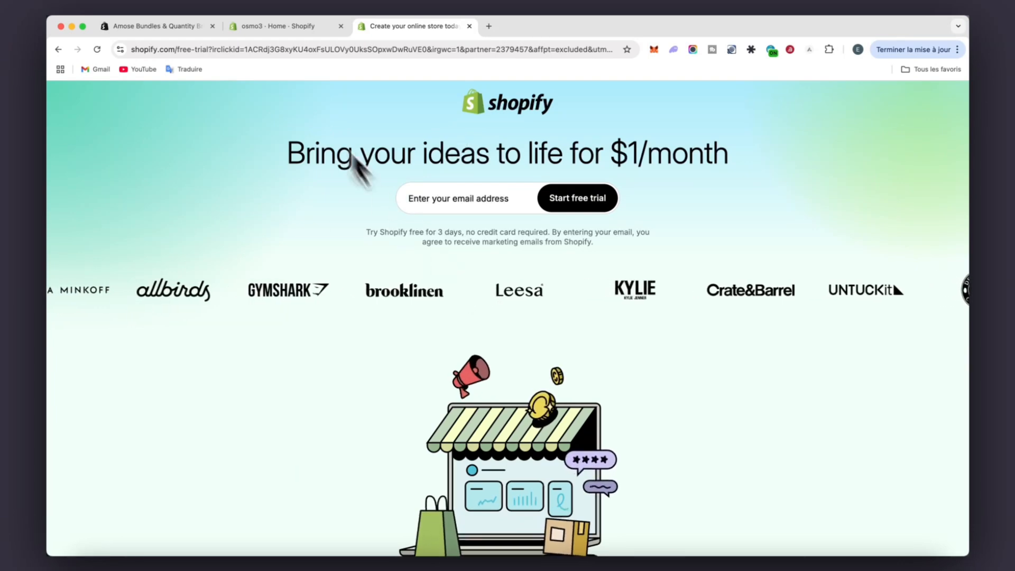
- Open the osmo3 store's plan settings and view the subscription plans it can change to
left_click(278, 26)
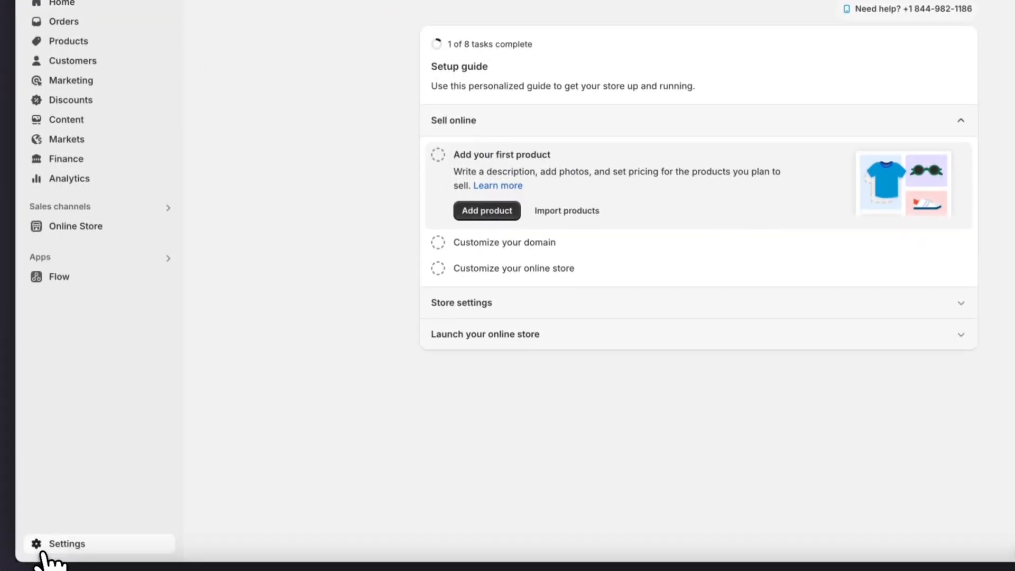
left_click(43, 547)
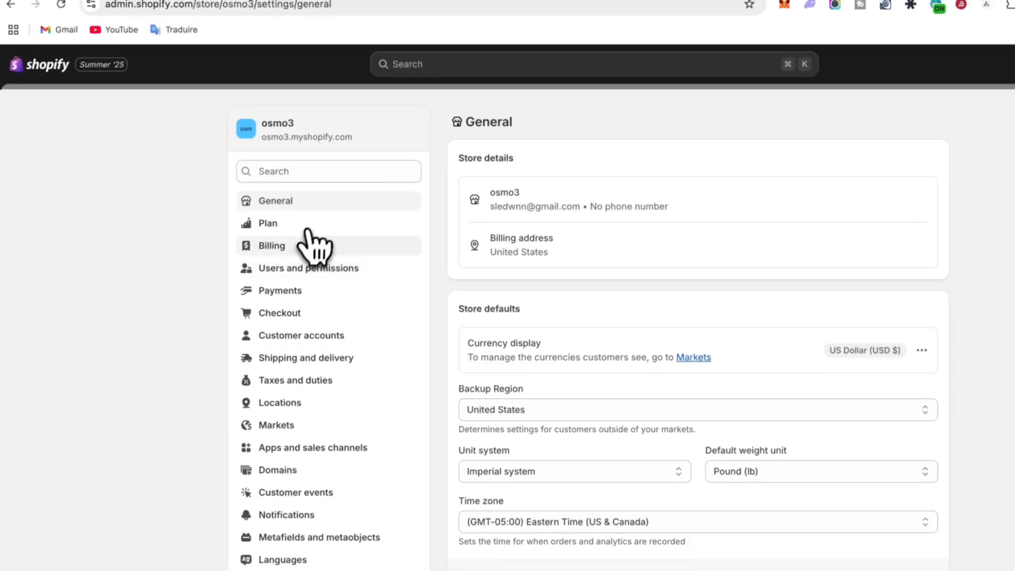
left_click(310, 223)
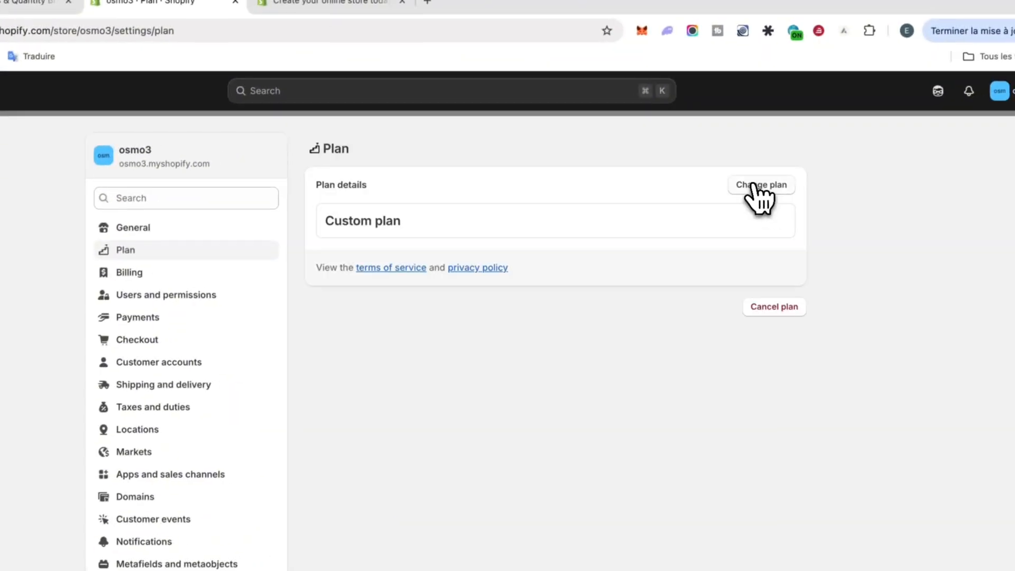
left_click(754, 185)
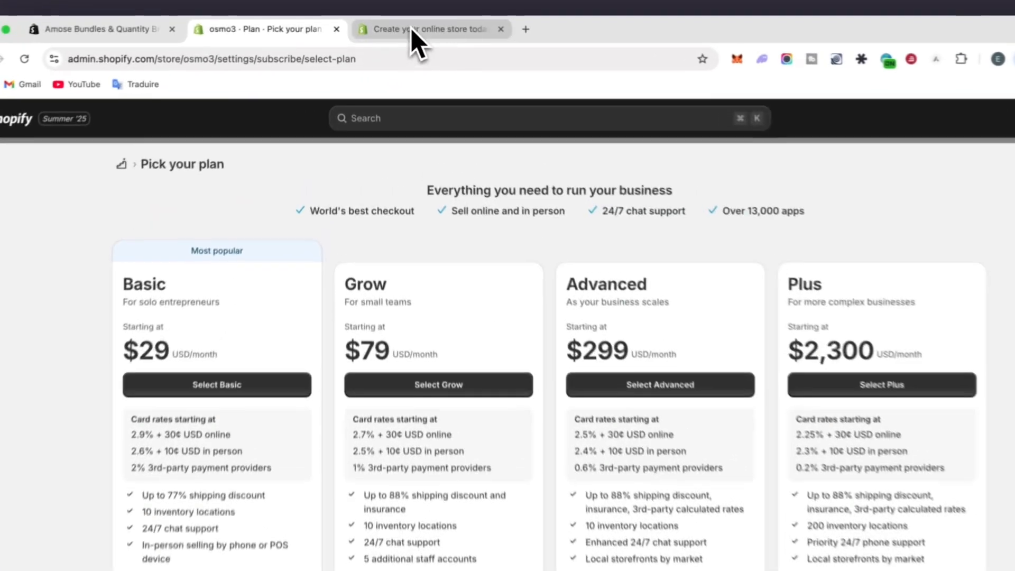
- Compare the plan list with the $1/month free trial page and activate that page's email address field
left_click(398, 27)
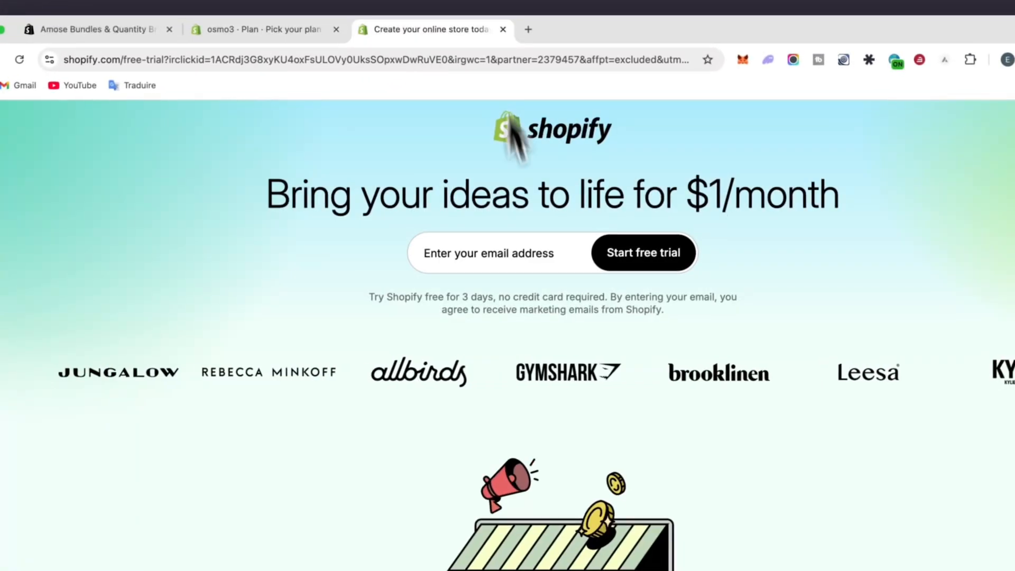
left_click(263, 27)
left_click(383, 35)
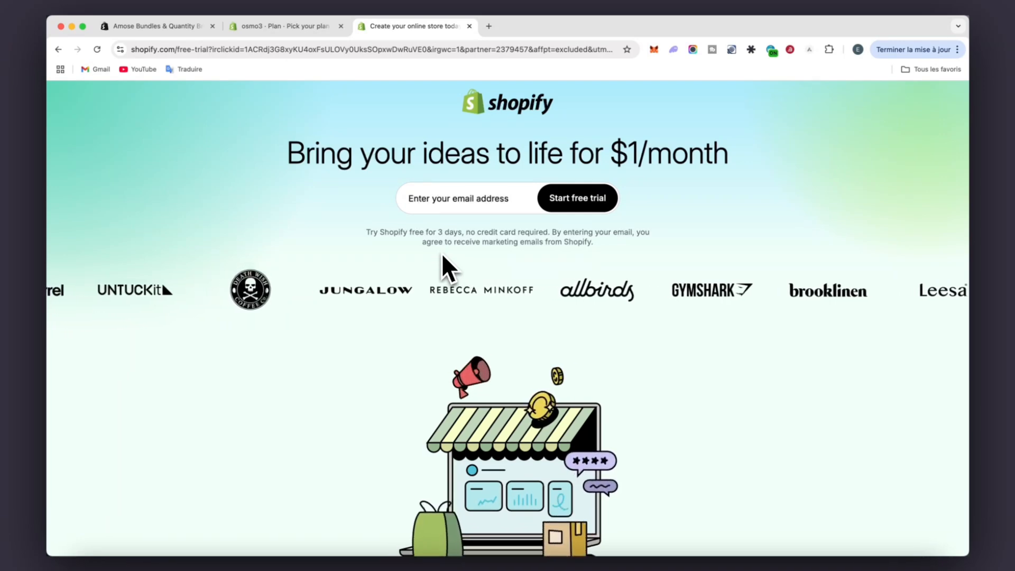
left_click(455, 202)
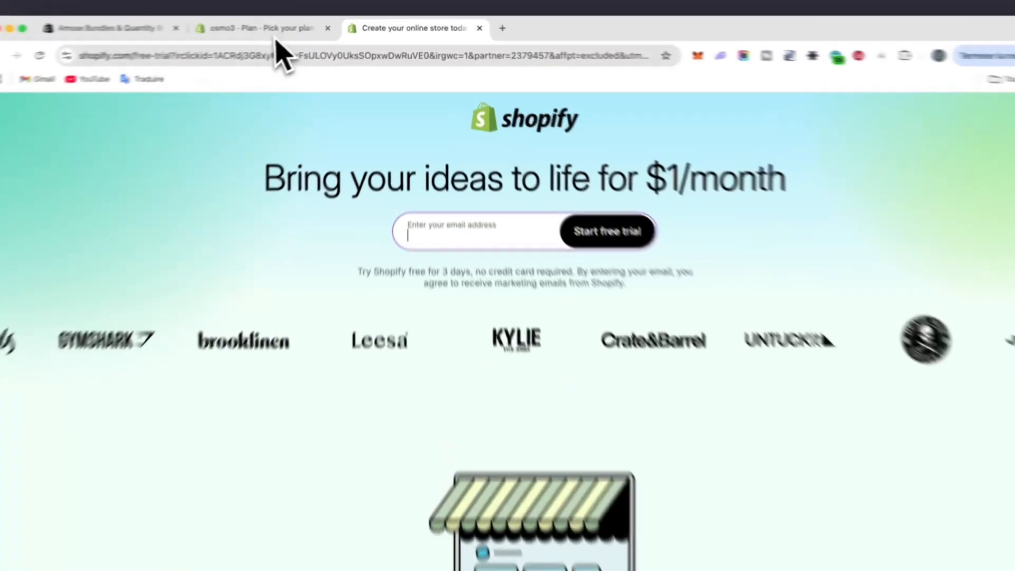
- Close the store's plan selection and return to the $1/month free trial page
left_click(277, 26)
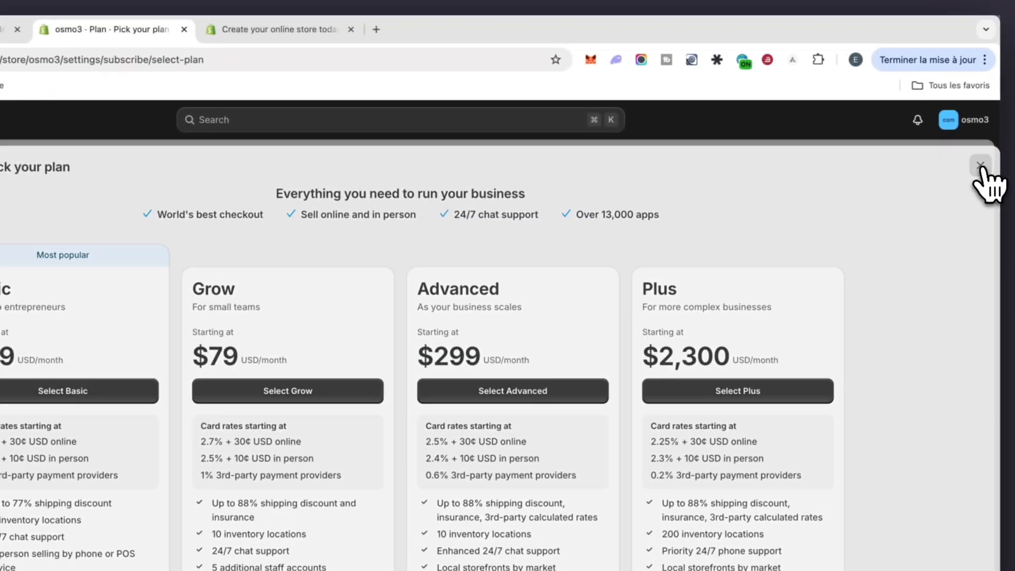
left_click(981, 168)
left_click(290, 30)
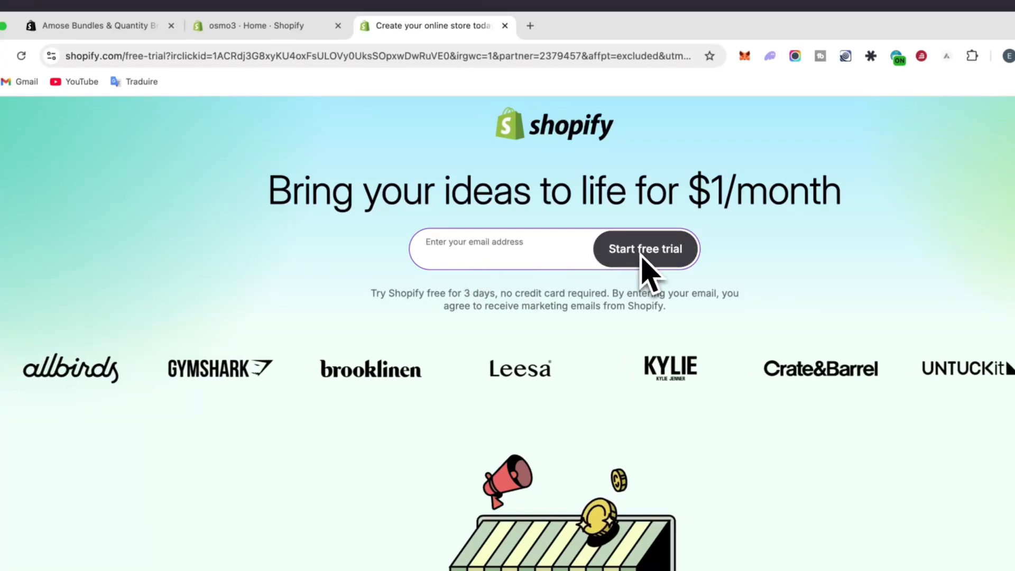
- Open the return and refund policy from the written policies in the store's settings
left_click(239, 31)
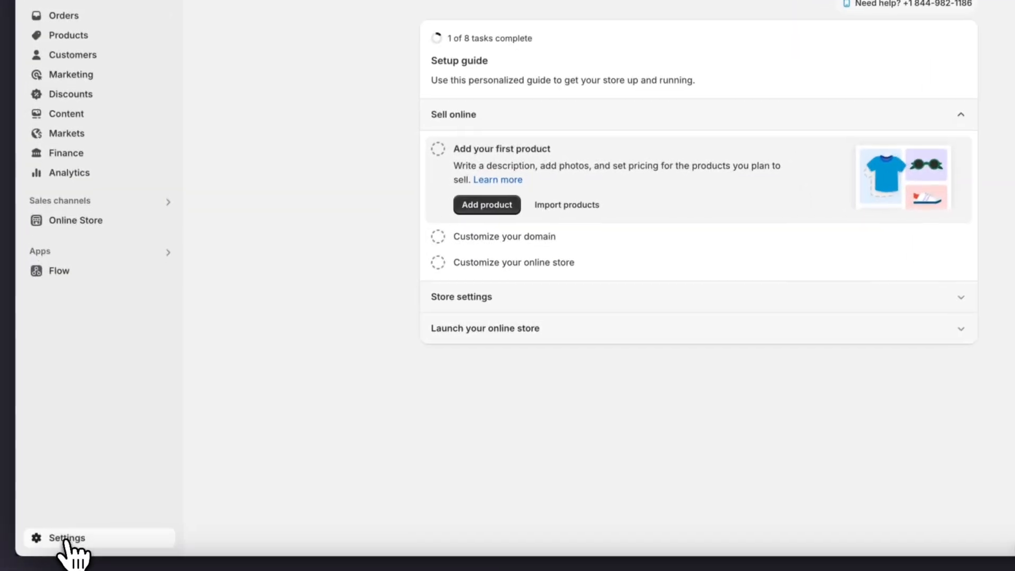
left_click(77, 541)
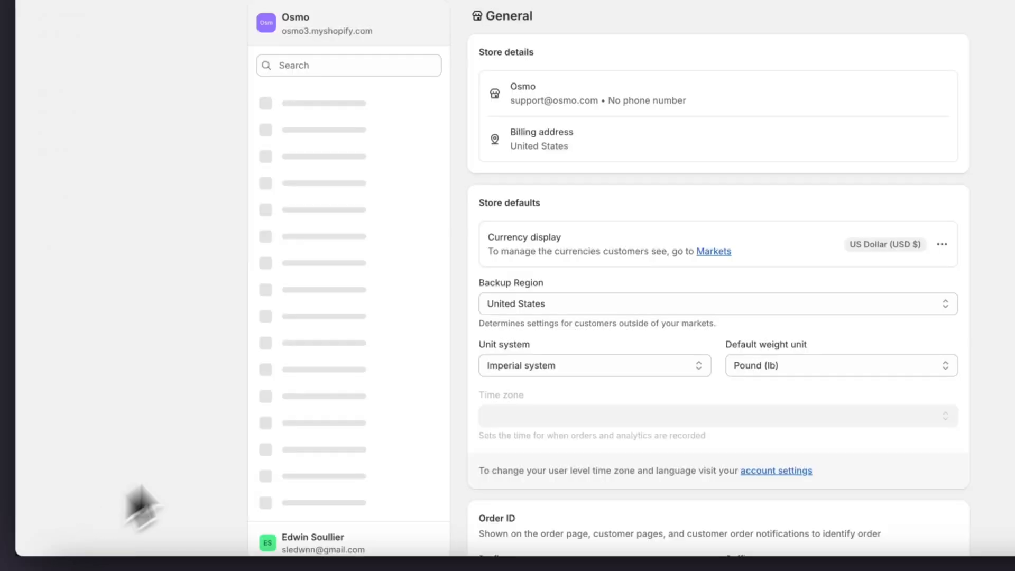
left_click(298, 499)
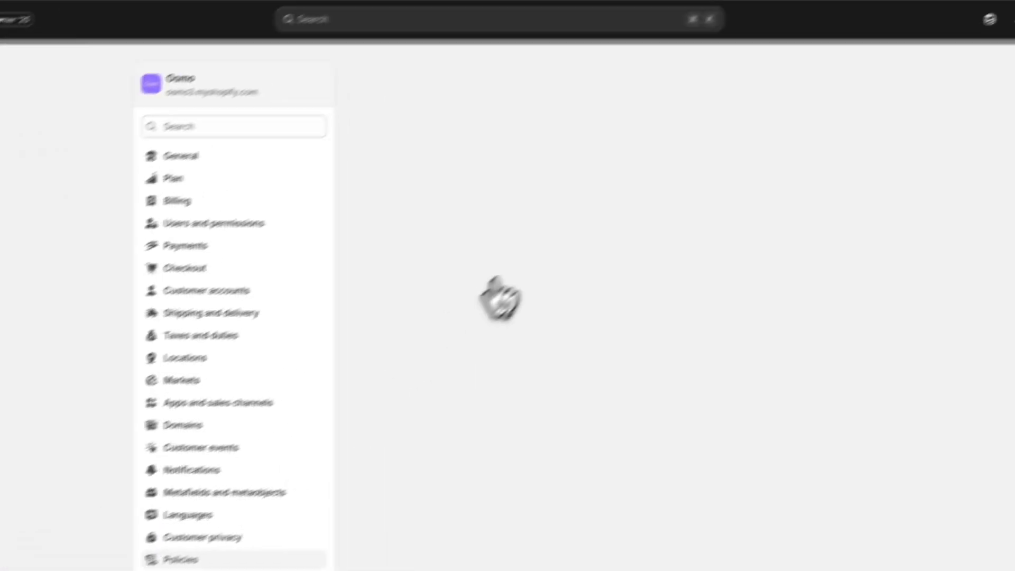
left_click(728, 253)
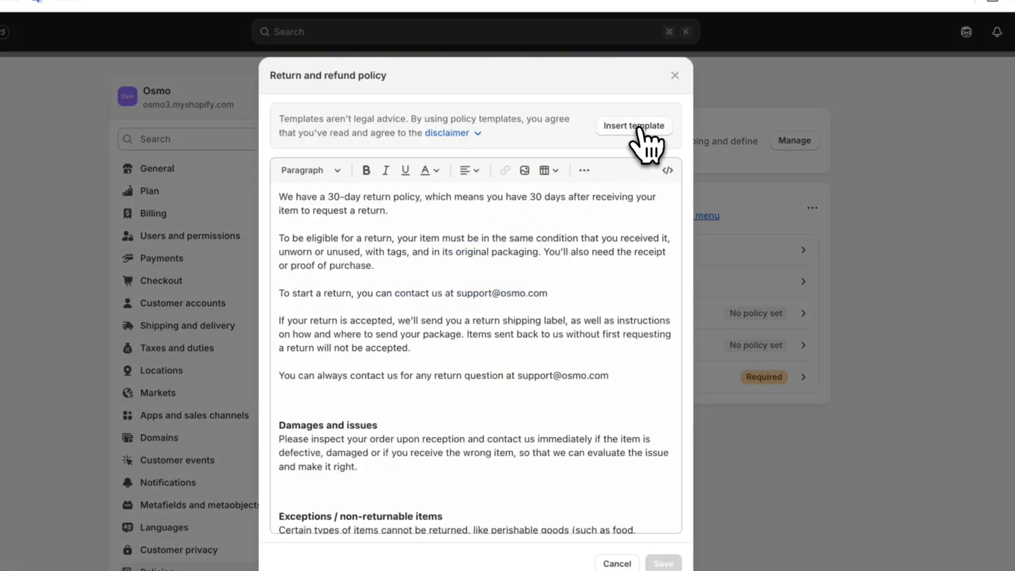
- Review the return and refund policy text, including the contact email under Refunds, and close it without saving
scroll(527, 370, "down", 10)
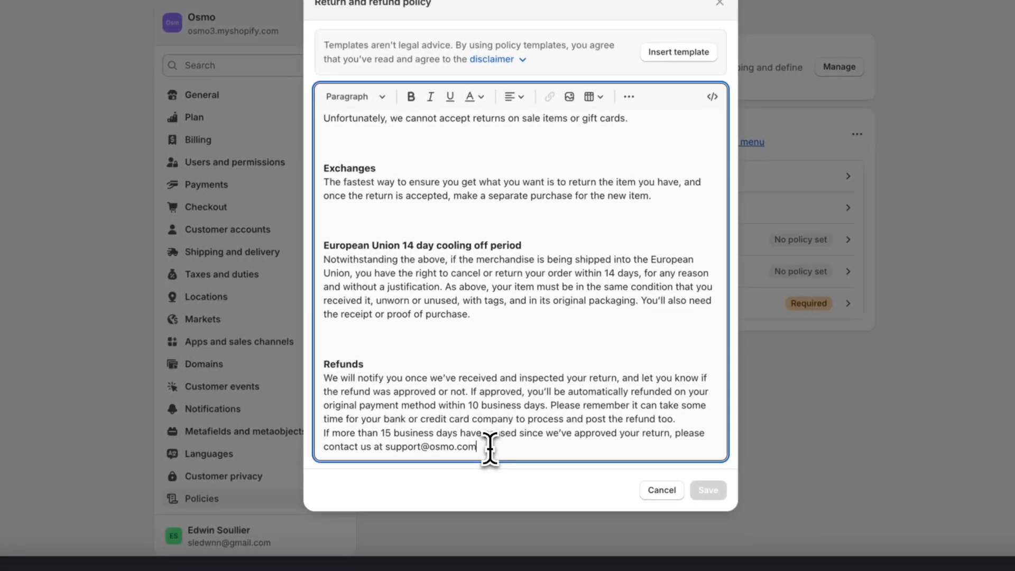
left_click_drag(442, 519, 347, 522)
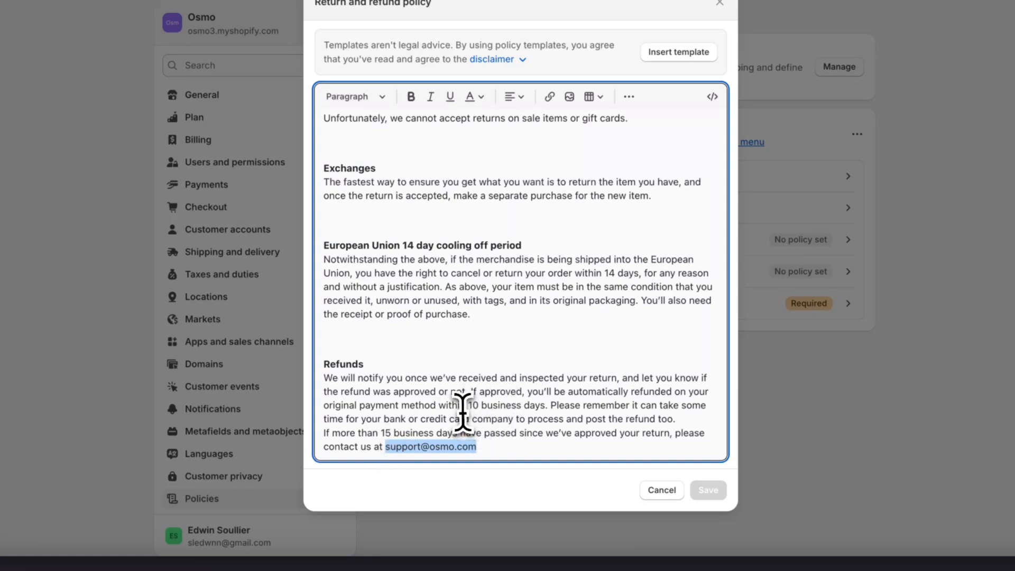
left_click(463, 448)
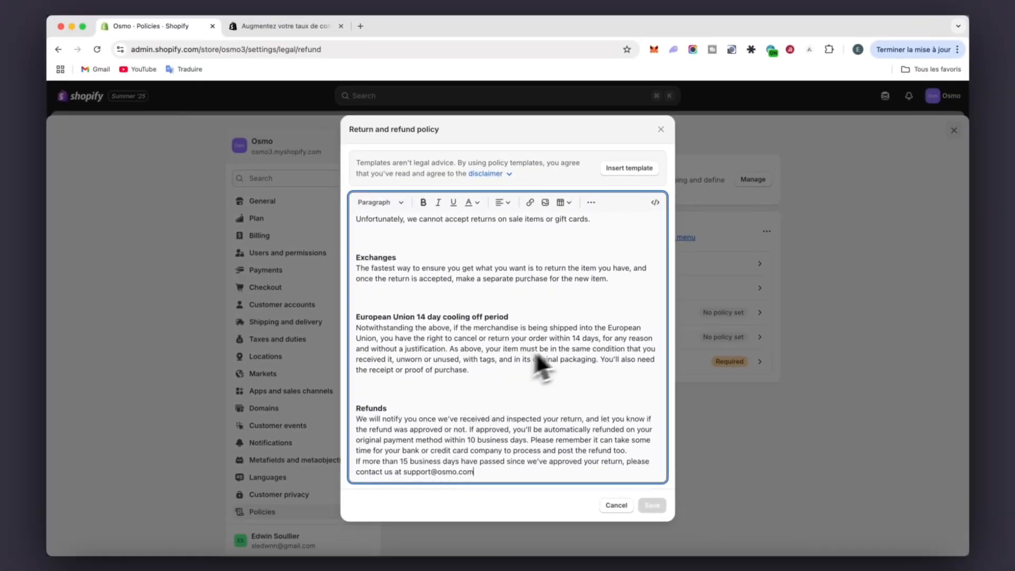
scroll(539, 364, "up", 3)
scroll(571, 354, "down", 3)
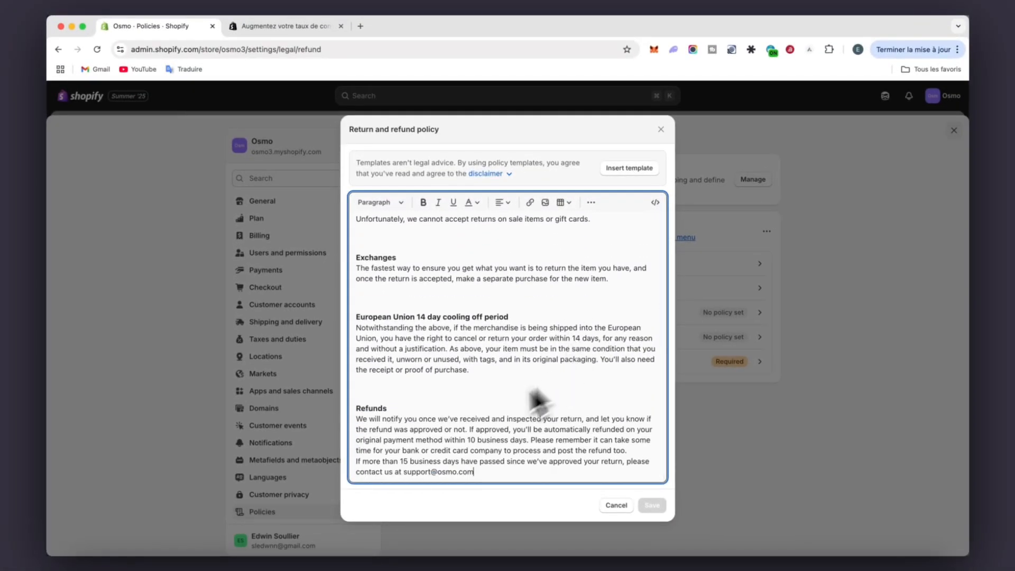
scroll(480, 386, "up", 8)
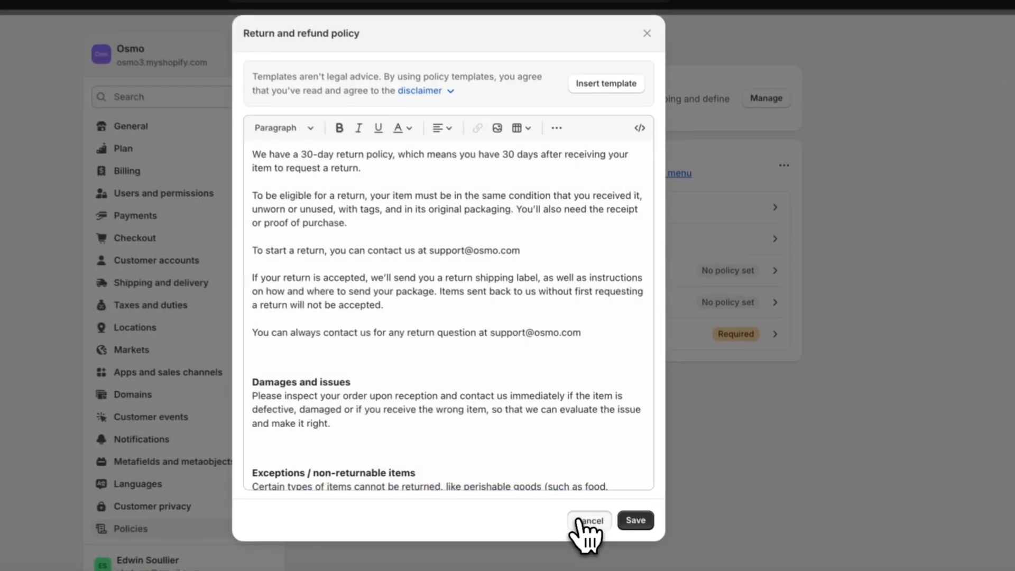
left_click(615, 505)
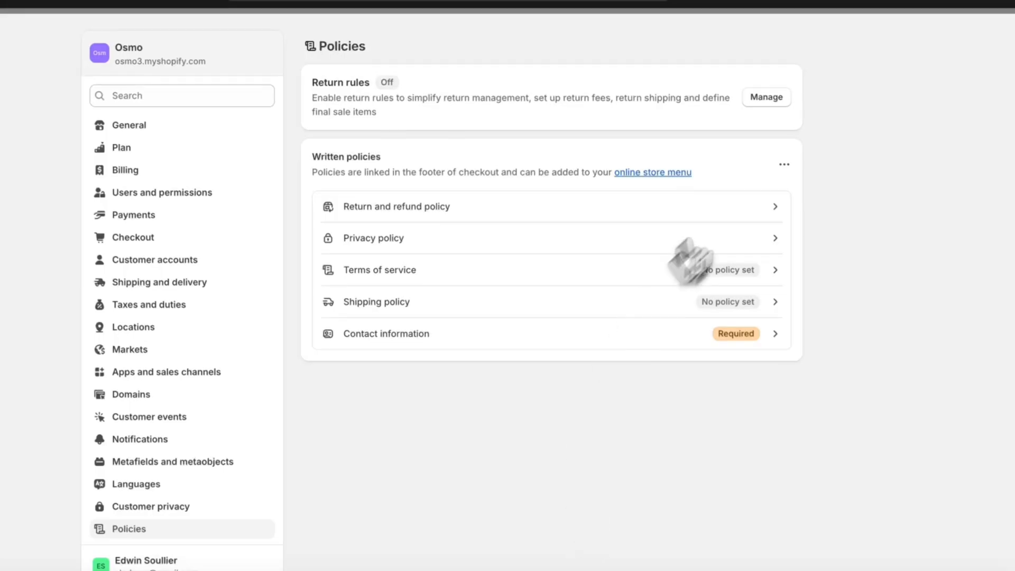
- Read through the privacy policy down to its Contact section and close it without changes
left_click(708, 289)
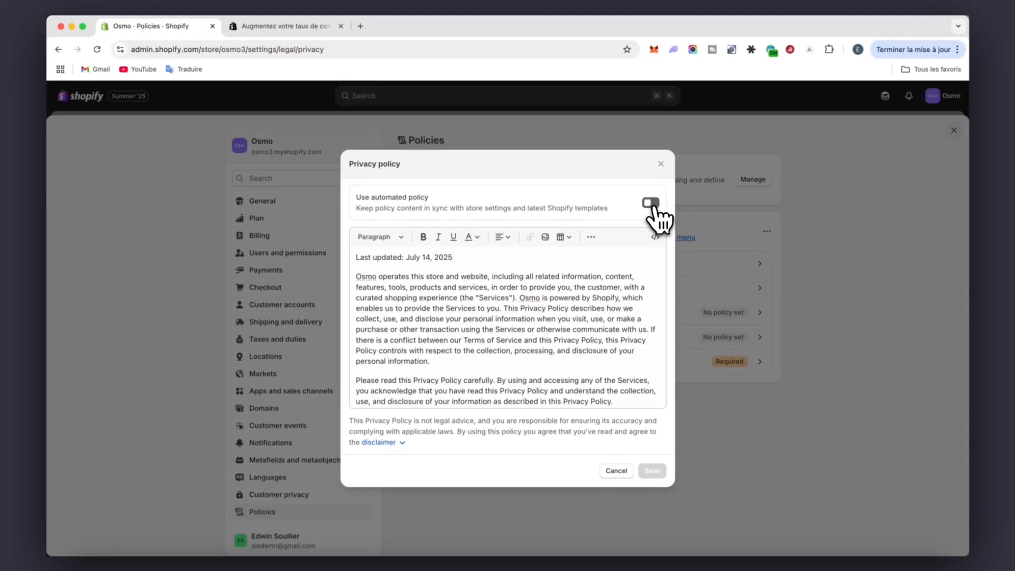
scroll(552, 368, "down", 15)
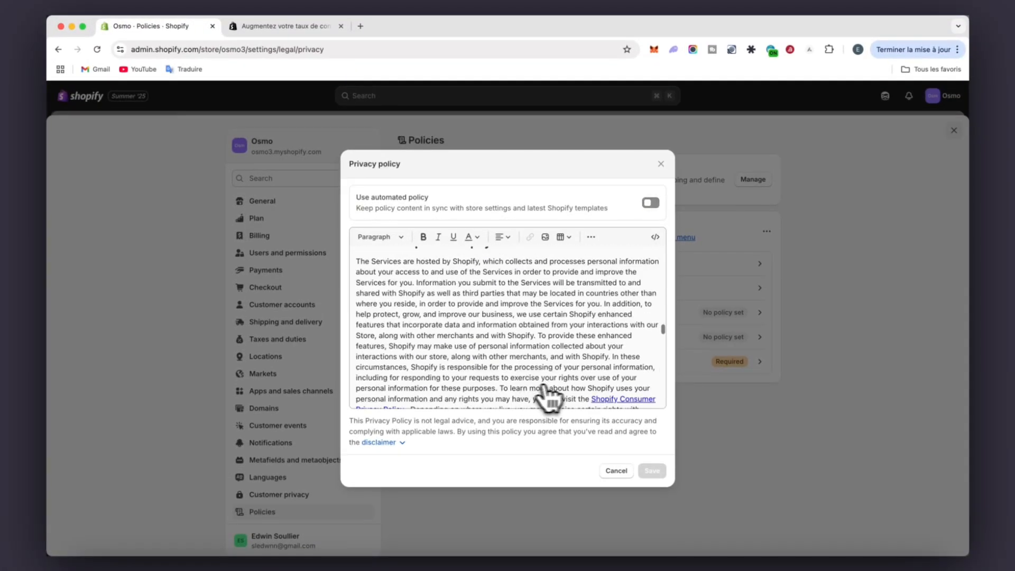
scroll(529, 309, "down", 10)
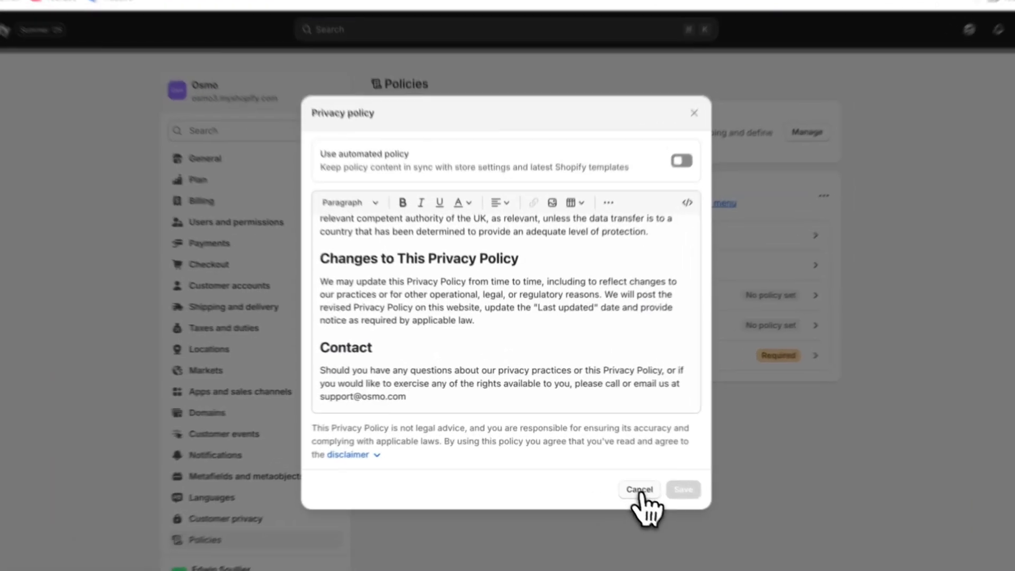
left_click(616, 471)
- Open the empty Terms of service policy and fill it with the standard template
left_click(634, 314)
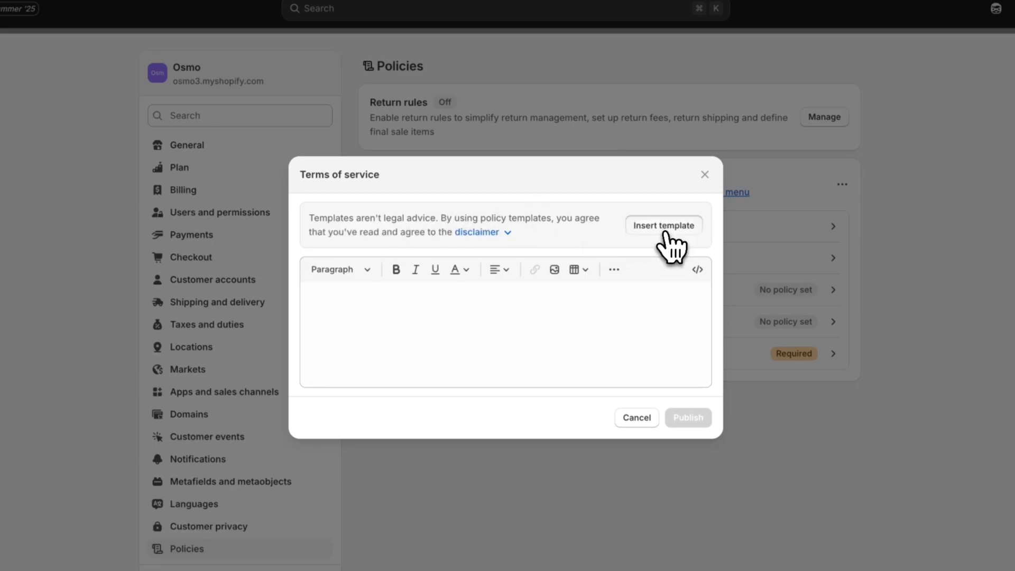
left_click(665, 233)
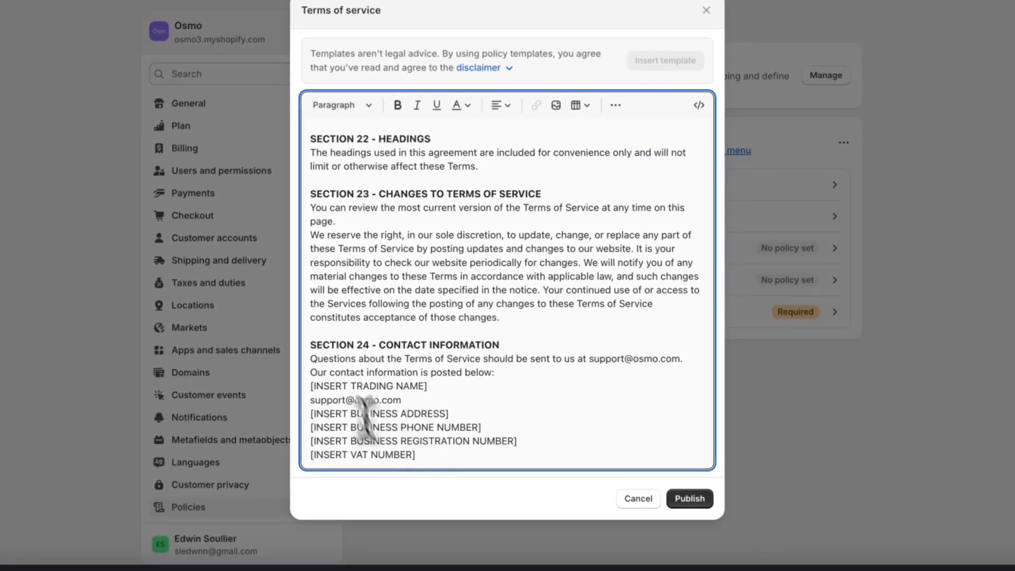
- Delete the placeholder contact block at the end of Section 24, including its introductory line, and publish the terms of service
left_click(441, 386)
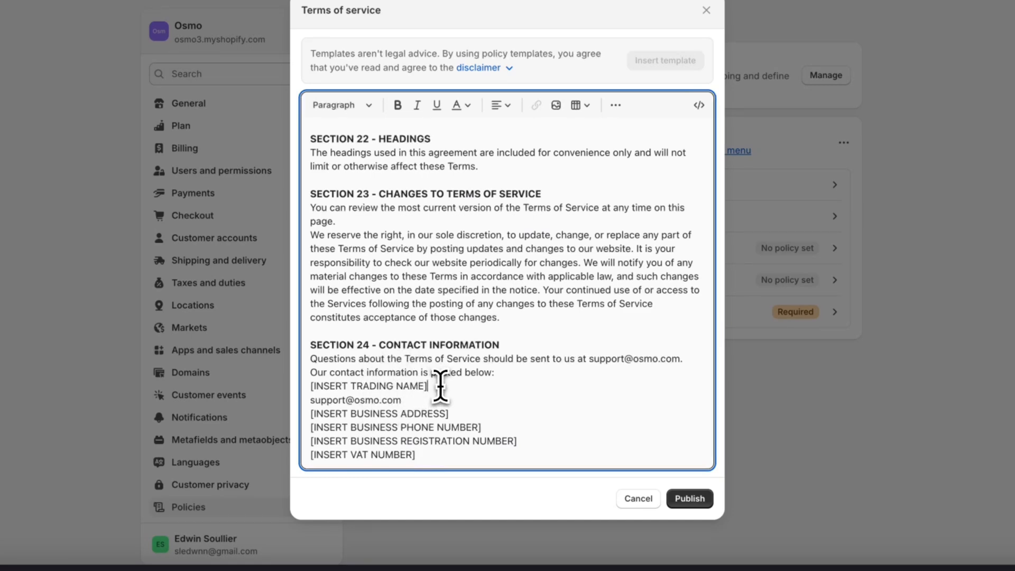
left_click_drag(440, 386, 293, 374)
left_click_drag(426, 458, 294, 377)
key("BackSpace")
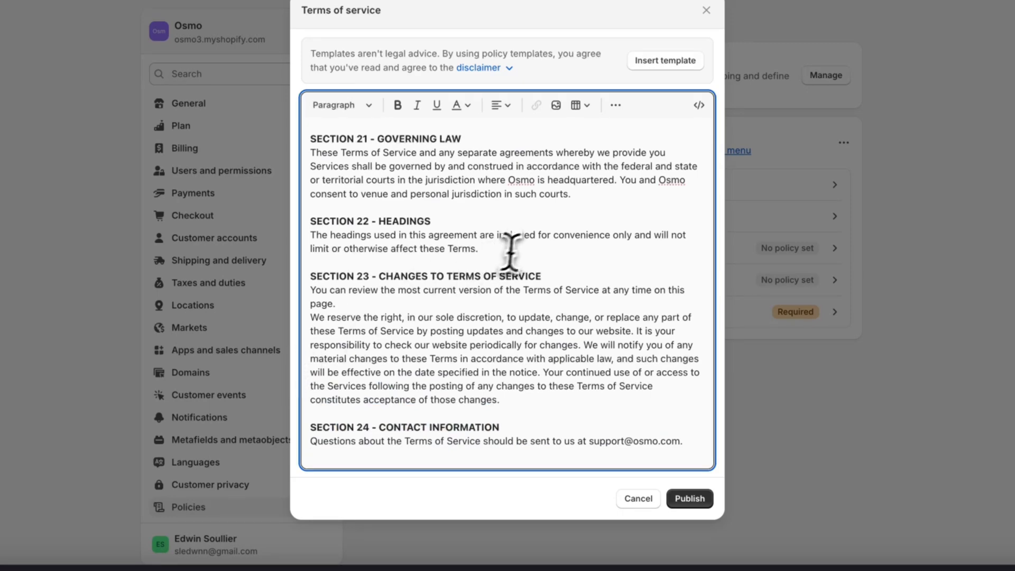
left_click(691, 500)
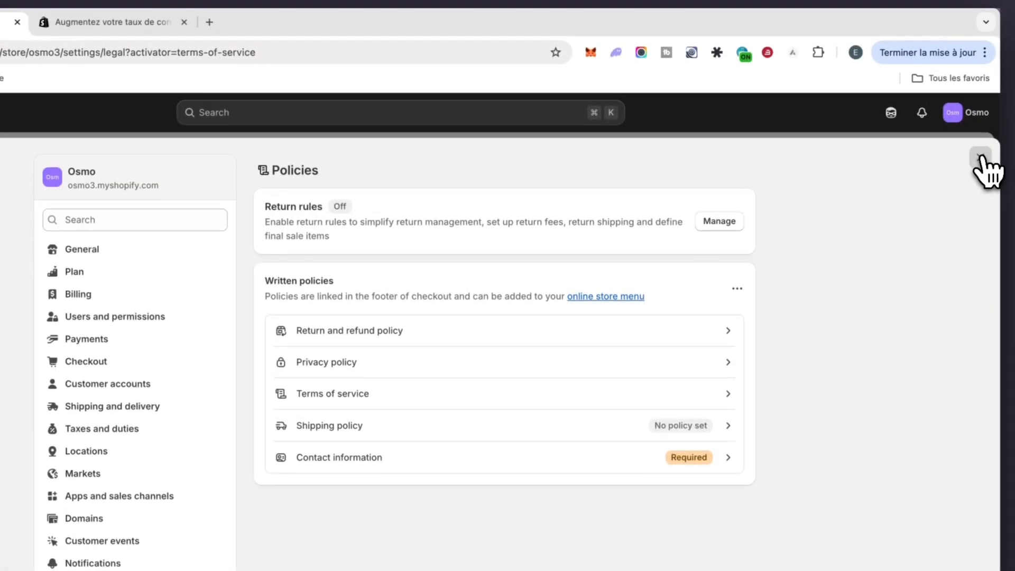
- Leave the store settings and go to the Shopify App Store from the app recommendations
left_click(980, 157)
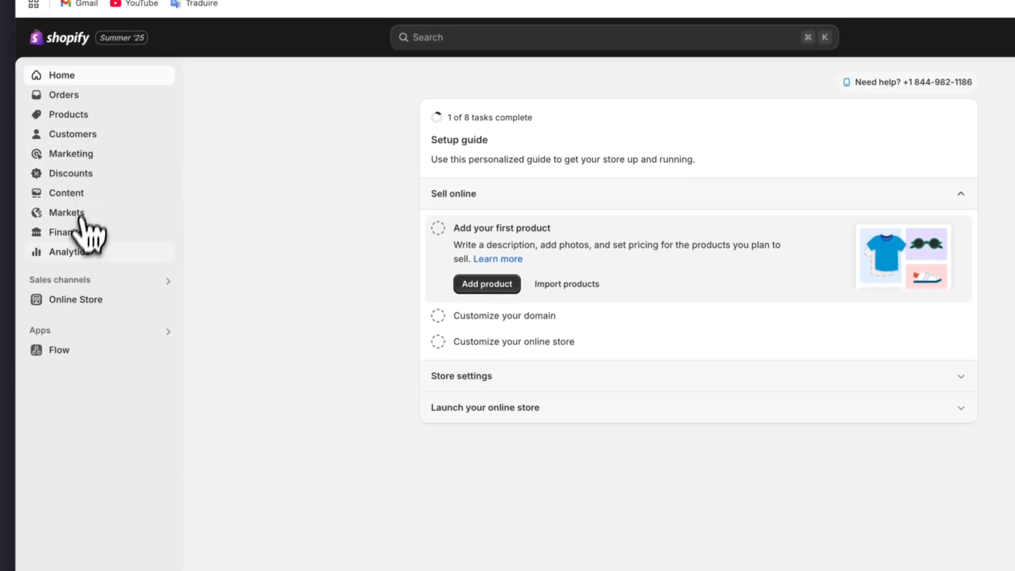
left_click(54, 332)
left_click(467, 254)
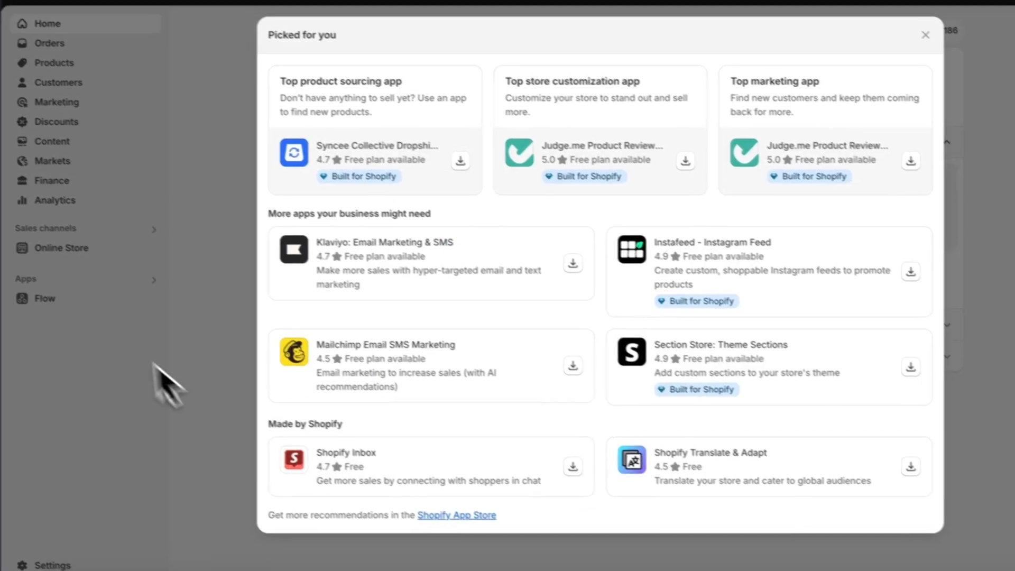
left_click(442, 515)
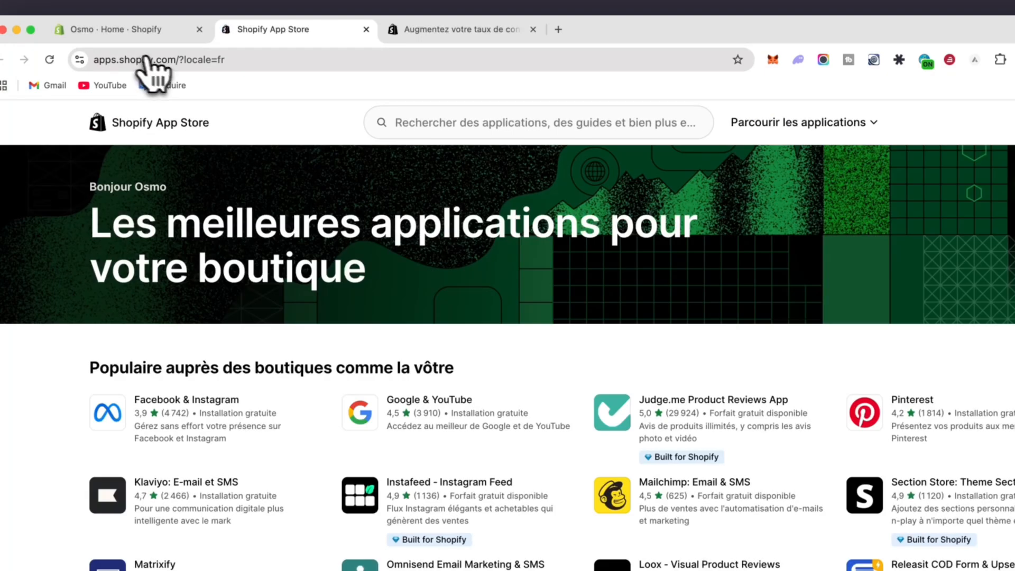
- Search the App Store for "parcel panel" and install Parcel Panel Order Tracking on the store
left_click(502, 125)
type("parce")
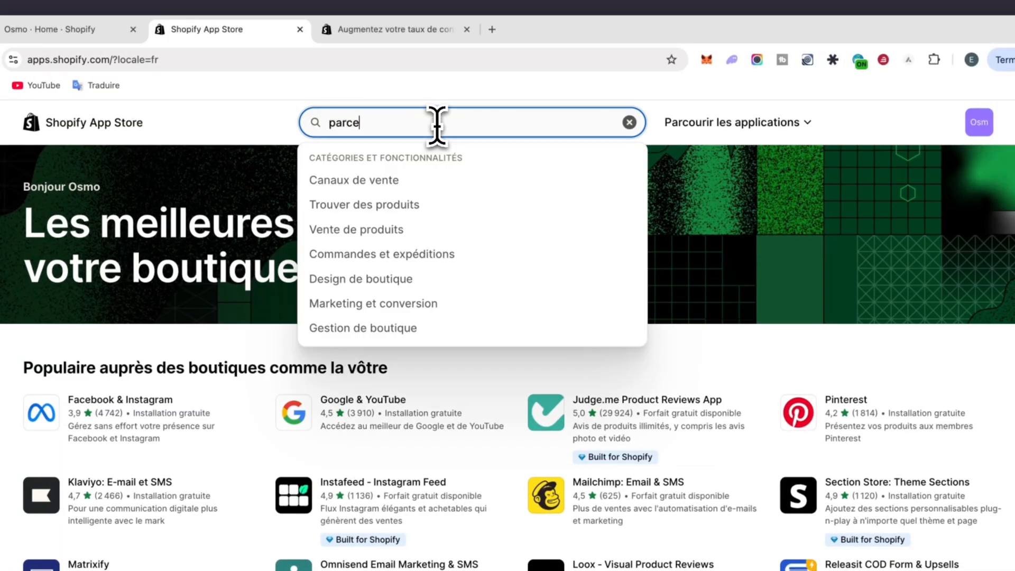
type("l panel")
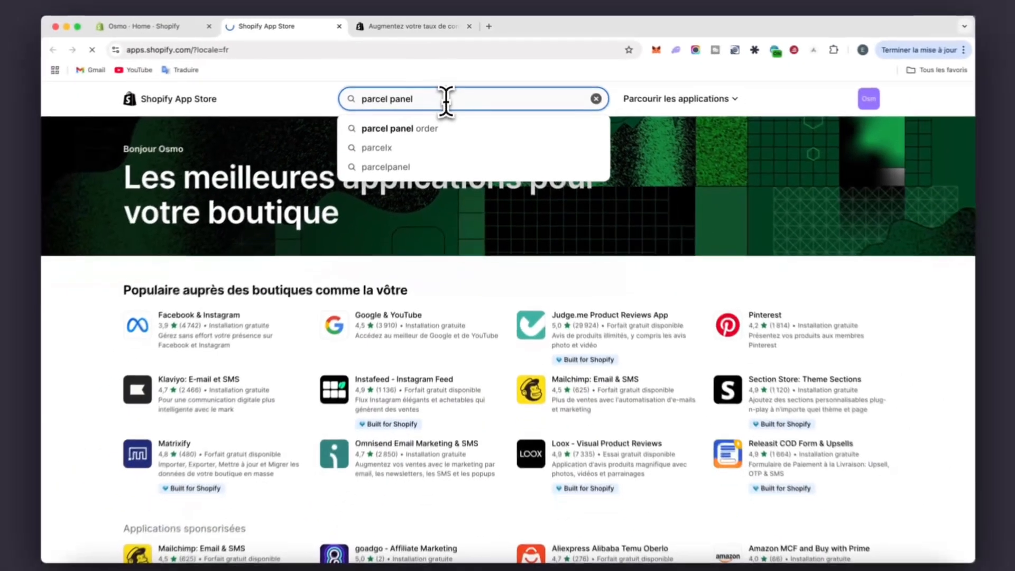
key("Return")
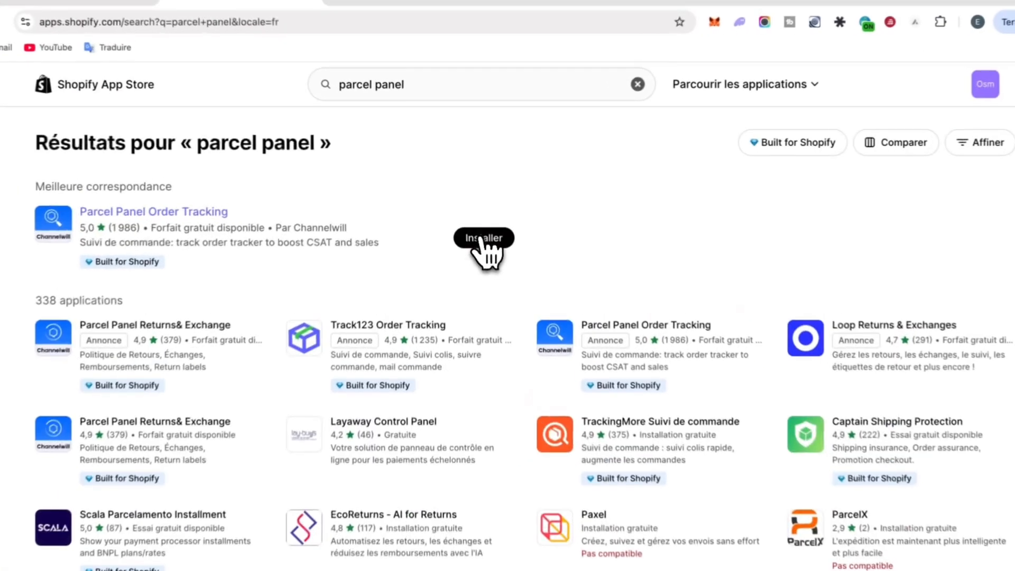
left_click(478, 217)
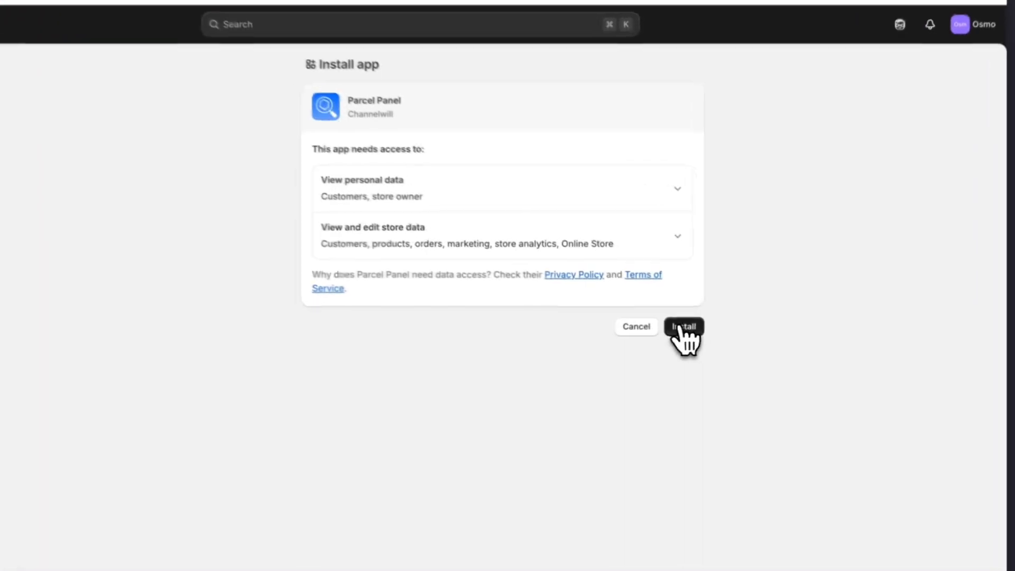
left_click(713, 335)
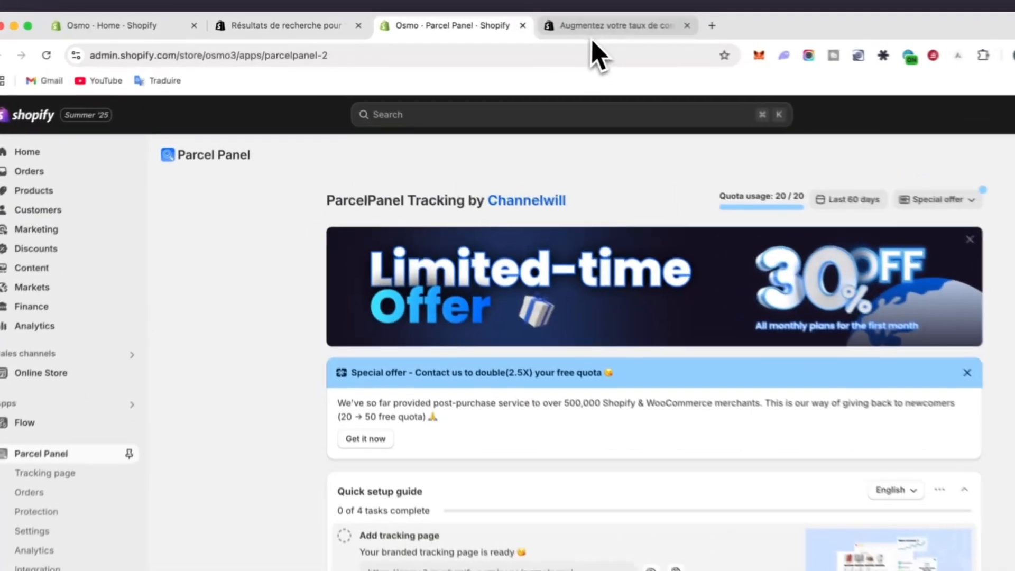
- Install the Amose Bundles & Quantity Break app on the store from its Shopify App Store listing
left_click(523, 27)
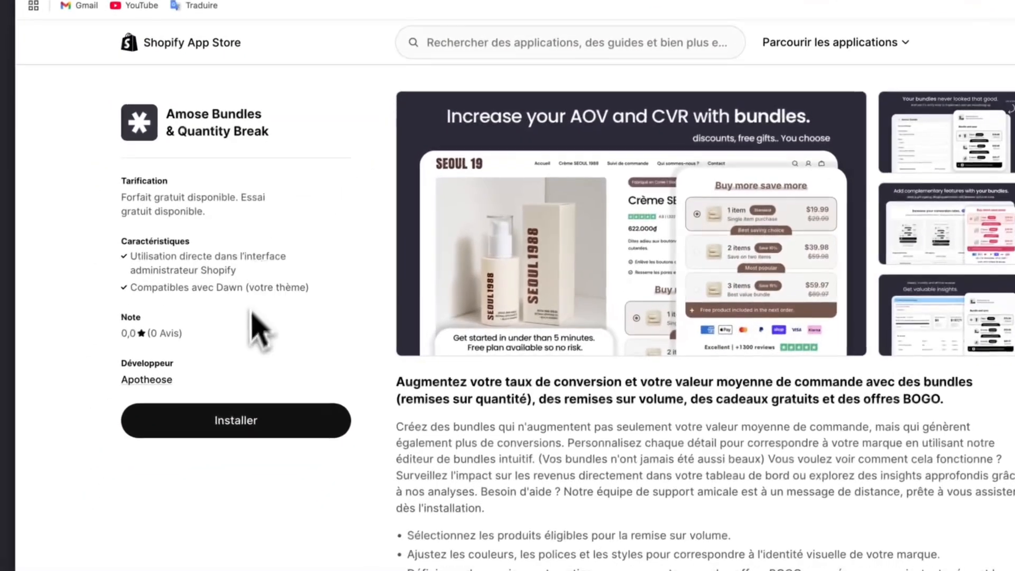
left_click(193, 494)
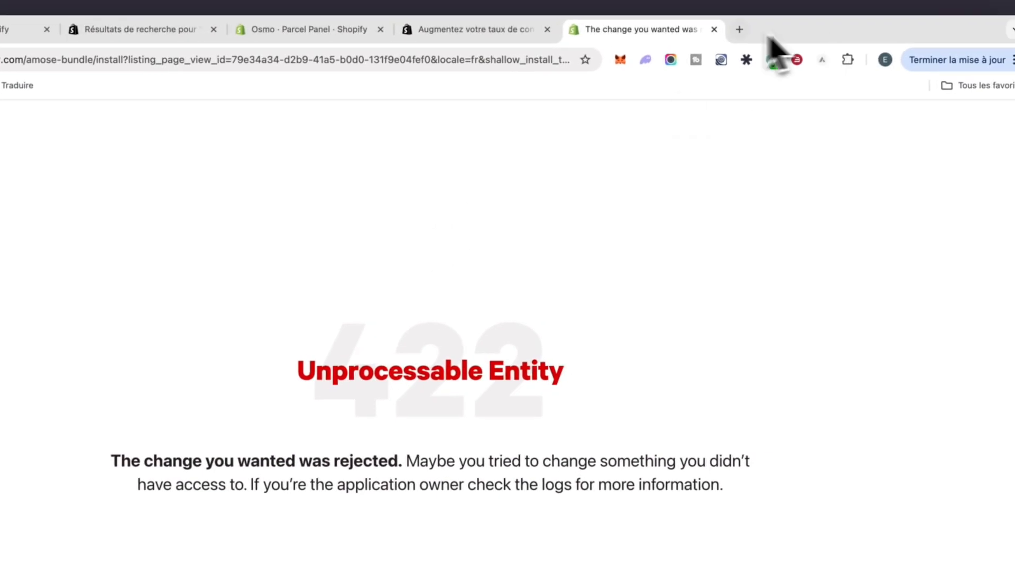
left_click(737, 29)
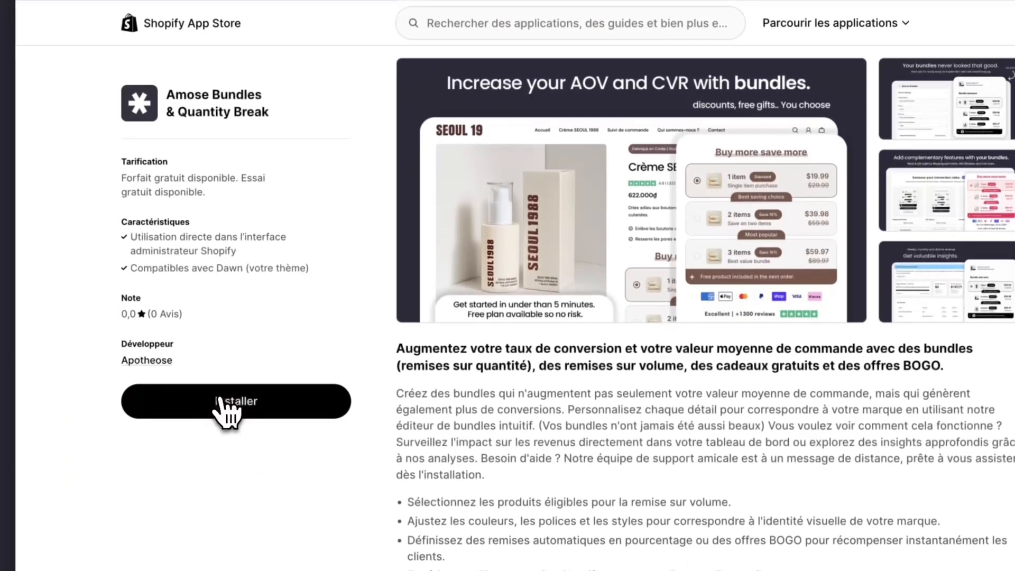
left_click(222, 475)
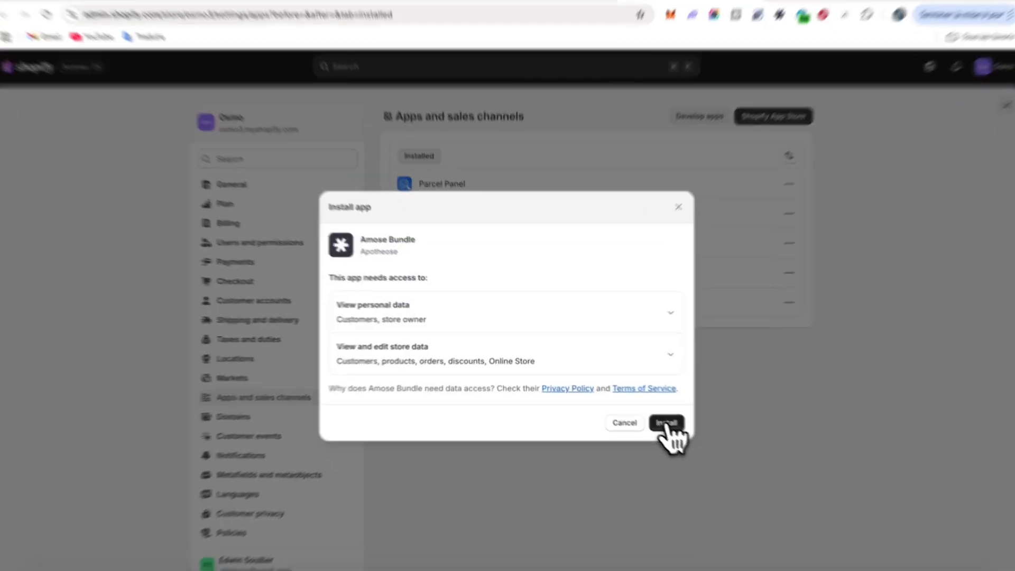
left_click(667, 424)
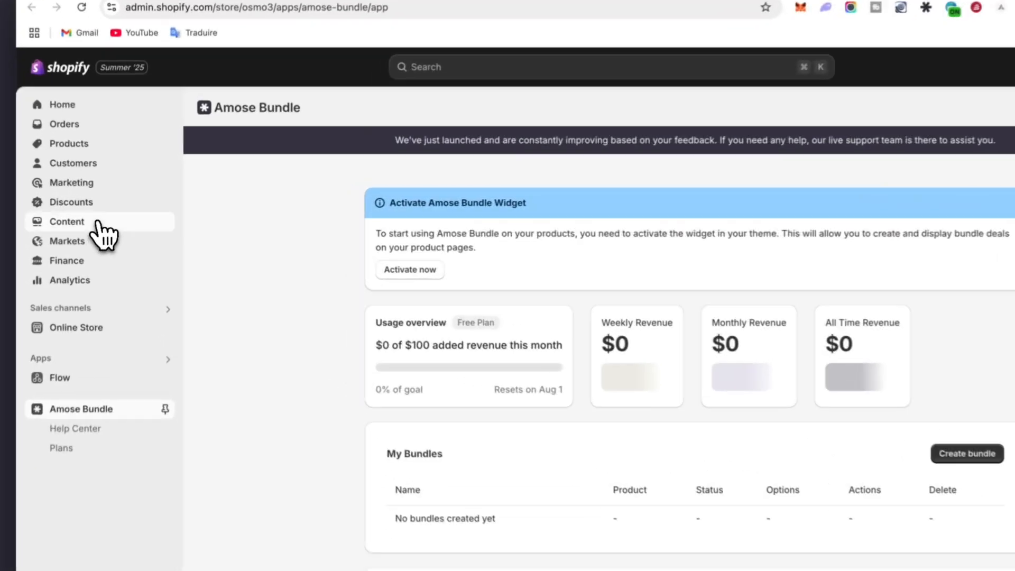
- Open the store's Footer menu and link its "Your privacy choices" item to the Privacy Policy
left_click(99, 223)
left_click(75, 278)
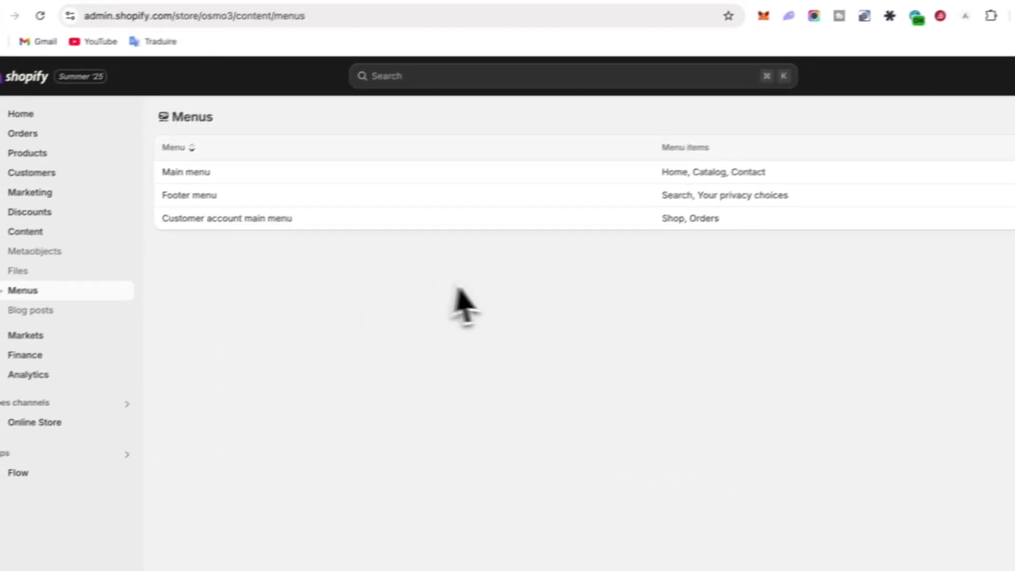
left_click(198, 196)
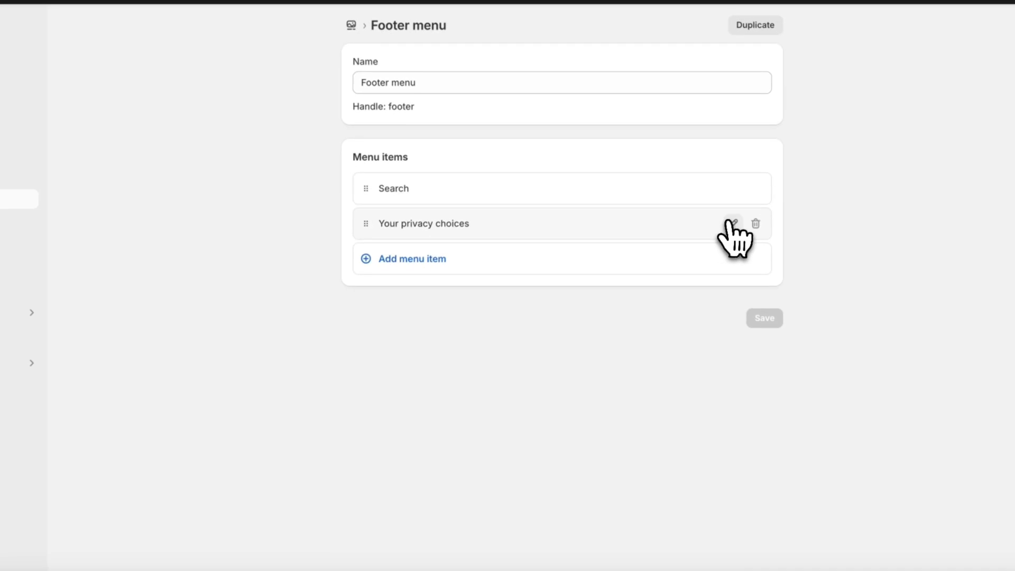
left_click(812, 314)
left_click(708, 335)
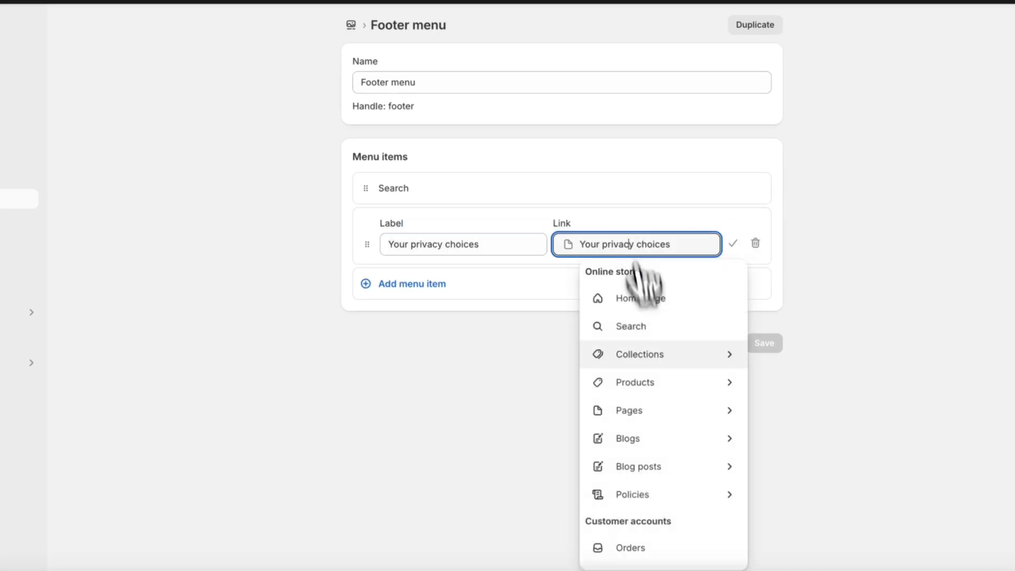
left_click(655, 495)
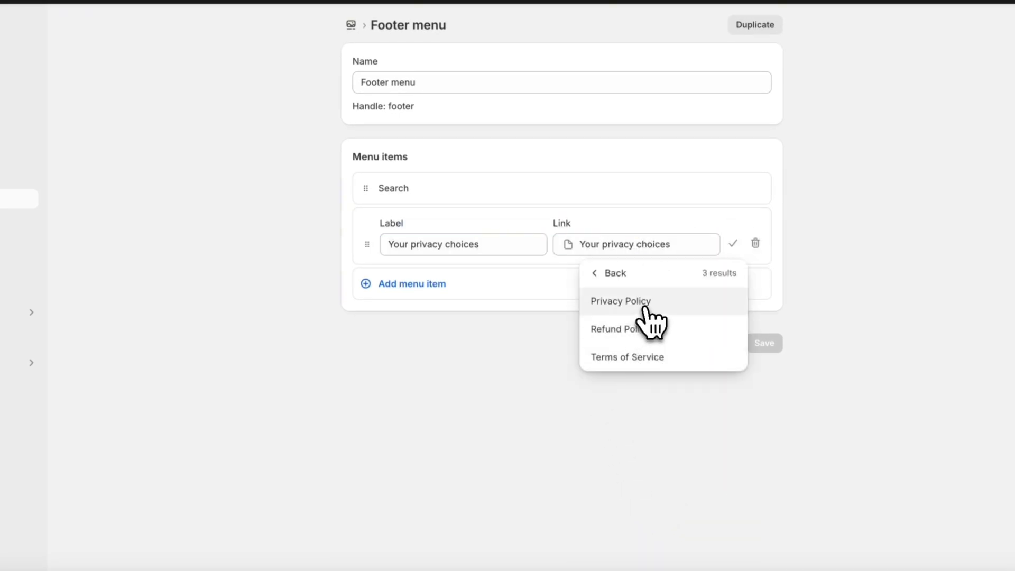
left_click(647, 312)
- Rename the "Your privacy choices" footer menu item to "Privacy Policy"
left_click(380, 245)
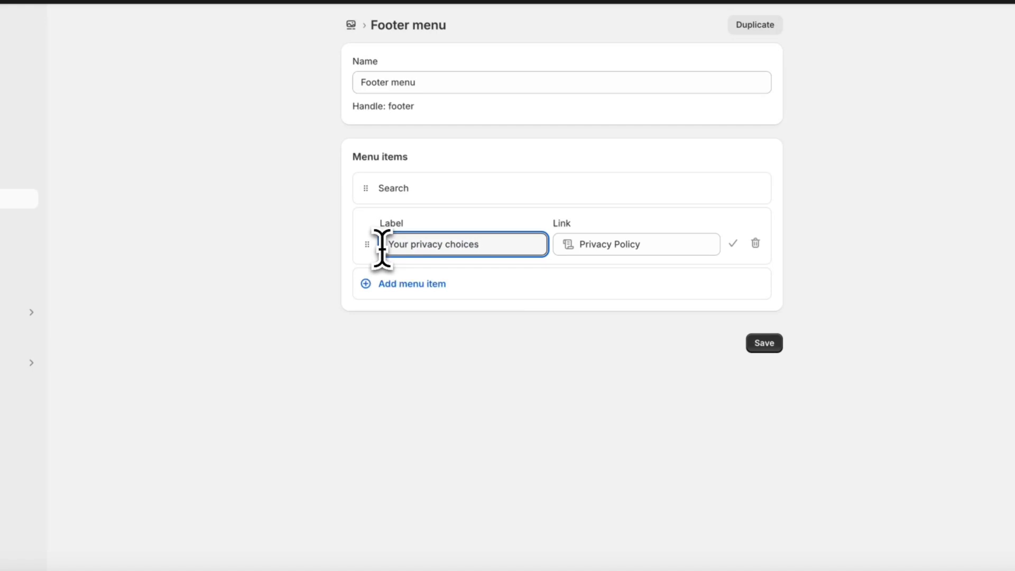
type("Priv")
key("ctrl+a")
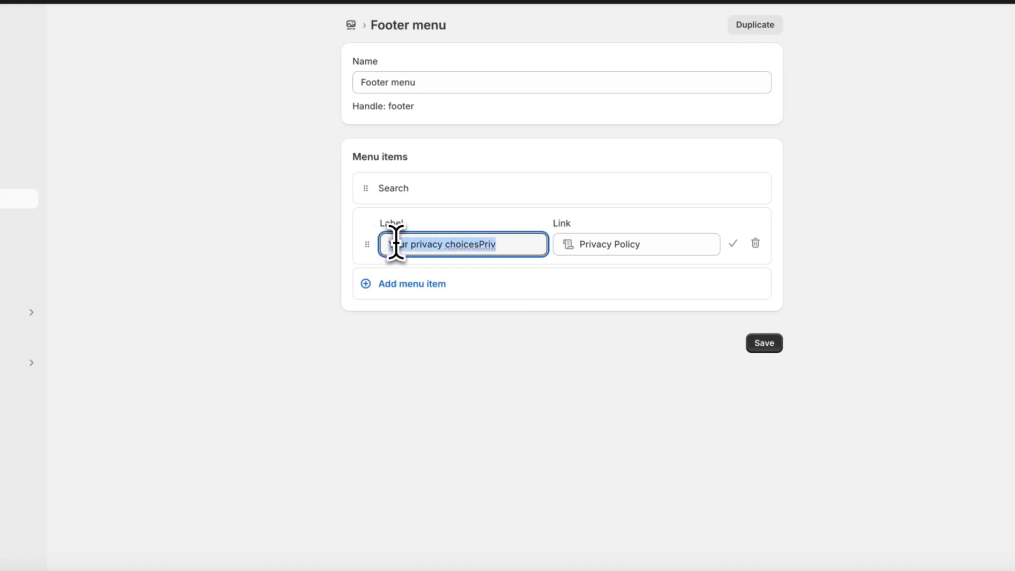
key("BackSpace")
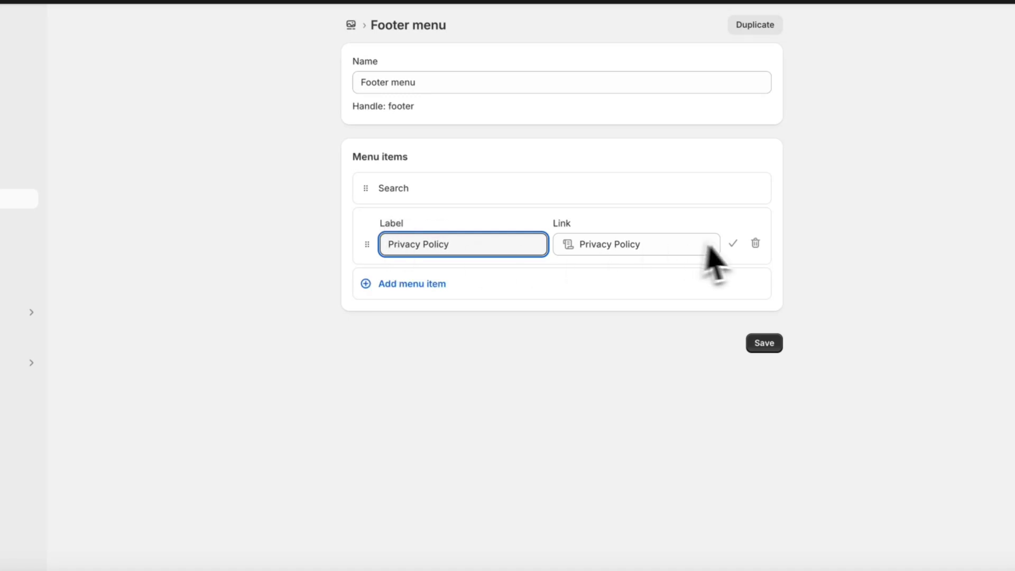
left_click(732, 244)
- Add a Footer menu item linked to the Refund Policy
left_click(650, 264)
left_click(631, 278)
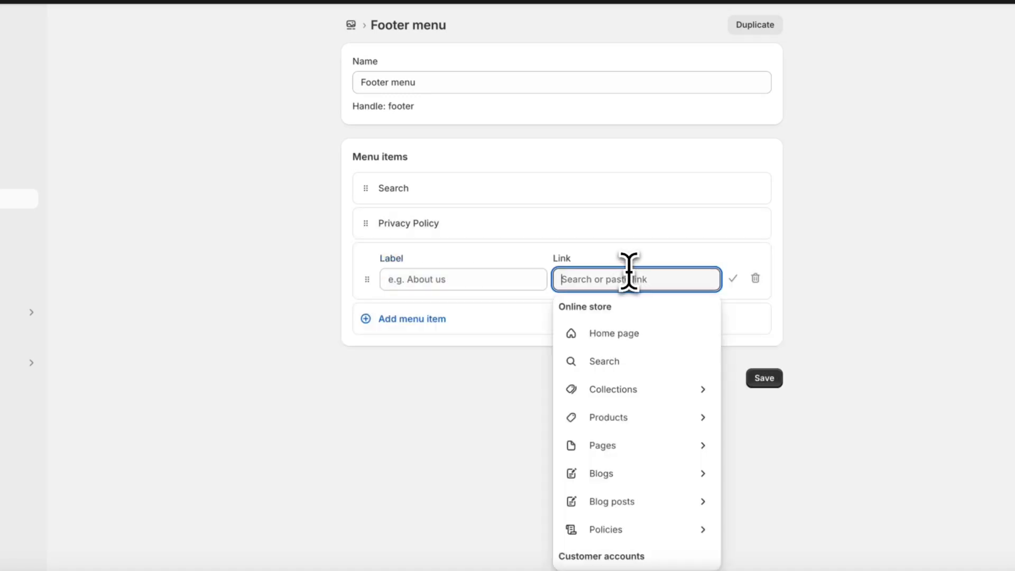
left_click(626, 529)
left_click(618, 369)
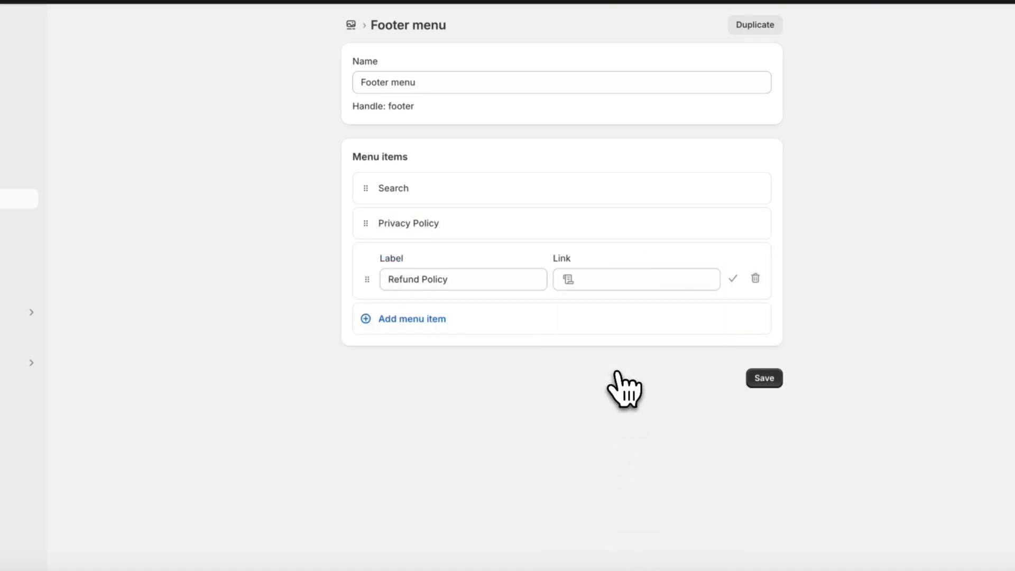
left_click(732, 279)
- Add a Footer menu item linked to the Terms of Service and save the menu
left_click(579, 292)
left_click(613, 314)
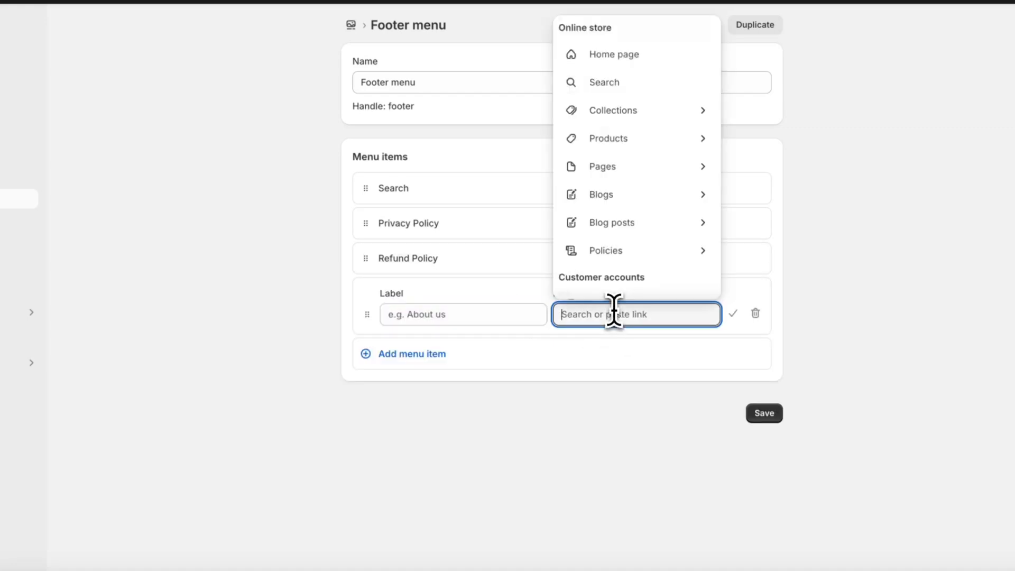
left_click(606, 250)
left_click(603, 427)
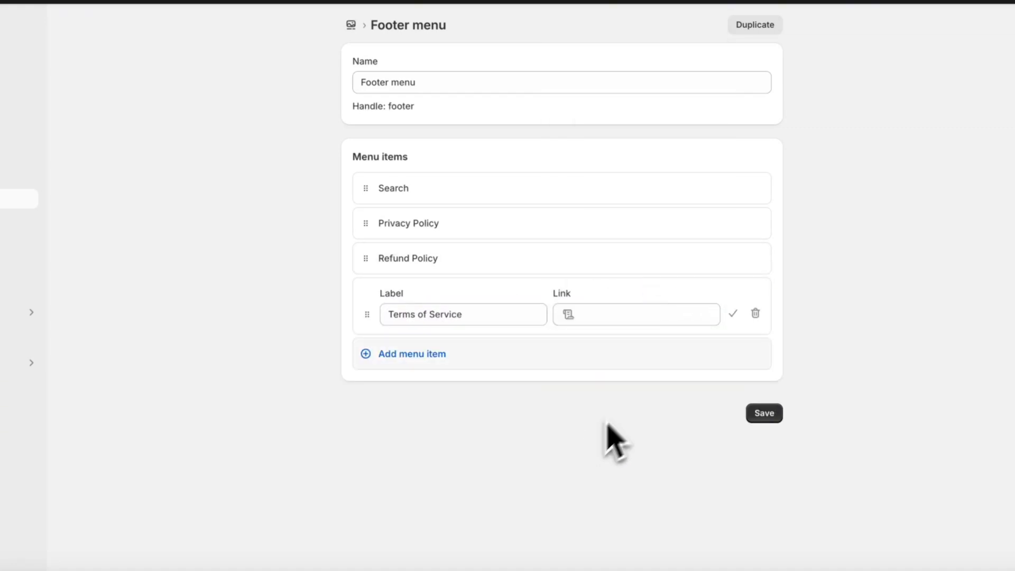
left_click(733, 314)
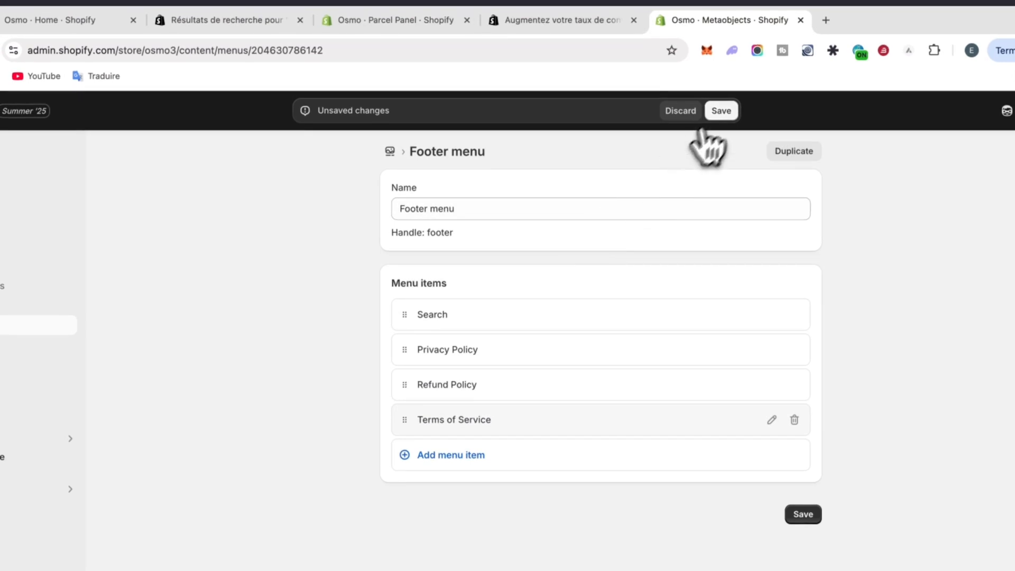
left_click(721, 107)
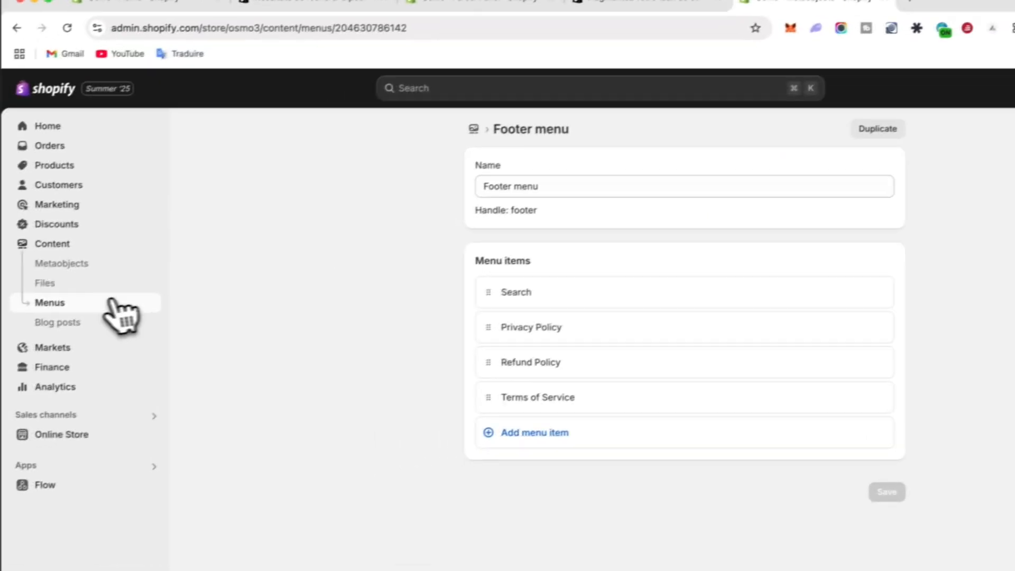
- Open the Main menu and add a menu item with the link /apps/parcelpanel
left_click(37, 325)
left_click(230, 185)
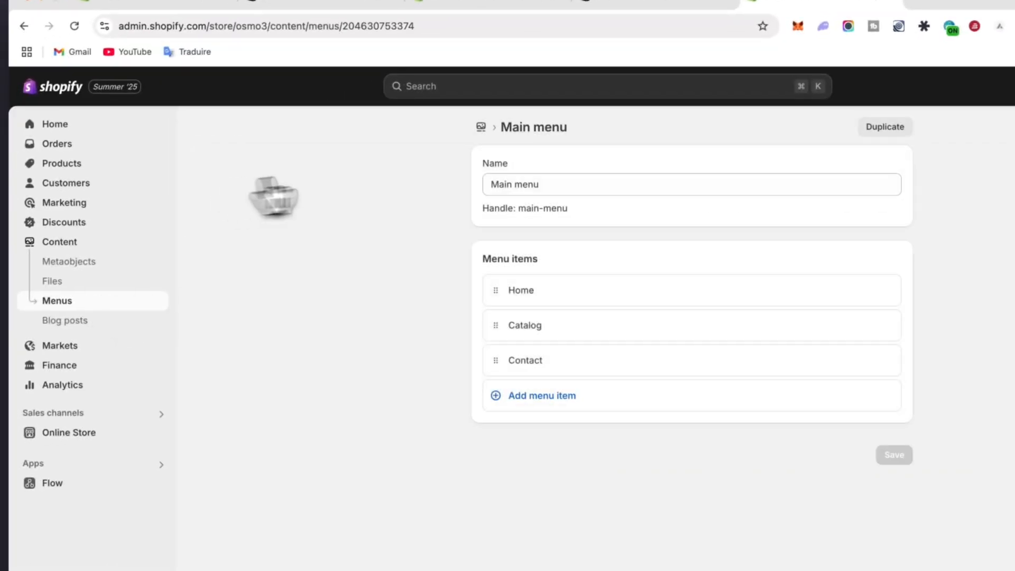
left_click(563, 394)
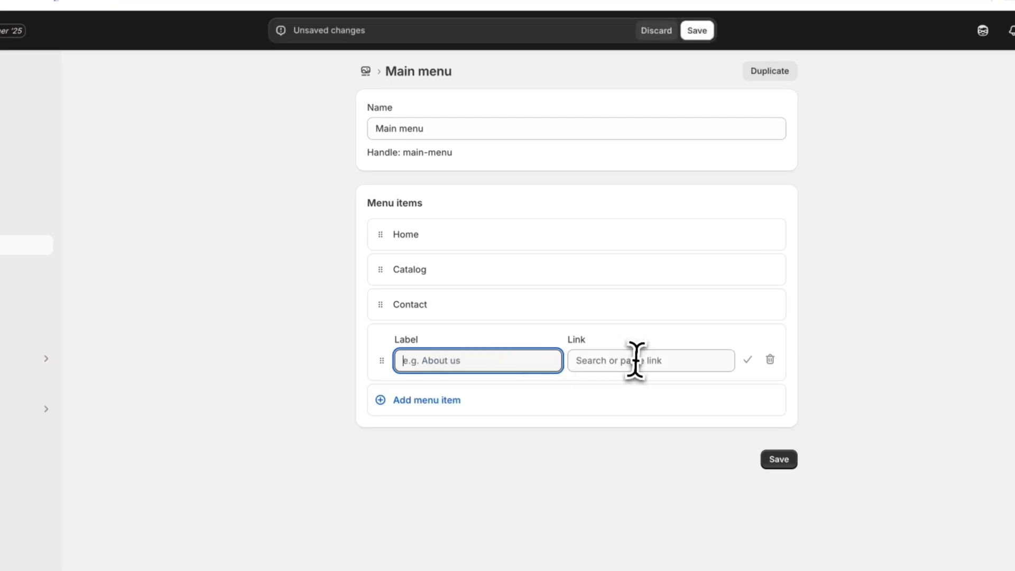
left_click(636, 361)
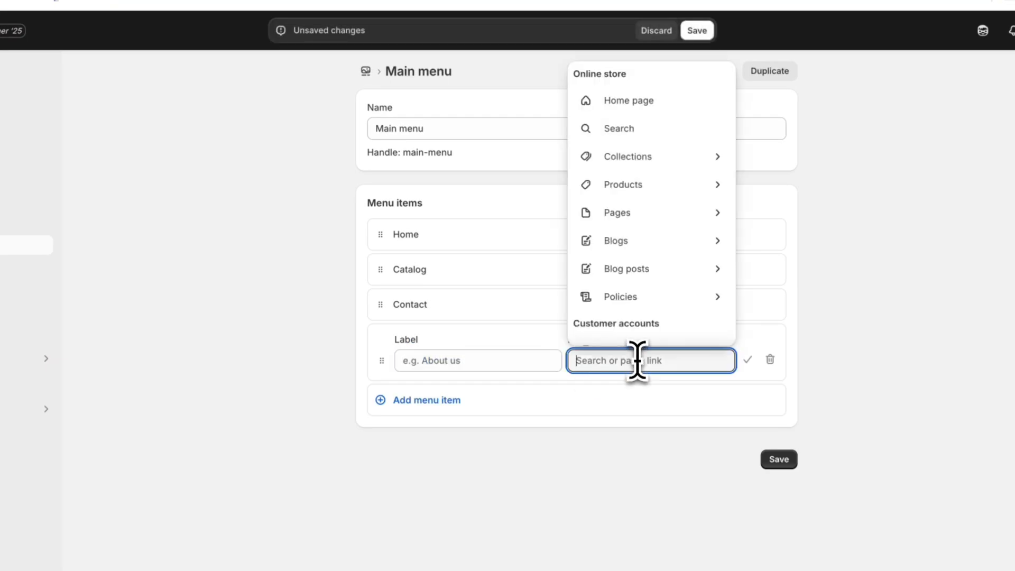
type("/apps/parc")
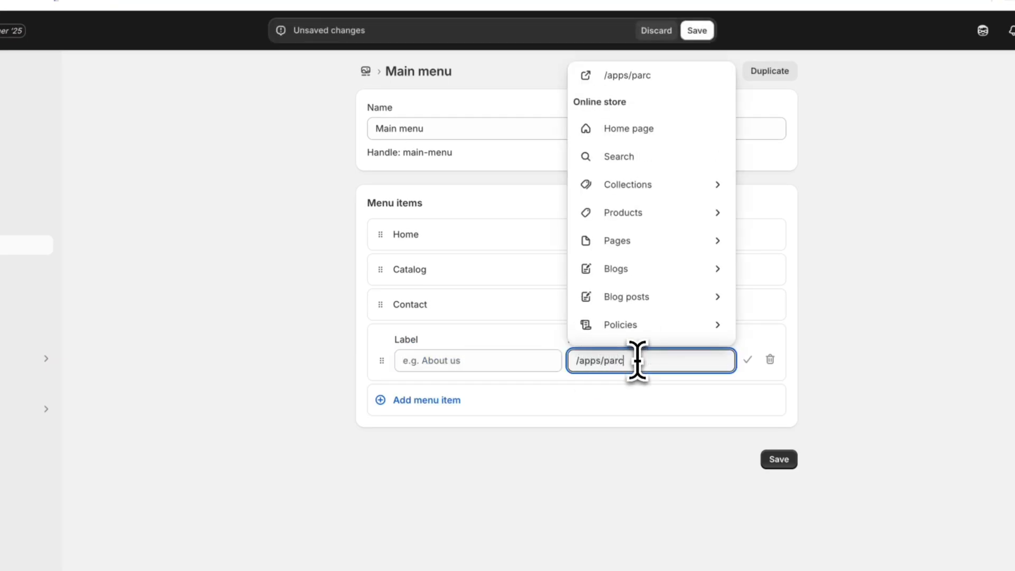
type("elpanel")
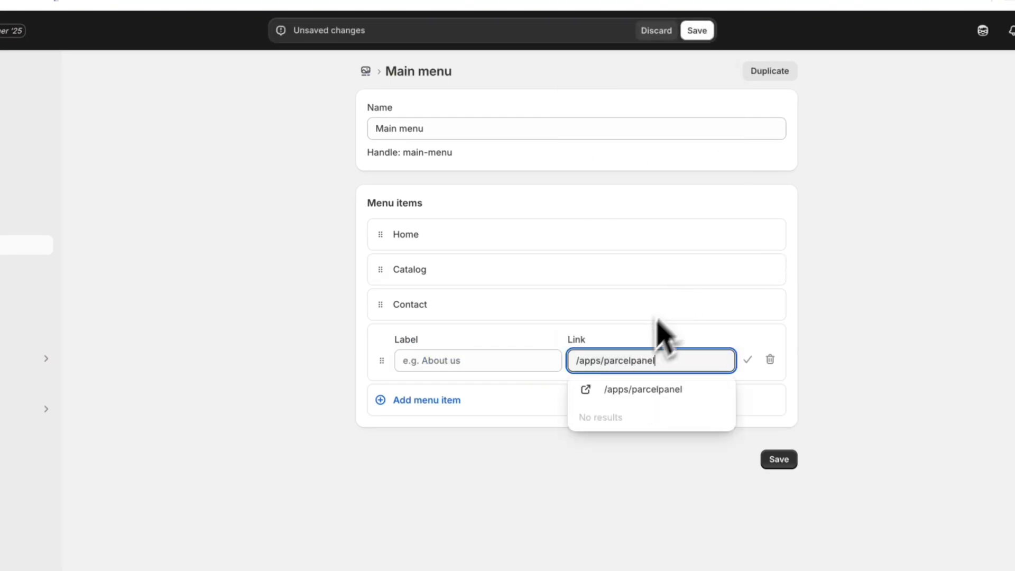
left_click(616, 396)
- Label the new /apps/parcelpanel menu item "Order Tracking"
mouse_move(392, 361)
left_mouse_down()
mouse_move(490, 363)
mouse_move(407, 364)
left_mouse_up()
left_click(439, 361)
left_click(489, 358)
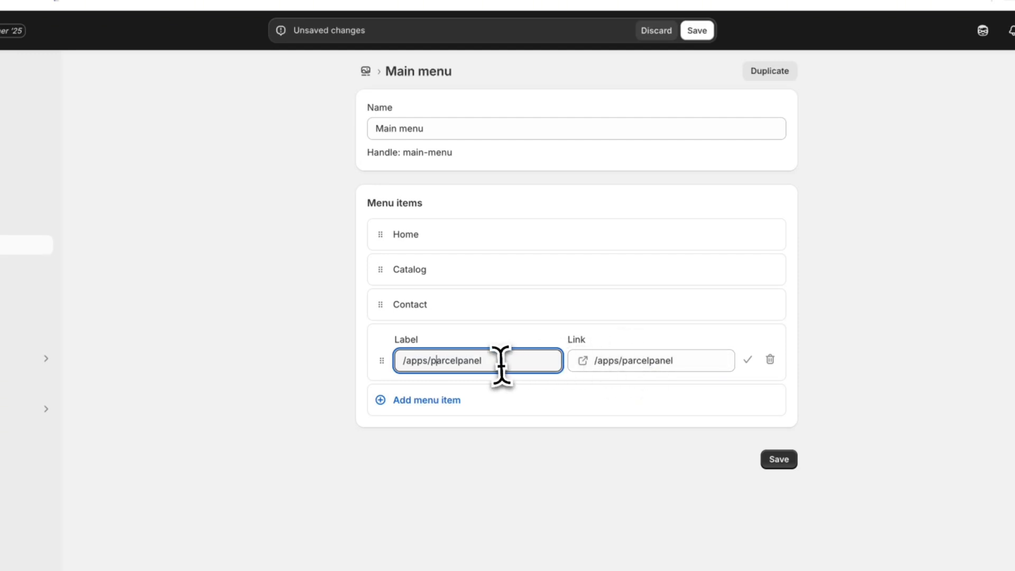
triple_click(419, 359)
type("Trackin")
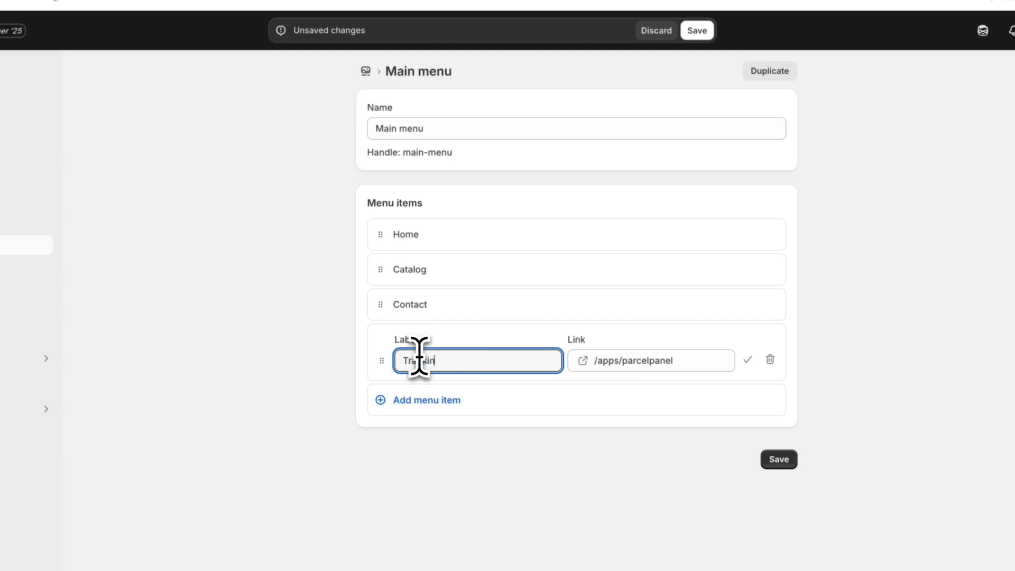
type("g")
key("BackSpace")
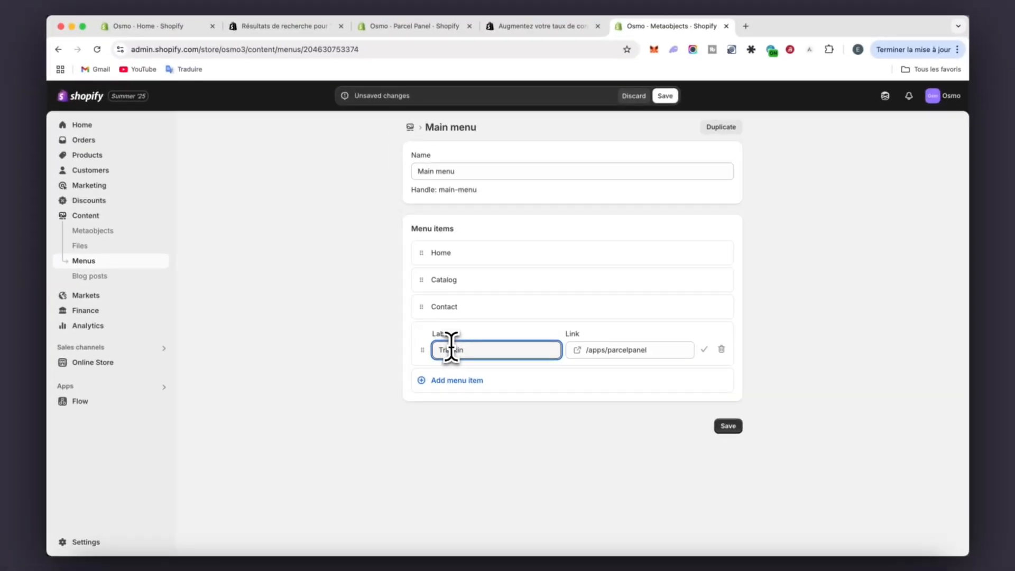
key("BackSpace")
type("der")
left_click(704, 349)
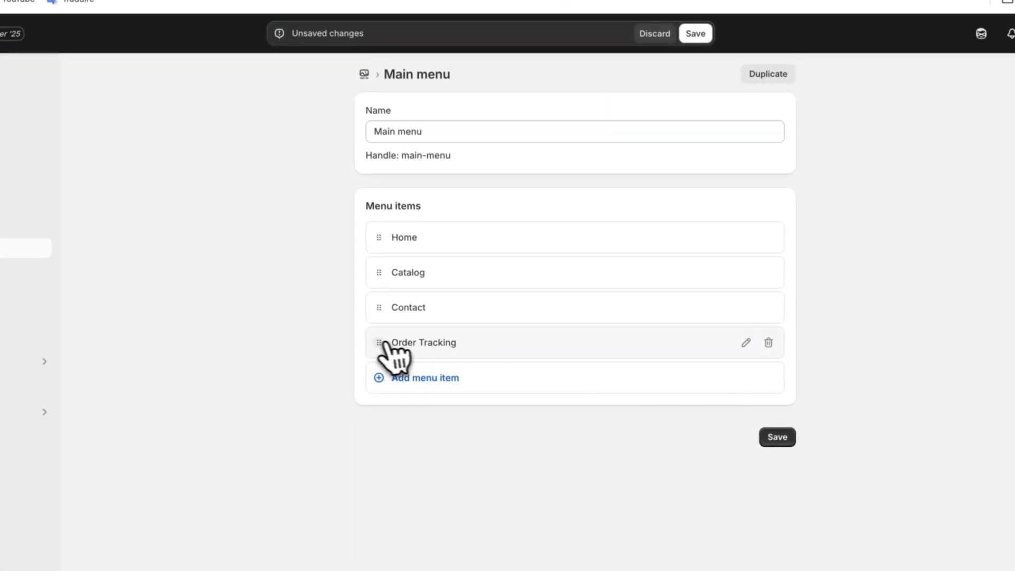
- Move the Order Tracking item above Contact in the Main menu and save the menu
left_click_drag(391, 353, 376, 306)
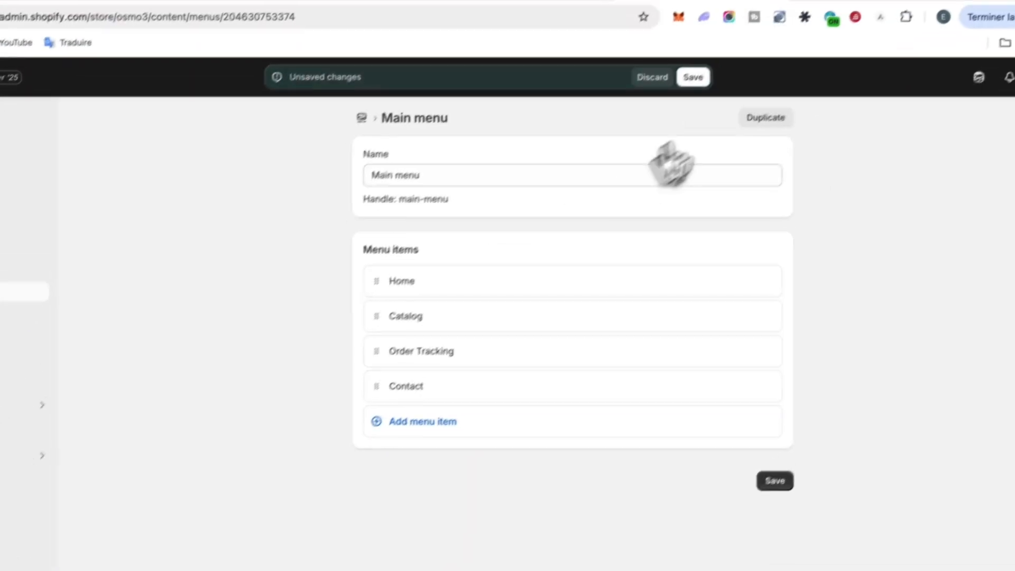
left_click(693, 77)
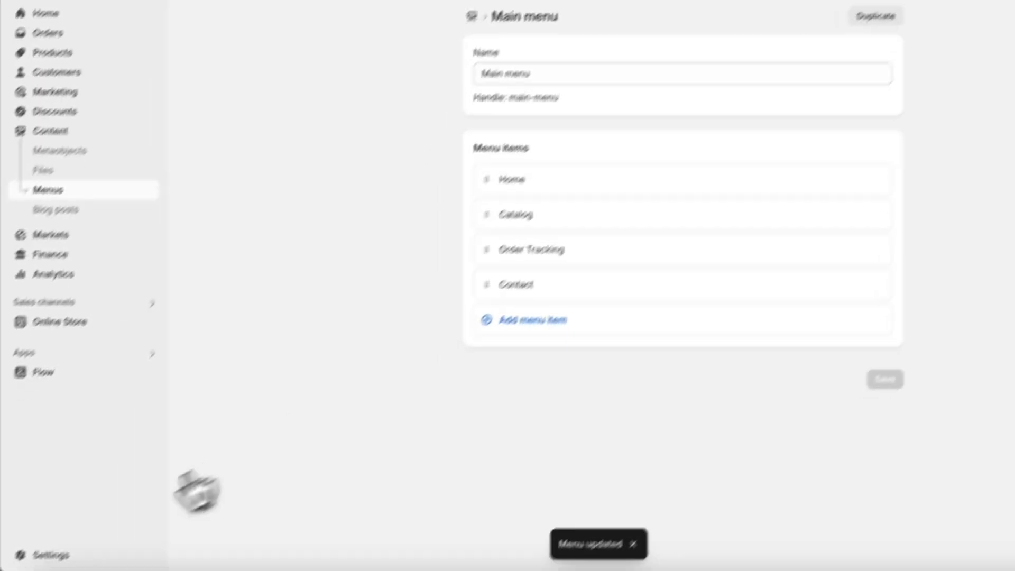
- Review the store name and store email in the profile under the general settings, and leave the settings without changing them
left_click(64, 541)
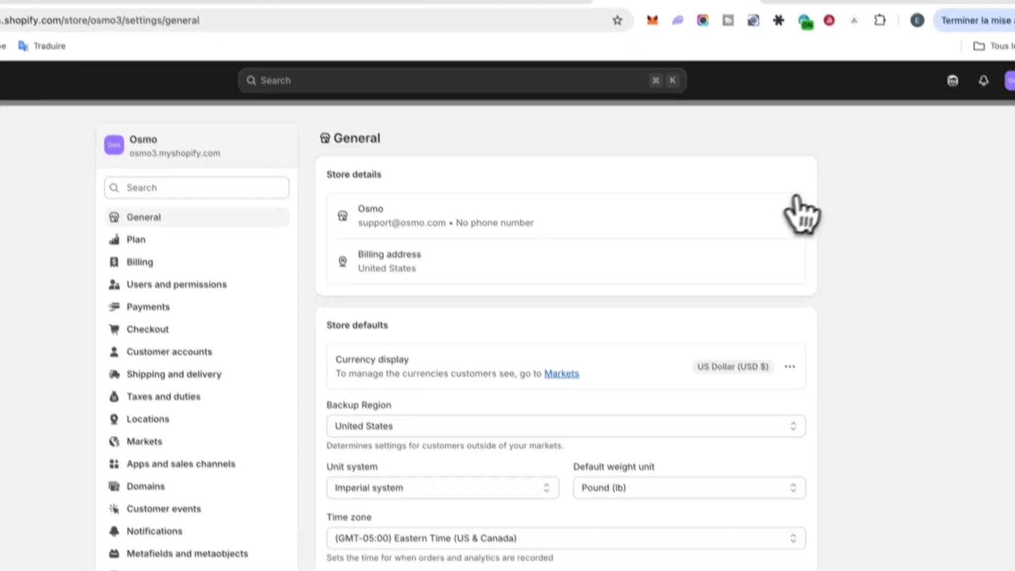
left_click(786, 206)
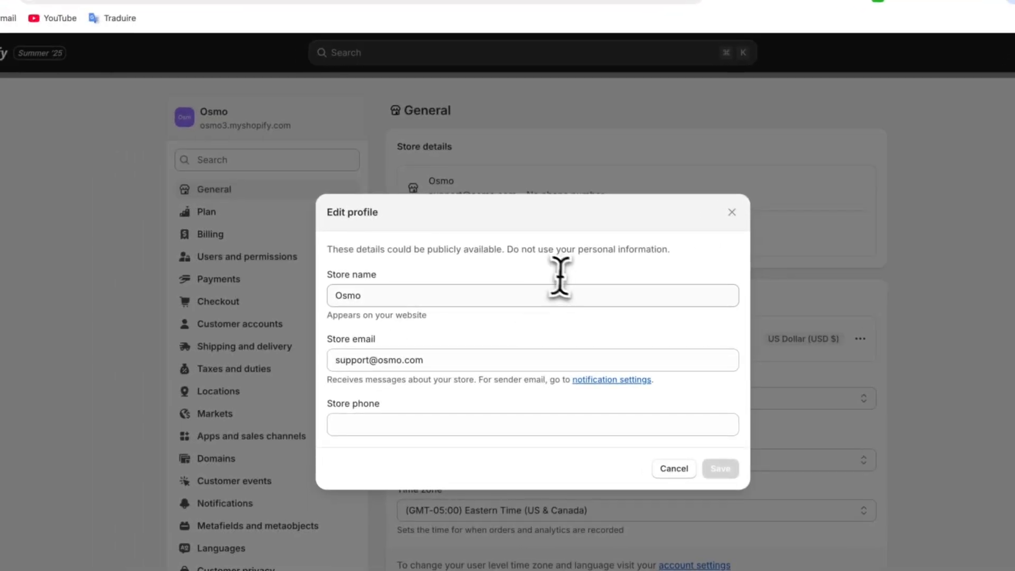
left_click_drag(422, 298, 317, 295)
left_click(412, 294)
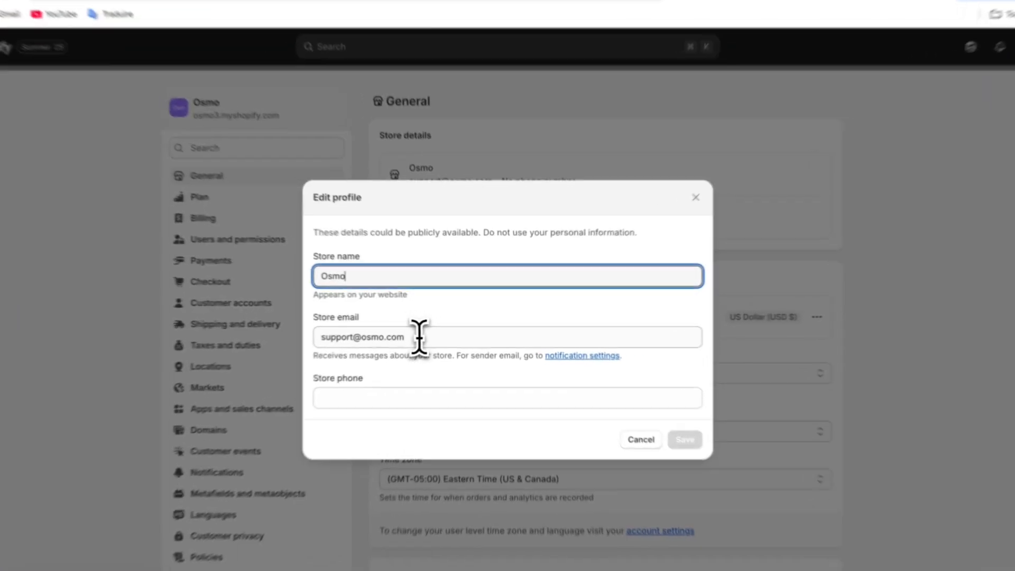
left_click_drag(433, 332, 354, 334)
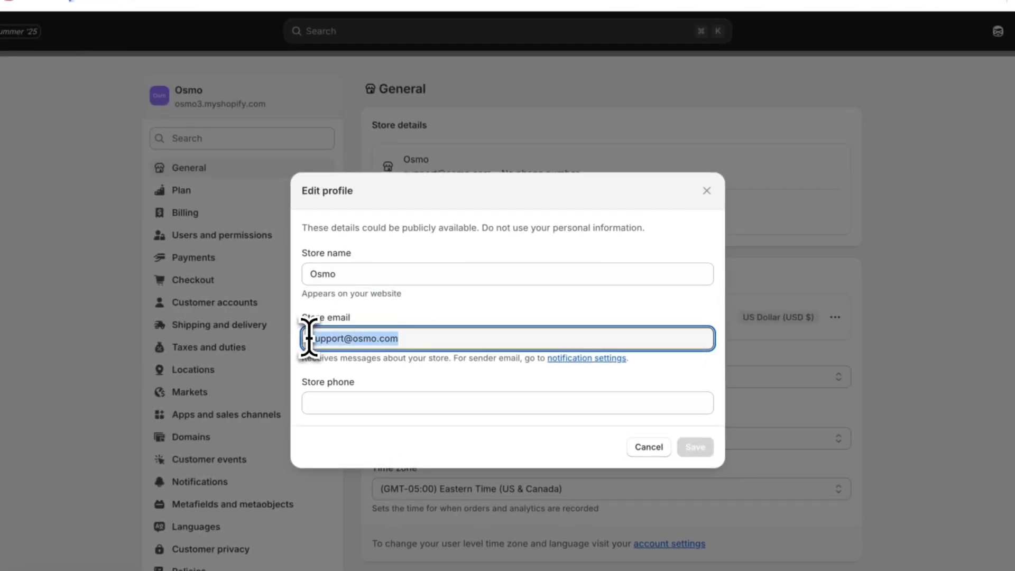
left_click(459, 312)
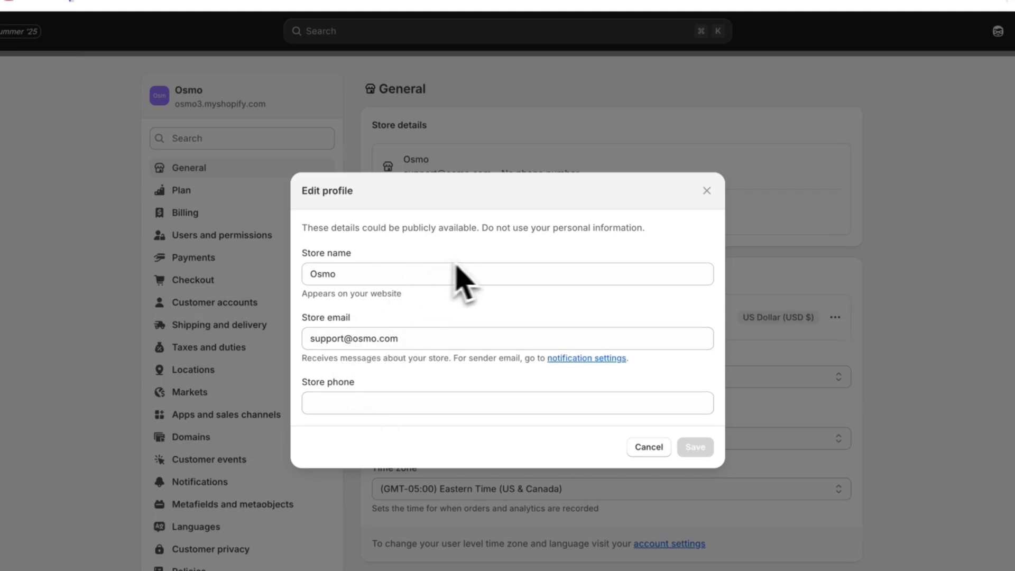
left_click(707, 191)
left_click(980, 159)
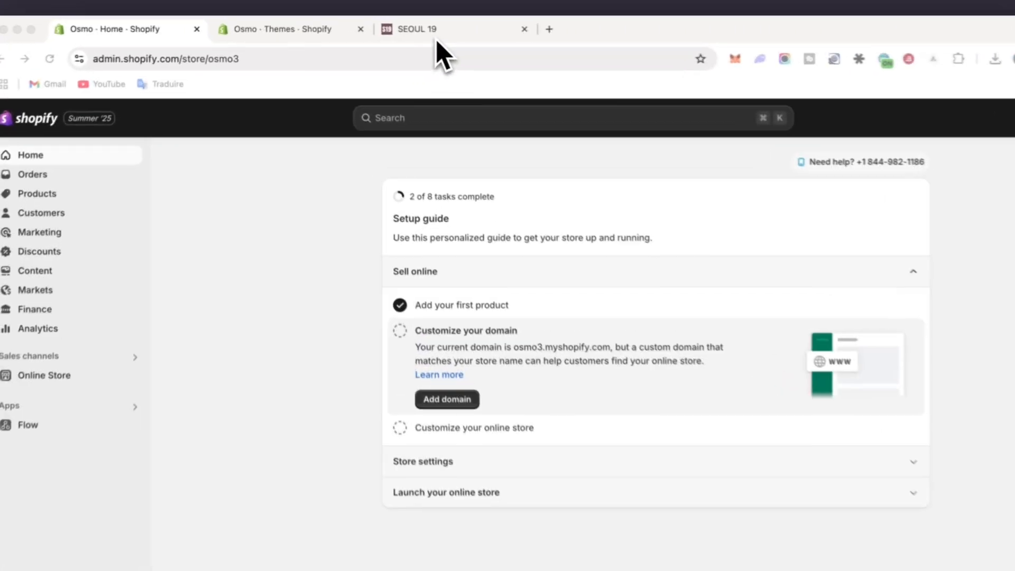
- Examine the SEOUL 19 storefront's mobile page, looking at the logo in its header and the sections below
left_click(401, 34)
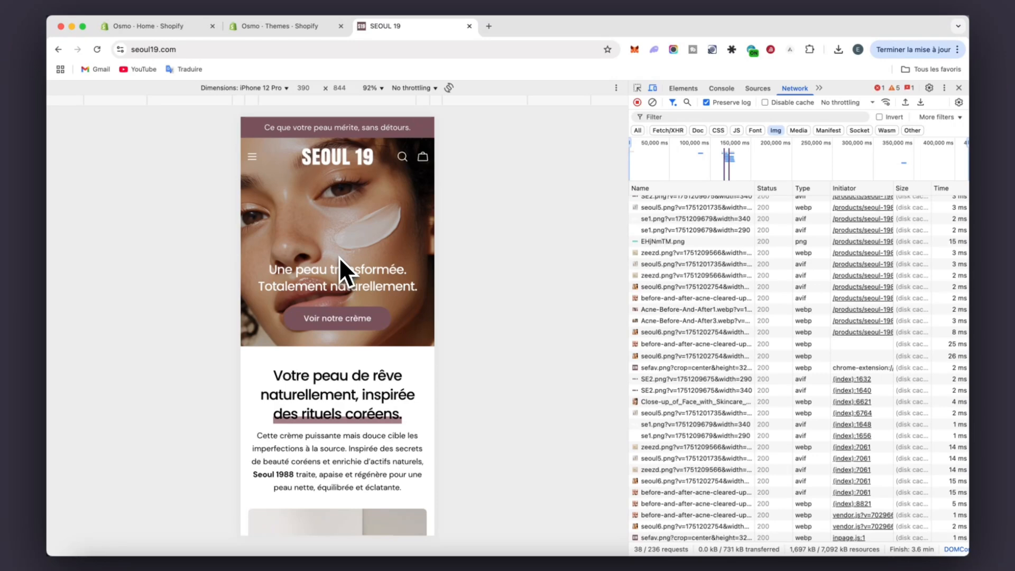
scroll(351, 348, "down", 5)
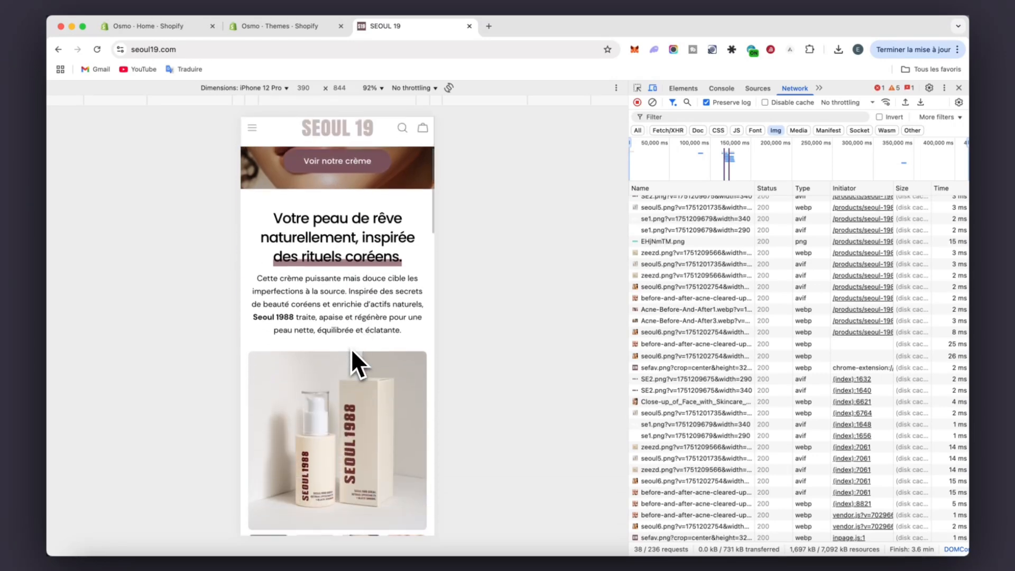
scroll(351, 347, "up", 3)
scroll(352, 348, "up", 2)
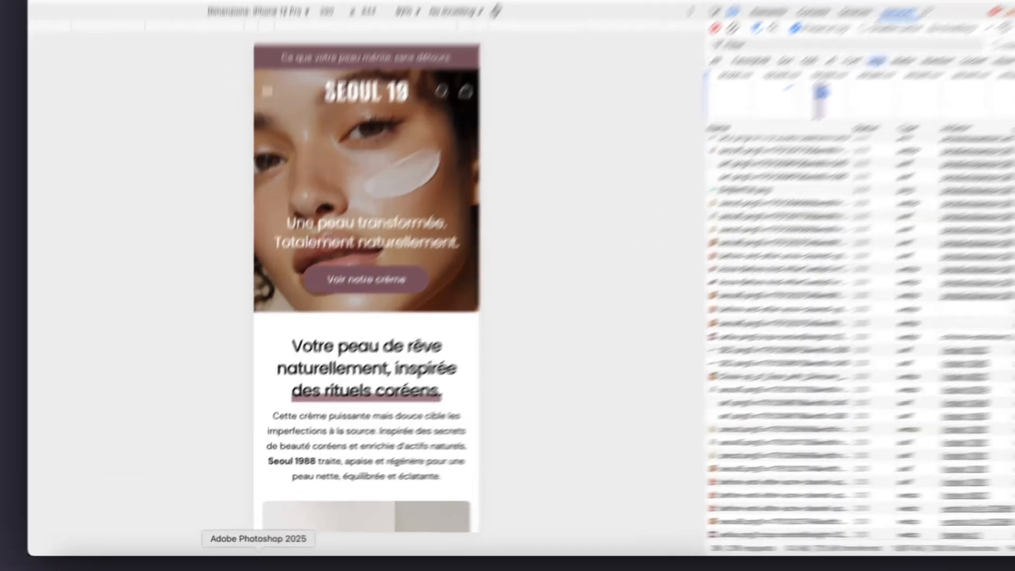
- Switch to Adobe Photoshop and create a 400 × 400 px document at 144 ppi with a white background
left_click(245, 561)
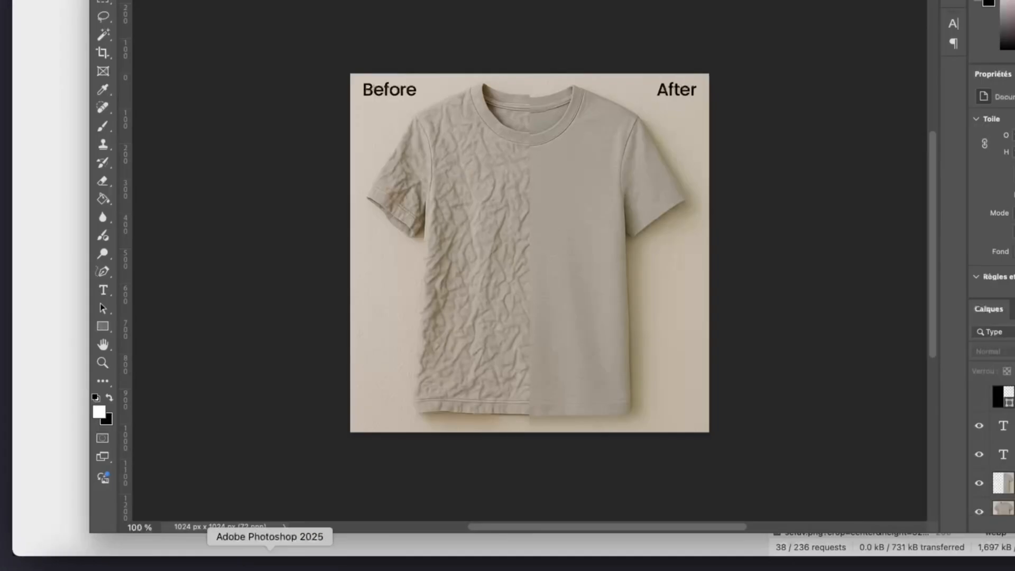
left_click(121, 1)
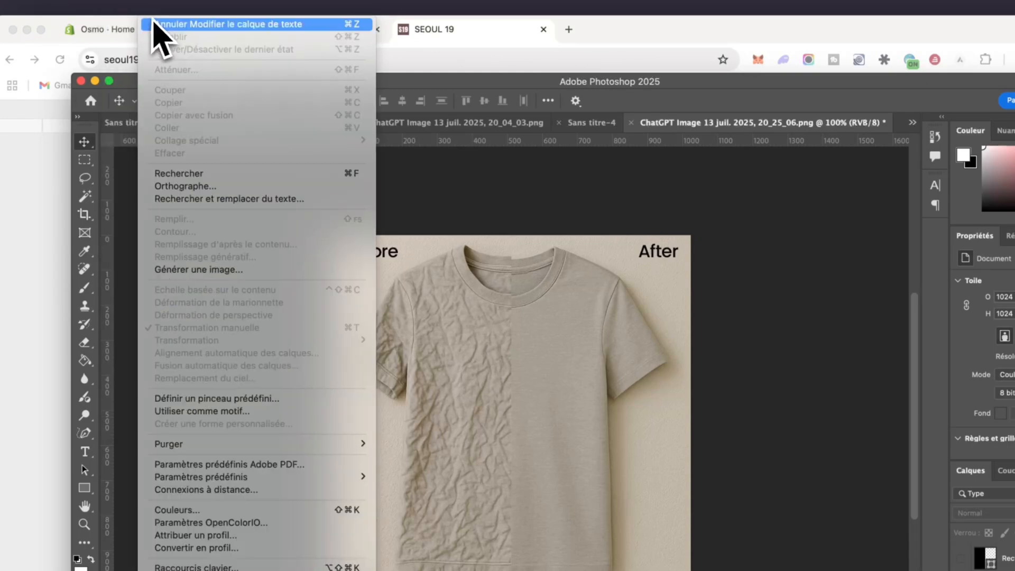
left_click(133, 27)
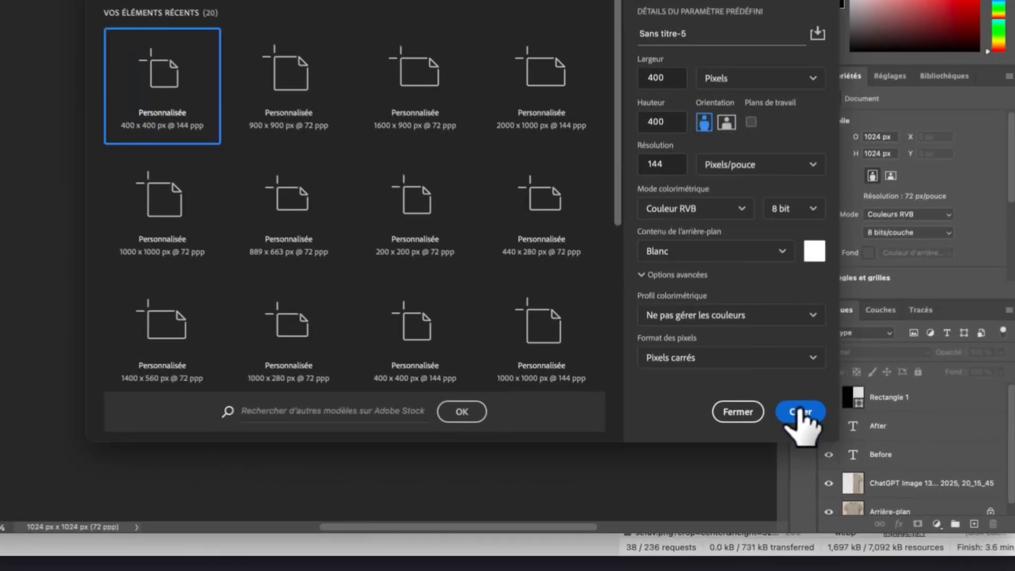
left_click(768, 444)
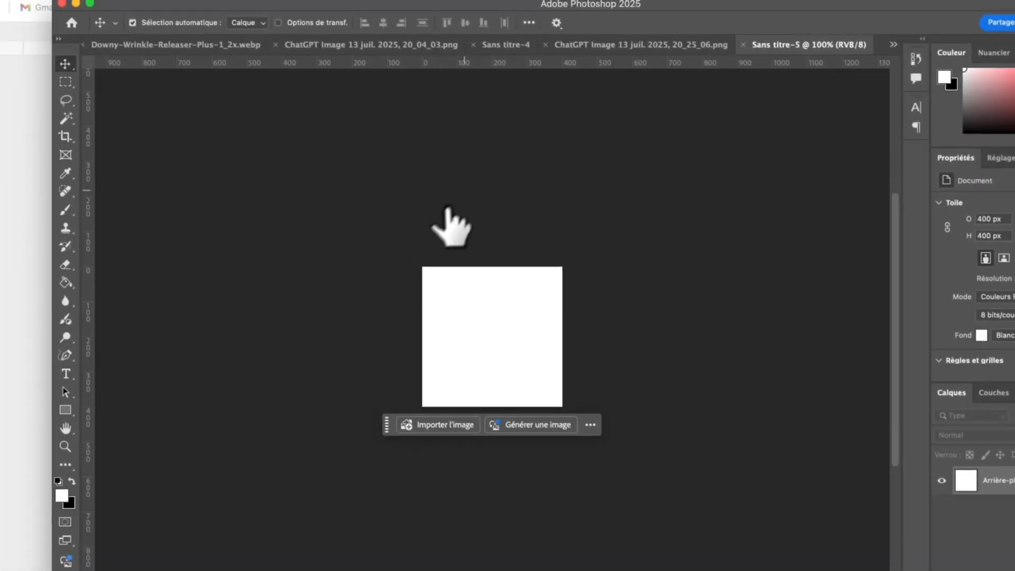
- Extend the canvas to the right with the Crop tool to about 921 × 400 px
left_click(66, 136)
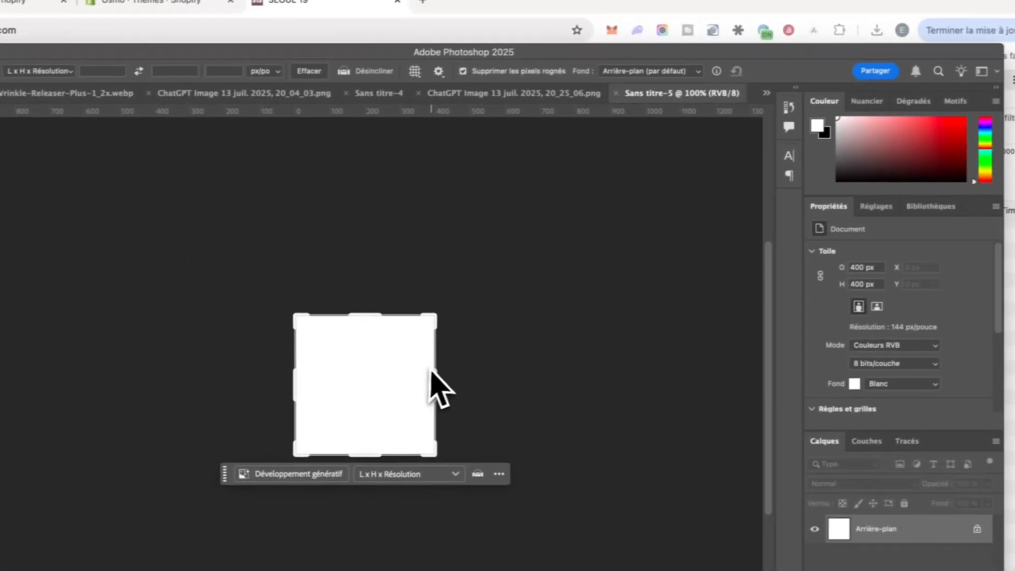
left_click_drag(433, 381, 524, 378)
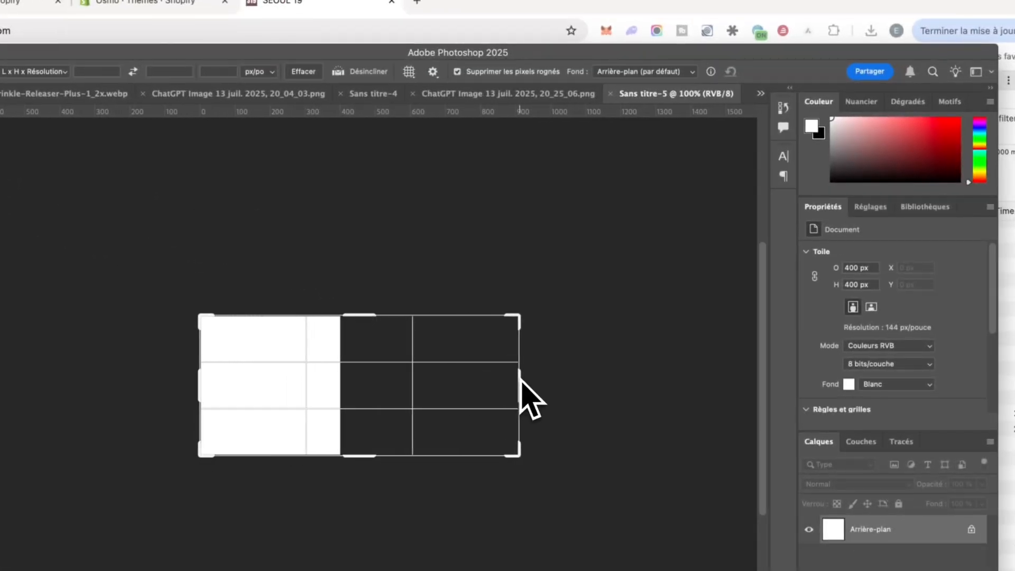
left_click(783, 72)
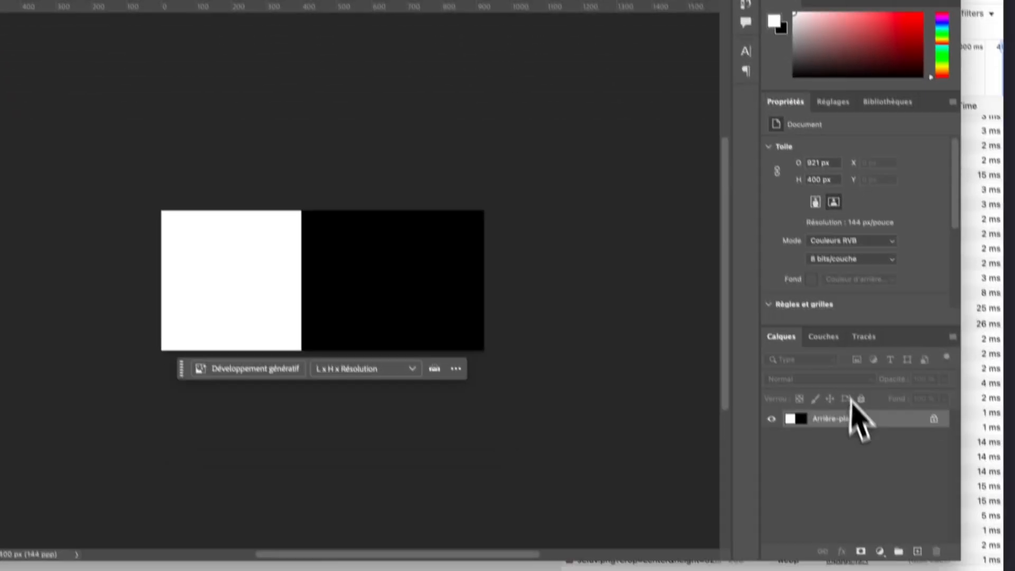
- Unlock the background layer and fill the black area on its right side with white
left_click(934, 419)
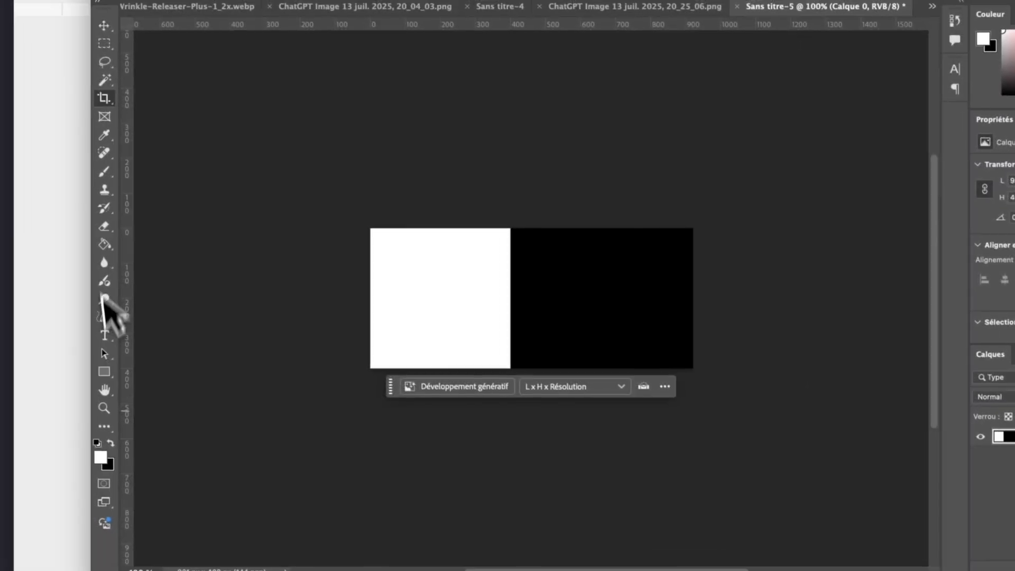
left_click(104, 245)
left_click(576, 313)
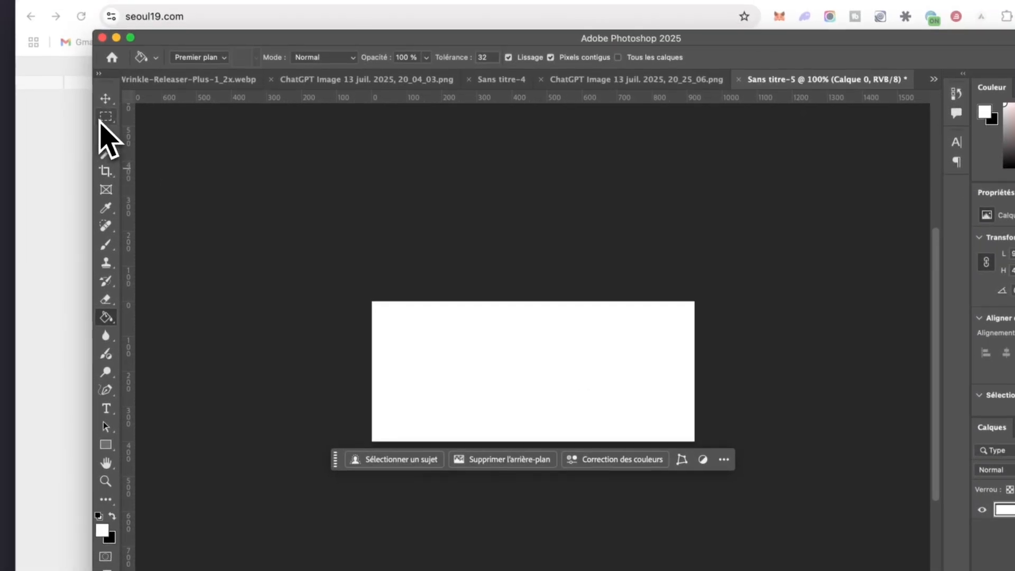
- Add the text "osmo" on the white canvas in black Poppins Medium
left_click(103, 118)
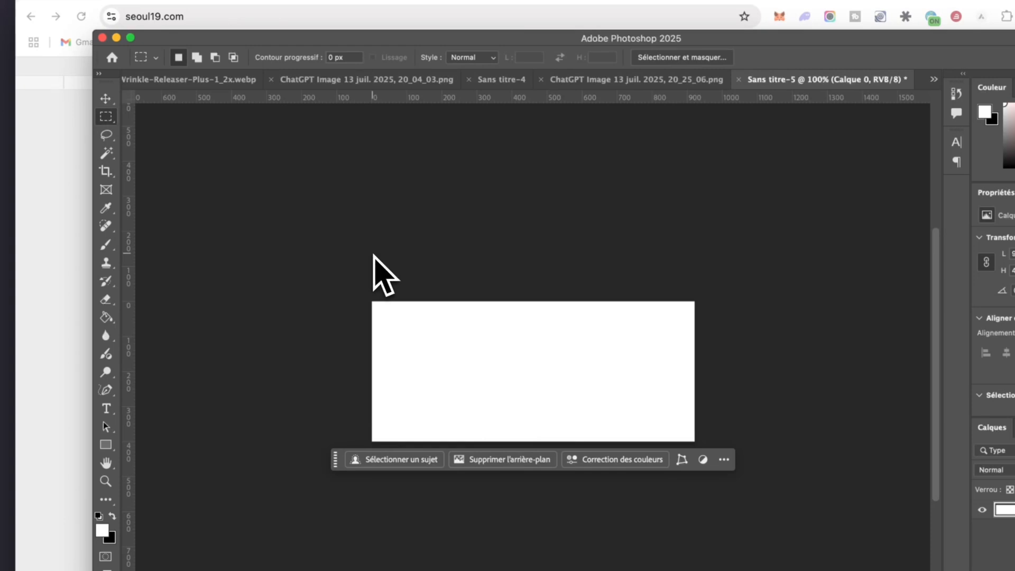
left_click(107, 413)
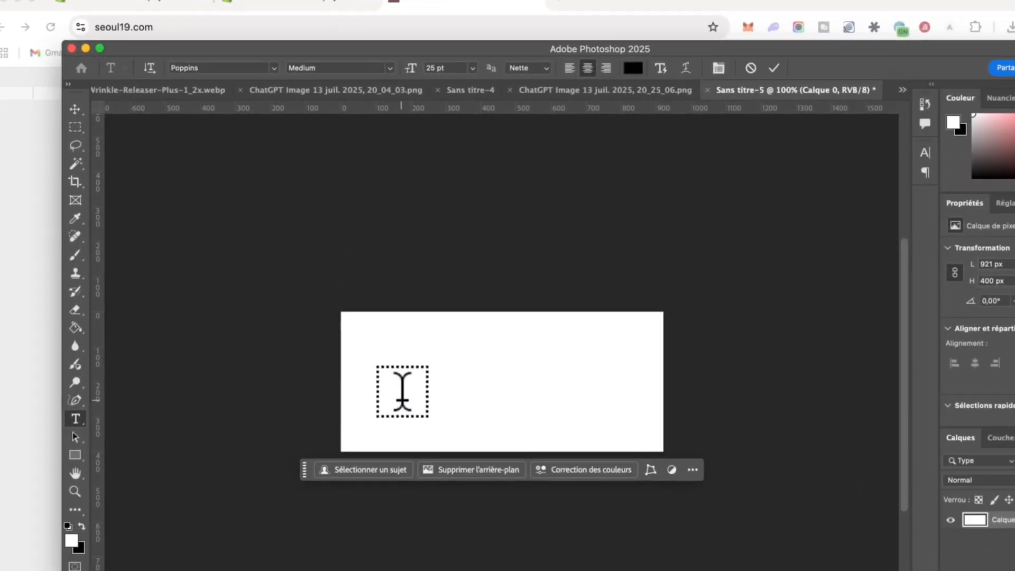
left_click(369, 334)
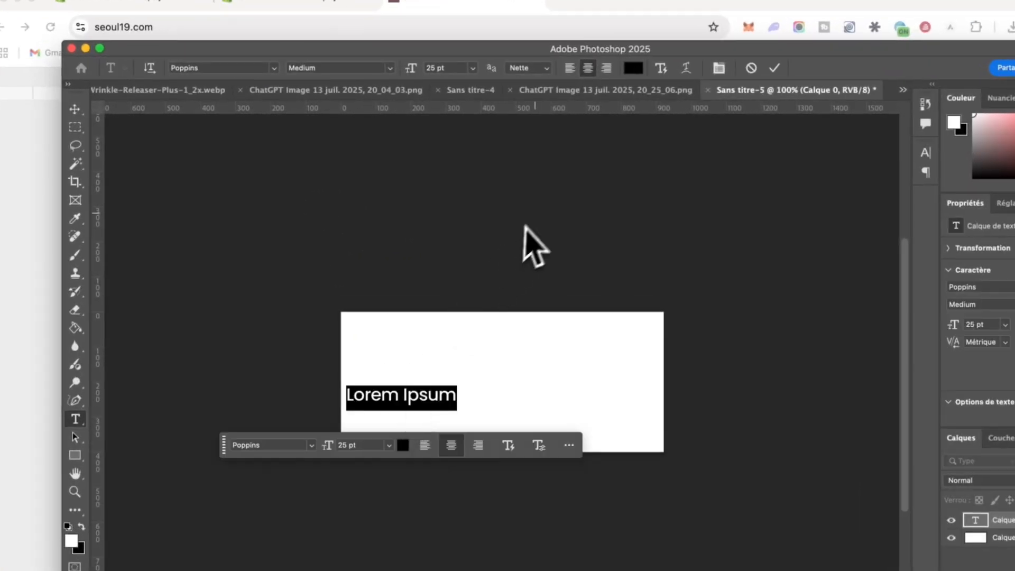
type("o")
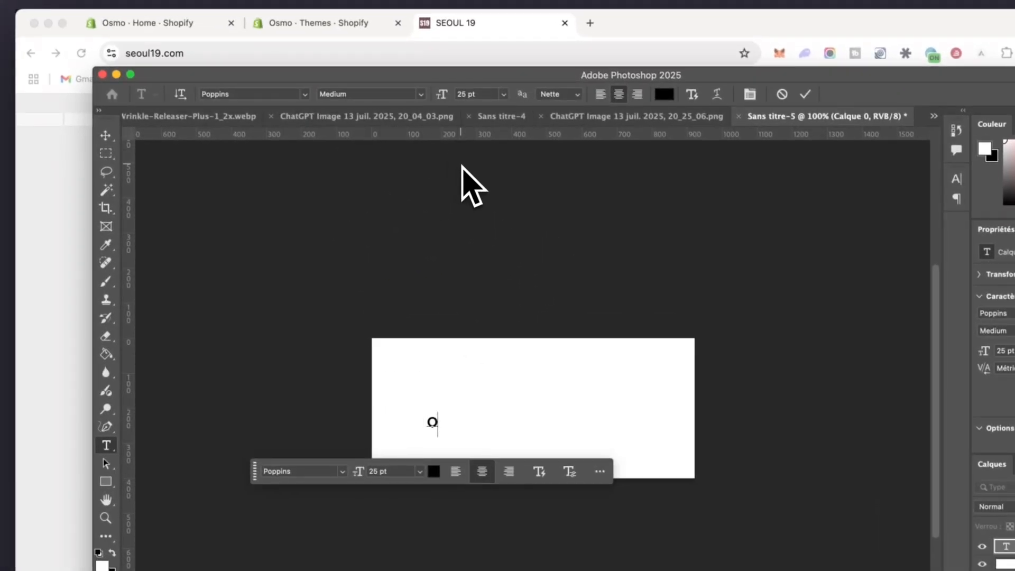
type("smo")
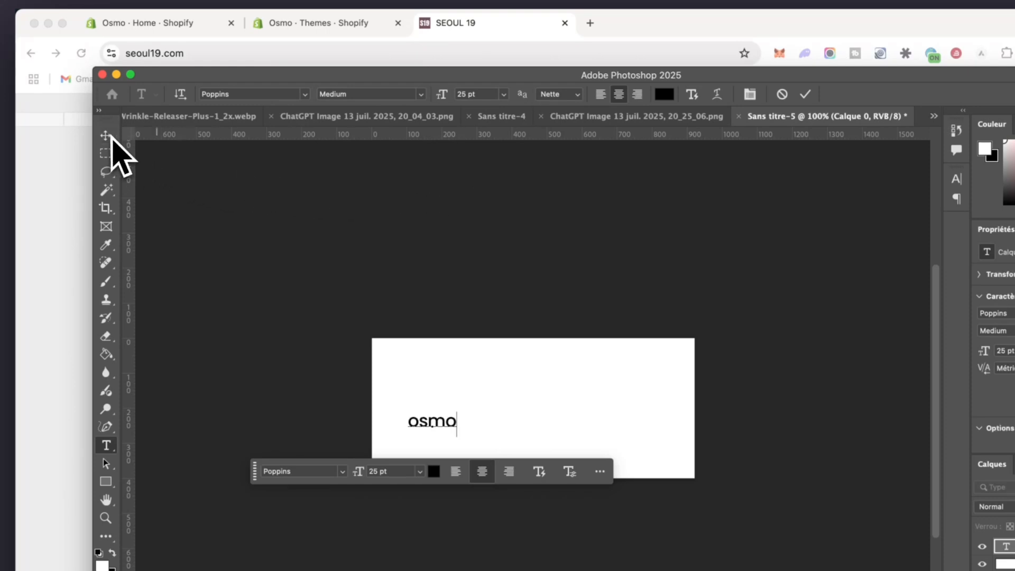
- Enlarge the osmo text, trying 72 pt and settling on a font size of 150 pt
double_click(426, 393)
left_click(504, 66)
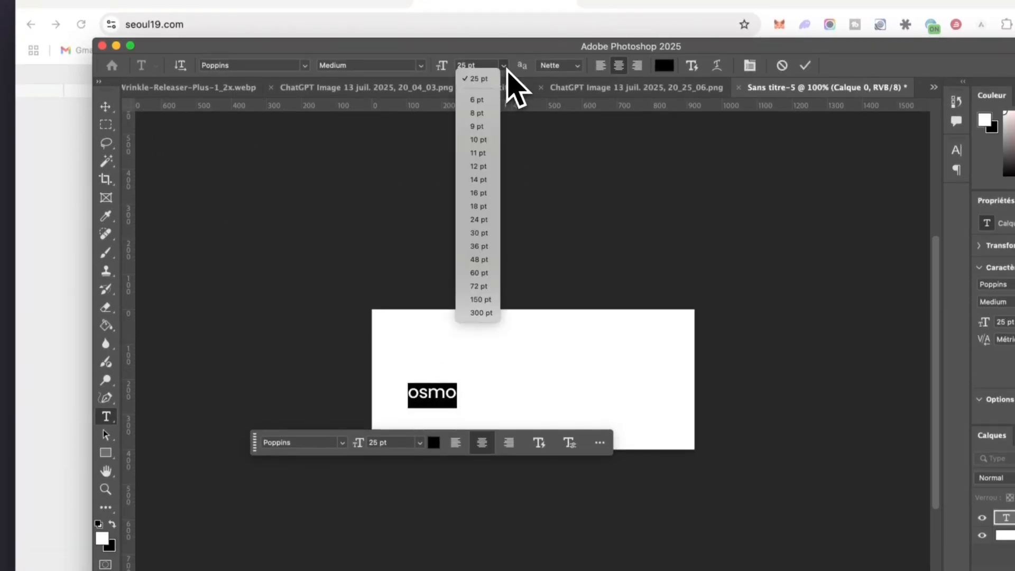
left_click(477, 286)
left_click(503, 66)
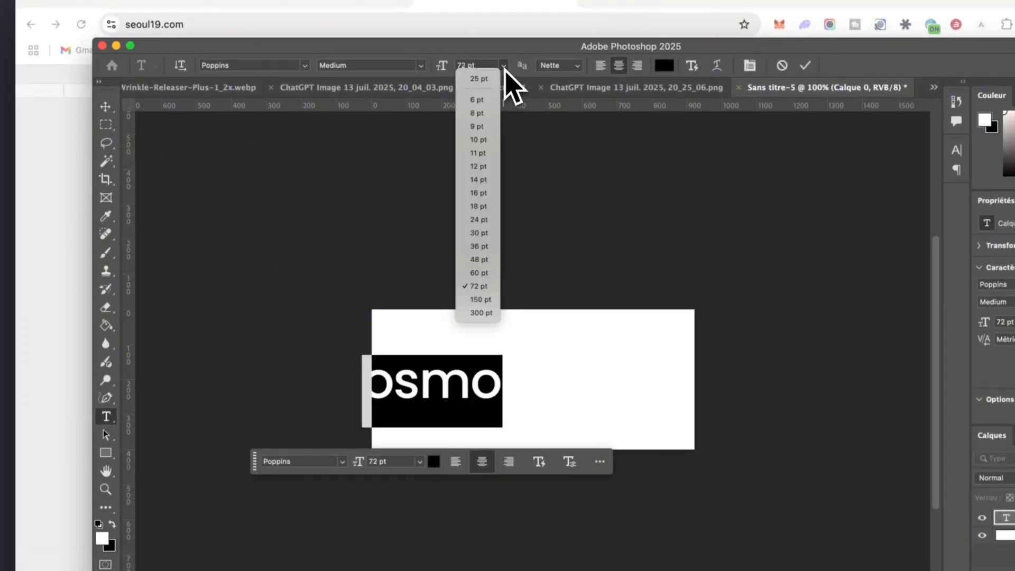
left_click(479, 299)
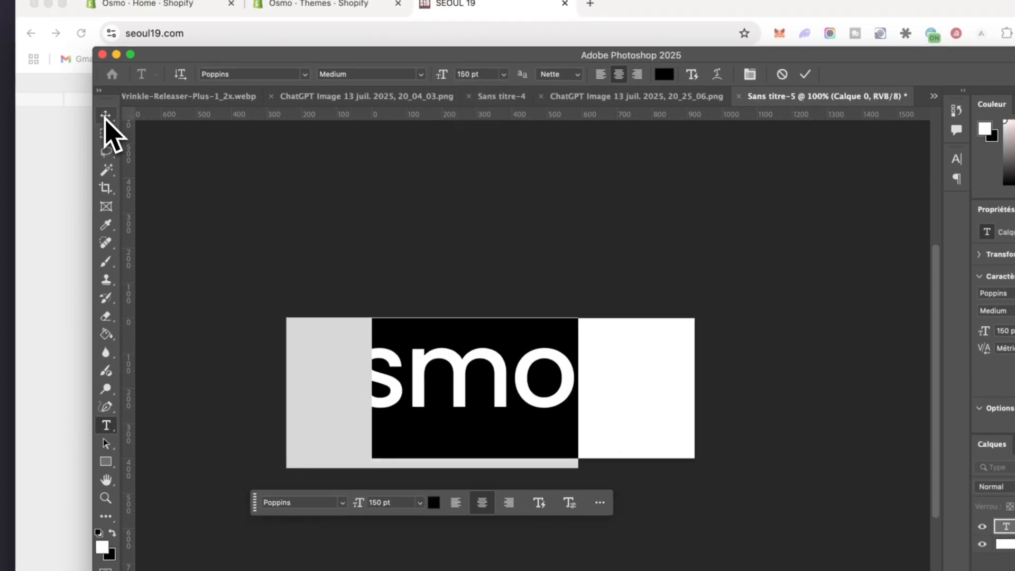
- Move the osmo text to the centre of the white canvas and deselect it
left_click(106, 107)
left_click_drag(499, 361, 562, 341)
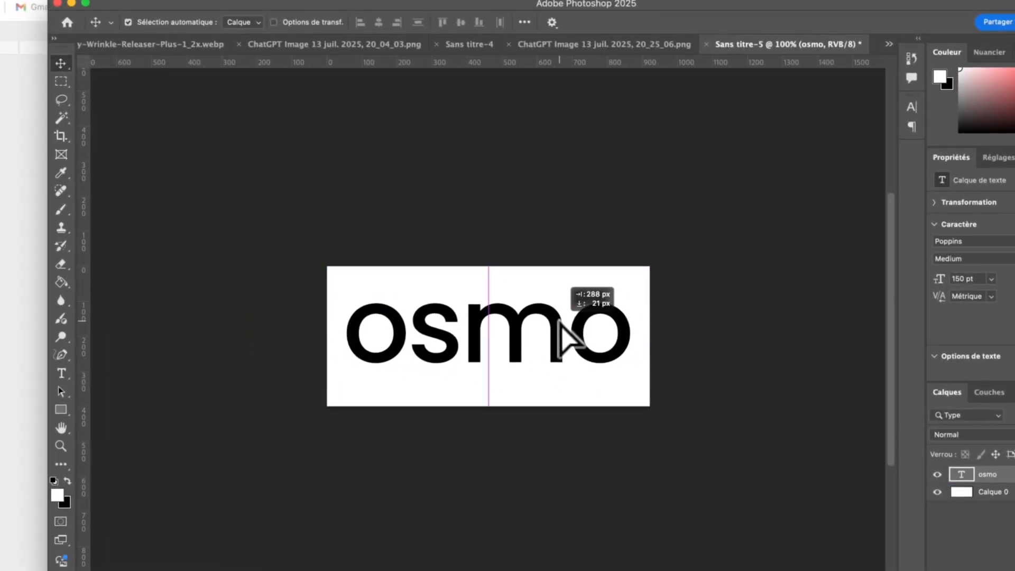
left_click(216, 227)
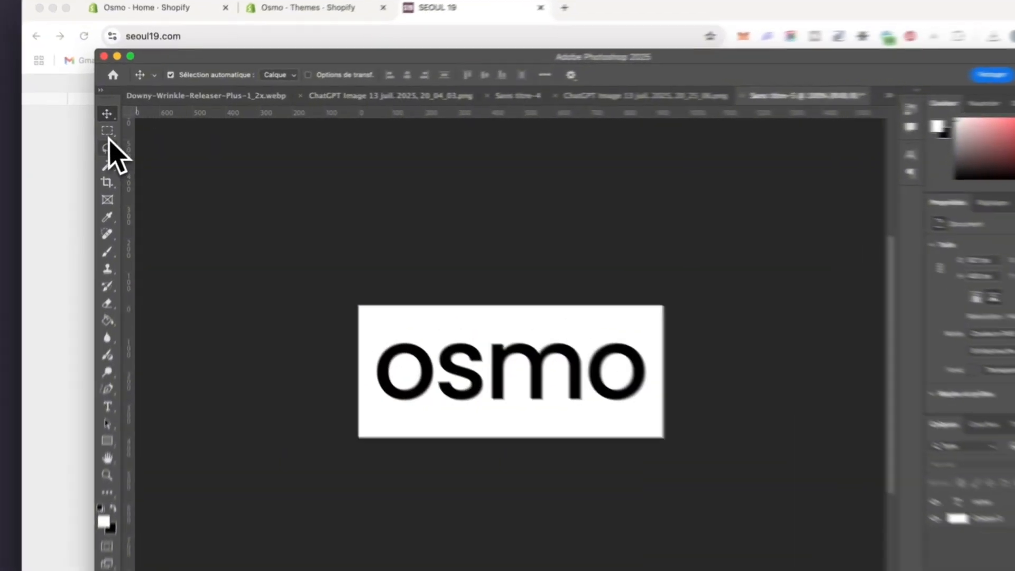
left_click(116, 126)
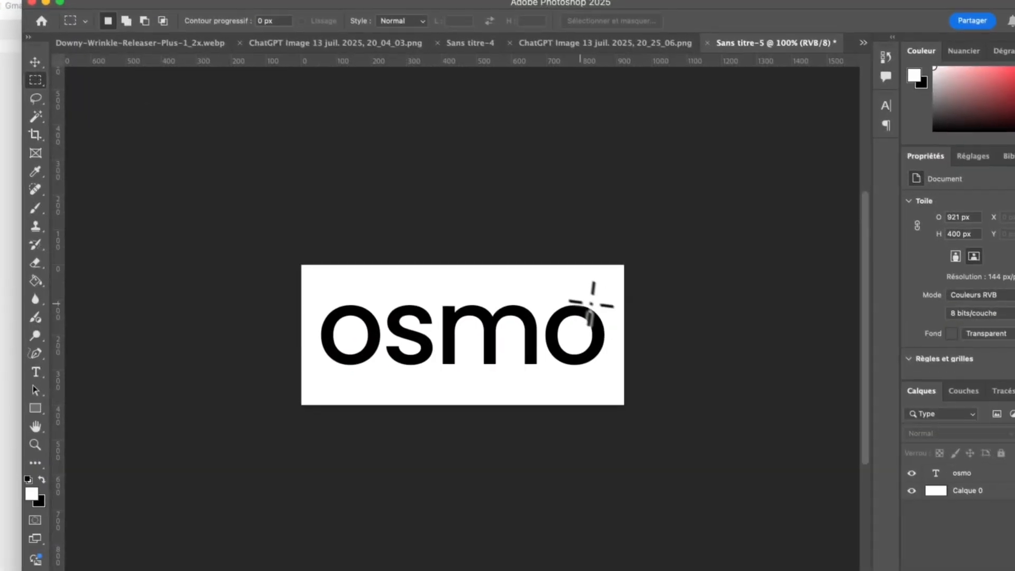
left_click_drag(575, 291, 635, 406)
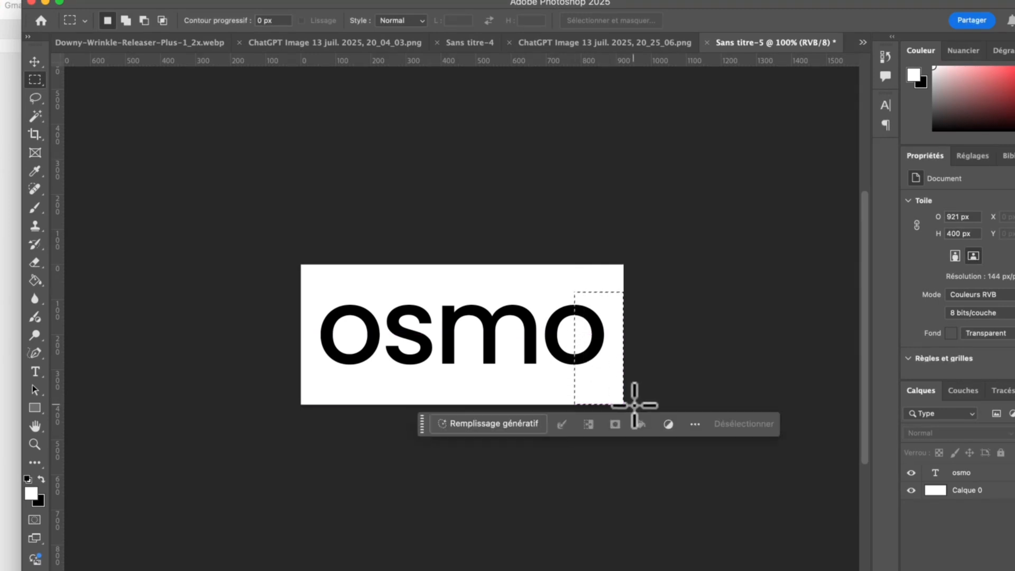
left_click(610, 339)
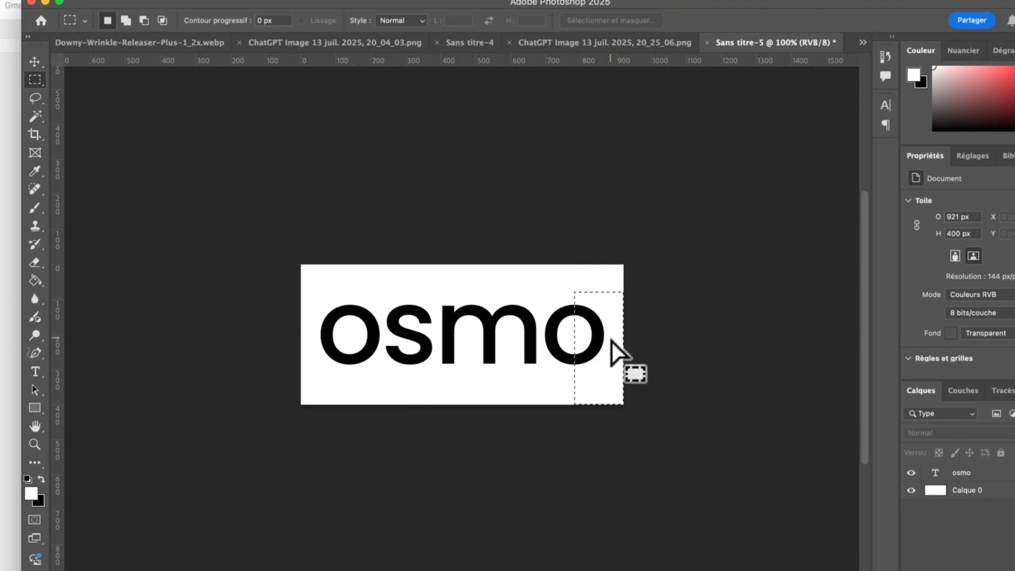
left_click_drag(582, 357, 585, 344)
left_click(580, 343)
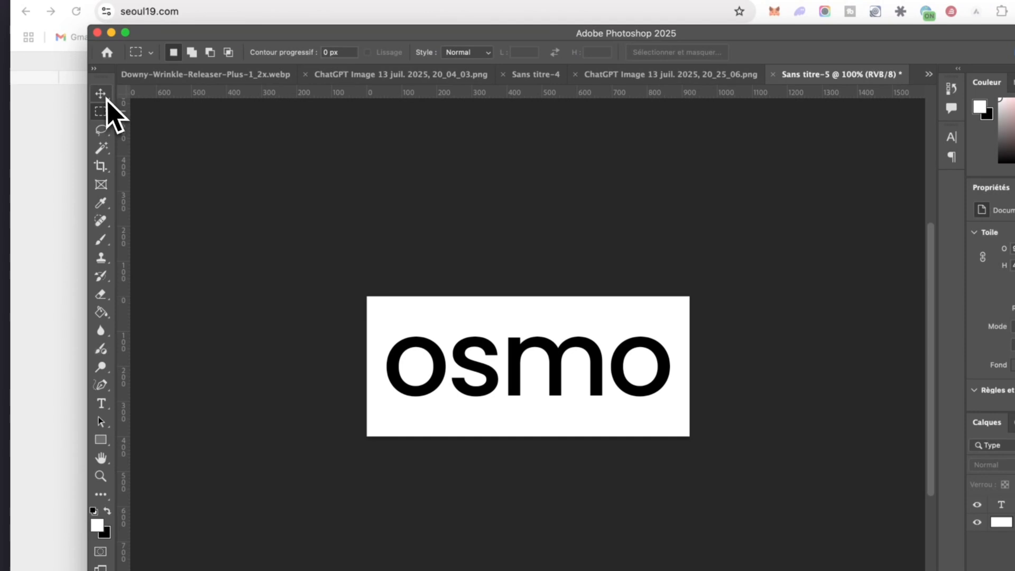
- Crop all four sides of the canvas tightly around the osmo text, to about 217 px high
left_click(34, 62)
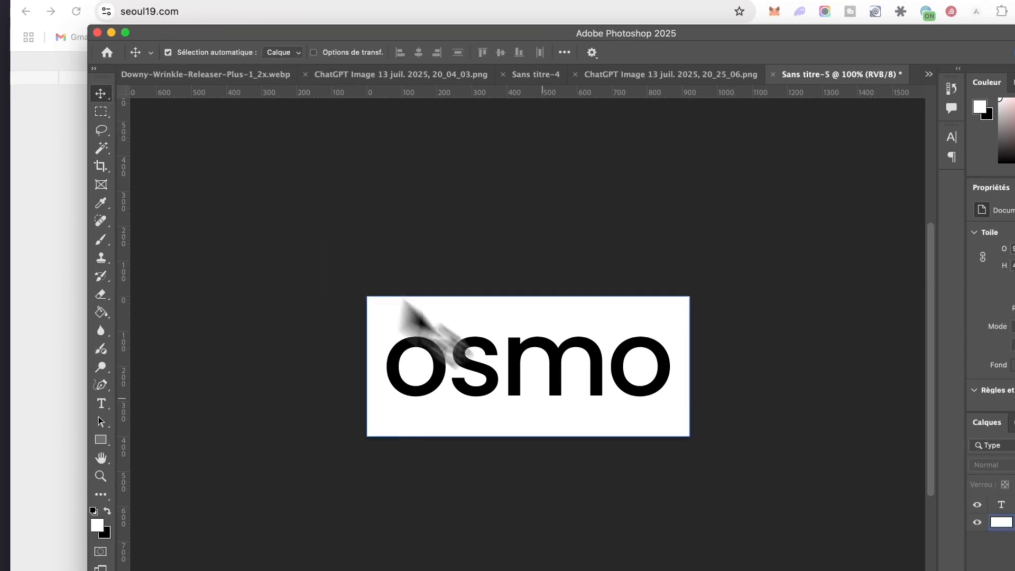
left_click(548, 389)
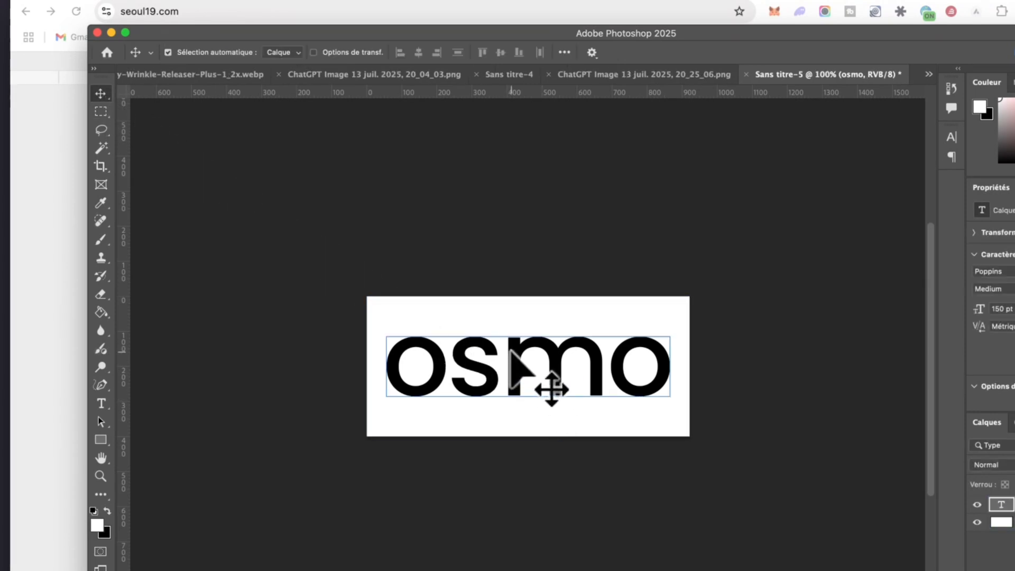
left_click(100, 166)
left_click_drag(368, 362, 381, 377)
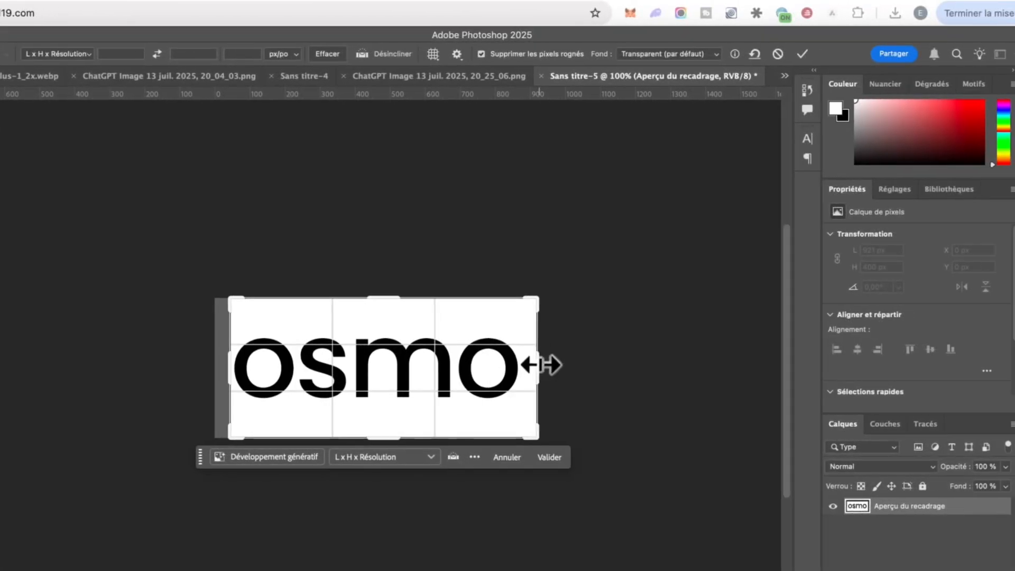
left_click_drag(544, 363, 533, 362)
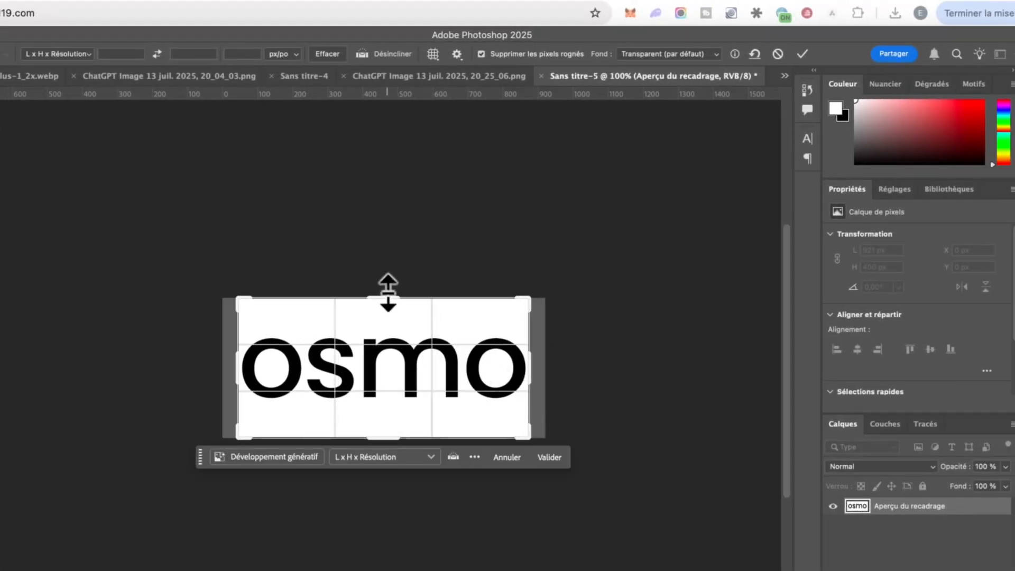
left_click_drag(388, 288, 388, 304)
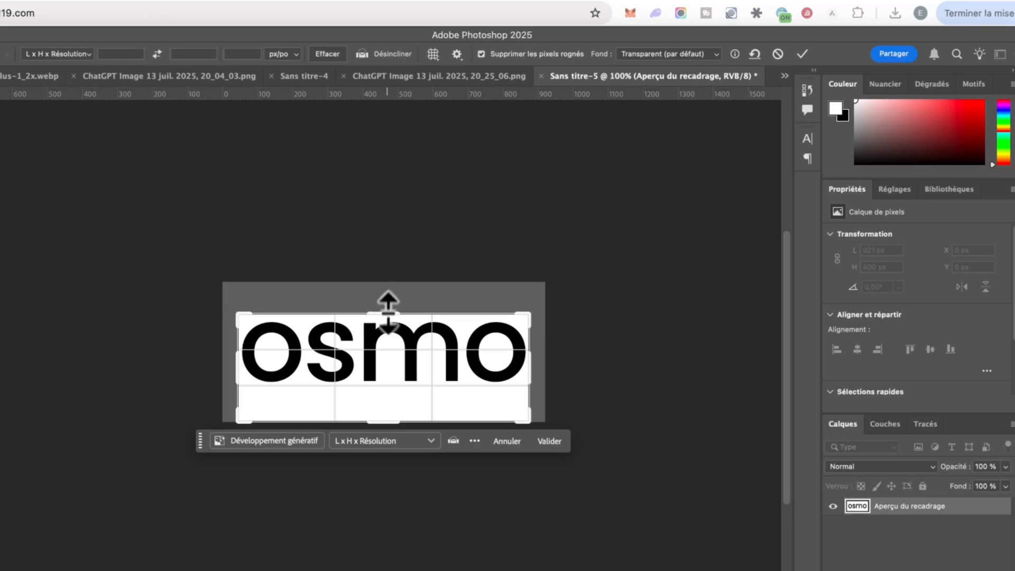
left_click_drag(378, 424, 377, 409)
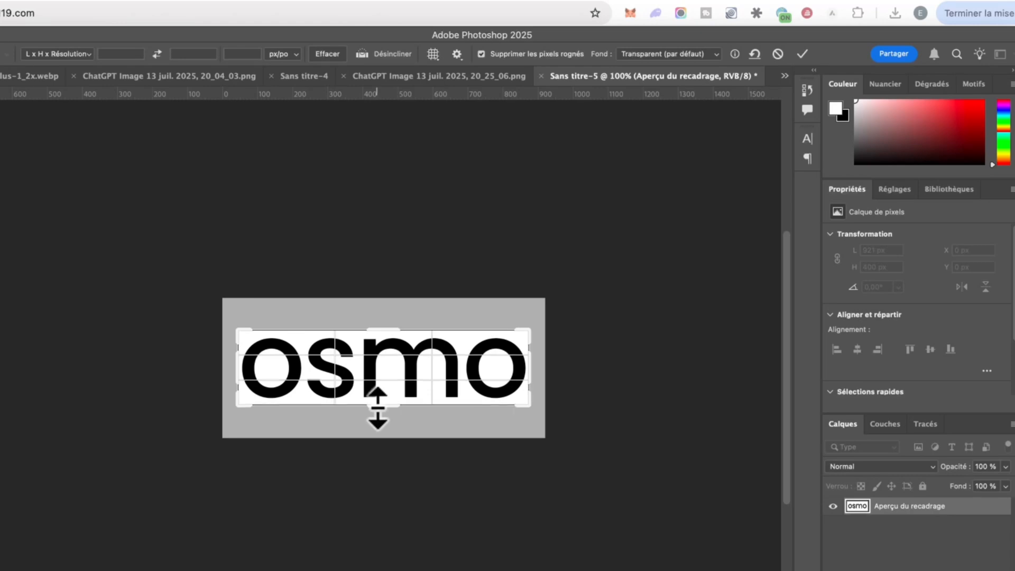
left_click_drag(378, 408, 377, 409)
left_click(803, 54)
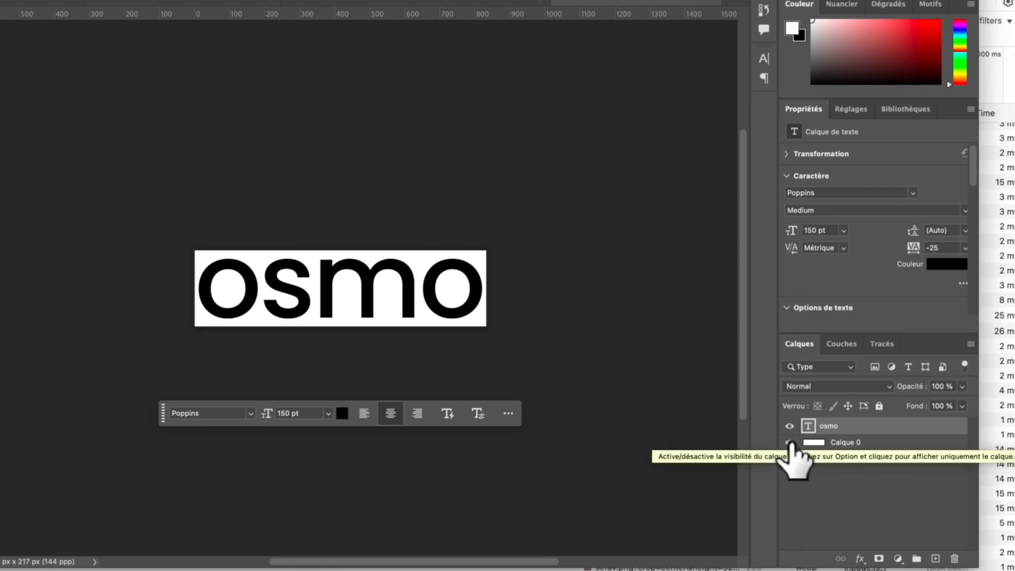
- Hide the white Calque 0 background and save a copy of the logo as osmo.png in PNG format in the Téléchargements folder
left_click(789, 442)
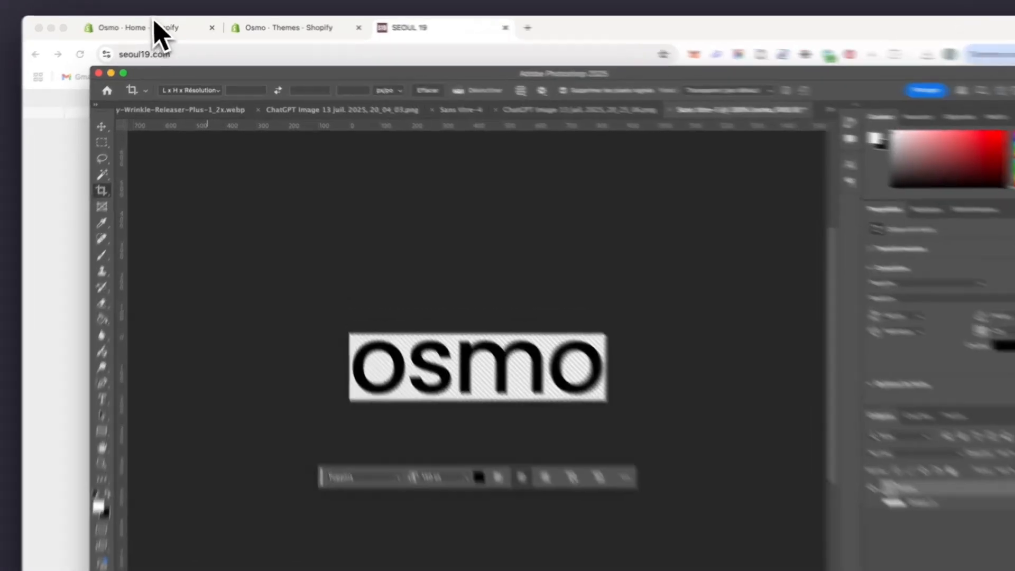
left_click(148, 7)
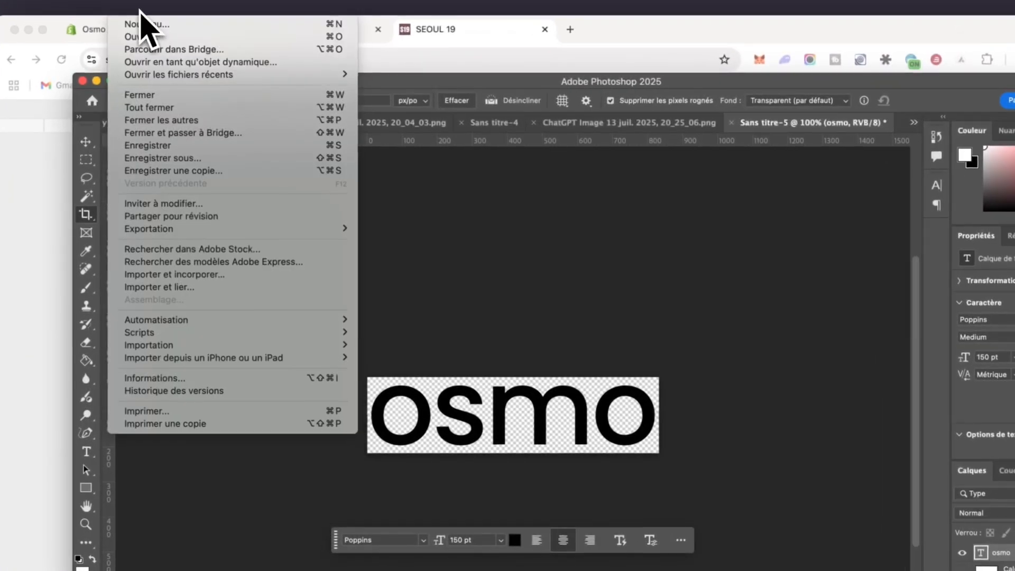
left_click(177, 173)
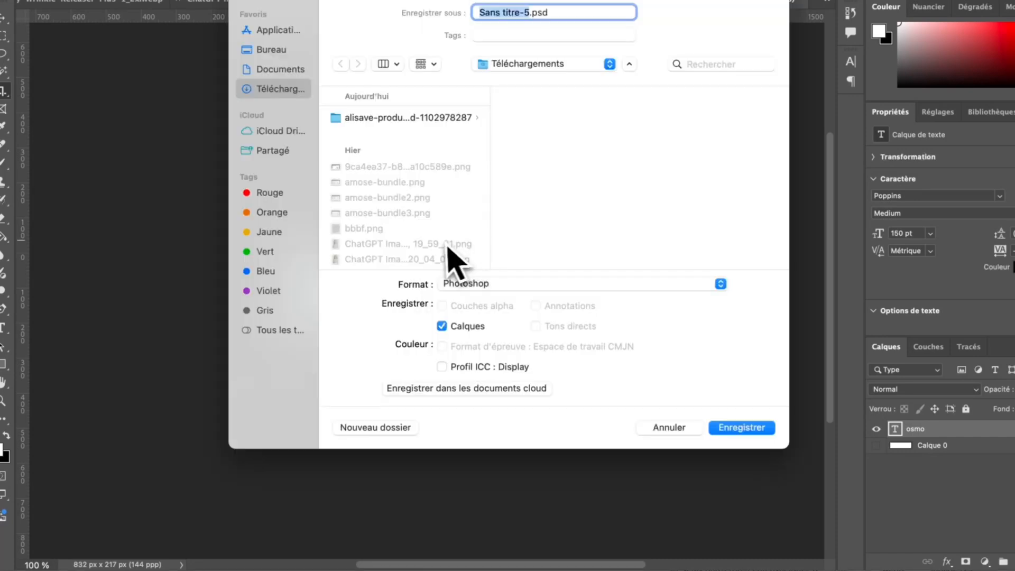
left_click(466, 283)
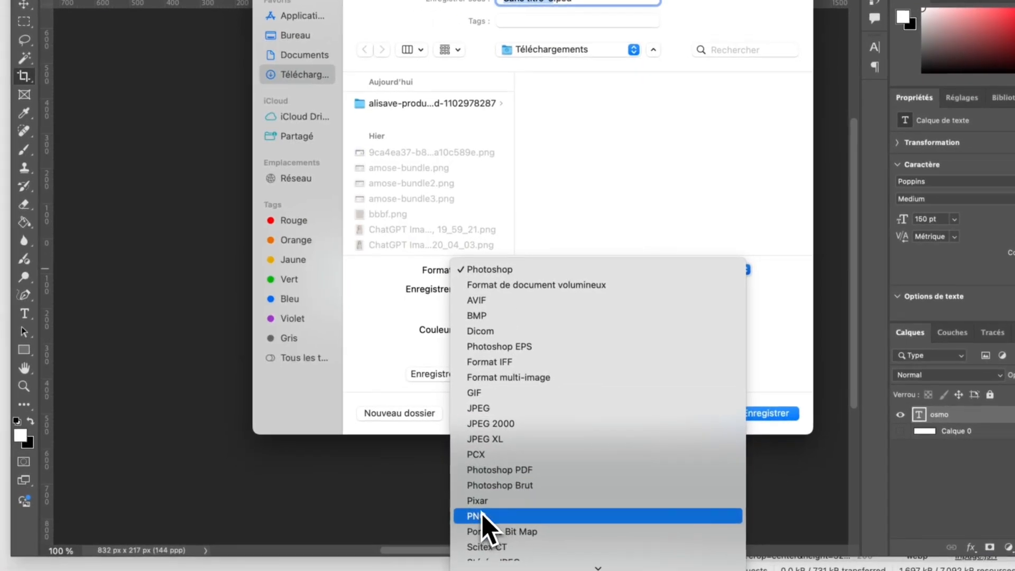
left_click(459, 530)
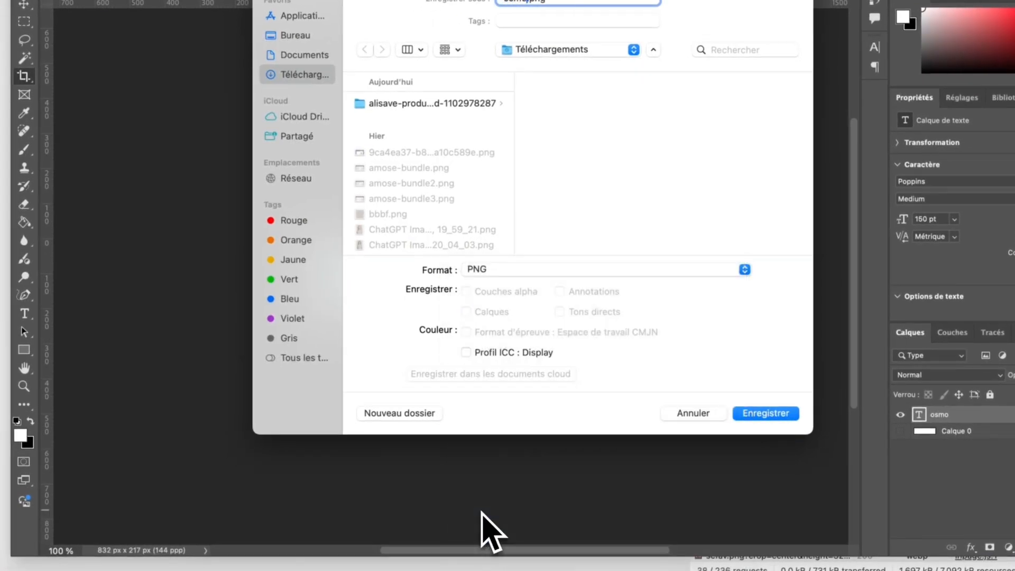
key("Return")
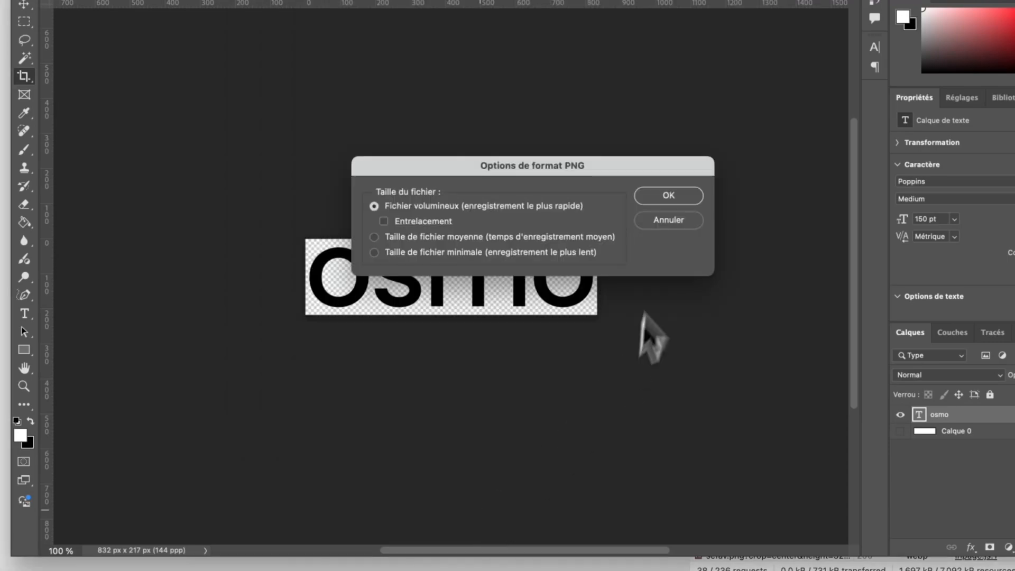
left_click(667, 197)
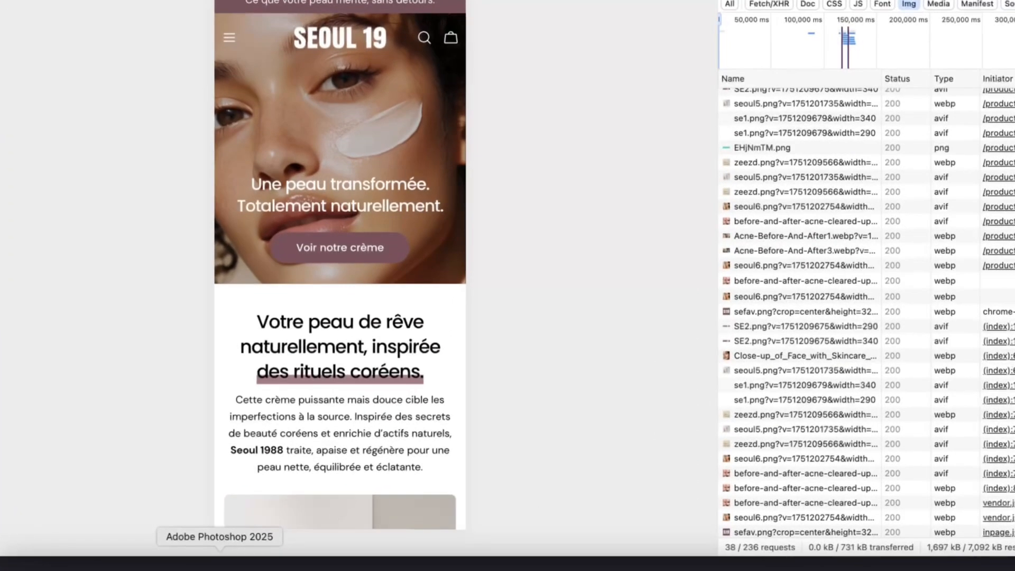
- Examine how the SEOUL 19 store's header logo looks over the hero image and while moving down the page
left_click(220, 562)
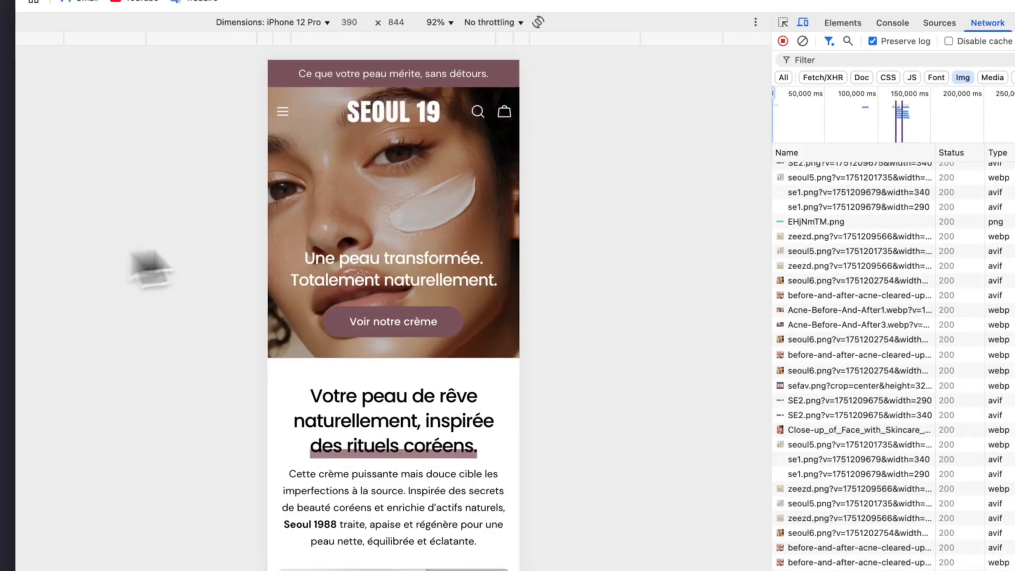
scroll(386, 349, "down", 8)
scroll(377, 257, "up", 5)
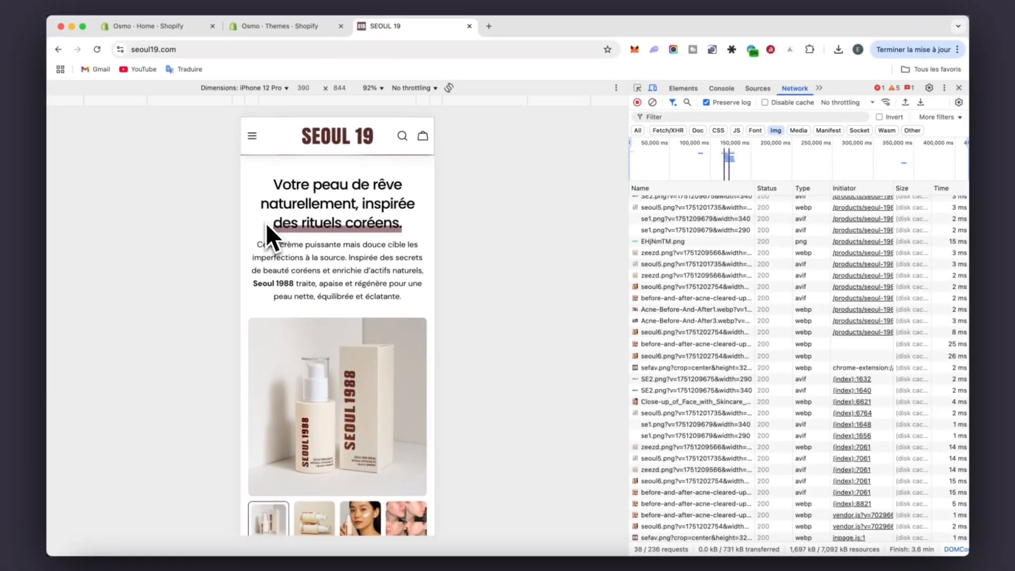
scroll(360, 287, "up", 3)
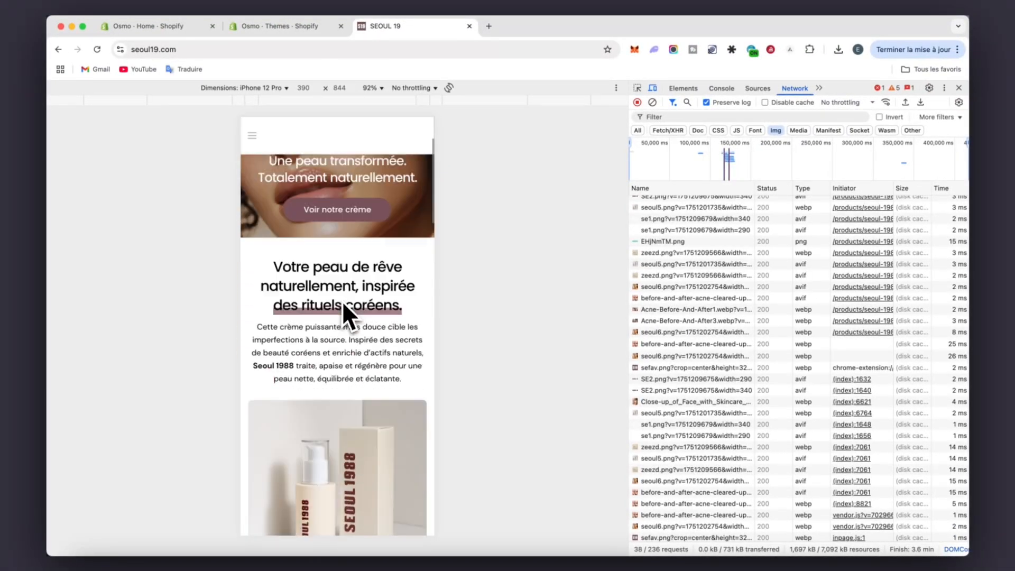
scroll(339, 265, "down", 5)
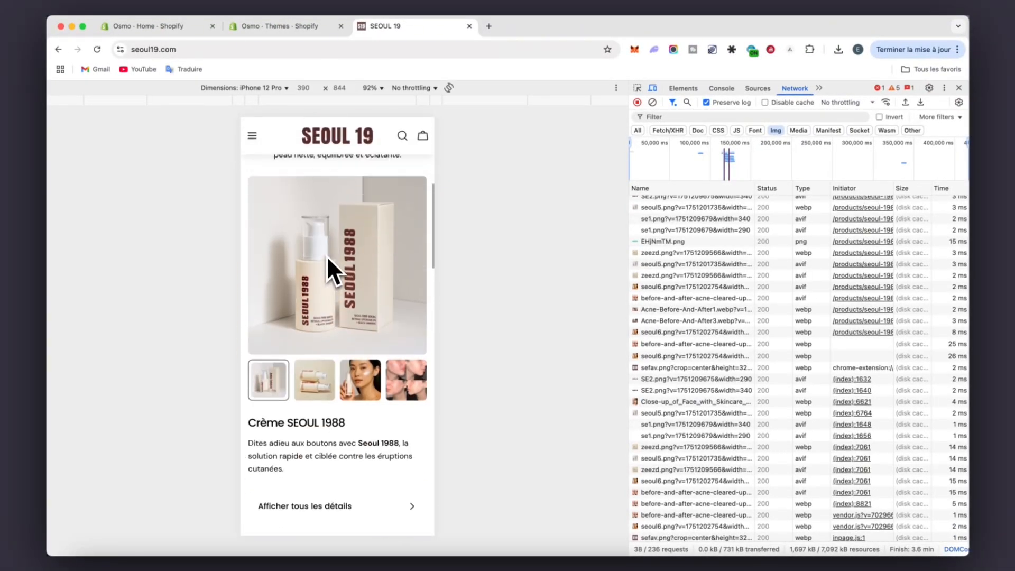
scroll(315, 227, "up", 5)
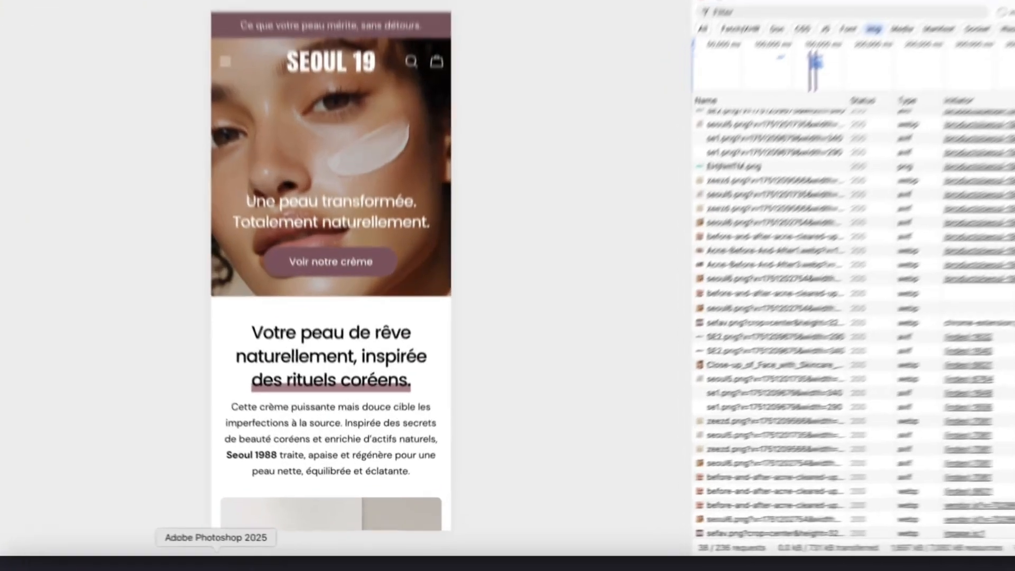
- Switch to Photoshop, hide the Calque 0 background and apply a white colour overlay at 100 % opacity to the osmo text layer
left_click(250, 561)
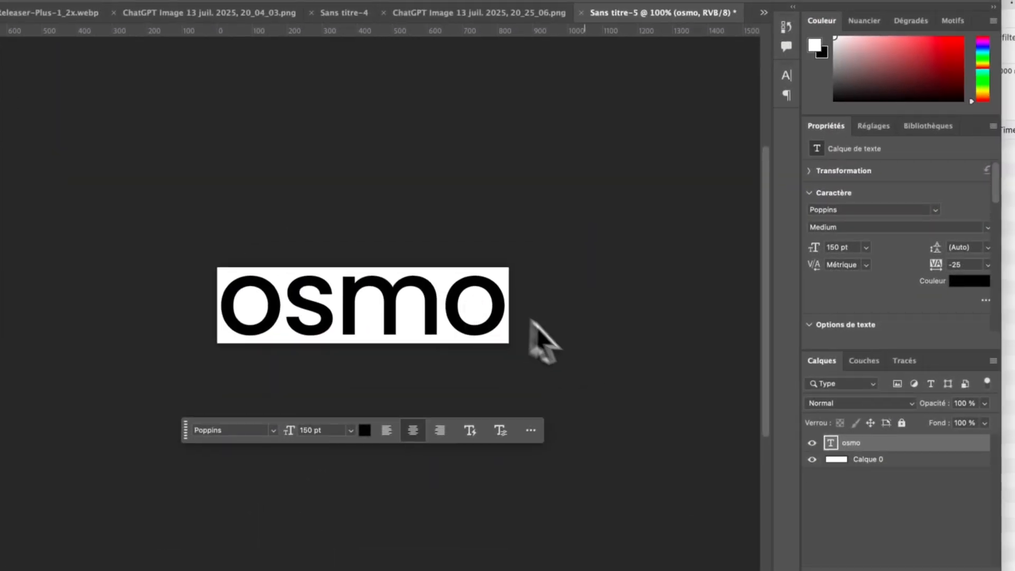
left_click(813, 459)
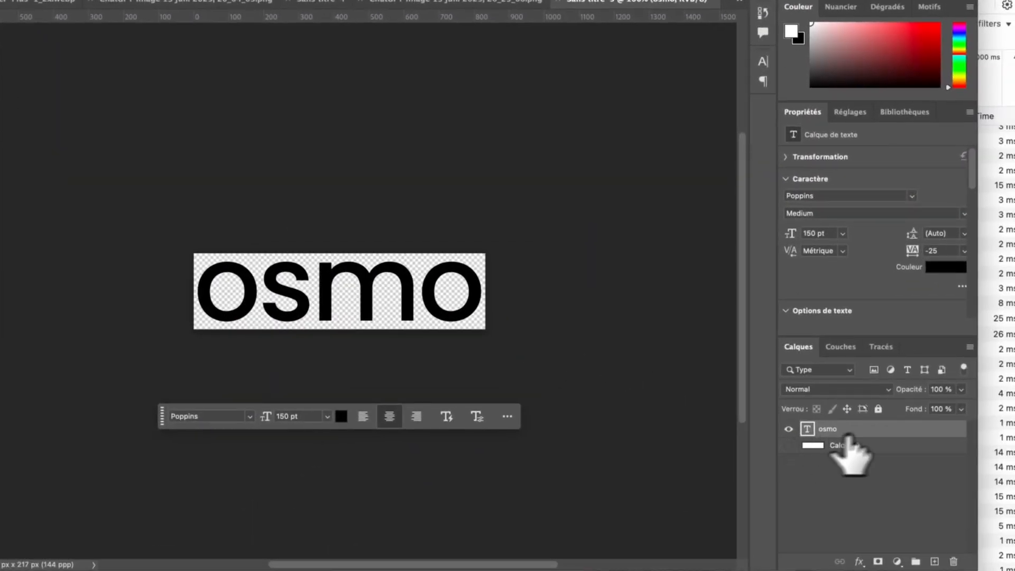
double_click(889, 429)
left_click(446, 403)
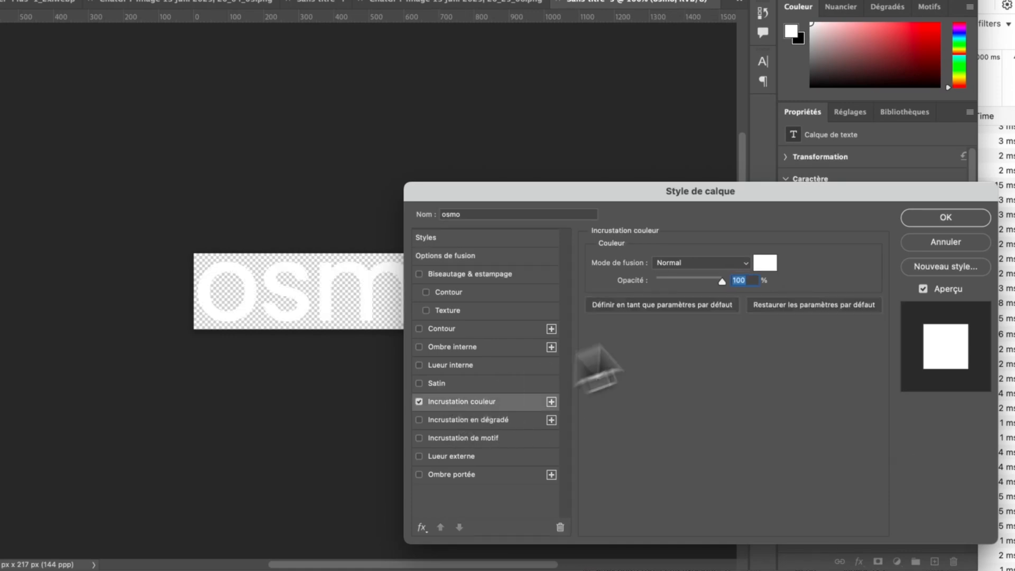
left_click(946, 217)
- Save a copy of the white transparent logo as a PNG in Téléchargements, with a file name beginning with "osmo"
key("c")
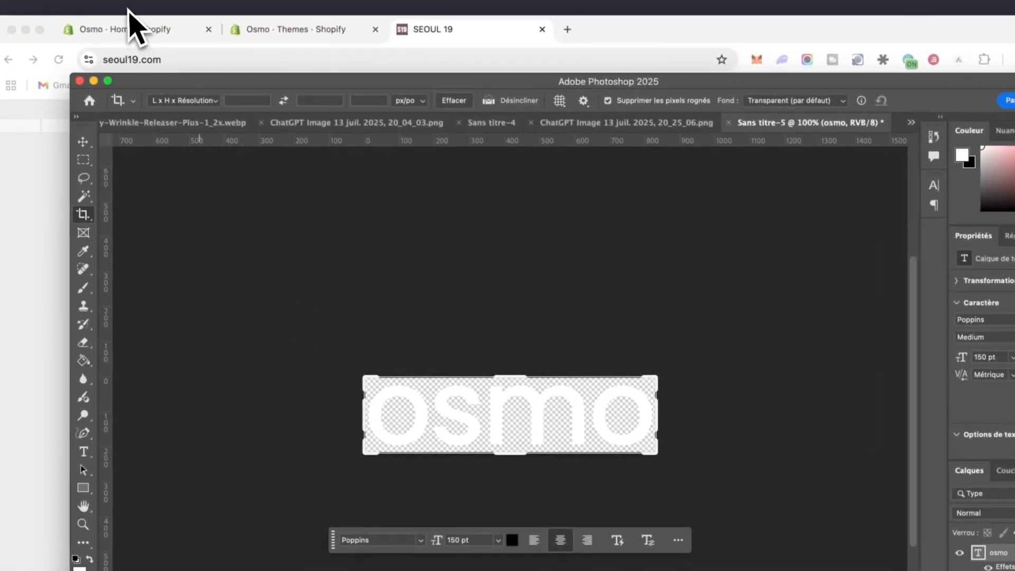
left_click(129, 7)
left_click(176, 170)
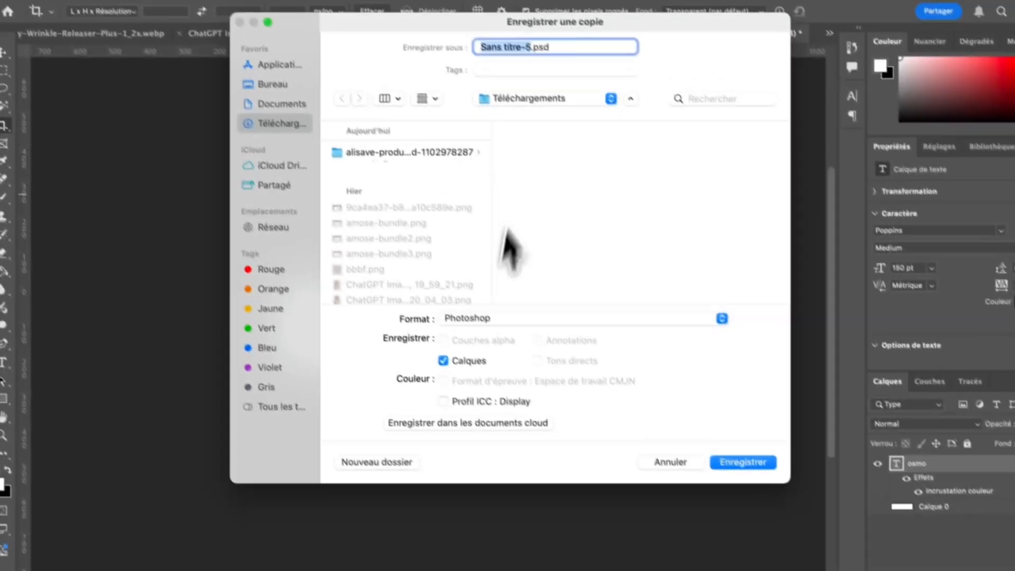
left_click(554, 435)
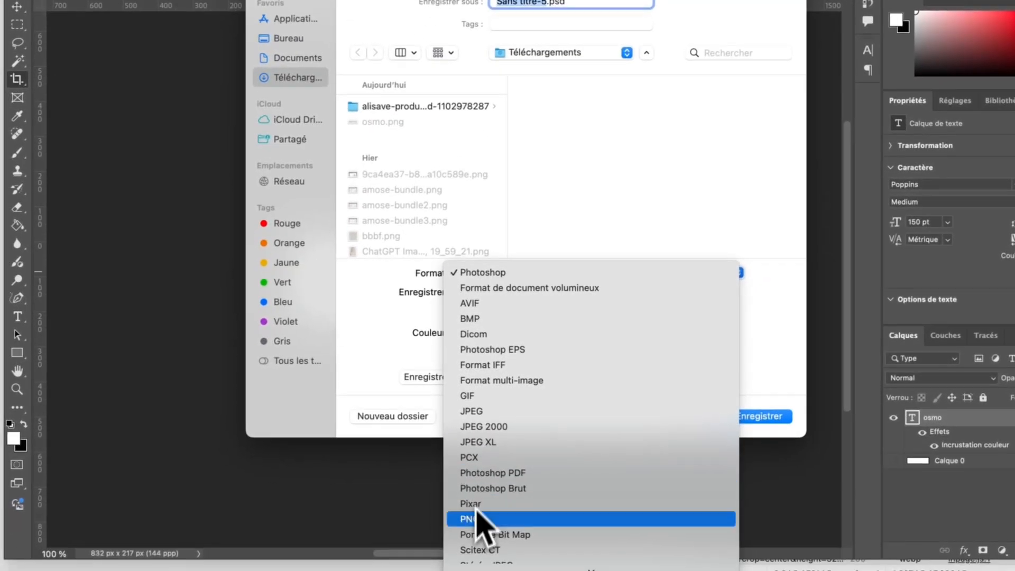
left_click(474, 524)
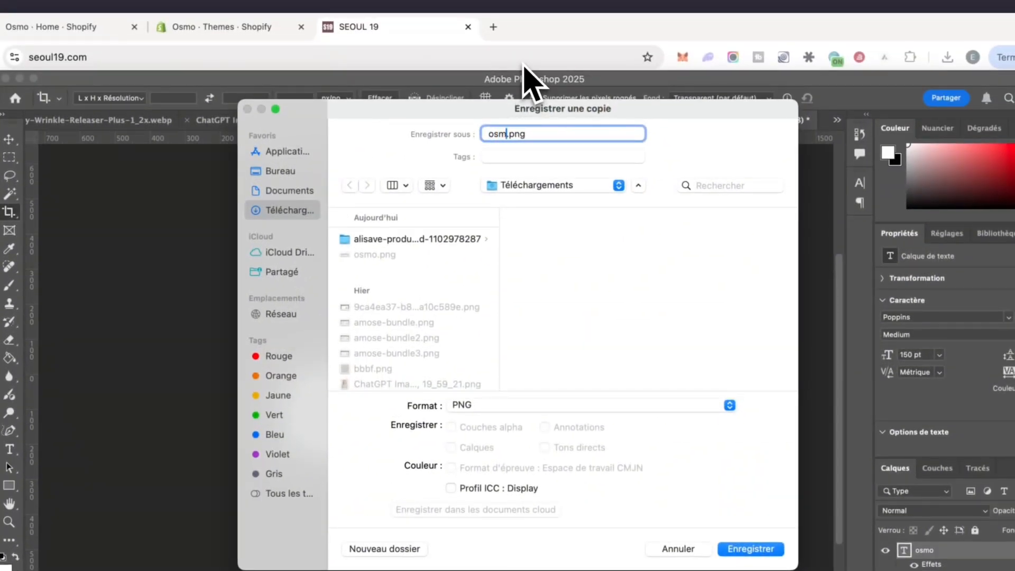
type("osmo")
key("Return")
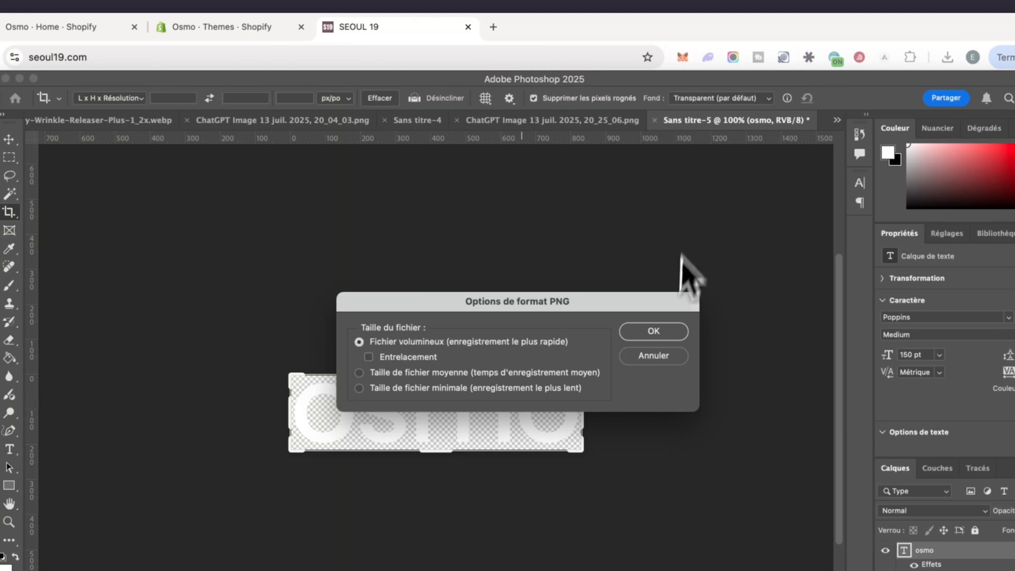
left_click(656, 331)
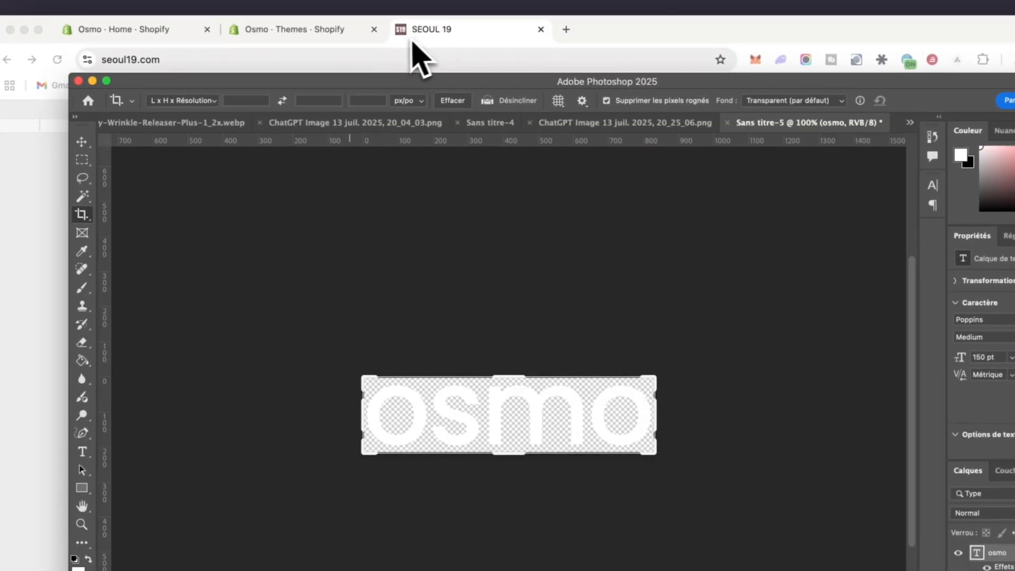
- Create a new 400 x 400 px document at 144 pixels per inch with a white background
left_click(135, 9)
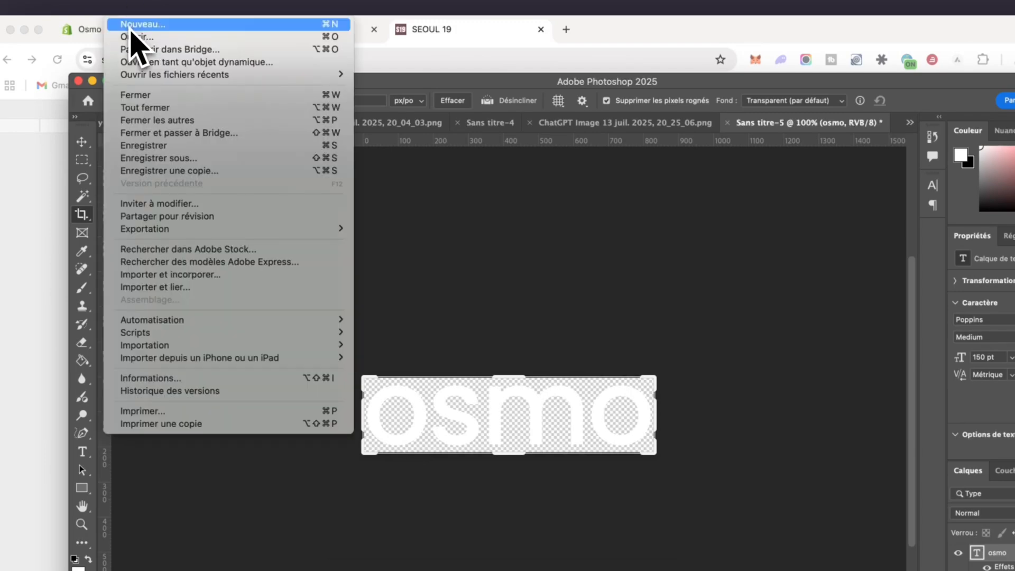
left_click(132, 32)
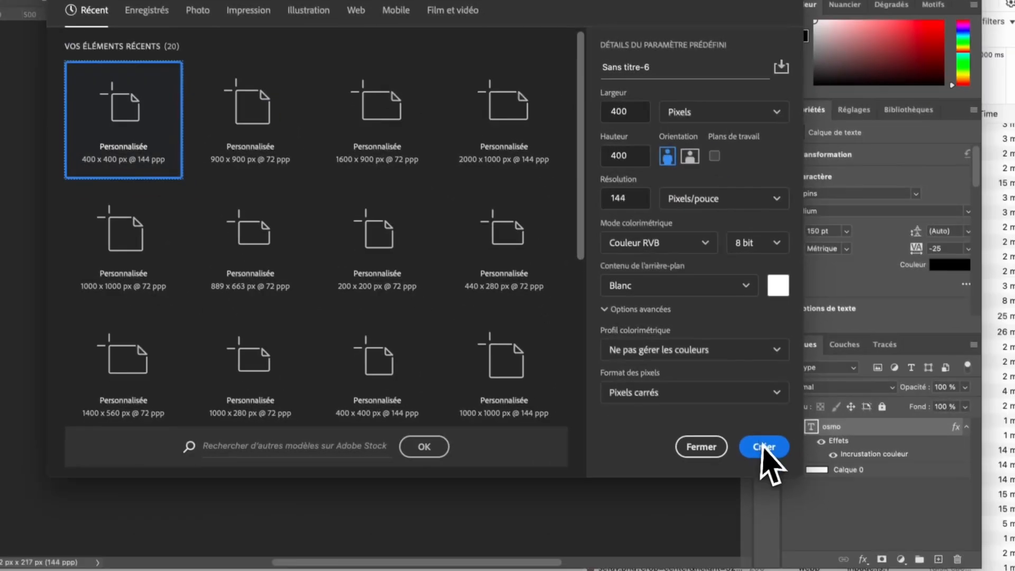
left_click(929, 568)
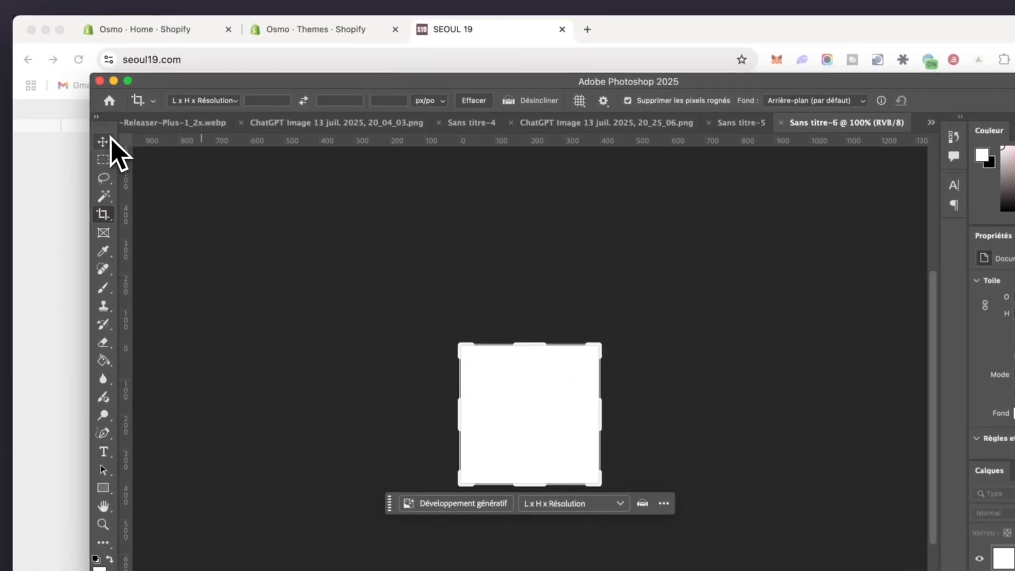
- Sample a colour from the osmo logo in Sans titre-5 with the eyedropper and return to the new square document
left_click(3, 90)
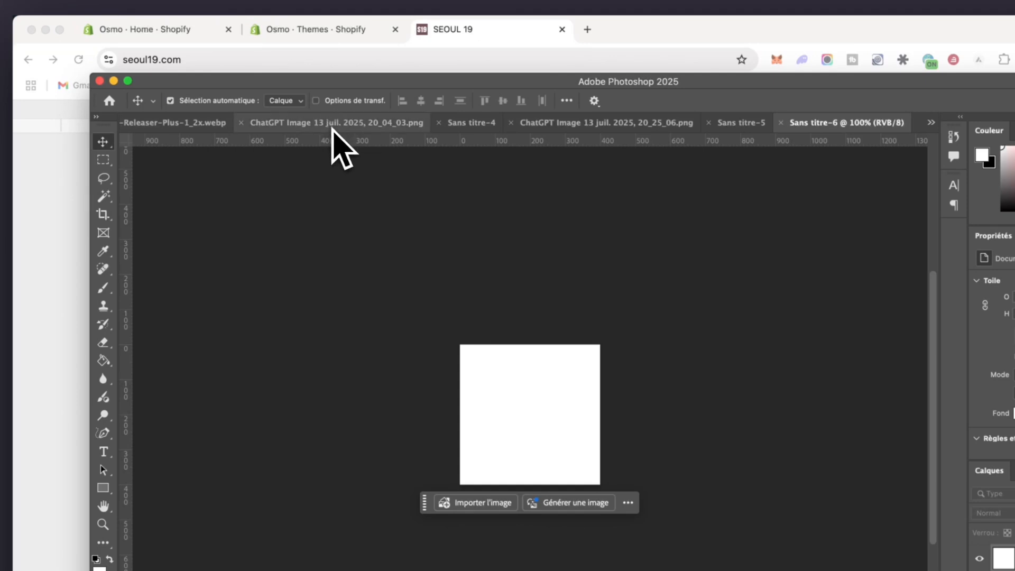
left_click(741, 122)
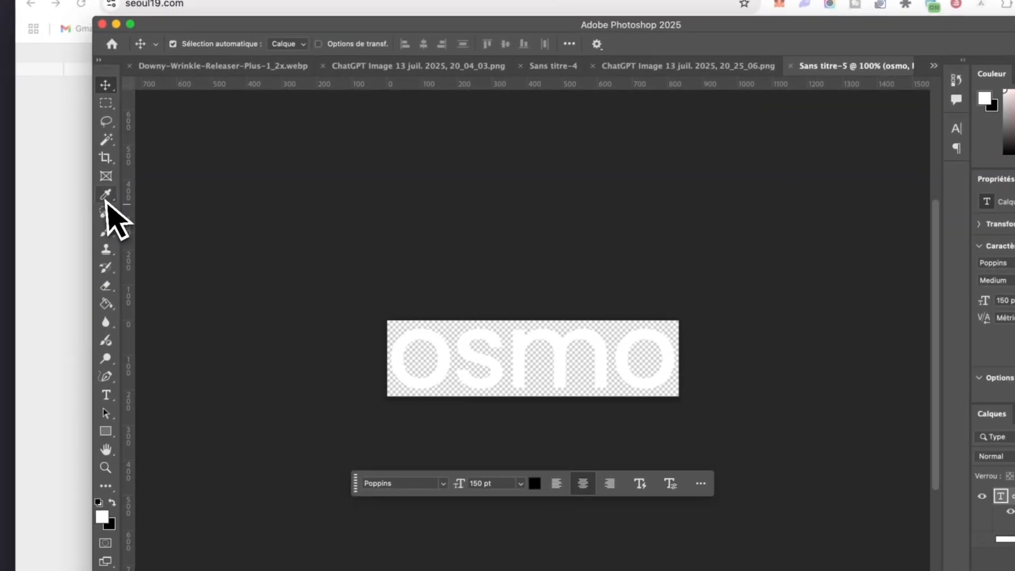
left_click(47, 242)
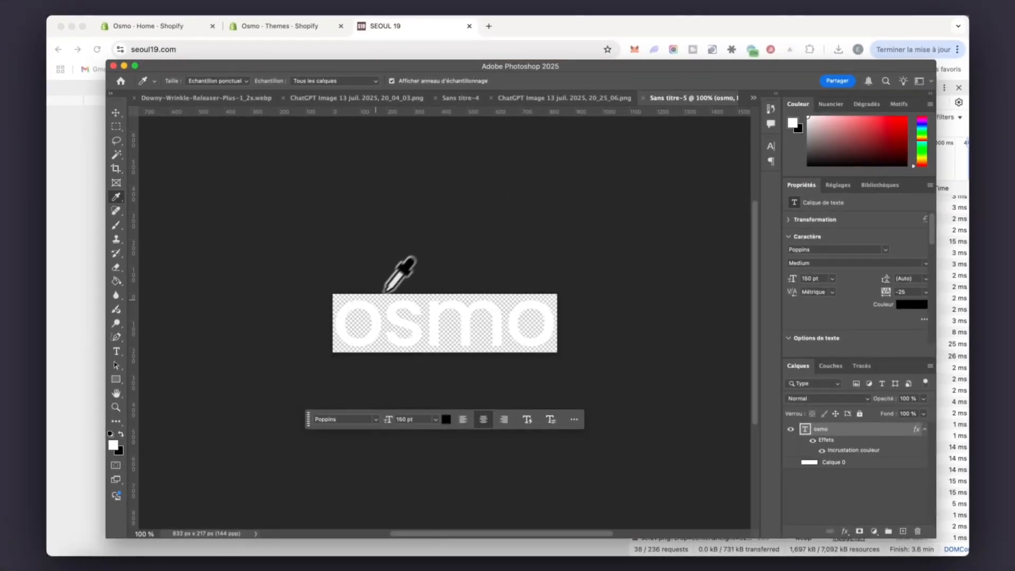
left_click(376, 325)
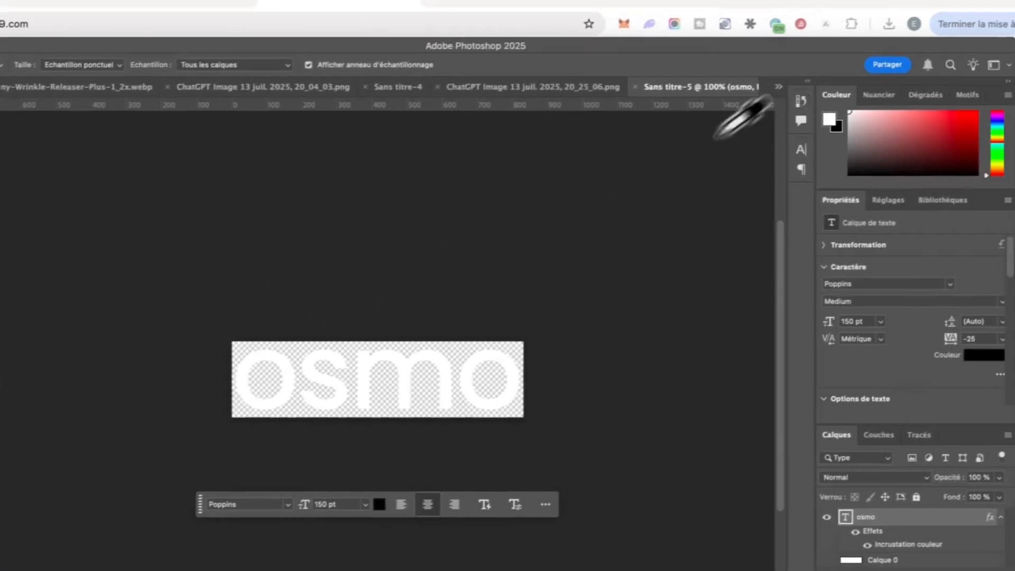
left_click(778, 86)
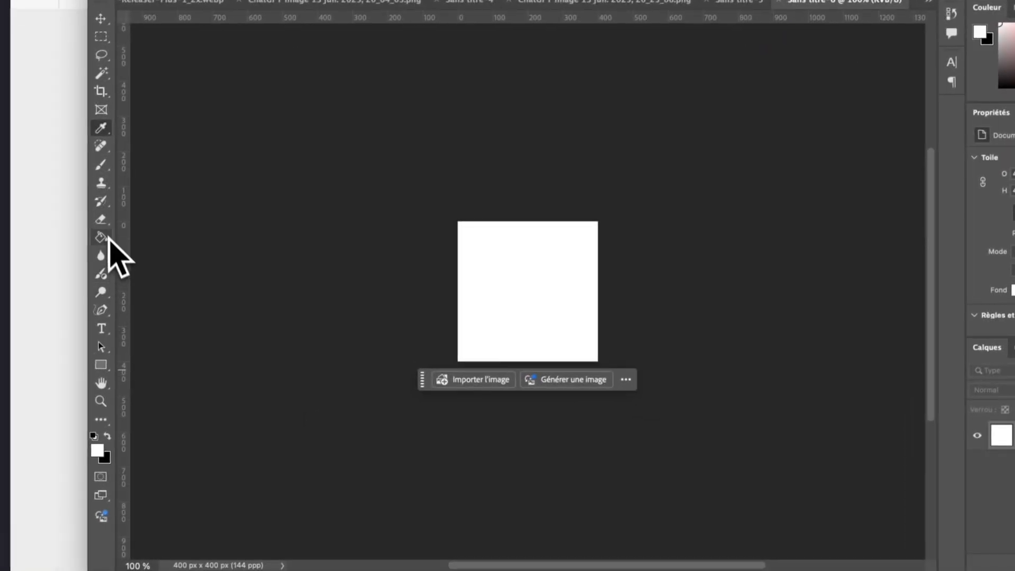
- Make black the foreground colour and fill the whole square canvas with it using the Paint Bucket
left_click(99, 440)
left_click(101, 237)
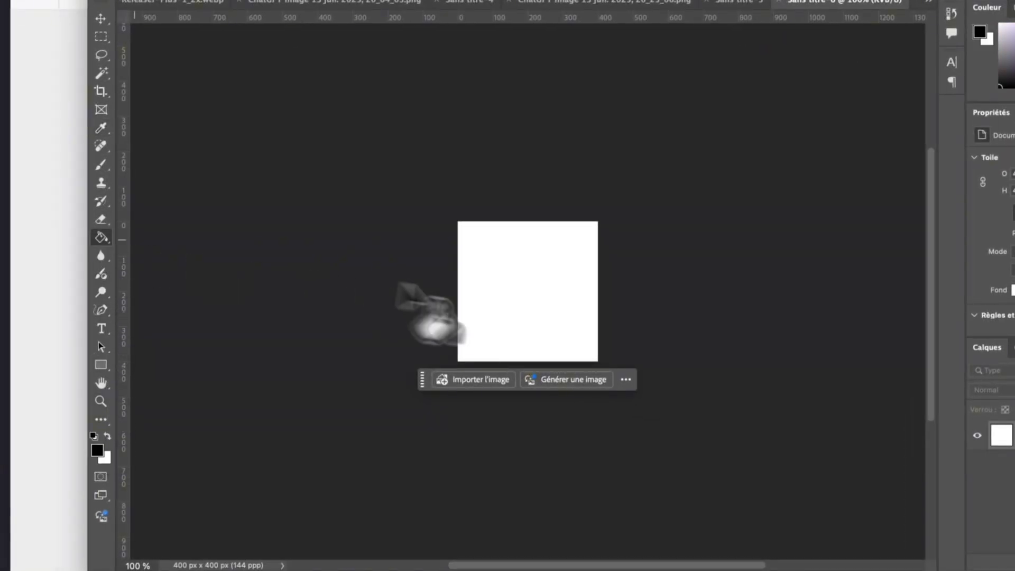
left_click(513, 313)
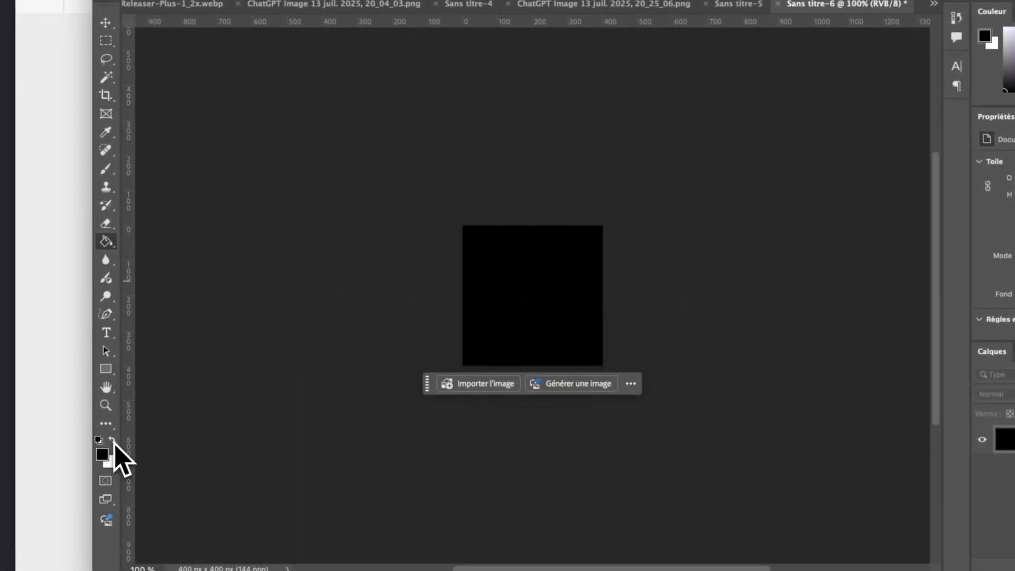
- Make white (ffffff) the foreground colour and add a Poppins Medium text layer reading "o" on the black square
left_click(112, 440)
left_click(103, 454)
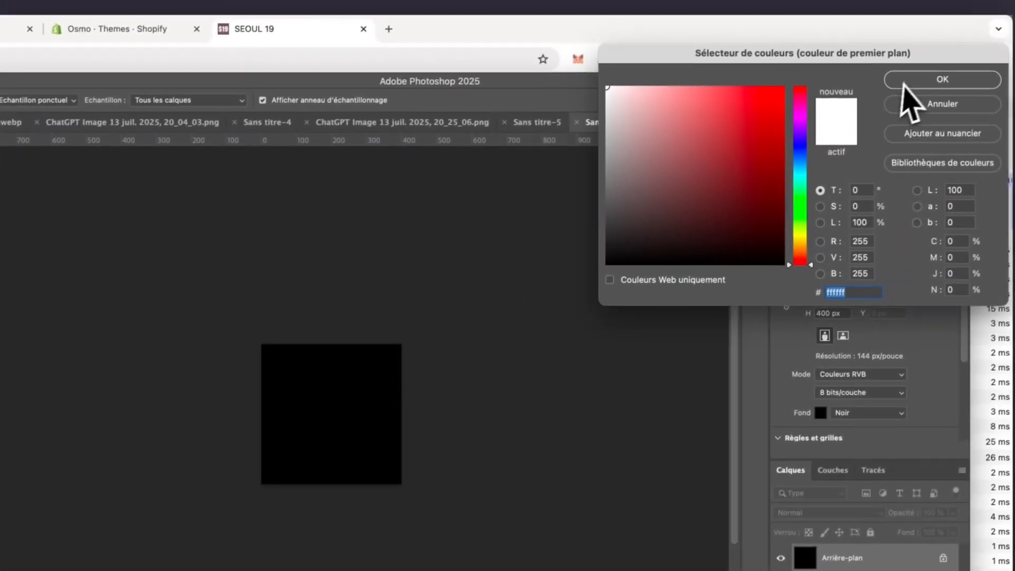
left_click(952, 56)
left_click(104, 396)
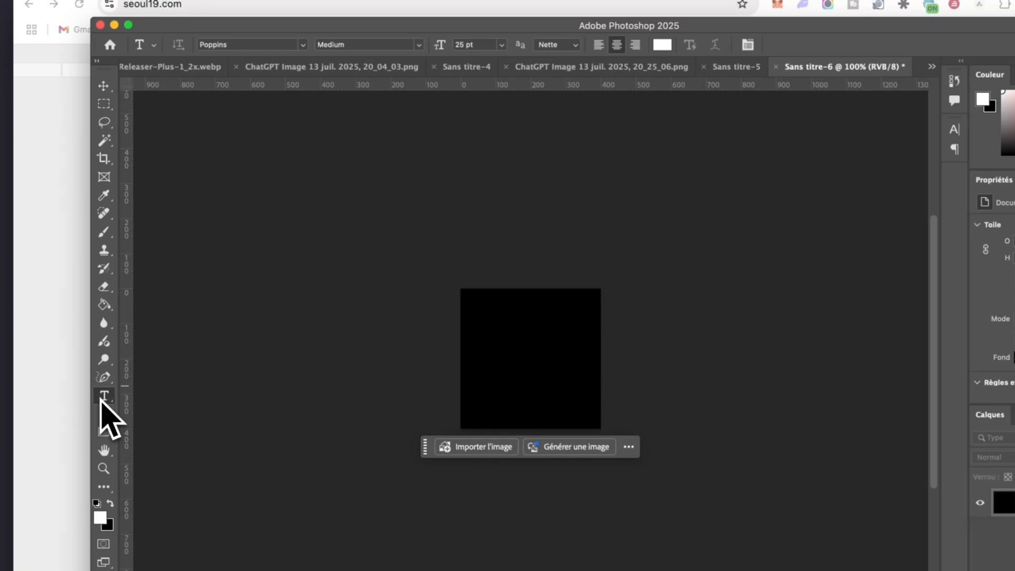
left_click(515, 383)
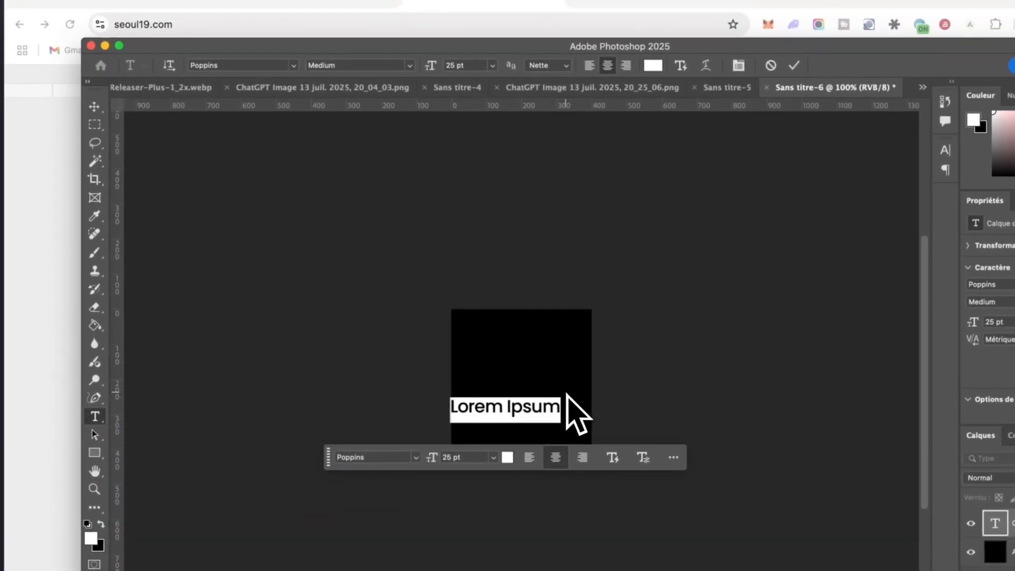
type("o")
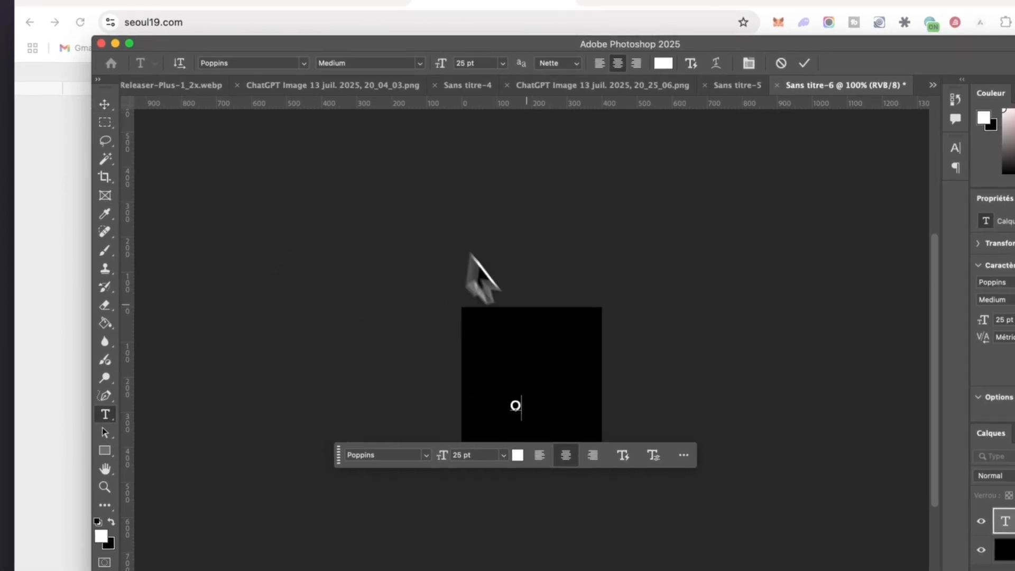
- Set the letter "o" to 150 pt and move it to the centre of the black square
double_click(515, 405)
left_click(502, 63)
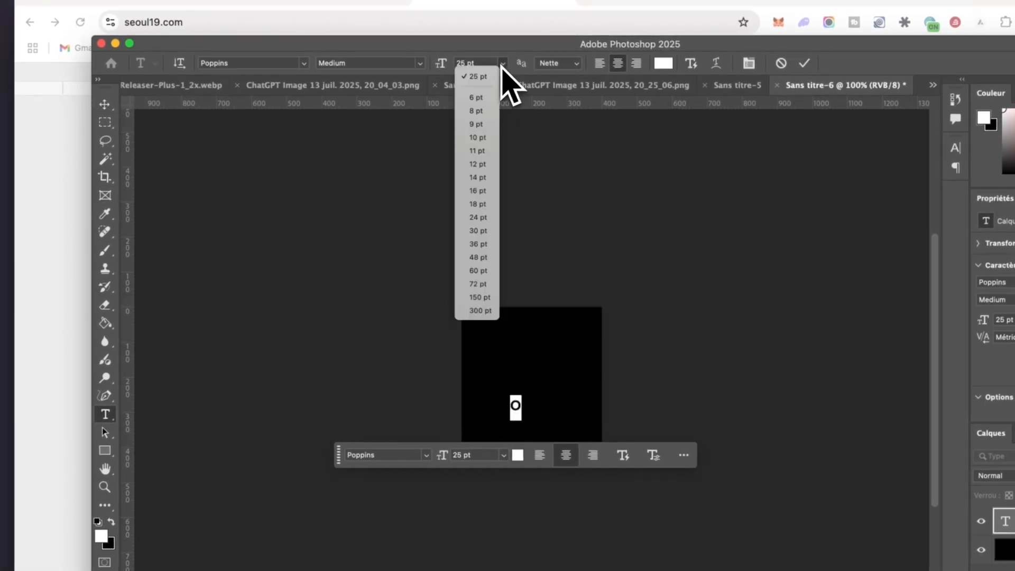
left_click(477, 285)
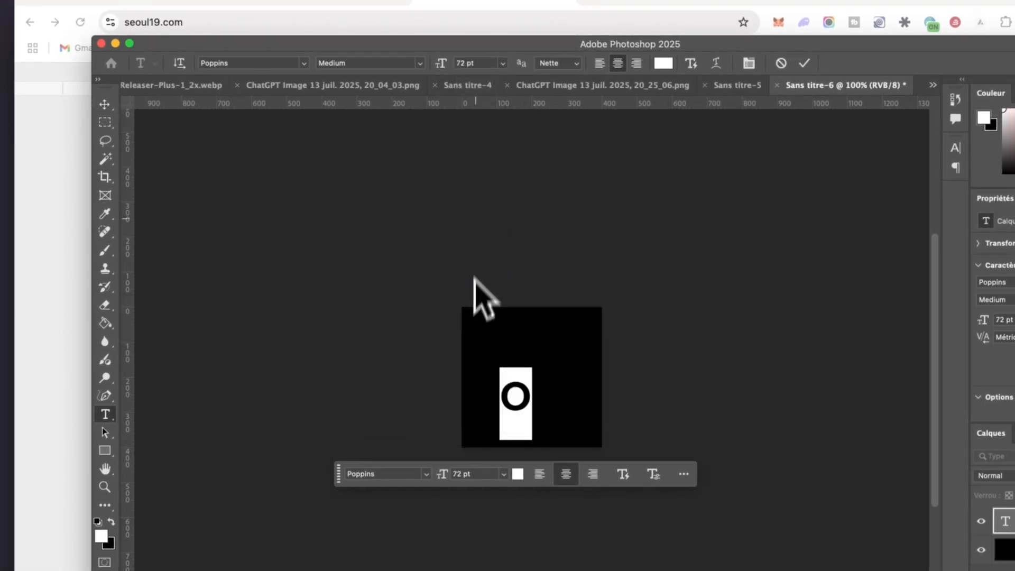
left_click(502, 63)
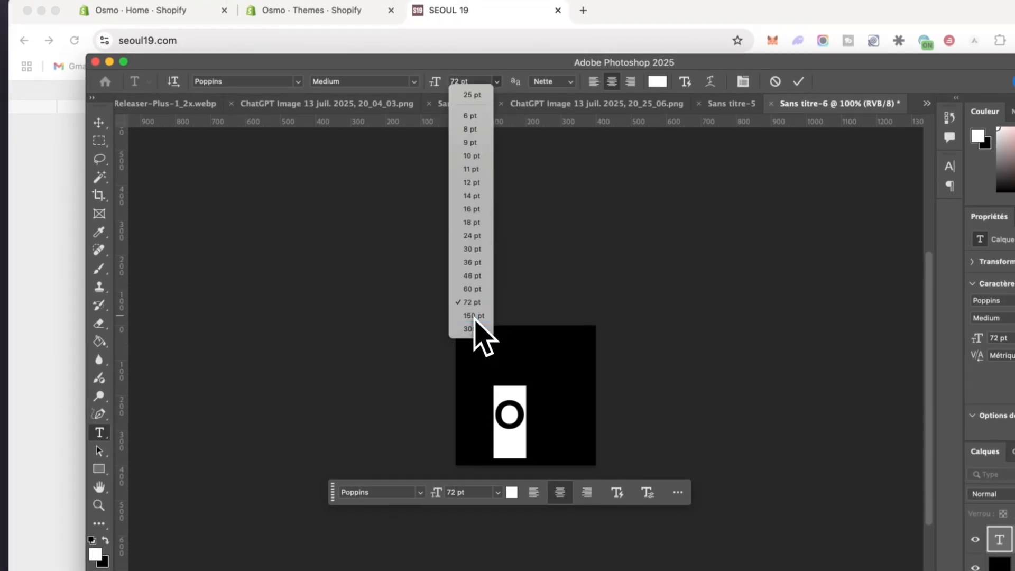
left_click(473, 316)
left_click(98, 122)
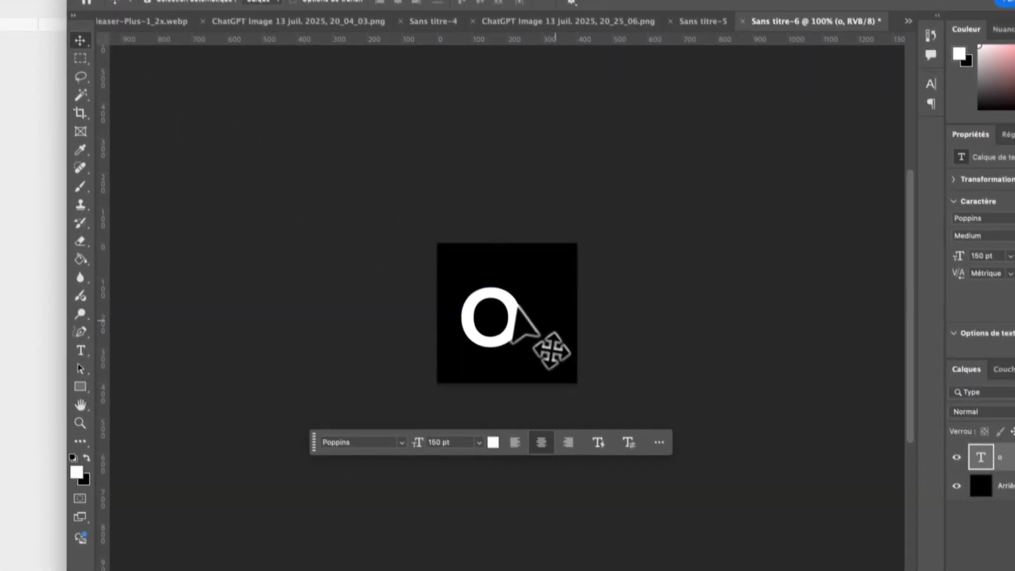
left_click_drag(517, 308, 533, 310)
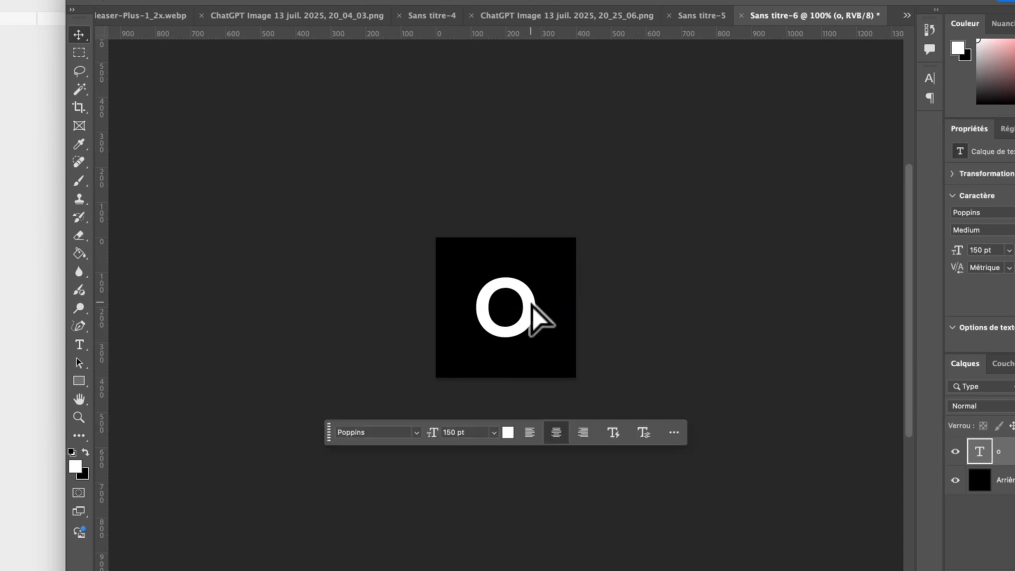
- Scale the "o" with a free transform to about 218 pt and centre it in the square
key("super+t")
left_click_drag(469, 244, 335, 156)
left_click_drag(511, 268, 541, 344)
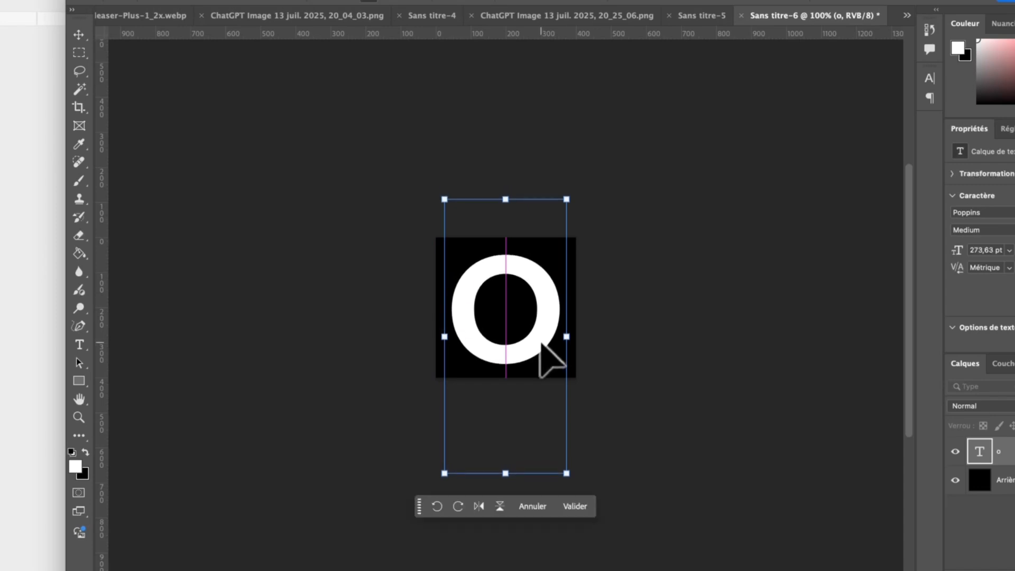
left_click_drag(566, 473, 542, 418)
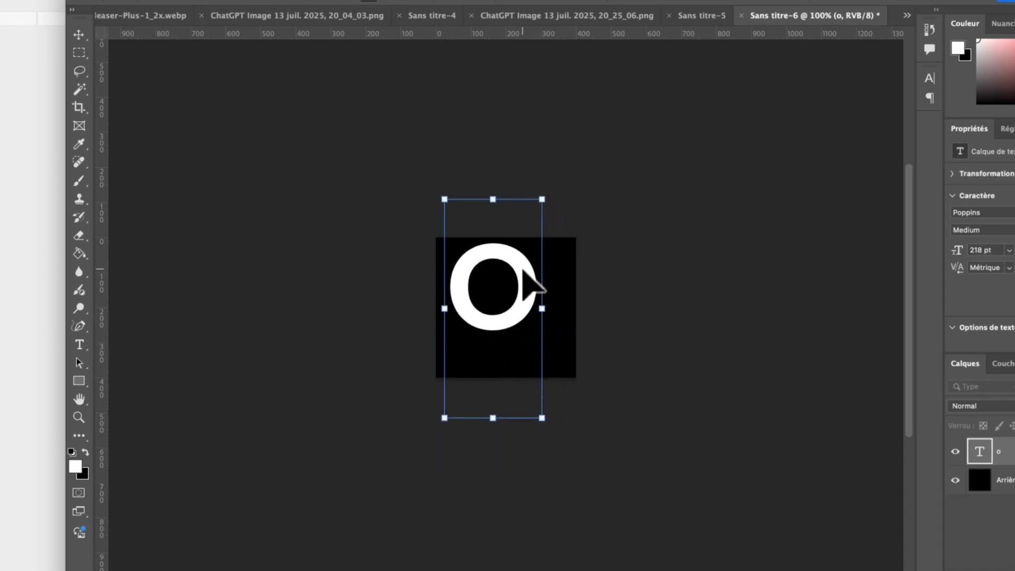
left_click_drag(523, 271, 534, 297)
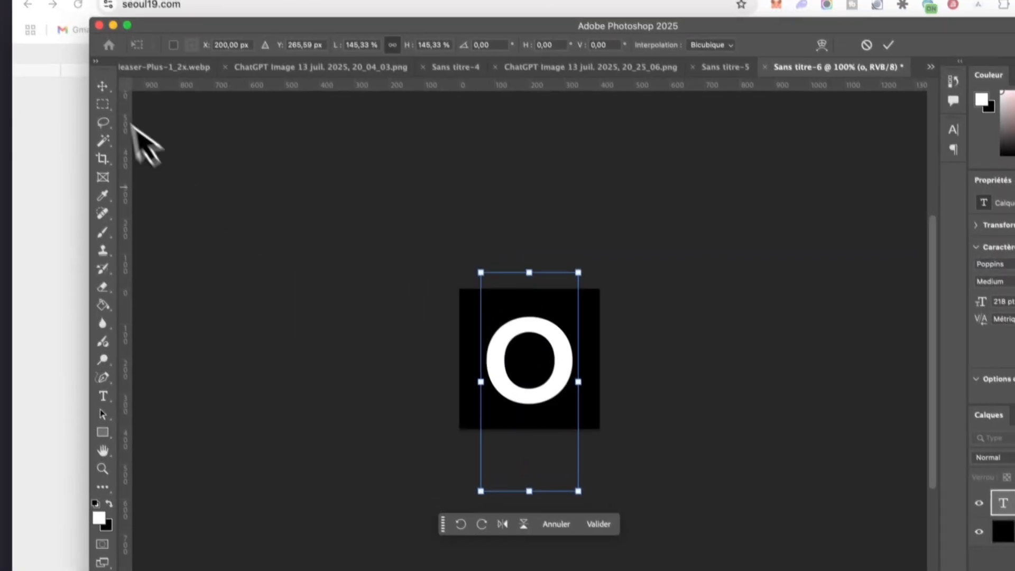
key("Return")
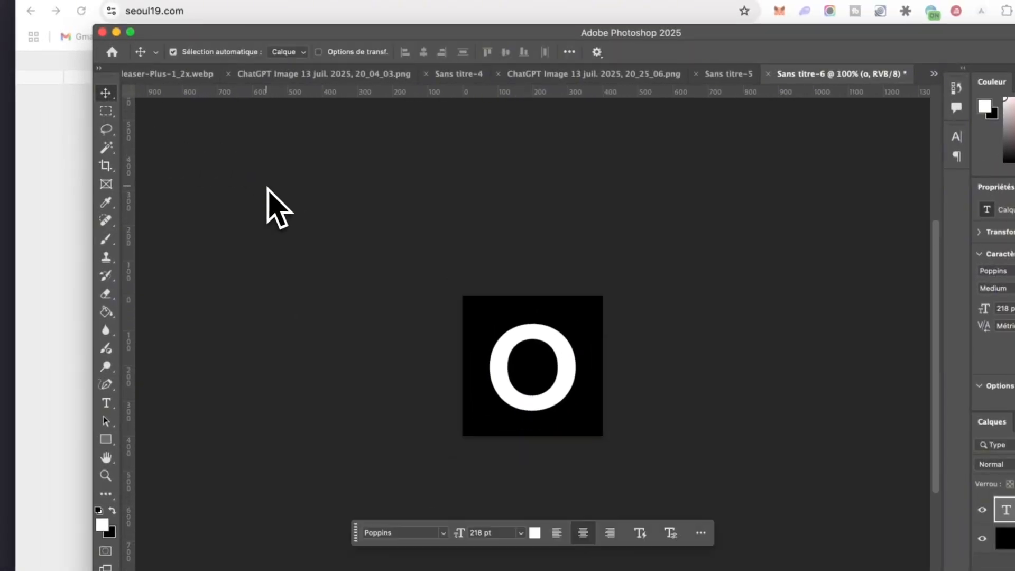
- Add a white vertical bar about 47 x 199 px through the middle of the "o" on a new layer and deselect
left_click(106, 403)
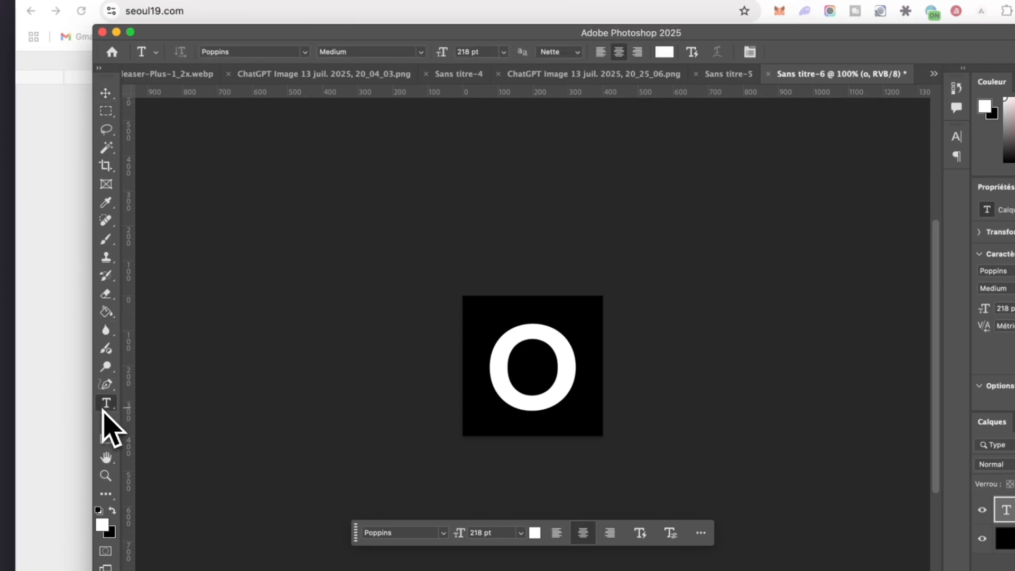
left_click(106, 112)
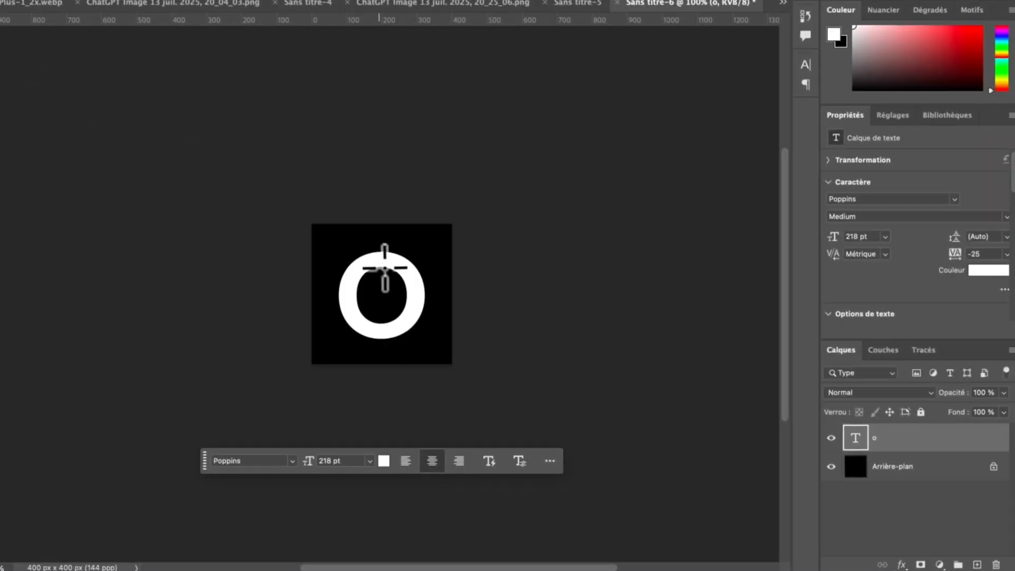
left_click_drag(374, 261, 390, 330)
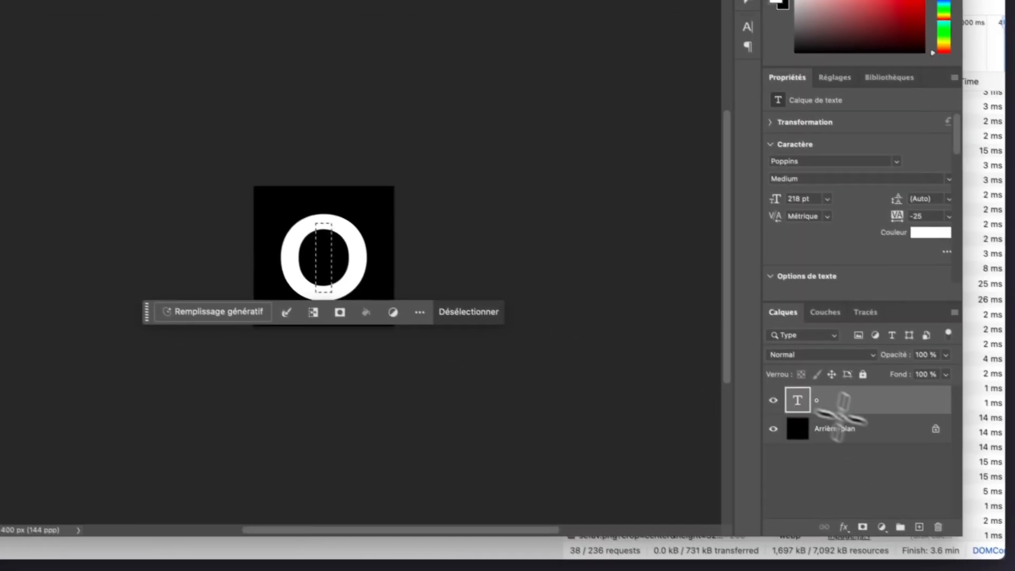
left_click(914, 523)
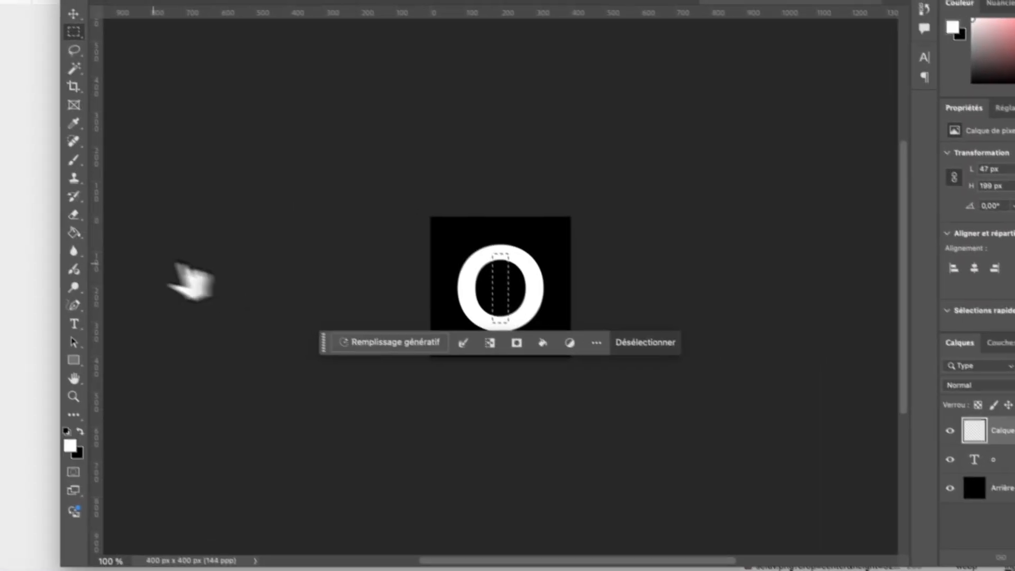
left_click(100, 324)
left_click(527, 383)
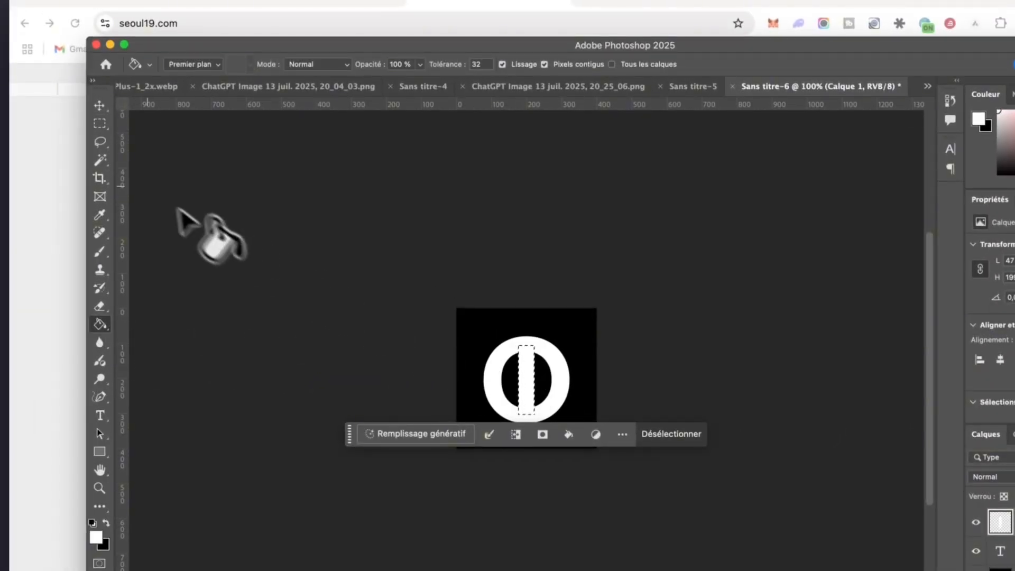
left_click(100, 124)
left_click(545, 346)
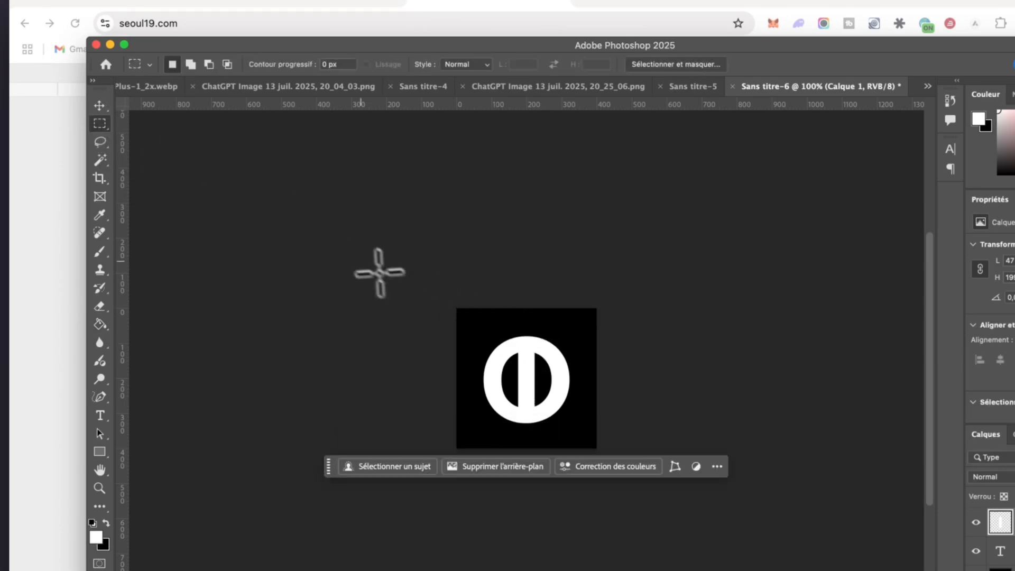
- Examine how the icon reads at a reduced zoom level and return to the 100 % view
key("super+minus")
key("super+minus")
key("super+plus")
key("super+minus")
key("super+minus")
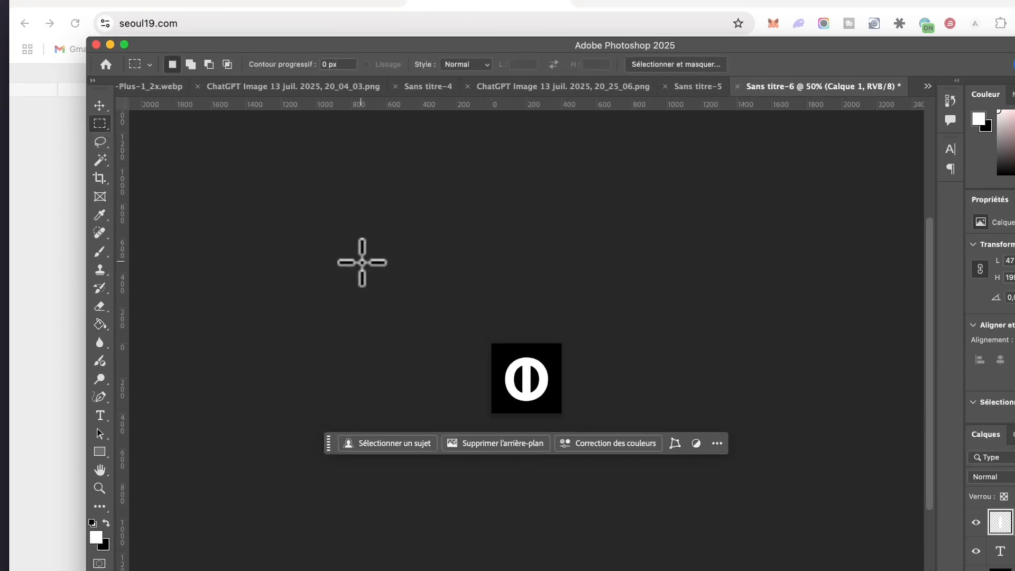
key("super+plus")
key("super+plus")
key("super+plus")
key("super+plus")
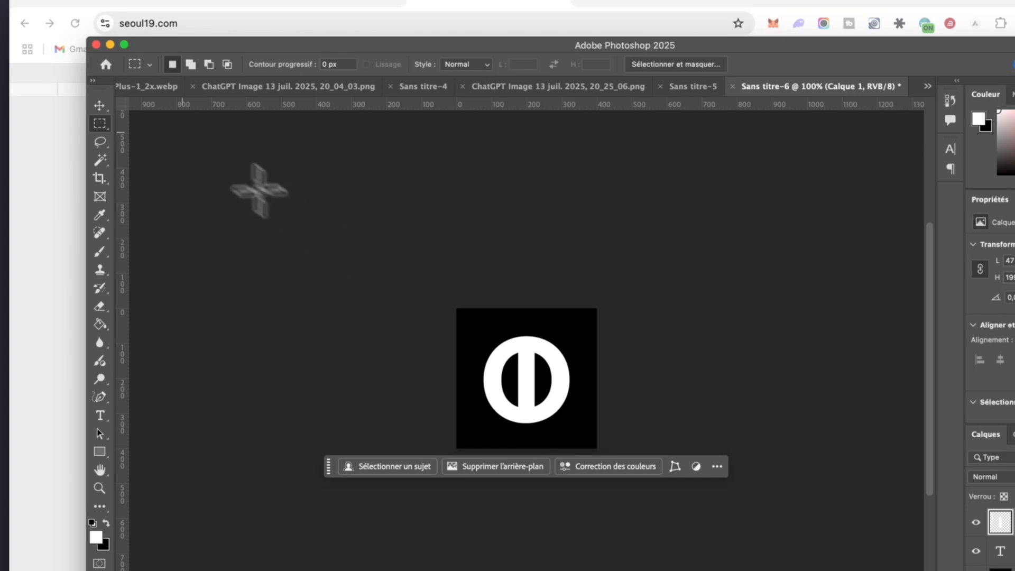
- Save a copy of the icon as osmo2.png in Téléchargements, in PNG format with the large file size option
left_click(99, 105)
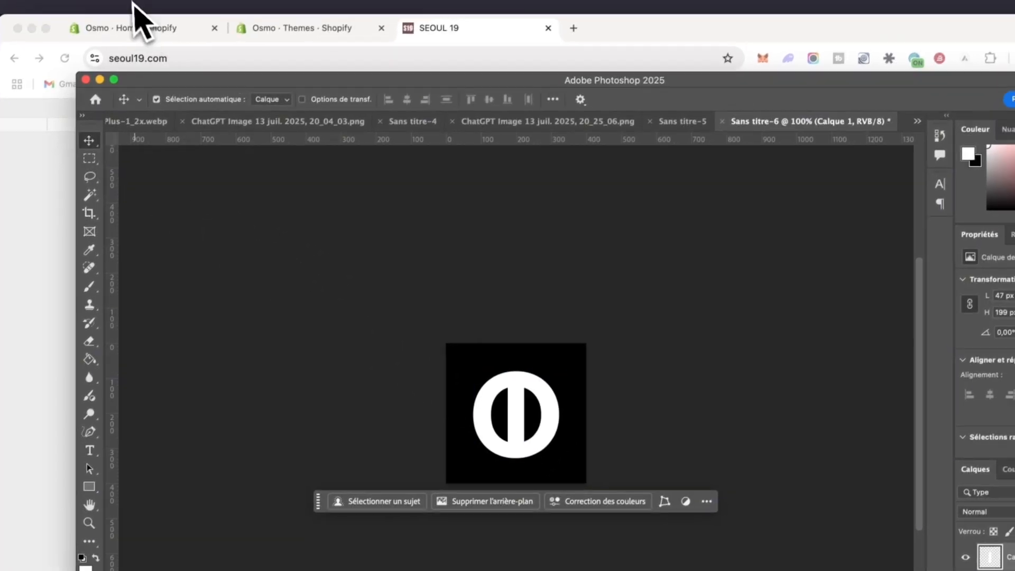
left_click(133, 3)
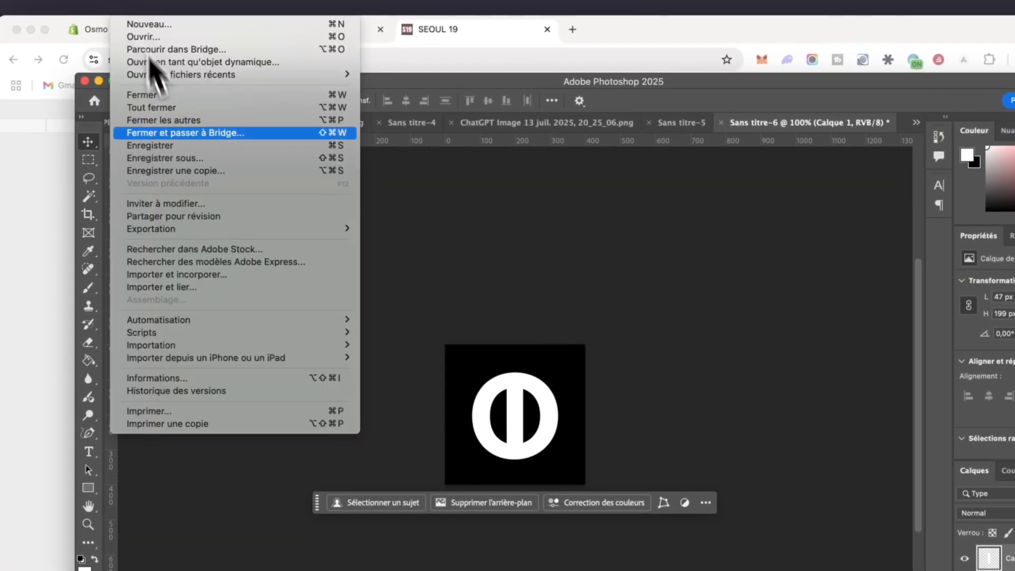
left_click(157, 171)
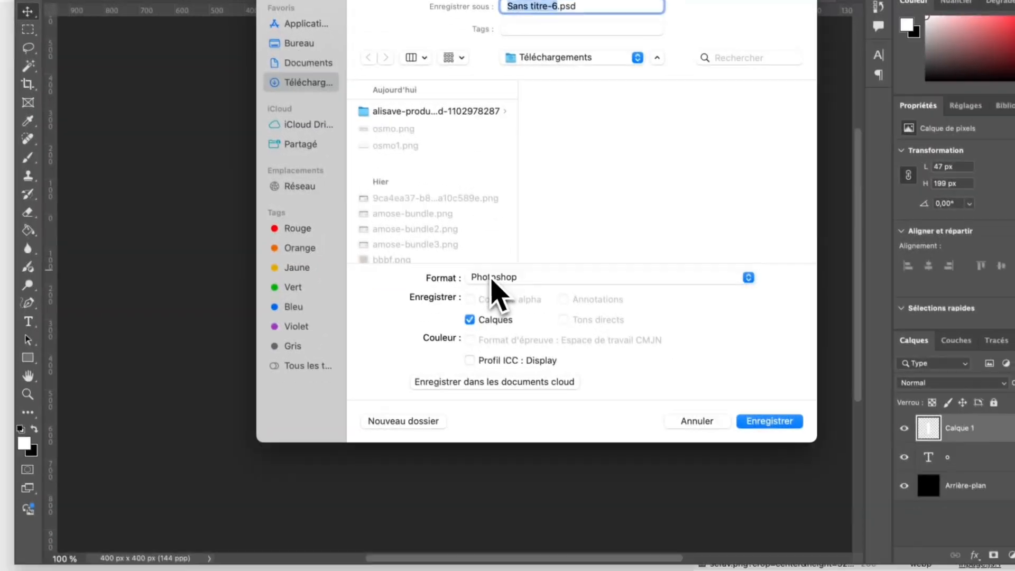
left_click(550, 407)
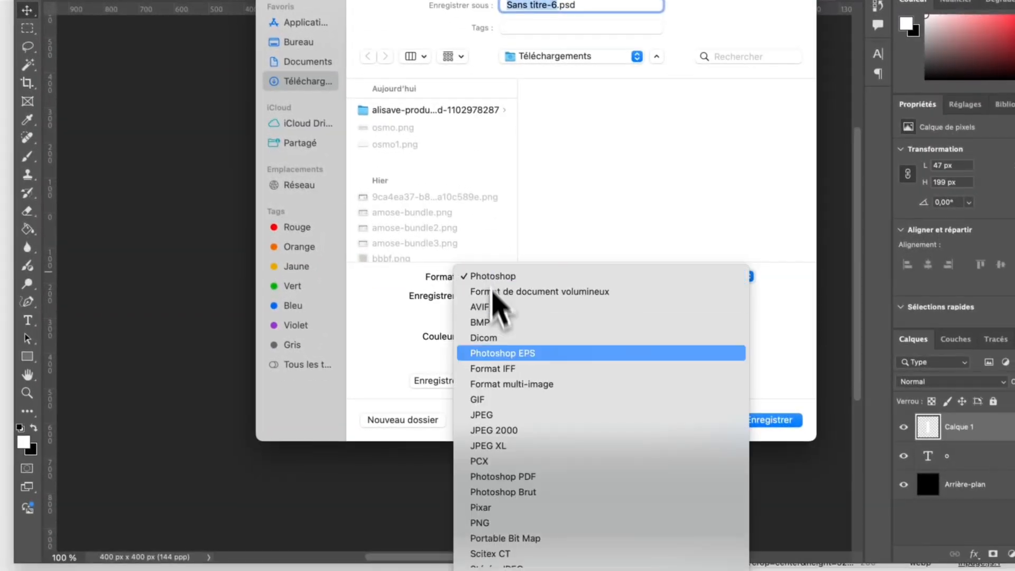
left_click(492, 523)
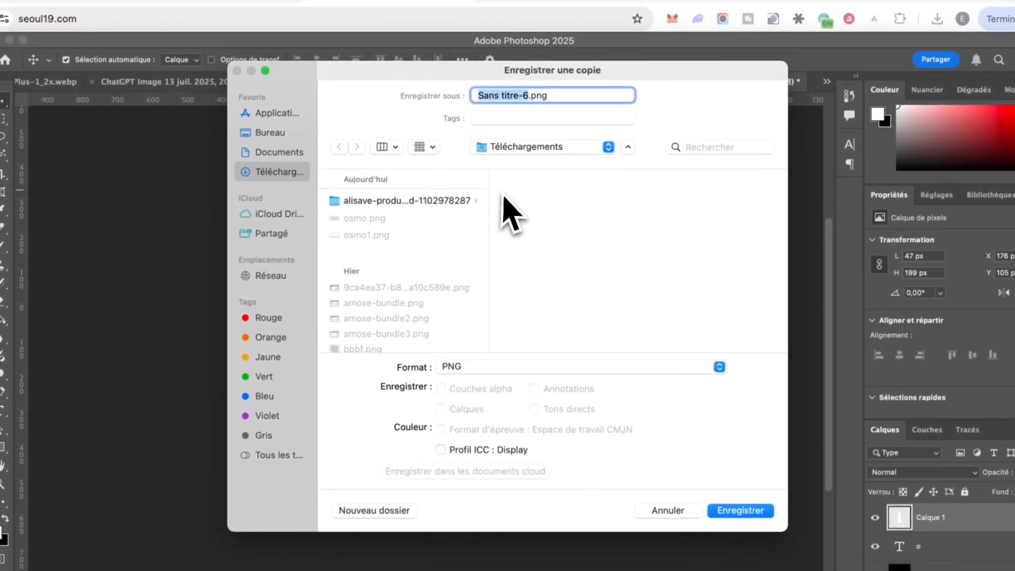
type("osmo2.png")
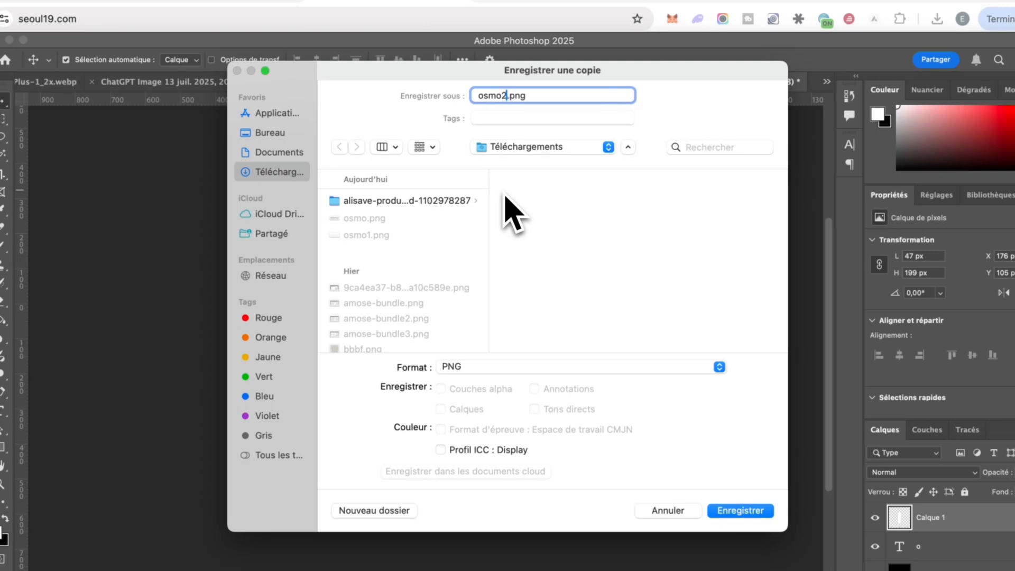
key("Return")
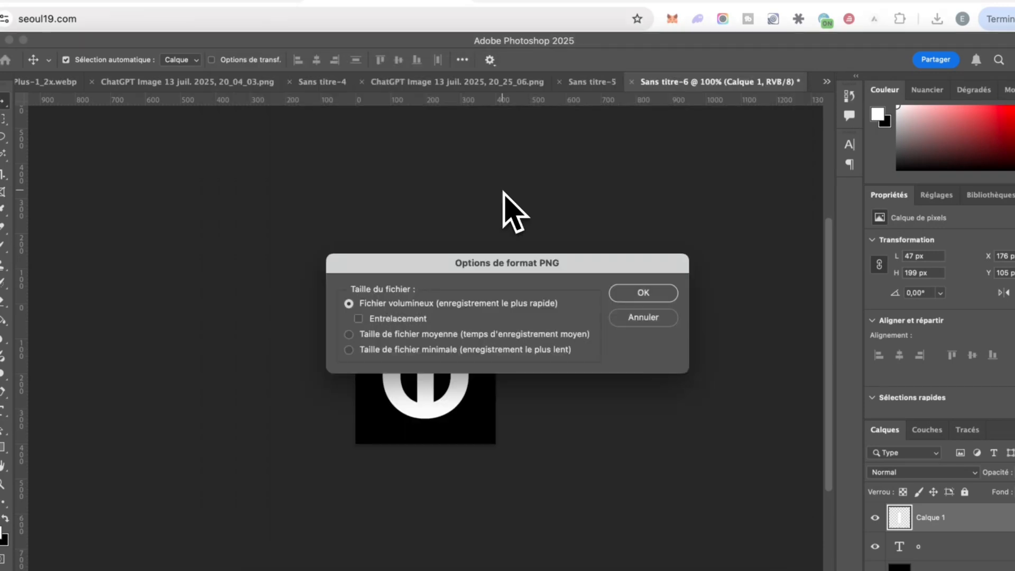
left_click(629, 294)
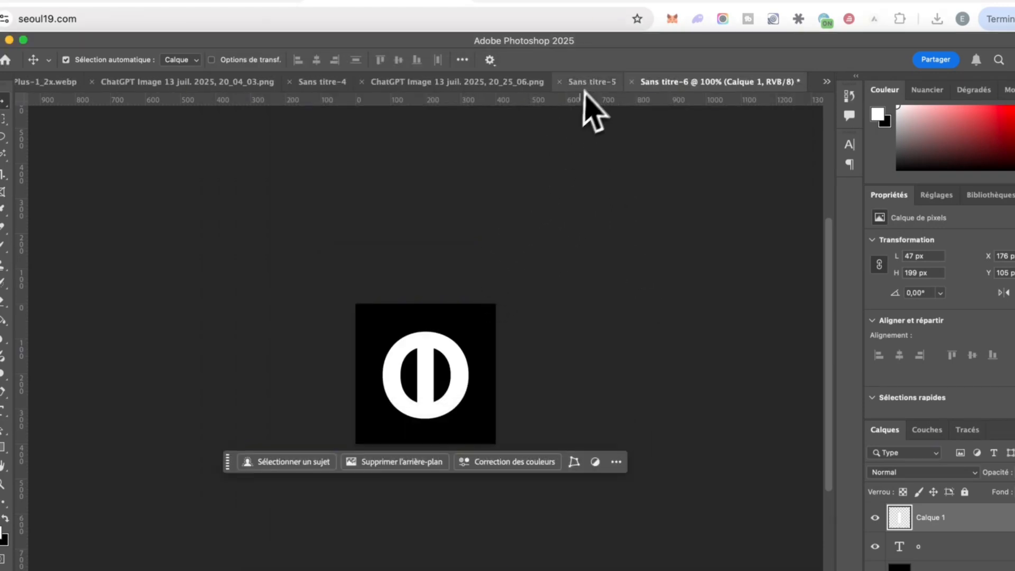
- Look through the available fonts for the osmo text in Sans titre-5 and return to the browser
left_click(590, 84)
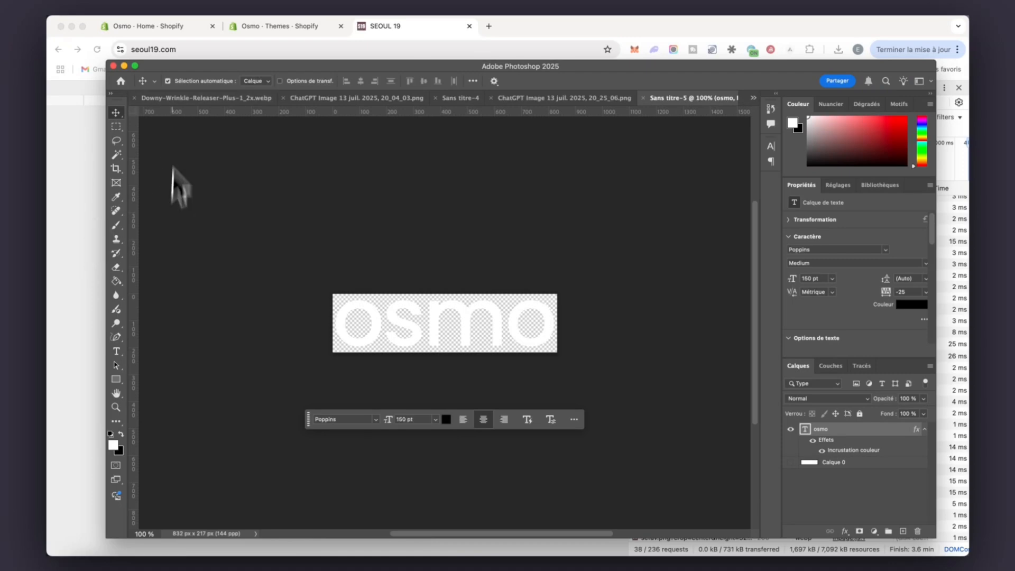
left_click(116, 353)
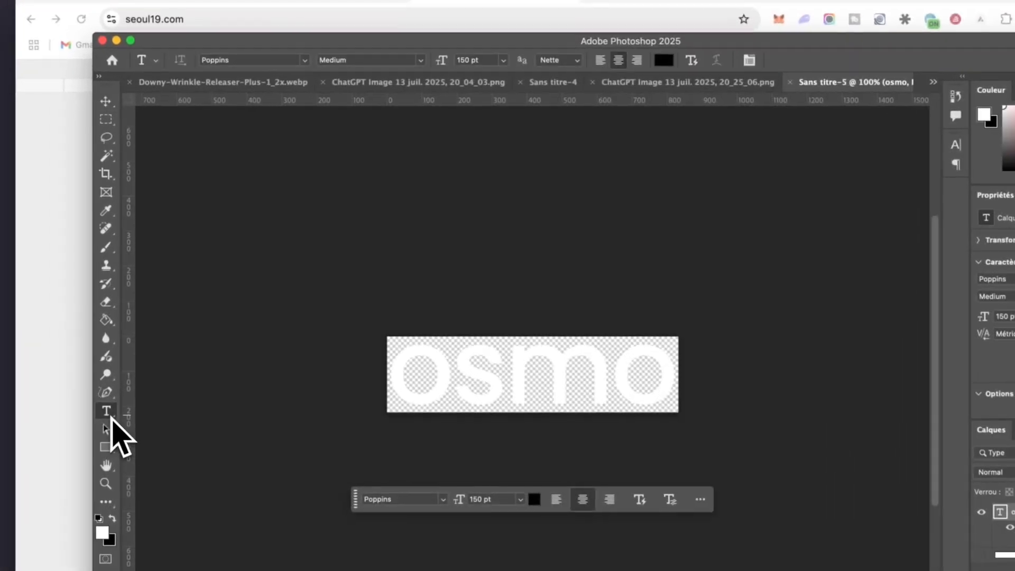
left_click(267, 81)
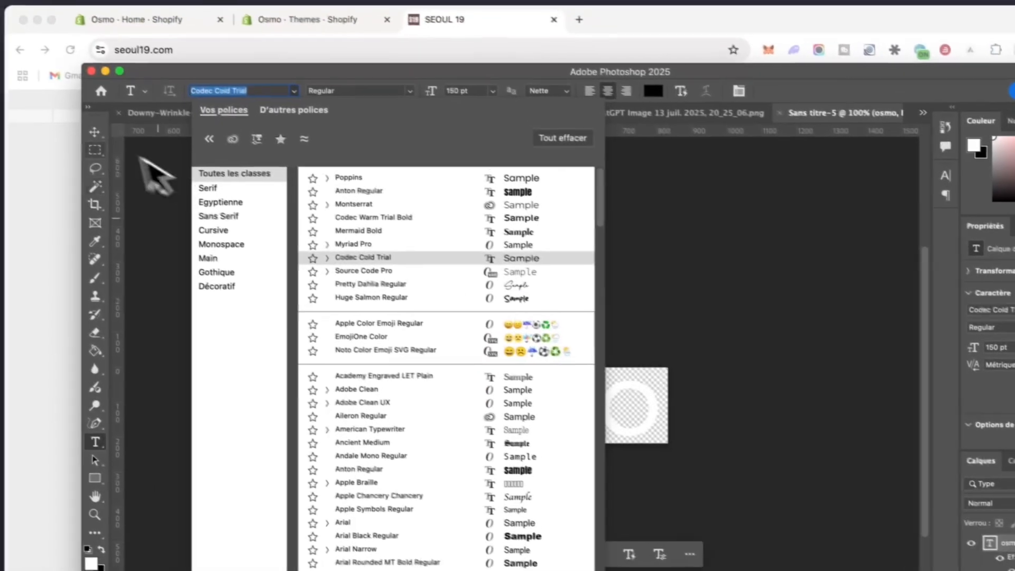
left_click(37, 118)
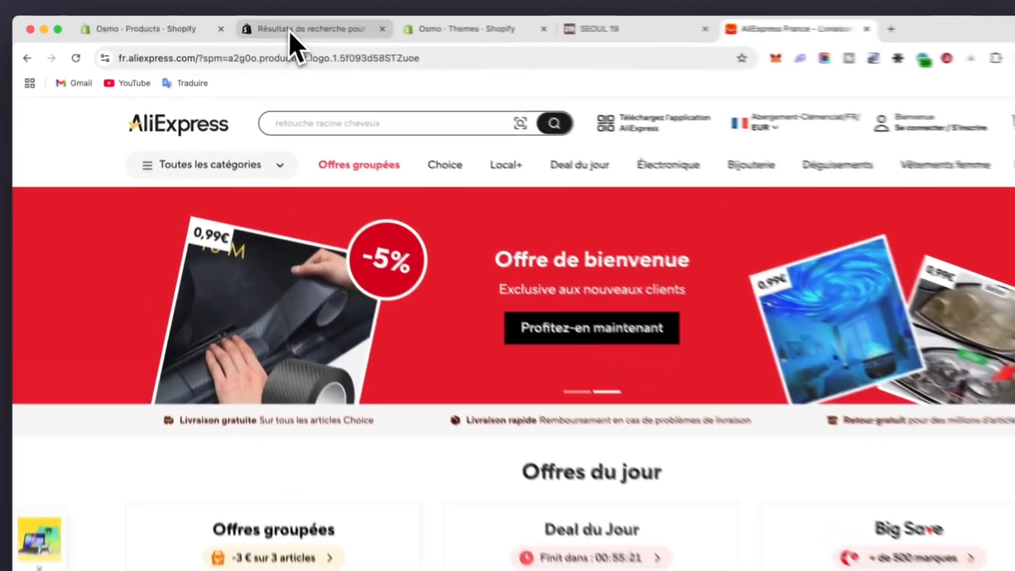
- View the Shopify App Store results for "dser" and go back to the AliExpress page
left_click(269, 25)
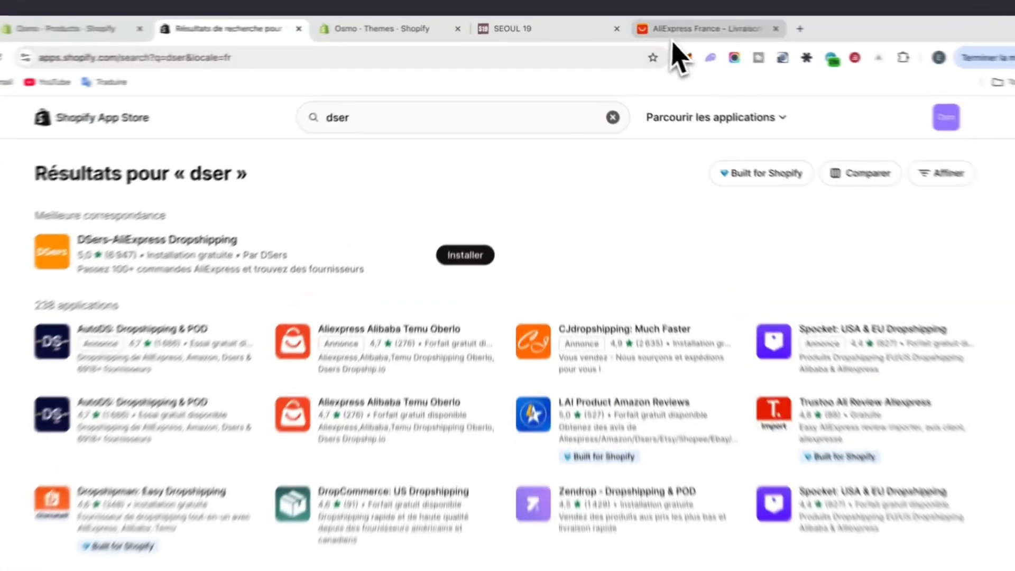
left_click(642, 28)
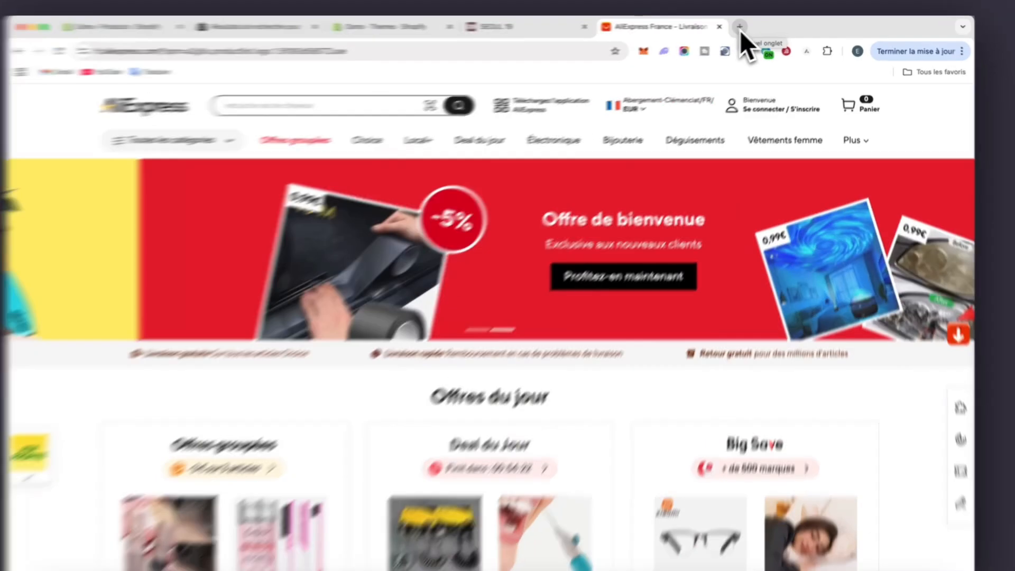
- Search Google for "tiktok ads spy" in a new tab, look through the results and return to AliExpress
left_click(746, 26)
type("tiktok ads spy")
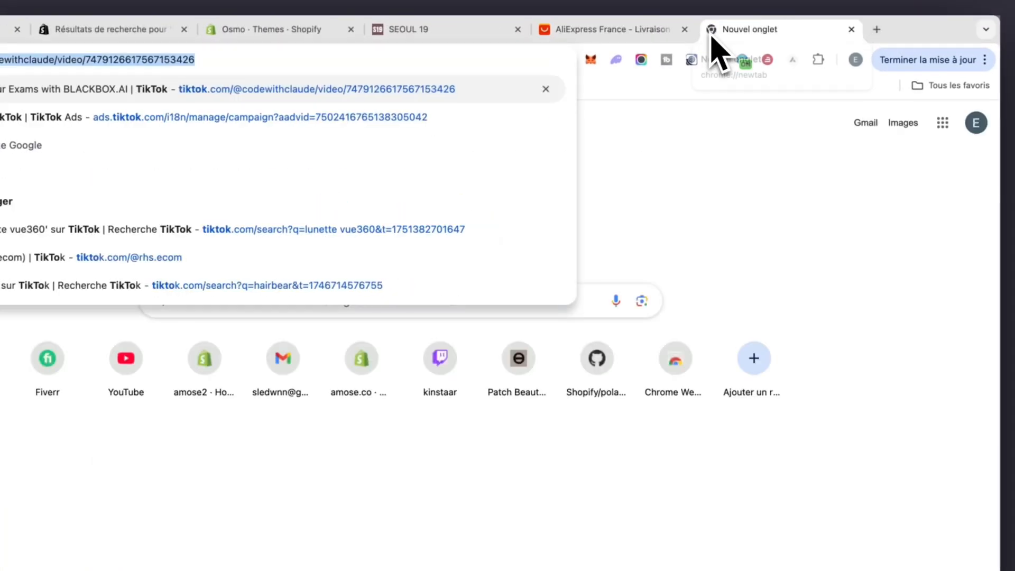
key("Return")
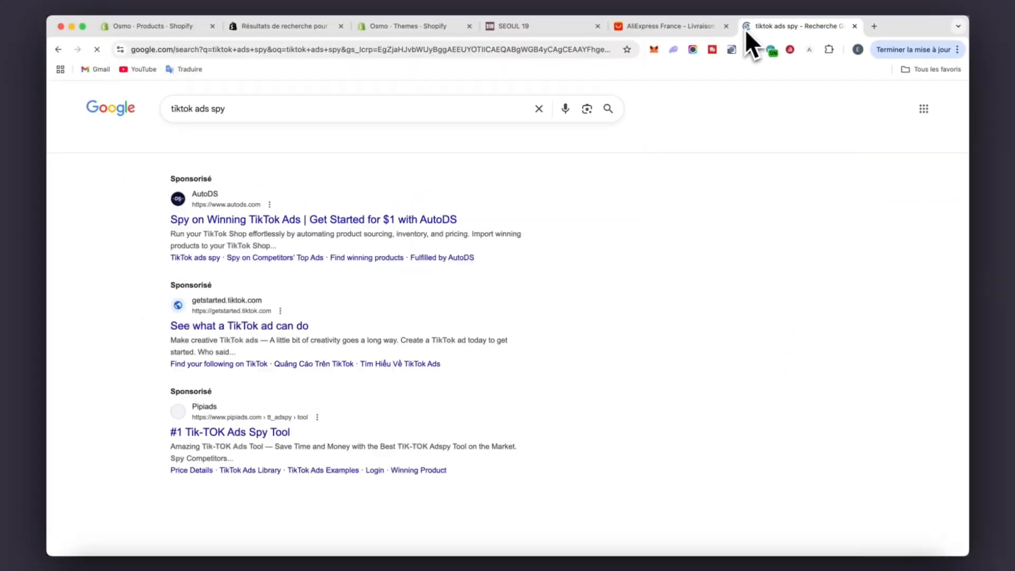
scroll(162, 307, "down", 3)
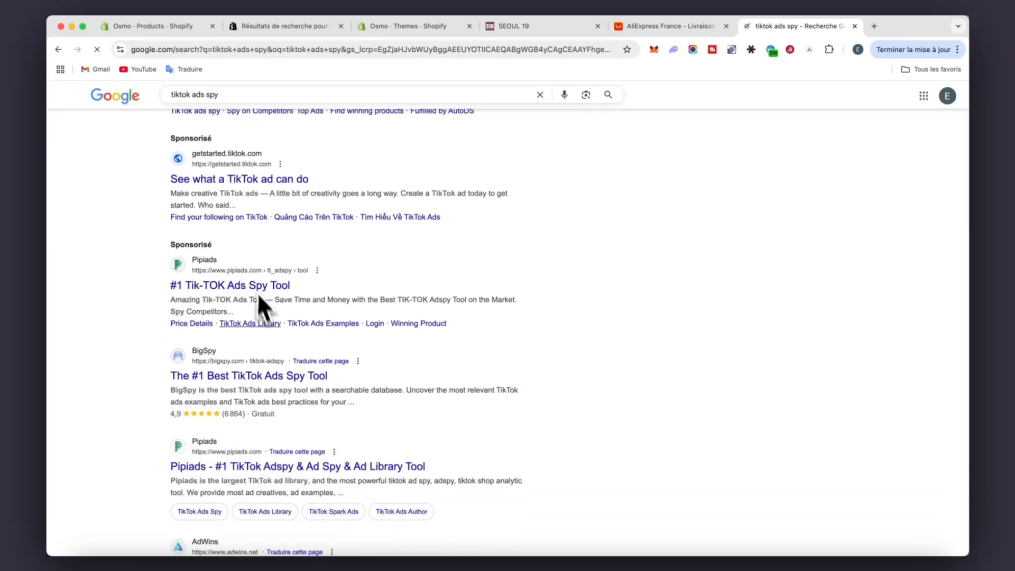
scroll(264, 320, "down", 2)
scroll(344, 367, "down", 4)
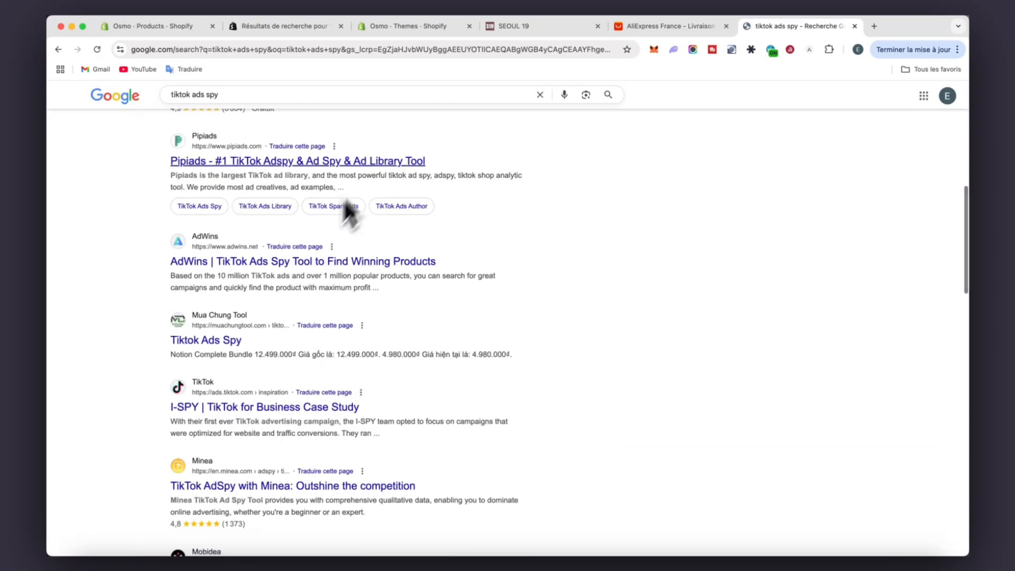
scroll(370, 190, "up", 1)
scroll(290, 296, "up", 4)
scroll(298, 272, "up", 2)
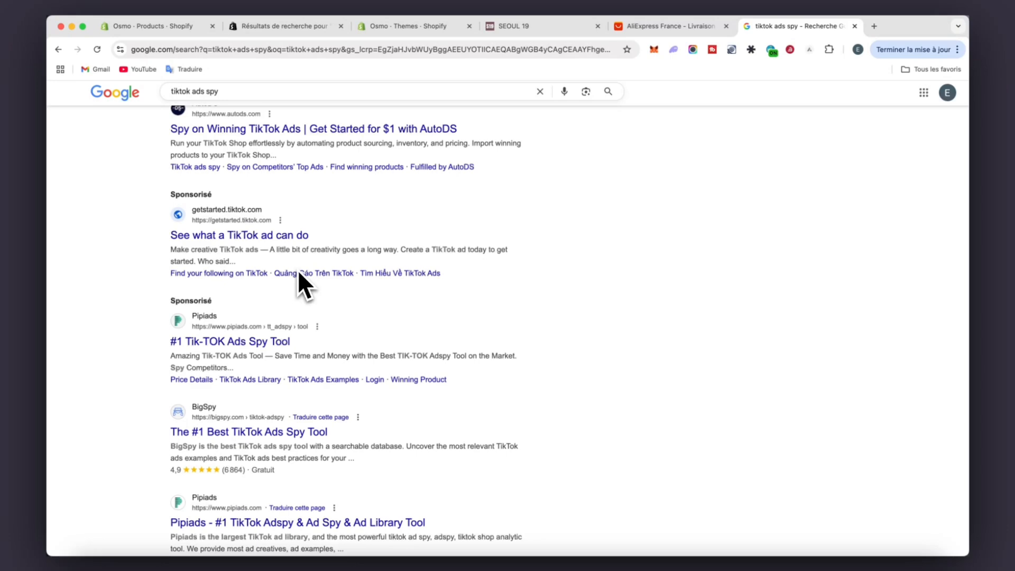
left_click(854, 26)
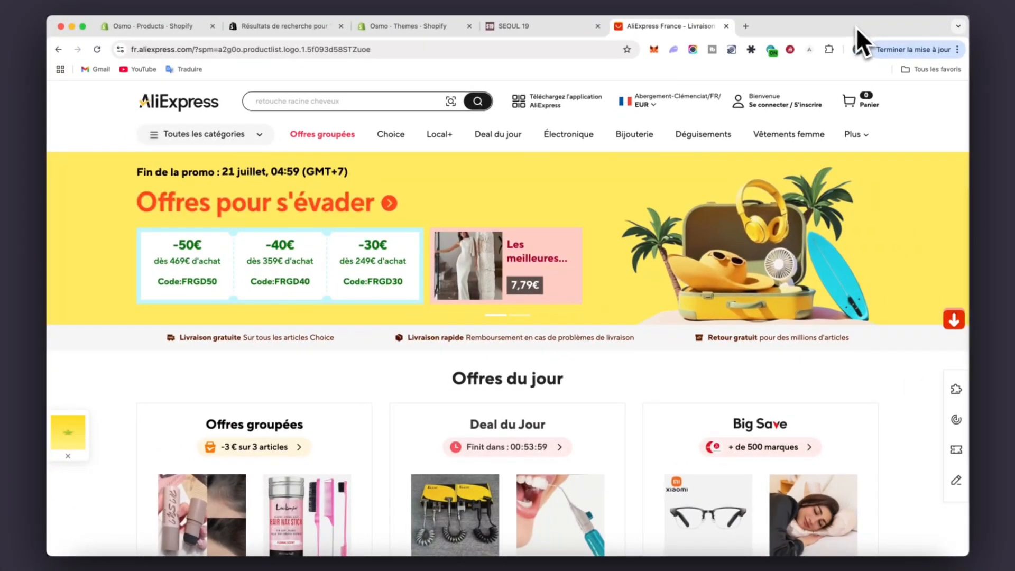
- Search AliExpress for "hair powder" and look through the product results
left_click(302, 100)
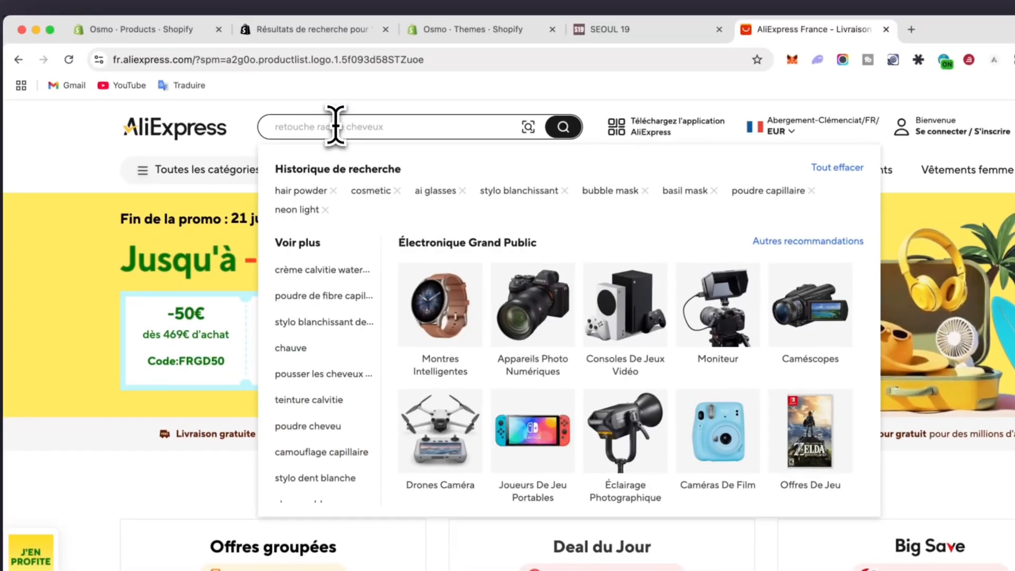
type("powder")
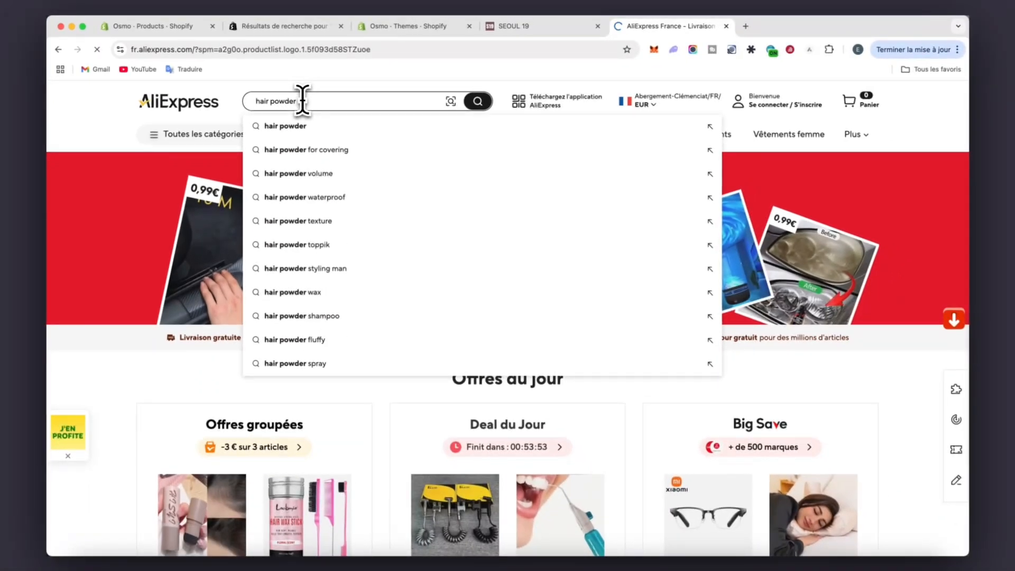
key("Return")
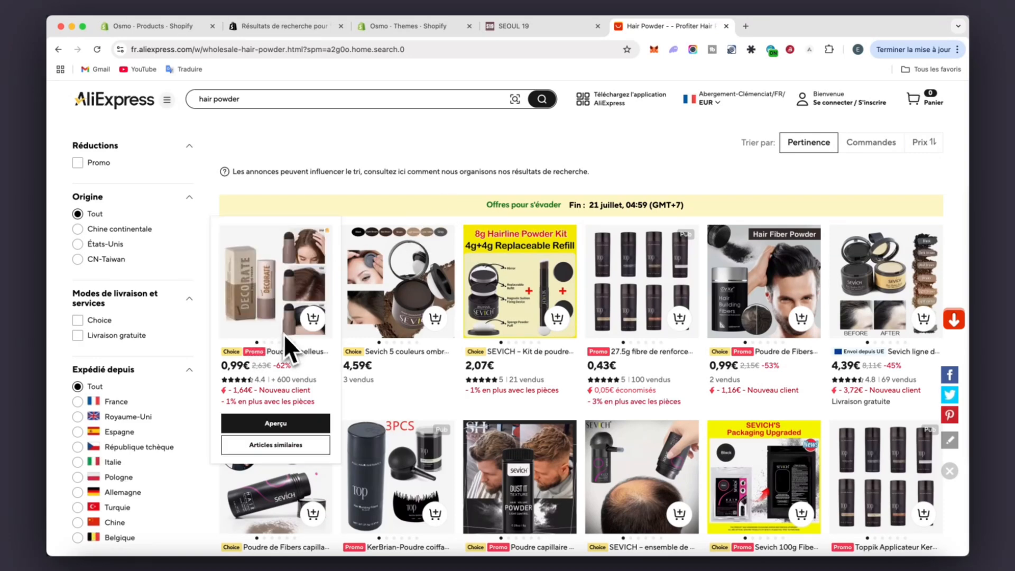
scroll(415, 158, "down", 1)
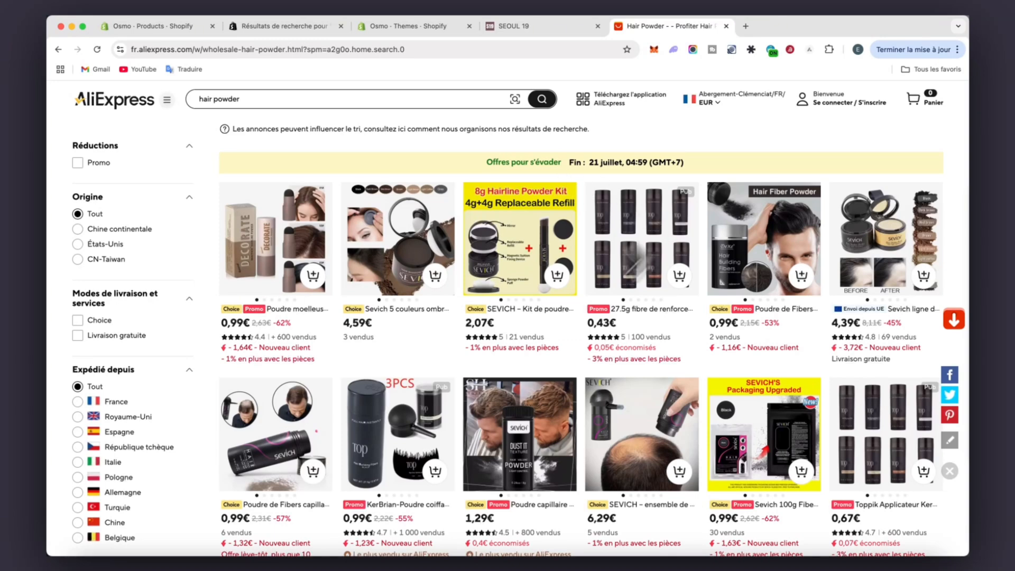
scroll(509, 164, "down", 1)
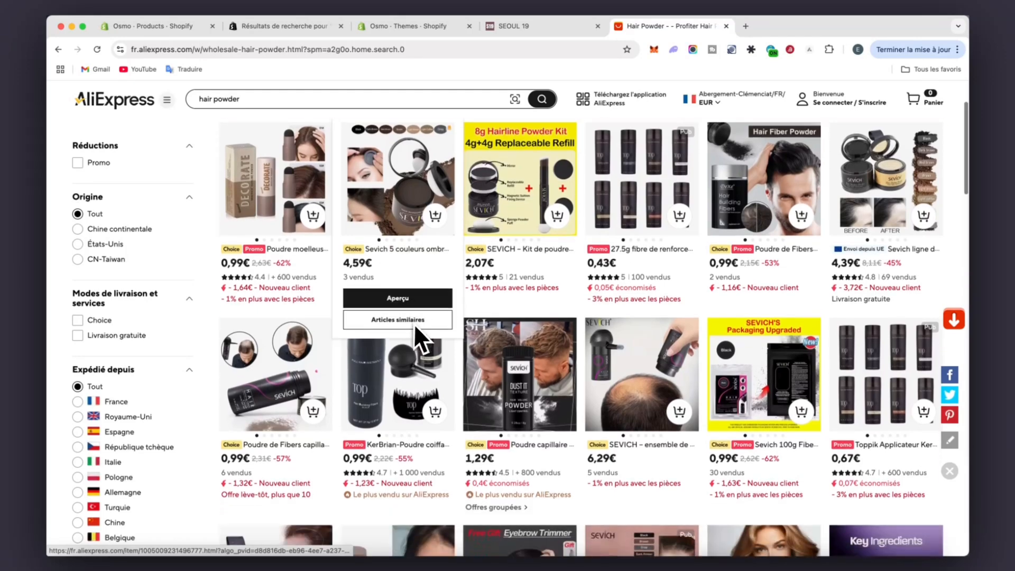
scroll(414, 323, "down", 3)
scroll(414, 324, "up", 3)
- Open the Decorate hair powder stick listing, download its main product images and close the open Finder windows
left_click(249, 272)
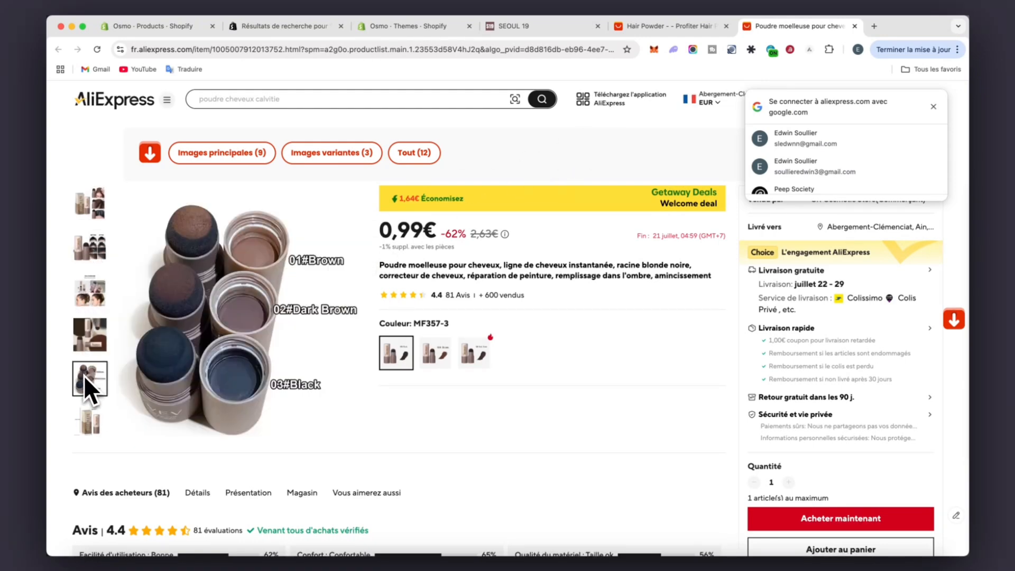
scroll(84, 398, "down", 3)
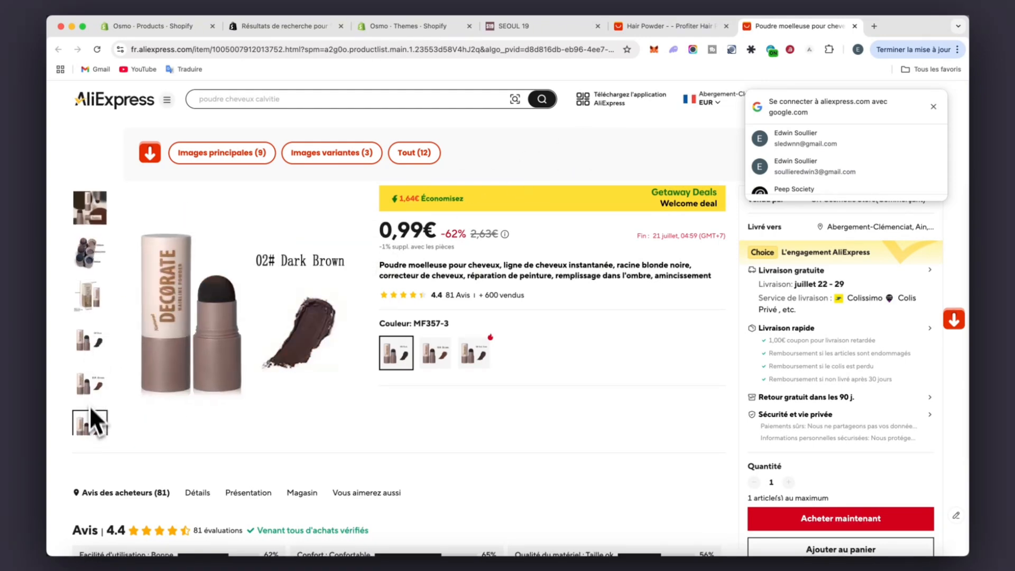
scroll(91, 379, "up", 3)
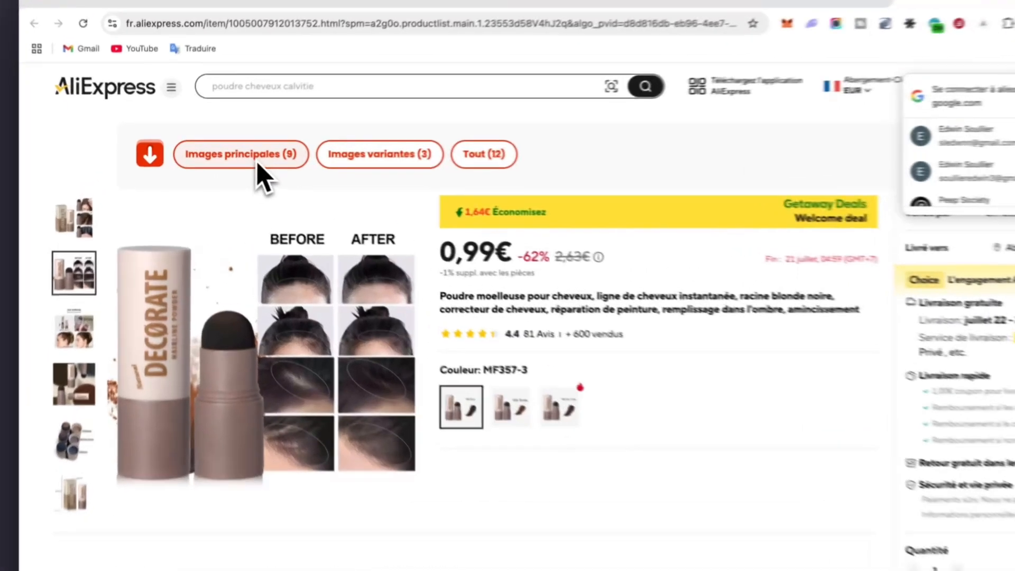
left_click(236, 157)
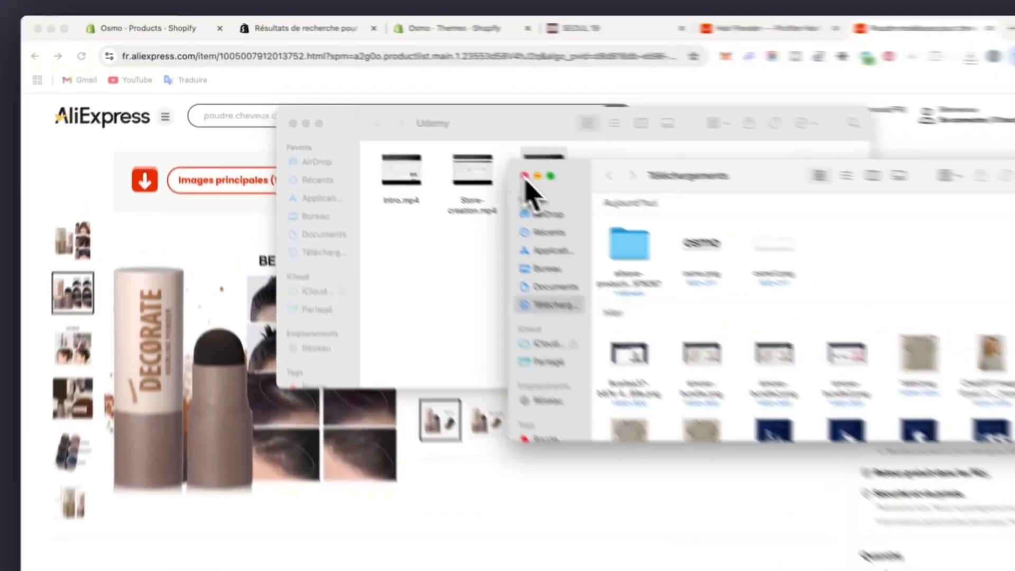
left_click(467, 150)
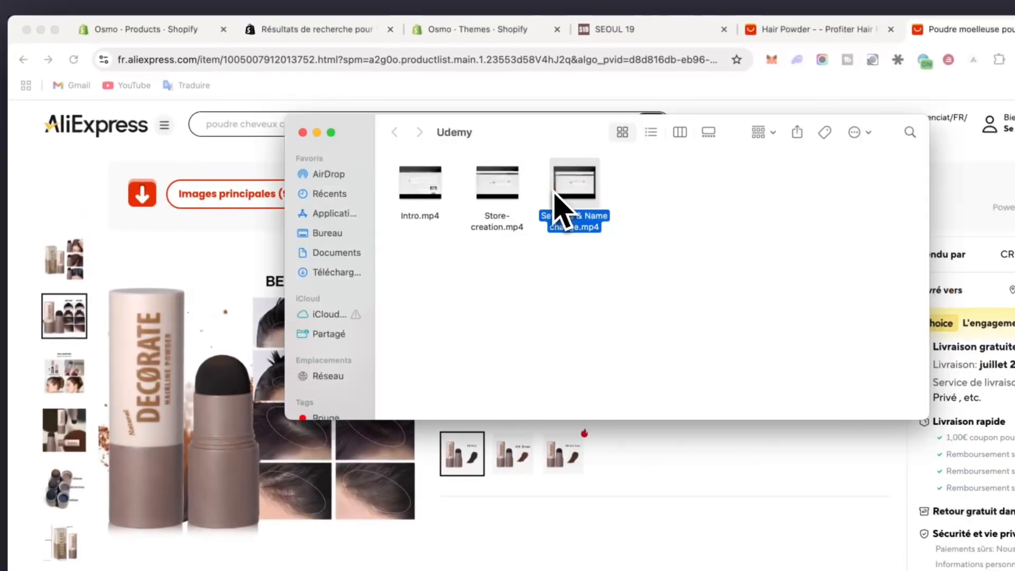
left_click(303, 132)
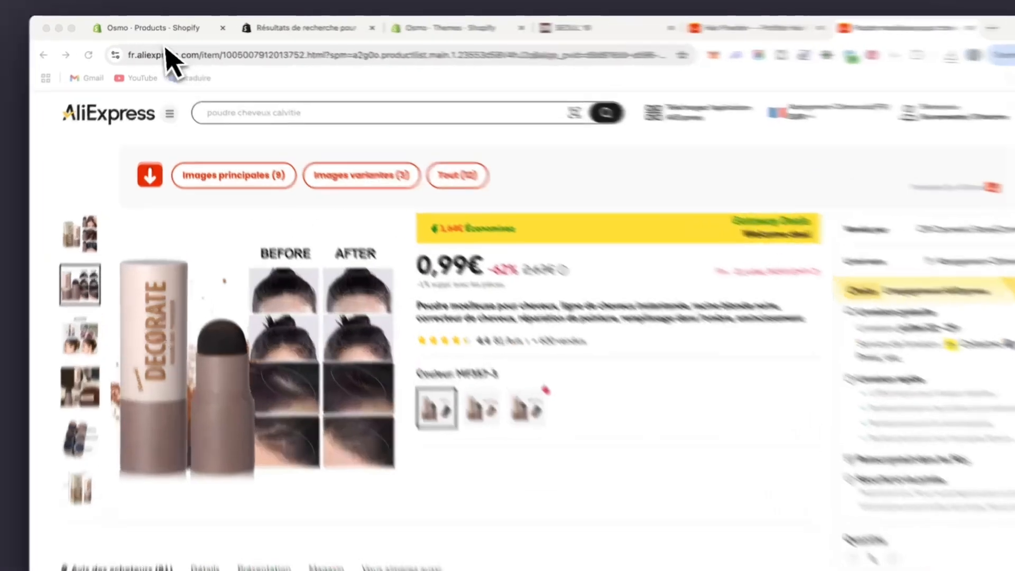
- Start a new product in the Shopify store and title it Osmo Hair Powder
left_click(153, 28)
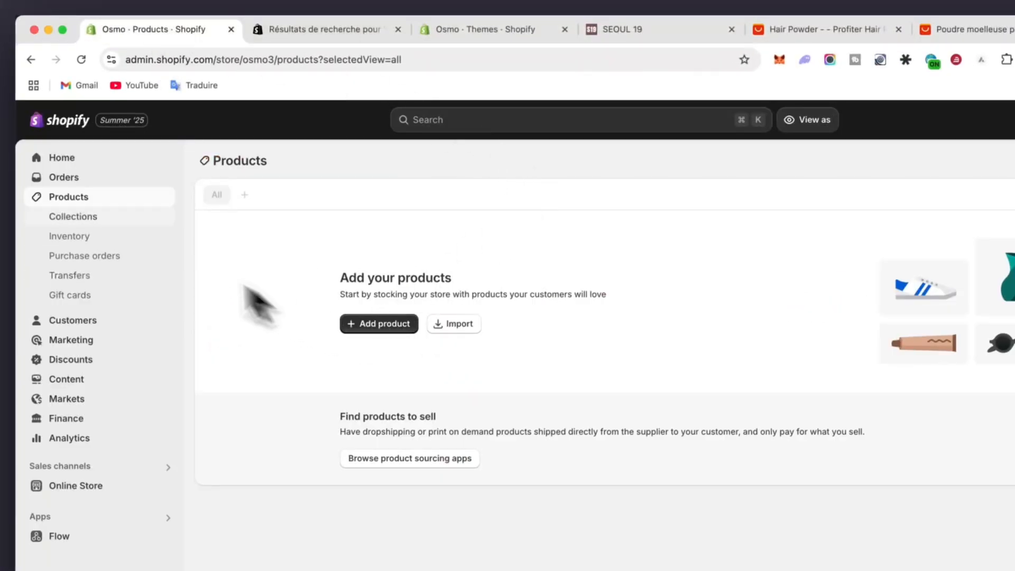
left_click(390, 307)
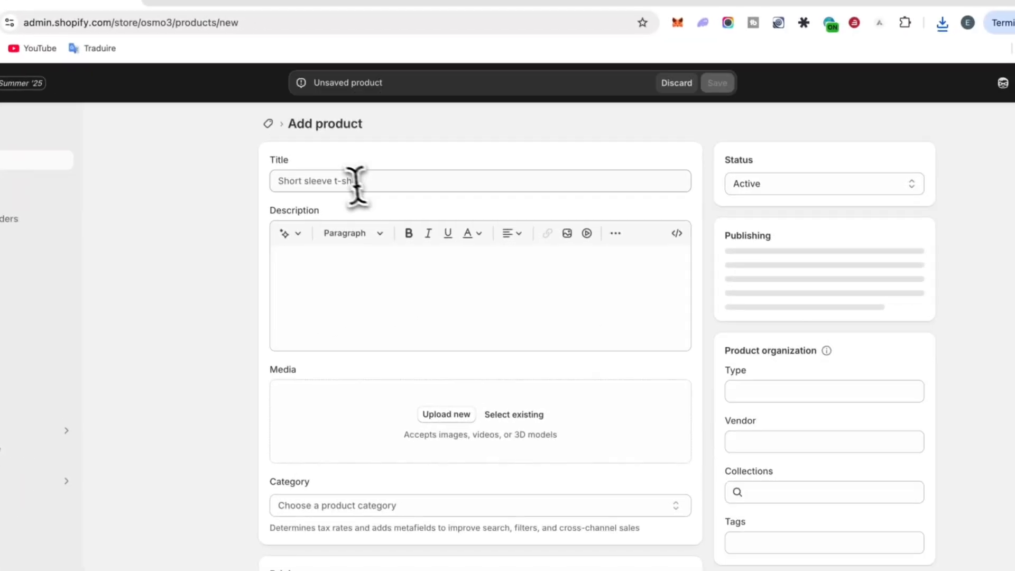
left_click(386, 188)
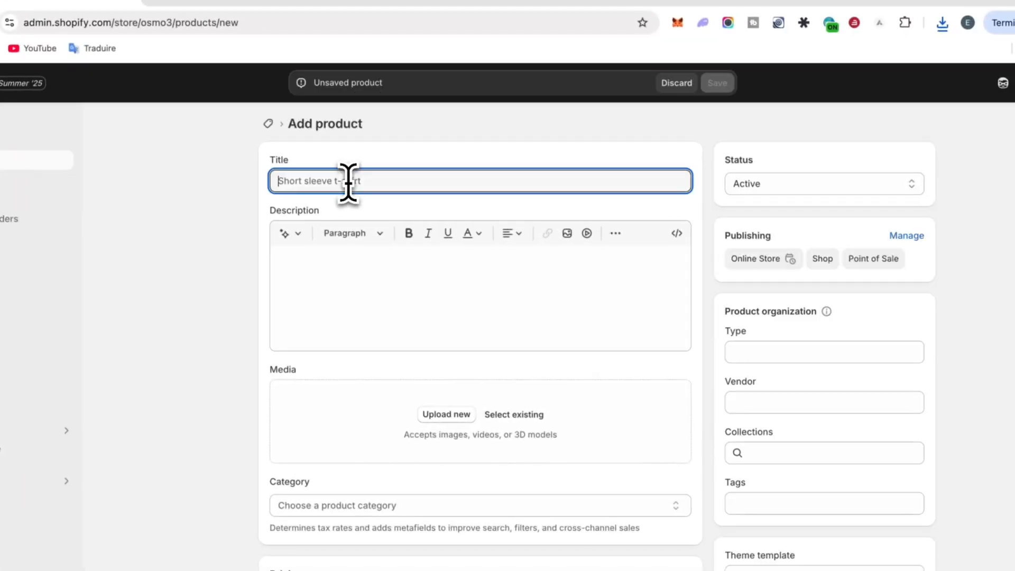
type("Osmo Hai")
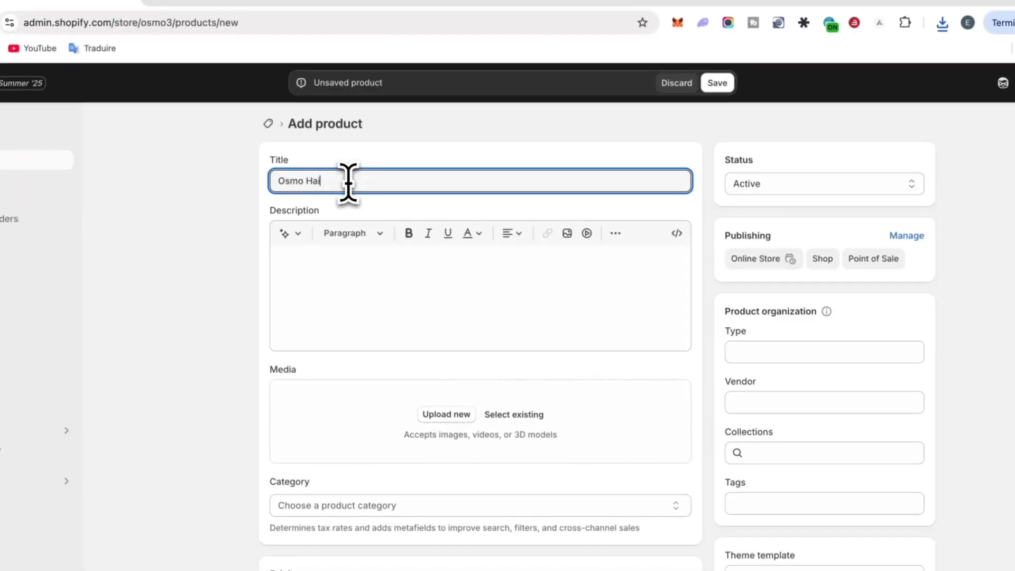
type("r Pow")
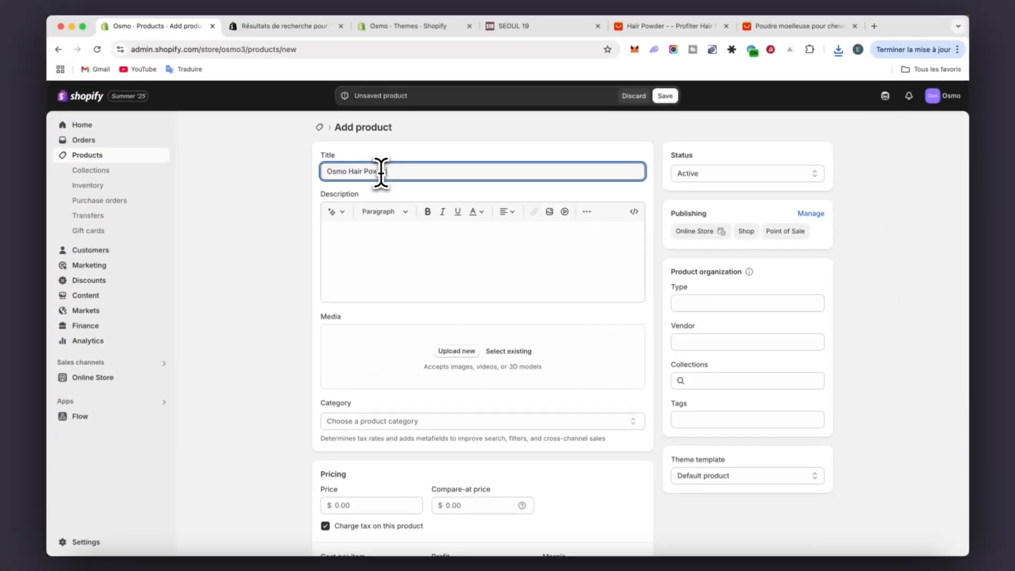
type("der")
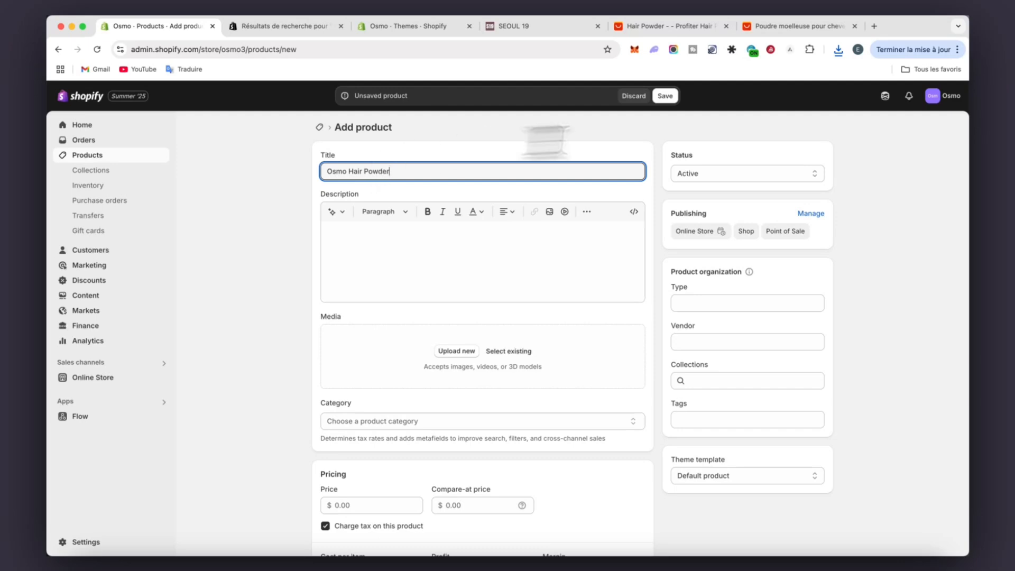
- Turn off quantity tracking in the product's inventory settings
scroll(383, 296, "down", 5)
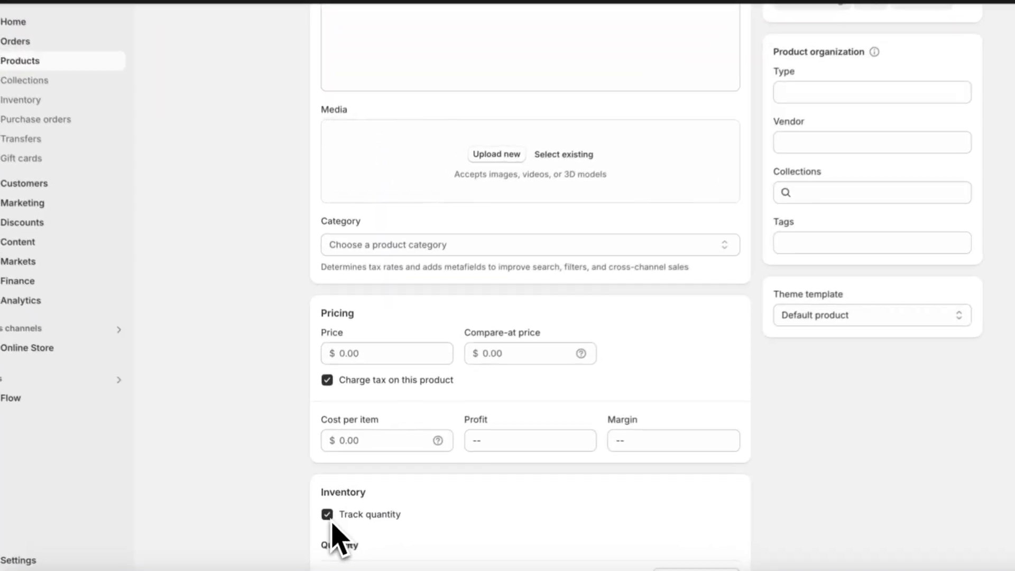
left_click(325, 506)
scroll(365, 373, "up", 5)
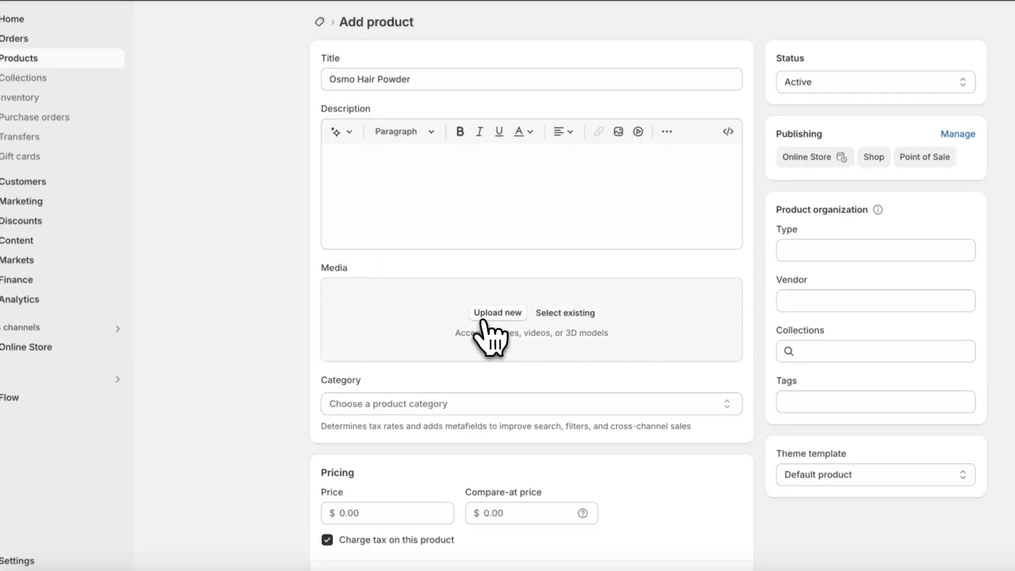
- Upload main-image-1 to main-image-5 from the downloaded main_images folder as the product's media
left_click(481, 321)
double_click(365, 264)
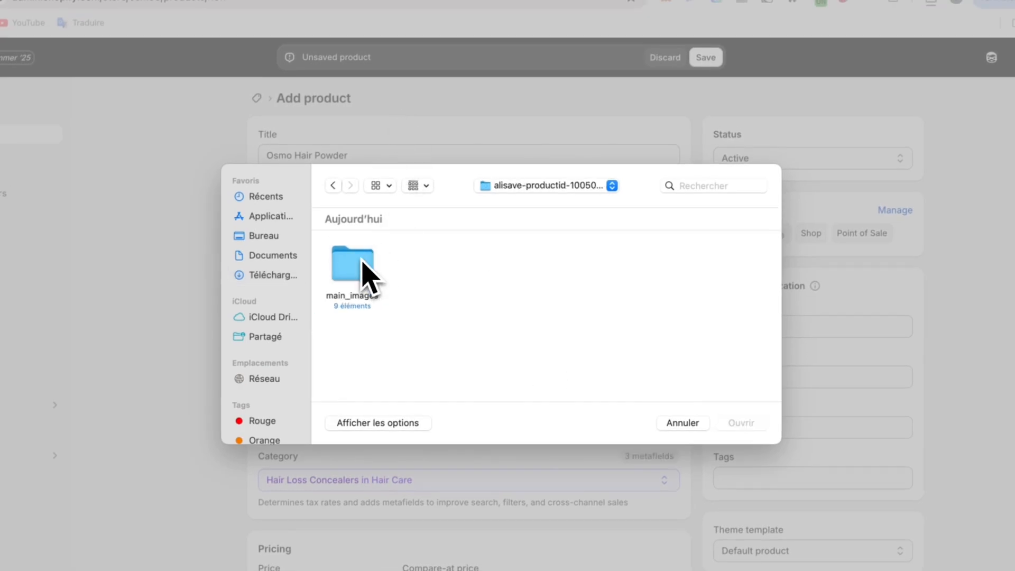
double_click(350, 264)
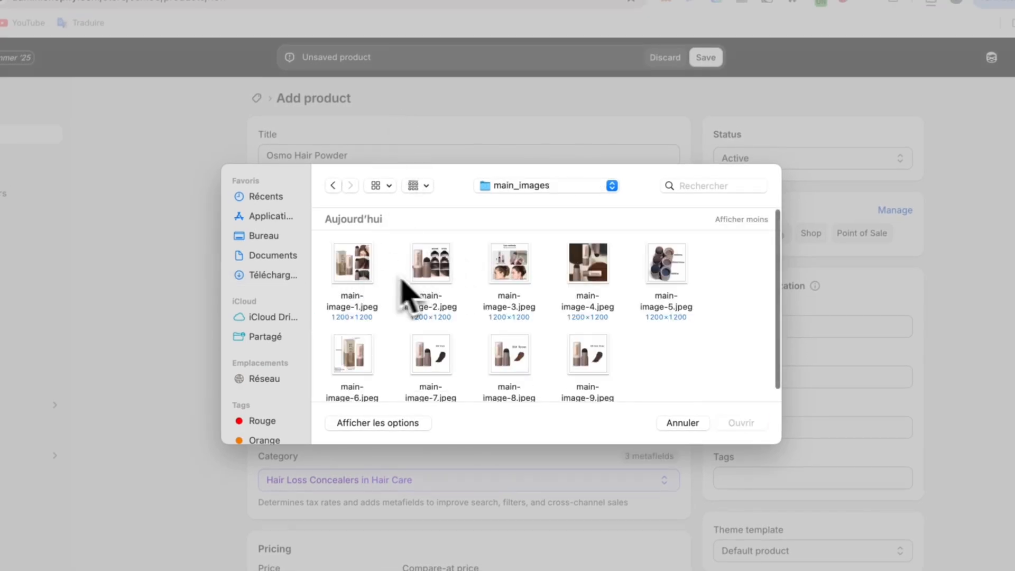
left_click_drag(694, 276, 363, 306)
left_click(740, 423)
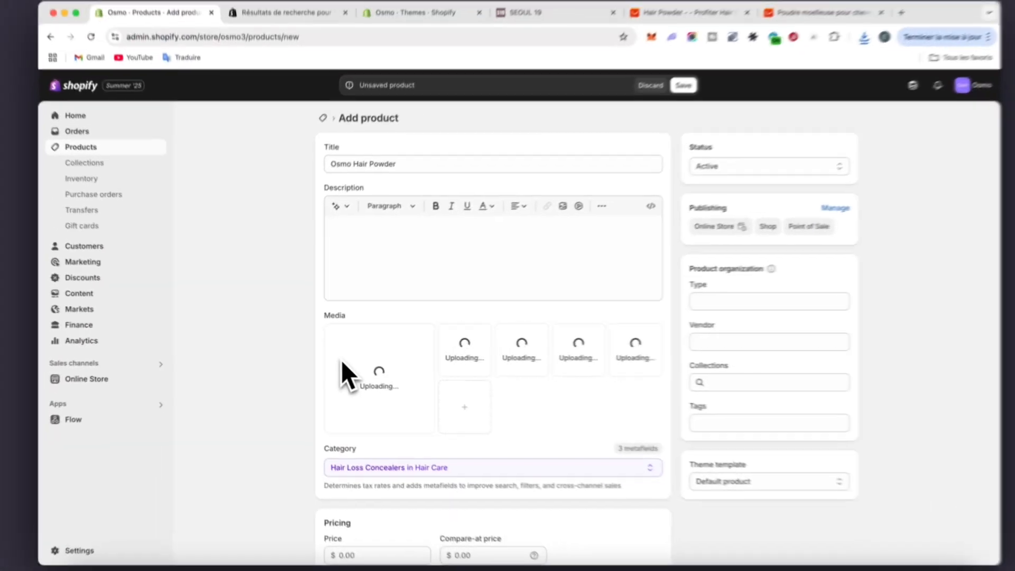
- Set the hair powder's price to $29.00
scroll(337, 358, "down", 3)
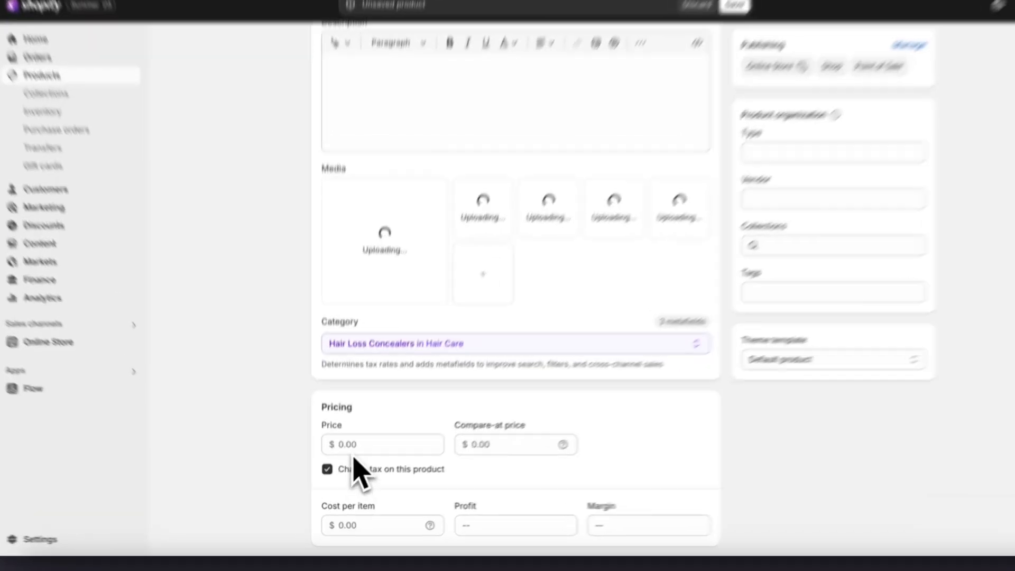
left_click(344, 464)
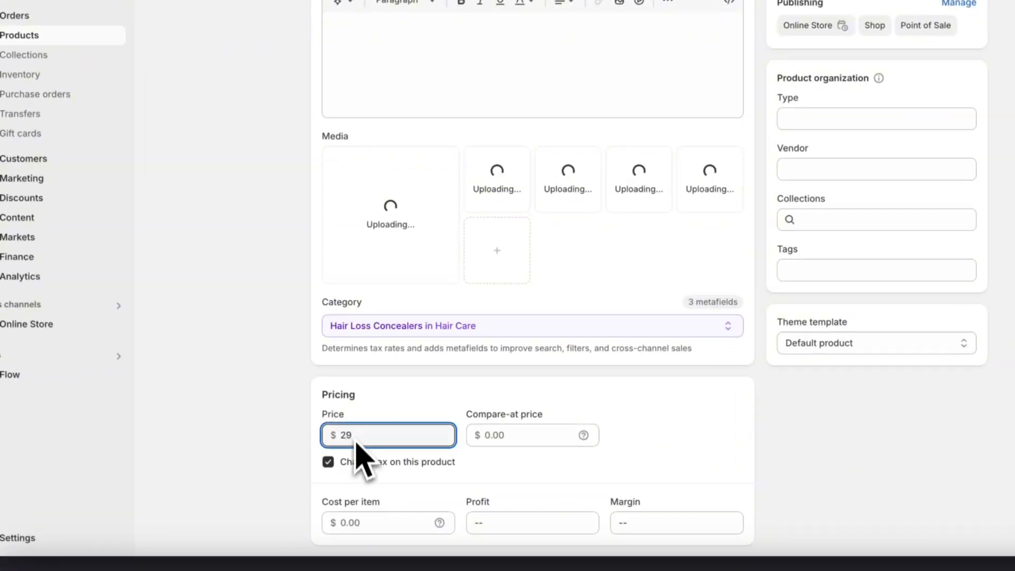
left_click(311, 415)
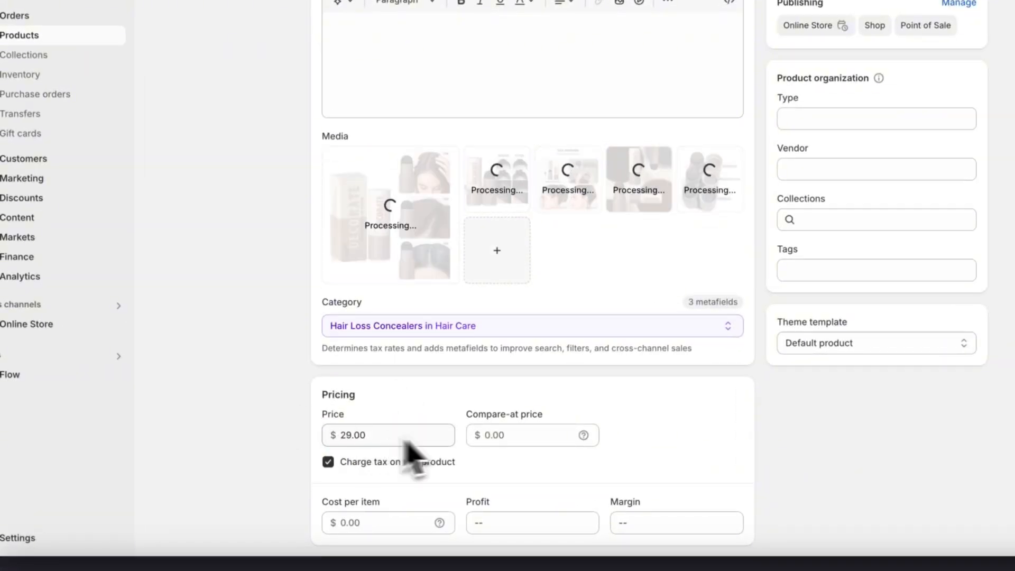
- Set the hair powder's compare-at price to $39.99
left_click(509, 434)
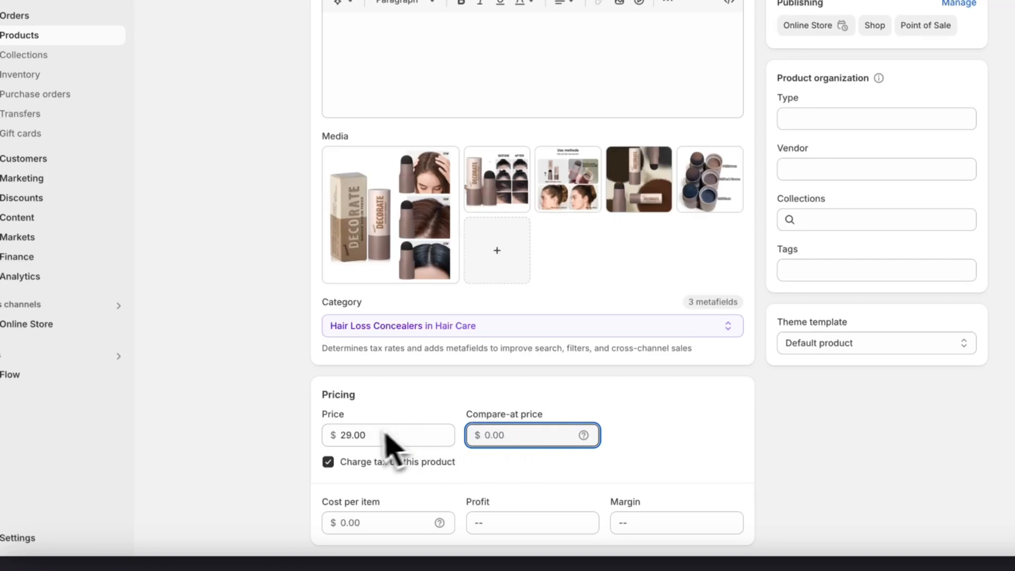
left_click_drag(374, 437, 325, 434)
left_click(327, 435)
left_click(374, 440)
double_click(373, 439)
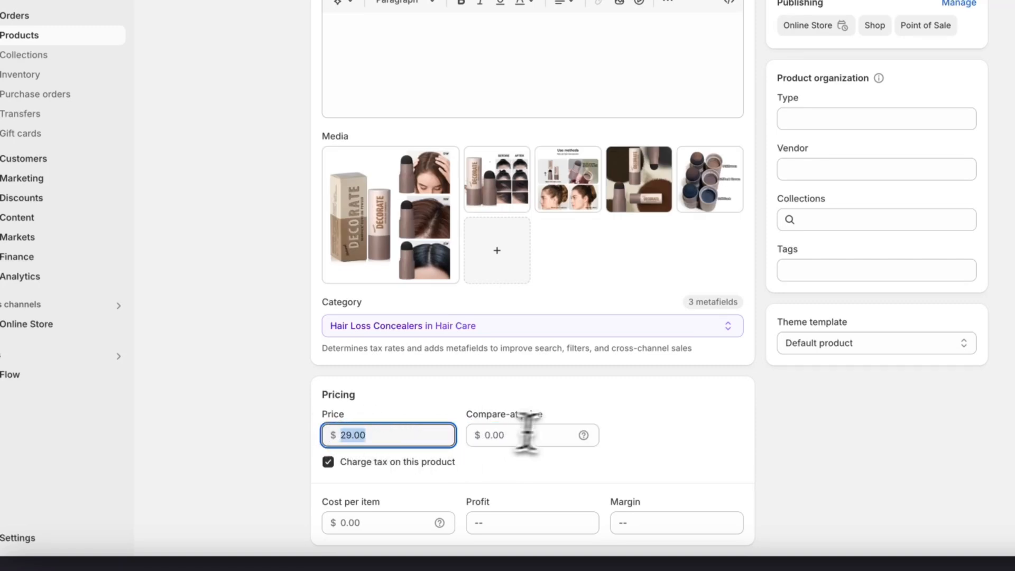
left_click(518, 435)
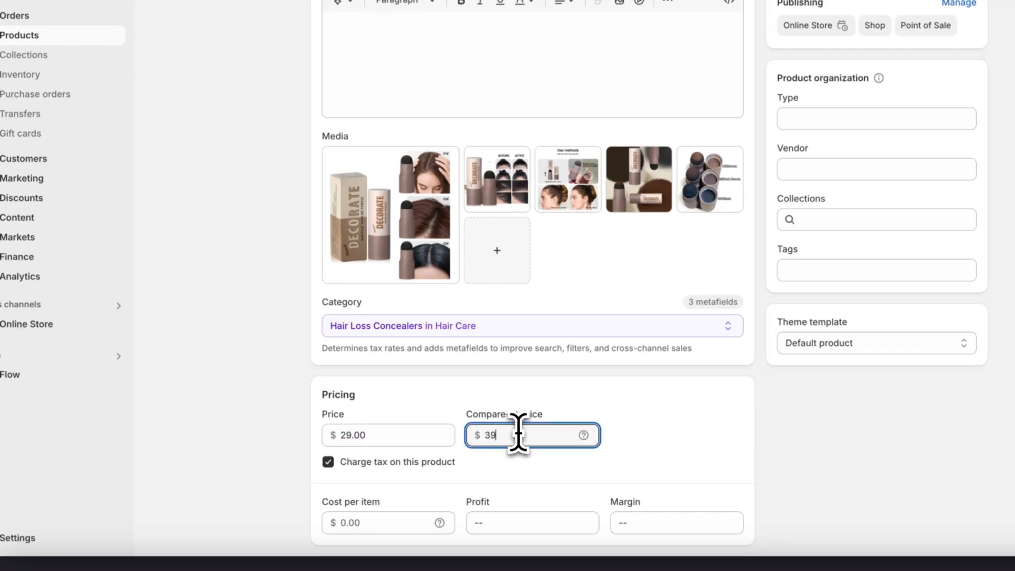
type("39.99")
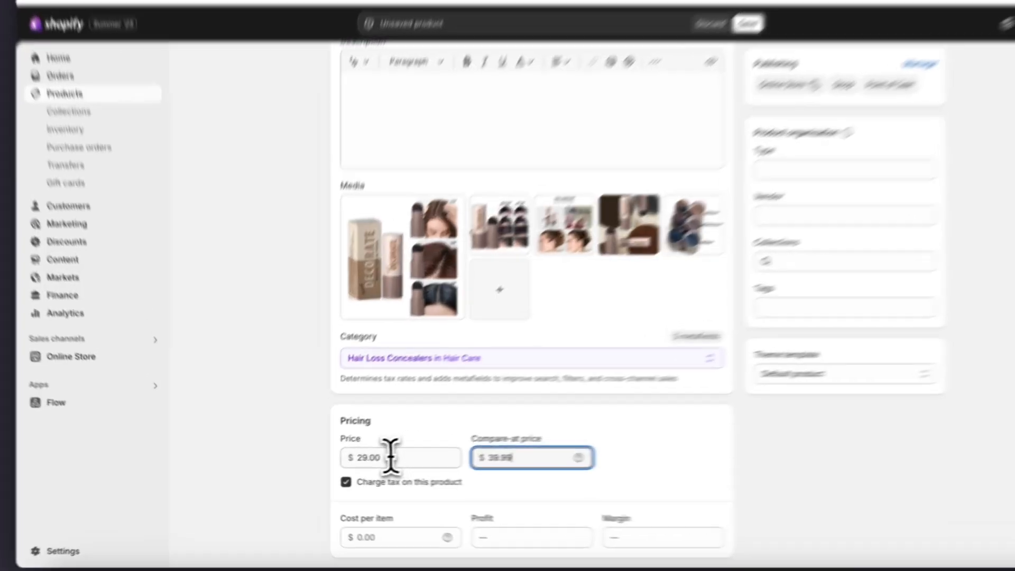
- Review the Osmo Hair Powder product form and save the new product
left_click(357, 463)
scroll(304, 394, "down", 6)
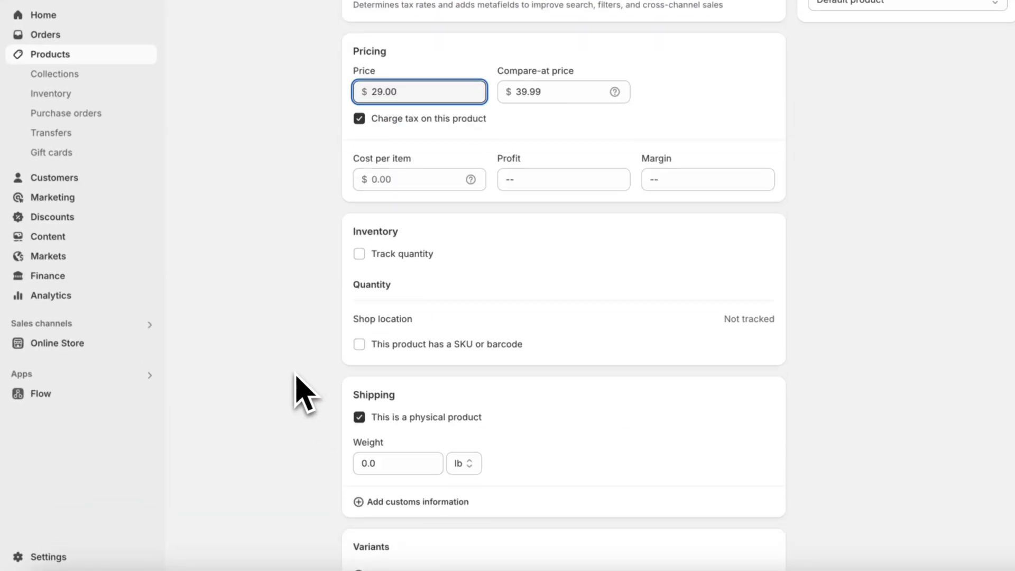
scroll(406, 261, "up", 6)
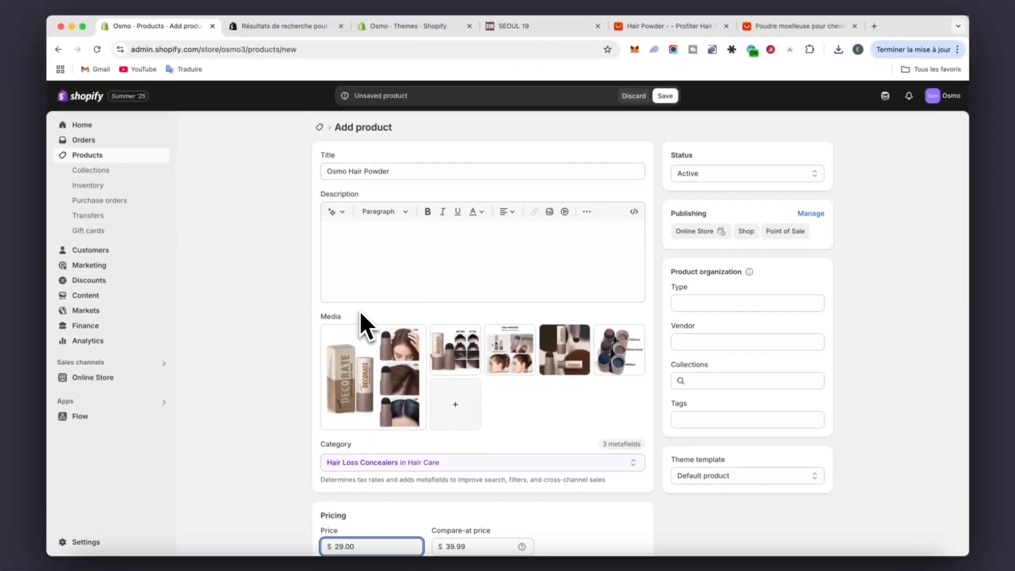
scroll(272, 380, "down", 6)
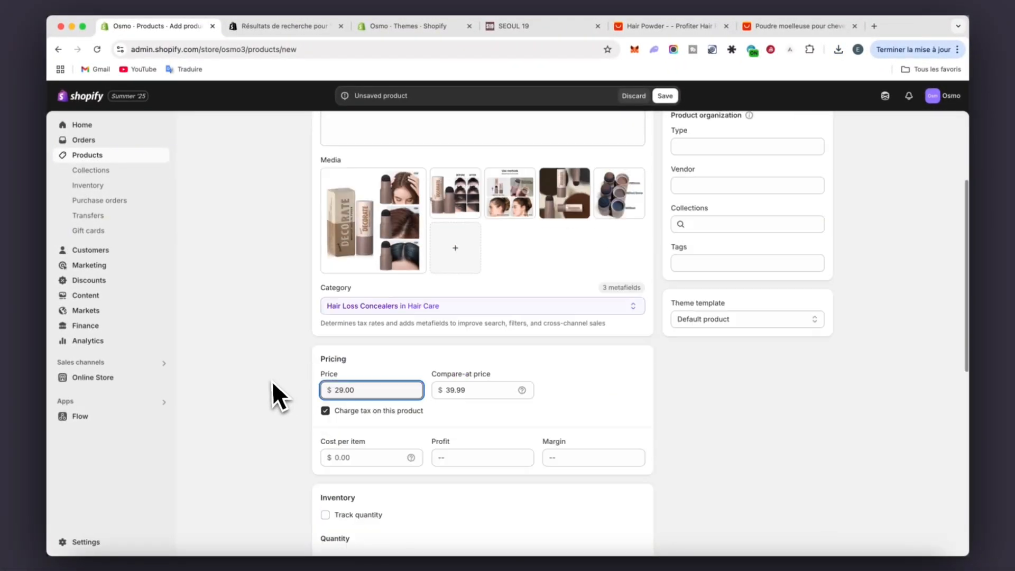
scroll(270, 381, "up", 6)
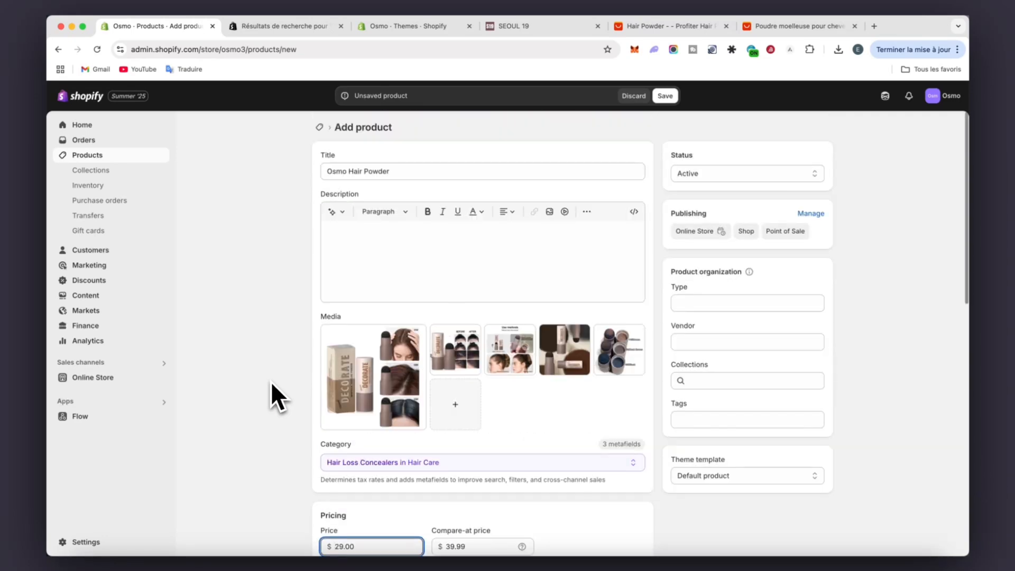
scroll(271, 381, "down", 5)
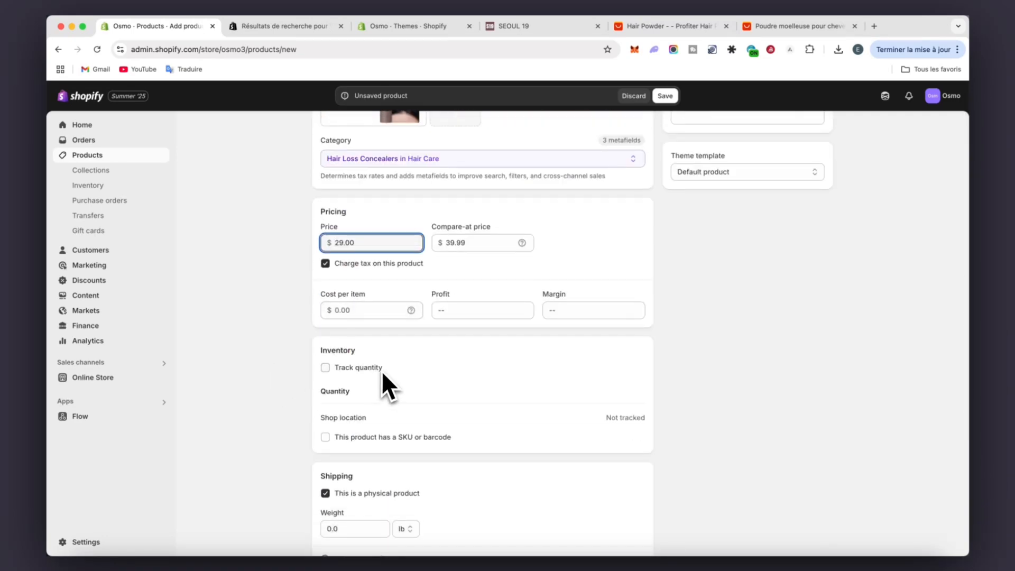
scroll(411, 367, "up", 5)
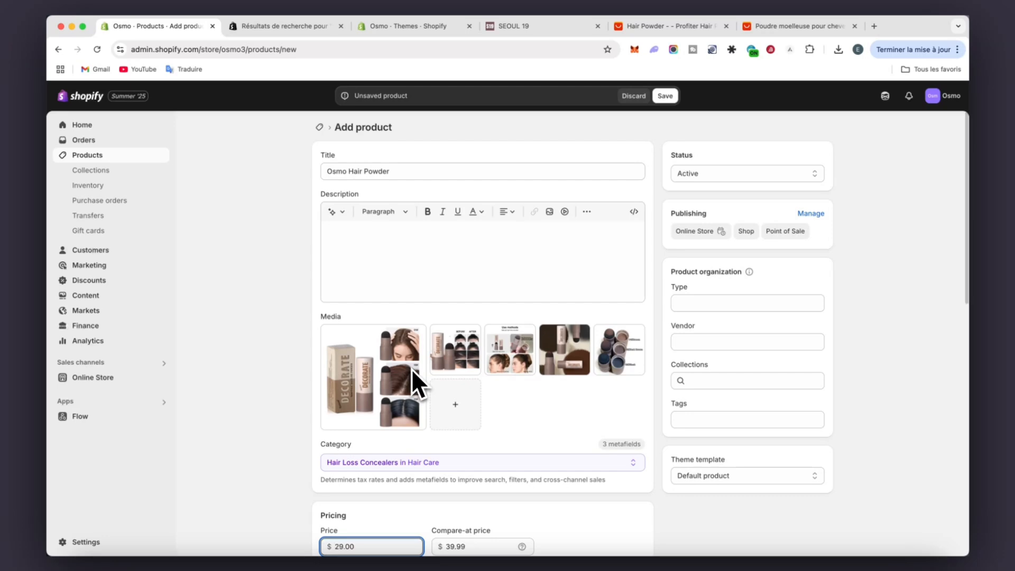
scroll(509, 264, "down", 1)
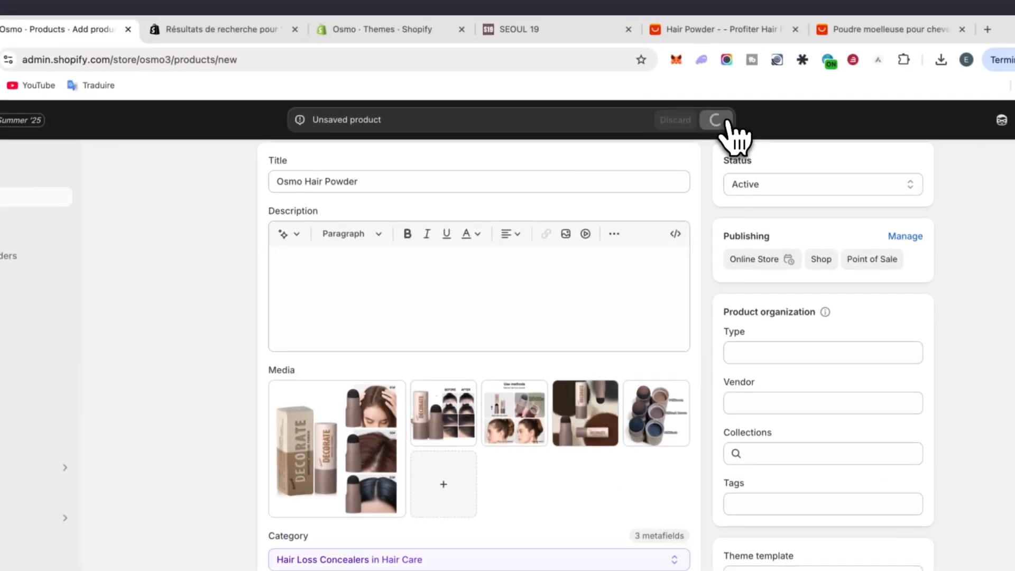
left_click(696, 111)
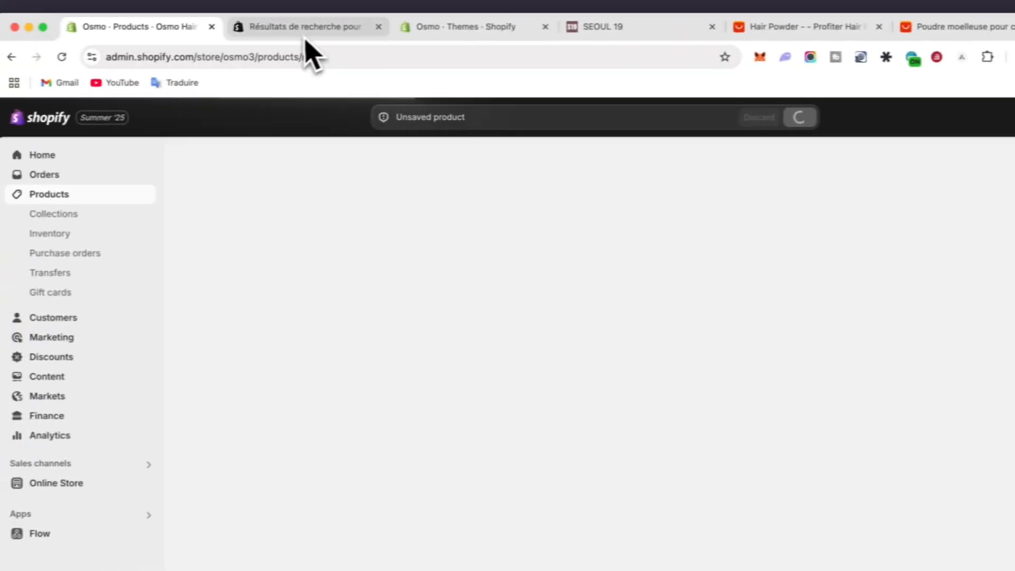
- Look over the DSers-AliExpress Dropshipping app listing and its first screenshot, and return to the hair powder product page
left_click(233, 29)
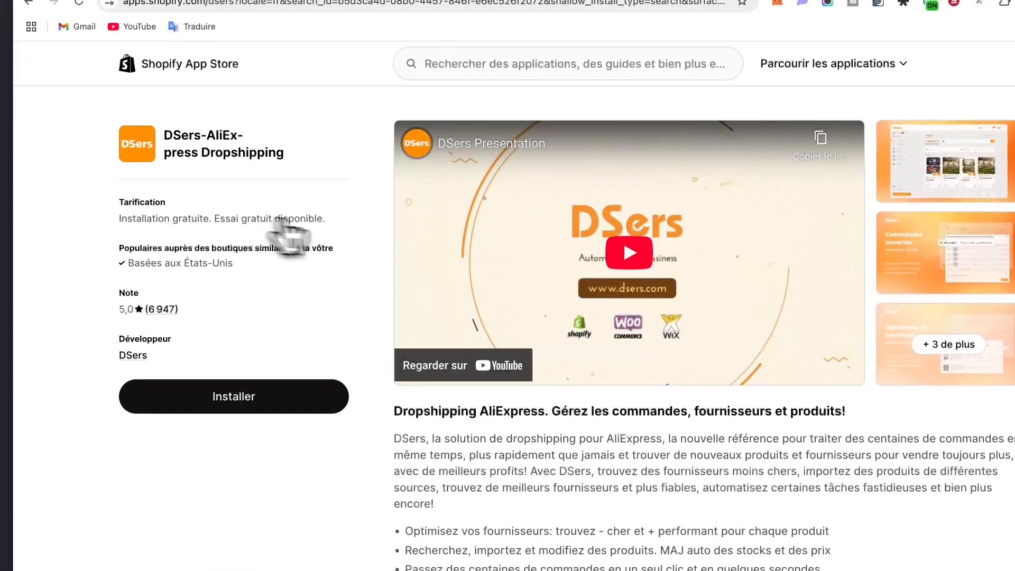
scroll(426, 334, "down", 5)
scroll(502, 312, "up", 4)
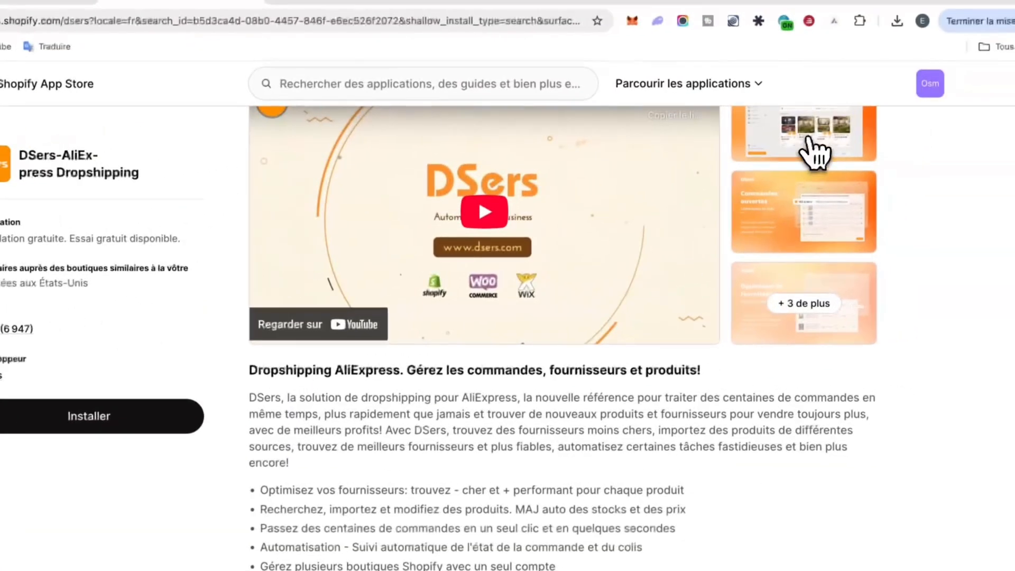
left_click(954, 130)
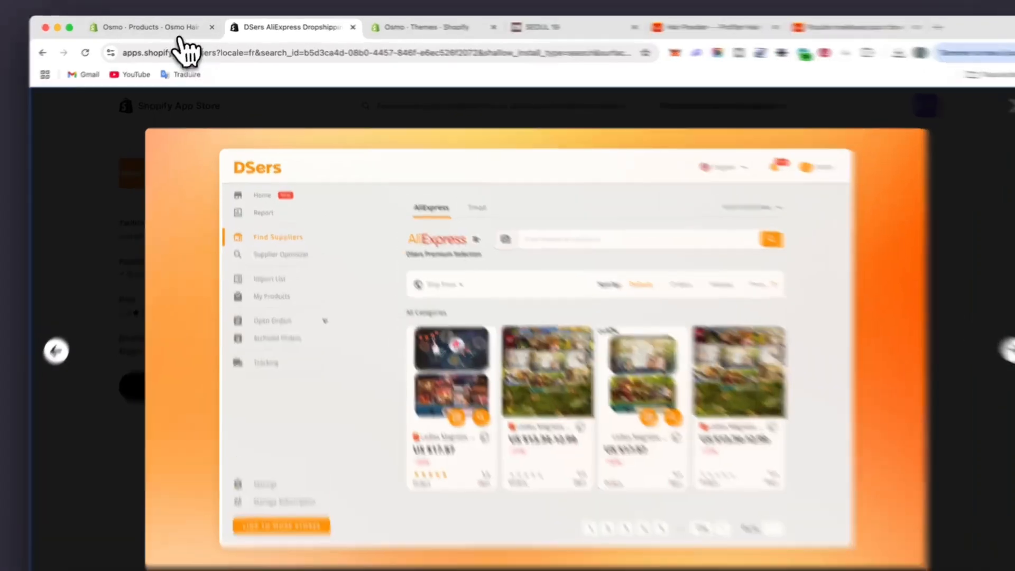
left_click(159, 25)
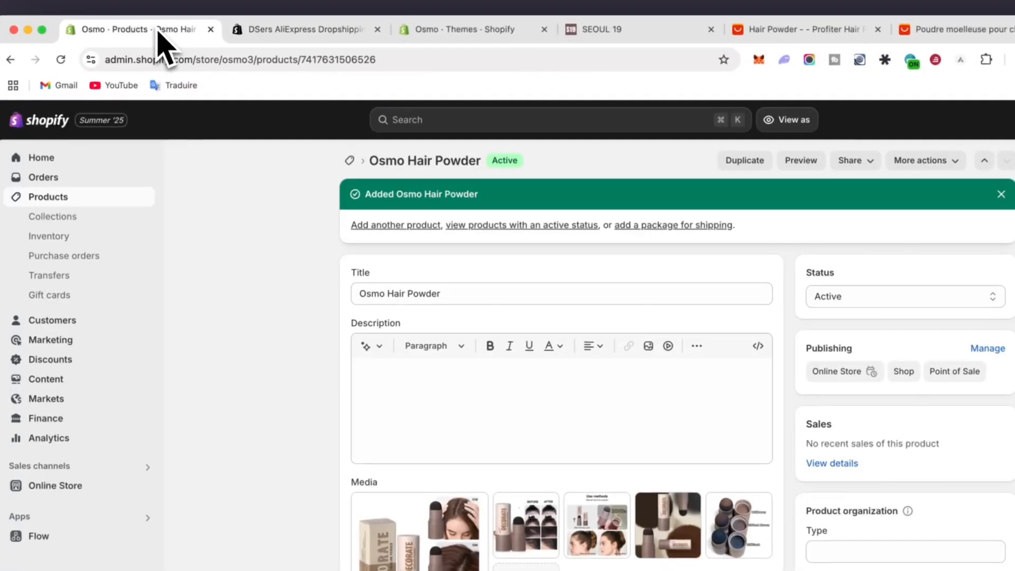
scroll(476, 312, "down", 1)
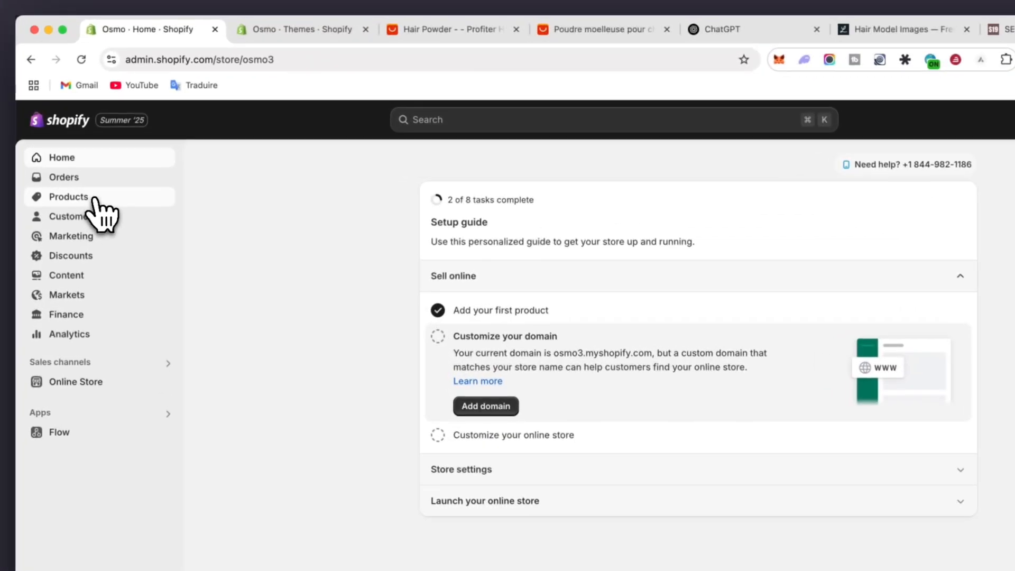
- Open the Osmo Hair Powder product from the product list and enlarge its first media image, main-image-1
left_click(98, 155)
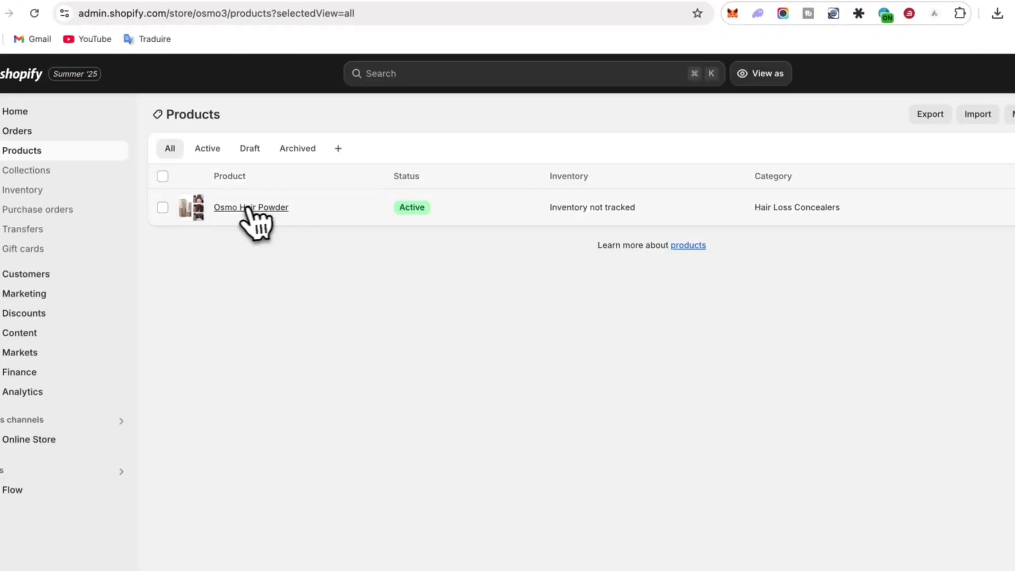
left_click(271, 236)
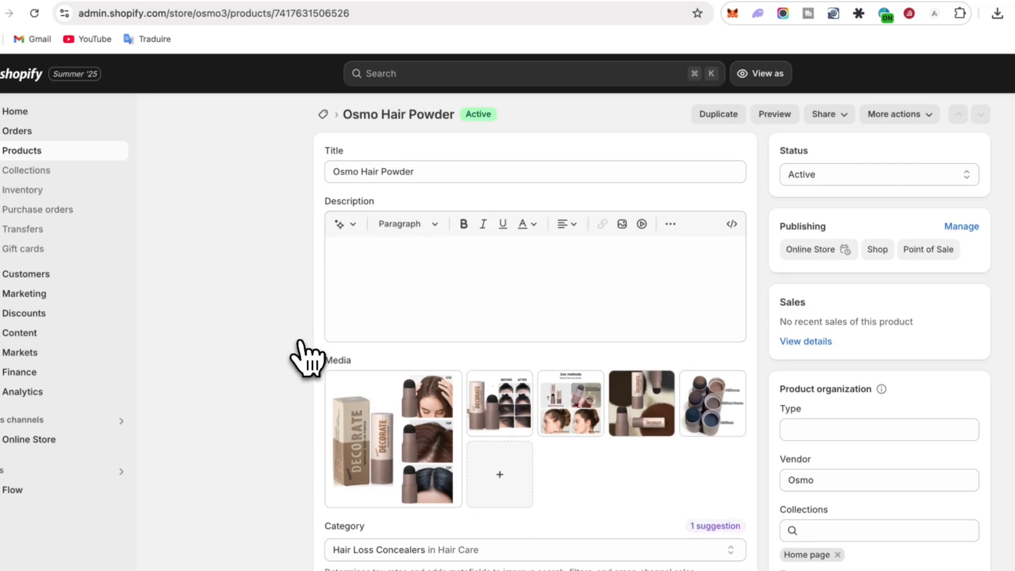
scroll(296, 354, "down", 2)
scroll(300, 346, "down", 2)
scroll(299, 347, "up", 2)
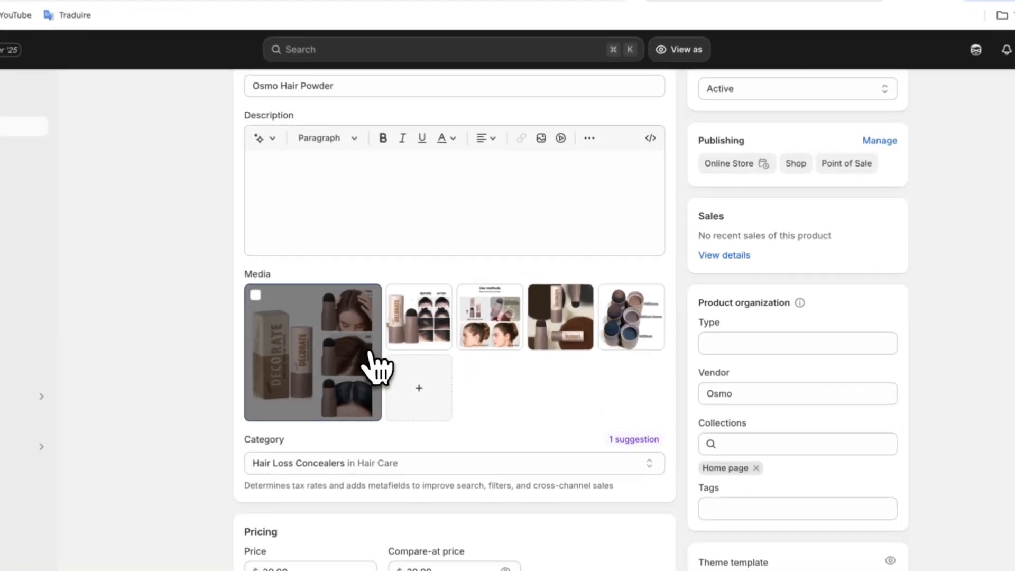
left_click(377, 368)
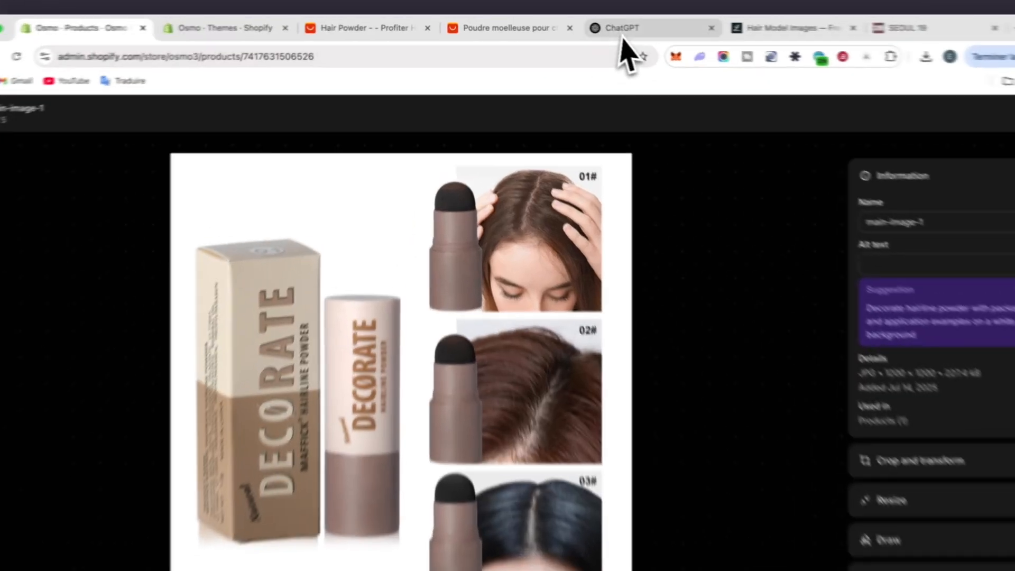
- Capture a screenshot of the box and stick in main-image-1 and attach it to a new ChatGPT chat
left_click(587, 26)
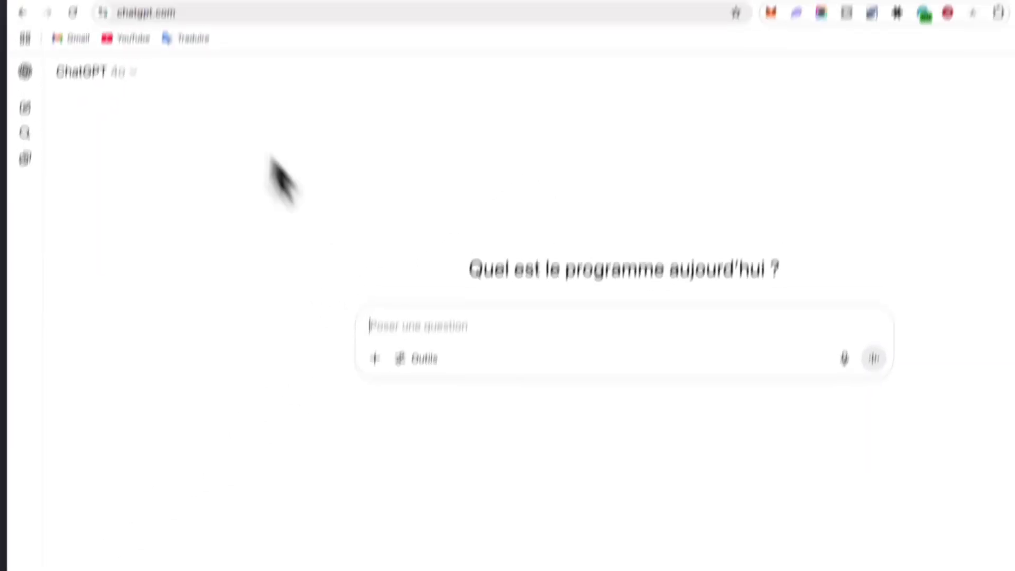
left_click(163, 38)
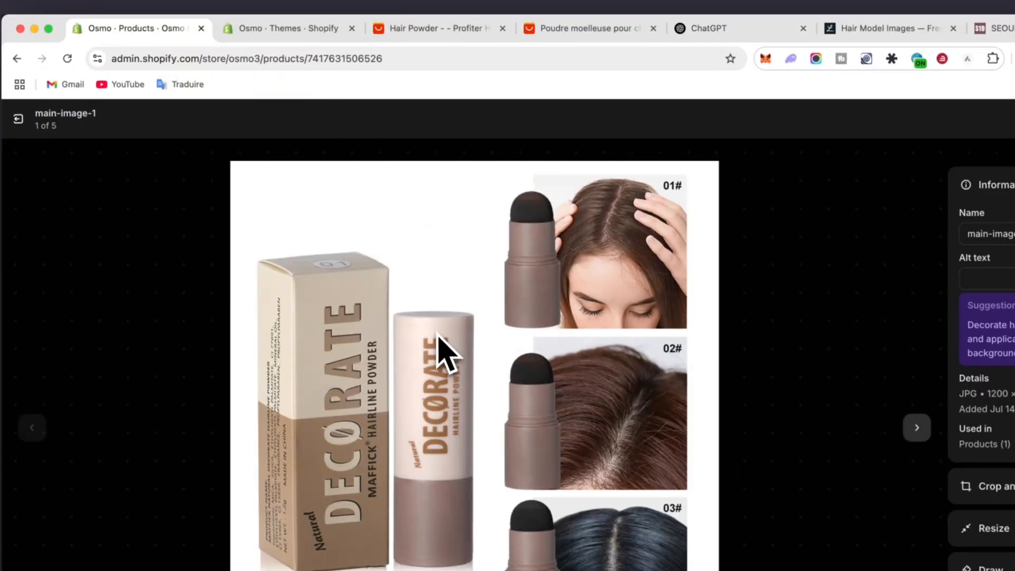
key("shift+super+4")
left_click_drag(242, 223, 432, 485)
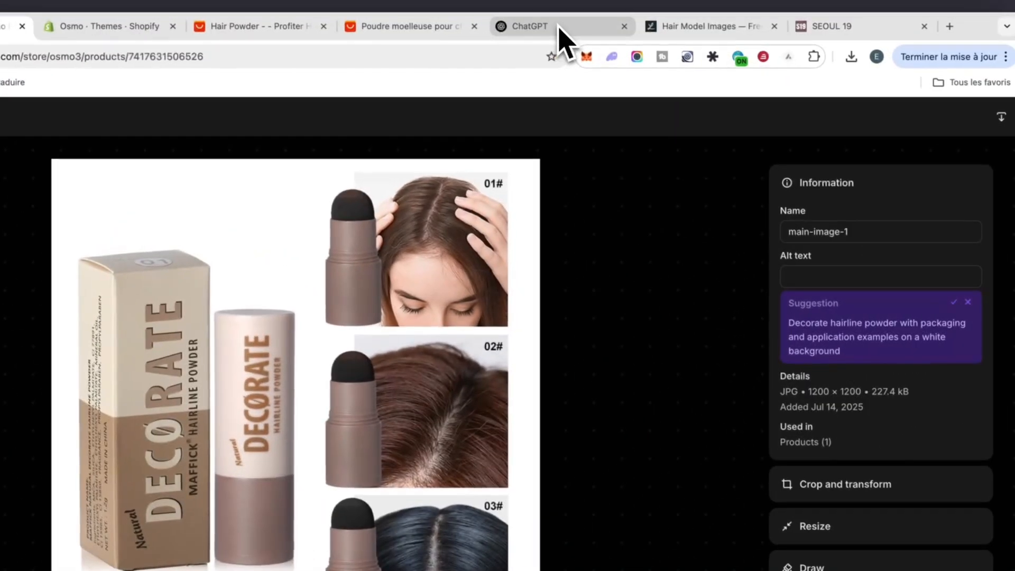
left_click(562, 39)
left_click_drag(966, 537, 196, 203)
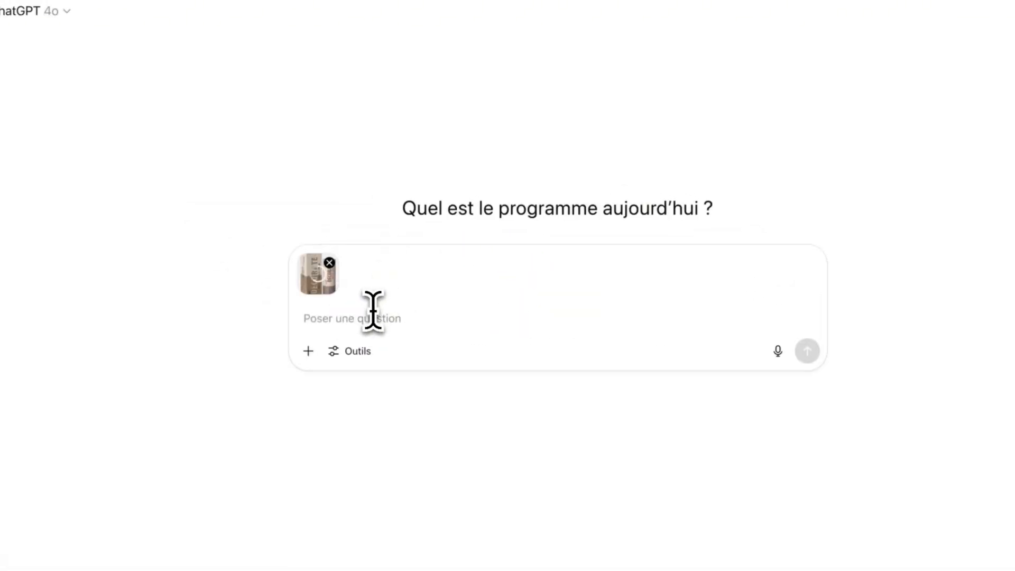
- Submit the prompt "Create a professionnal photoshoot of this product, light grey background and isometric next to a wall. Don't put any text"
type("Cr")
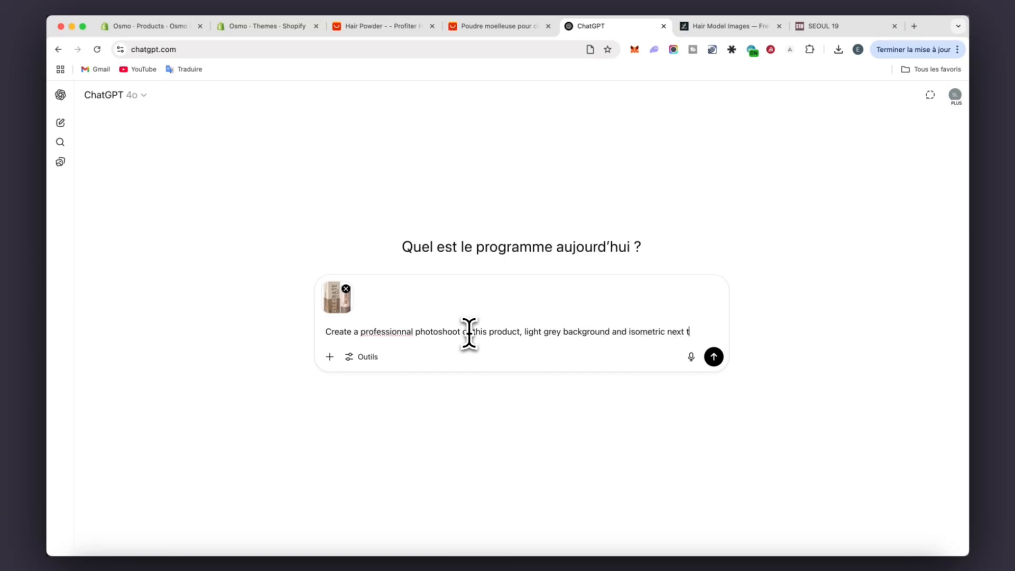
type(". Don't put any text")
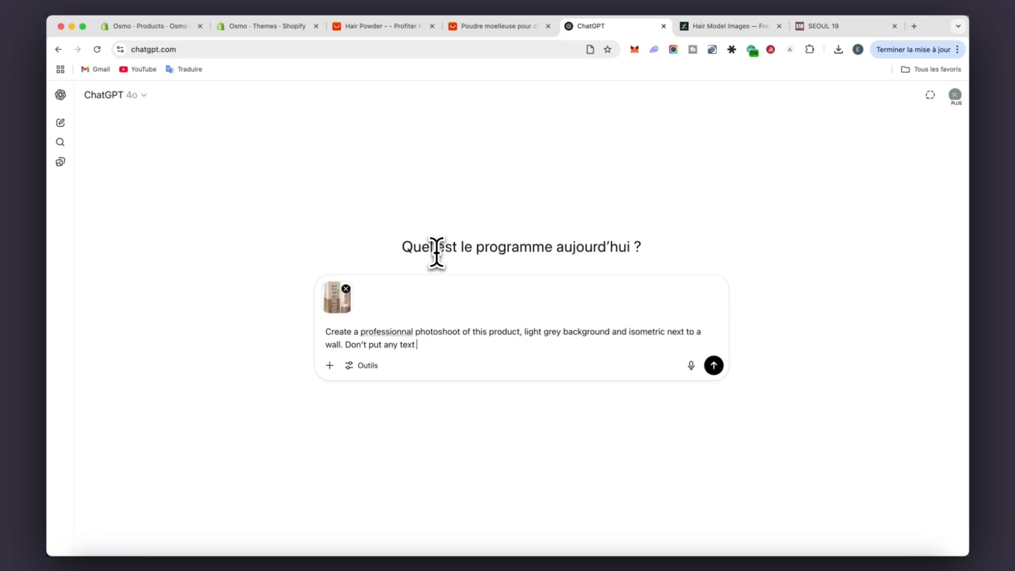
left_click(714, 365)
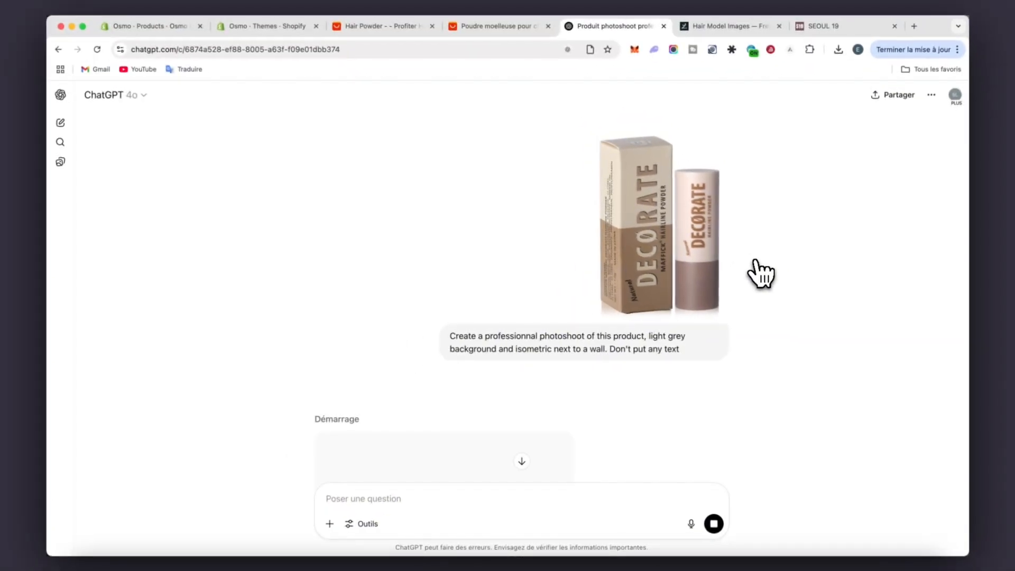
scroll(489, 272, "down", 5)
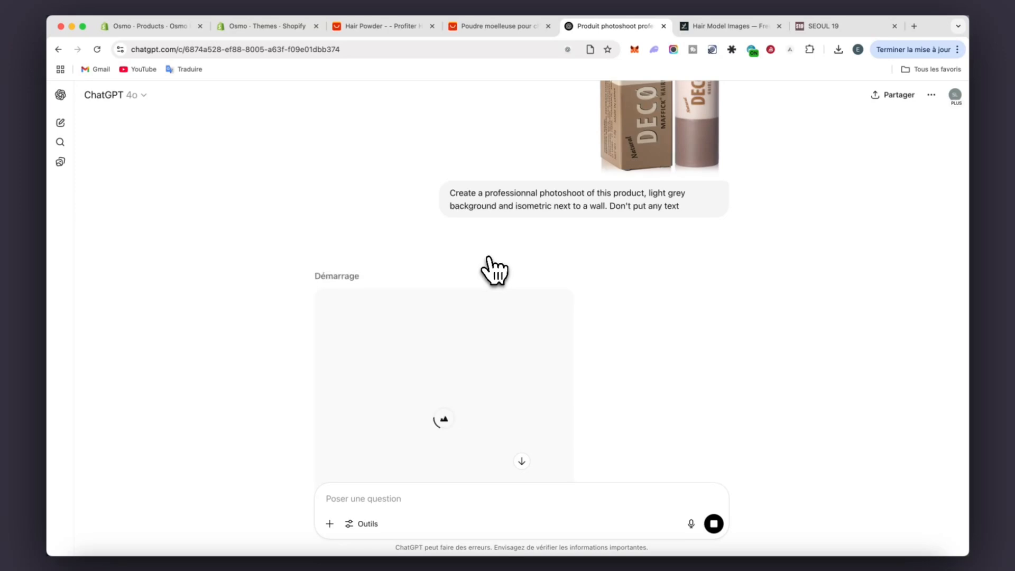
- Open the Pexels website in a new browser tab and go to its photo search
left_click(714, 26)
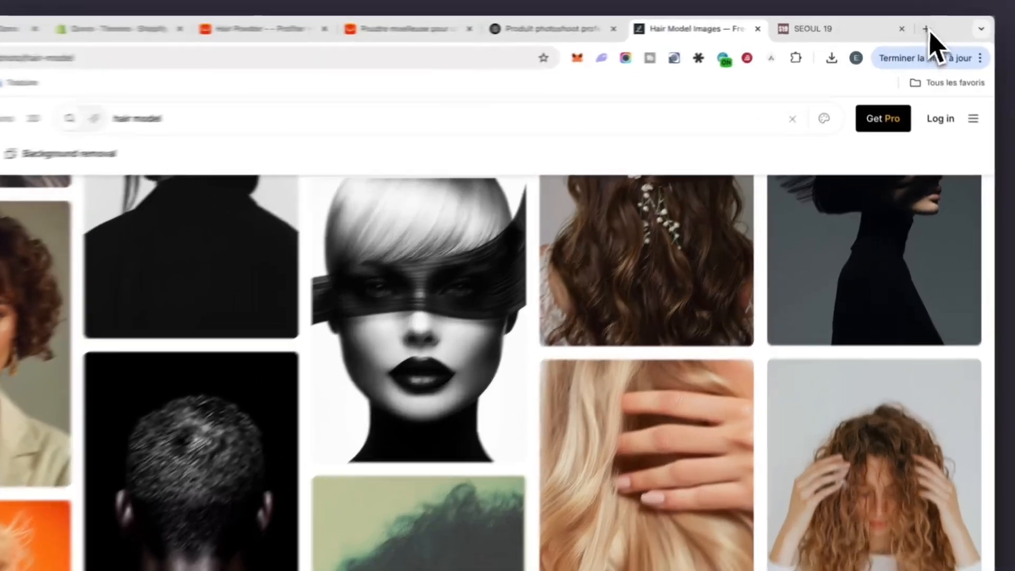
left_click(925, 29)
type("pexels")
key("Return")
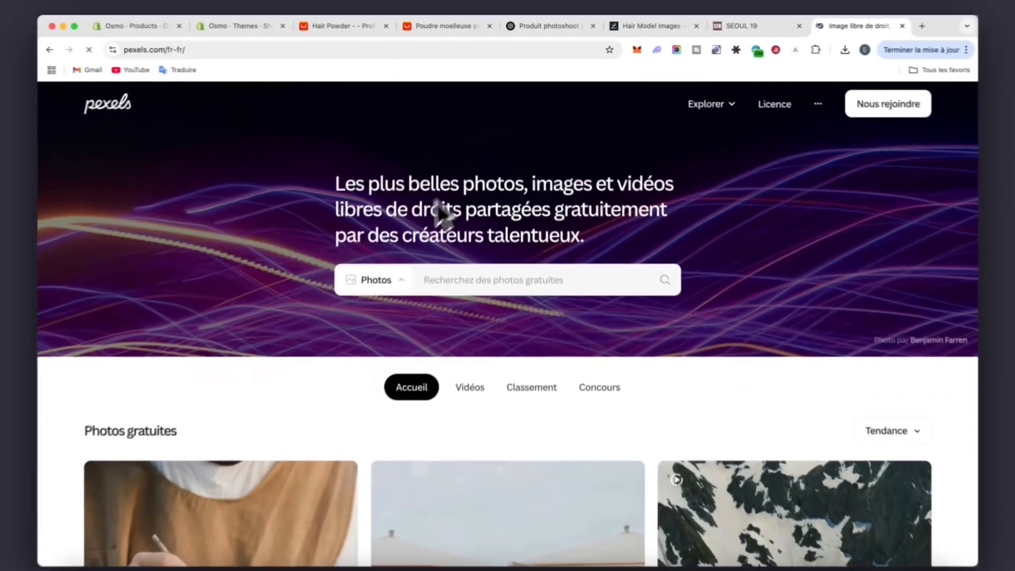
scroll(150, 479, "down", 5)
scroll(150, 479, "up", 2)
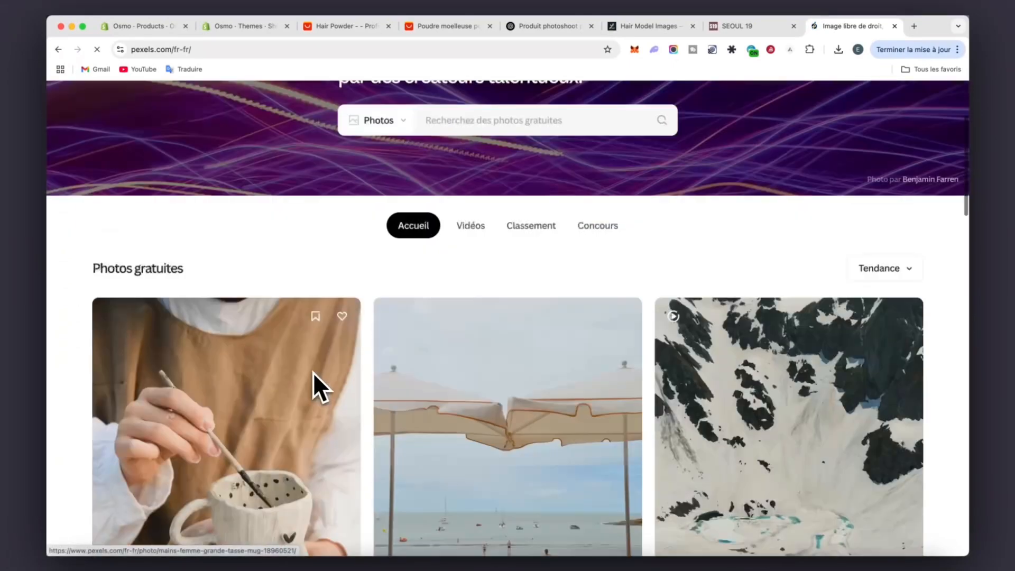
scroll(313, 372, "up", 1)
left_click(457, 125)
type("mode")
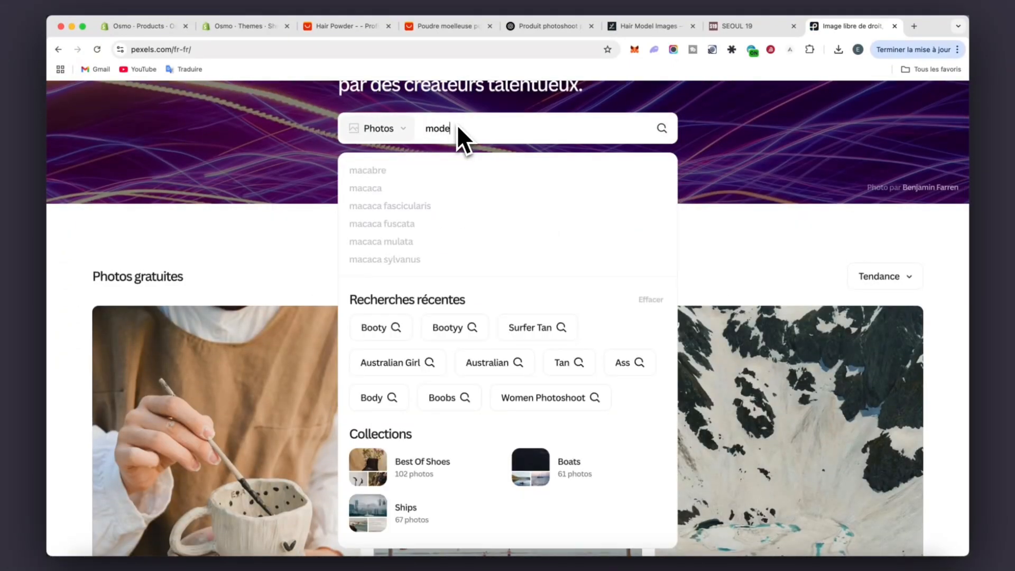
key("BackSpace")
key("BackSpace")
key("BackSpace")
key("BackSpace")
- Search Pexels for "hair" photos and browse the results
type("hair")
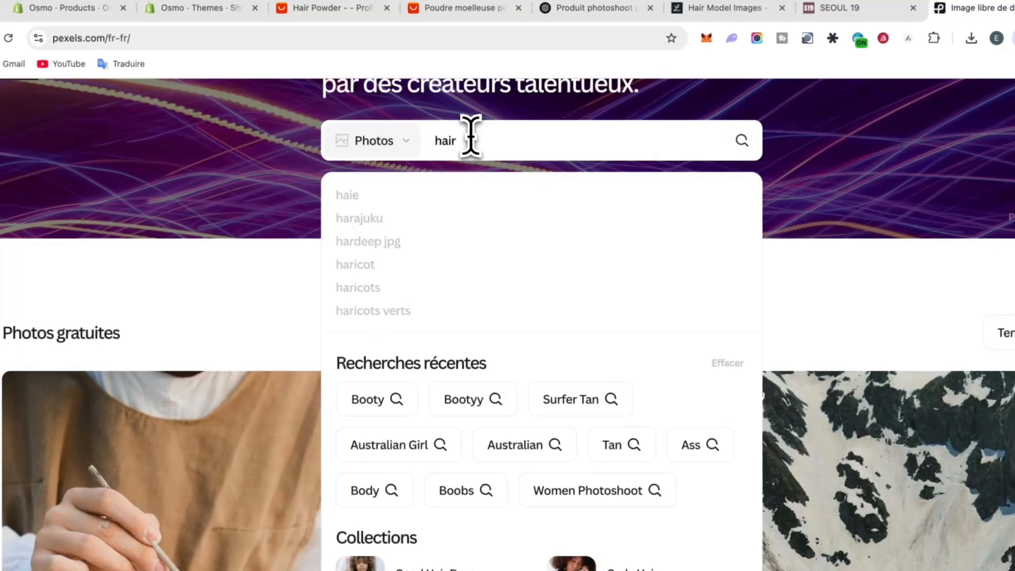
key("Return")
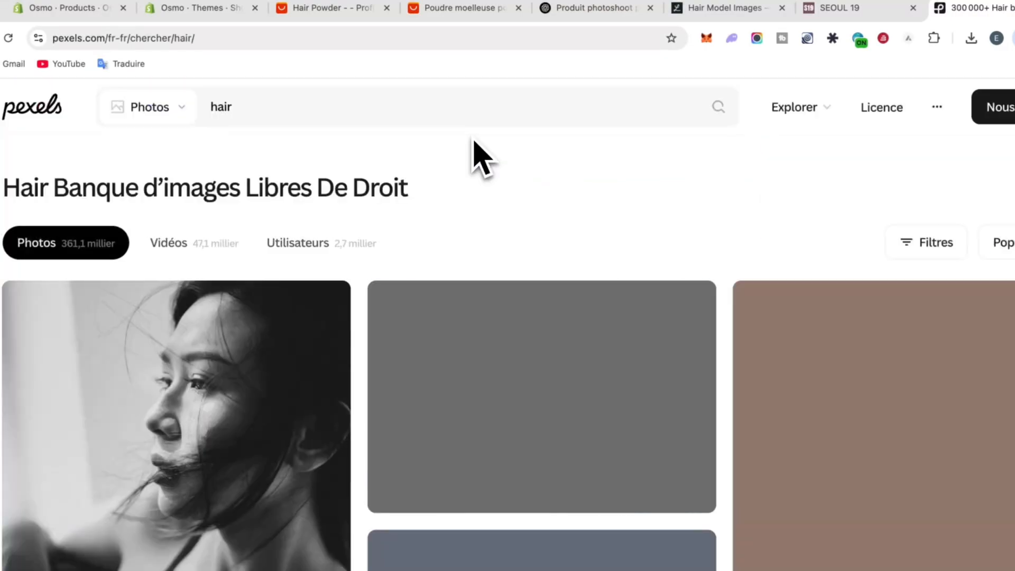
scroll(402, 301, "down", 10)
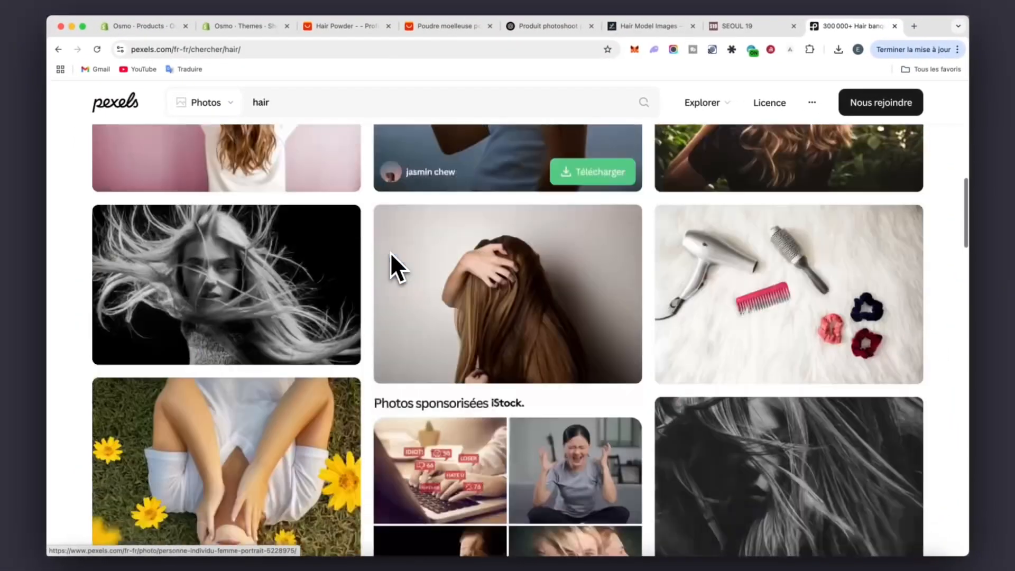
scroll(390, 252, "down", 10)
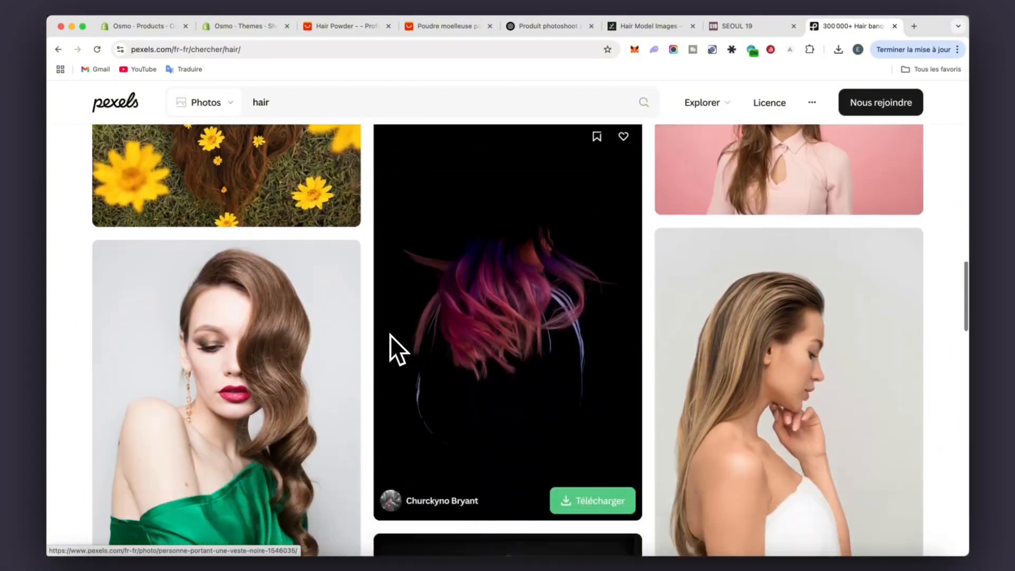
scroll(390, 335, "down", 8)
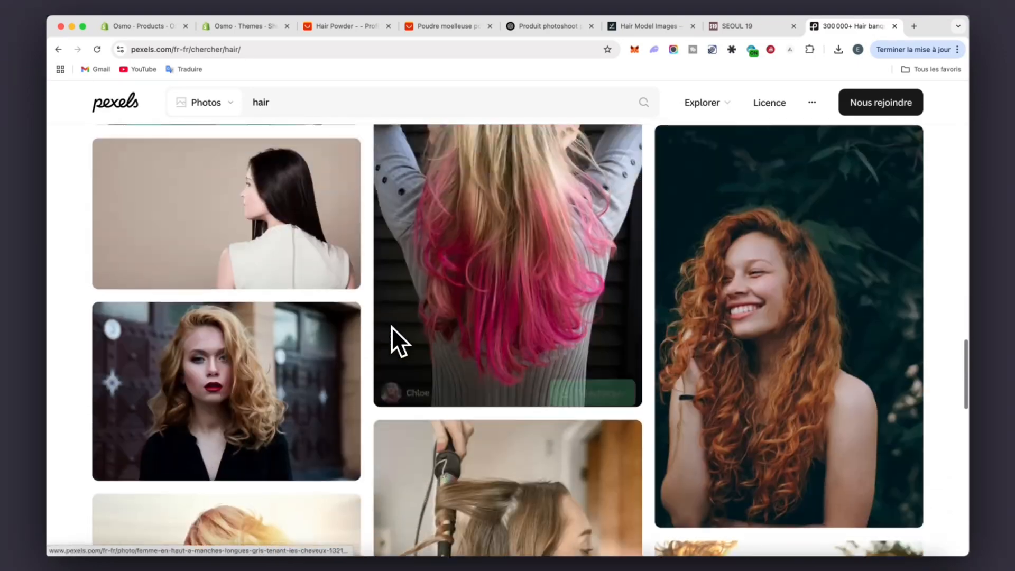
- Return to the ChatGPT photoshoot chat and compare the image being generated with the original product screenshot and prompt
left_click(523, 26)
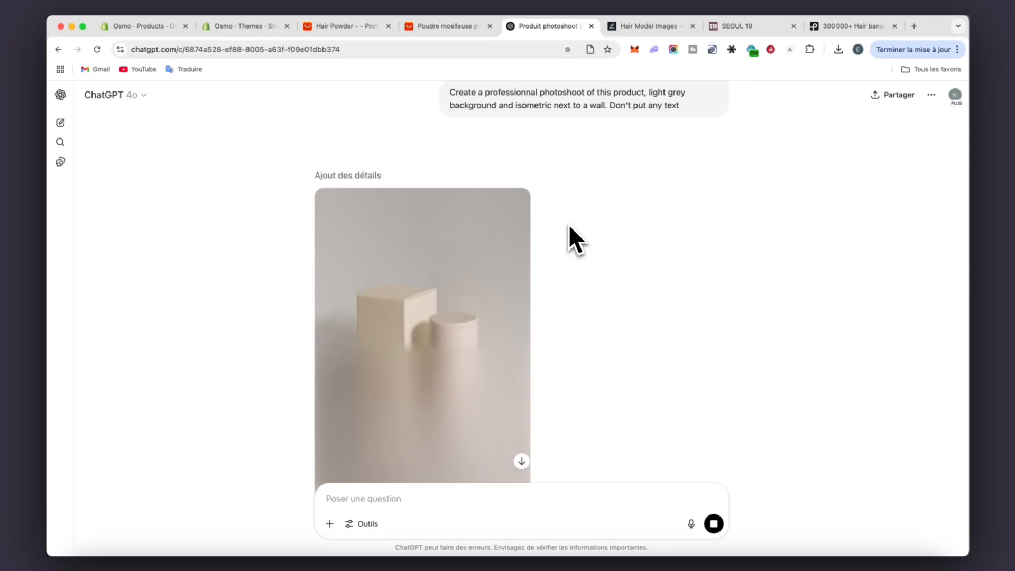
scroll(449, 266, "down", 3)
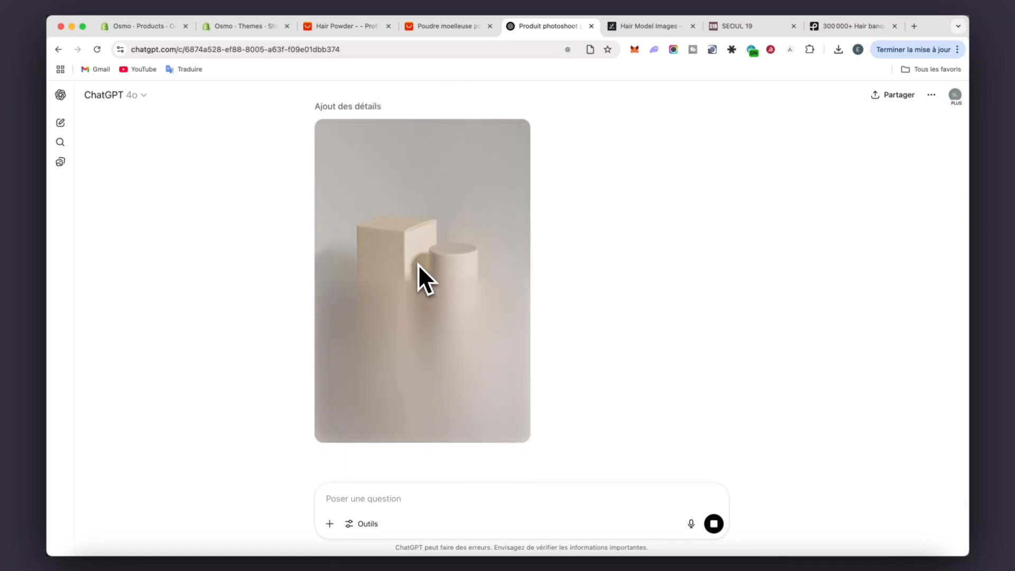
scroll(374, 211, "up", 4)
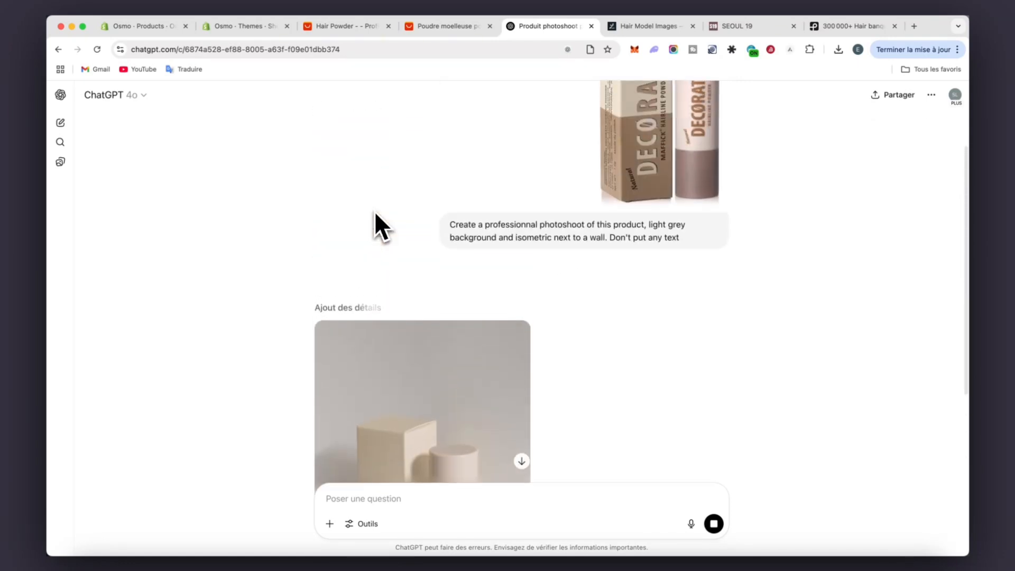
scroll(374, 211, "down", 4)
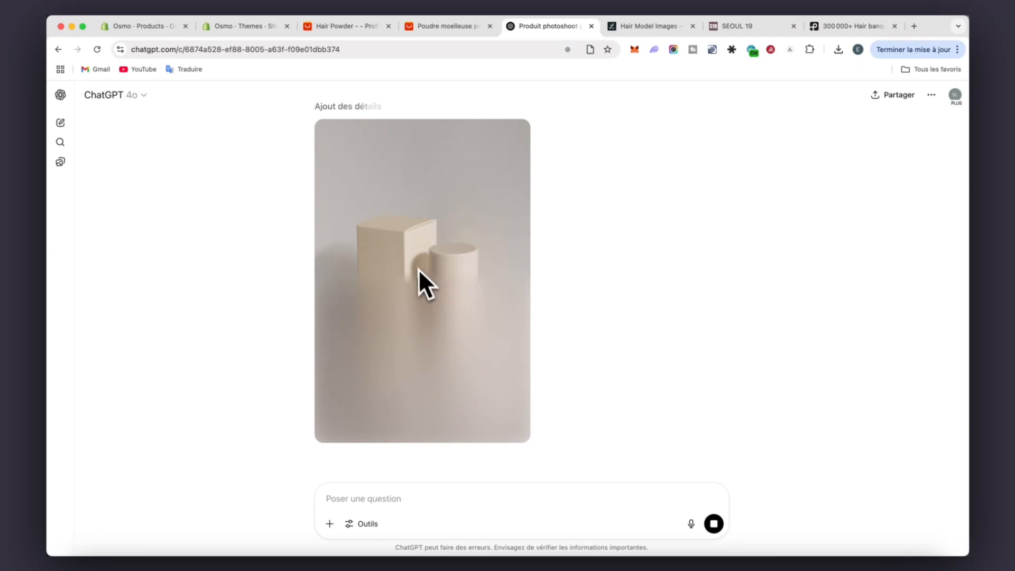
scroll(421, 259, "up", 3)
scroll(424, 249, "down", 1)
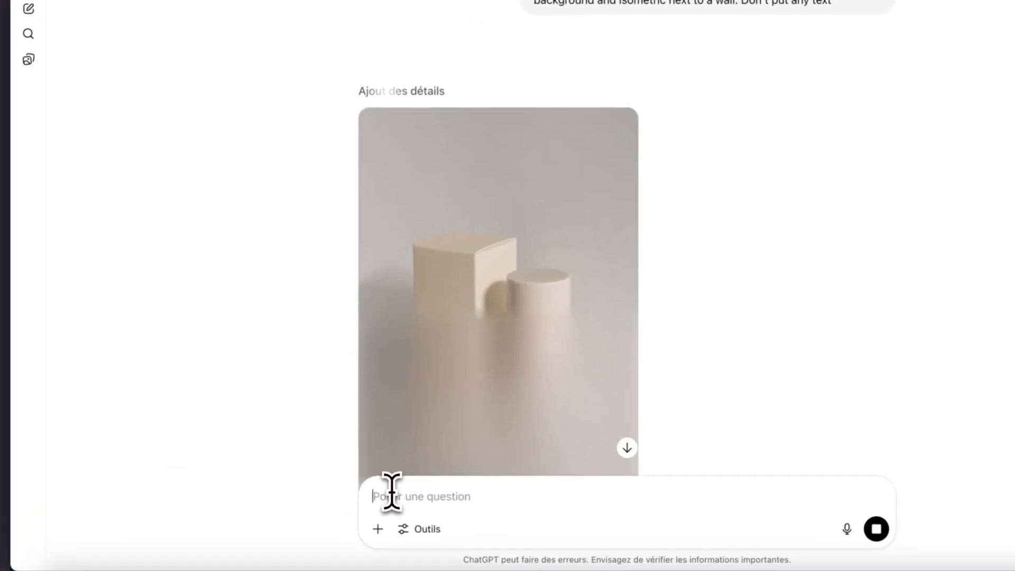
left_click(340, 494)
type("1")
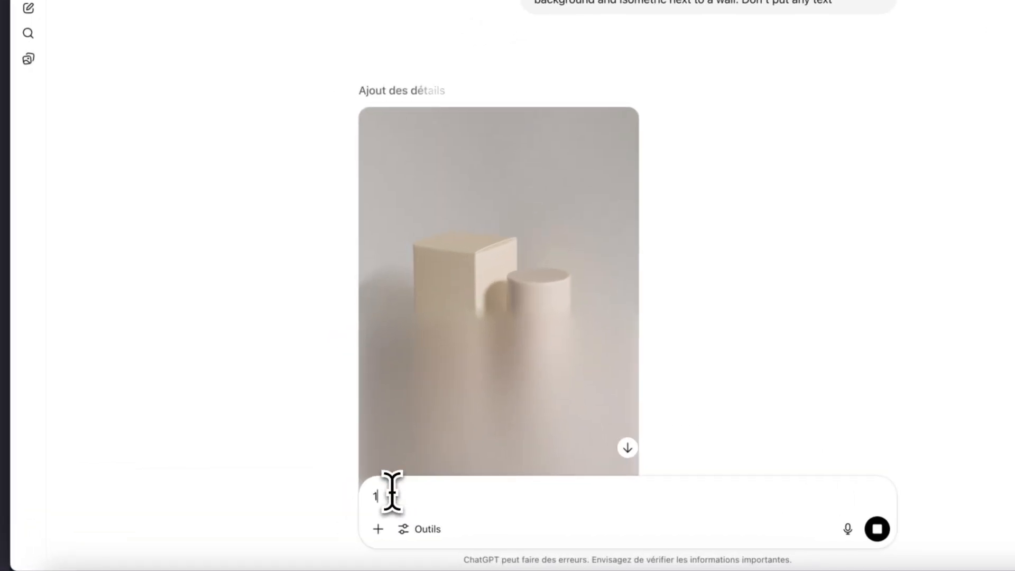
type("x1")
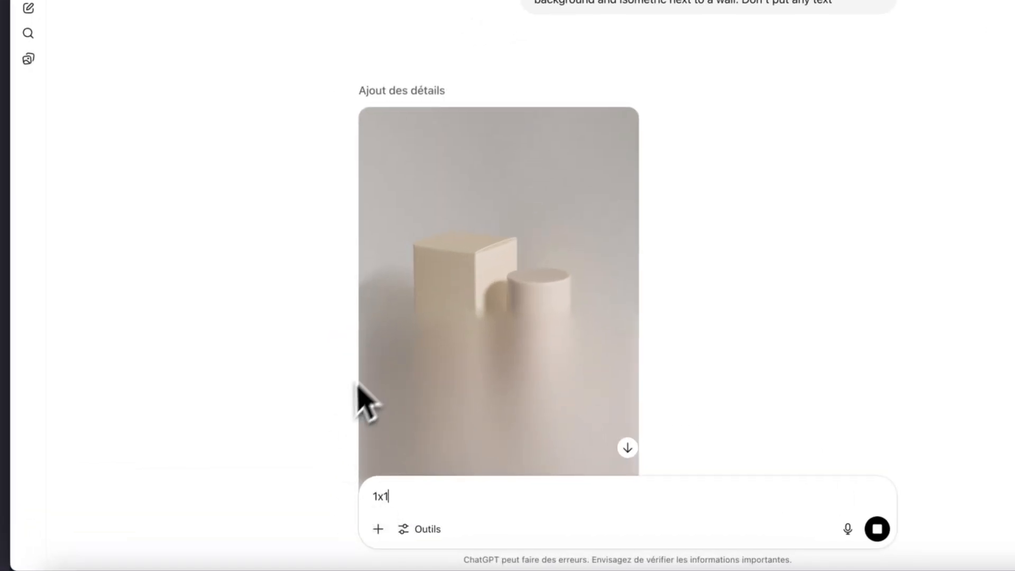
scroll(408, 295, "down", 3)
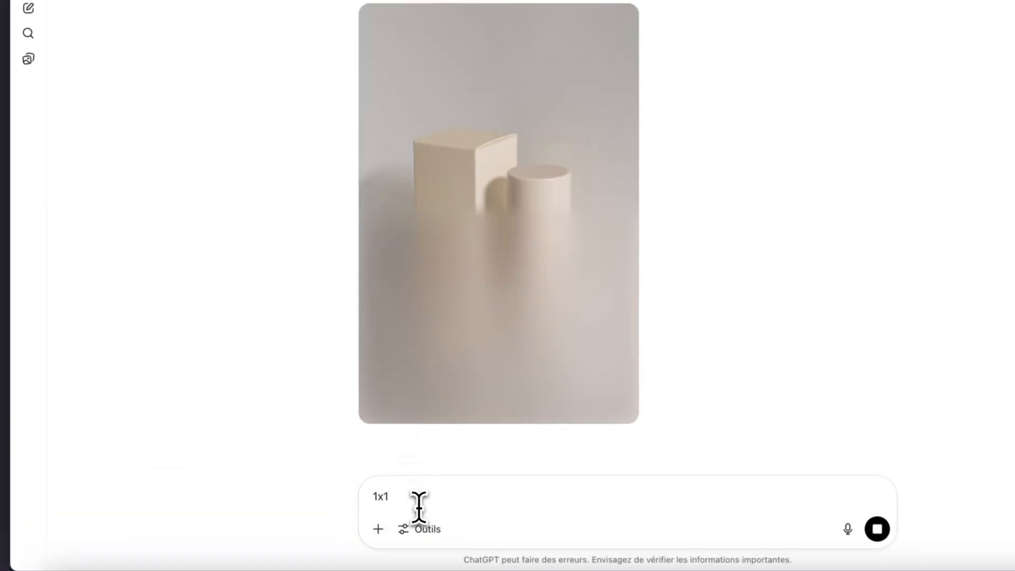
left_click_drag(408, 495, 324, 502)
key("BackSpace")
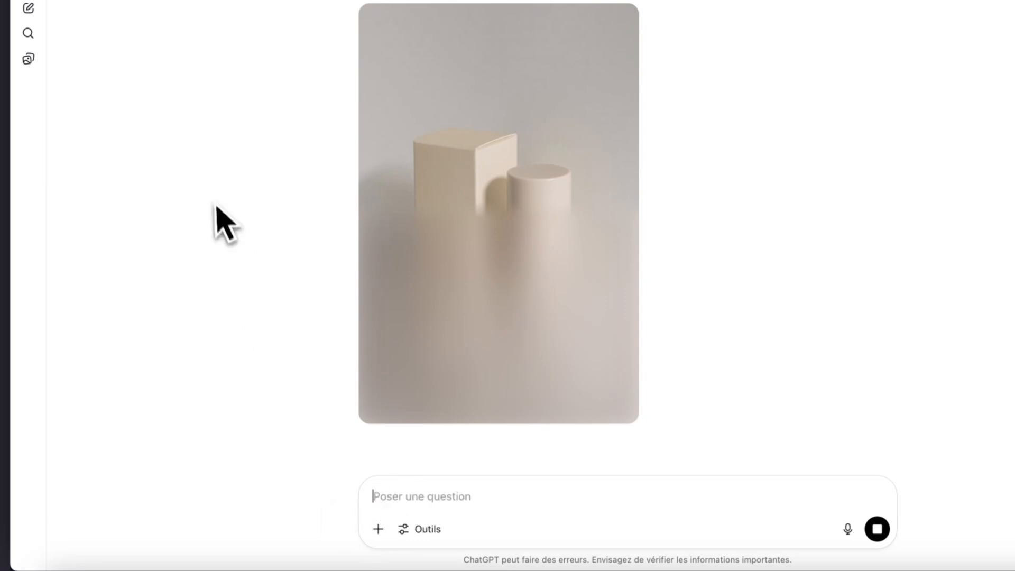
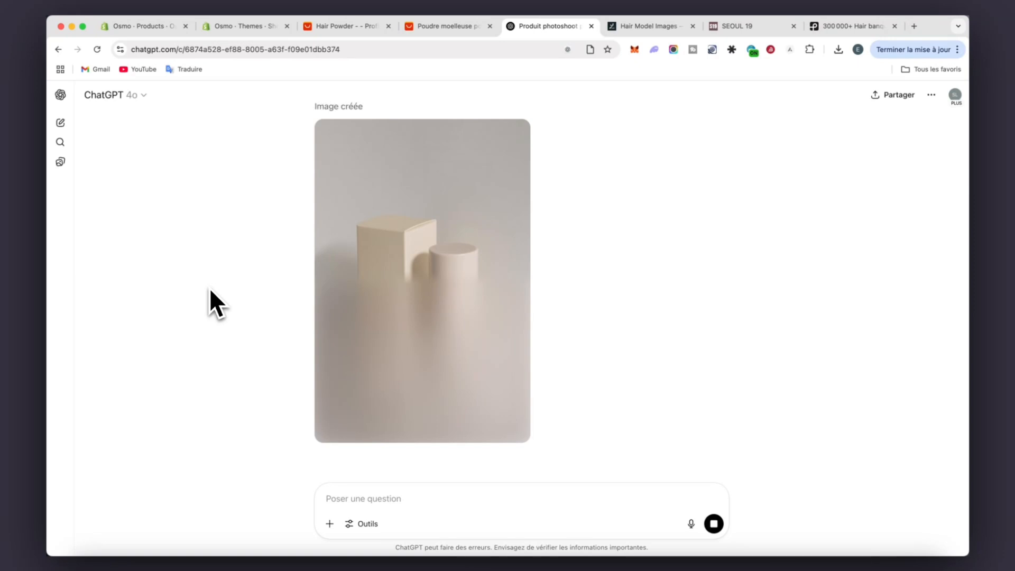
- Review the generated box-and-stick photo and submit the follow-up prompt "Keep the same result but in 1x1 format"
scroll(280, 242, "up", 6)
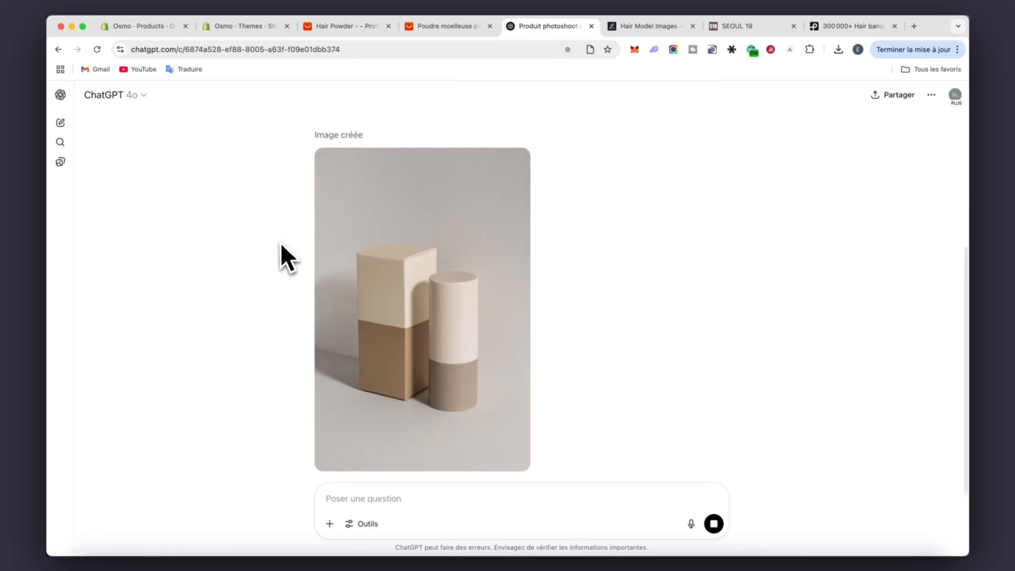
scroll(280, 243, "down", 7)
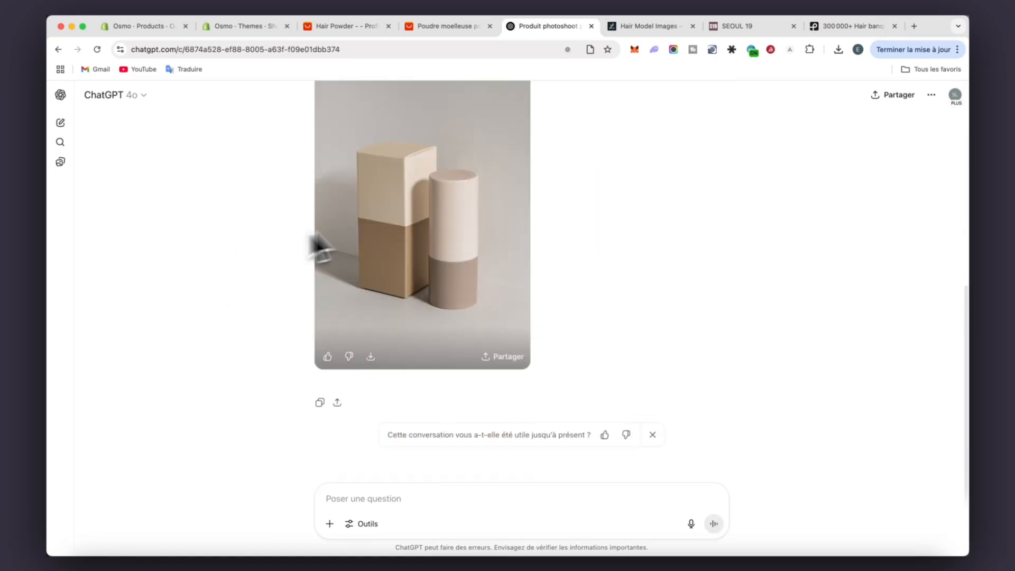
scroll(405, 221, "up", 2)
scroll(405, 220, "up", 4)
scroll(405, 220, "down", 5)
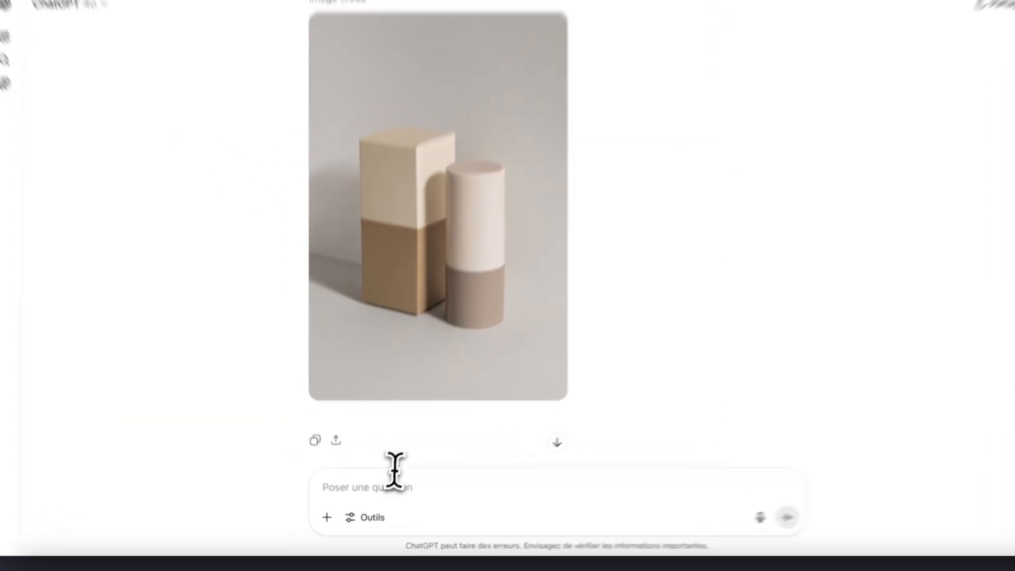
left_click(387, 472)
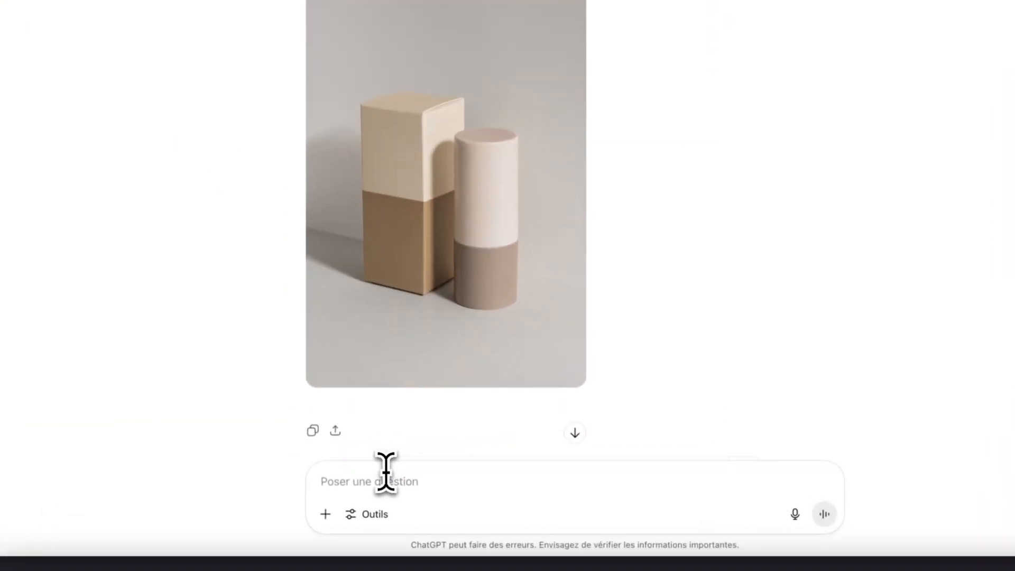
type("K")
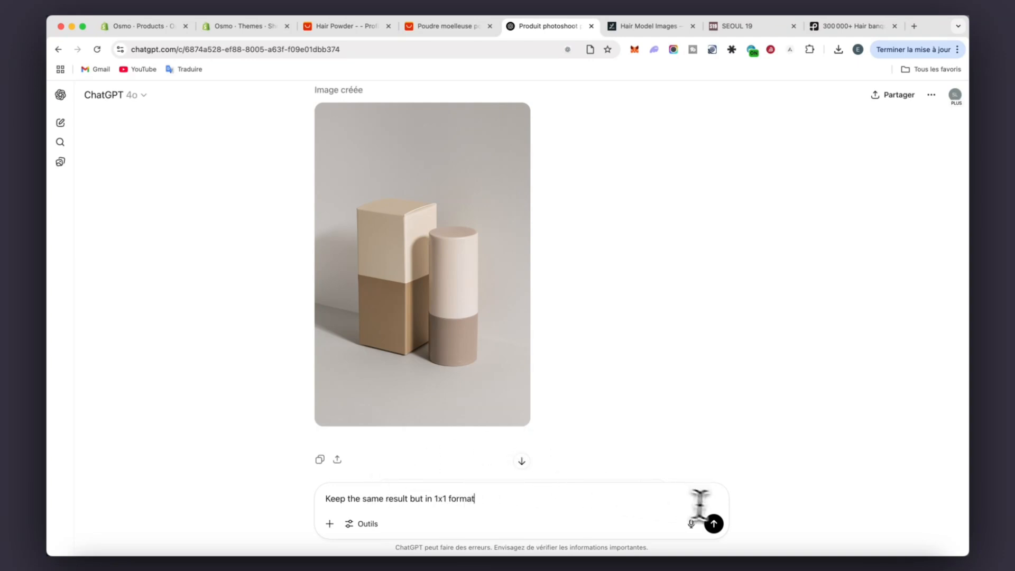
left_click(714, 523)
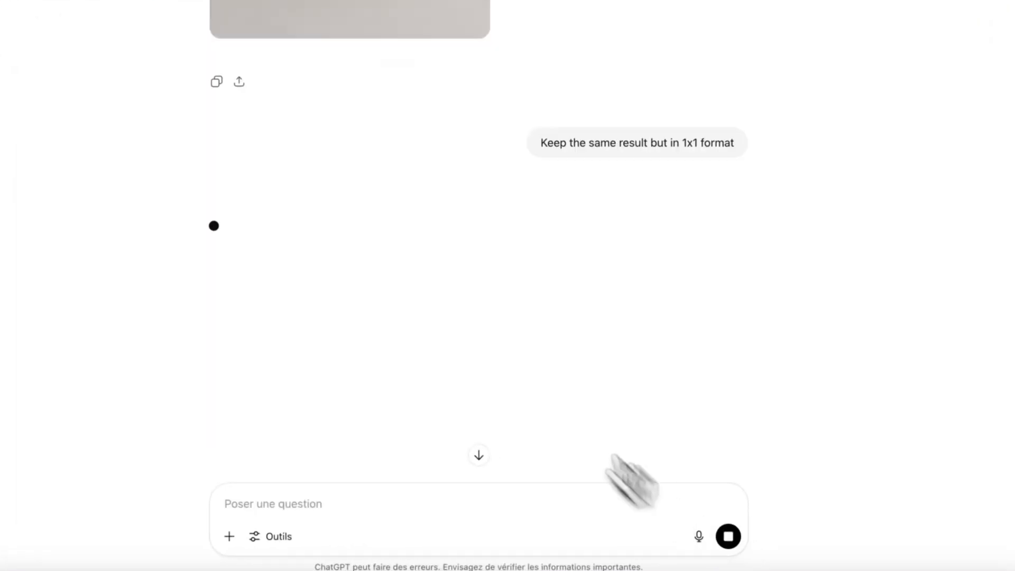
- Compare the portrait version with the new 1x1 product image and download the 1x1 version
scroll(513, 189, "up", 5)
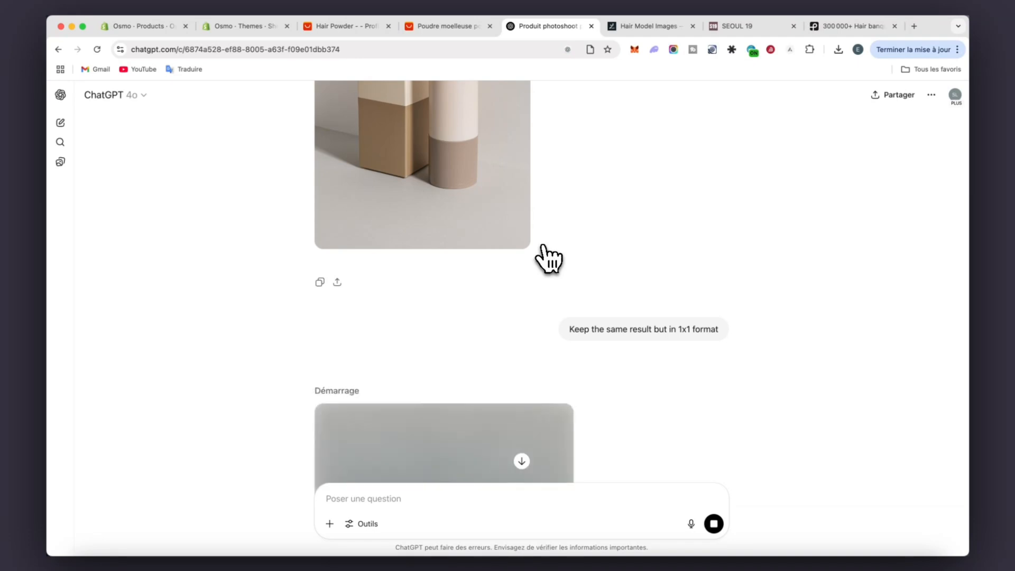
scroll(549, 259, "up", 3)
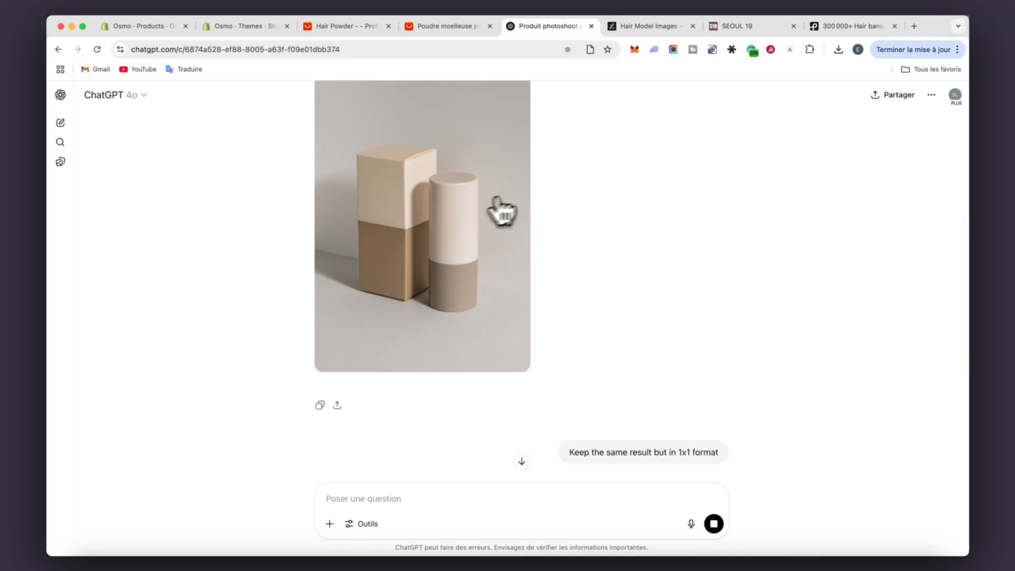
mouse_move(503, 231)
scroll(608, 227, "up", 1)
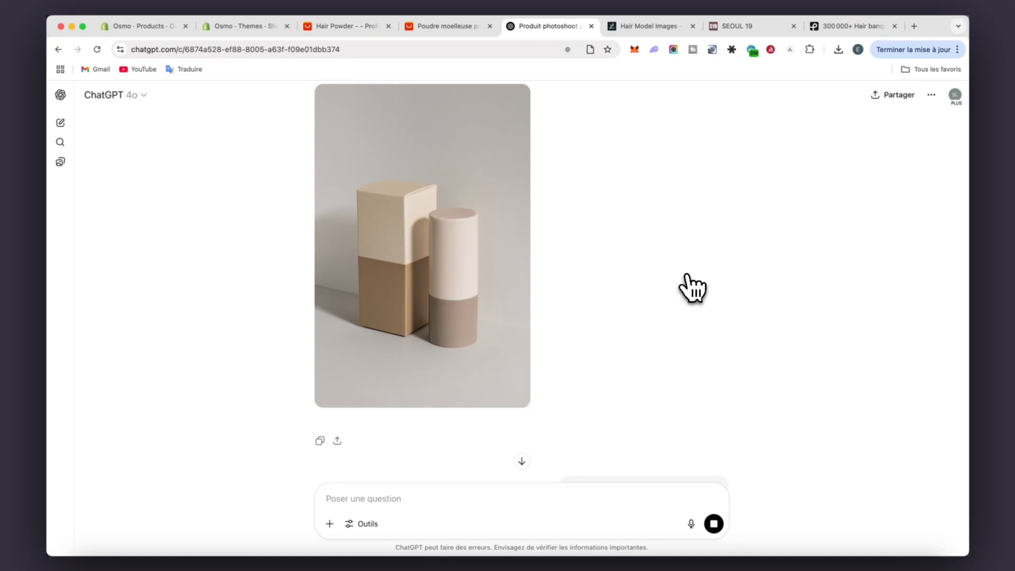
scroll(691, 287, "up", 7)
scroll(680, 238, "down", 6)
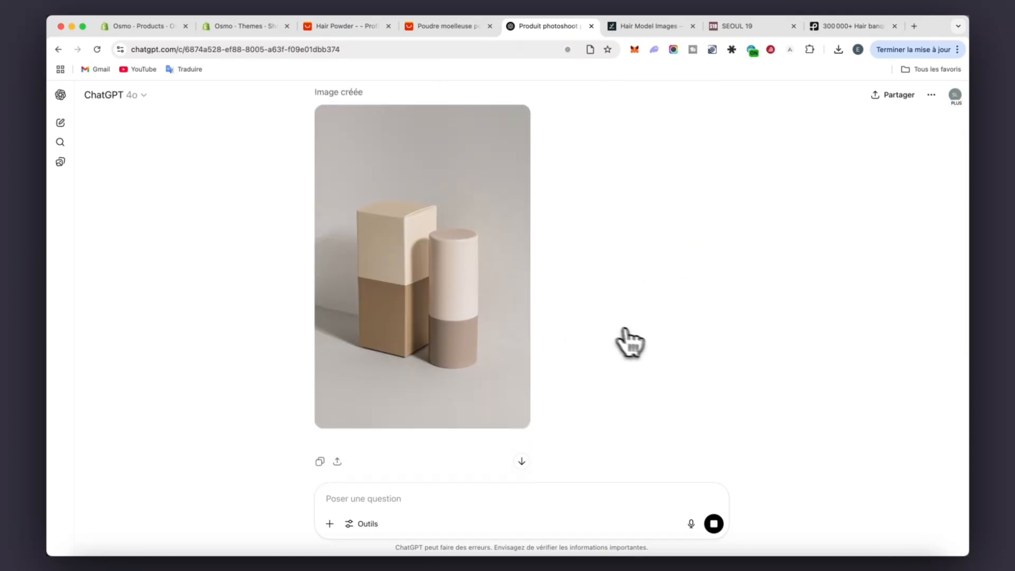
scroll(634, 344, "down", 8)
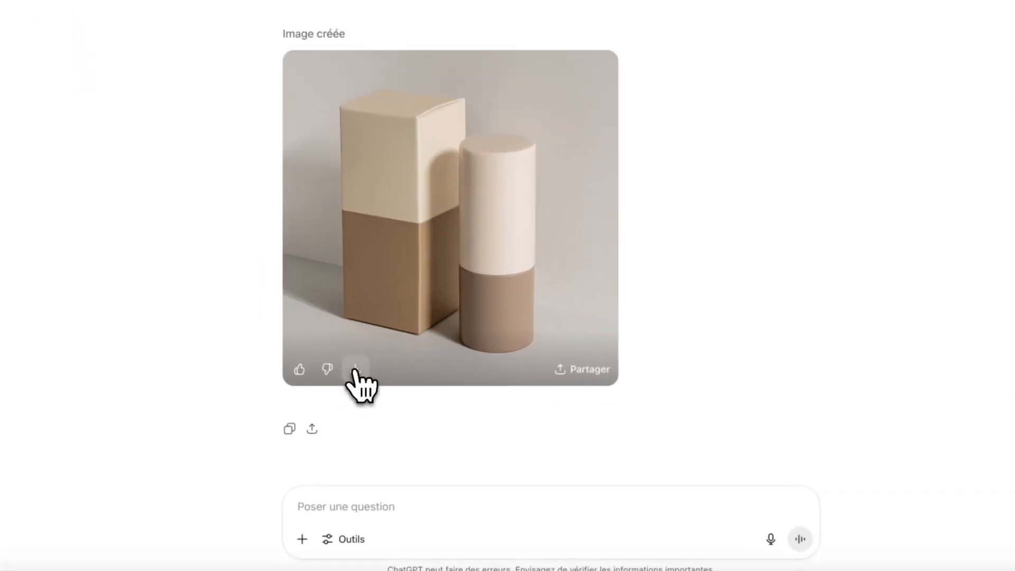
left_click(370, 394)
left_click(376, 493)
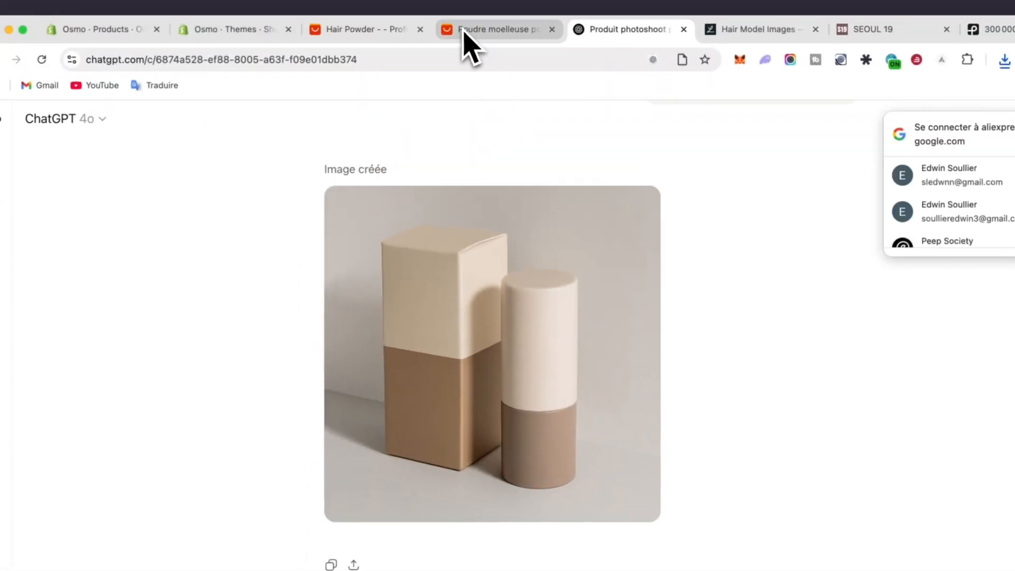
- Capture a screenshot of the closed and opened sticks on the AliExpress product page and attach it to the ChatGPT chat
left_click(465, 39)
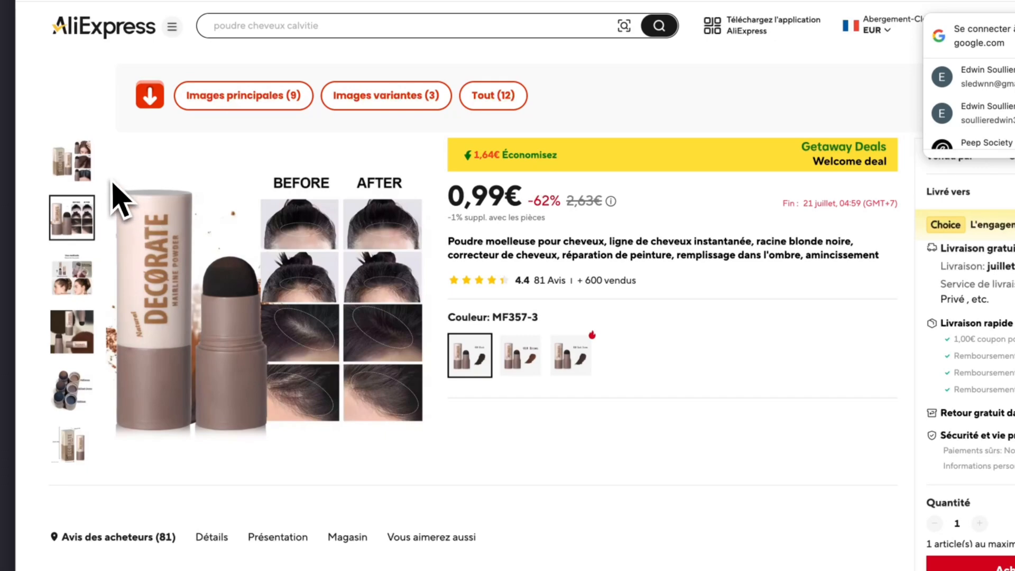
key("super+shift+4")
left_click_drag(109, 177, 275, 436)
left_click(525, 45)
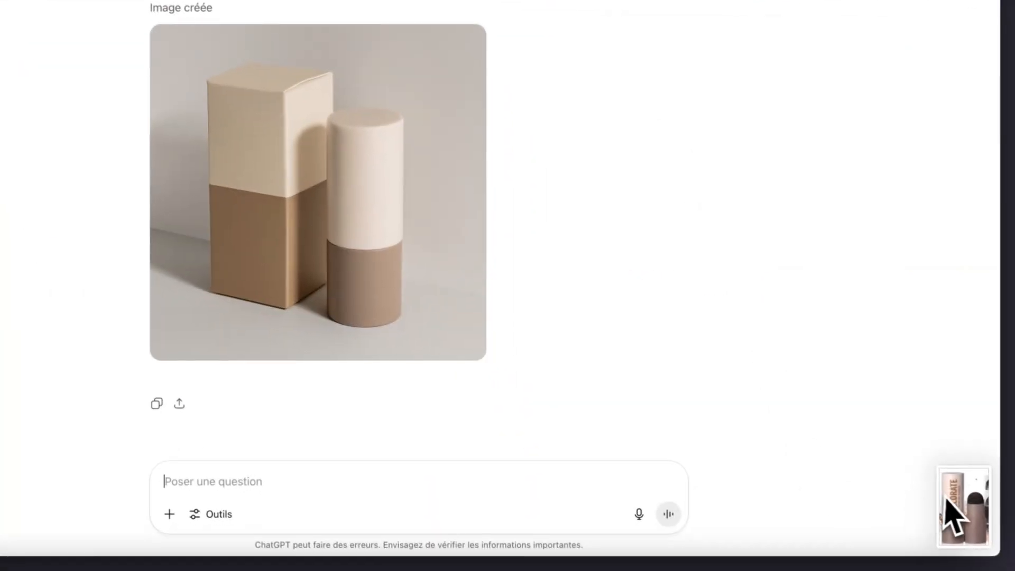
left_click_drag(946, 502, 224, 476)
- Submit the prompt "Ok perfect, now do same from the face but remove the packaging and show the product opened like the image i sent"
type("o")
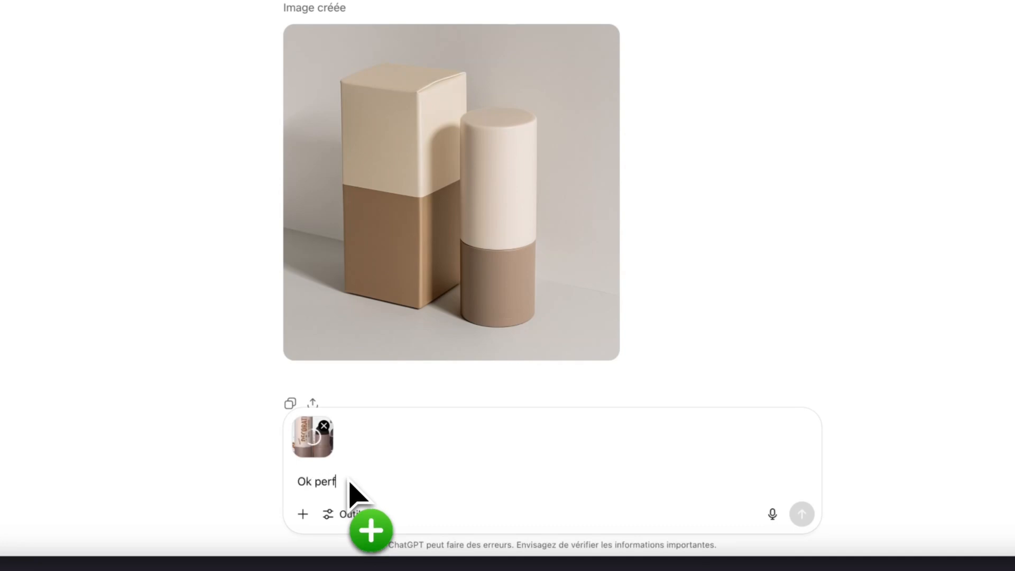
type("k perfect")
type(", do")
key("BackSpace")
key("BackSpace")
type("now ")
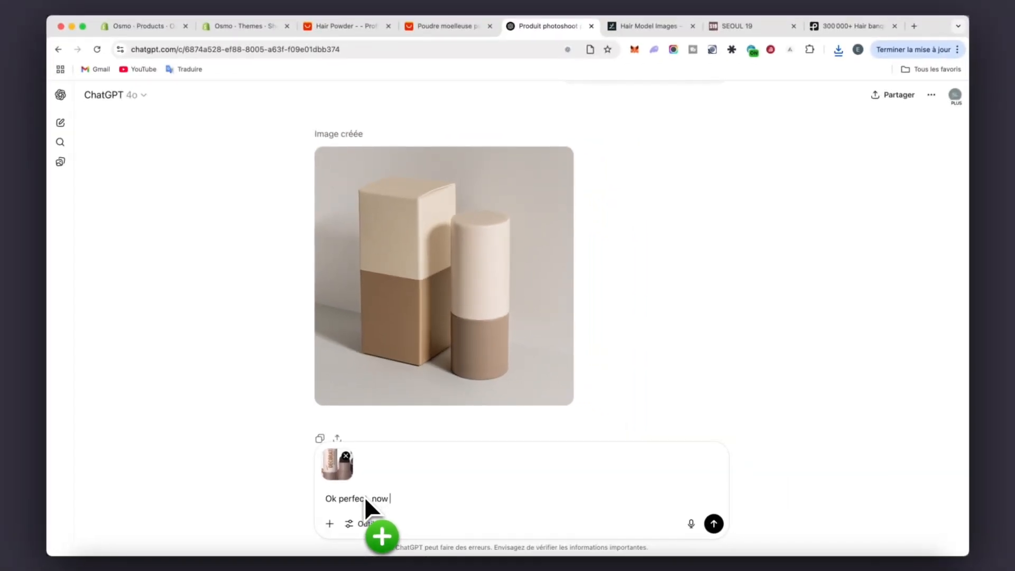
type("do same from the face but remove the packaging and show the product o")
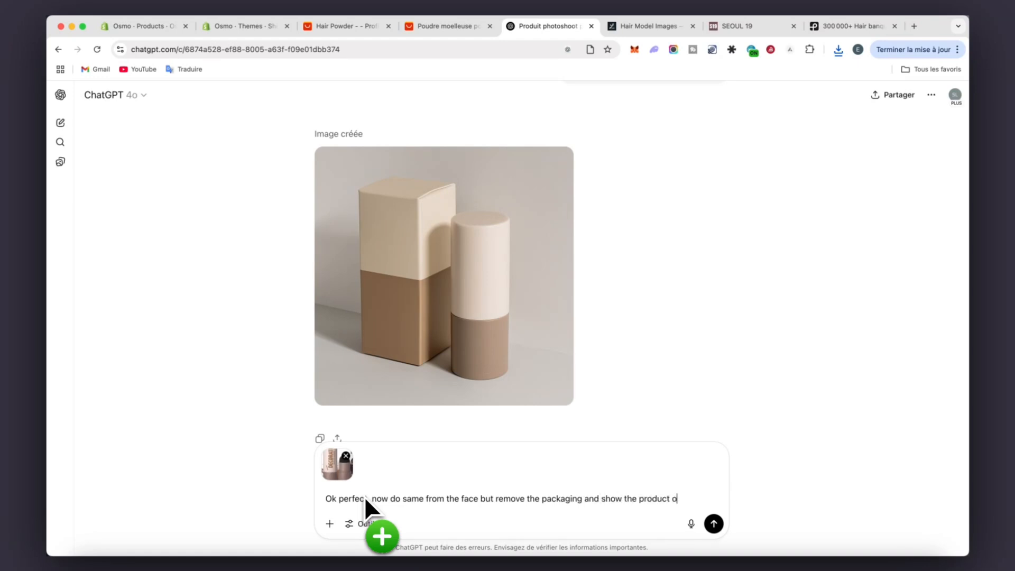
type("pened like the image i sent")
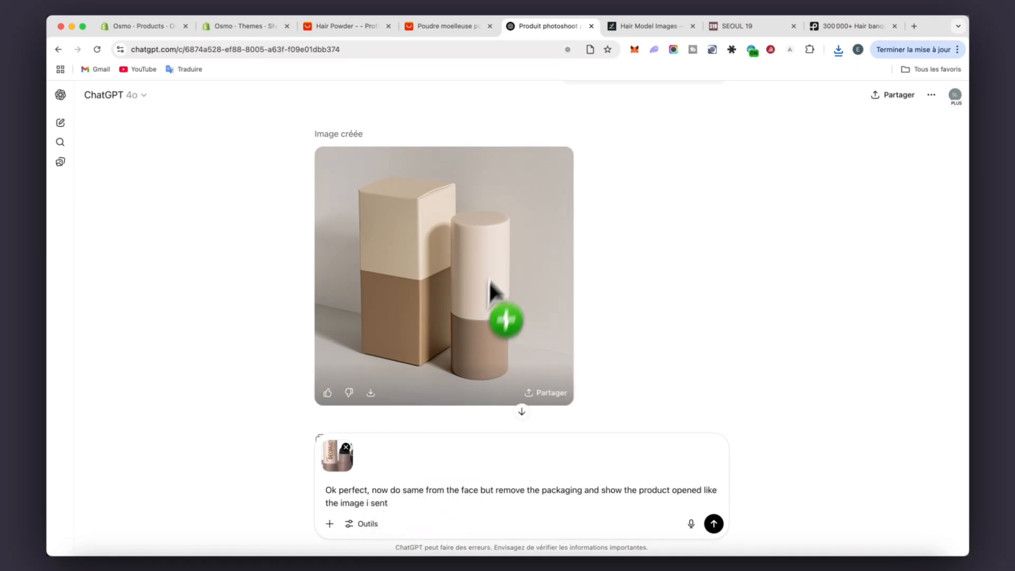
key("Return")
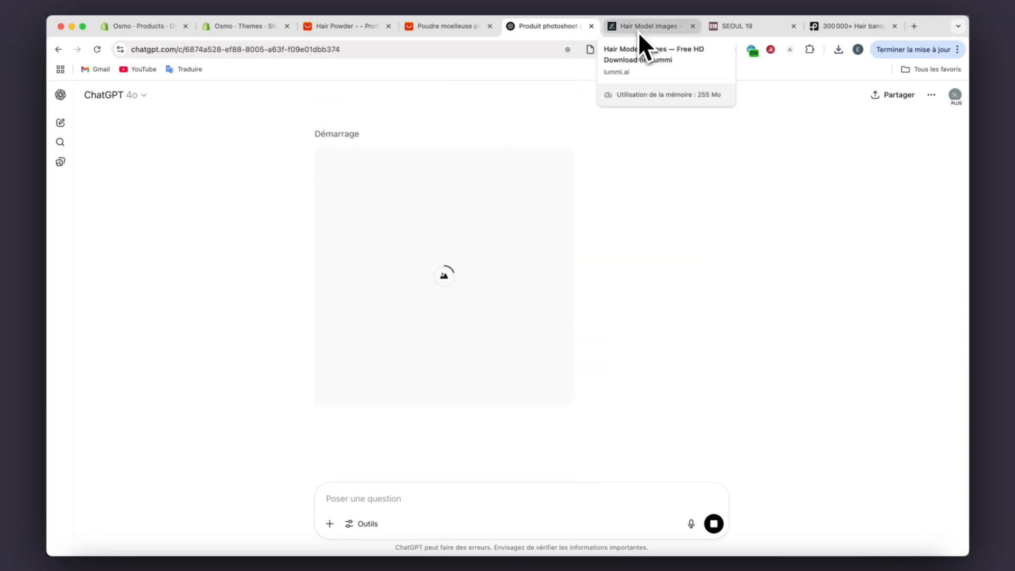
- On Lummi, open the curly-haired woman's portrait and download the dark curly close-up and the gold hoop-earrings portrait from the related photos
left_click(639, 32)
left_click(177, 240)
scroll(423, 339, "down", 10)
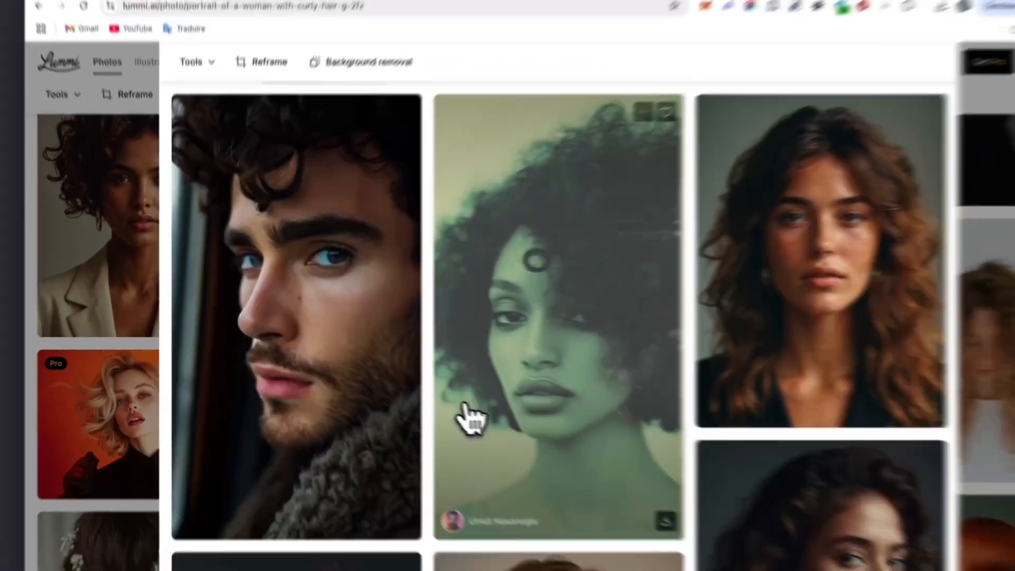
scroll(472, 418, "down", 10)
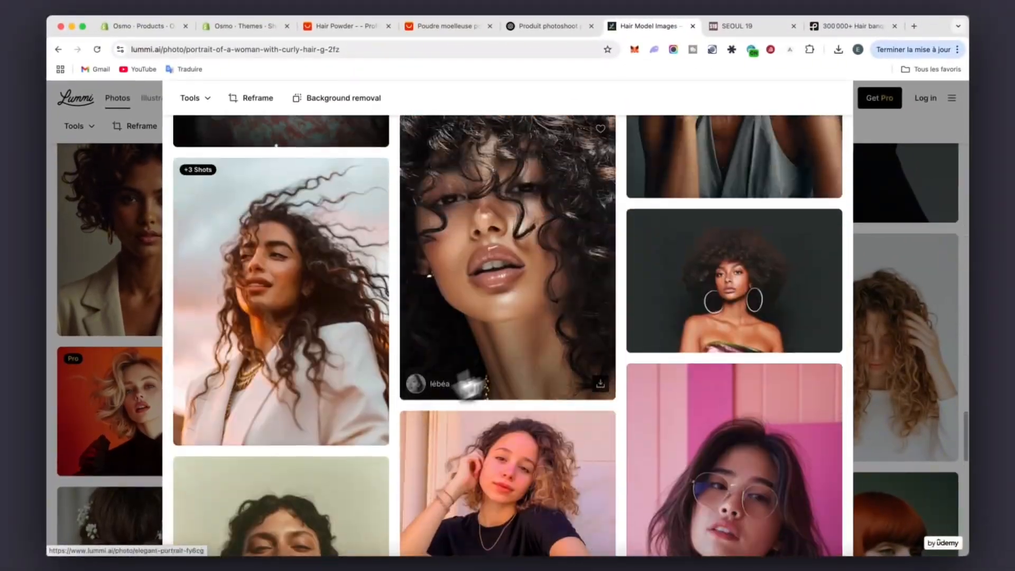
scroll(476, 370, "down", 10)
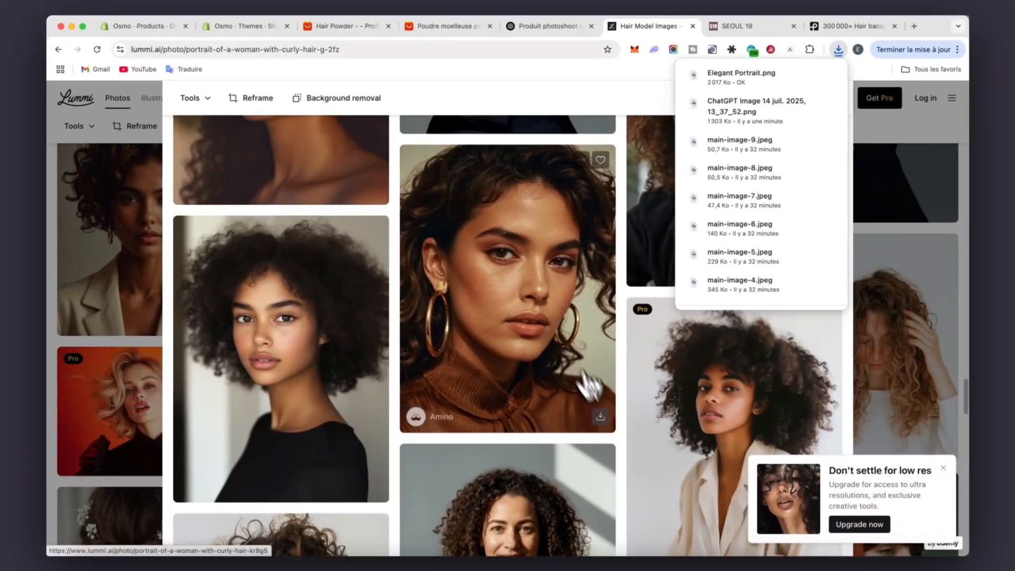
left_click(600, 416)
- Browse further through the related curly-haired portraits on Lummi for more usable hair model photos
scroll(521, 328, "down", 10)
scroll(509, 308, "up", 2)
scroll(507, 307, "down", 10)
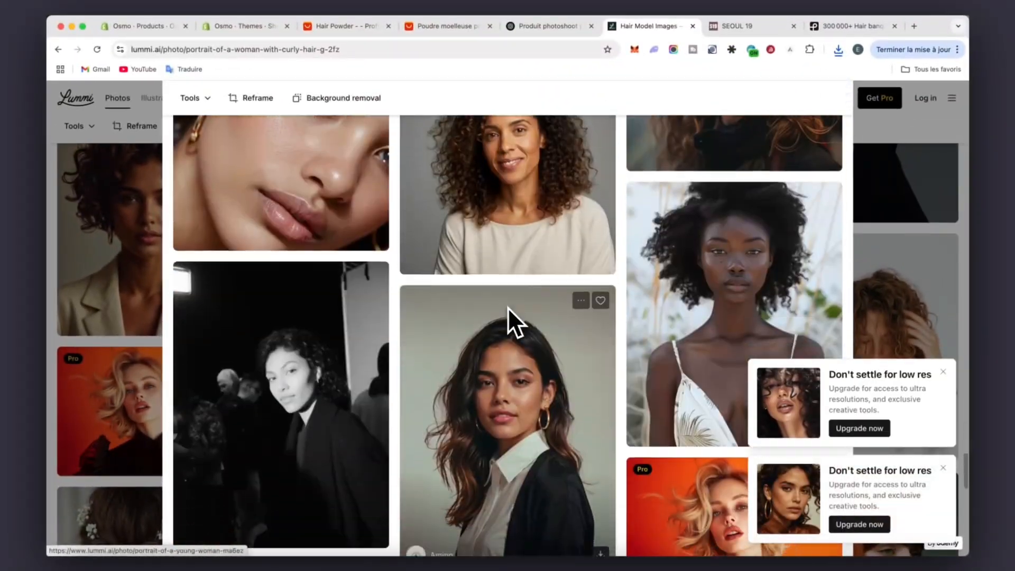
scroll(508, 307, "down", 15)
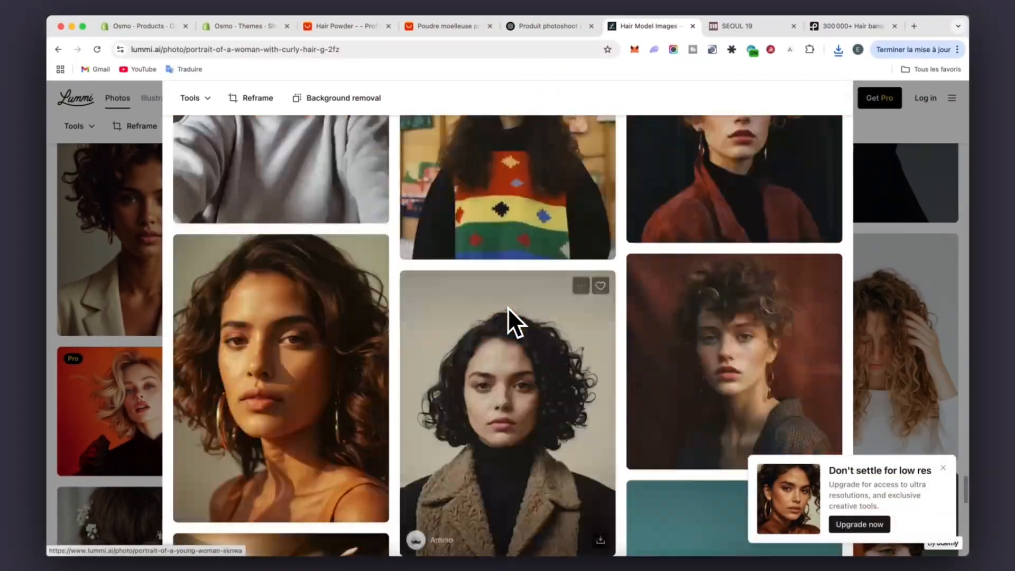
scroll(508, 307, "down", 10)
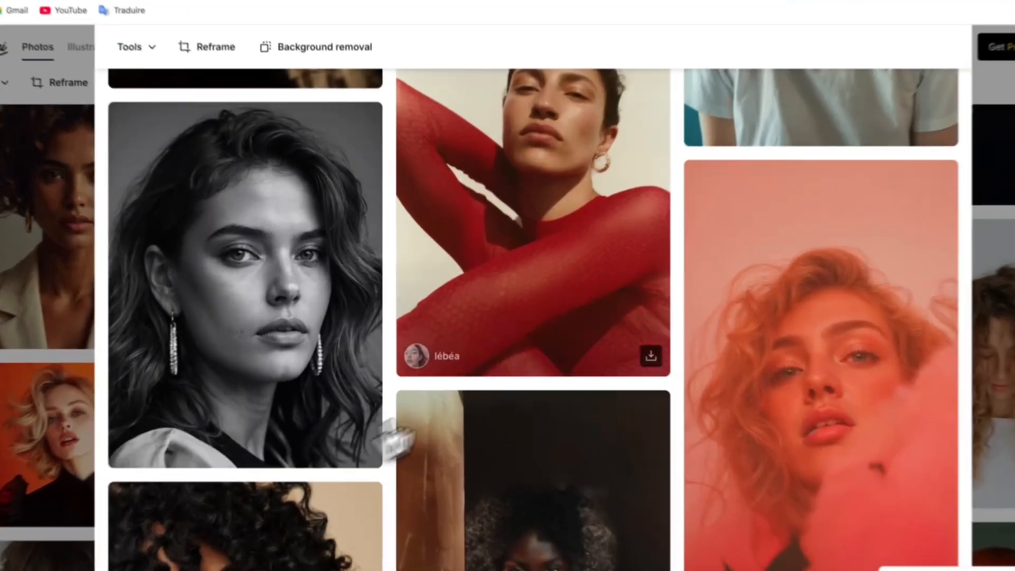
scroll(394, 436, "down", 5)
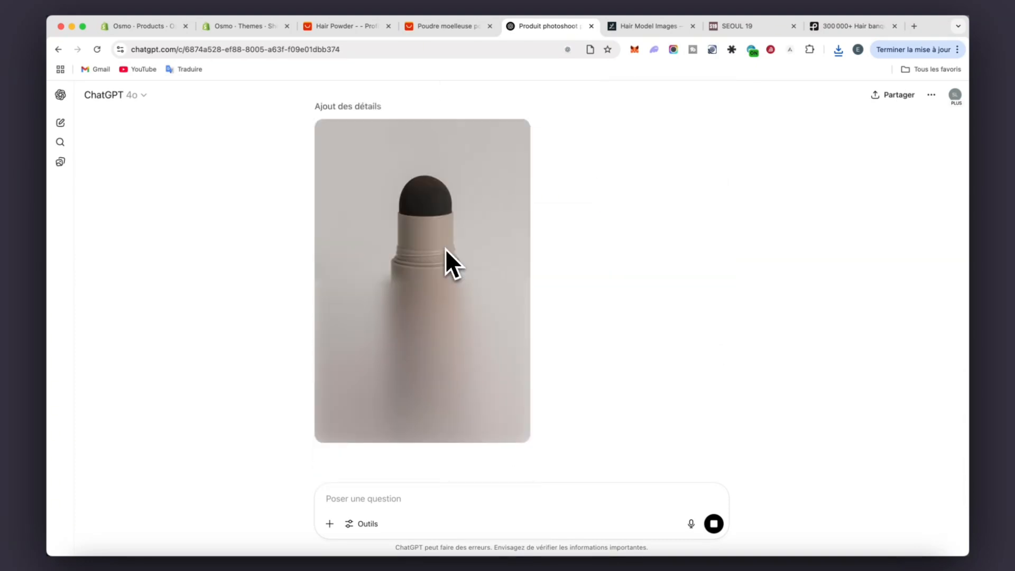
- Review ChatGPT's opened-stick image, capture a screenshot of the opened stick from the Shopify product image, and attach it to the photoshoot chat
scroll(445, 248, "up", 6)
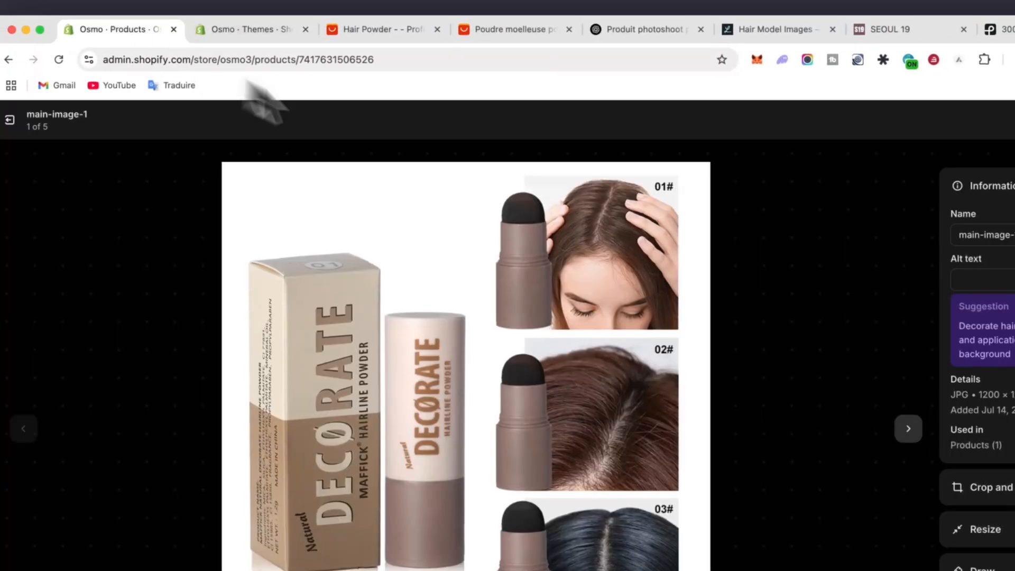
key("super+shift+4")
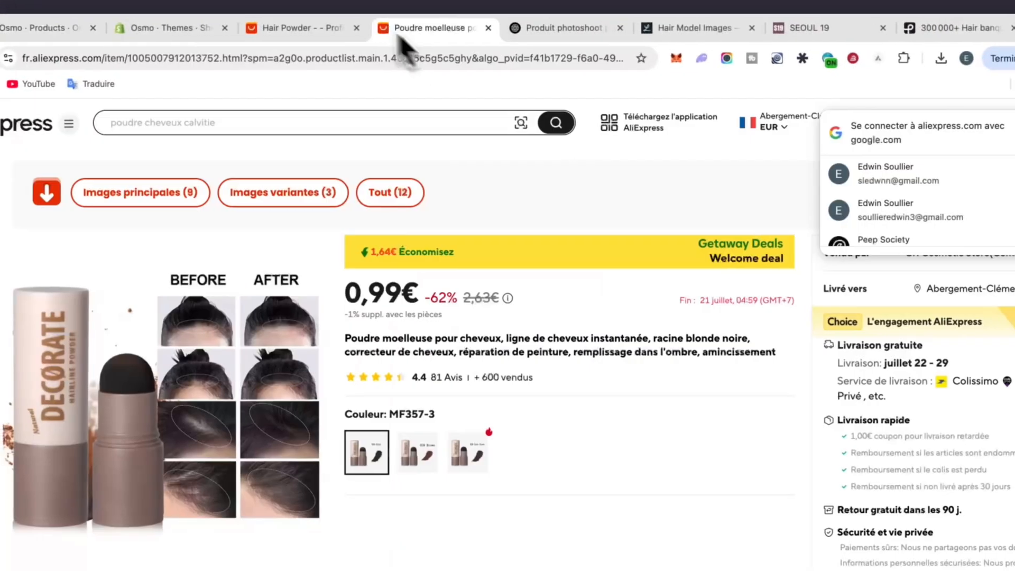
left_click(518, 29)
left_click_drag(952, 520, 335, 465)
- Submit the prompt "No it should be same as the image, and keep the format 1x1" with the attached screenshot
type("No it shoul")
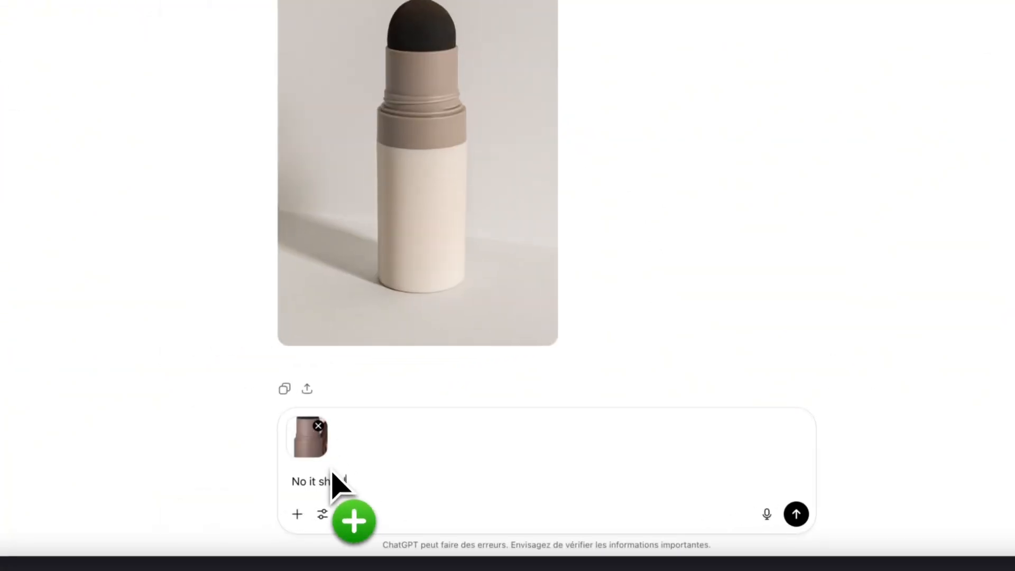
type("d be same as the image, and keep the format 1x")
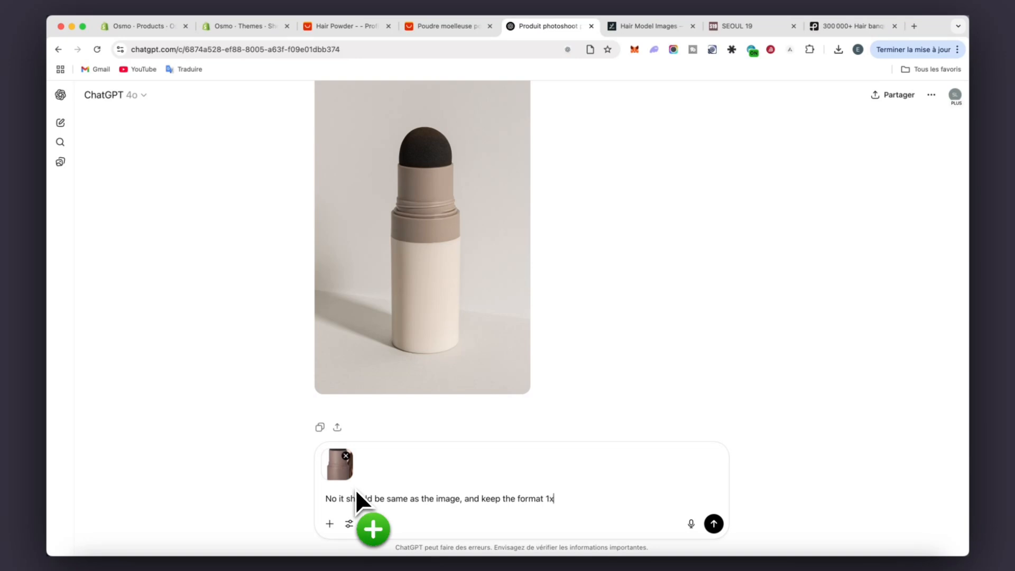
type("&")
key("ctrl+super+space")
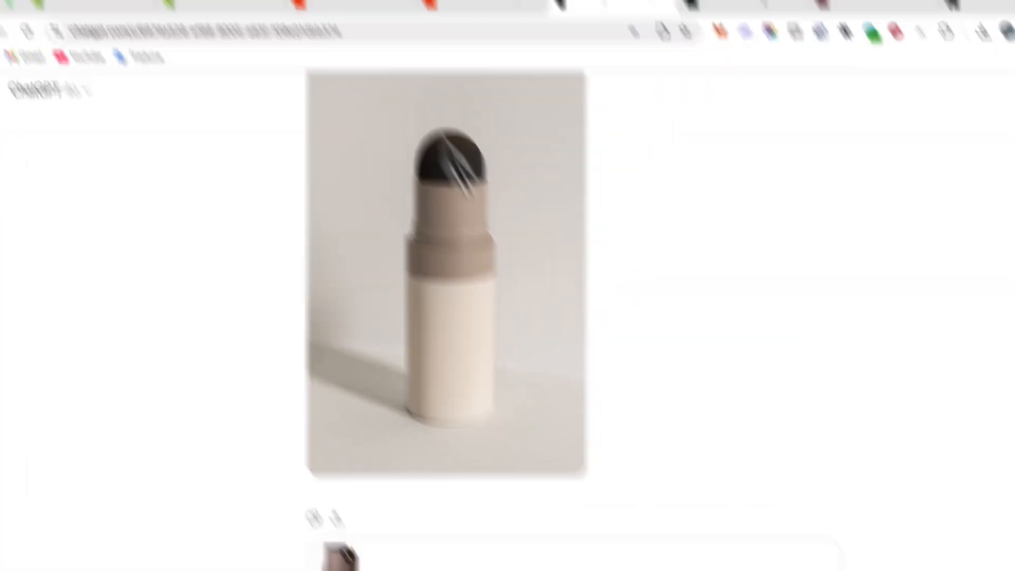
left_click(714, 523)
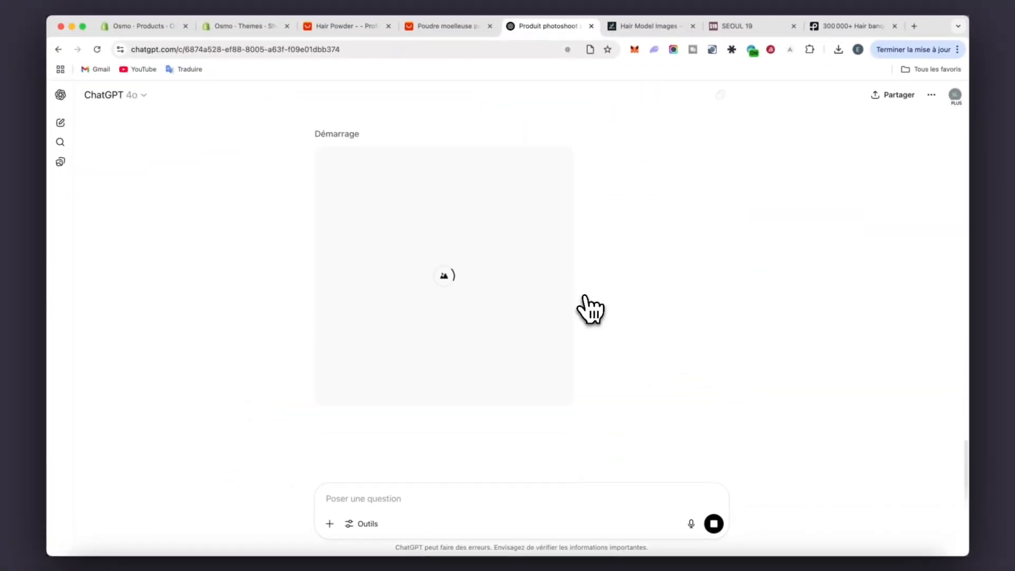
- Compare the newly generated 1x1 opened-stick image with the earlier product images in the chat
scroll(612, 340, "up", 15)
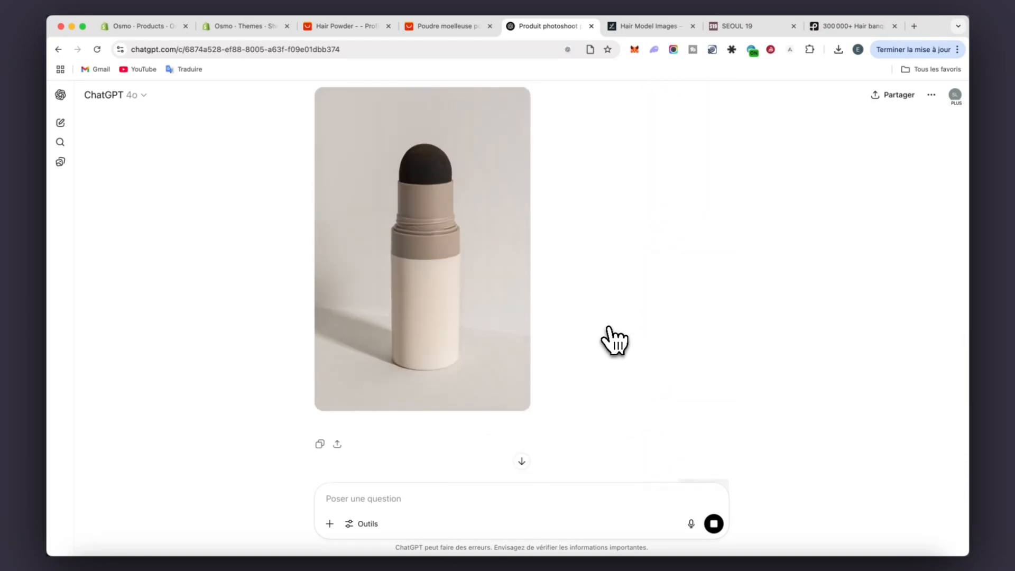
scroll(613, 341, "up", 10)
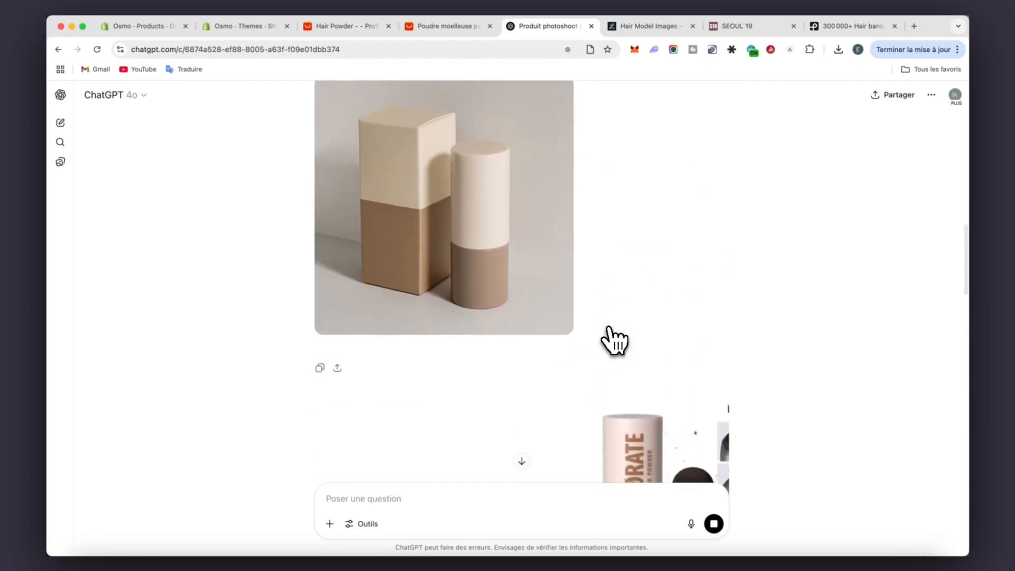
scroll(613, 341, "down", 20)
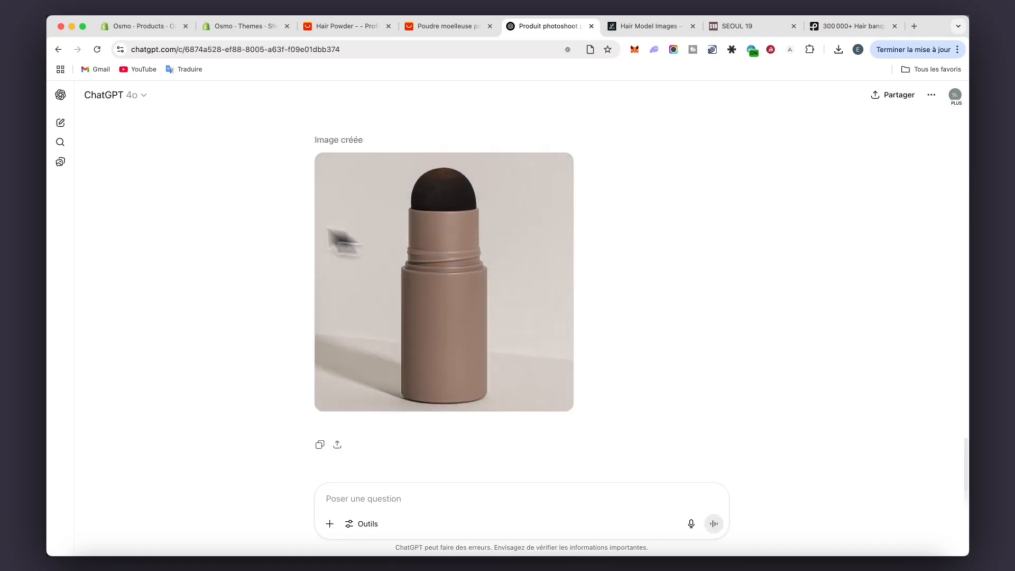
scroll(362, 269, "up", 6)
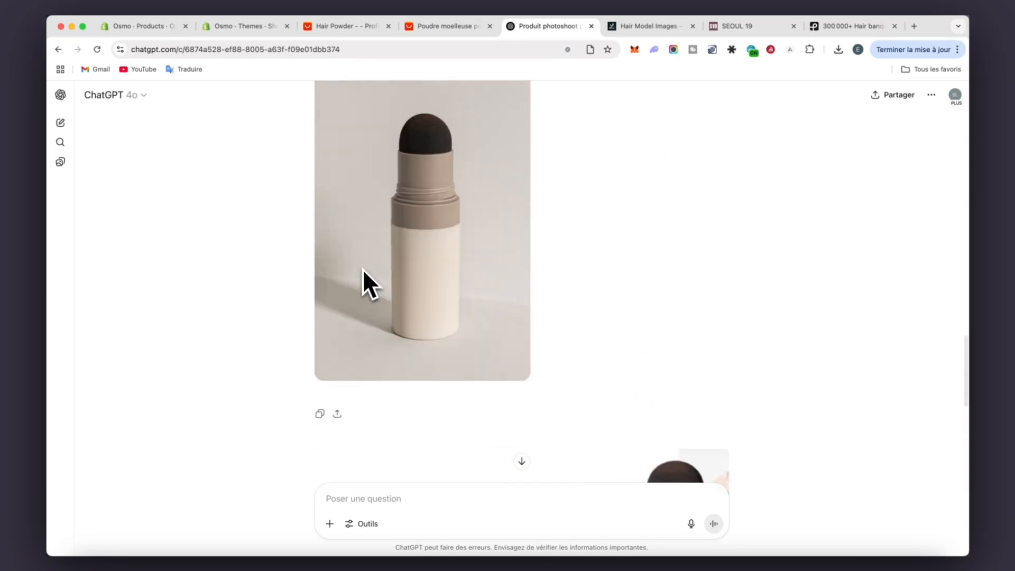
scroll(363, 269, "up", 4)
scroll(364, 269, "down", 10)
scroll(363, 269, "up", 10)
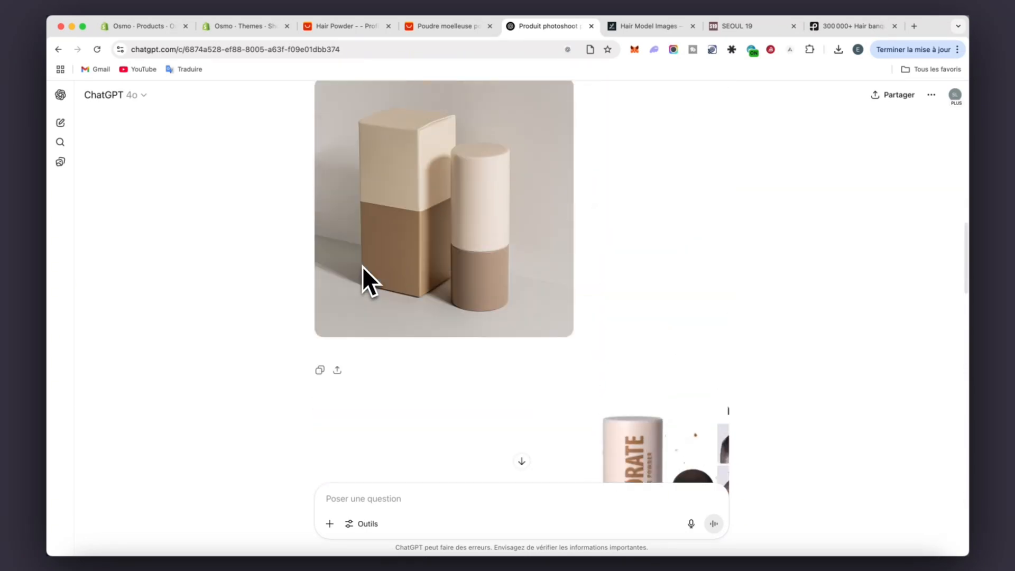
scroll(364, 268, "down", 15)
scroll(359, 288, "down", 5)
scroll(280, 312, "up", 8)
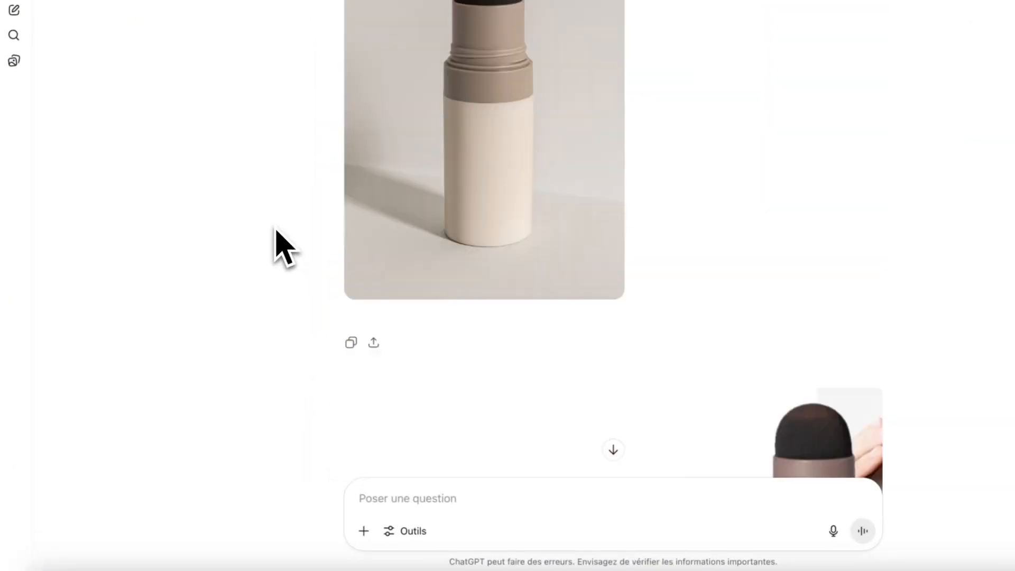
scroll(261, 291, "down", 5)
scroll(277, 231, "down", 6)
- Prompt ChatGPT for a same-style professional shoot of a Korean model using the stick on her front hair, without showing most of the product
left_click(394, 500)
type("Now i wa")
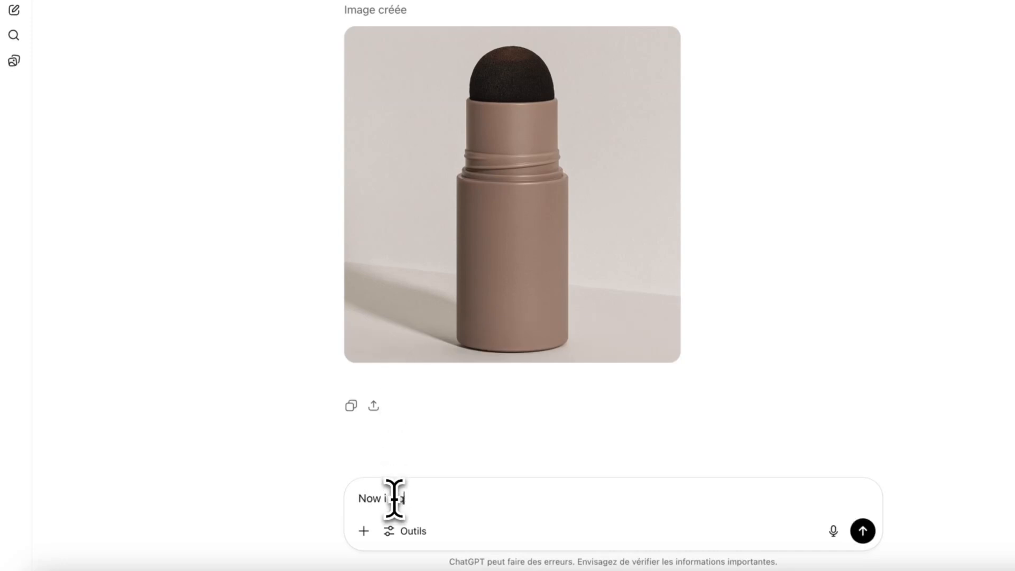
type("nt a professionnal shoot with this in the hand of an korean modal who put use i")
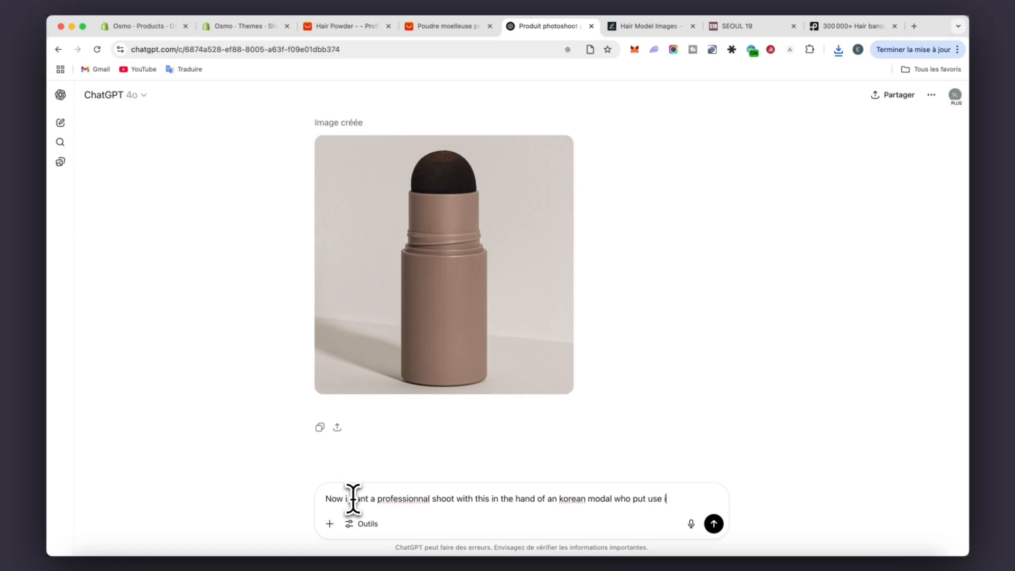
type("he")
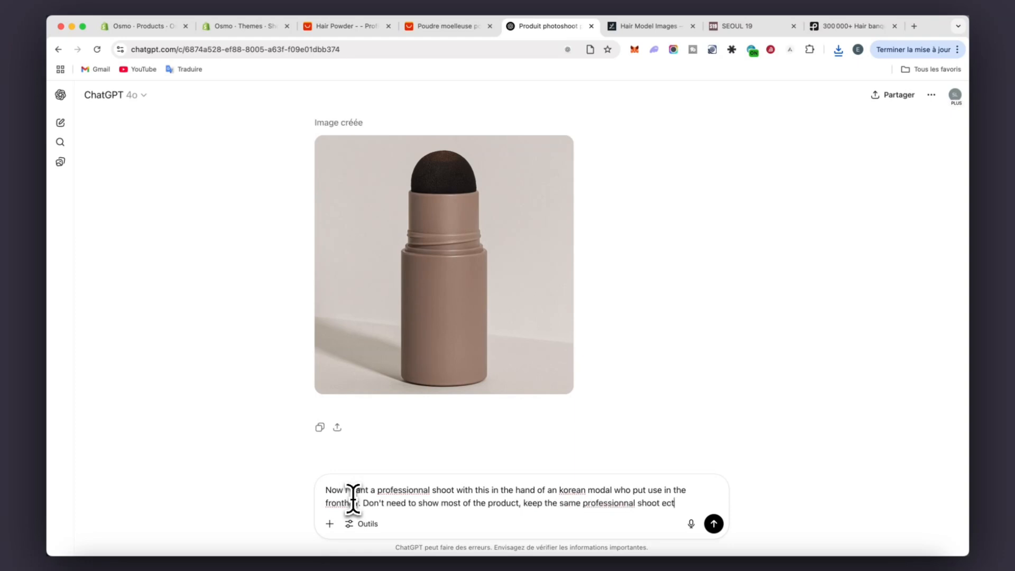
double_click(639, 492)
key("BackSpace")
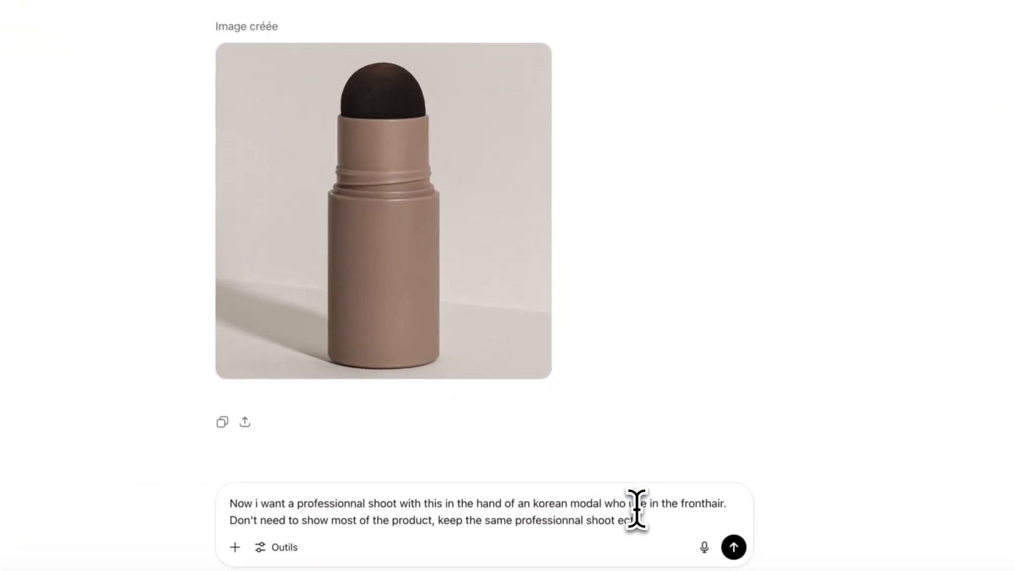
type("it")
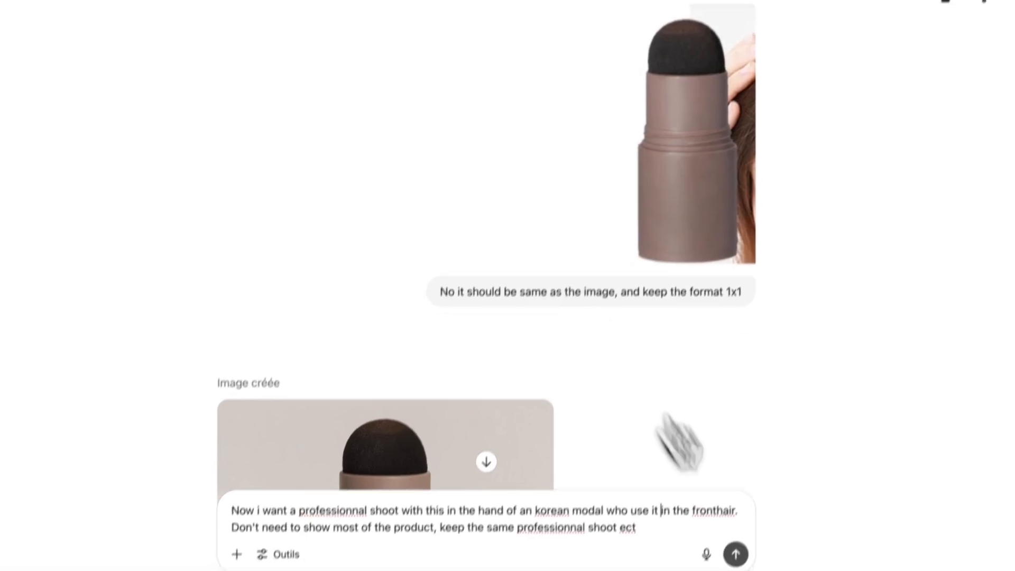
key("Return")
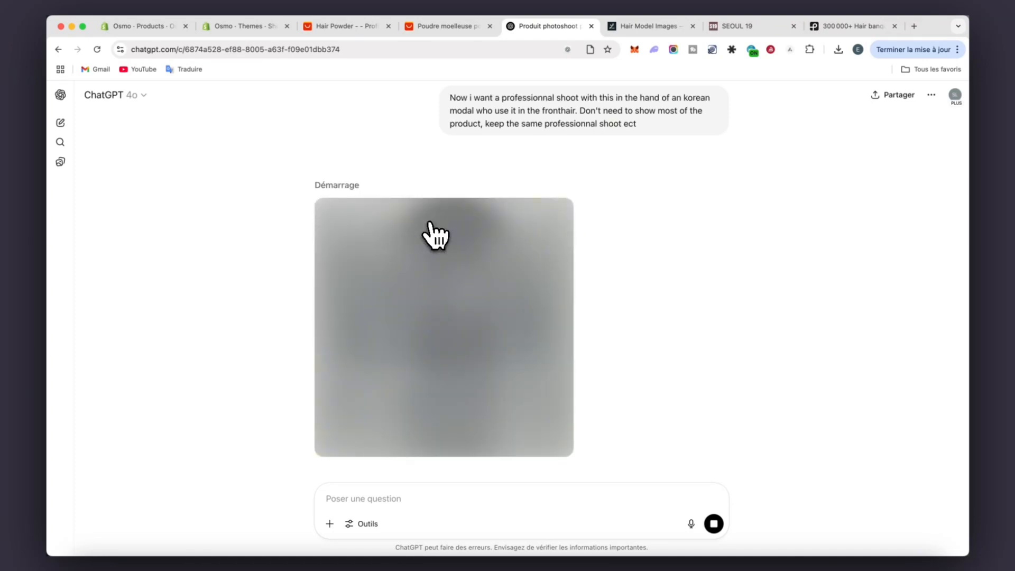
- In a new ChatGPT chat, submit "Do a before after of a korean women who use an hair powder in the hair of the front, professional shoot"
left_click(60, 122, "super")
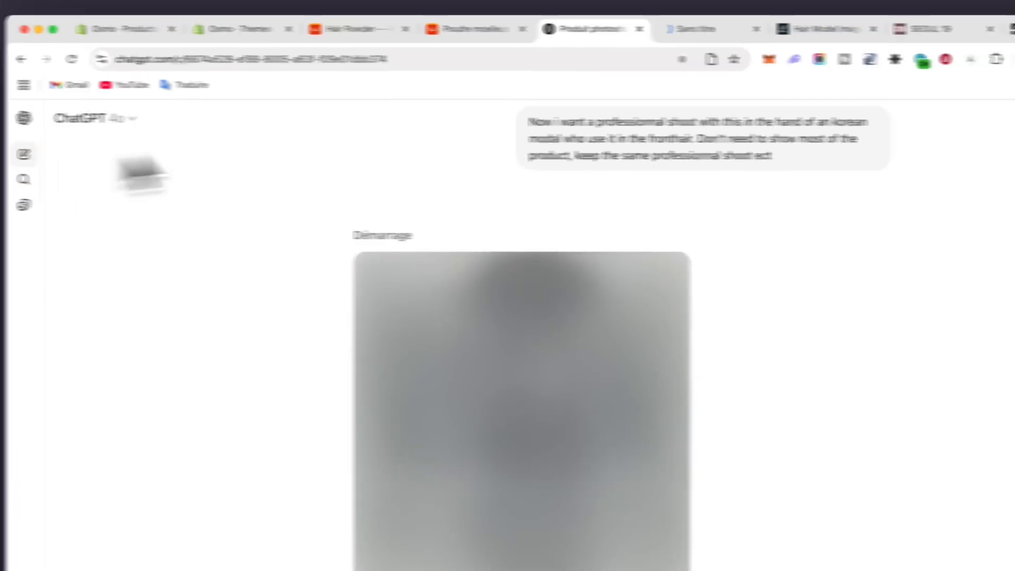
left_click(576, 25)
type("Do a before after of ")
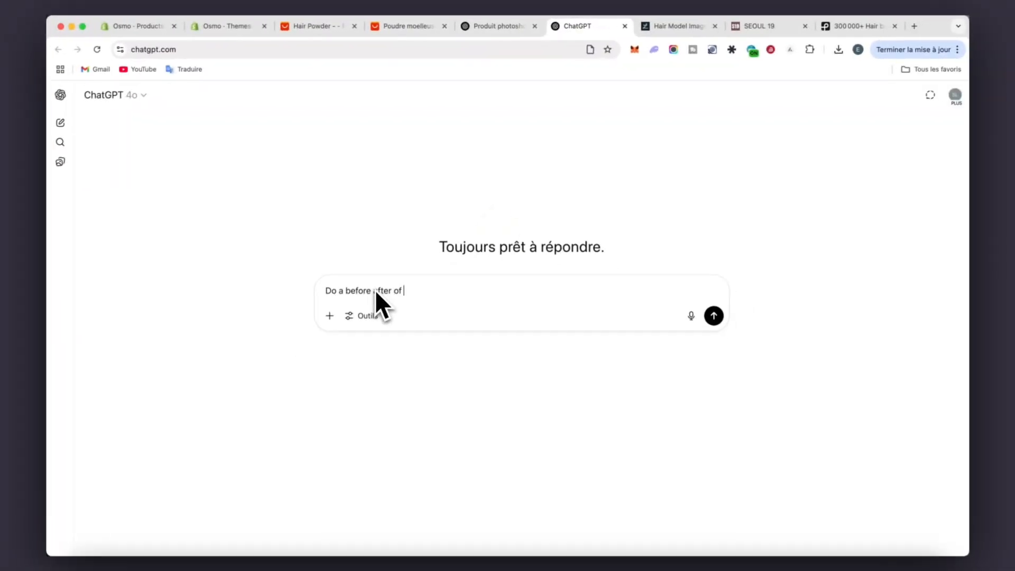
type("a korean women who use an hair powder in")
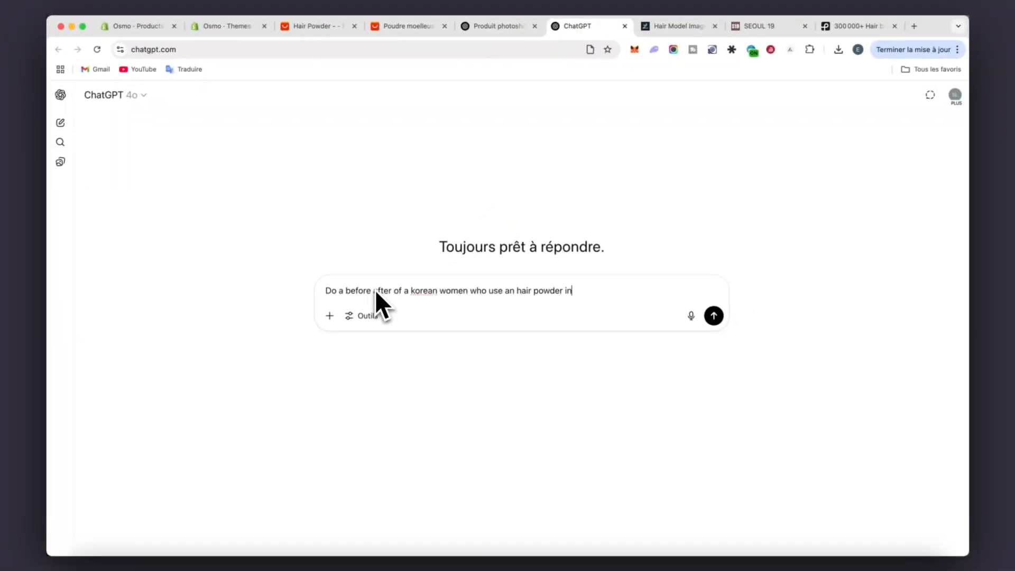
type(" the hair of the front, professiona")
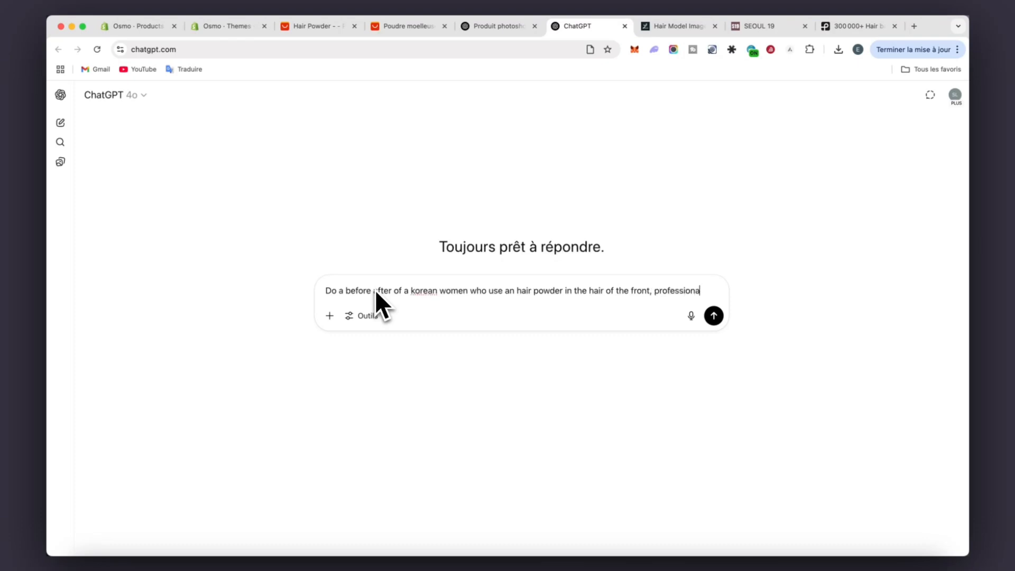
type("l shoot")
key("Return")
- Check both image generations and submit "The product should be more big" in the product photoshoot chat
left_click(487, 27)
left_click(578, 30)
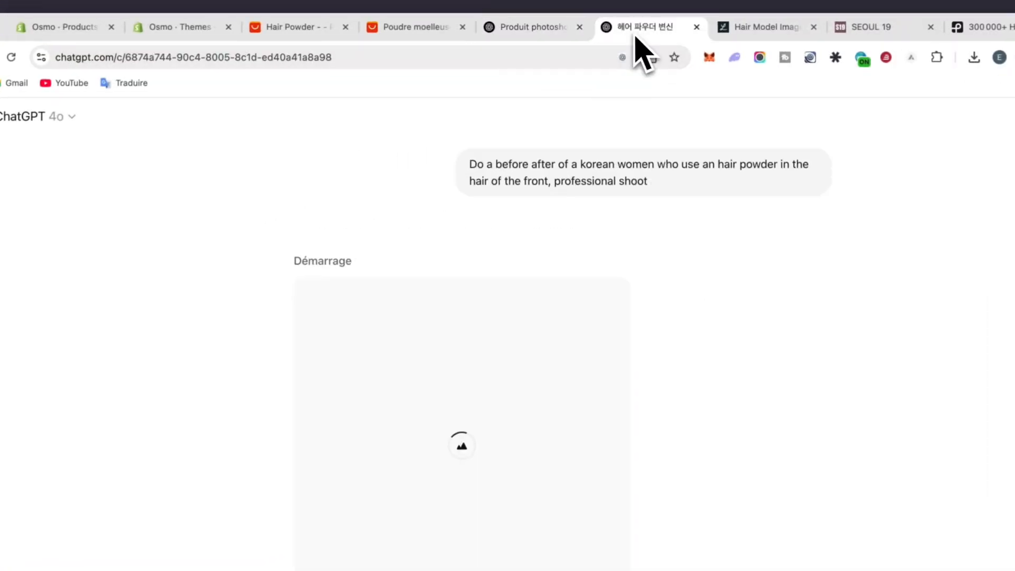
left_click(537, 29)
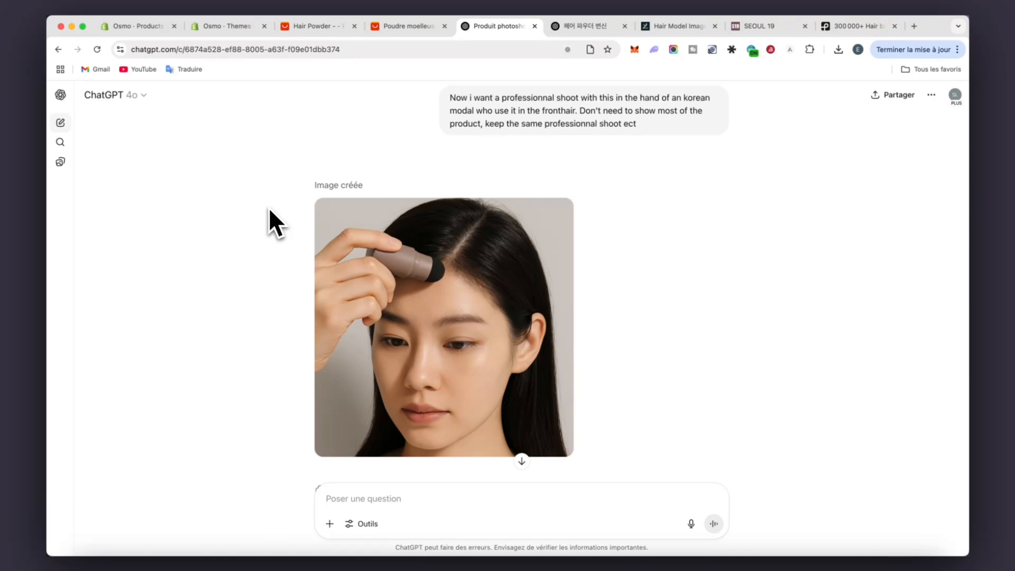
scroll(270, 222, "down", 2)
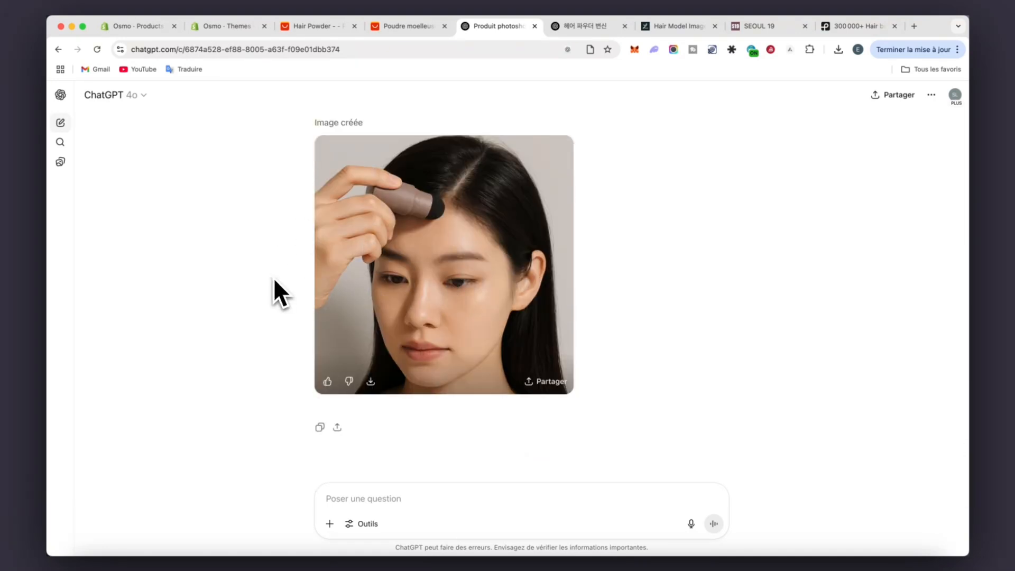
scroll(391, 317, "up", 2)
left_click(579, 25)
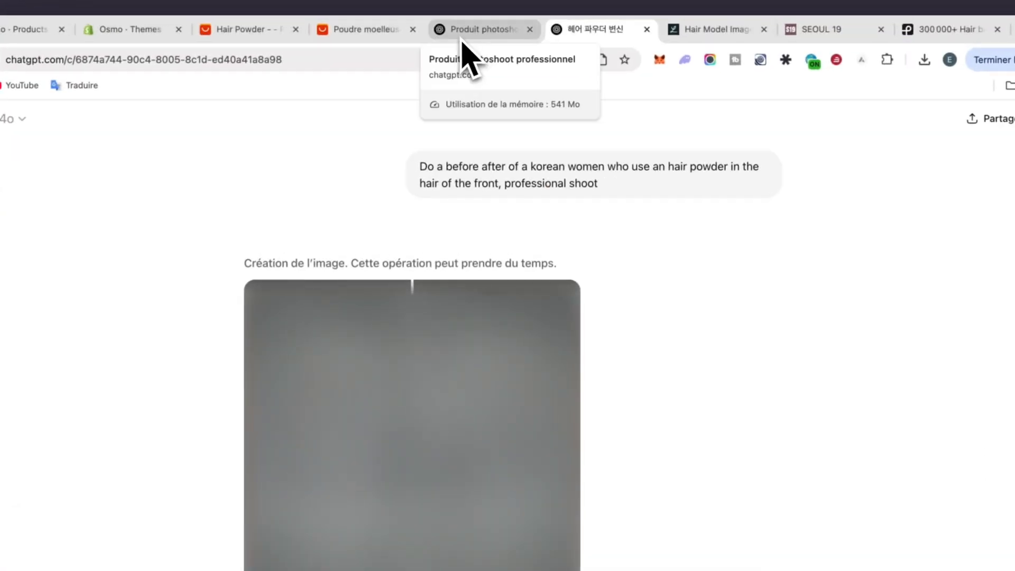
left_click(464, 32)
type("D")
key("BackSpace")
type("The product should be more big")
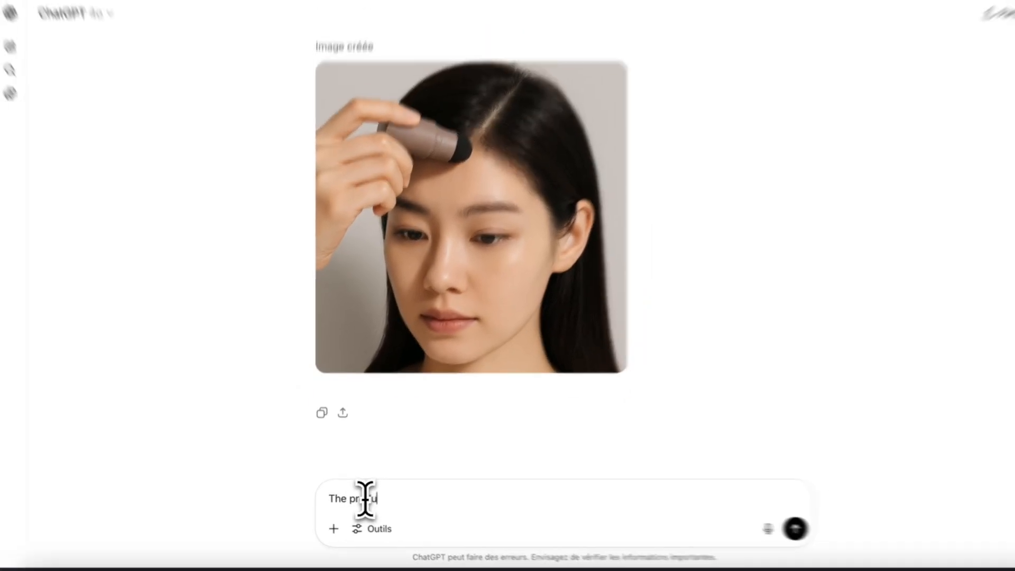
- In the before/after chat, submit "Light grey background, not too dark. keep all the same otherwise", and return to the product photoshoot chat
left_click(580, 23)
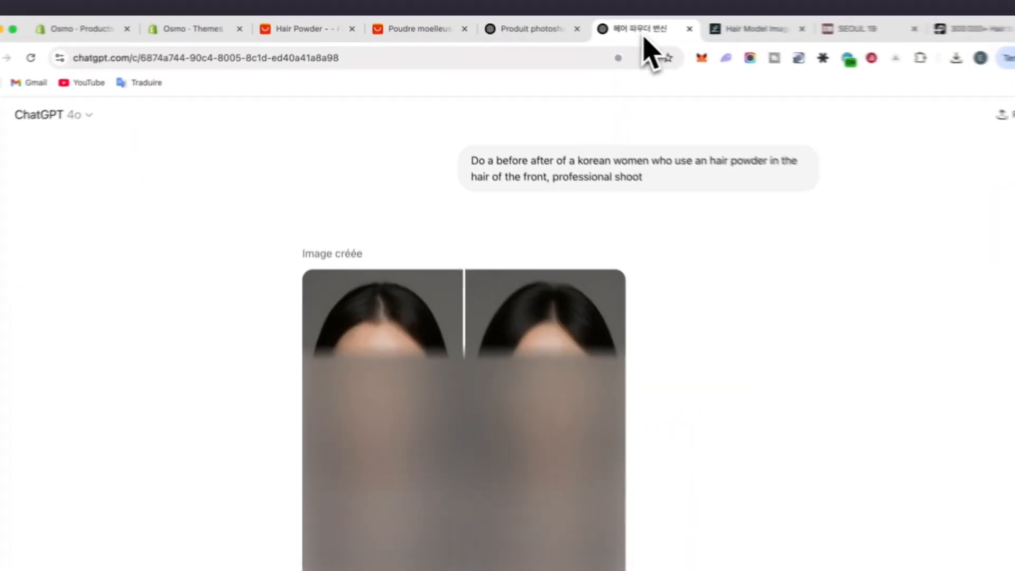
scroll(294, 286, "down", 2)
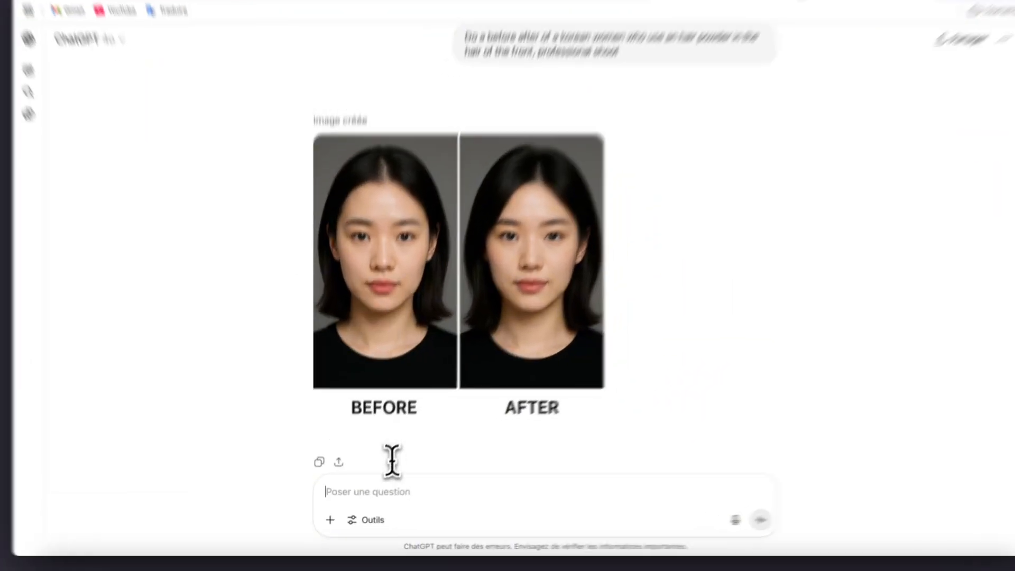
type("Light grey bckground, not too dark. keep all the same otherwise")
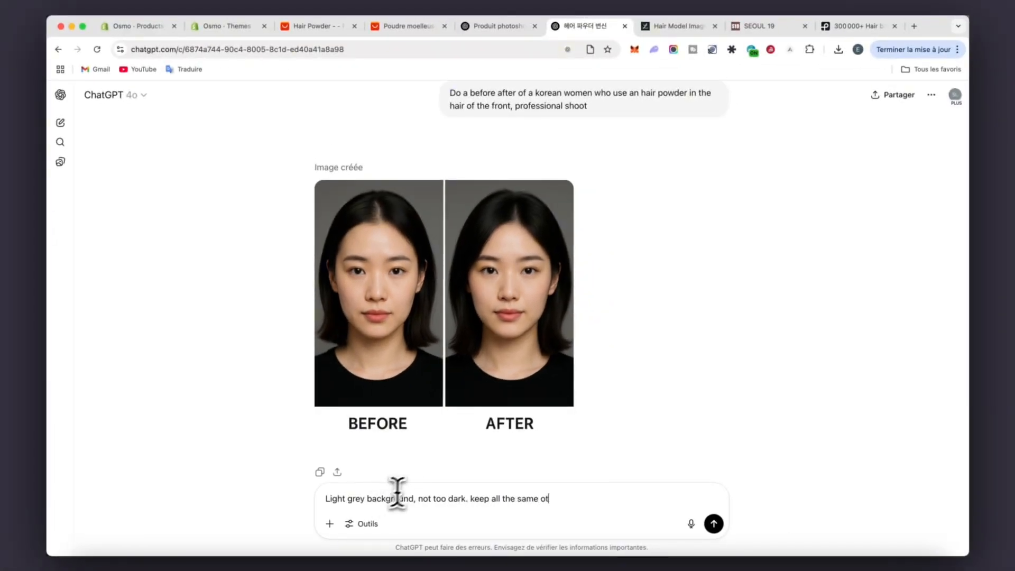
key("Return")
left_click(495, 26)
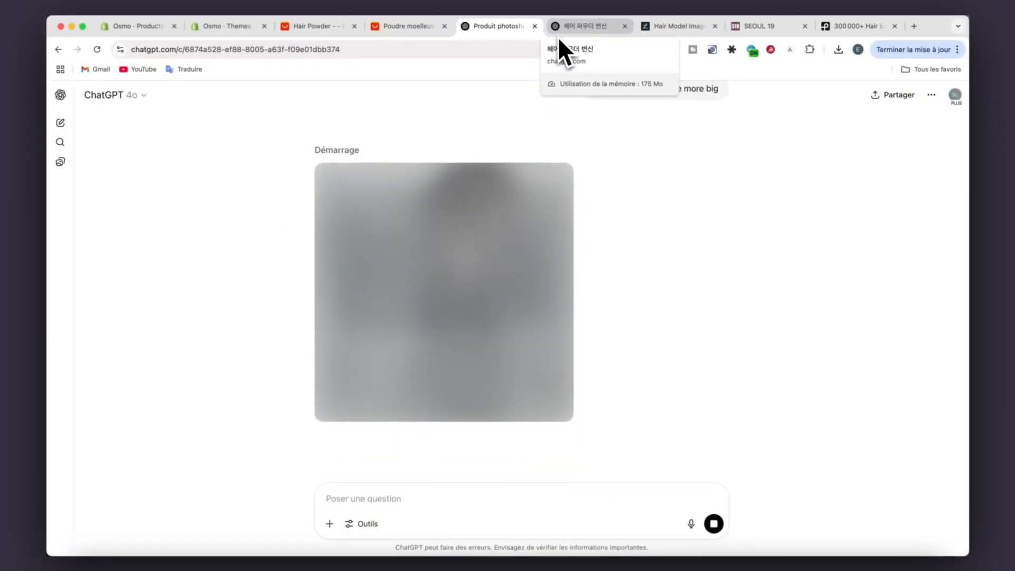
- Check the progress of the image generations in both the before/after chat and the product photoshoot chat
left_click(558, 36)
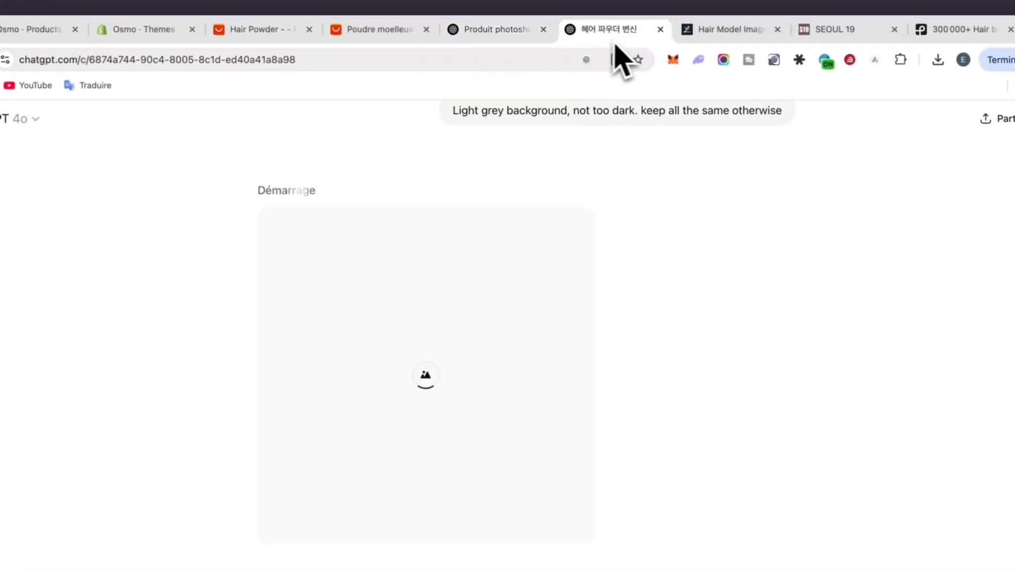
scroll(464, 208, "up", 5)
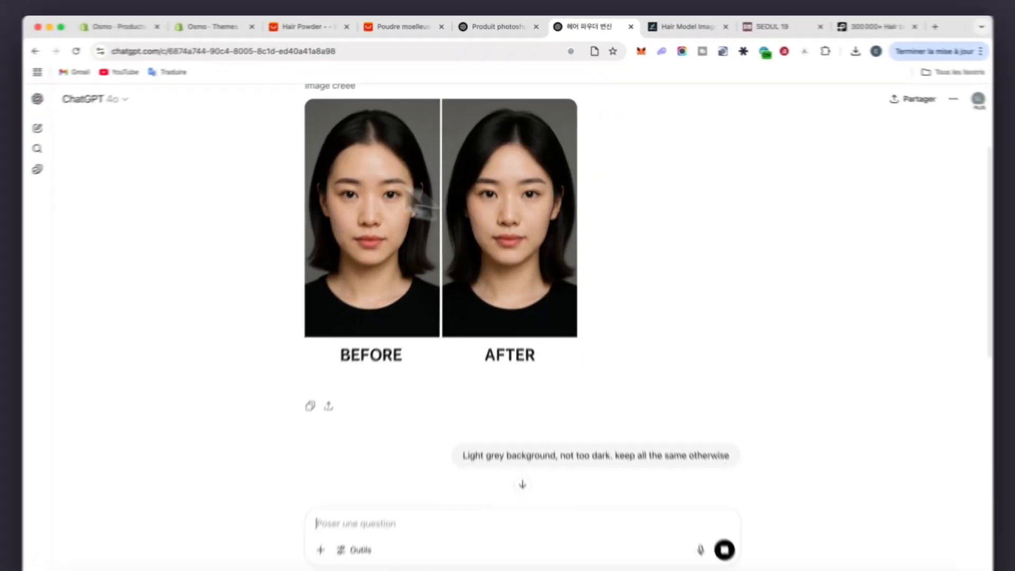
left_click(501, 31)
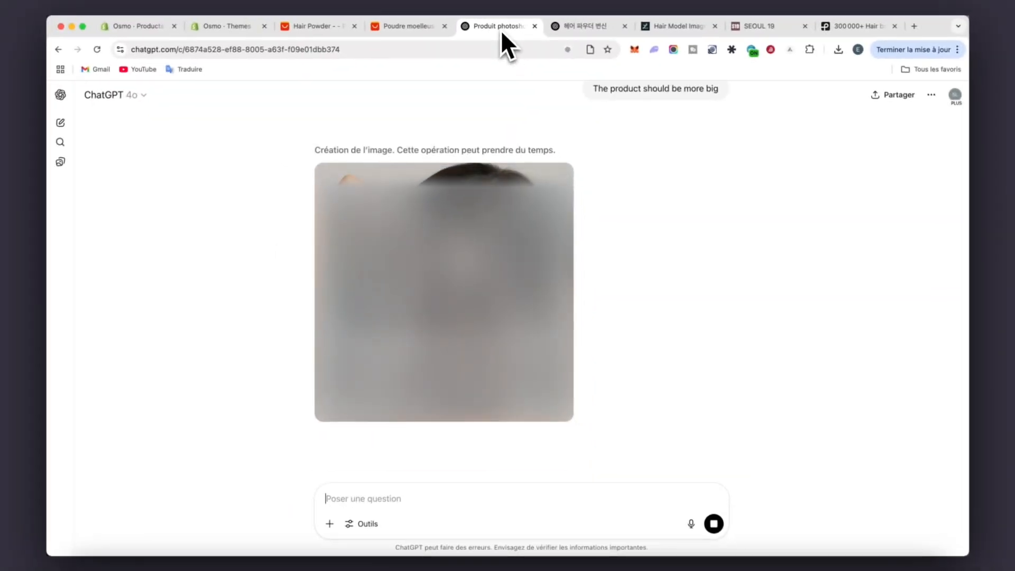
scroll(412, 291, "up", 7)
scroll(413, 291, "down", 8)
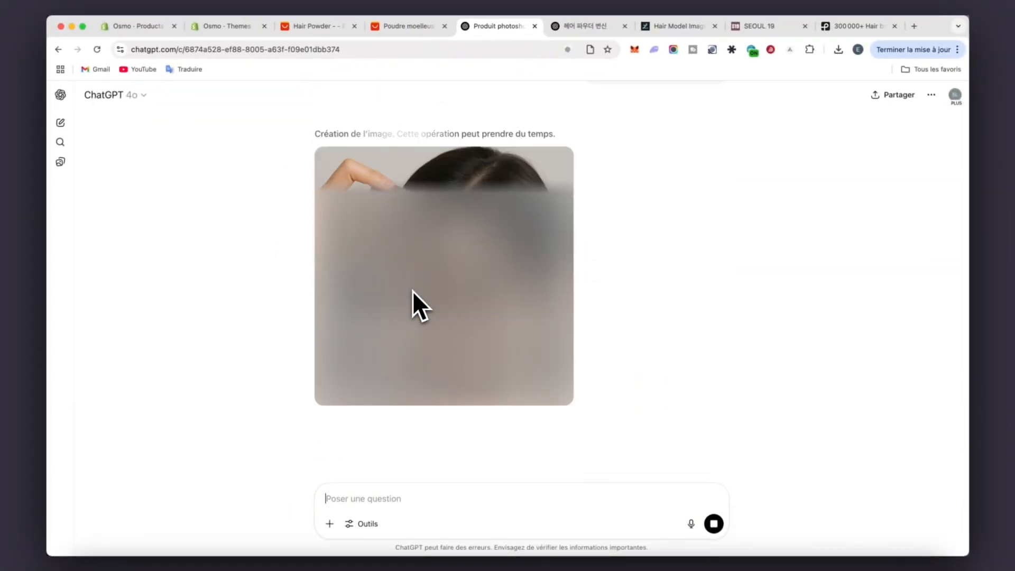
left_click(585, 26)
scroll(450, 211, "down", 8)
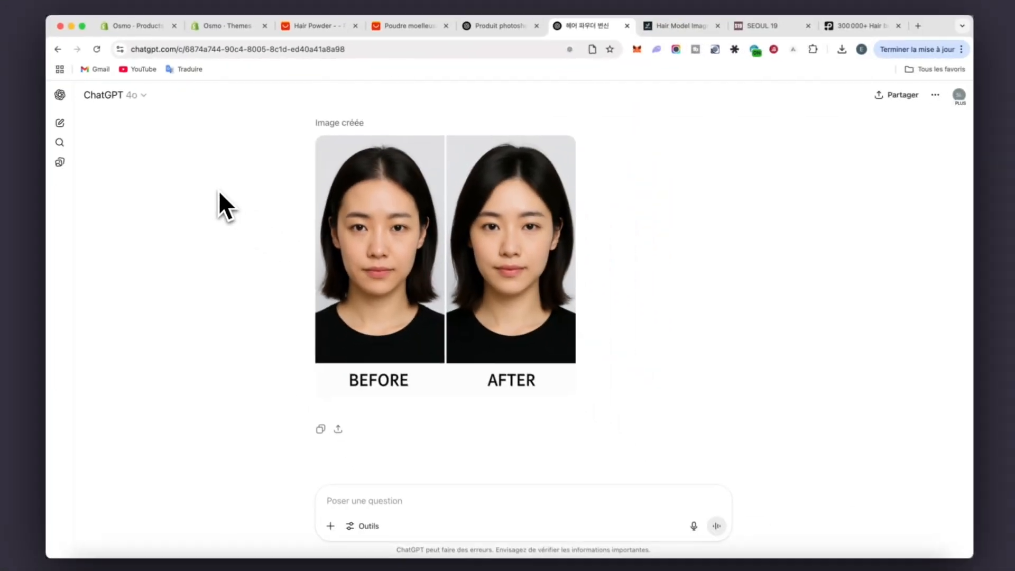
left_click(497, 28)
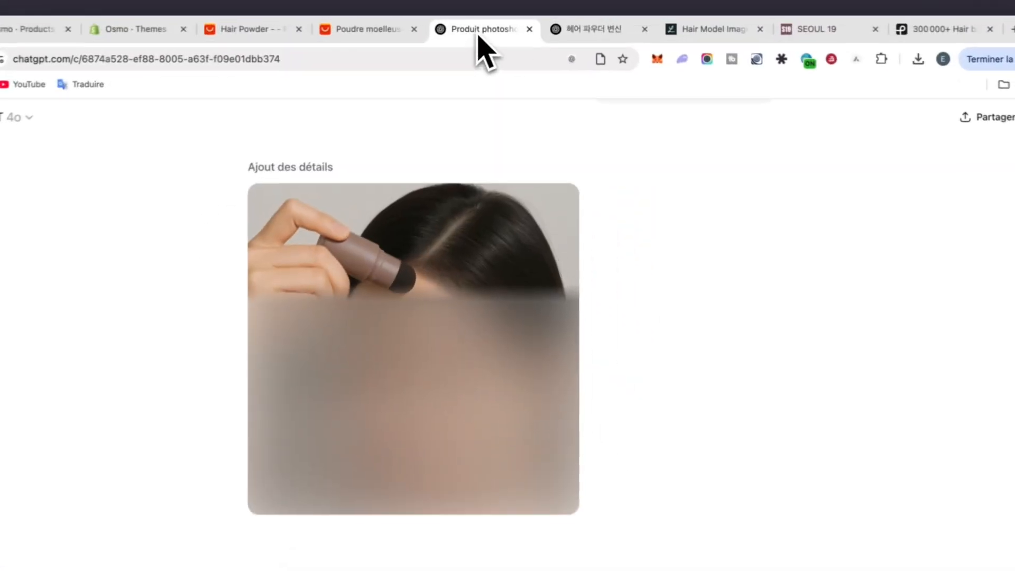
- In the before/after chat, submit "Remove the before after text"
left_click(585, 32)
left_click(379, 482)
type("Remove the before after te")
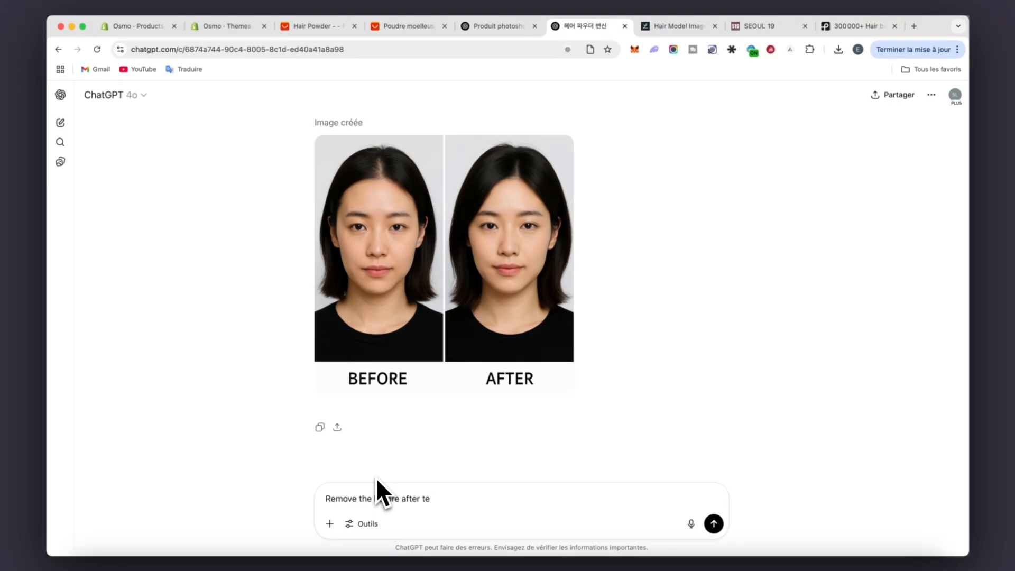
type("xt")
key("Return")
- Download the new model image with the bigger product from the product photoshoot chat, and go back to the before/after chat
left_click(497, 26)
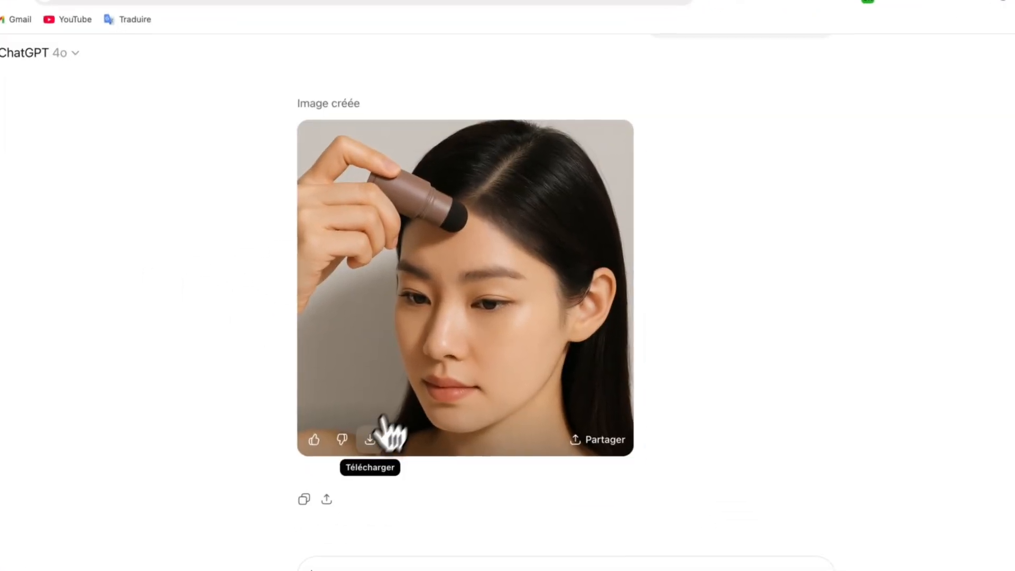
left_click(408, 502)
scroll(460, 291, "down", 3)
left_click(667, 33)
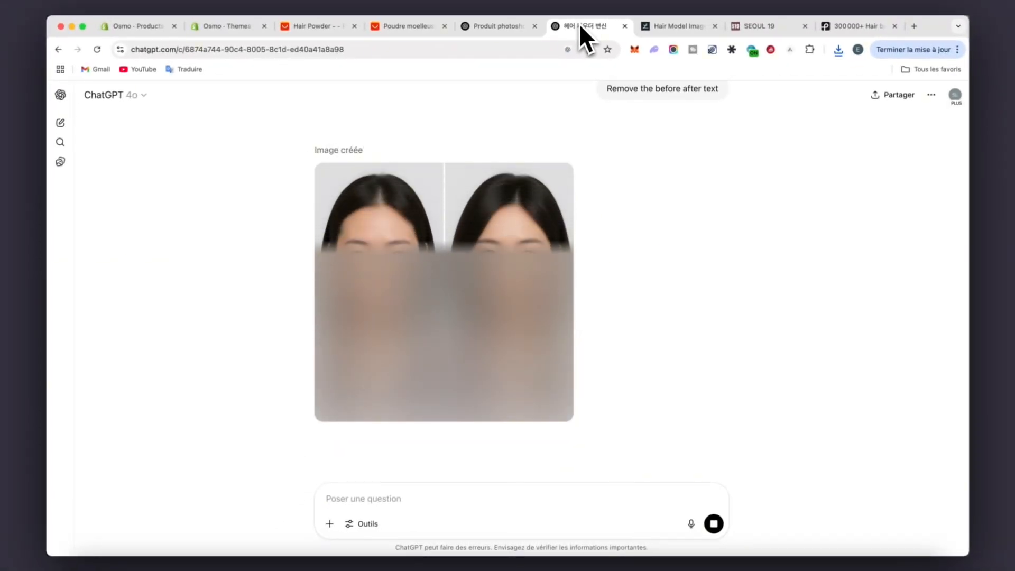
- Review the product photoshoot chat's images and check in Finder which ones are already in the Downloads folder
mouse_move(370, 411)
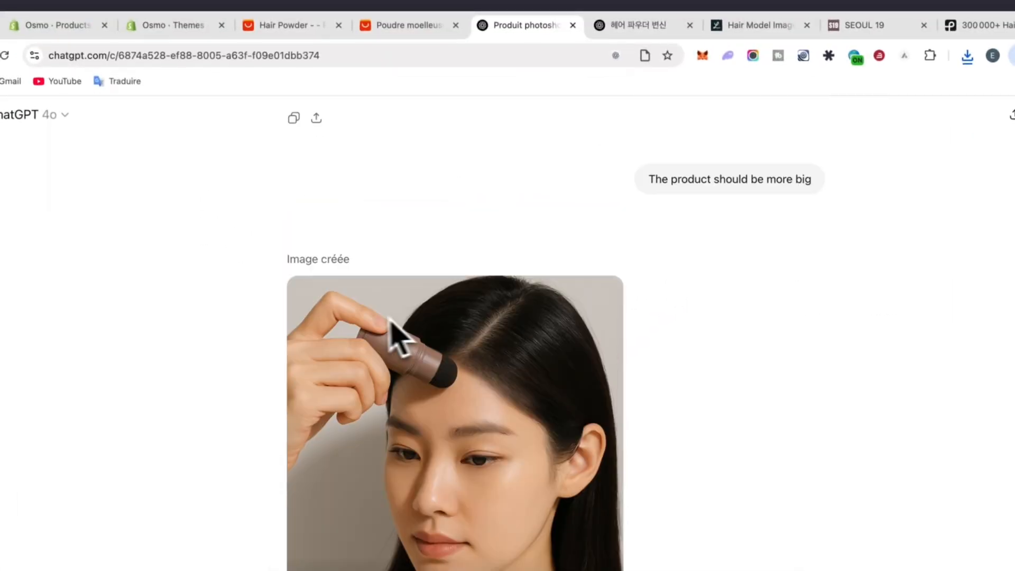
scroll(396, 335, "down", 10)
scroll(380, 242, "down", 15)
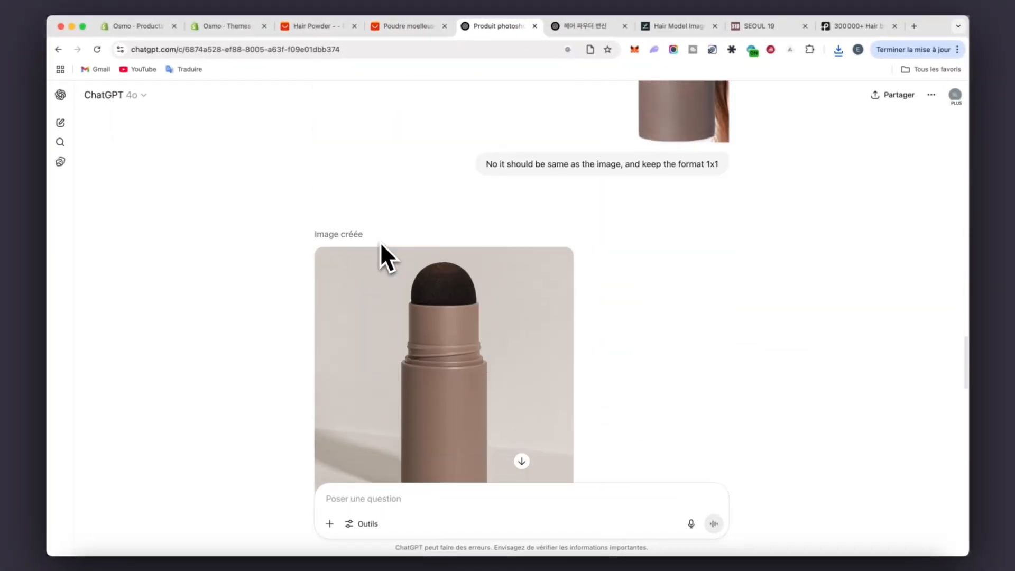
scroll(330, 253, "up", 15)
scroll(330, 253, "down", 4)
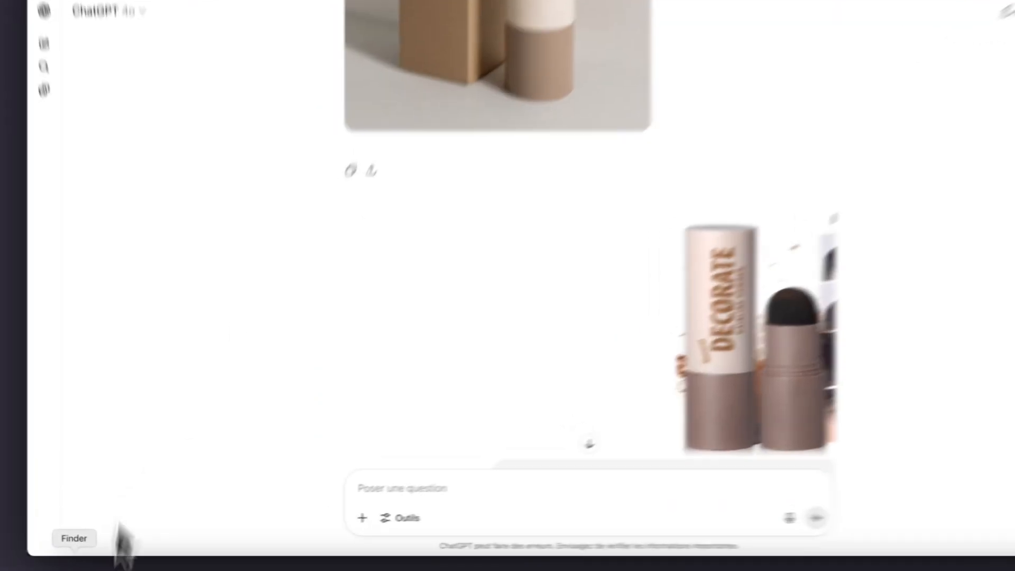
left_click(90, 560)
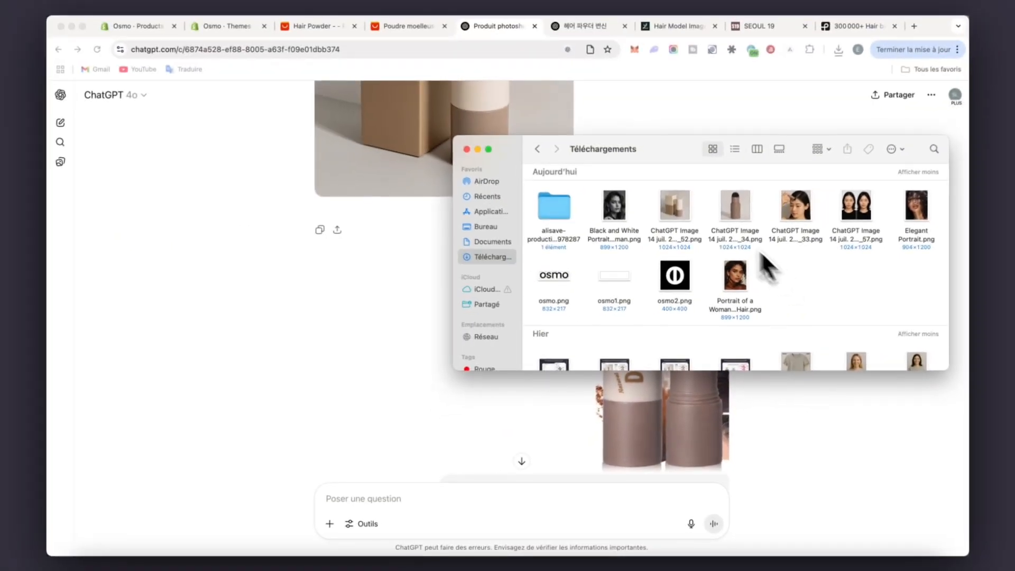
left_click(273, 267)
- Compare the model and box-and-stick images in the product photoshoot chat with the text-free before/after image
scroll(370, 275, "down", 15)
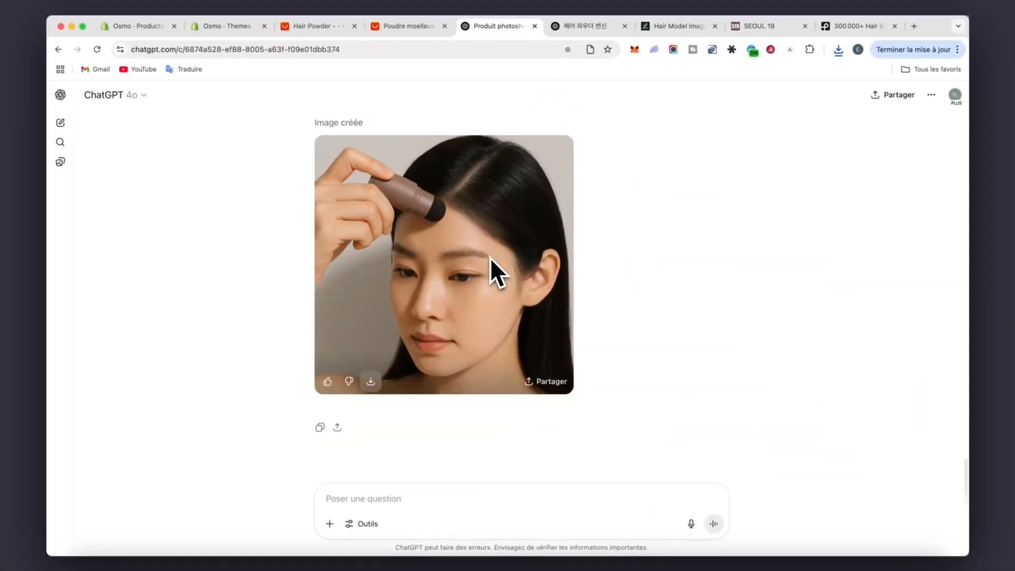
scroll(177, 217, "up", 15)
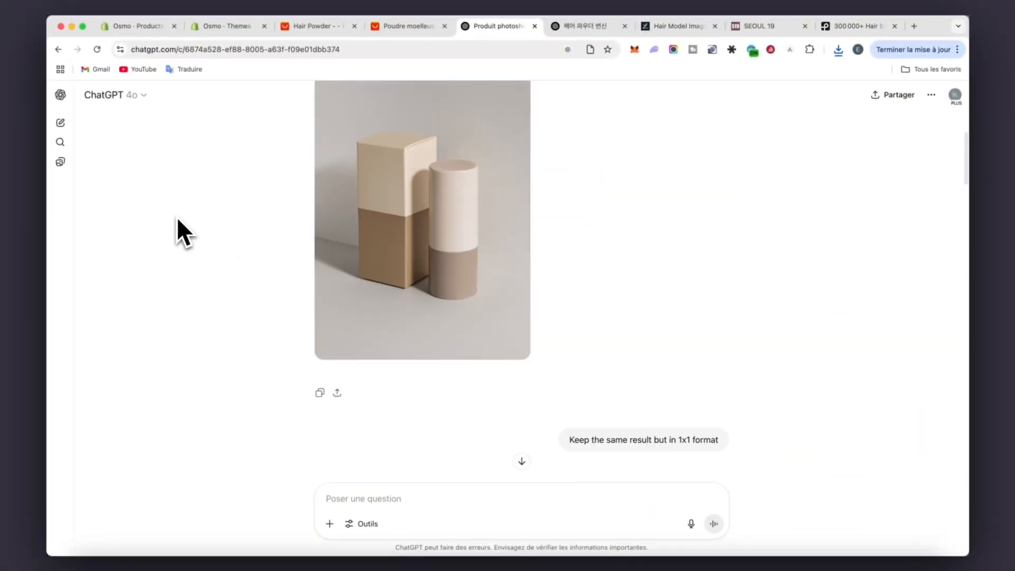
scroll(176, 217, "up", 7)
scroll(176, 217, "down", 6)
scroll(176, 216, "up", 2)
left_click(584, 26)
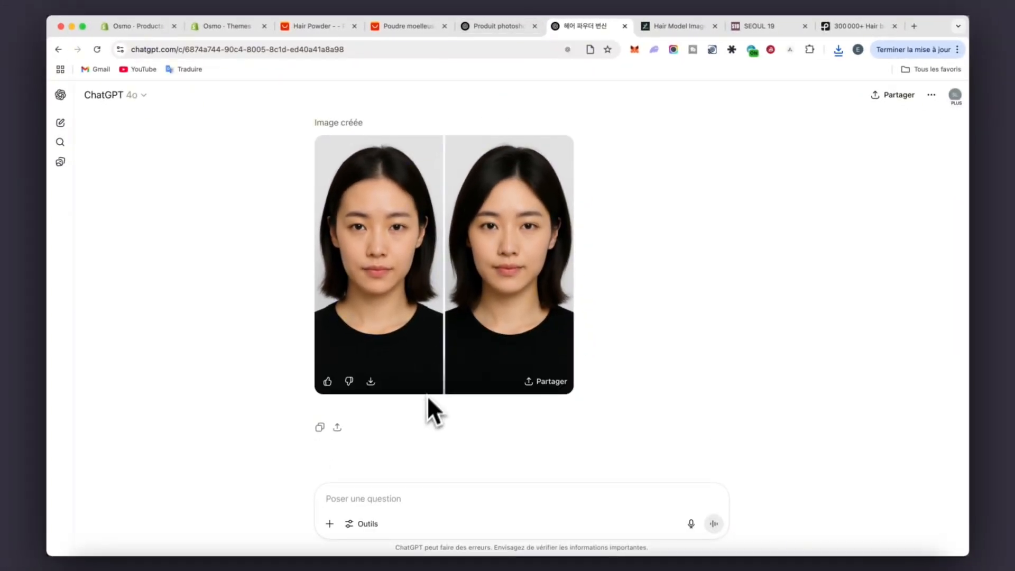
left_click(492, 29)
scroll(502, 222, "down", 2)
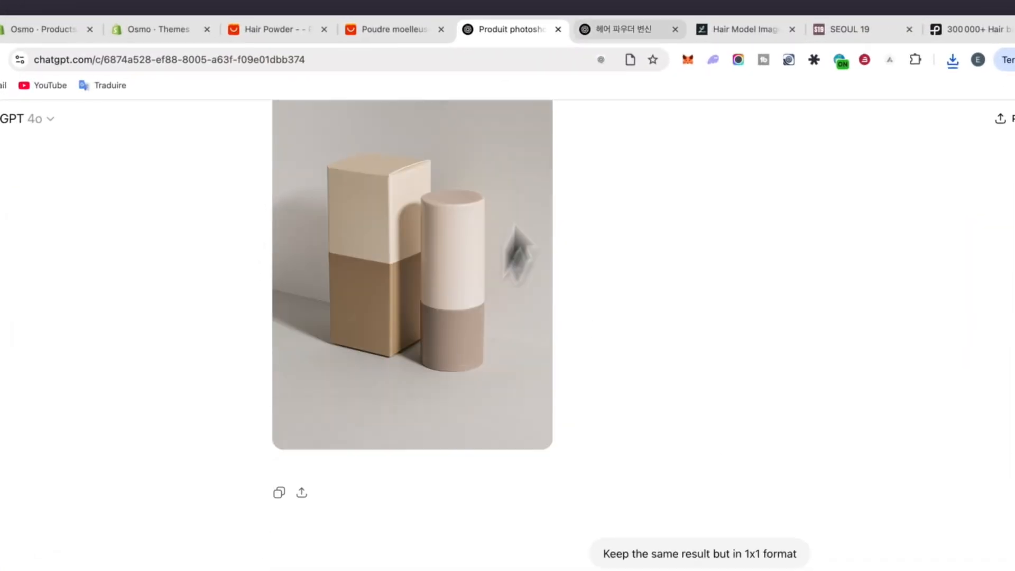
left_click(587, 29)
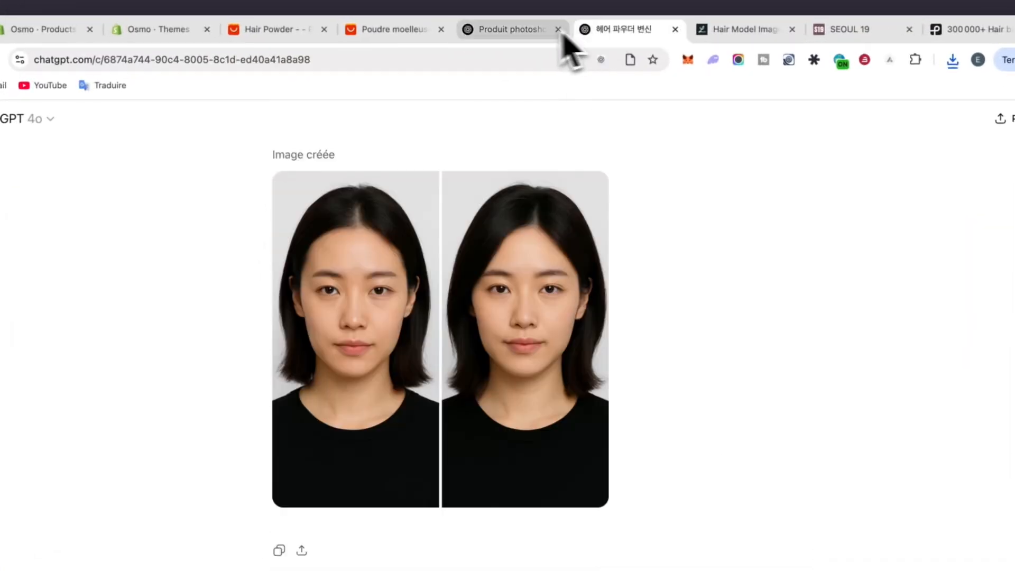
left_click(501, 31)
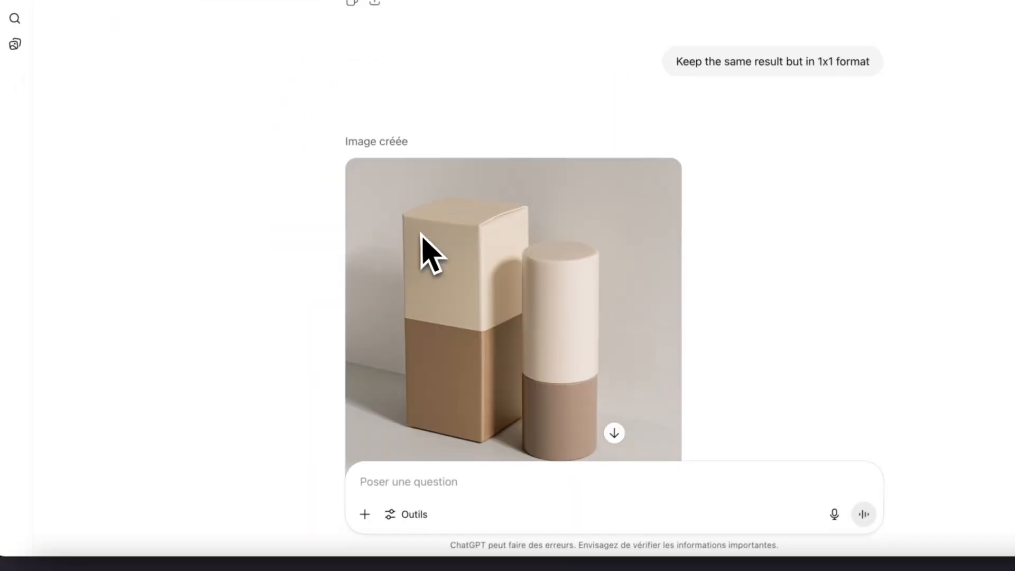
- Switch to Photoshop to view the osmo logo document, and return to the product photoshoot conversation in ChatGPT
scroll(431, 254, "down", 15)
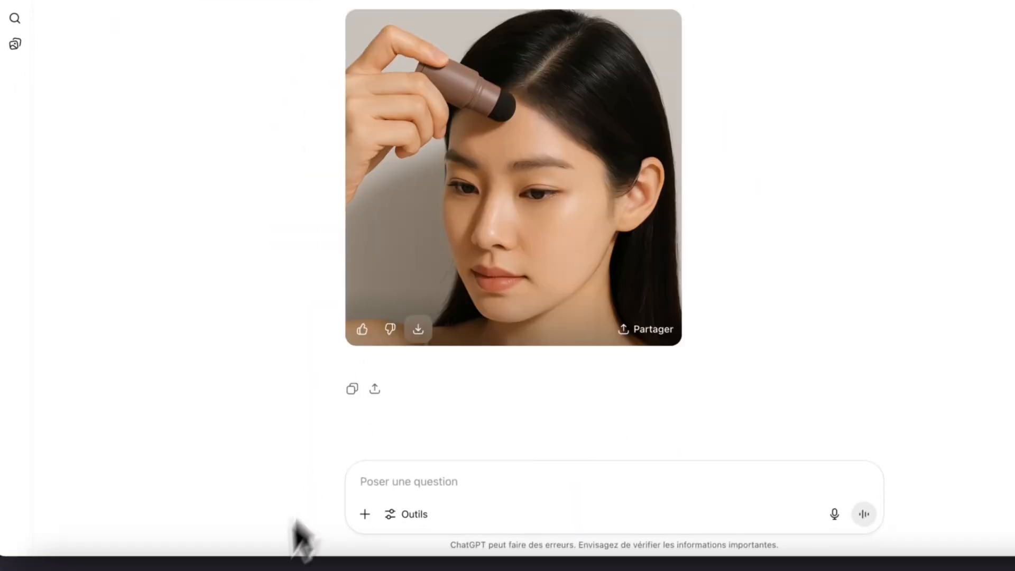
left_click(256, 570)
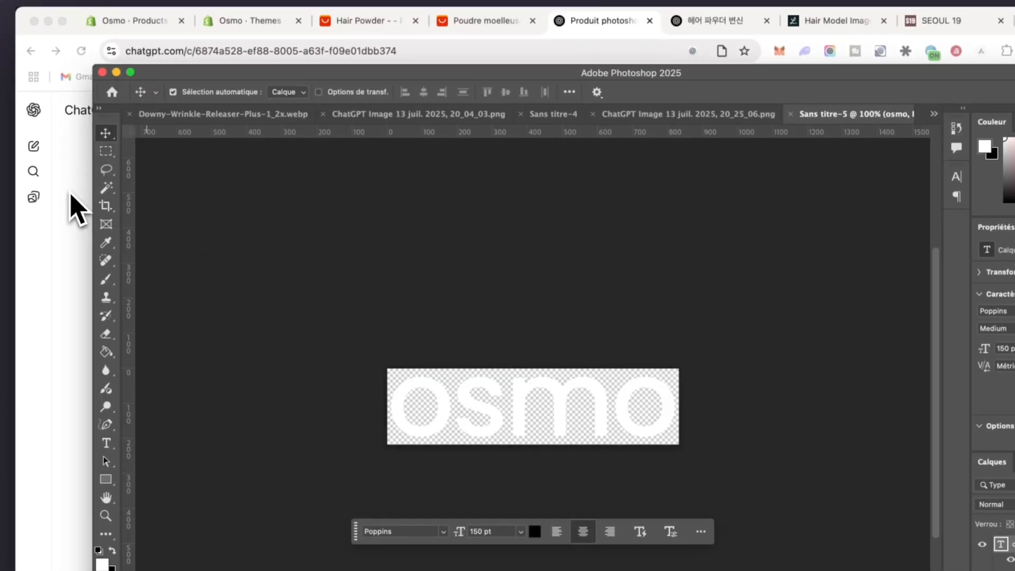
left_click(70, 195)
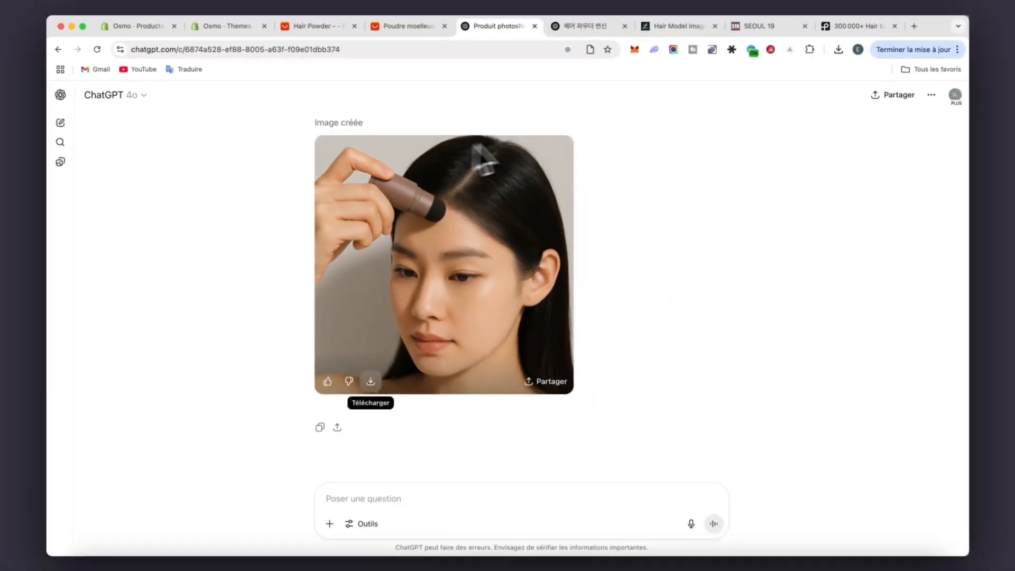
scroll(548, 134, "down", 5)
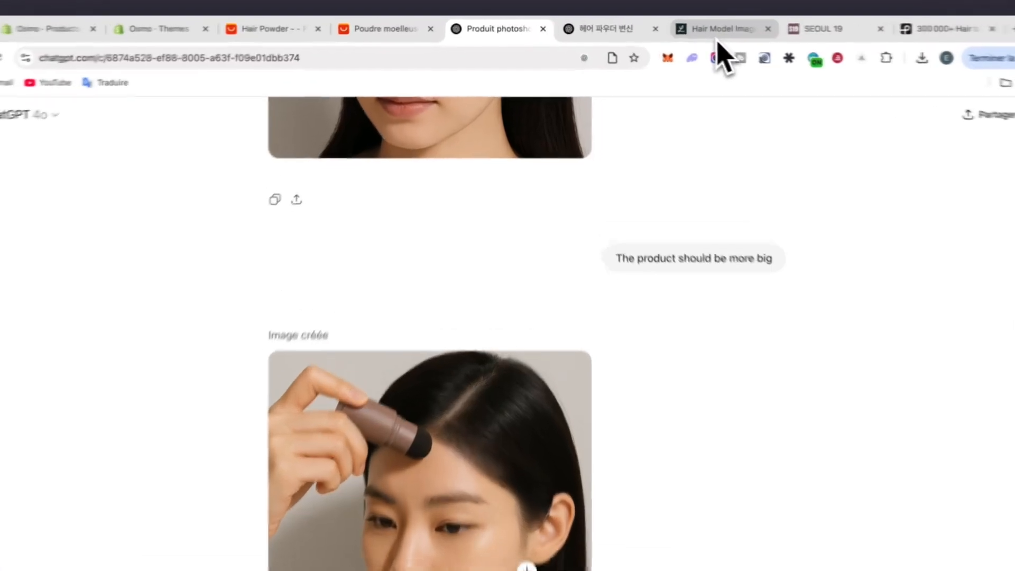
left_click(673, 30)
left_click(489, 30)
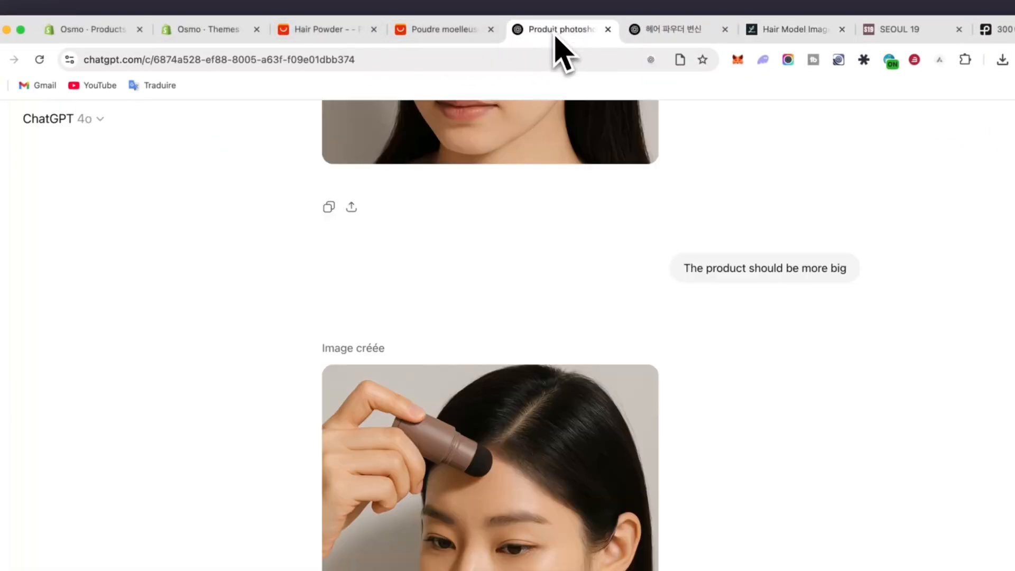
- Review the start of the conversation, comparing the first box-and-stick product image with its 1x1 format version
scroll(494, 364, "down", 4)
scroll(556, 365, "up", 15)
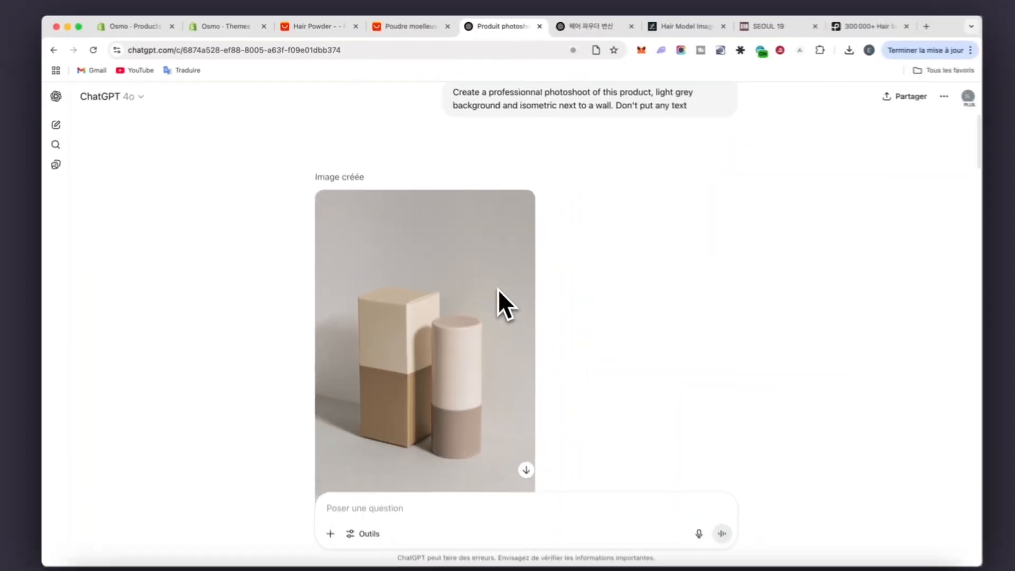
scroll(498, 290, "up", 4)
scroll(494, 283, "down", 9)
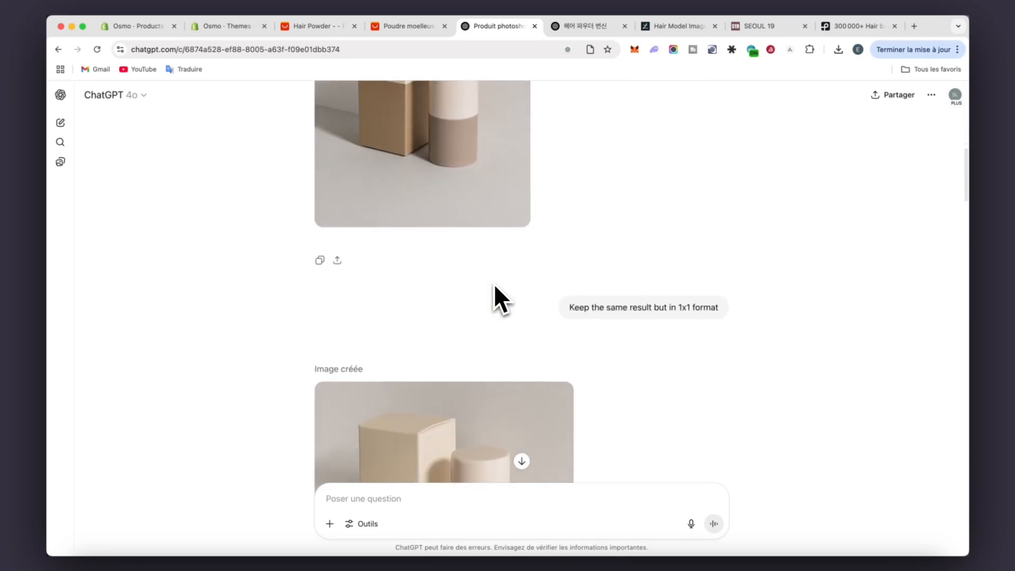
scroll(494, 283, "up", 5)
scroll(494, 284, "down", 5)
scroll(507, 229, "up", 3)
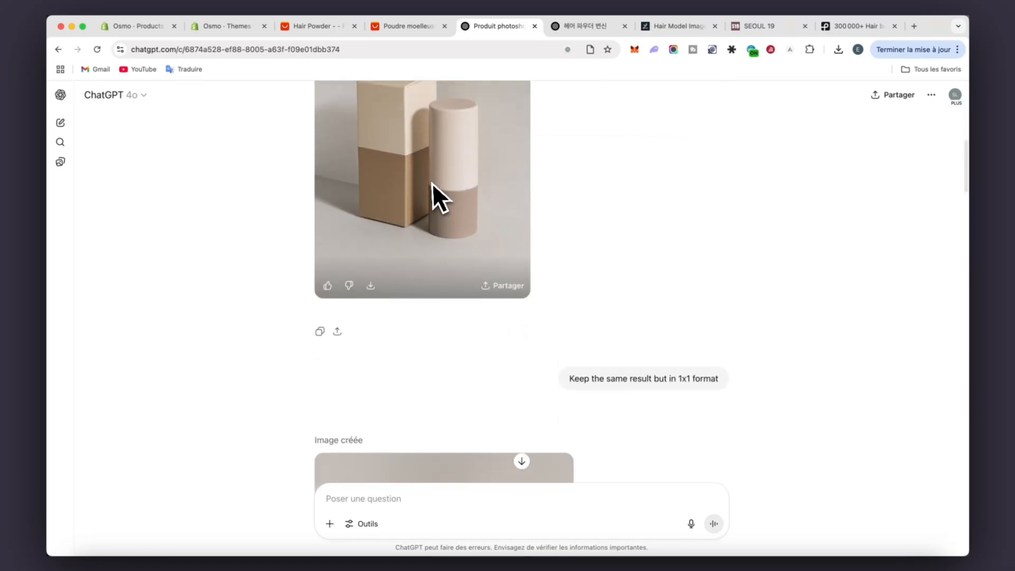
scroll(437, 210, "down", 7)
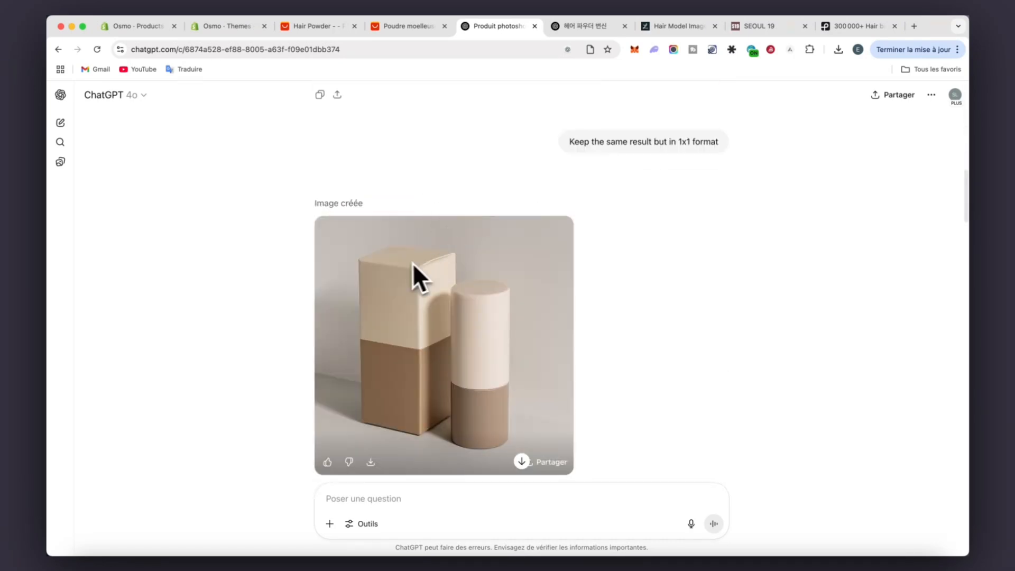
scroll(432, 313, "down", 3)
scroll(475, 209, "down", 3)
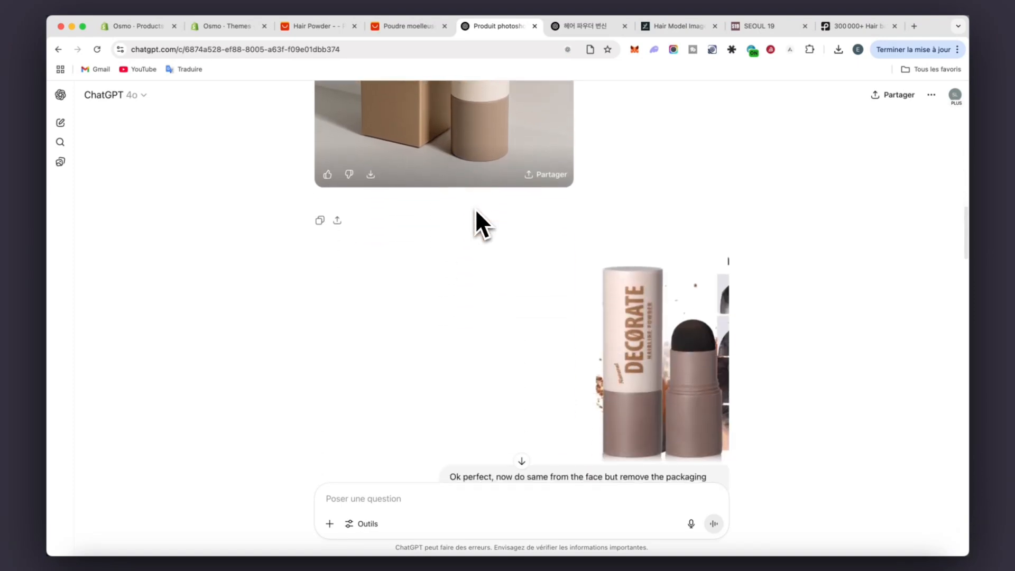
- Examine the DECORATE reference photo, the light grey isometric photoshoot prompt, and the product images generated from it
scroll(475, 209, "up", 4)
scroll(475, 209, "up", 6)
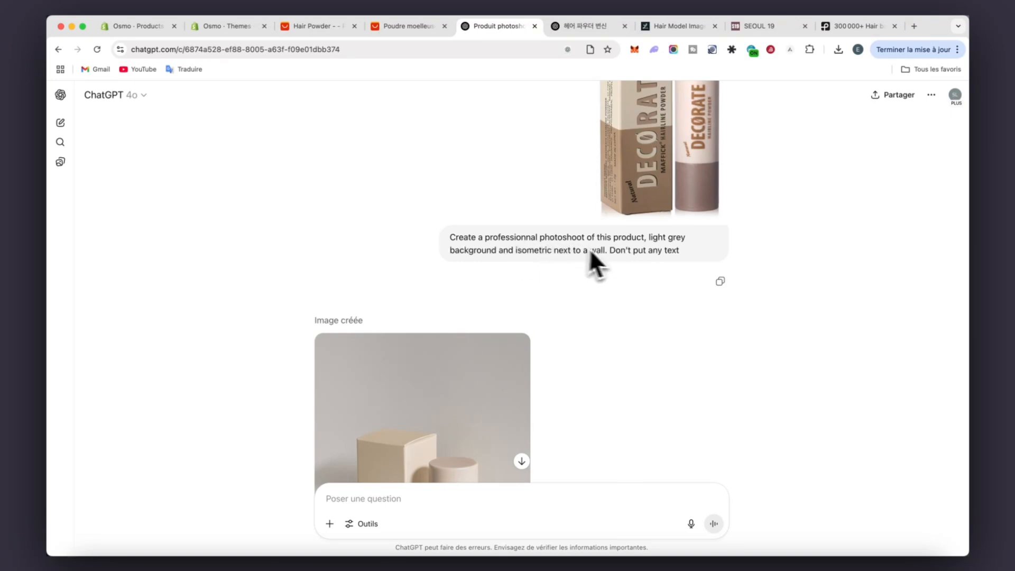
scroll(587, 380, "down", 2)
scroll(629, 190, "up", 4)
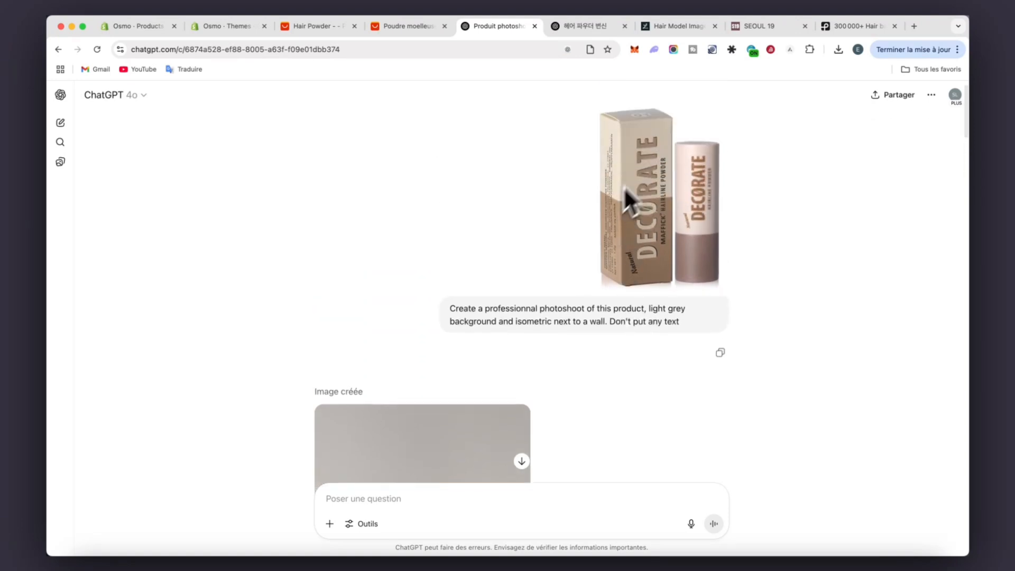
scroll(636, 245, "down", 2)
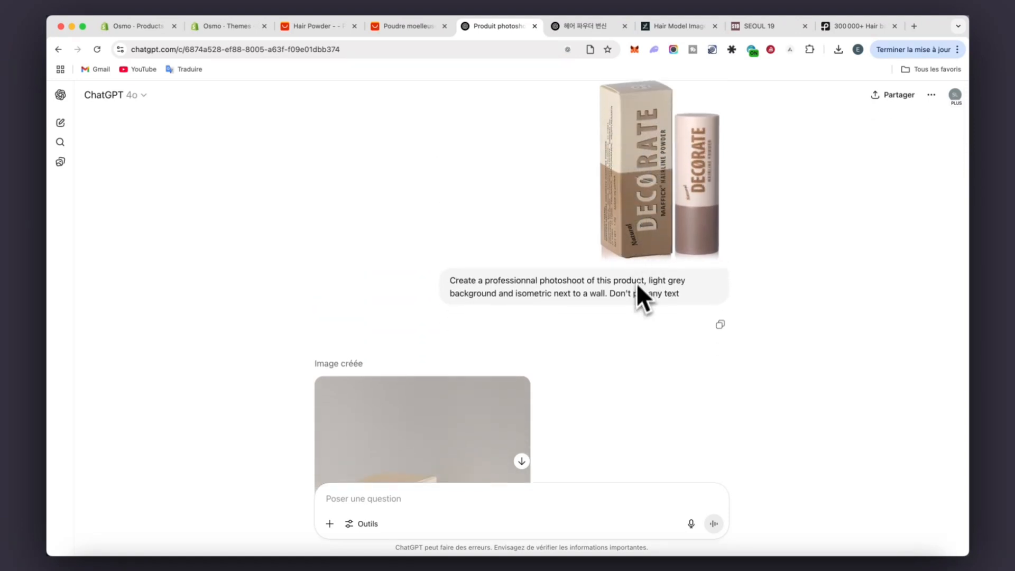
scroll(634, 294, "up", 3)
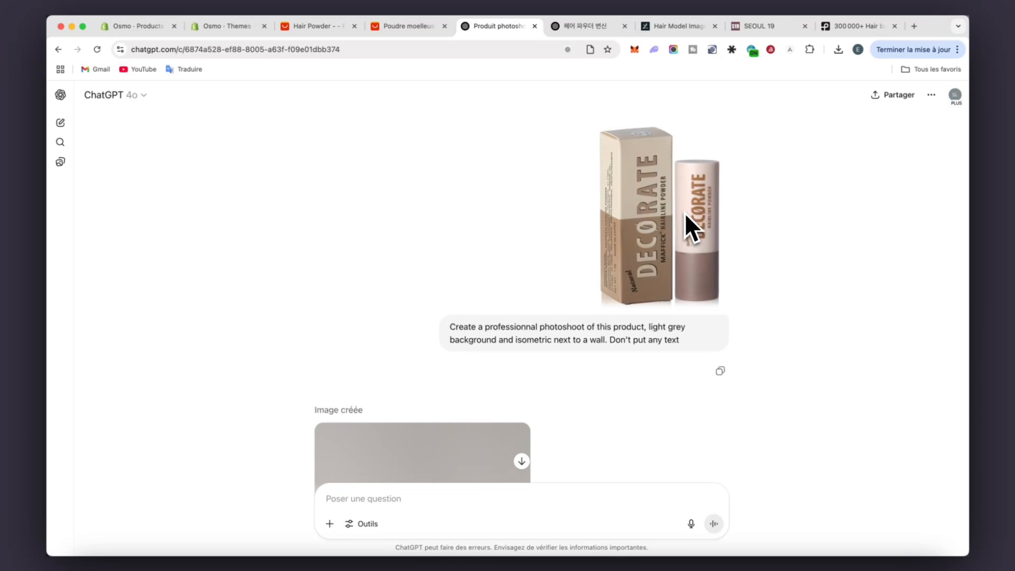
scroll(660, 215, "down", 8)
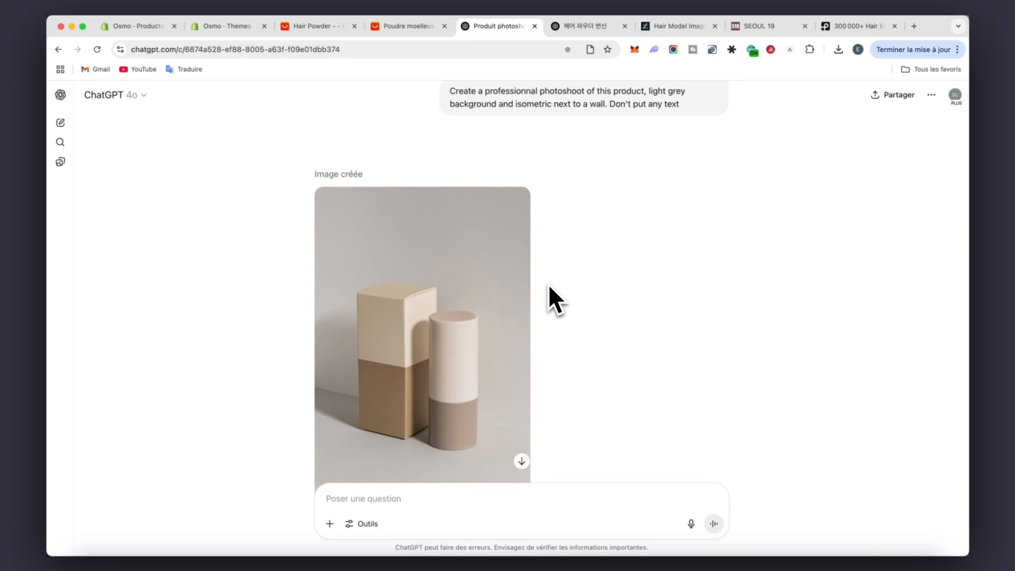
scroll(566, 279, "down", 8)
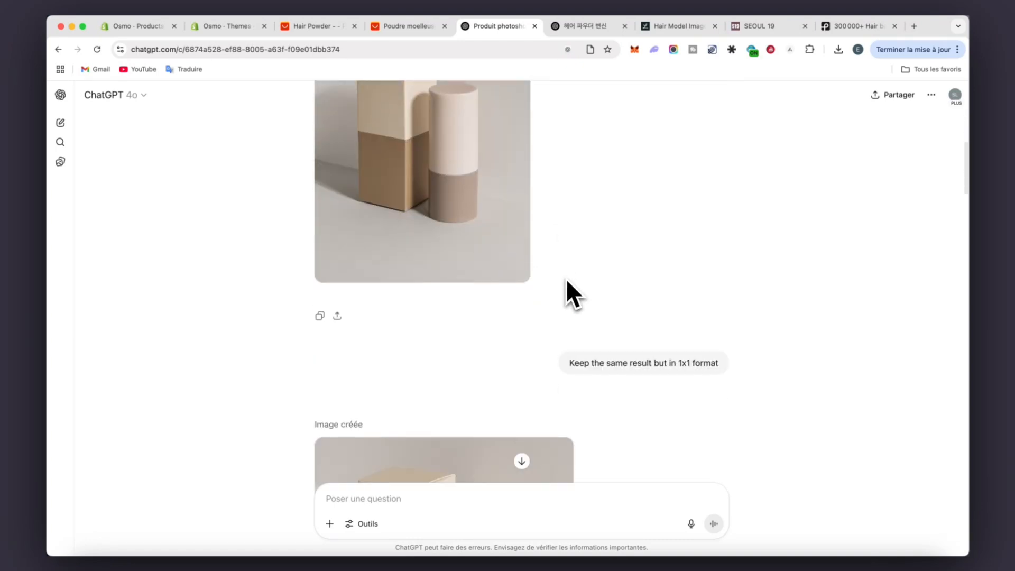
scroll(566, 278, "down", 11)
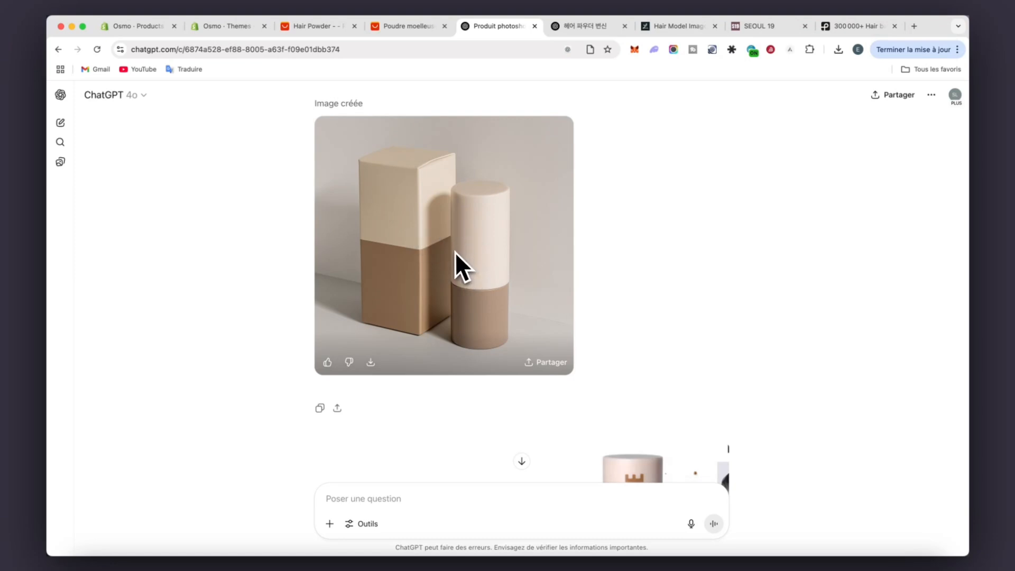
- Examine the request to remove the packaging and show the product opened, with its reference image and generated results
scroll(678, 268, "down", 20)
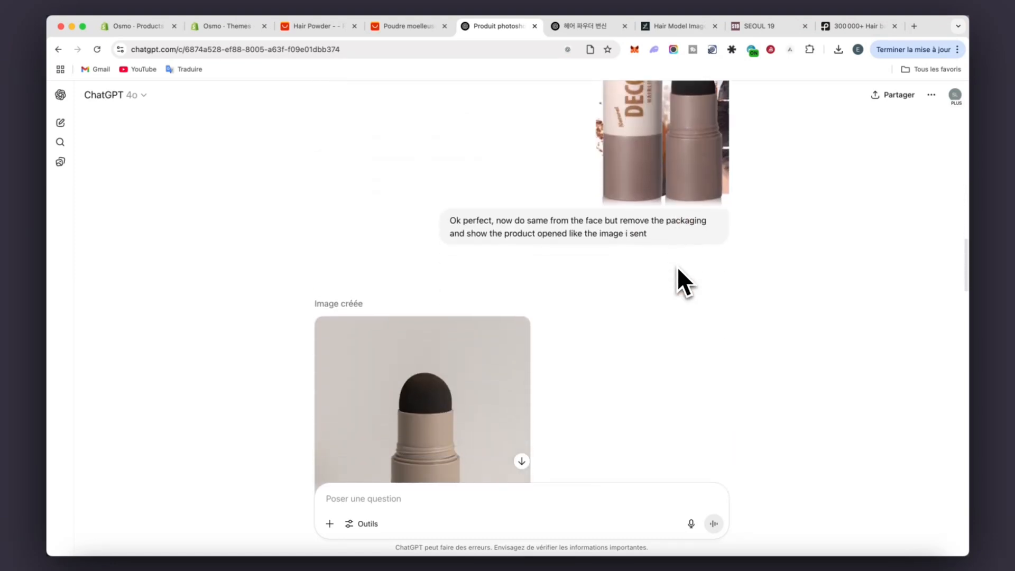
scroll(528, 296, "down", 12)
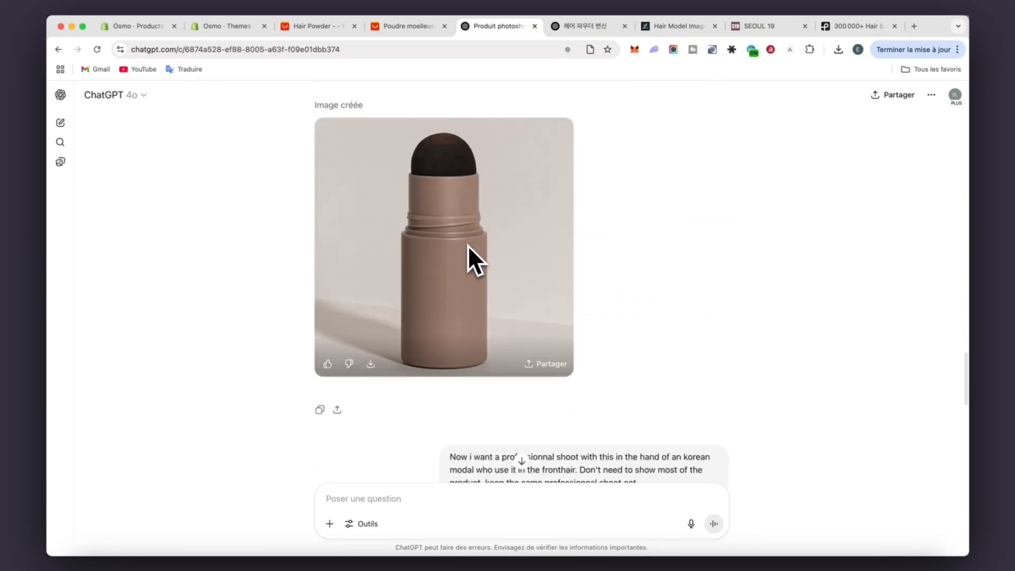
scroll(445, 227, "up", 20)
scroll(448, 241, "up", 8)
scroll(499, 233, "down", 4)
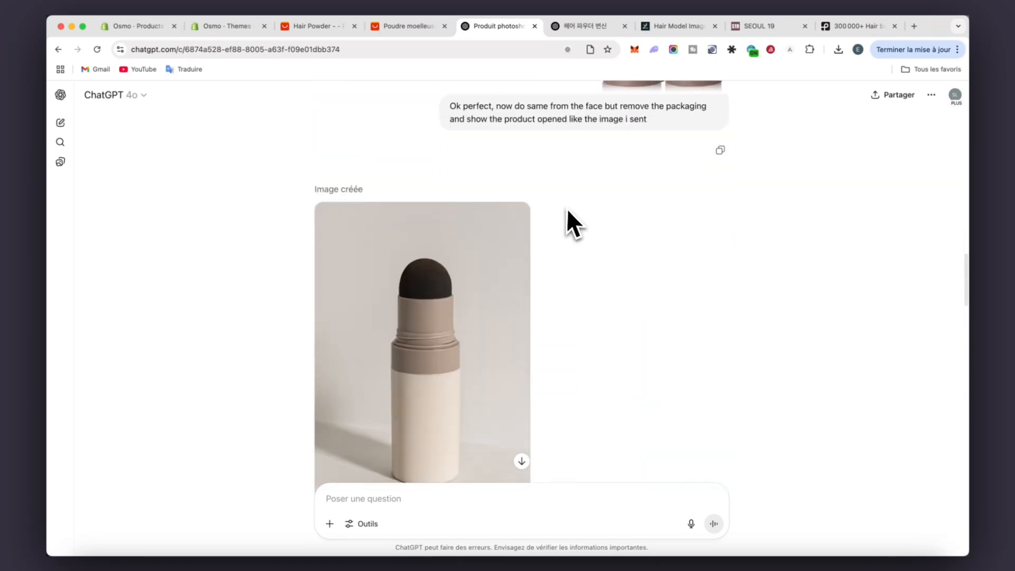
scroll(502, 344, "up", 6)
scroll(653, 215, "down", 1)
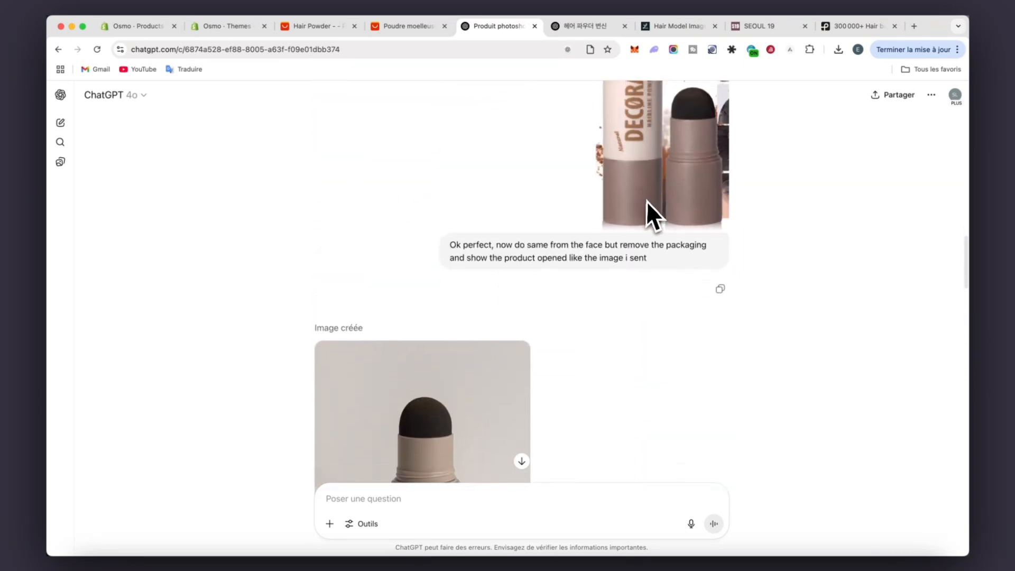
scroll(649, 214, "up", 3)
scroll(573, 335, "down", 5)
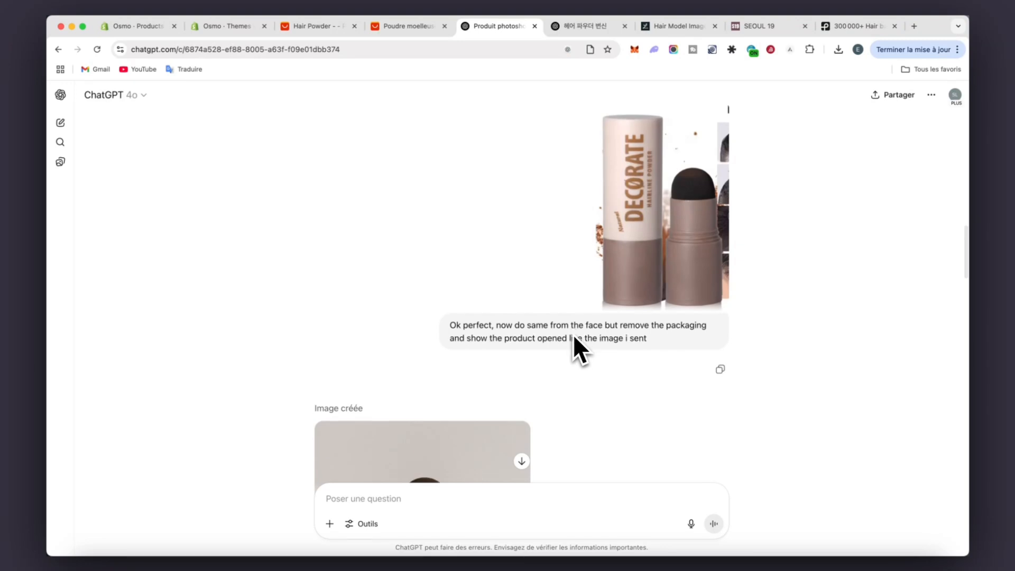
- Review the correction asking for the same product as the image in 1x1 format, comparing the earlier and corrected opened-stick images
scroll(573, 334, "down", 10)
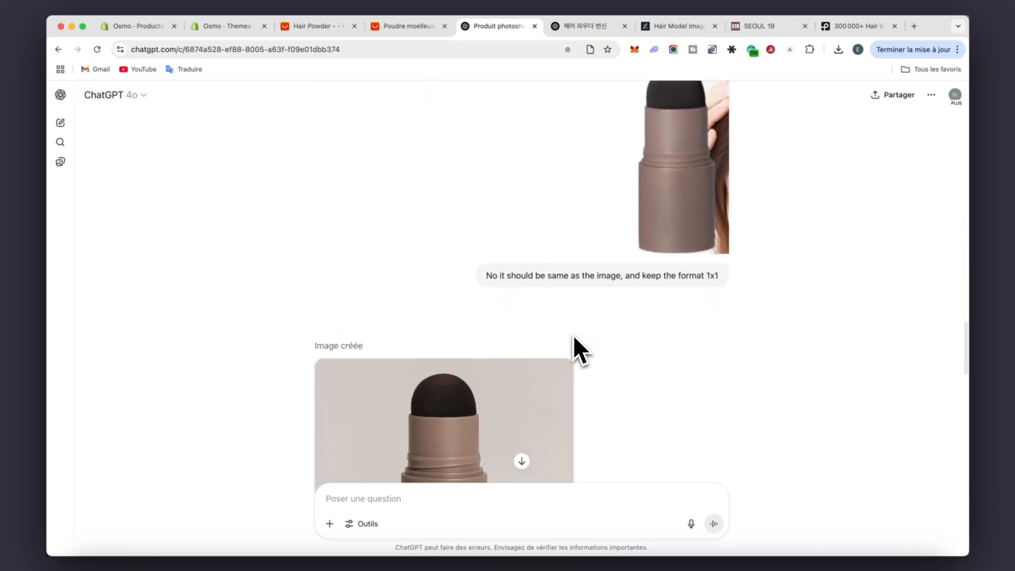
scroll(559, 246, "down", 4)
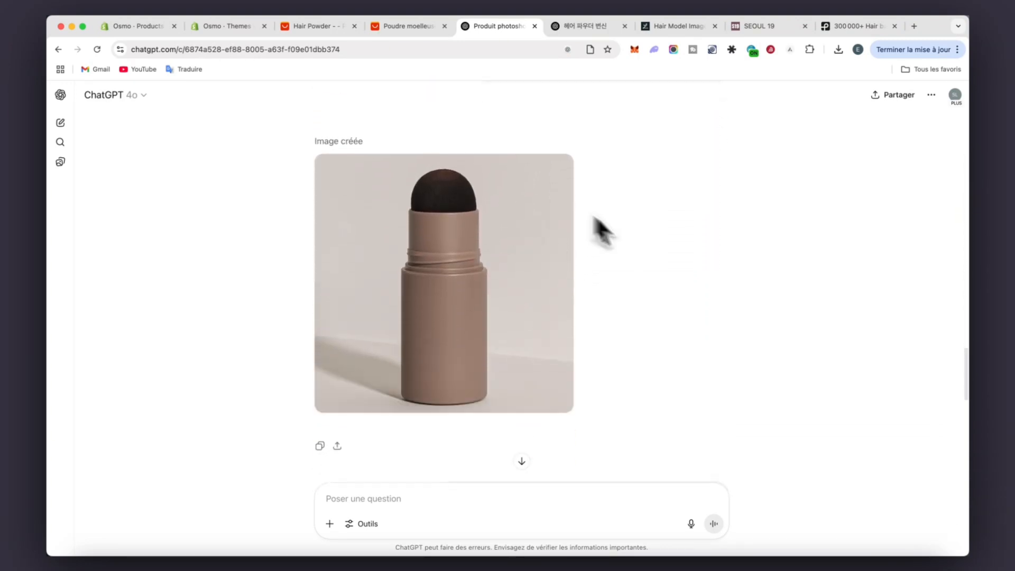
scroll(602, 228, "up", 6)
scroll(661, 248, "down", 5)
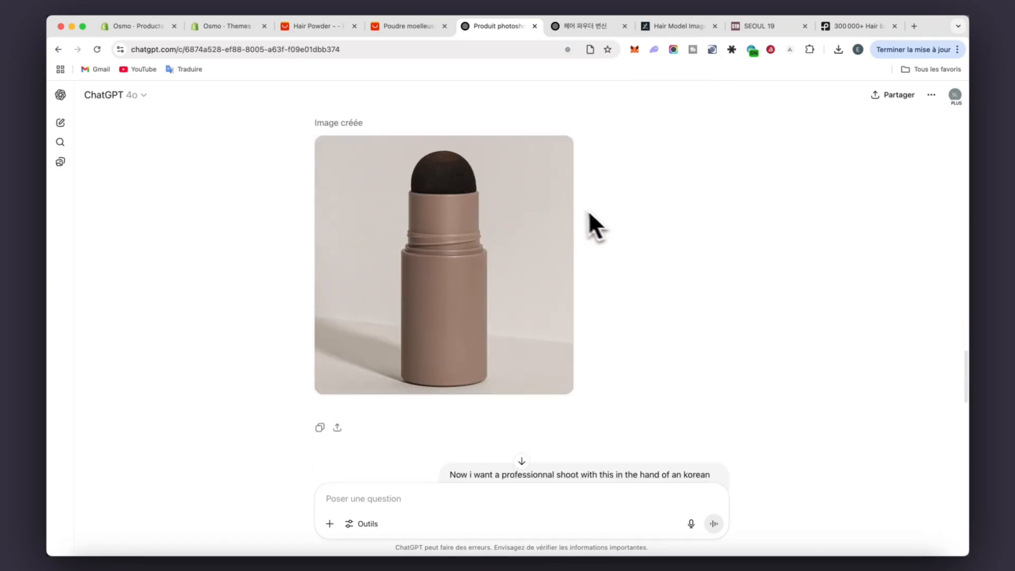
scroll(539, 207, "up", 3)
scroll(522, 240, "down", 5)
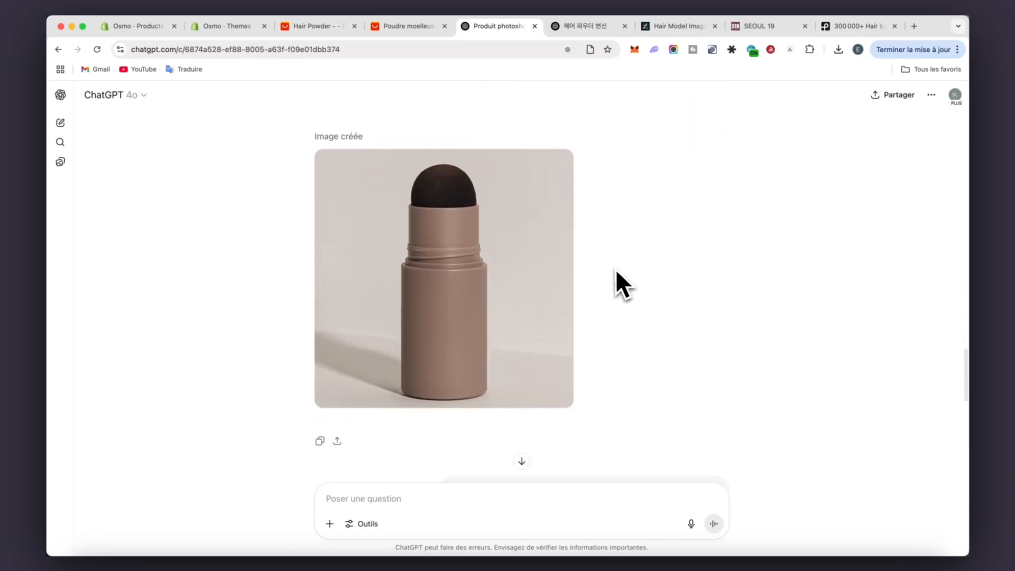
scroll(637, 274, "down", 3)
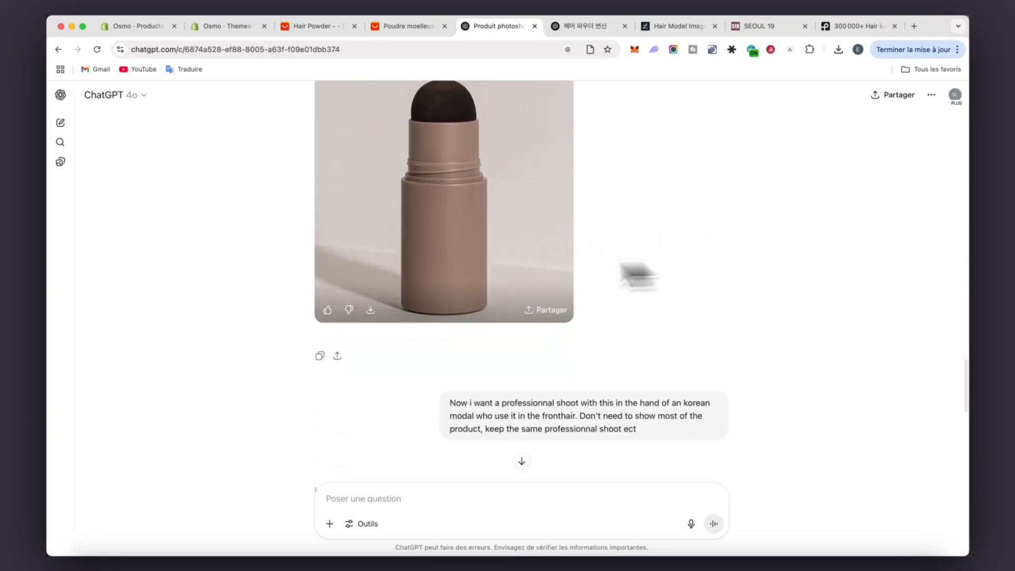
scroll(349, 238, "down", 15)
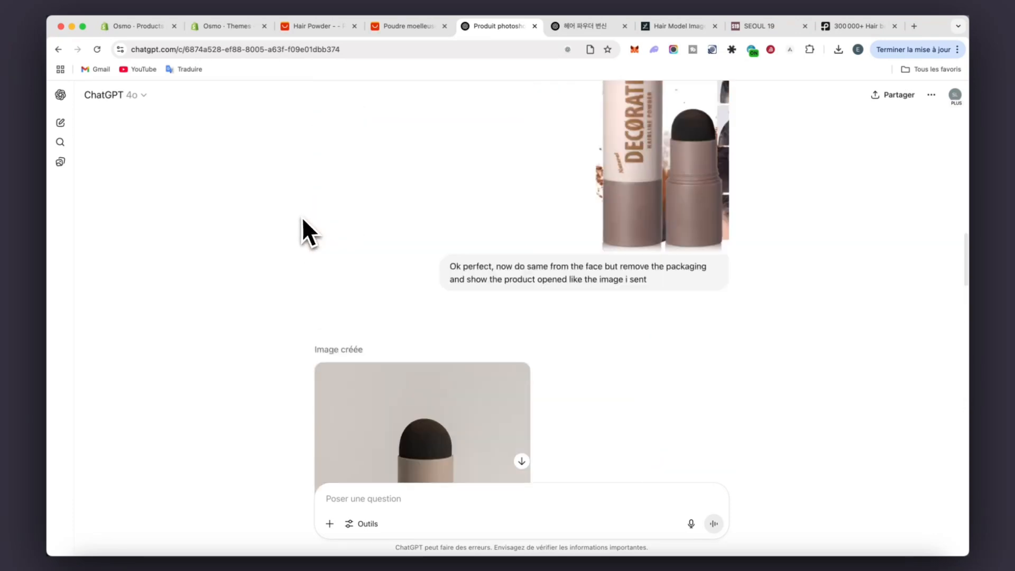
scroll(578, 210, "down", 15)
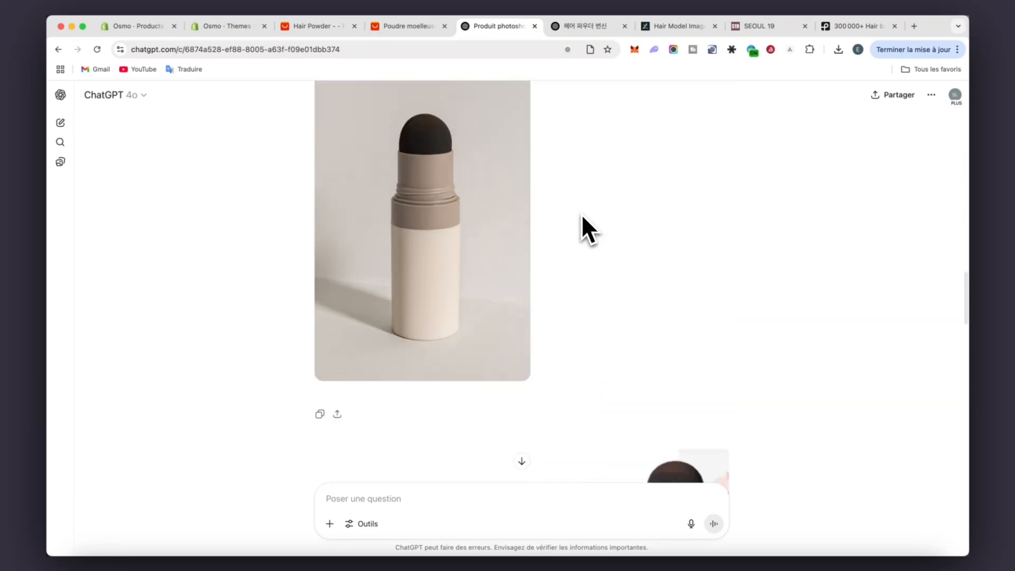
scroll(582, 214, "down", 10)
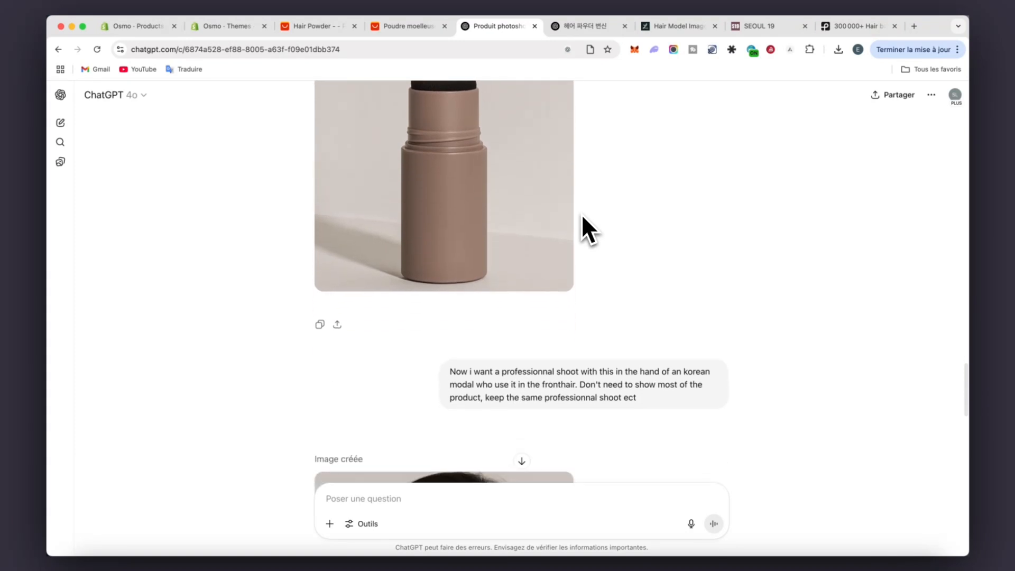
- Compare the generated Korean model shot with the version made after asking for a bigger product
scroll(571, 234, "down", 10)
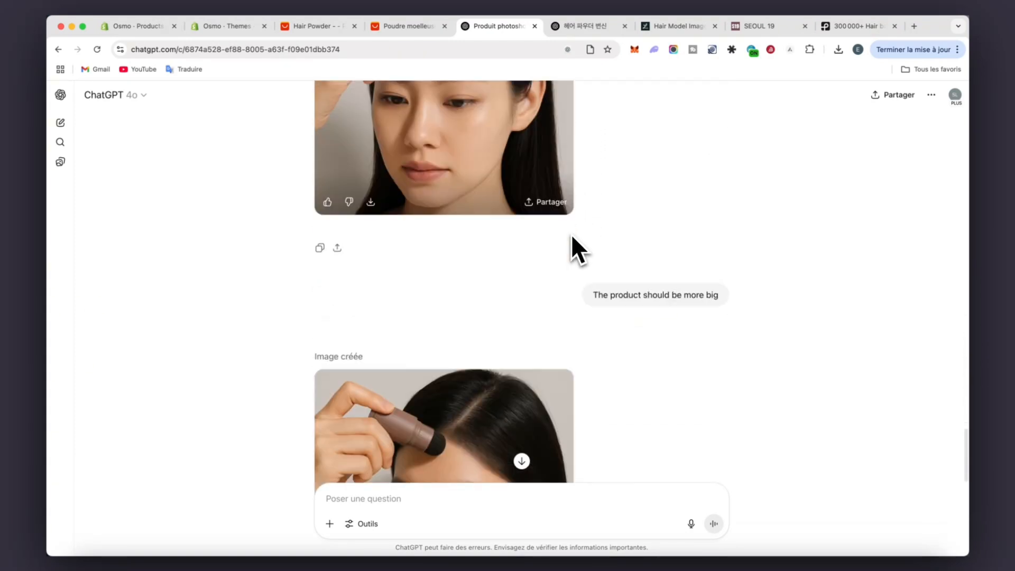
scroll(434, 232, "up", 6)
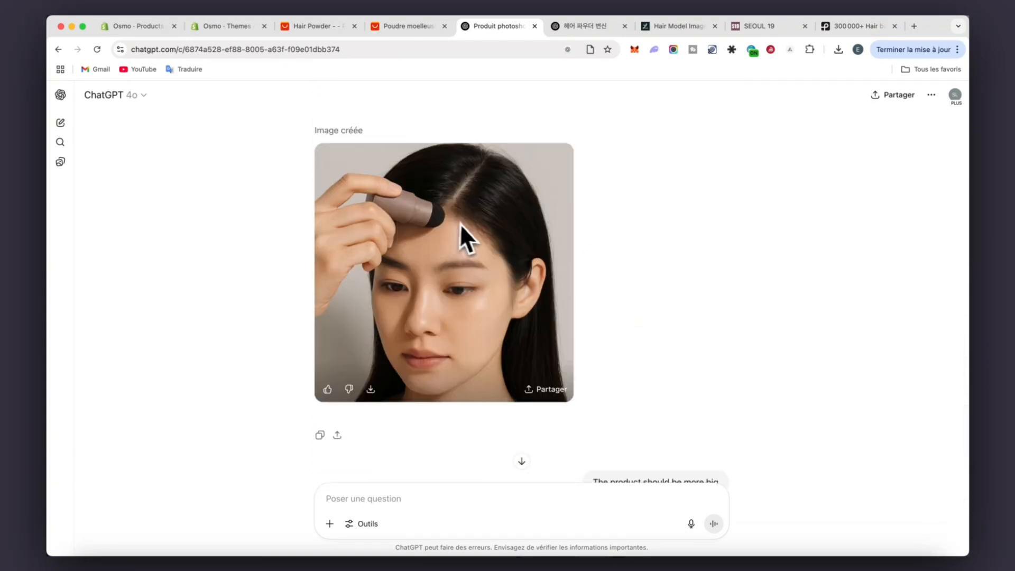
scroll(453, 241, "down", 6)
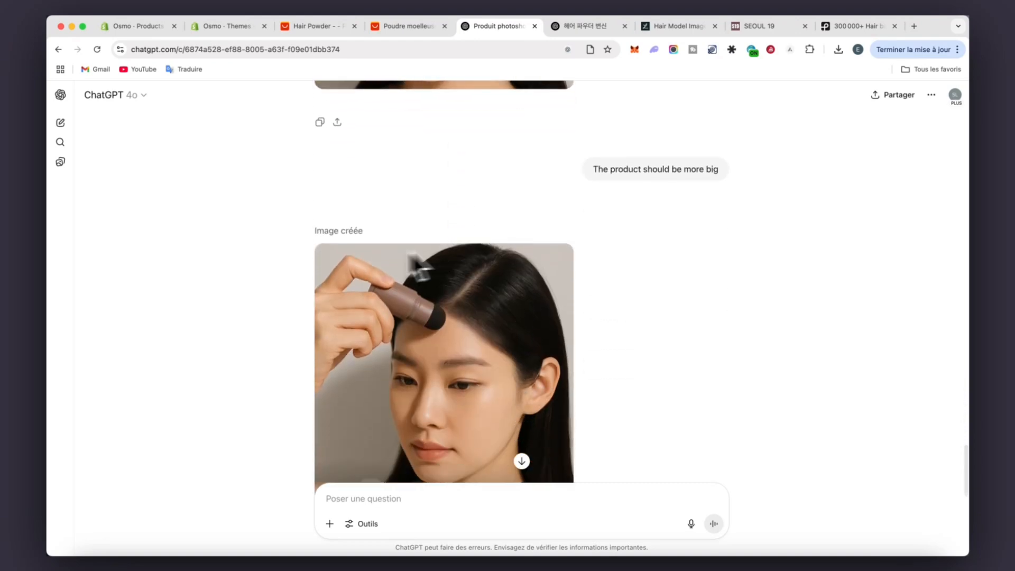
scroll(318, 323, "down", 2)
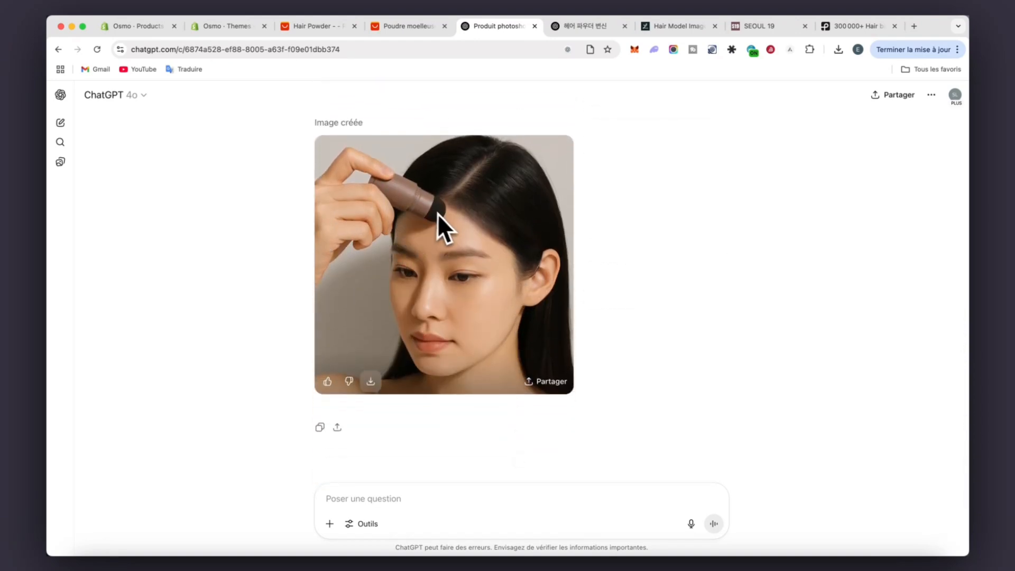
scroll(521, 170, "up", 2)
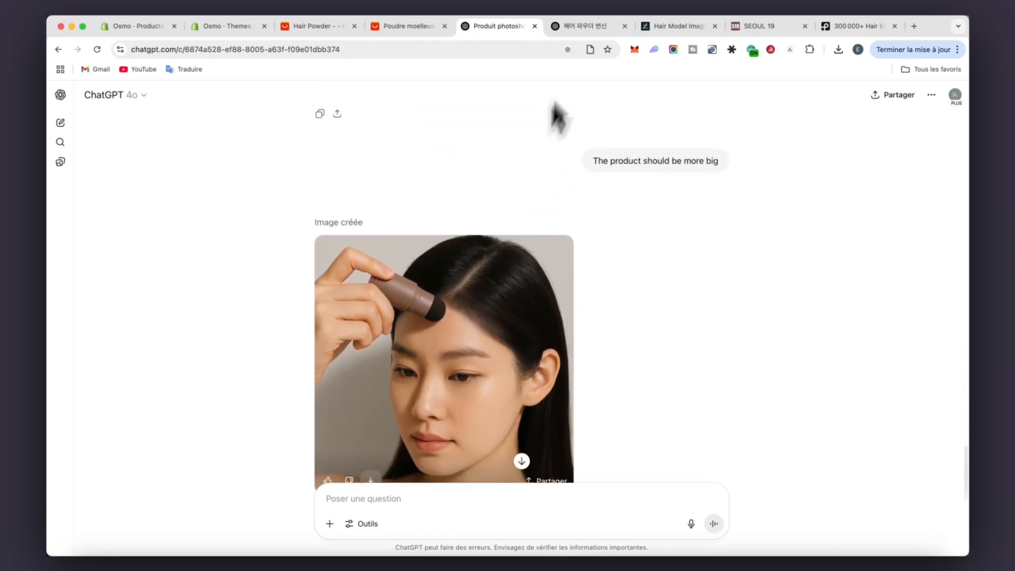
- Review the before-and-after hair powder portraits, including the light grey background and before/after text removal requests
left_click(579, 26)
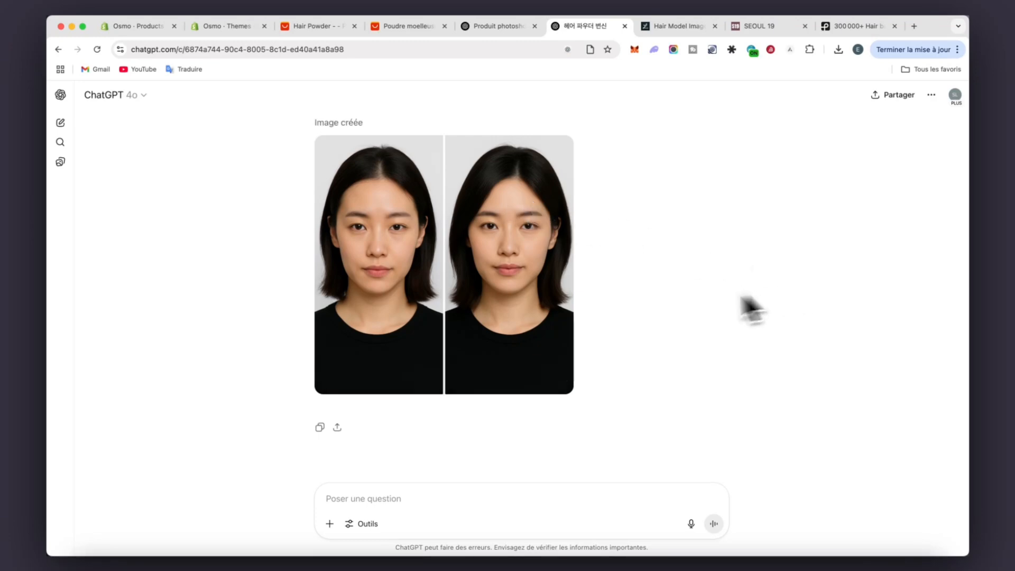
scroll(479, 328, "up", 8)
scroll(476, 323, "down", 1)
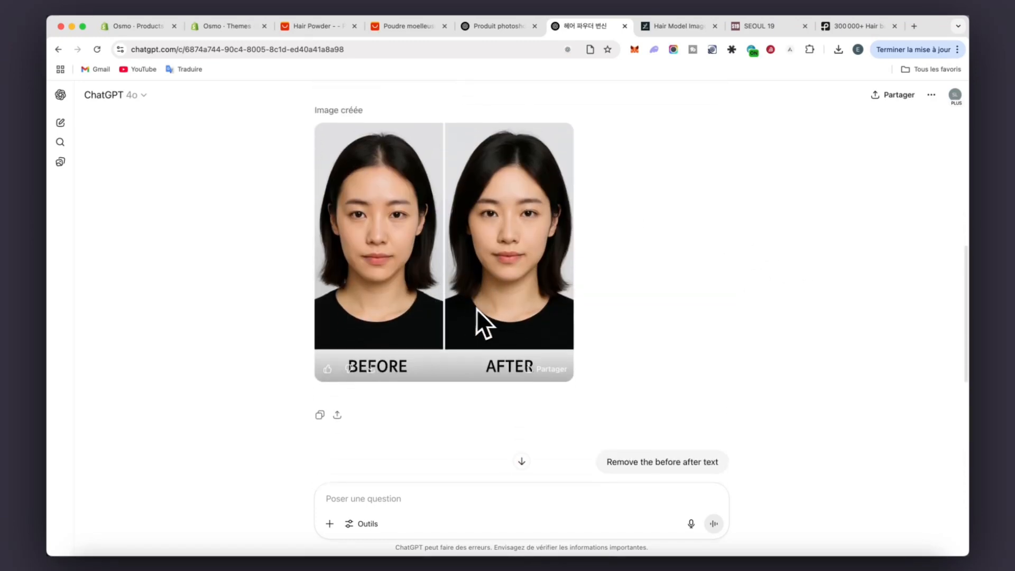
scroll(290, 255, "up", 6)
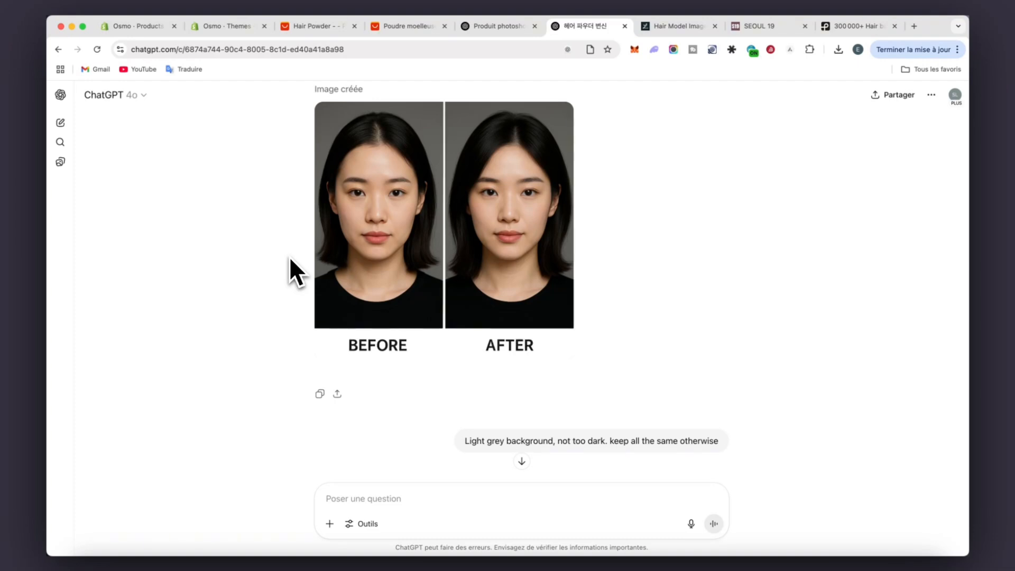
- Browse the Lummi hair model stock photos for portraits suited to the hair powder store
left_click(666, 29)
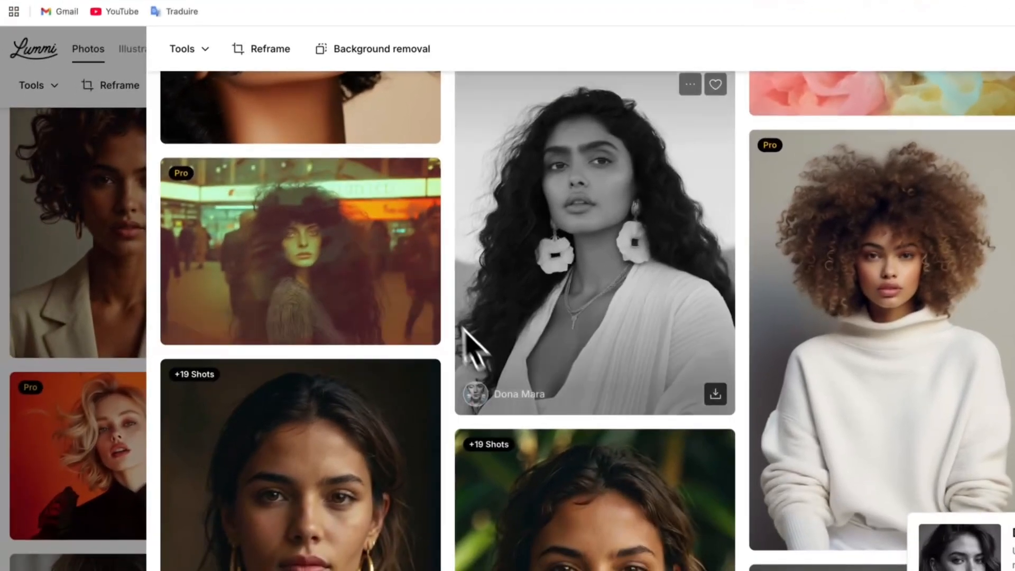
scroll(463, 329, "down", 10)
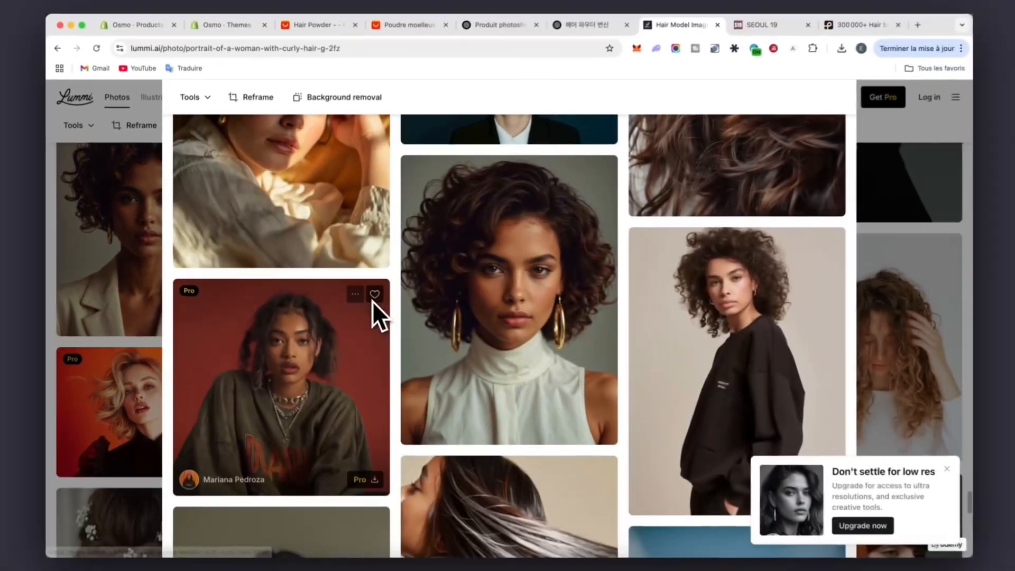
scroll(371, 300, "down", 10)
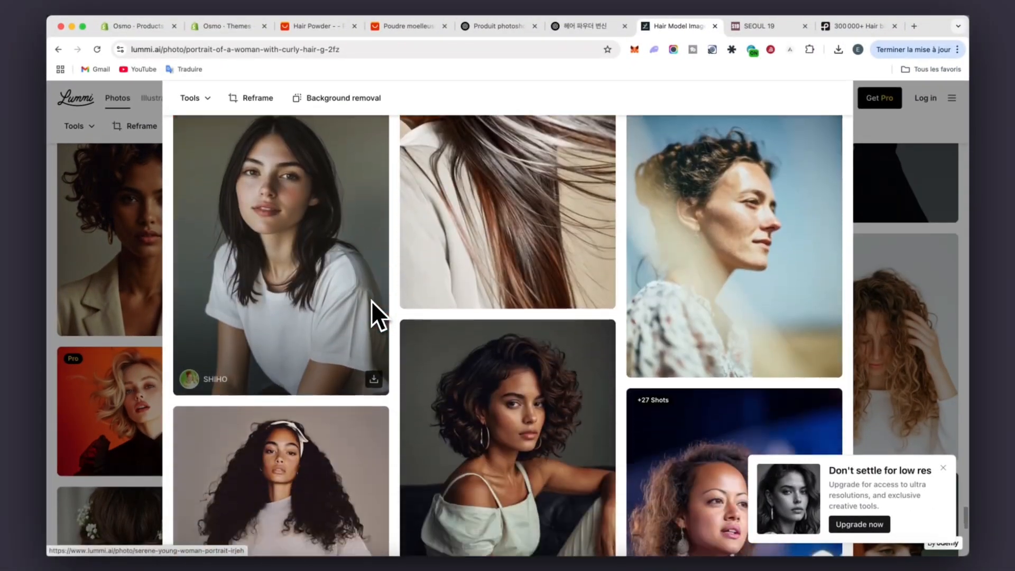
scroll(474, 263, "down", 10)
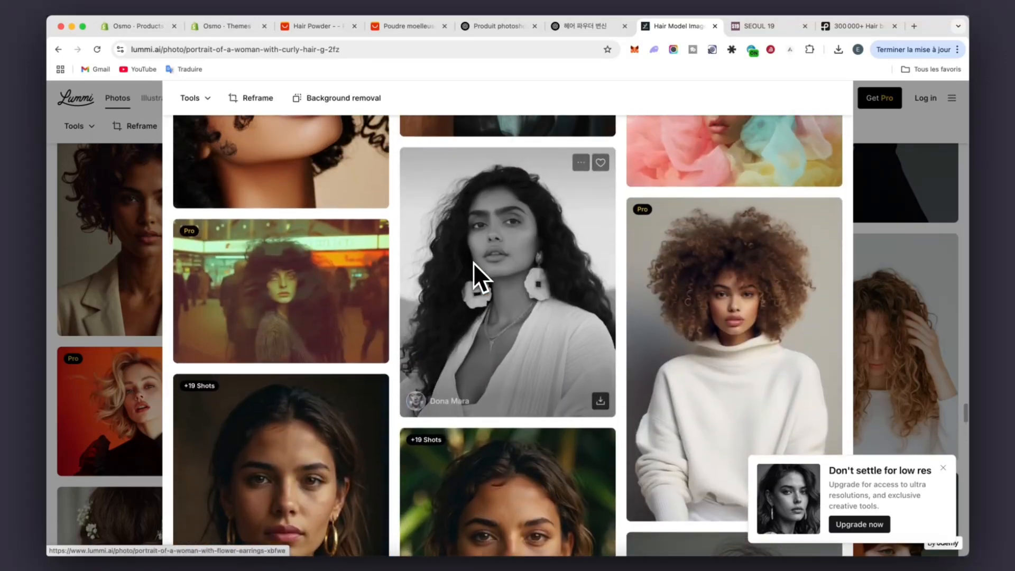
scroll(473, 262, "up", 5)
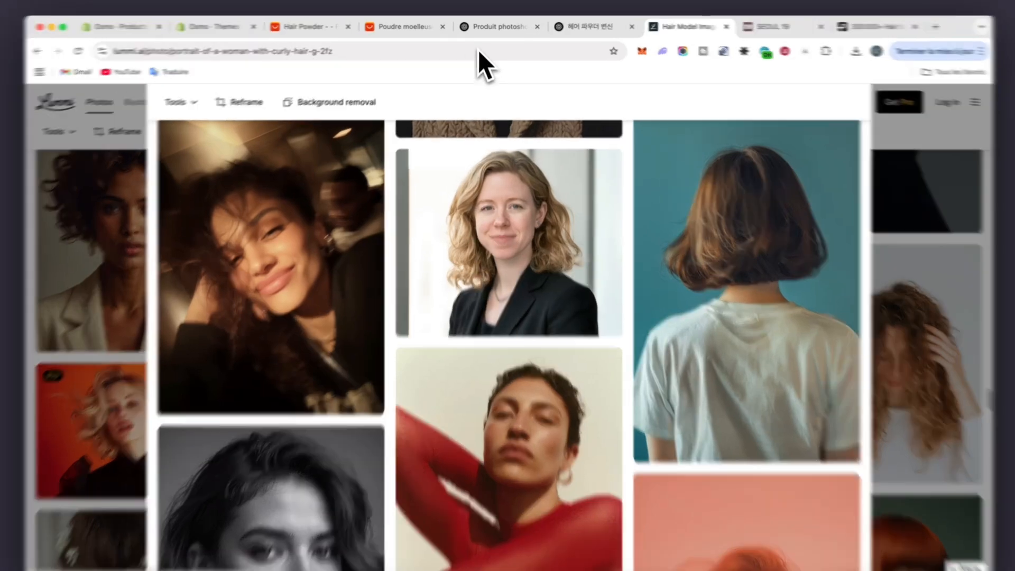
- Return to the product photoshoot chat and check the saved ChatGPT and model images in the Téléchargements folder
left_click(497, 26)
scroll(423, 348, "down", 3)
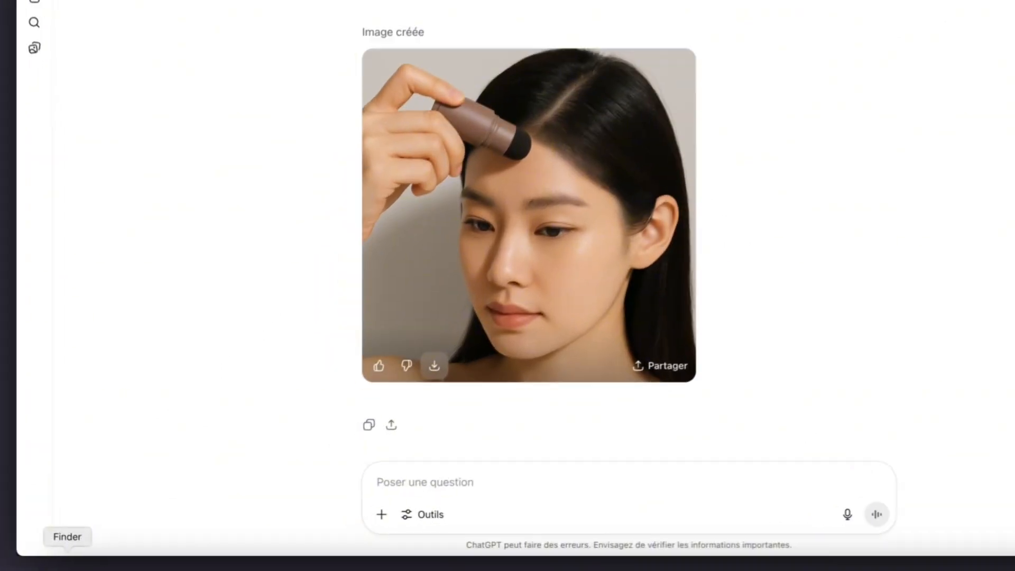
left_click(87, 562)
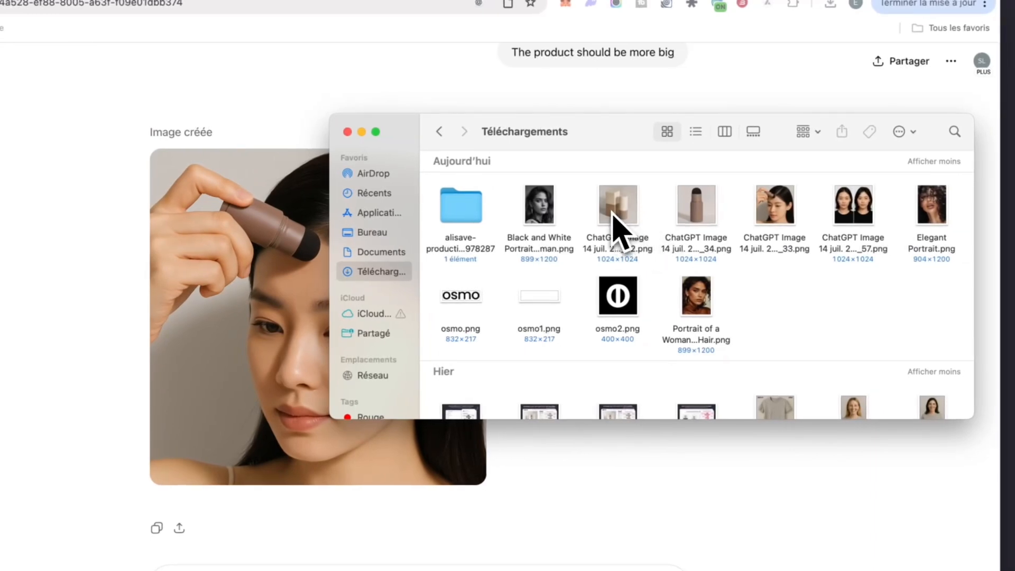
left_click_drag(509, 199, 951, 245)
left_click(807, 330)
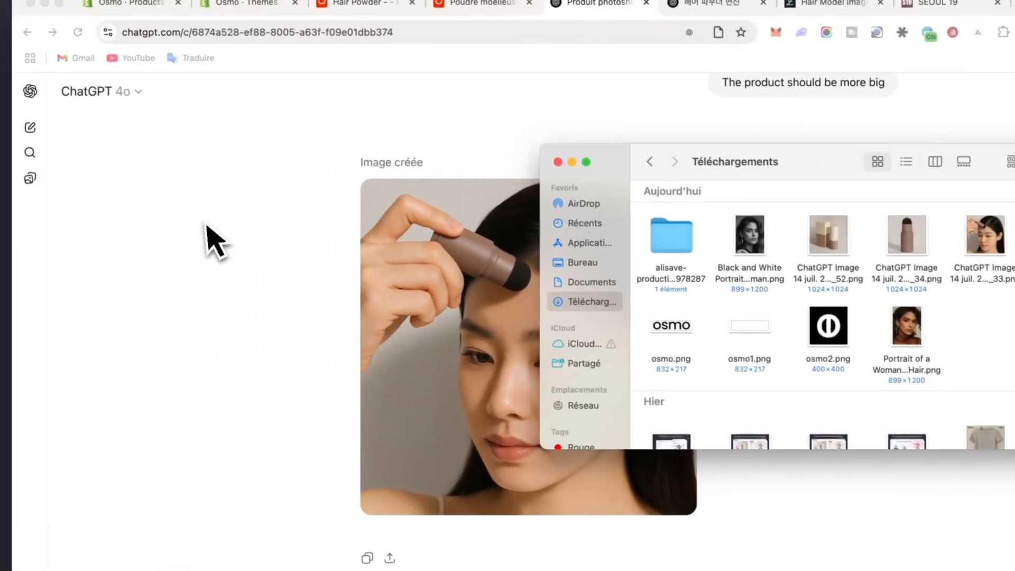
left_click(205, 228)
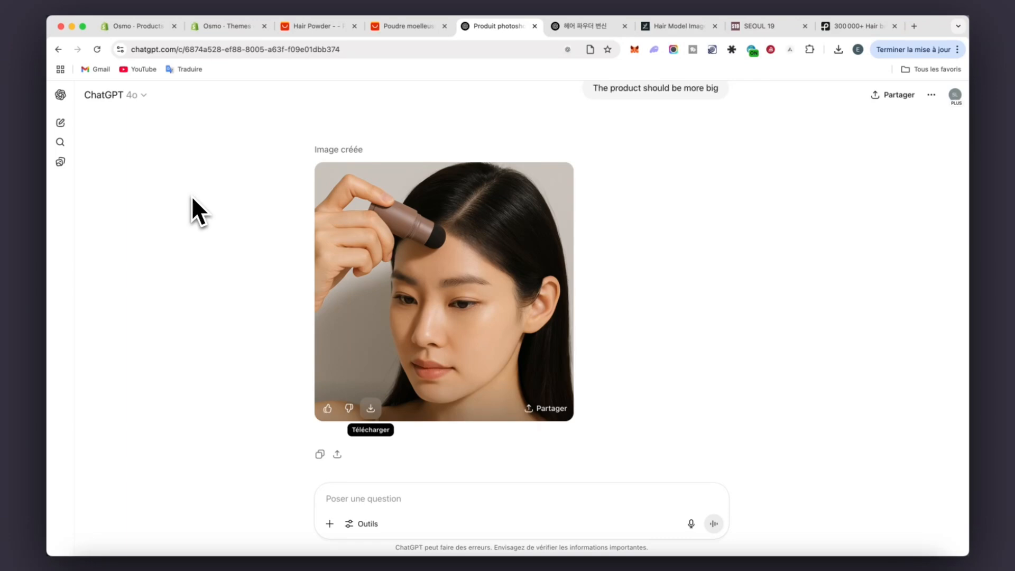
- Review the photoshoot conversation again, from the packaged product in 1x1 format to the Korean model shots with their prompts
scroll(479, 307, "up", 6)
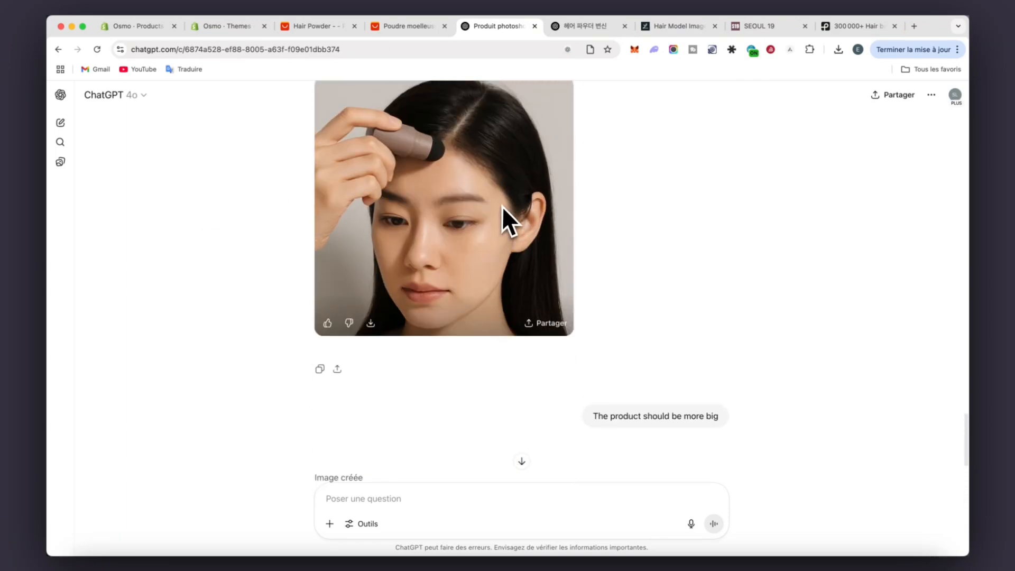
scroll(502, 206, "up", 10)
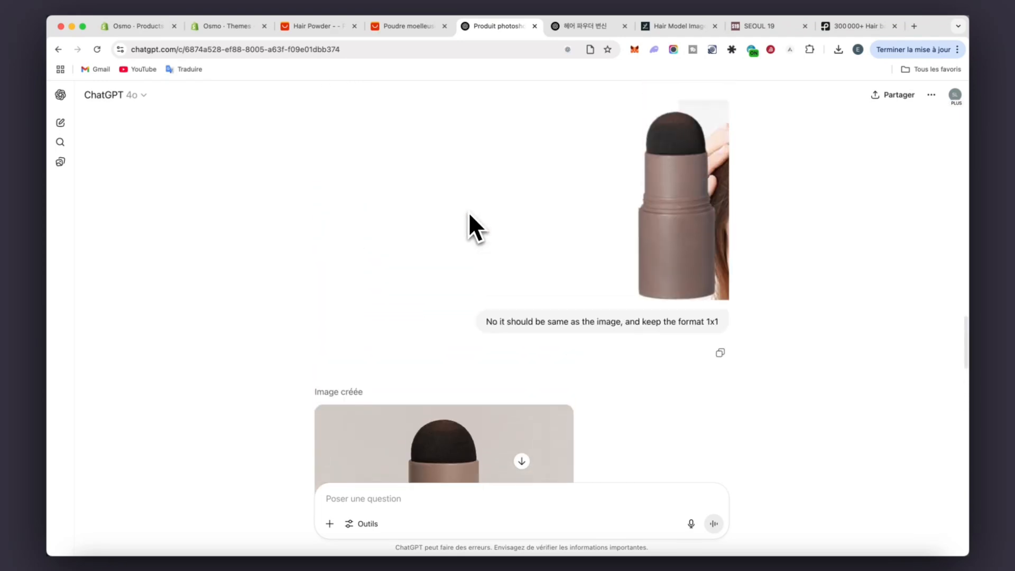
scroll(469, 228, "up", 10)
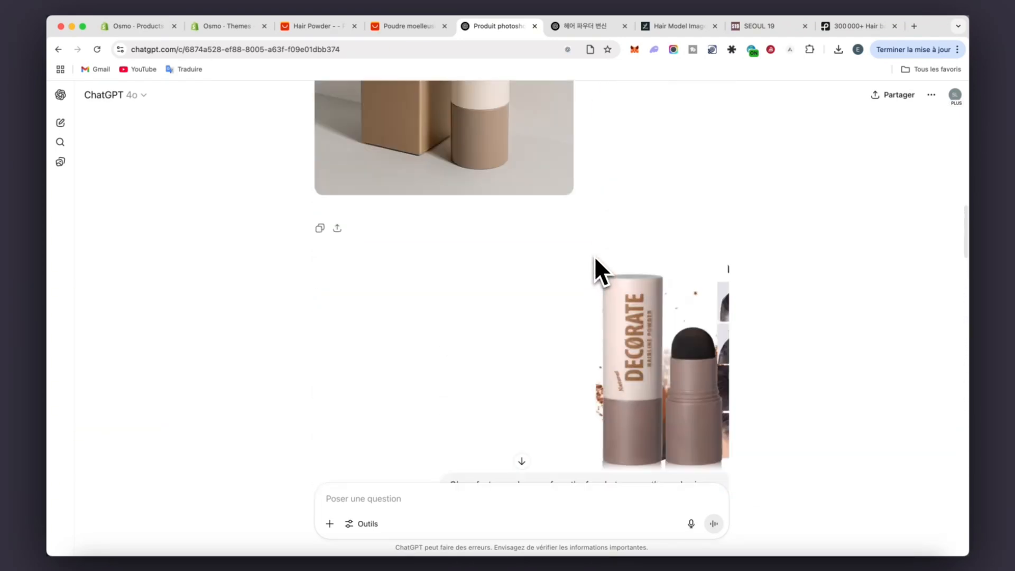
scroll(595, 259, "up", 5)
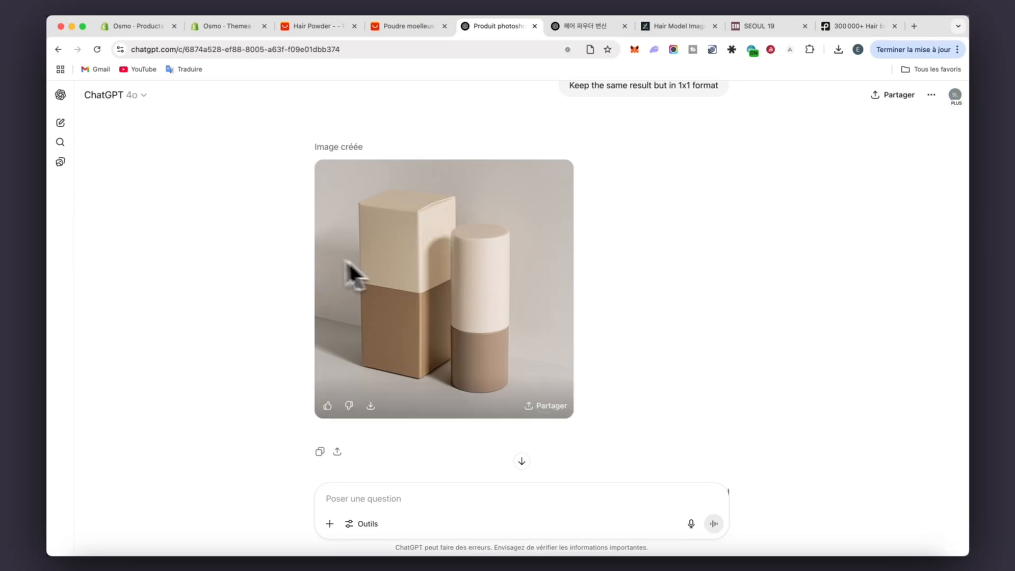
scroll(370, 275, "down", 2)
scroll(419, 209, "down", 10)
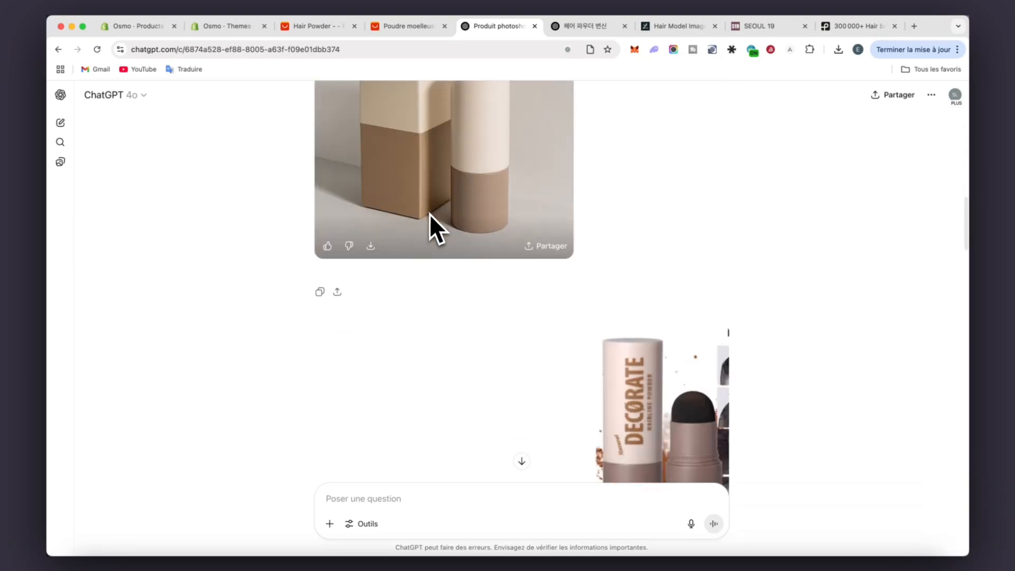
scroll(403, 320, "up", 10)
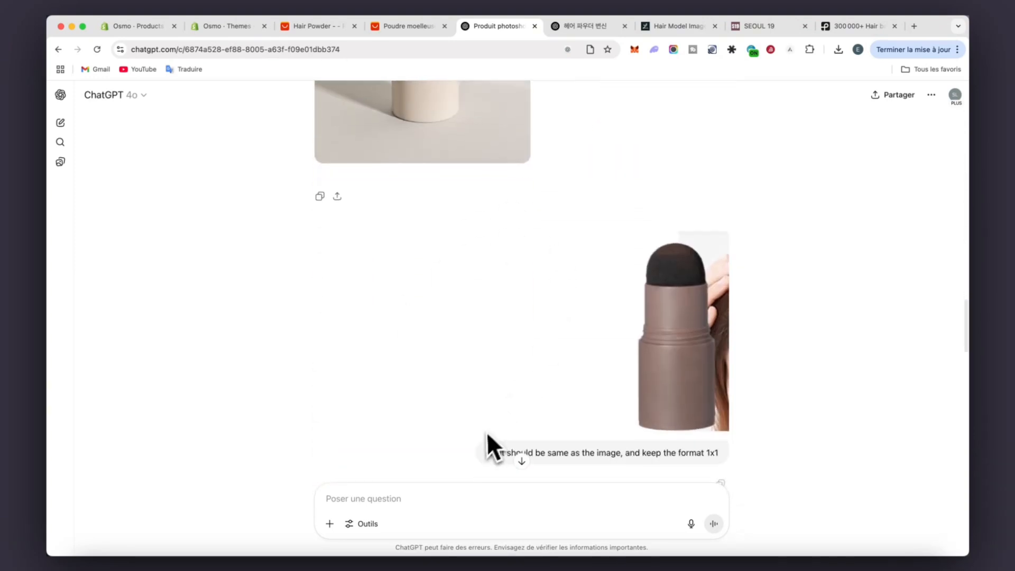
scroll(477, 278, "down", 10)
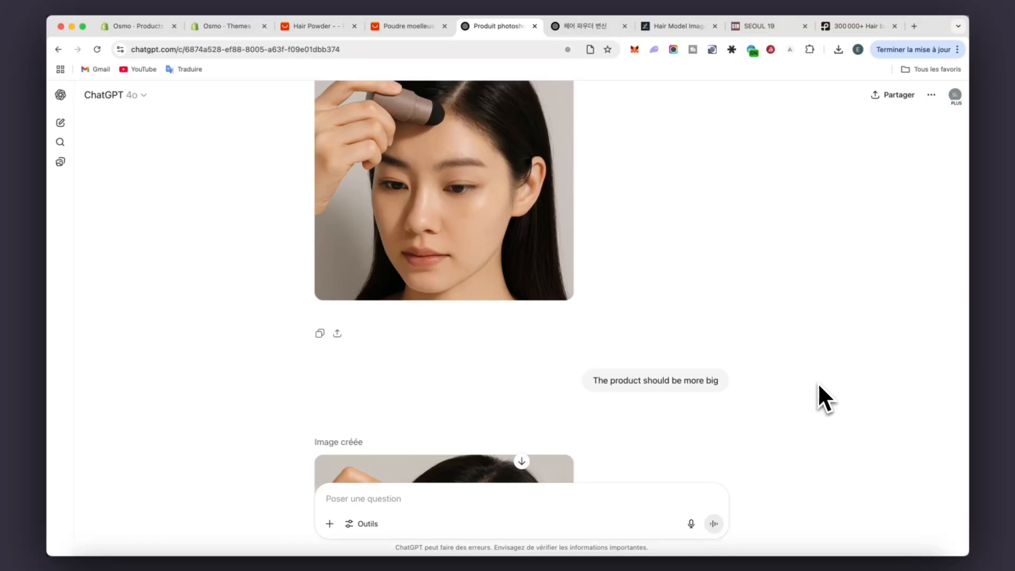
scroll(504, 330, "down", 6)
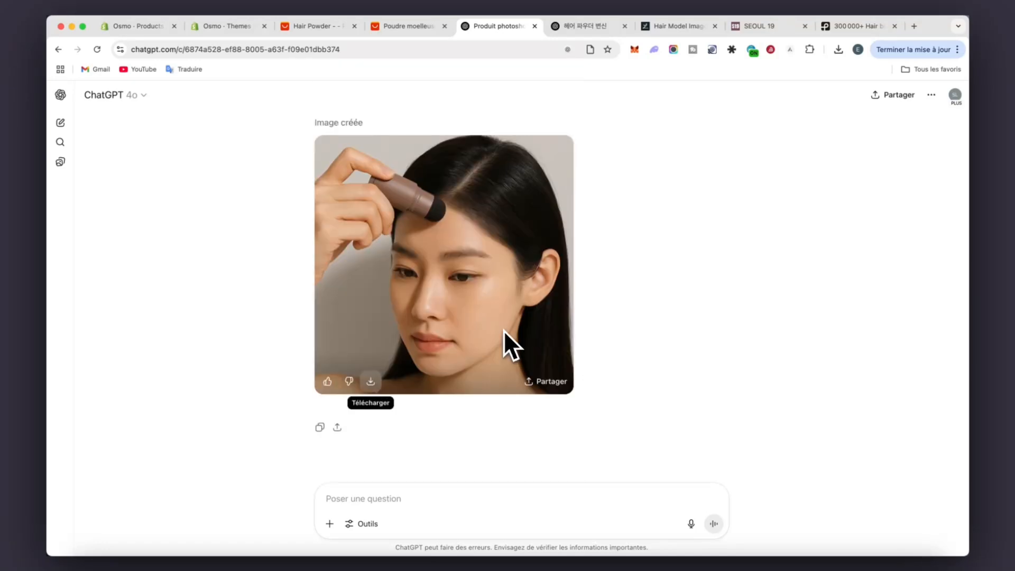
scroll(540, 251, "up", 3)
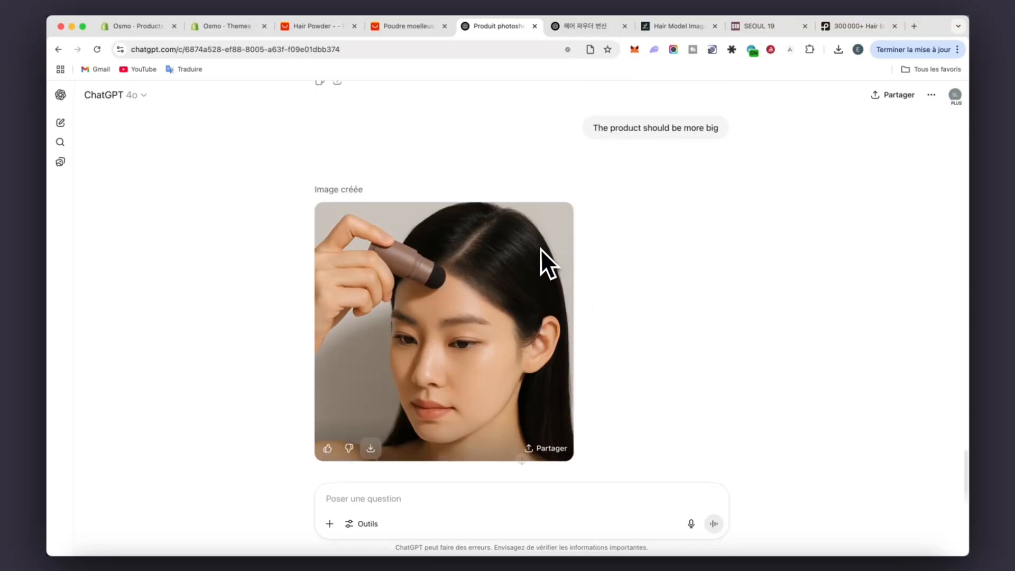
scroll(597, 259, "up", 9)
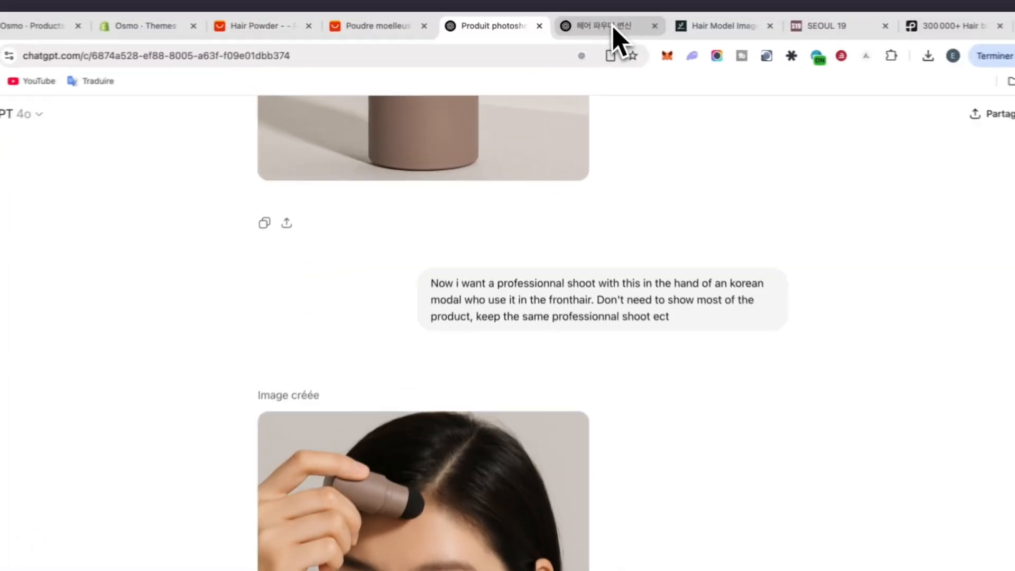
- Look back over the before-and-after portraits and the hair model stock photo pages, and return to the product photoshoot chat
left_click(590, 31)
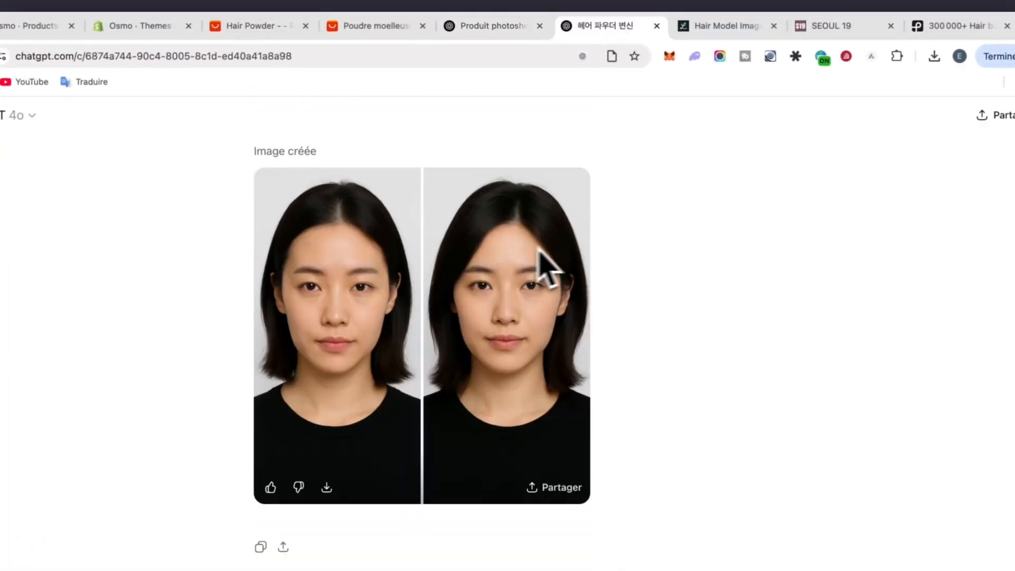
left_click(496, 33)
left_click(724, 26)
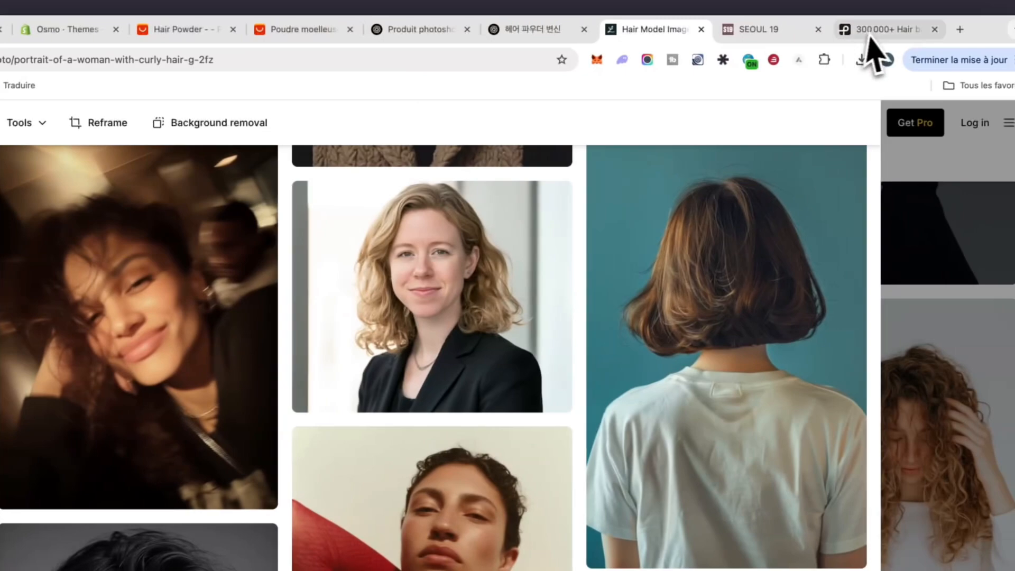
left_click(872, 31)
left_click(413, 31)
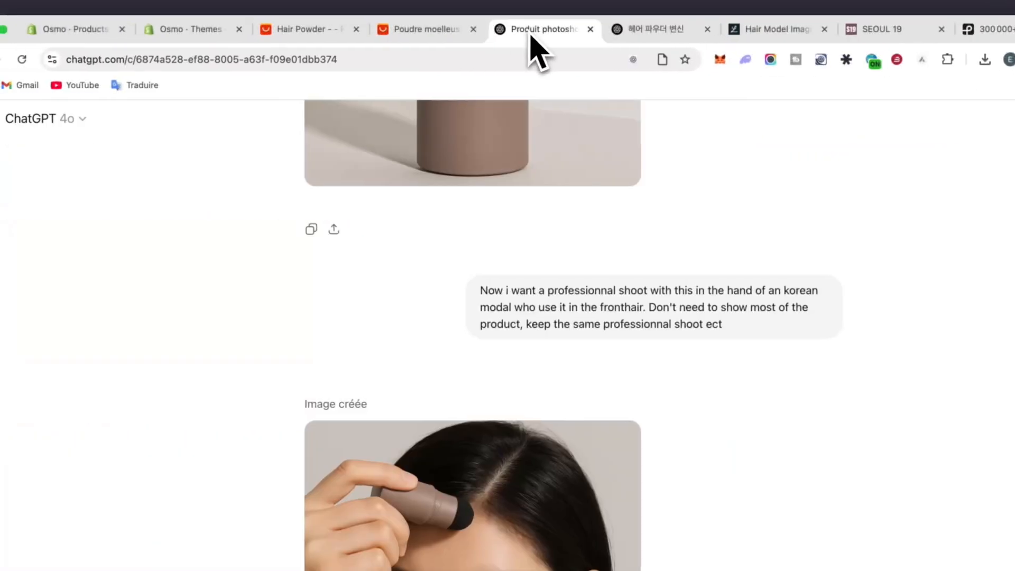
- Examine the opened-stick image and the box-and-stick product image generated in 1x1 format
scroll(535, 349, "up", 15)
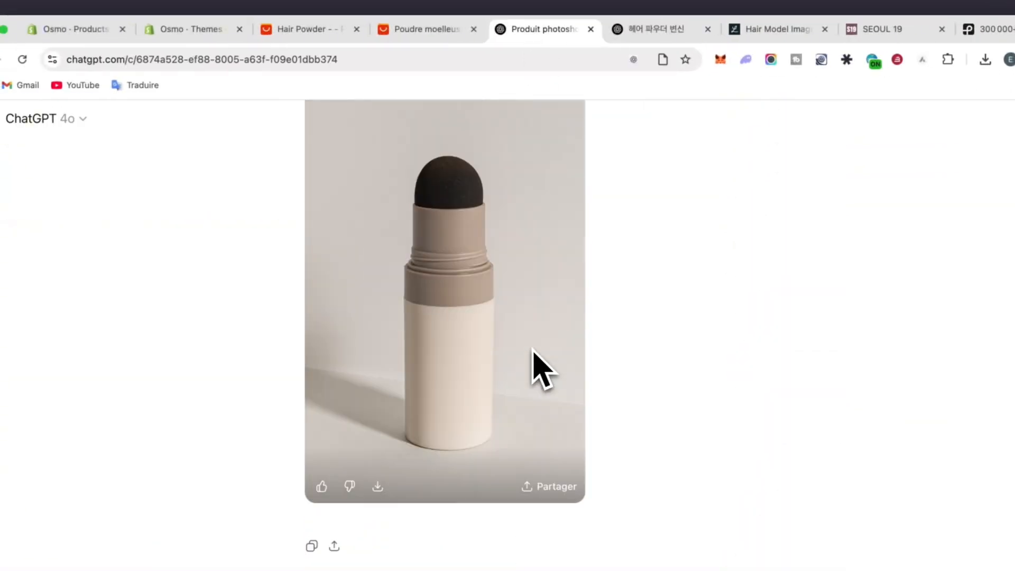
scroll(415, 231, "up", 12)
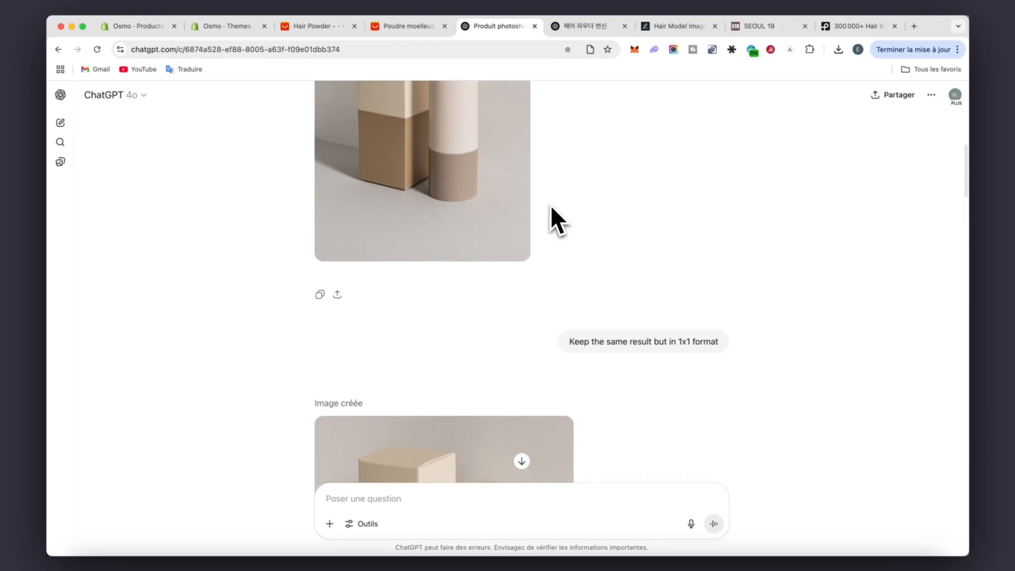
scroll(551, 204, "down", 5)
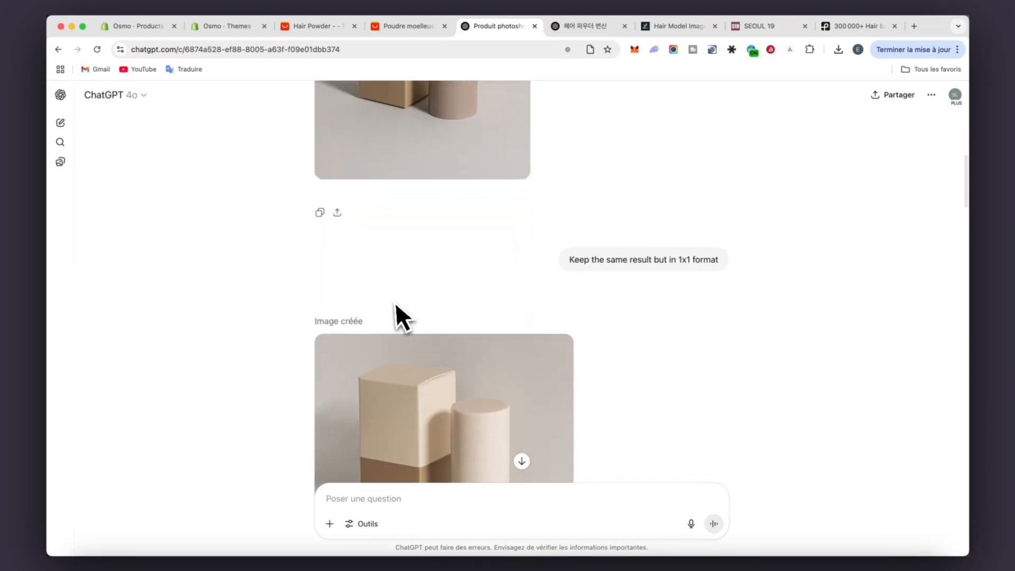
scroll(396, 302, "down", 3)
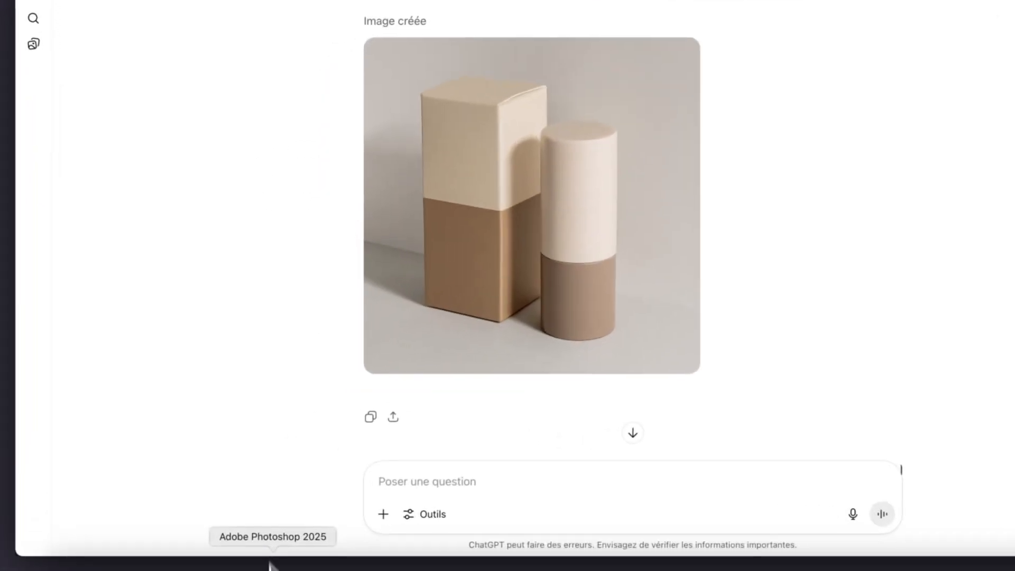
- Switch to Adobe Photoshop and open the before-and-after portrait ChatGPT Image 14 juil. 2025, 13_46_57.png from the Téléchargements folder
left_click(271, 564)
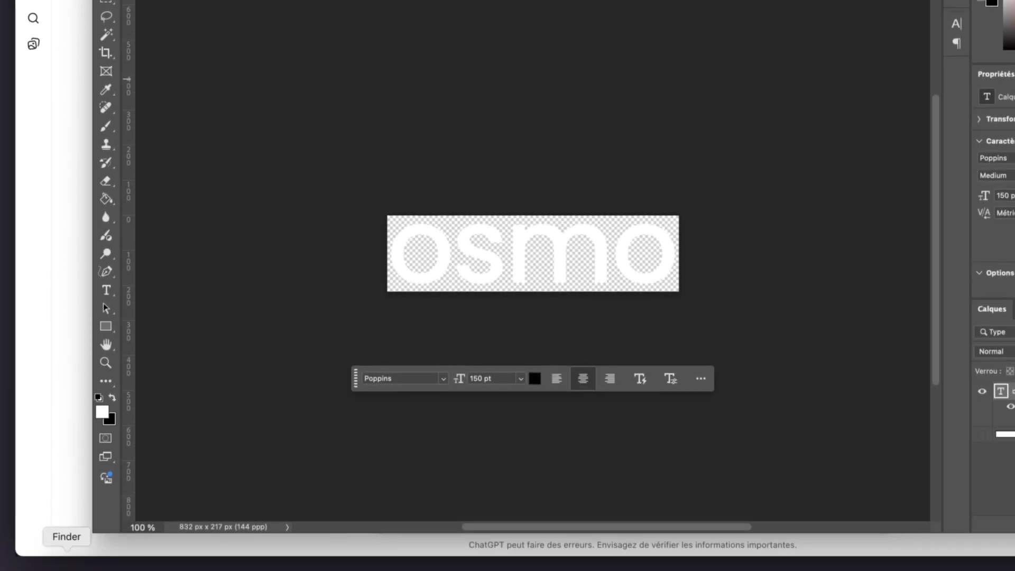
left_click(67, 566)
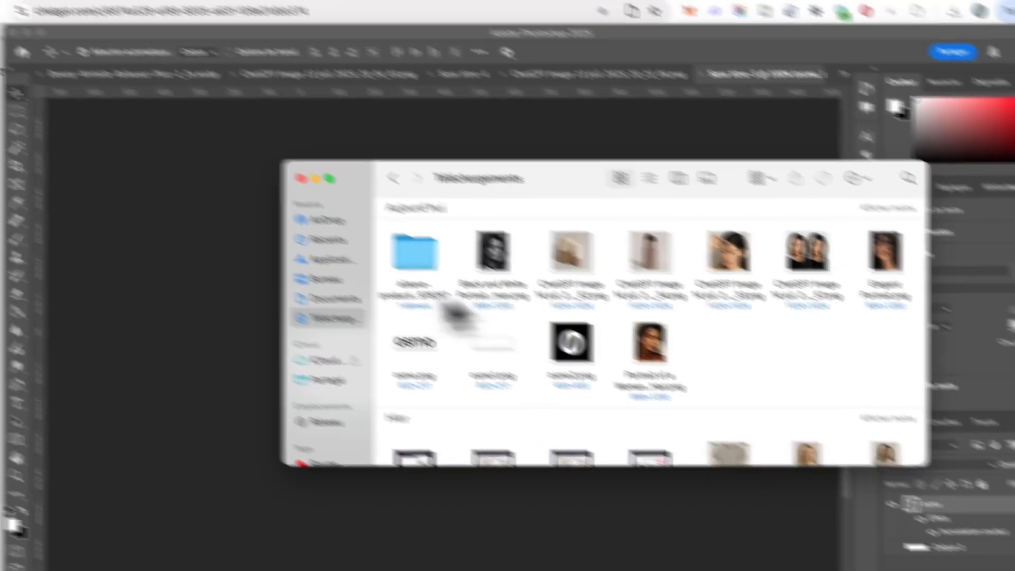
left_click(228, 278)
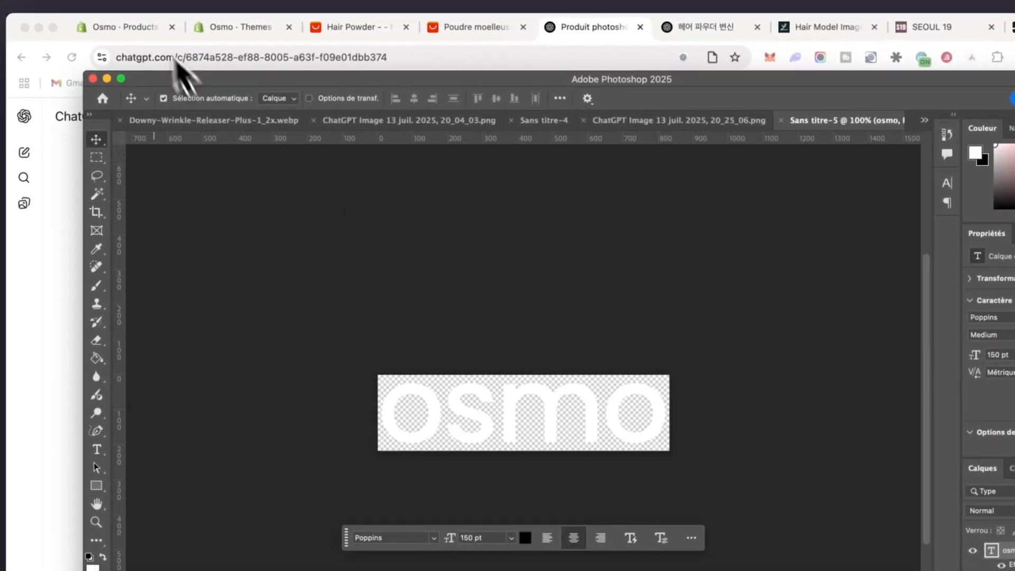
left_click(140, 7)
left_click(147, 38)
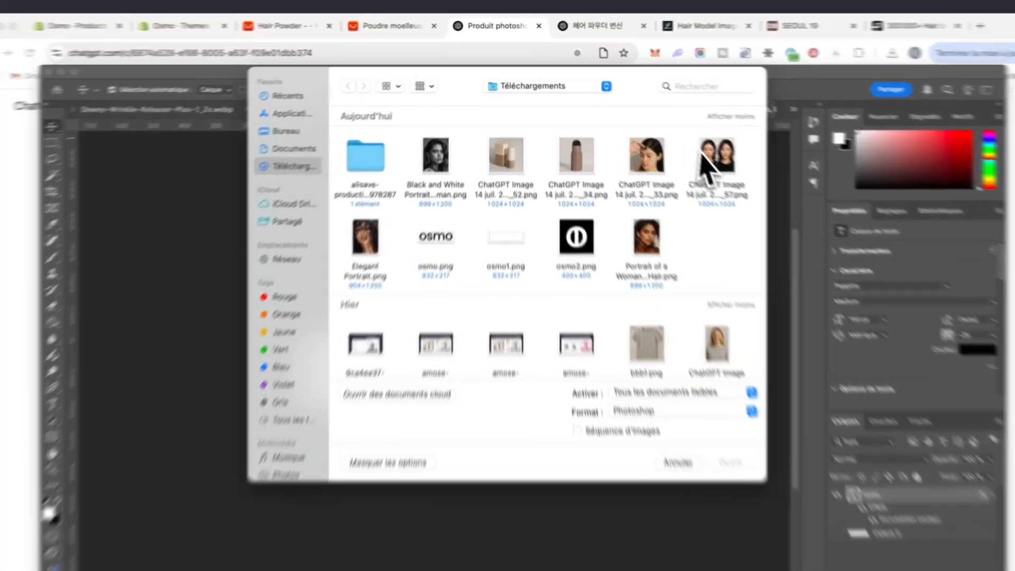
double_click(688, 145)
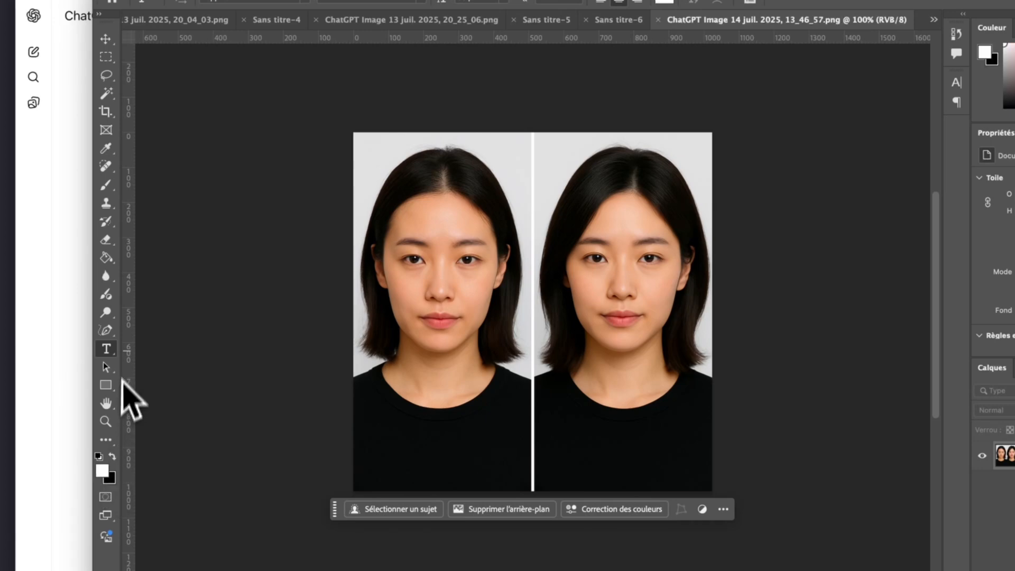
- Add the white text "before" in Poppins Medium 50 pt and centre it low on the shirt of the before portrait
left_click(385, 458)
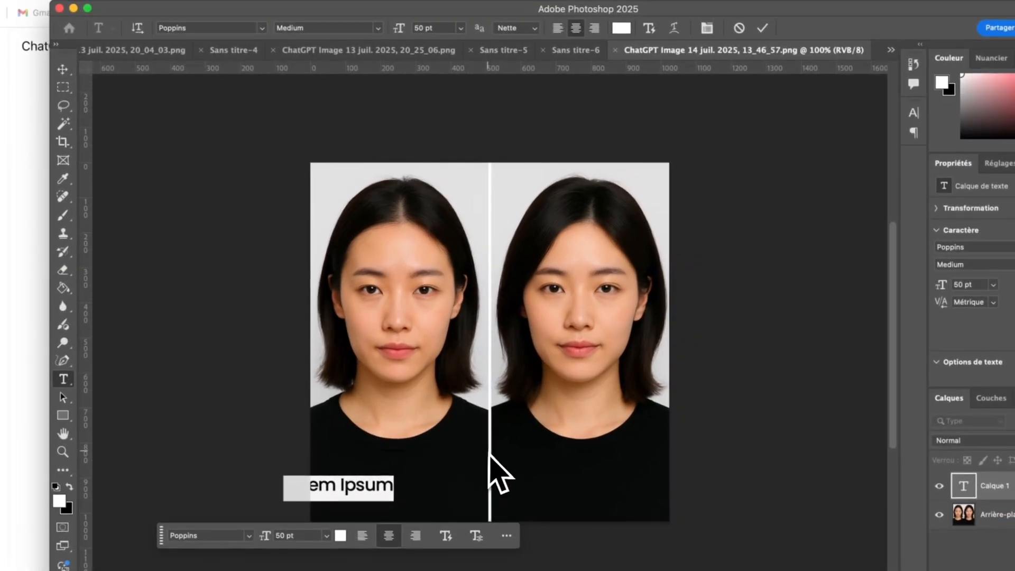
type("b")
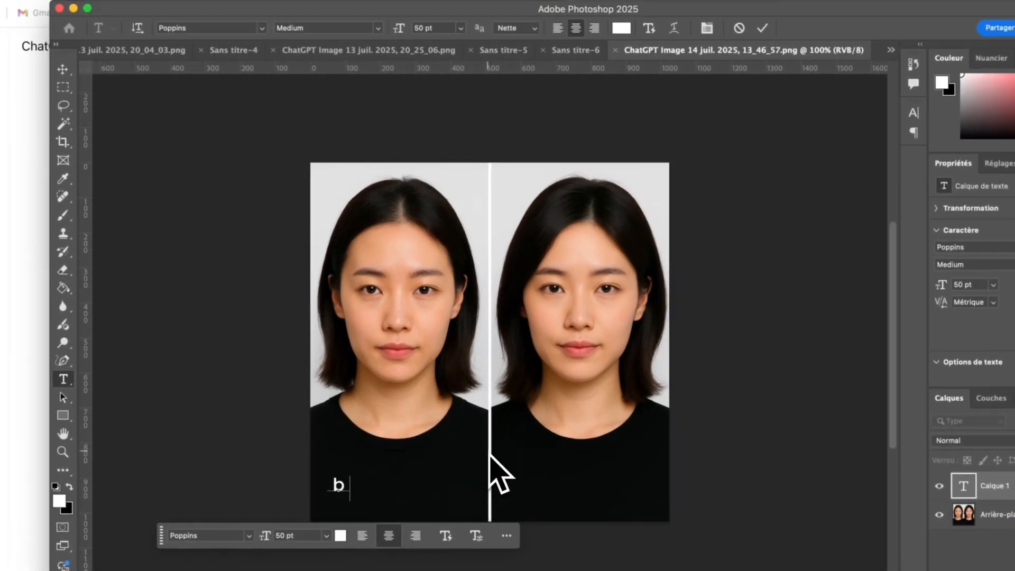
type("efore")
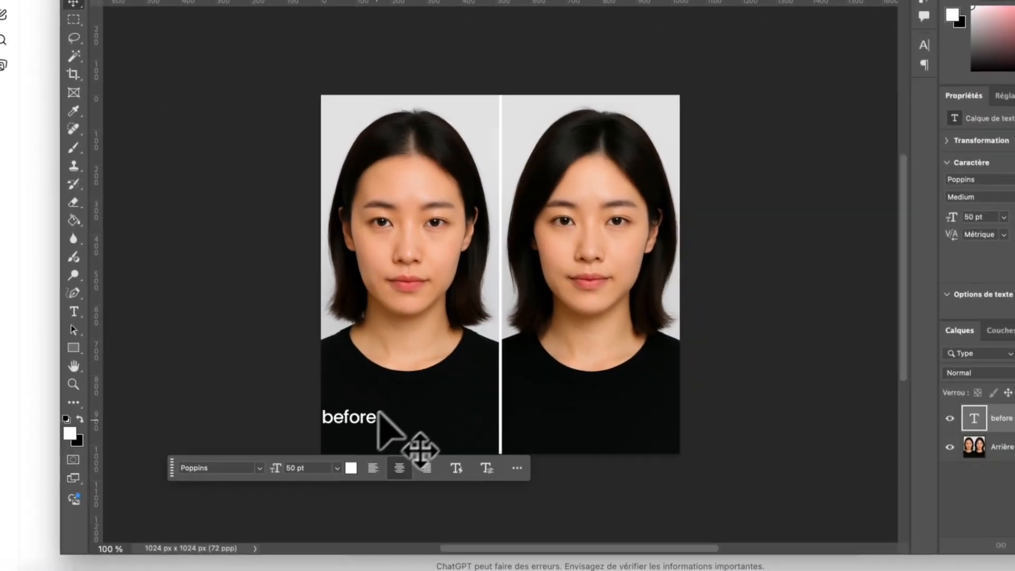
left_click_drag(379, 413, 430, 438)
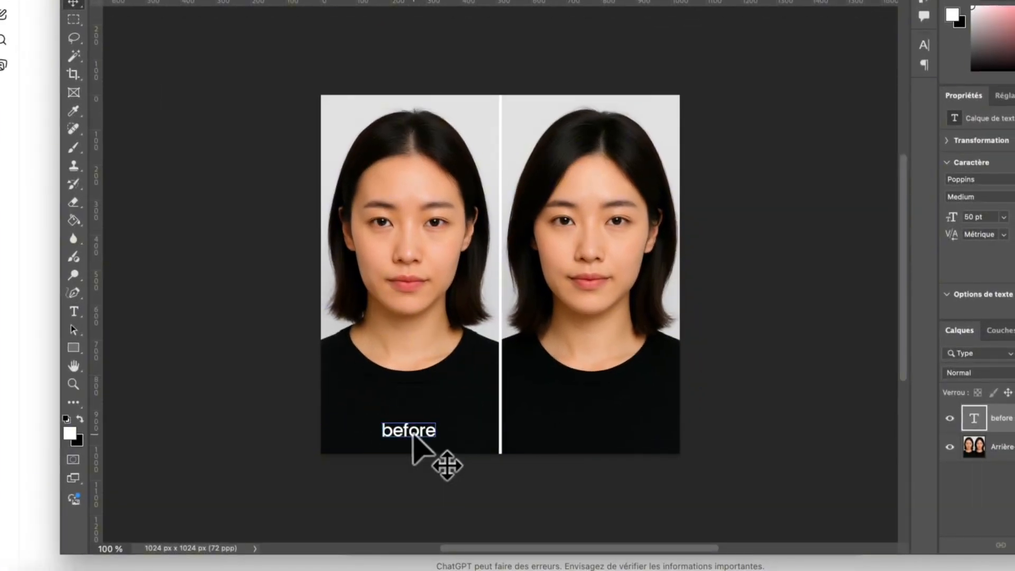
- Duplicate the "before" text onto the shirt of the other portrait, level with the original, and change the copy to "after"
key("super+c")
key("super+v")
left_click_drag(510, 283, 603, 433)
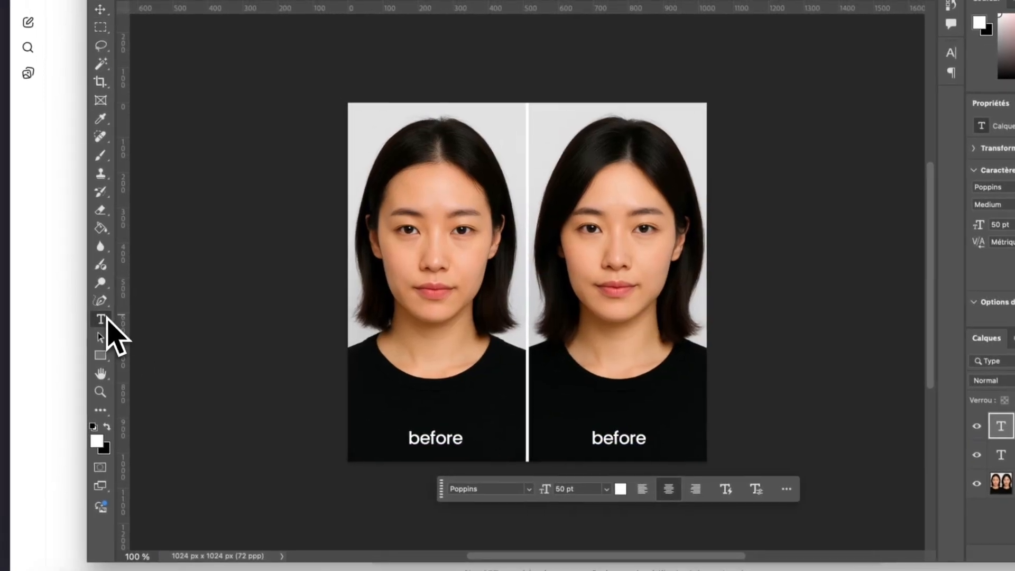
left_click(75, 312)
left_click(594, 429)
double_click(592, 472)
type("after")
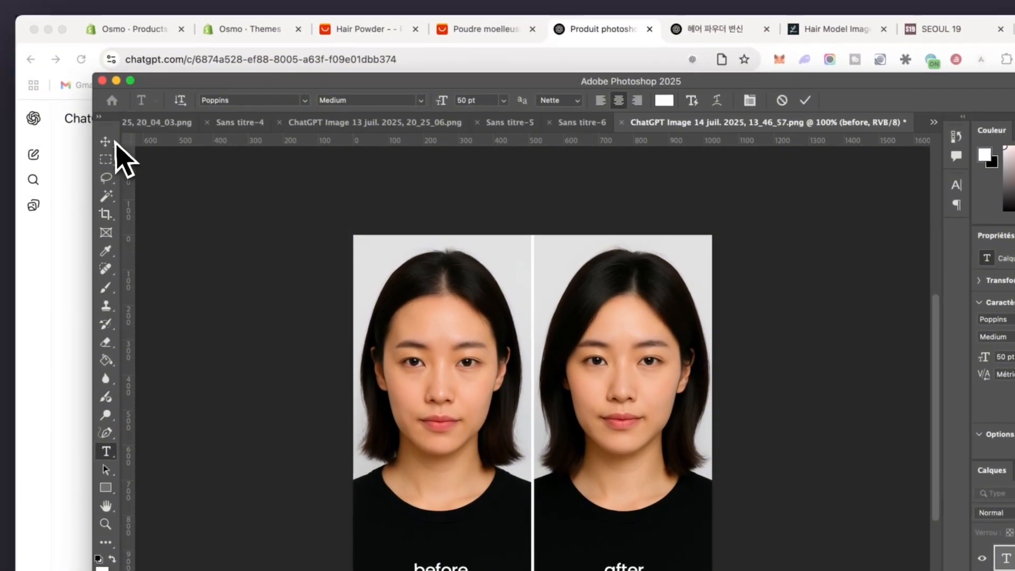
left_click(106, 141)
- Place osmo1.png as an embedded image, scale it to about 50%, and position it directly above the "before" text
left_click(159, 7)
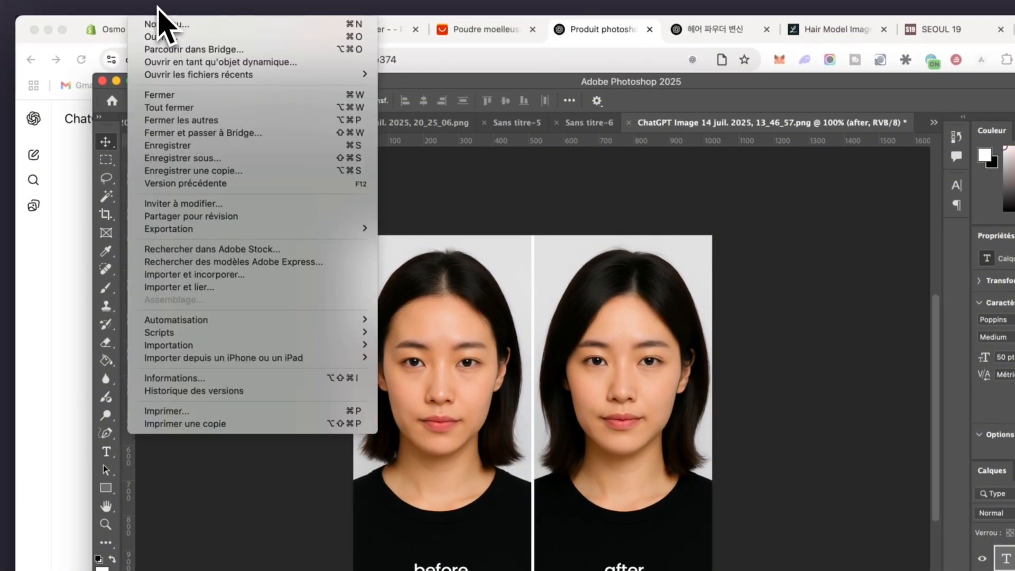
left_click(188, 274)
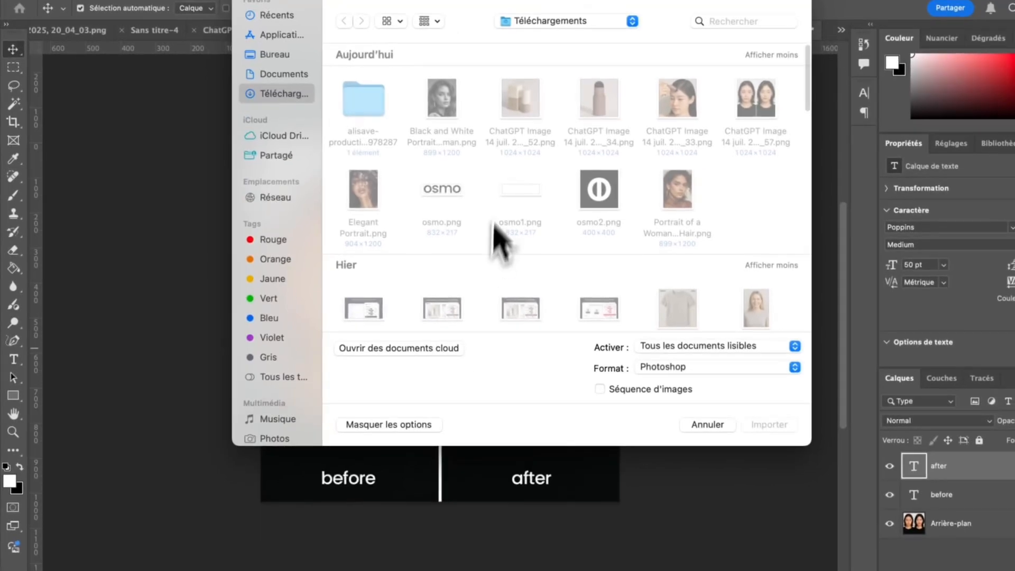
double_click(521, 206)
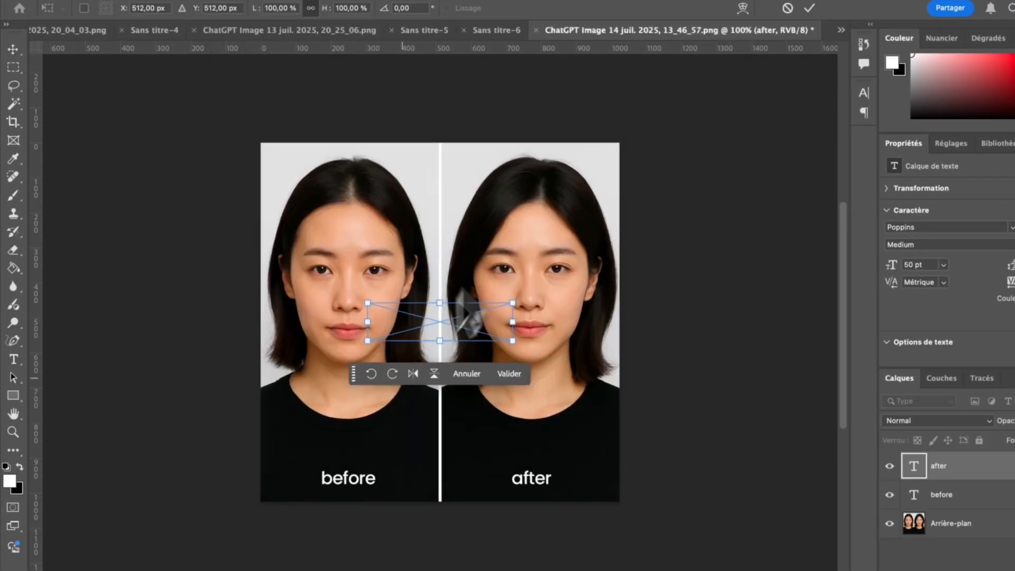
left_click_drag(505, 344, 371, 453)
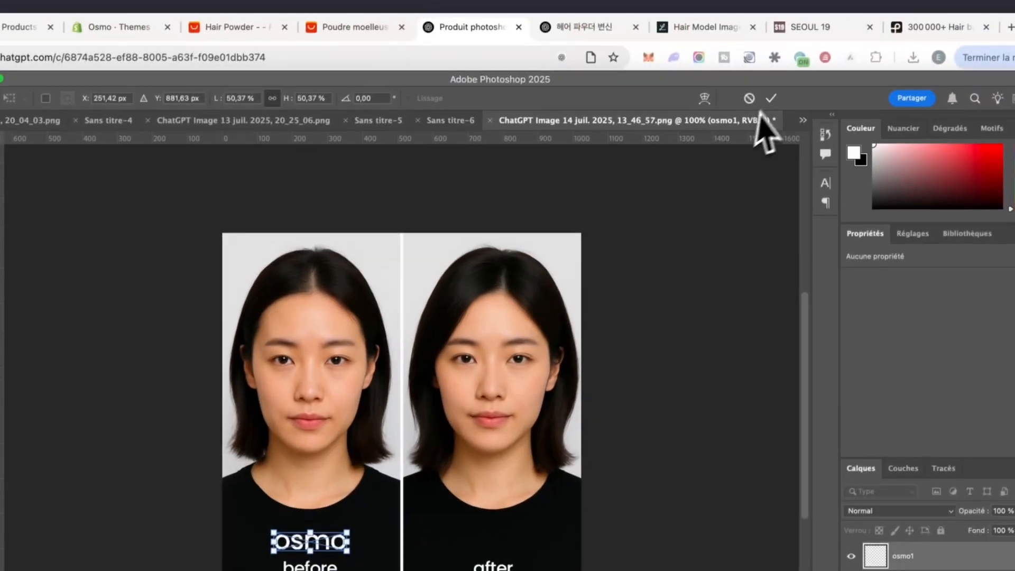
left_click(810, 8)
left_click(219, 263)
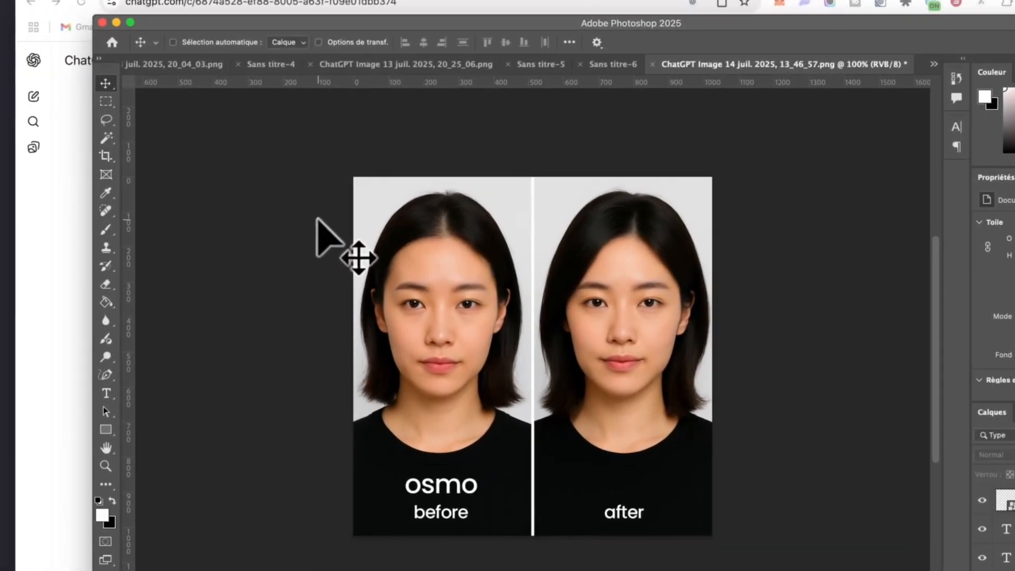
- Insert a space between each letter of the "before" text so it reads "b e f o r e"
key("super+minus")
key("super+plus")
key("super+plus")
key("super+plus")
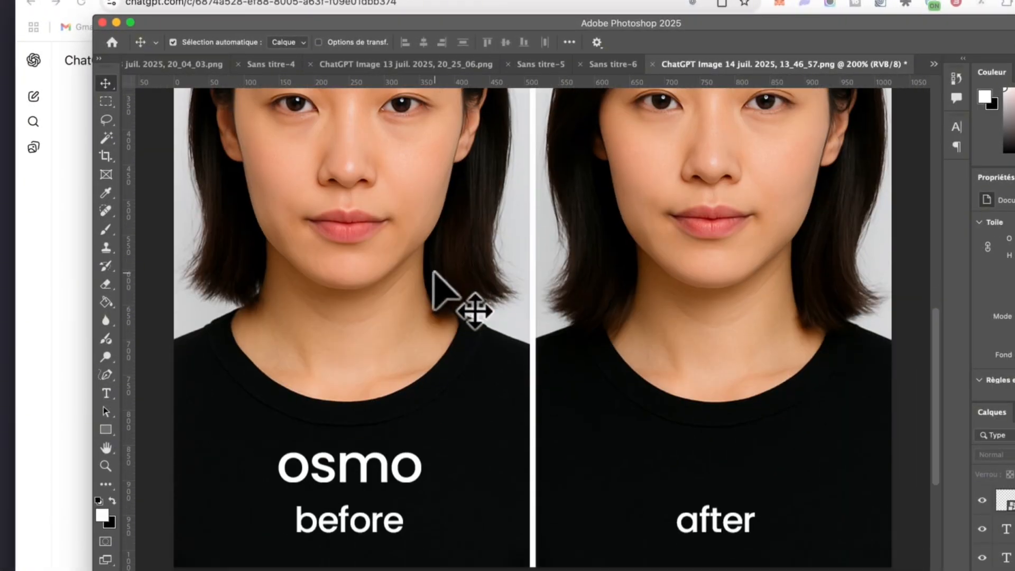
left_click(106, 393)
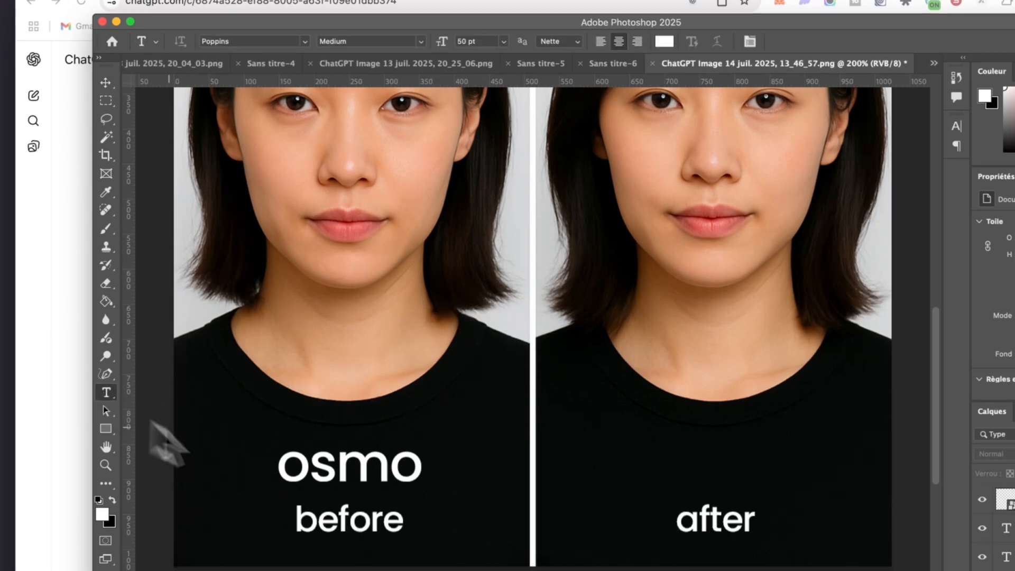
left_click(322, 516)
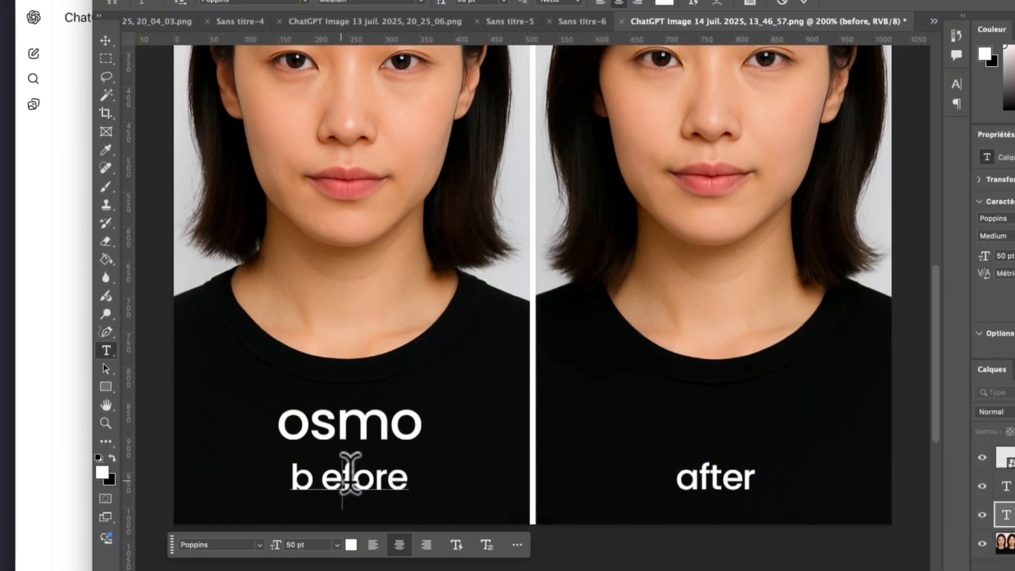
left_click(362, 474)
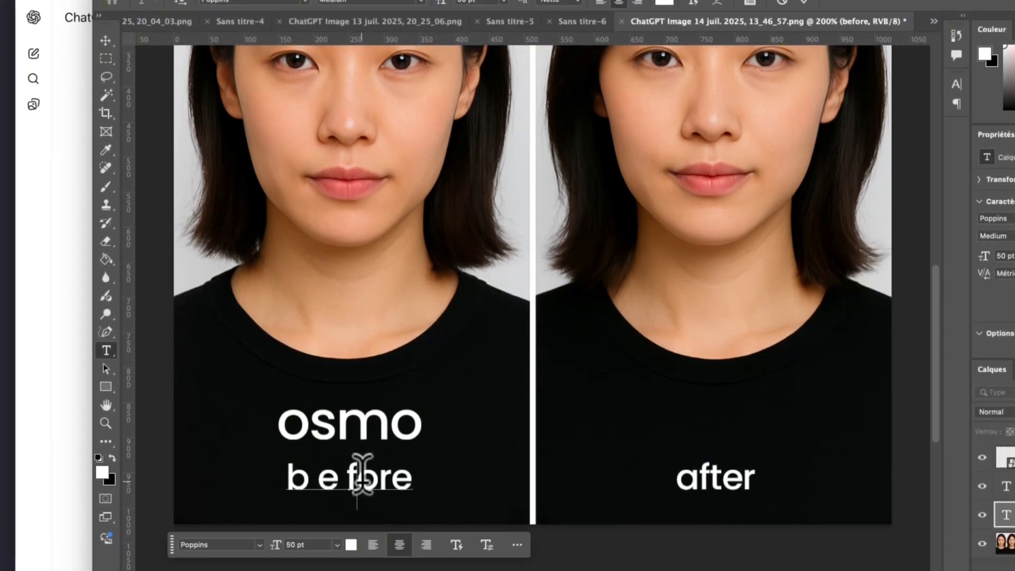
left_click(388, 474)
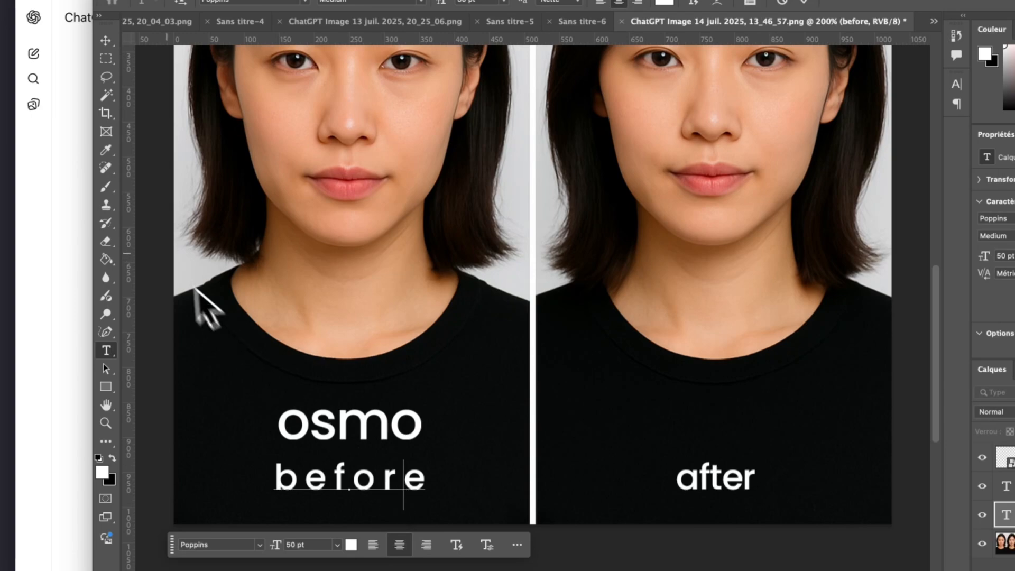
left_click(106, 41)
key("super+minus")
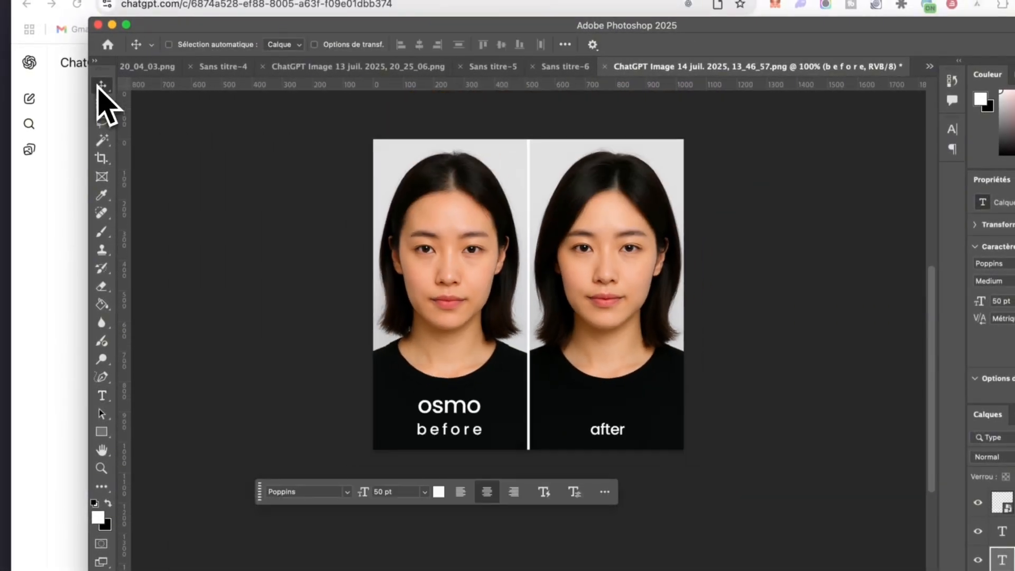
key("super+minus")
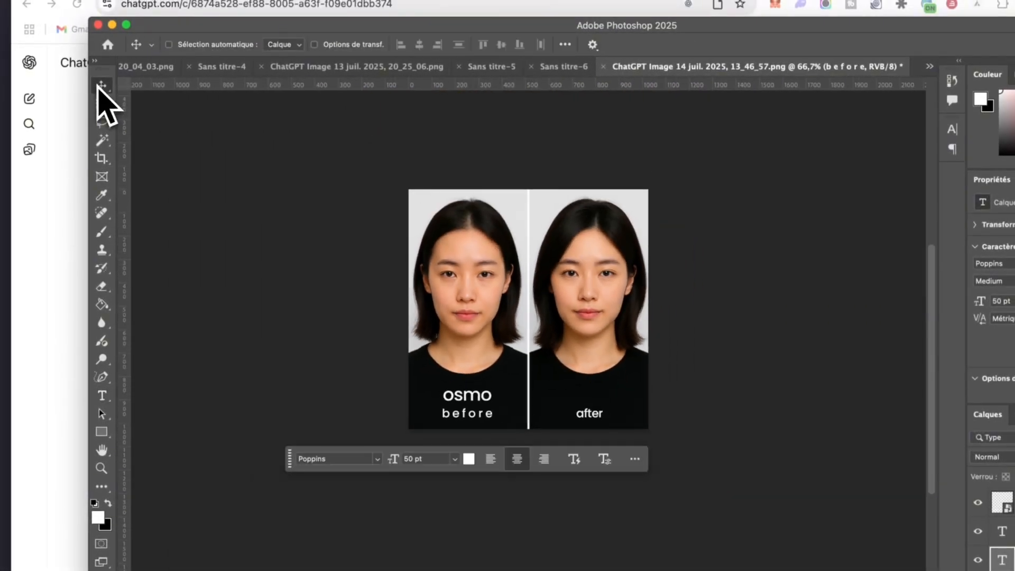
key("super+plus")
key("super+plus")
key("super+minus")
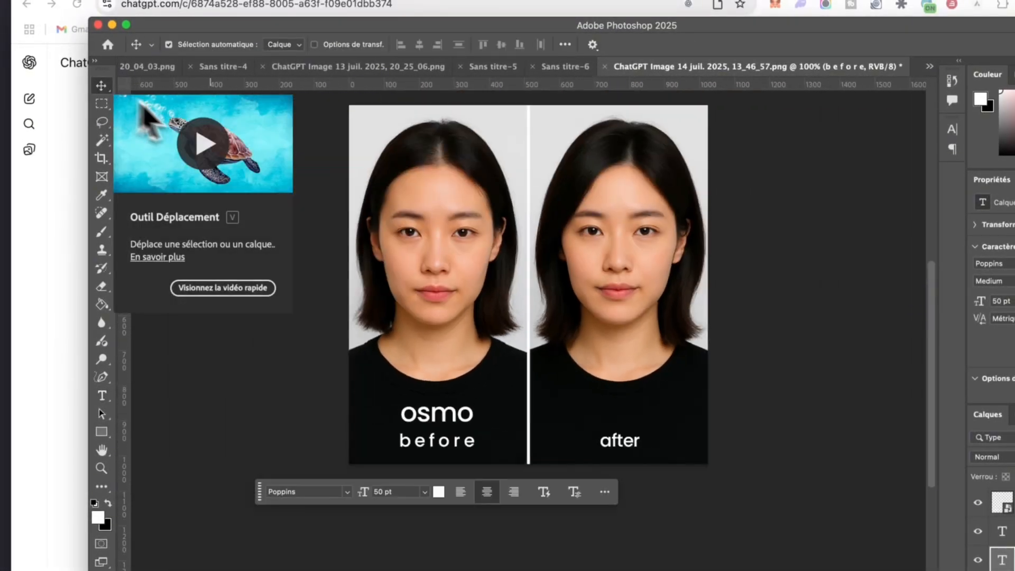
left_click(216, 374)
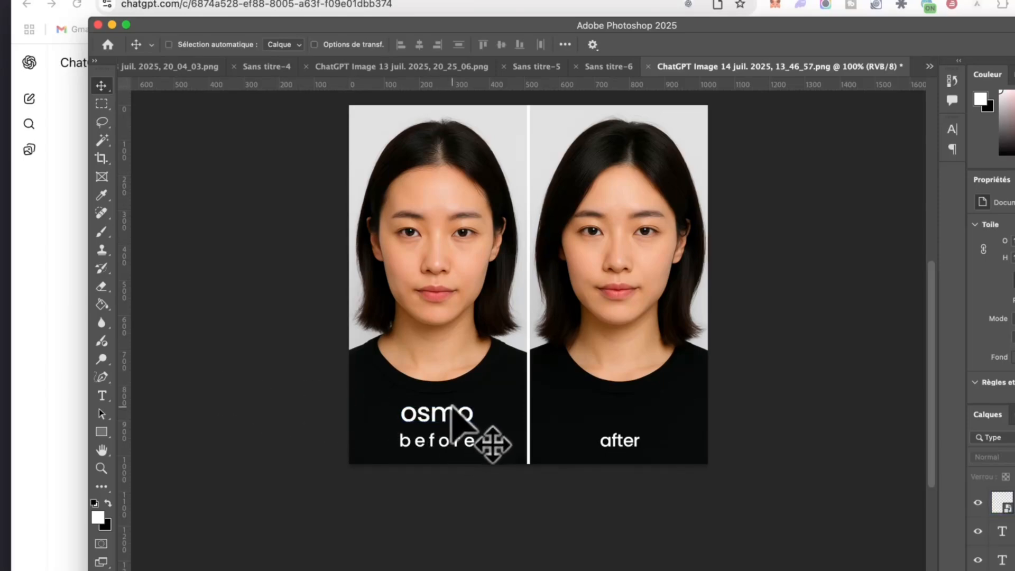
- Duplicate the white osmo logo and place the copy above the "after" text, aligned with the original logo
left_click(453, 415, "super")
key("super+v")
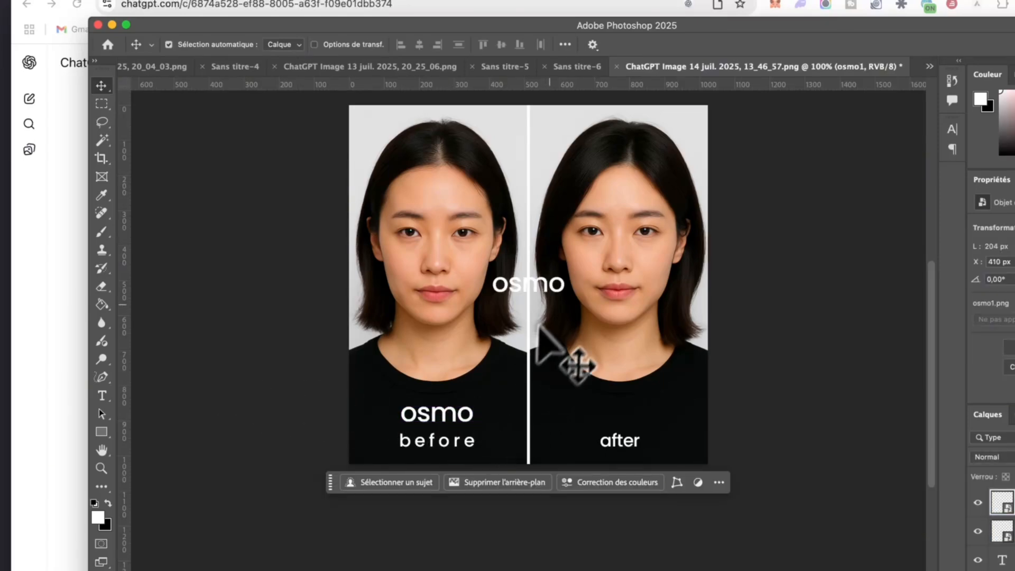
left_click_drag(557, 288, 600, 416)
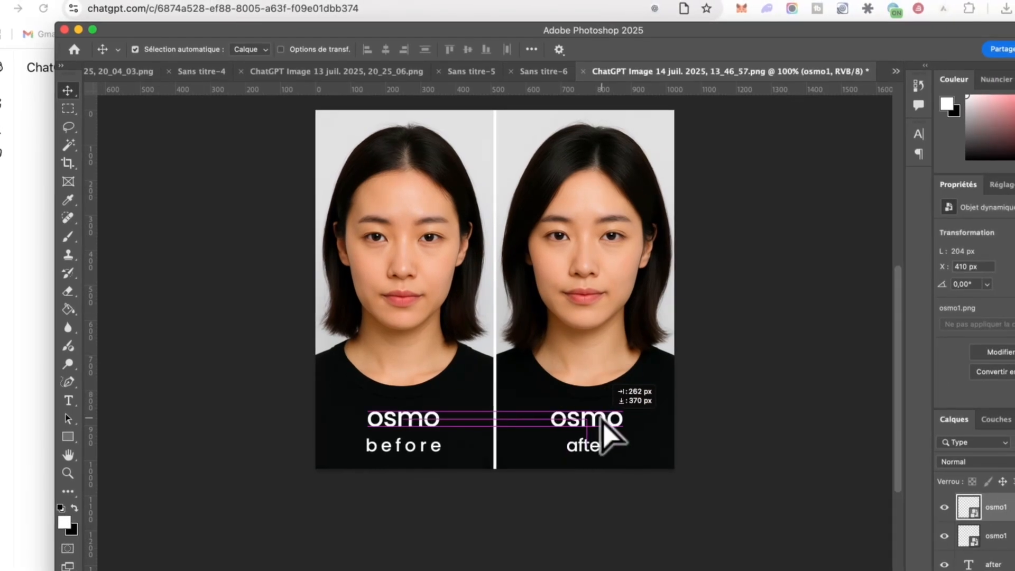
left_click(205, 340)
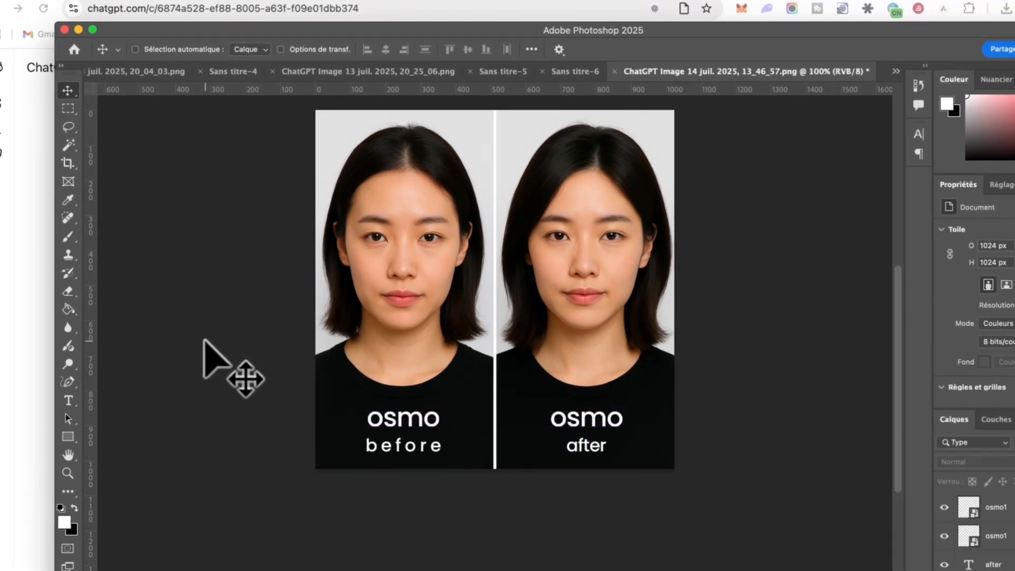
key("super+minus")
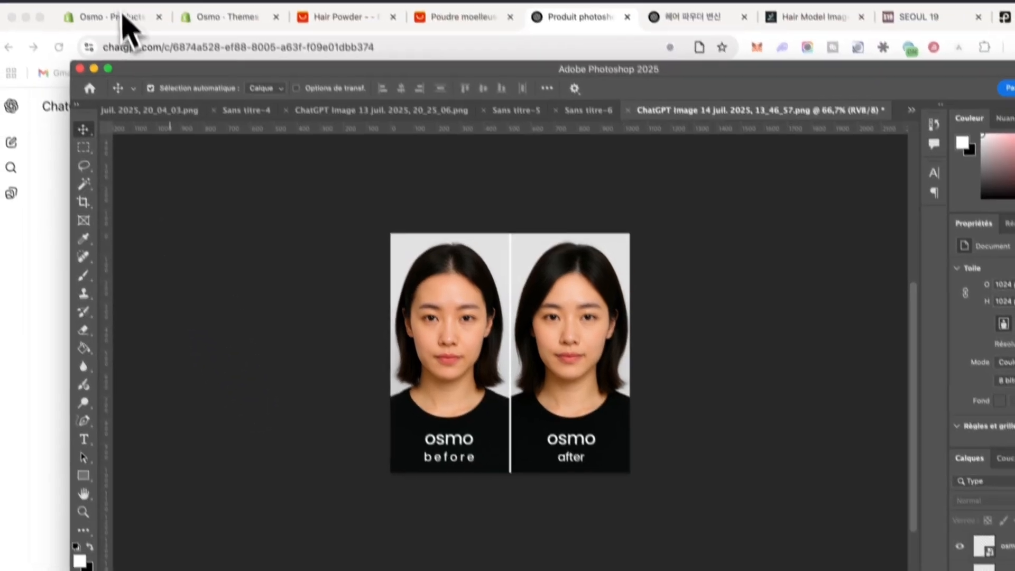
- Open the box-and-stick product image ChatGPT Image 14 juil. 2025, 13_37_52.png from the Téléchargements folder
left_click(125, 8)
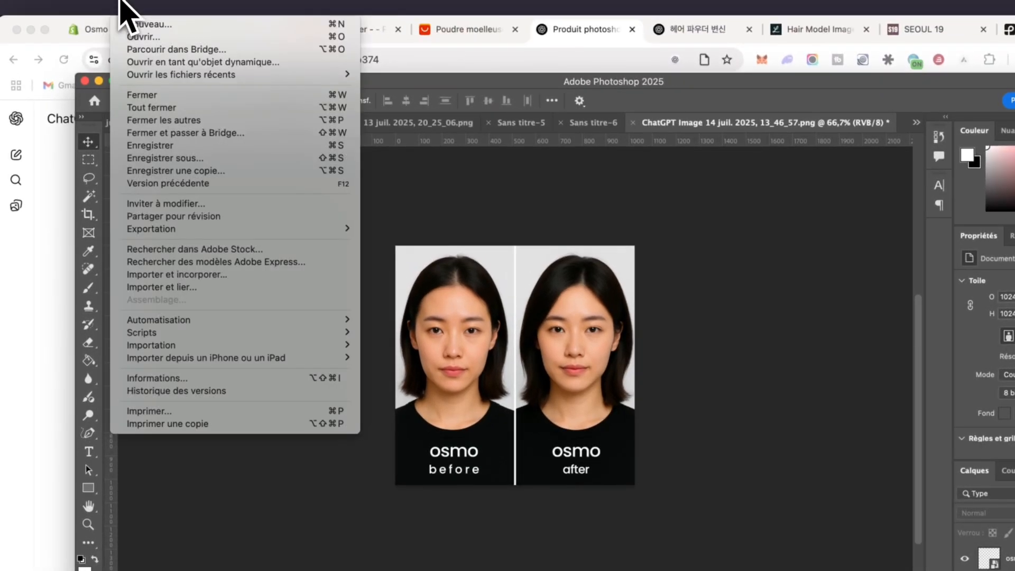
left_click(602, 185)
left_click(137, 7)
left_click(136, 37)
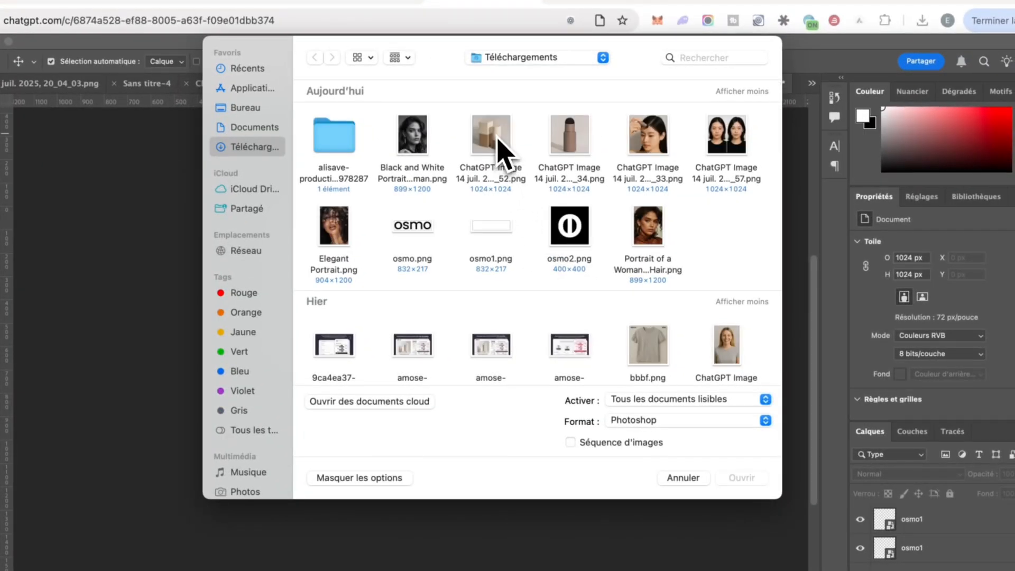
double_click(494, 137)
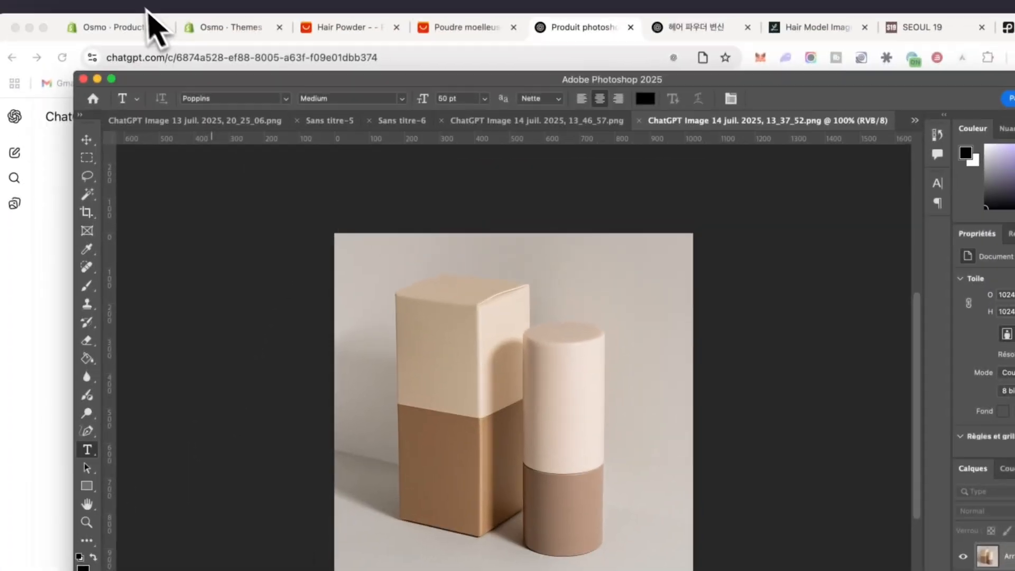
- Place the black logo osmo.png as an embedded image in the product picture and rotate it to -90°
left_click(135, 8)
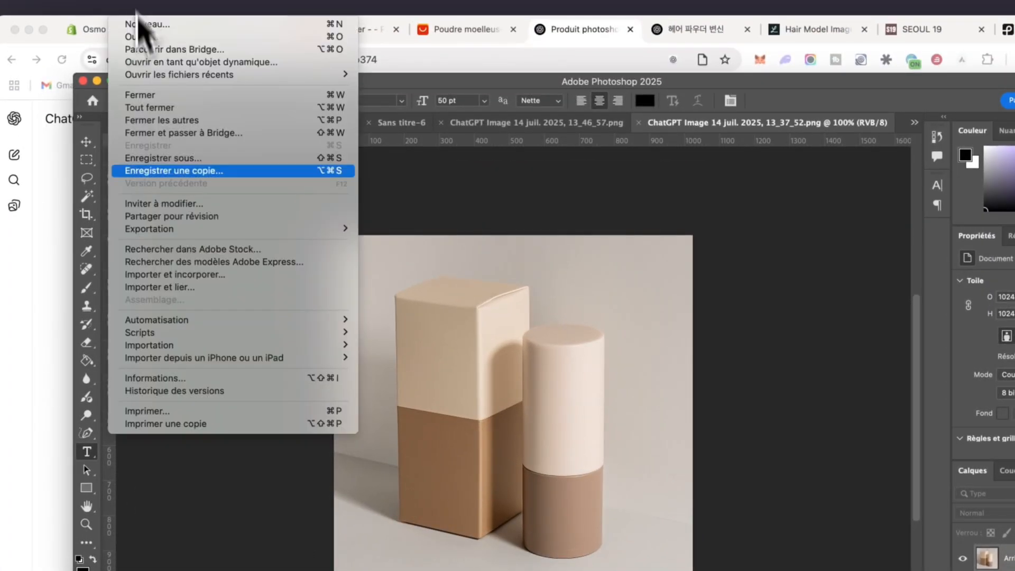
left_click(167, 274)
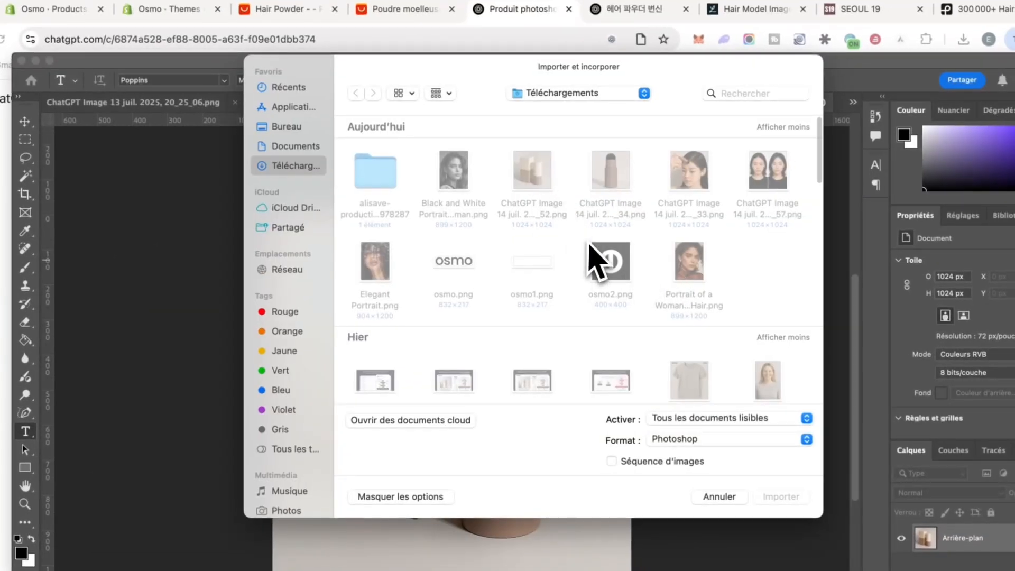
double_click(461, 264)
left_click_drag(551, 355, 421, 315)
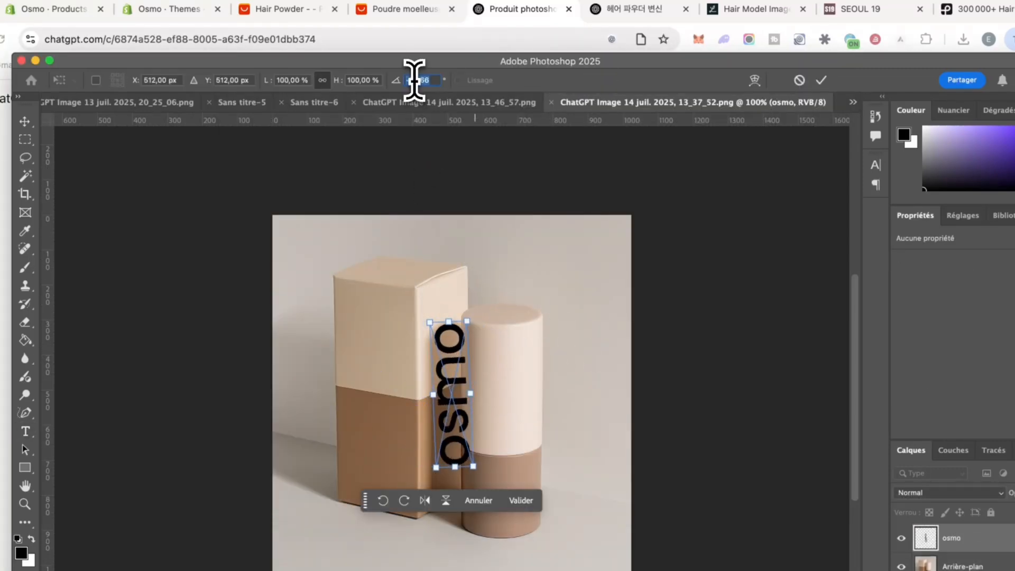
left_click(415, 79)
type("-90")
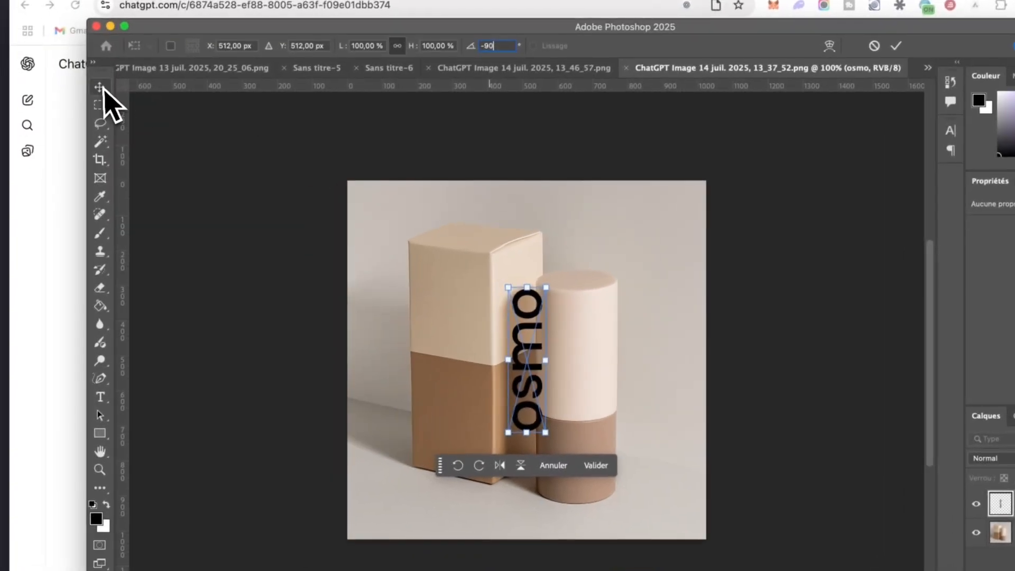
left_click(25, 121)
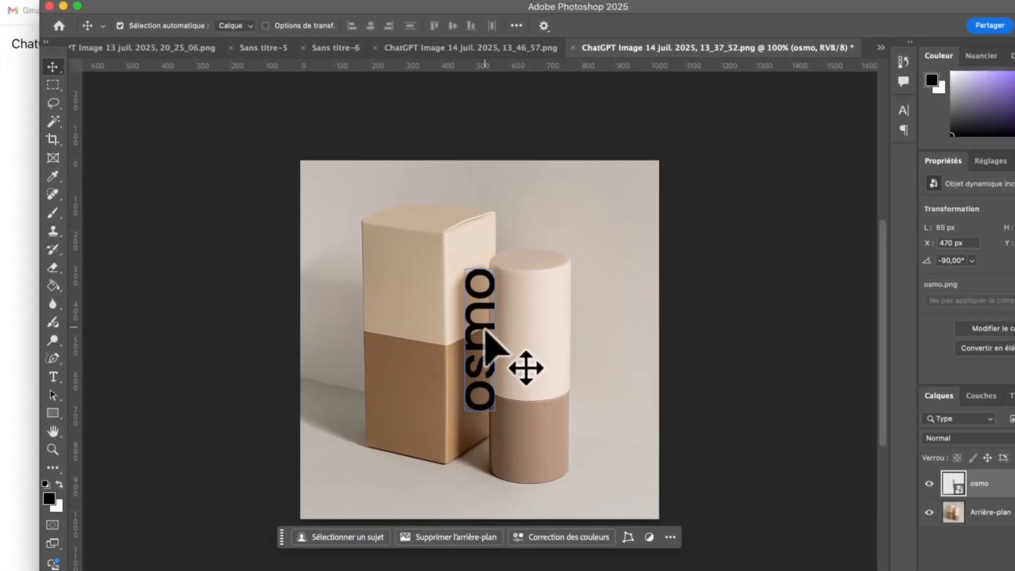
- Try to position the vertical osmo logo on the box's front face and apply a perspective transform to match the box
left_click_drag(519, 355, 390, 334)
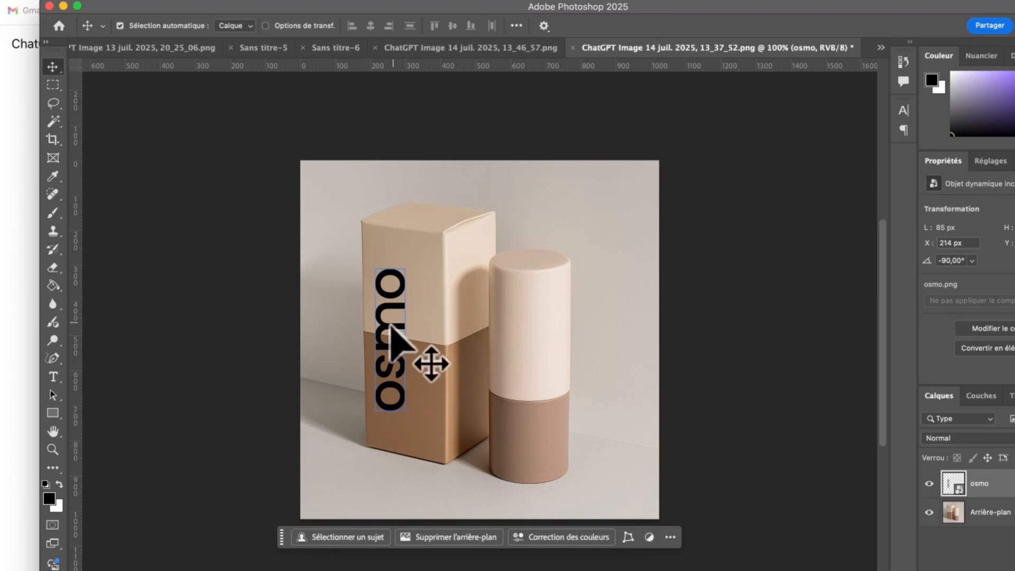
key("super+t")
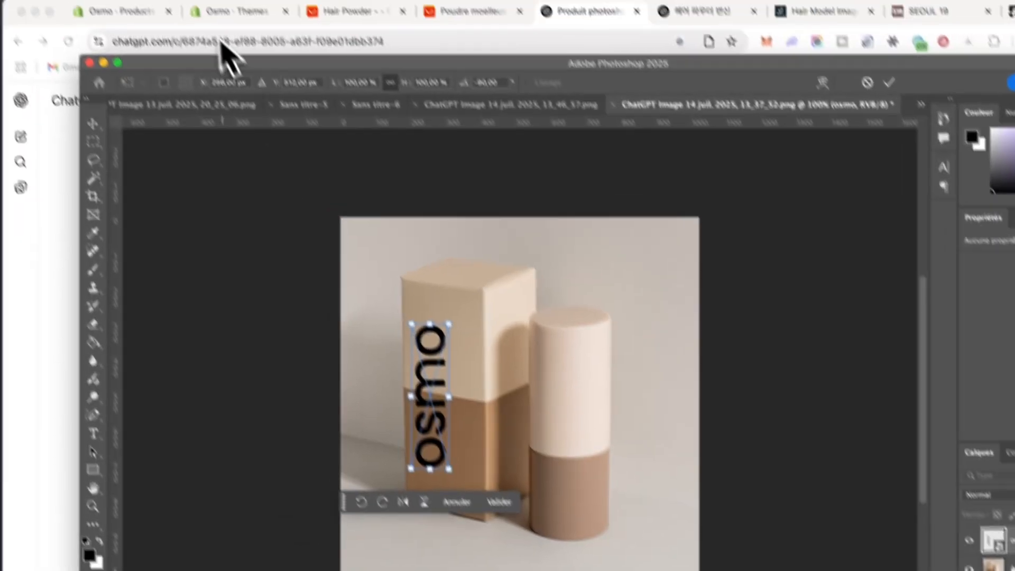
left_click(205, 16)
mouse_move(222, 343)
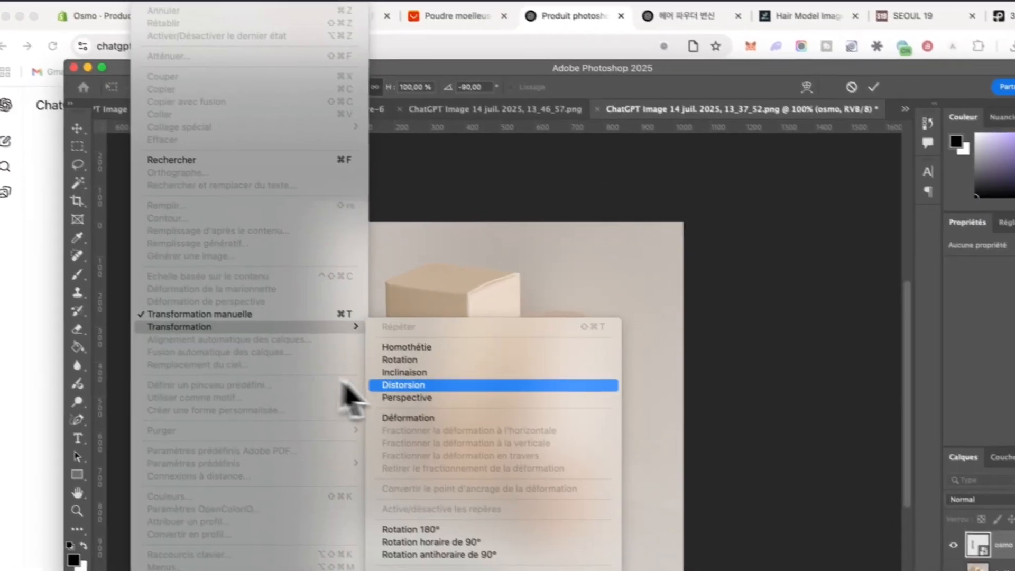
left_click(401, 386)
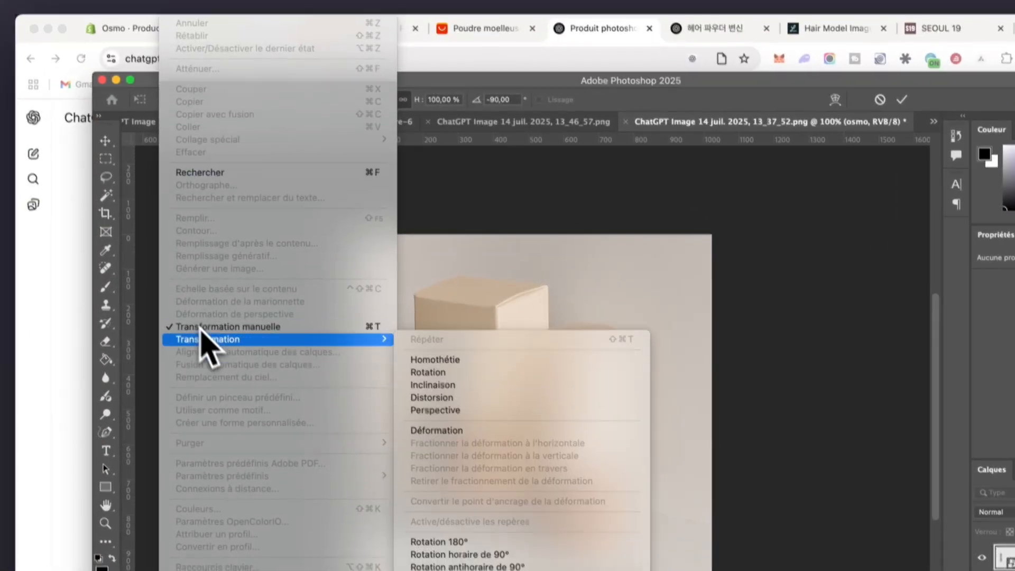
left_click(435, 410)
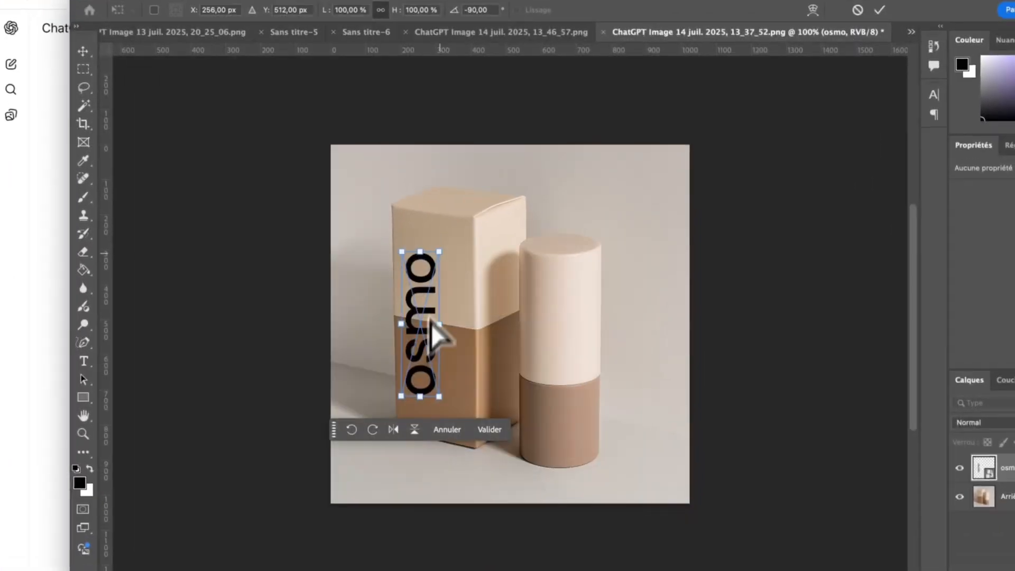
left_click_drag(461, 341, 452, 355)
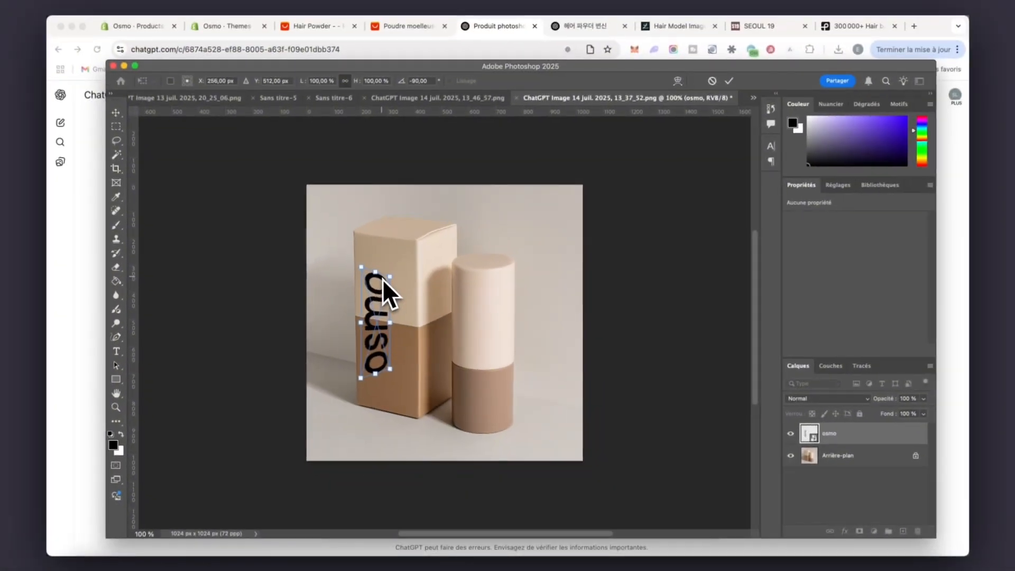
left_click(116, 113)
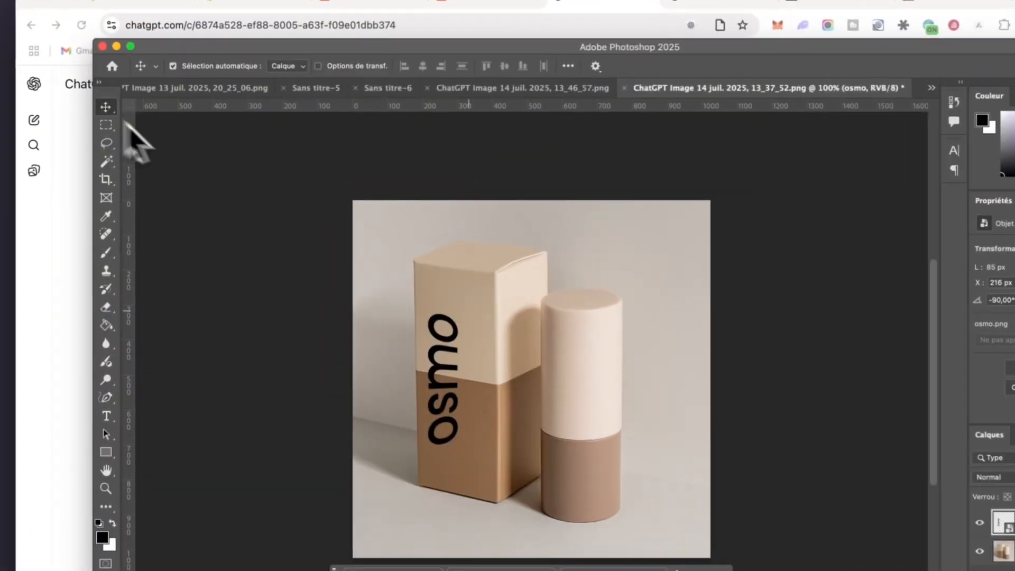
- Try to shrink the vertical osmo logo and move it from the box onto the tube
key("super+t")
left_click_drag(361, 267, 367, 289)
left_click_drag(381, 331, 485, 321)
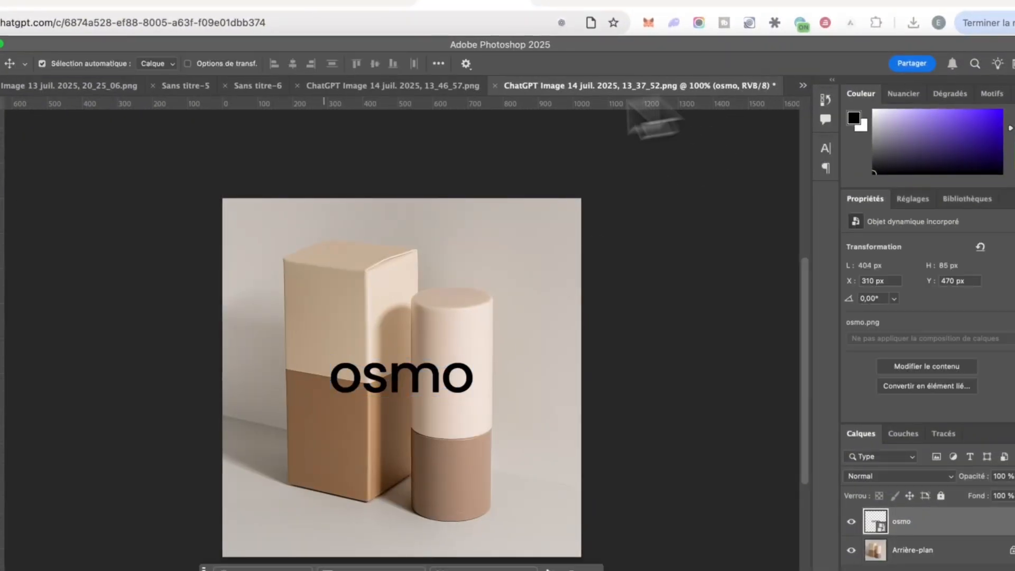
- Scale the horizontal osmo logo down to about 148 px wide and place it on the tube's light upper section
key("super+t")
left_click_drag(472, 393, 412, 379)
left_click_drag(397, 375, 463, 346)
left_click(771, 64)
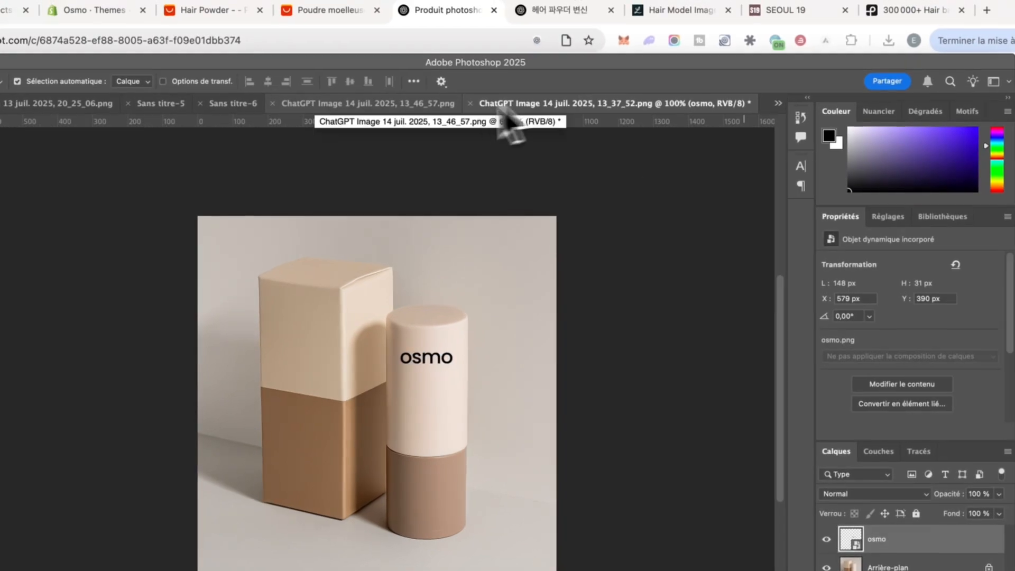
- Stretch the tube's osmo logo to about 151 px wide and lower it on the tube's light section
key("super+t")
left_click(172, 3)
mouse_move(180, 268)
left_click(377, 316)
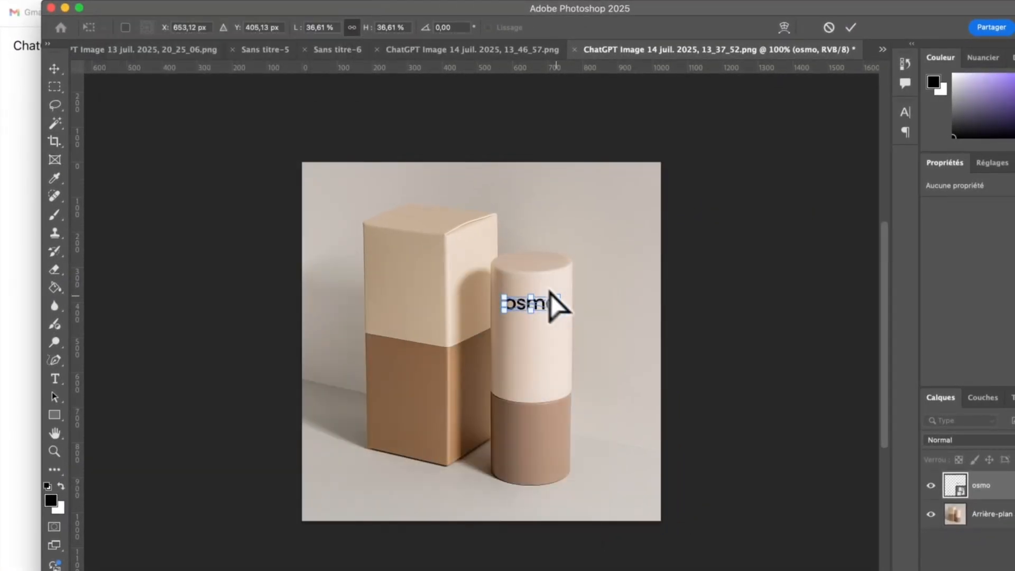
left_click(850, 27)
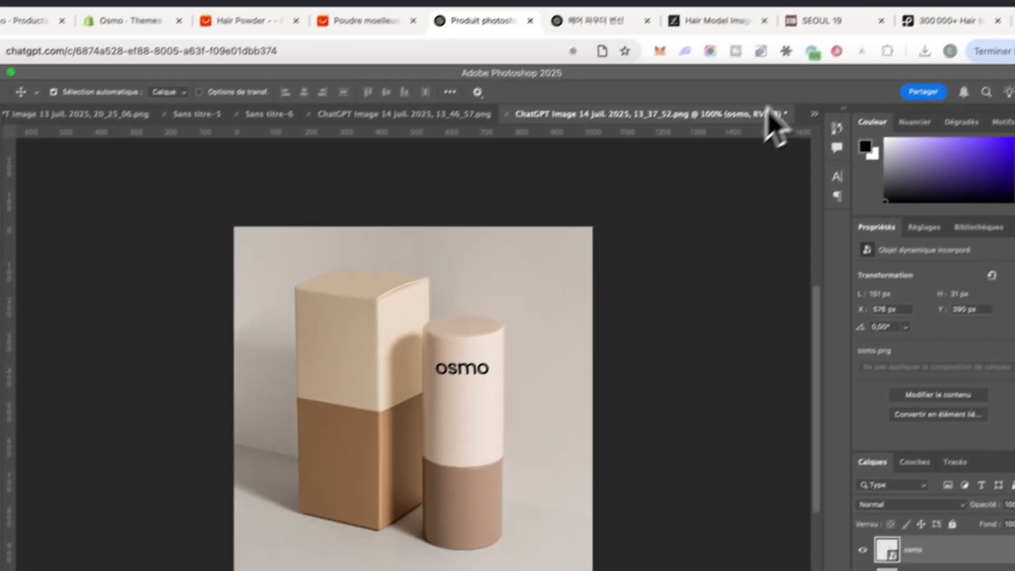
left_click_drag(543, 306, 543, 344)
- Duplicate the tube's osmo logo onto the light part of the box's front face
left_click_drag(573, 377, 459, 347)
key("super+t")
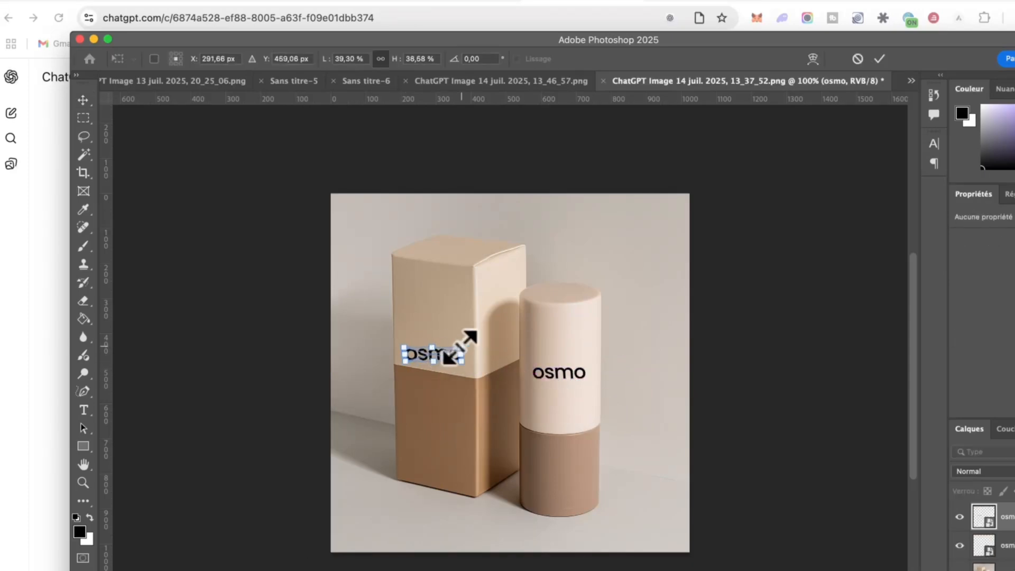
left_click(879, 59)
- Slant the box's osmo logo about 7° to follow the front face and place it just above the brown section
key("super+t")
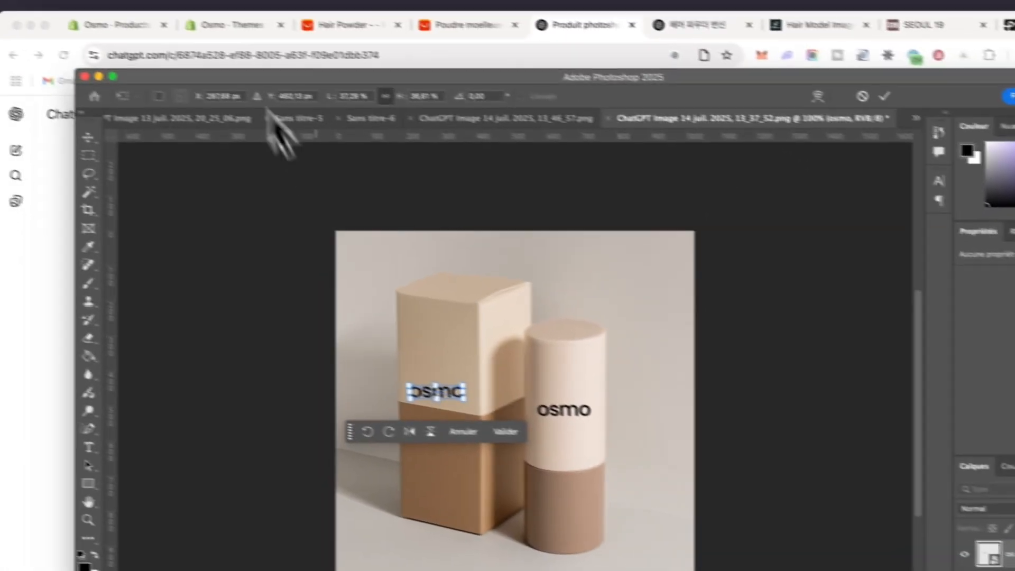
left_click(193, 6)
mouse_move(211, 340)
left_click(352, 358)
left_click_drag(360, 345, 344, 407)
left_click(788, 60)
key("super+t")
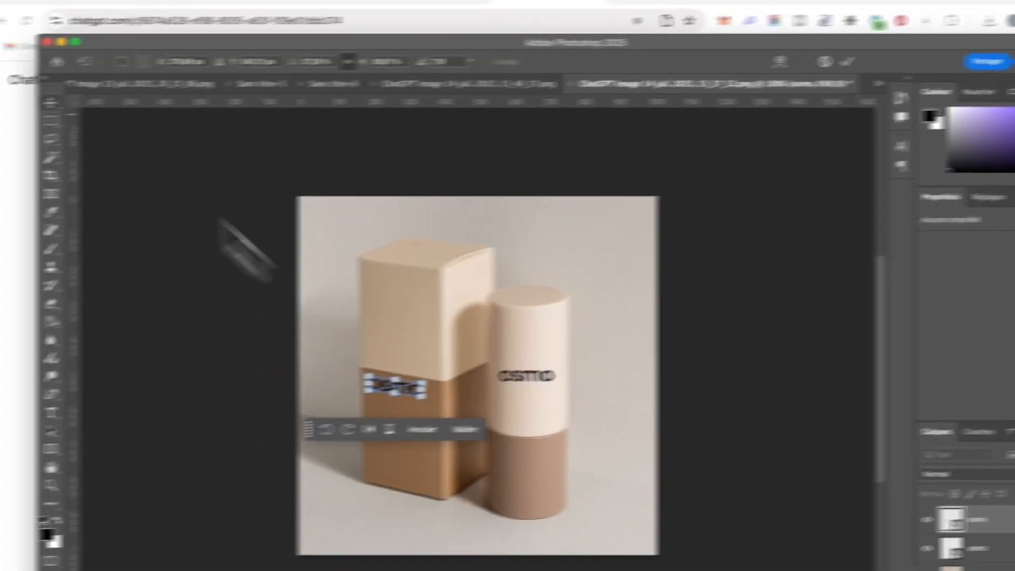
key("Return")
left_click_drag(403, 387, 406, 348)
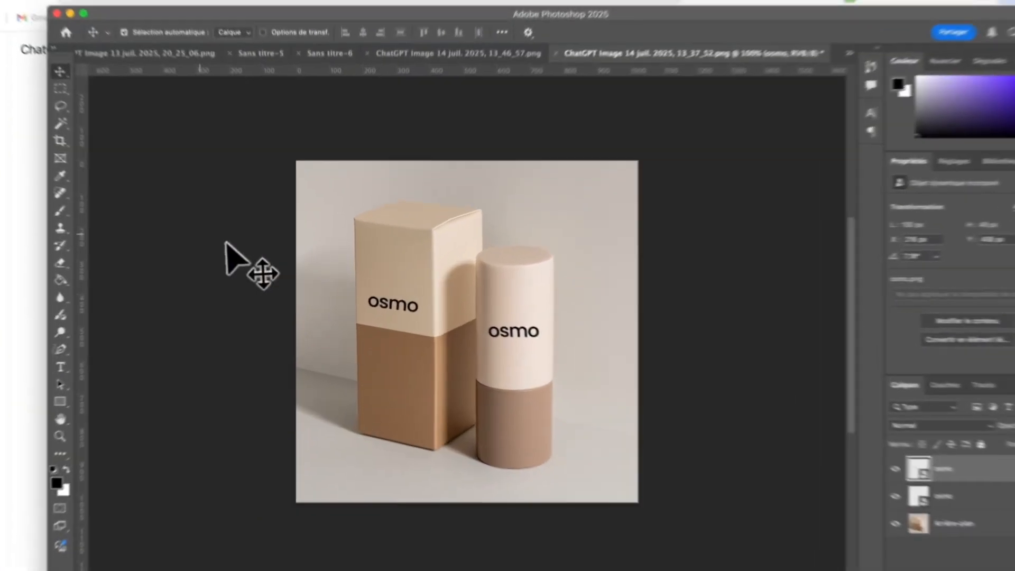
- Delete the osmo logo on the tube
left_click(206, 237)
key("super+minus")
key("super+minus")
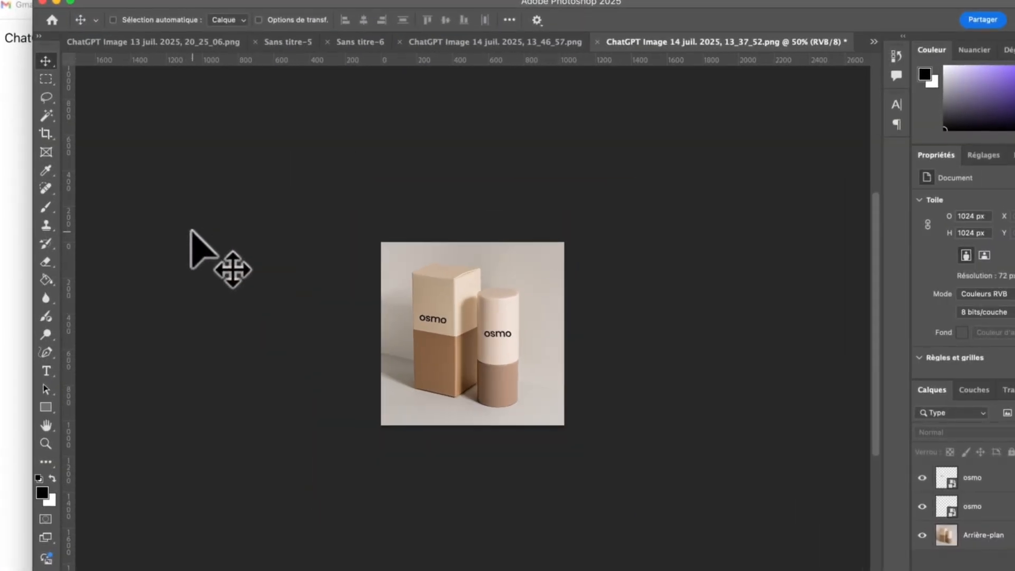
key("super+plus")
key("super+plus")
key("super+plus")
left_click(529, 326)
key("Delete")
- Enlarge the box's osmo logo to about 44% and place it closer to the brown section
left_click(312, 274)
key("super+t")
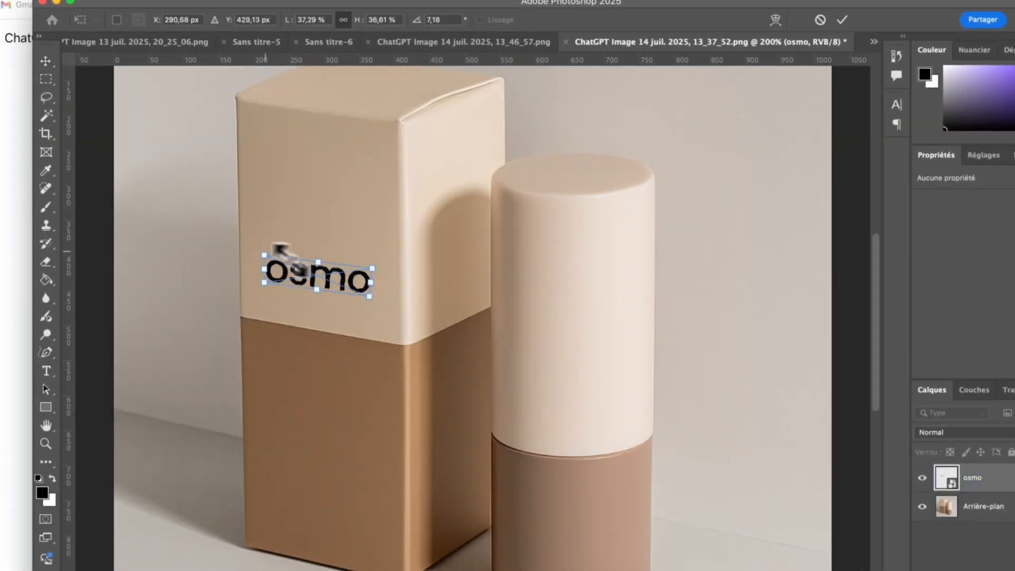
left_click_drag(266, 253, 243, 247)
left_click_drag(306, 261, 318, 278)
left_click_drag(385, 279, 382, 281)
left_click_drag(392, 266, 365, 297)
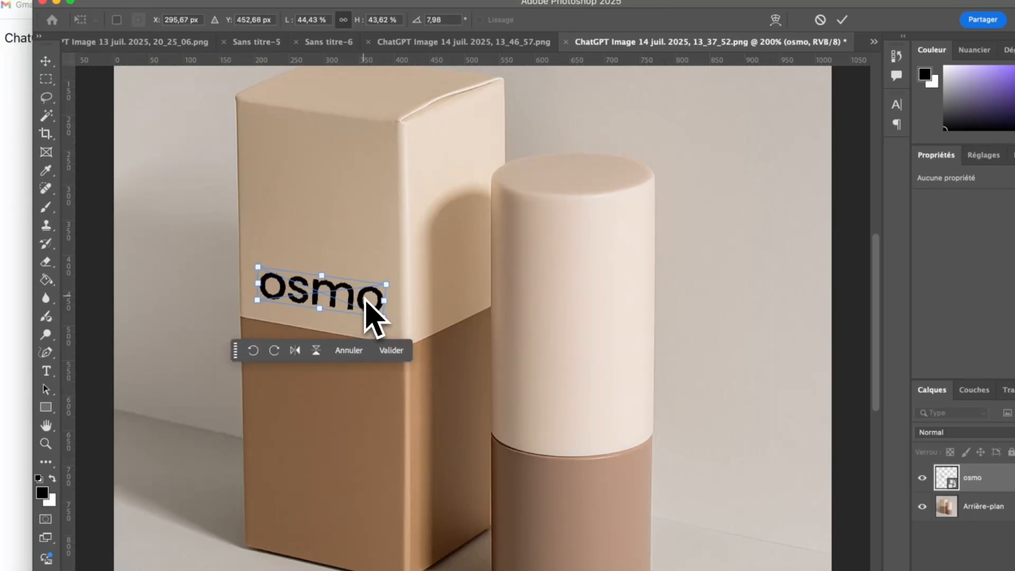
key("Return")
key("super+minus")
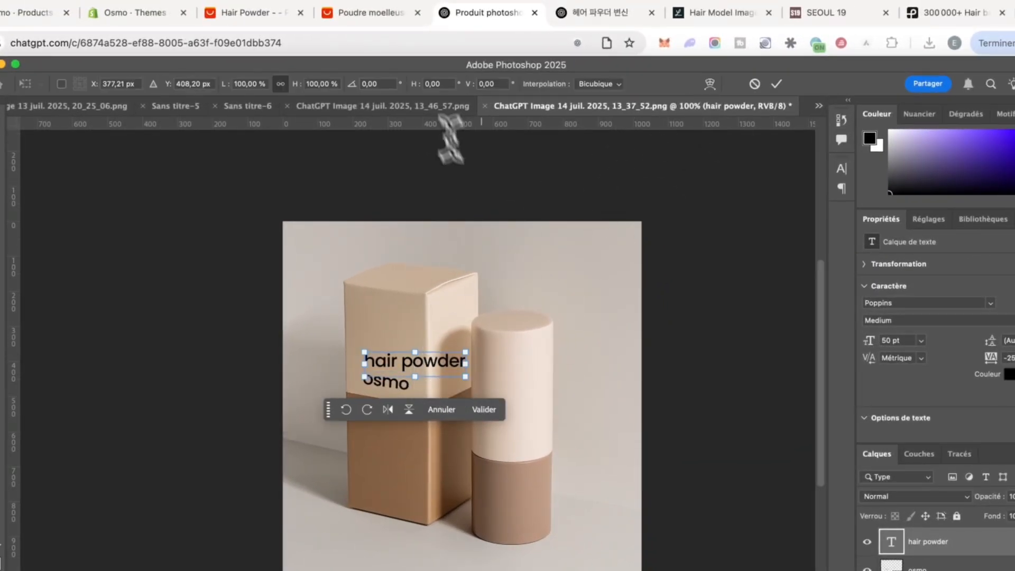
- Rotate the "hair powder" text by -90° and reduce it to about 38.83 pt beside the box's front vertical edge
left_click(386, 81)
type("-90")
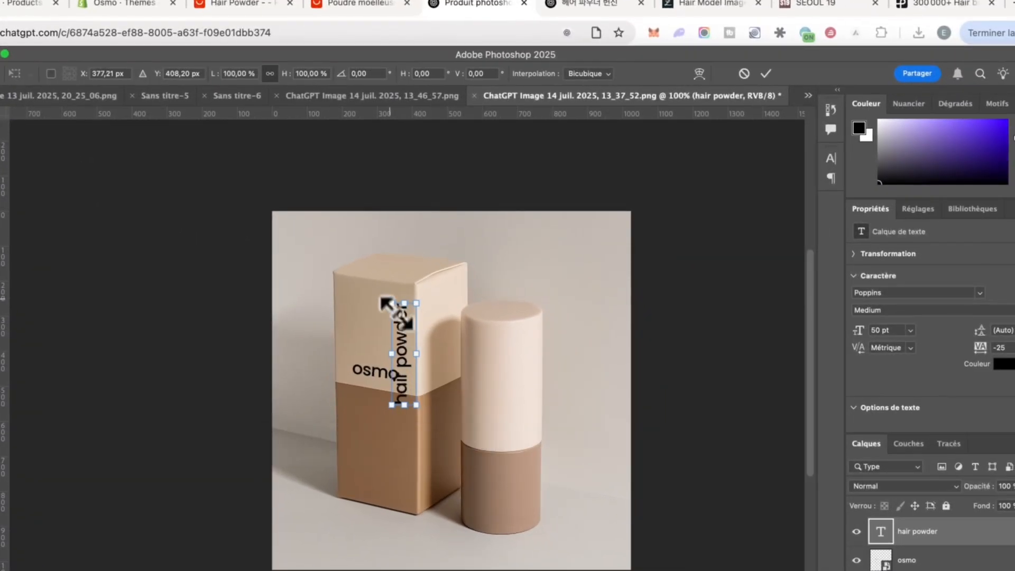
left_click_drag(398, 311, 413, 344)
key("Return")
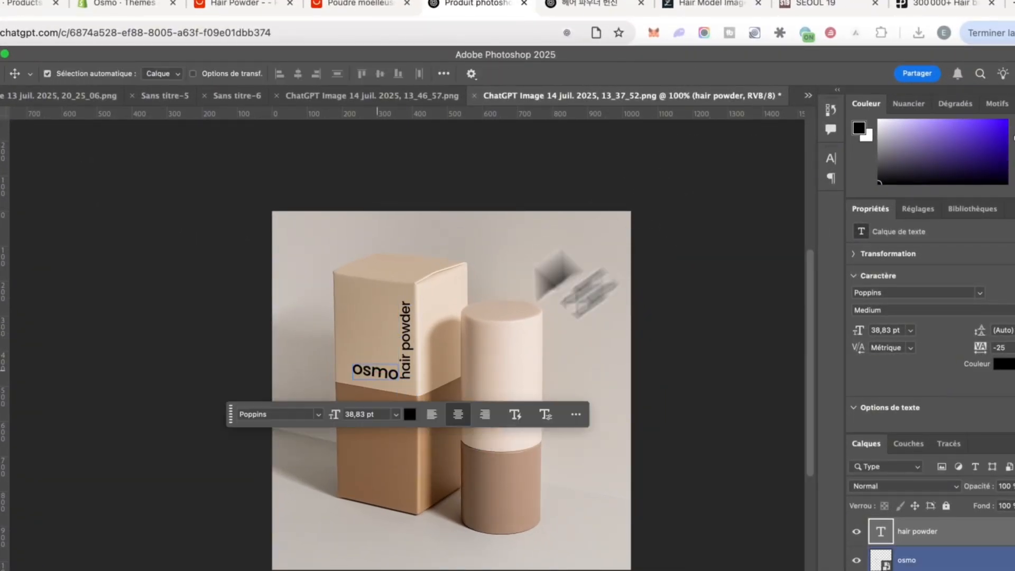
- Shift the box's osmo logo left and enlarge the vertical "hair powder" text to about 44.48 pt
left_click_drag(364, 369, 297, 366)
left_click_drag(405, 349, 398, 349)
key("super+t")
left_click_drag(406, 300, 394, 286)
left_click_drag(413, 331, 414, 345)
left_click(782, 69)
- Skew the vertical "hair powder" text slightly so it follows the perspective of the box's front face
key("super+plus")
mouse_move(388, 278)
left_mouse_down()
mouse_move(396, 258)
mouse_move(396, 269)
left_mouse_up()
key("super+t")
left_click(47, 3)
mouse_move(206, 340)
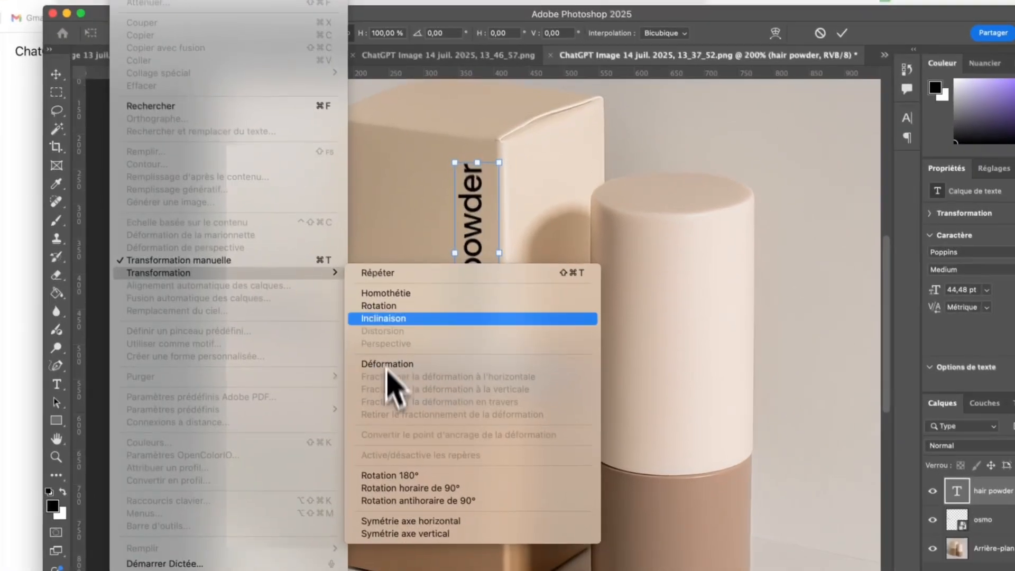
left_click(436, 390)
left_click_drag(546, 413, 555, 419)
mouse_move(497, 160)
left_mouse_down()
mouse_move(498, 188)
mouse_move(502, 162)
left_mouse_up()
left_click_drag(480, 218, 478, 219)
left_click_drag(498, 161, 501, 161)
key("Return")
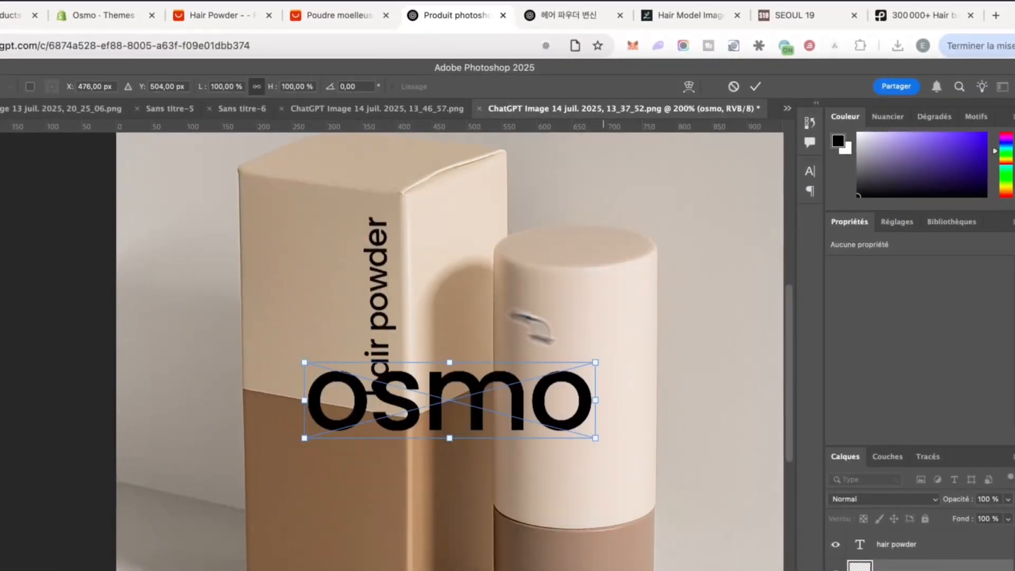
- Rotate the newly placed black osmo logo to -90°
left_click_drag(699, 347, 579, 264)
double_click(356, 86)
type("-90")
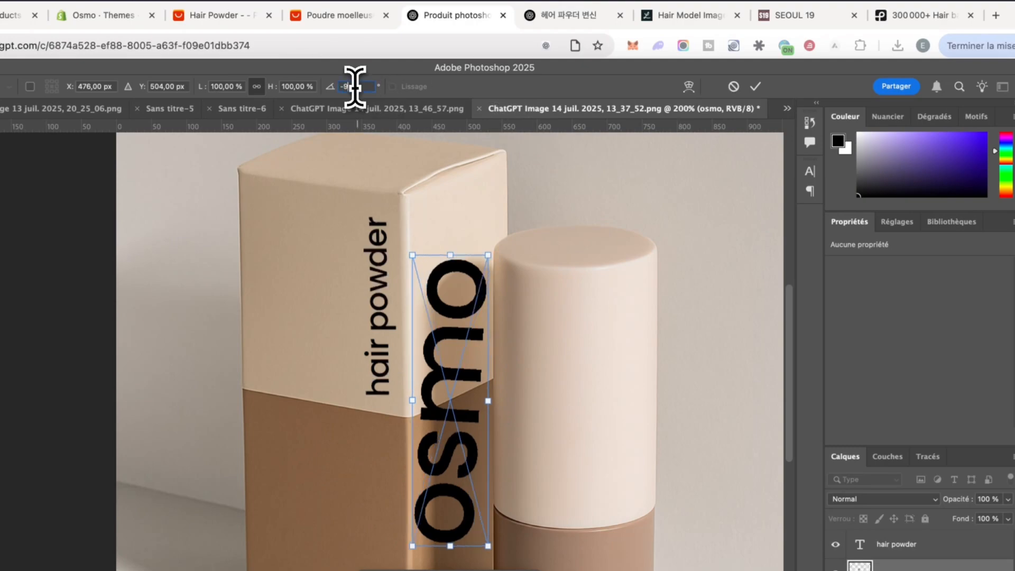
key("Return")
- Scale the vertical osmo logo to about 48% and place it alongside the "hair powder" text on the box
key("super+t")
left_click_drag(414, 255, 453, 349)
left_click_drag(463, 445, 325, 305)
left_click_drag(404, 279, 418, 267)
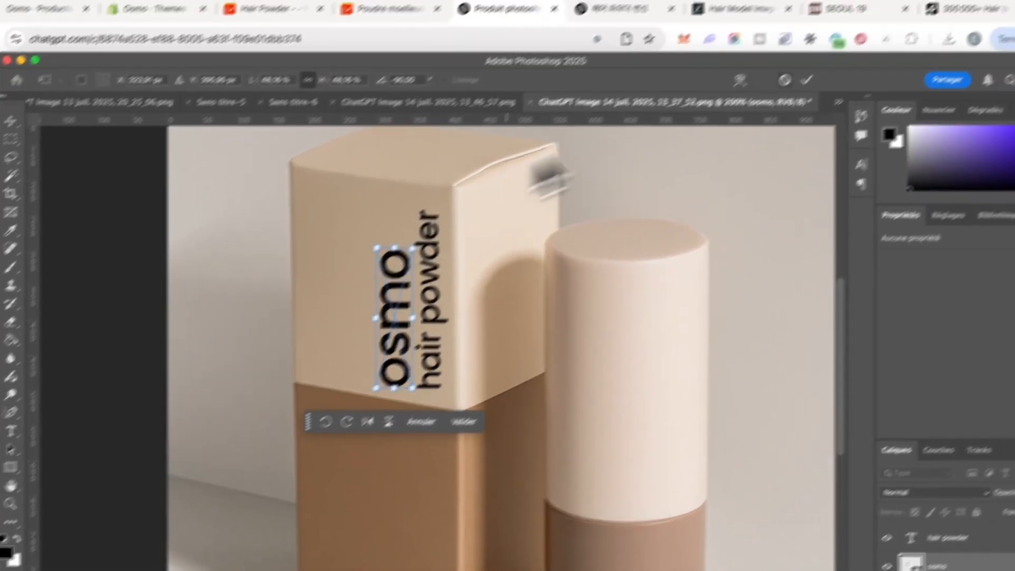
- Distort the vertical osmo logo to match the box's perspective and move it up slightly beside the "hair powder" text
left_click(185, 3)
mouse_move(227, 340)
left_click(372, 349)
mouse_move(442, 229)
left_mouse_down()
mouse_move(451, 229)
mouse_move(436, 217)
left_mouse_up()
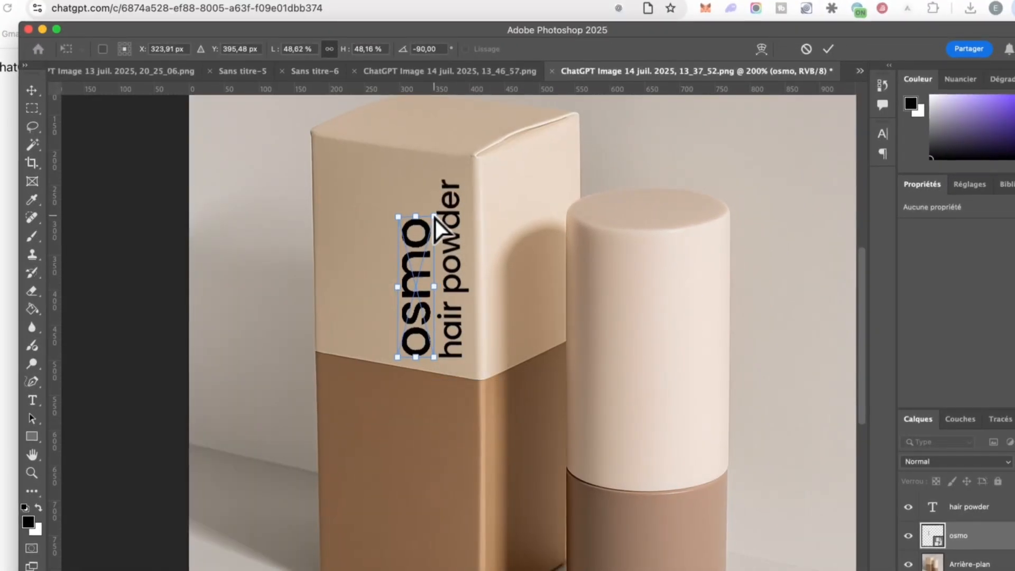
left_click_drag(434, 357, 428, 358)
left_click_drag(419, 257, 419, 238)
key("Return")
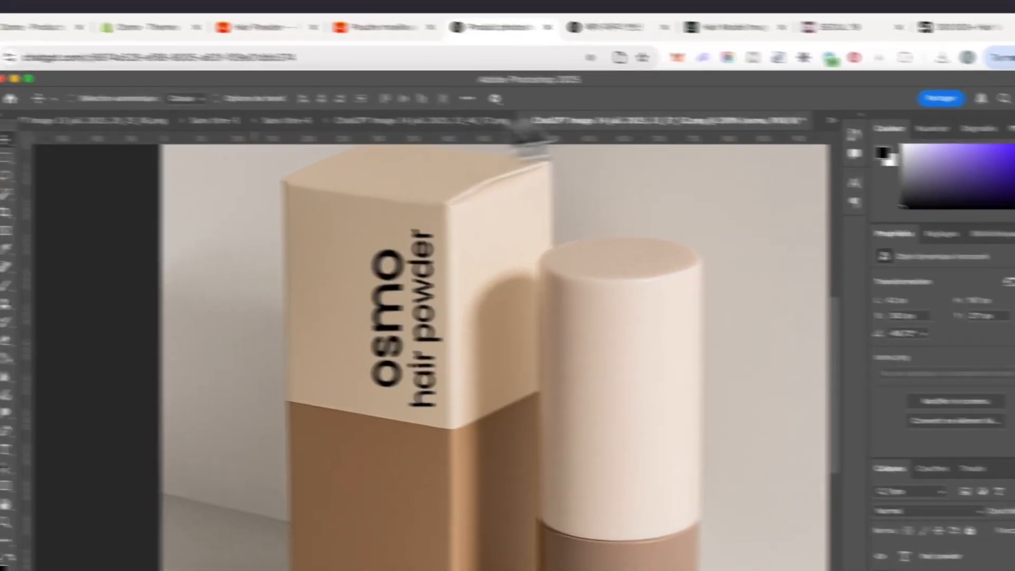
key("super+minus")
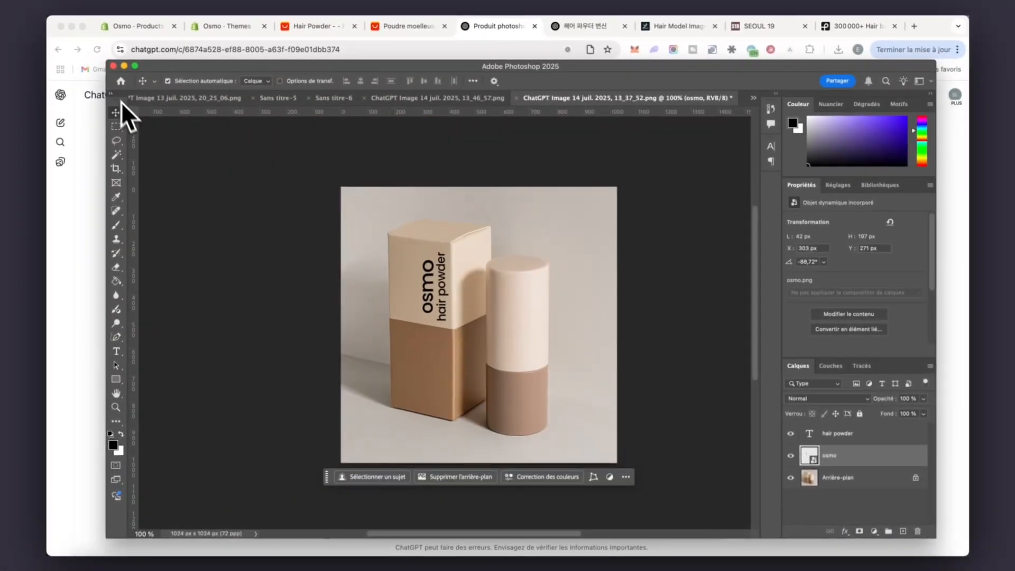
- Duplicate the vertical osmo logo onto the tube and center it on the light upper section
left_click_drag(436, 288, 523, 318)
key("super+plus")
key("super+plus")
scroll(594, 340, "right", 5)
left_click_drag(580, 340, 588, 313)
key("super+minus")
key("super+minus")
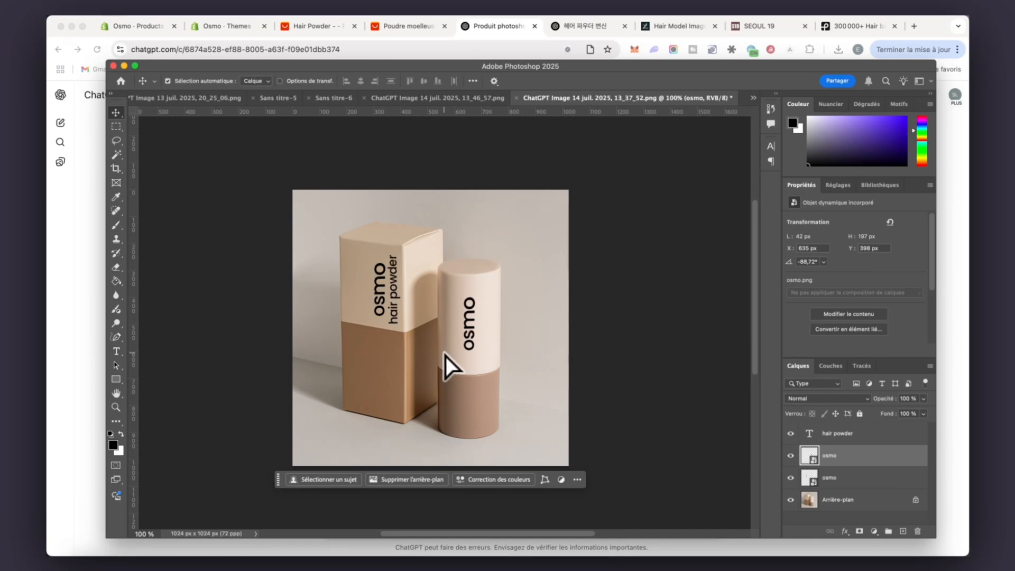
- Open the open-tube product image ChatGPT Image 14 juil. 2025, 13_42_34.png from the Téléchargements folder
left_click(147, 5)
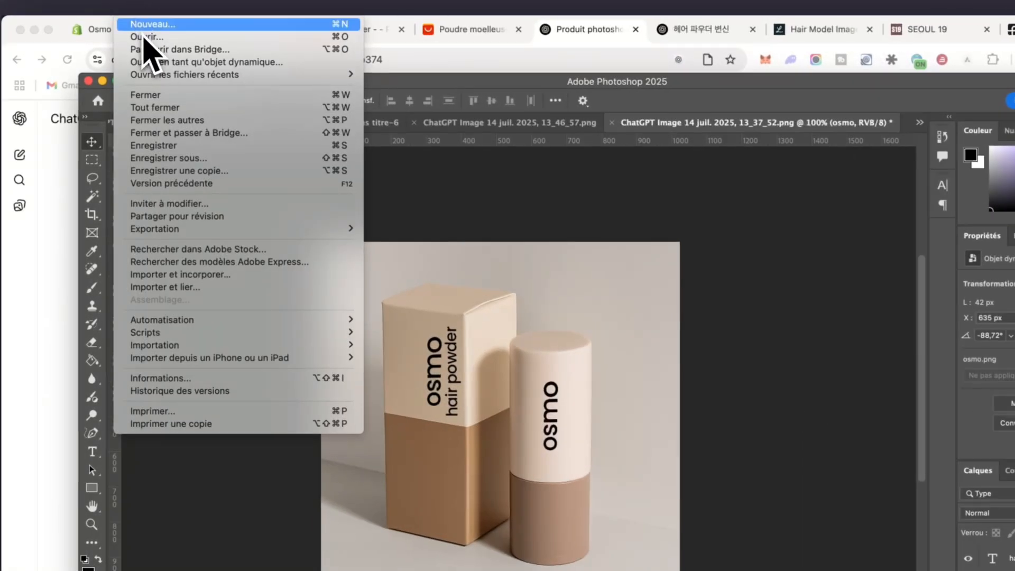
left_click(146, 37)
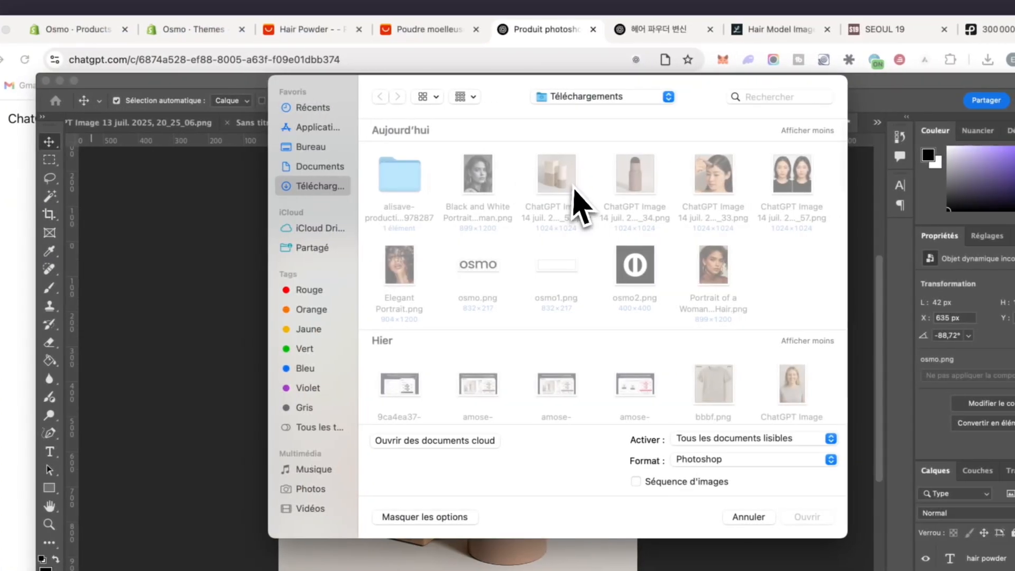
double_click(646, 186)
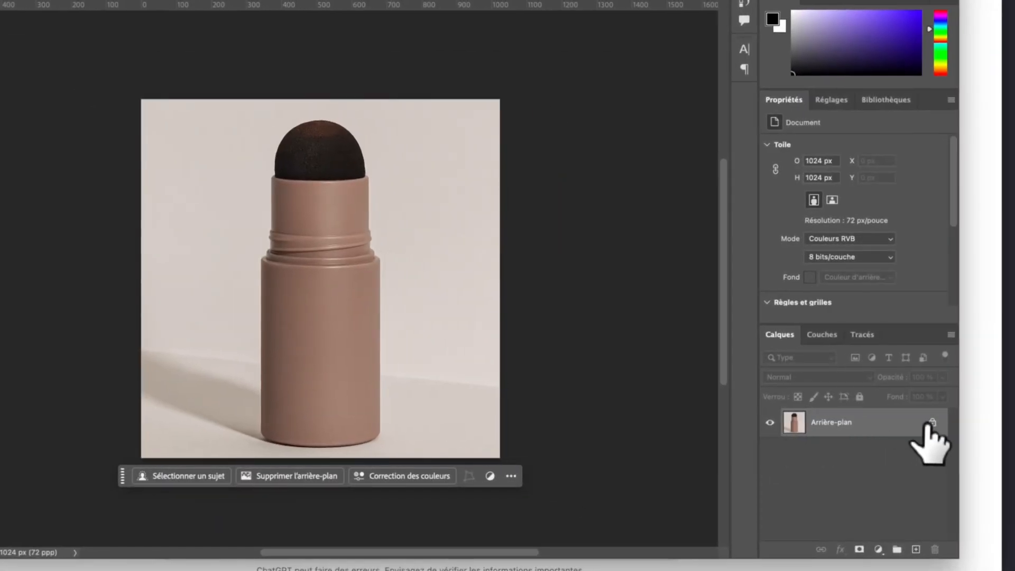
- Unlock the background layer, scale the product image to about 83% and center it along the canvas's lower edge
left_click(932, 423)
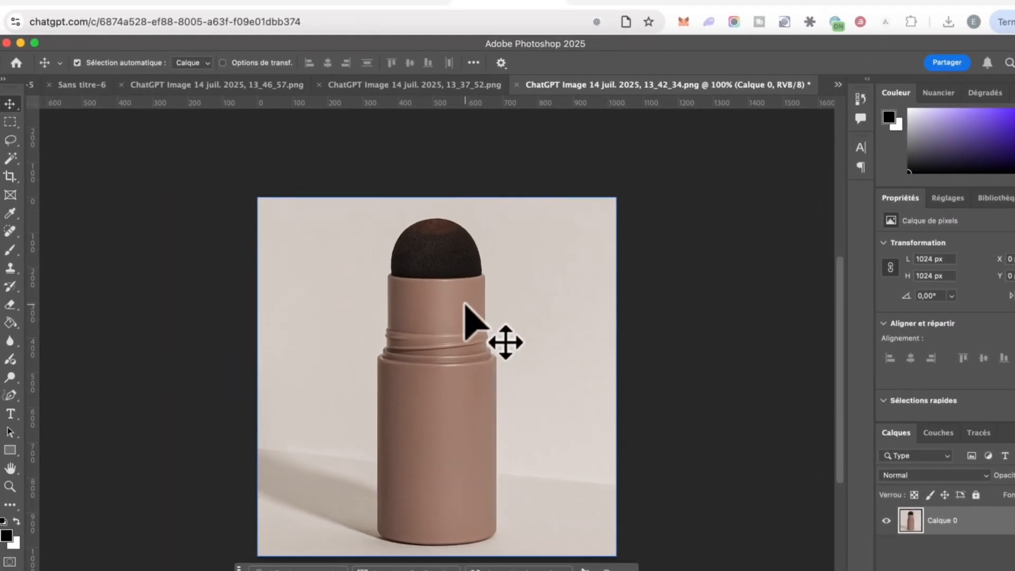
key("super+t")
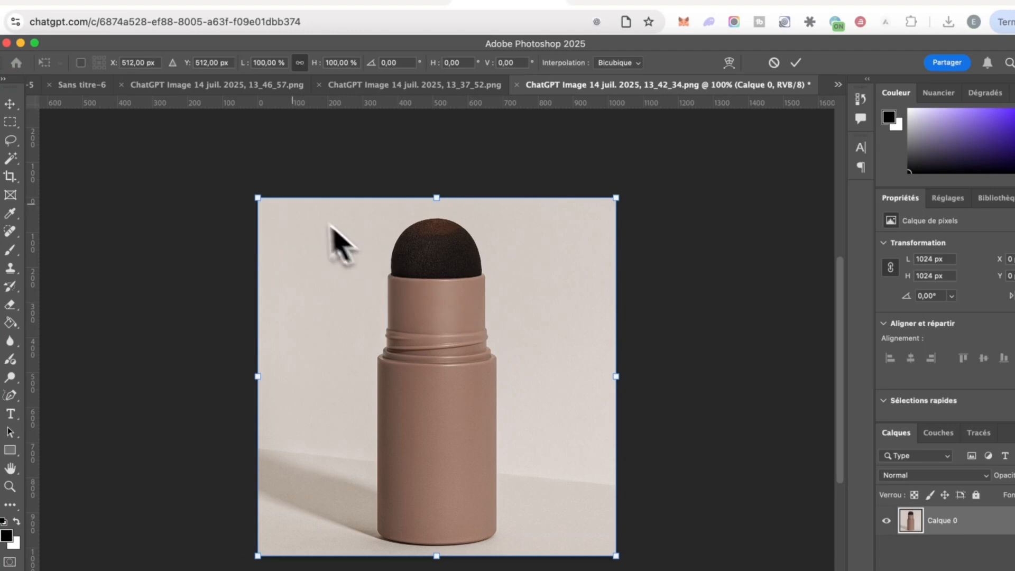
left_click_drag(258, 198, 317, 257)
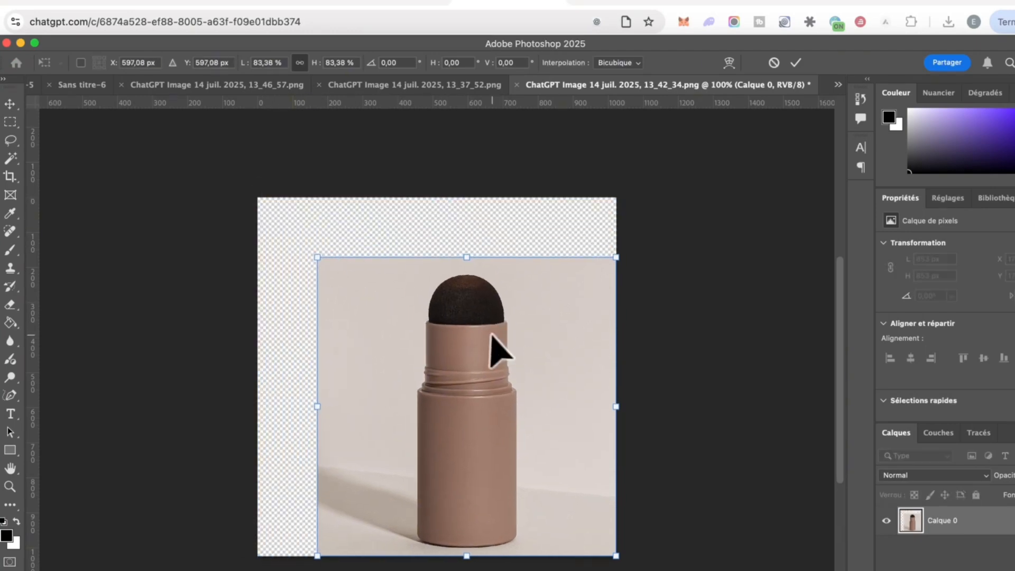
left_click_drag(499, 351, 461, 334)
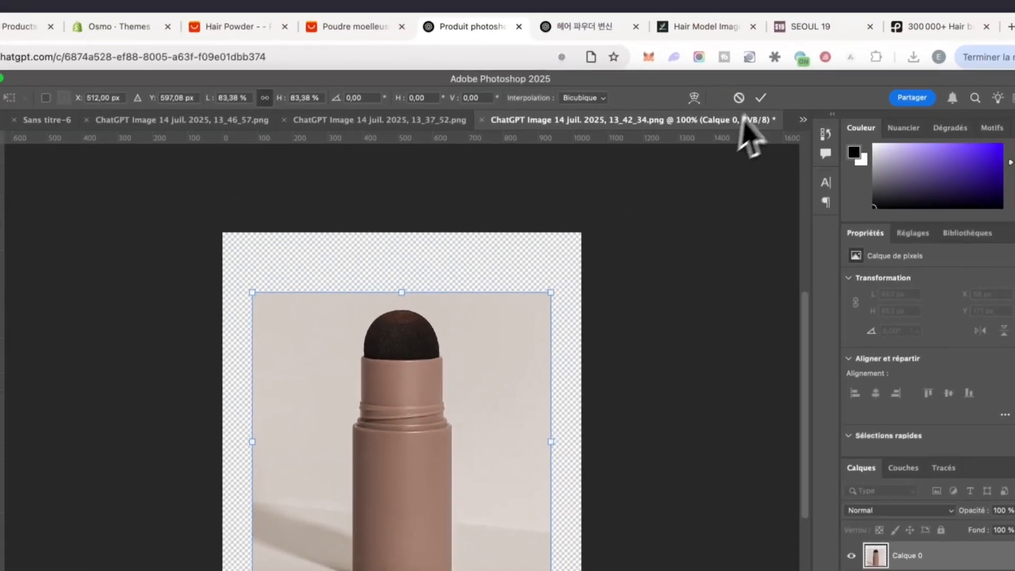
left_click(760, 97)
- Select the empty canvas area around the image with the Magic Wand and fill it with Generative Fill without a prompt
left_click(106, 112)
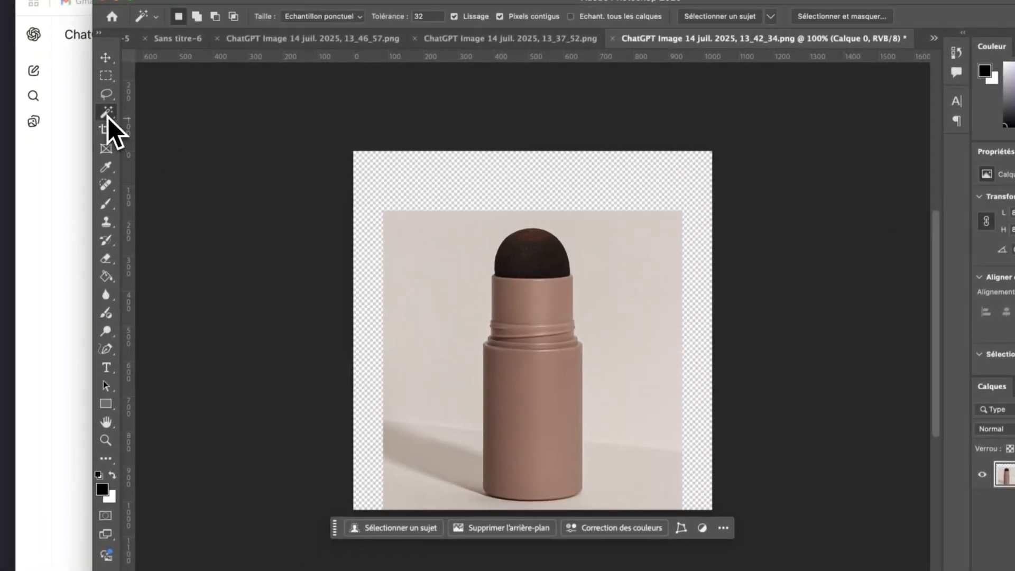
left_click(370, 156)
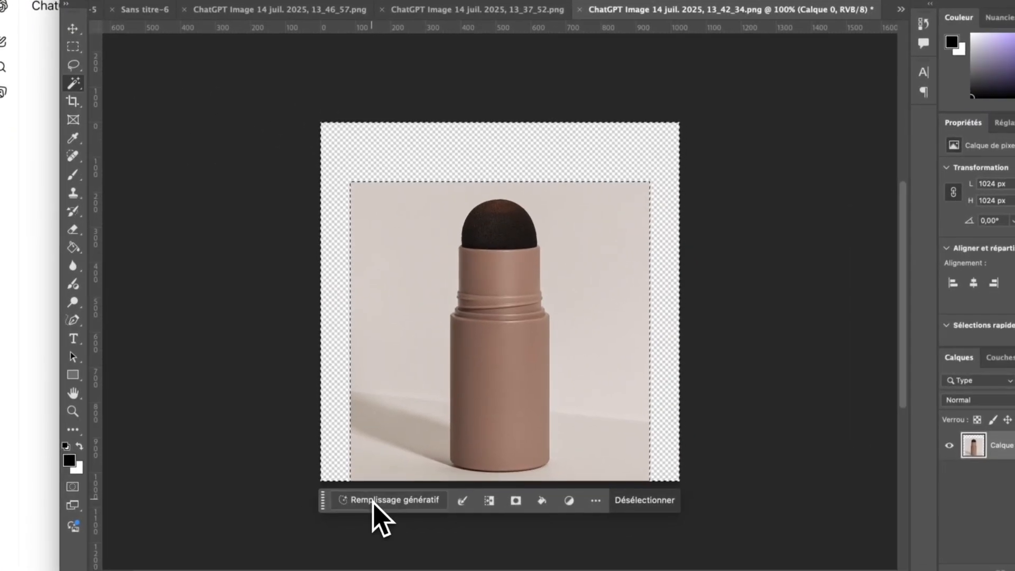
left_click(405, 530)
key("Return")
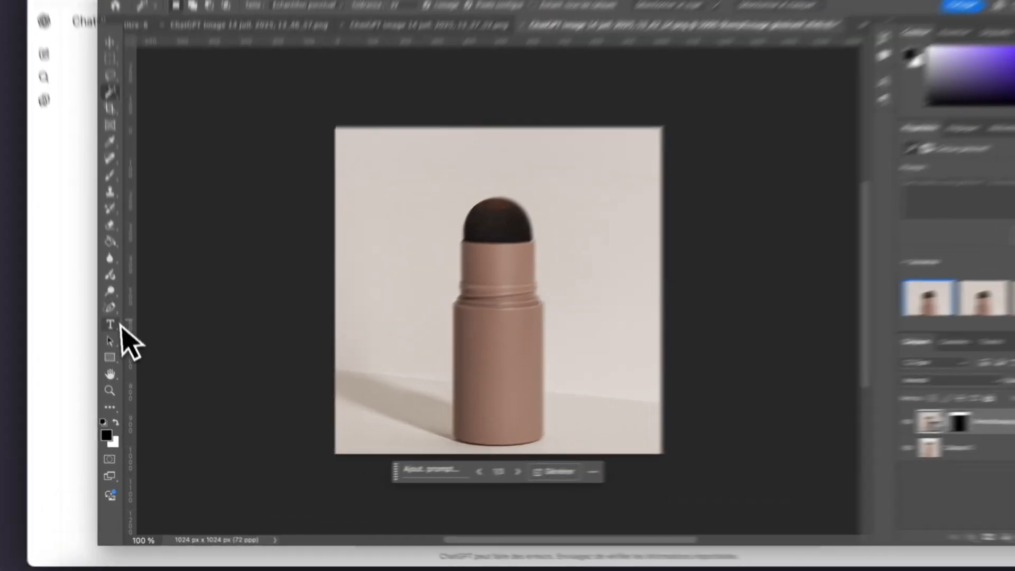
- Switch to ChatGPT, open a new chat in a separate tab and submit "Give me benefits of the hair powder for women"
left_click(119, 352)
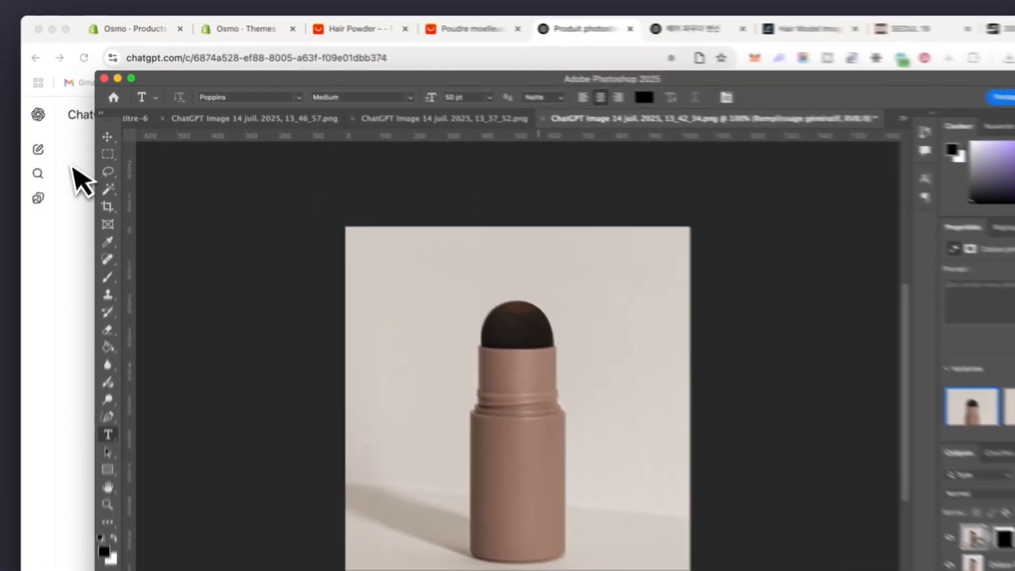
left_click(98, 145)
right_click(60, 124)
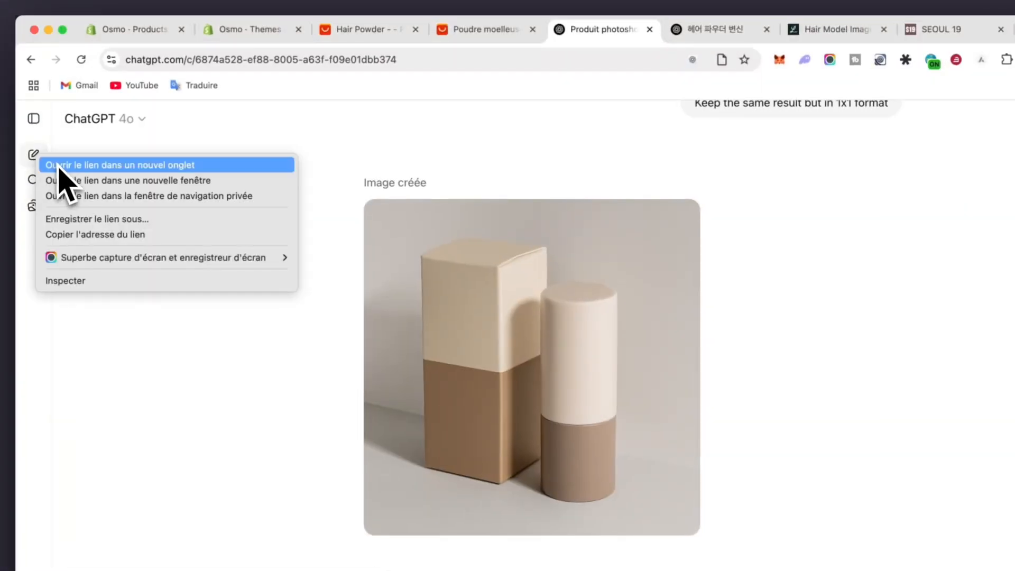
left_click(58, 165)
left_click(584, 39)
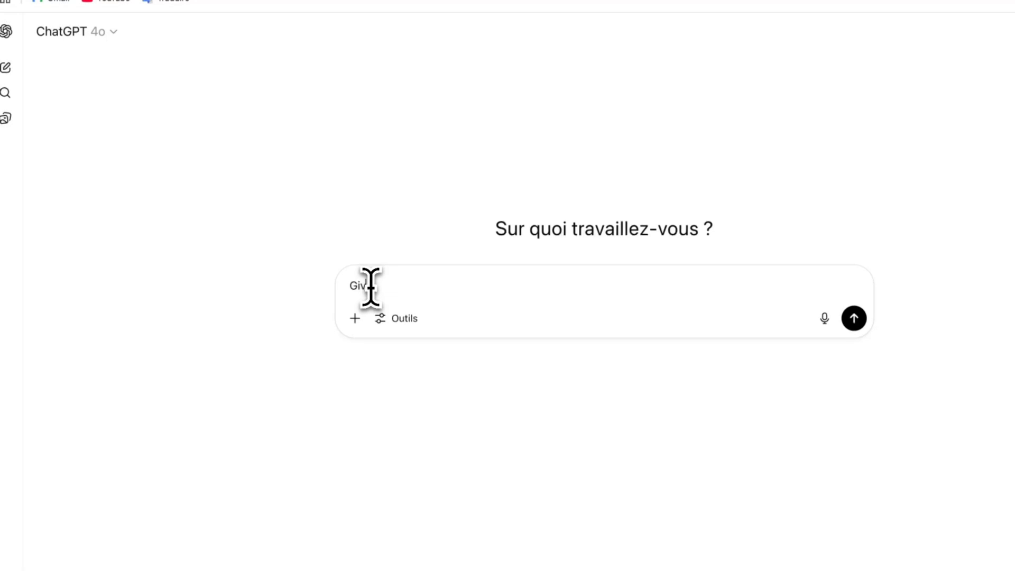
type("Give me benefit")
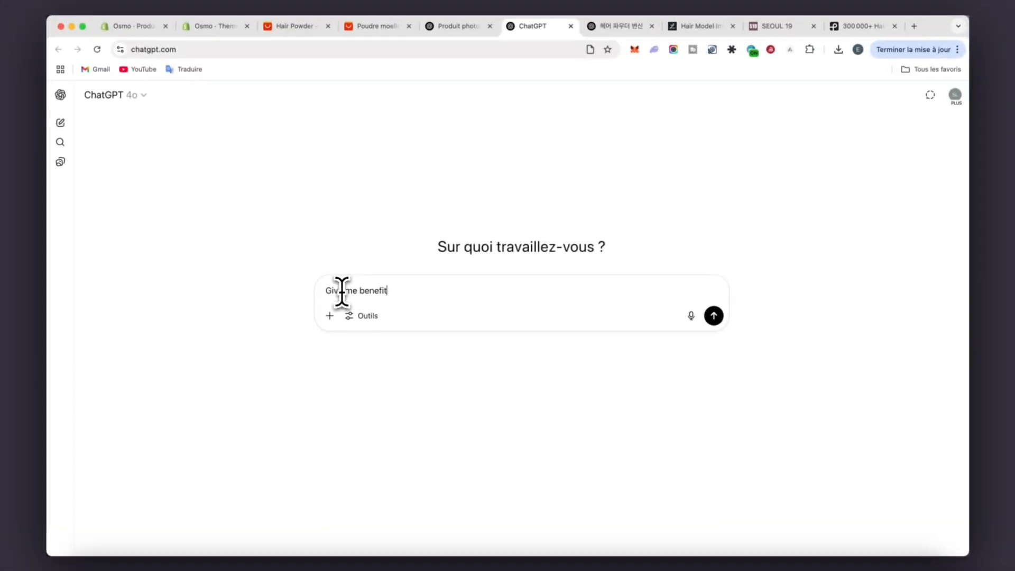
type("s of the hair powder for women")
key("Return")
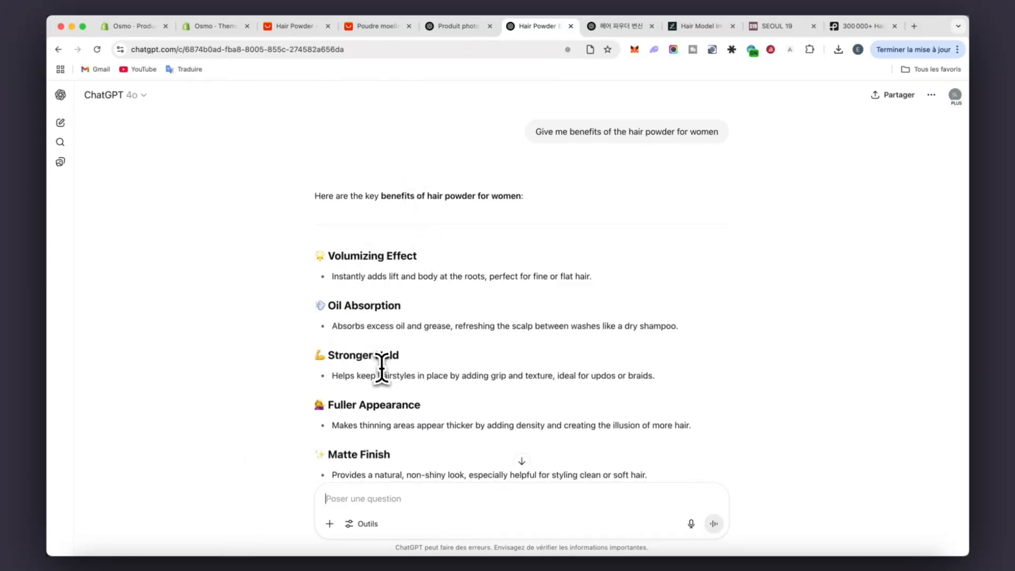
- Switch back to Photoshop, add the text "Volumizing Effect" above the stick and move it up slightly
scroll(382, 369, "down", 1)
left_click(246, 567)
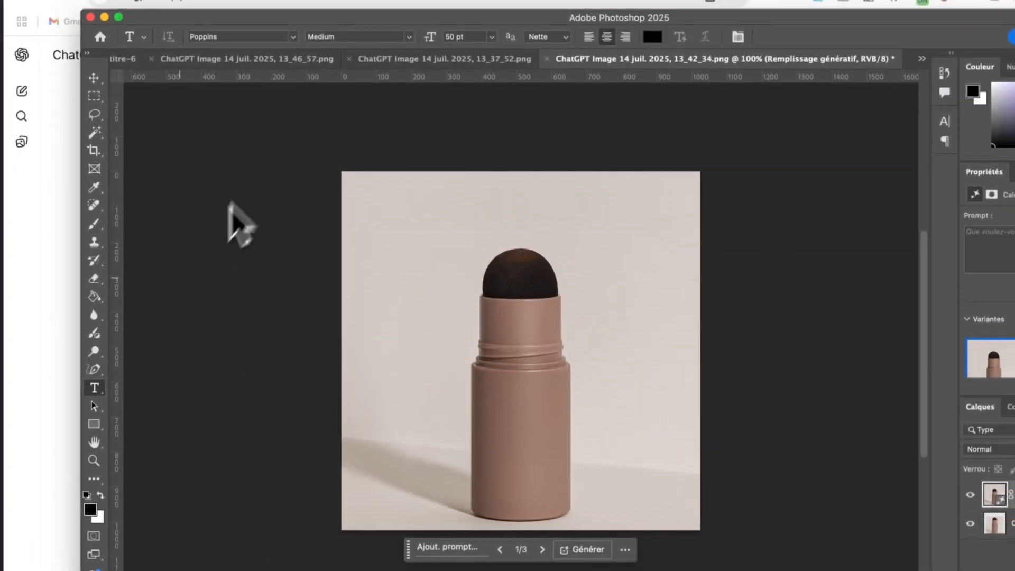
left_click(435, 228)
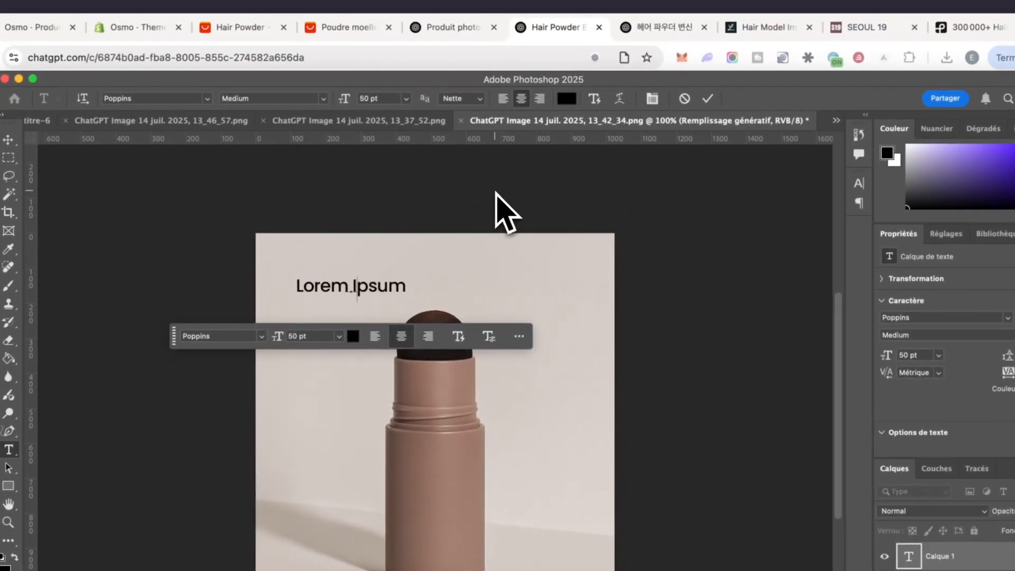
type("Volumi")
type("zing Effe")
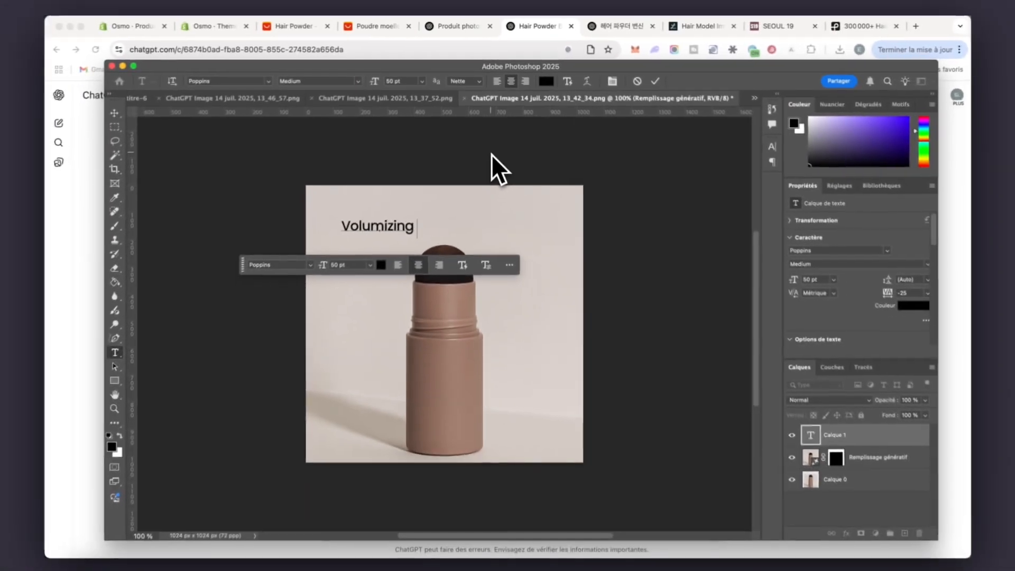
type("ct")
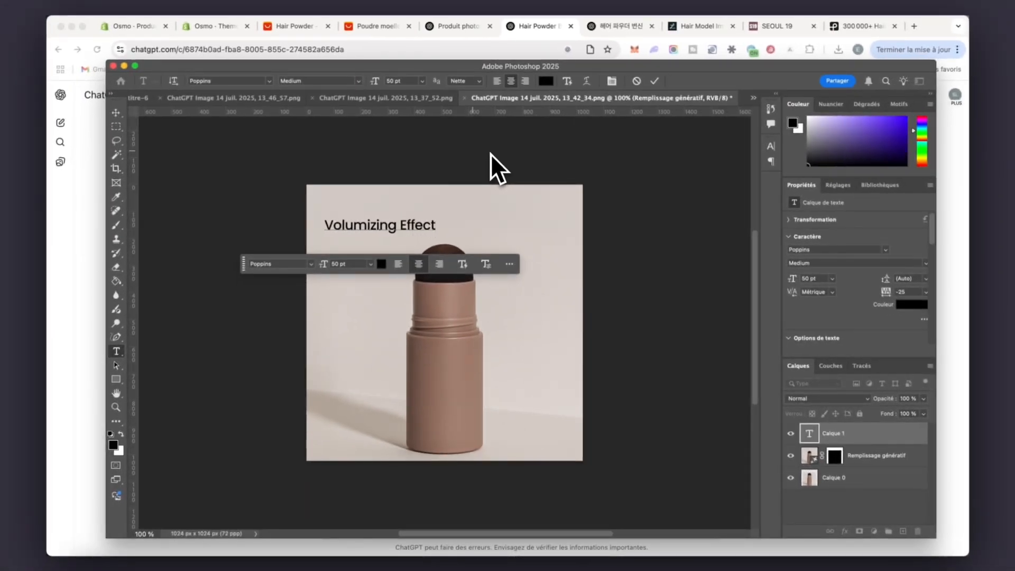
left_click(116, 113)
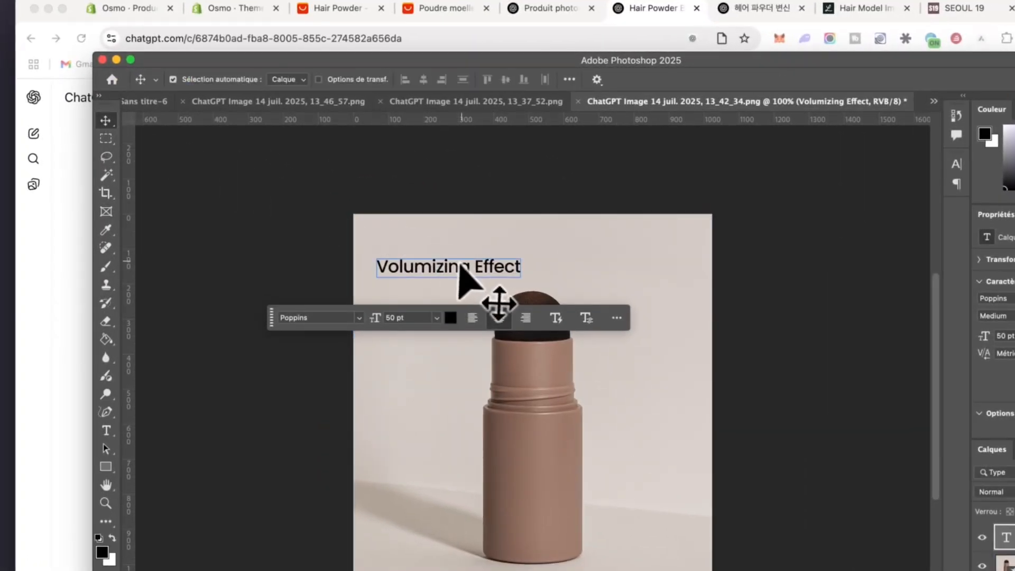
left_click_drag(459, 264, 468, 245)
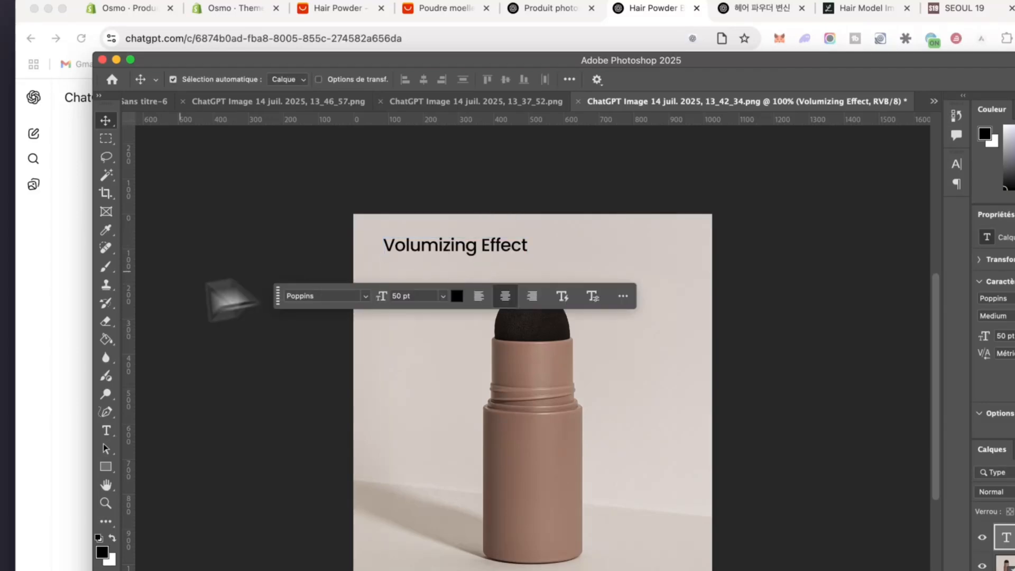
- Review the ChatGPT benefits list and try the "Volumizing Effect" title centered above the stick in Photoshop
left_click(45, 319)
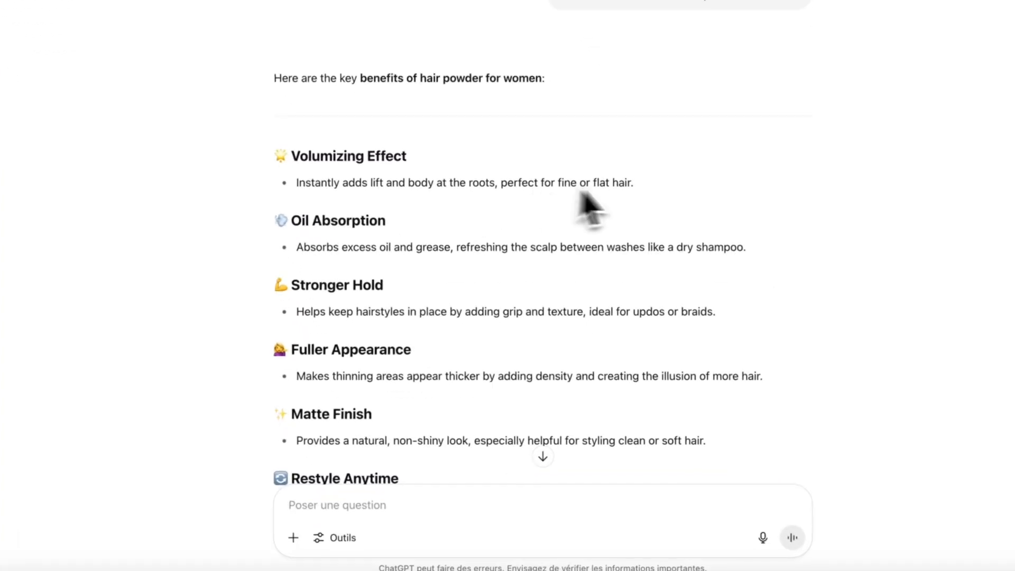
left_click(278, 568)
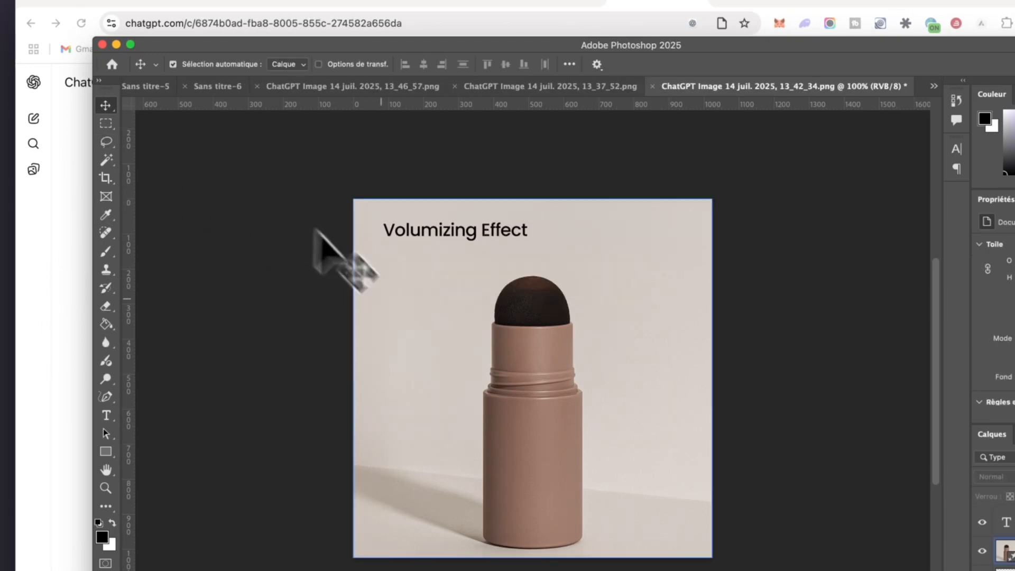
left_click_drag(444, 235, 529, 232)
mouse_move(413, 246)
left_mouse_down()
mouse_move(429, 247)
mouse_move(410, 245)
left_mouse_up()
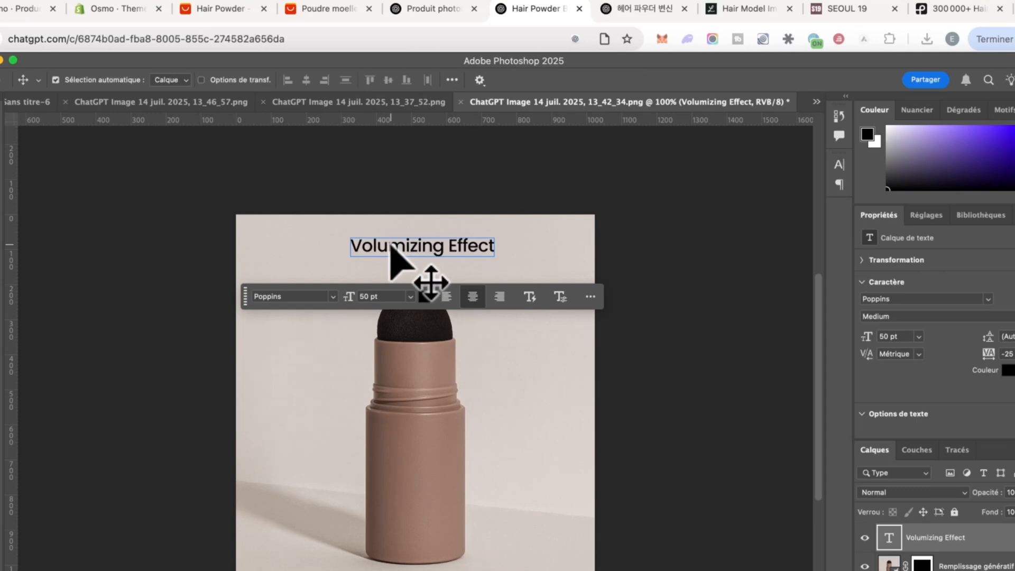
- Scale the "Volumizing Effect" title to about 74% and place it in the picture's upper-left area
left_click_drag(391, 248, 297, 264)
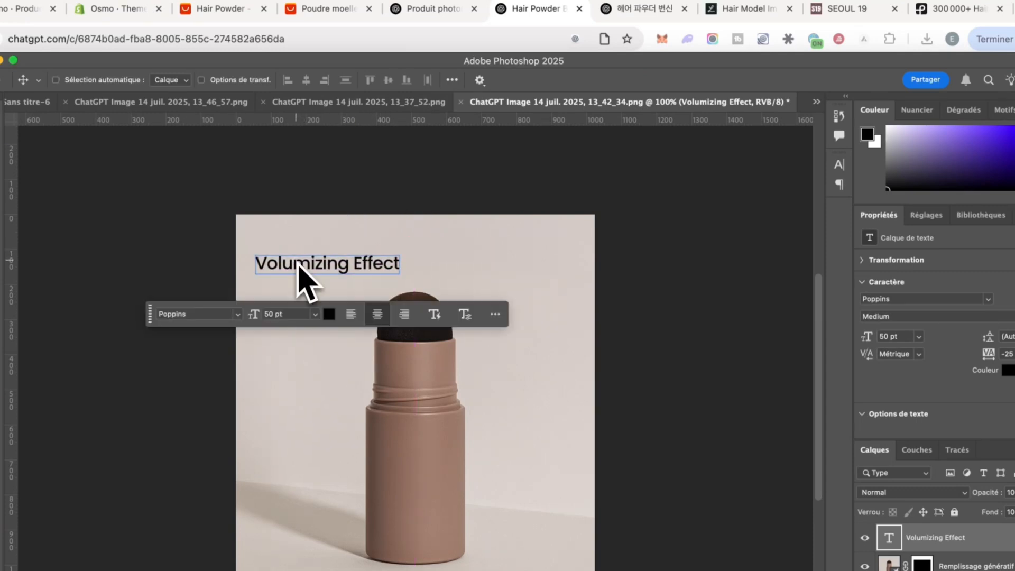
key("super+t")
left_click_drag(401, 280, 322, 278)
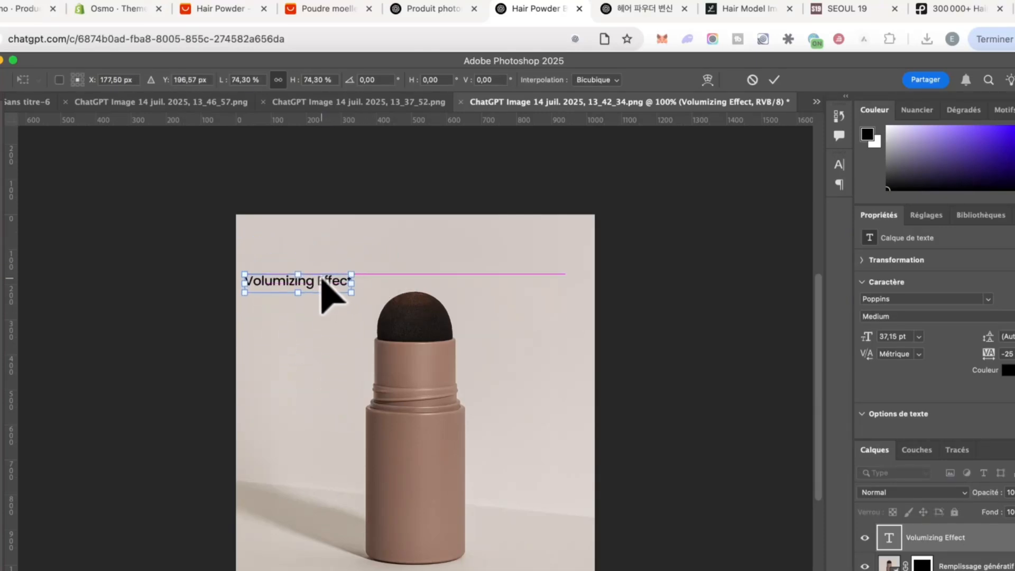
left_click(774, 79)
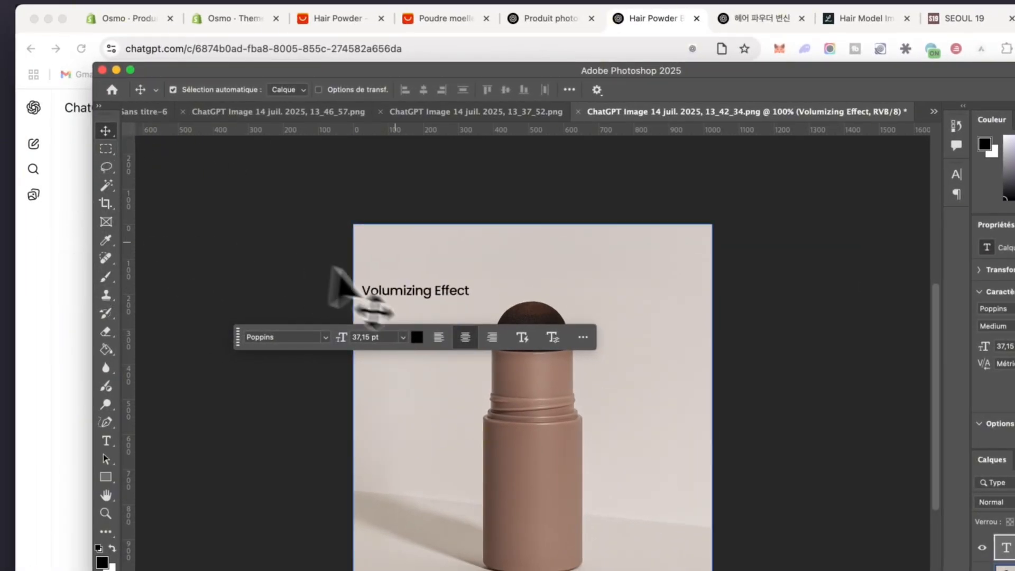
left_click_drag(391, 294, 413, 269)
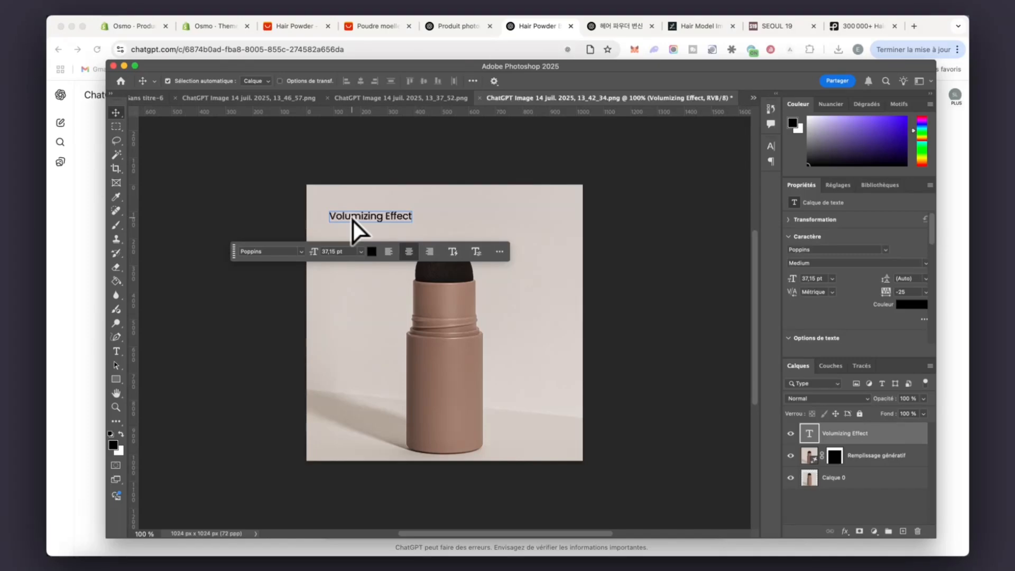
- Copy the volumizing description "Instantly adds lift and body at the roots, perfect for fine or flat hair." from ChatGPT and paste it as text in Photoshop
left_click(456, 281)
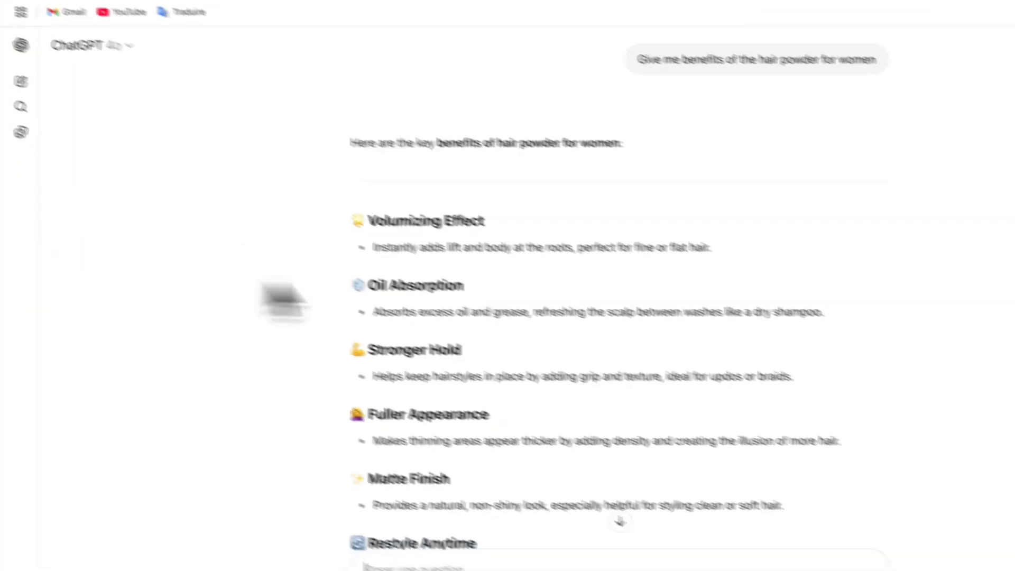
scroll(583, 380, "down", 2)
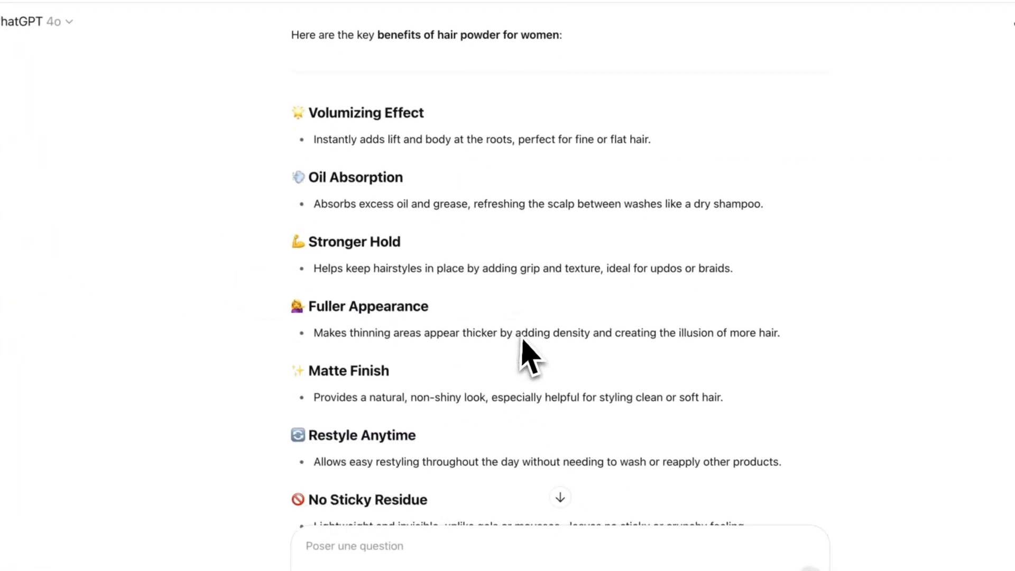
double_click(396, 247)
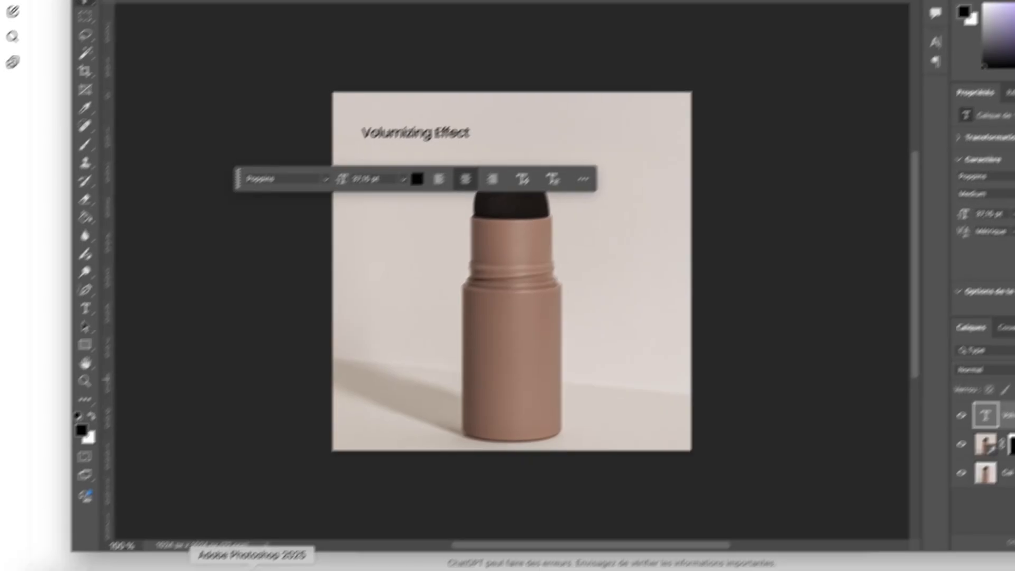
left_click(85, 308)
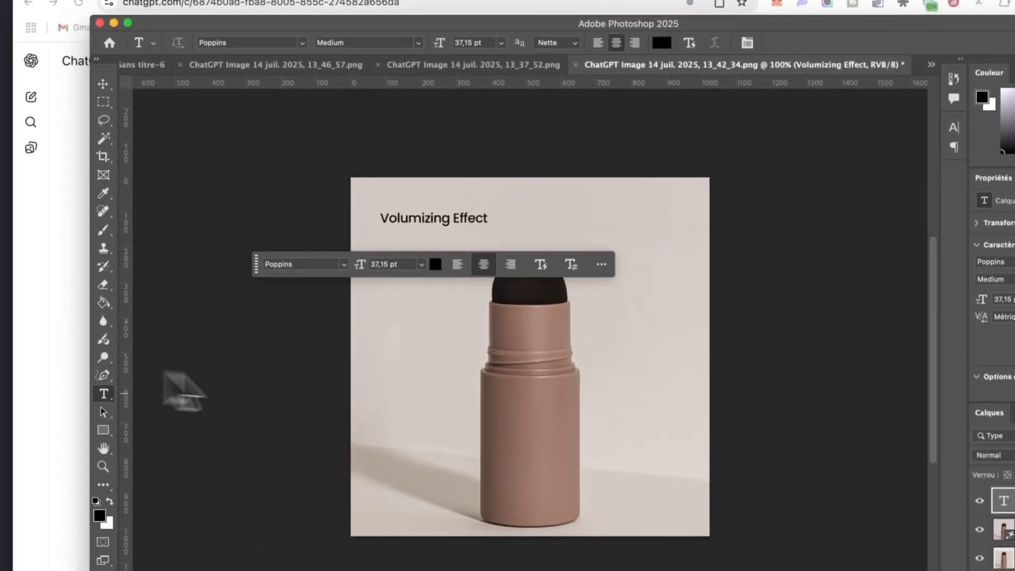
left_click(410, 267)
key("super+v")
- Try the description text at about 41% beneath the title, aligned to the title's left edge, and delete it
left_click(85, 1)
key("super+t")
left_click_drag(684, 318, 362, 281)
left_click_drag(271, 346, 497, 241)
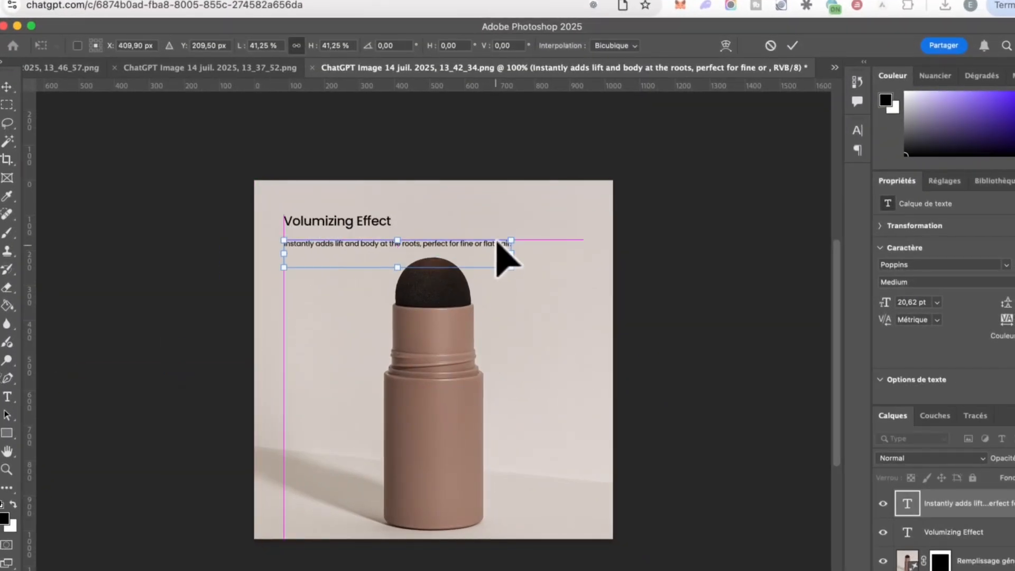
left_click(792, 46)
key("super+plus")
key("super+minus")
key("Delete")
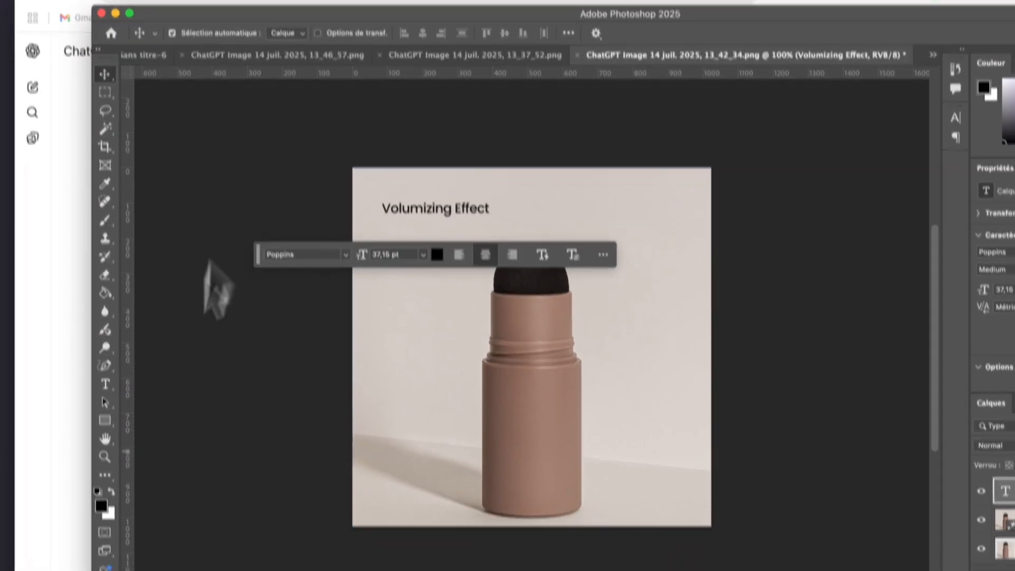
- Draw a white rectangle over the title, roughly the title's width, and set its corner radius to 40 px
right_click(106, 432)
left_click(170, 429)
left_click_drag(413, 159, 529, 182)
scroll(851, 275, "down", 5)
left_click(842, 281)
type("40")
key("Return")
key("Tab")
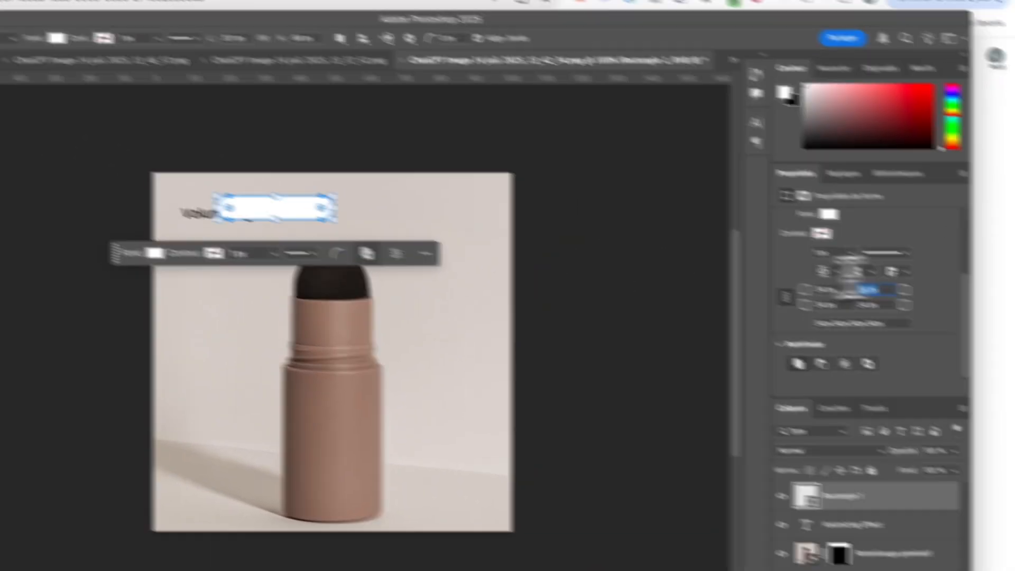
- Move the white rectangle's layer below the title layer and center the "Volumizing Effect" text on the rectangle
left_click(103, 135)
left_click_drag(920, 521, 920, 482)
left_click_drag(260, 212, 298, 205)
left_click(216, 207)
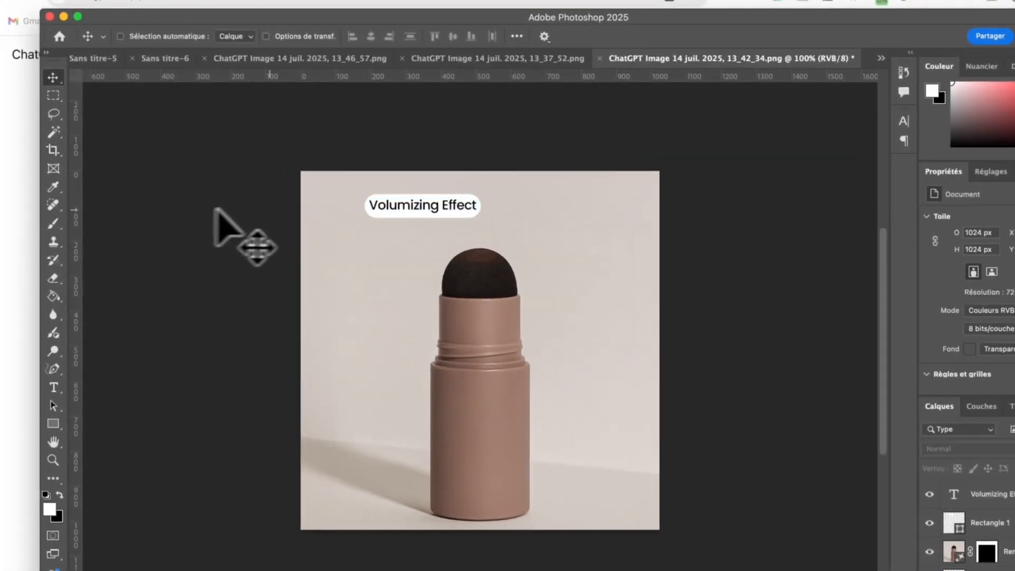
- Move the white rounded rectangle down and left of the title and enlarge it to about 103% width and 119% height
scroll(254, 203, "up", 1)
left_click_drag(373, 231, 333, 255)
key("super+t")
left_click_drag(440, 263, 447, 268)
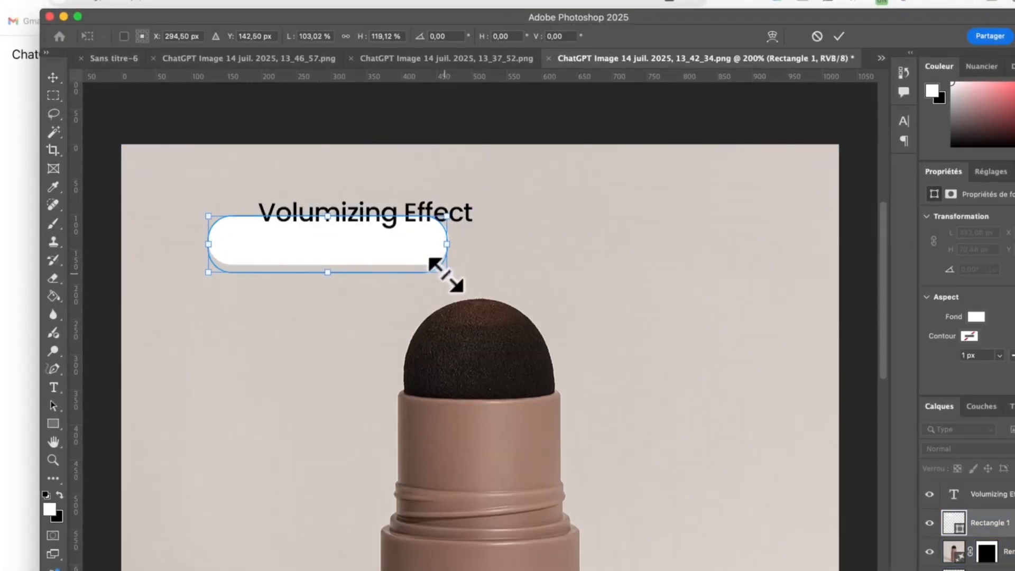
key("Return")
- Move the "Volumizing Effect" title onto the white rounded rectangle, shrink it slightly and center it inside
left_click_drag(372, 211, 324, 242)
key("super+t")
left_click_drag(411, 286, 422, 286)
left_click(891, 79)
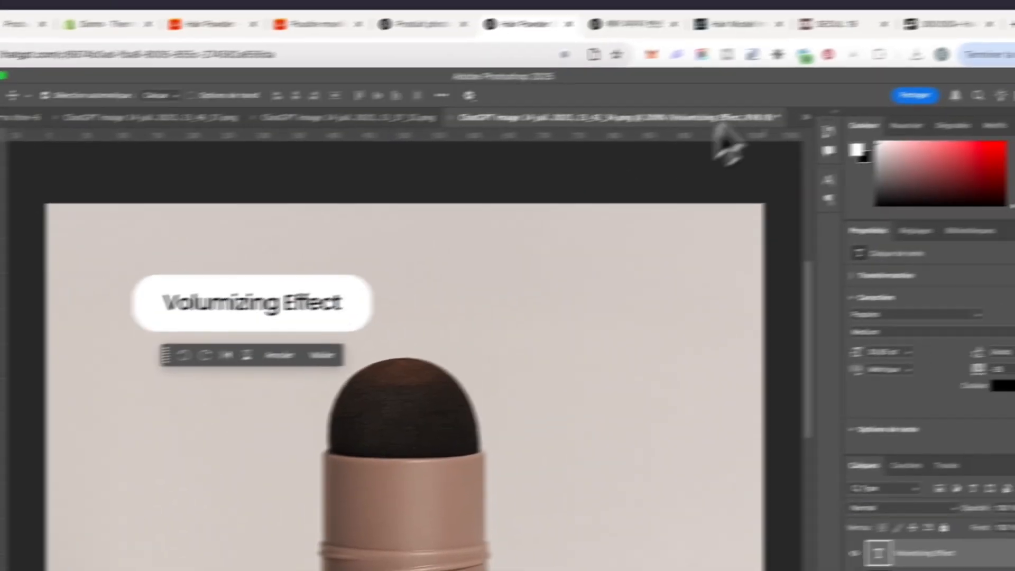
- Duplicate the white rounded rectangle to the right of the product's tip and copy the "Volumizing Effect" text onto it
key("super+minus")
left_click(506, 331)
left_click_drag(459, 337, 625, 373)
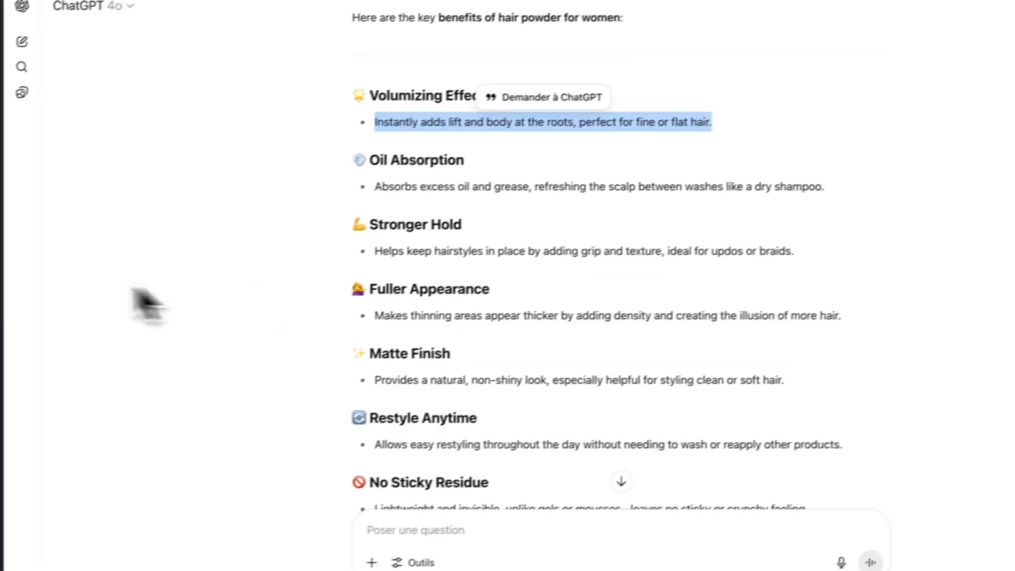
left_click_drag(476, 158, 383, 162)
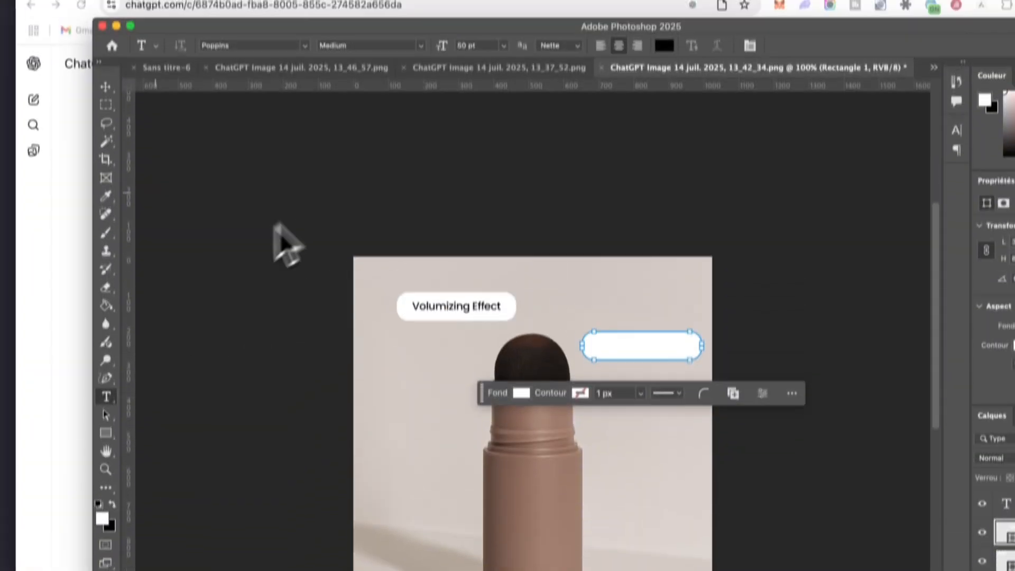
left_click(431, 311)
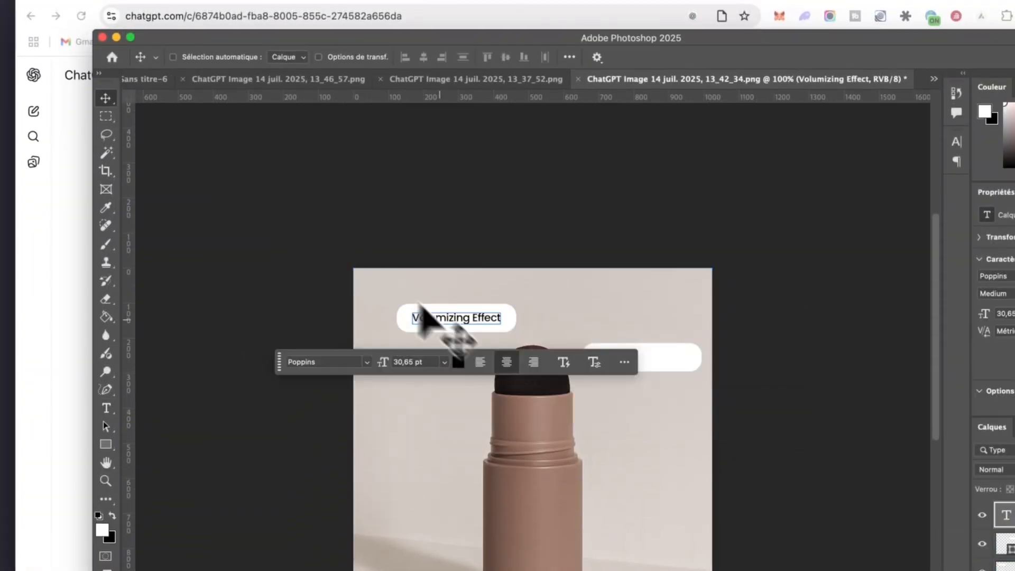
left_click_drag(431, 310, 513, 436)
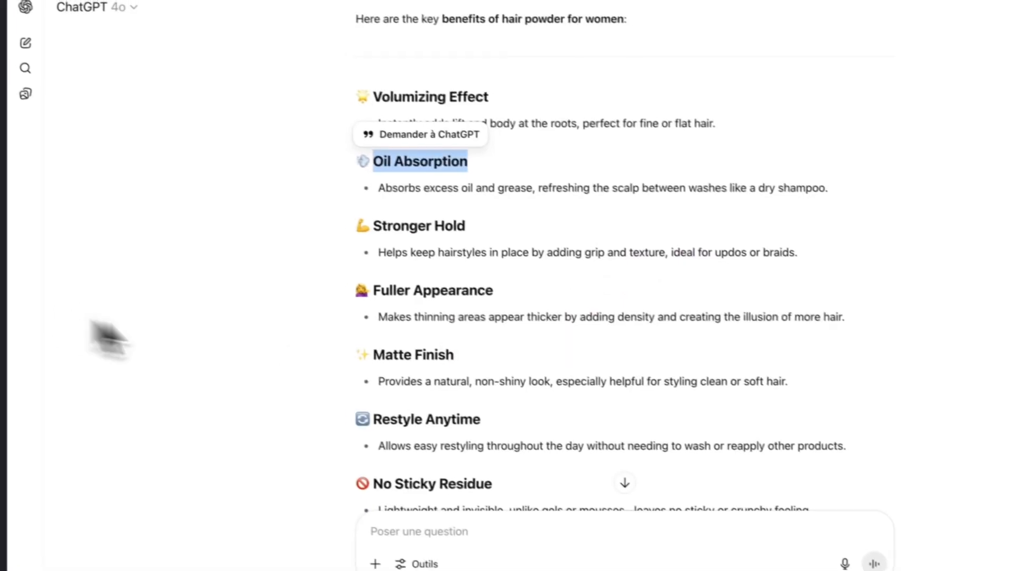
- Replace the duplicated label's text with "Fuller Appearance" copied from the ChatGPT benefits list
left_click_drag(499, 289, 381, 290)
key("super+c")
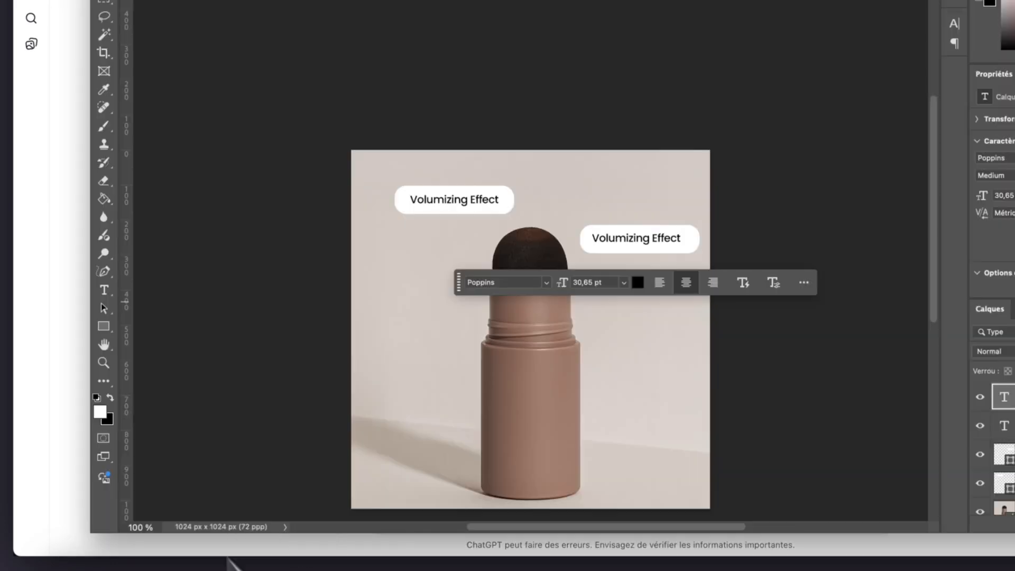
double_click(639, 236)
key("super+v")
mouse_move(496, 313)
left_mouse_down()
mouse_move(502, 321)
mouse_move(504, 313)
left_mouse_up()
- Center the "Fuller Appearance" text inside its white rounded rectangle
key("super+minus")
key("super+plus")
key("super+plus")
key("super+plus")
left_click_drag(484, 250, 393, 230)
key("super+minus")
key("super+plus")
left_click(403, 490)
key("super+minus")
key("super+minus")
key("super+minus")
left_click(250, 106)
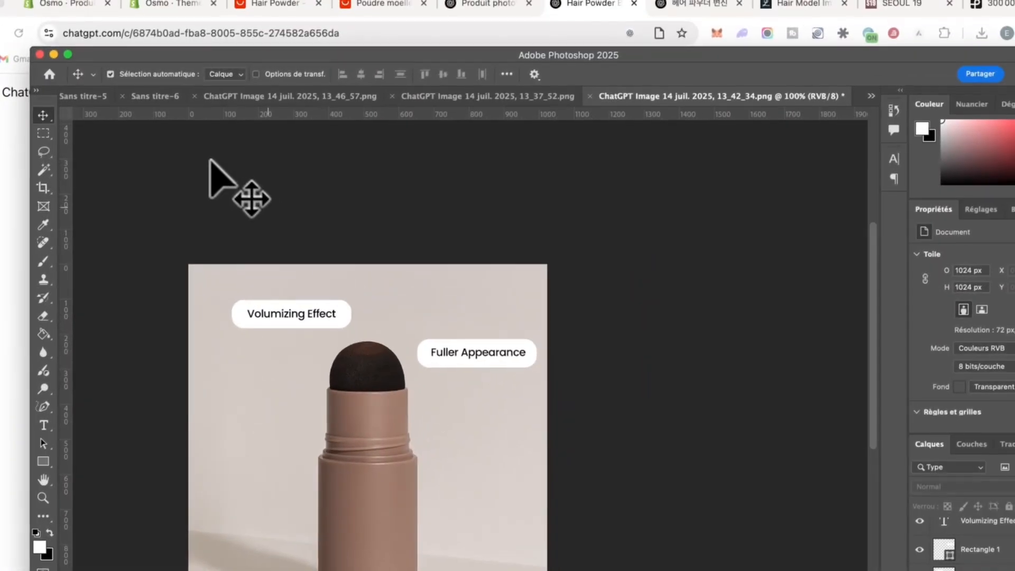
- Set the corner radius of the "Fuller Appearance" and "Volumizing Effect" rectangles to 55 px
left_click(379, 259)
scroll(846, 255, "down", 5)
left_click(825, 278)
type("55")
key("Tab")
left_click(130, 177)
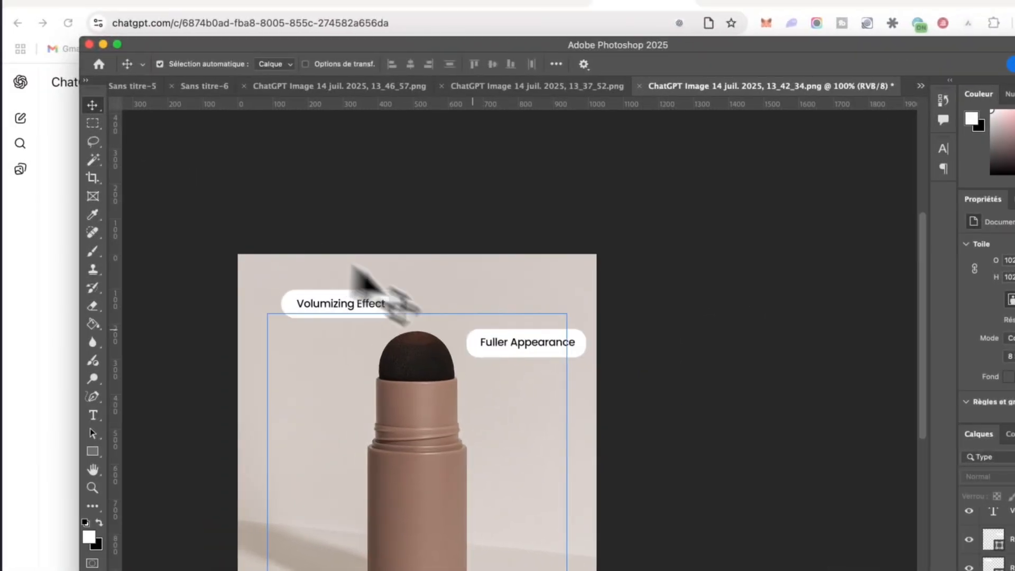
left_click(333, 316)
scroll(841, 265, "down", 5)
left_click(826, 280)
type("55")
key("Tab")
left_click(5, 151)
- Duplicate the "Volumizing Effect" rectangle and text above "Fuller Appearance" and change the copied text to "No Sticky Residue" from the ChatGPT list
left_click(414, 281)
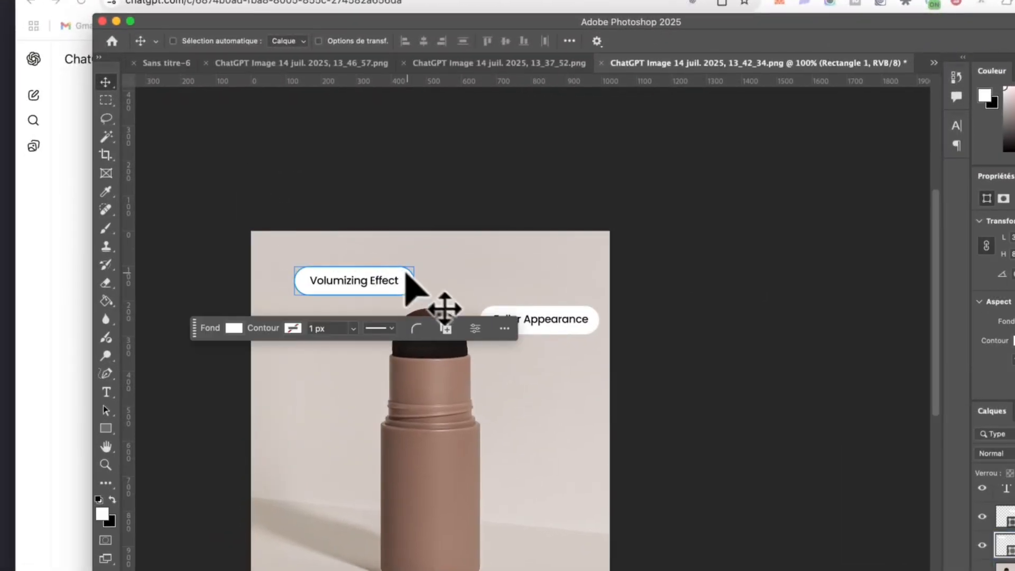
left_click_drag(414, 281, 402, 379)
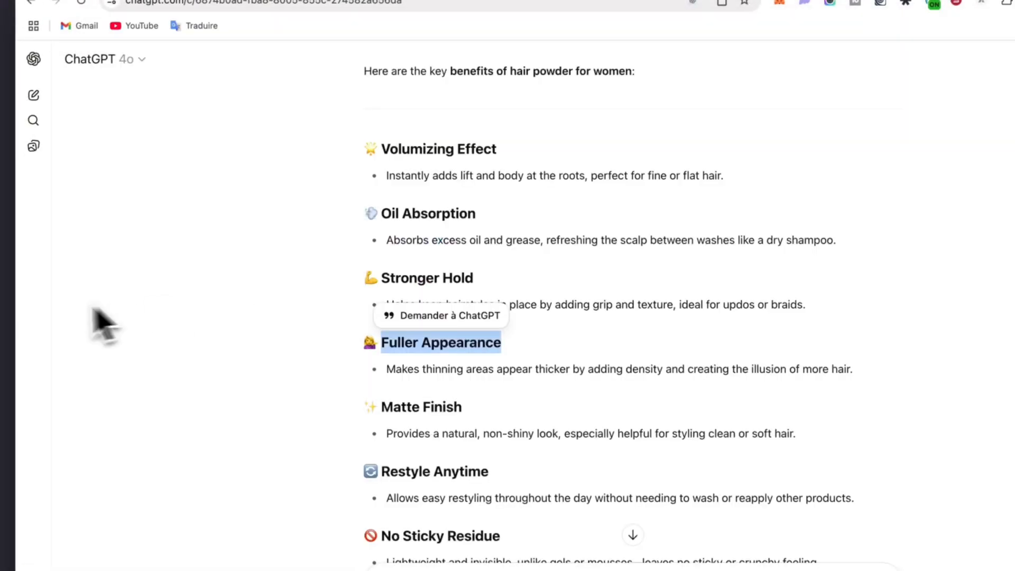
scroll(494, 380, "down", 4)
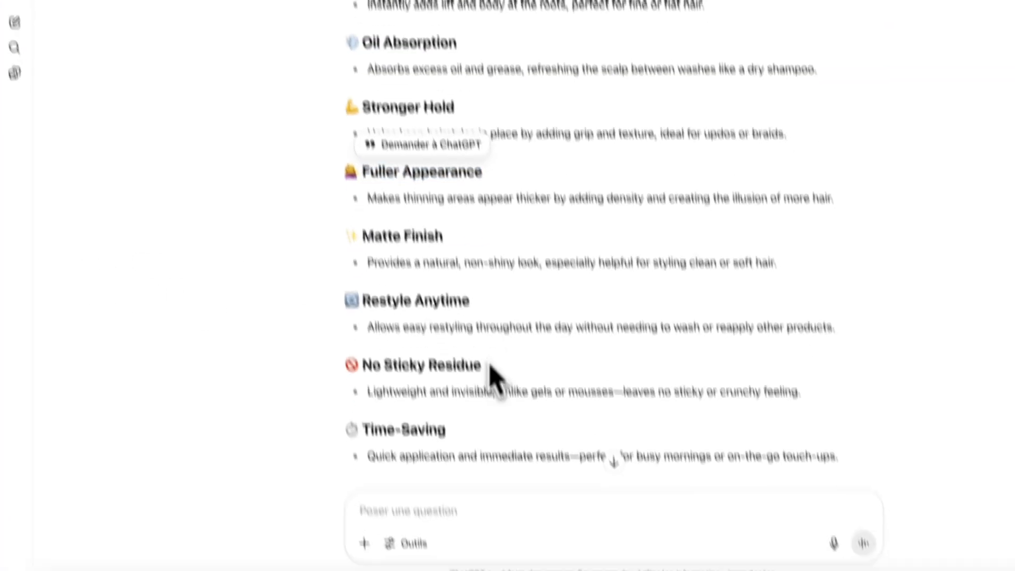
left_click_drag(476, 334, 347, 333)
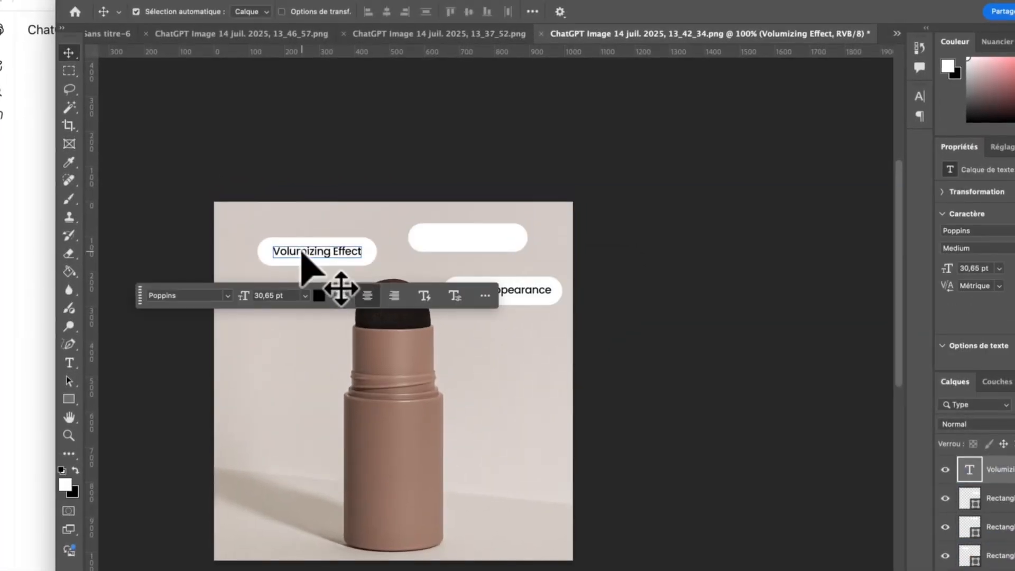
left_click_drag(308, 213, 470, 196)
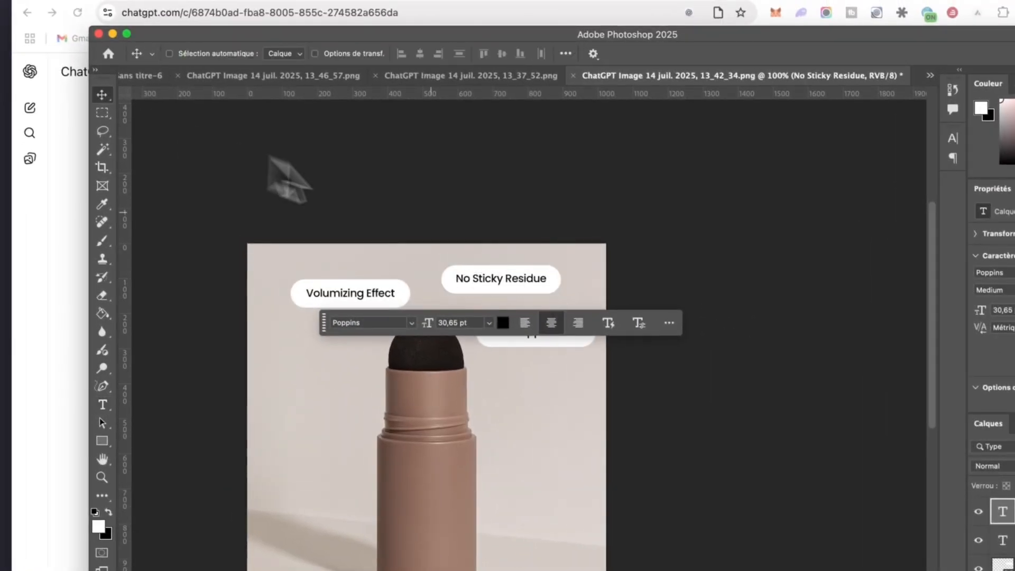
- Center the "No Sticky Residue" text inside its white rounded rectangle
scroll(456, 329, "up", 5)
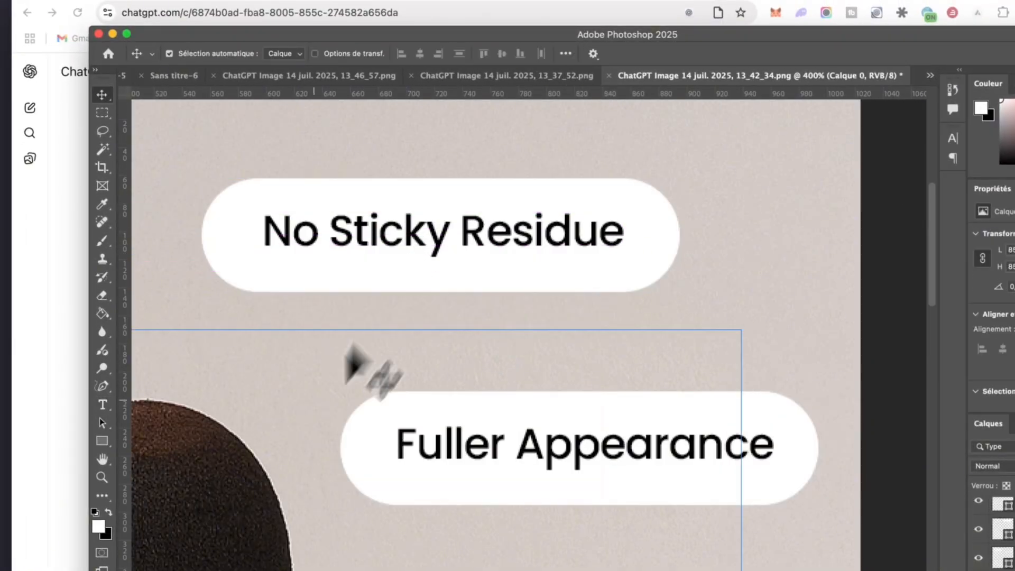
scroll(358, 362, "down", 5)
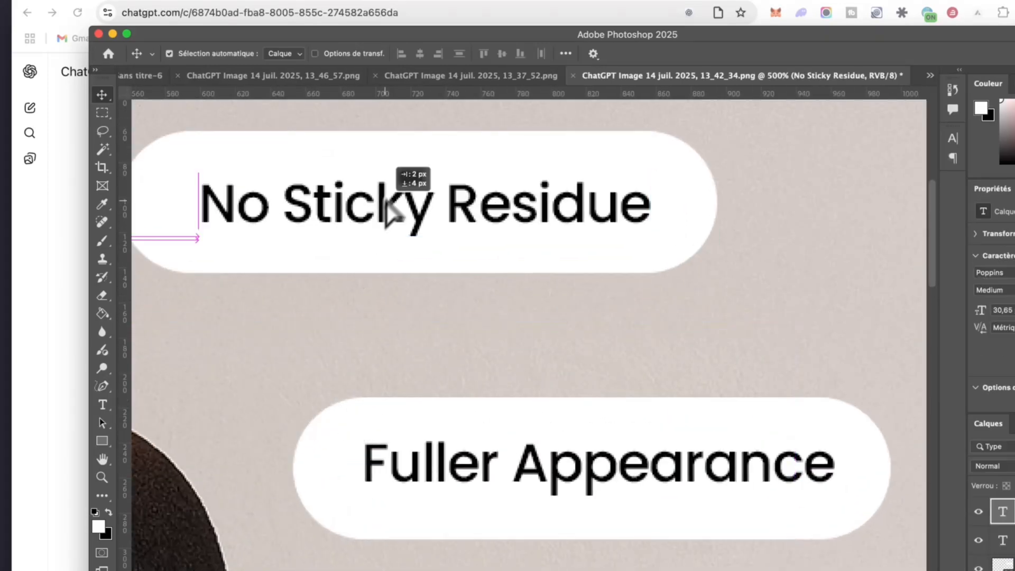
left_click_drag(390, 209, 381, 197)
key("super+minus")
key("super+minus")
key("super+plus")
key("super+plus")
key("super+plus")
scroll(402, 199, "left", 2)
scroll(412, 200, "up", 1)
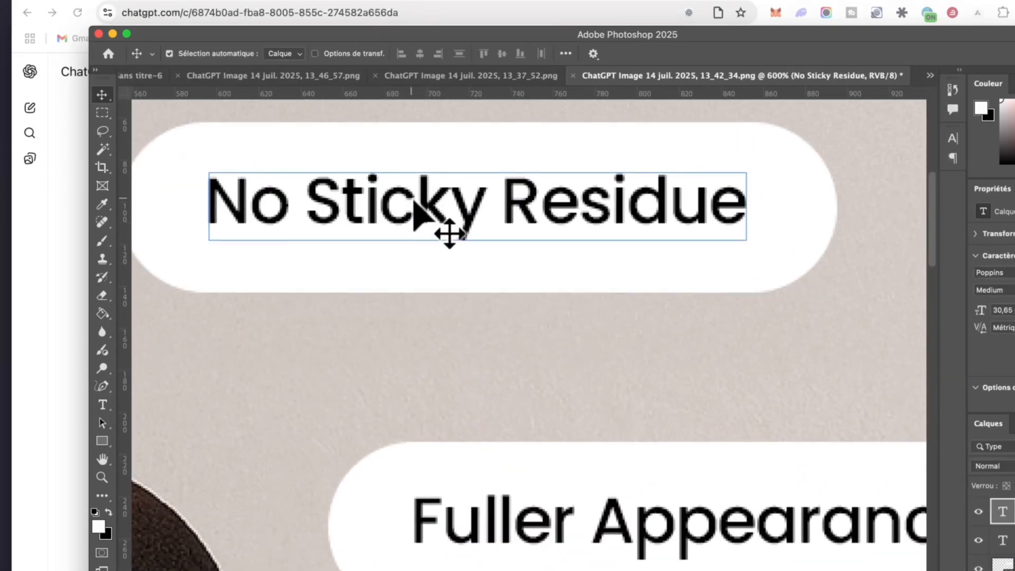
key("super+minus")
key("super+minus")
key("super+minus")
key("super+minus")
key("super+minus")
scroll(411, 205, "down", 3)
left_click(248, 248)
scroll(248, 249, "left", 1)
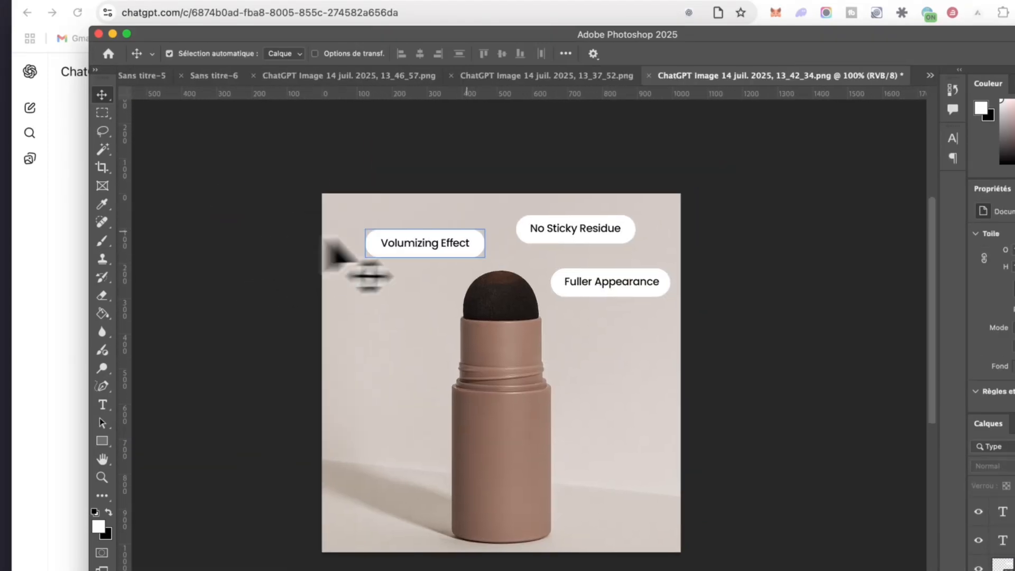
- Duplicate the "Volumizing Effect" rectangle below and left of the original, and select "Oil Absorption" in the ChatGPT benefits list
left_click(475, 234)
key("super+c")
key("super+v")
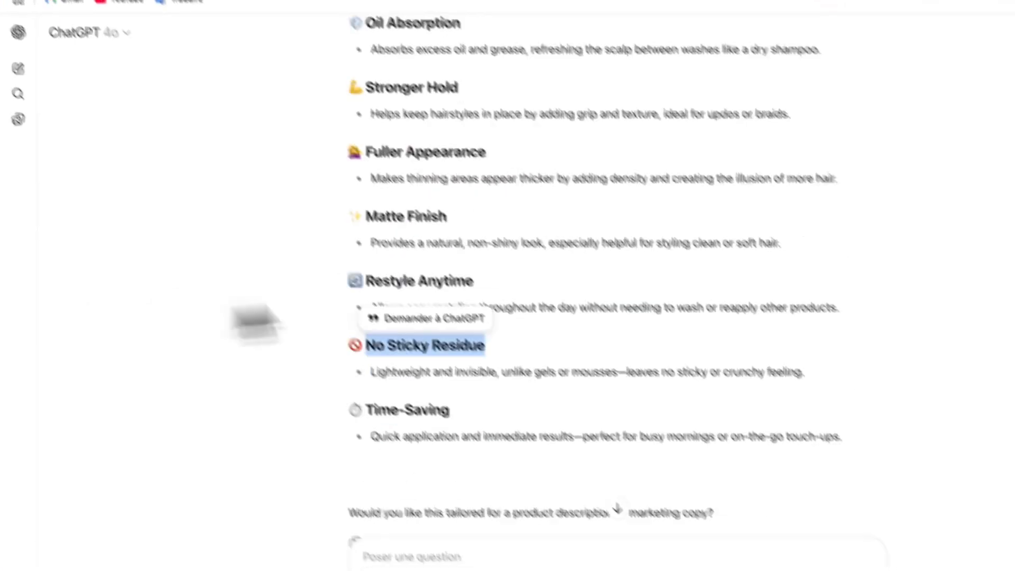
left_click(491, 238)
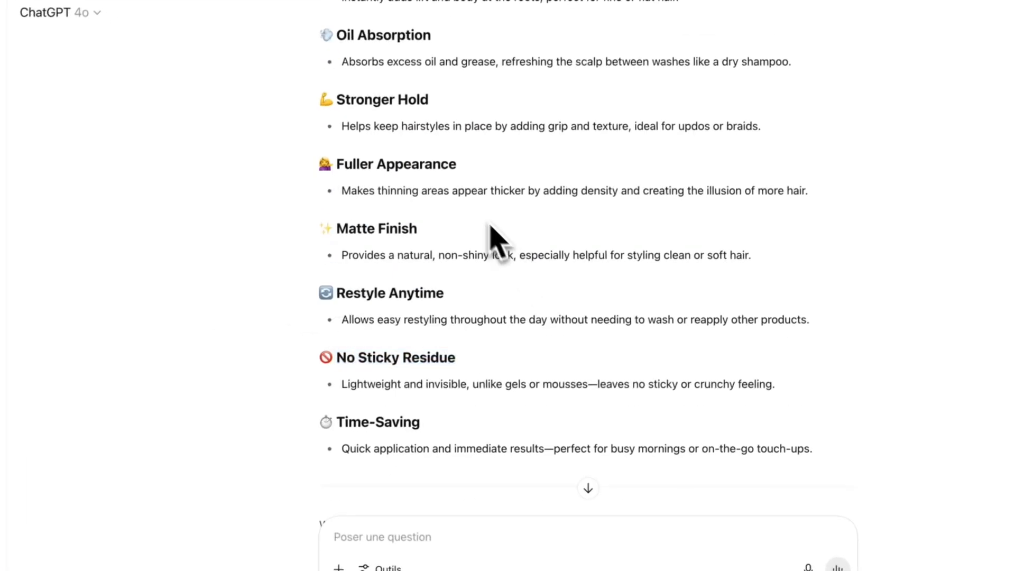
scroll(491, 235, "up", 2)
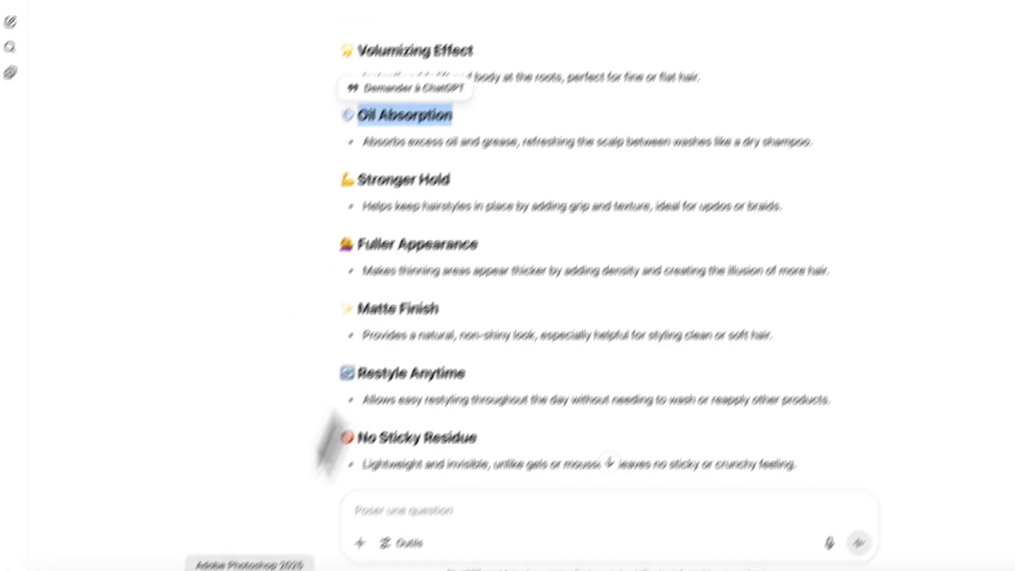
- Back in Photoshop, duplicate the "Volumizing Effect" text onto the empty rectangle and change it to "Water & Rain proof"
left_click(249, 568)
left_click(419, 241)
left_click_drag(419, 242, 386, 295)
left_click(106, 400)
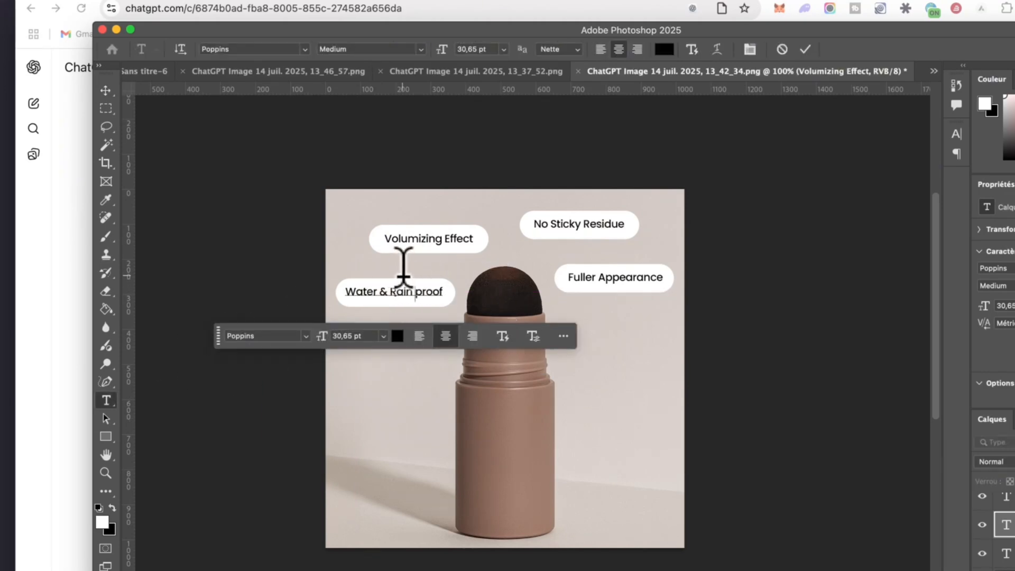
- Center the "Water & Rain proof" text inside its white rounded rectangle
left_click(105, 90)
scroll(391, 295, "up", 2)
scroll(410, 264, "left", 2)
left_click_drag(427, 229, 441, 235)
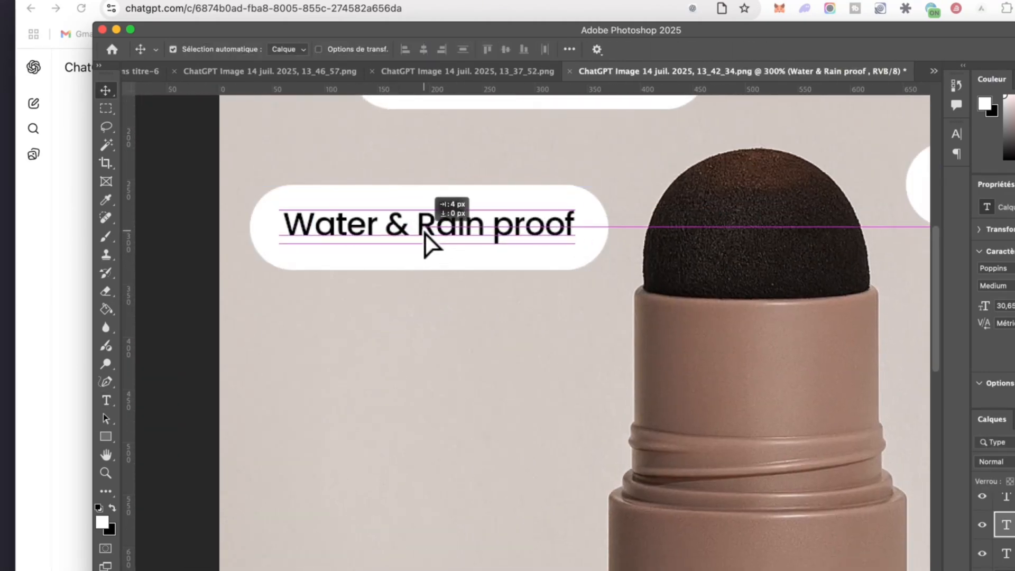
left_click(176, 252)
key("super+minus")
key("super+minus")
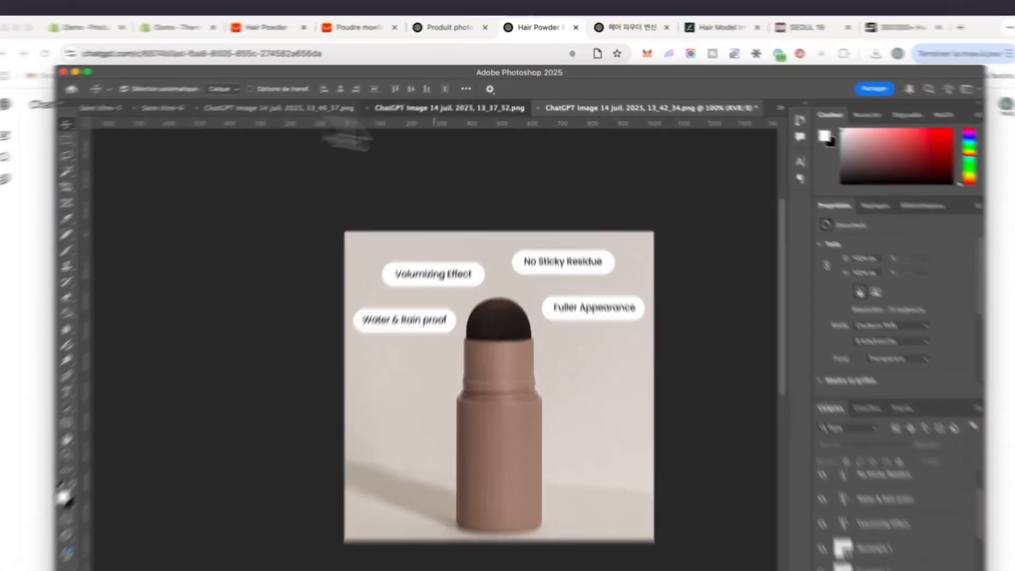
- Place osmo.png as an embedded image in the product picture and rotate it -90°
left_click(530, 72)
left_click(732, 123)
left_click(13, 4)
left_click(77, 277)
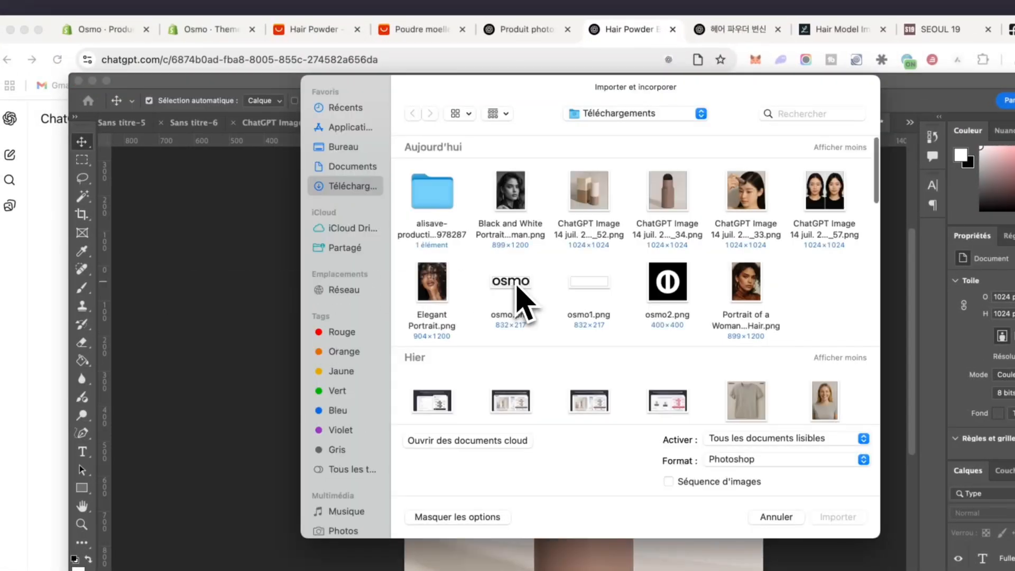
double_click(518, 285)
double_click(381, 102)
type("-90")
left_click(81, 142)
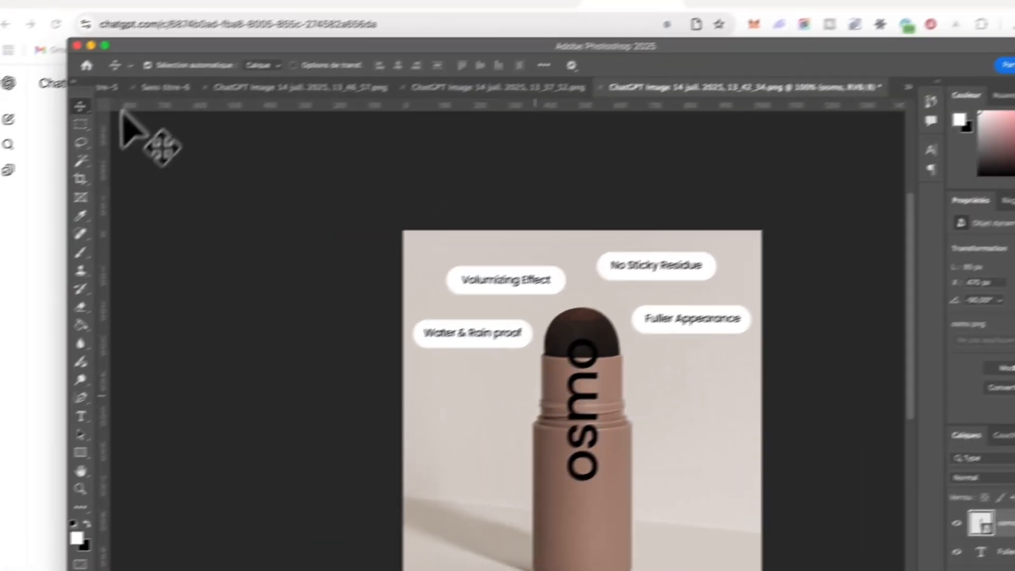
- Resize the vertical osmo logo and position it centered on the body of the brown hair powder stick
key("super+t")
left_click_drag(438, 305, 452, 346)
left_click(750, 32)
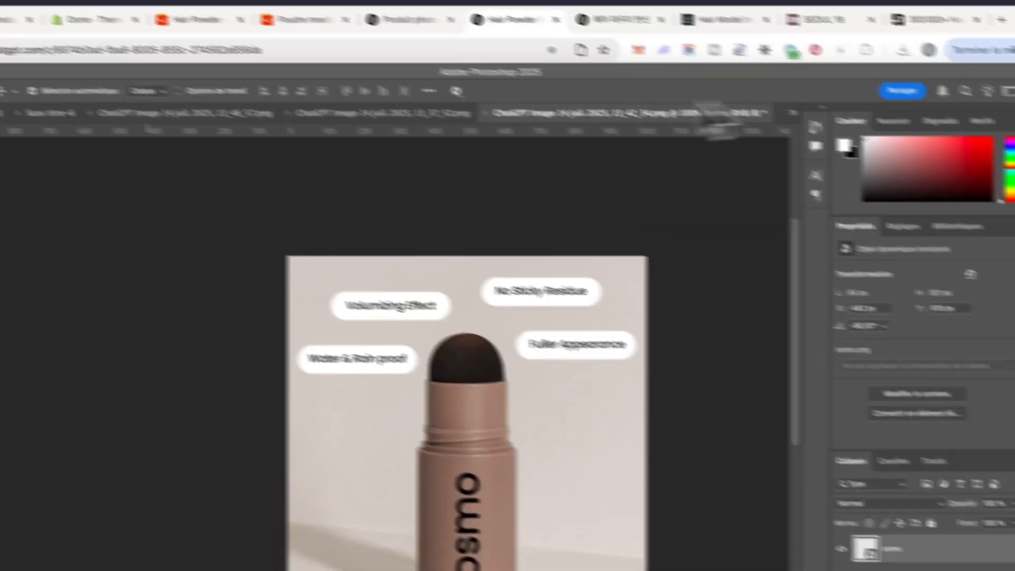
left_click(80, 139)
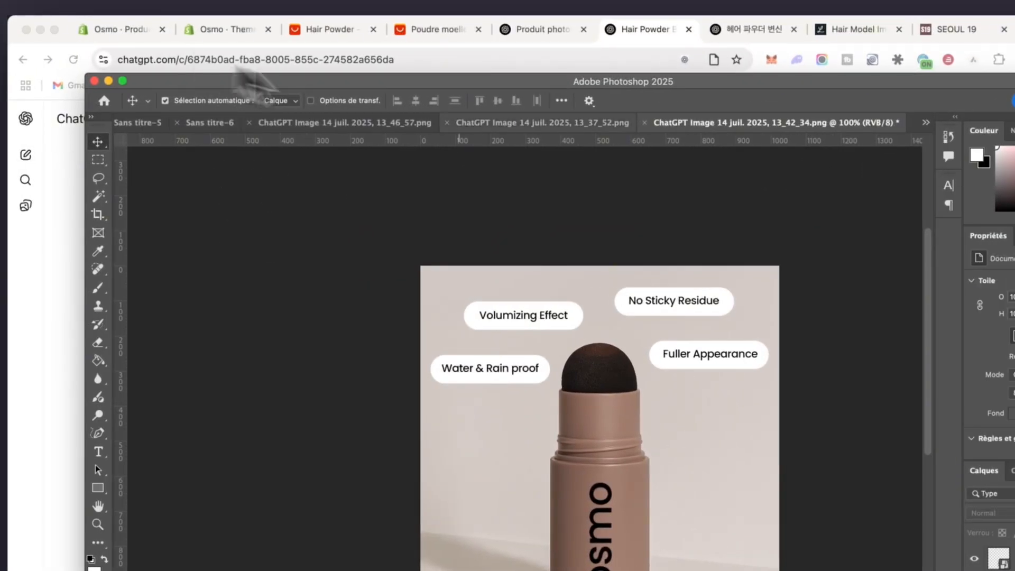
- In the 13_37_52 box-and-tube image, enlarge the tube's osmo logo to about 50 px wide and center it on the upper part
left_click(459, 123)
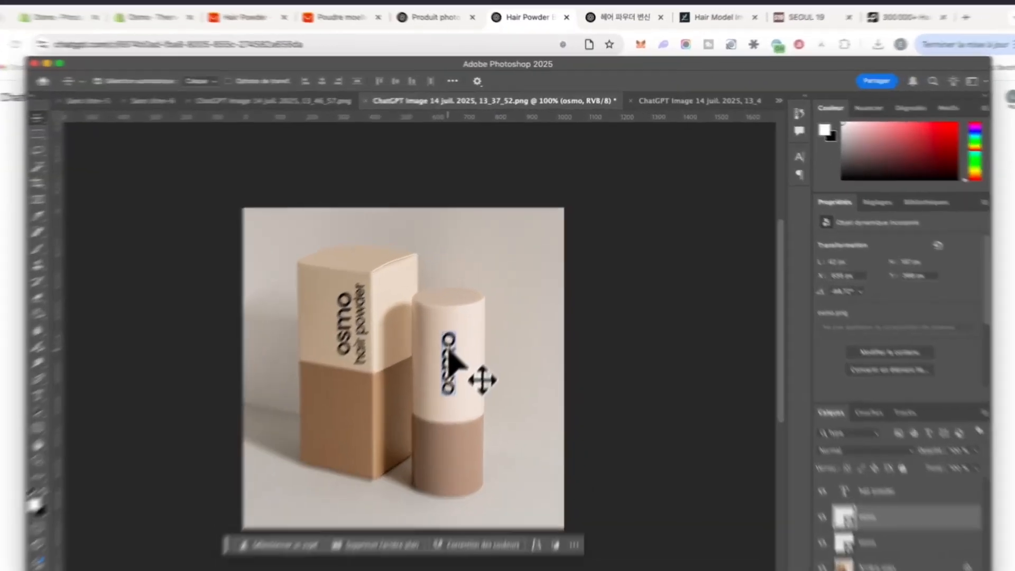
key("super+t")
left_click_drag(422, 360, 420, 353)
left_click_drag(431, 369, 431, 381)
left_click(769, 81)
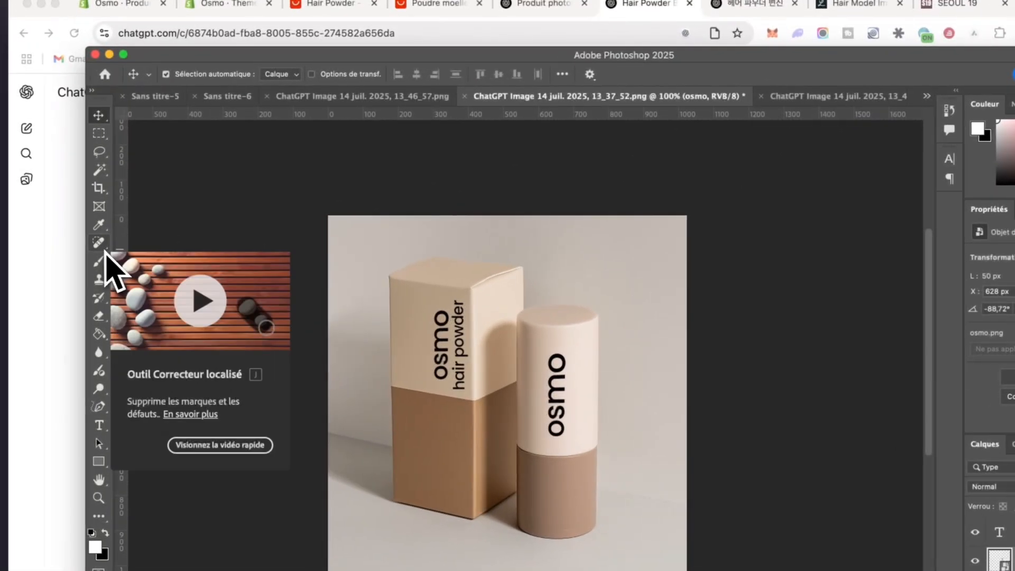
- Hide and show the tube's osmo logo layer to check it, and reposition the logo
left_click(927, 96)
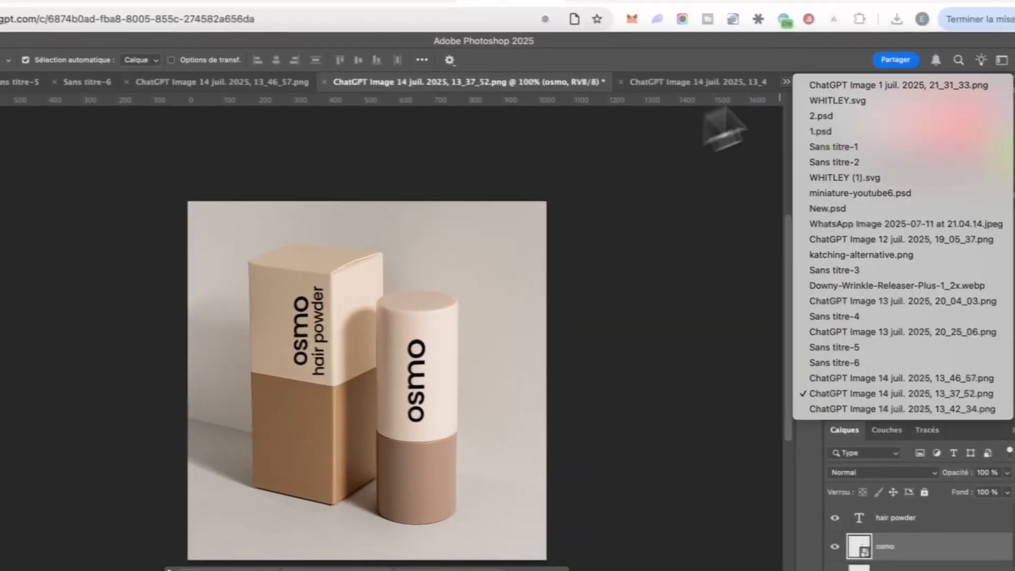
left_click(899, 411)
left_click(415, 81)
left_click(828, 546)
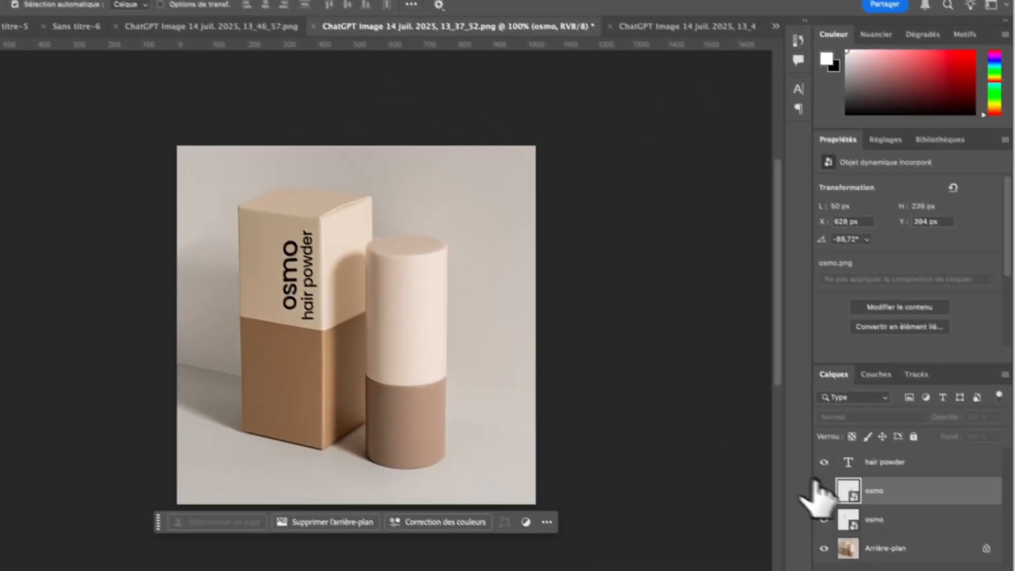
left_click(829, 546)
left_click_drag(411, 347, 414, 447)
key("ctrl+t")
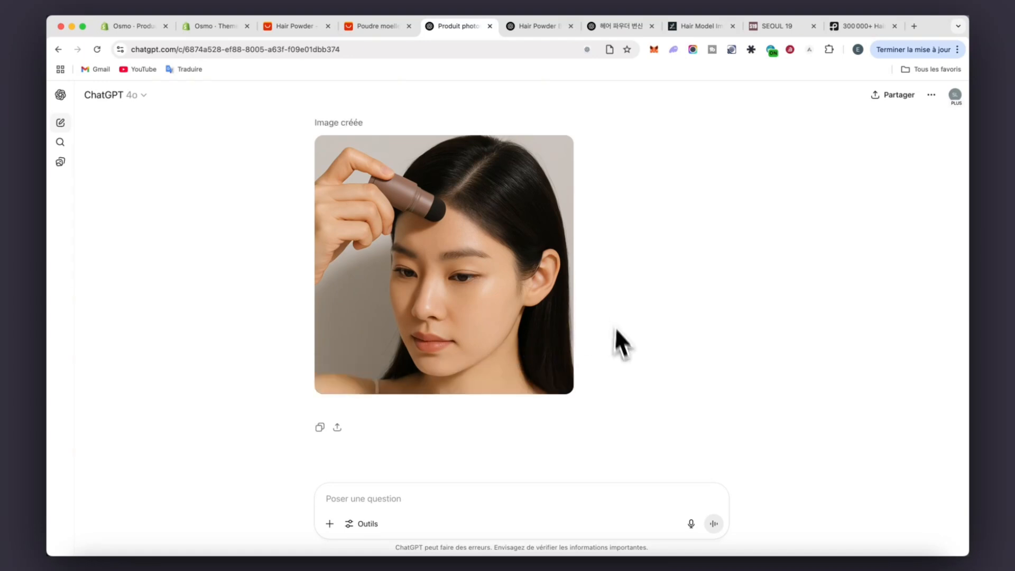
- Review the generated model and product images in the ChatGPT product photo chat, and switch to the hair model stock photo page
scroll(560, 188, "up", 8)
scroll(562, 187, "down", 10)
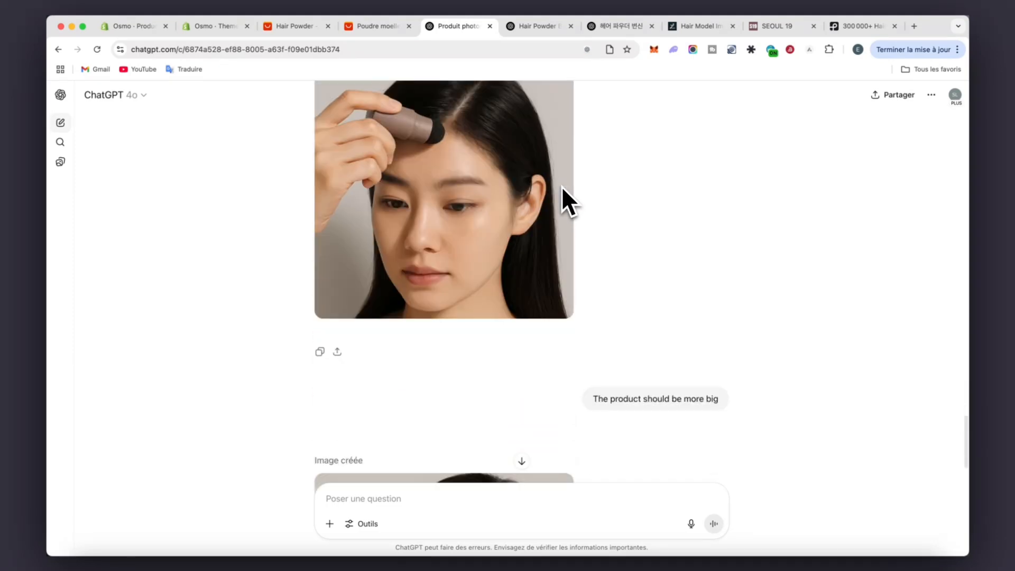
scroll(540, 243, "up", 2)
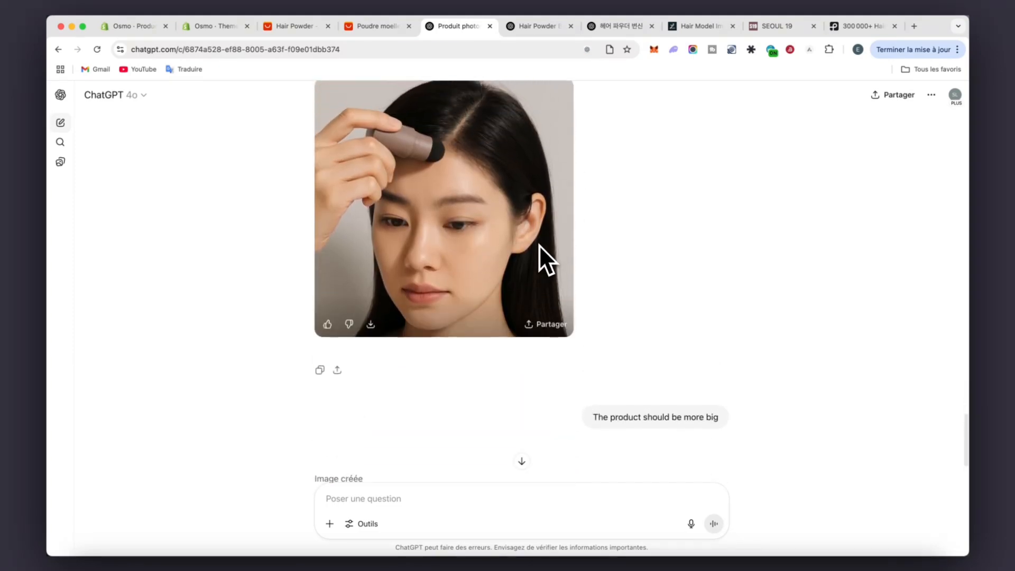
scroll(680, 287, "up", 5)
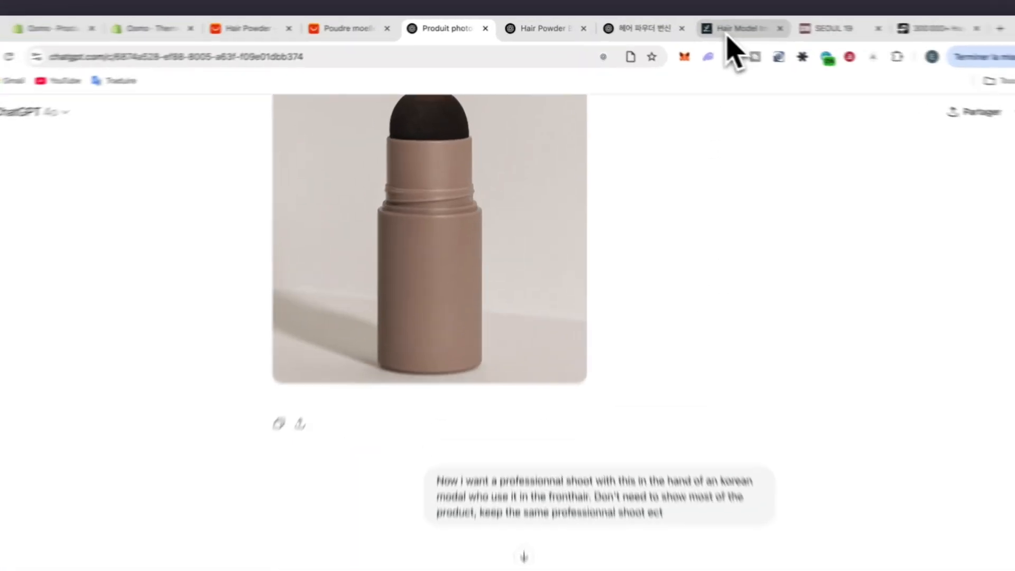
left_click(732, 29)
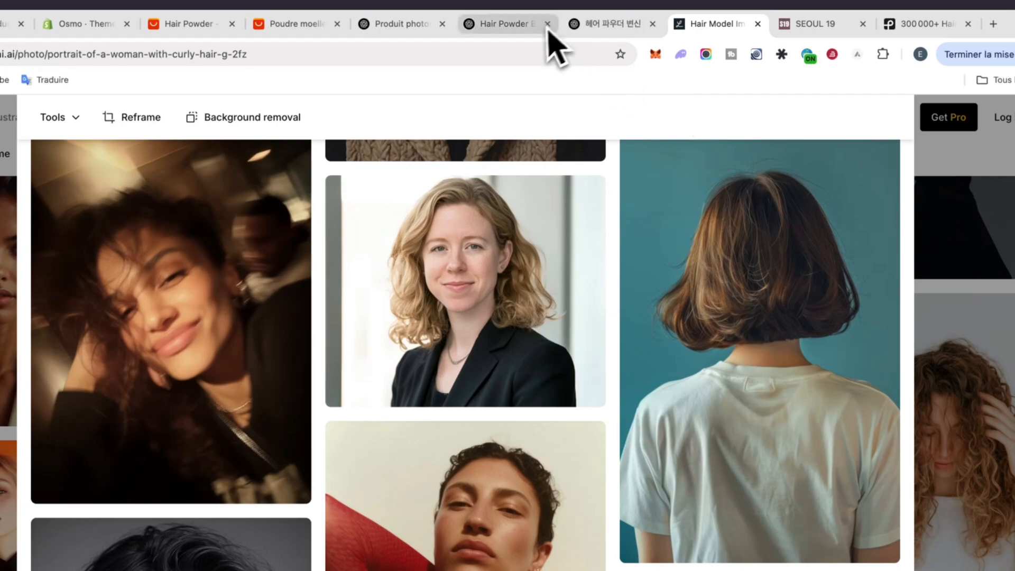
- Switch to Photoshop and compare the branded box-and-tube, benefit-label and before/after images
left_click(394, 25)
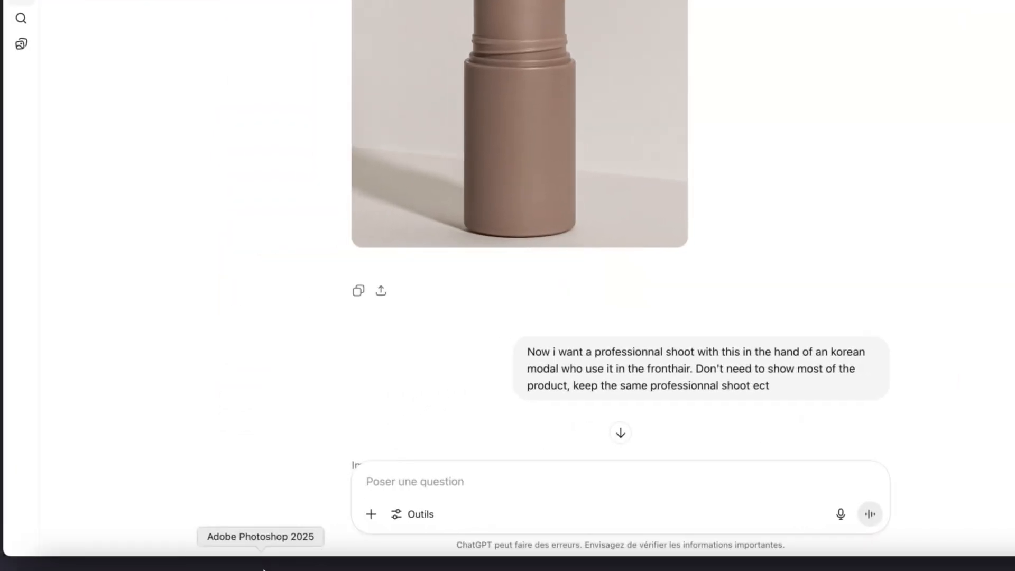
left_click(261, 562)
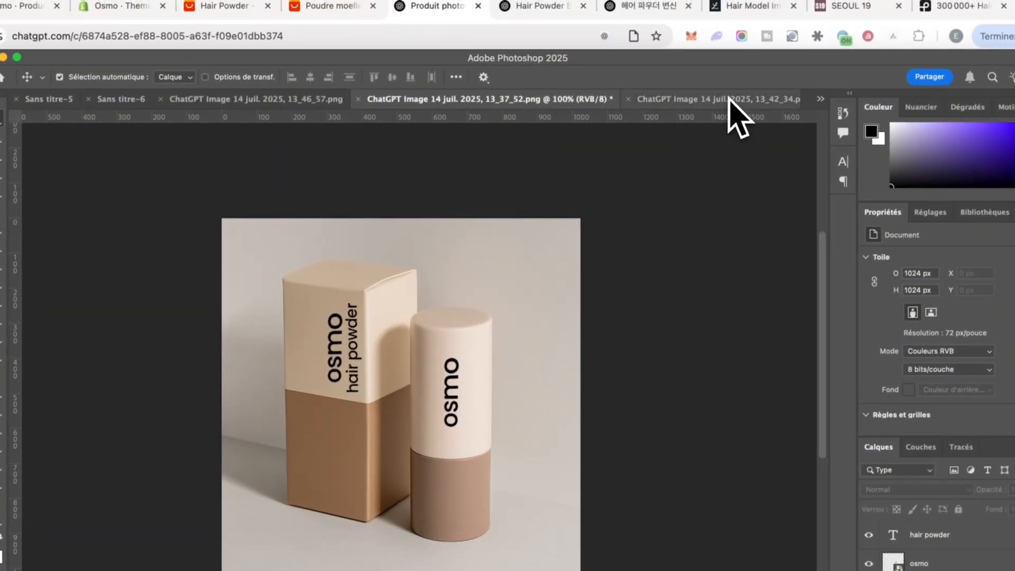
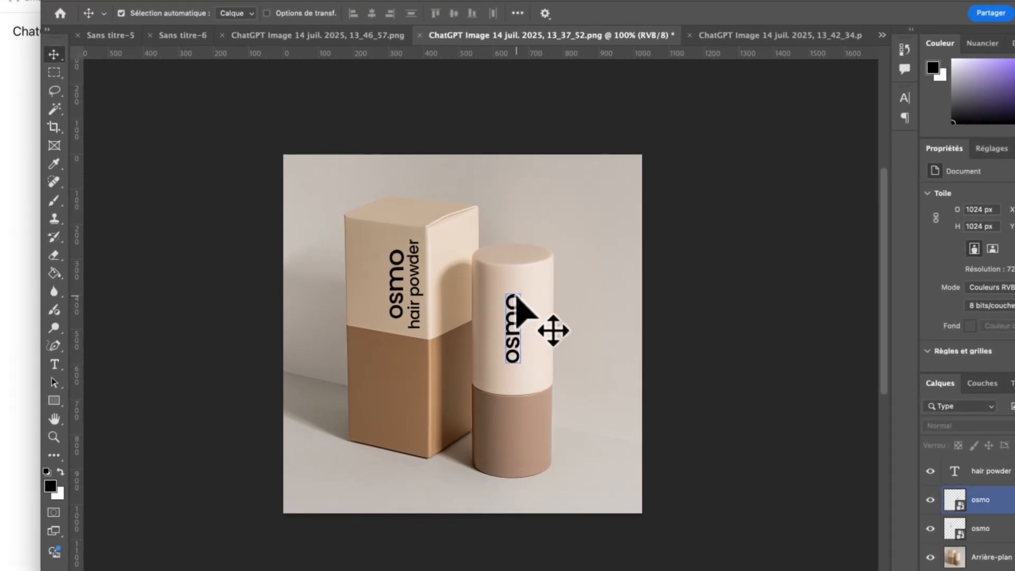
left_click(517, 297)
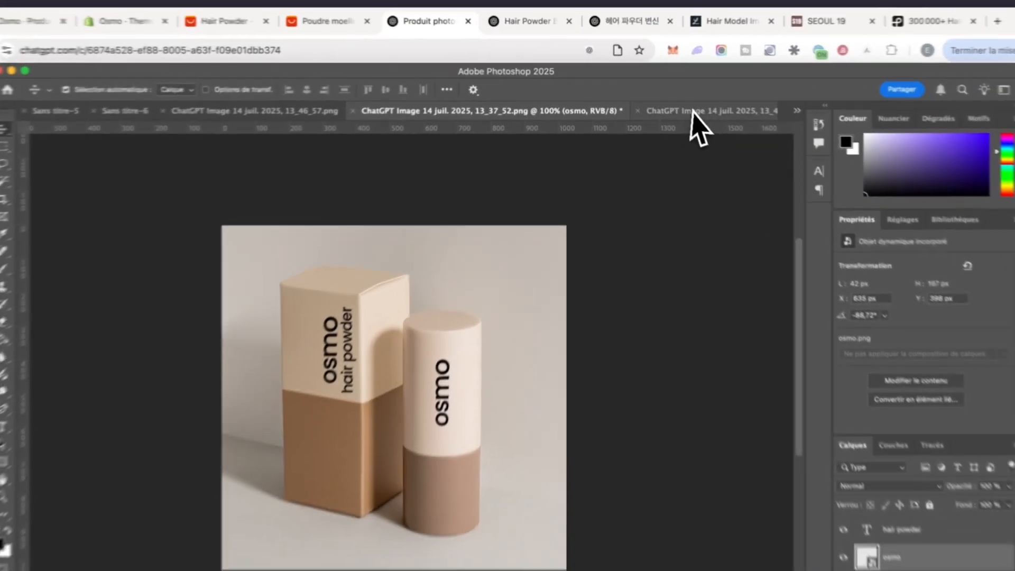
left_click(673, 98)
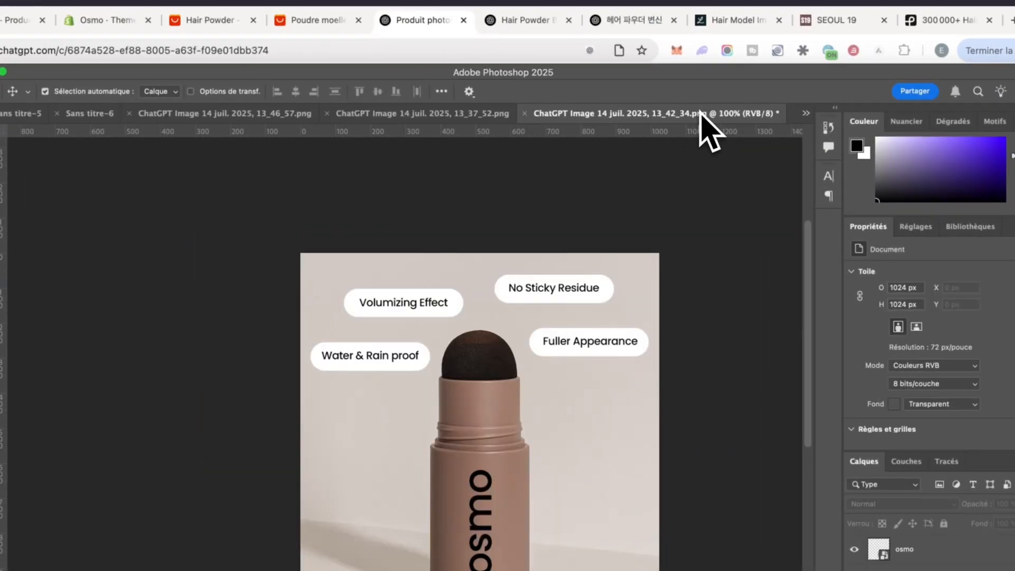
scroll(531, 259, "down", 2)
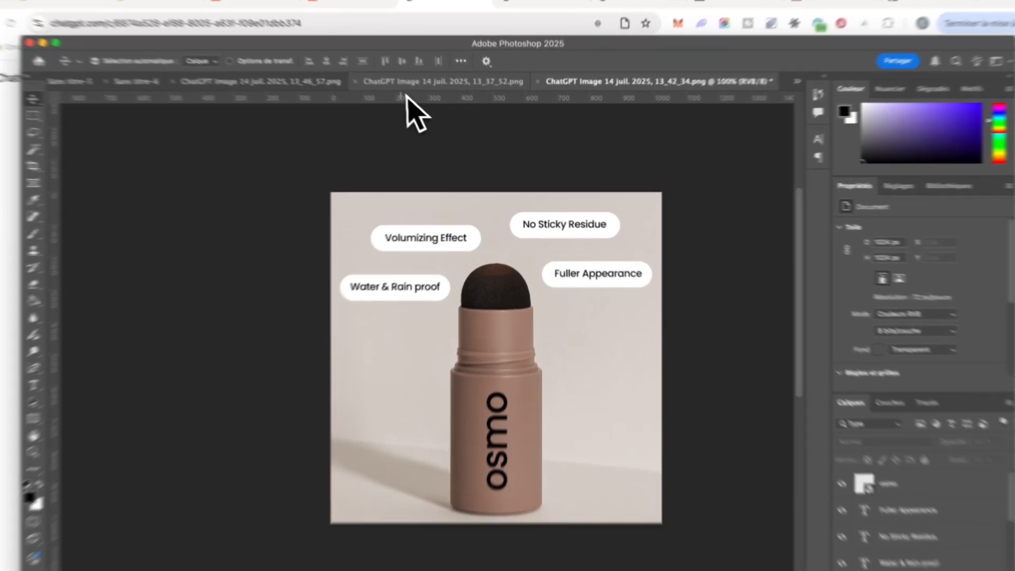
left_click(418, 100)
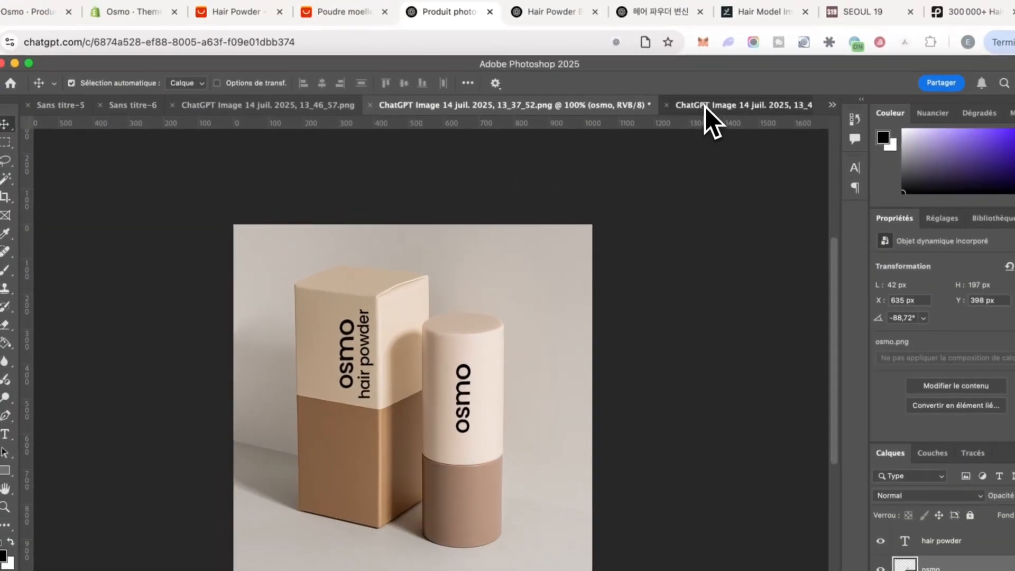
left_click(680, 49)
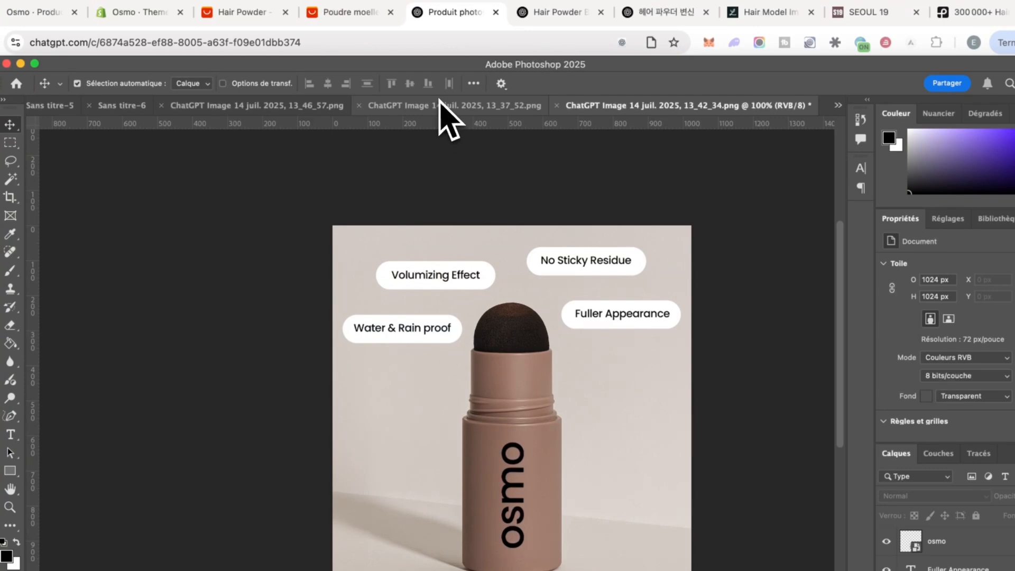
left_click(440, 103)
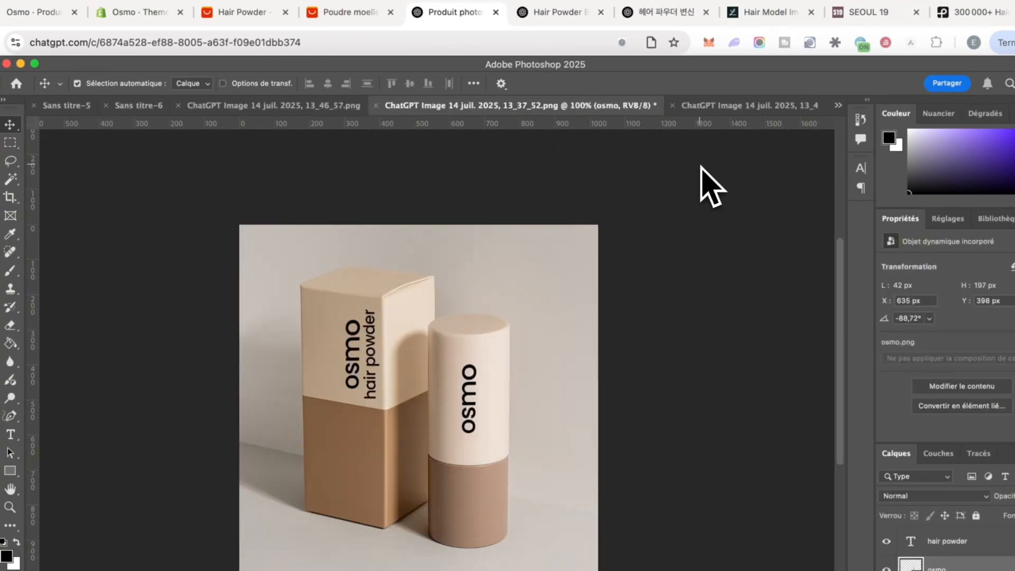
left_click(747, 105)
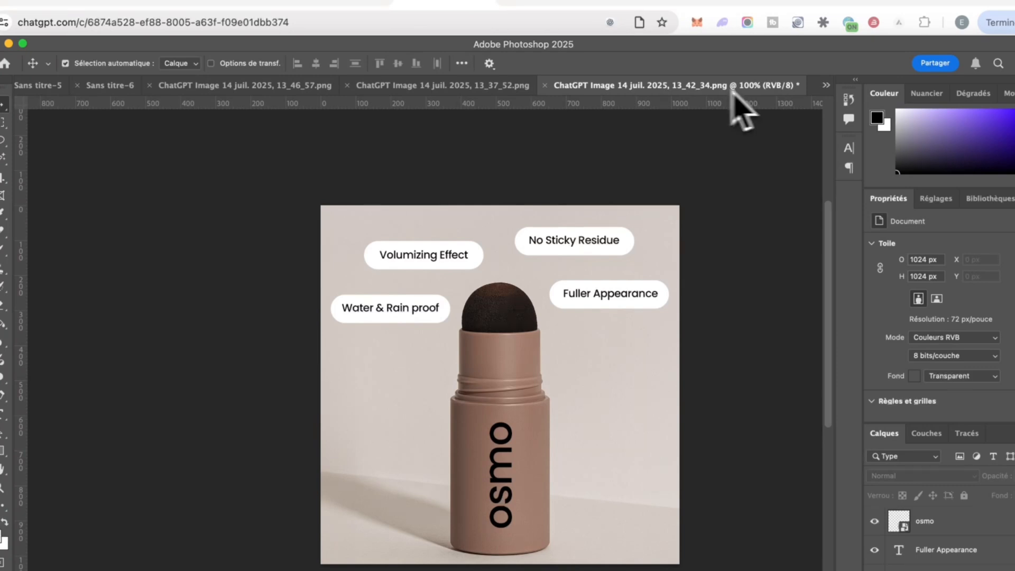
left_click(486, 87)
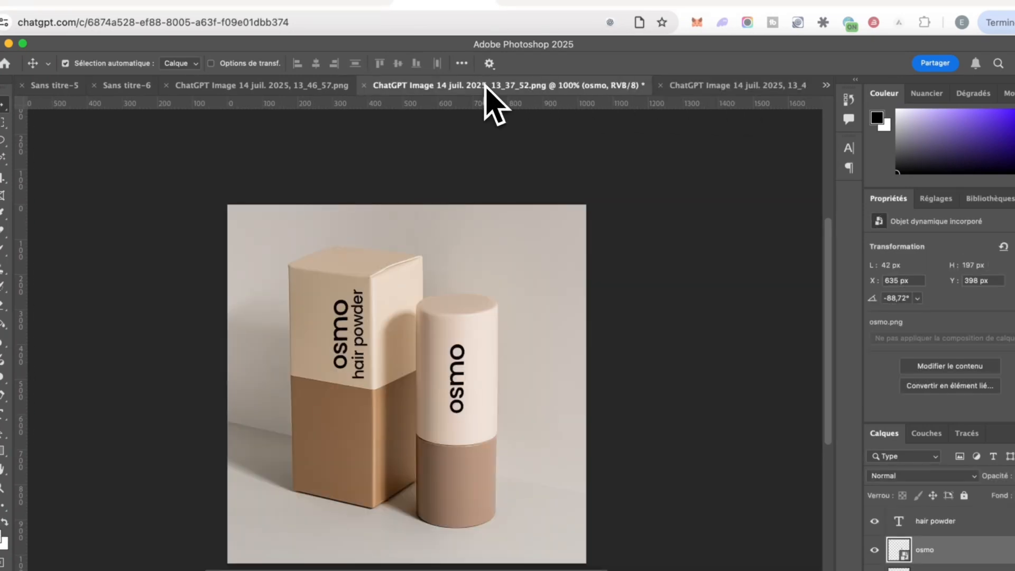
left_click(724, 87)
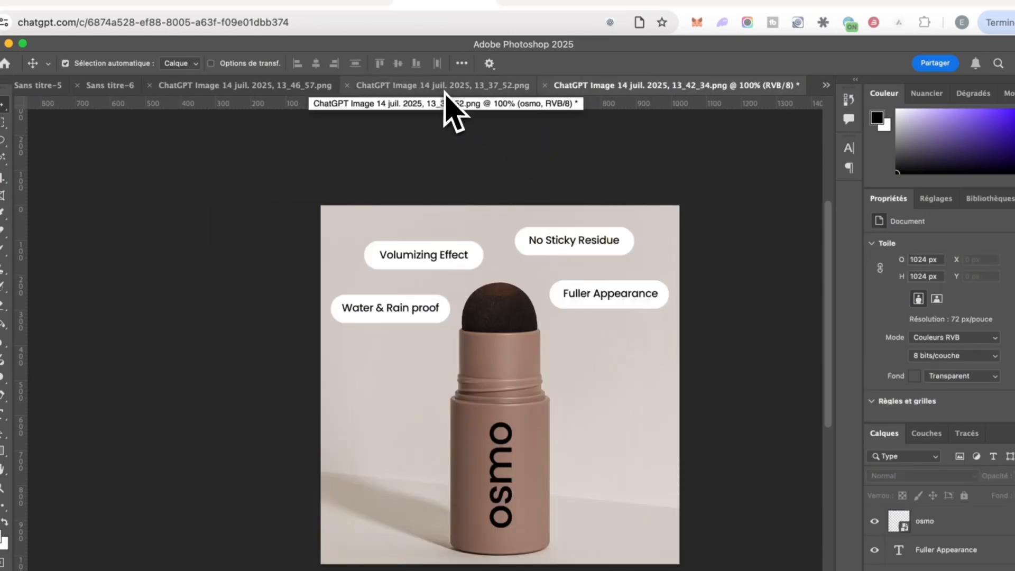
left_click(422, 86)
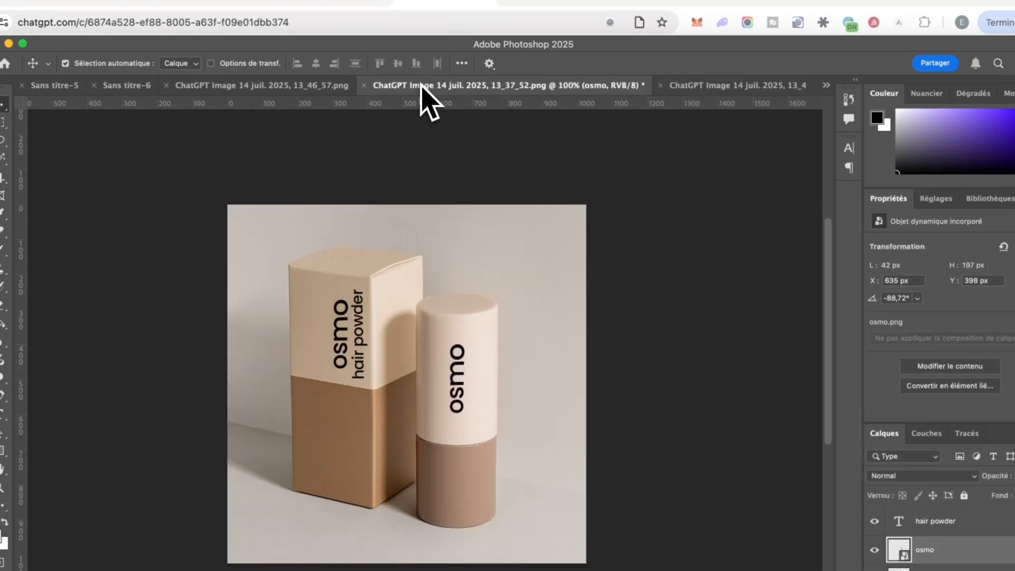
left_click(259, 86)
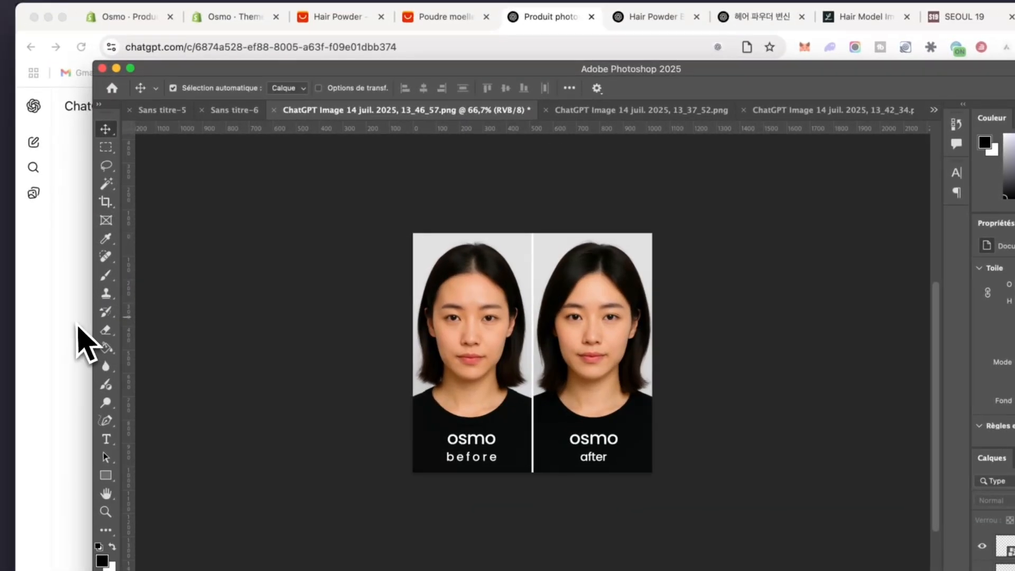
- Switch to the Osmo Hair Powder product page in Shopify and remove all five existing supplier images from its media
left_click(79, 326)
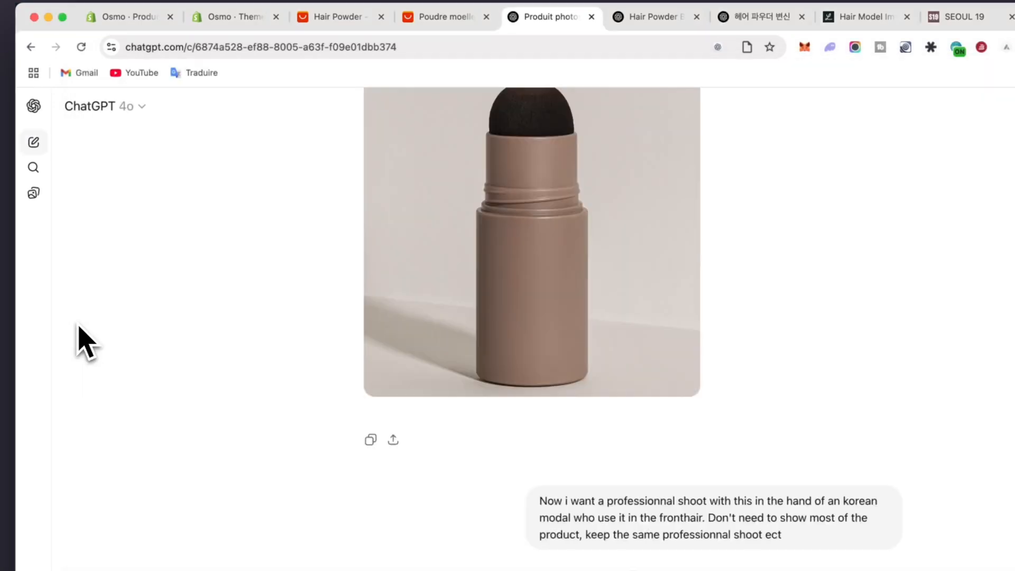
left_click(122, 20)
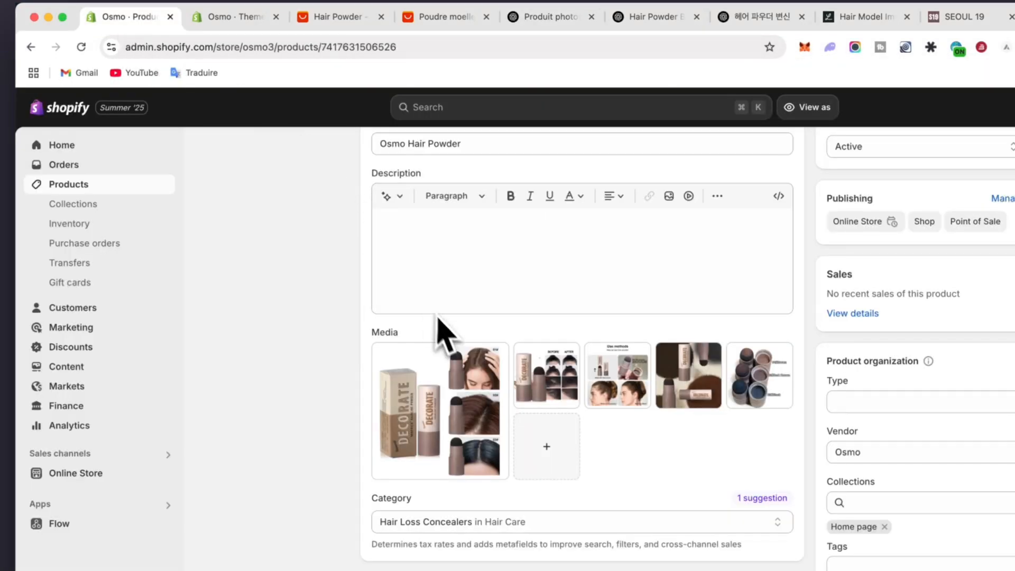
scroll(439, 322, "up", 2)
left_click(383, 353)
left_click(544, 390)
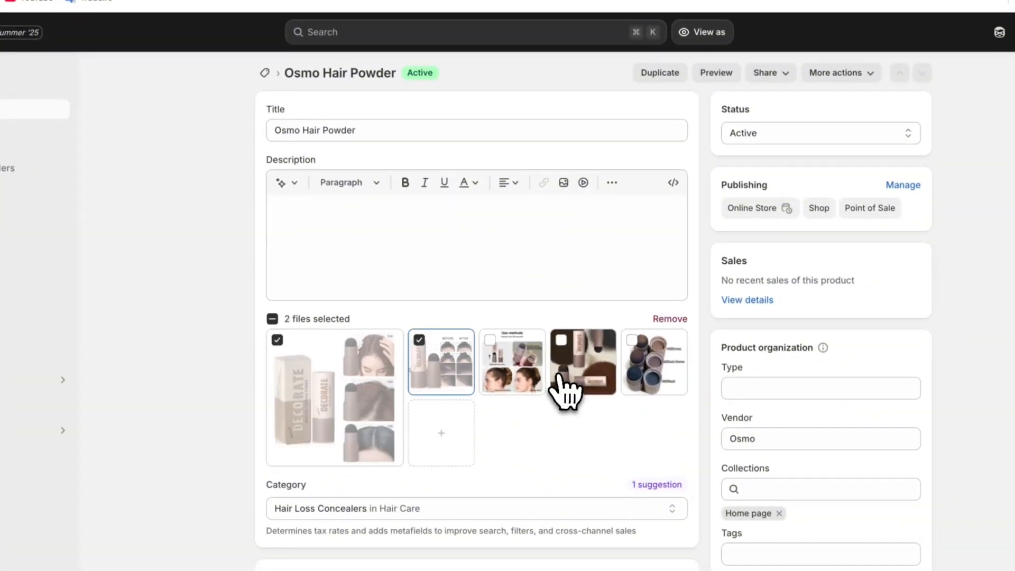
left_click(534, 374)
left_click(582, 373)
left_click(641, 368)
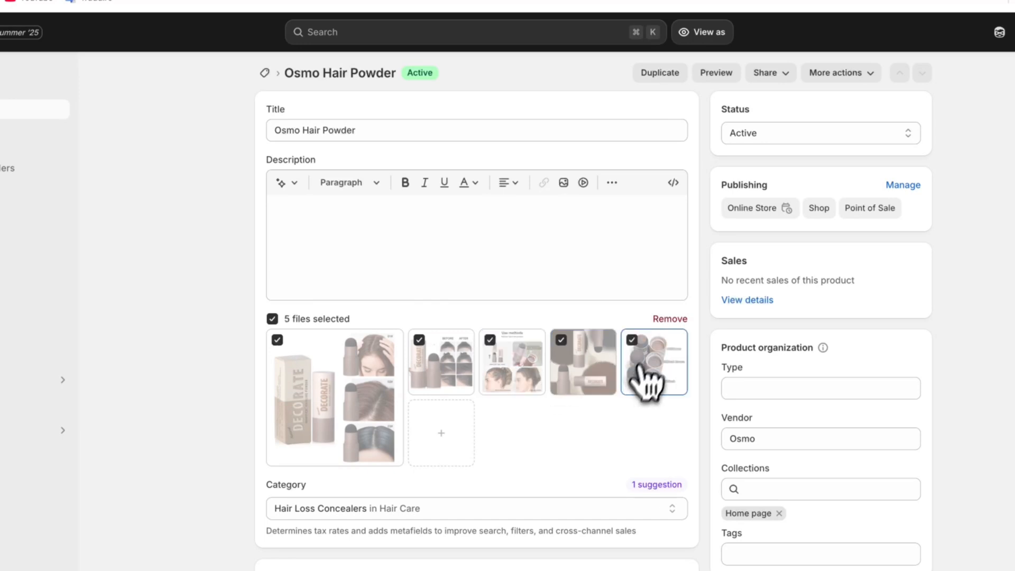
left_click(668, 320)
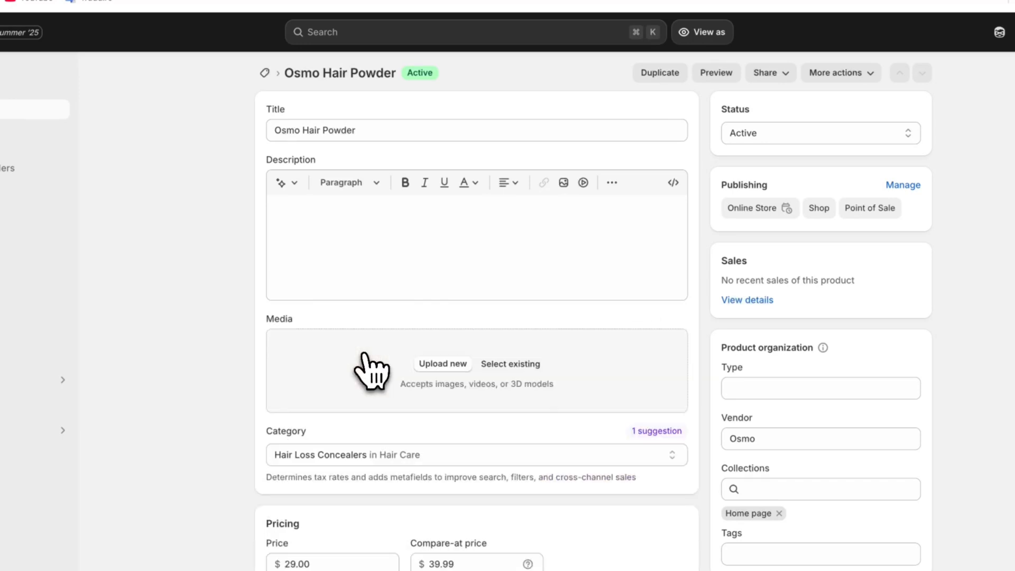
- Upload osmo3.png, osmo4.png and osmo5.png from the Téléchargements folder as the product's media
left_click(447, 367)
left_click(291, 250)
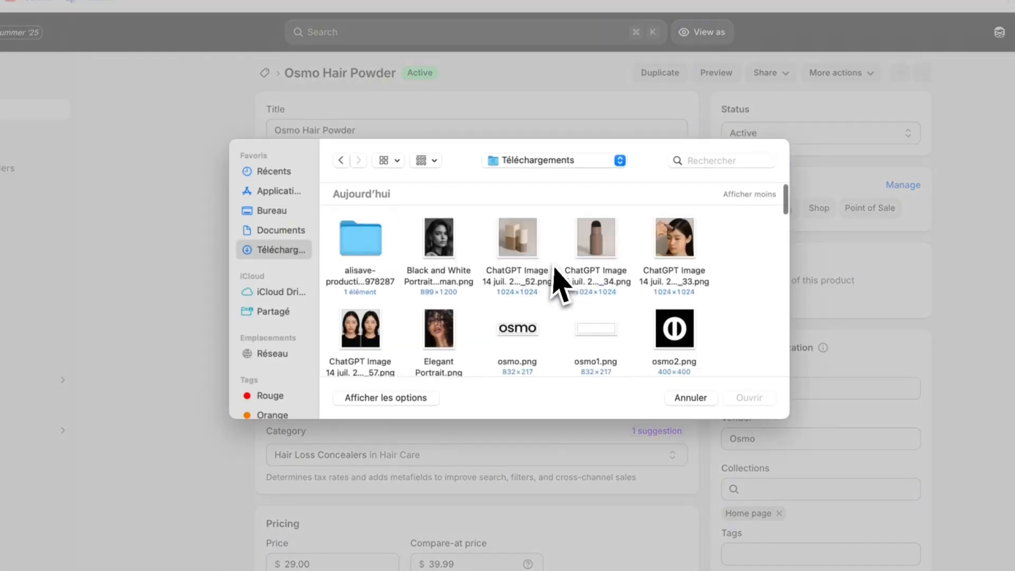
scroll(514, 249, "down", 5)
scroll(514, 249, "up", 2)
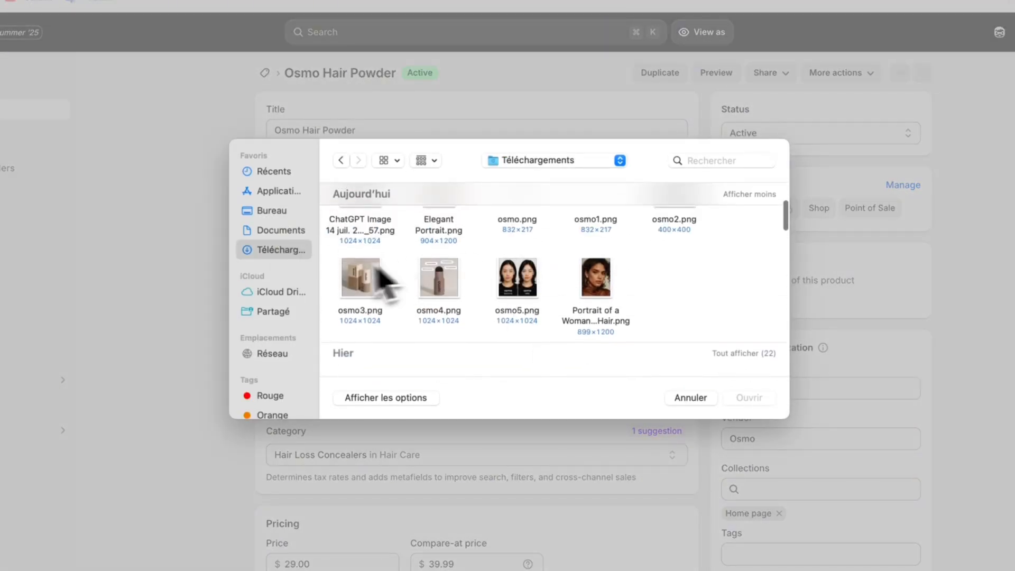
left_click_drag(329, 264, 624, 302)
left_click(671, 304)
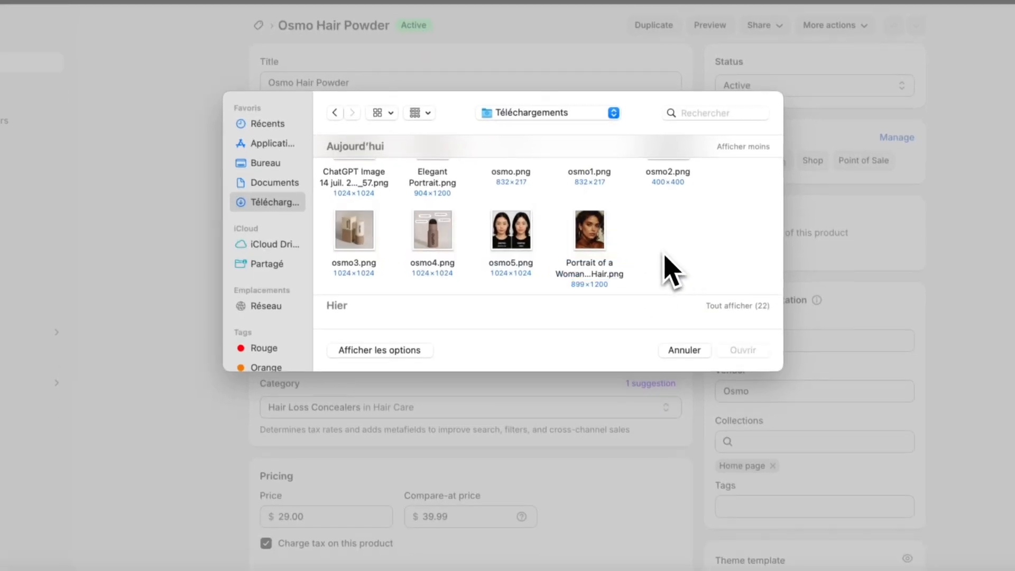
left_click_drag(546, 227, 362, 228)
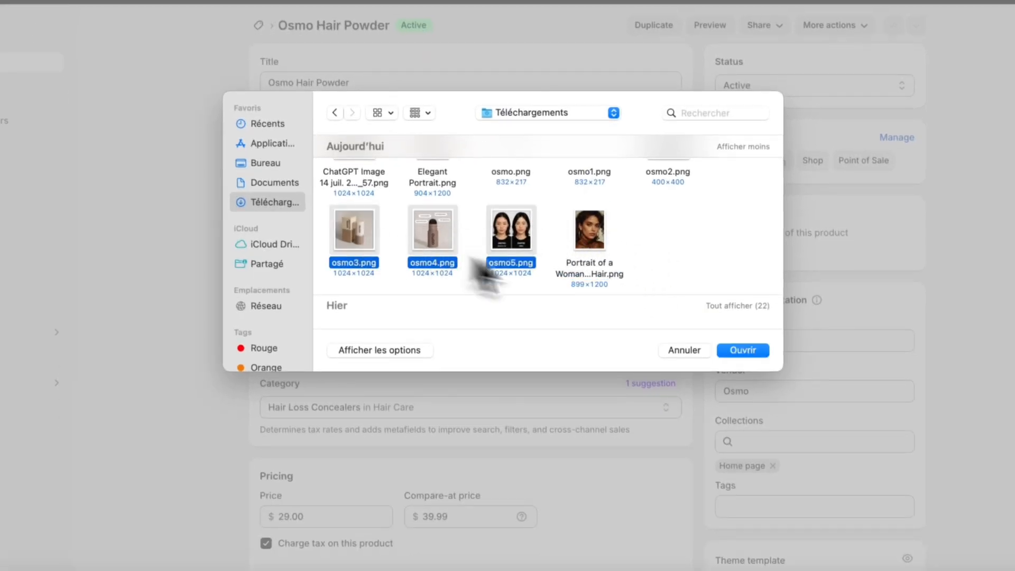
left_click(740, 351)
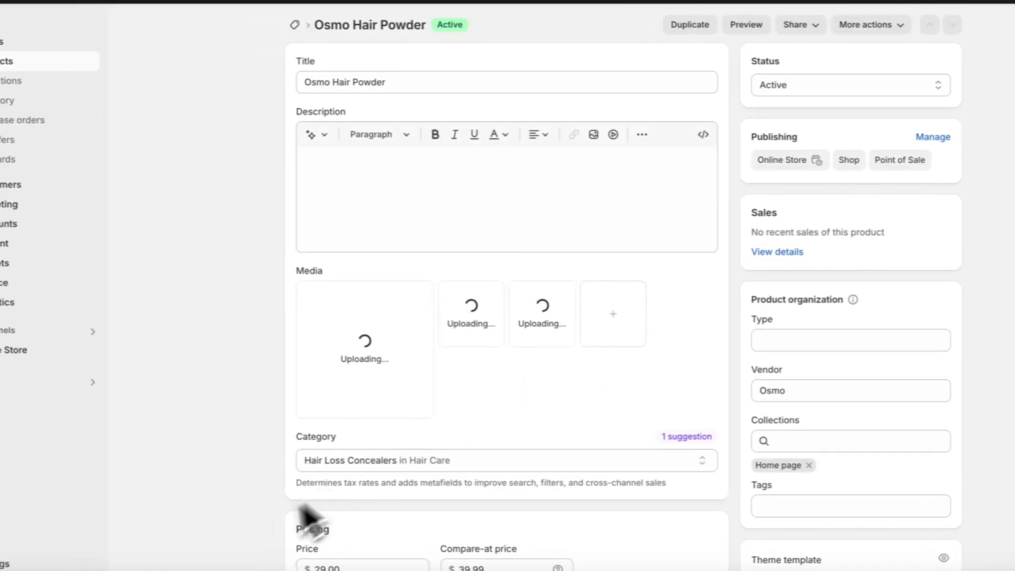
- Add the downloaded ChatGPT image of the model applying powder to the product media and place it before the before/after image
left_click(622, 316)
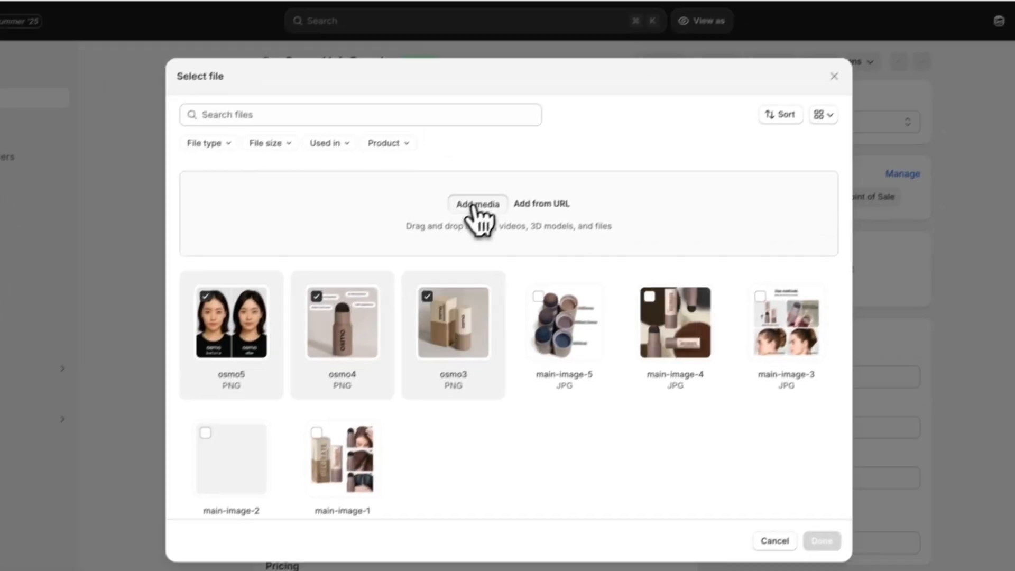
left_click(475, 206)
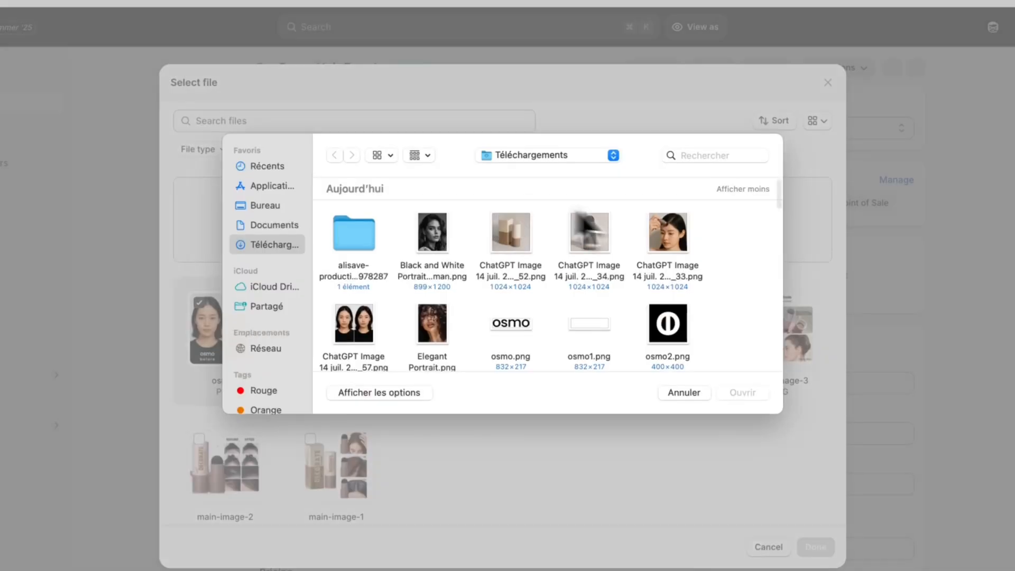
double_click(675, 243)
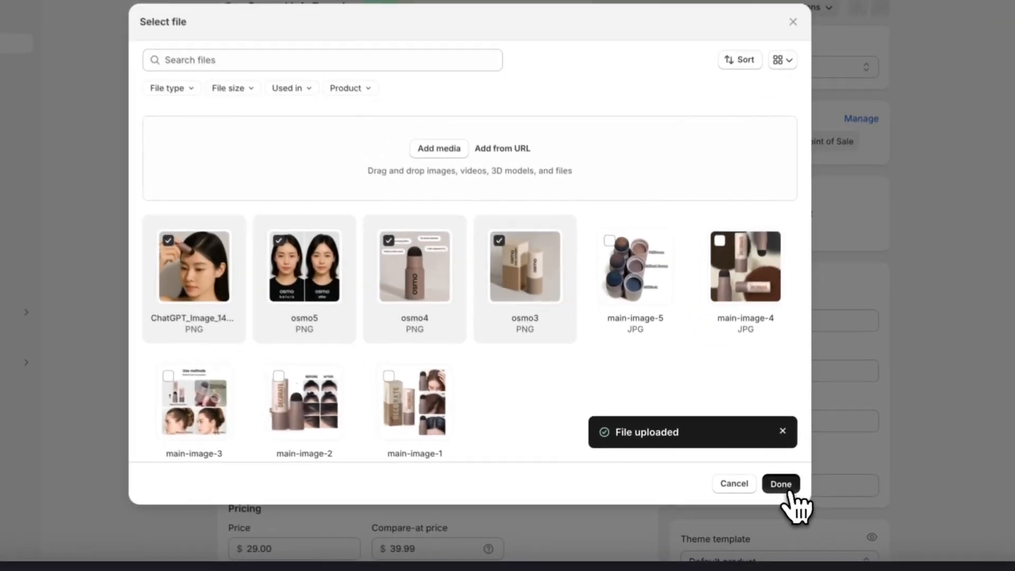
left_click(791, 493)
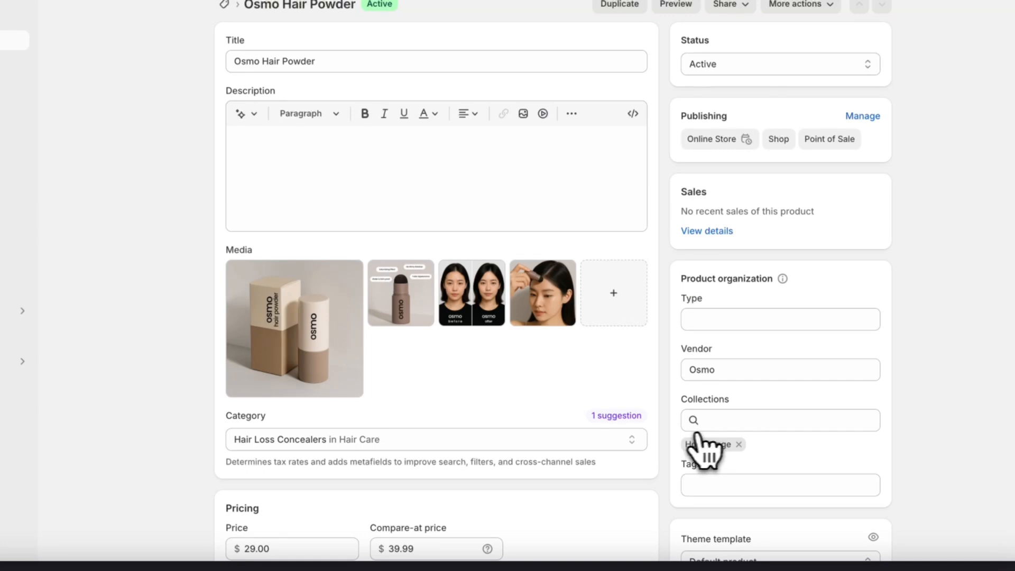
left_click_drag(540, 312, 465, 301)
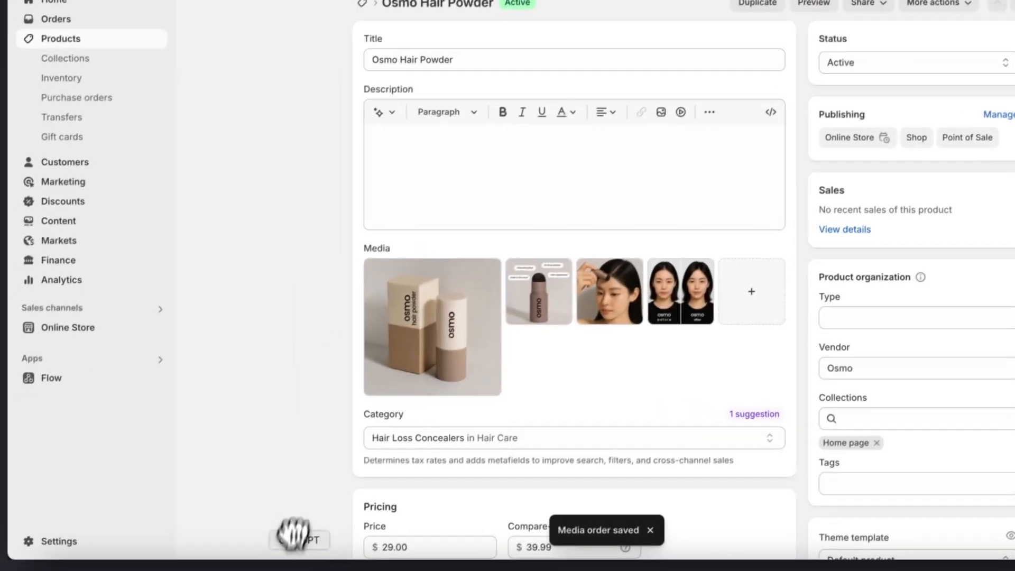
- In the ChatGPT hair powder benefits chat, send the prompt "Give me a little description about this"
left_click(540, 27)
left_click(629, 29)
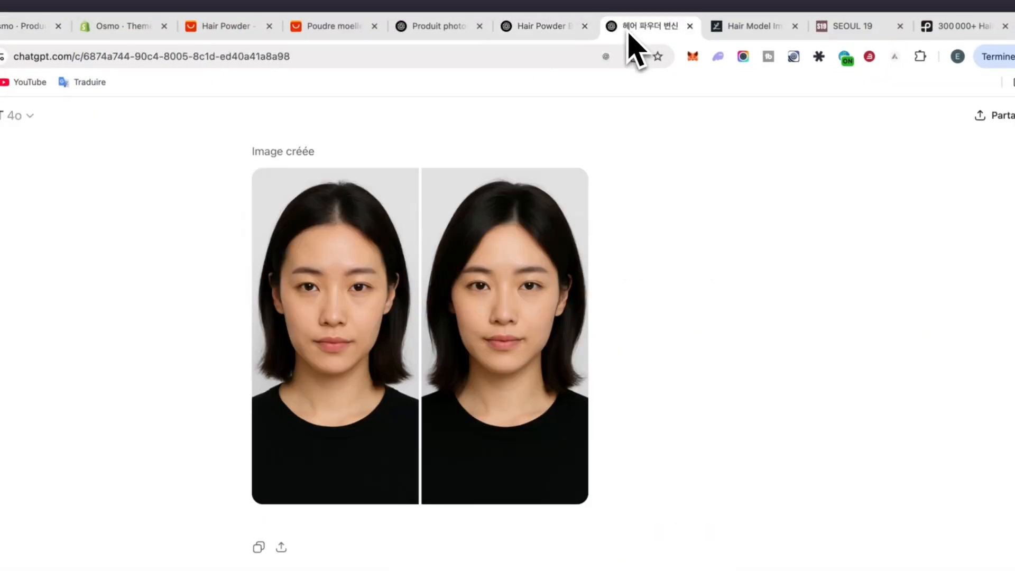
left_click(745, 29)
left_click(460, 28)
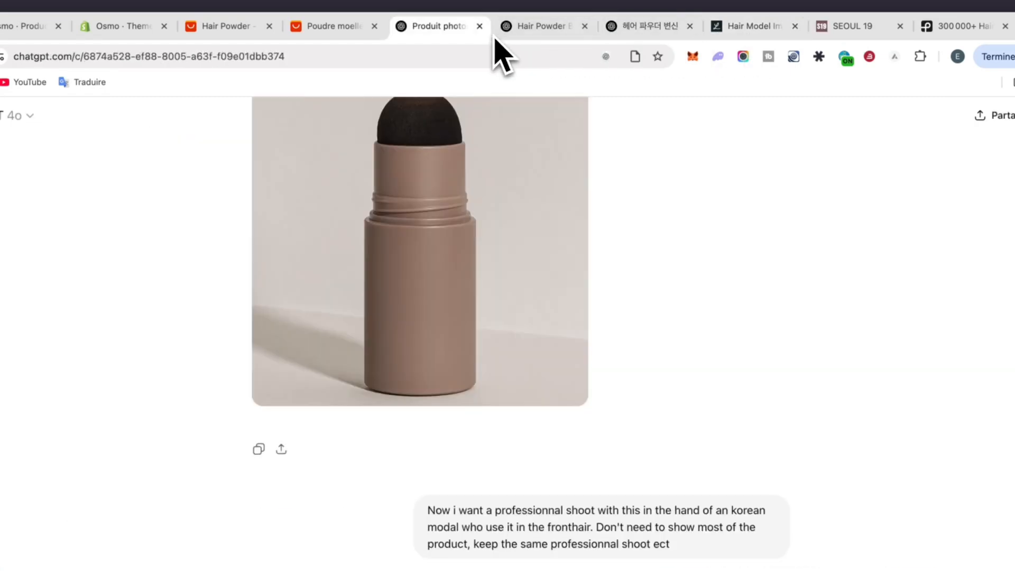
left_click(562, 32)
scroll(427, 265, "up", 3)
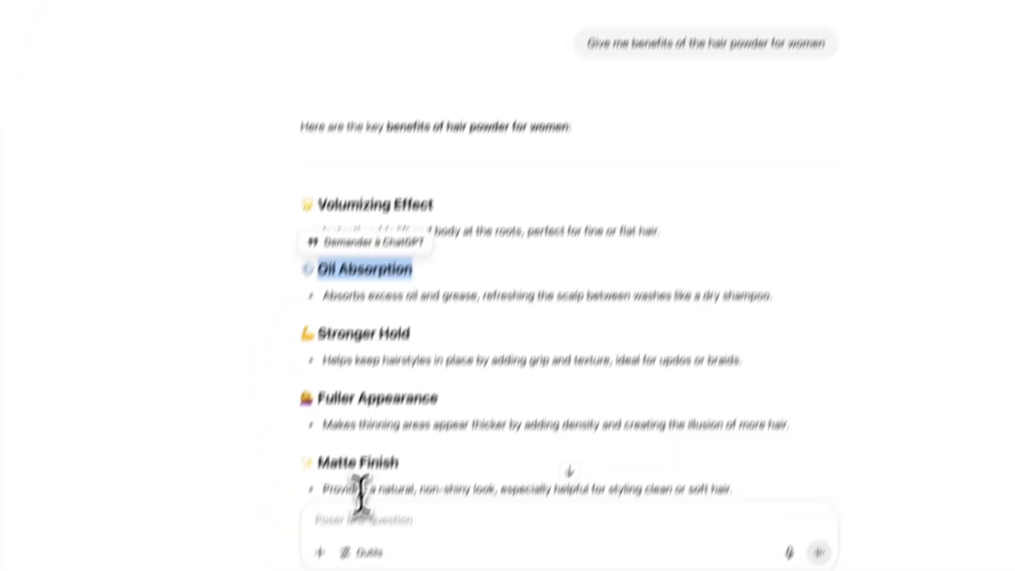
left_click(354, 513)
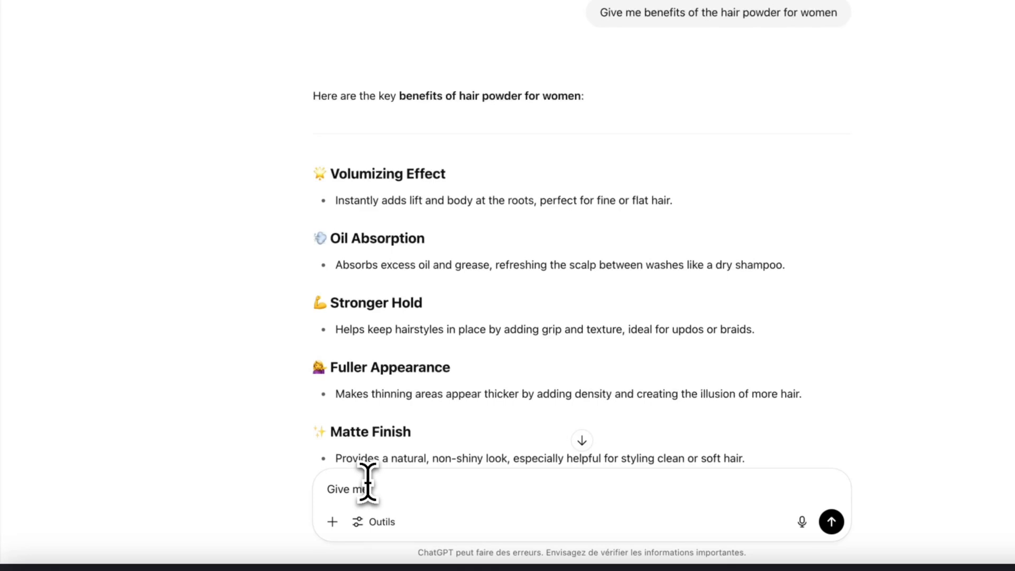
type("Give me a little description about this")
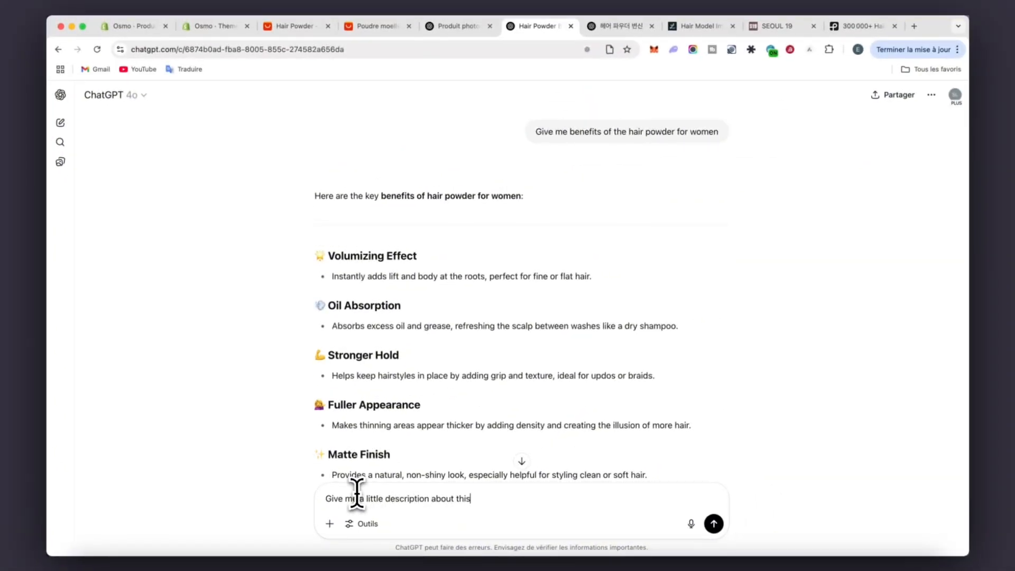
key("Return")
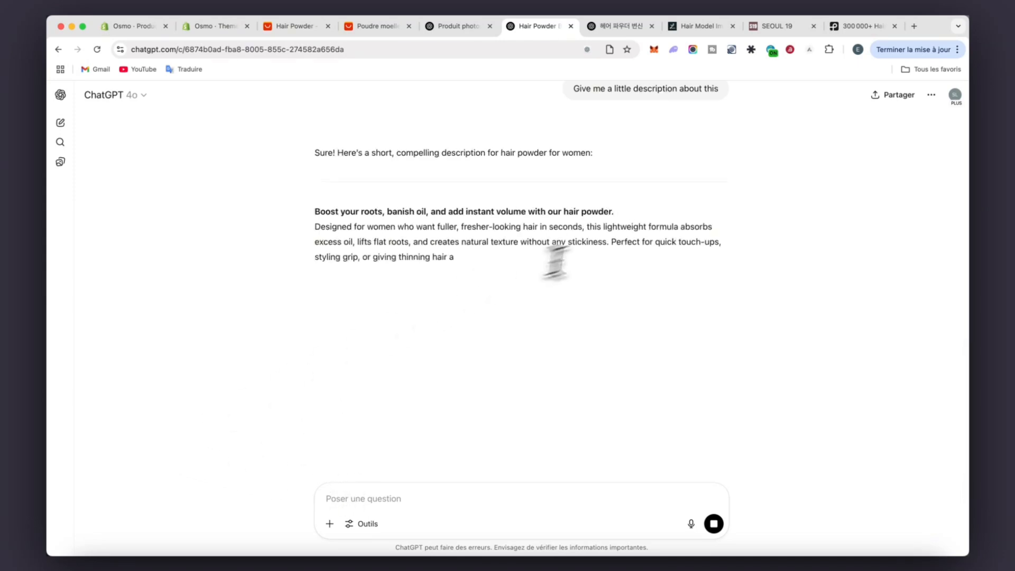
- Copy the paragraph starting "Designed for women" from the ChatGPT answer into the Osmo Hair Powder product description in Shopify
left_click_drag(607, 256, 312, 221)
key("super+c")
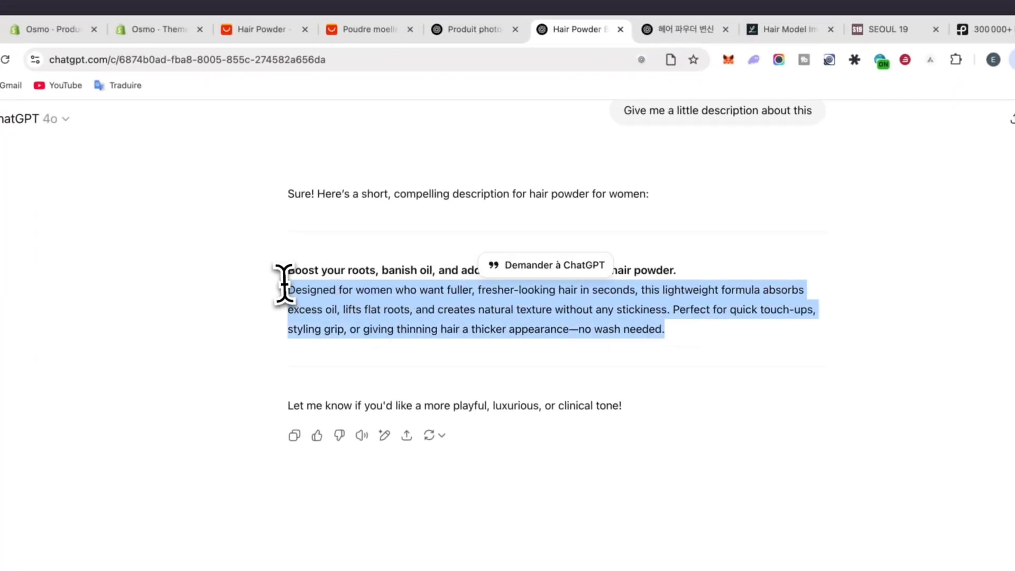
left_click(451, 30)
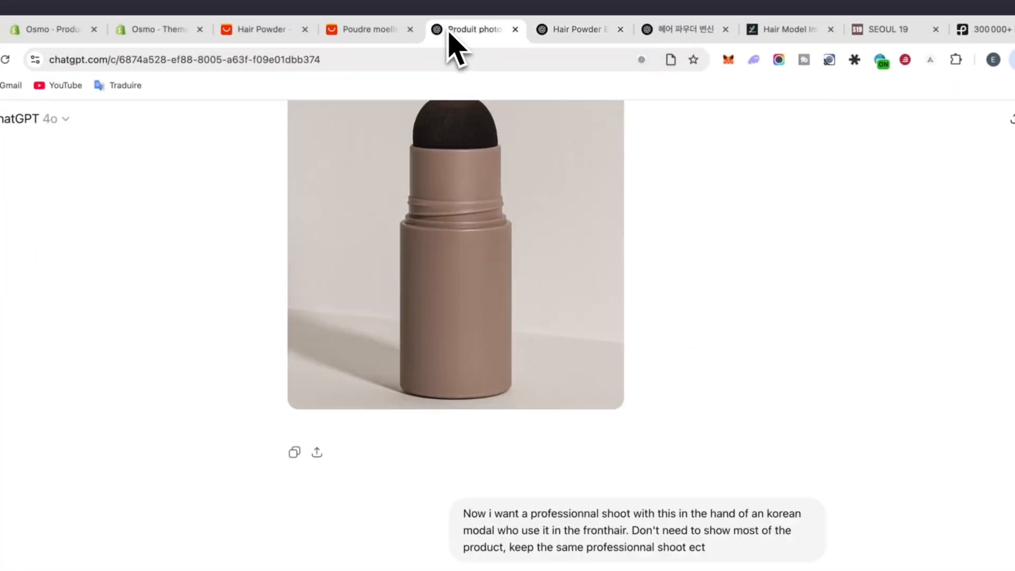
left_click(154, 30)
left_click(115, 33)
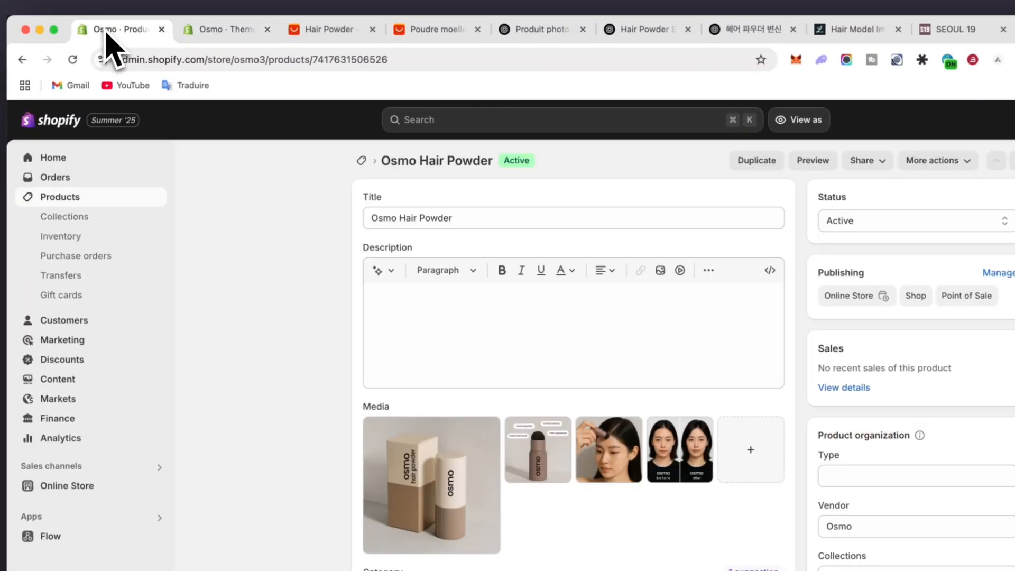
left_click(434, 309)
key("super+v")
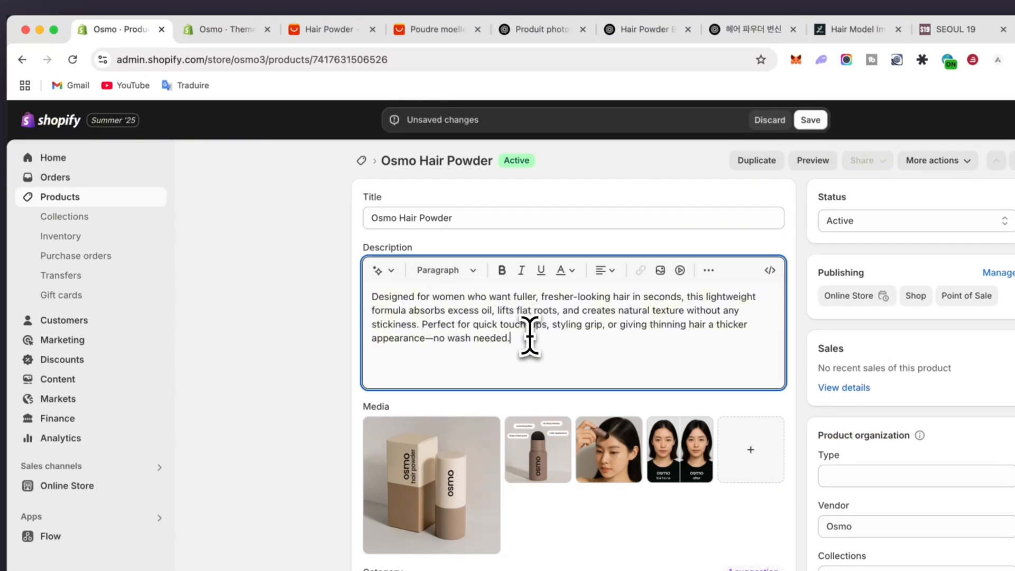
- Save the Osmo Hair Powder product with its new description and media
scroll(596, 393, "down", 5)
scroll(596, 393, "up", 4)
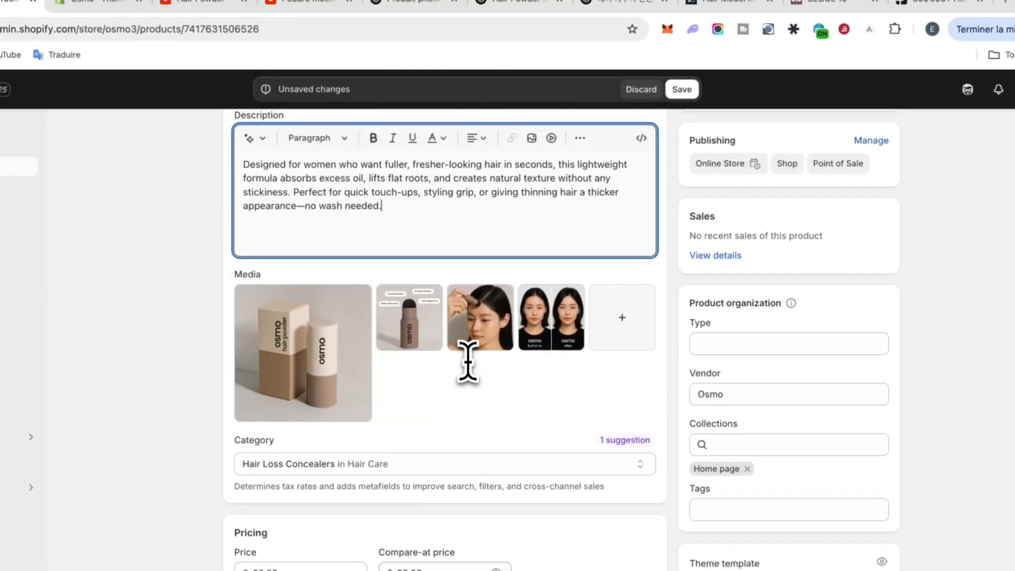
scroll(468, 362, "up", 1)
left_click(682, 90)
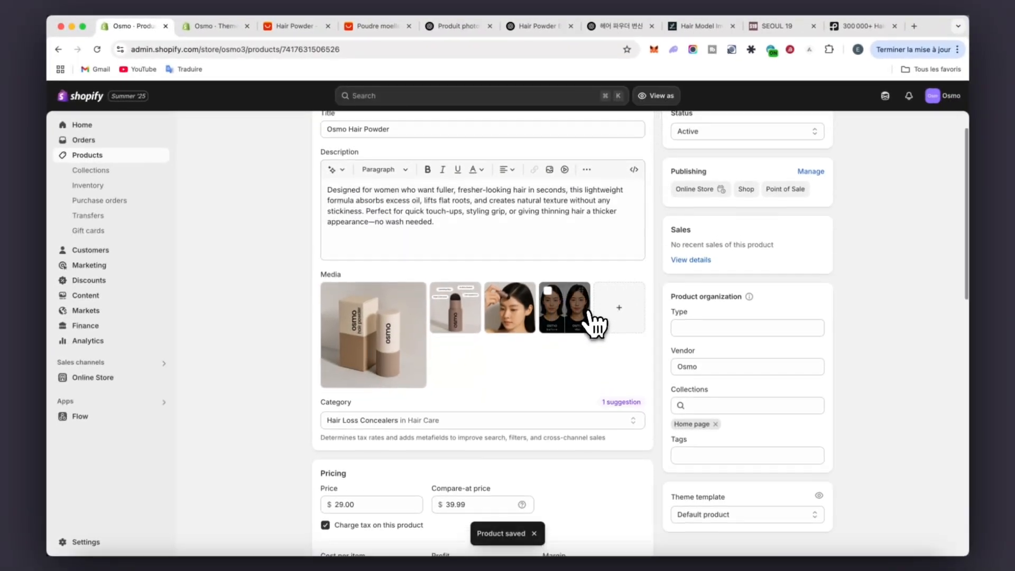
scroll(589, 317, "up", 2)
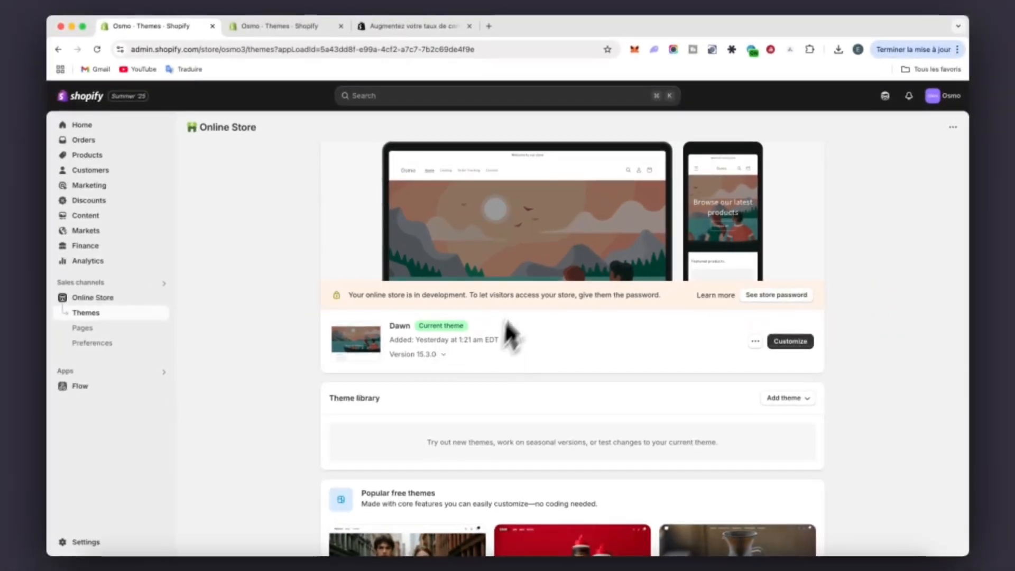
- Upload the seoul19 theme export zip file from the Téléchargements folder to the online store's theme library
scroll(535, 329, "down", 1)
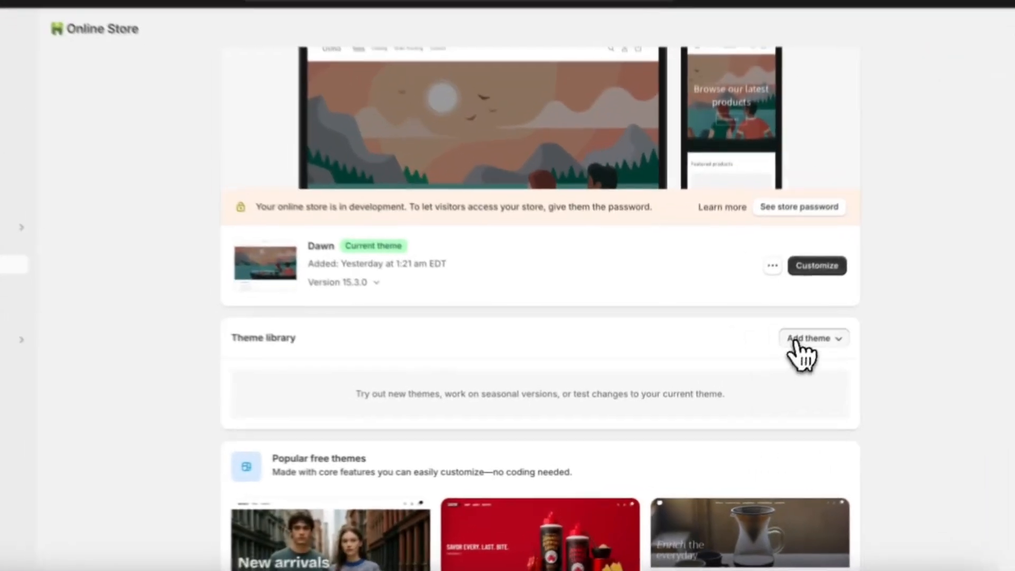
left_click(788, 370)
left_click(783, 416)
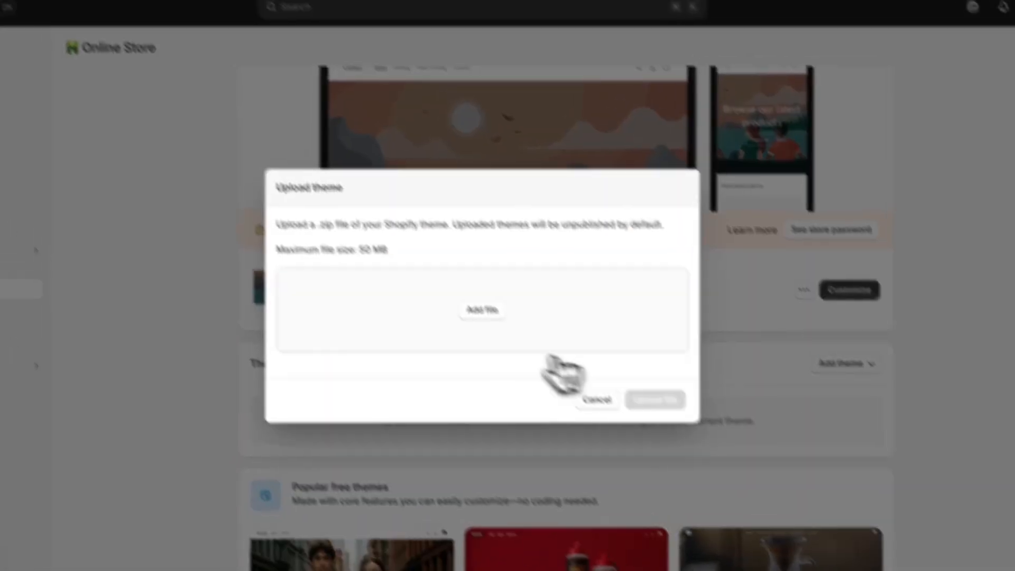
left_click(456, 283)
double_click(366, 245)
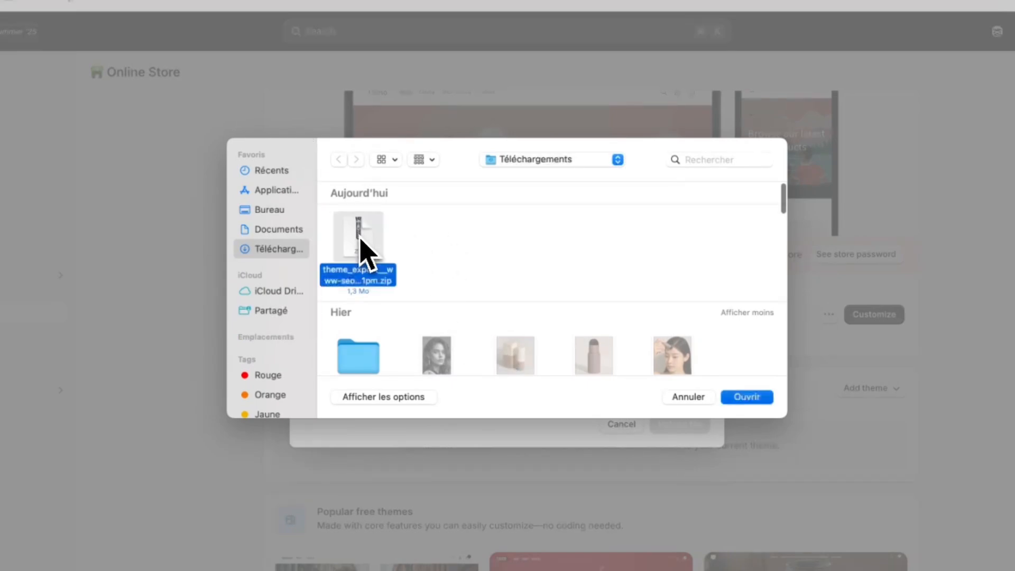
left_click(680, 424)
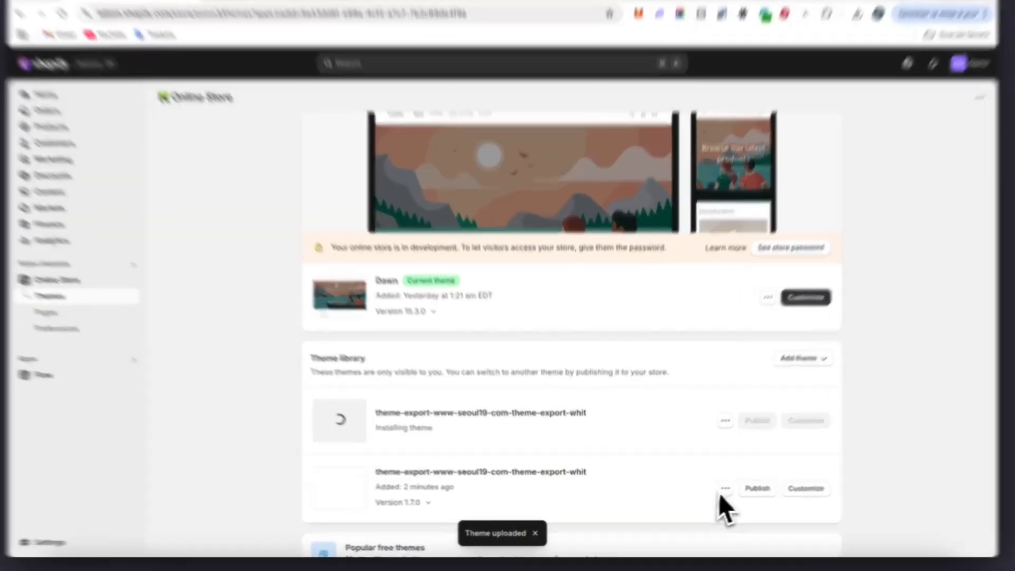
- Remove the older copy of theme-export-www-seoul19-com-theme-export-whit, version 1.7.0, from the theme library
left_click(715, 492)
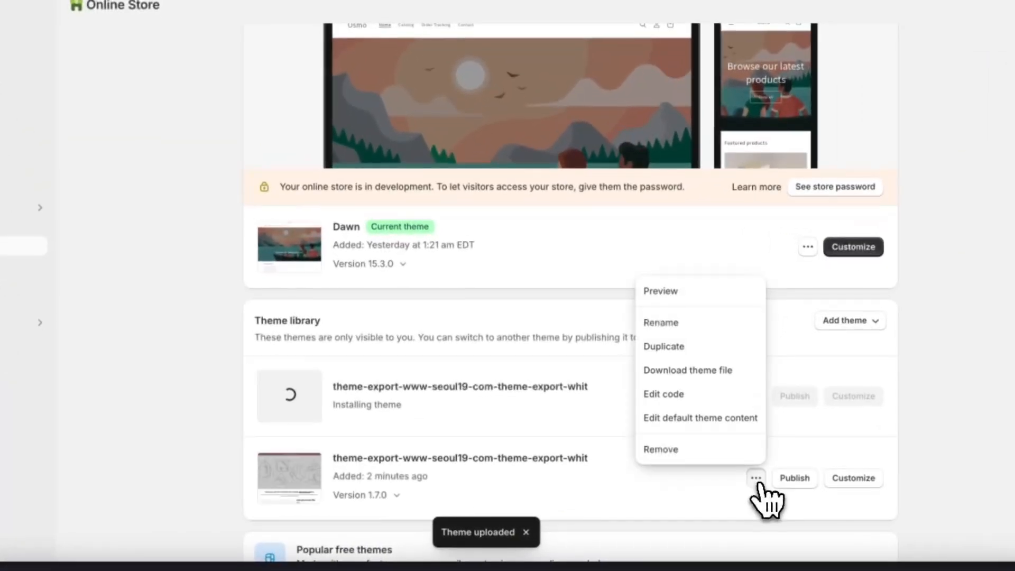
left_click(678, 472)
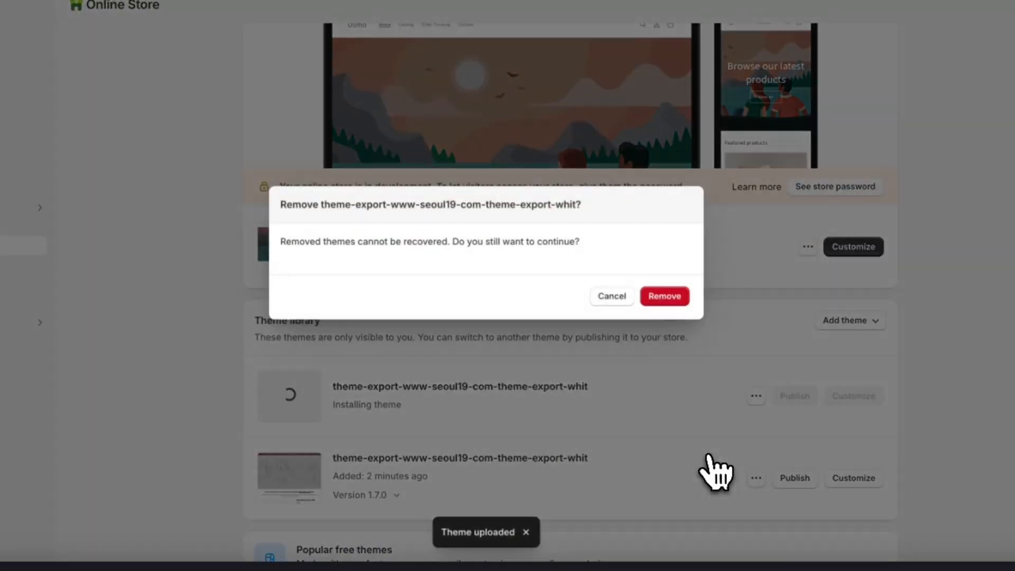
left_click(662, 297)
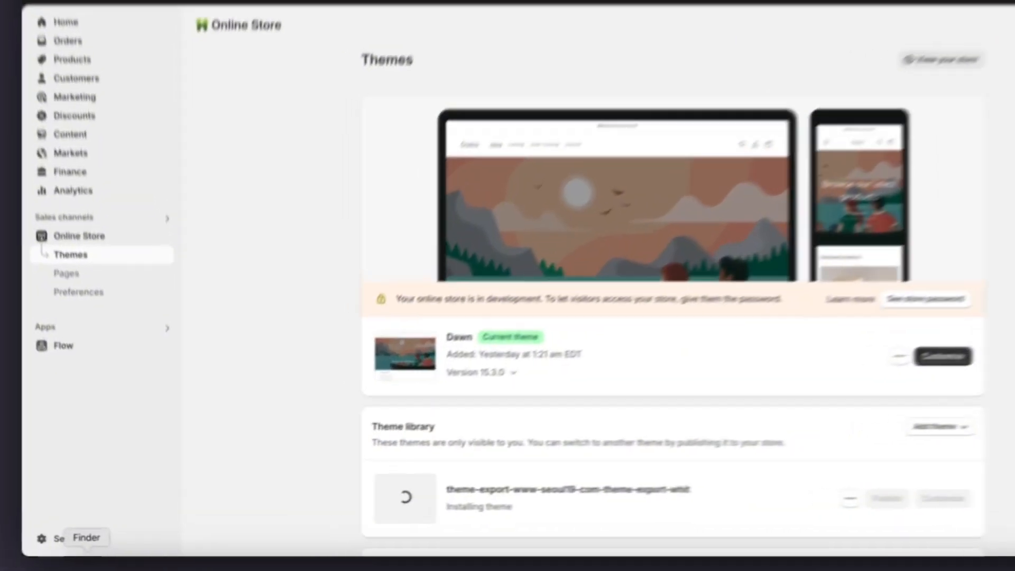
- Look through the prepared product images and logos in Finder's Téléchargements folder, and return to the Shopify themes page
left_click(99, 564)
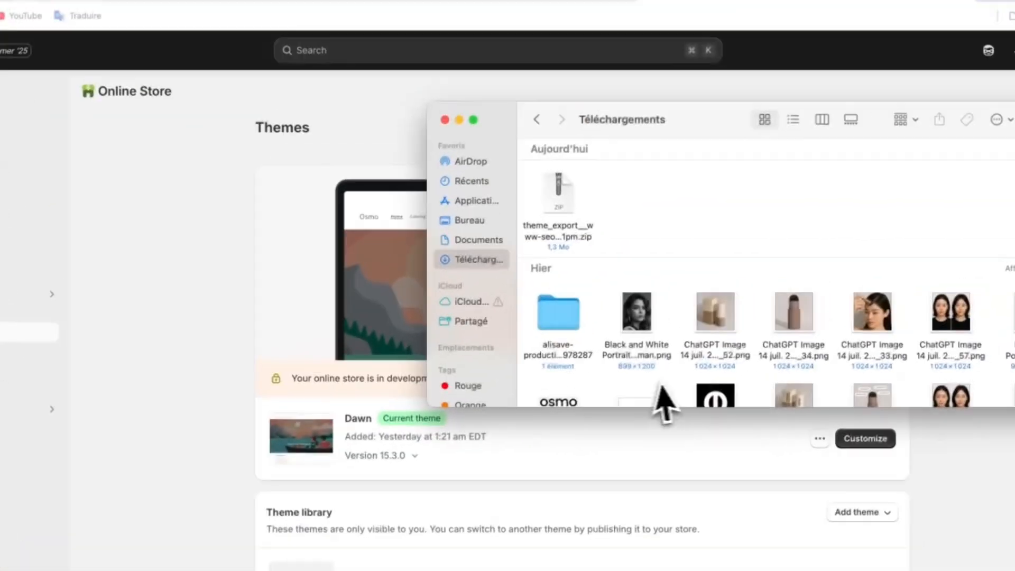
scroll(698, 233, "down", 3)
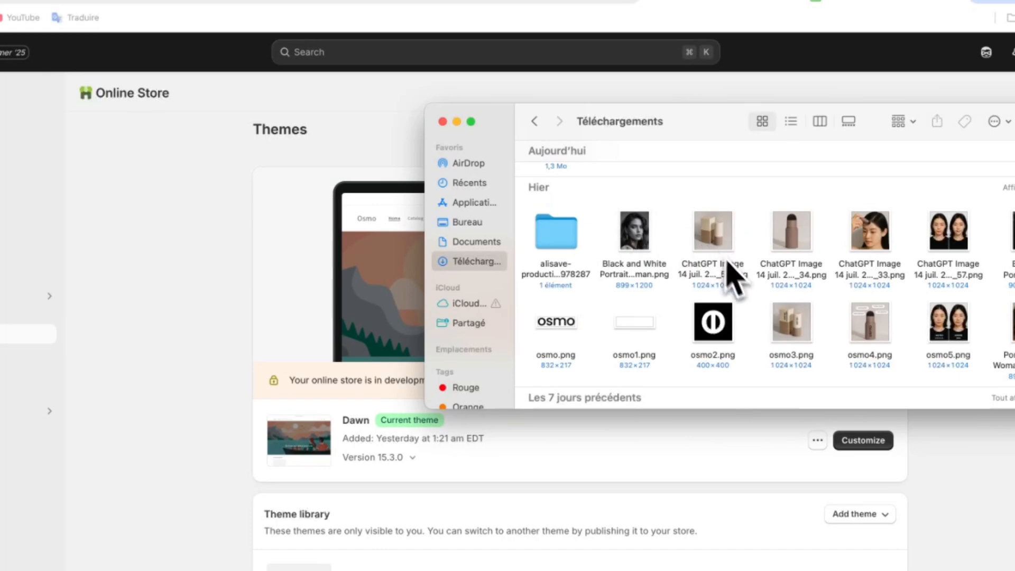
left_click(185, 328)
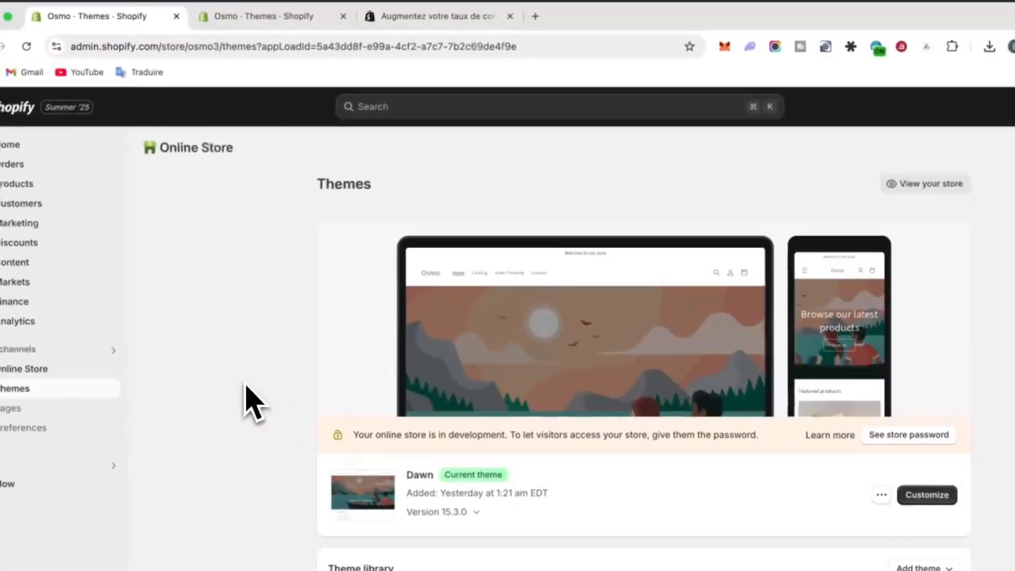
- Open ChatGPT in a new browser tab
left_click(554, 30)
type("chat")
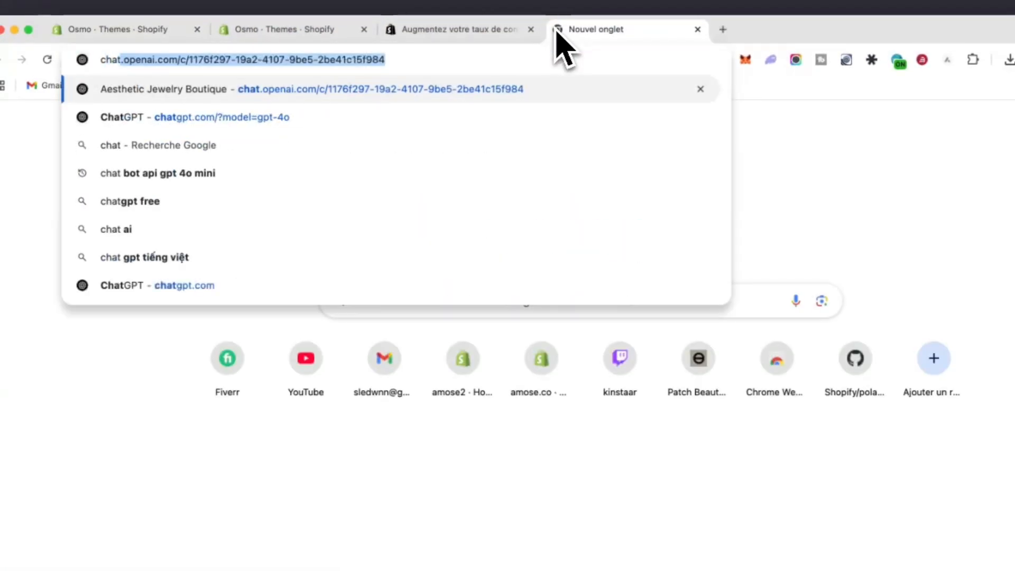
key("Return")
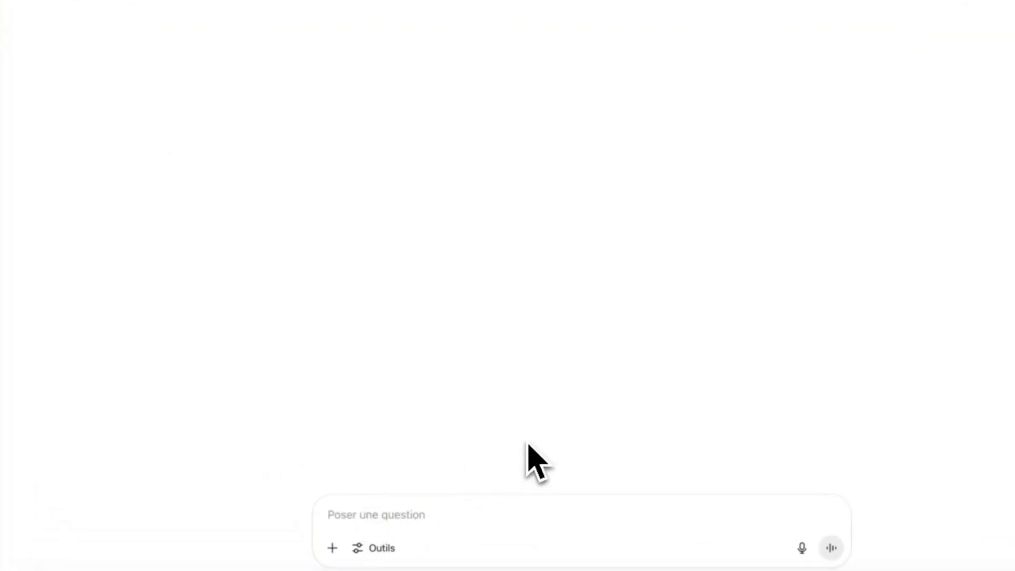
left_click(143, 33)
left_click(514, 35)
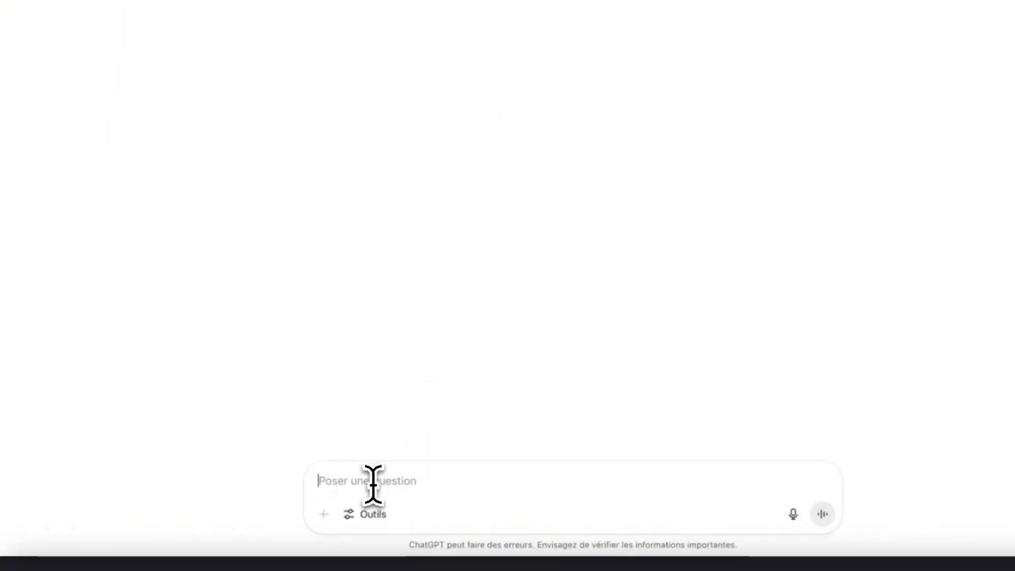
type("q")
type("reate ")
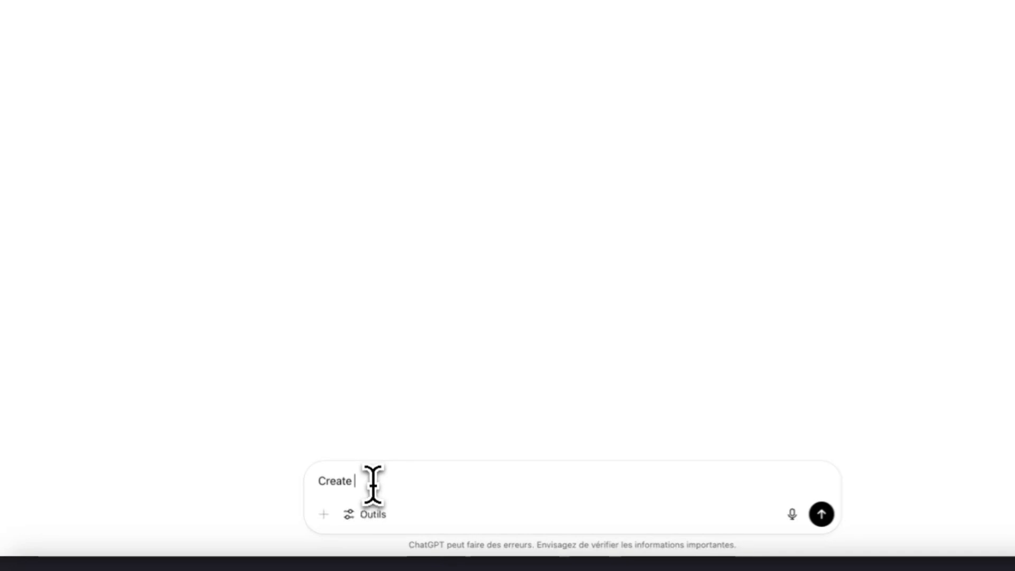
type("a c")
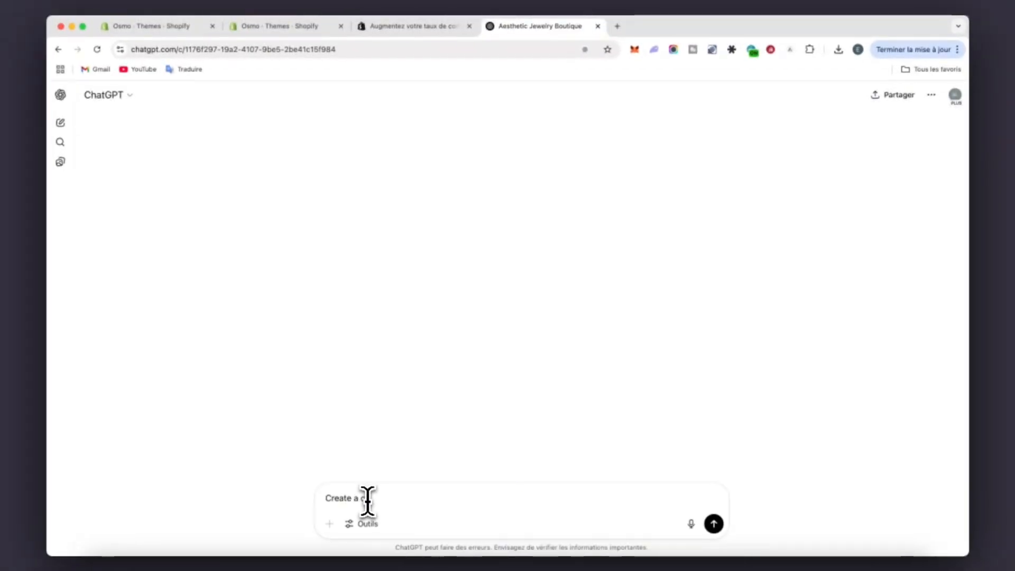
type("omplete product ")
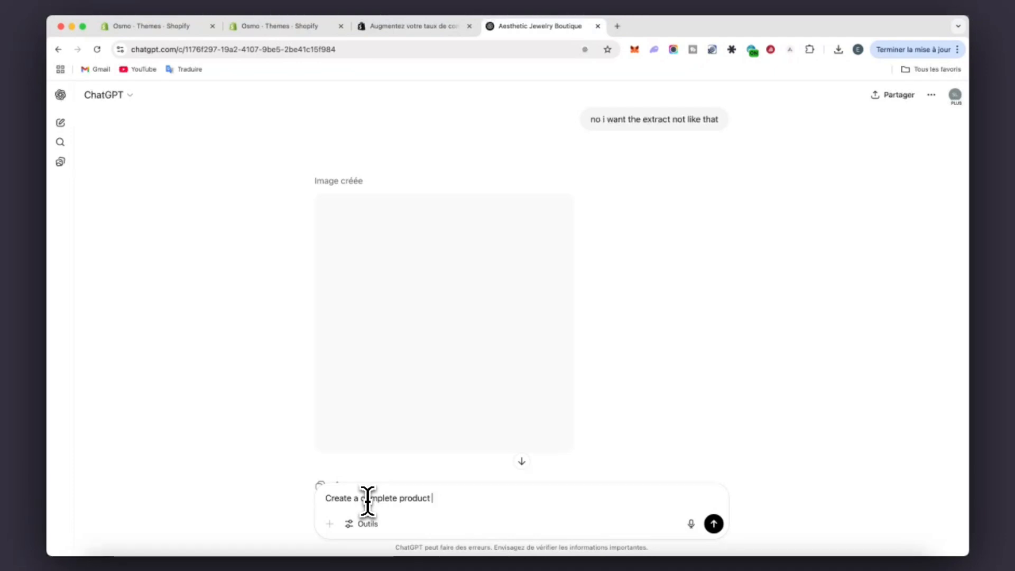
type("desc")
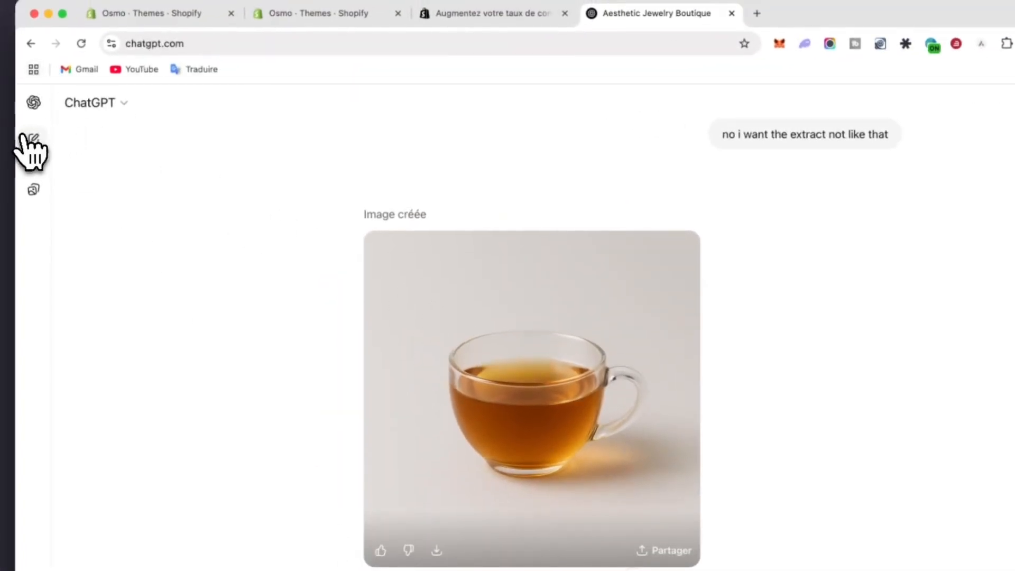
- Start a new ChatGPT chat and send the prompt "Create a complete product page information for the product hair powder for women"
left_click(25, 137)
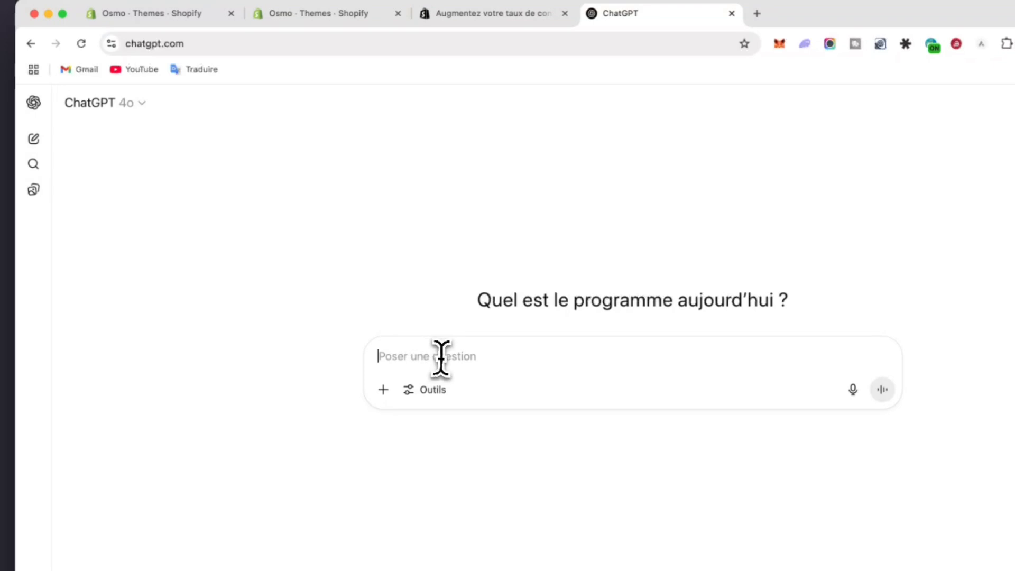
type("Create a")
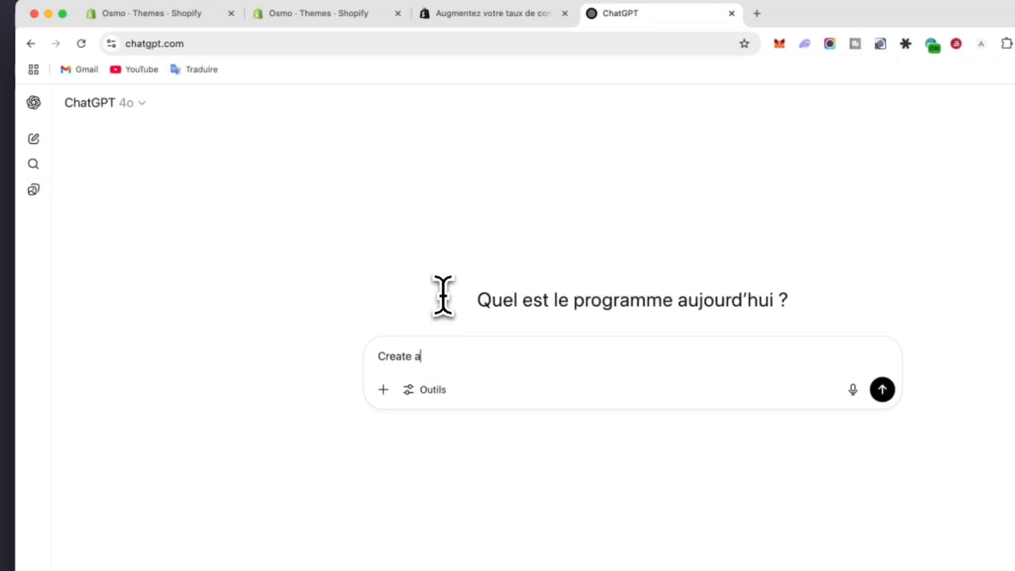
type(" complete product page information for the product hair powder for")
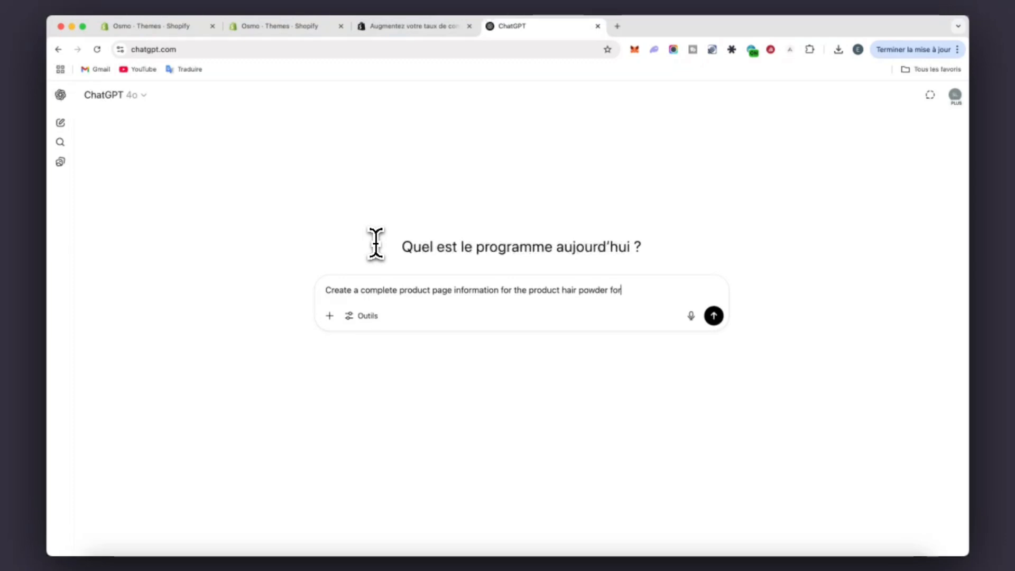
type("en")
key("Return")
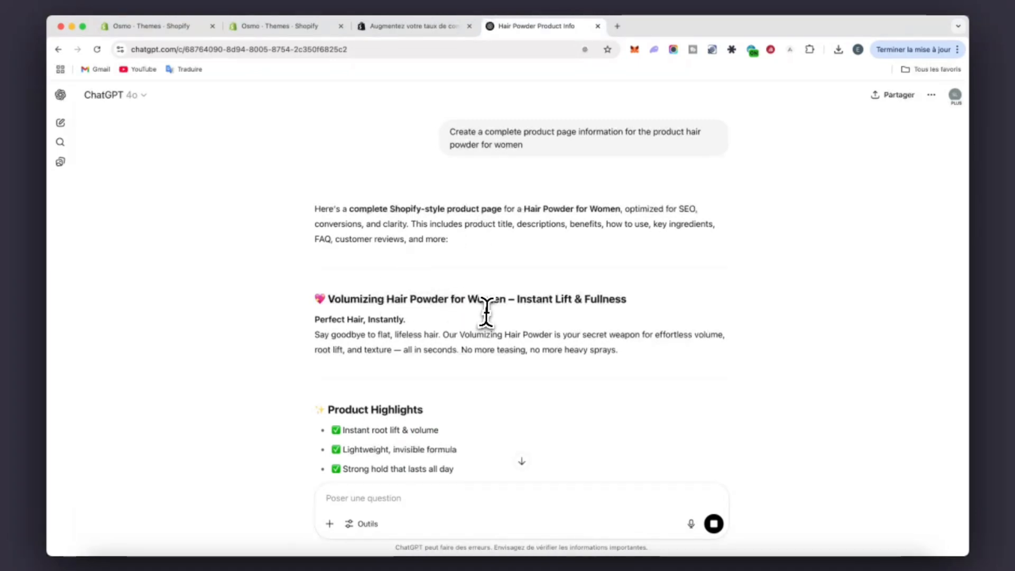
- Review the generated product page text, from the title and product highlights through the ingredients, usage instructions and FAQs
scroll(447, 269, "down", 3)
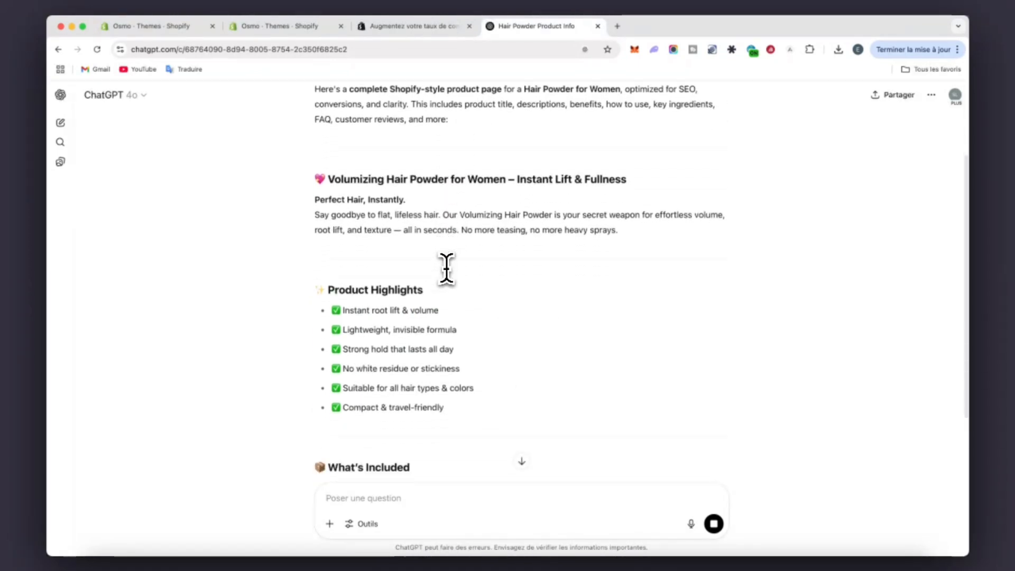
scroll(447, 269, "down", 4)
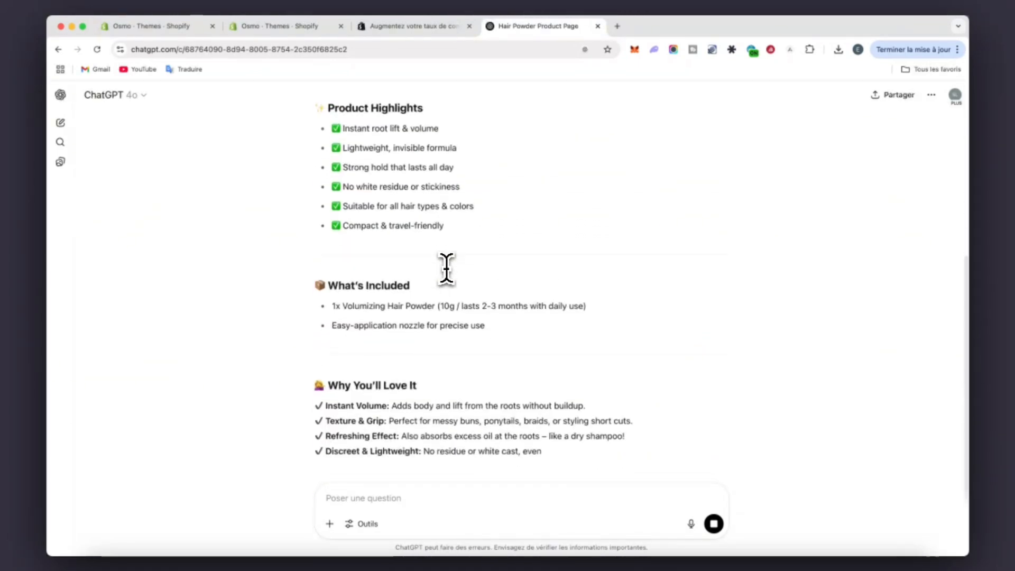
scroll(446, 270, "up", 5)
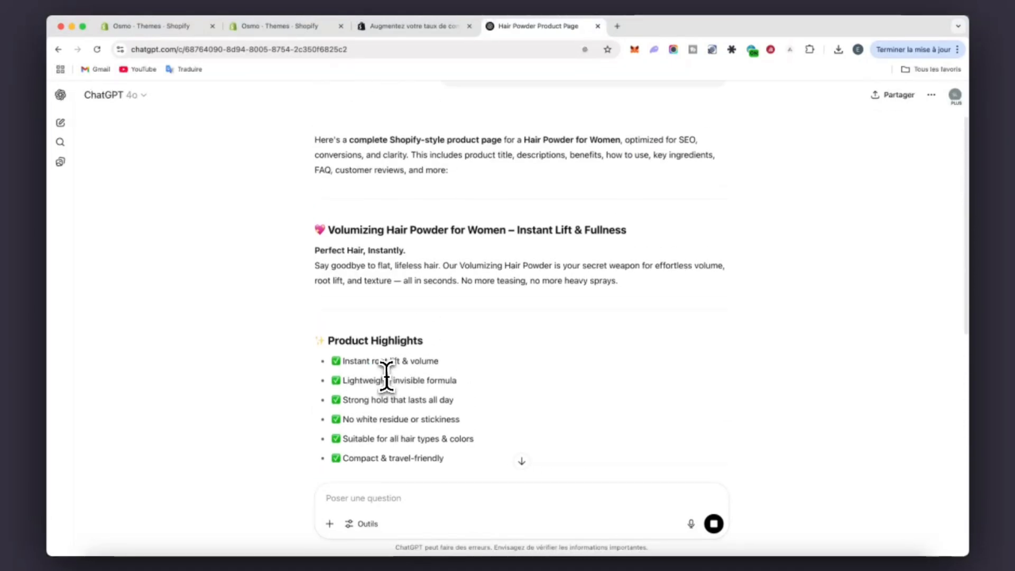
scroll(407, 238, "up", 2)
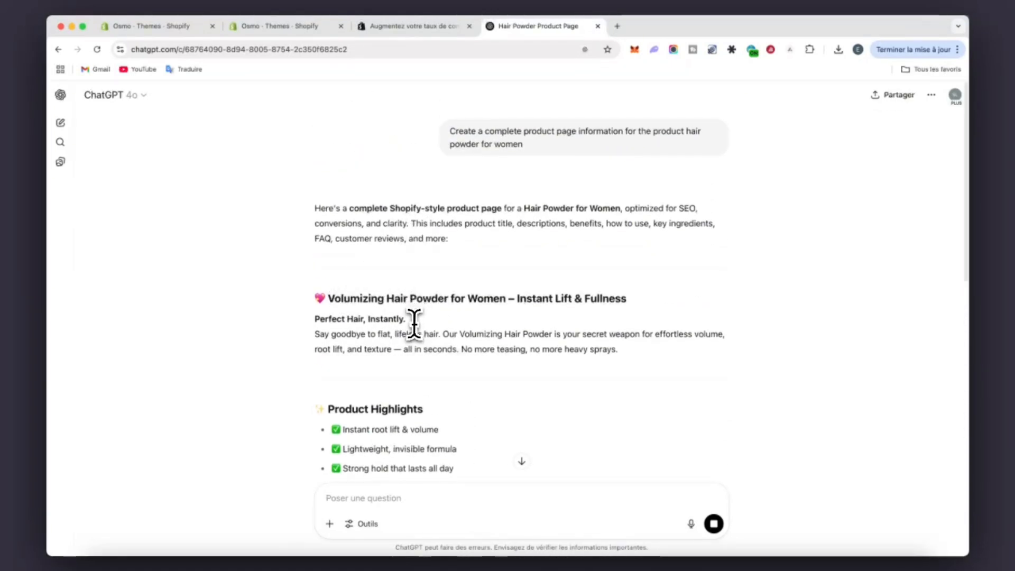
scroll(414, 323, "down", 2)
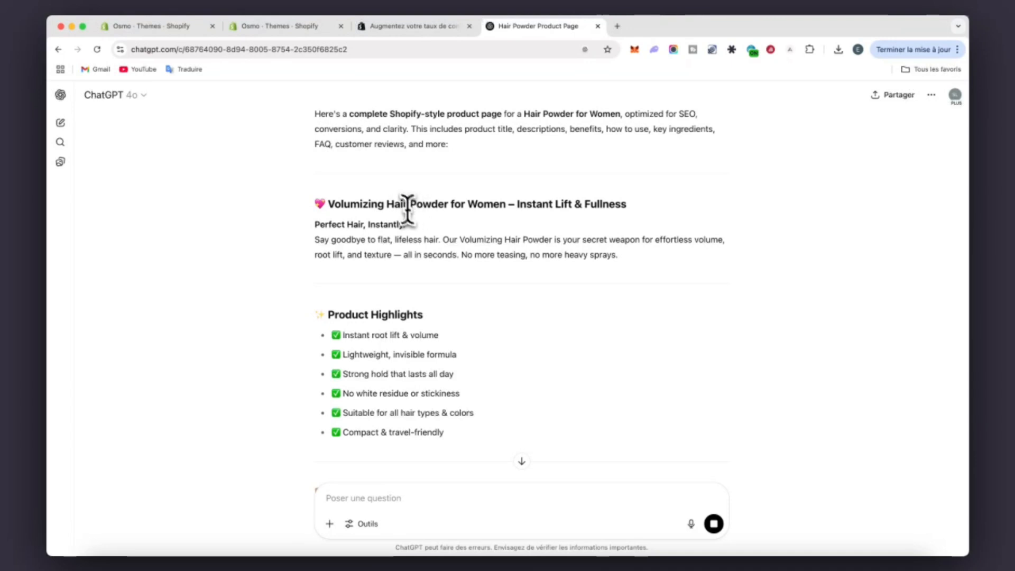
scroll(422, 236, "down", 7)
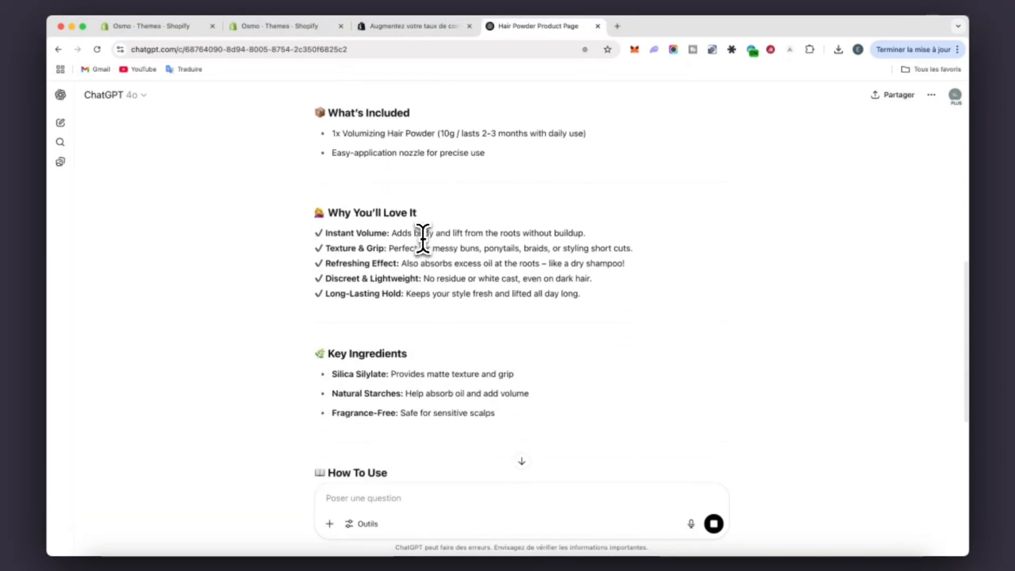
scroll(423, 241, "down", 6)
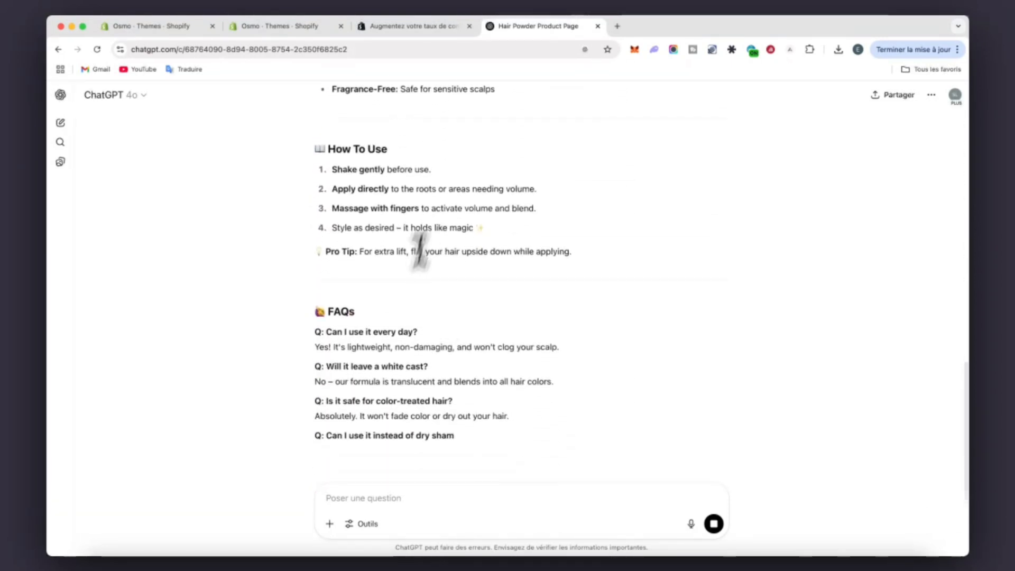
- Finish reading the generated product copy, and publish the uploaded theme-export-www-seoul19-com theme on the Shopify themes page
scroll(421, 251, "down", 1)
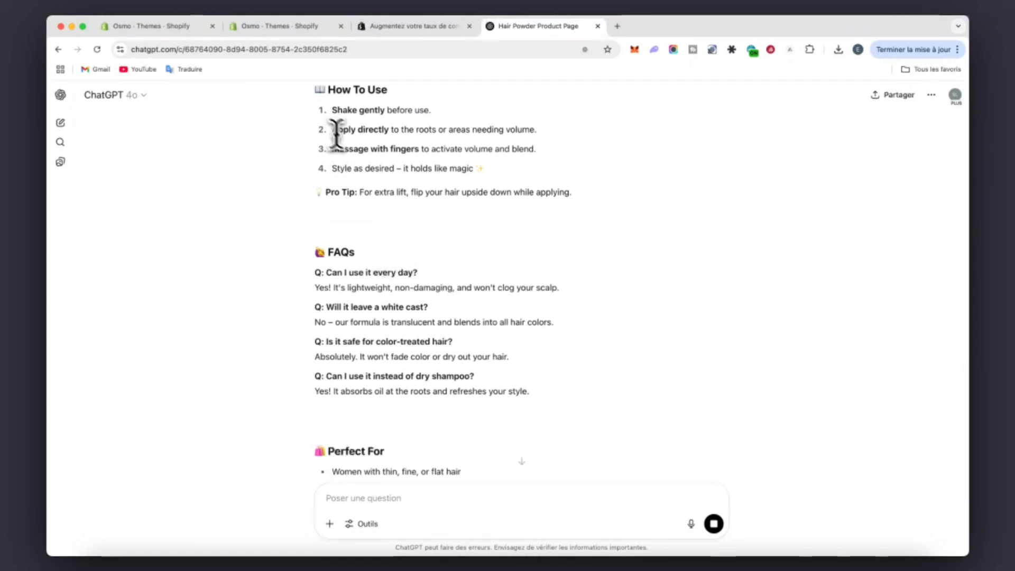
scroll(430, 267, "down", 2)
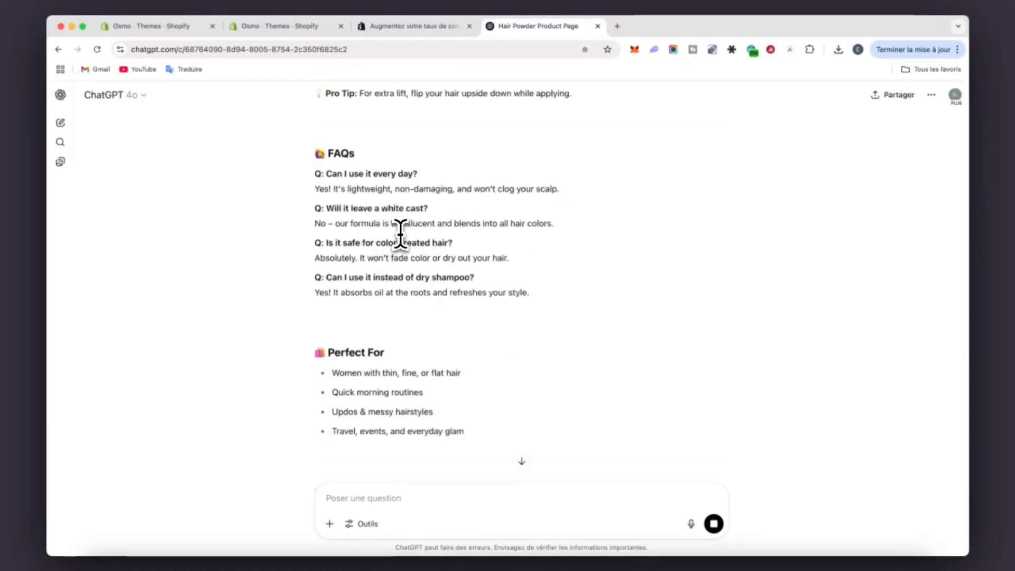
left_click(141, 27)
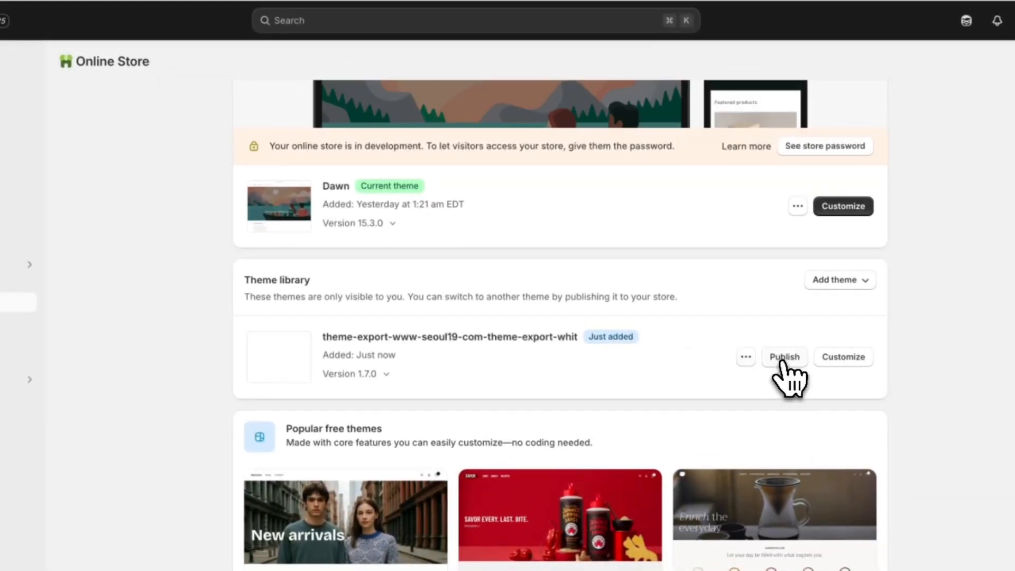
left_click(784, 360)
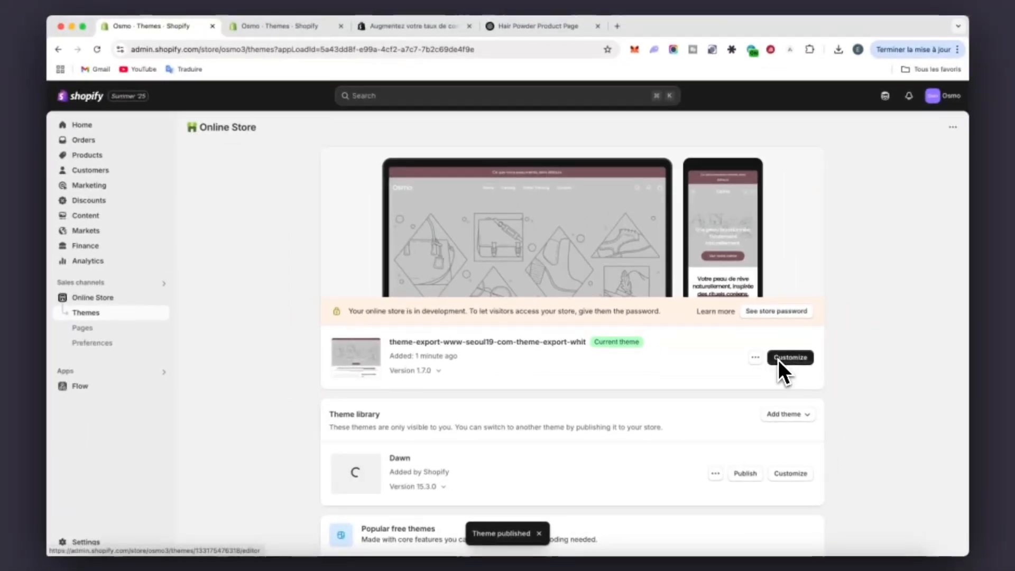
- Open the published theme's editor in a new browser tab and show the home page in the mobile preview
right_click(831, 363)
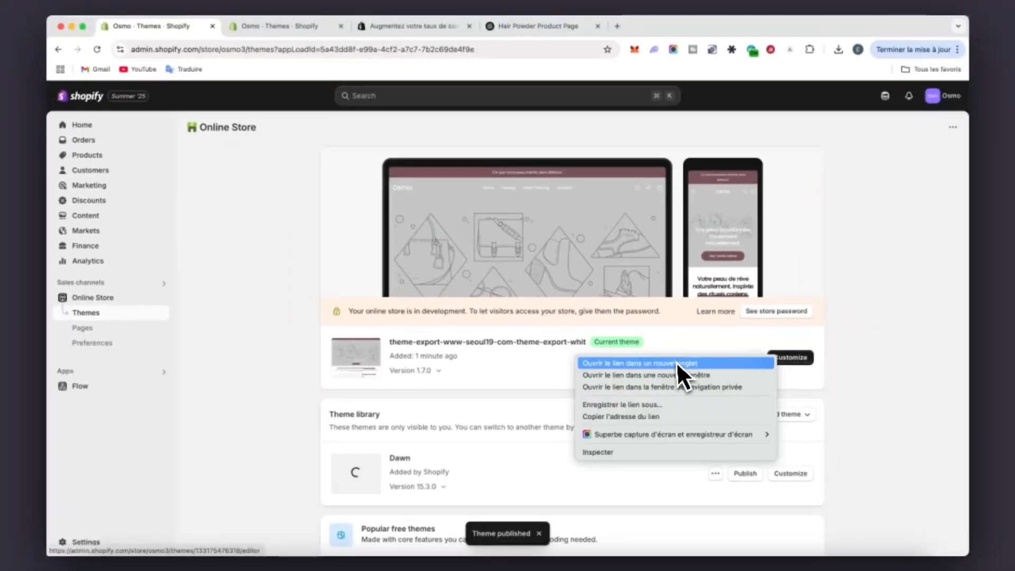
left_click(678, 363)
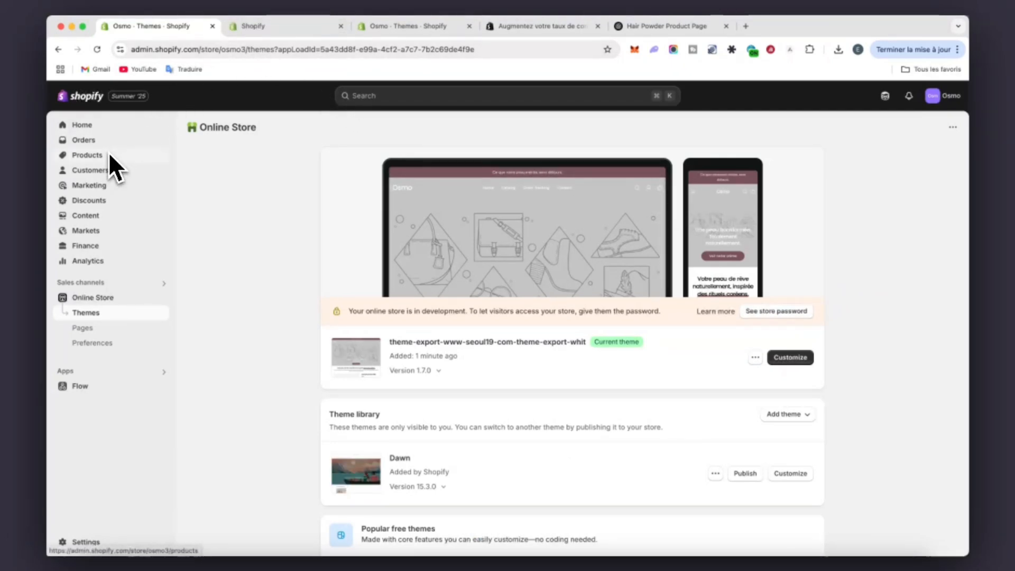
left_click(263, 31)
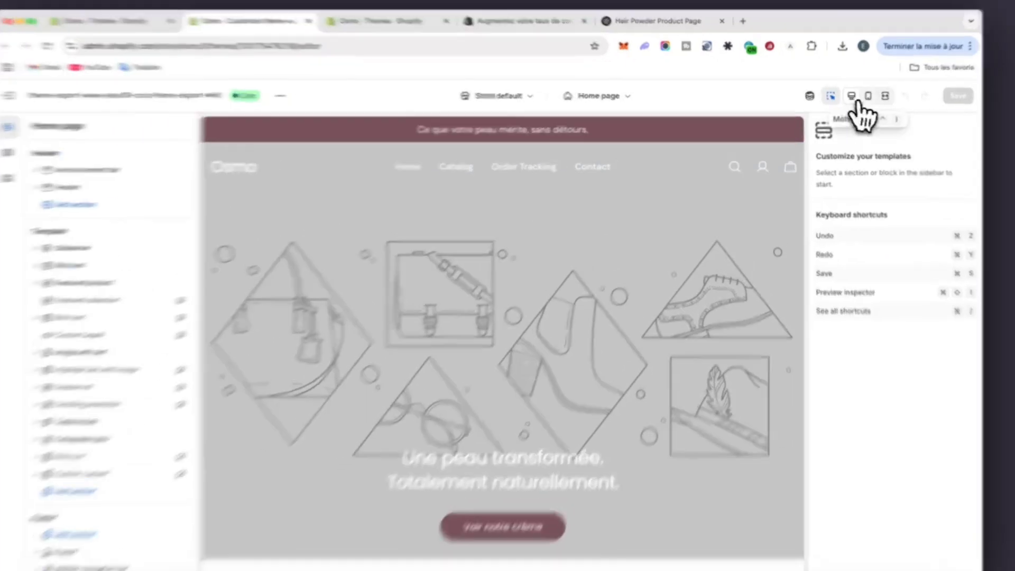
left_click(862, 96)
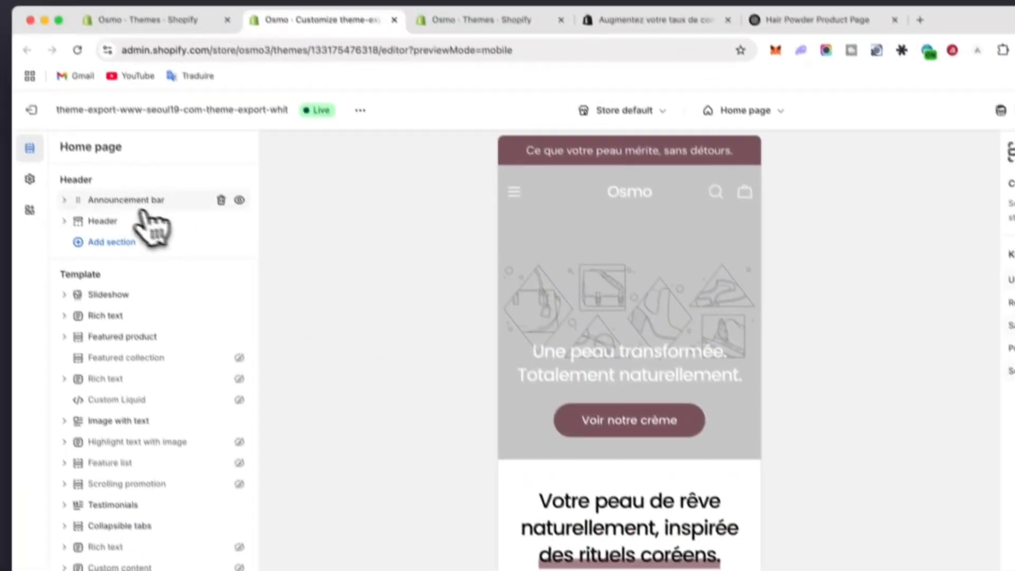
- Upload osmo.png and osmo1.png in the theme's logo settings and set osmo.png as the main logo
left_click(34, 189)
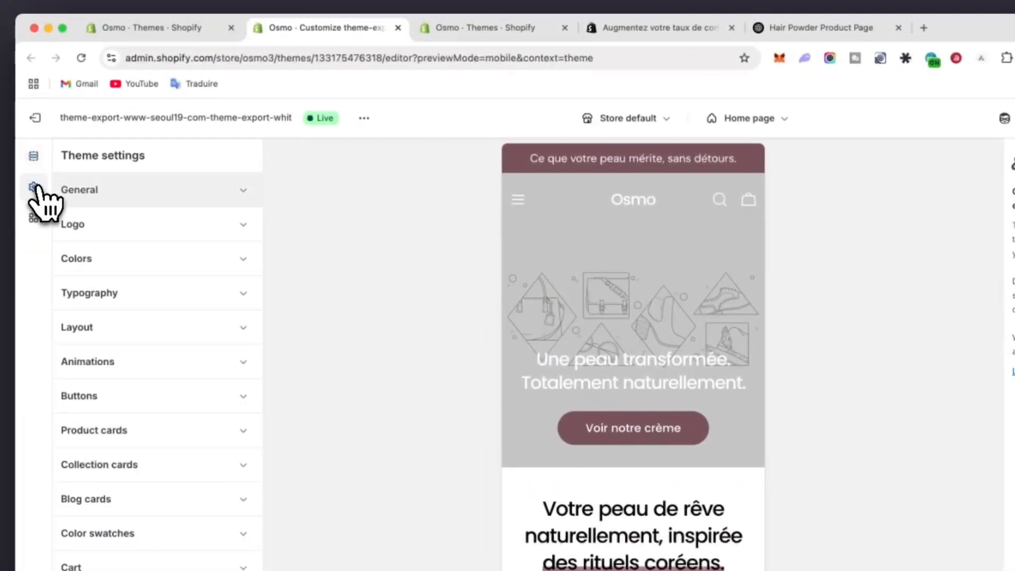
left_click(33, 156)
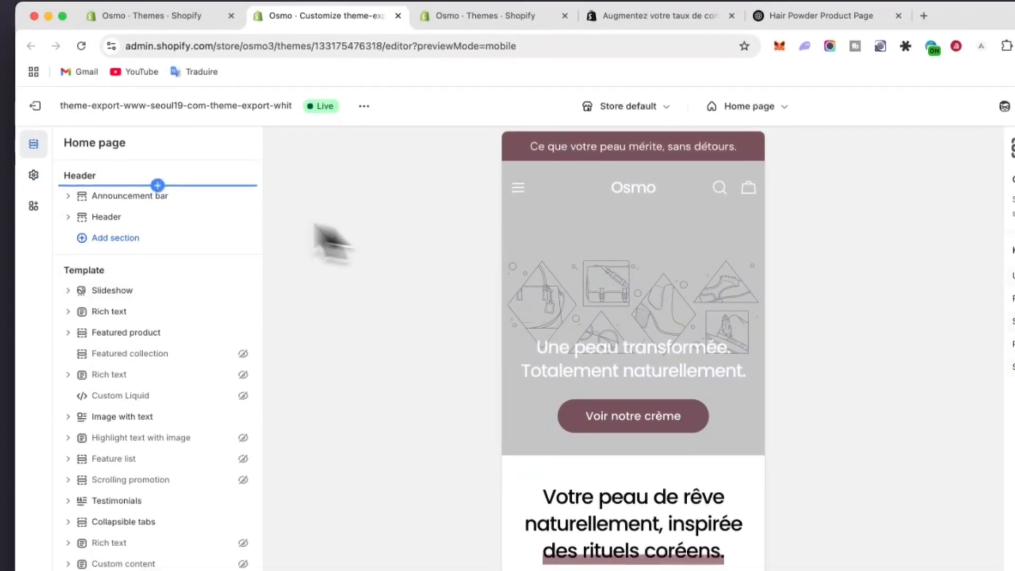
left_click(34, 172)
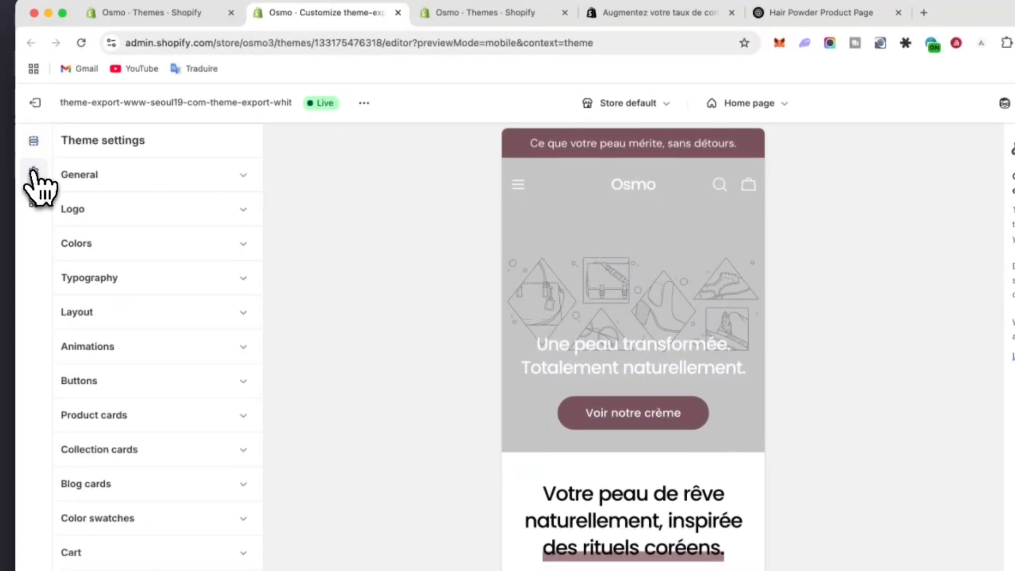
left_click(129, 211)
left_click(196, 259)
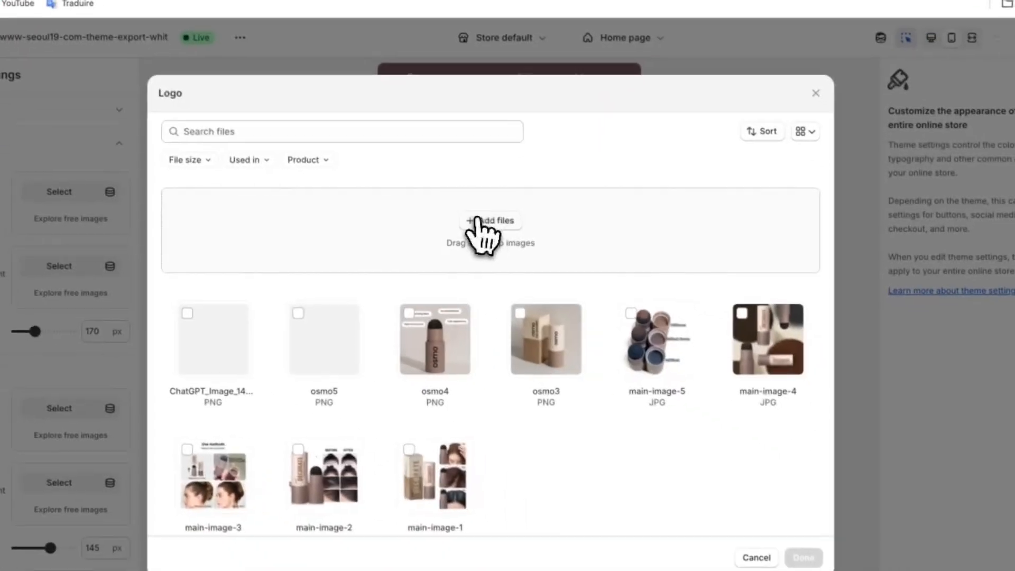
left_click(614, 294)
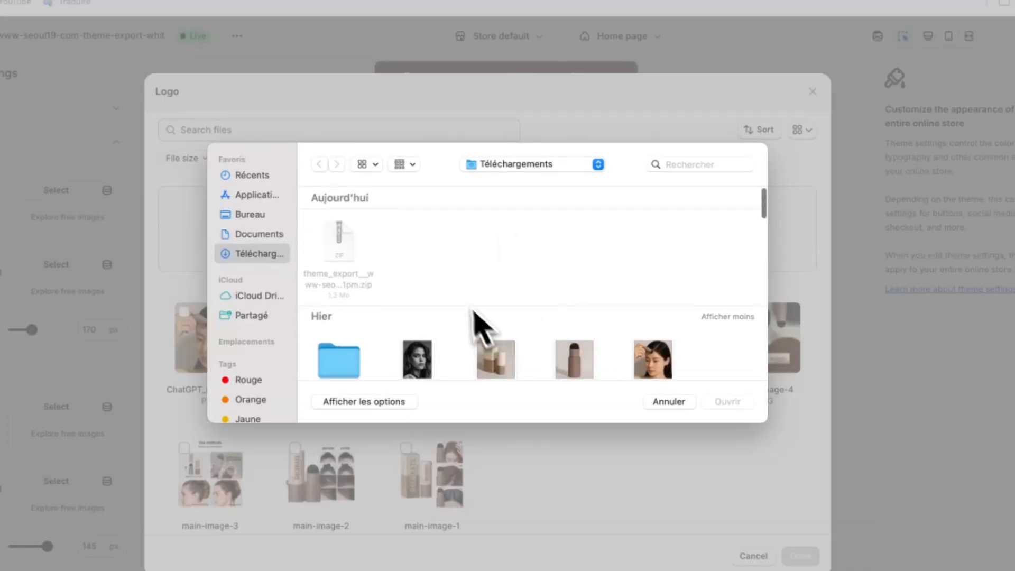
scroll(481, 326, "down", 5)
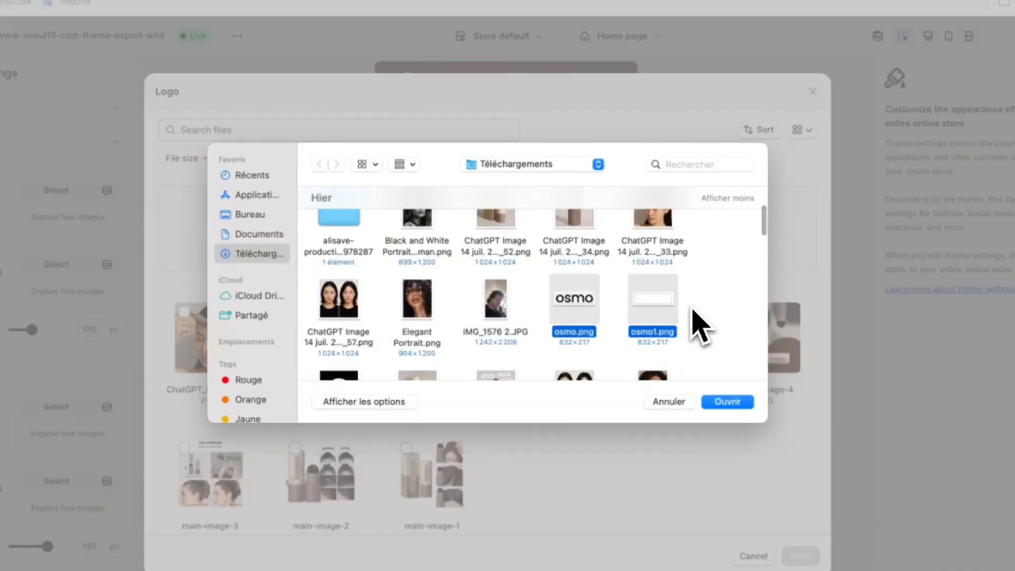
left_click(727, 403)
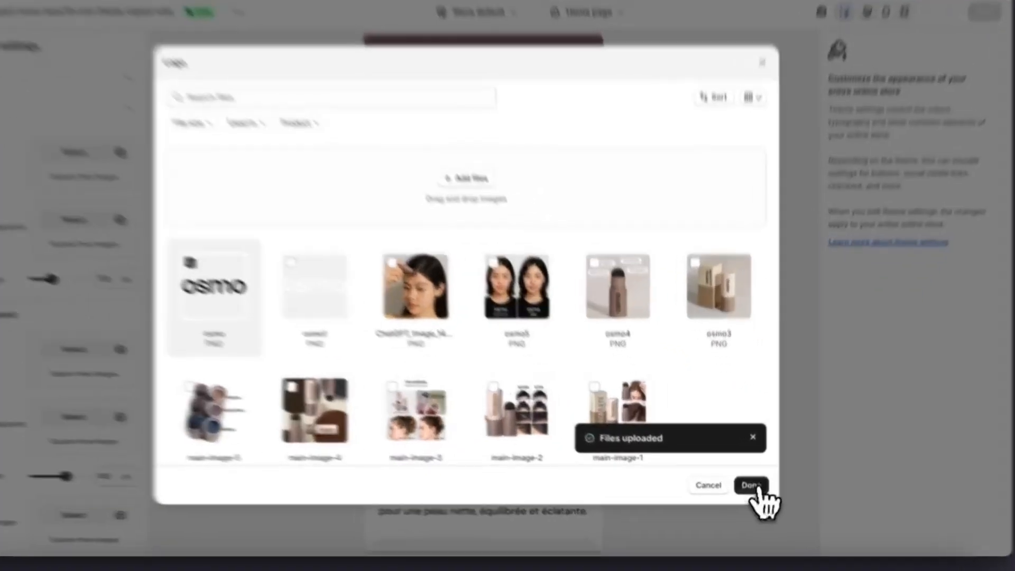
left_click(748, 496)
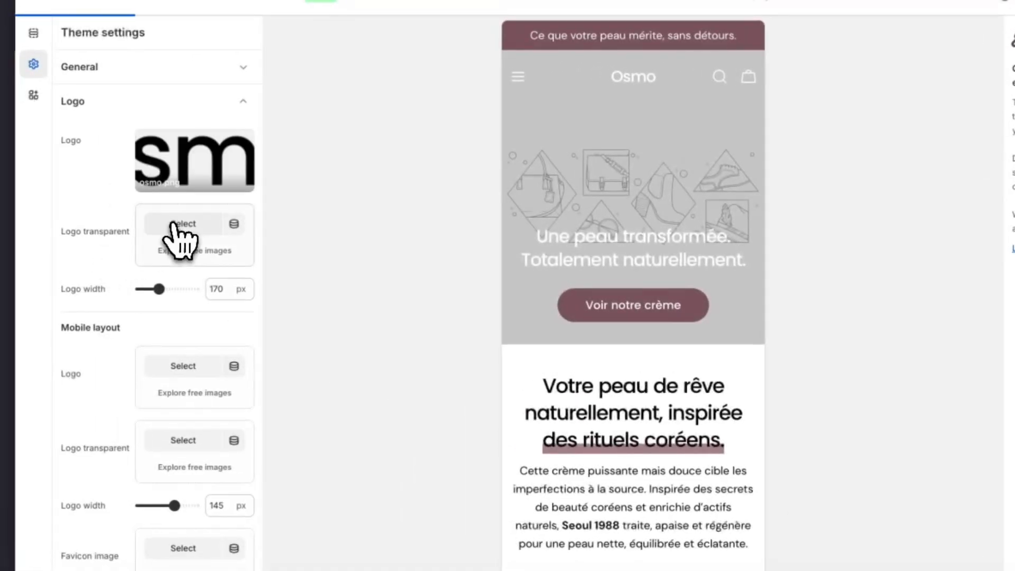
- Set osmo1.png as the transparent logo, with a mobile logo width of 120 px and a main logo width of 150 px
left_click(12, 188)
left_click(324, 286)
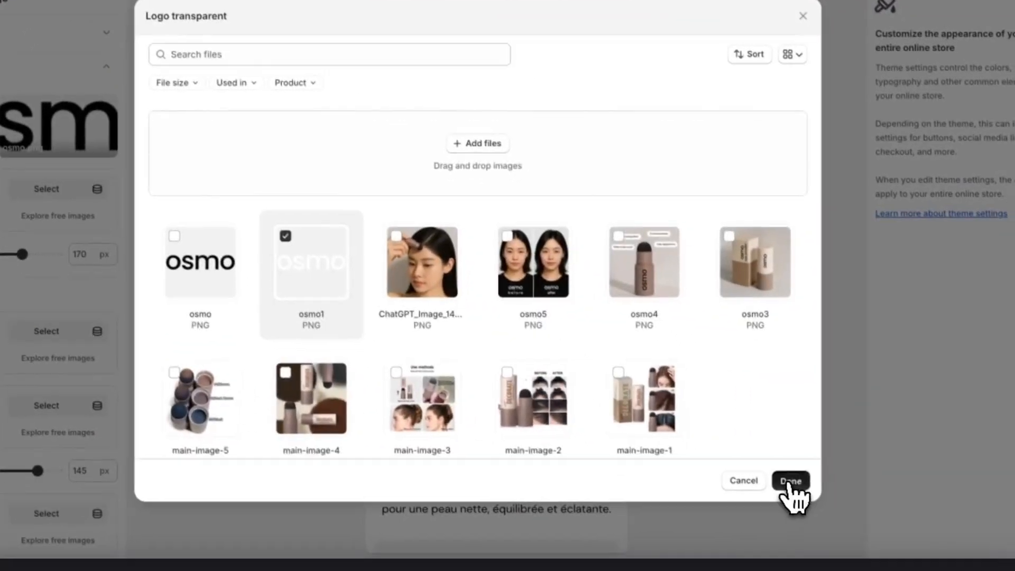
left_click(804, 505)
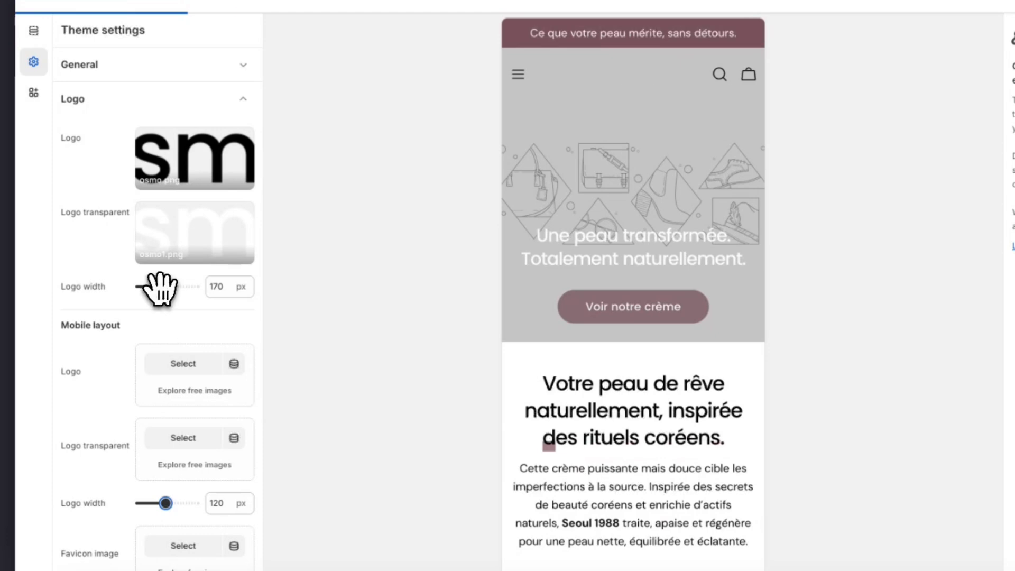
left_click_drag(159, 287, 156, 287)
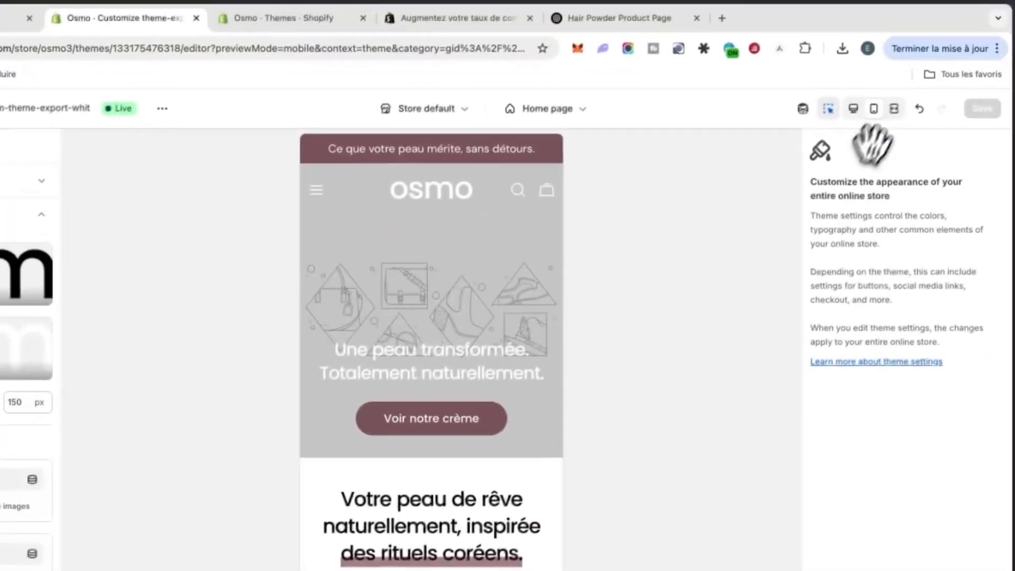
- Check the new logo in the fullscreen, desktop and mobile previews of the home page
left_click(893, 113)
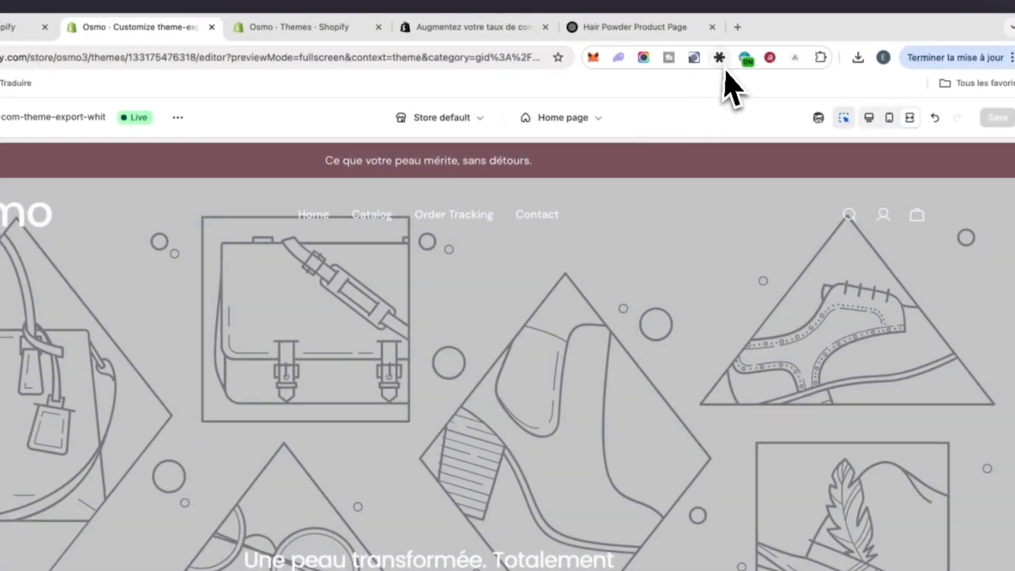
left_click(869, 118)
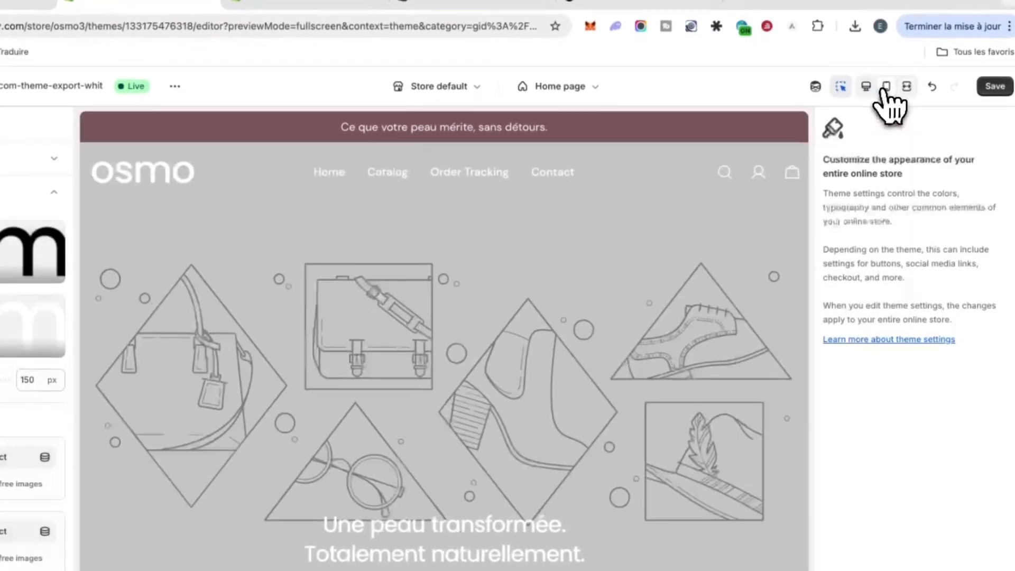
left_click(886, 87)
scroll(566, 399, "down", 3)
scroll(507, 399, "up", 3)
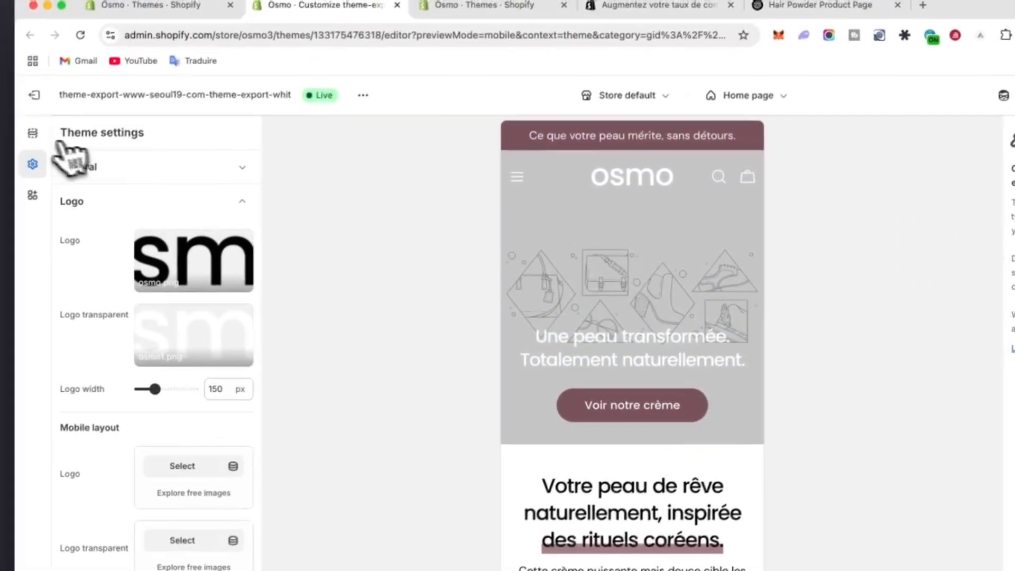
- Open the settings of the image slide inside the home page's Slideshow section
left_click(18, 119)
left_click(68, 281)
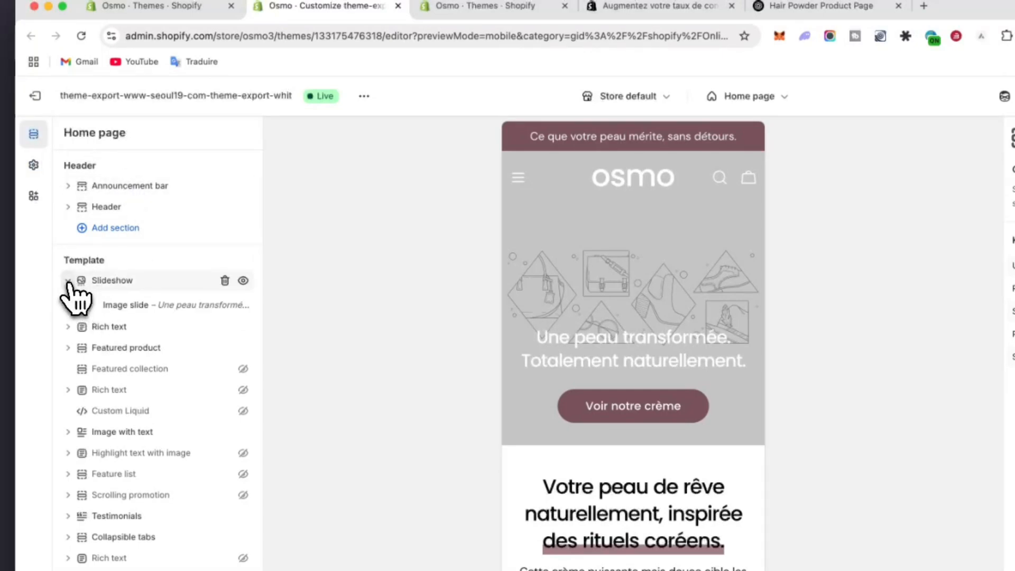
left_click(136, 305)
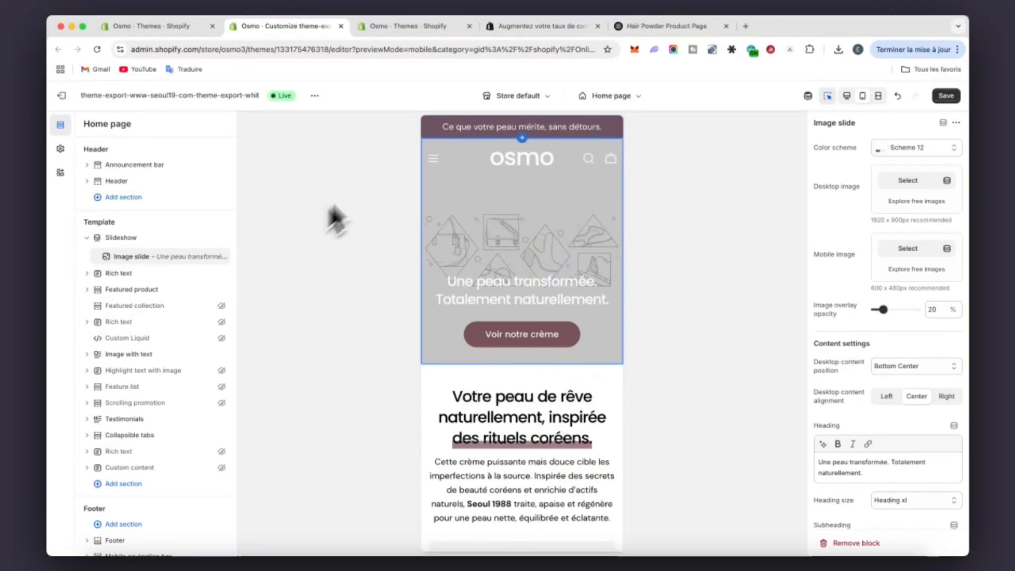
- Examine the mobile home page from the slideshow through the featured product, image with text, testimonials and FAQ to the footer
scroll(525, 259, "down", 2)
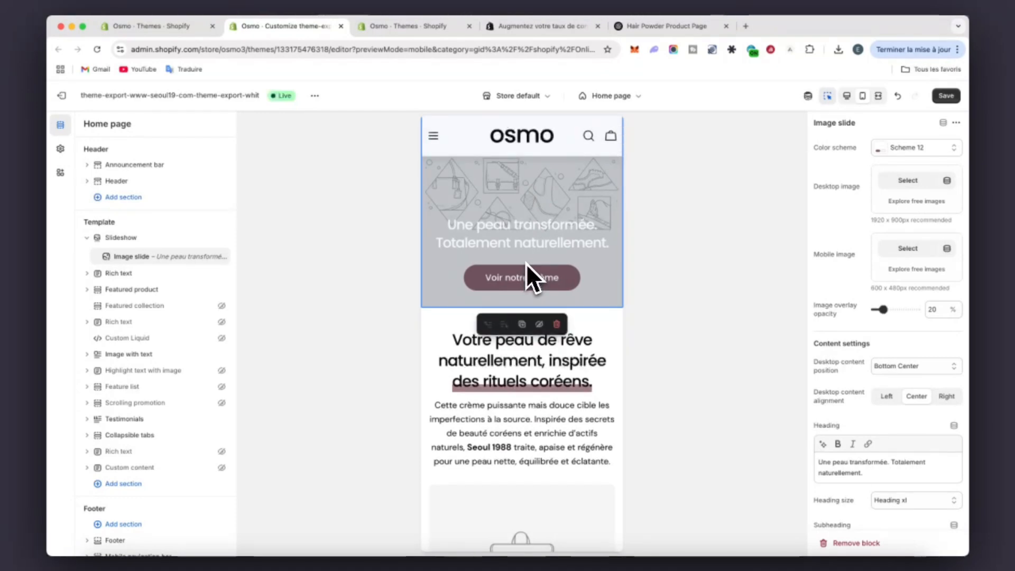
scroll(531, 280, "down", 1)
scroll(531, 280, "down", 10)
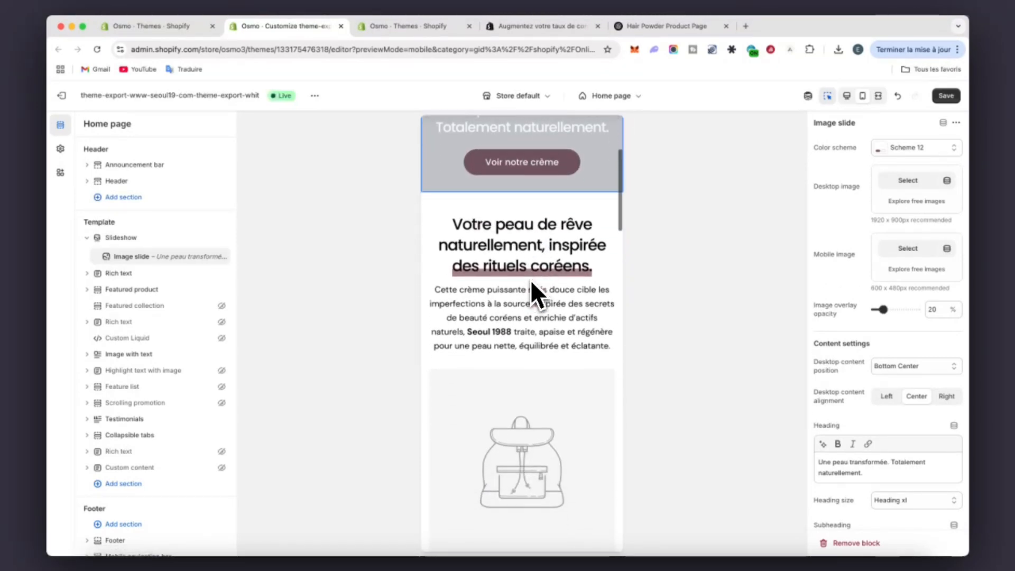
scroll(531, 281, "down", 20)
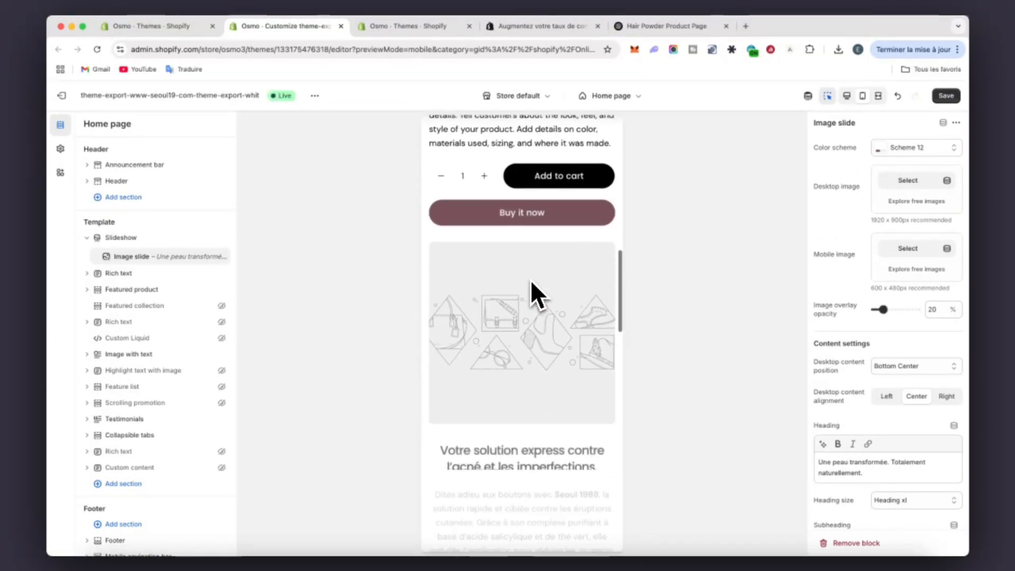
scroll(531, 280, "down", 10)
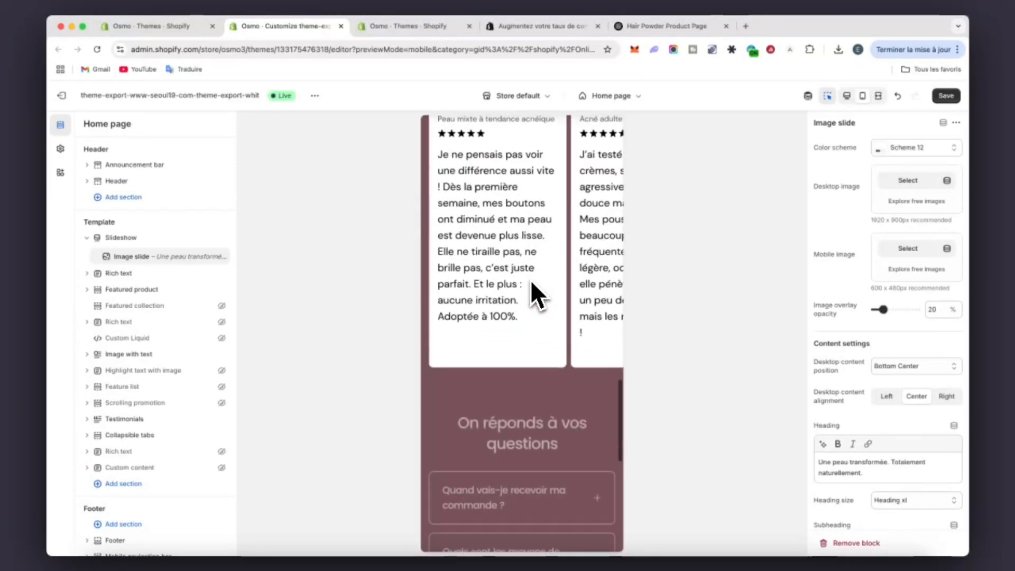
scroll(531, 280, "up", 20)
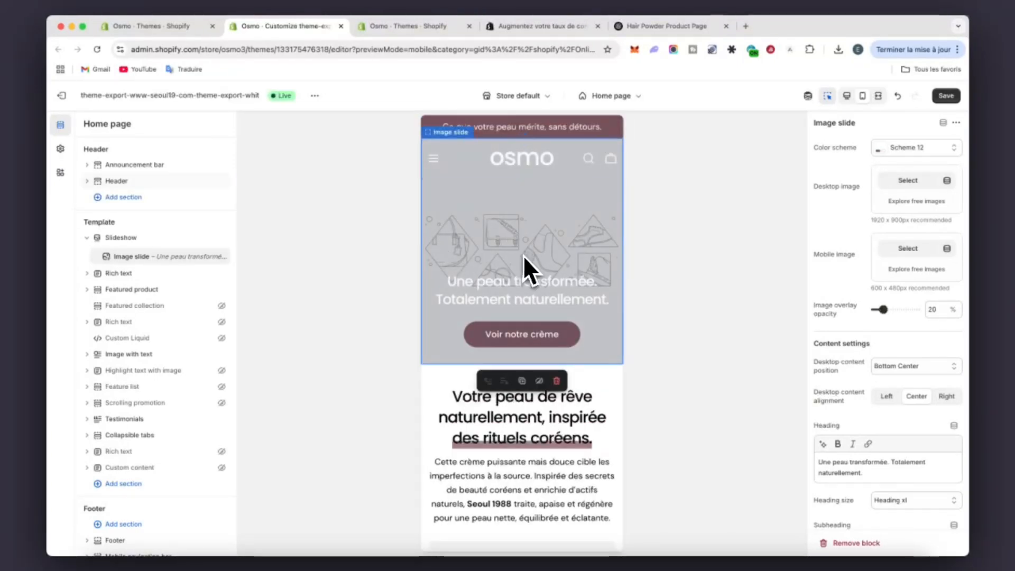
scroll(492, 259, "down", 5)
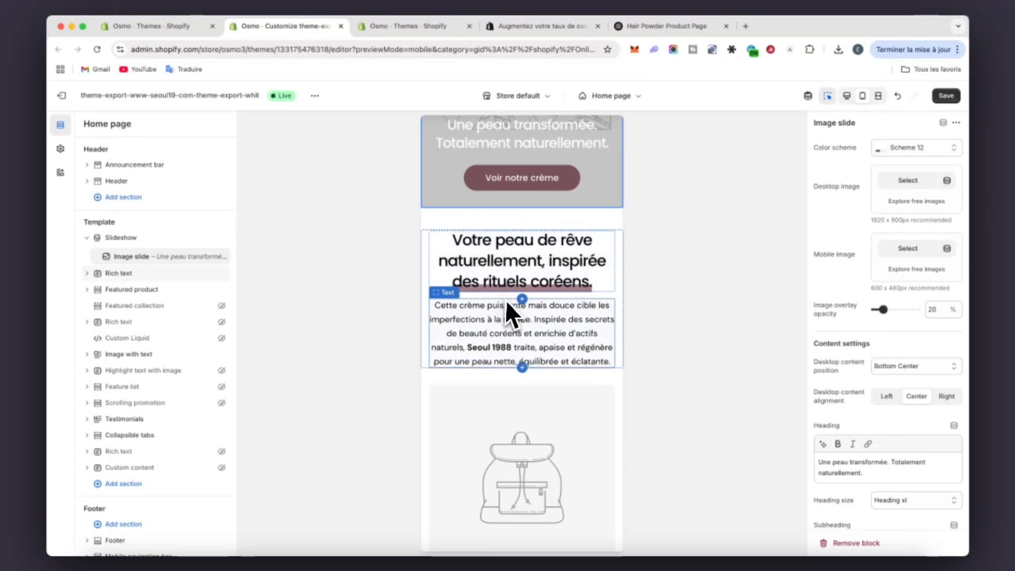
scroll(518, 296, "down", 15)
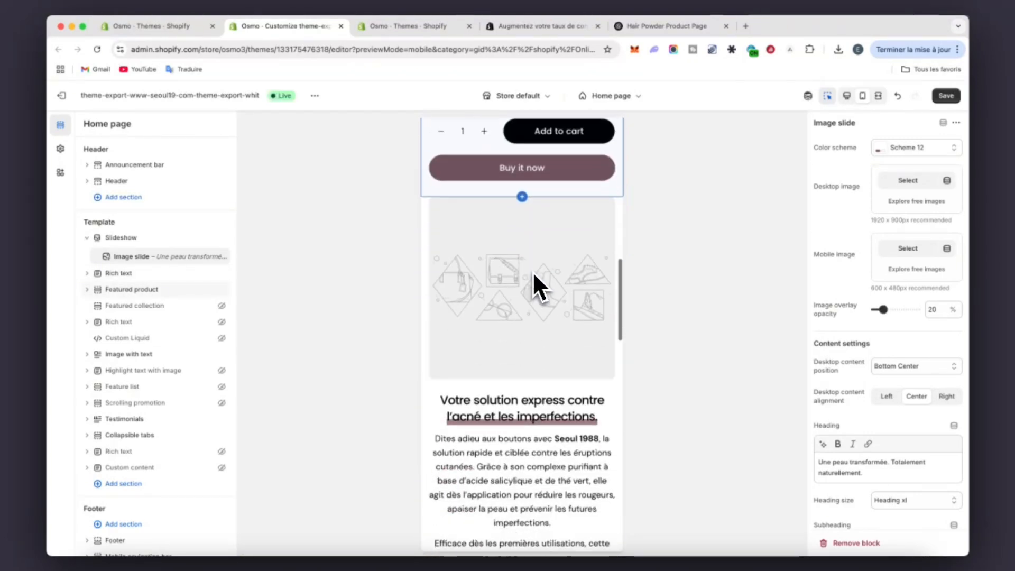
scroll(503, 328, "down", 12)
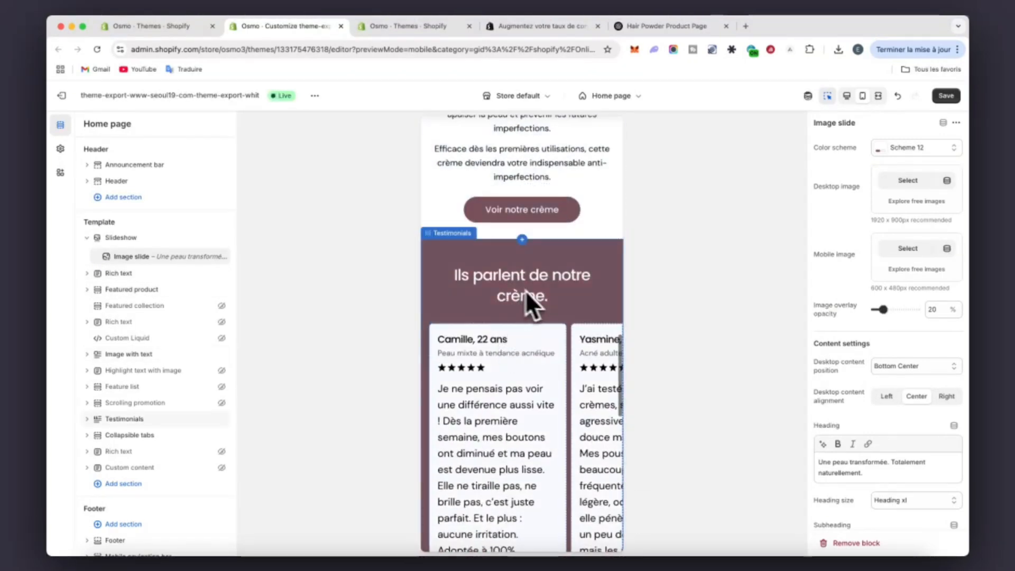
scroll(525, 290, "down", 13)
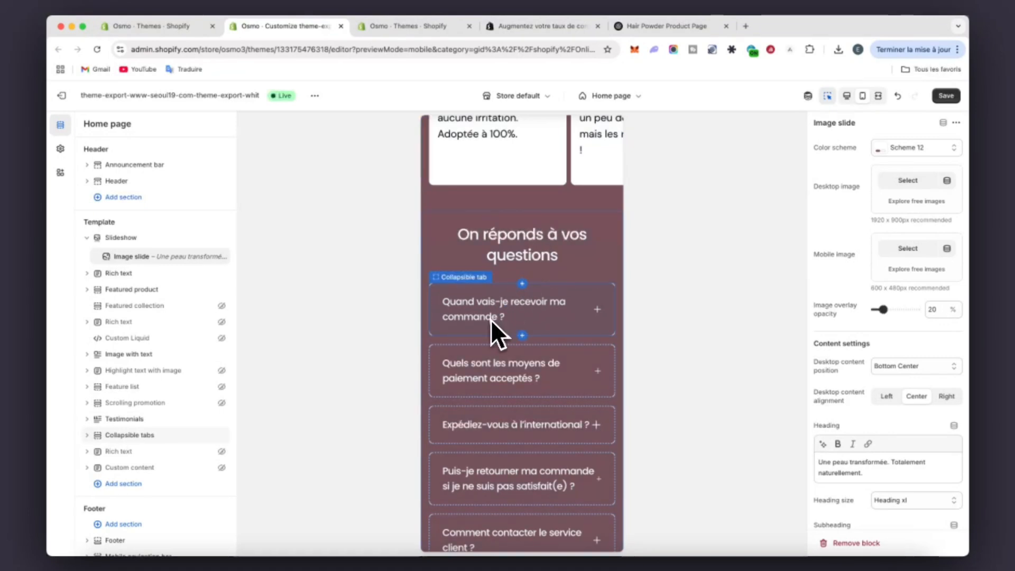
scroll(503, 318, "up", 5)
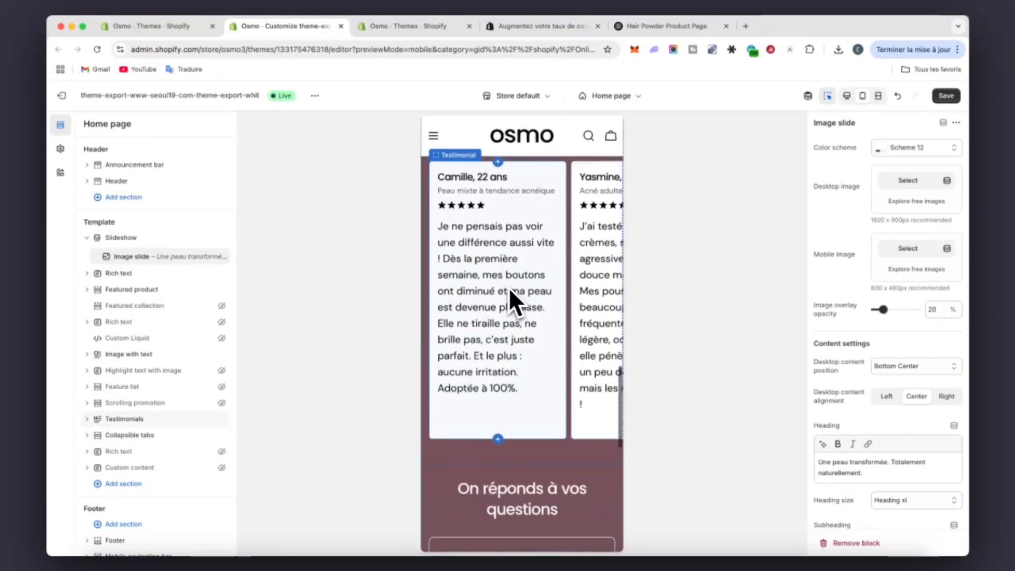
scroll(509, 297, "up", 8)
scroll(510, 297, "down", 20)
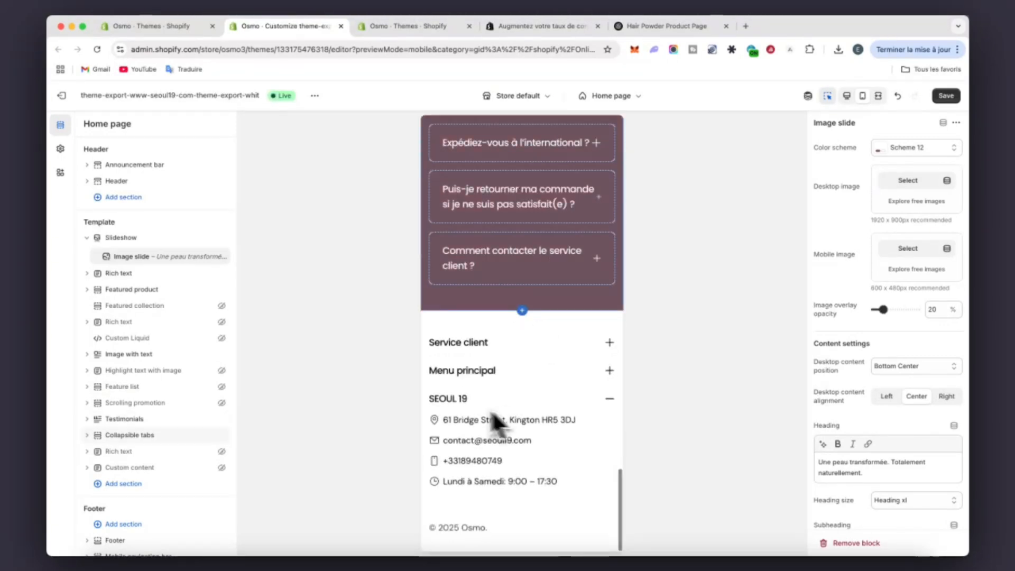
- Upload Elegant Portrait.png to the store files while choosing the slideshow image slide's desktop image
scroll(538, 317, "up", 20)
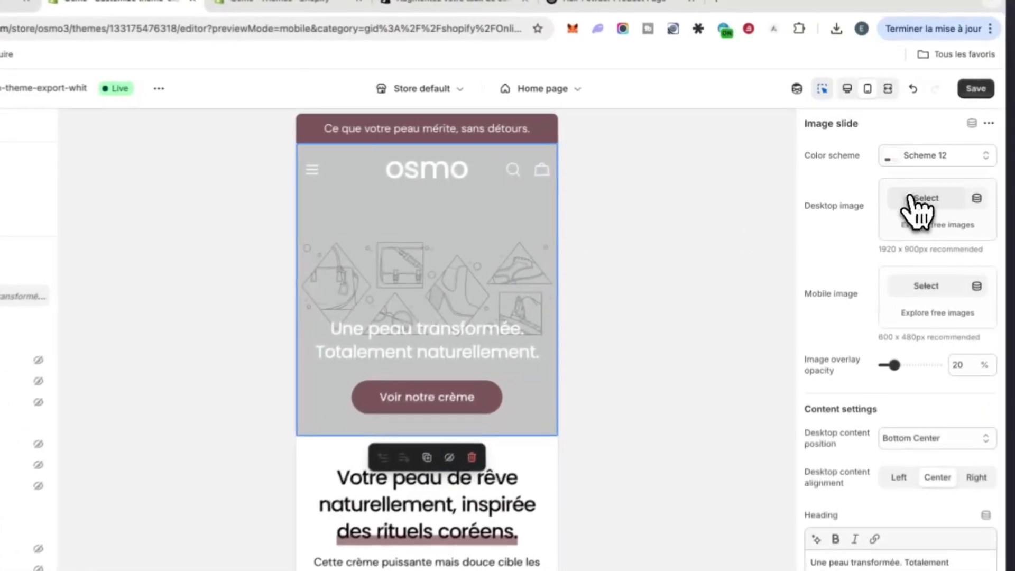
left_click(905, 182)
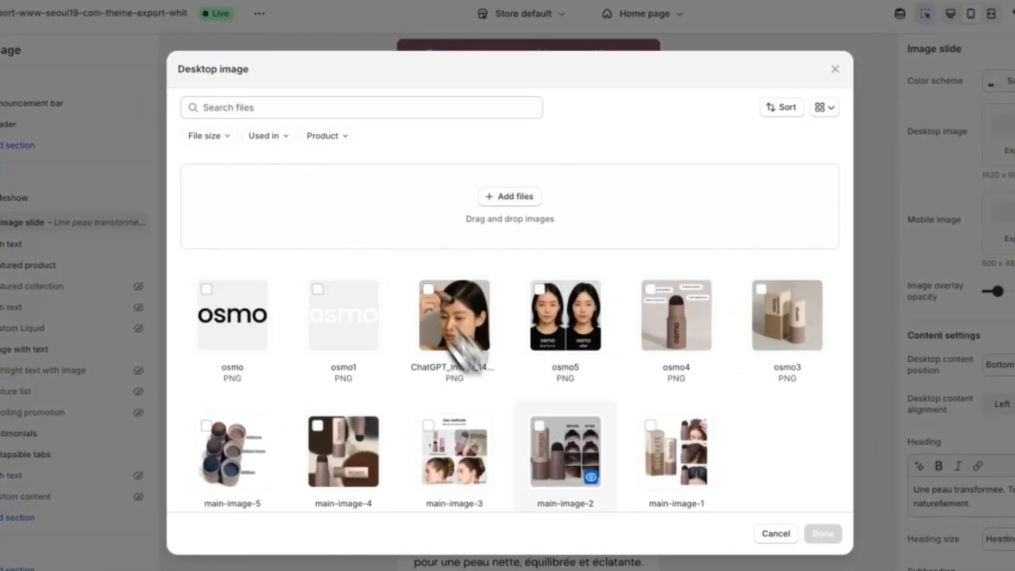
scroll(415, 469, "down", 1)
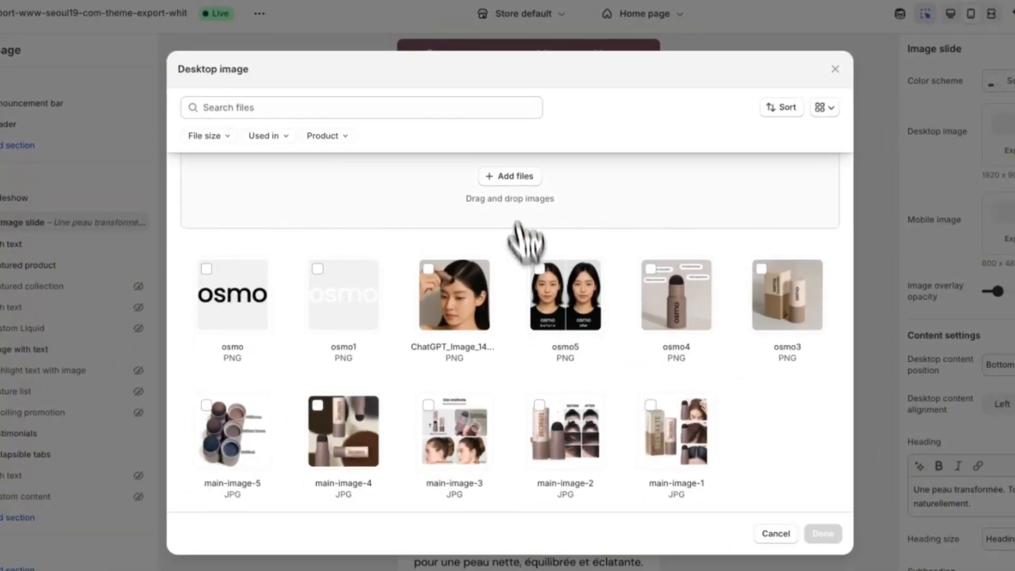
left_click(508, 178)
scroll(595, 285, "down", 5)
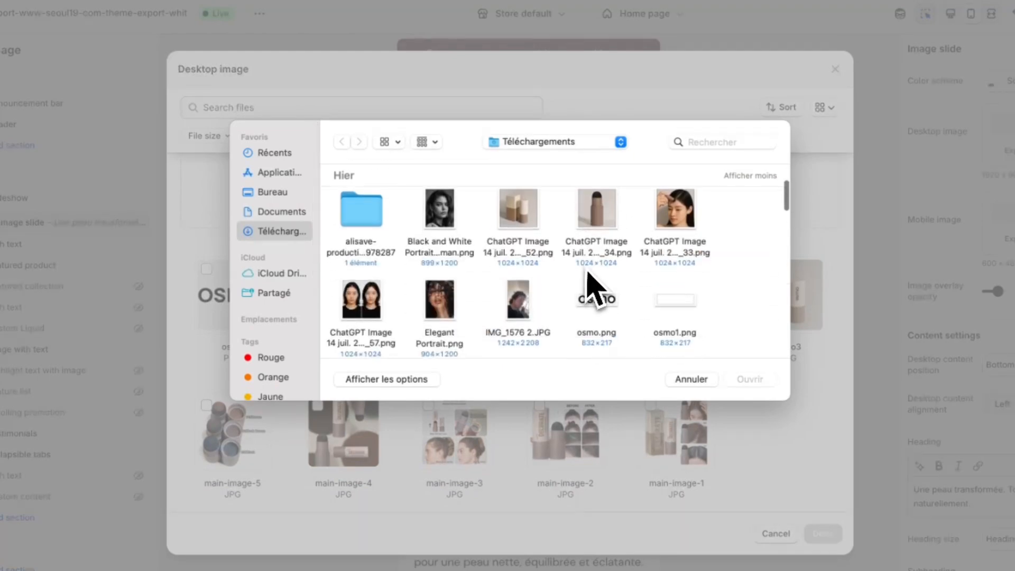
double_click(443, 304)
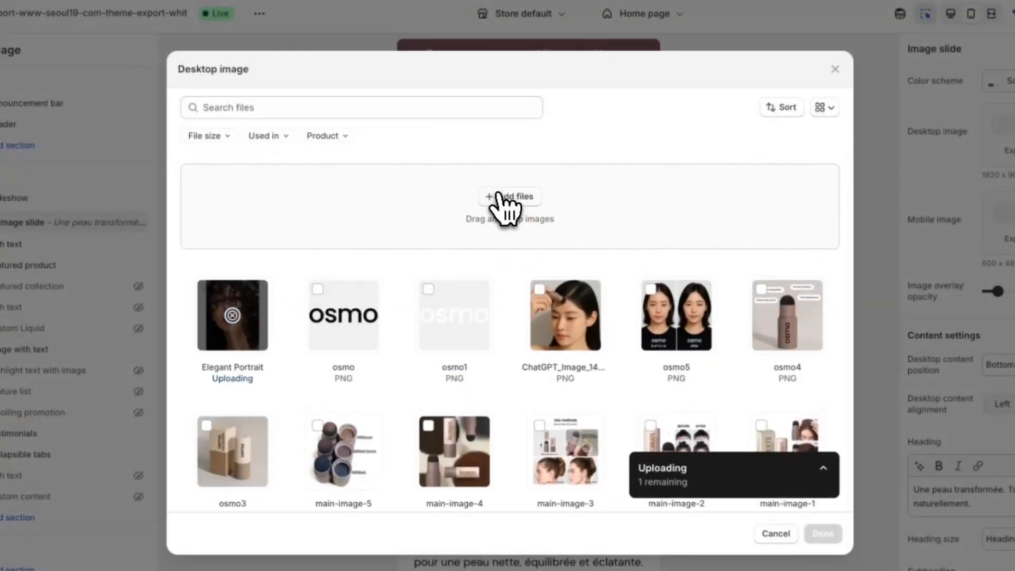
- Upload the black-and-white portrait PNG as well, and apply Elegant_Portrait as the slide's desktop image
left_click(499, 196)
scroll(494, 272, "down", 3)
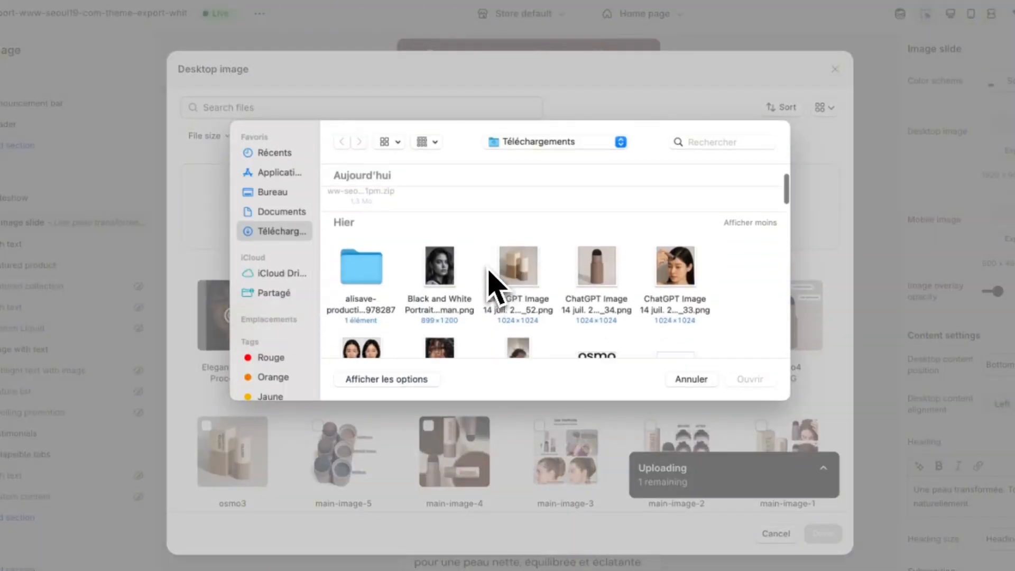
scroll(488, 271, "down", 2)
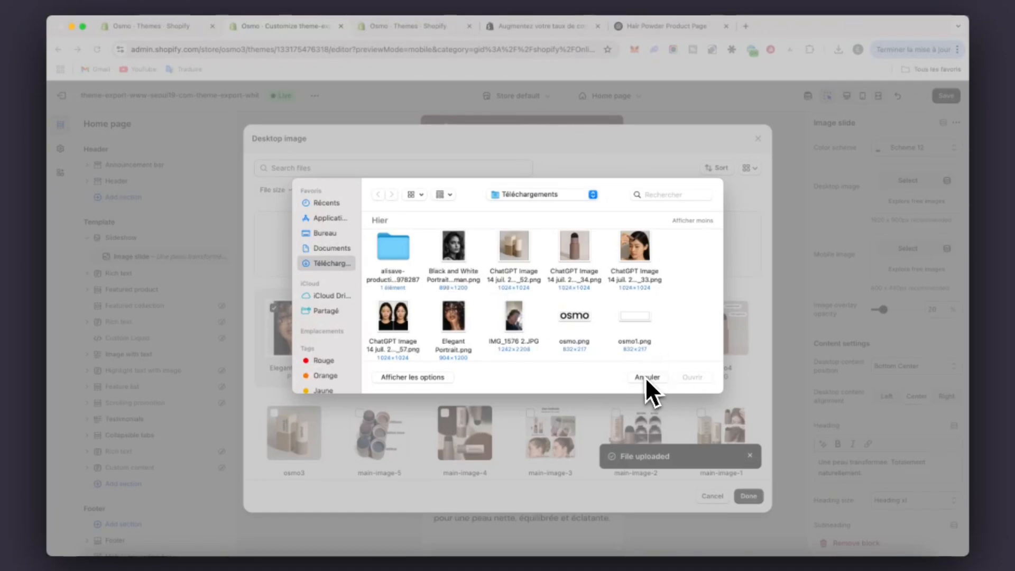
left_click(453, 253)
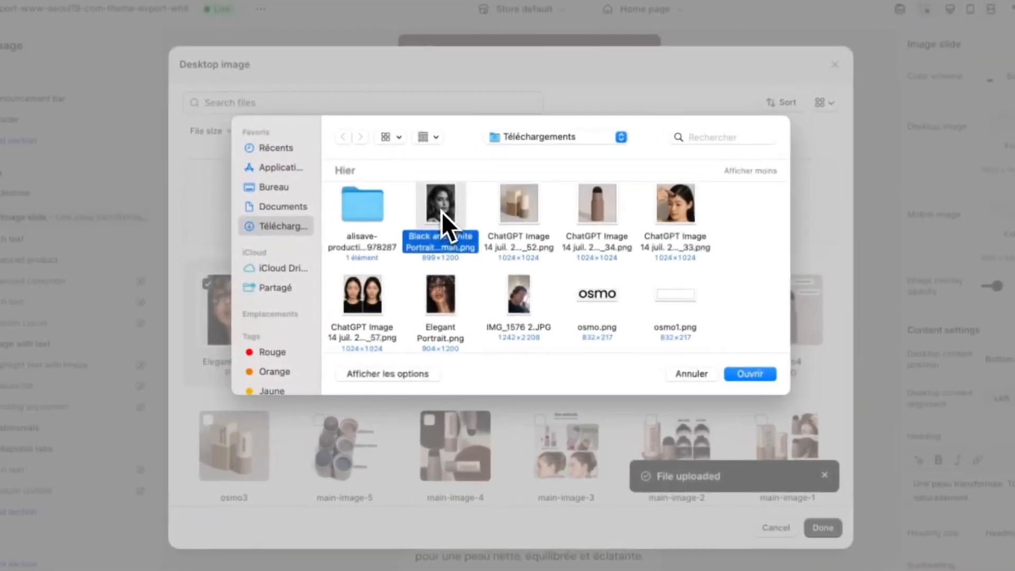
double_click(442, 211)
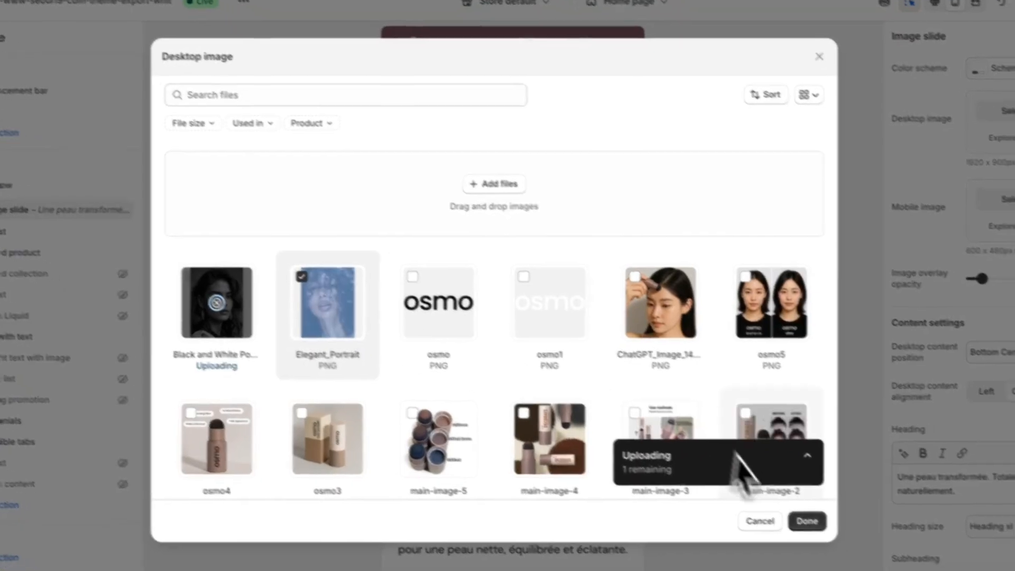
left_click(824, 528)
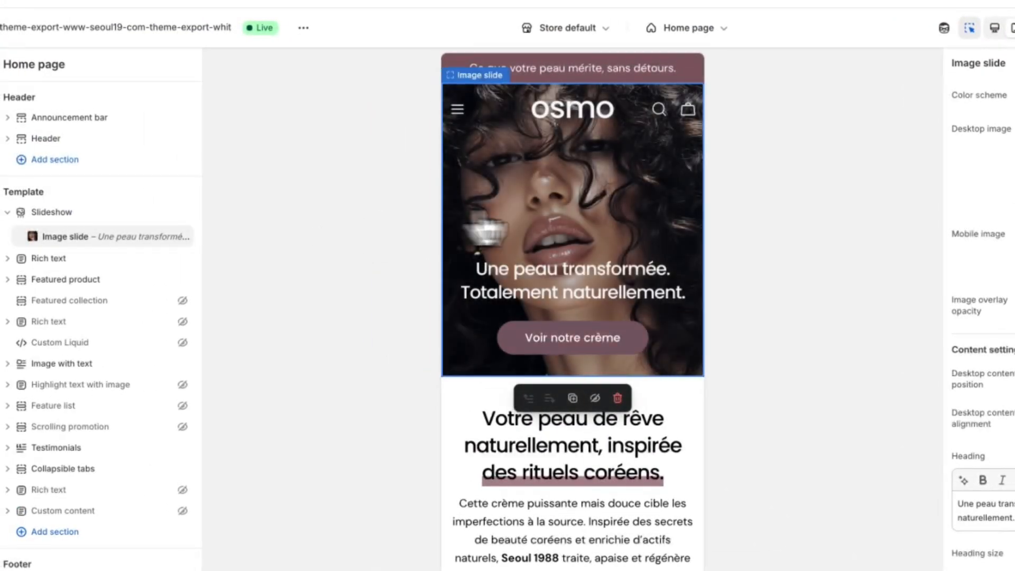
- Open the product selection for replacing the product in the home page's Featured product section
scroll(580, 244, "down", 1)
left_click(511, 486)
scroll(507, 481, "up", 1)
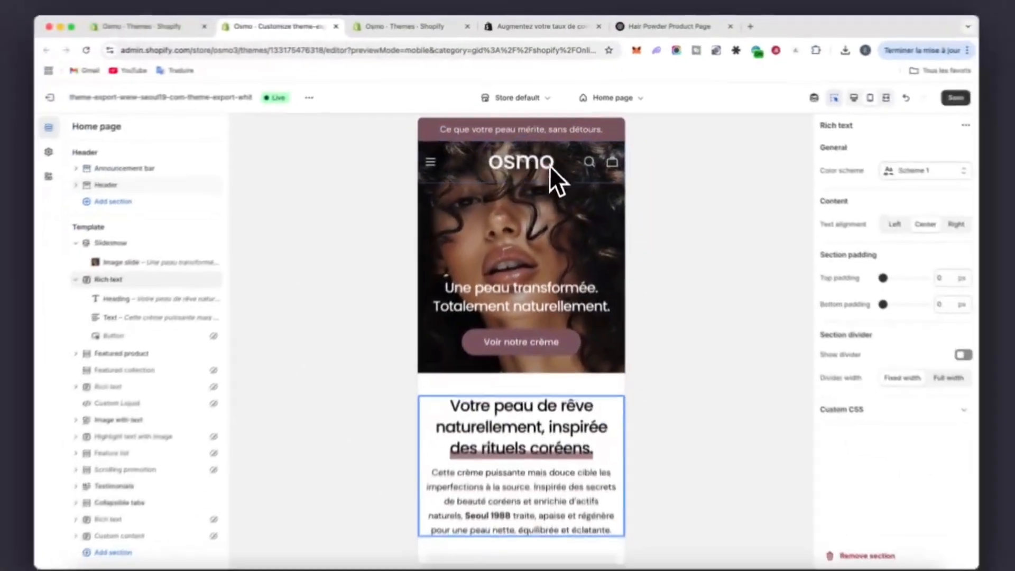
scroll(475, 232, "down", 3)
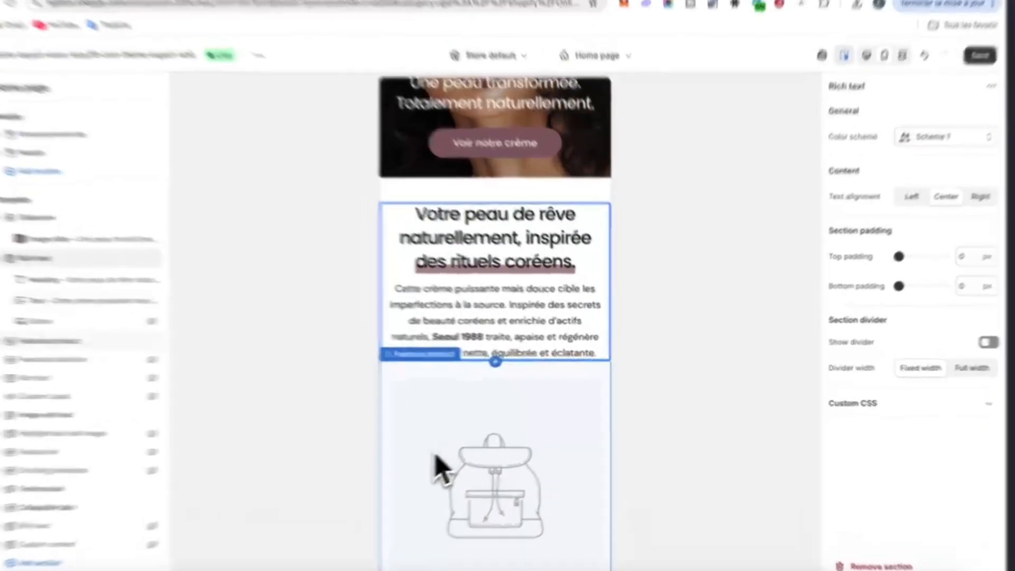
left_click(475, 466)
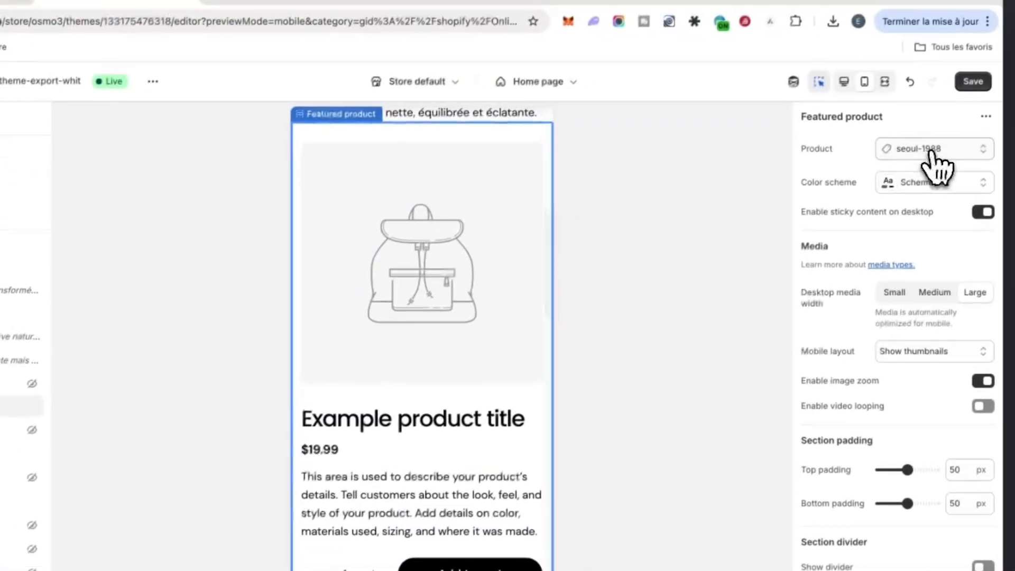
left_click(933, 153)
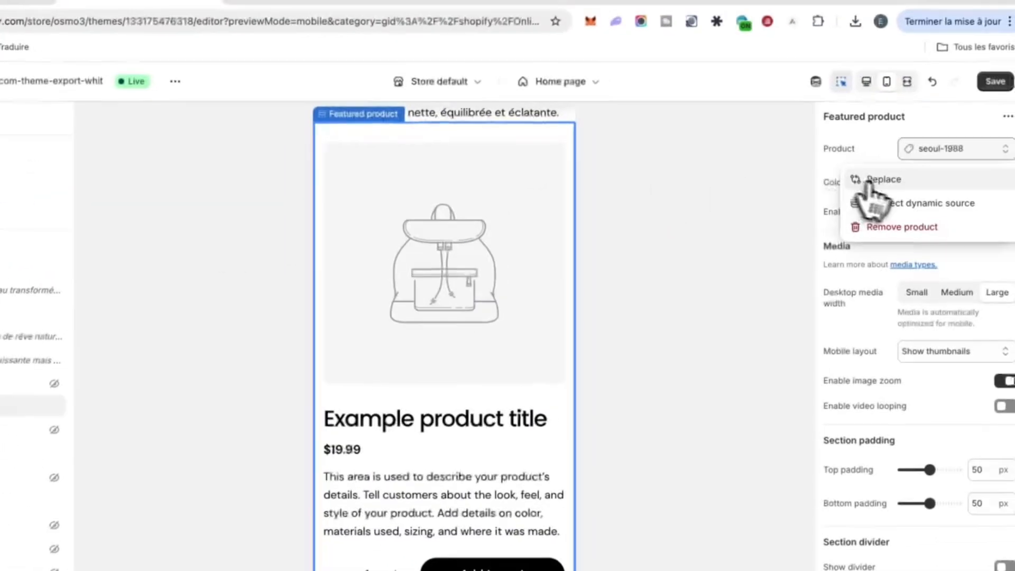
left_click(875, 182)
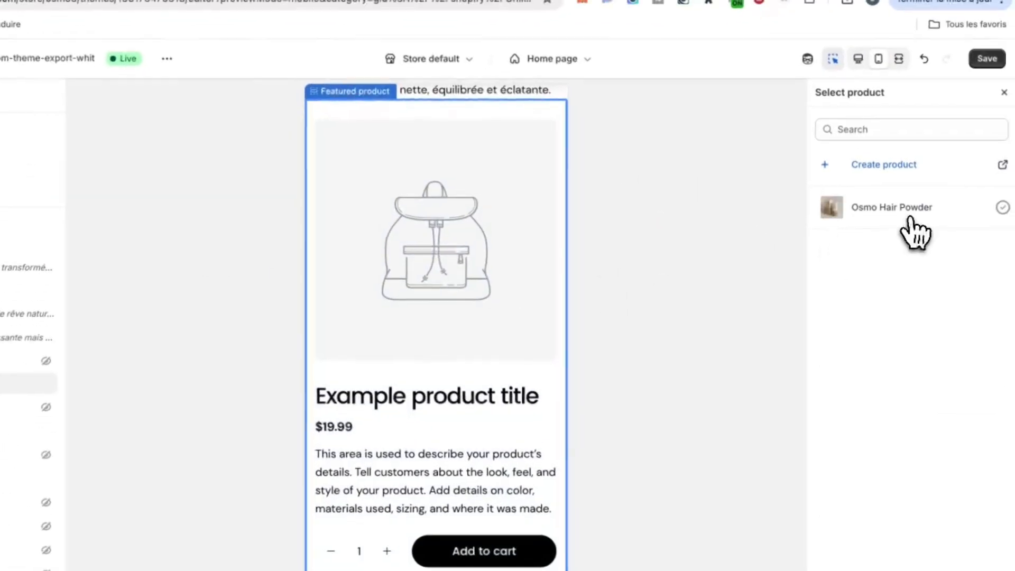
- Assign the Osmo Hair Powder product to the Featured product section of the home page
left_click(911, 218)
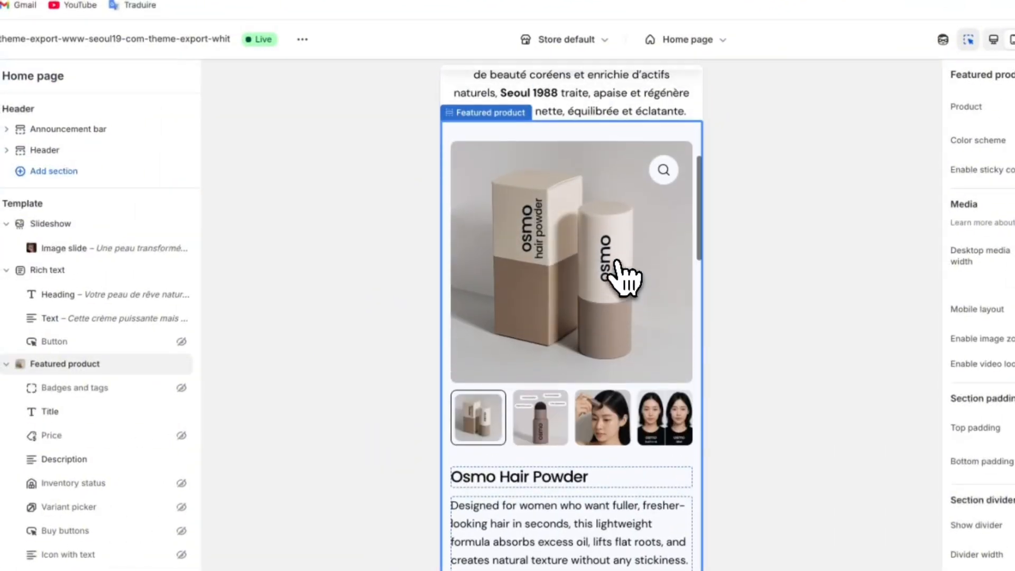
scroll(618, 265, "up", 1)
scroll(539, 217, "up", 6)
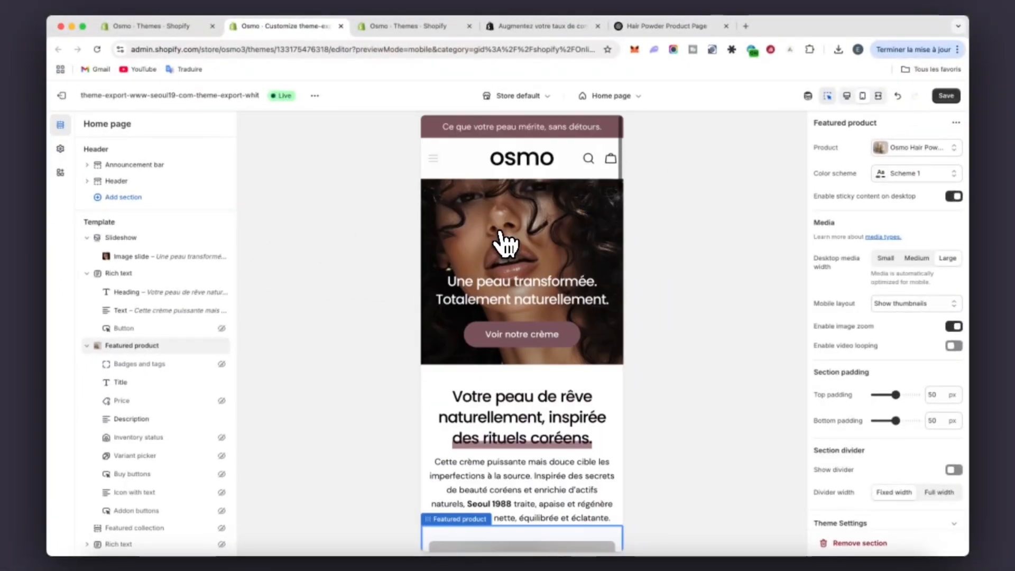
- Review the mobile home page preview from the slideshow and rich text down to the featured product
scroll(497, 381, "down", 10)
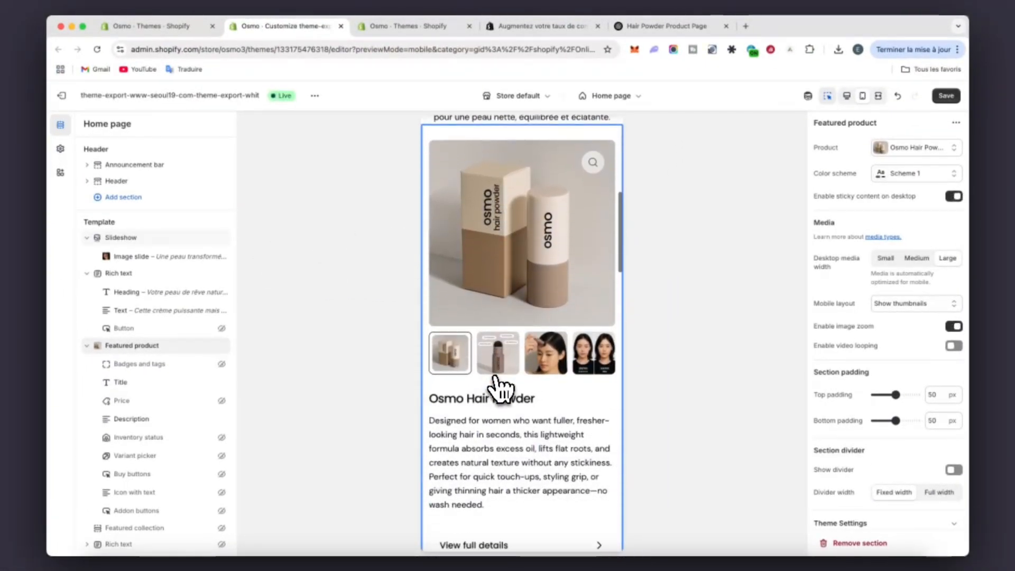
scroll(519, 363, "up", 10)
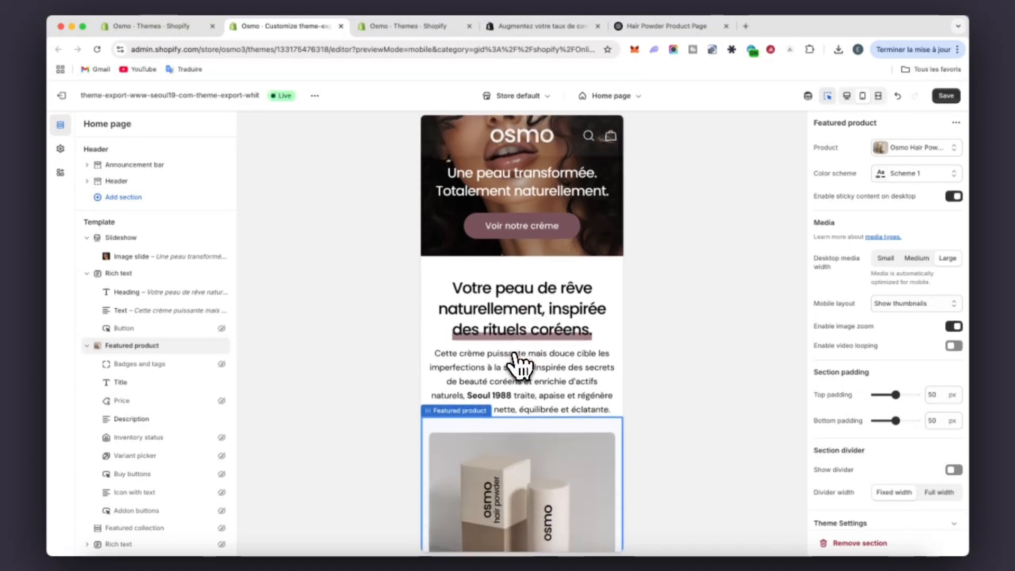
scroll(521, 381, "down", 1)
scroll(523, 497, "down", 4)
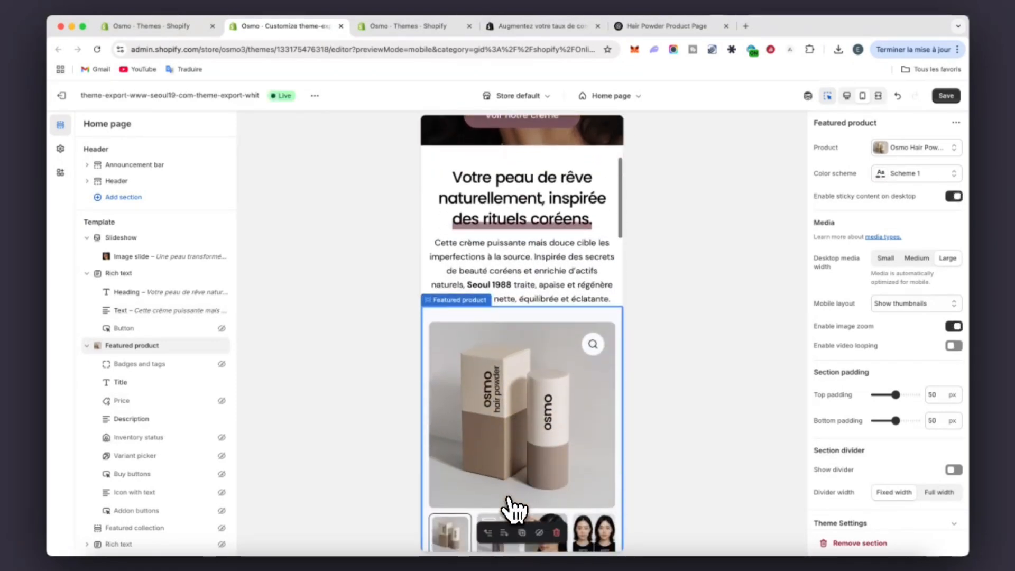
scroll(531, 338, "down", 2)
scroll(535, 318, "up", 10)
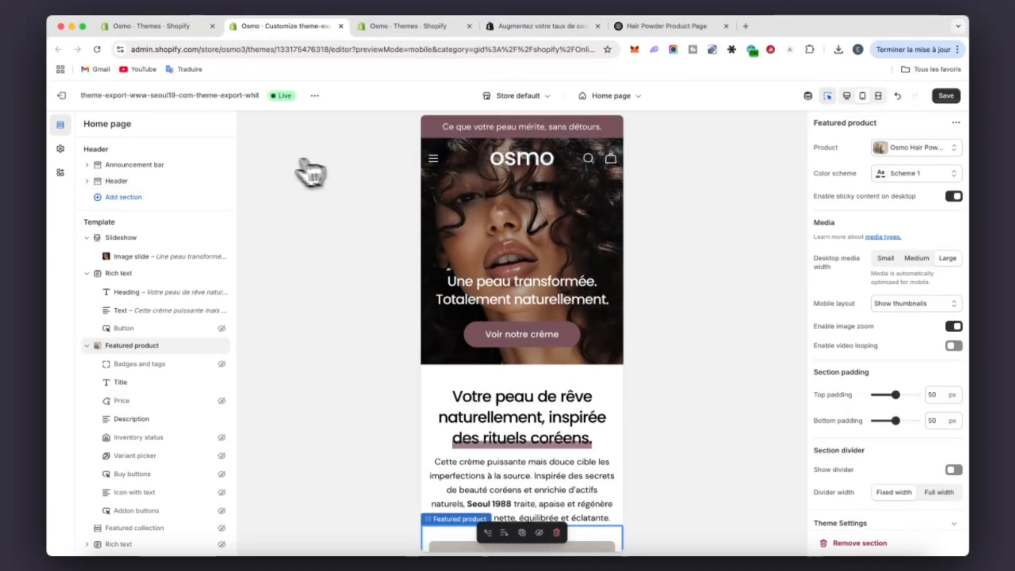
scroll(494, 375, "down", 2)
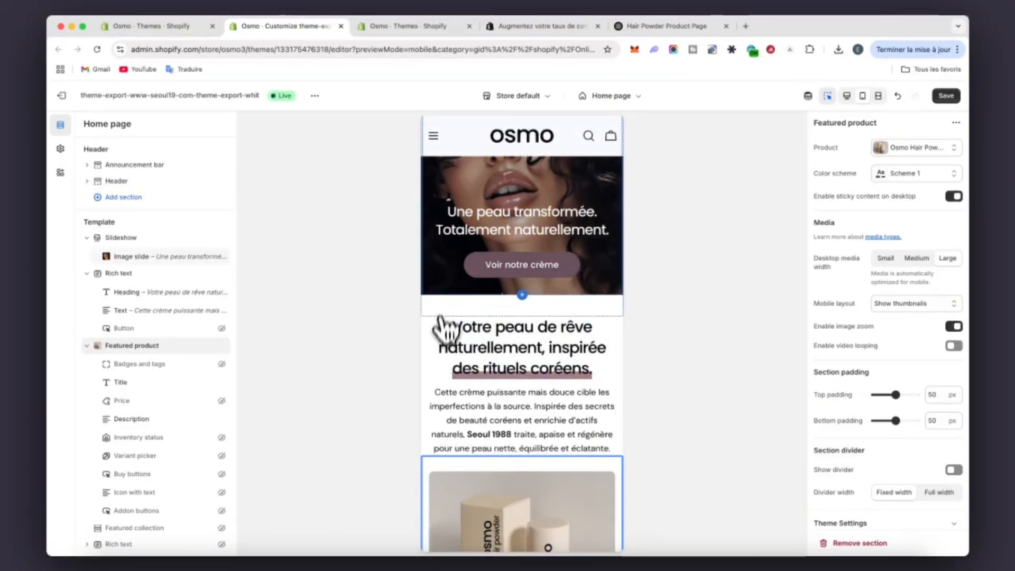
scroll(494, 399, "down", 4)
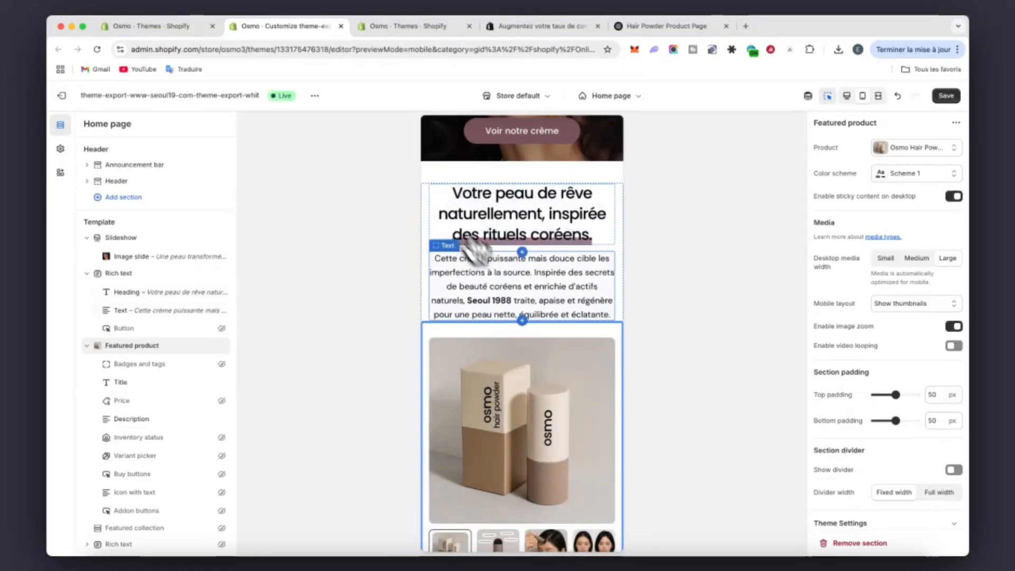
scroll(521, 349, "down", 12)
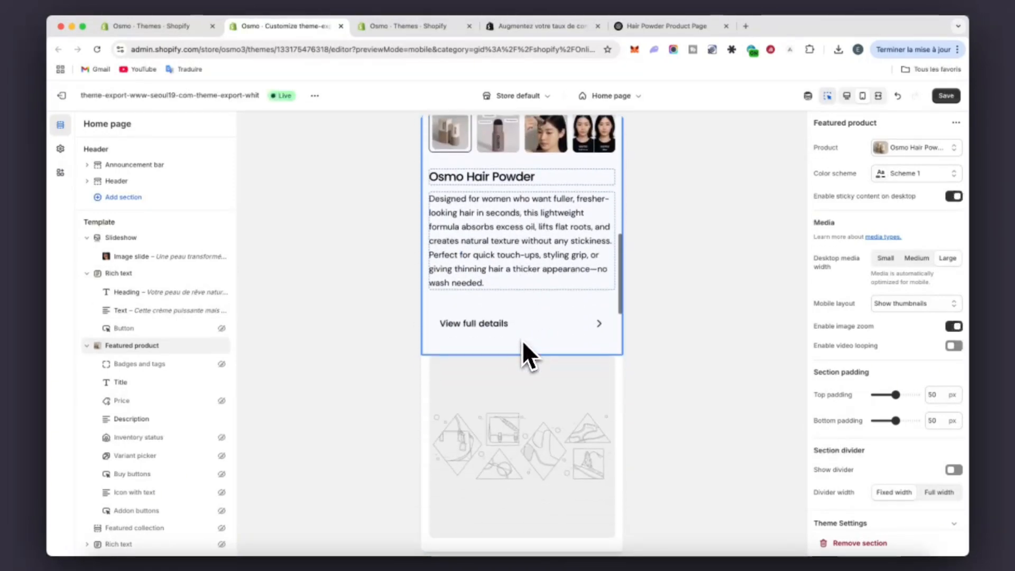
- Set the Image with text section's image to the uploaded ChatGPT picture of the woman applying the hair powder
scroll(522, 340, "down", 4)
left_click(516, 328)
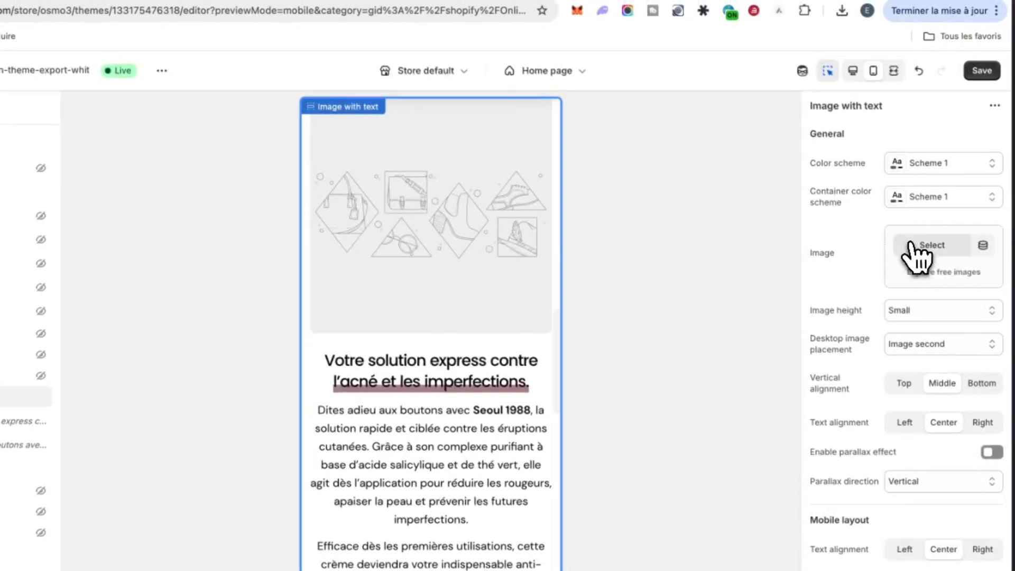
left_click(910, 244)
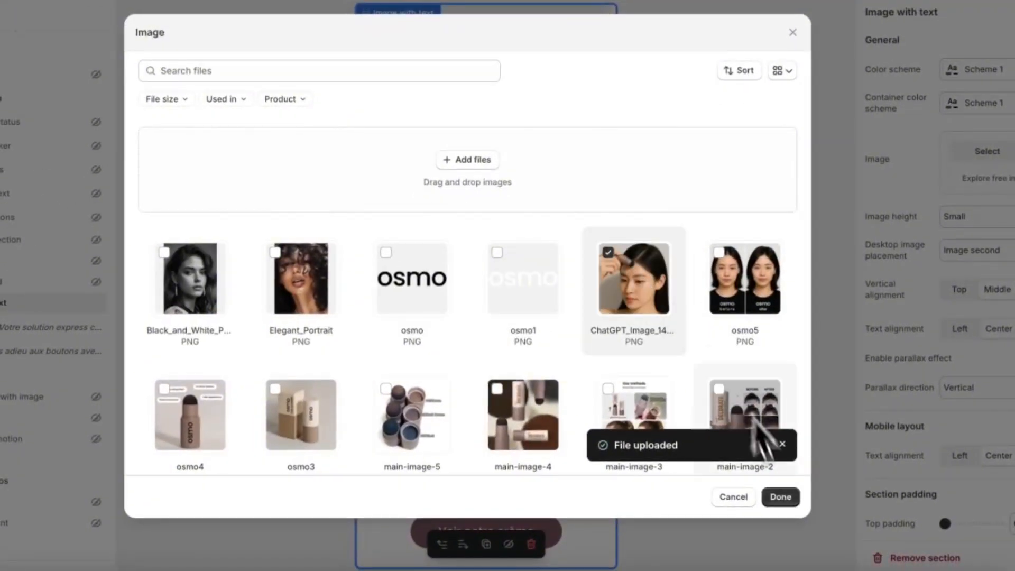
left_click(780, 497)
- Review the mobile preview around the new image, from the slideshow down to the testimonials
scroll(437, 243, "down", 5)
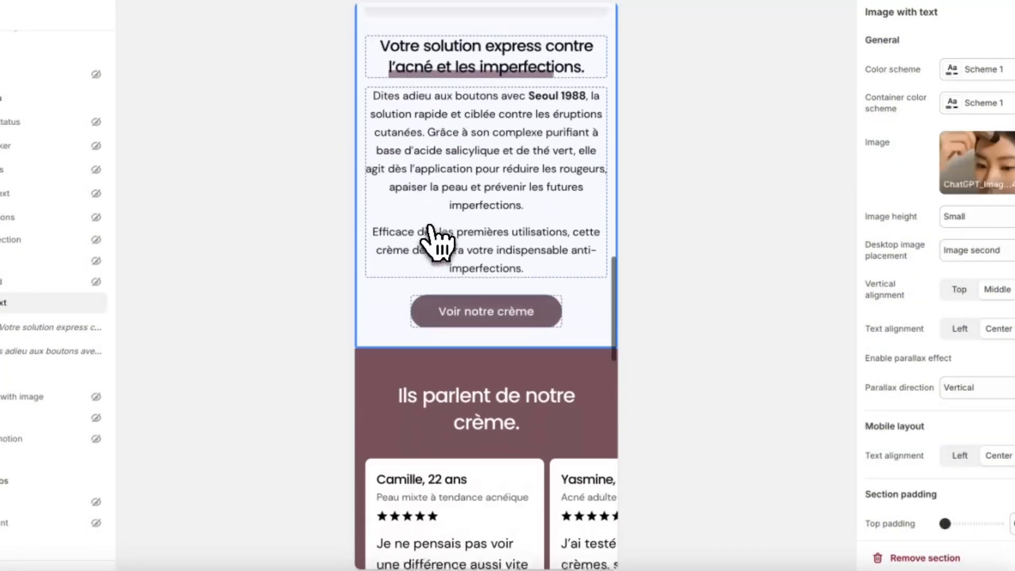
scroll(437, 243, "down", 2)
scroll(468, 254, "up", 10)
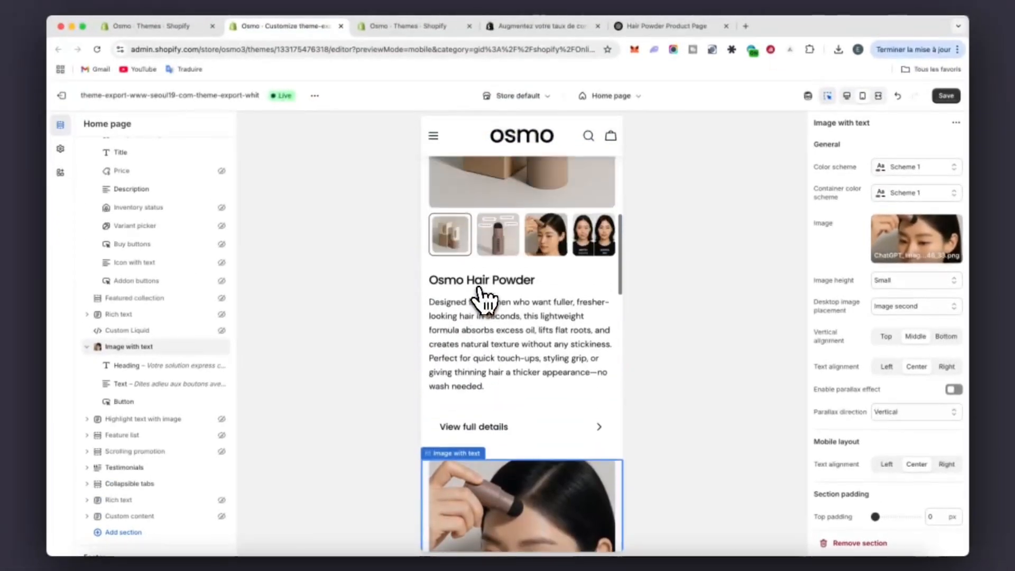
scroll(481, 301, "up", 10)
scroll(481, 300, "down", 8)
scroll(482, 300, "up", 8)
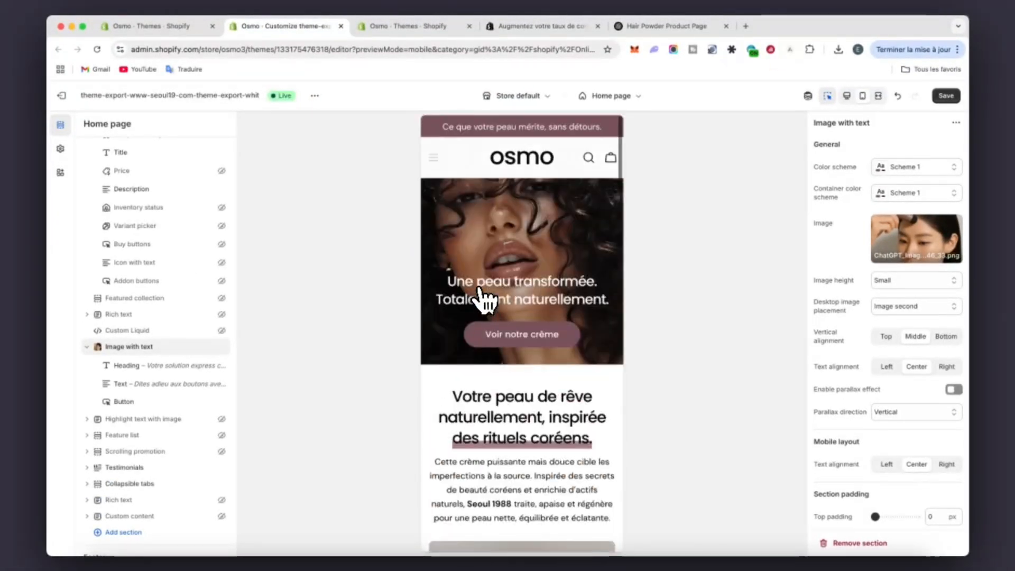
scroll(524, 423, "down", 15)
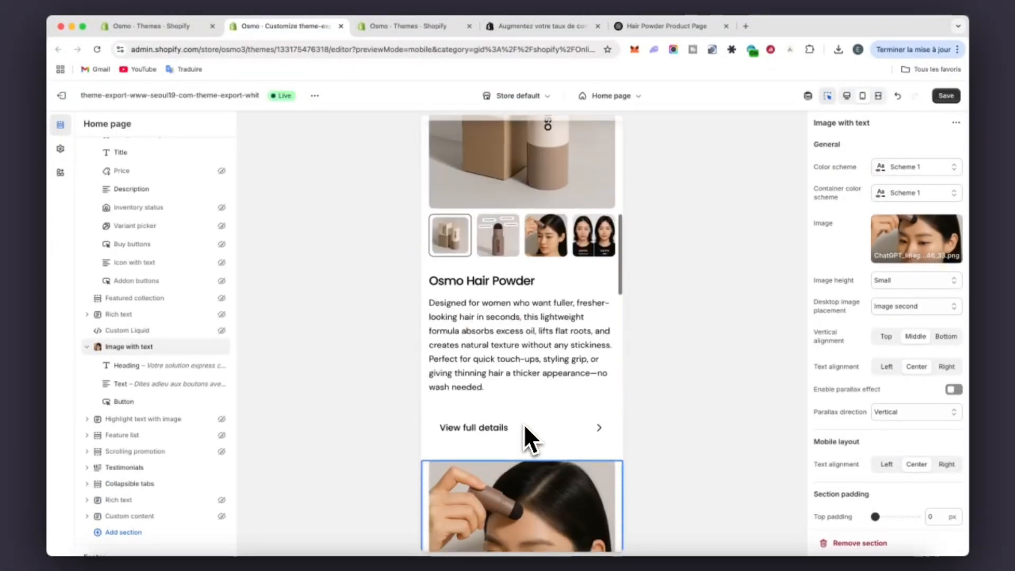
scroll(525, 423, "up", 8)
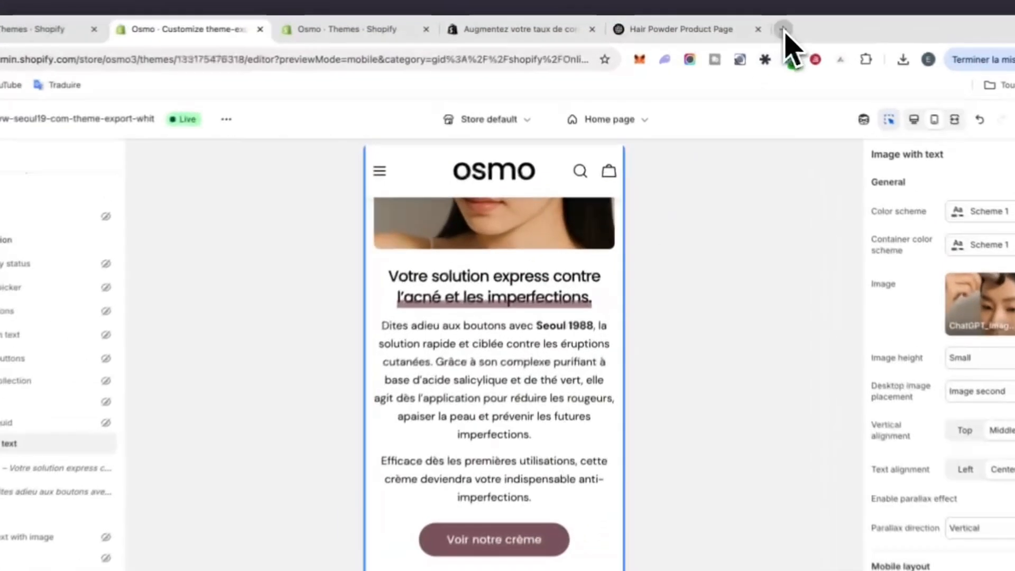
- Search the web for "coloors" and open the Coolors palette generator site
left_click(745, 25)
type("coloors")
key("Return")
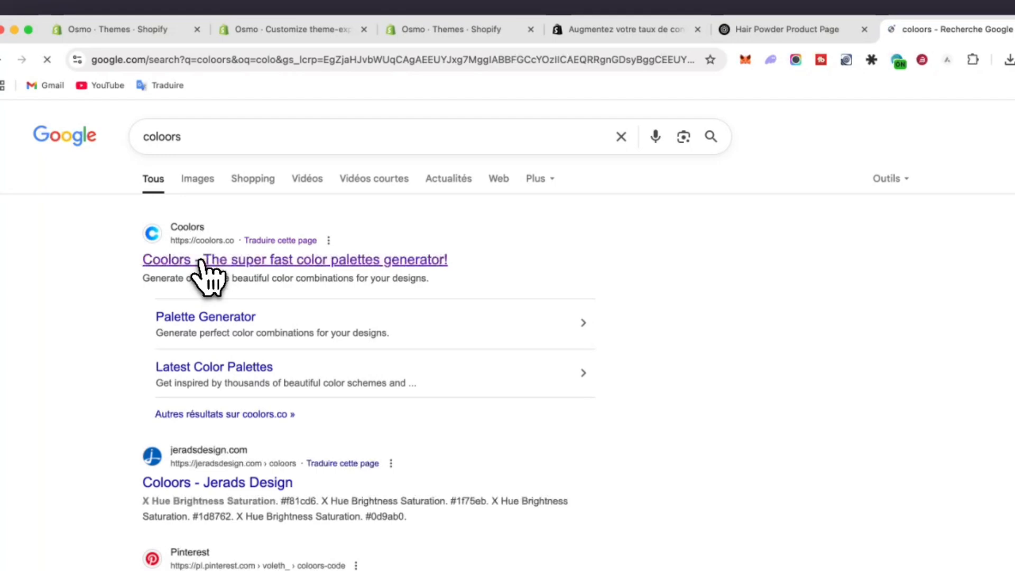
left_click(263, 30)
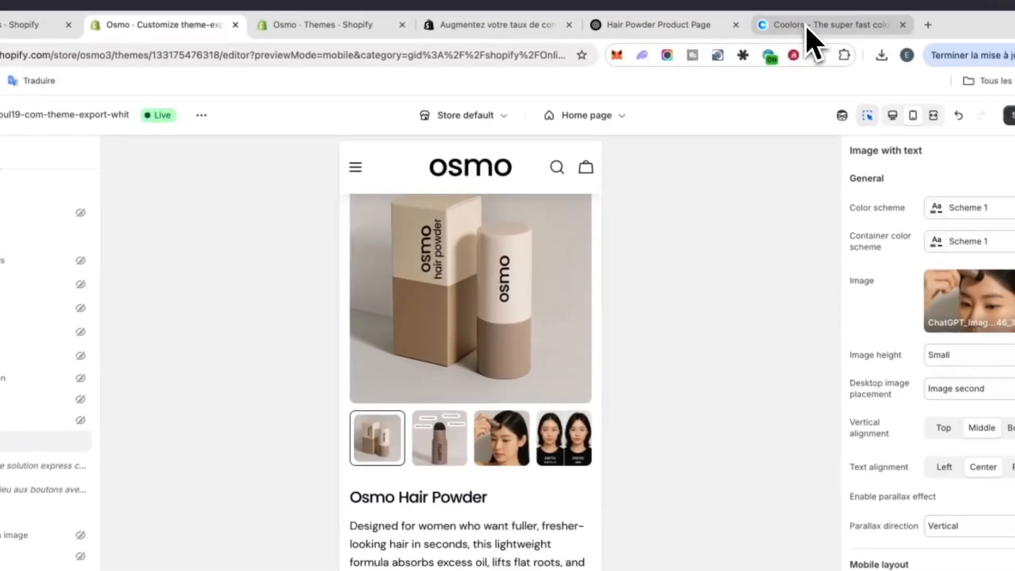
left_click(809, 38)
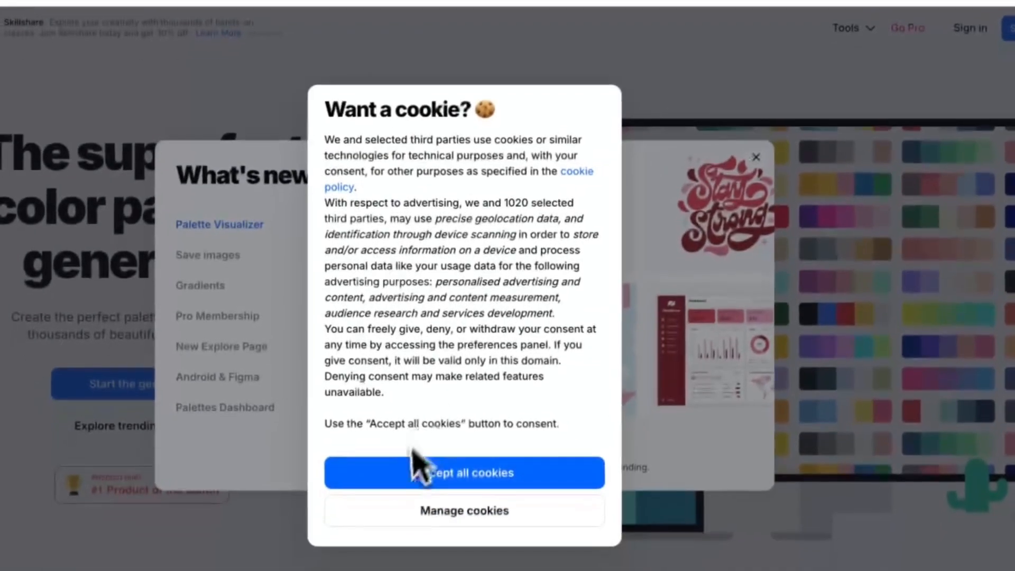
- Accept the cookies, dismiss the What's new window, and browse the trending color palettes
left_click(417, 468)
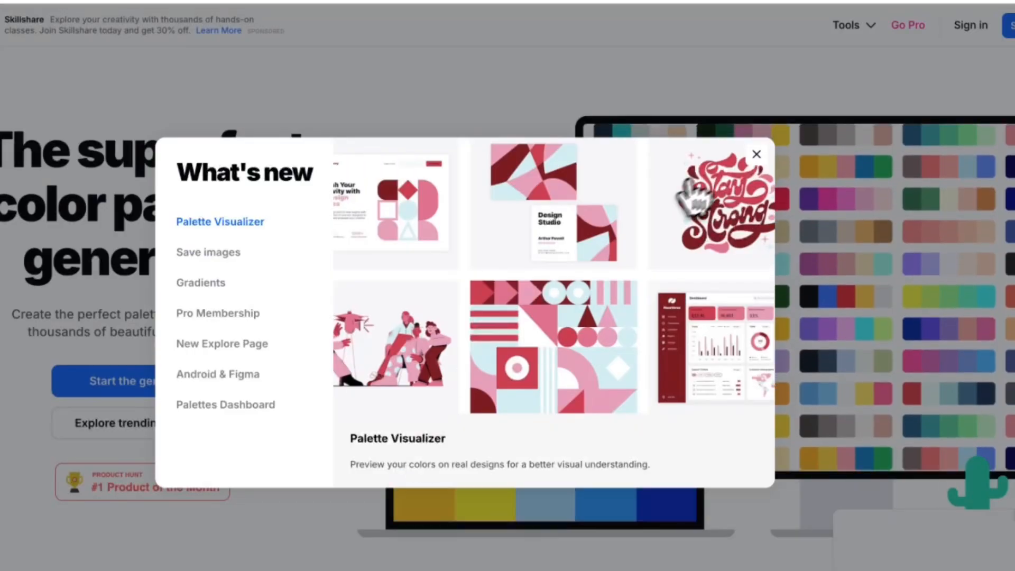
left_click(756, 153)
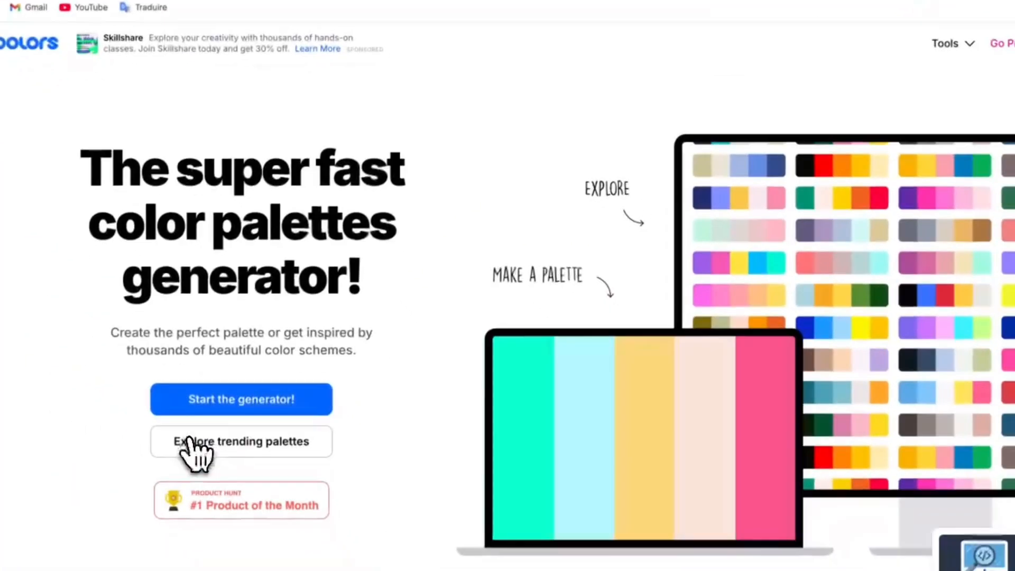
left_click(243, 489)
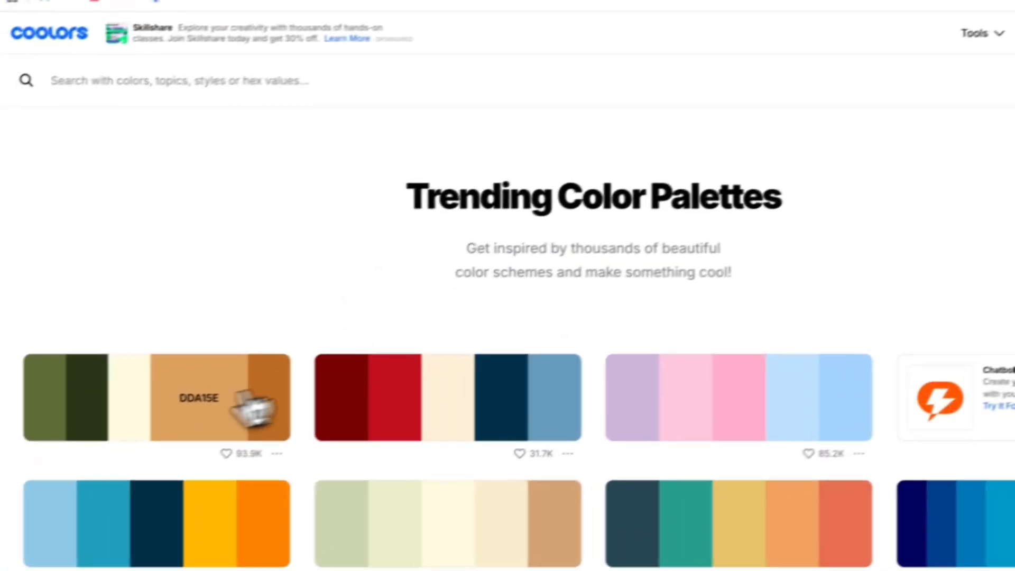
scroll(368, 386, "down", 4)
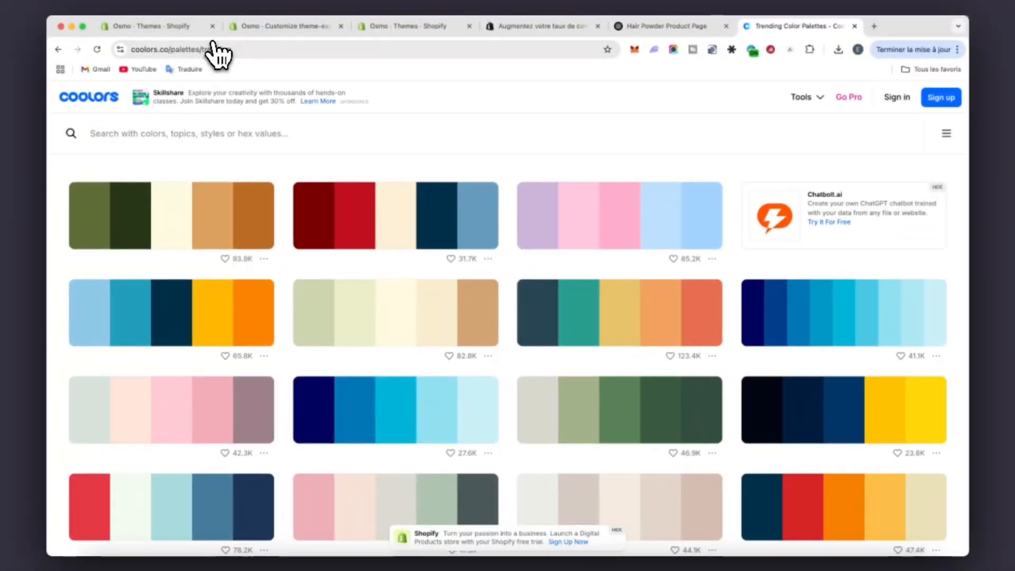
scroll(453, 351, "down", 2)
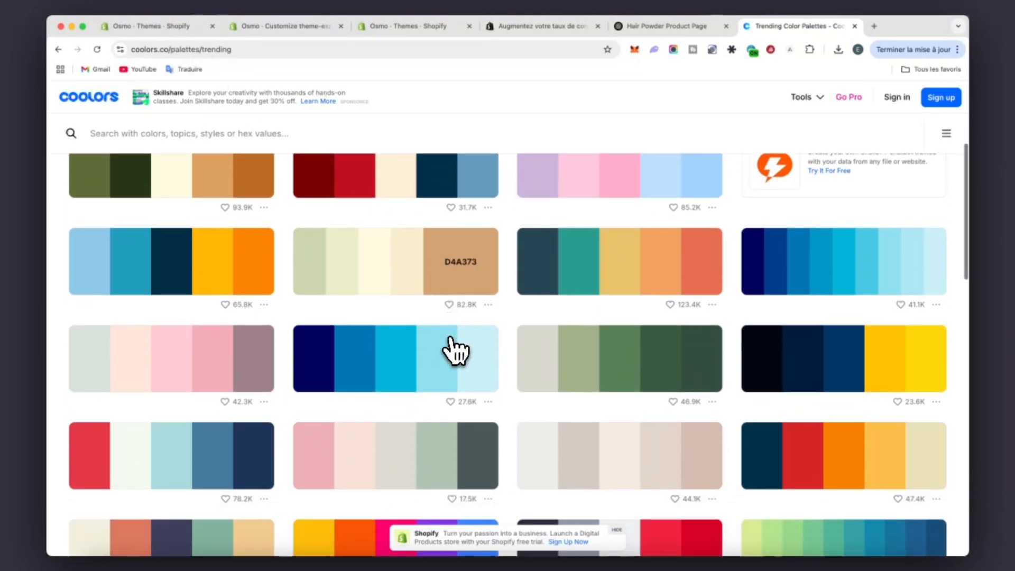
scroll(469, 347, "up", 5)
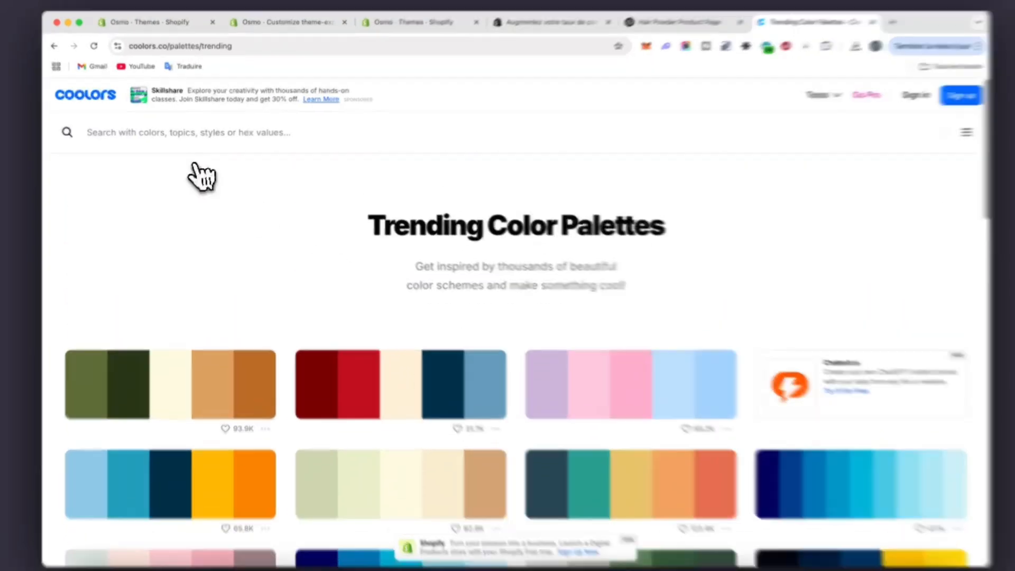
- Filter the palettes by the color Brown and pick a dark brown shade from the results
left_click(142, 130)
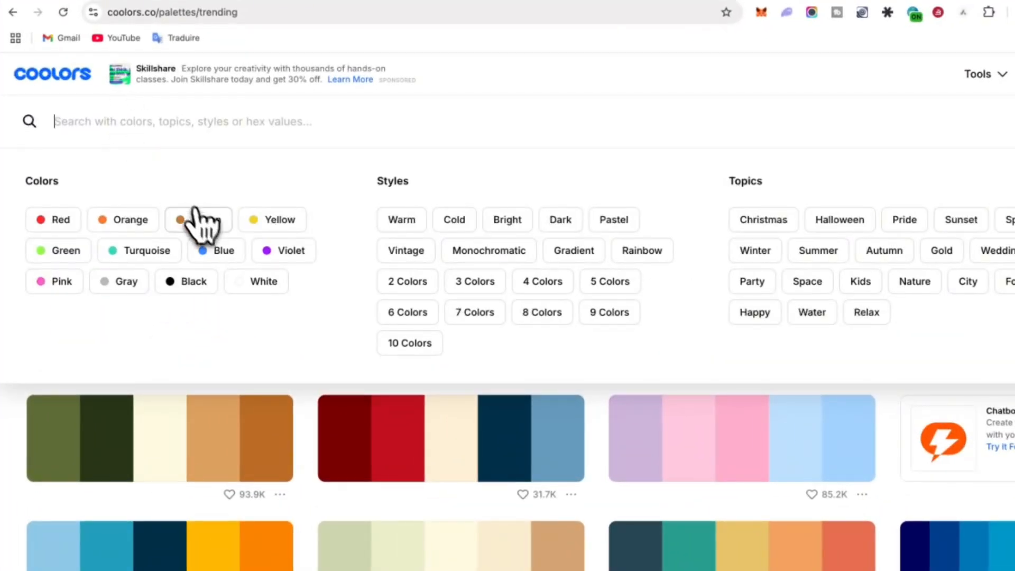
left_click(204, 221)
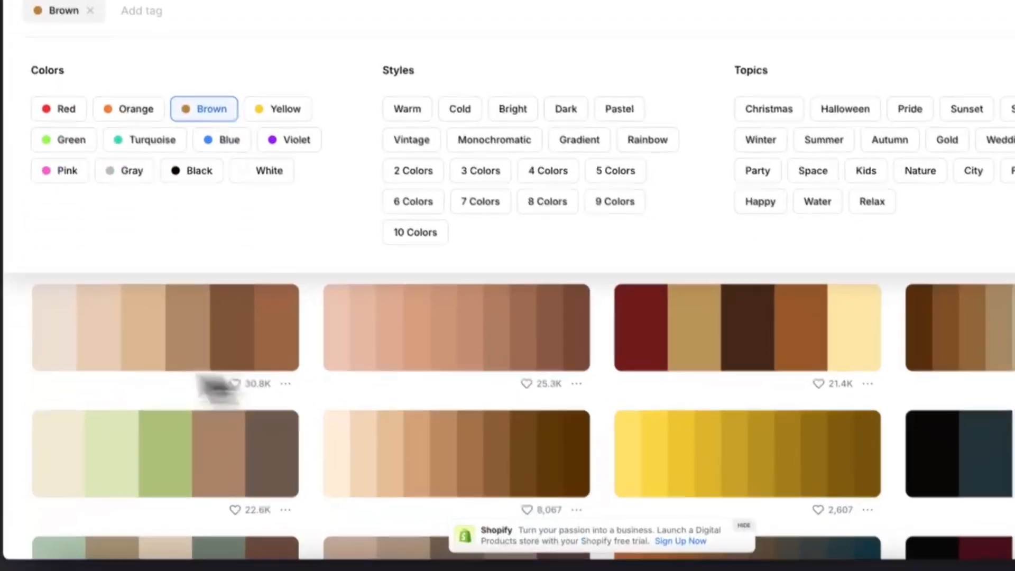
left_click(18, 349)
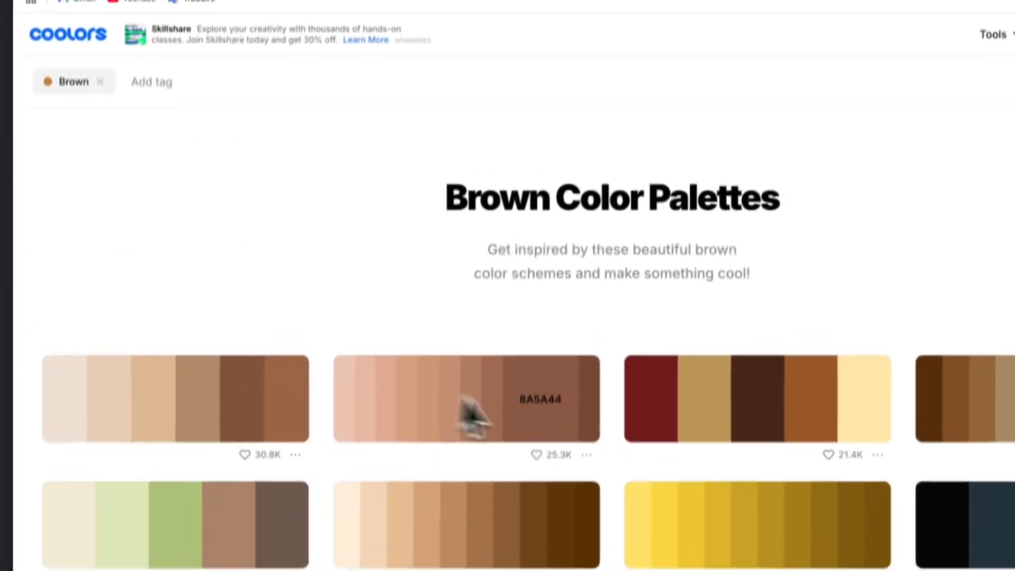
scroll(540, 338, "down", 3)
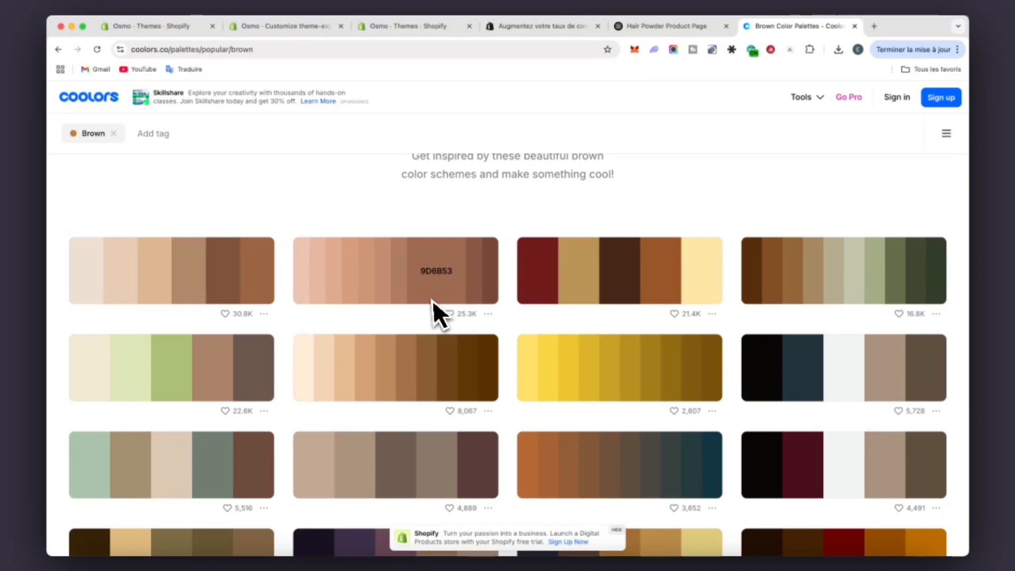
scroll(585, 305, "down", 3)
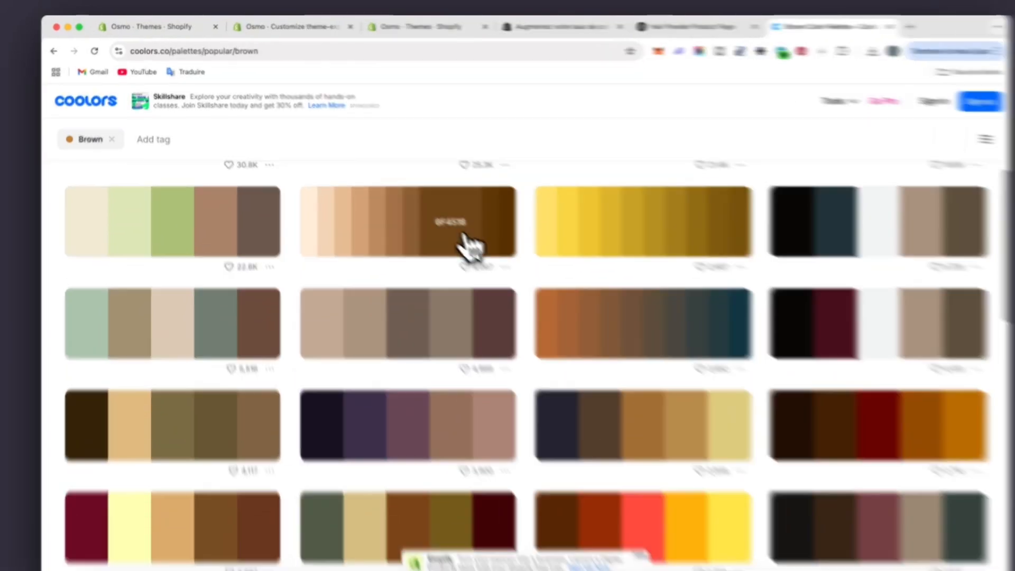
left_click(425, 211)
- Switch back to the Shopify theme editor and open the theme's color schemes for the store
left_click(171, 29)
left_click(305, 33)
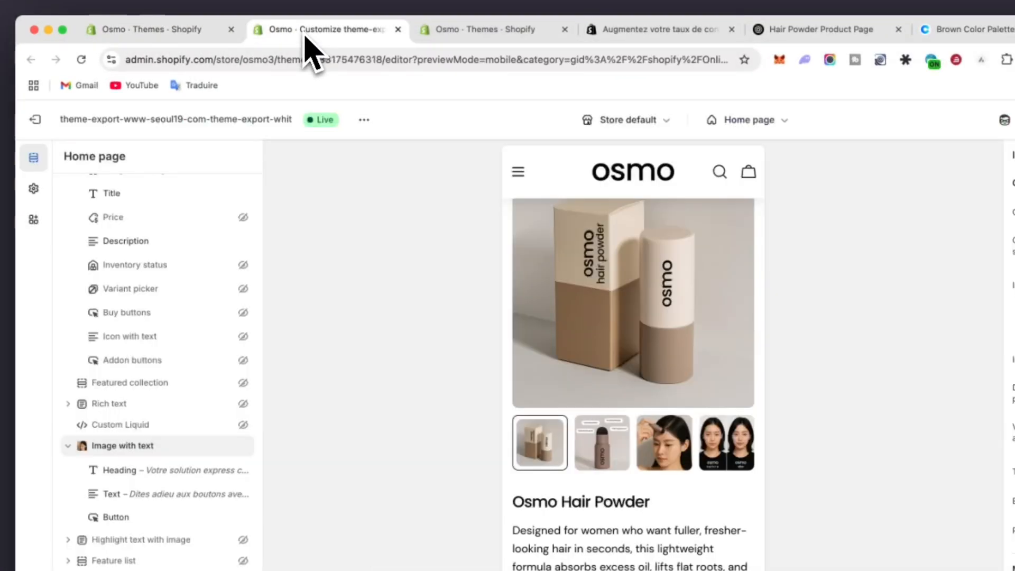
left_click(33, 188)
left_click(118, 232)
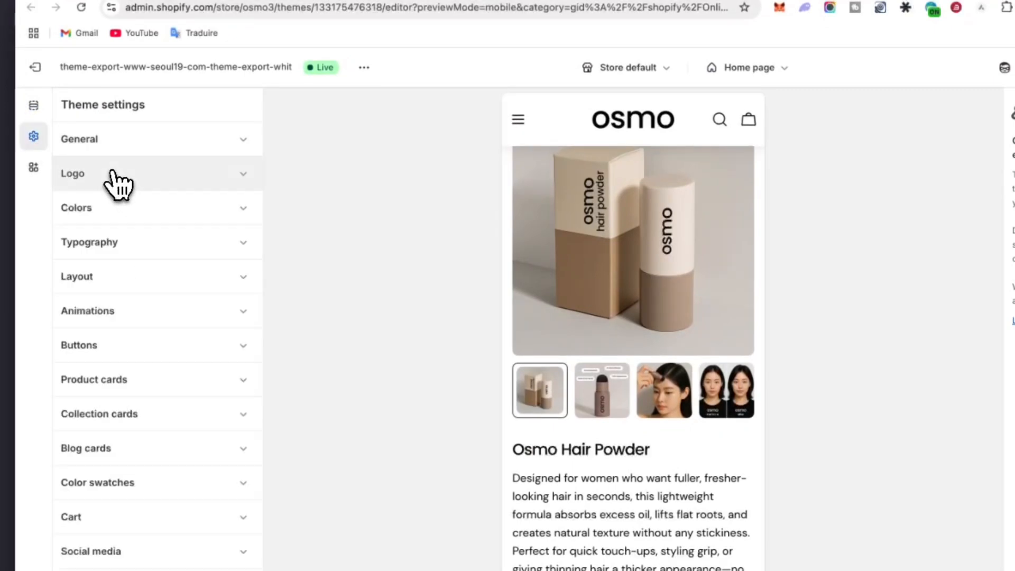
left_click(132, 209)
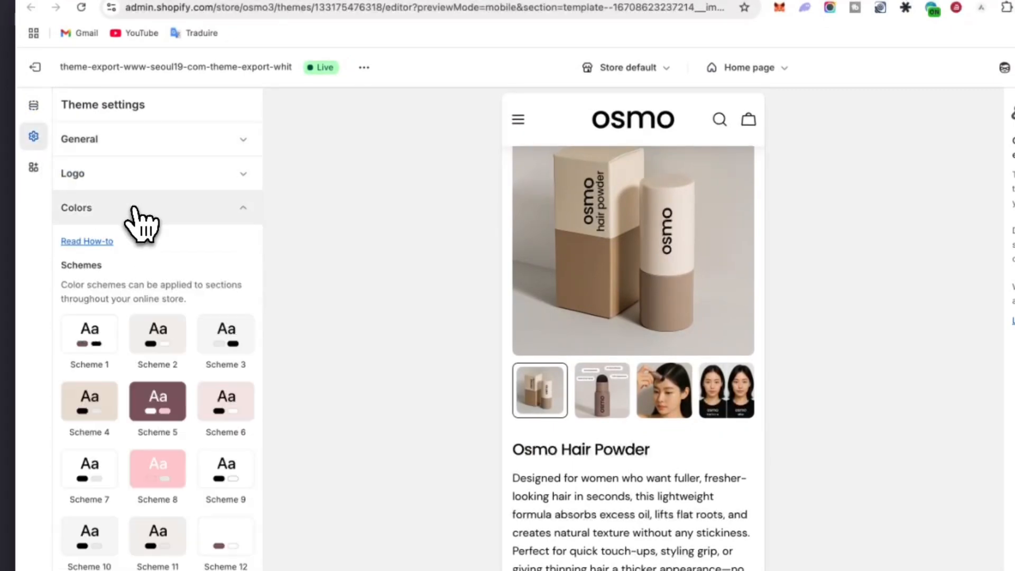
scroll(151, 353, "down", 2)
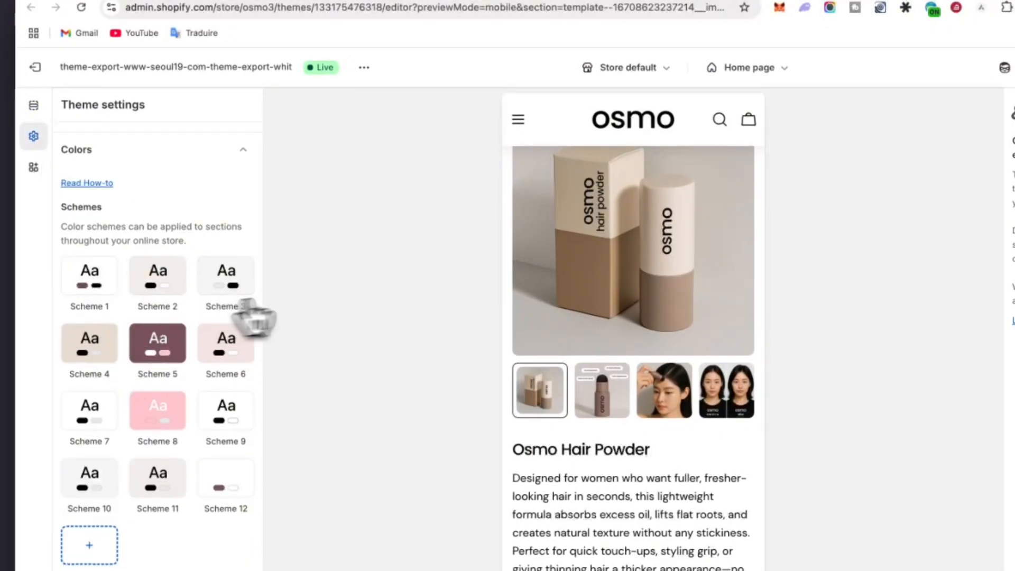
scroll(617, 304, "up", 10)
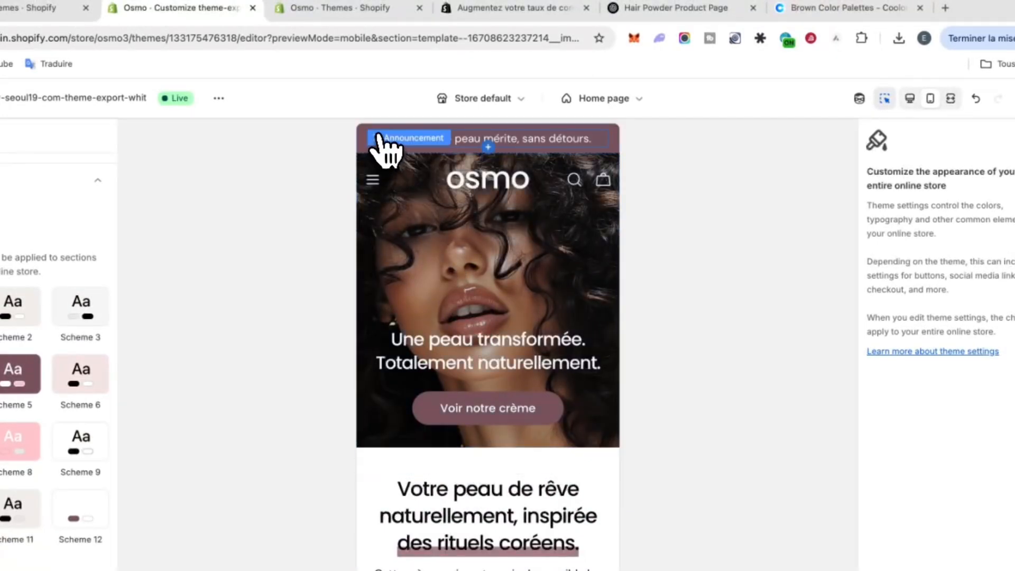
- Check which color scheme the announcement bar uses and open Scheme 5 in the theme's color settings
left_click(608, 138)
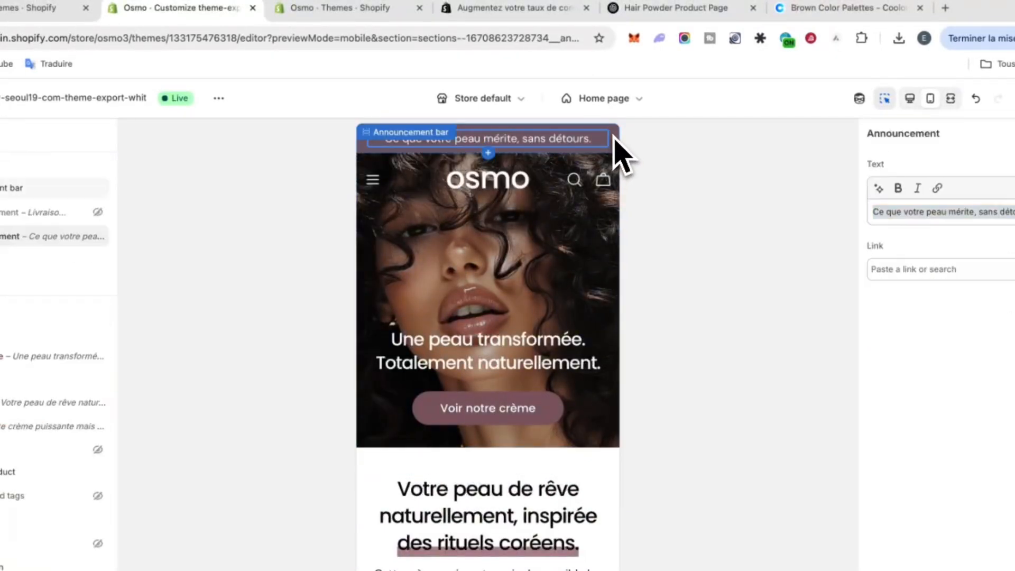
left_click(613, 140)
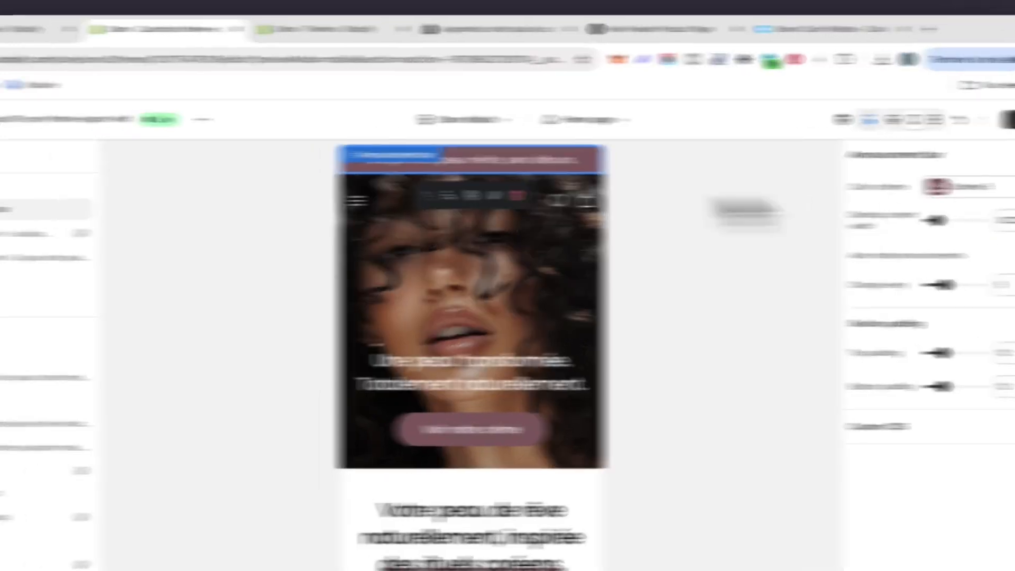
left_click(35, 127)
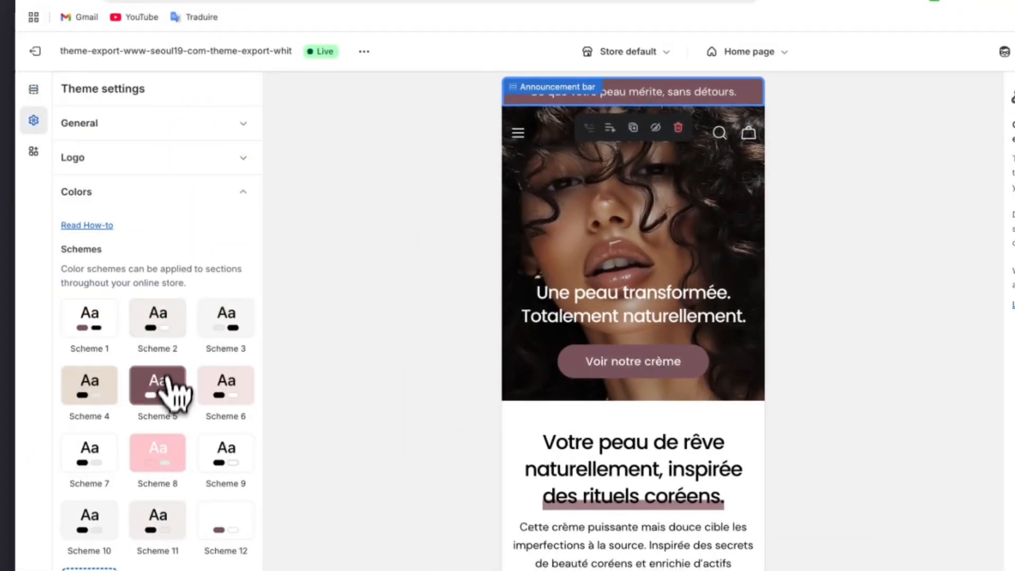
left_click(169, 388)
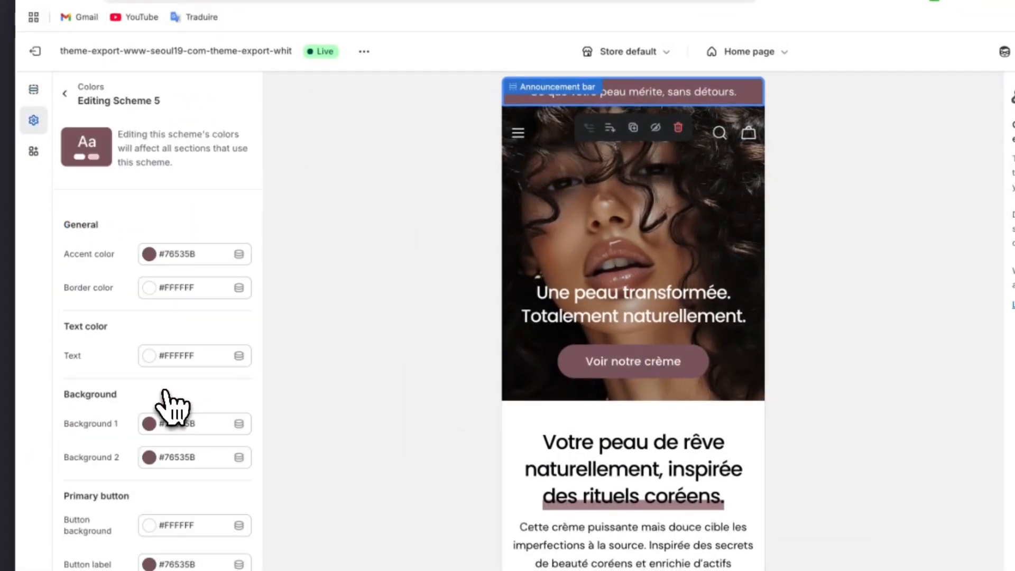
- Try the dark brown palette shade as Scheme 5's Background 1 color and undo the change
left_click(149, 424)
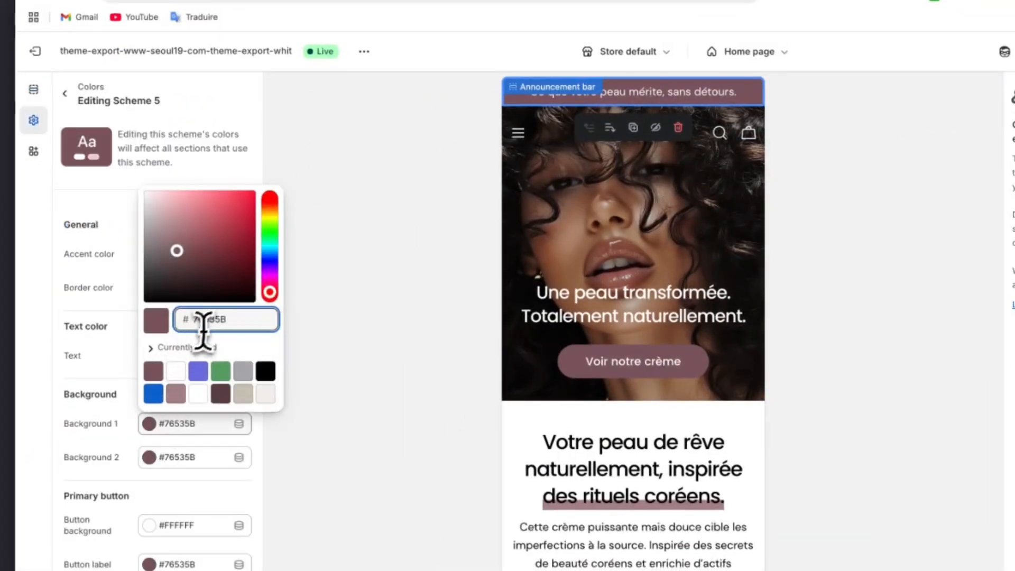
left_click(322, 327)
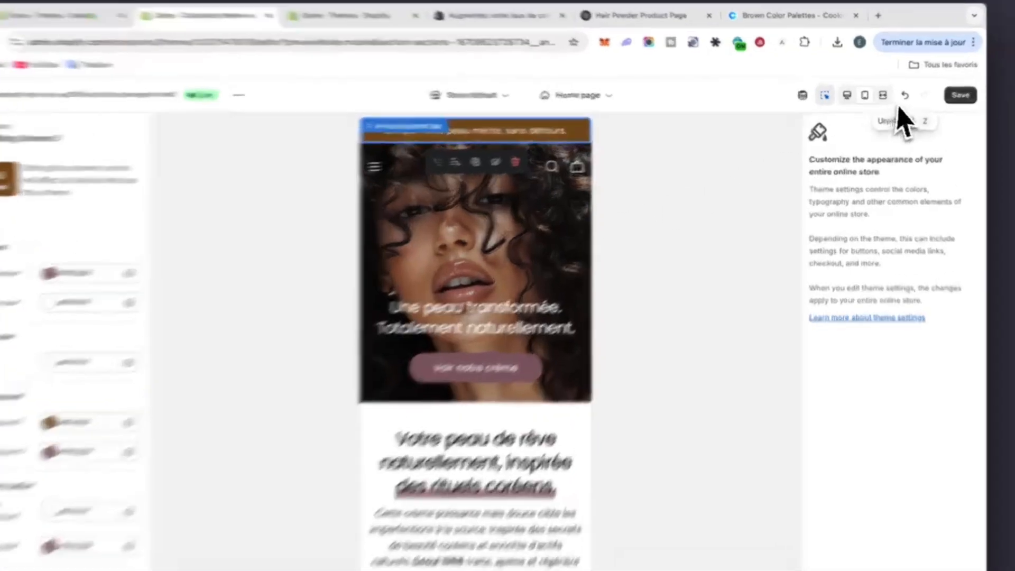
left_click(897, 96)
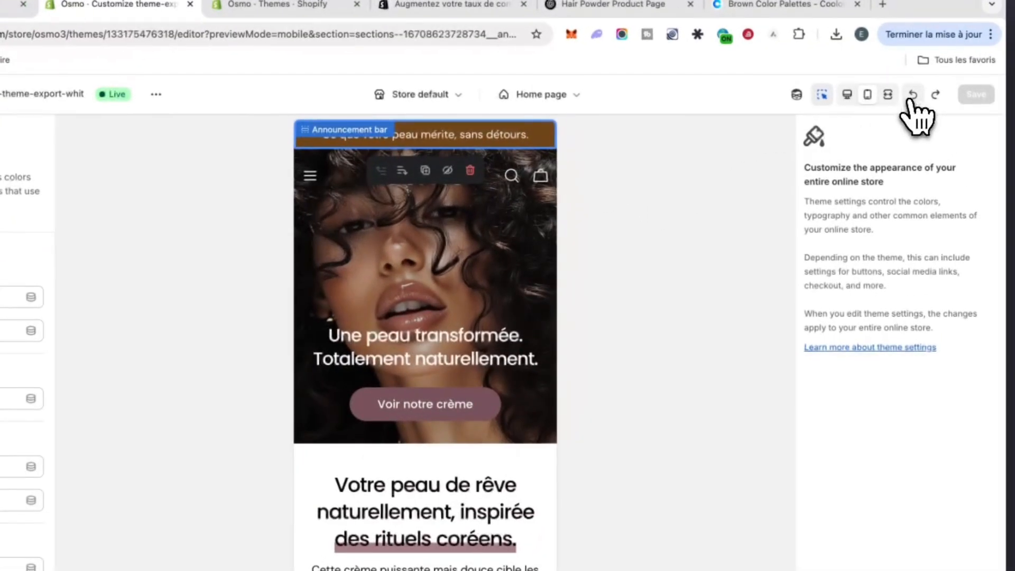
- Capture a screenshot of the hair powder product image in the store preview and place it in the open Photoshop document
scroll(428, 476, "down", 6)
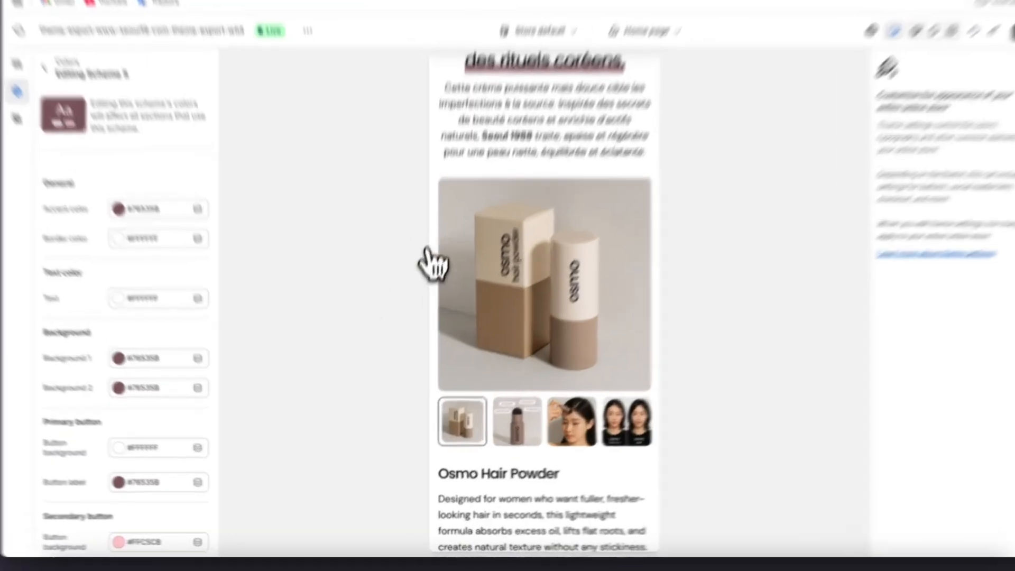
key("super+shift+4")
left_click_drag(421, 282, 552, 447)
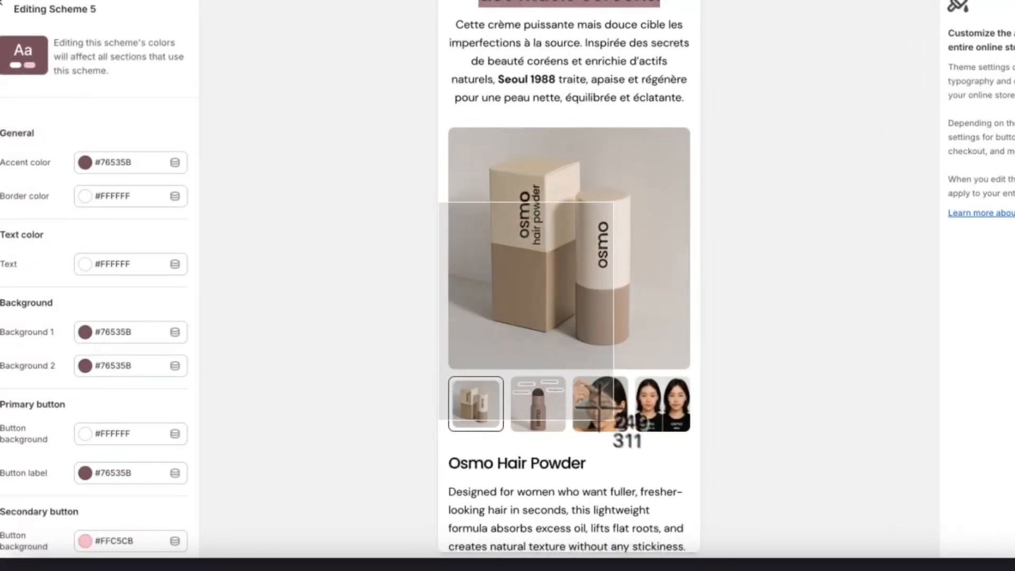
left_click_drag(624, 433, 627, 437)
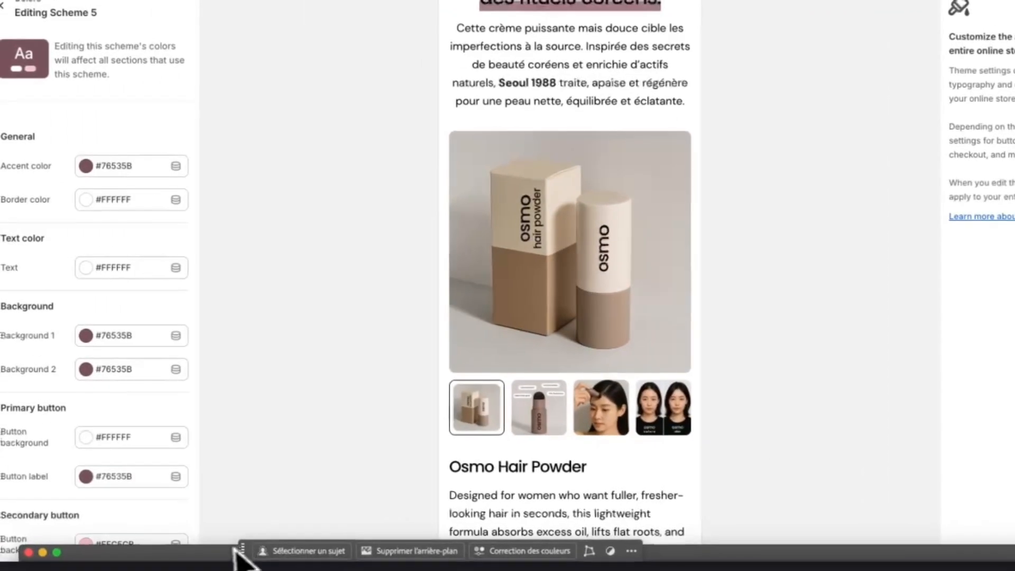
left_click_drag(61, 549, 193, 197)
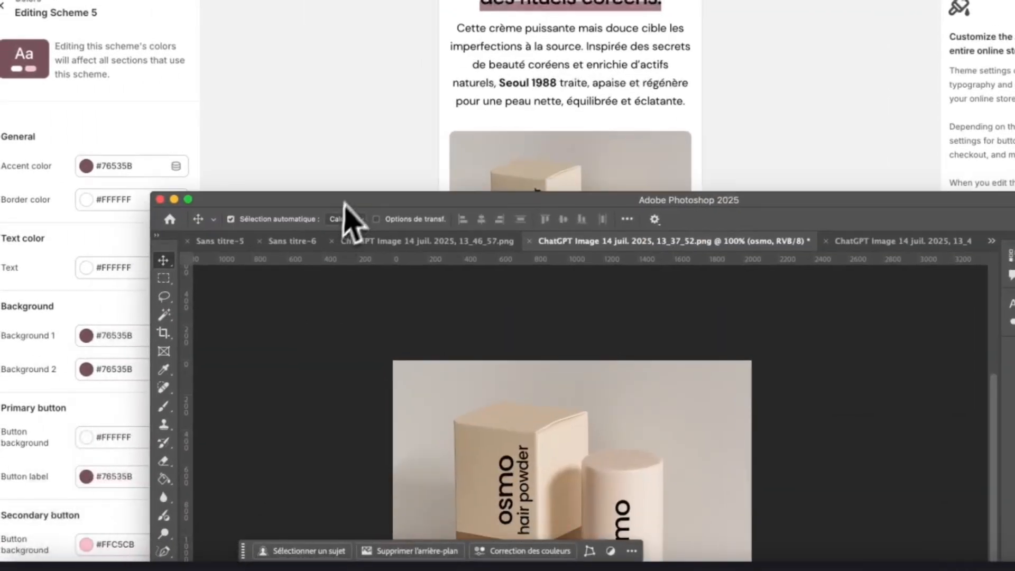
left_click_drag(967, 513, 508, 404)
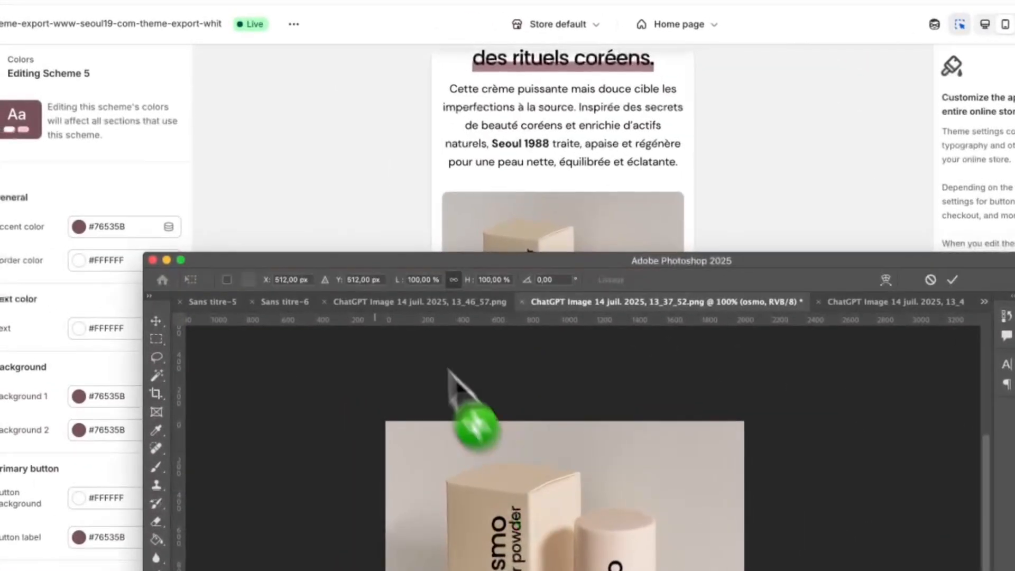
left_click_drag(364, 259, 233, 100)
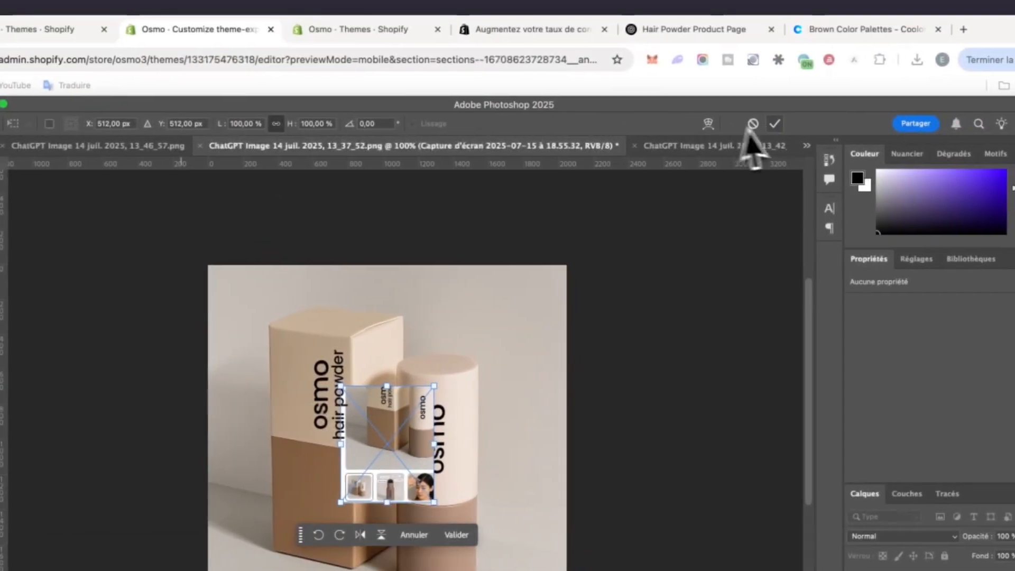
left_click(772, 125)
- Sample the brown of the hair powder stick in the placed screenshot with the Eyedropper and open the foreground color picker
left_click(103, 237)
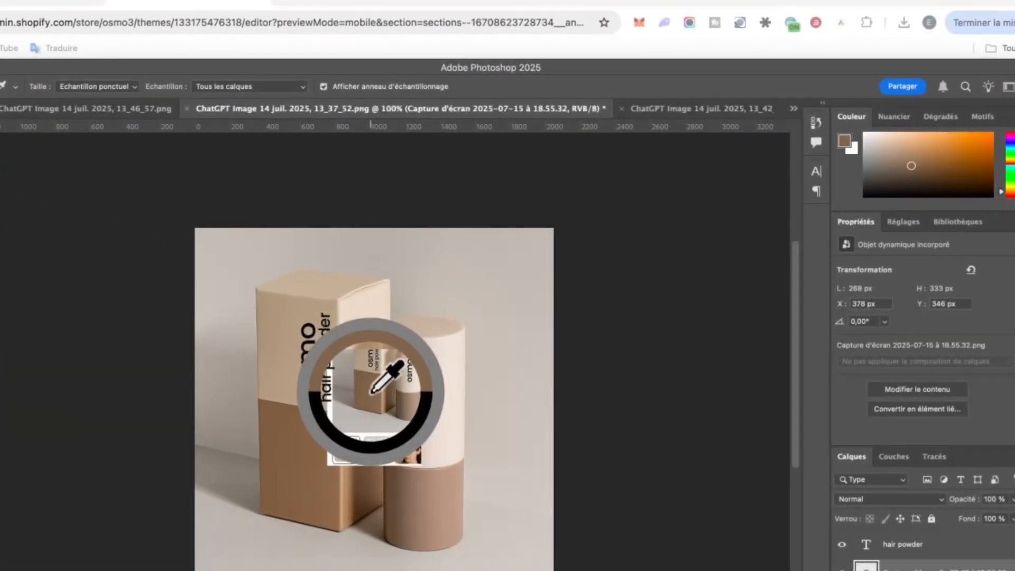
left_click(372, 392)
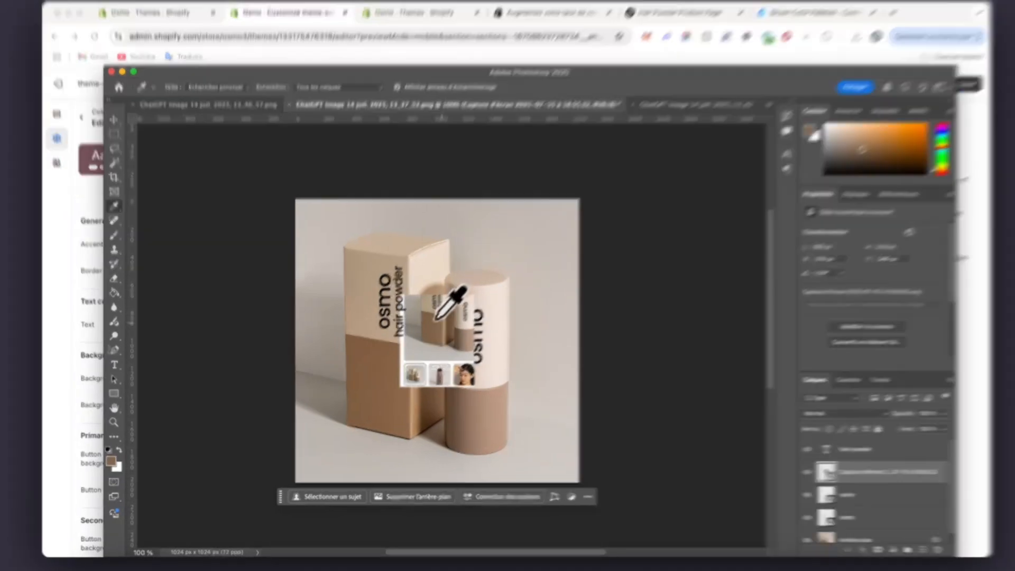
left_click(425, 336)
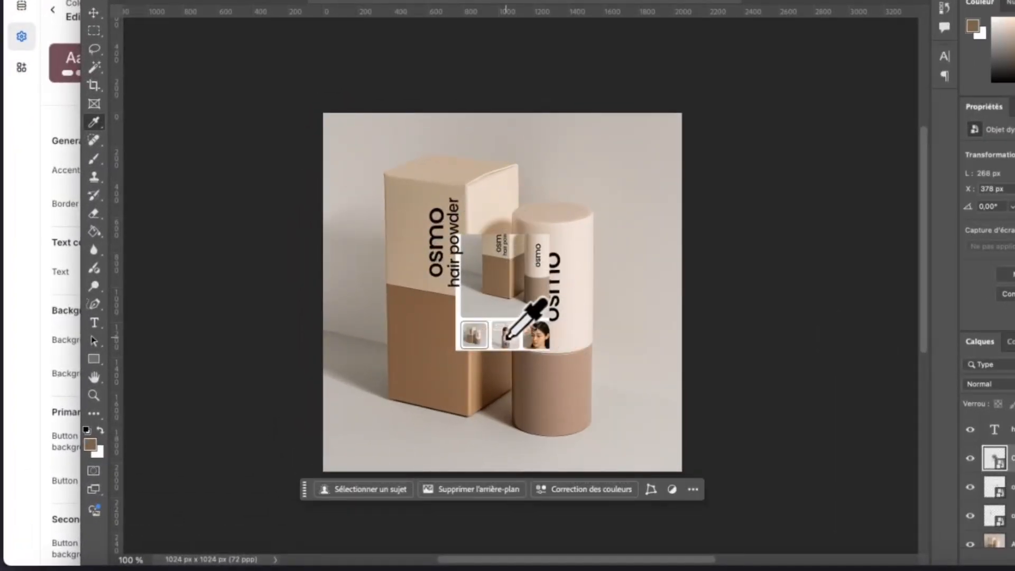
key("super+plus")
key("super+plus")
key("super+plus")
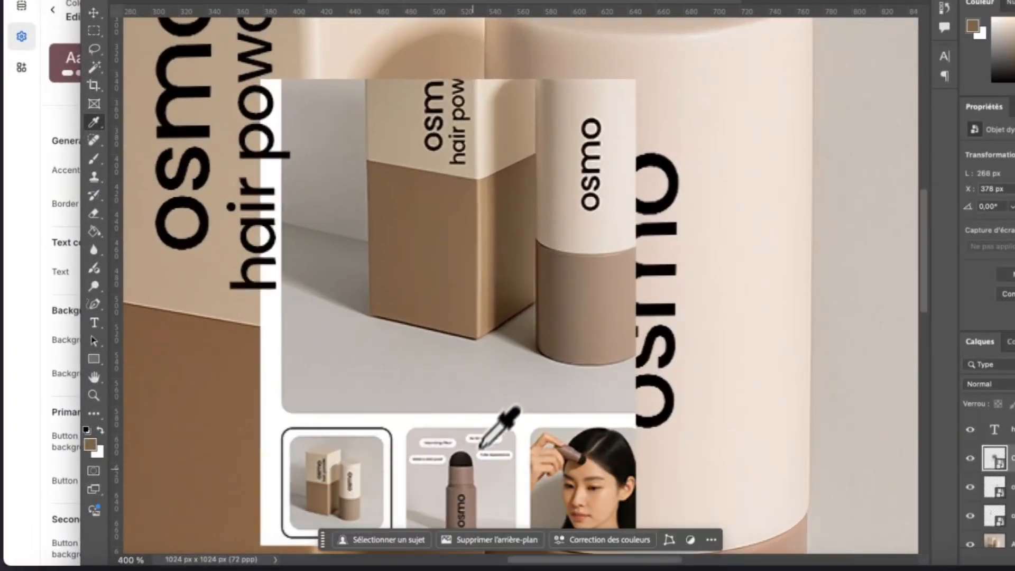
scroll(479, 454, "down", 3)
left_click(468, 397)
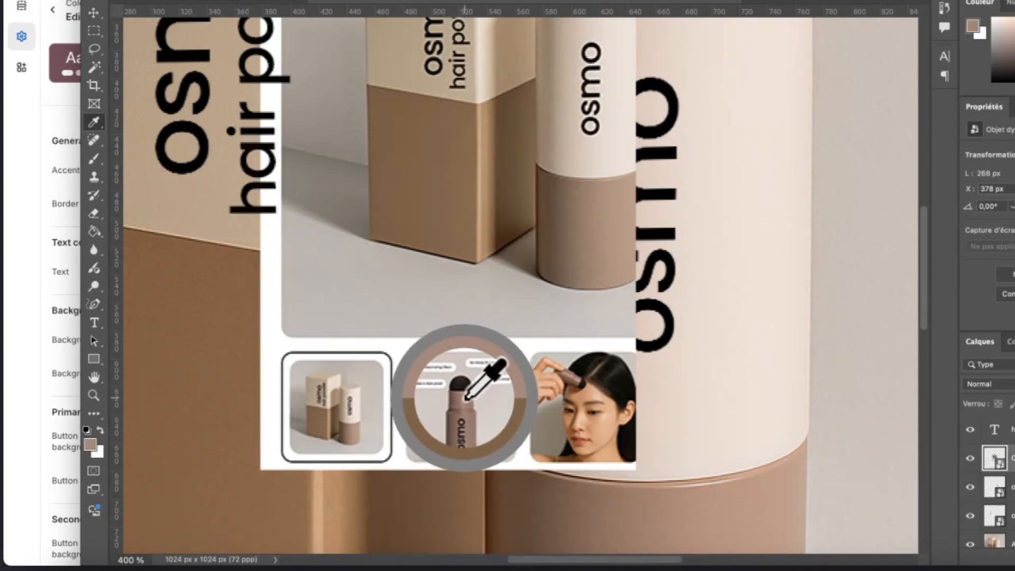
left_click(90, 447)
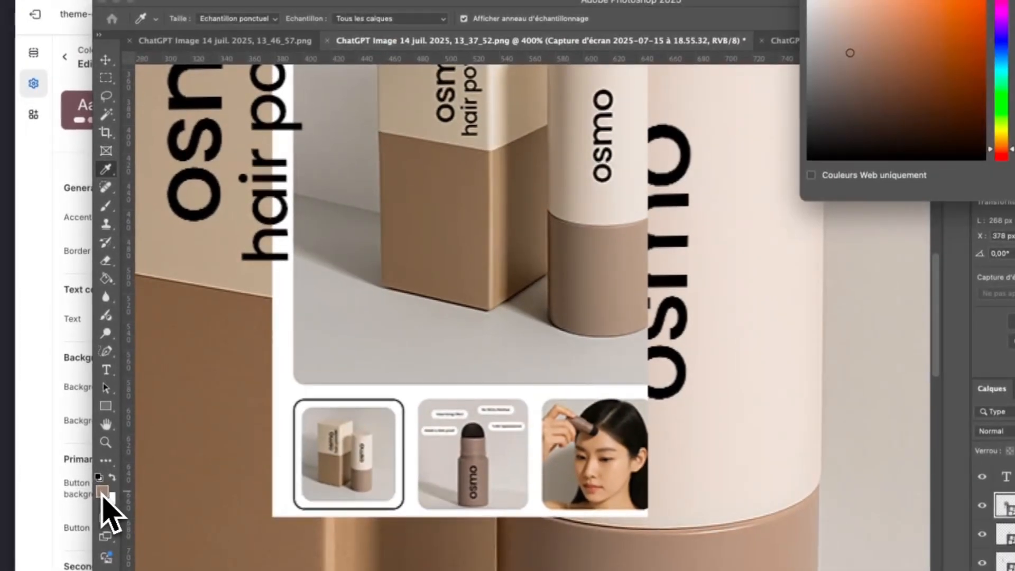
- Switch back to the Shopify theme editor and set Scheme 5's Background 1 color to #998274
left_click(33, 304)
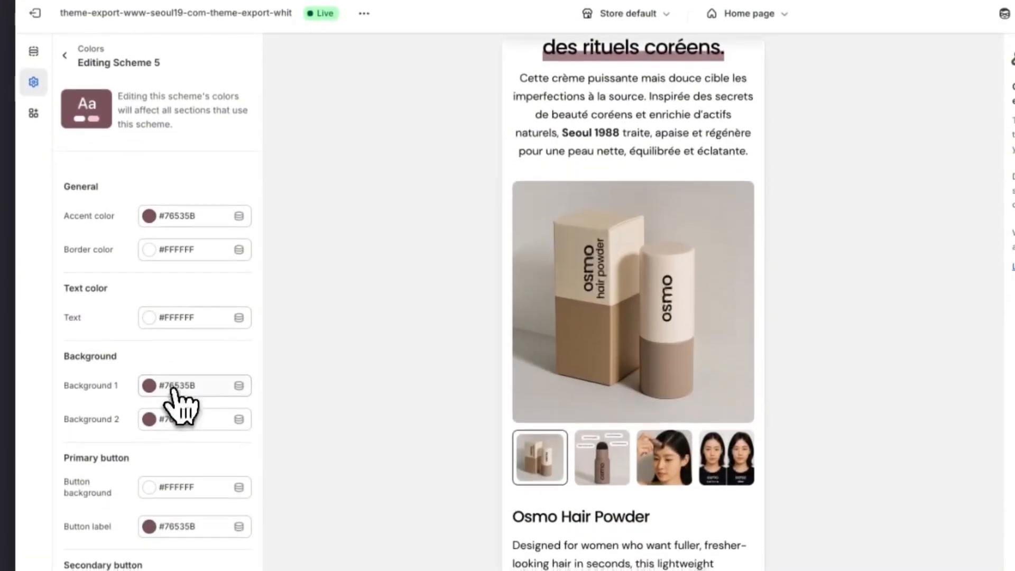
left_click(172, 388)
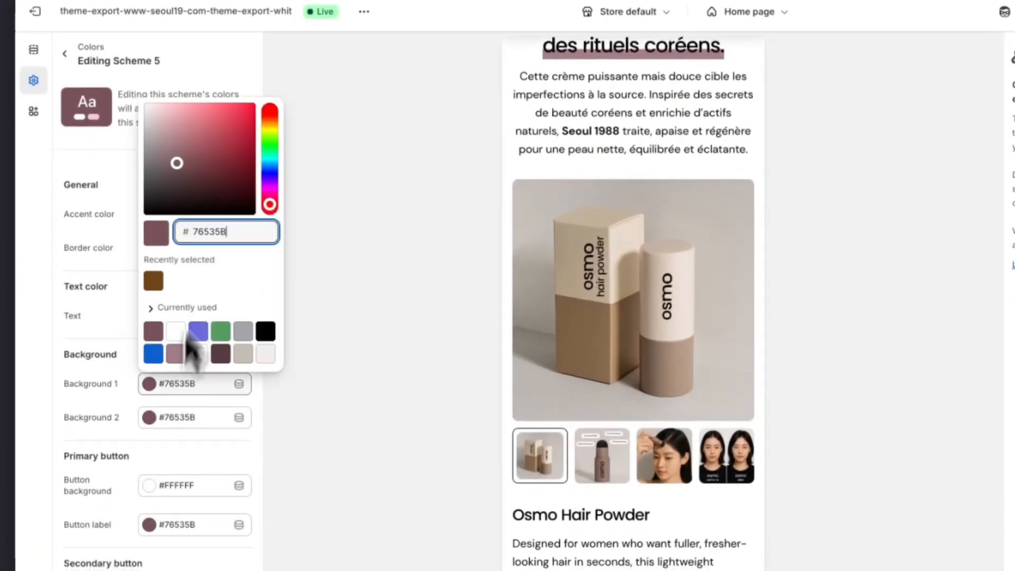
left_click(103, 399)
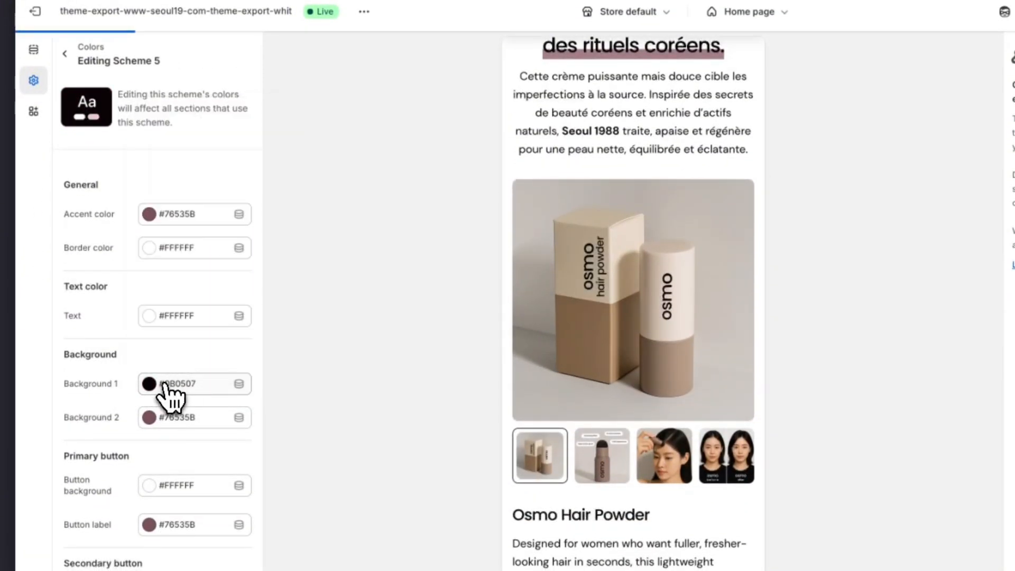
left_click(182, 391)
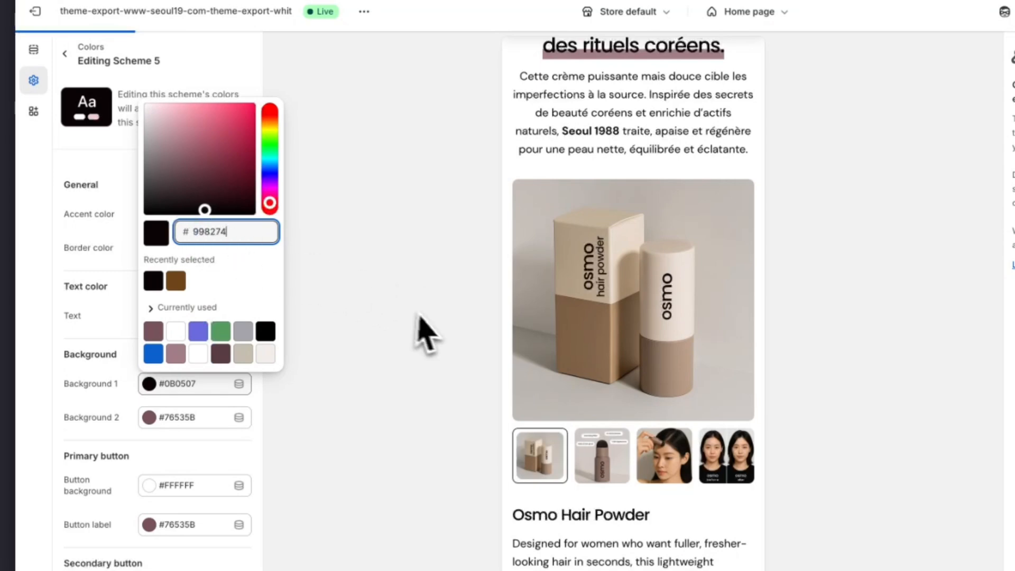
left_click(423, 330)
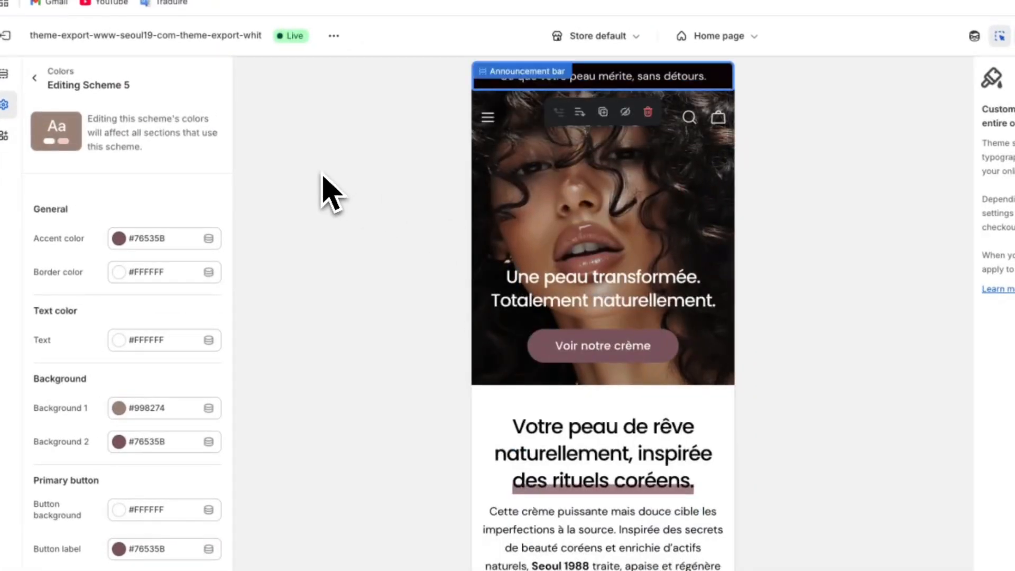
- Set Scheme 5's text color to #000000
scroll(582, 335, "down", 2)
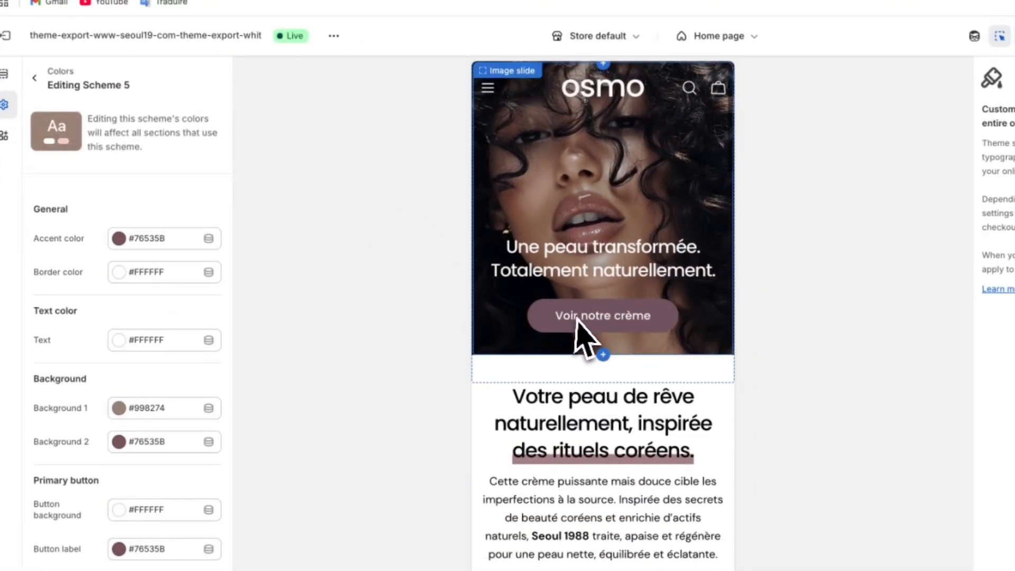
left_click(558, 423)
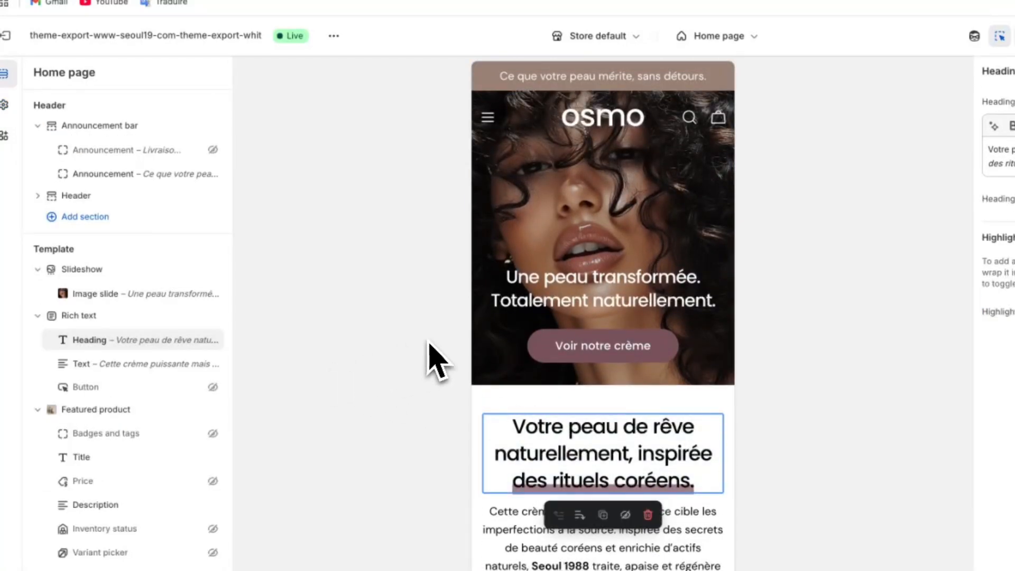
left_click(3, 105)
scroll(143, 359, "down", 3)
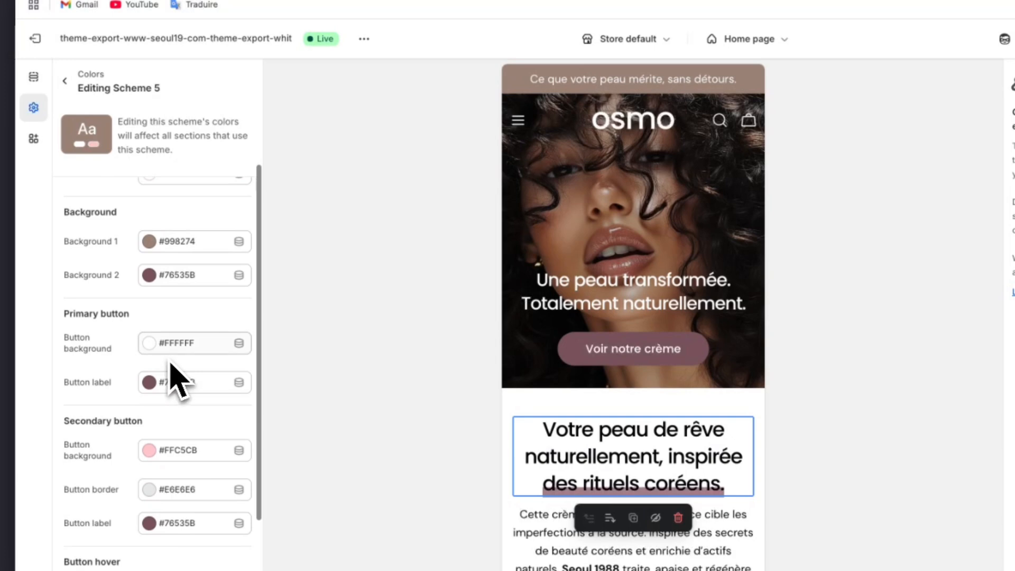
scroll(169, 365, "up", 3)
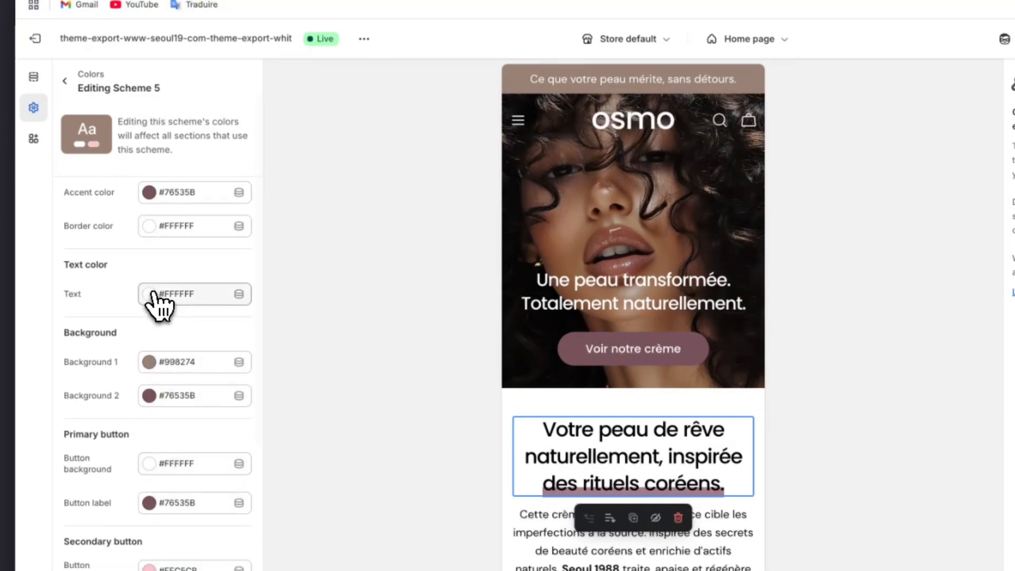
left_click(153, 294)
left_click_drag(163, 351, 114, 491)
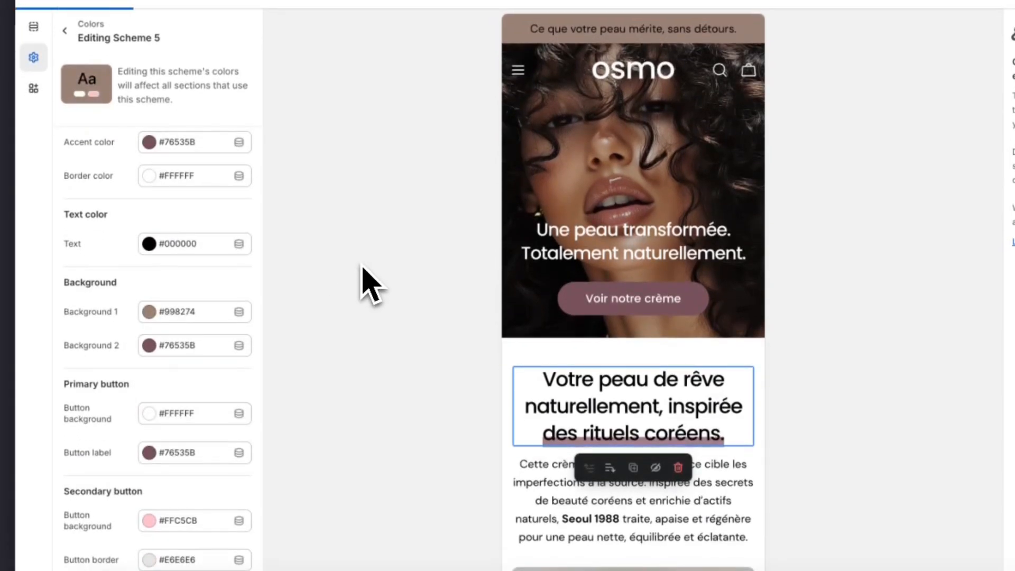
- Set Scheme 5's primary button label to #998274 and its button background to #000000
left_click(149, 453)
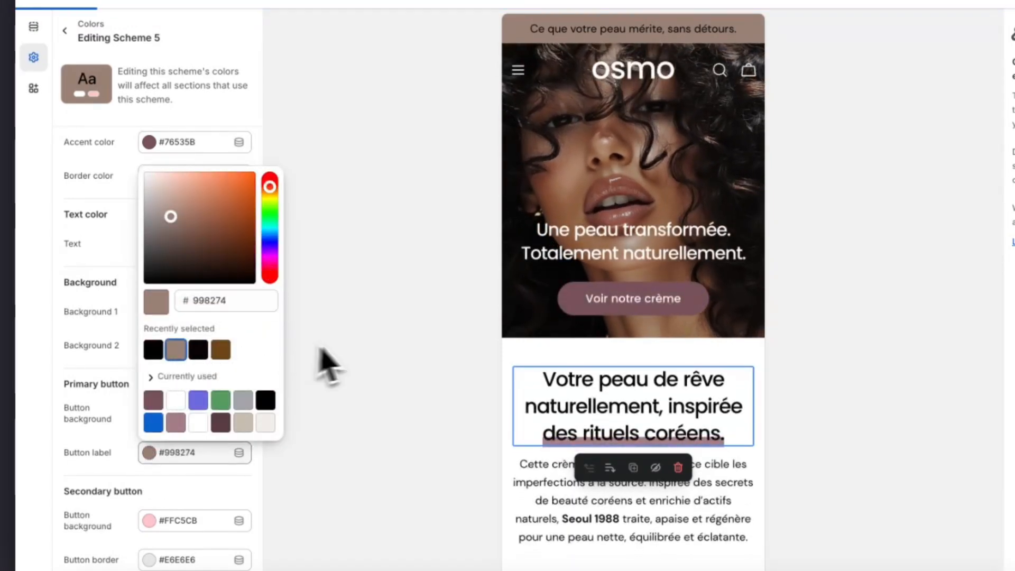
left_click(329, 365)
left_click(150, 413)
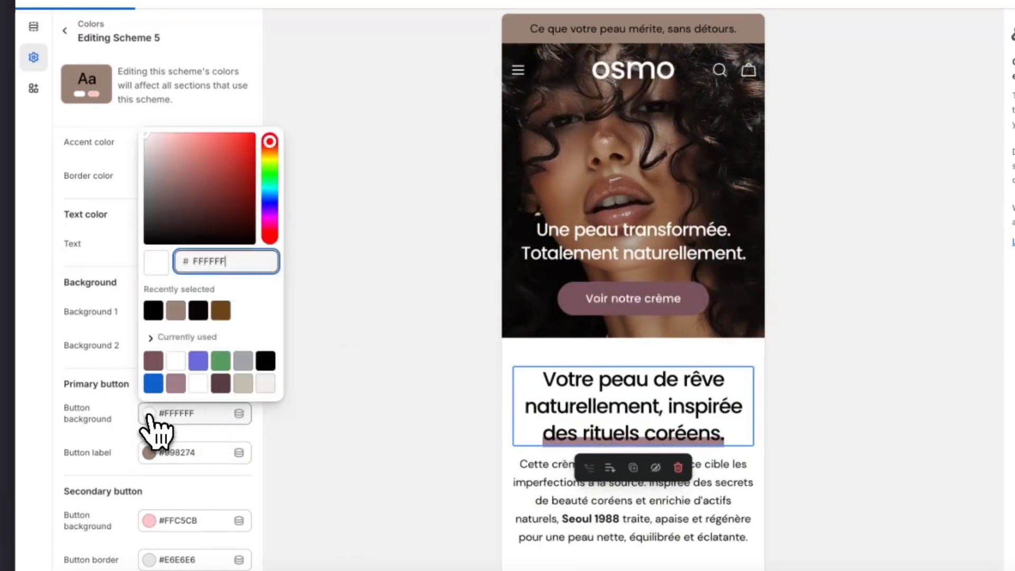
left_click(154, 310)
left_click(389, 305)
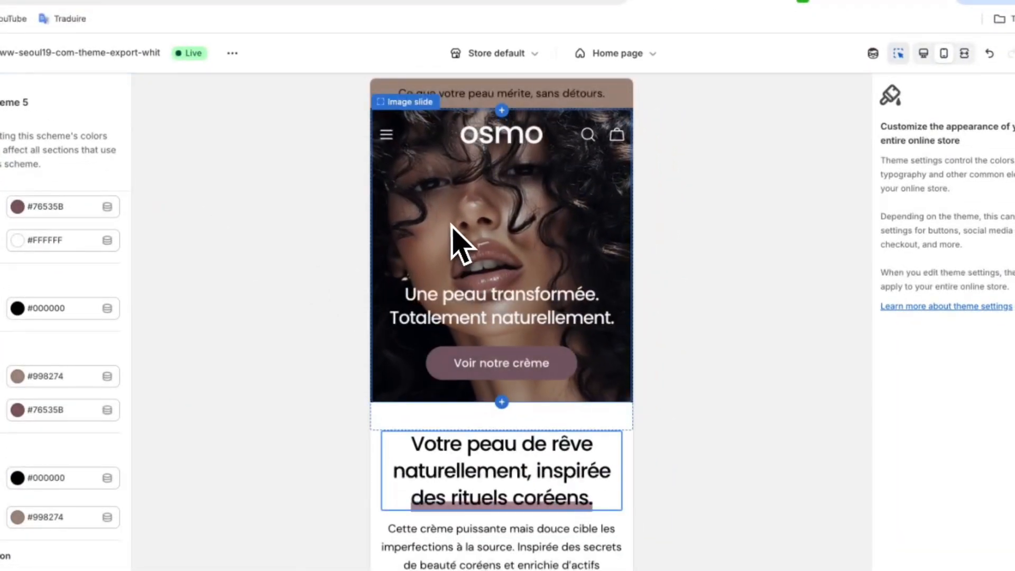
- Check the home page image slide's settings and open Scheme 12 in the theme's color schemes
left_click(458, 238)
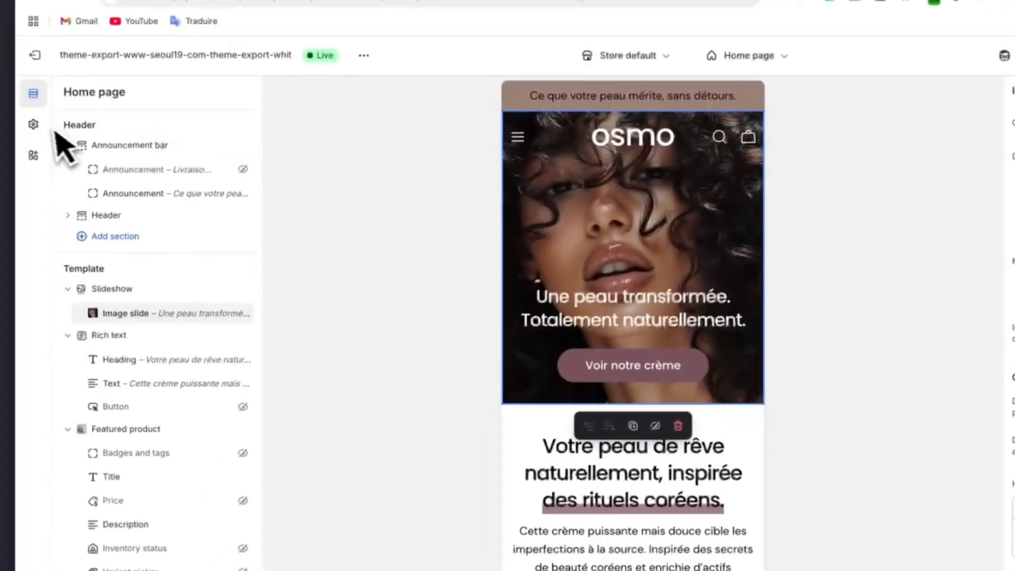
left_click(33, 124)
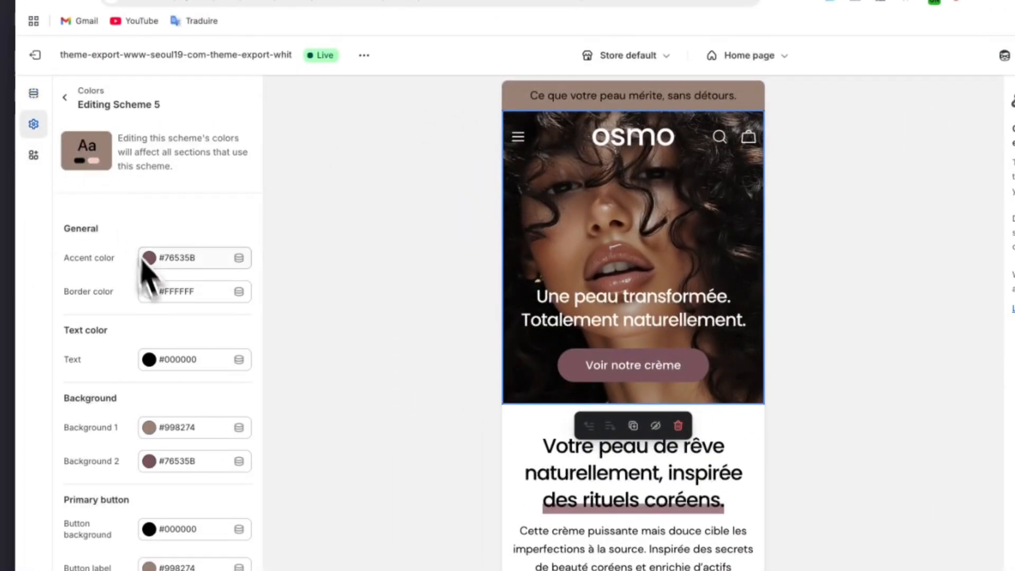
left_click(65, 98)
left_click(223, 520)
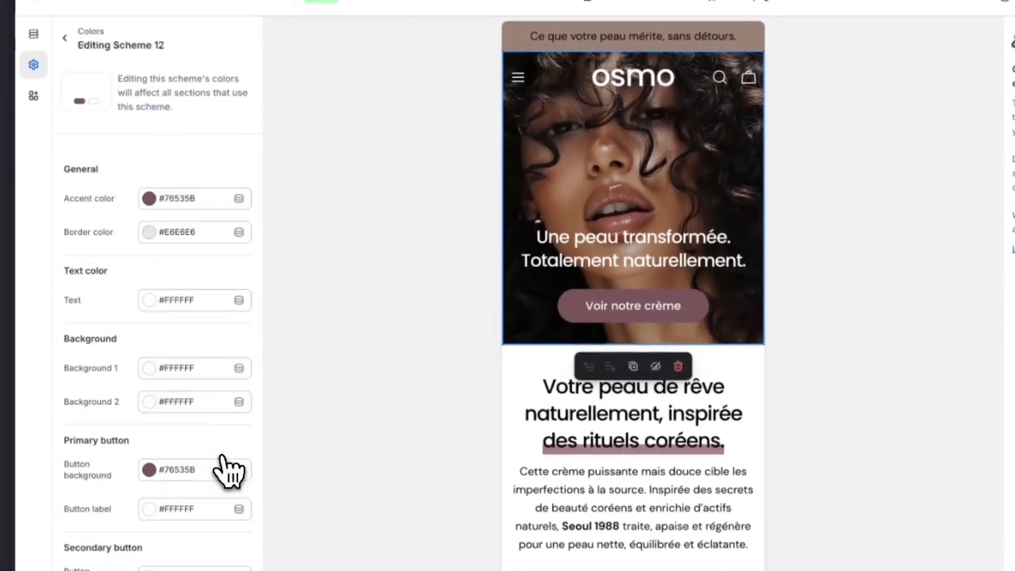
- Set Scheme 12's primary button background to #998274 and its button label to #000000
left_click(149, 470)
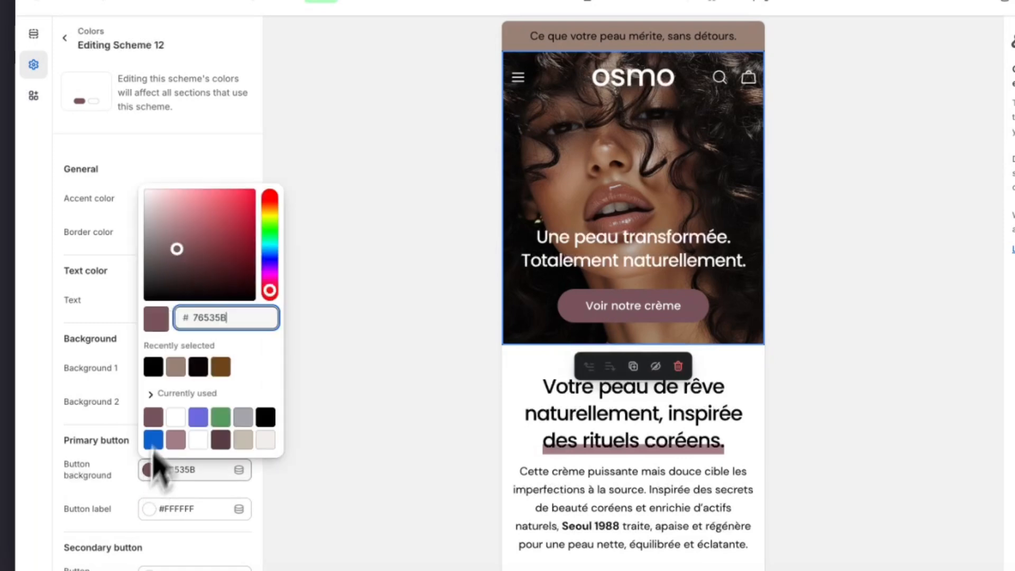
left_click(175, 366)
left_click(349, 370)
left_click(150, 510)
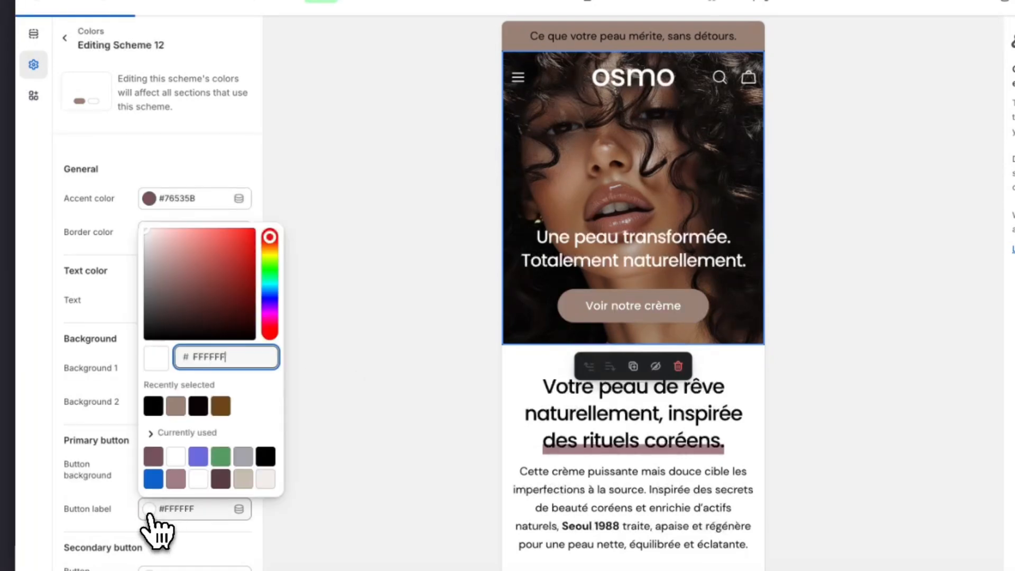
left_click(294, 378)
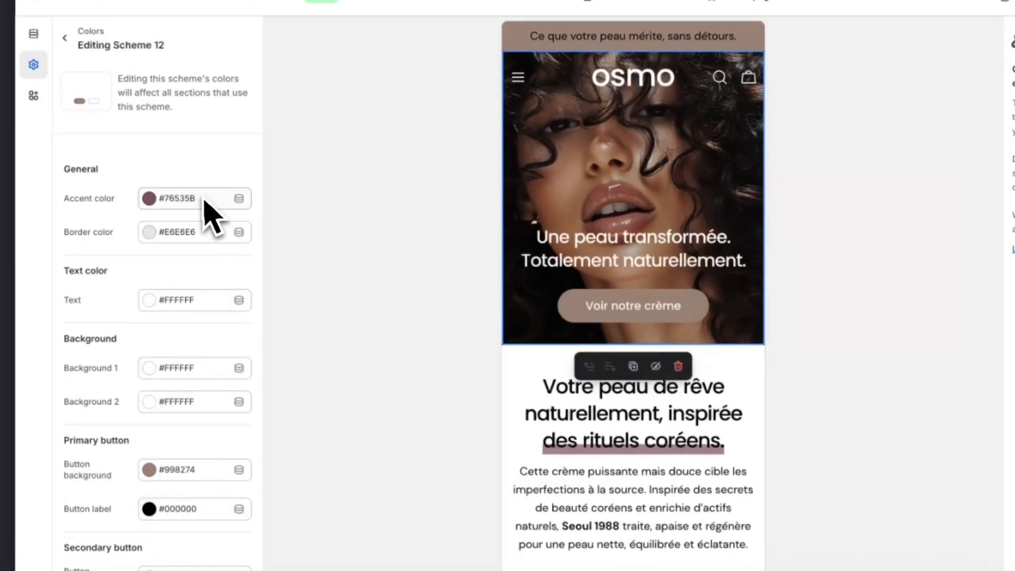
left_click(65, 95)
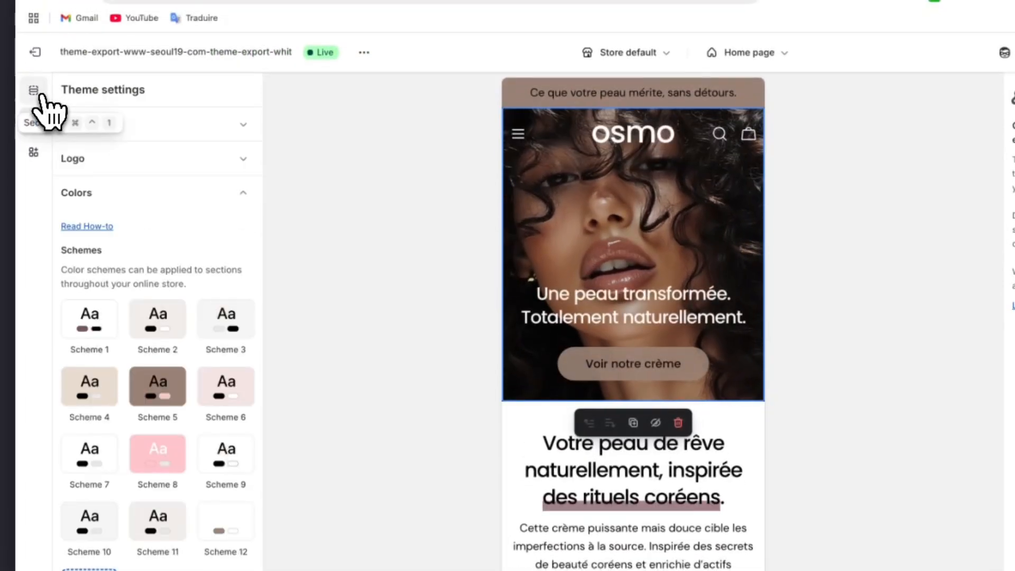
- Open the color scheme of the home page's rich text section for editing and set Scheme 1's accent color to #998274
left_click(34, 91)
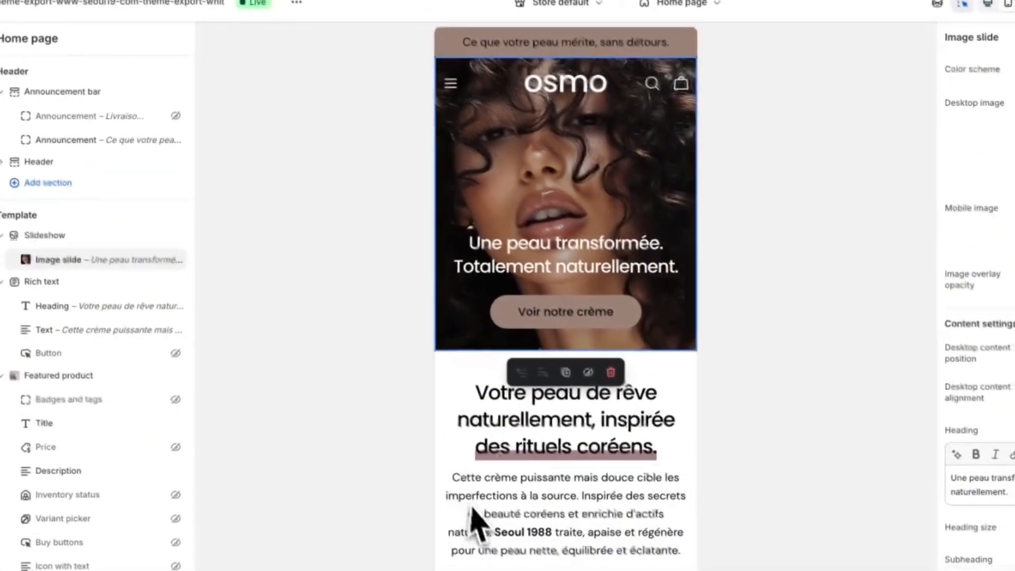
left_click(472, 516)
scroll(476, 526, "down", 4)
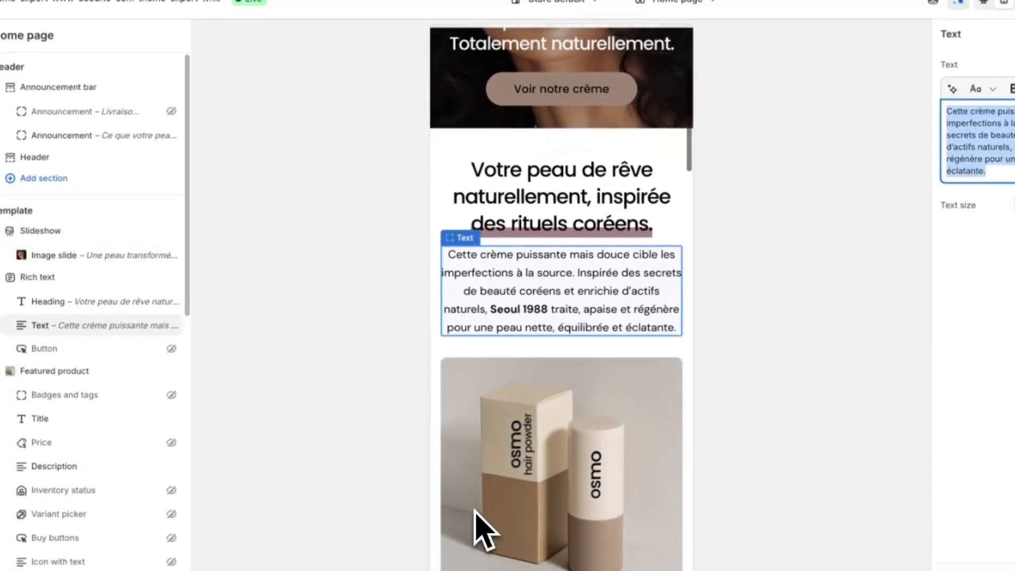
scroll(423, 487, "up", 5)
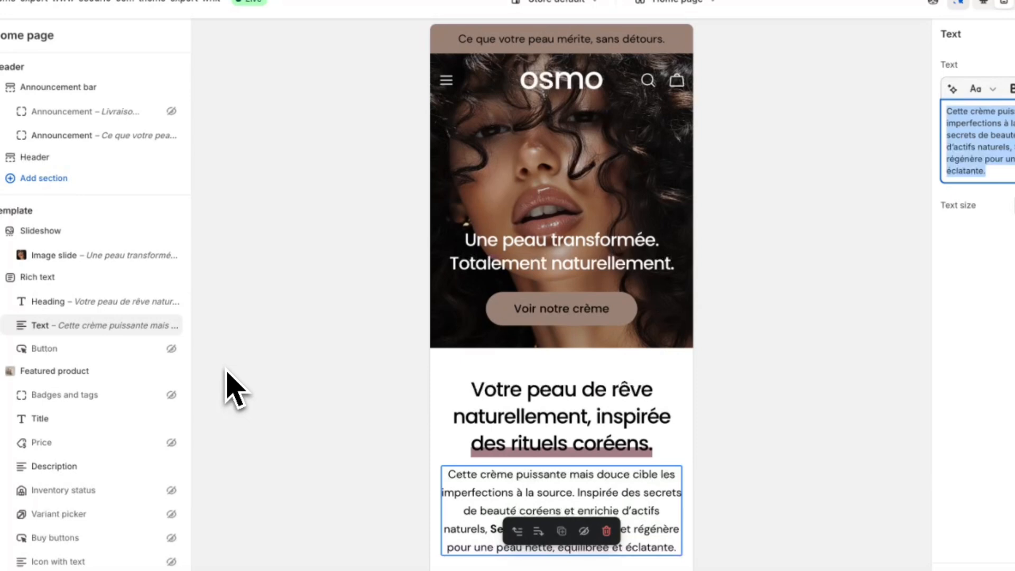
scroll(528, 355, "down", 4)
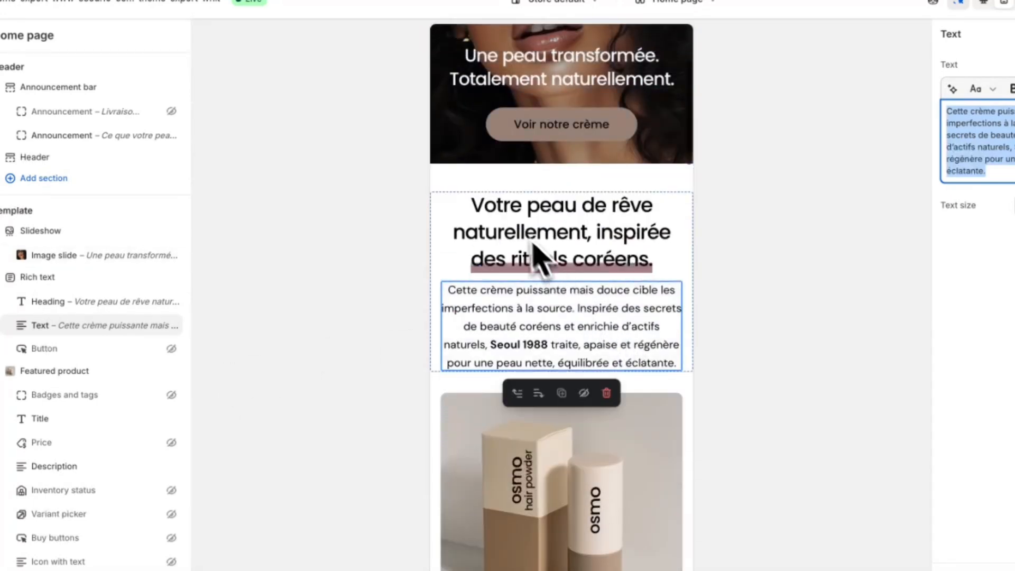
left_click(522, 236)
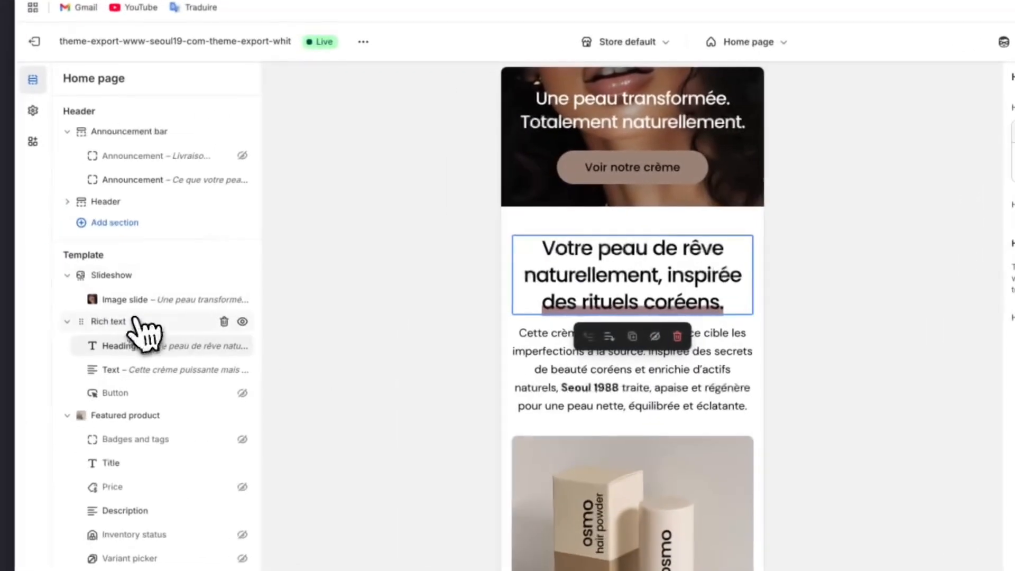
left_click(59, 280)
left_click(917, 182)
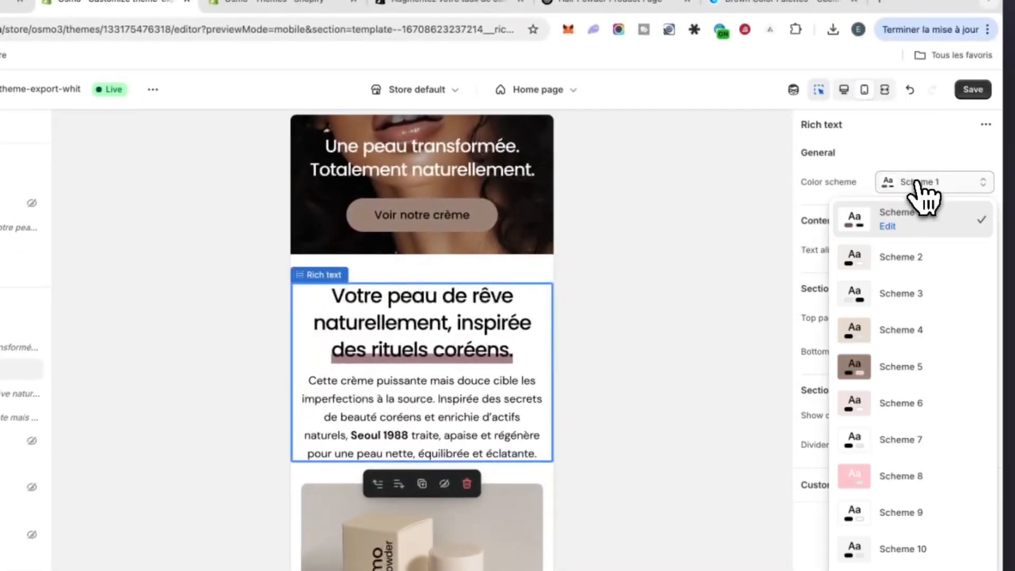
left_click(894, 228)
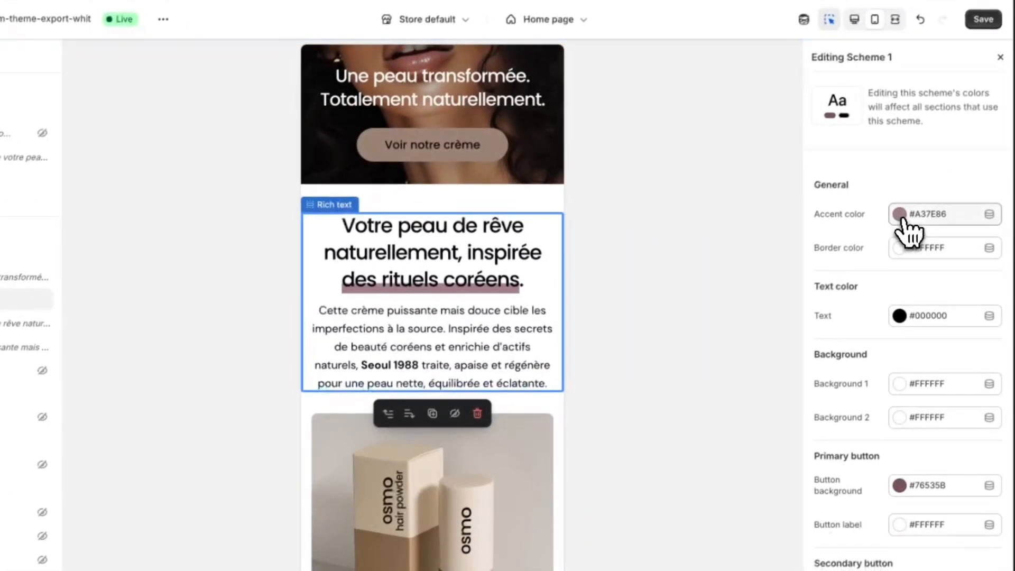
left_click(890, 285)
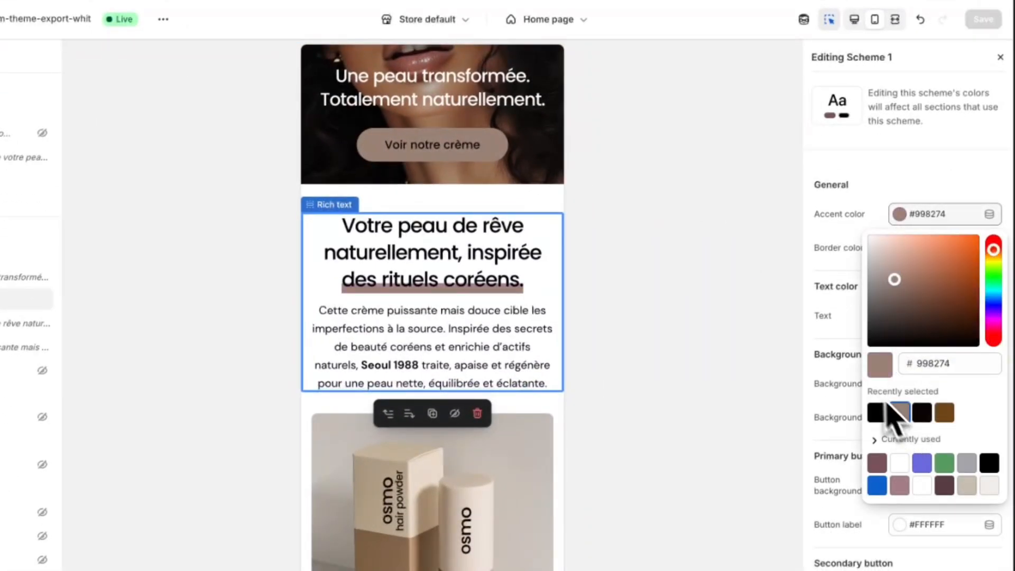
left_click(756, 293)
- Set Scheme 1's primary button background to #998274 and its button label to #000000
scroll(512, 294, "down", 5)
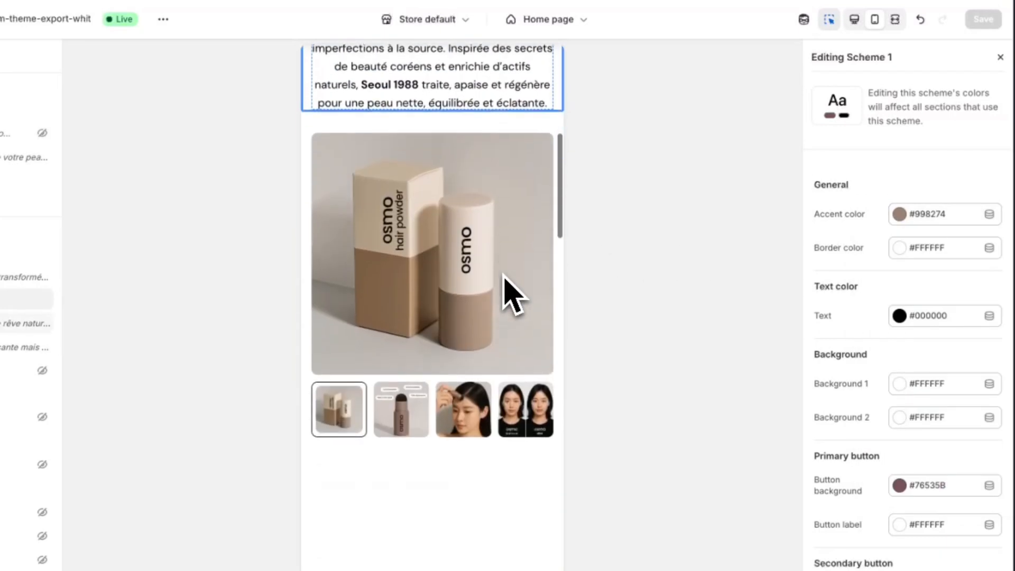
scroll(515, 291, "up", 4)
scroll(515, 293, "up", 3)
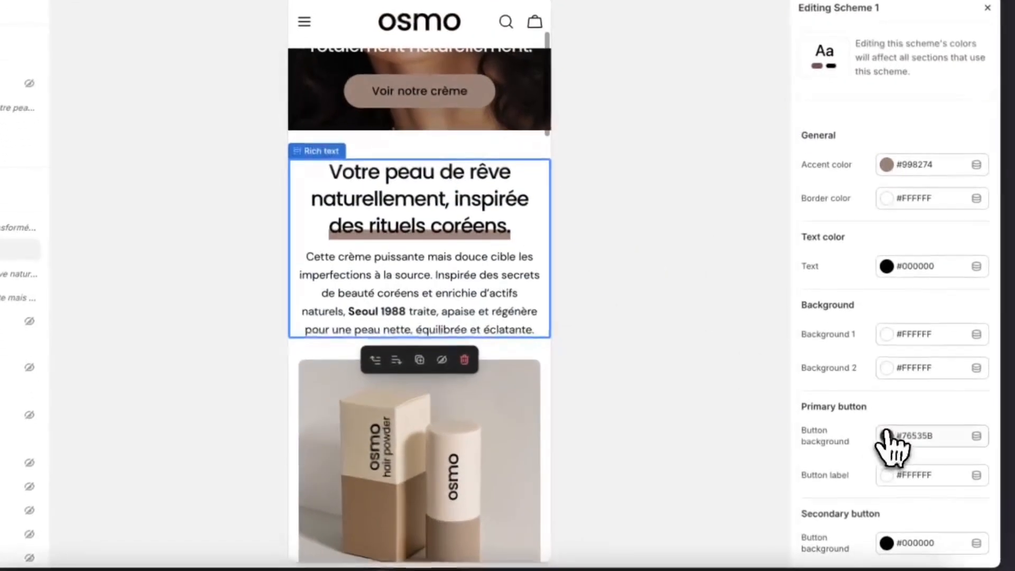
left_click(899, 485)
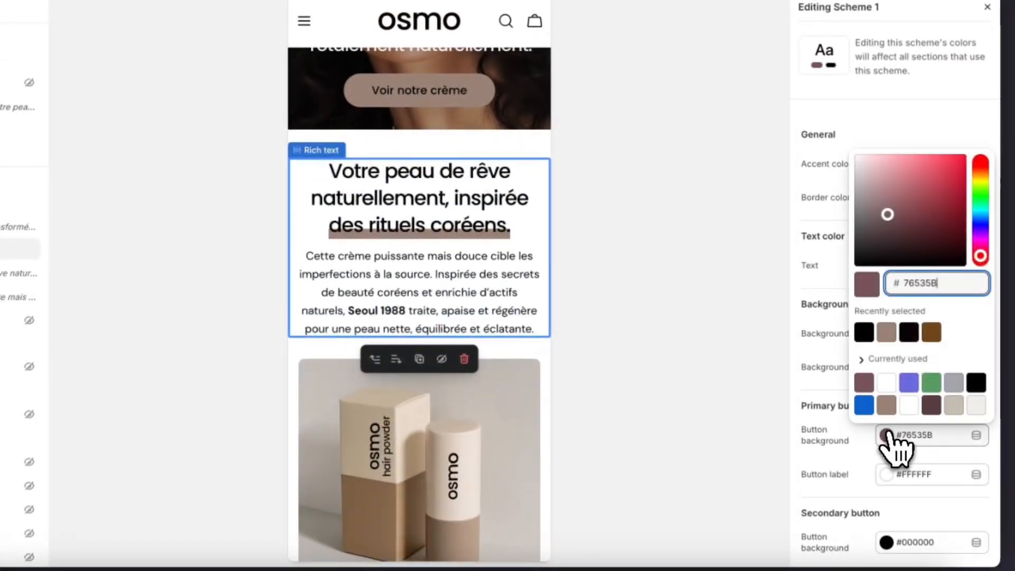
left_click(725, 320)
left_click(906, 483)
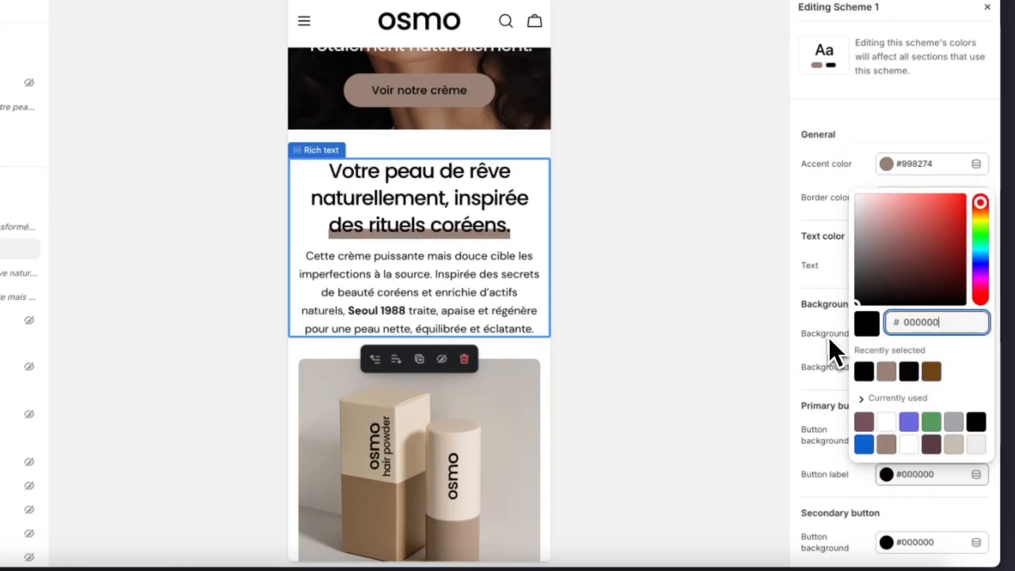
left_click(716, 334)
- Review the recolored home page preview from the featured product through the testimonials and FAQ to the footer
scroll(427, 303, "down", 5)
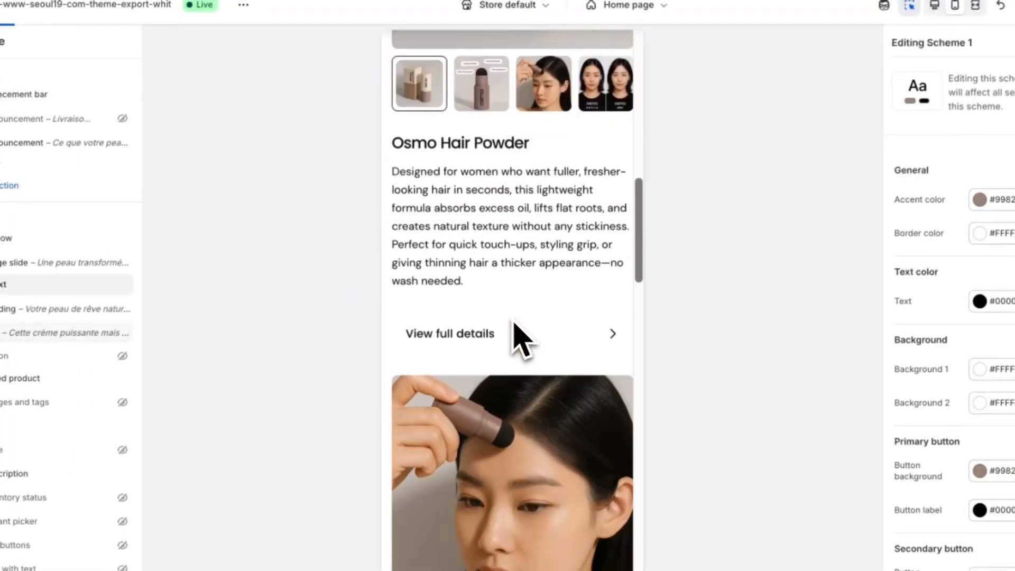
scroll(513, 320, "down", 9)
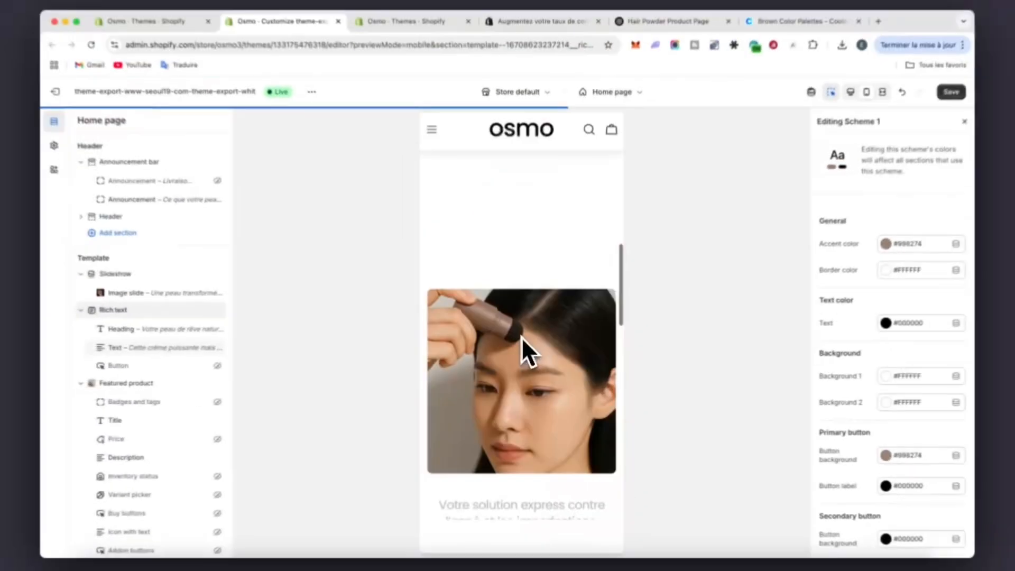
scroll(513, 320, "down", 5)
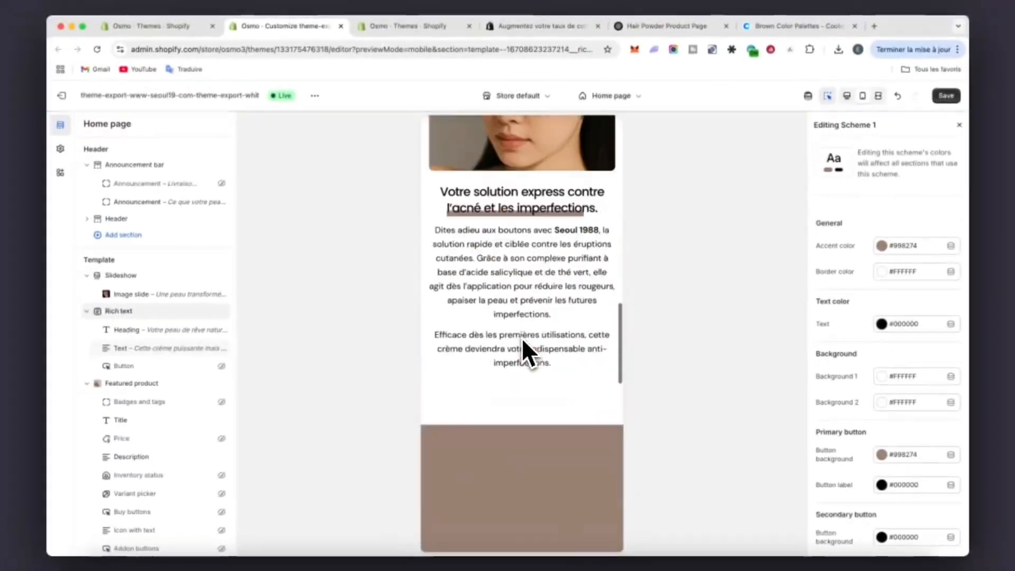
scroll(521, 338, "down", 10)
scroll(517, 263, "down", 6)
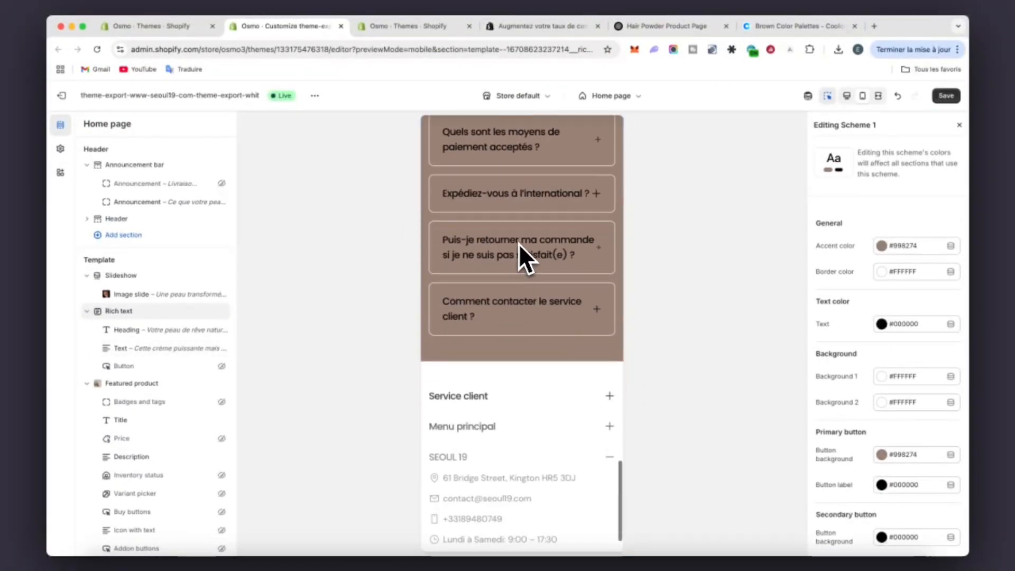
scroll(526, 180, "up", 8)
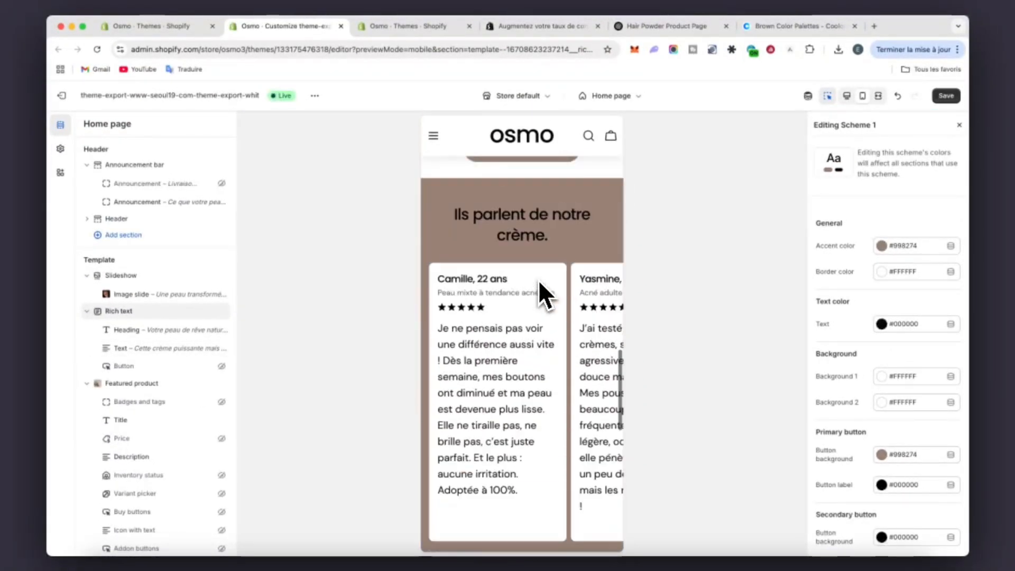
scroll(538, 280, "up", 8)
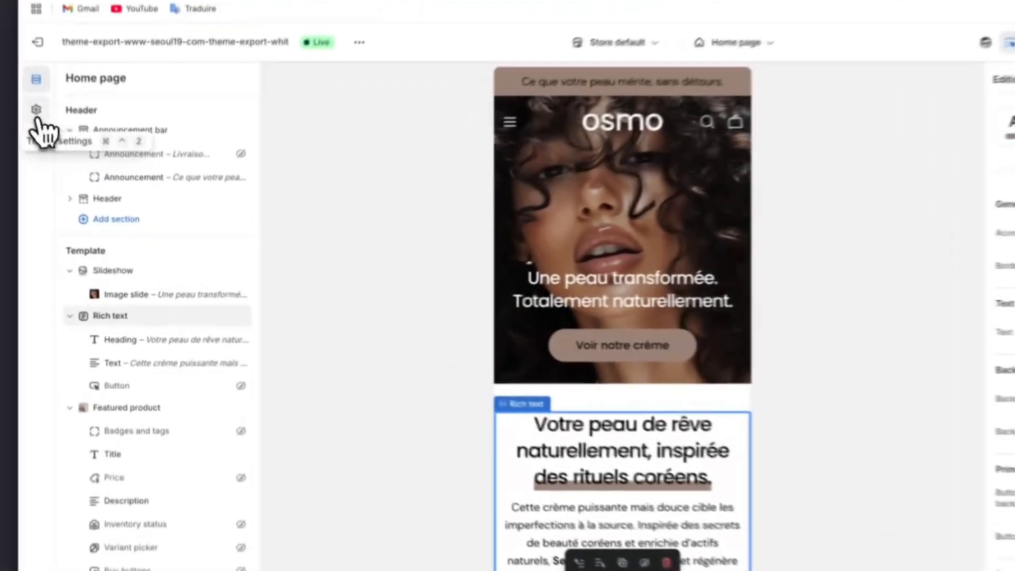
- Check the theme's color scheme overview, then examine the image slide and rich text section in the home page preview
left_click(60, 149)
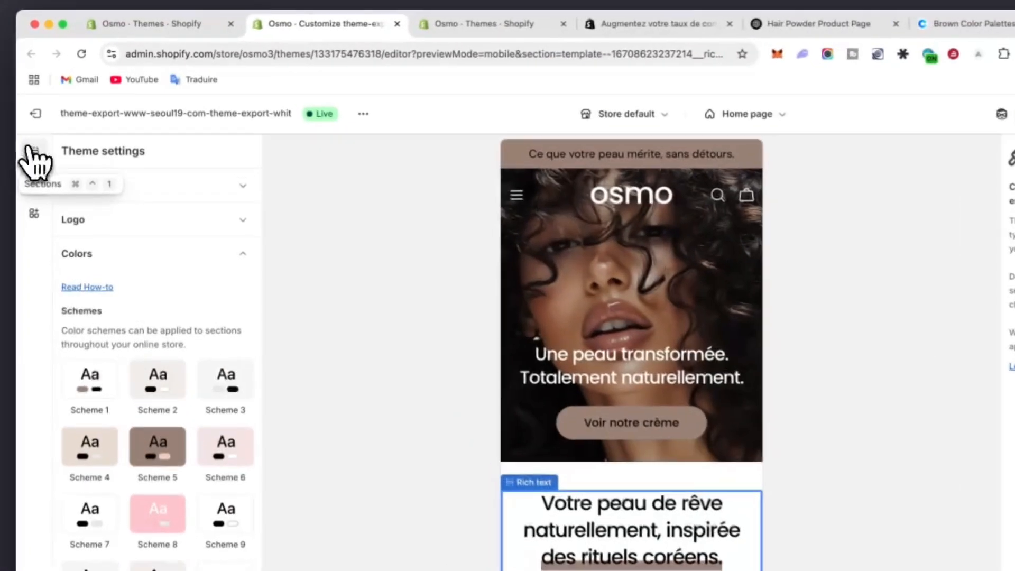
left_click(61, 125)
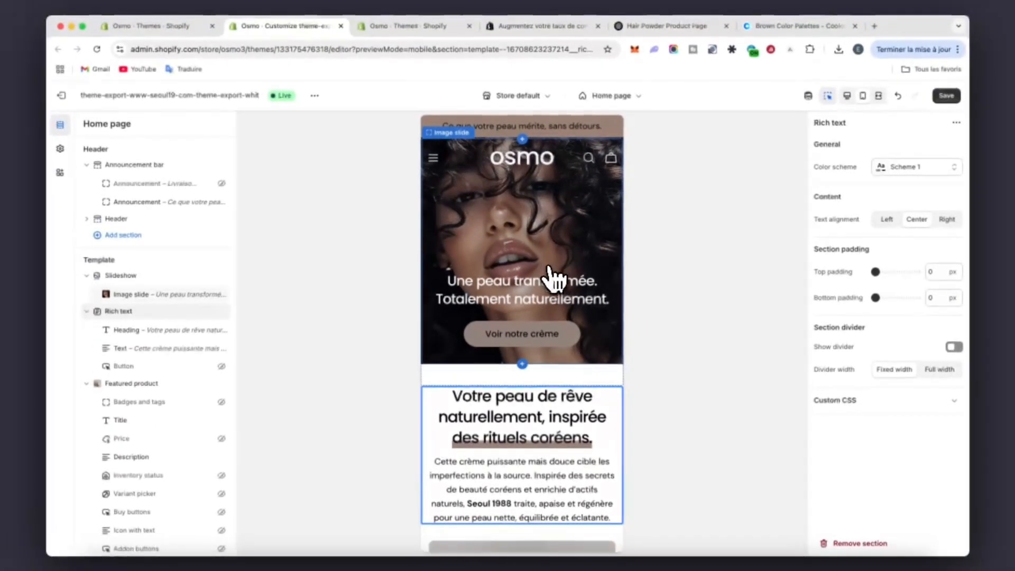
scroll(572, 297, "down", 3)
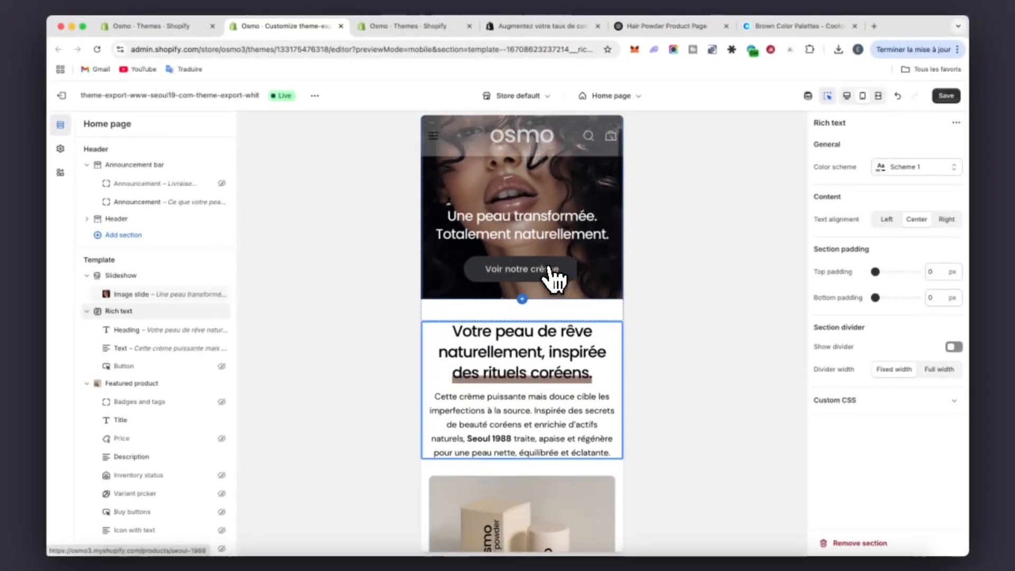
scroll(554, 277, "up", 4)
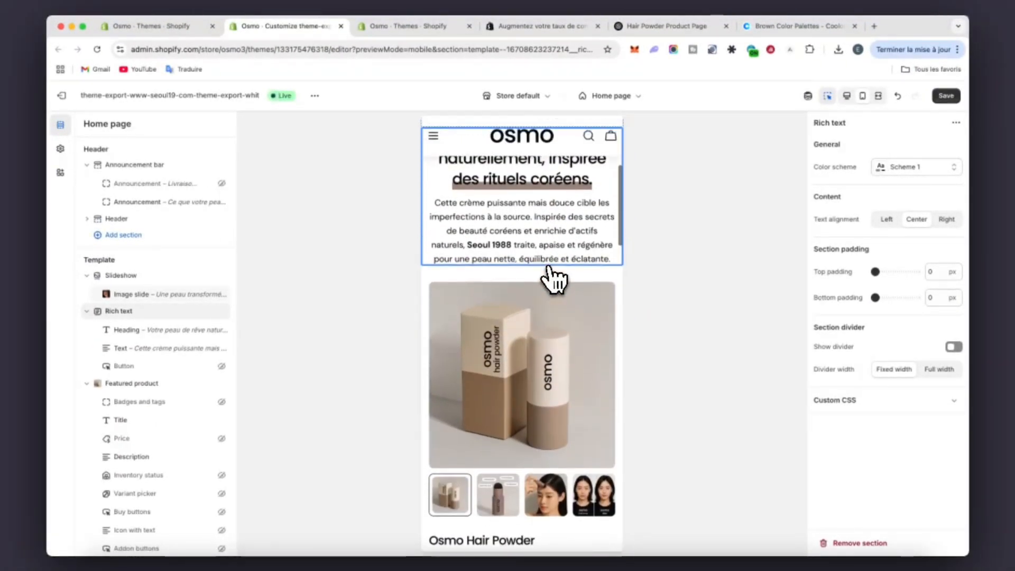
scroll(553, 279, "up", 2)
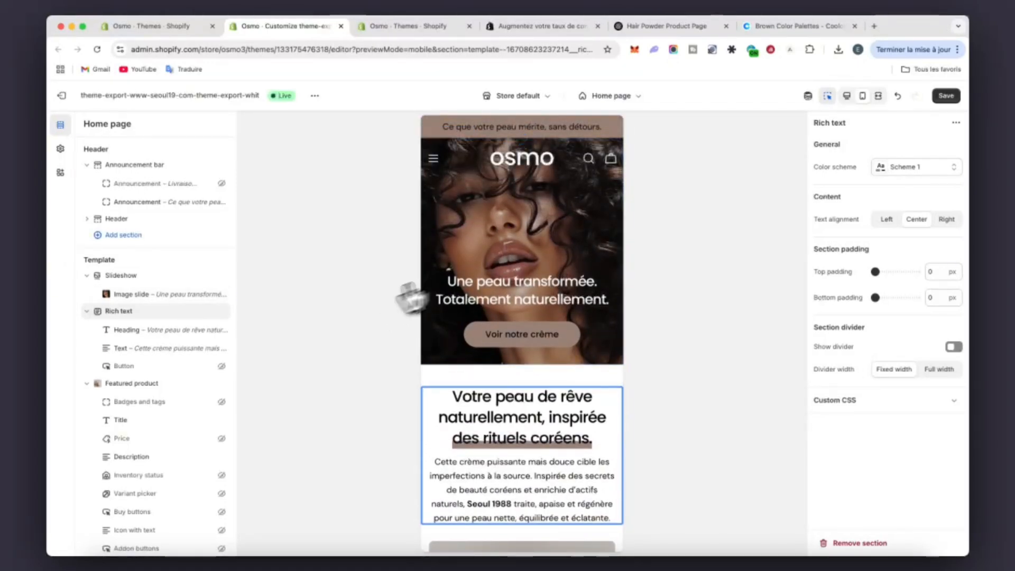
scroll(523, 268, "down", 2)
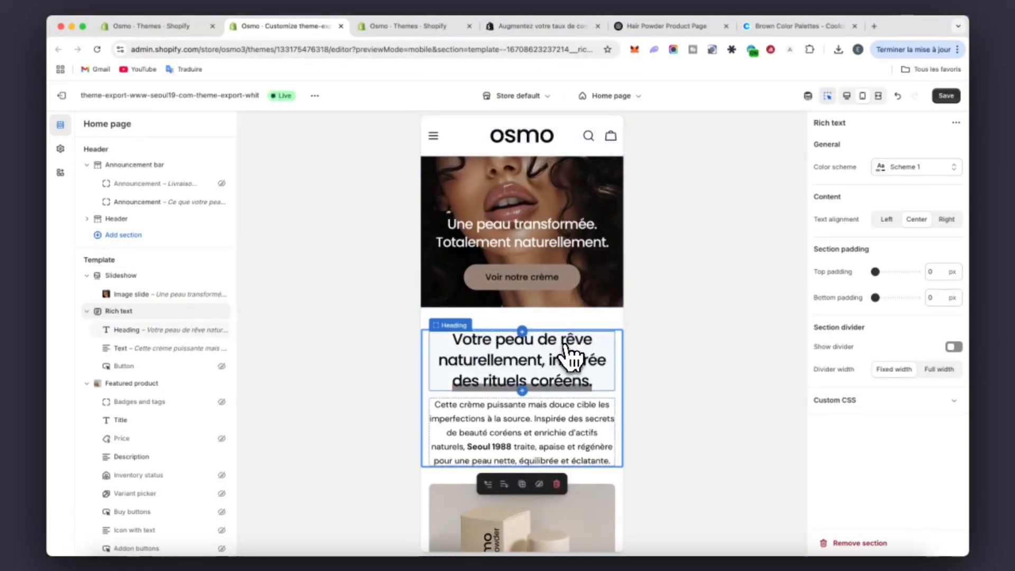
scroll(442, 304, "down", 4)
scroll(493, 265, "up", 5)
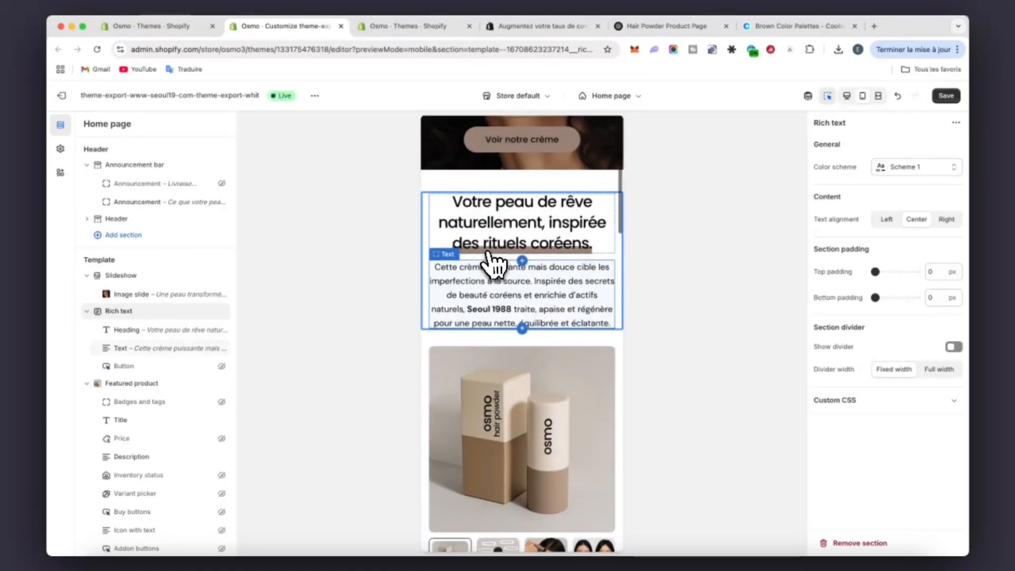
scroll(494, 312, "up", 2)
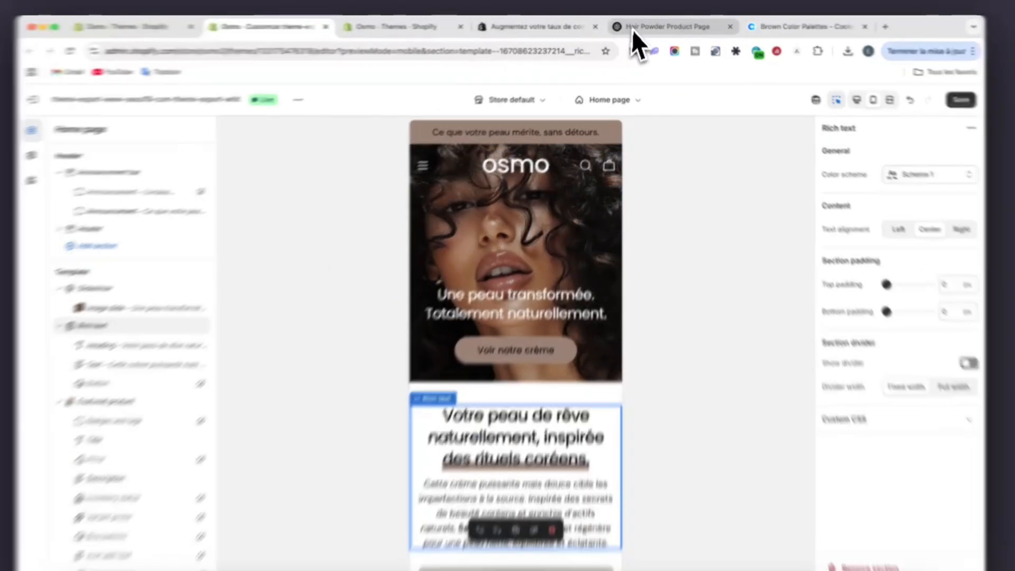
- Switch to the ChatGPT hair powder conversation and send the prompt "Give me 10 marketing sentence for this product, small"
left_click(658, 26)
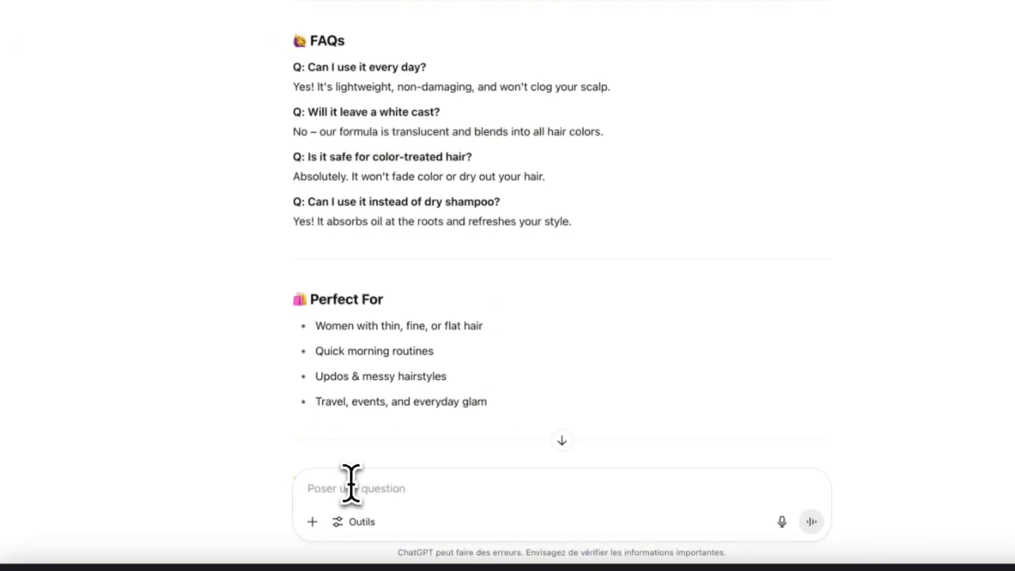
type("G")
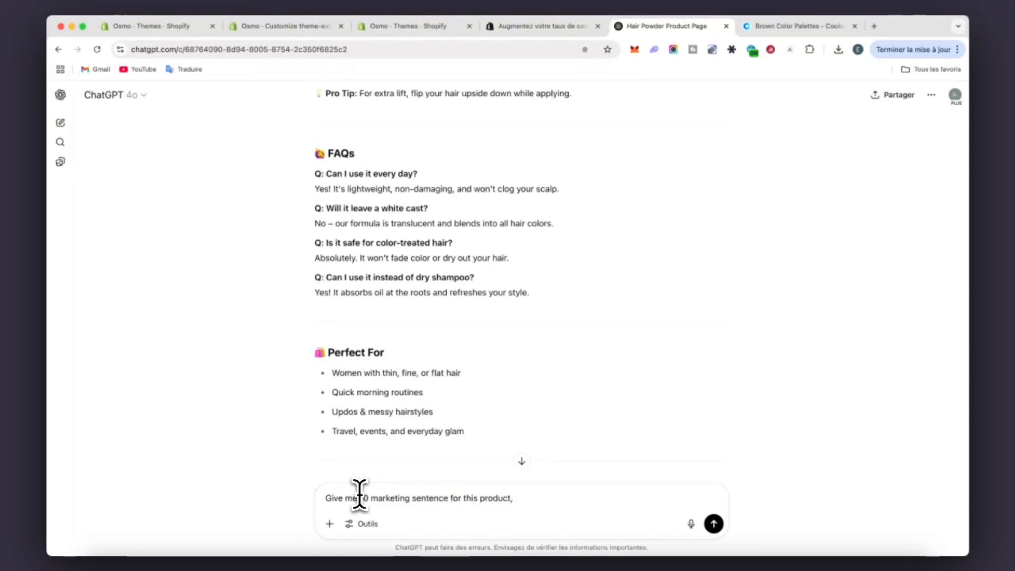
key("Return")
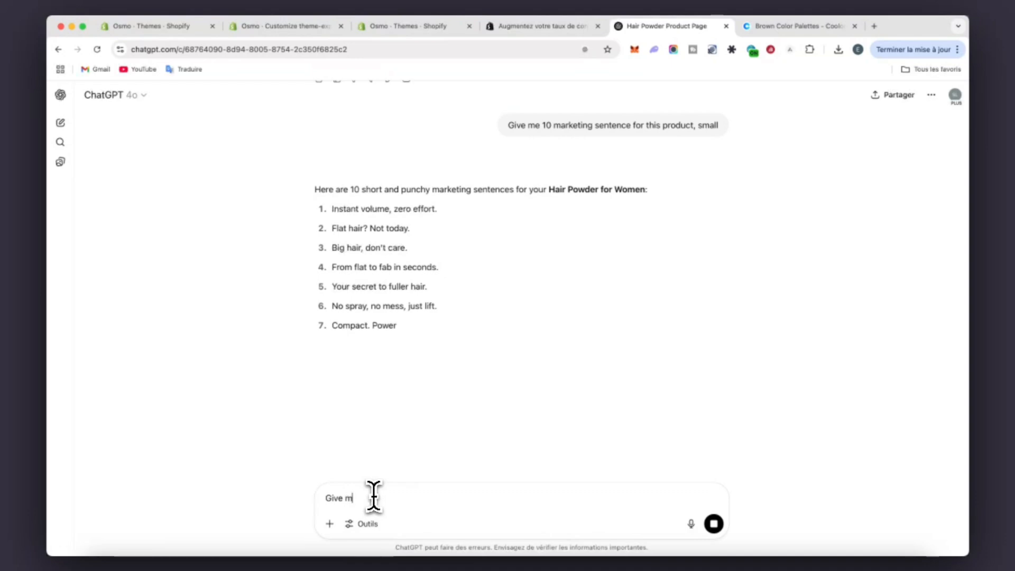
- Send ChatGPT the follow-up prompt "Give me 3 complete description"
type("Give me 3 complete")
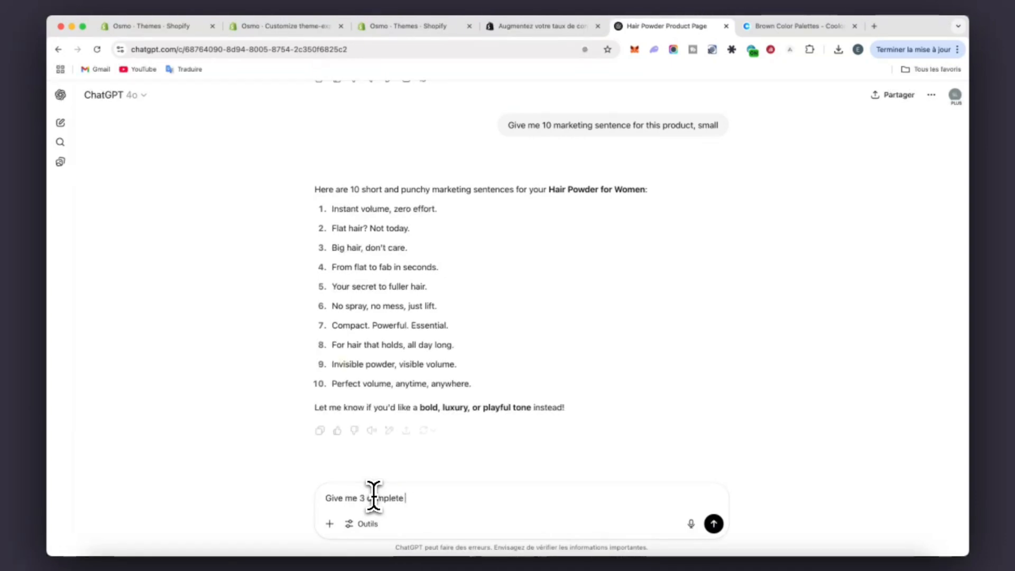
type(" description")
key("Return")
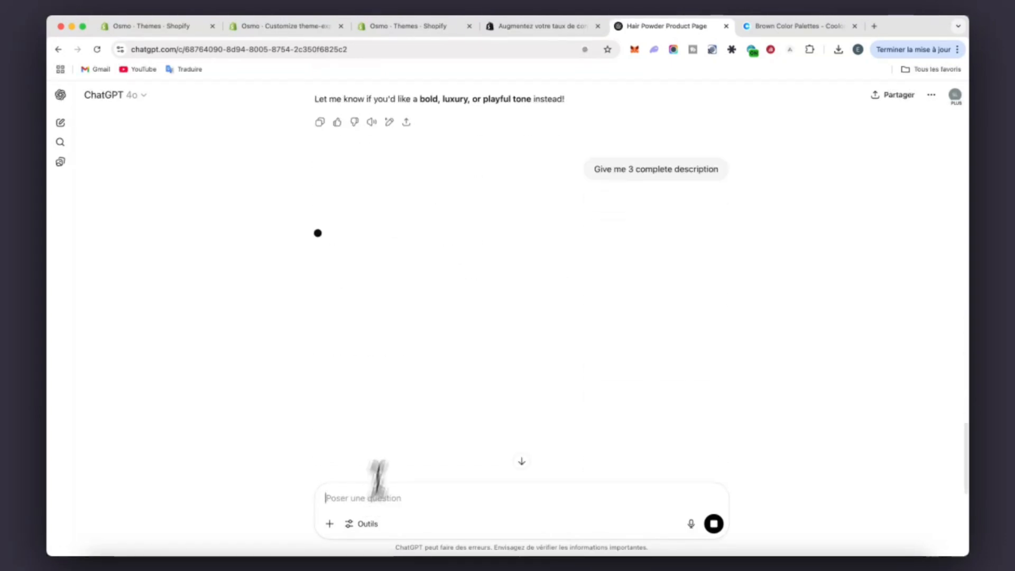
- Look through ChatGPT's marketing sentences and new descriptions, and copy the sentence "Your secret to fuller hair."
scroll(449, 234, "up", 5)
left_click_drag(438, 227, 351, 225)
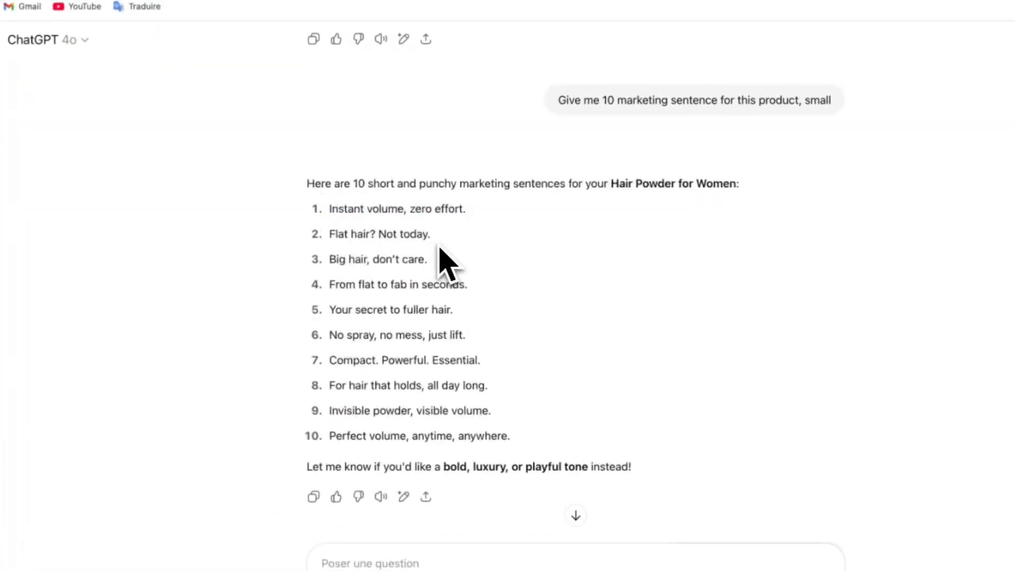
scroll(461, 363, "down", 3)
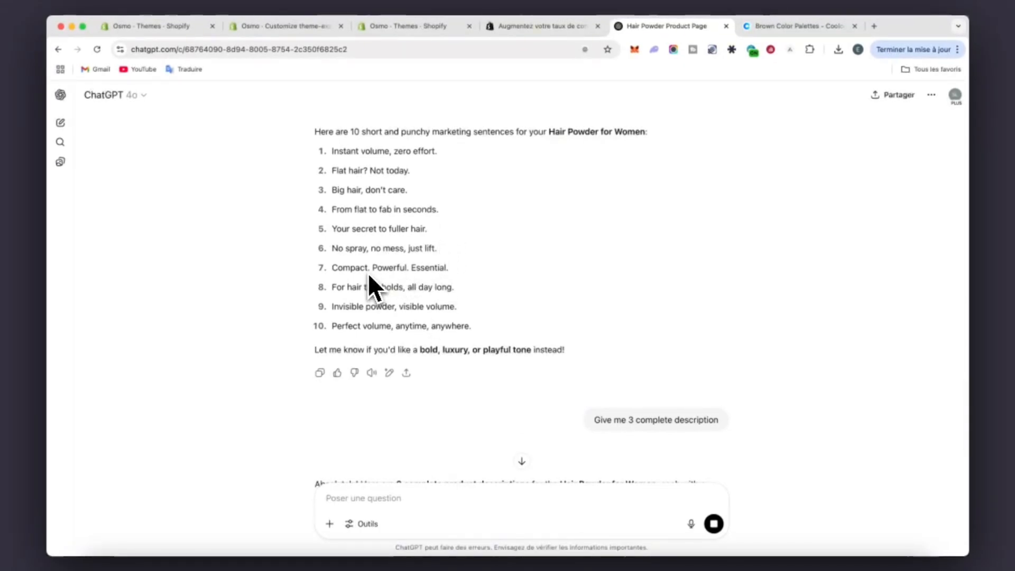
left_click_drag(464, 307, 347, 308)
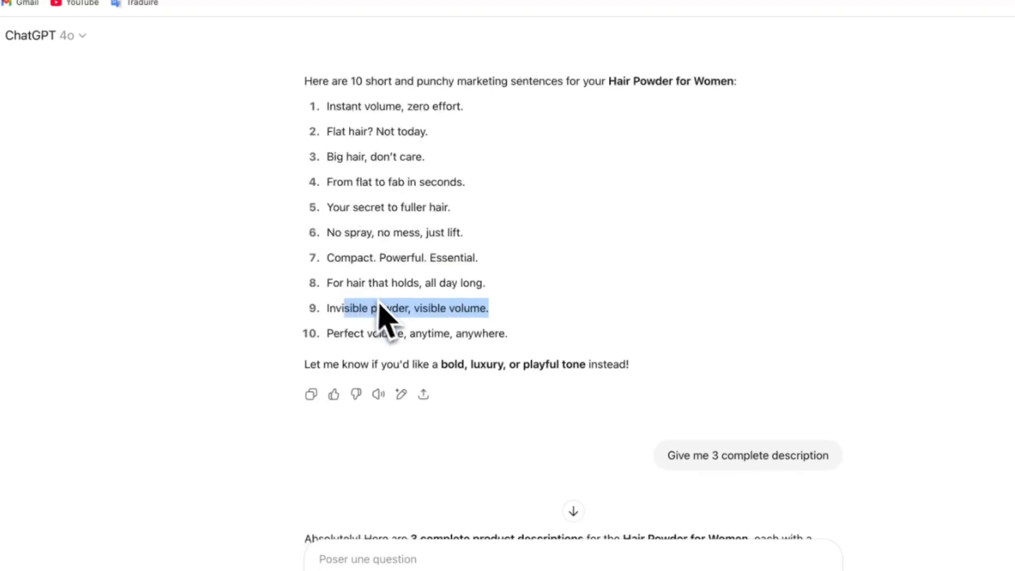
scroll(383, 317, "down", 4)
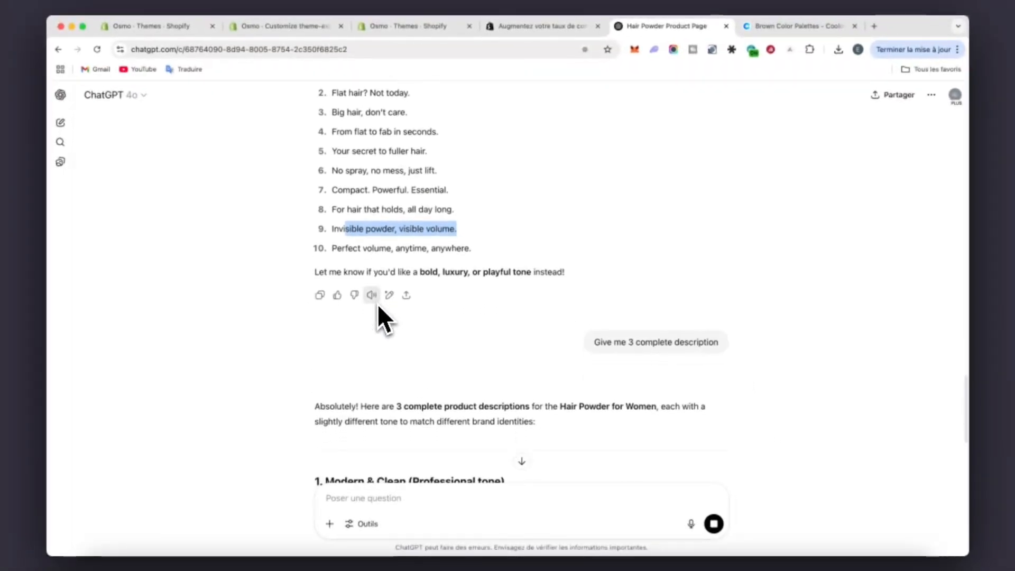
scroll(377, 306, "down", 2)
scroll(379, 306, "up", 5)
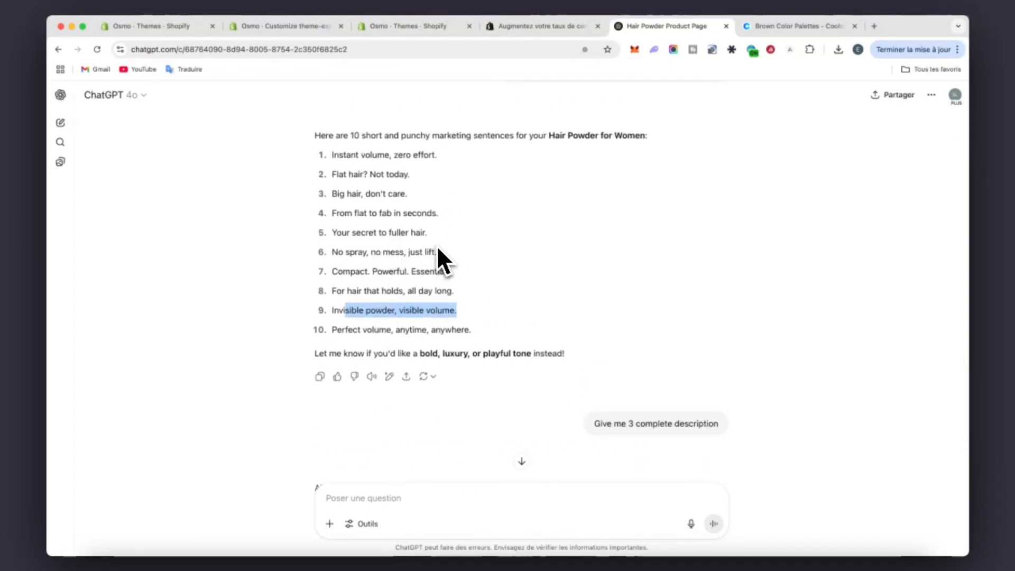
left_click_drag(427, 232, 335, 233)
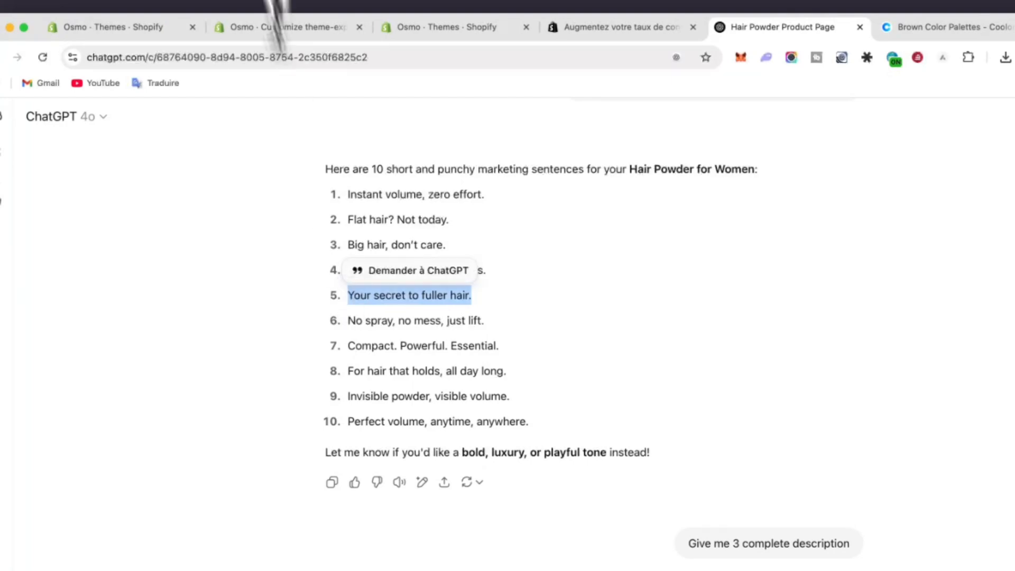
- Switch to the Shopify theme editor and replace the image slide's heading with "Your secret to fuller hair."
left_click(278, 28)
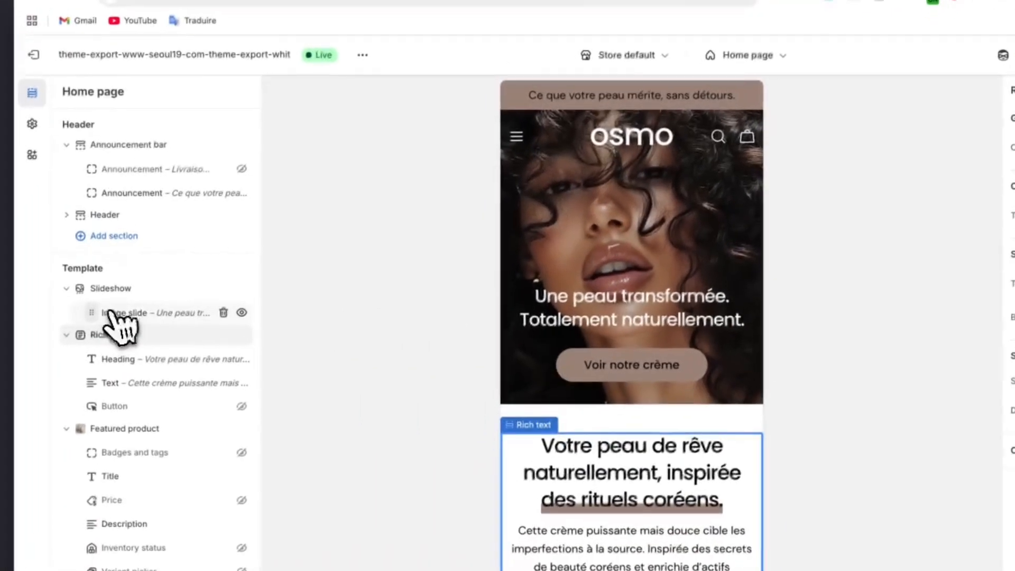
left_click(80, 375)
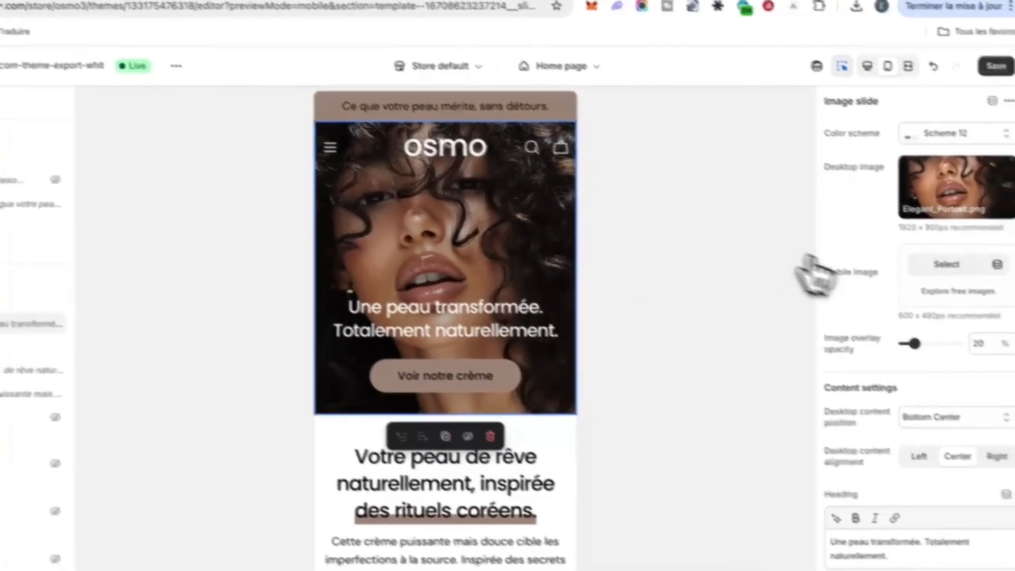
scroll(898, 332, "down", 6)
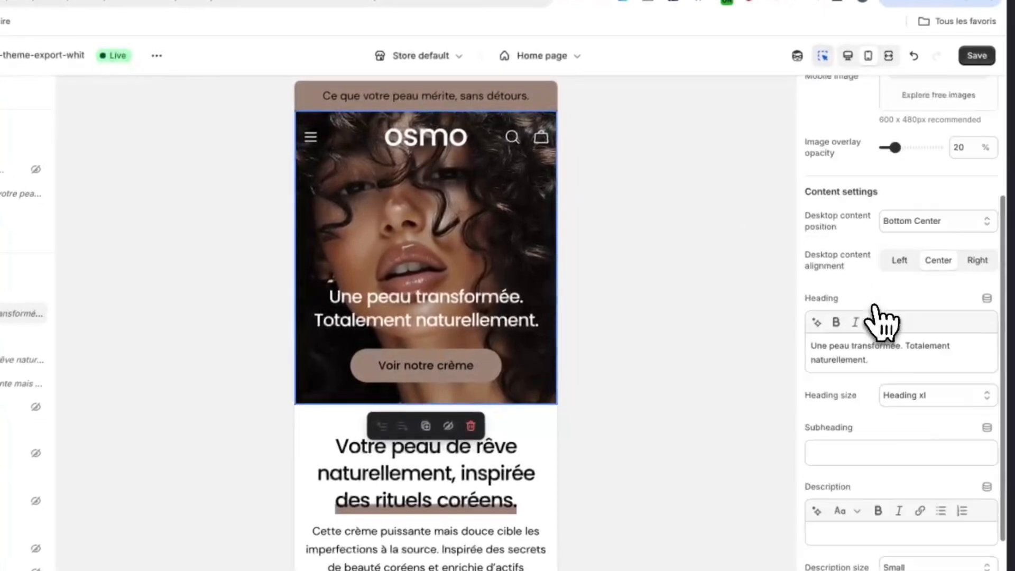
left_click_drag(897, 250, 798, 243)
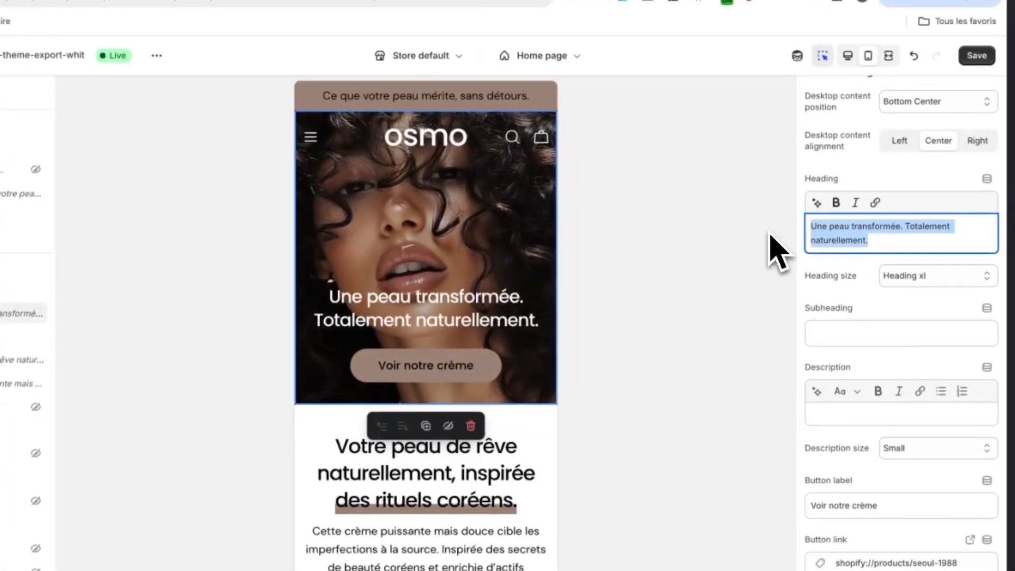
key("ctrl+v")
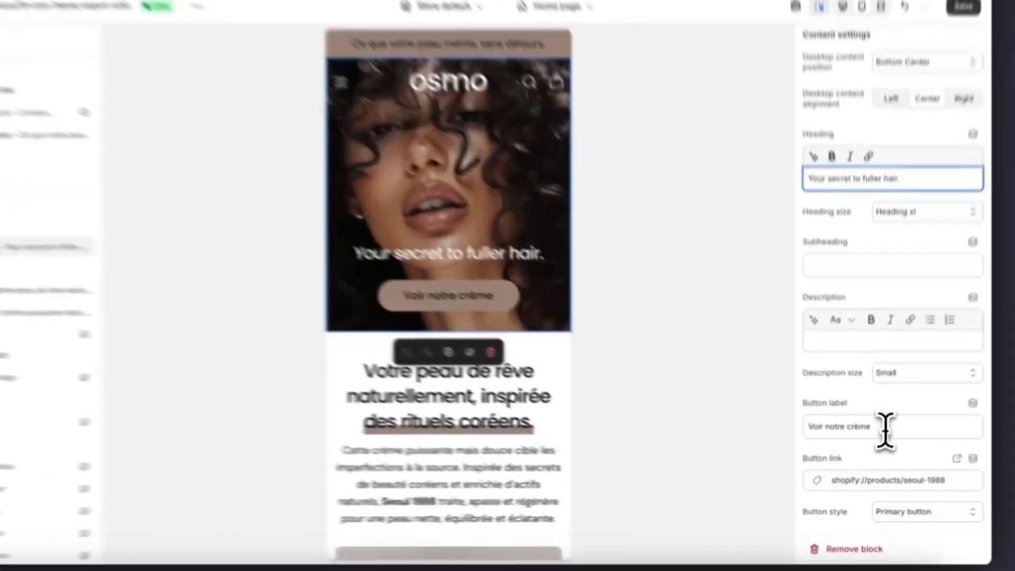
- Label the image slide's button "View our hair powder" and link it to the Osmo Hair Powder product
triple_click(882, 442)
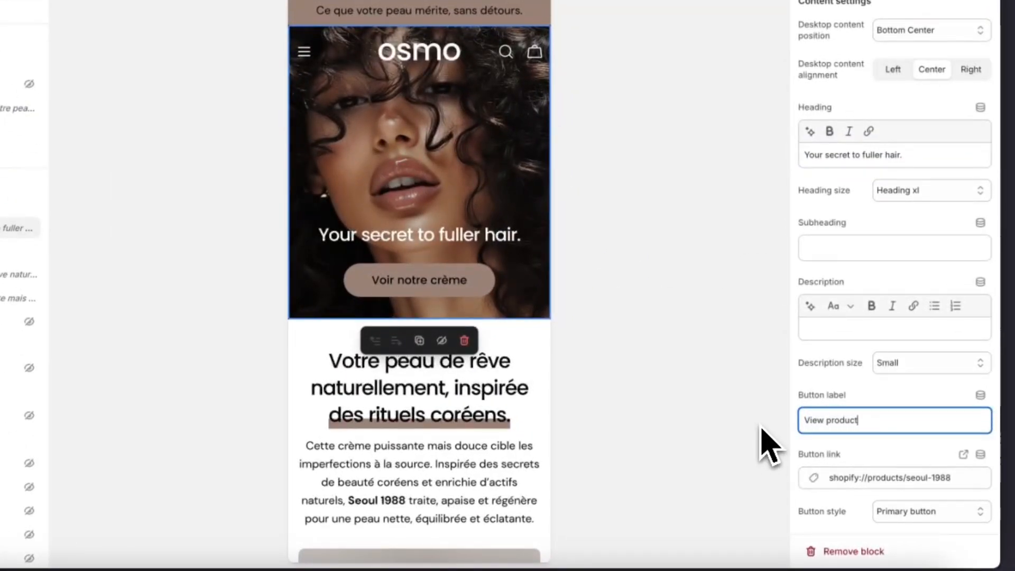
type("View product")
left_click(851, 478)
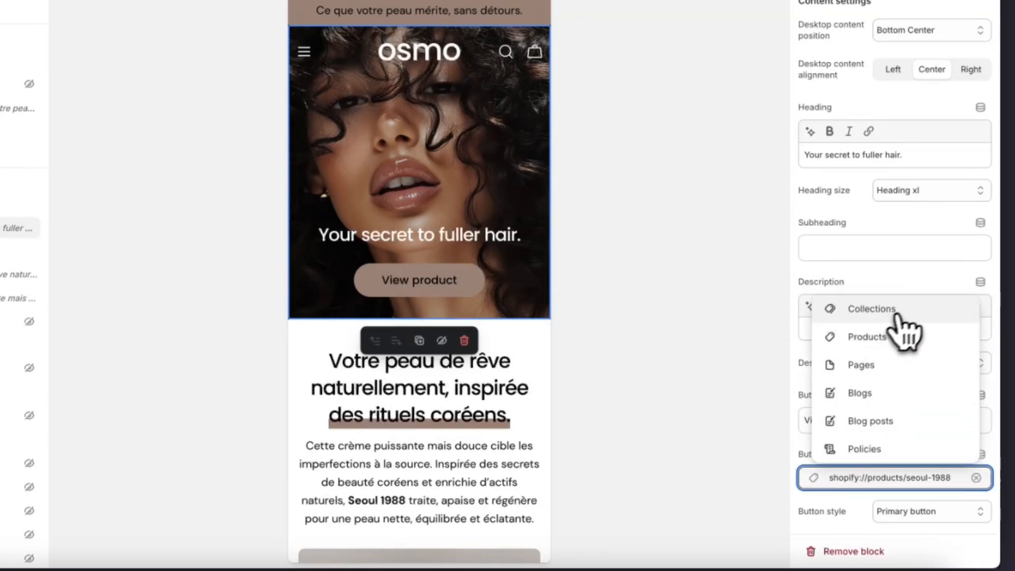
left_click(962, 339)
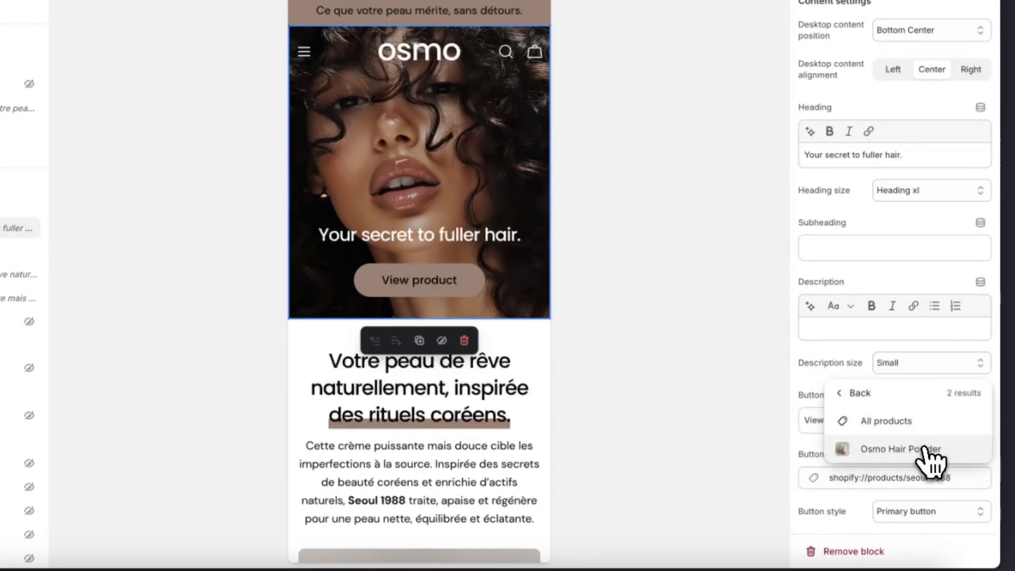
left_click(927, 453)
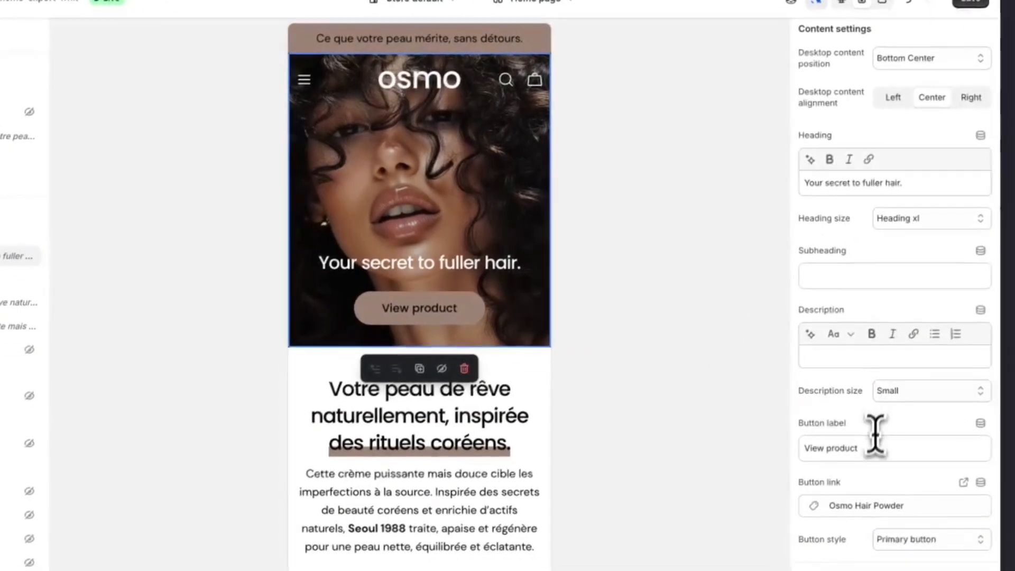
double_click(850, 475)
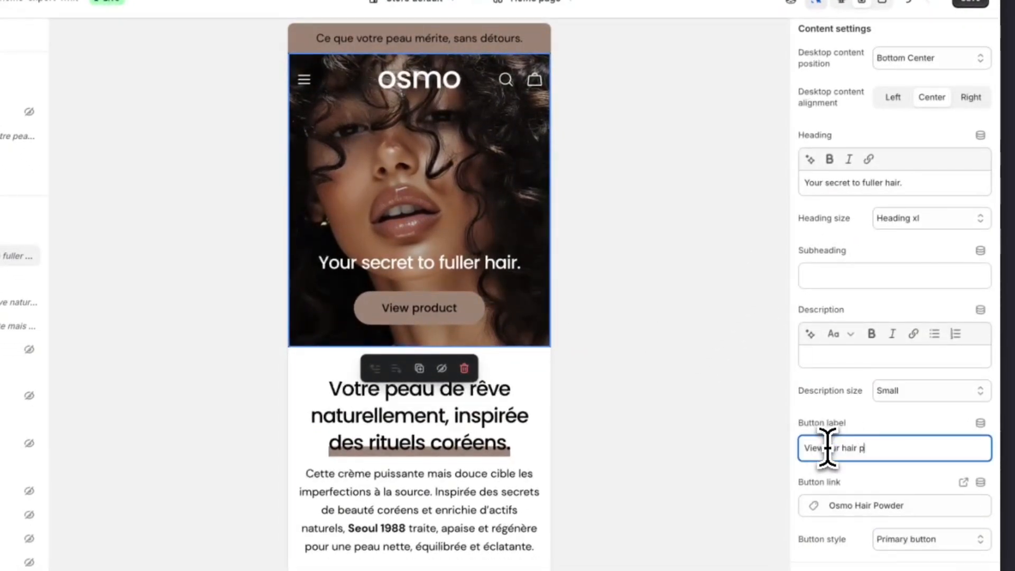
type("our hair powder")
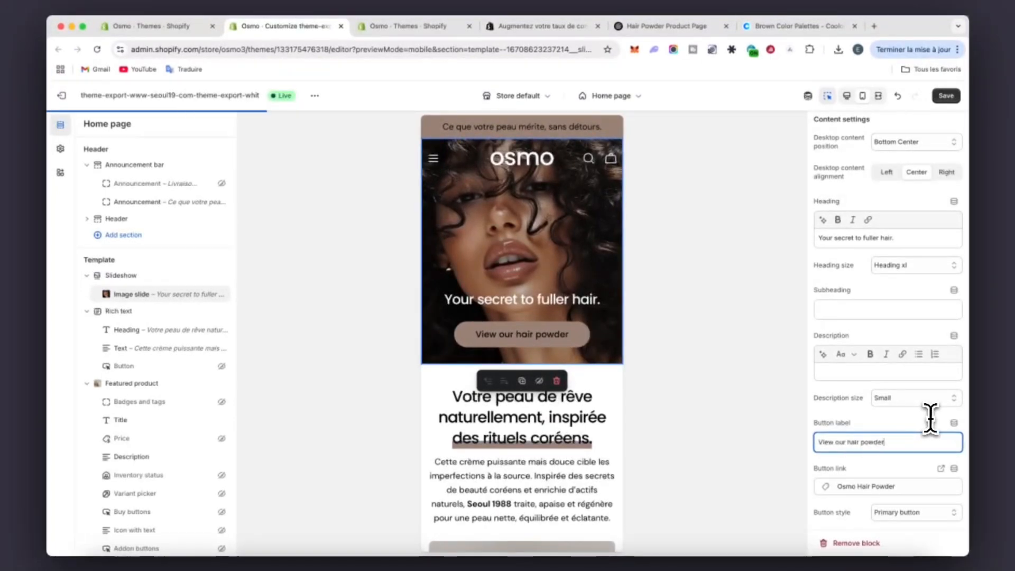
- Switch to ChatGPT, look through the three product descriptions, and copy the marketing sentence "Perfect volume, anytime, anywhere."
scroll(517, 238, "down", 5)
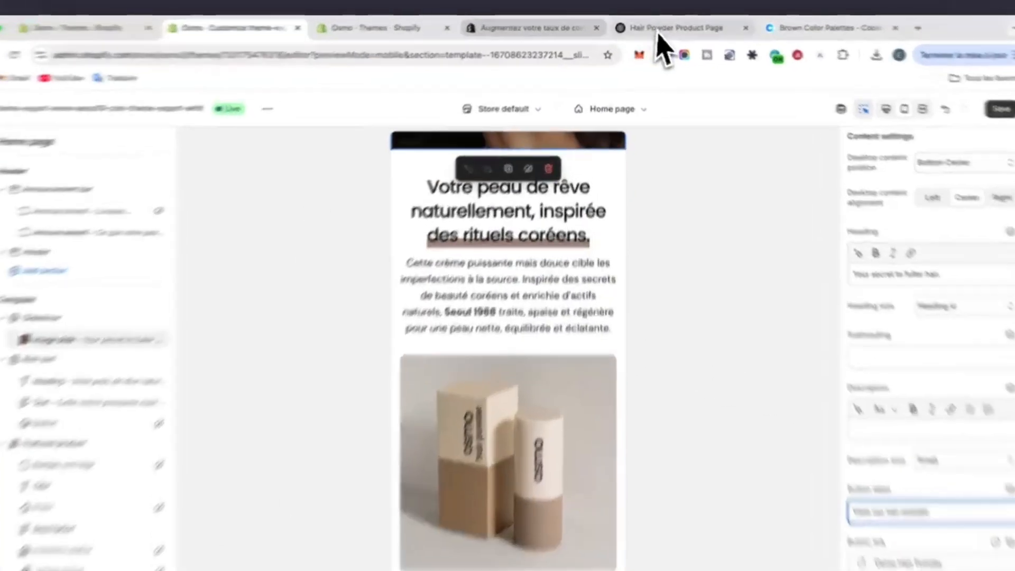
left_click(663, 26)
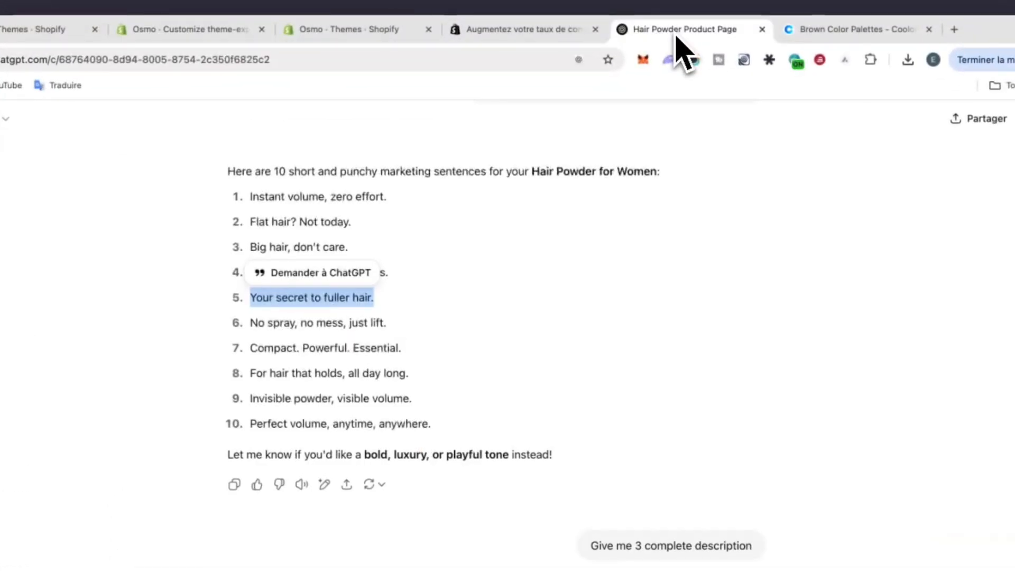
scroll(565, 275, "down", 10)
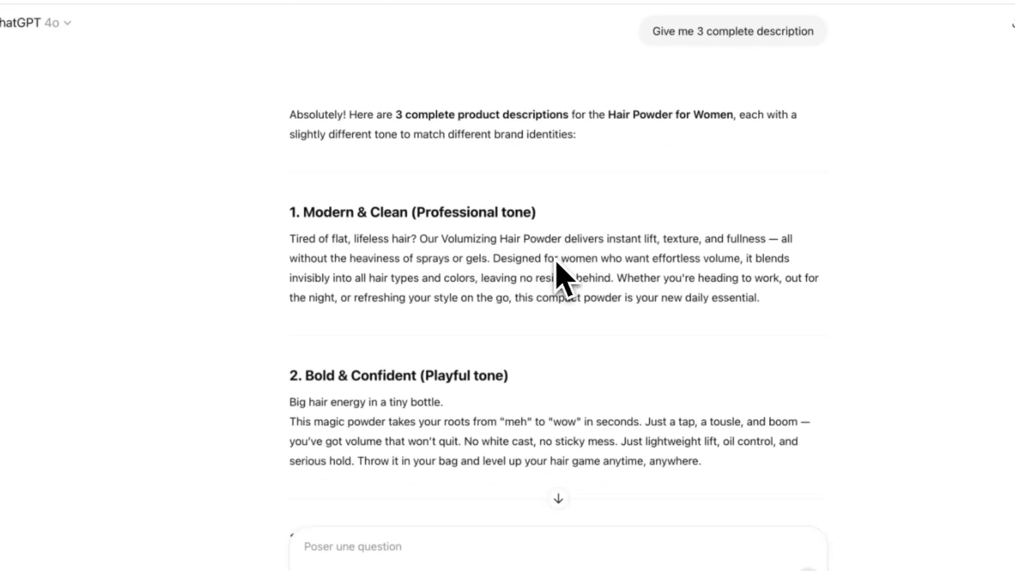
scroll(554, 259, "down", 2)
scroll(554, 259, "down", 1)
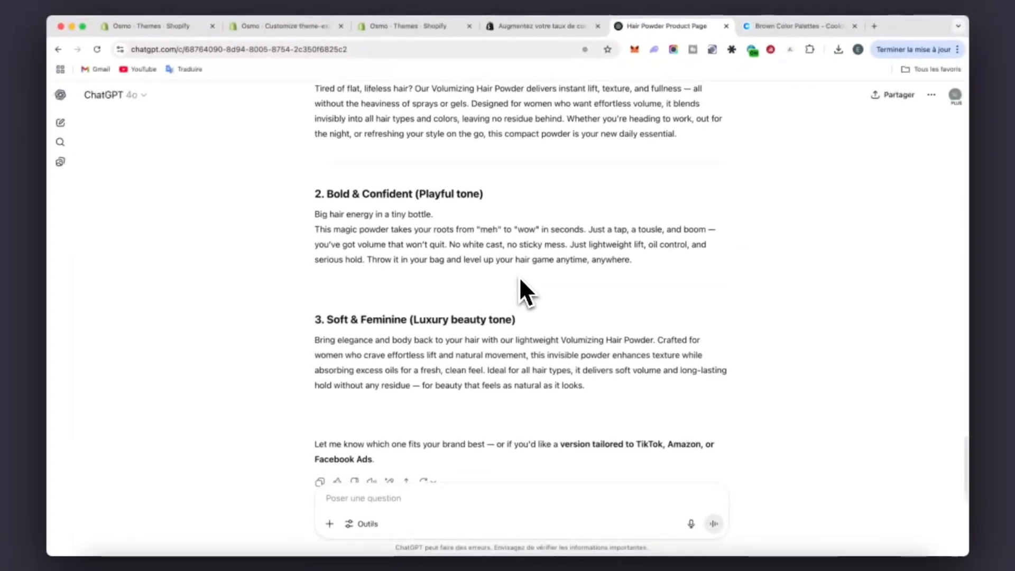
scroll(554, 259, "up", 1)
scroll(520, 280, "up", 5)
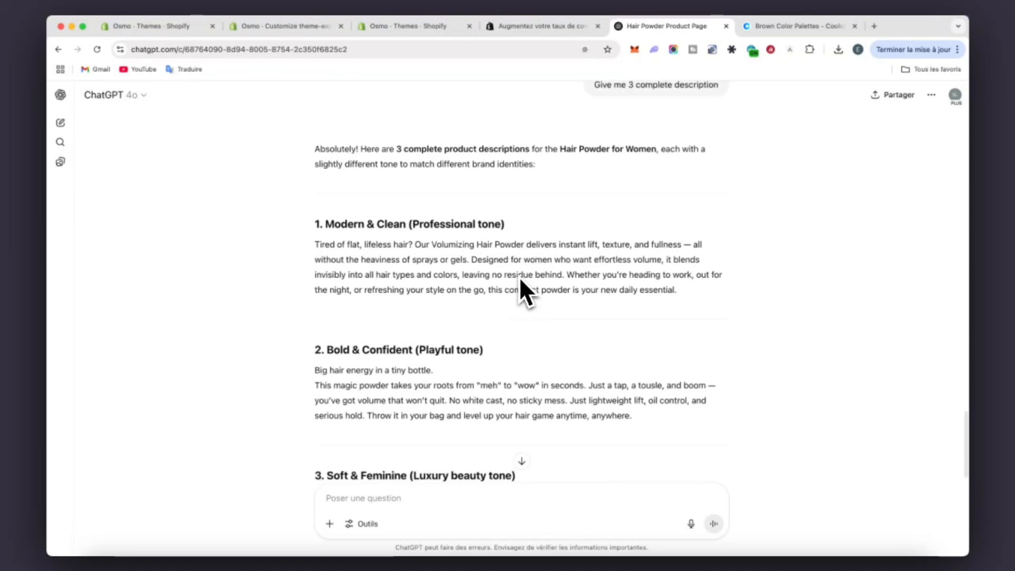
scroll(519, 277, "up", 3)
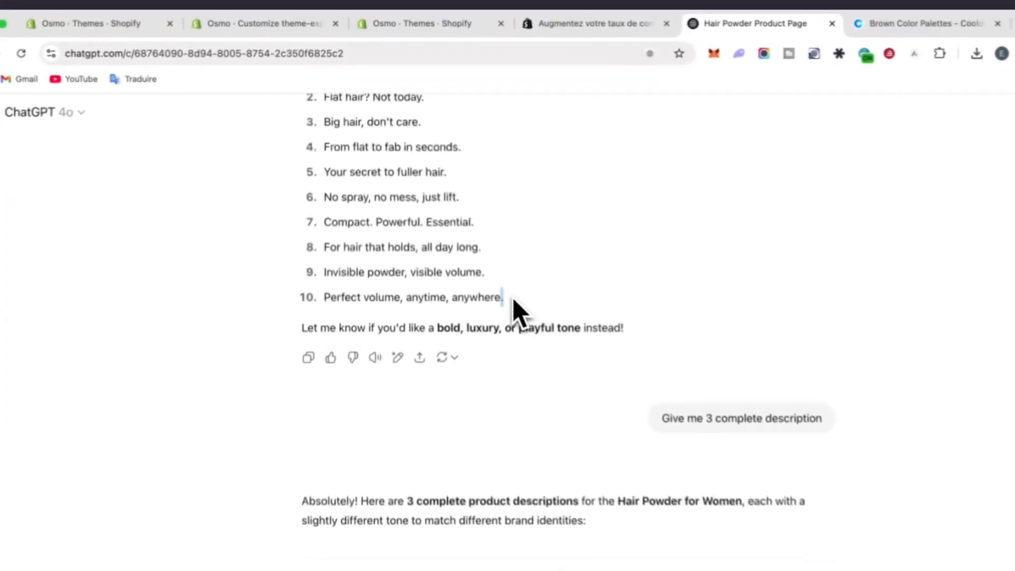
left_click_drag(472, 237, 342, 237)
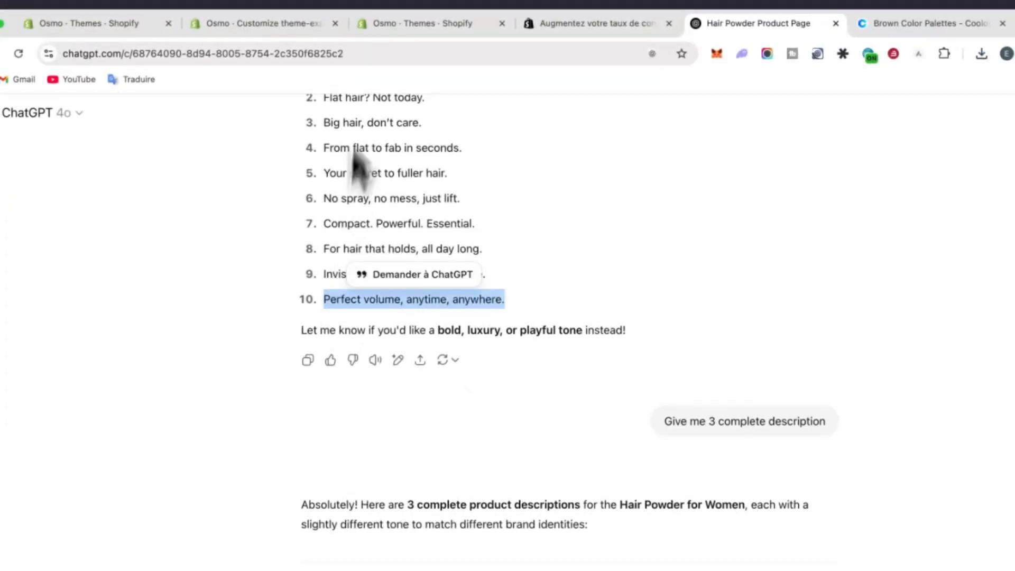
- Return to the Shopify theme editor and replace the rich text section's heading with "Perfect volume, anytime, anywhere."
left_click(369, 26)
left_click(275, 26)
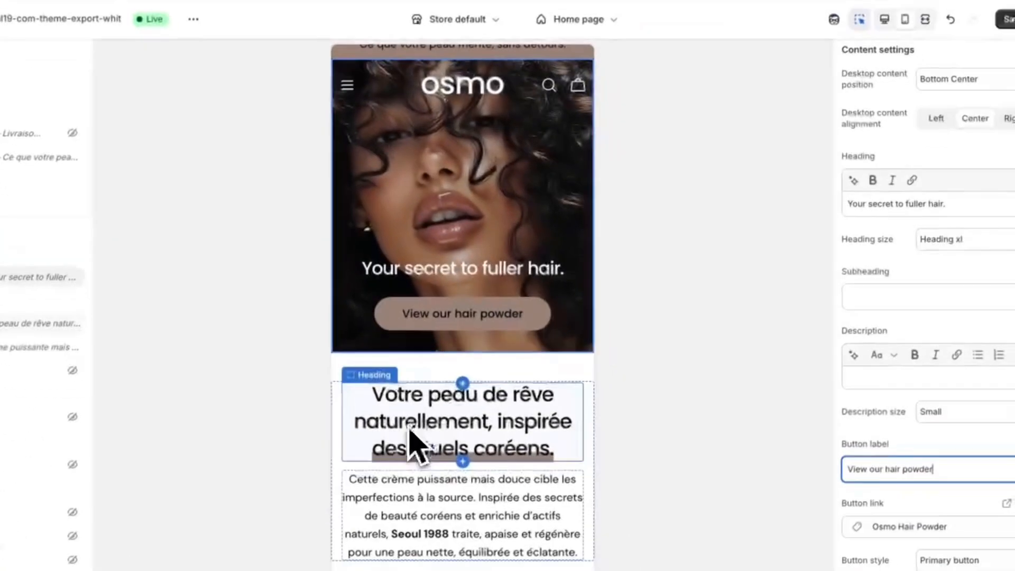
left_click(413, 444)
left_click_drag(930, 147, 837, 131)
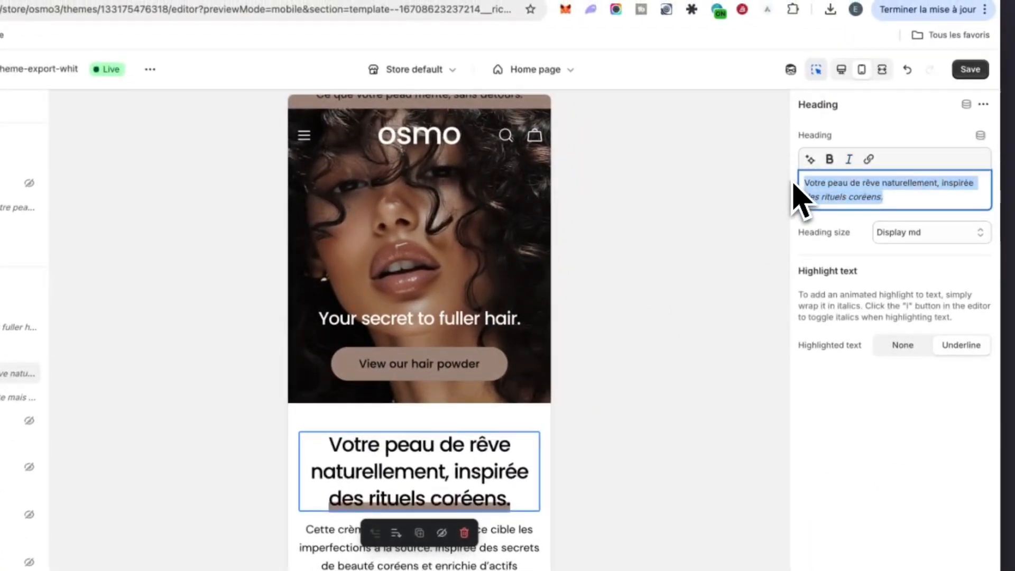
type("Perfect volume, anytime, anywhere.")
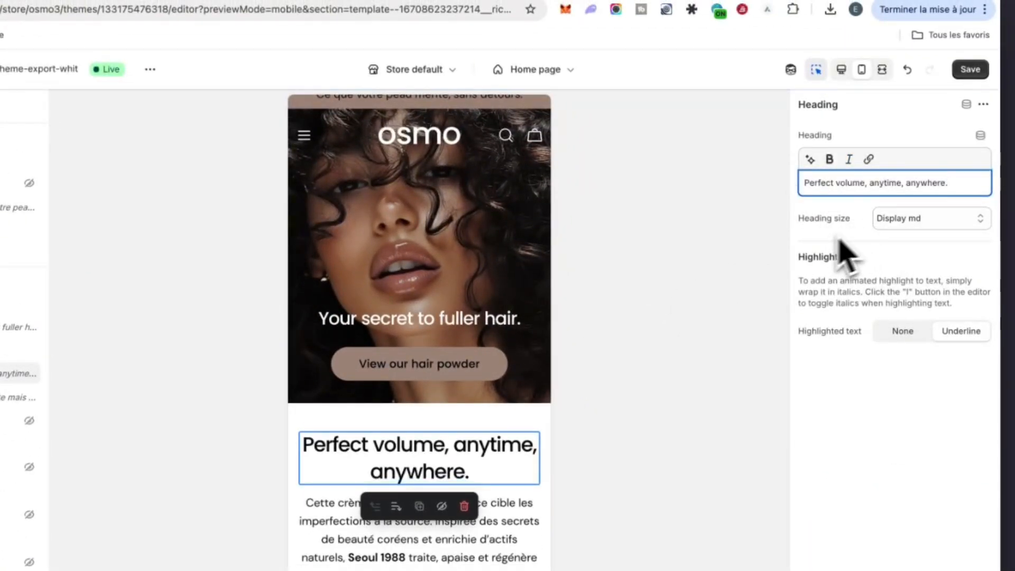
- Try the Display lg and Heading lg sizes on the rich text heading, then settle on Heading xl
left_click(892, 222)
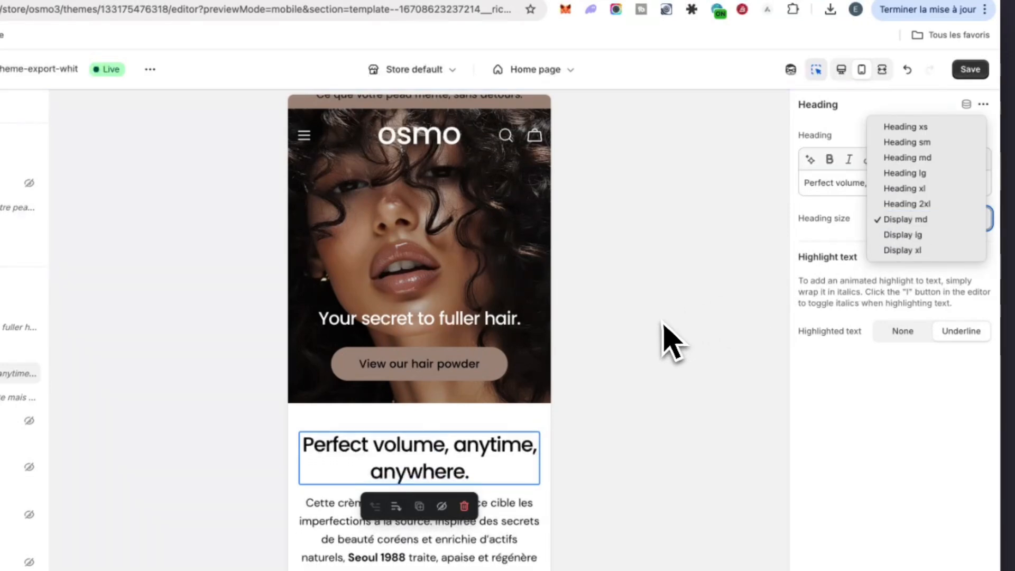
left_click(892, 237)
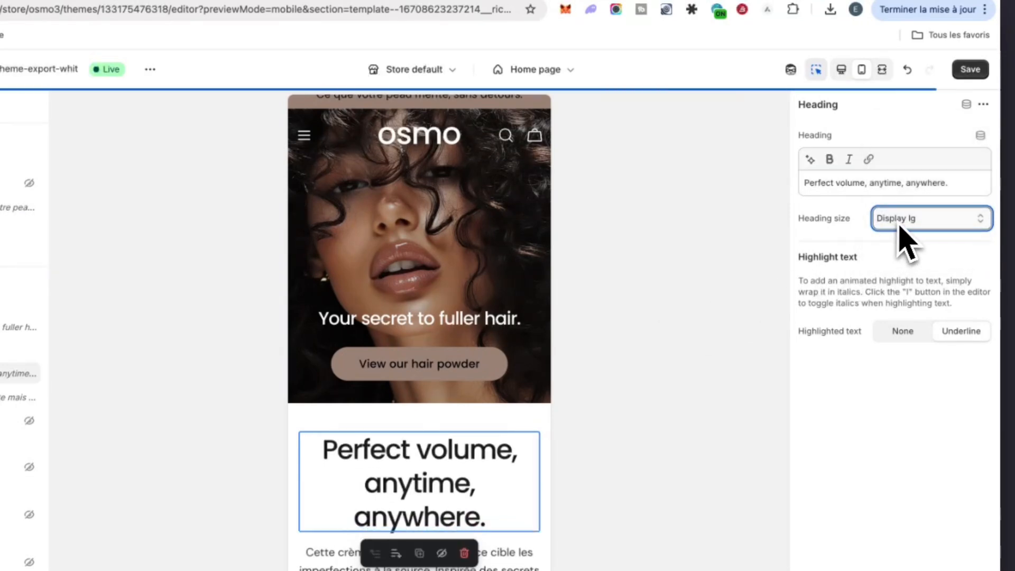
left_click(899, 225)
left_click(897, 160)
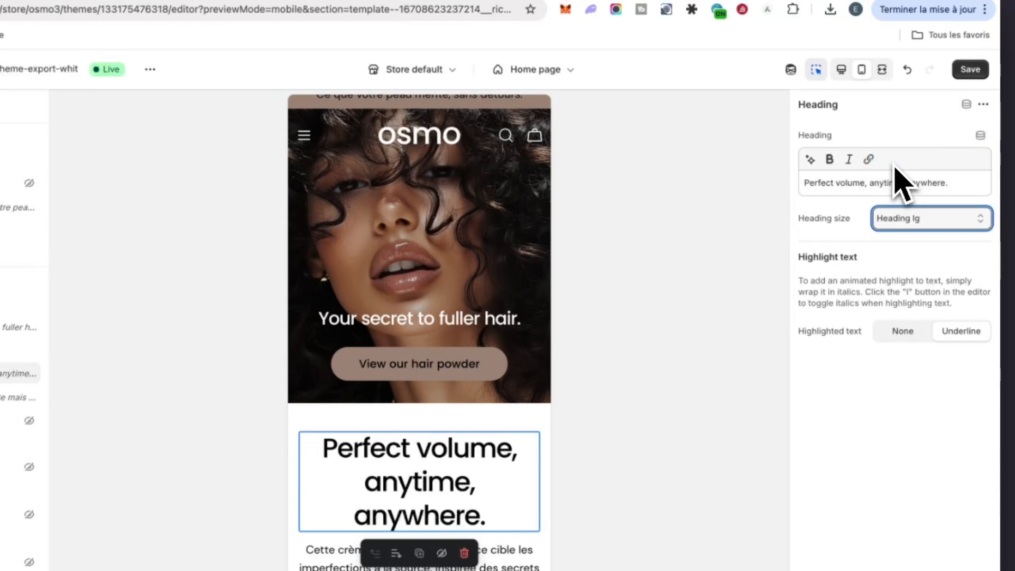
left_click(905, 218)
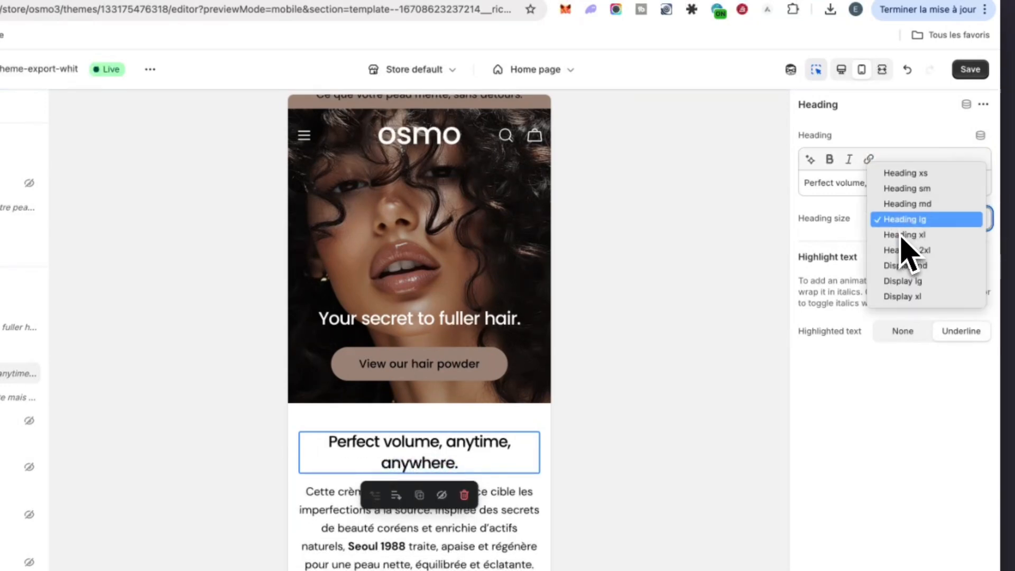
left_click(903, 237)
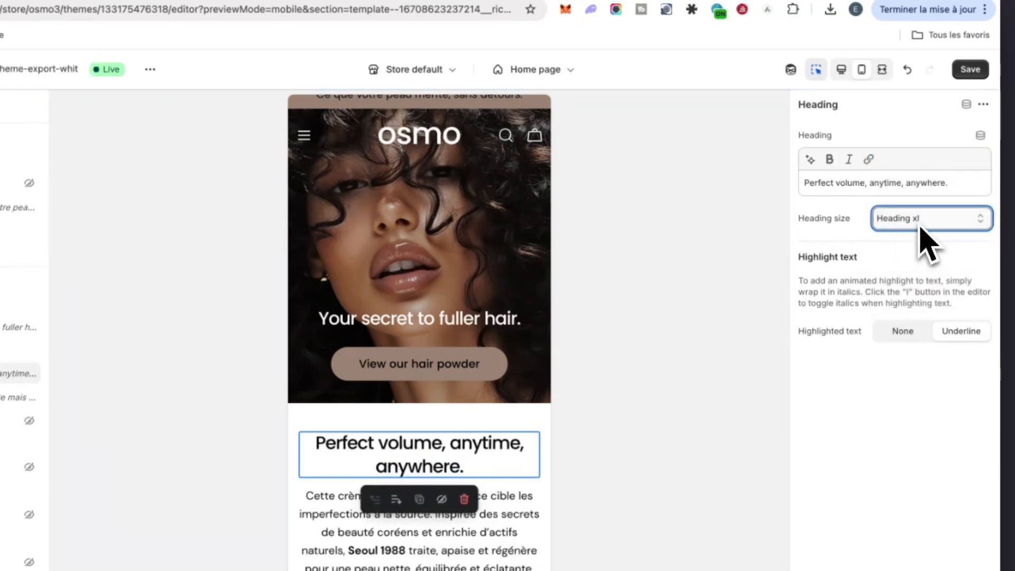
- Italicize "Perfect volume" in the rich text heading to apply the underline highlight to those words
left_click_drag(963, 183, 878, 183)
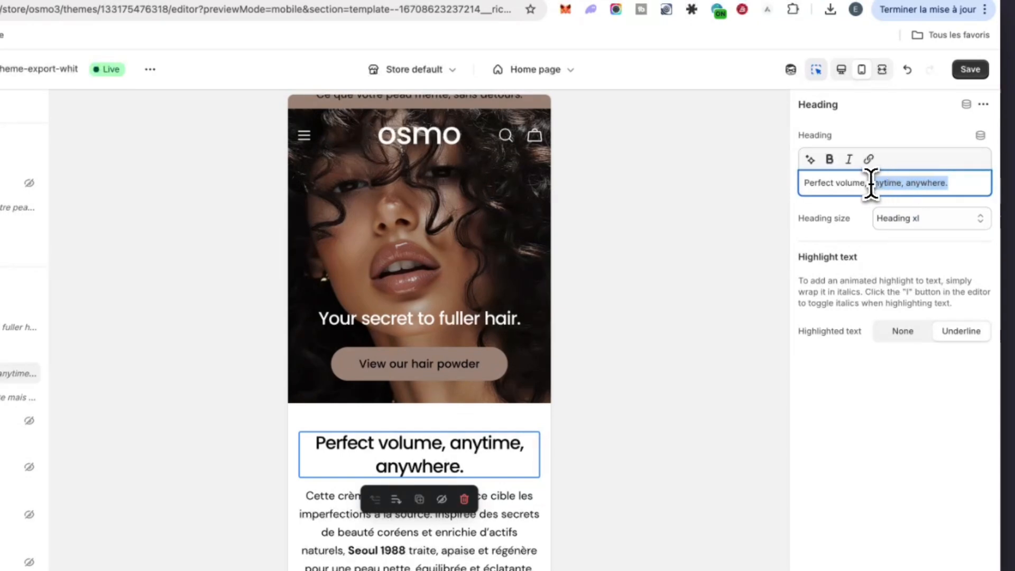
left_click(961, 183)
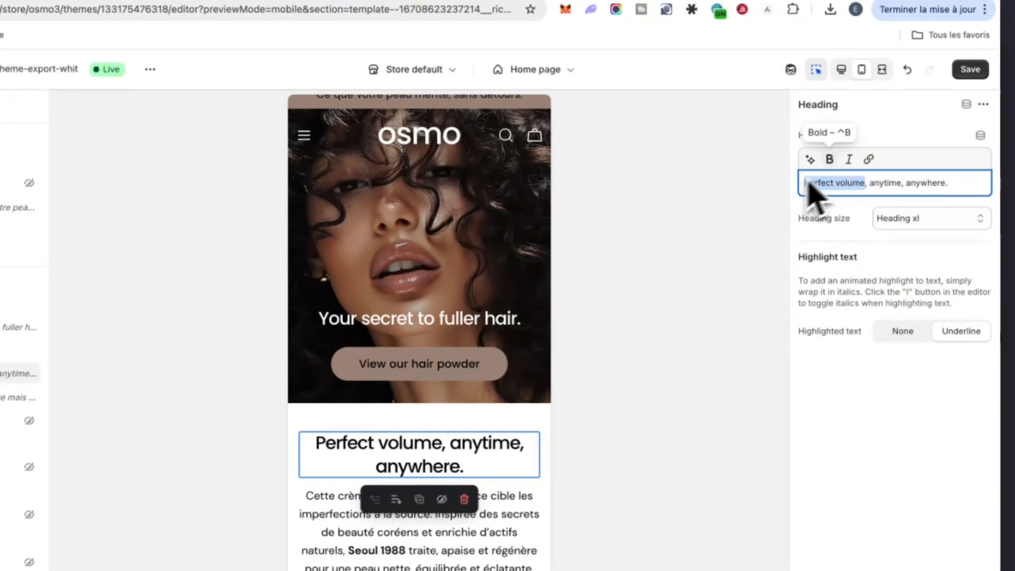
left_click(849, 158)
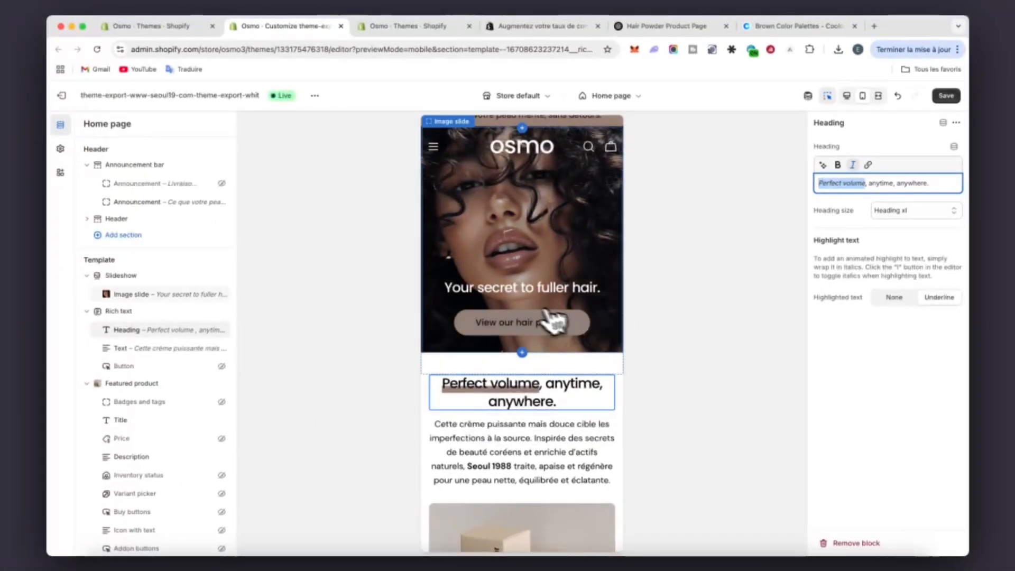
- Switch to ChatGPT and copy the Soft & Feminine description from "this invisible powder enhances texture" to "as natural as it looks."
scroll(424, 342, "down", 4)
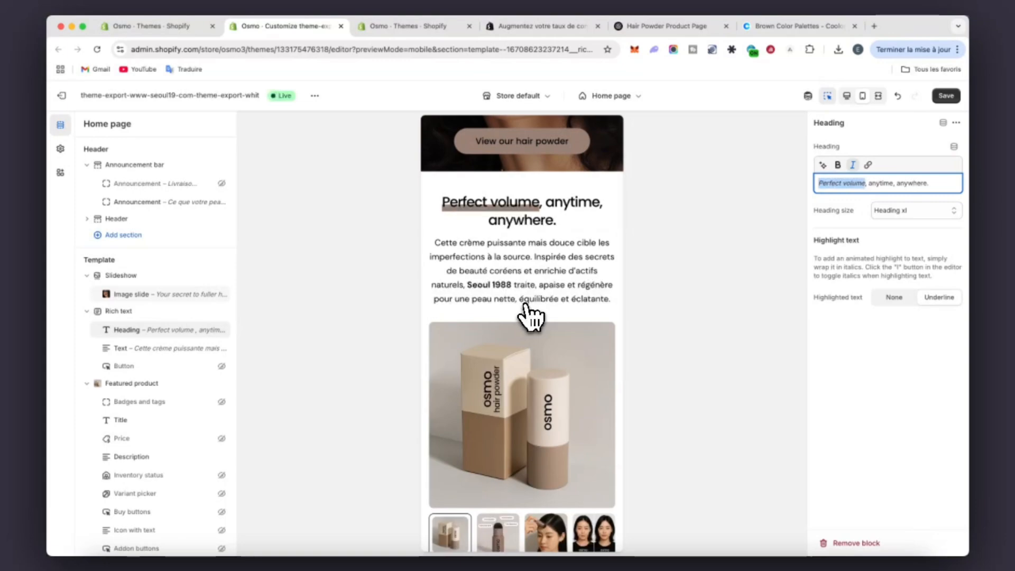
scroll(540, 415, "down", 6)
scroll(540, 415, "up", 5)
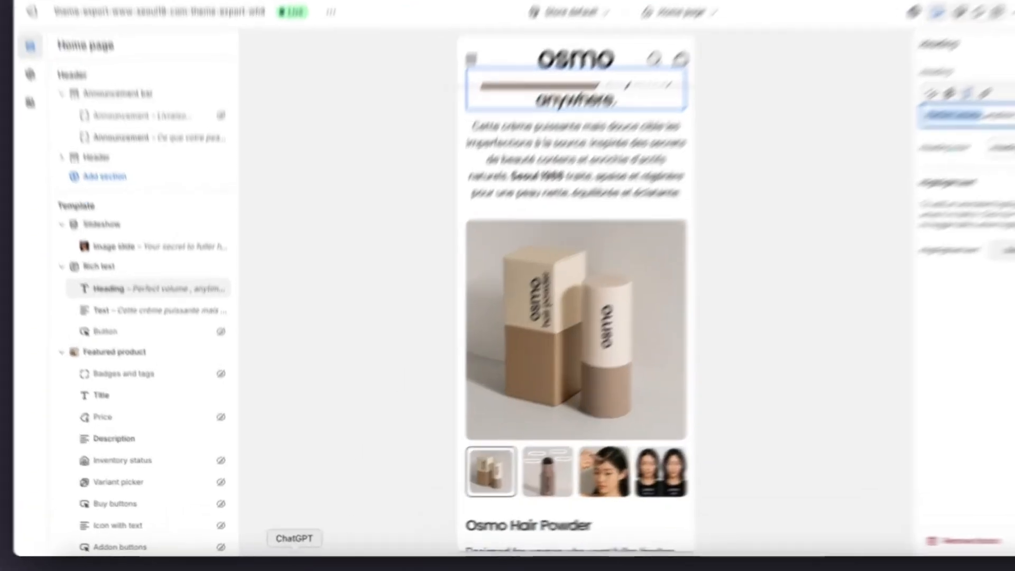
left_click(290, 562)
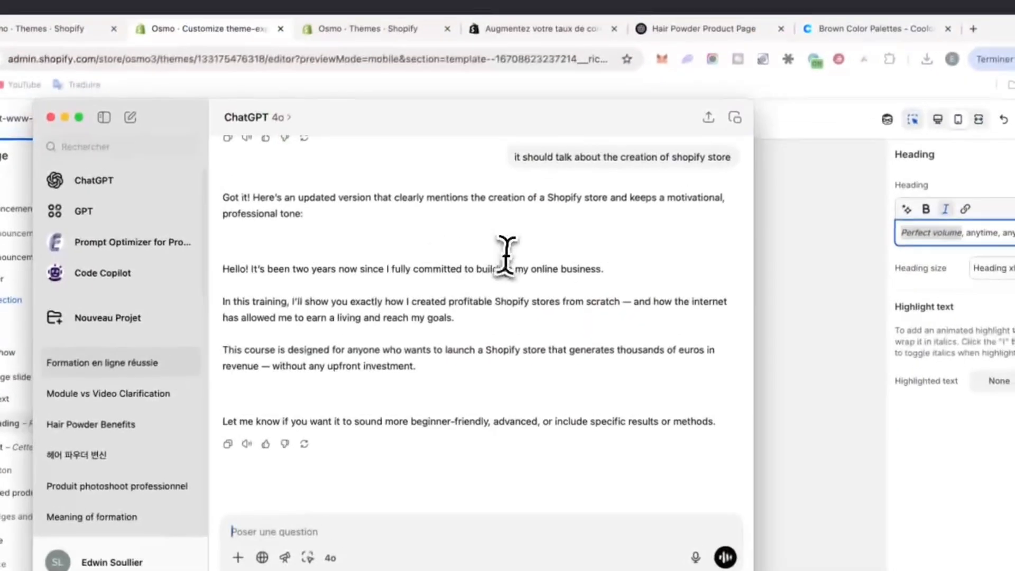
right_click(426, 342)
left_click(721, 31)
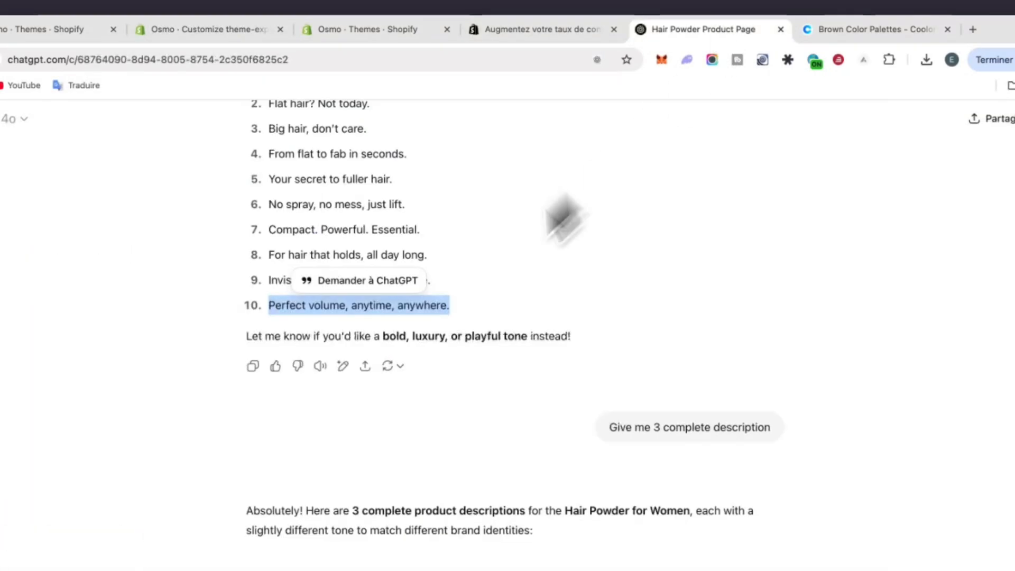
scroll(396, 358, "down", 8)
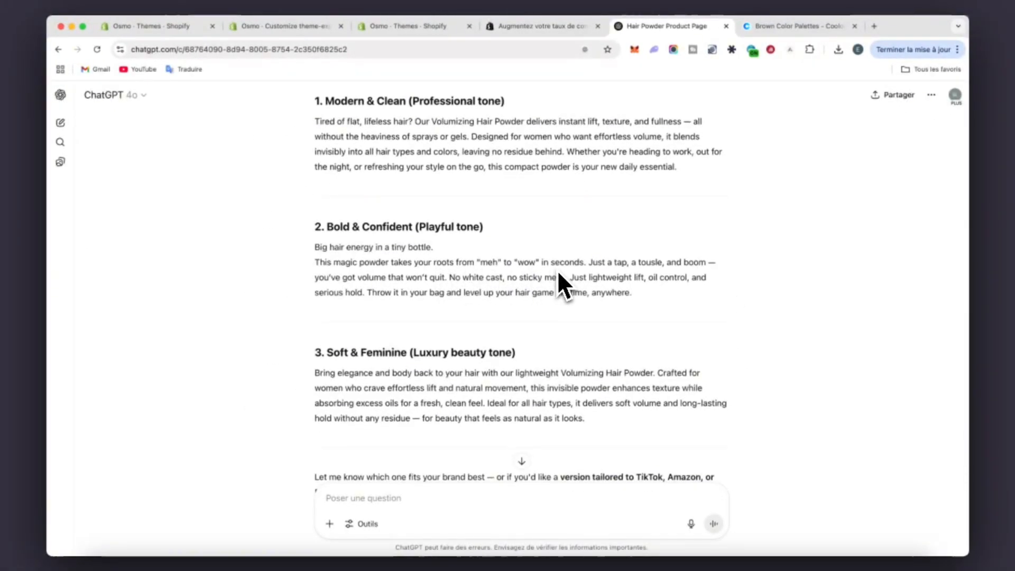
scroll(557, 270, "down", 2)
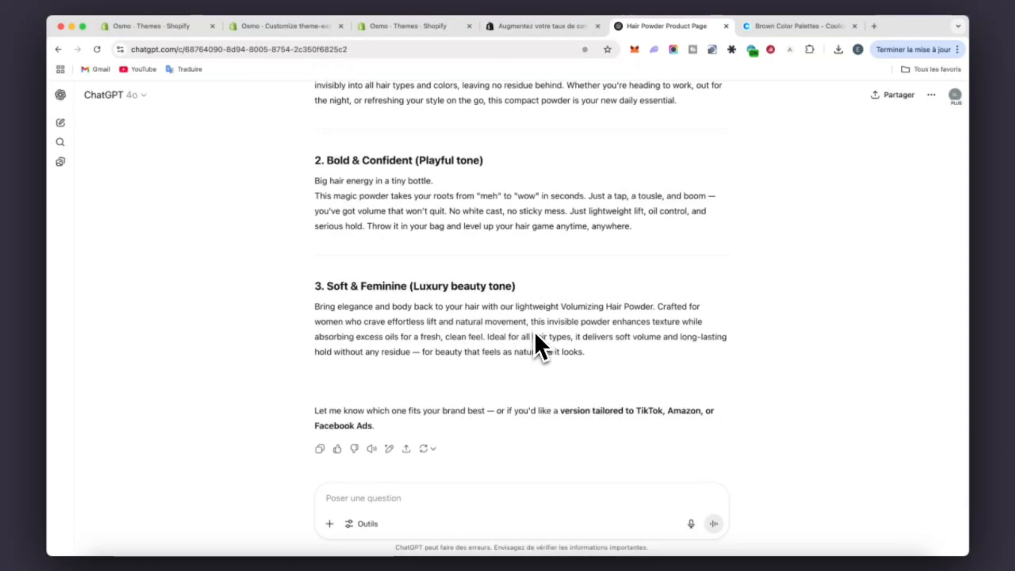
scroll(535, 334, "down", 1)
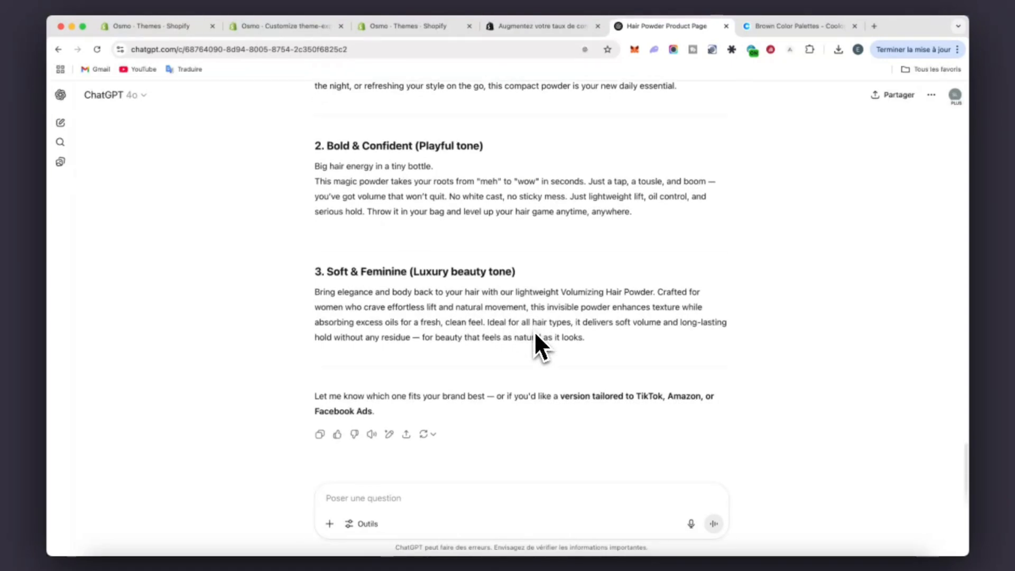
scroll(535, 334, "down", 1)
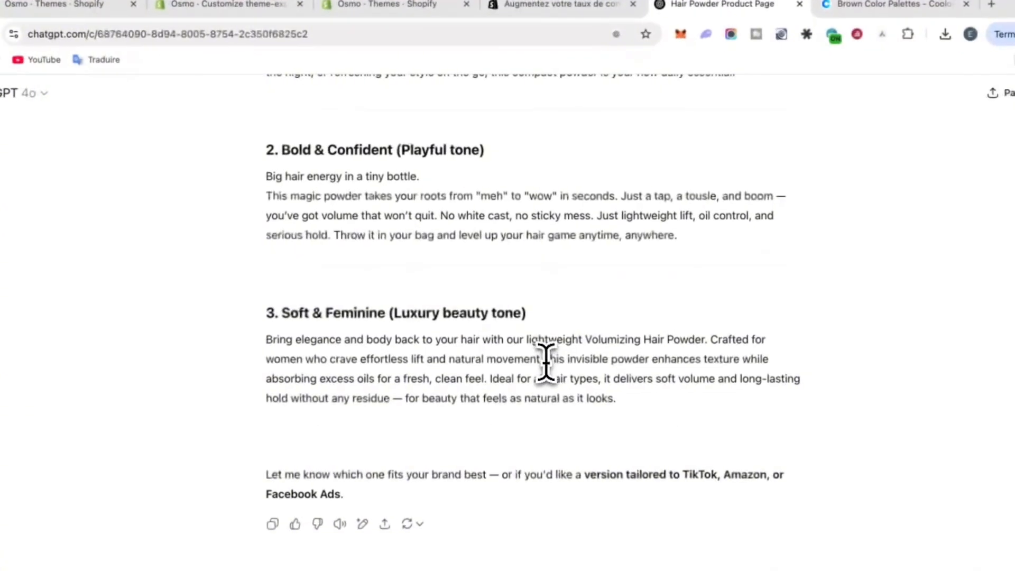
left_click_drag(532, 301, 615, 343)
key("ctrl+c")
- Return to the theme editor, replace the rich text section's French paragraph with the copied description, and capitalize its first word as "This"
left_click(208, 8)
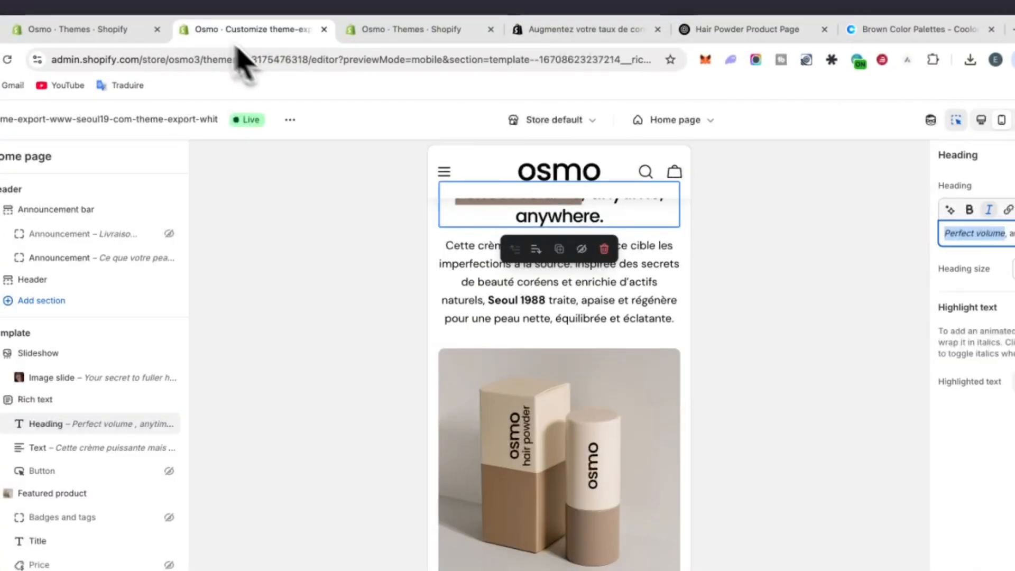
left_click(455, 261)
key("ctrl+v")
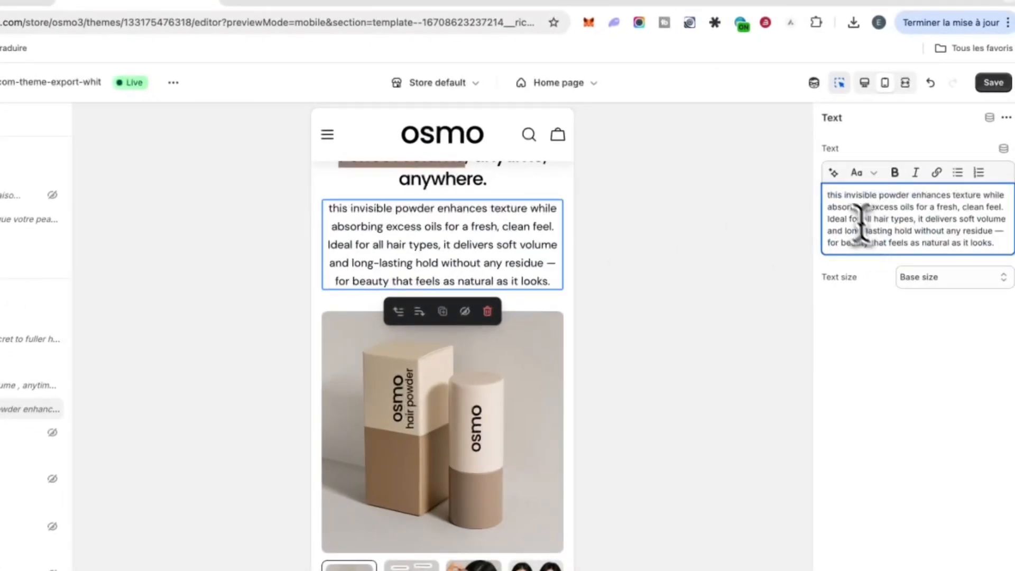
left_click_drag(830, 196, 815, 199)
type("T")
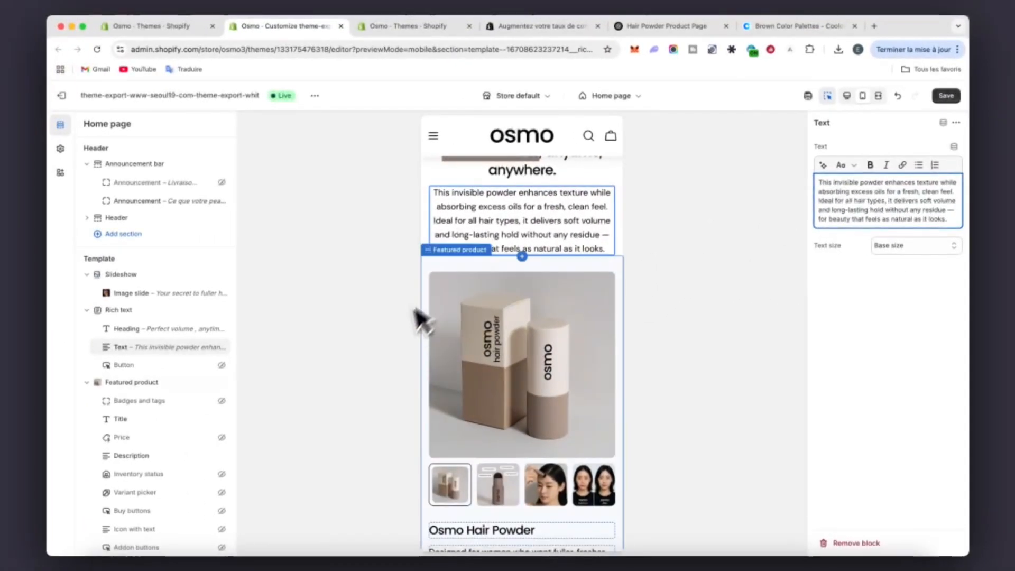
- Open the image with text section's heading, "Votre solution express contre l'acné et les imperfections."
scroll(363, 447, "down", 2)
scroll(462, 375, "down", 12)
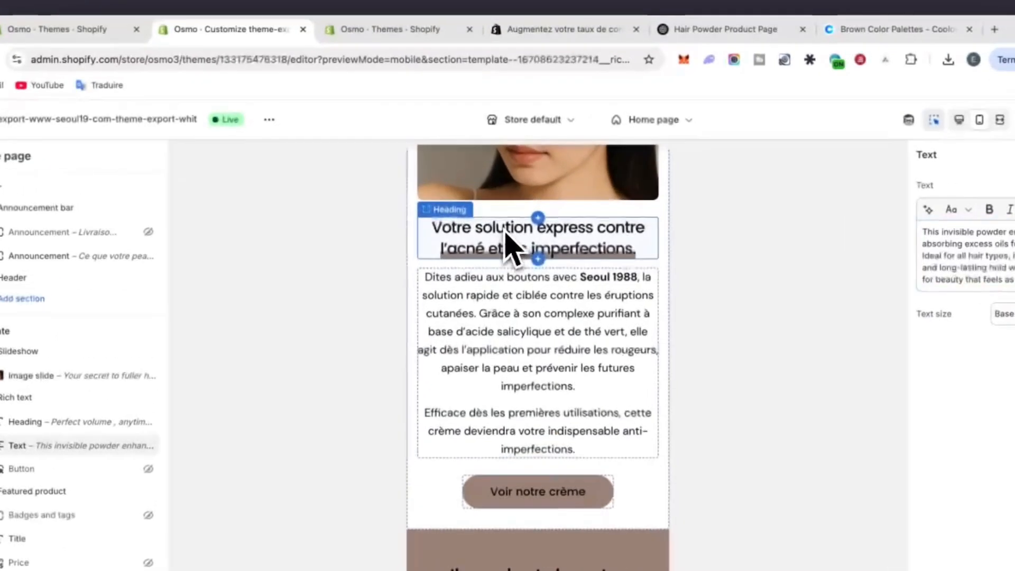
left_click(495, 183)
scroll(476, 191, "up", 10)
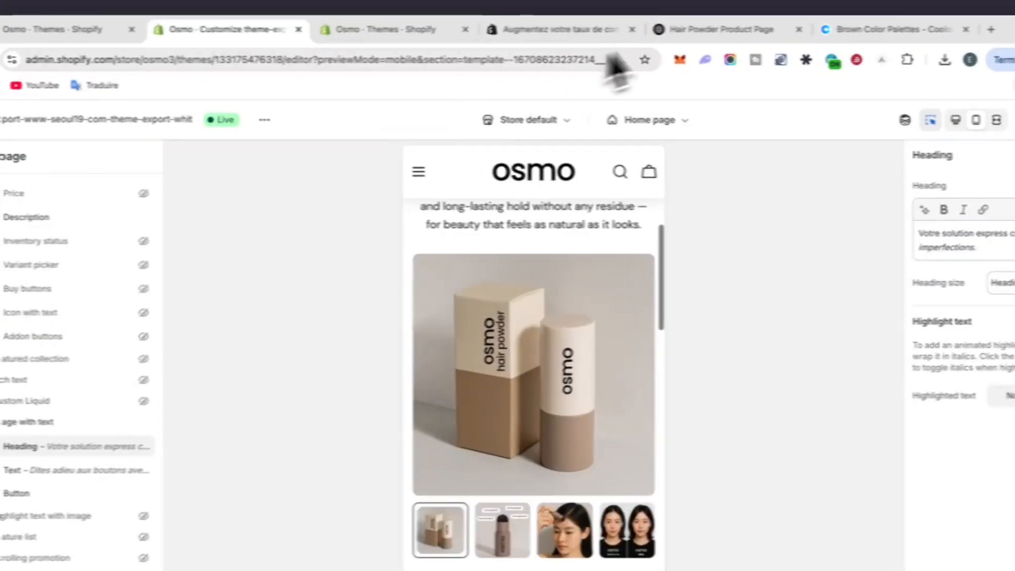
- Look through ChatGPT's ten marketing sentences, select "From flat to fab in seconds.", and return to the theme editor
left_click(654, 26)
scroll(400, 426, "up", 7)
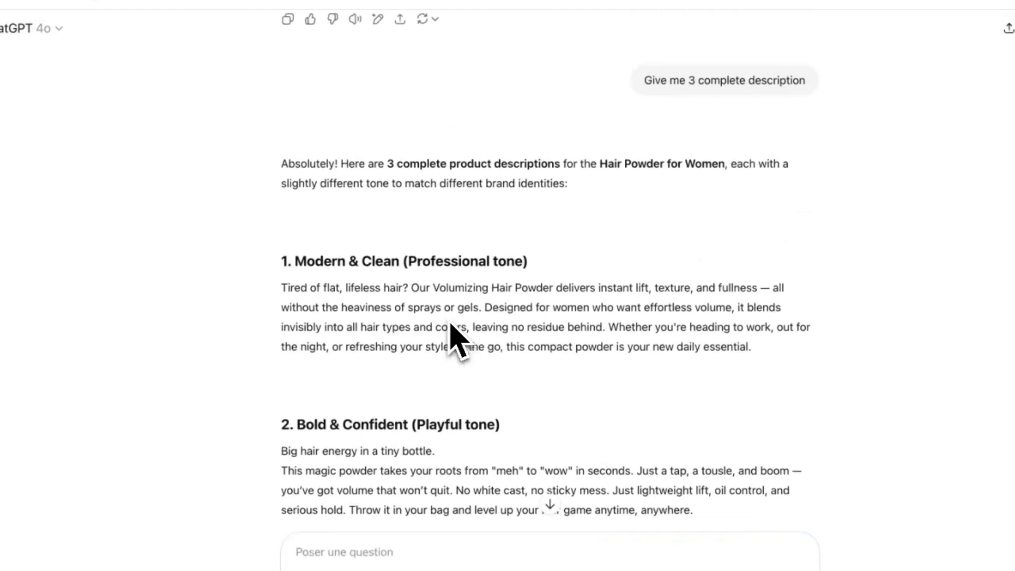
scroll(452, 327, "up", 6)
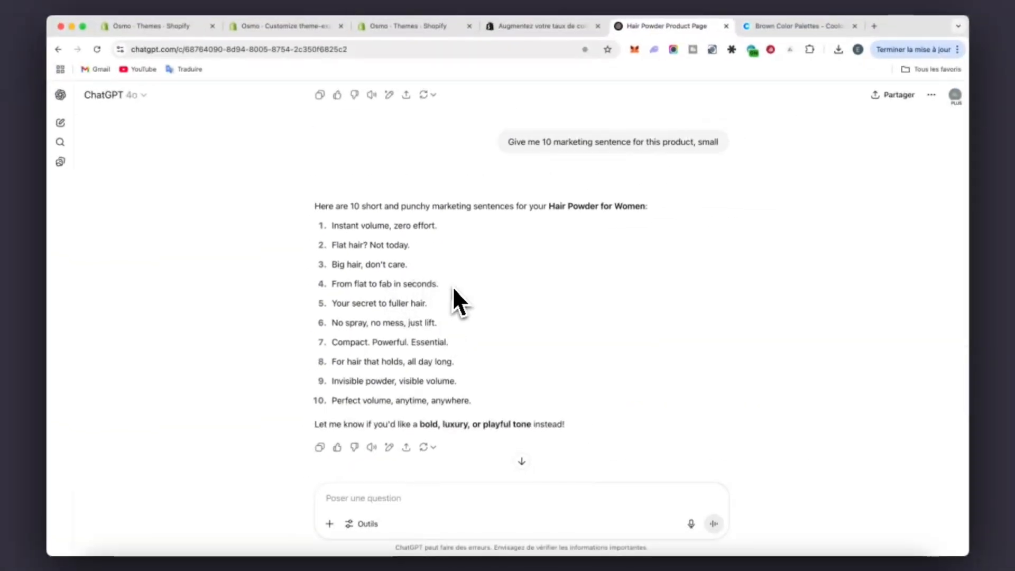
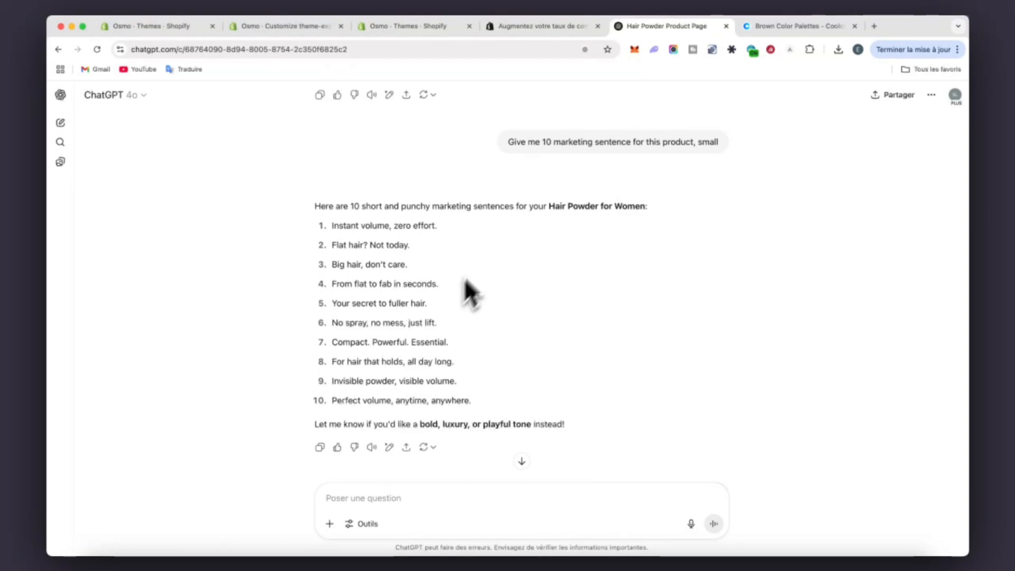
scroll(453, 317, "down", 4)
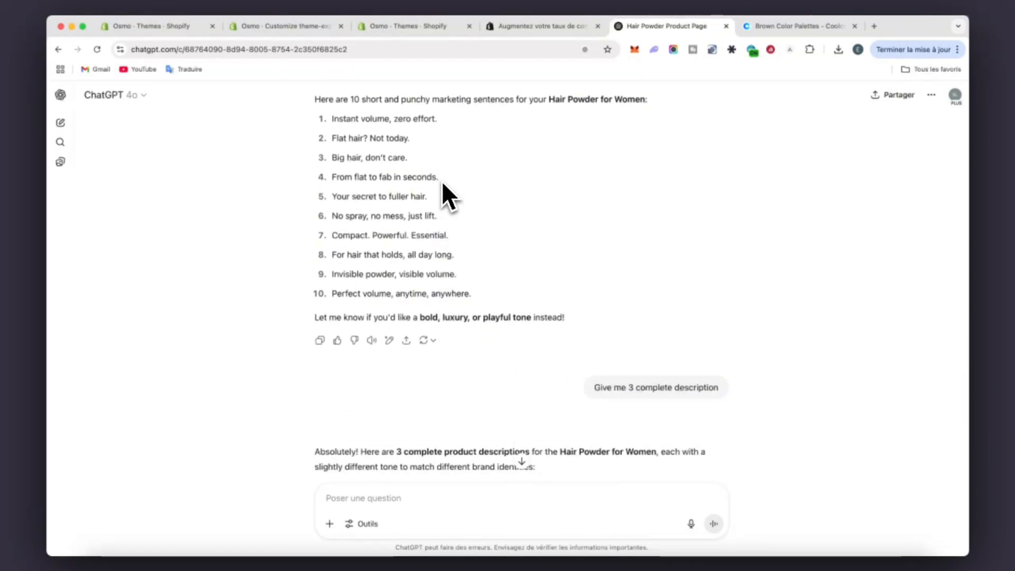
left_click_drag(453, 178, 334, 176)
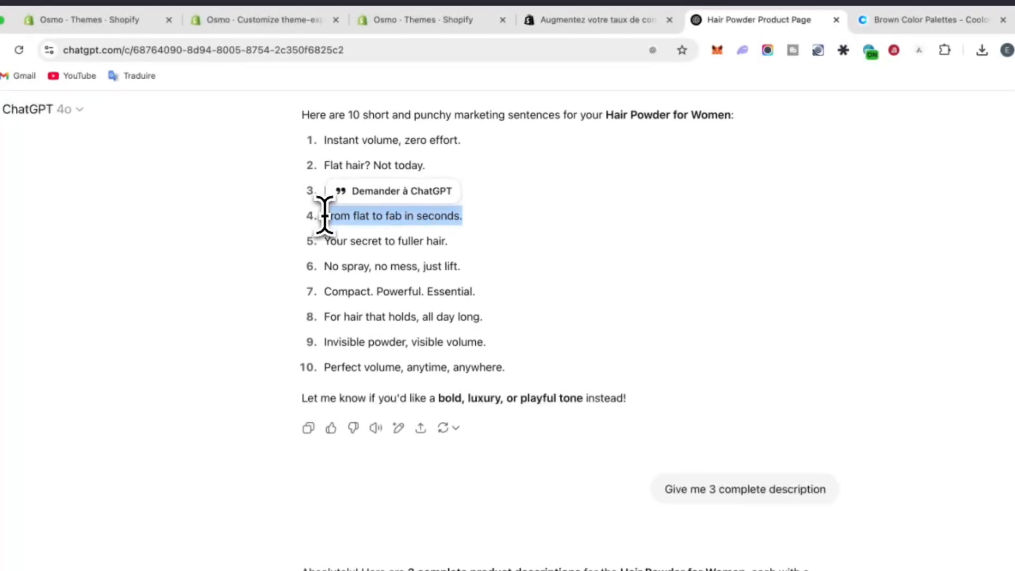
left_click(536, 259)
left_click(386, 21)
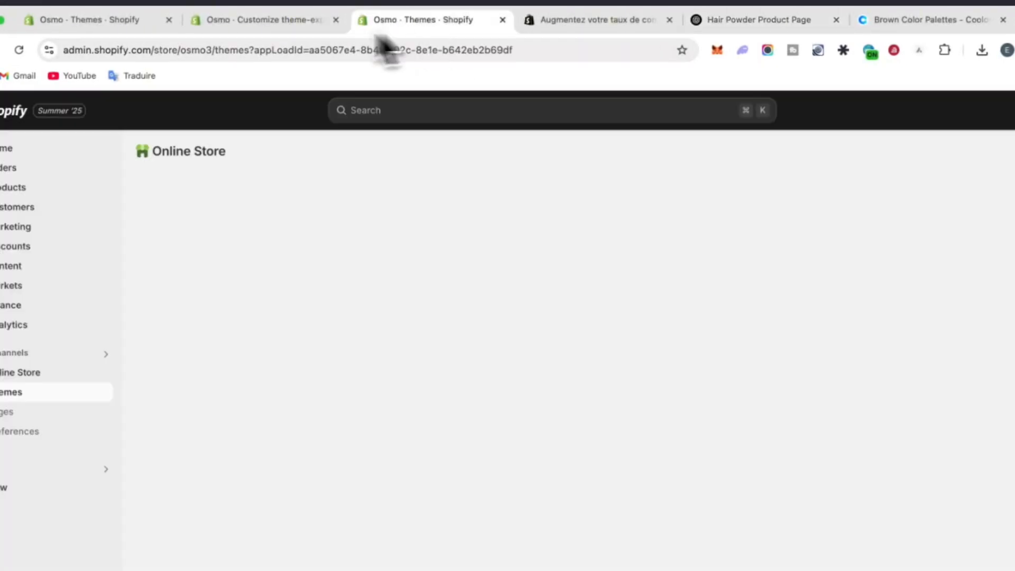
left_click(267, 22)
scroll(594, 398, "down", 4)
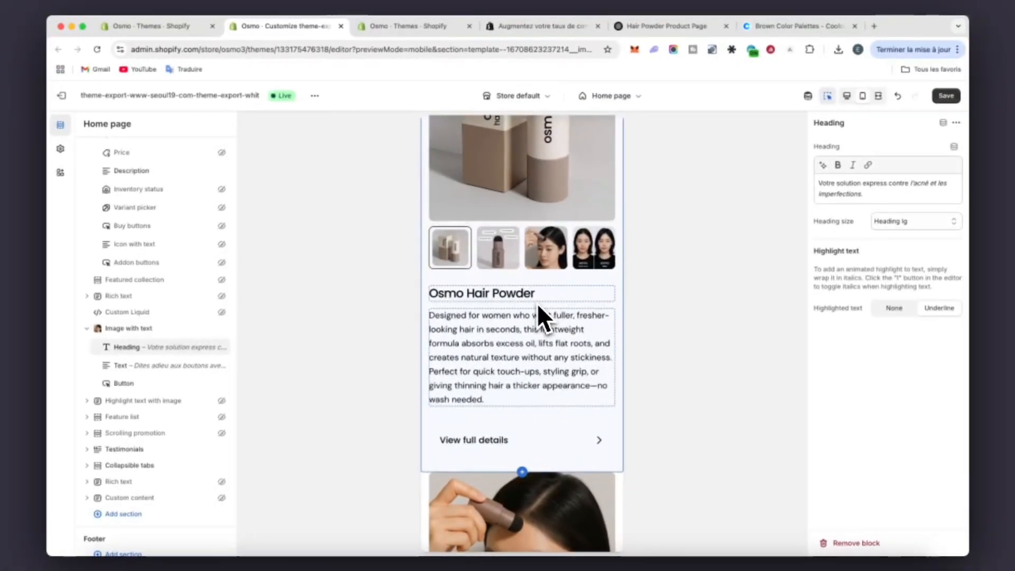
- Copy "Compact. Powerful. Essential." from ChatGPT's marketing sentences and replace the image with text section's heading with it
left_click(667, 26)
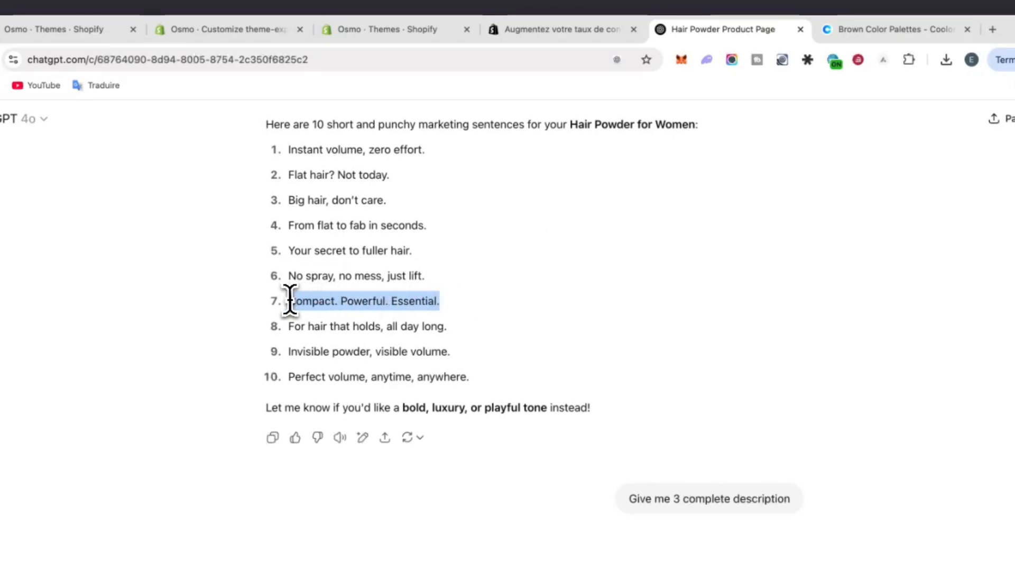
left_click(190, 29)
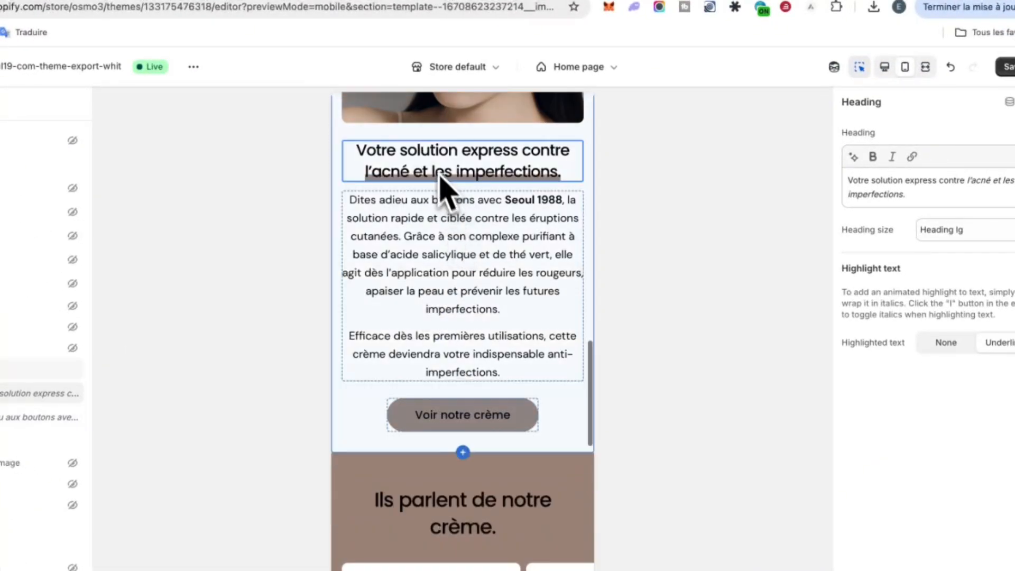
triple_click(873, 189)
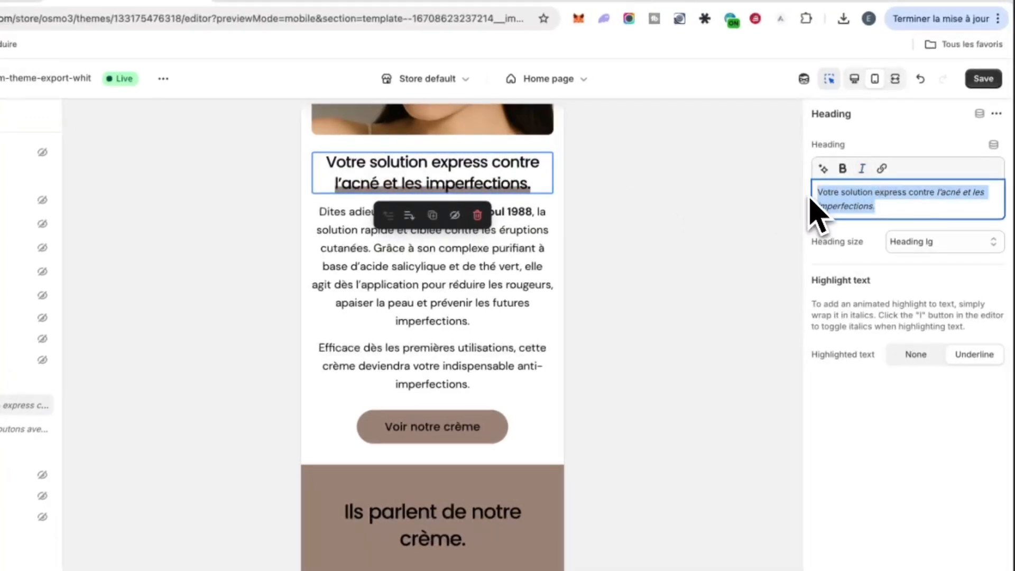
type("Compact. Powerful. Essential.")
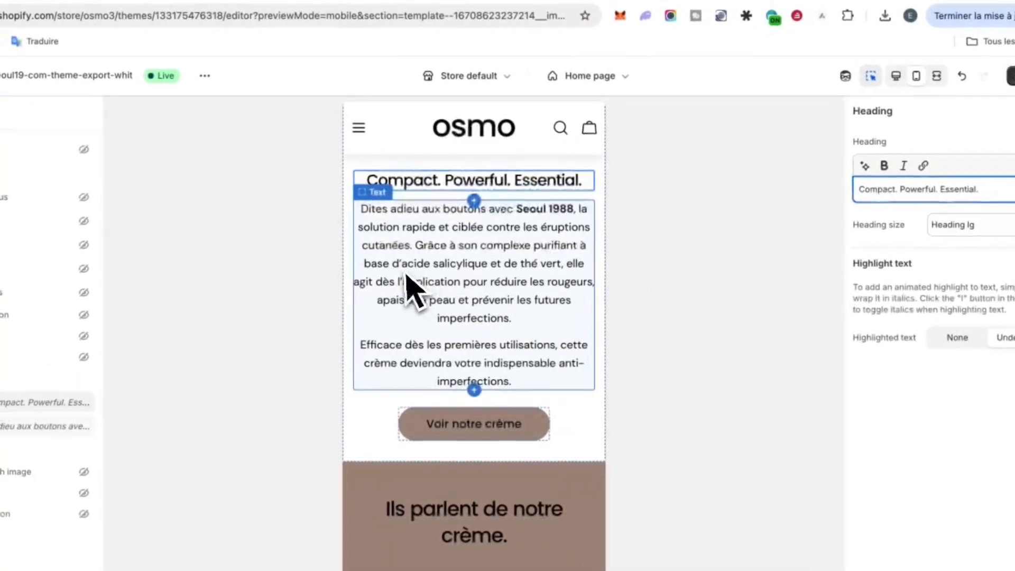
- Replace the image with text section's paragraph with ChatGPT's Modern & Clean description, from "Designed for women" to "your new daily essential."
left_click(372, 292)
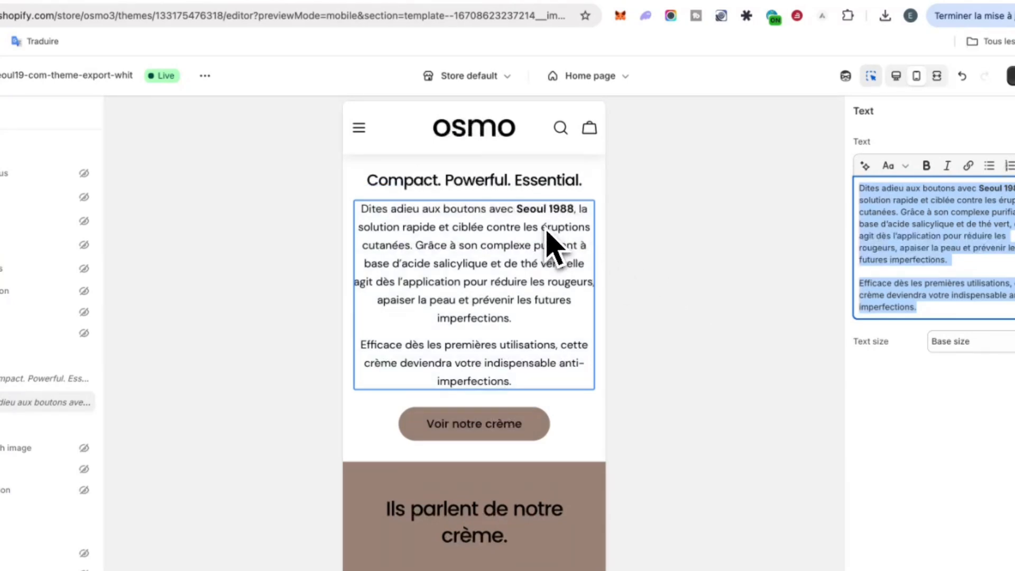
left_click(634, 16)
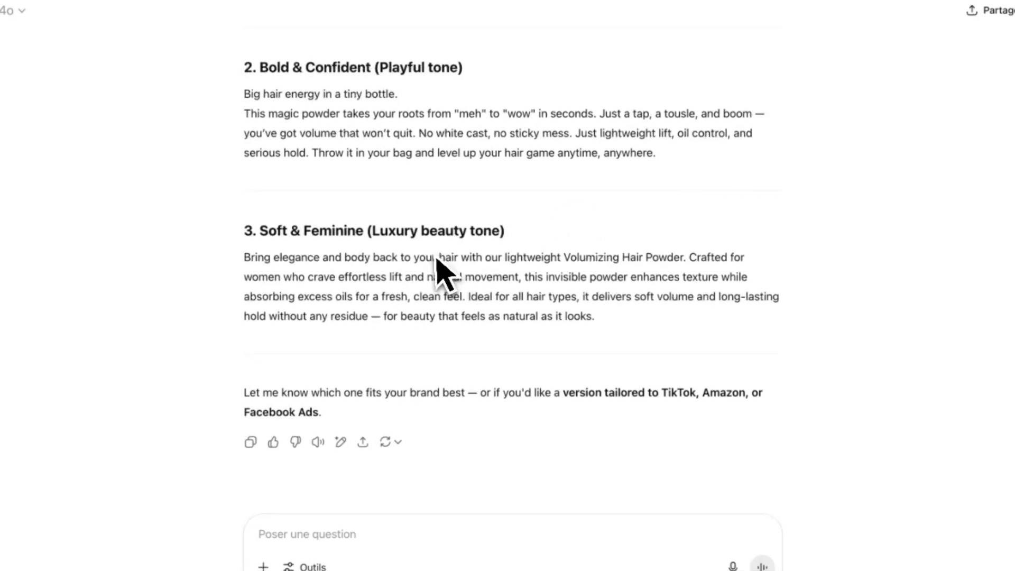
left_click(334, 535)
scroll(471, 317, "up", 5)
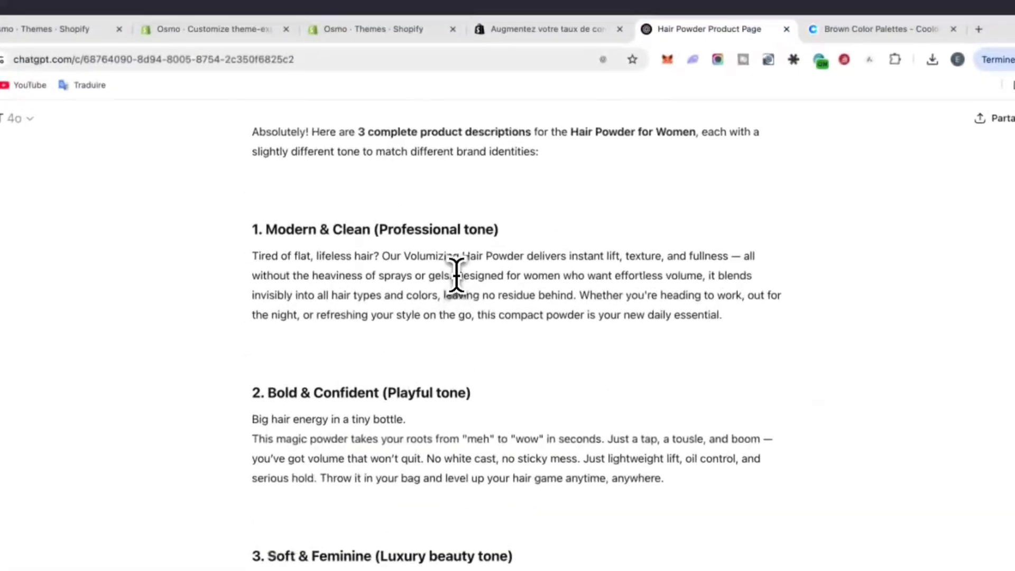
left_click_drag(491, 162, 783, 216)
key("super+c")
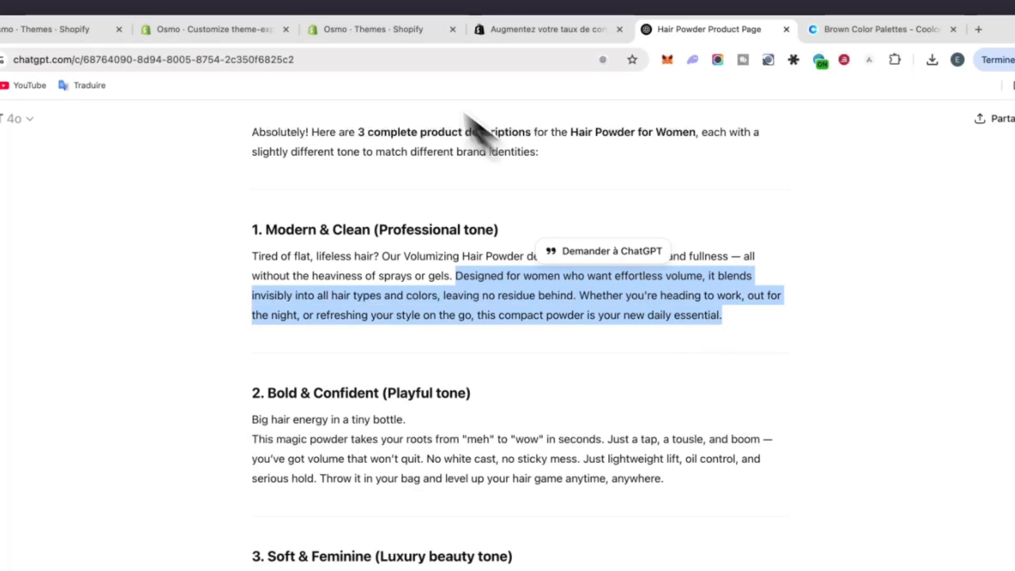
left_click(339, 29)
left_click(269, 31)
key("super+v")
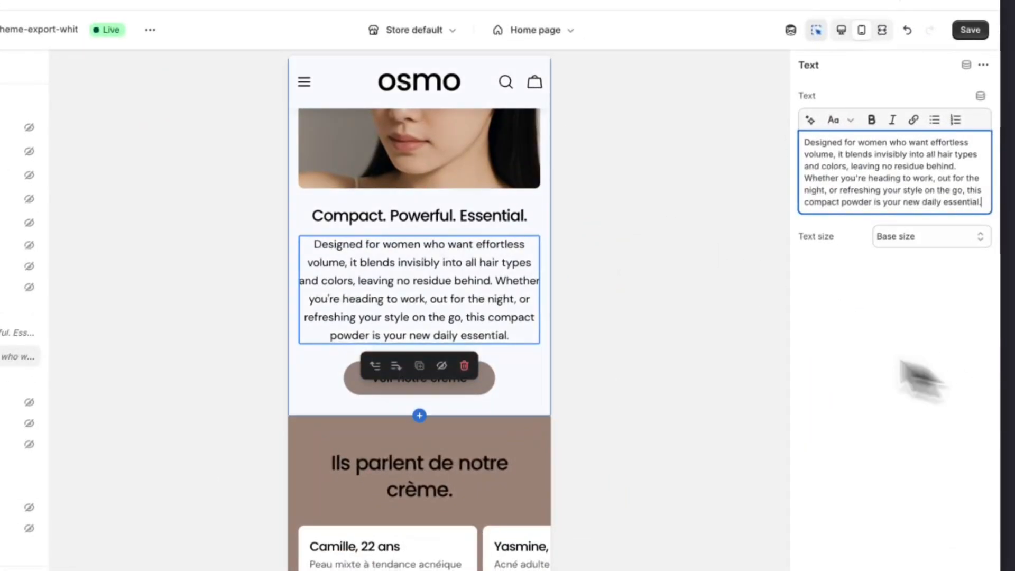
- Relabel the image with text section's button "View our hair powder" and link it to the Osmo Hair Powder product
scroll(507, 238, "down", 3)
left_click(491, 222)
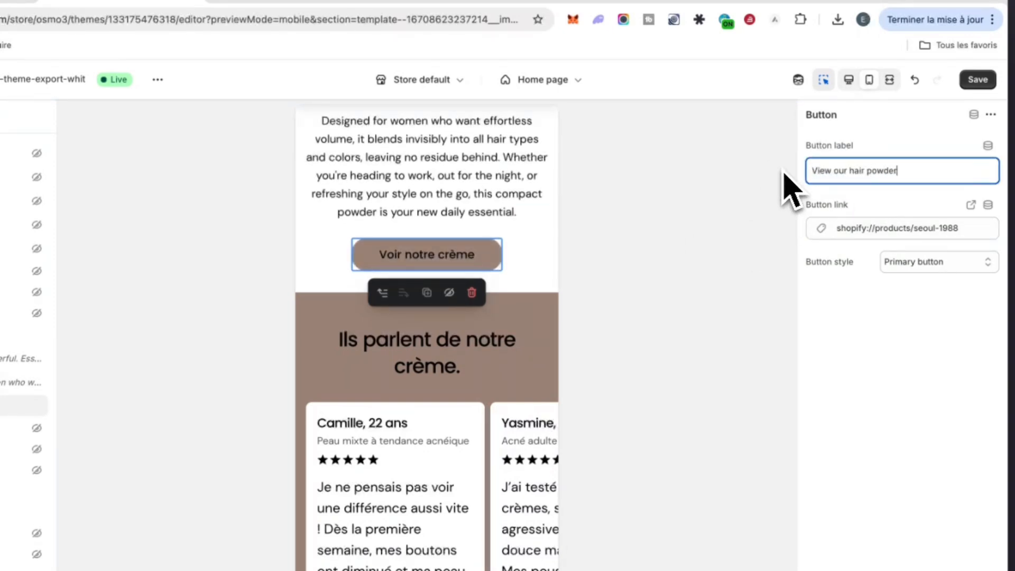
left_click(867, 227)
left_click(880, 288)
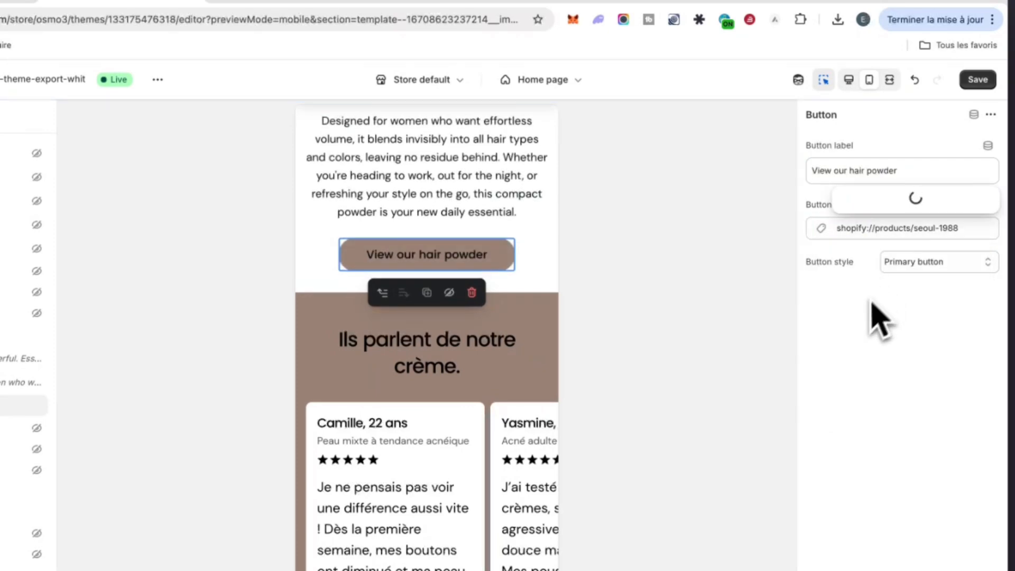
left_click(903, 203)
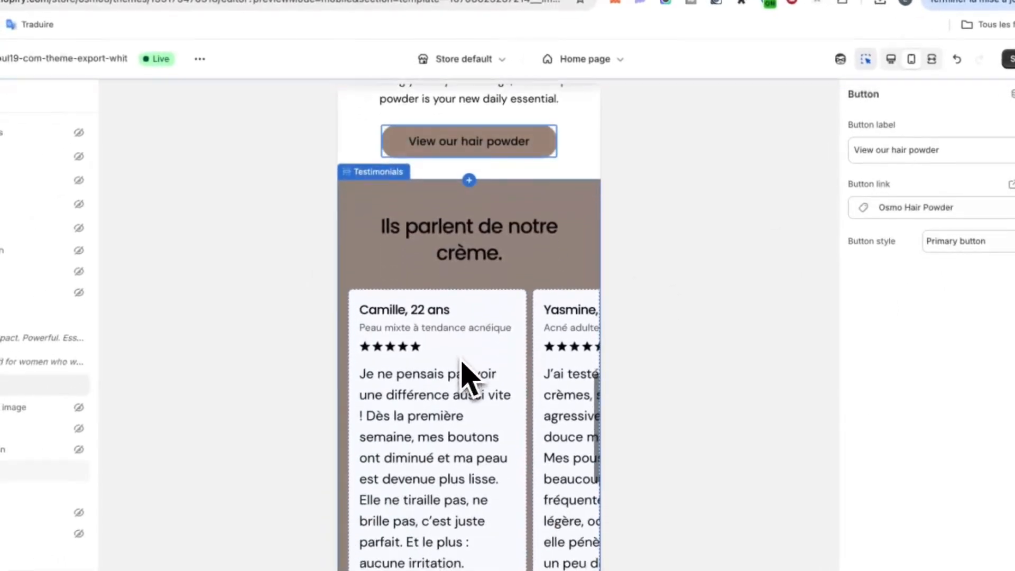
- Change the testimonials section's heading to "They talk about us"
left_click(443, 258)
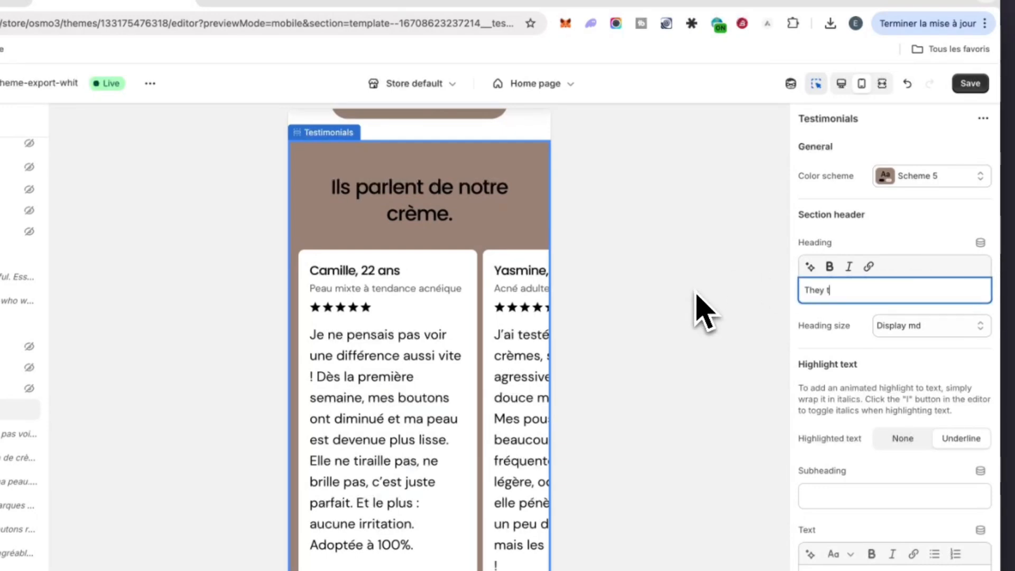
type("us")
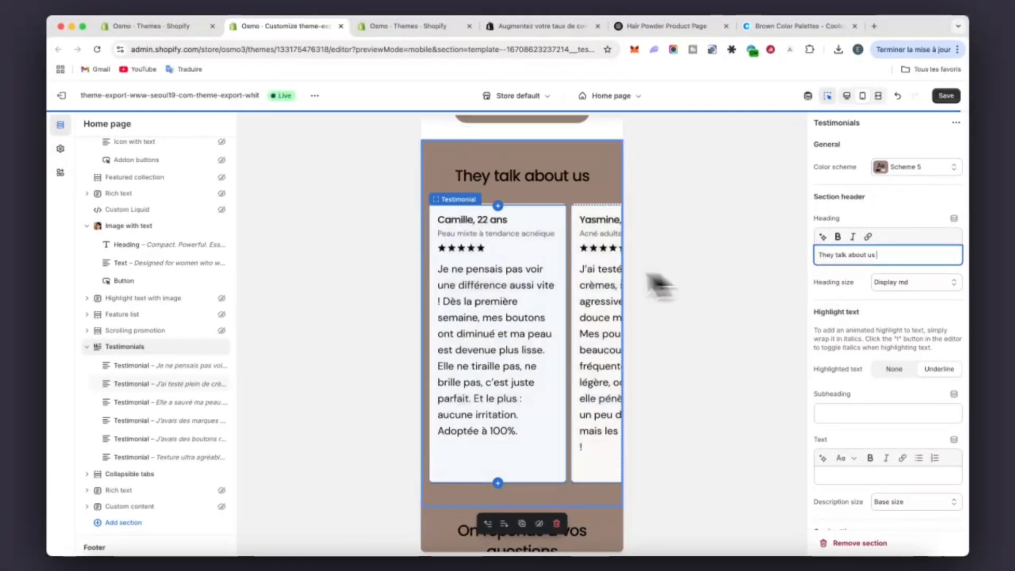
scroll(561, 281, "down", 5)
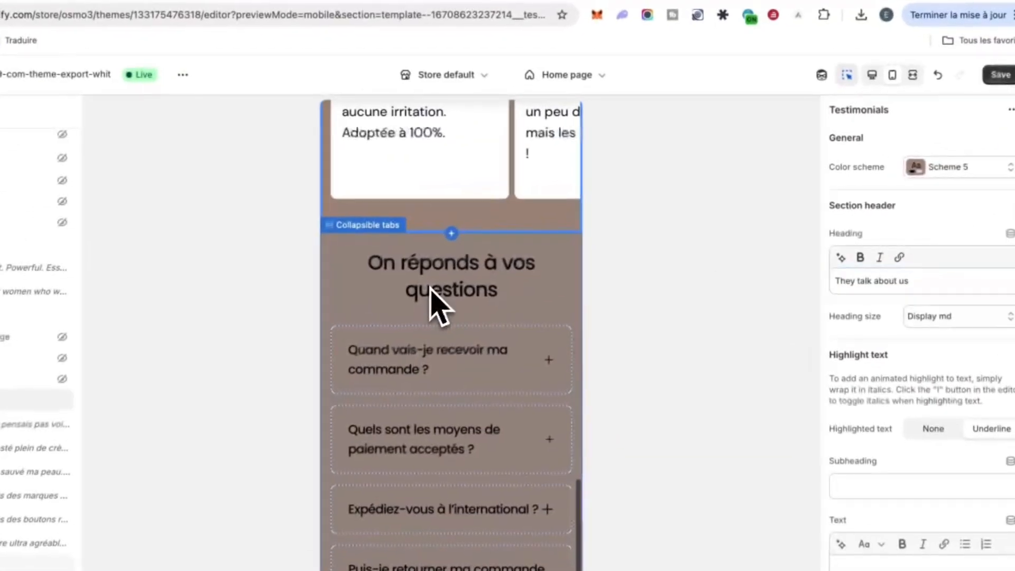
- Change the collapsible tabs section's heading to "We answers your questions"
left_click(532, 275)
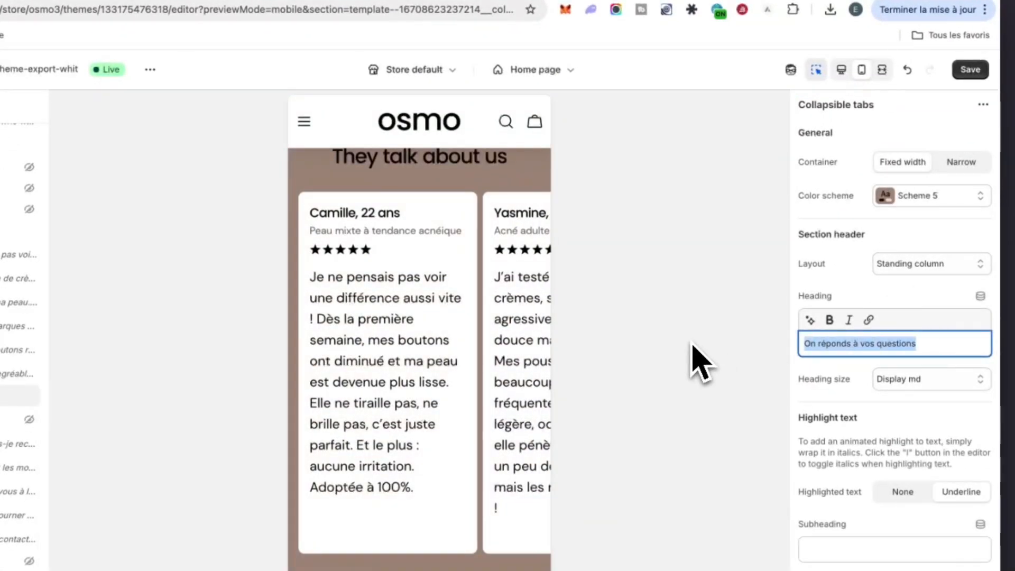
type("We answ")
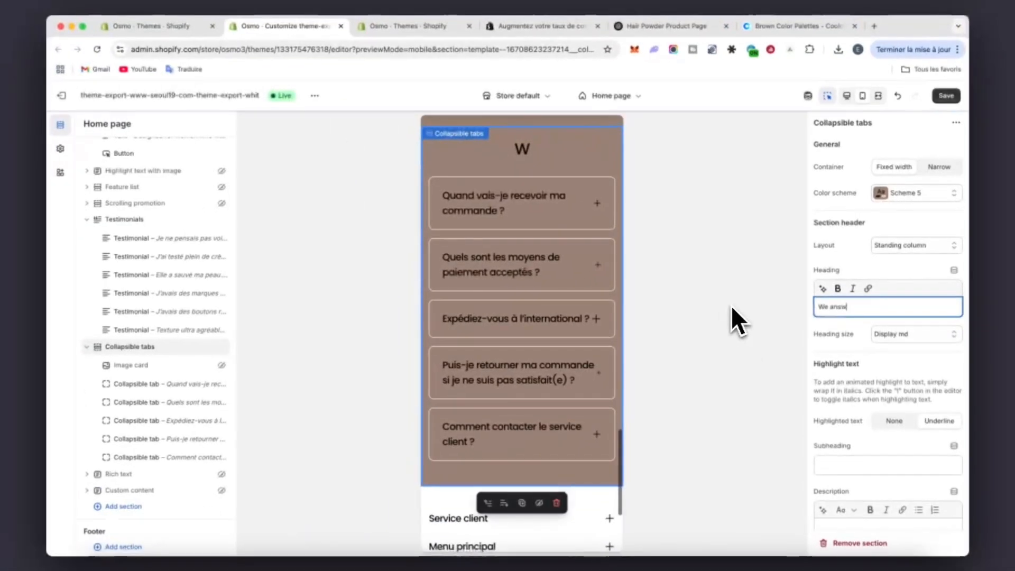
type("ers your questions")
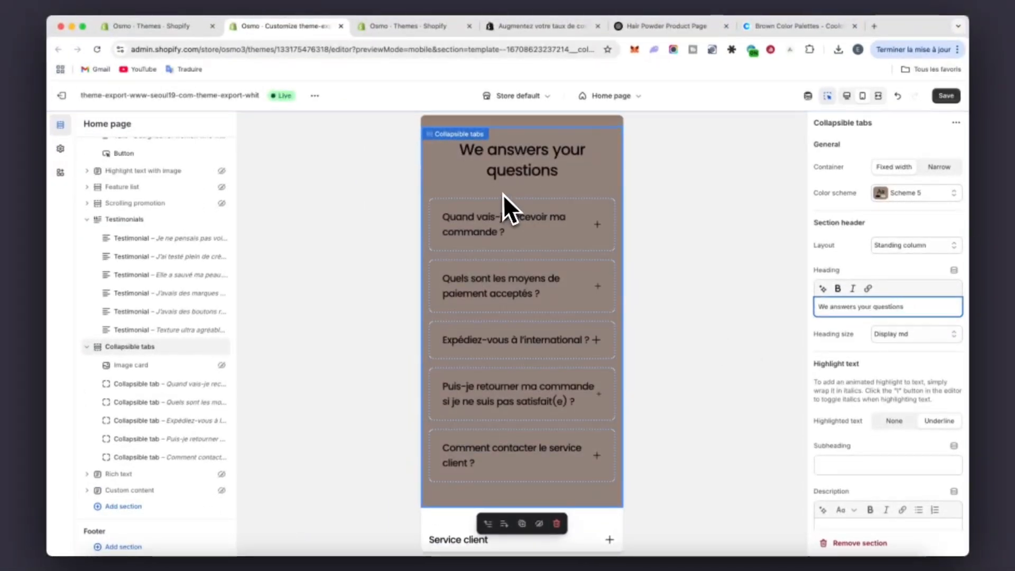
scroll(503, 195, "up", 10)
scroll(503, 194, "down", 10)
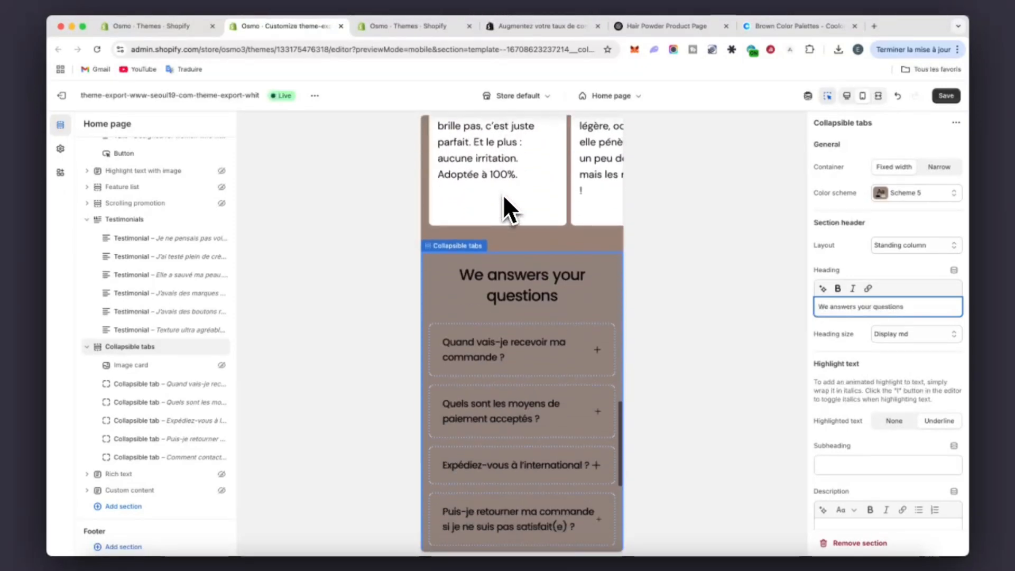
- Edit the testimonials section's color scheme, Scheme 5, and set its accent color to white, #FFFFFF
scroll(503, 194, "up", 8)
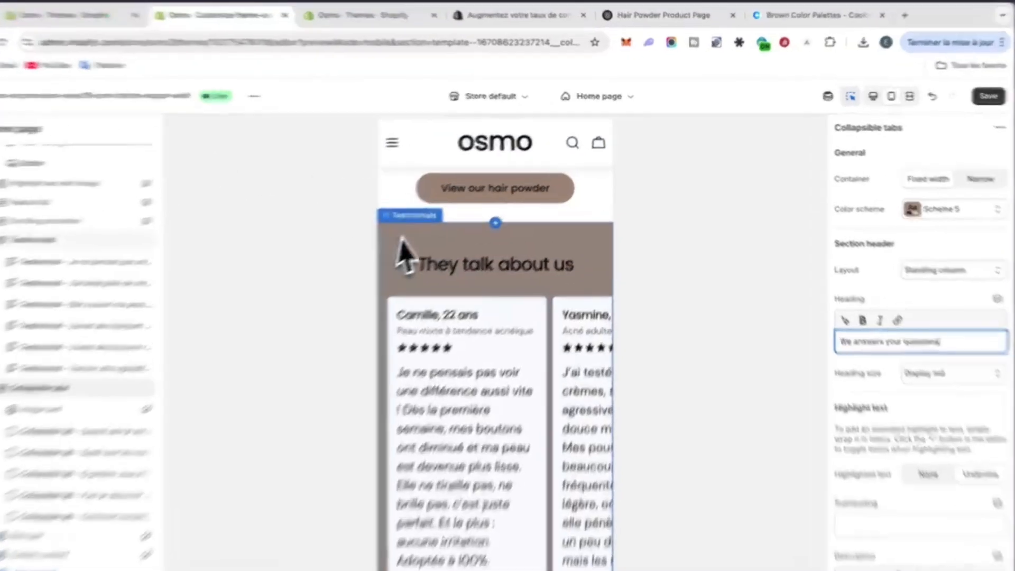
left_click(460, 238)
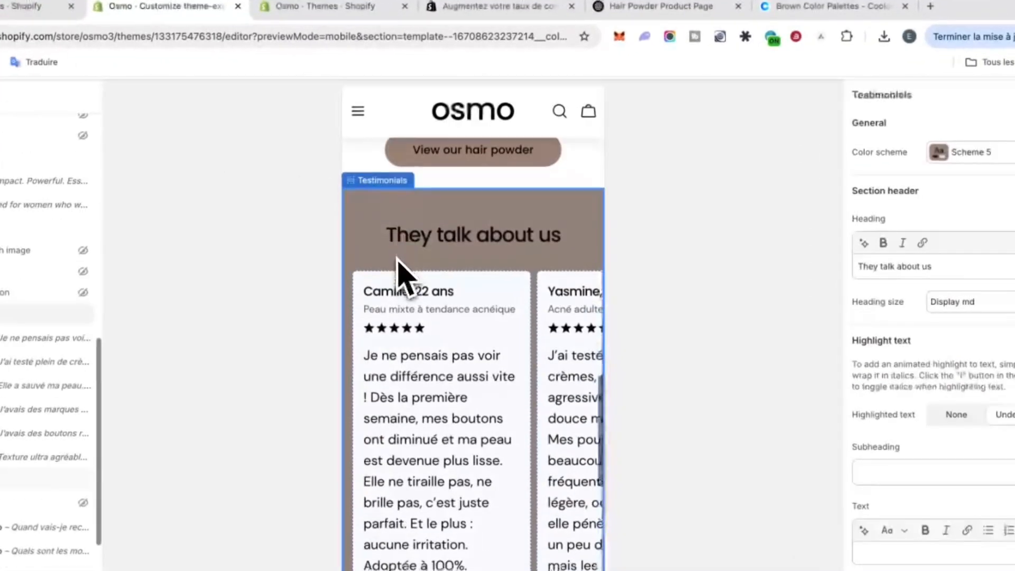
scroll(467, 270, "down", 5)
left_click(922, 170)
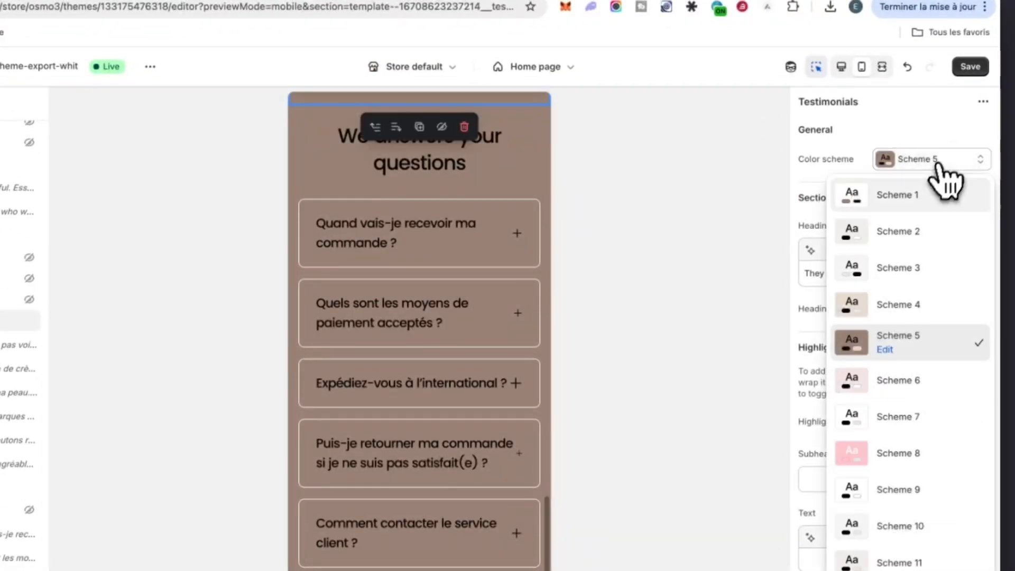
left_click(884, 350)
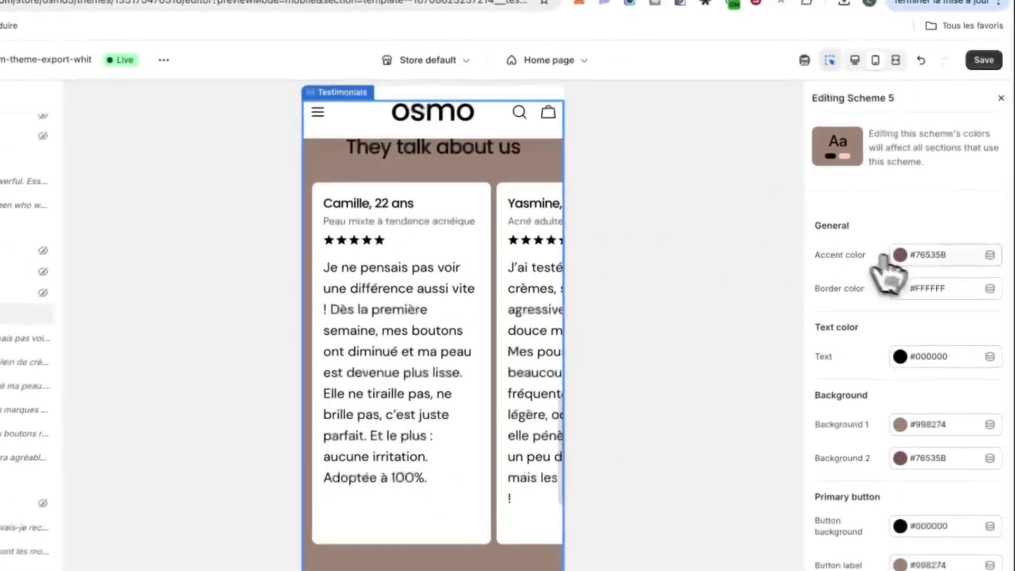
left_click(889, 262)
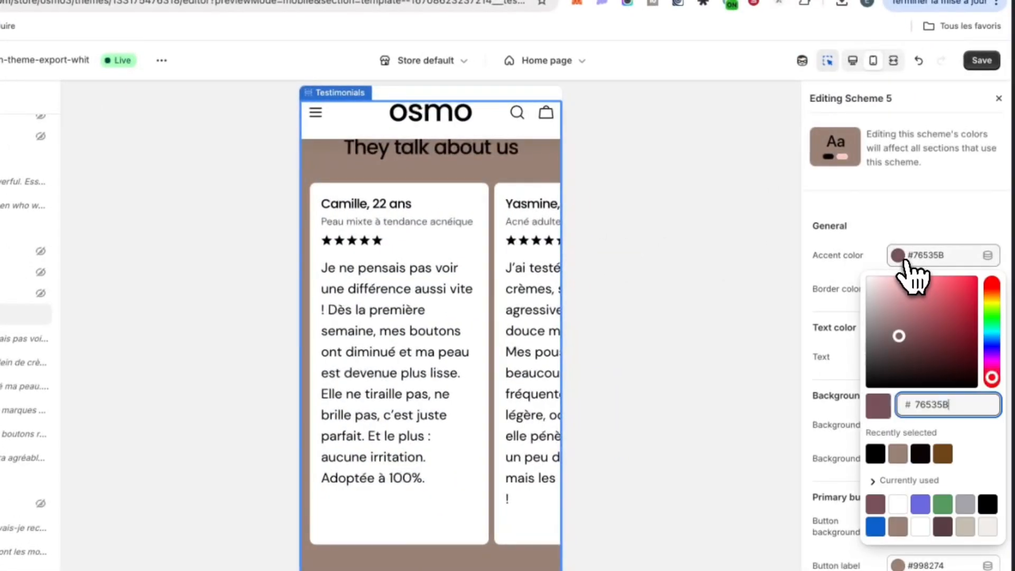
left_click_drag(889, 300, 836, 255)
scroll(417, 256, "up", 2)
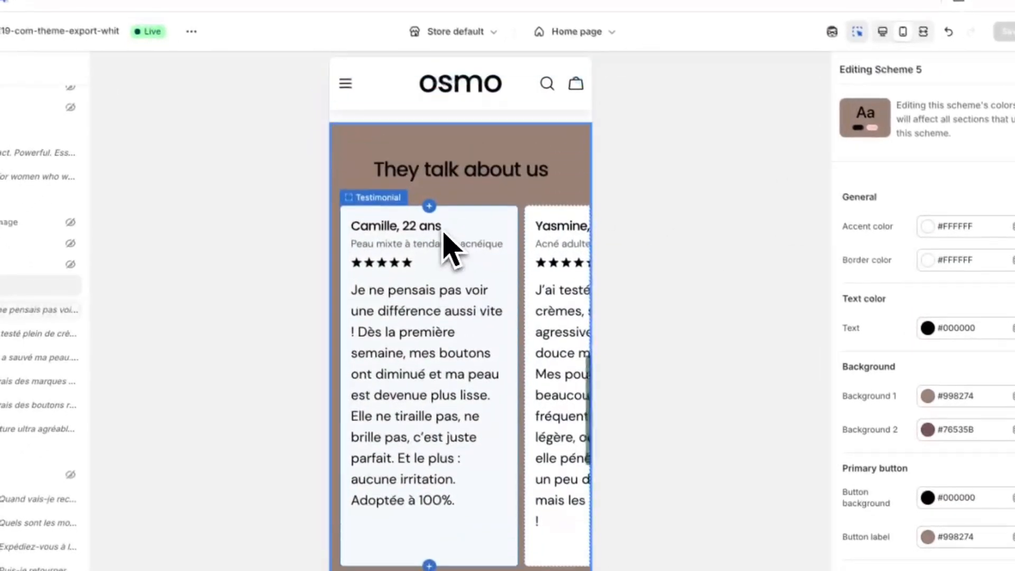
scroll(414, 258, "down", 1)
scroll(447, 246, "down", 5)
scroll(460, 373, "up", 8)
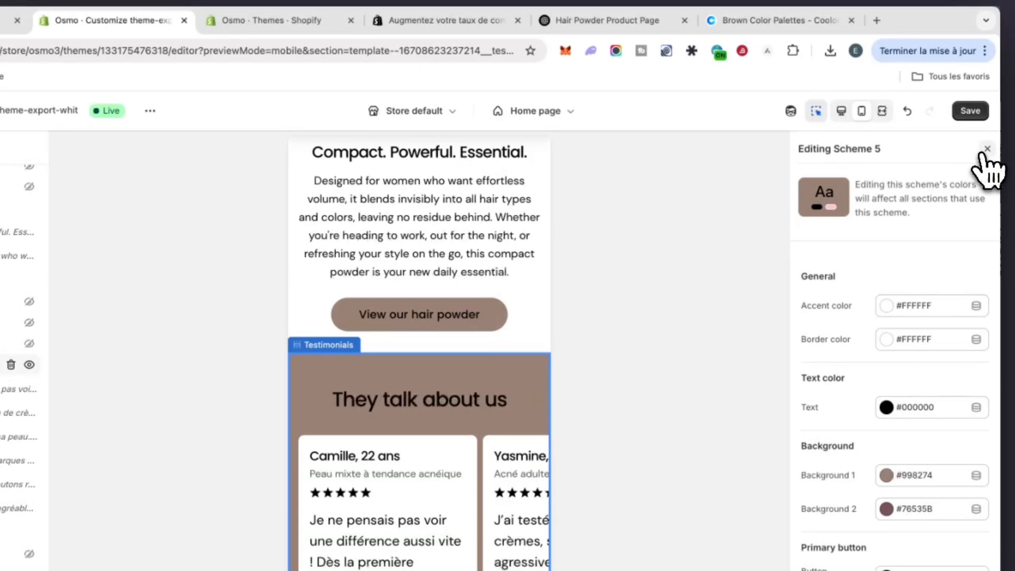
left_click(985, 150)
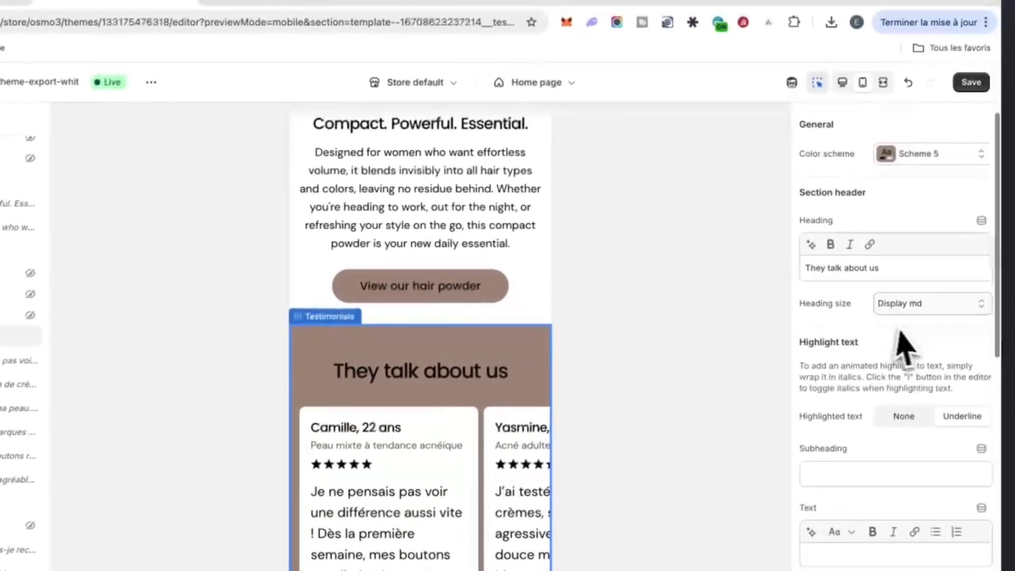
- Italicize the "They talk about us" and "We answers your questions" headings to apply the underline highlight
scroll(946, 317, "down", 2)
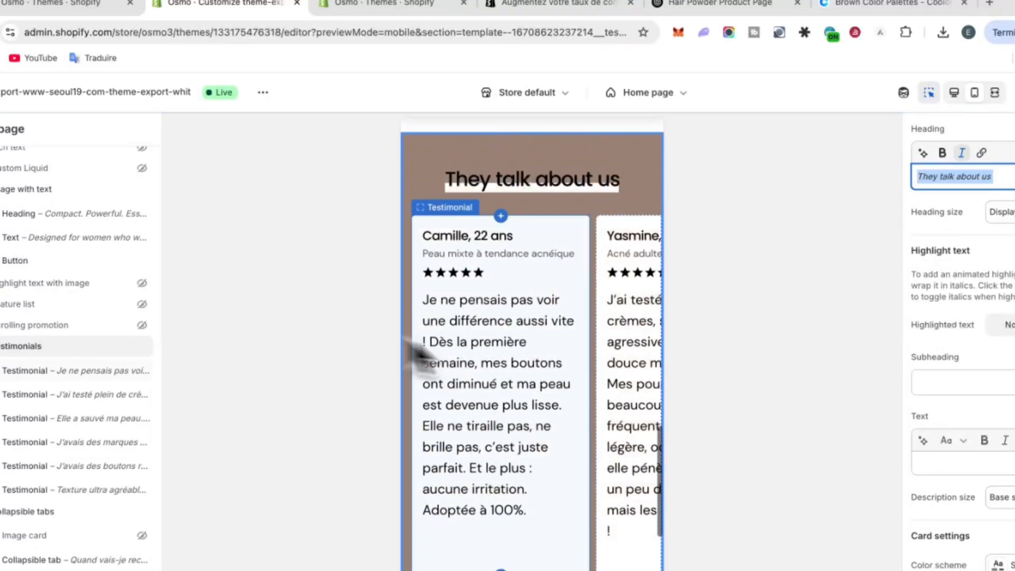
scroll(555, 268, "up", 5)
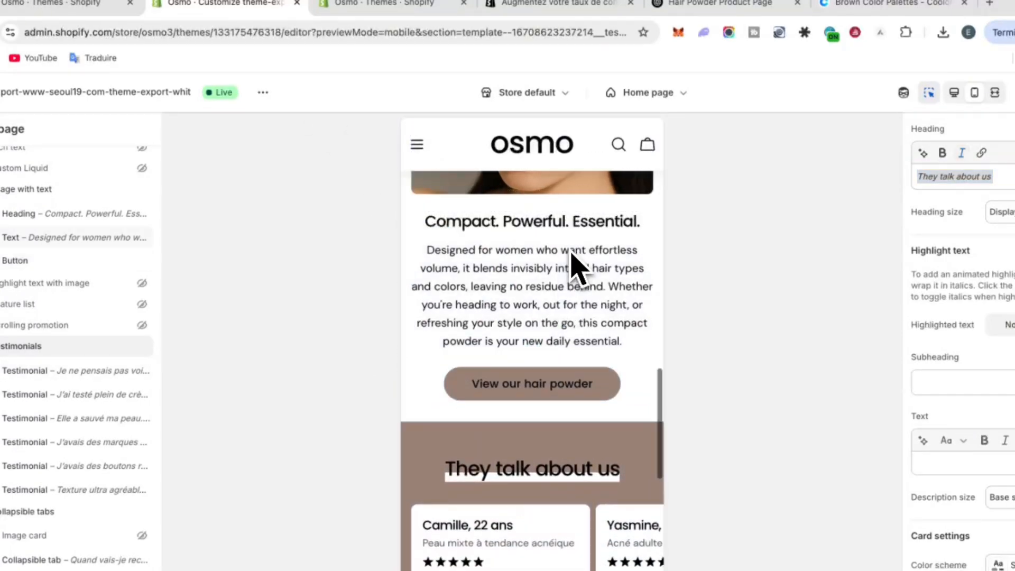
left_click(573, 265)
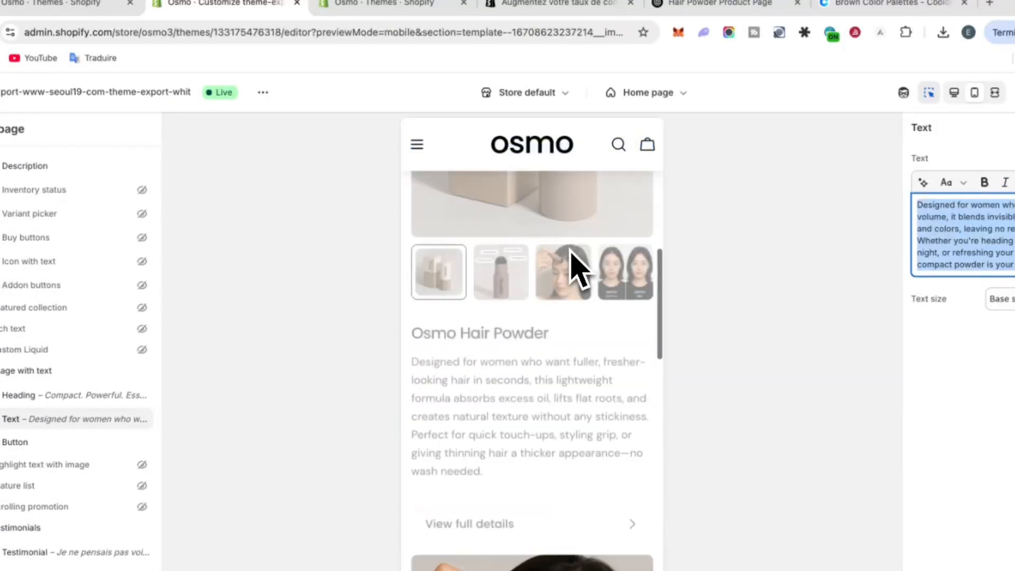
scroll(573, 265, "down", 6)
left_click(534, 369)
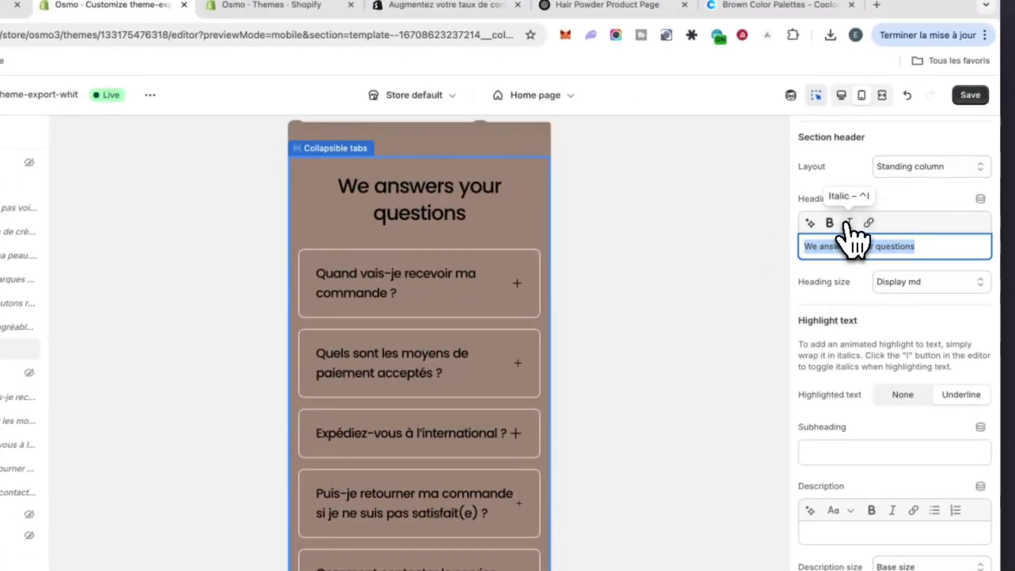
left_click(848, 222)
scroll(457, 270, "up", 6)
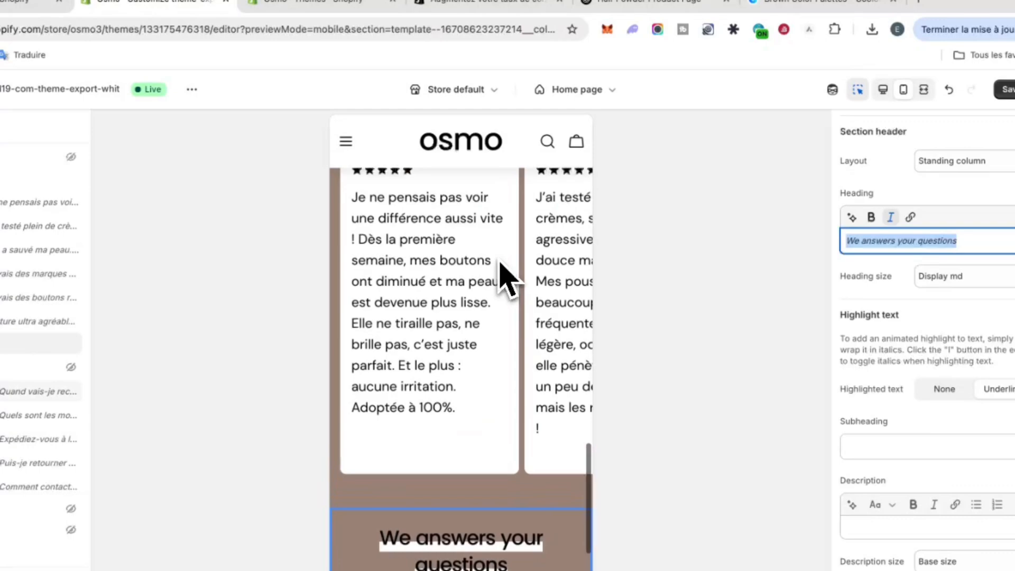
- Review the mobile home page preview from the hero banner to the footer, checking the edited sections and the remaining French texts
scroll(503, 272, "up", 10)
left_click(511, 220)
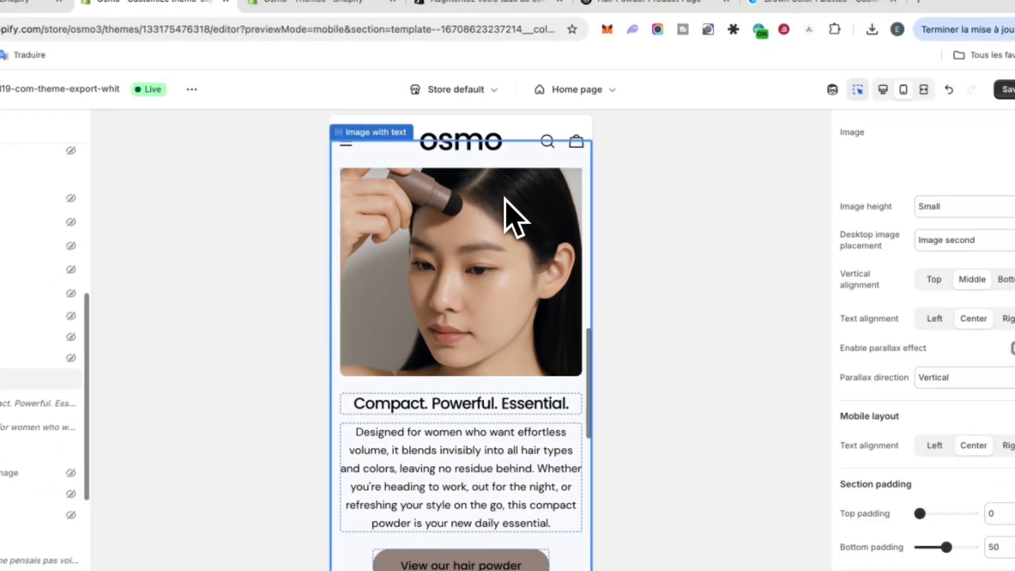
scroll(513, 217, "down", 15)
scroll(508, 211, "up", 15)
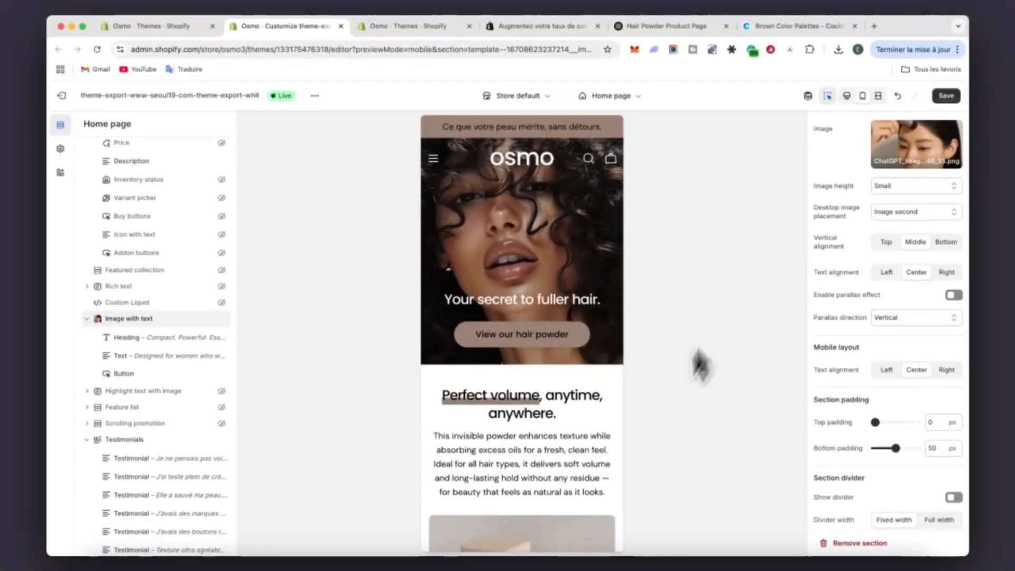
scroll(601, 471, "down", 5)
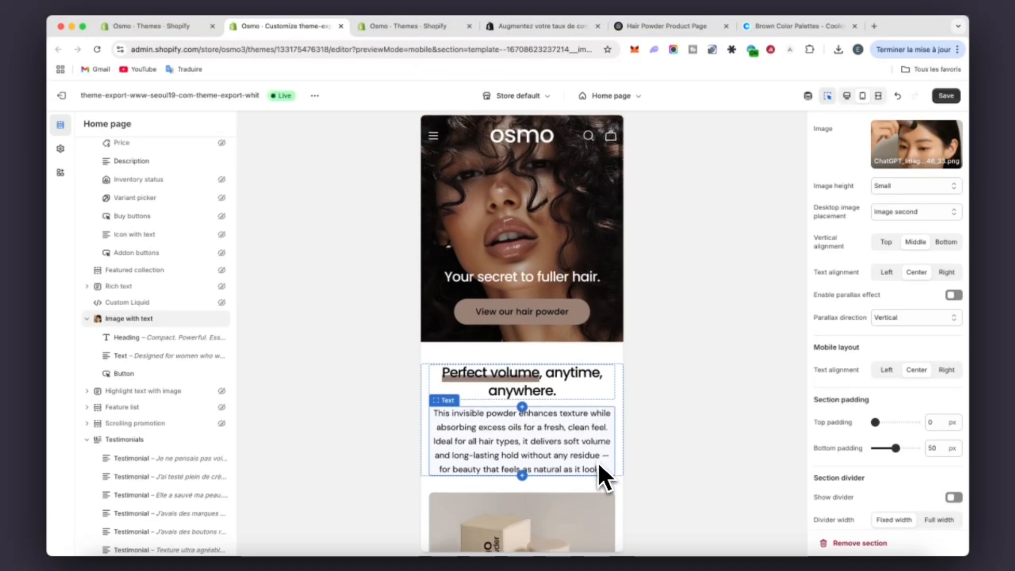
scroll(597, 464, "down", 12)
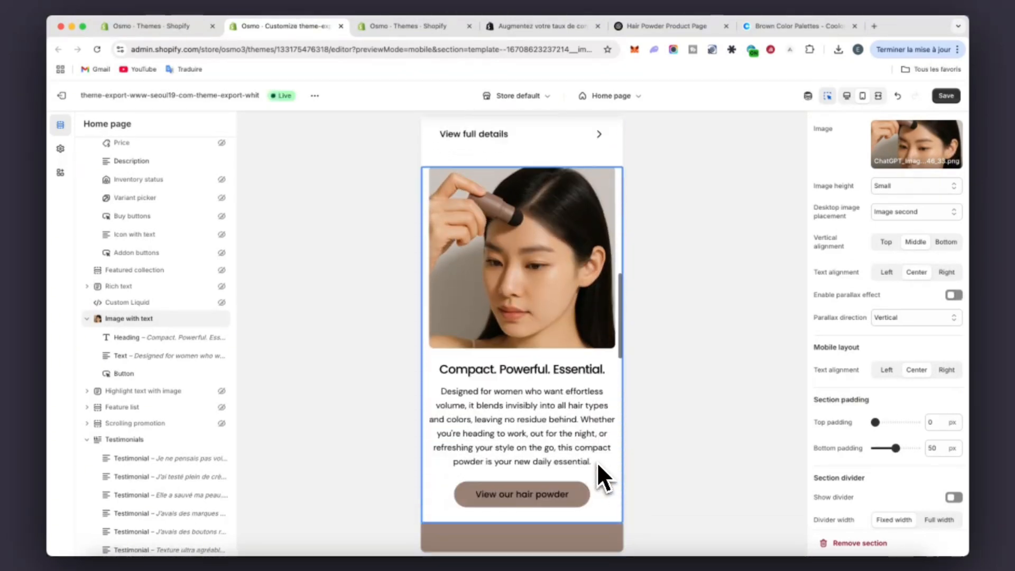
scroll(597, 462, "down", 5)
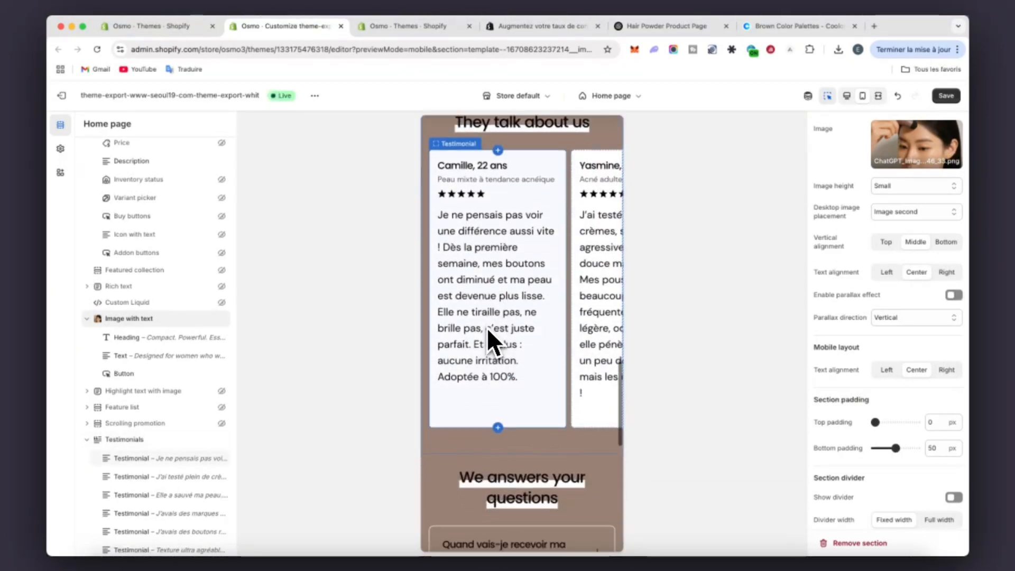
scroll(483, 211, "up", 6)
scroll(531, 382, "down", 7)
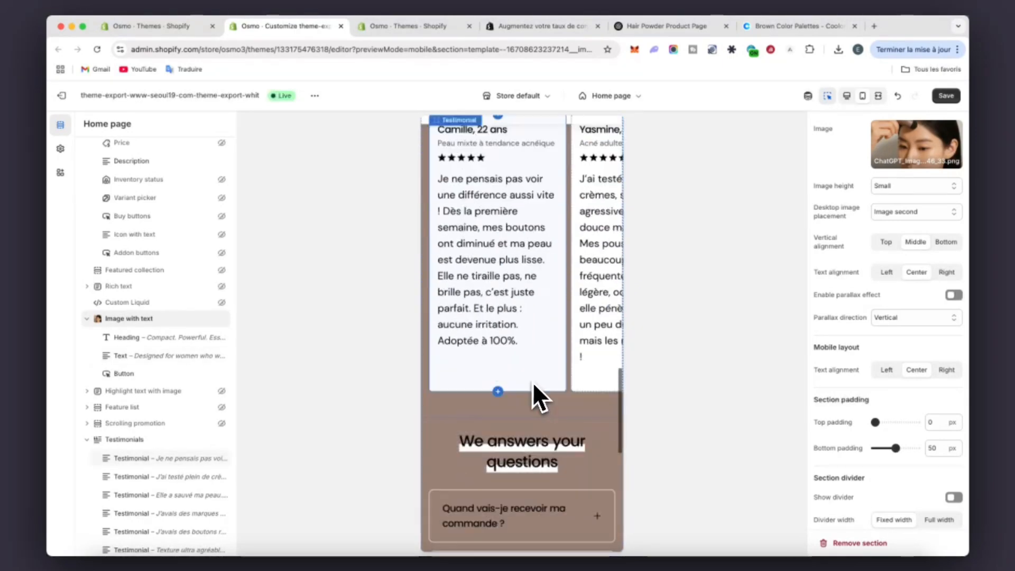
scroll(532, 382, "down", 6)
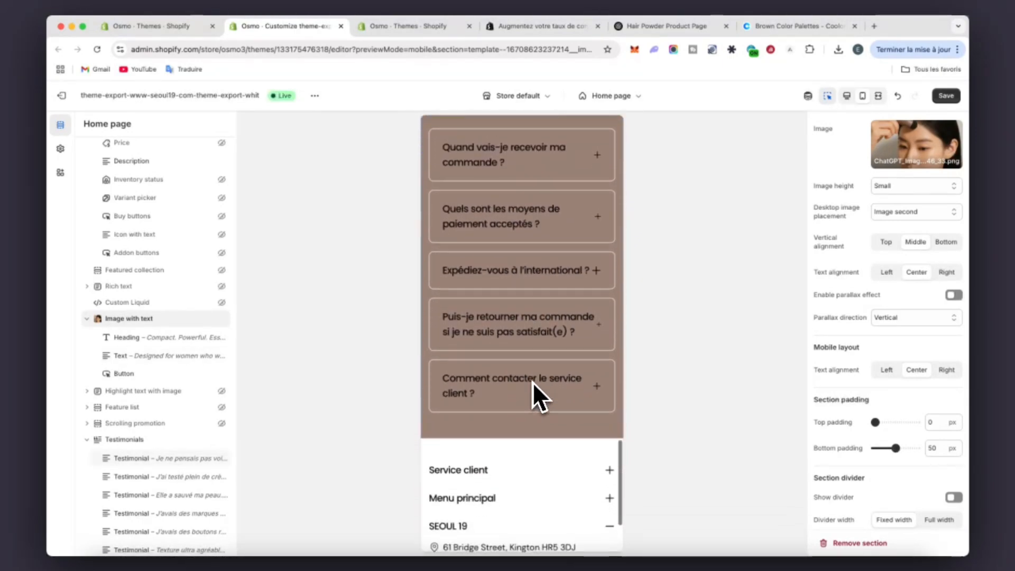
scroll(532, 382, "up", 3)
scroll(532, 382, "up", 1)
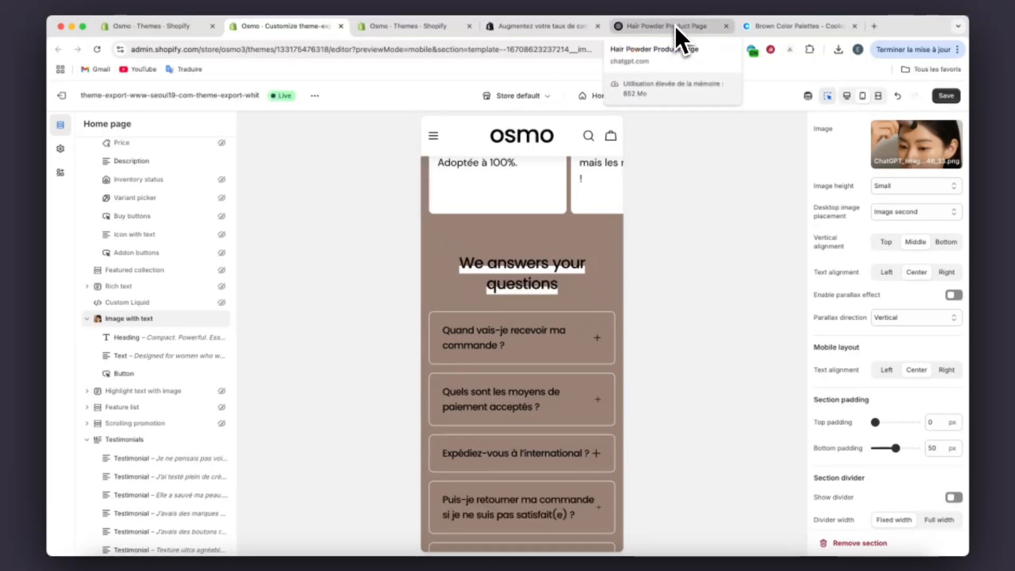
scroll(584, 265, "up", 3)
scroll(582, 272, "up", 1)
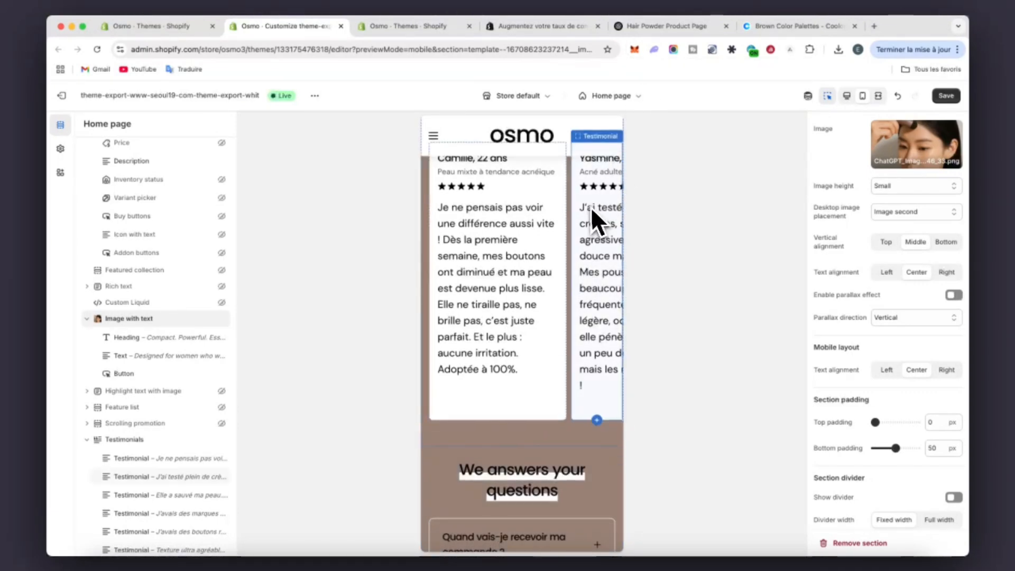
scroll(592, 222, "down", 3)
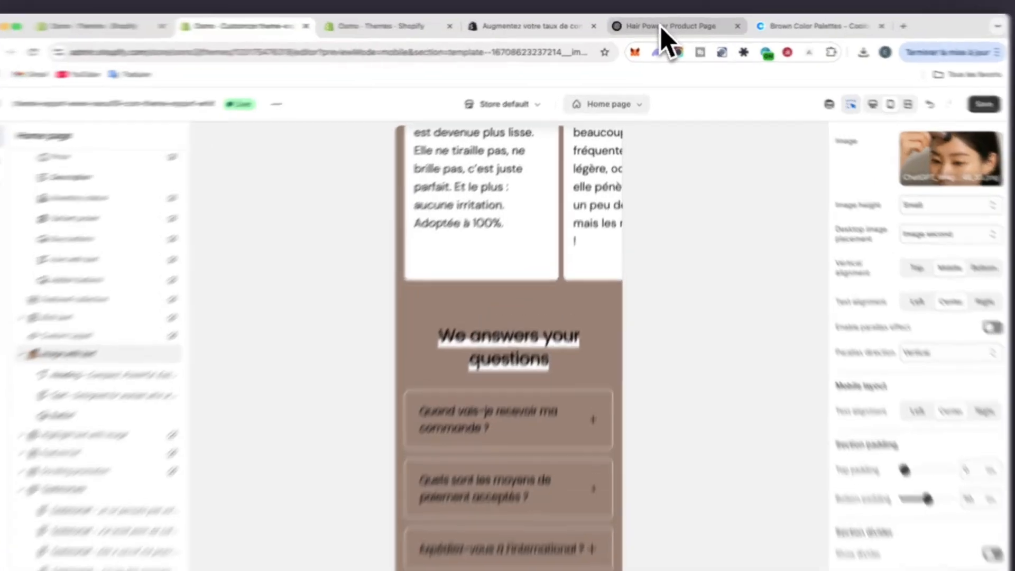
- Switch to the ChatGPT conversation and send the prompt "Now give me 10 complete reviews about this product"
left_click(661, 26)
left_click(348, 487)
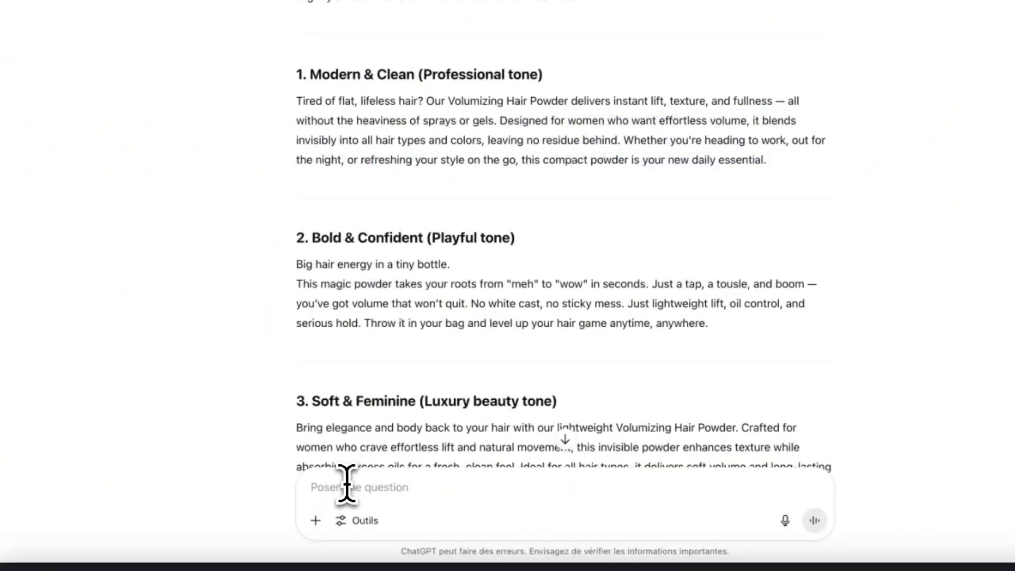
type("G")
key("BackSpace")
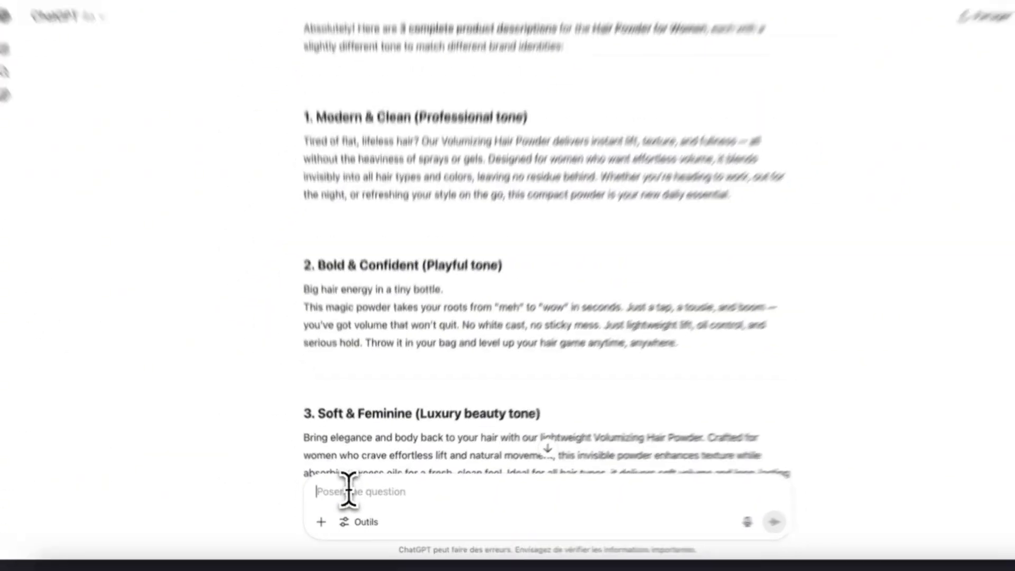
type("N")
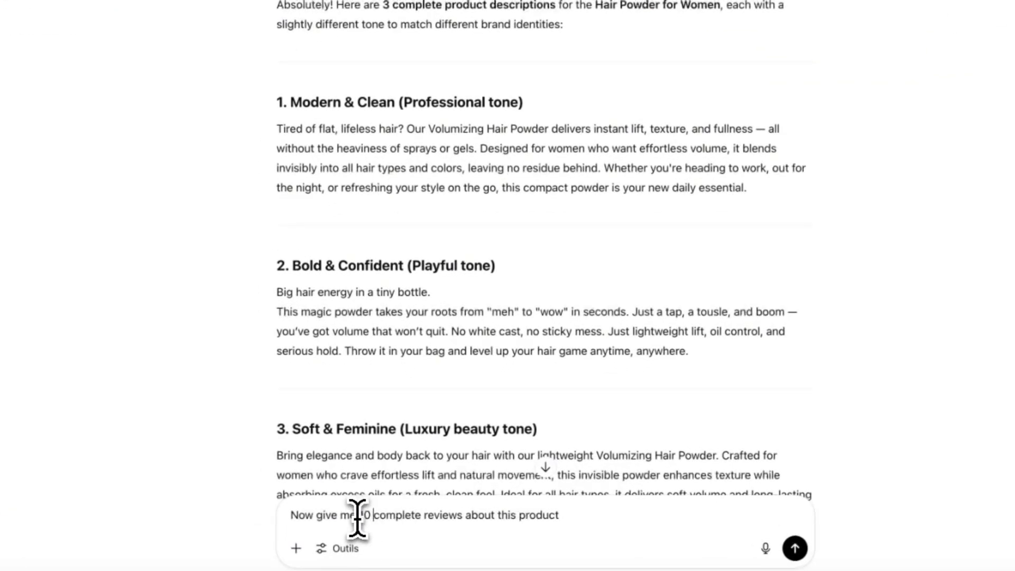
key("Return")
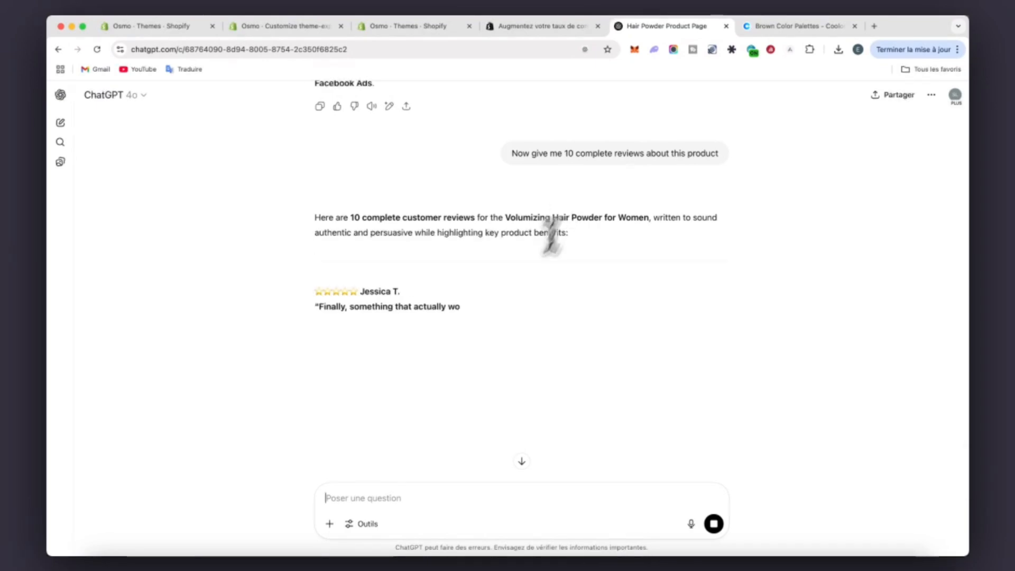
- Replace the first testimonial's content with ChatGPT's first review, from "I've tried so many volumizers" to "it holds all day!"
scroll(485, 353, "down", 2)
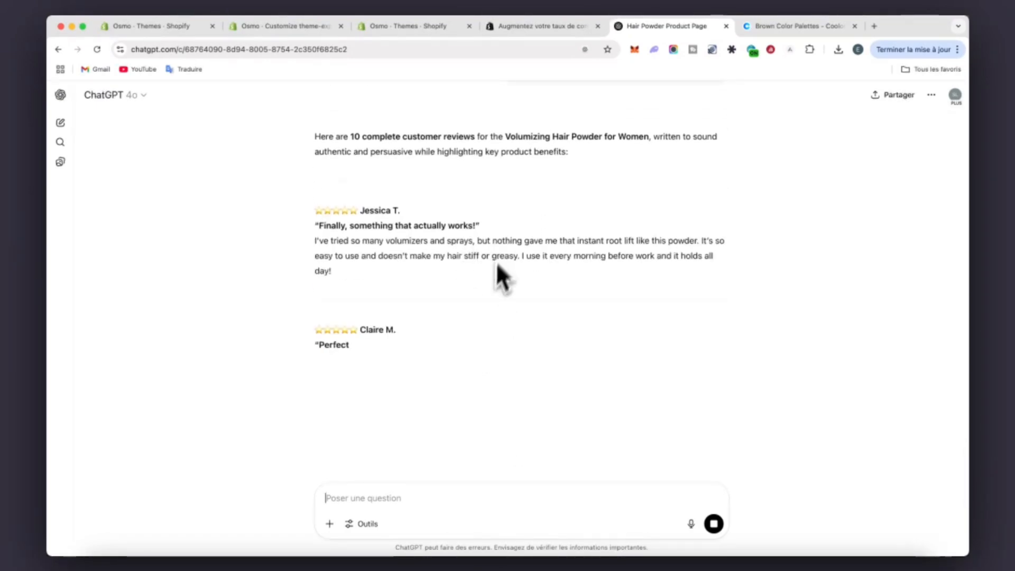
left_click_drag(332, 271, 315, 241)
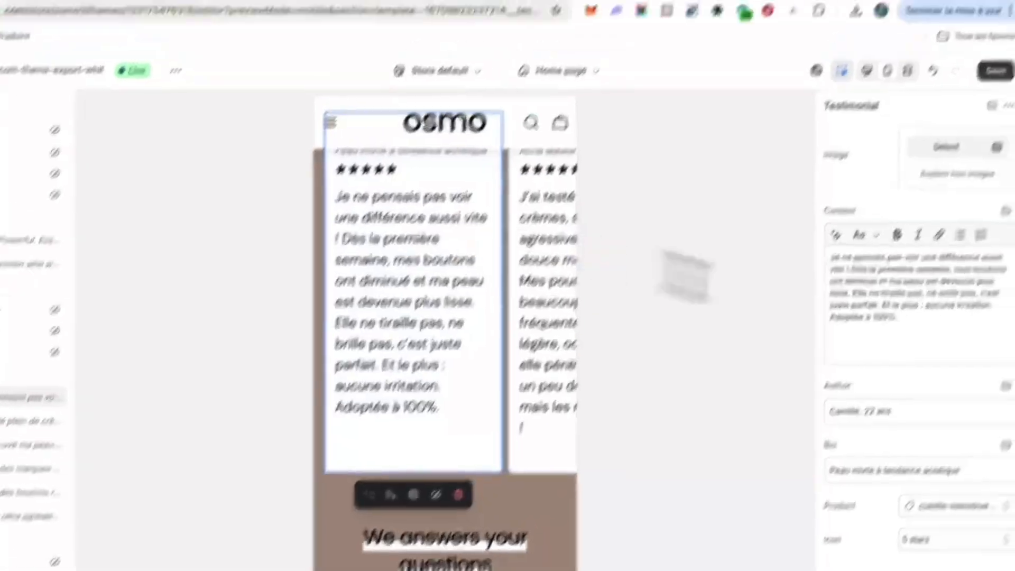
key("ctrl+a")
type("I've tried so many volumizers and sprays, but nothing gave me that instant root lift like this powder. It's so easy to use and doesn't make my hair stiff or greasy. I use it every morning before work and it holds all day!")
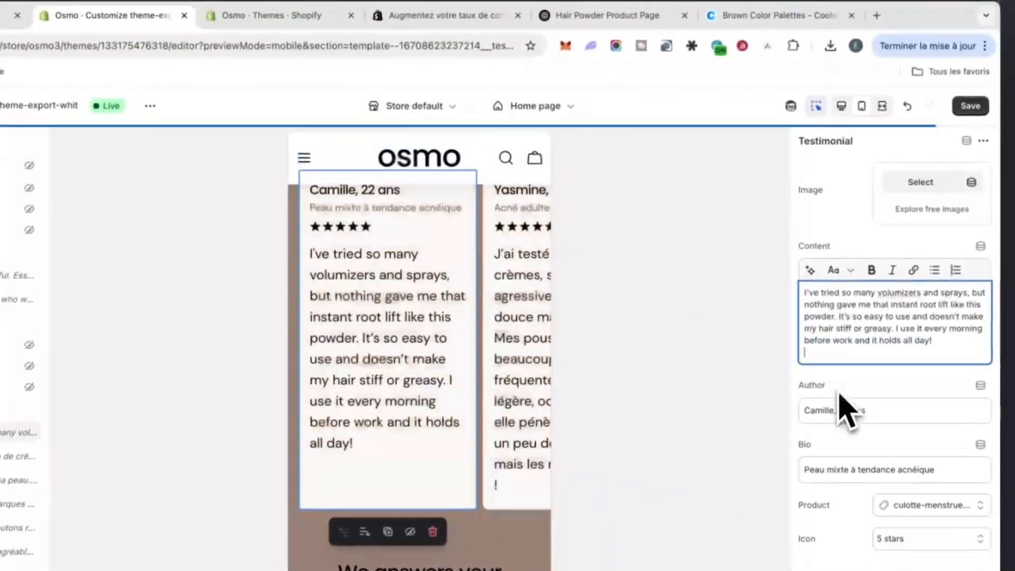
- Replace the second testimonial's content with ChatGPT's second review, from "My hair is super thin" to "Love it!"
left_click(595, 17)
left_click_drag(657, 428, 275, 408)
key("ctrl+c")
left_click(137, 17)
left_click(18, 456)
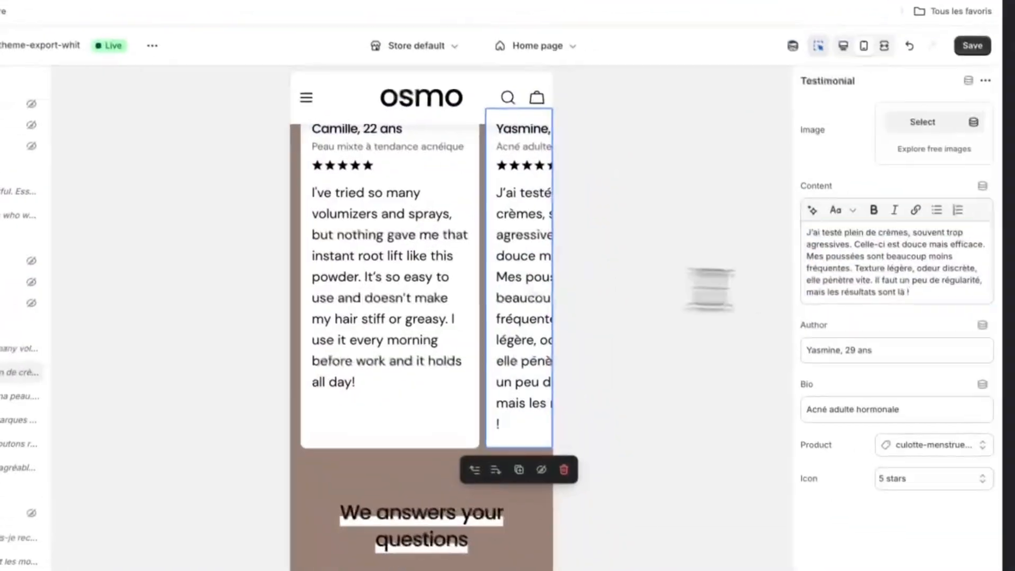
key("ctrl+a")
key("ctrl+v")
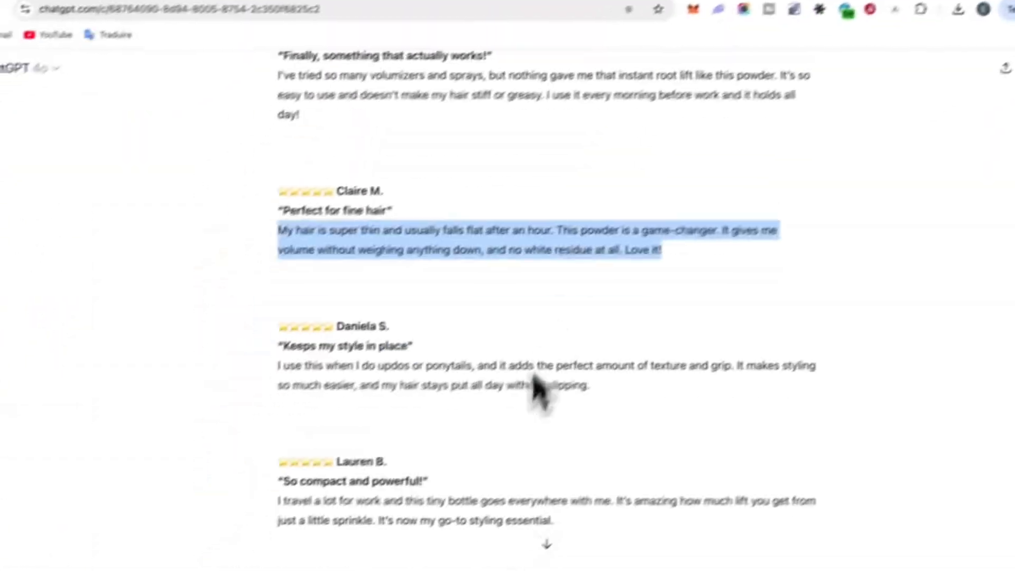
- Replace the third and fourth testimonials' contents with ChatGPT's reviews beginning "I use this when I do updos" and "I travel a lot for work"
left_click_drag(601, 376, 592, 374)
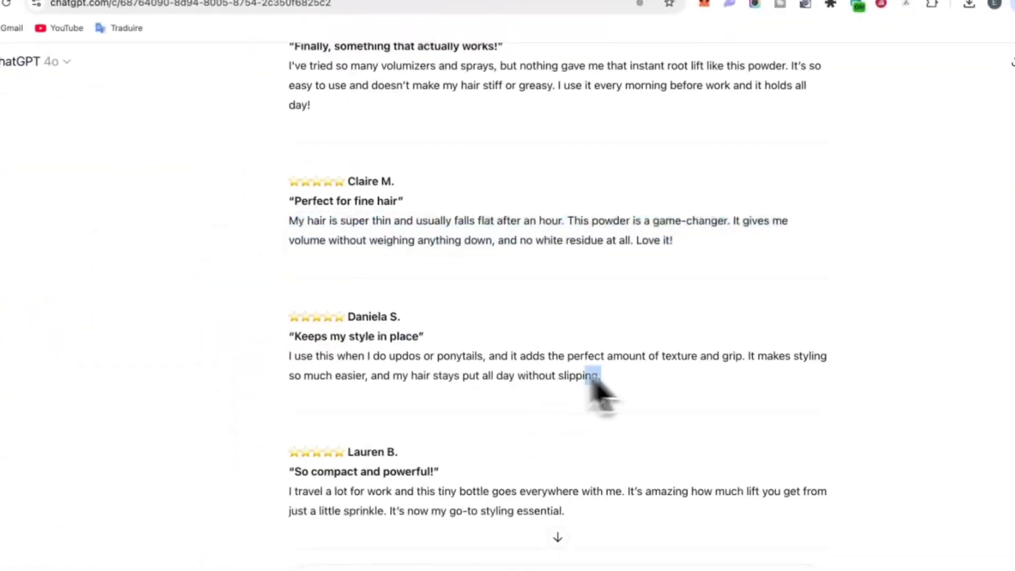
left_click_drag(592, 375, 290, 356)
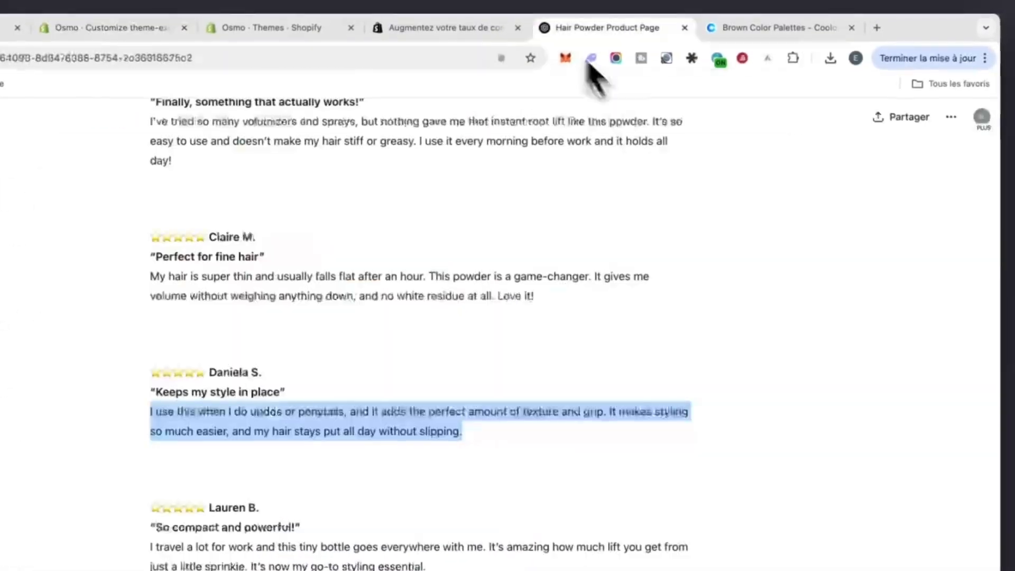
left_click_drag(566, 510, 280, 499)
key("ctrl+c")
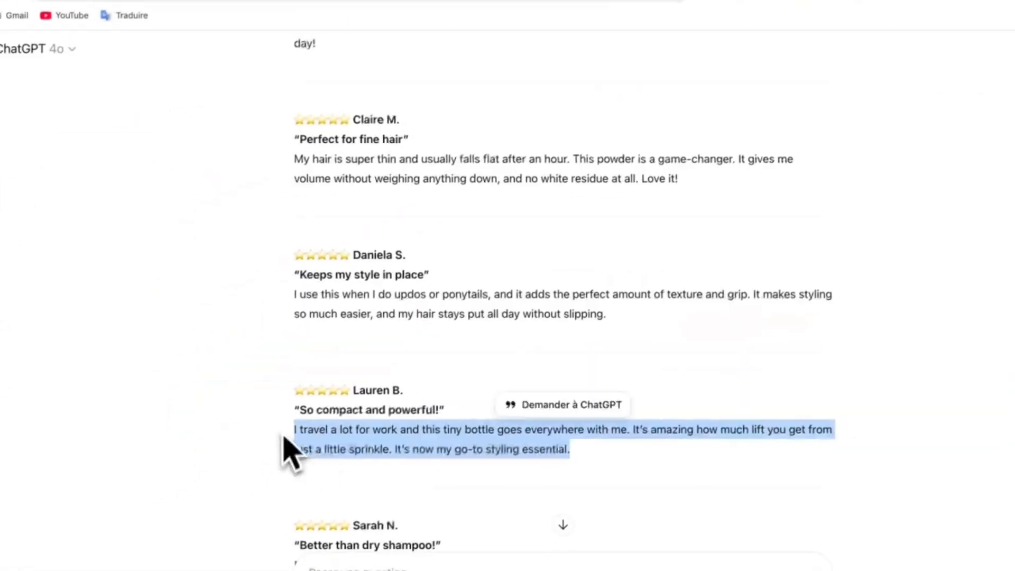
key("ctrl+a")
key("ctrl+v")
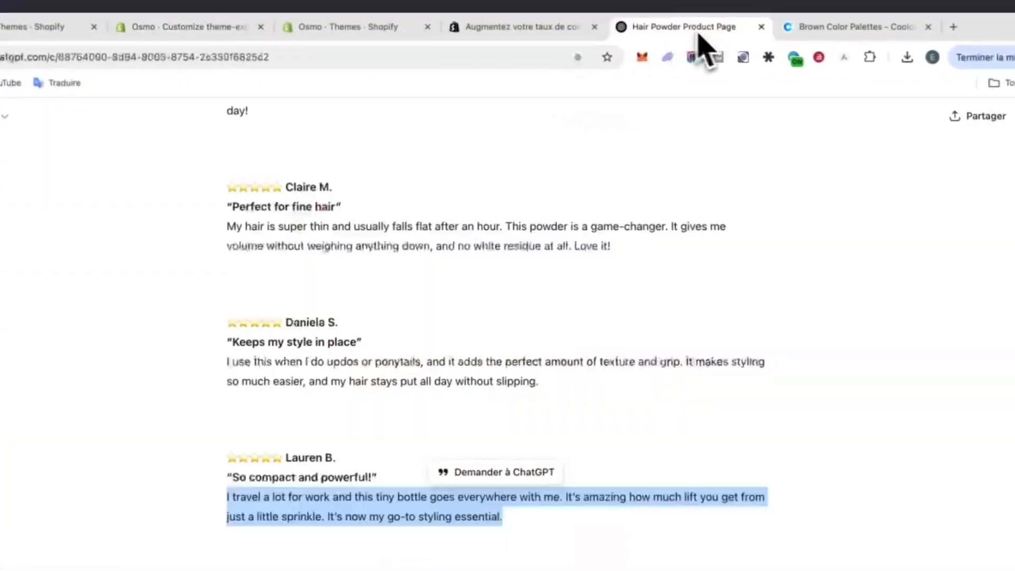
- Replace the fifth testimonial's content with ChatGPT's review from "Not only does this give volume" to "which I love."
scroll(475, 317, "down", 5)
left_click_drag(617, 356, 261, 362)
key("ctrl+c")
left_click(132, 420)
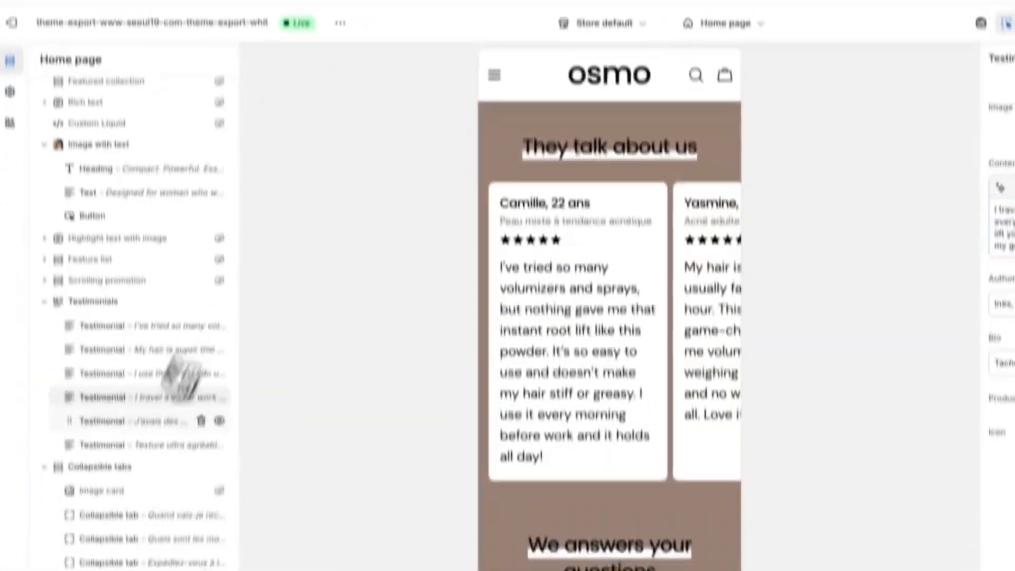
key("ctrl+a")
key("ctrl+v")
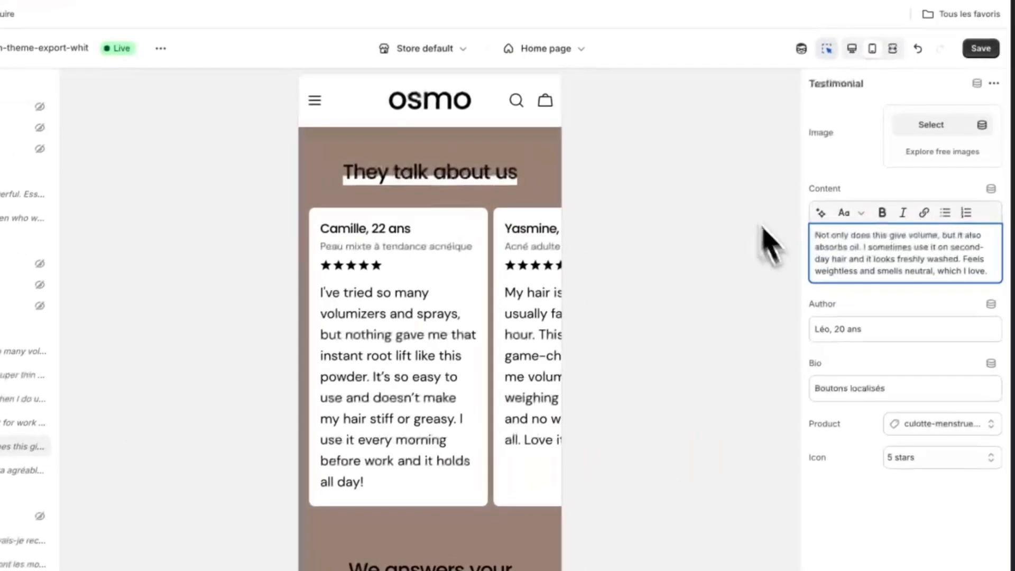
- Remove the ages from the testimonials' author fields, keeping only the first names
left_click(832, 329)
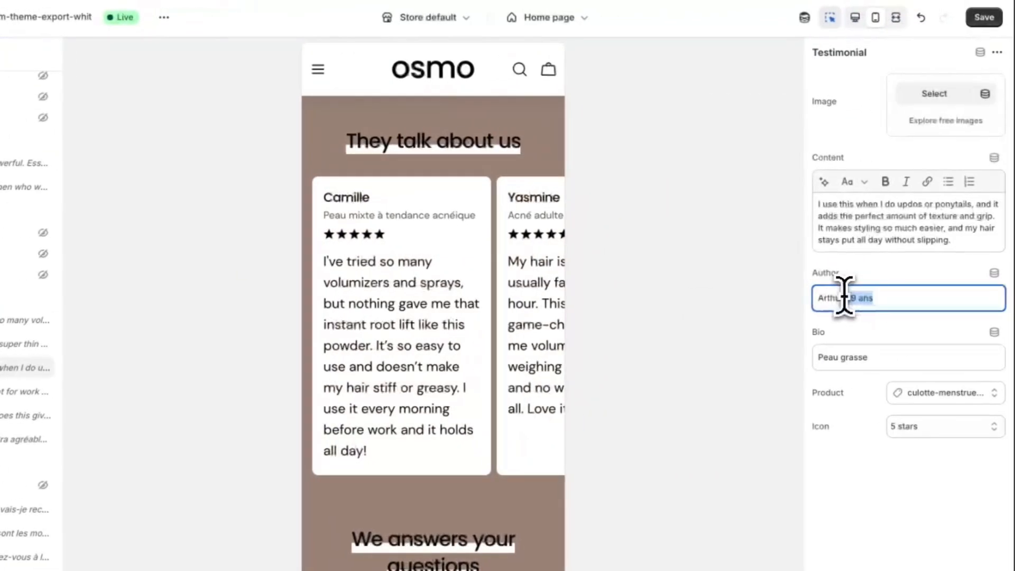
left_click_drag(921, 292, 896, 292)
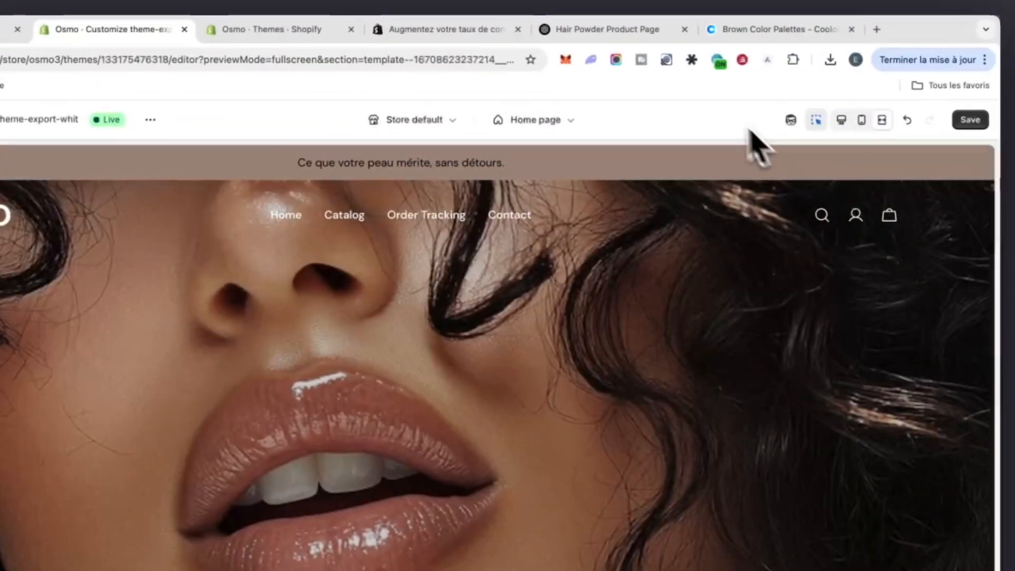
- Review the home page in the fullscreen and mobile previews, from the hero banner through the product, reviews and questions to the footer
scroll(652, 270, "down", 18)
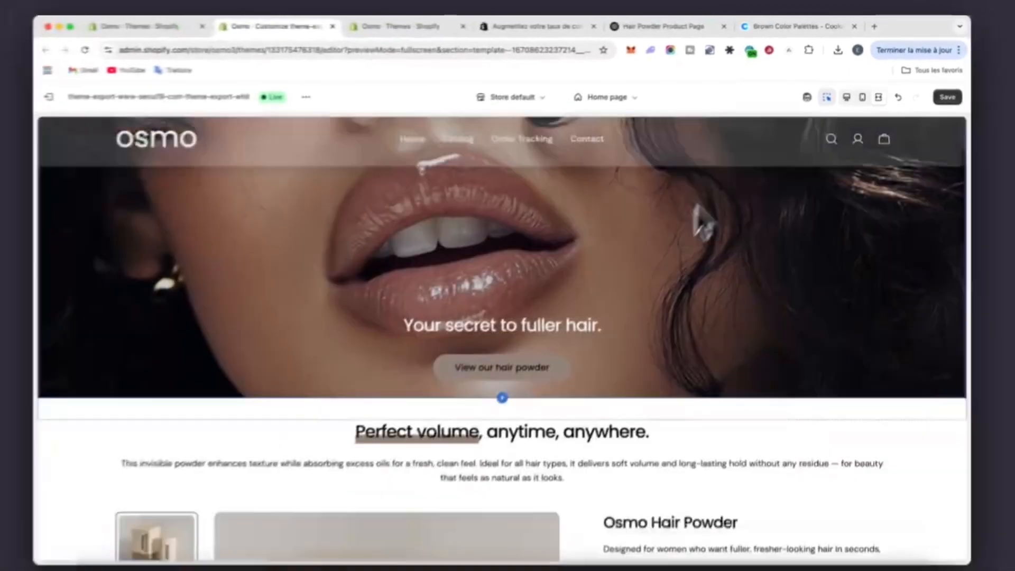
scroll(610, 336, "up", 2)
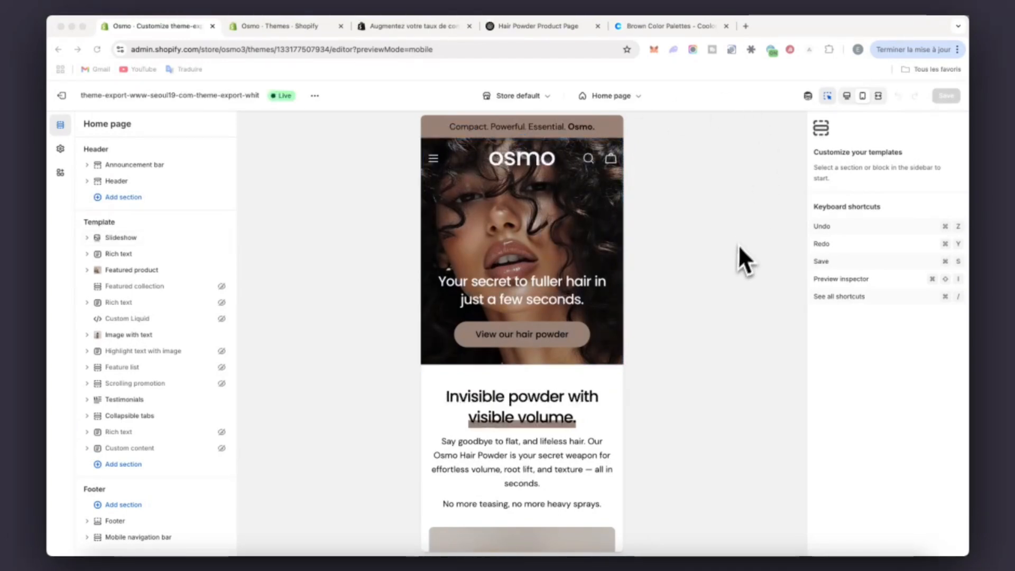
scroll(555, 302, "down", 2)
scroll(554, 299, "up", 2)
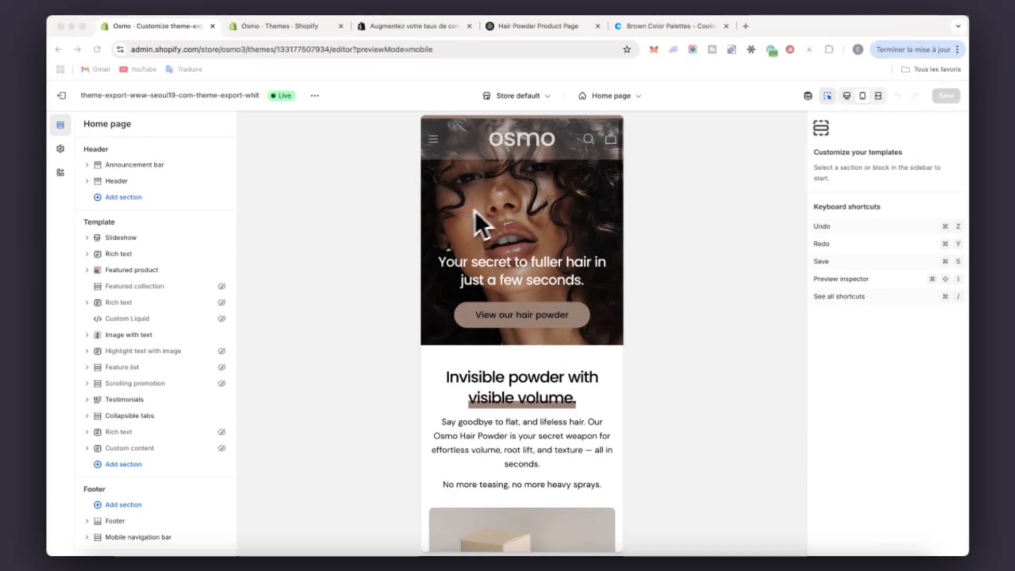
scroll(500, 381, "down", 2)
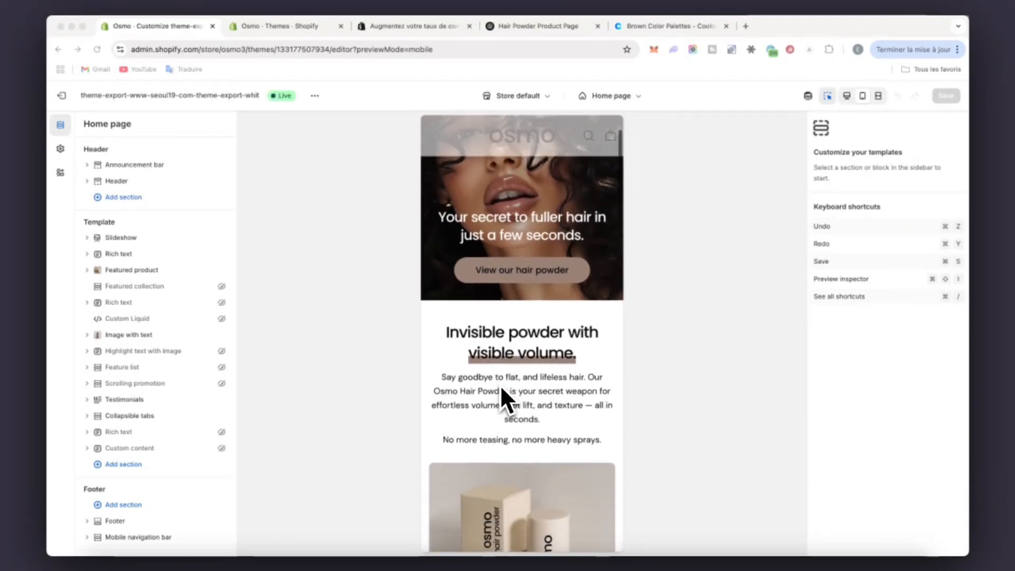
scroll(500, 385, "up", 2)
scroll(500, 385, "down", 8)
scroll(500, 385, "down", 10)
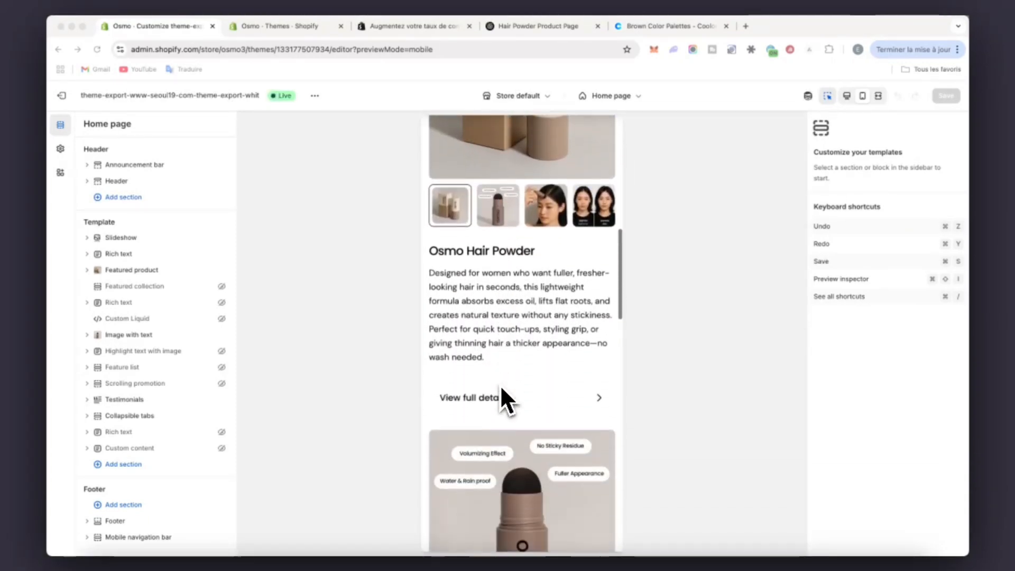
scroll(523, 301, "down", 5)
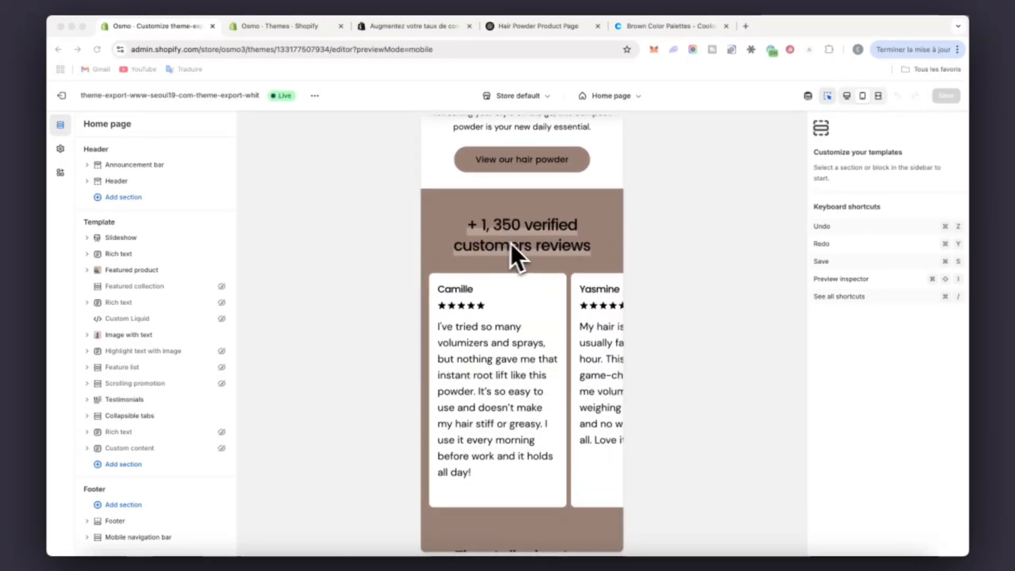
scroll(534, 261, "down", 7)
scroll(535, 270, "down", 3)
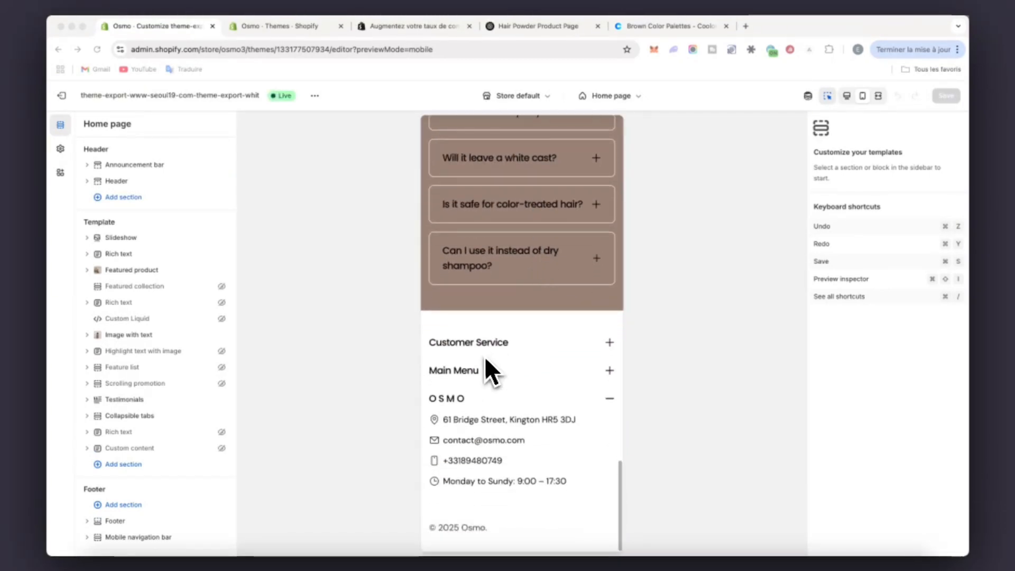
scroll(167, 388, "down", 2)
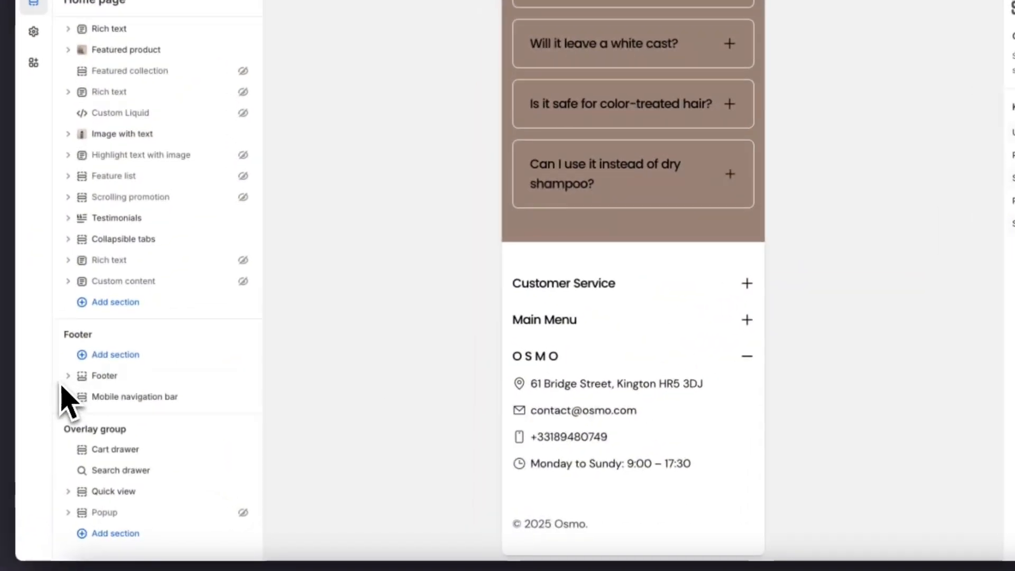
- Expand the Footer section and inspect the settings of its Customer Service menu, Main Menu and Contact information blocks
left_click(67, 376)
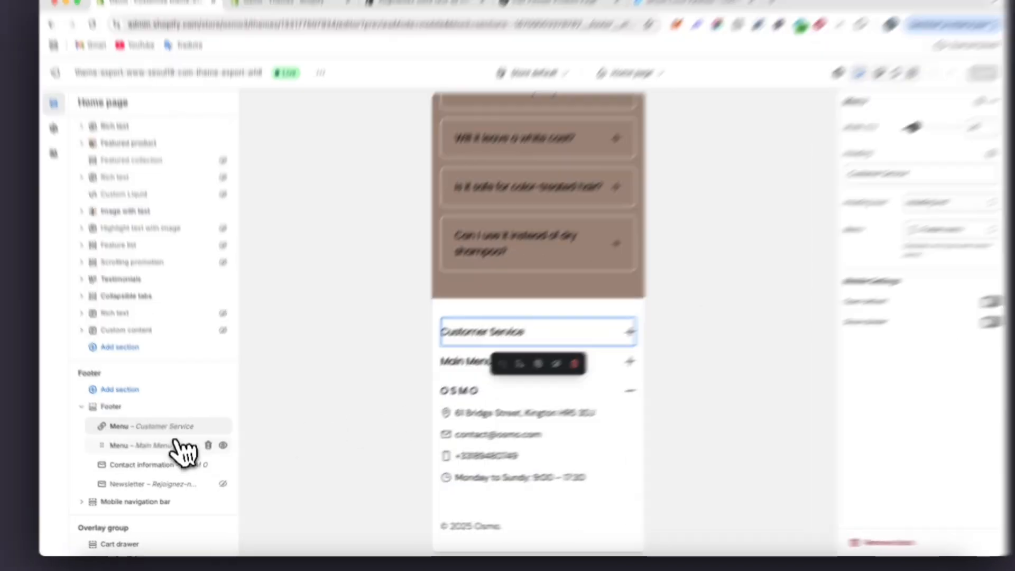
left_click(122, 451)
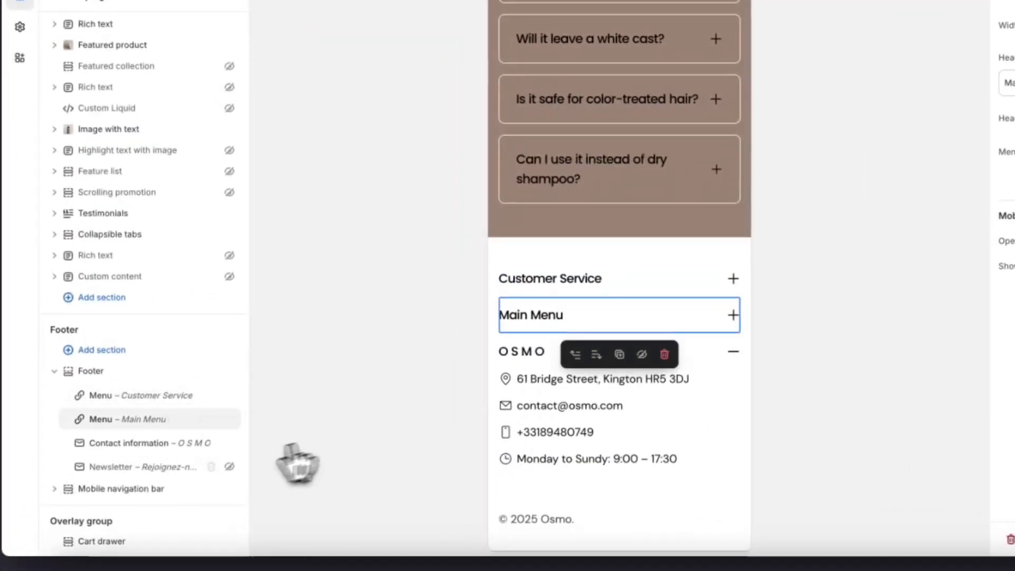
left_click(158, 446)
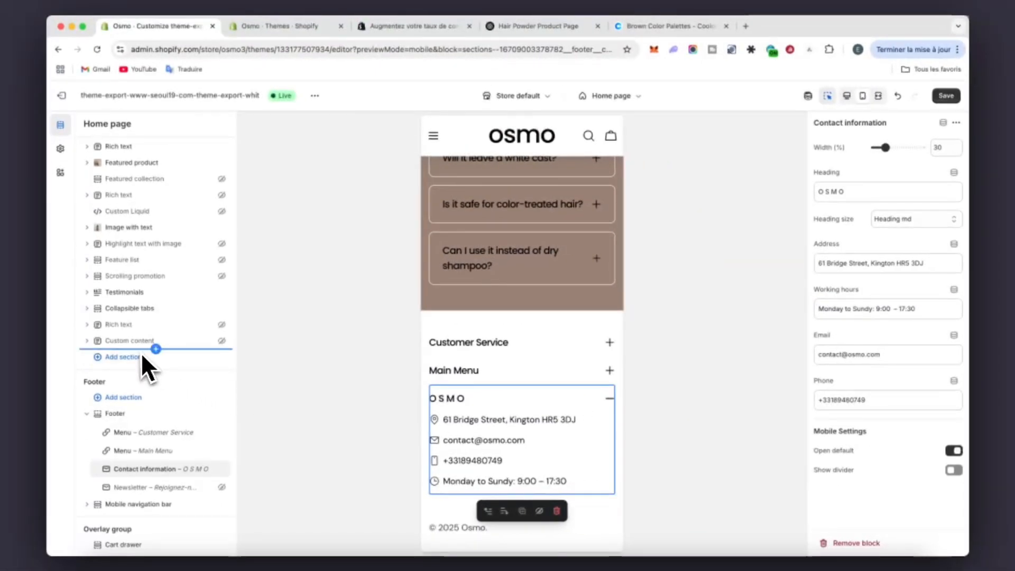
- Browse the section types that can be added to the home page template, such as Image with text and Custom content, without adding one
scroll(569, 244, "up", 15)
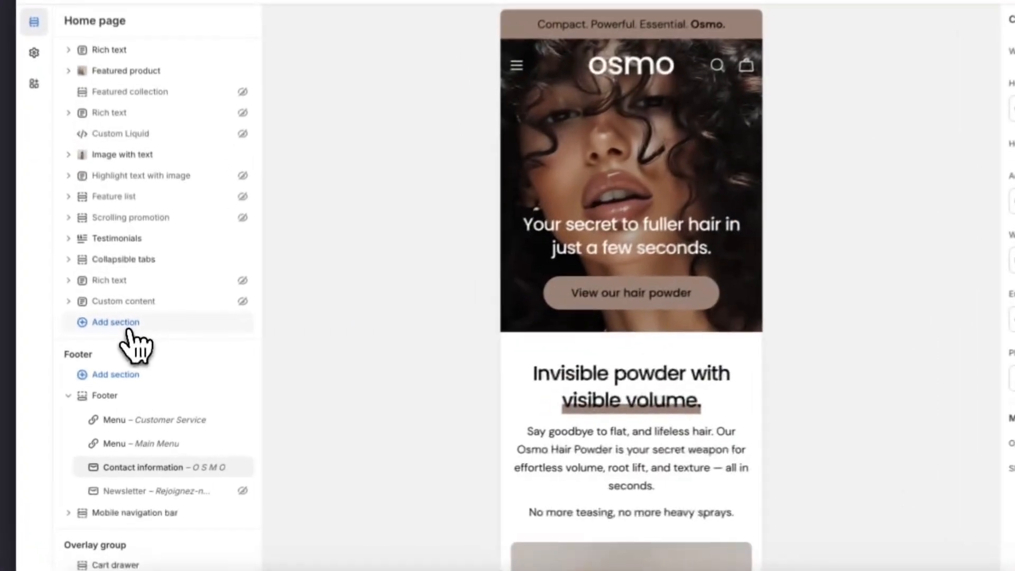
left_click(127, 357)
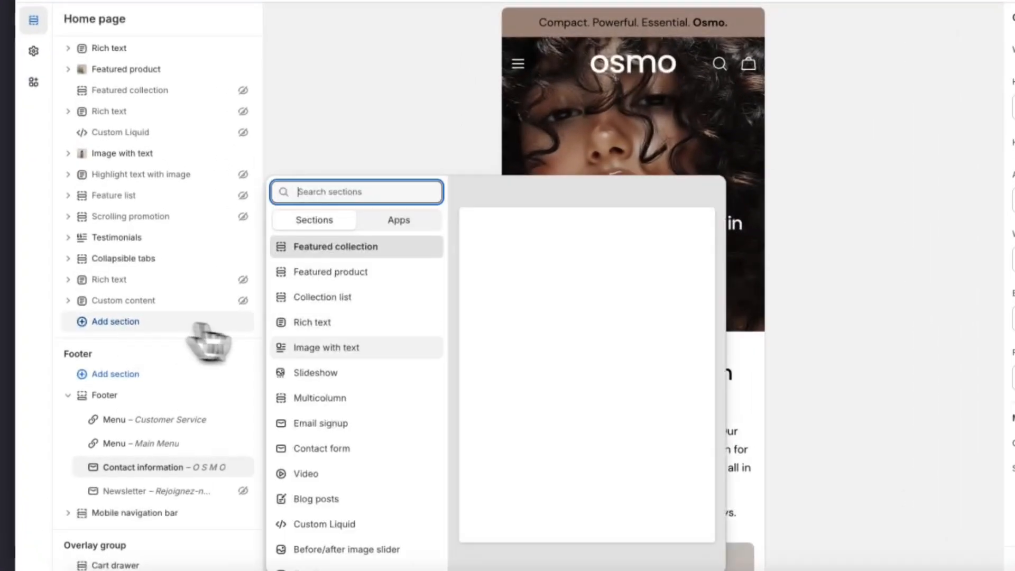
scroll(370, 391, "down", 5)
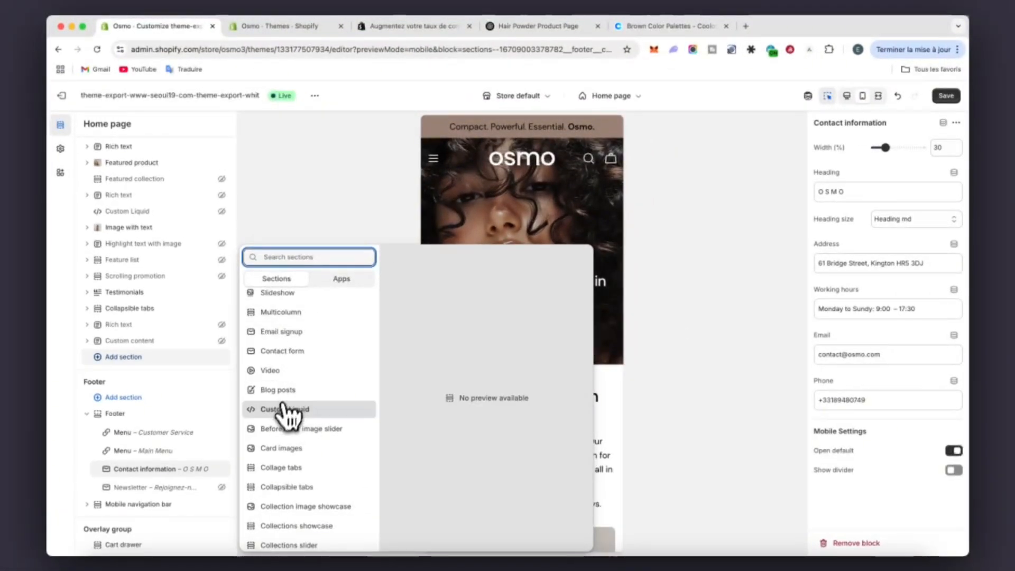
scroll(288, 415, "down", 4)
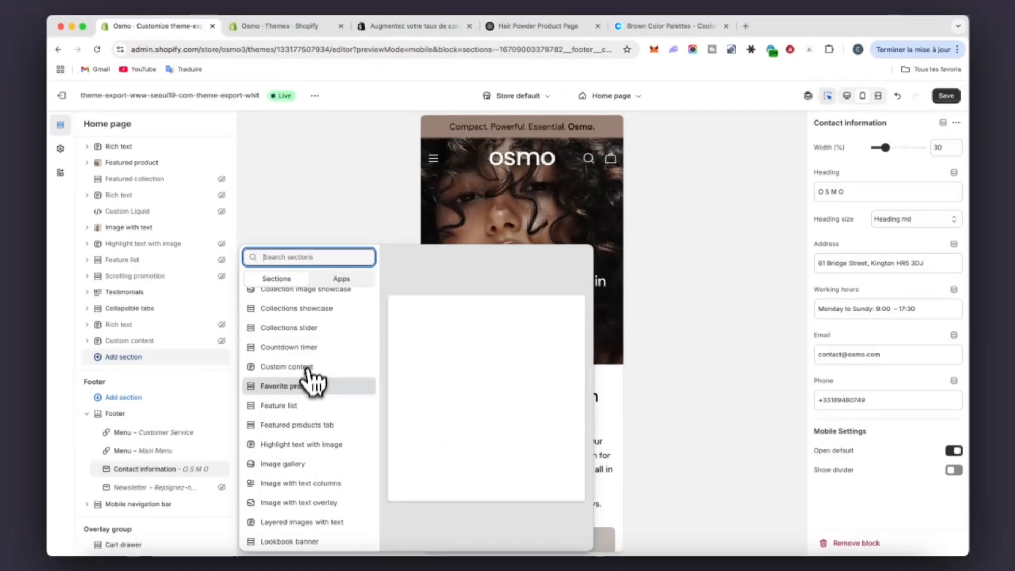
scroll(311, 380, "down", 3)
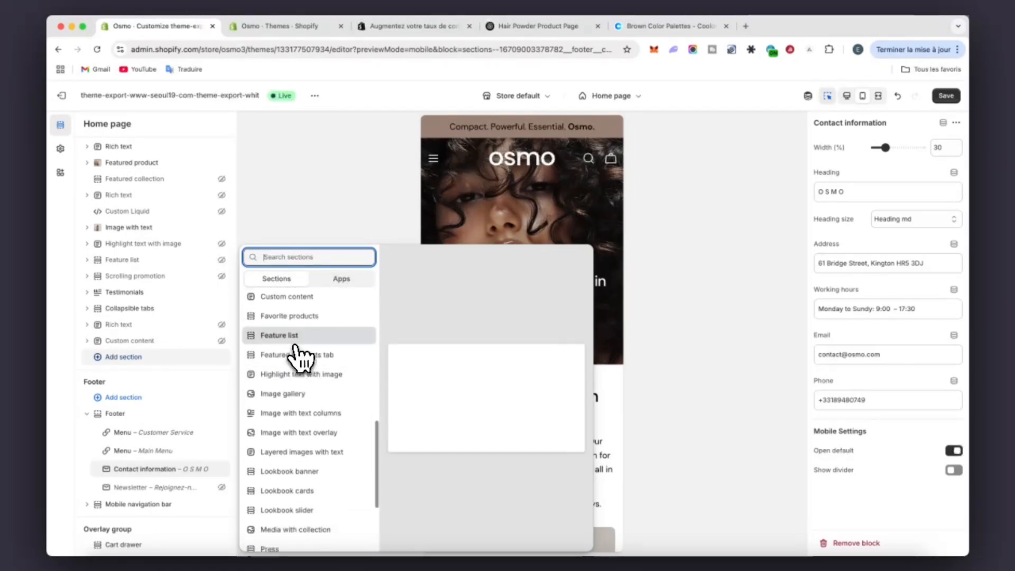
scroll(299, 353, "up", 3)
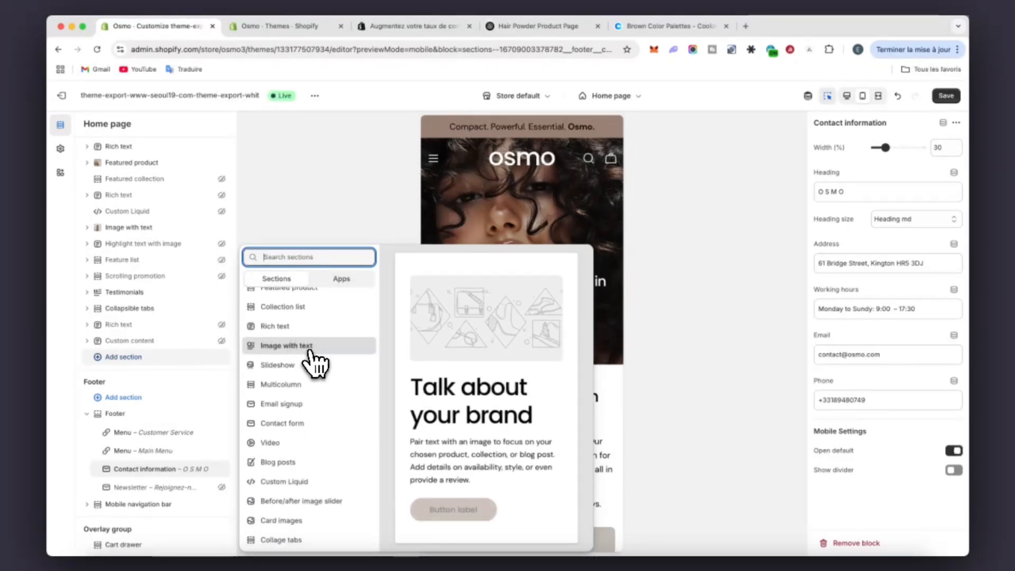
scroll(299, 394, "down", 2)
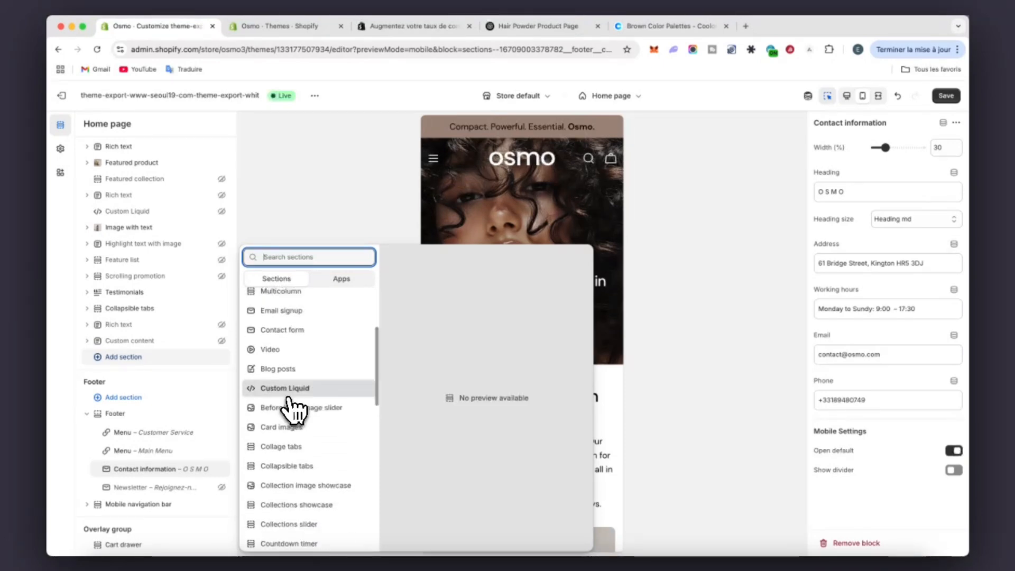
scroll(283, 420, "down", 4)
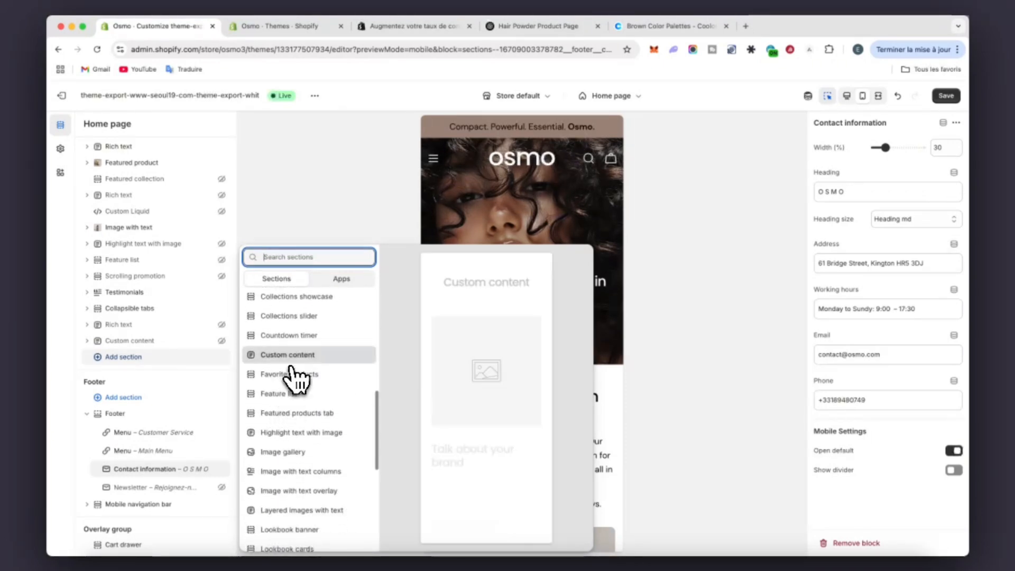
left_click(300, 174)
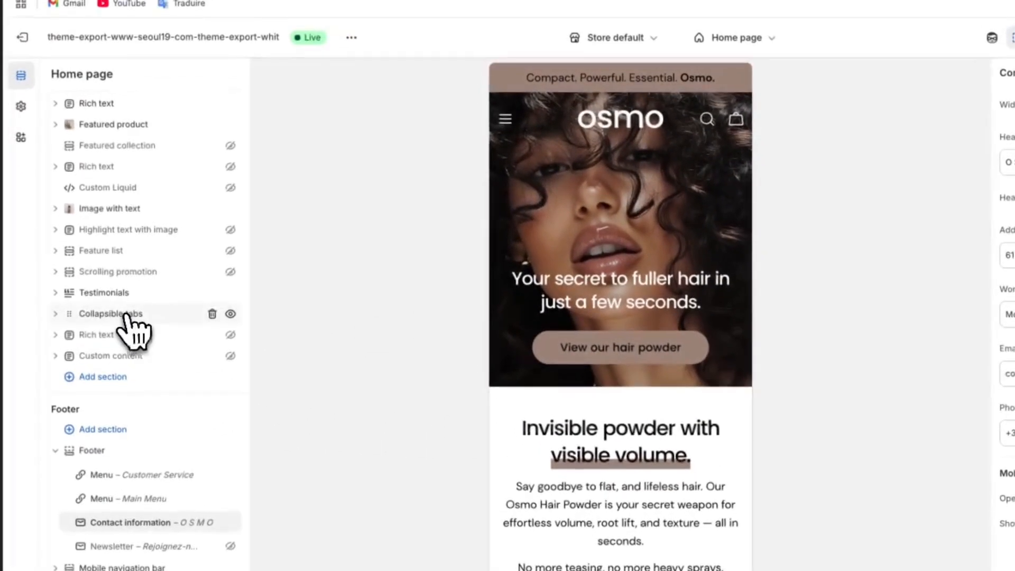
- Recheck the mobile preview's layout between the hero banner, the collapsible questions and the footer contact details
mouse_move(106, 270)
left_mouse_down()
mouse_move(108, 225)
mouse_move(92, 259)
left_mouse_up()
mouse_move(115, 316)
left_mouse_down()
mouse_move(107, 281)
mouse_move(109, 312)
left_mouse_up()
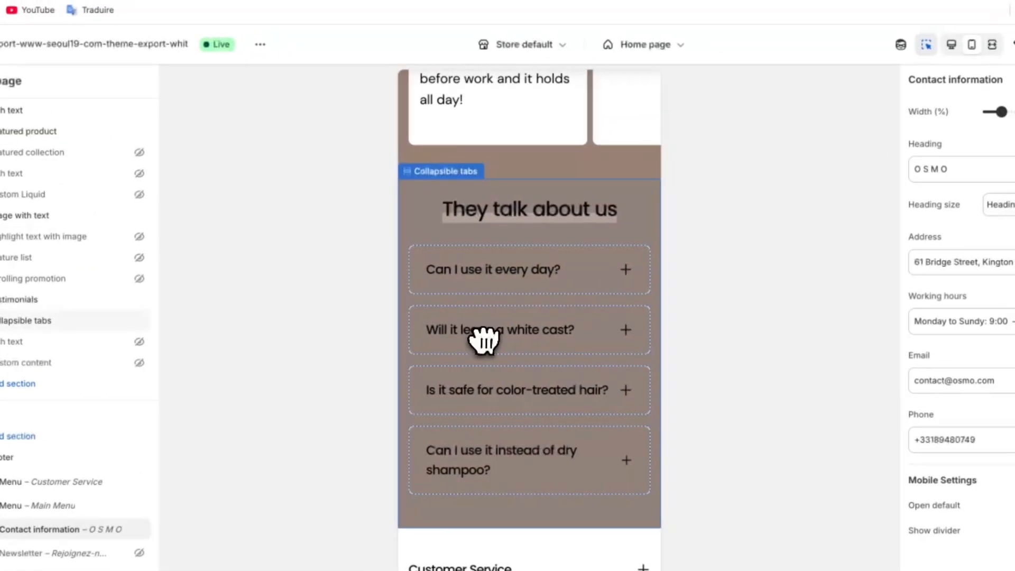
scroll(484, 339, "down", 4)
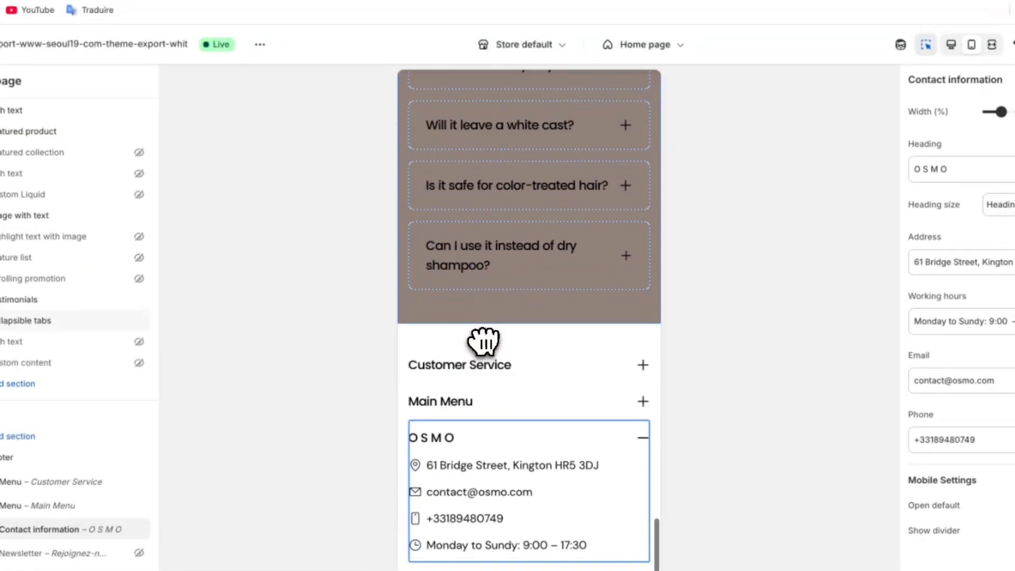
scroll(521, 216, "up", 20)
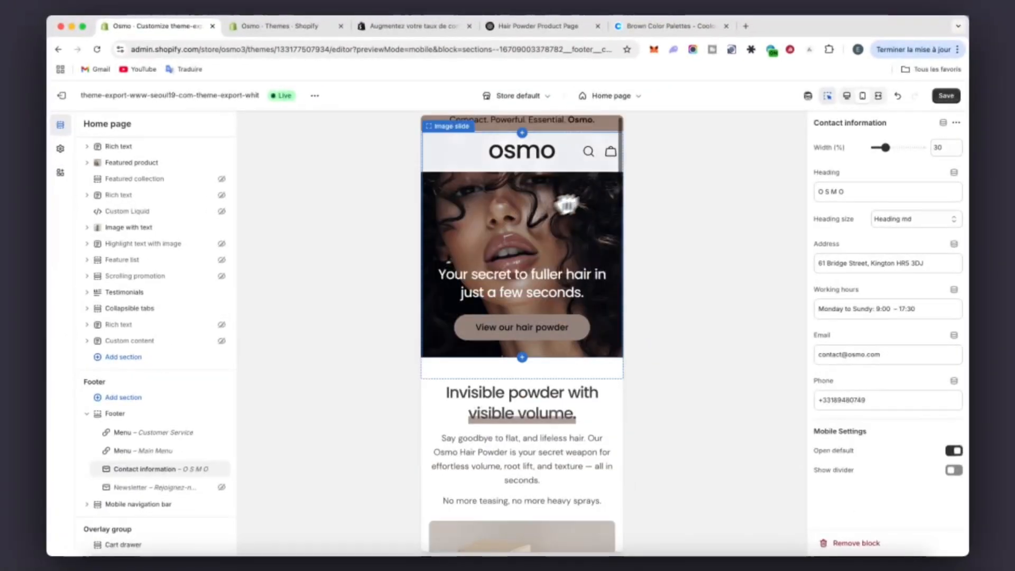
scroll(518, 317, "down", 20)
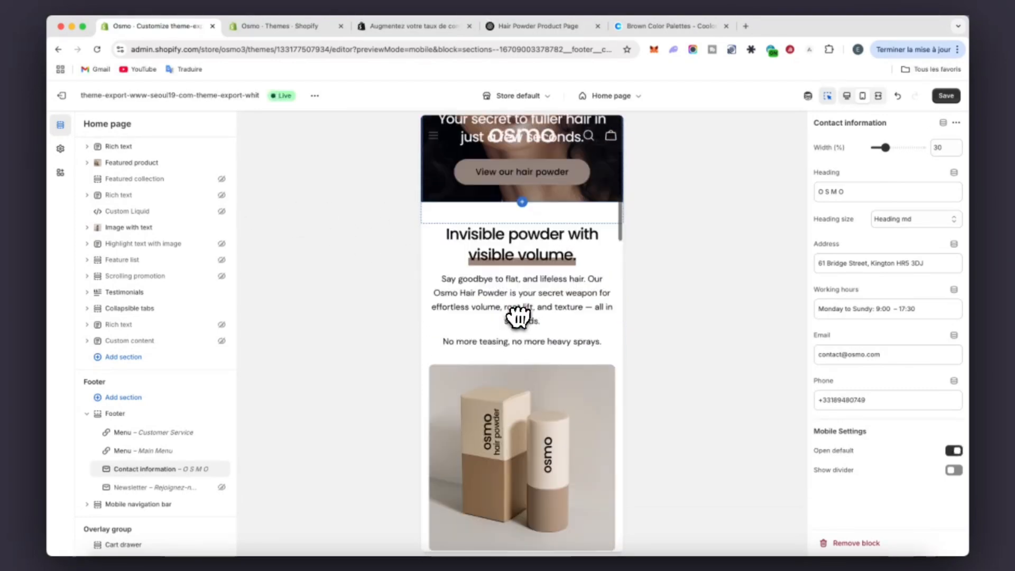
scroll(518, 318, "up", 20)
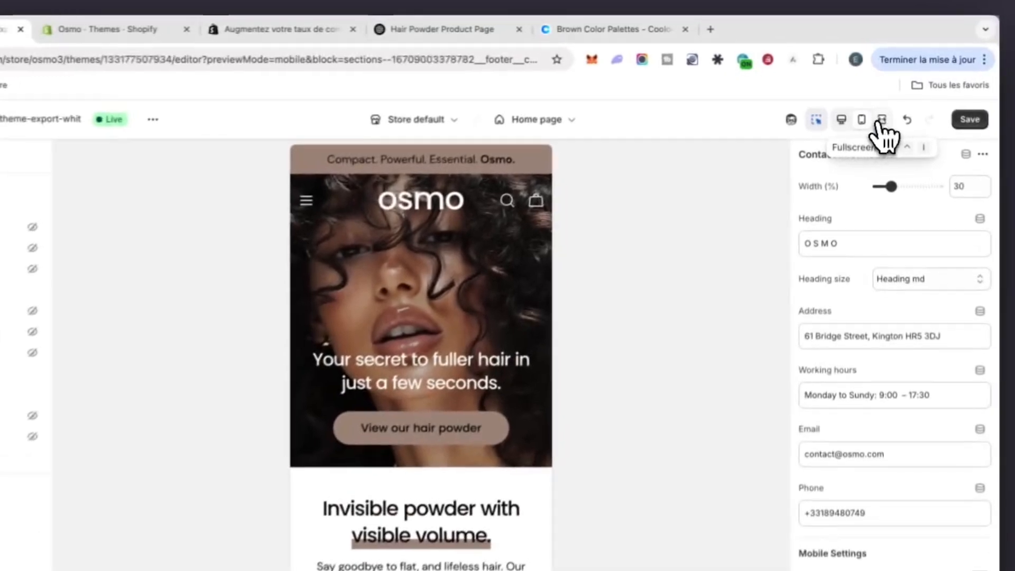
- Review the whole home page in the fullscreen preview from the hero banner to the footer, then return to the mobile preview
left_click(878, 95)
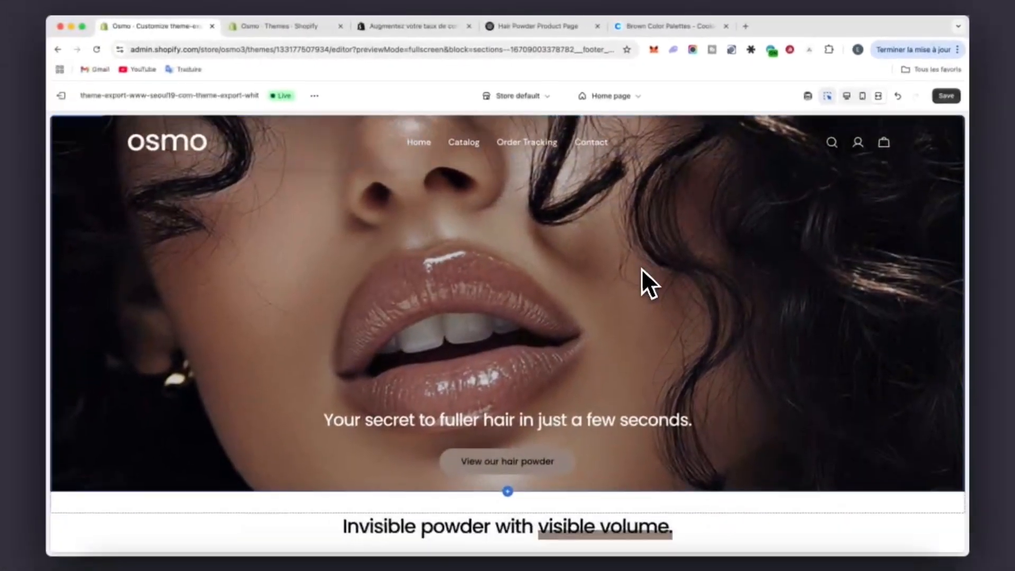
scroll(642, 269, "down", 8)
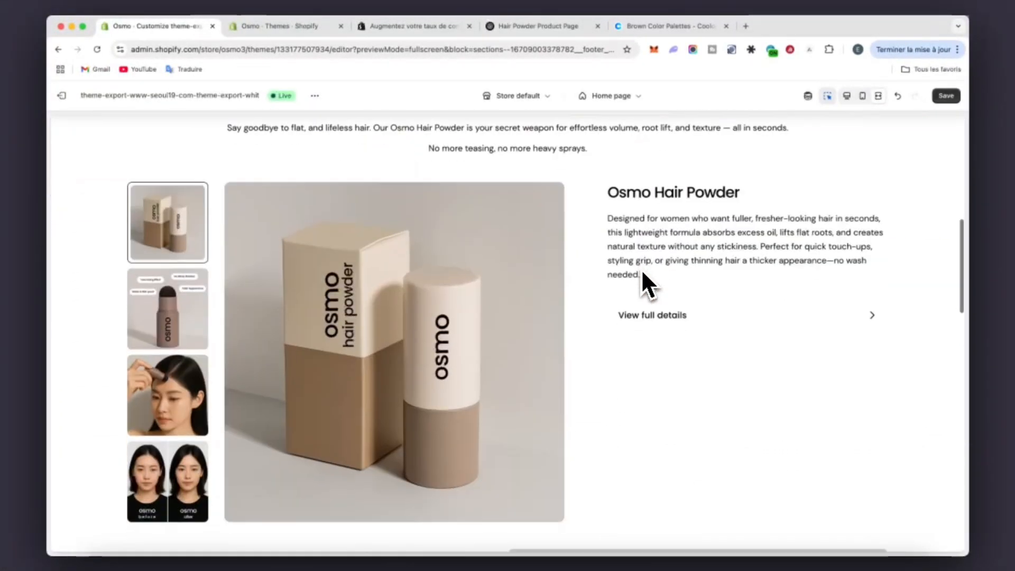
scroll(642, 269, "down", 15)
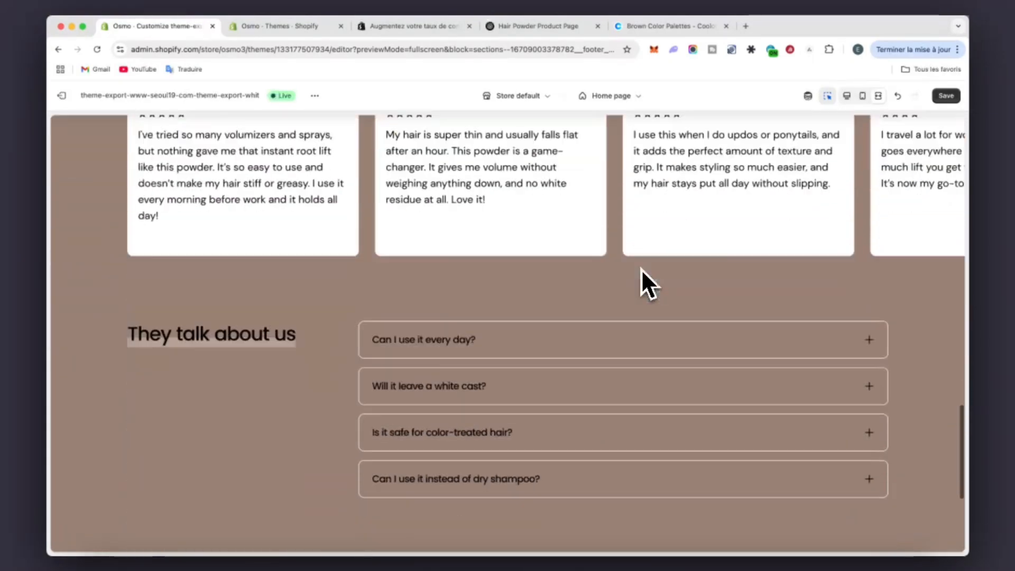
scroll(642, 269, "down", 5)
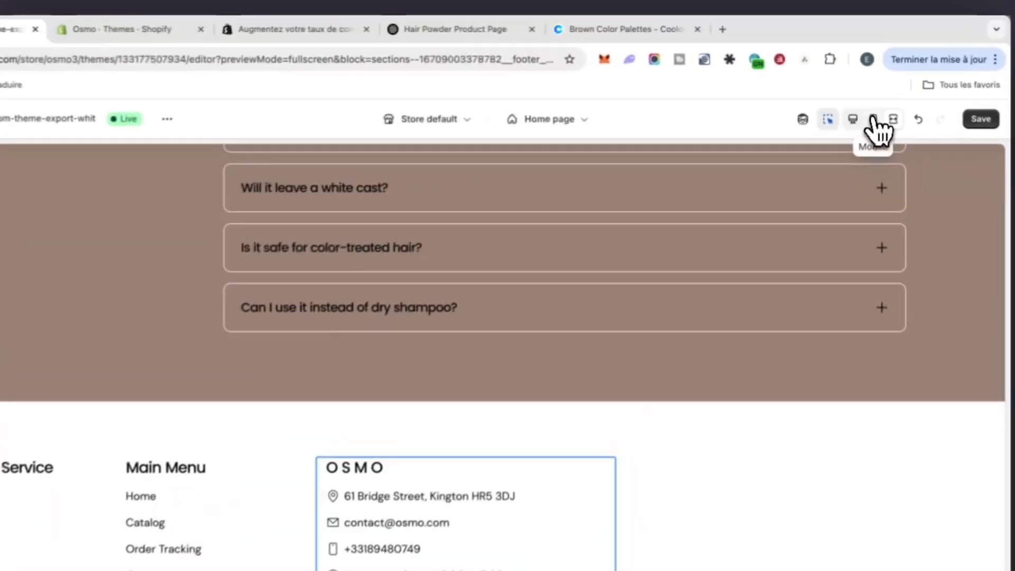
left_click(862, 95)
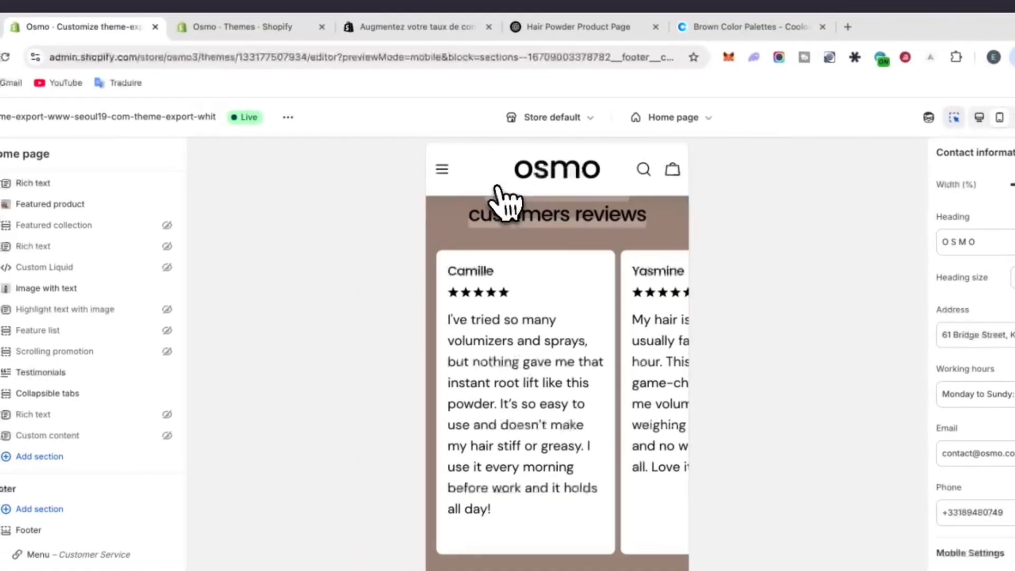
- Open the store admin's Themes page in a separate browser tab and open the current theme's code for editing
mouse_move(131, 211)
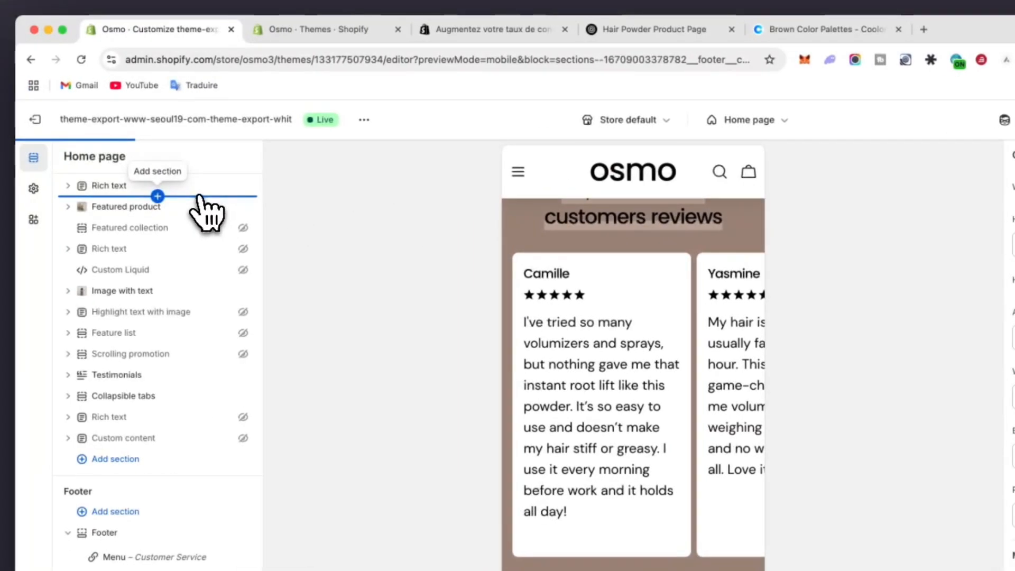
right_click(37, 121)
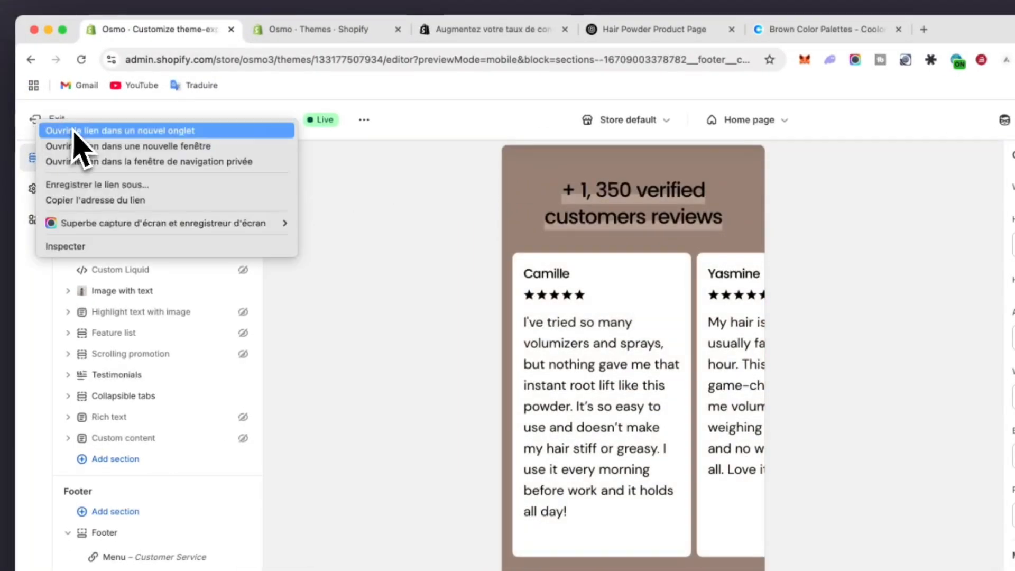
left_click(83, 131)
left_click(310, 31)
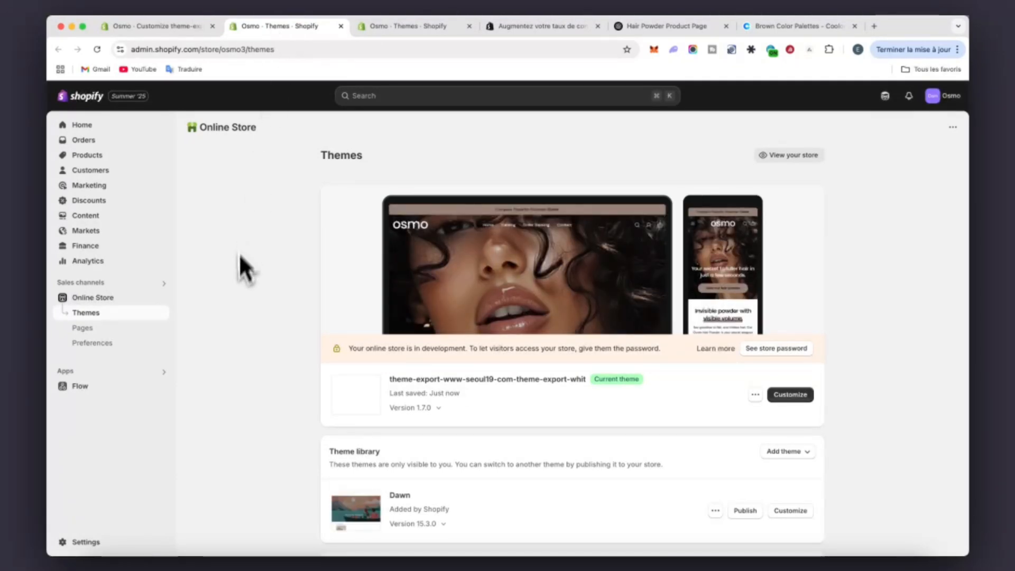
left_click(755, 395)
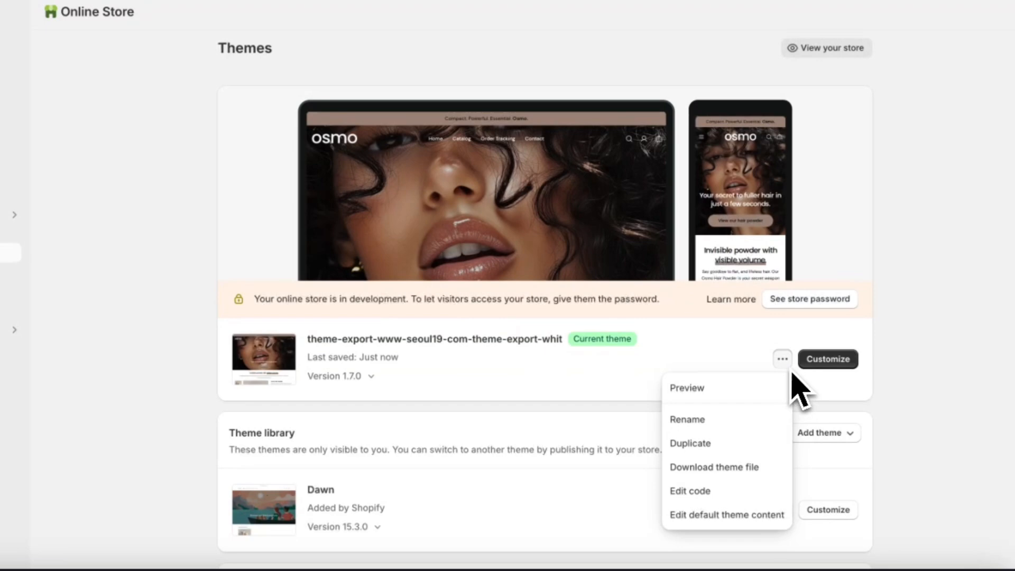
left_click(705, 490)
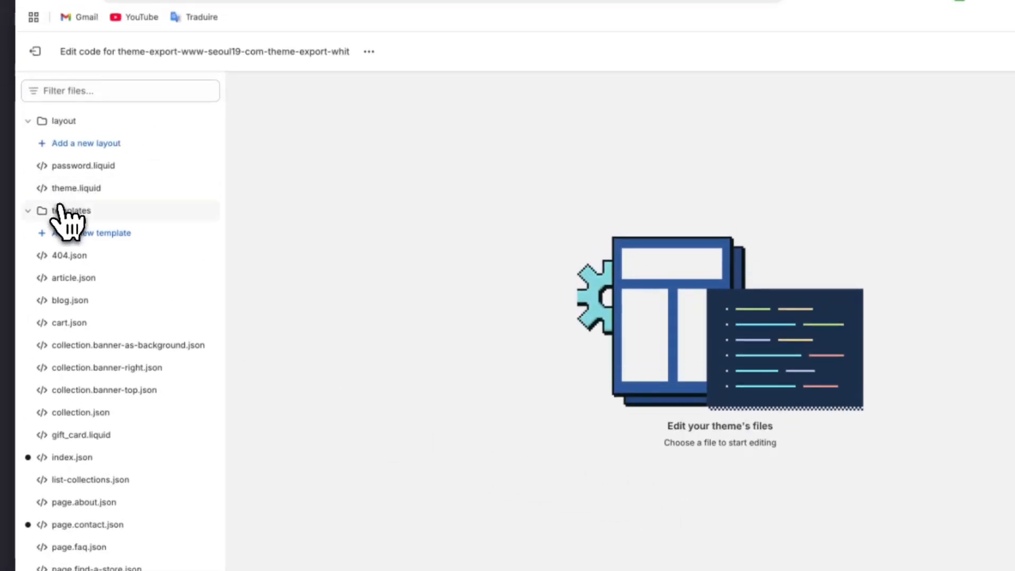
- Add a new product template of type JSON, paste the copied product page code into templates/product.json and save the file
left_click(105, 234)
left_click(477, 341)
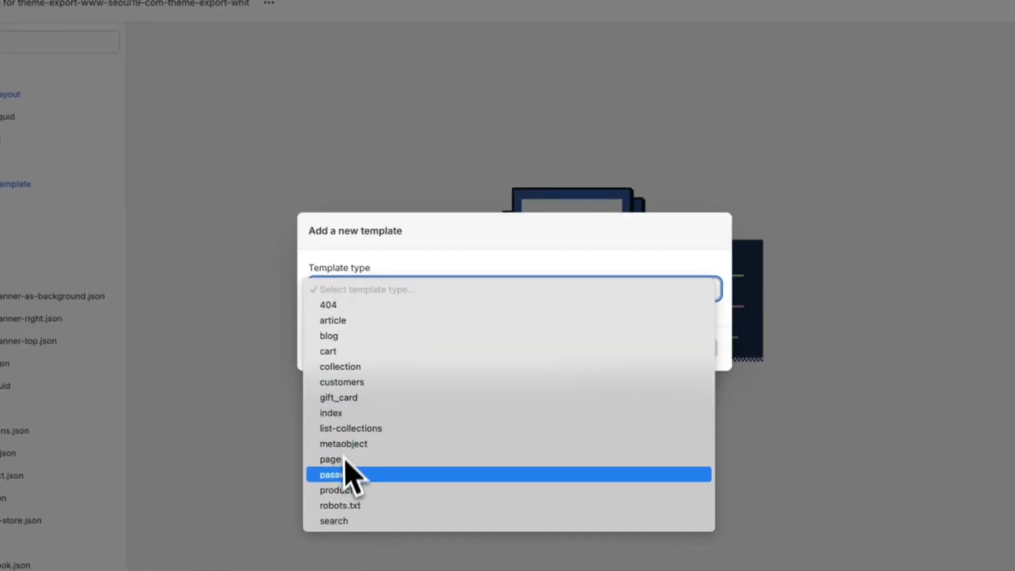
left_click(338, 490)
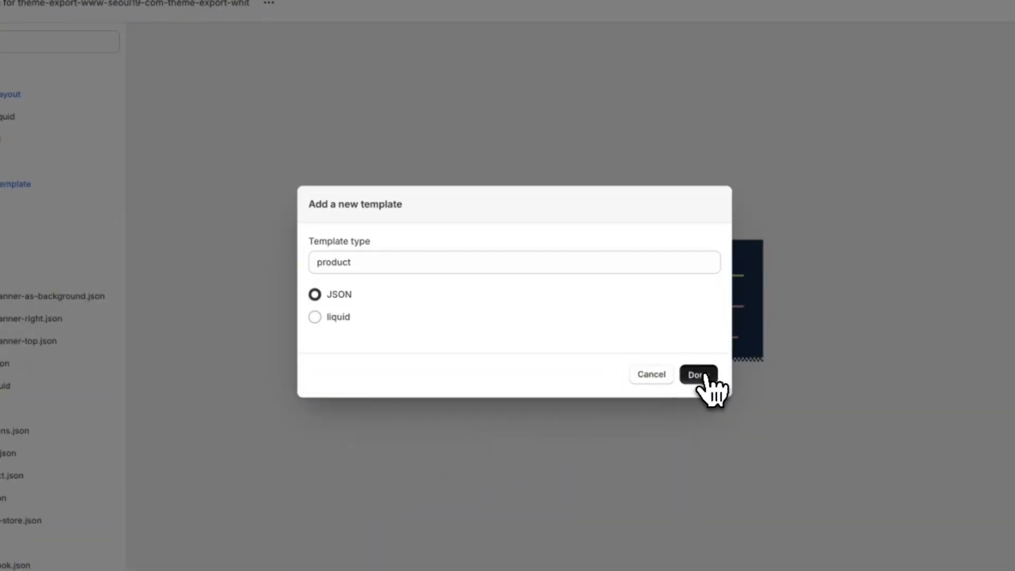
left_click(697, 375)
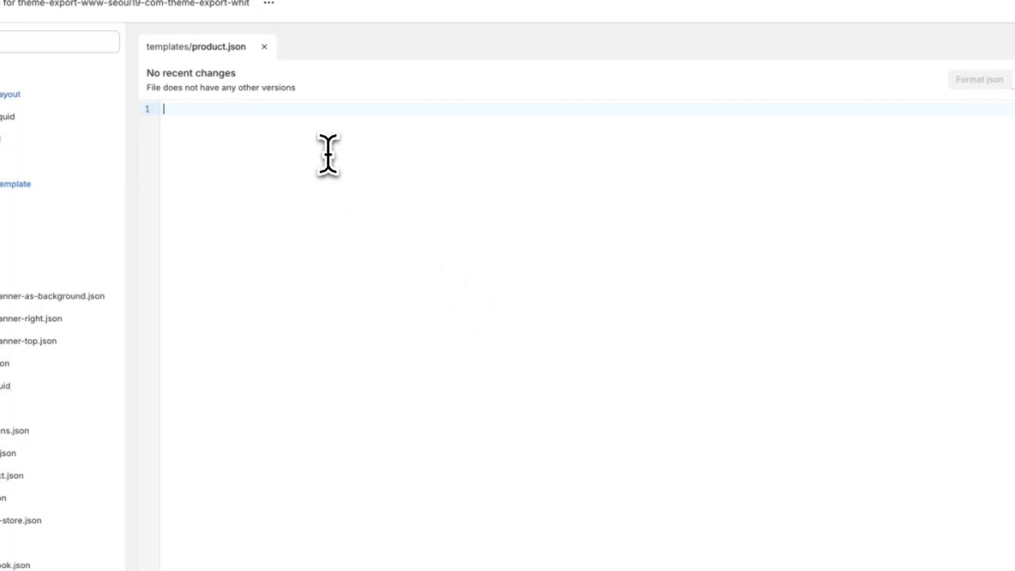
key("ctrl+v")
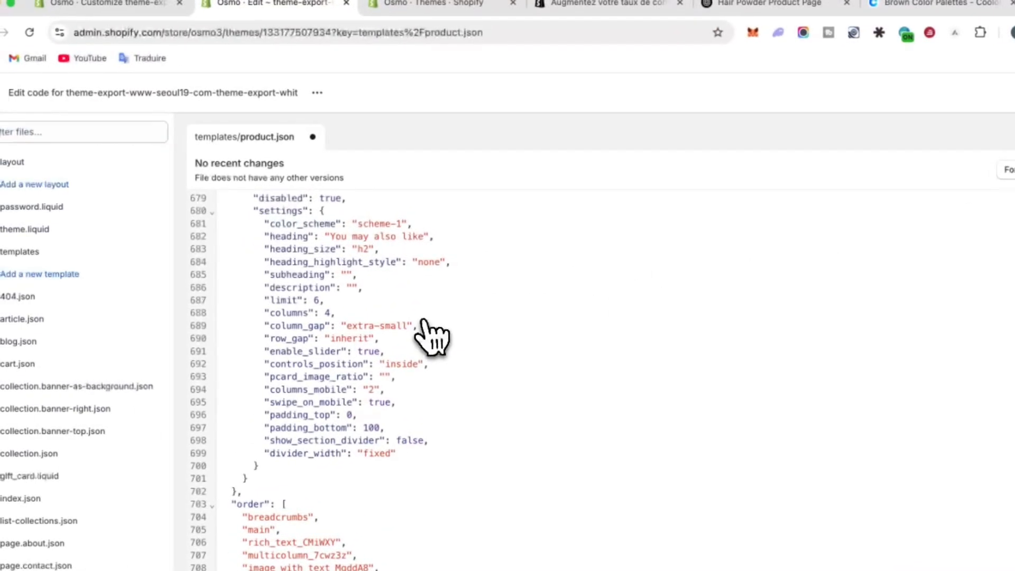
key("ctrl+s")
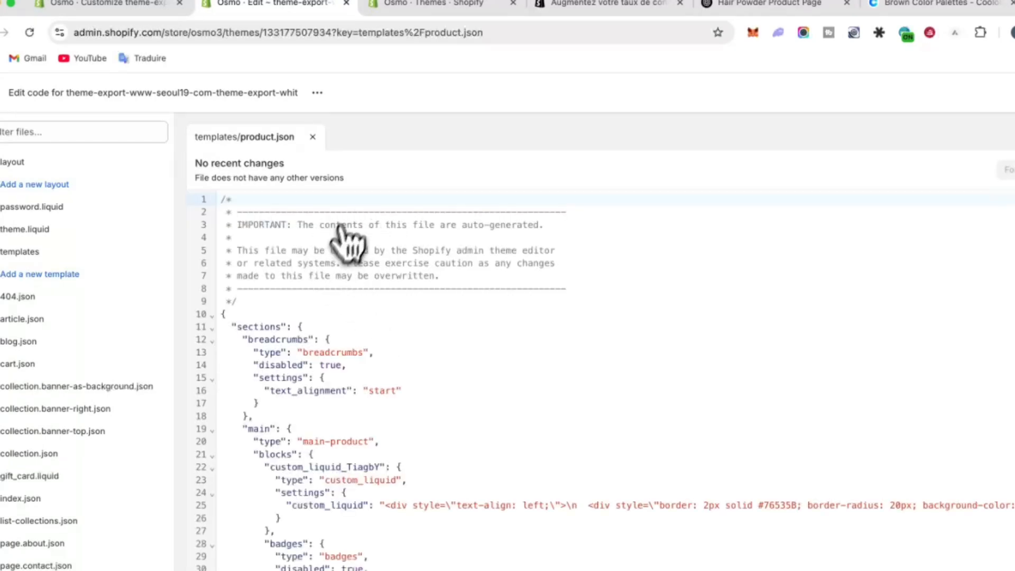
- Leave the code editor and check the theme template options of the Osmo Hair Powder product, keeping Default product
left_click(34, 113)
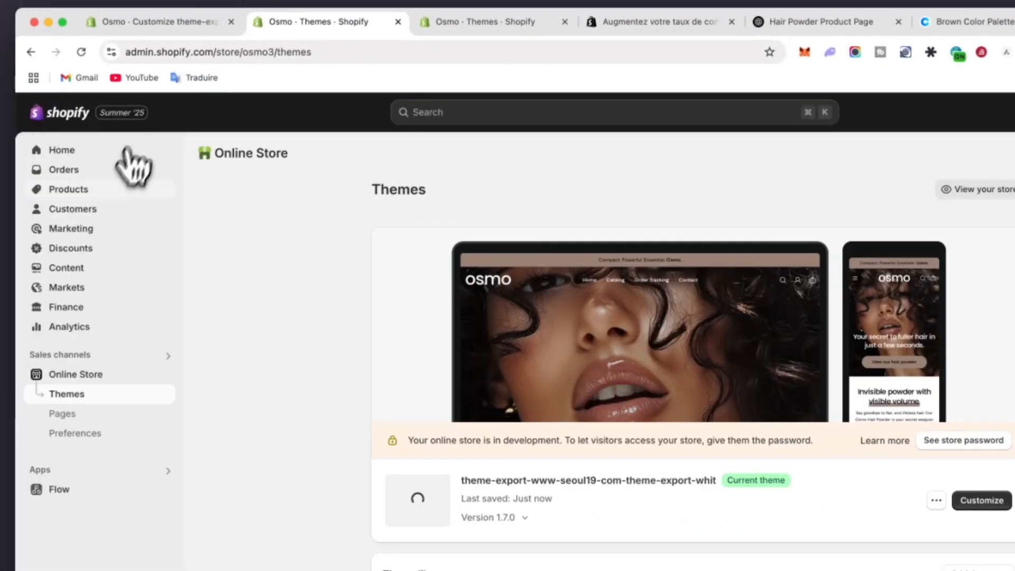
left_click(83, 190)
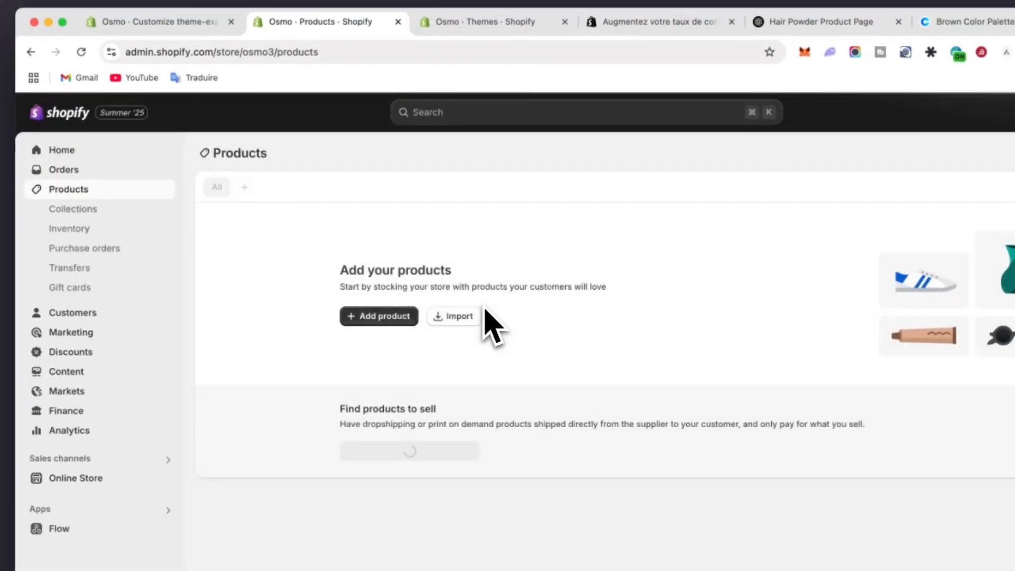
left_click(299, 247)
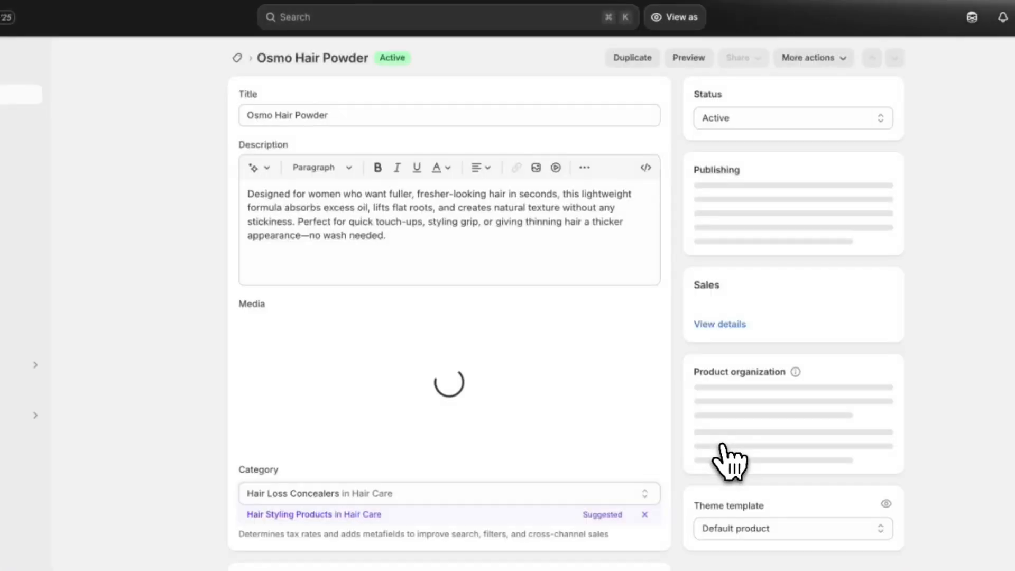
scroll(761, 481, "down", 5)
left_click(734, 323)
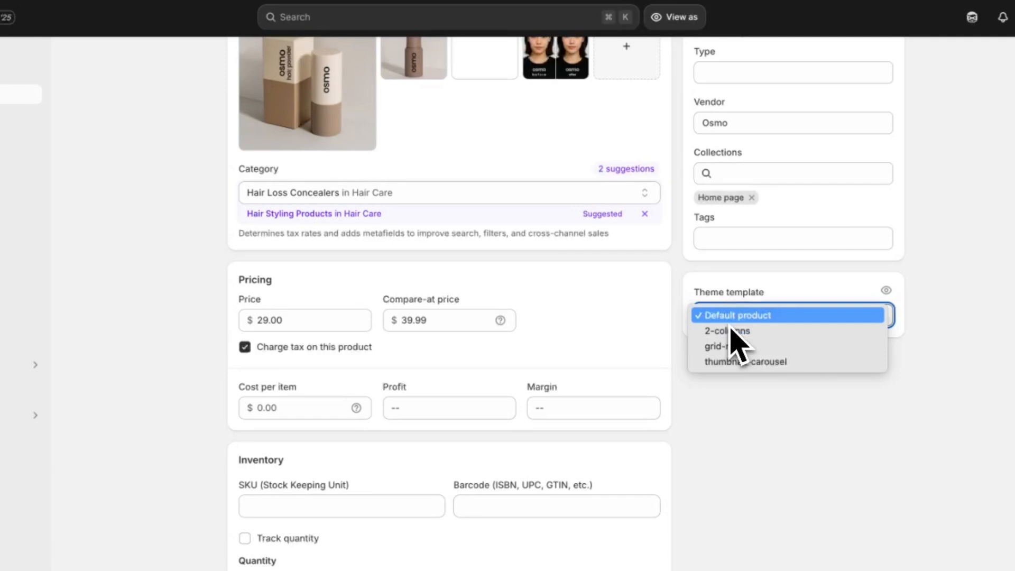
left_click(773, 410)
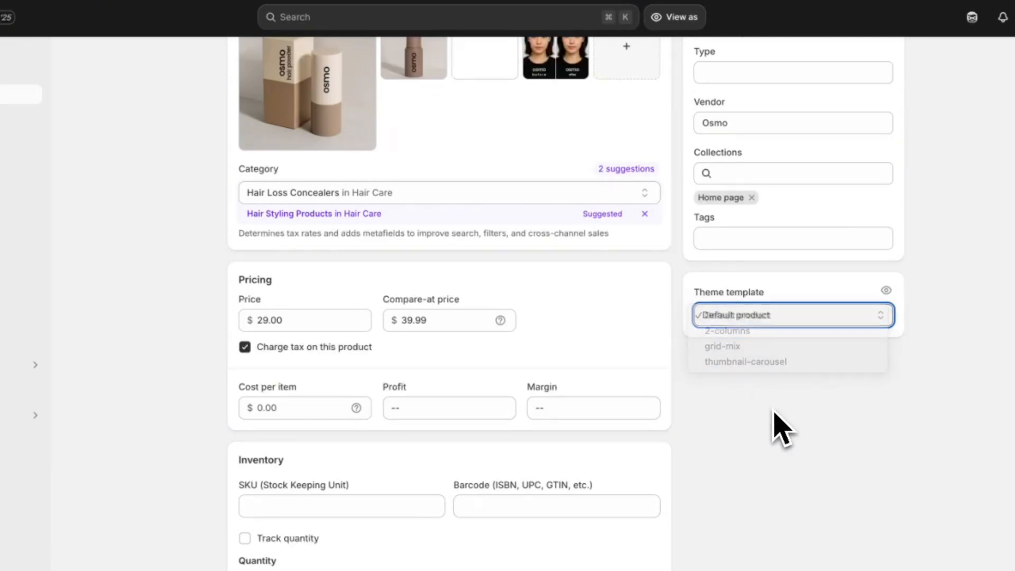
- Open the current theme's customizer in mobile preview and go to the Osmo Hair Powder product page through the hero banner's link
left_click(85, 383)
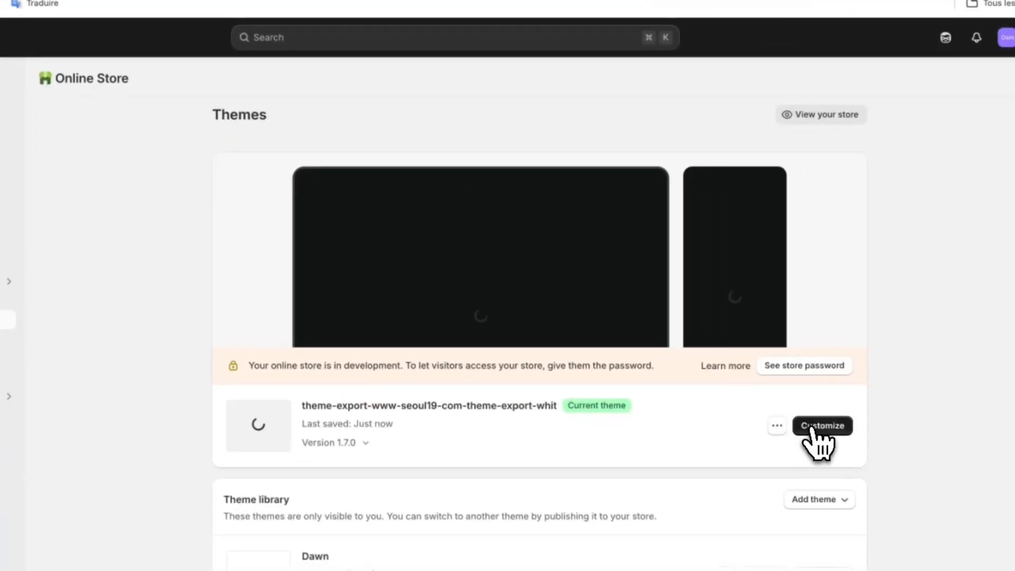
left_click(817, 429)
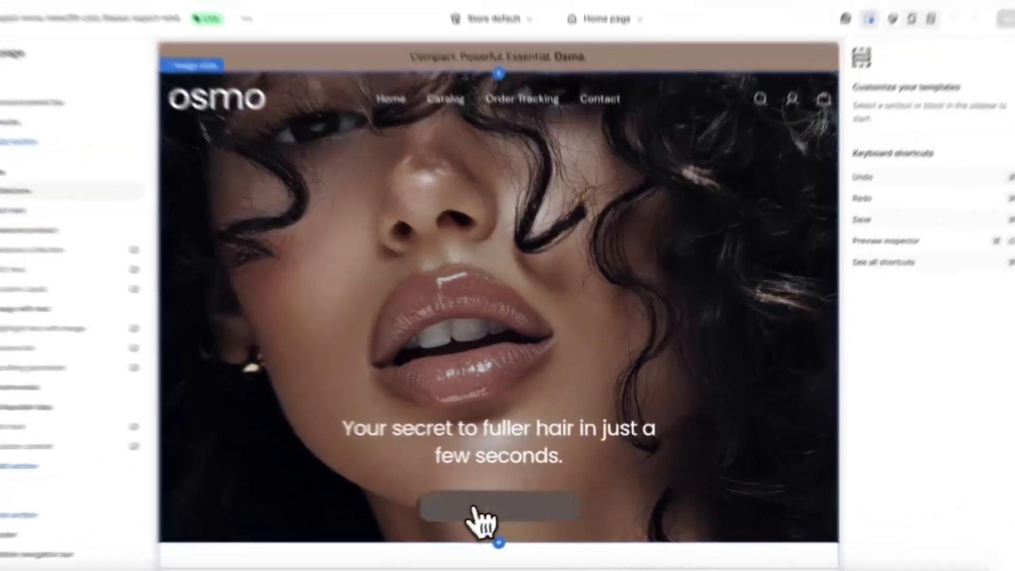
left_click(498, 507)
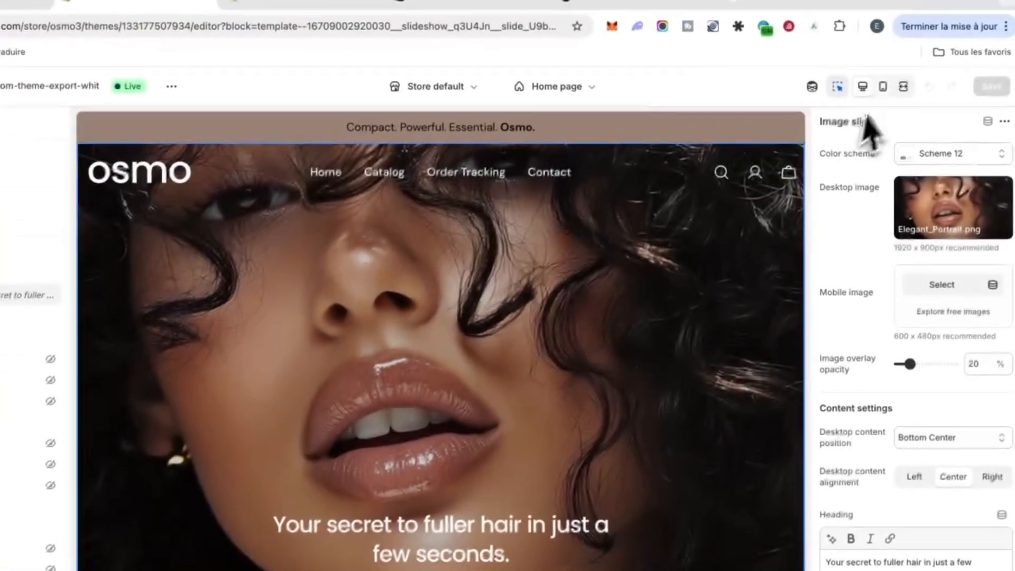
left_click(884, 95)
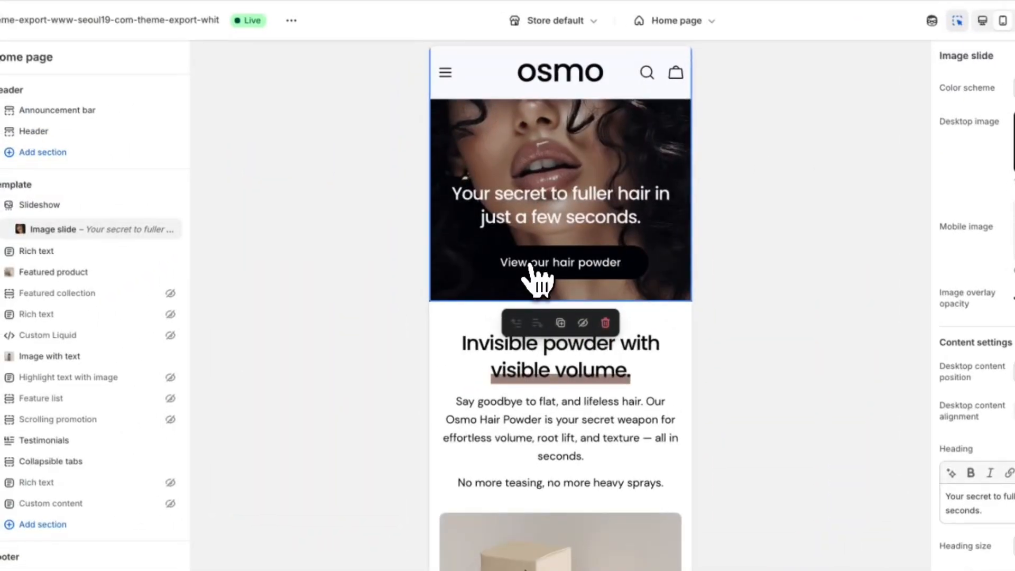
left_click(531, 264)
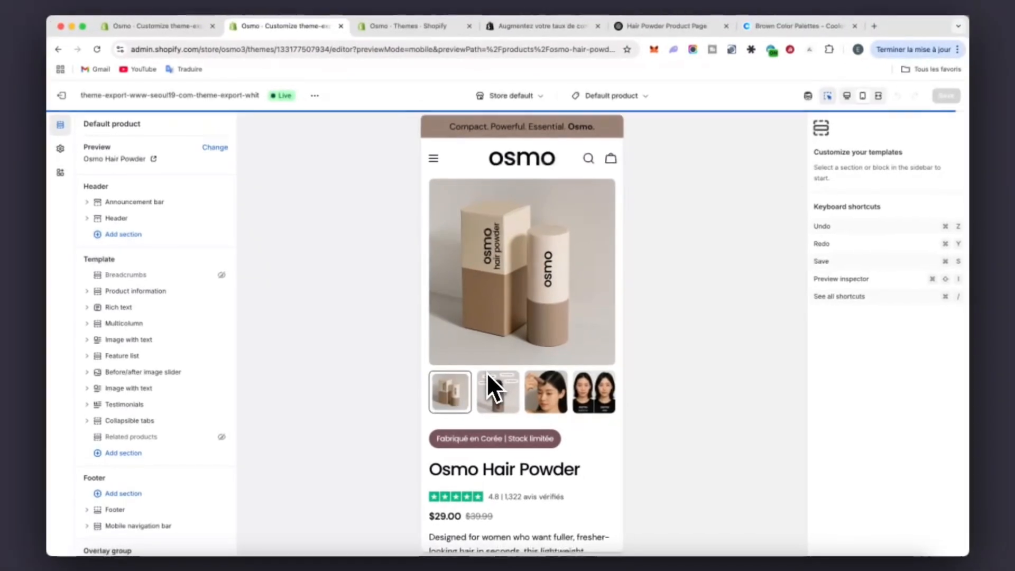
- Examine the mobile product page from the gallery through the description, Icon with text block and collapsible rows to the rich text
scroll(510, 370, "down", 3)
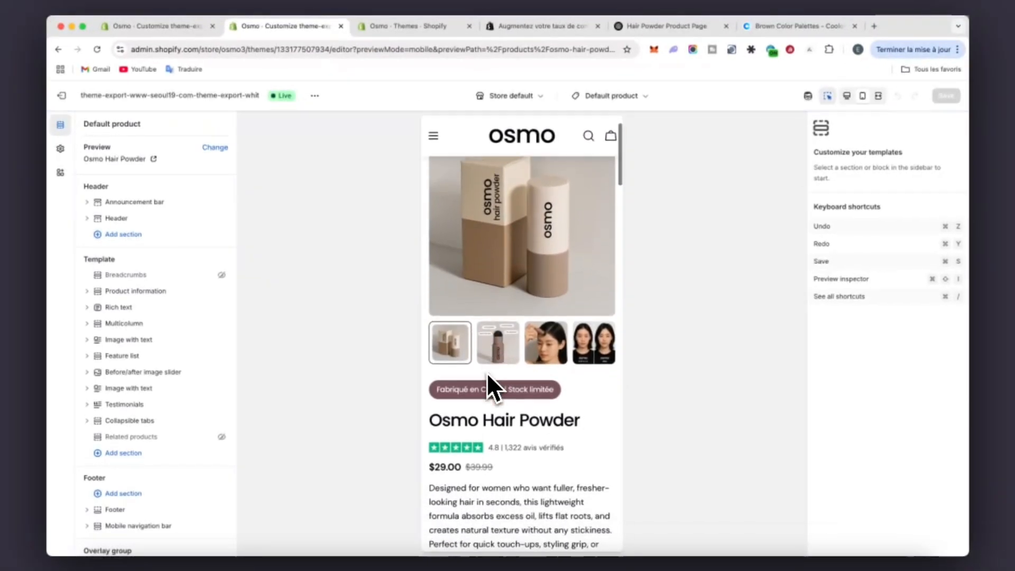
scroll(487, 373, "up", 3)
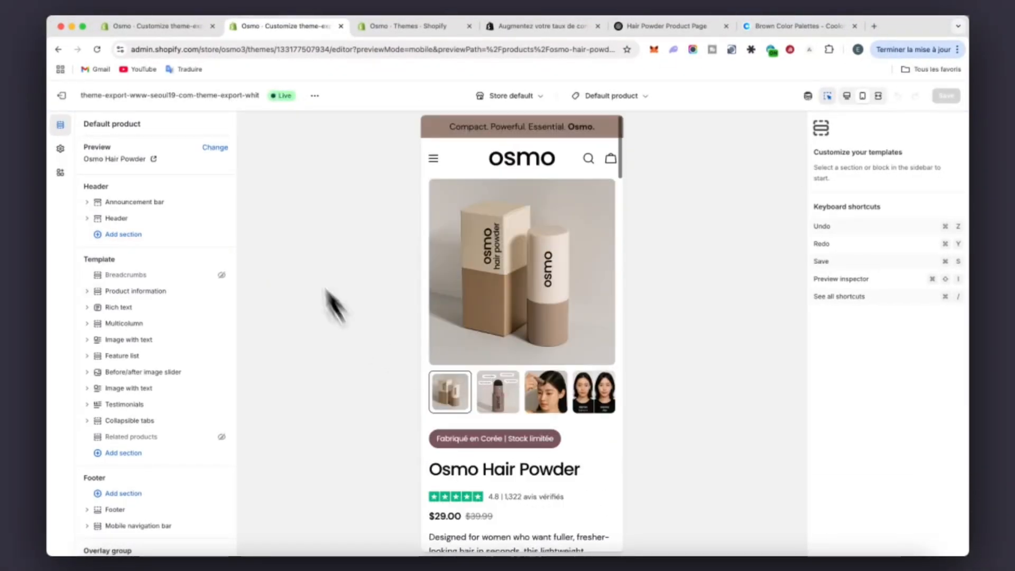
scroll(508, 313, "down", 5)
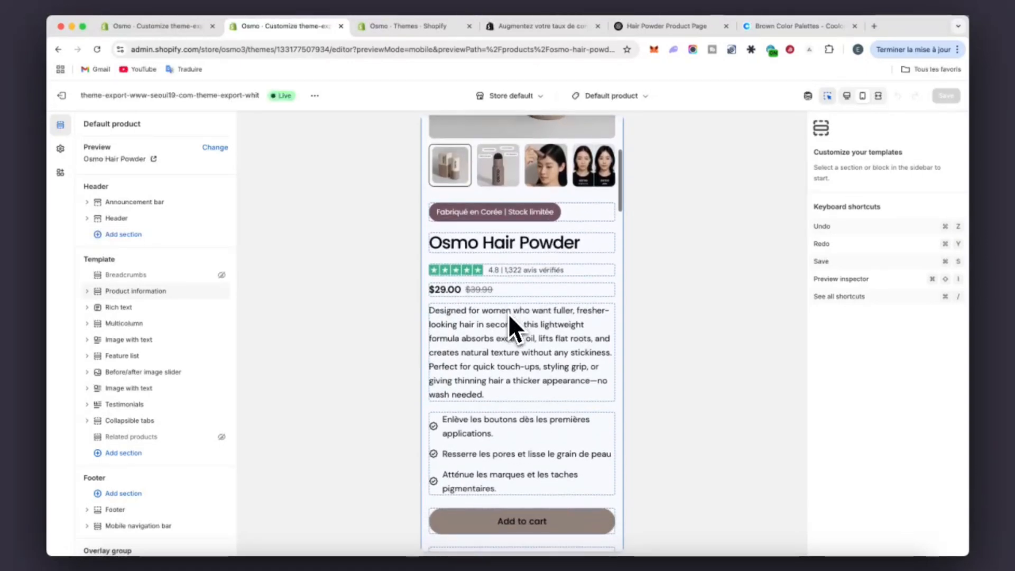
scroll(486, 355, "down", 3)
scroll(487, 354, "up", 2)
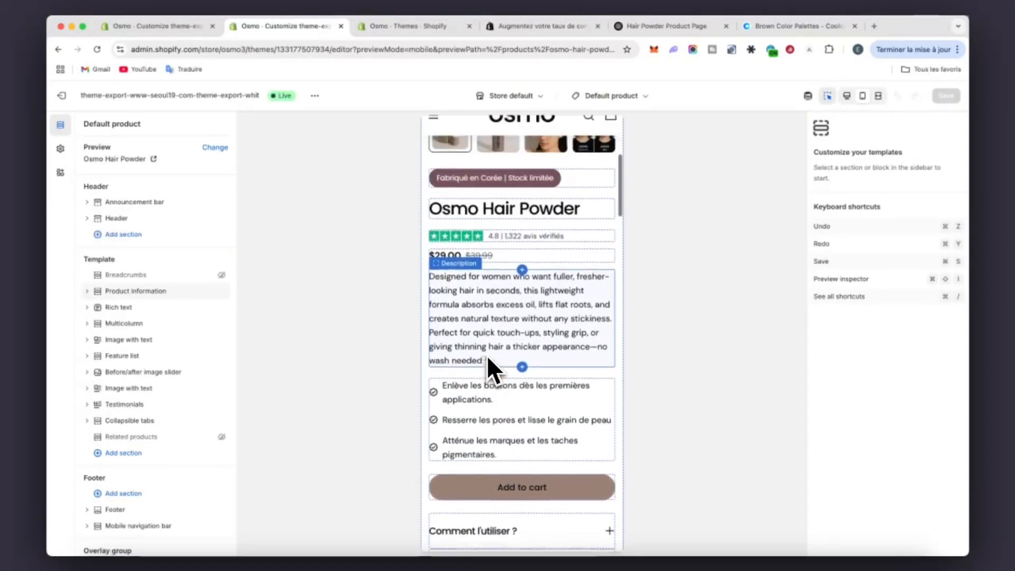
scroll(484, 351, "down", 2)
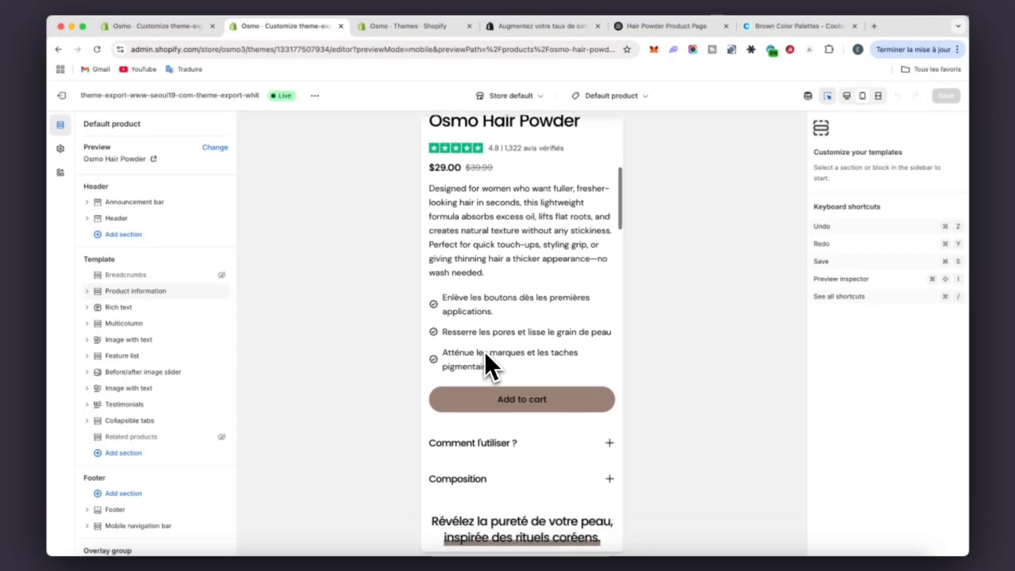
left_click(484, 352)
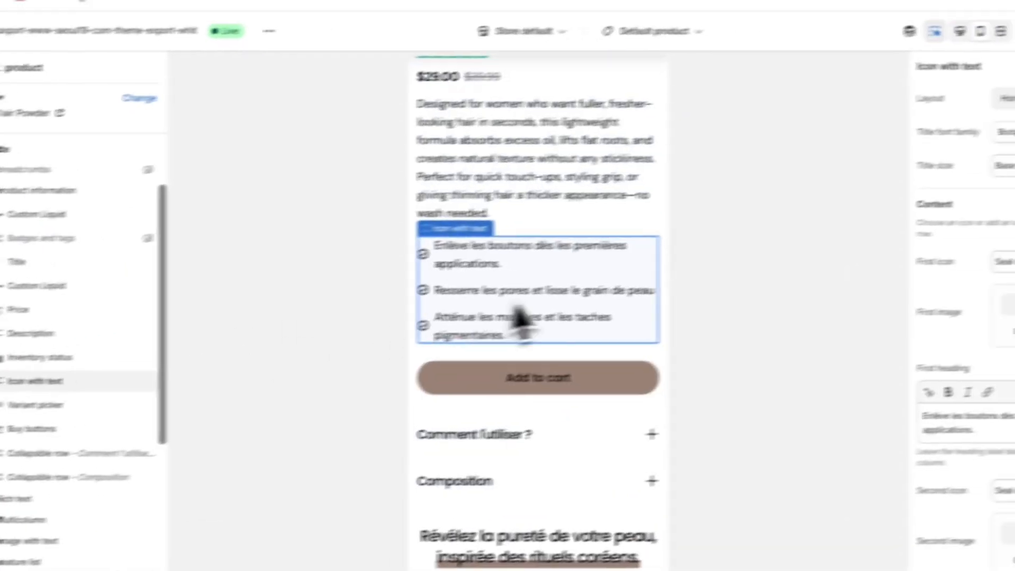
scroll(671, 283, "down", 6)
scroll(667, 282, "up", 3)
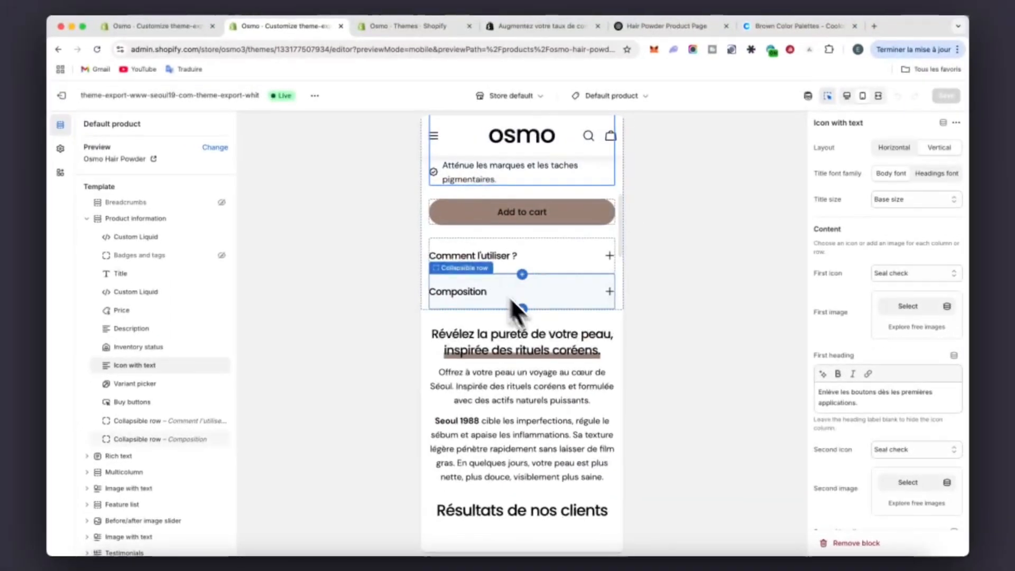
- Delete the Multicolumn section headed "Résultats de nos clients" from the default product template
scroll(544, 375, "down", 6)
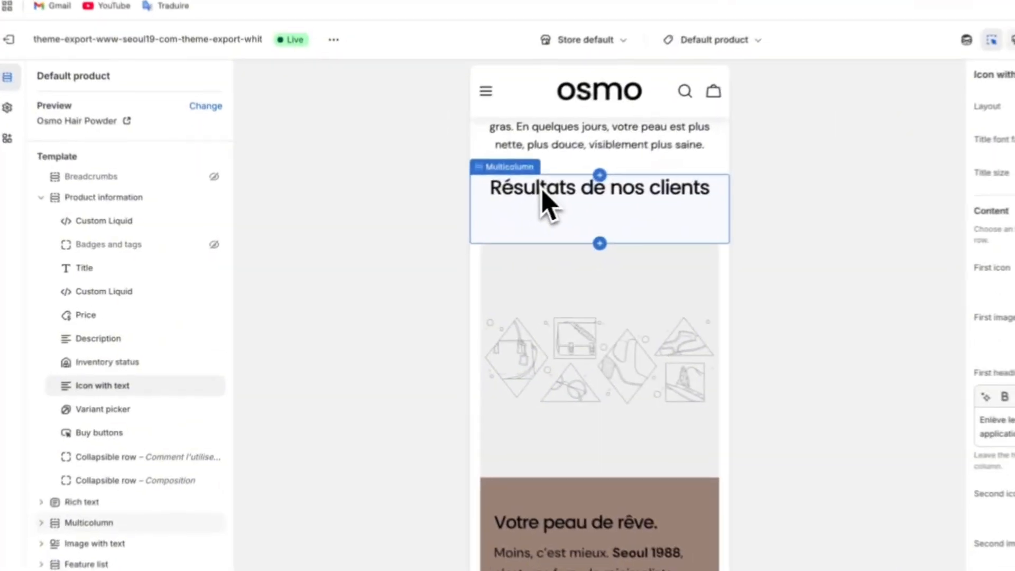
left_click(481, 214)
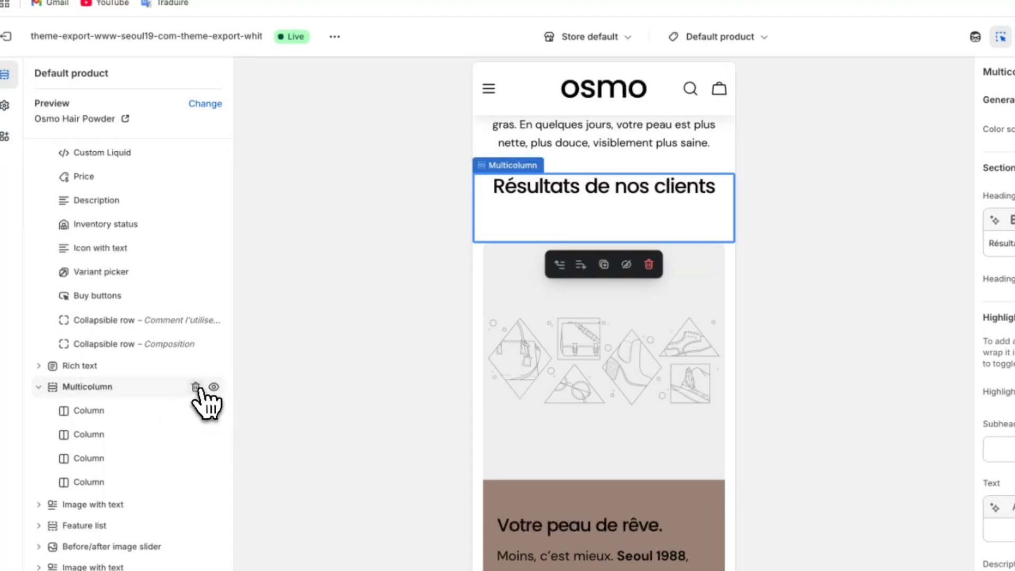
left_click(195, 387)
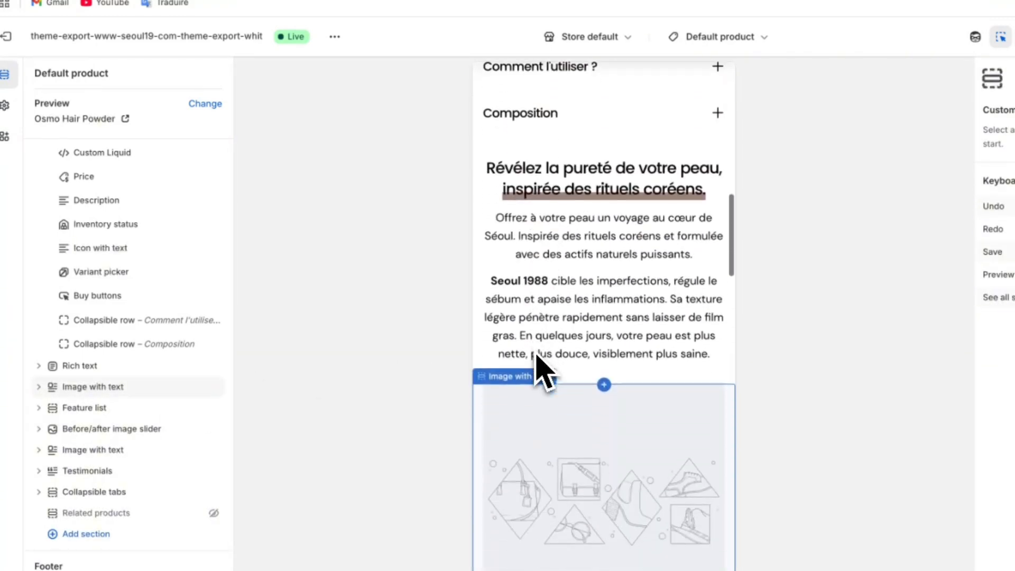
- Examine the remaining mobile product page sections from the first Image with text through testimonials to the FAQ, and return to the gallery
scroll(540, 370, "down", 10)
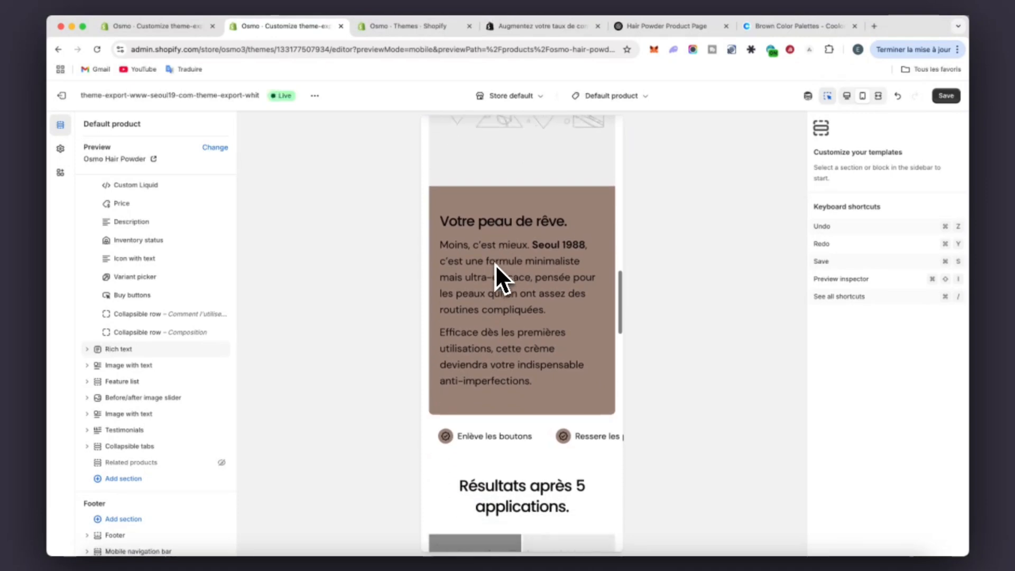
scroll(495, 265, "up", 4)
scroll(518, 240, "down", 8)
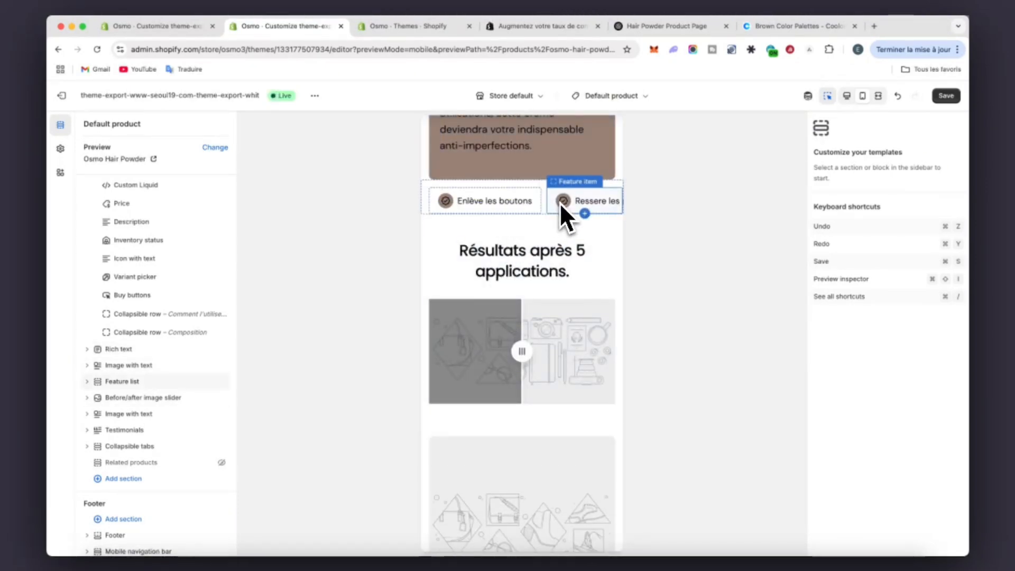
scroll(521, 274, "down", 2)
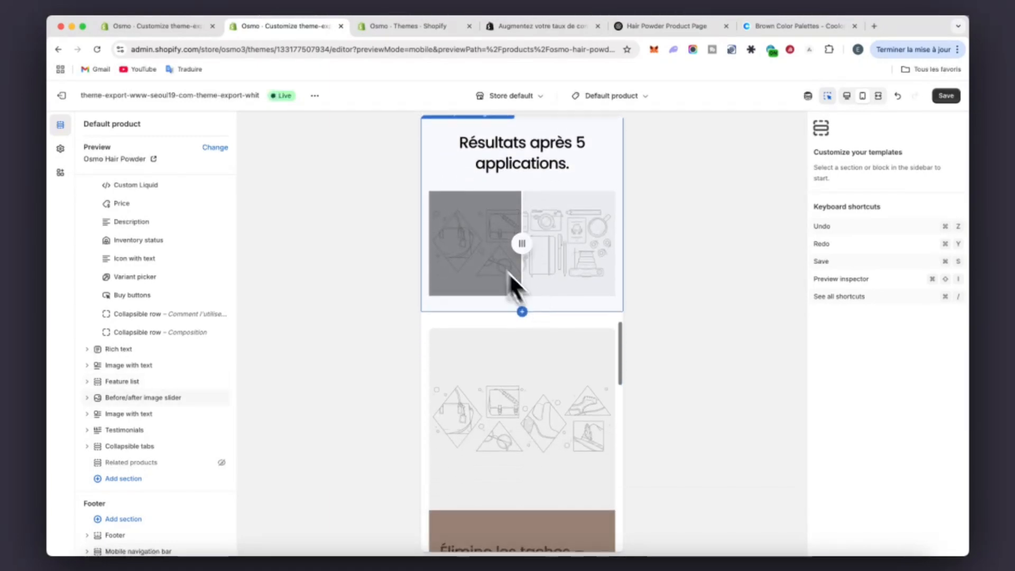
scroll(519, 207, "down", 4)
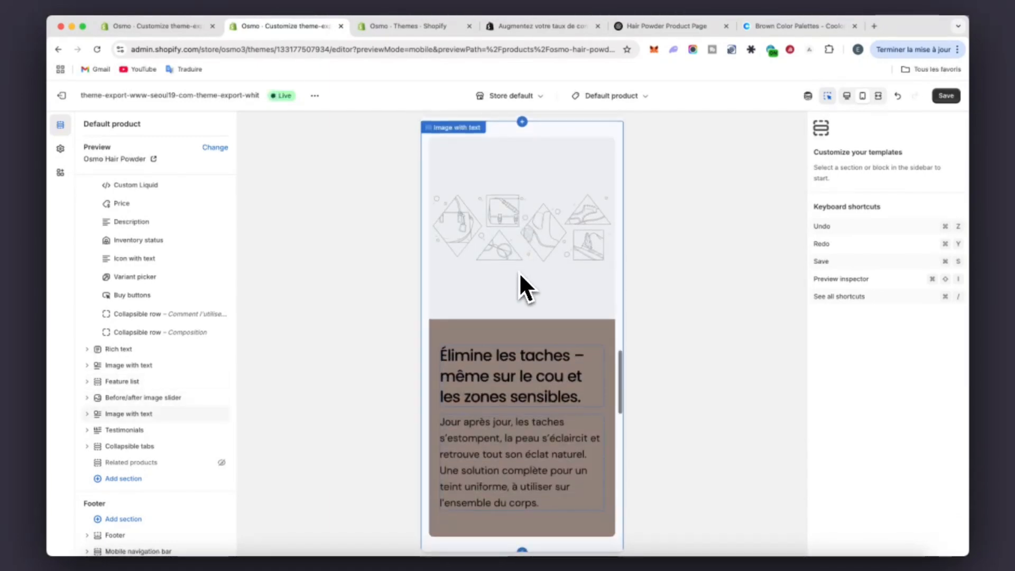
scroll(520, 280, "down", 4)
scroll(521, 234, "down", 3)
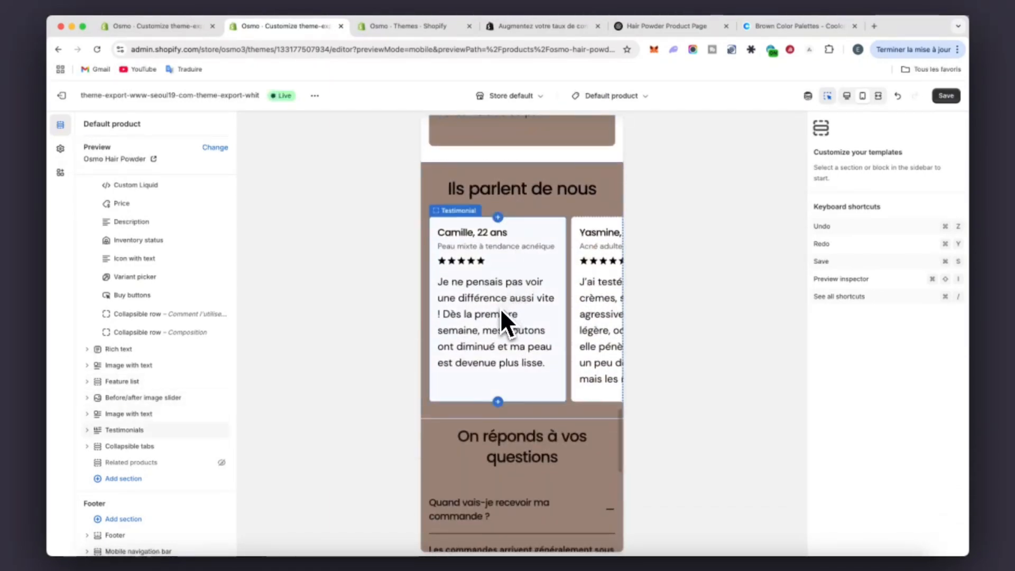
scroll(500, 308, "down", 6)
scroll(519, 175, "up", 5)
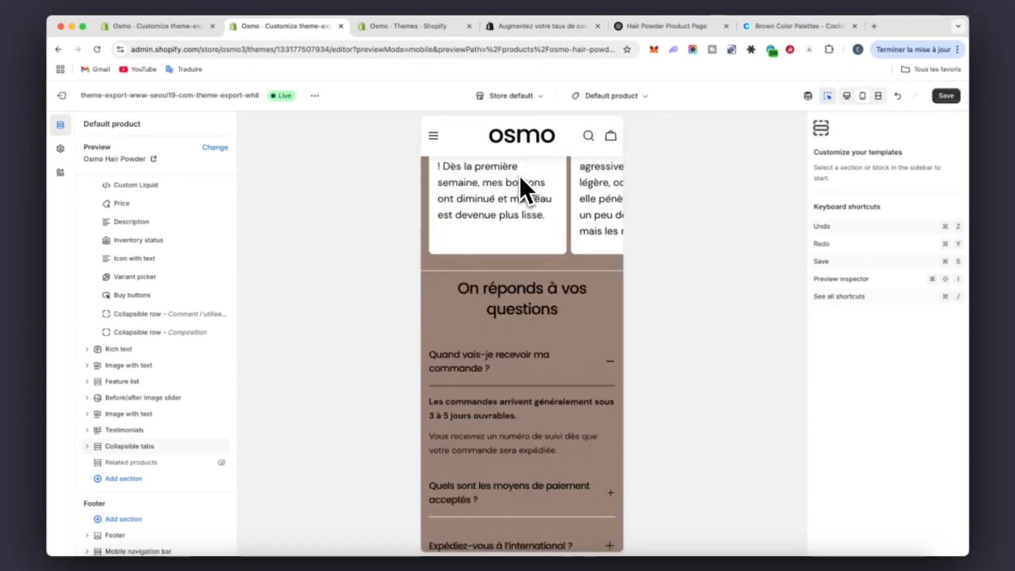
scroll(535, 367, "up", 10)
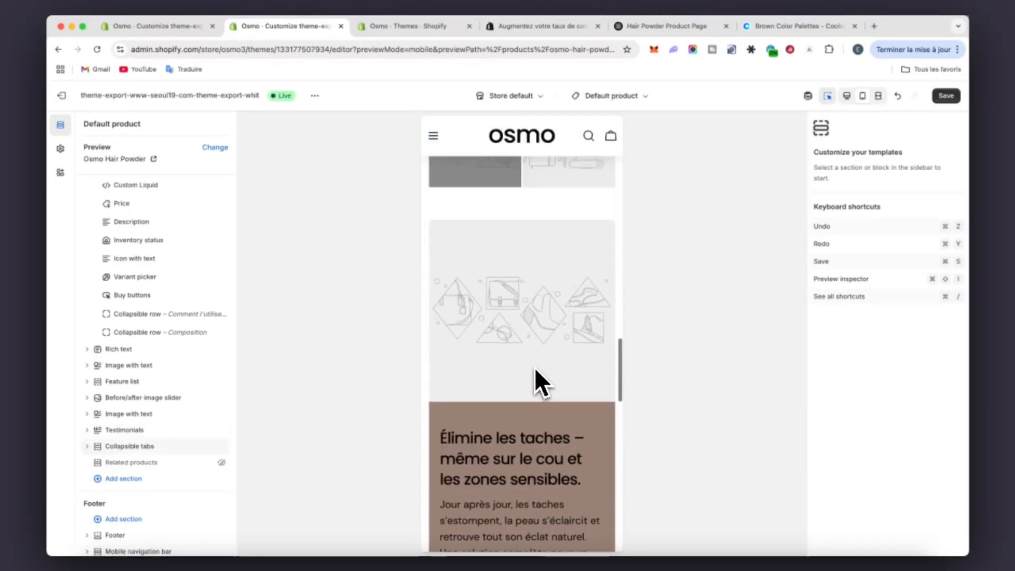
scroll(534, 367, "up", 15)
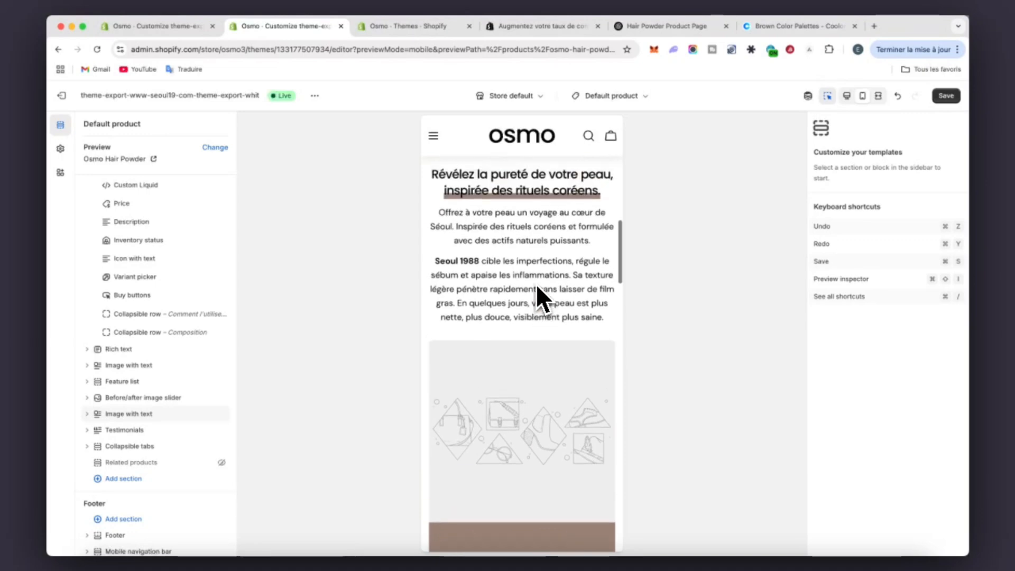
scroll(536, 284, "up", 15)
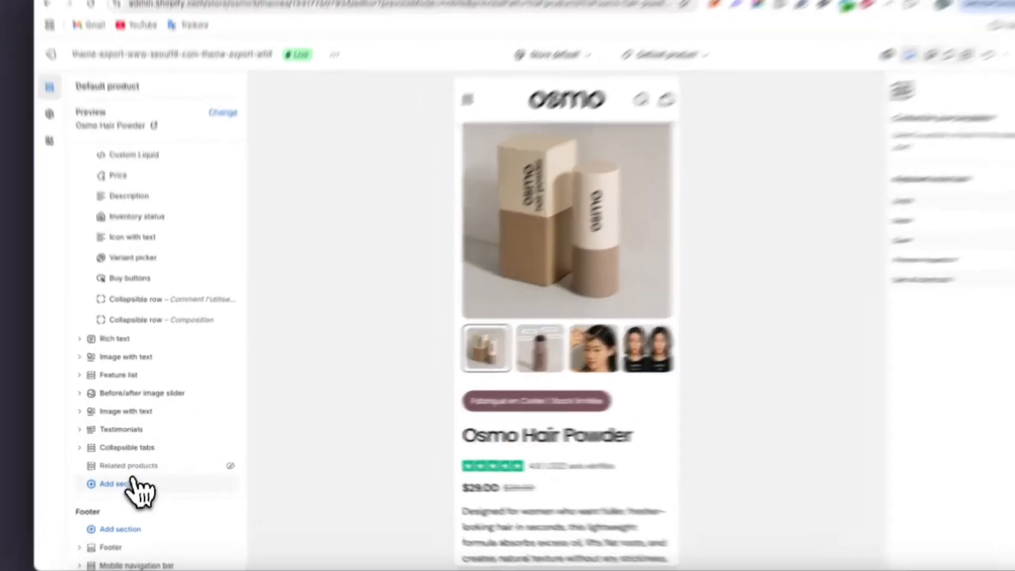
- Search the sections for "custo" and add a Custom content section at the end of the default product template
left_click(123, 478)
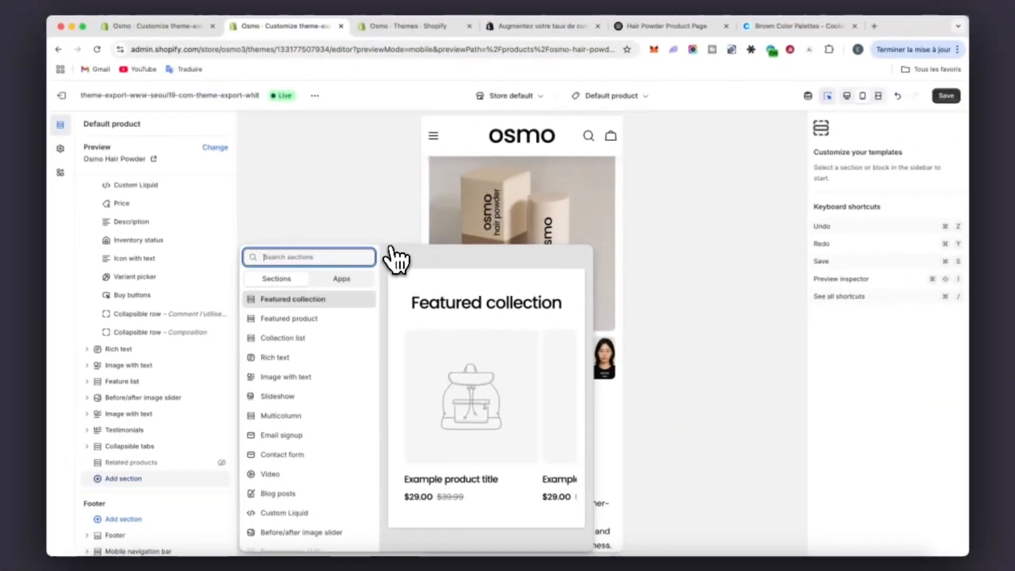
type("custo")
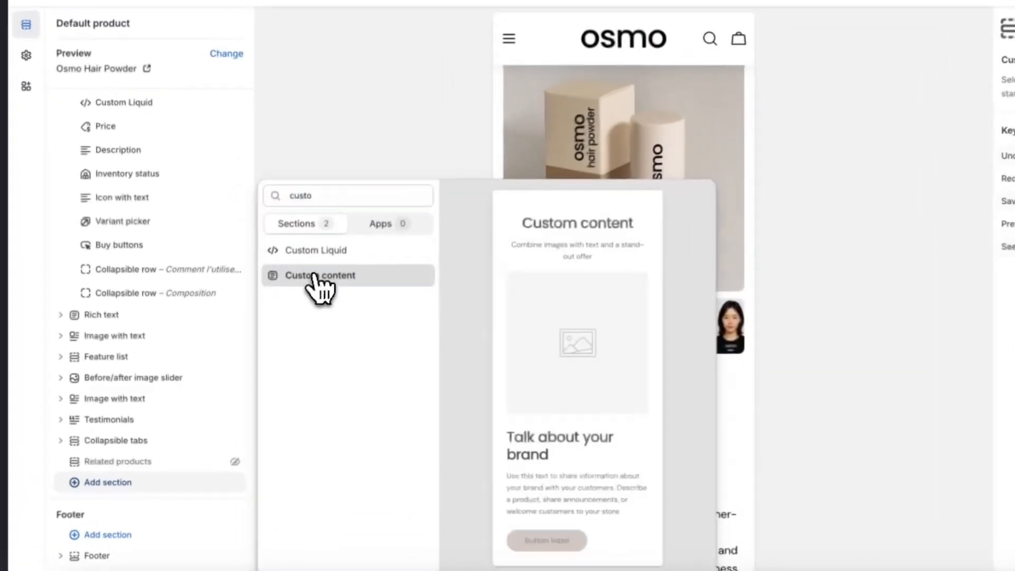
left_click(296, 319)
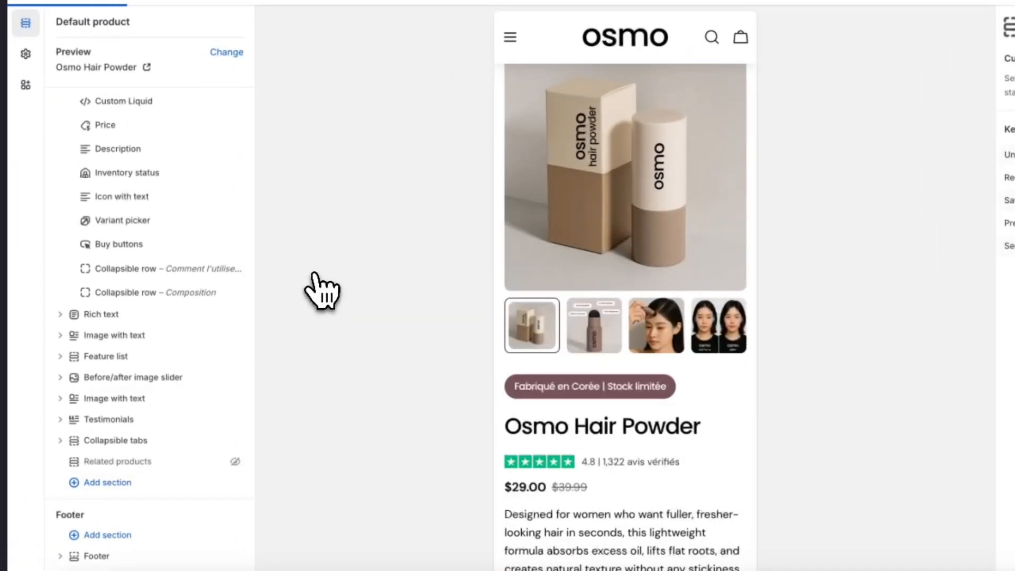
scroll(127, 505, "down", 5)
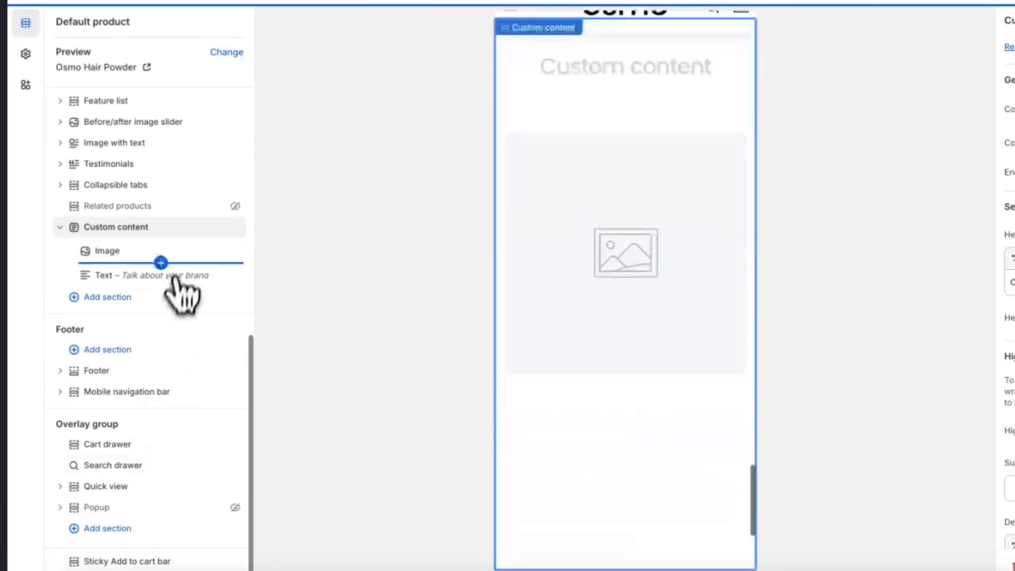
- Replace the Custom content section's default Image and Text blocks with a single Video block
left_click(214, 251)
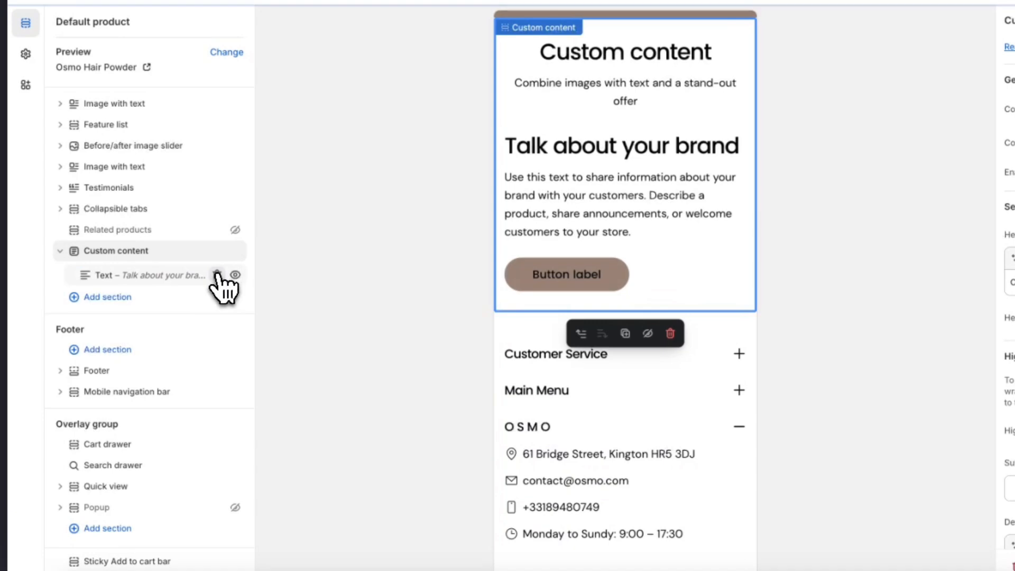
left_click(216, 275)
left_click(146, 280)
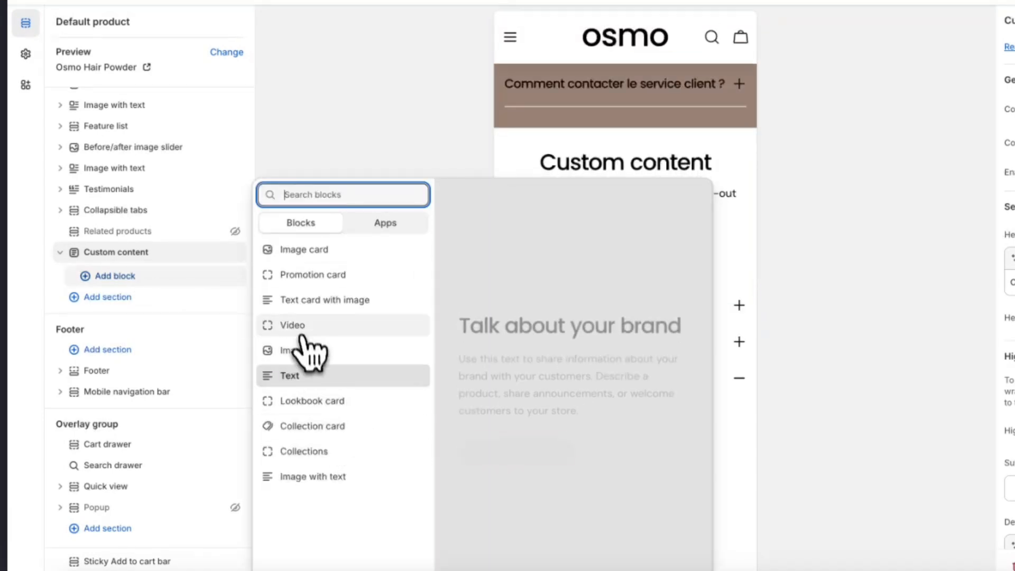
left_click(296, 323)
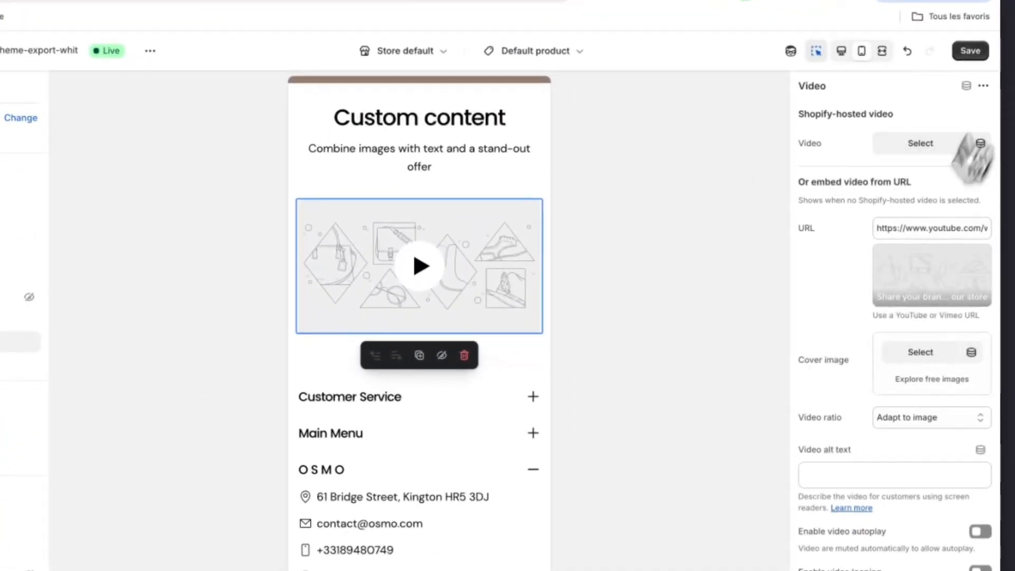
- Set the Video block's container width to 20% and its video ratio to Portrait (4:5)
scroll(878, 330, "down", 3)
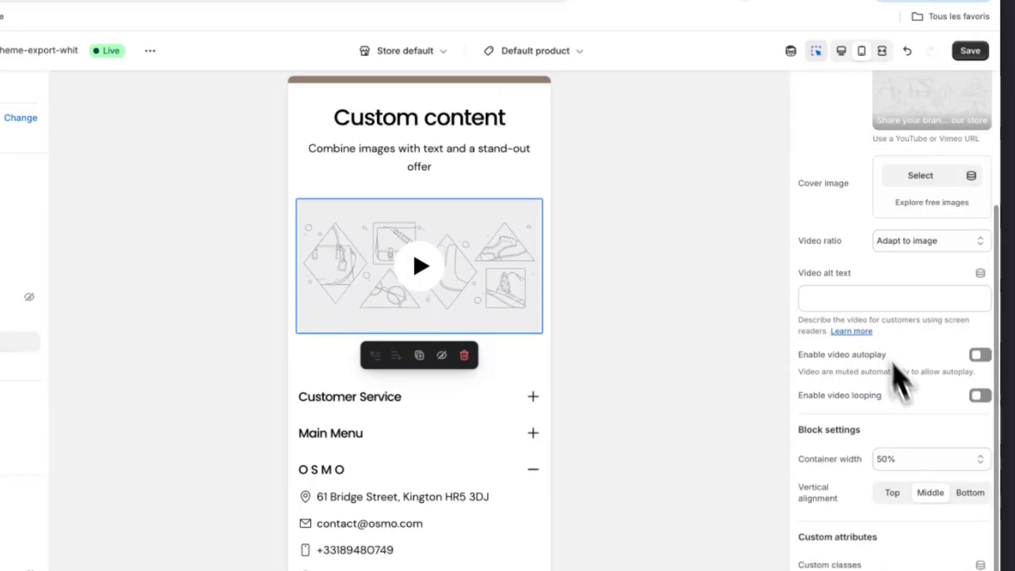
left_click(902, 462)
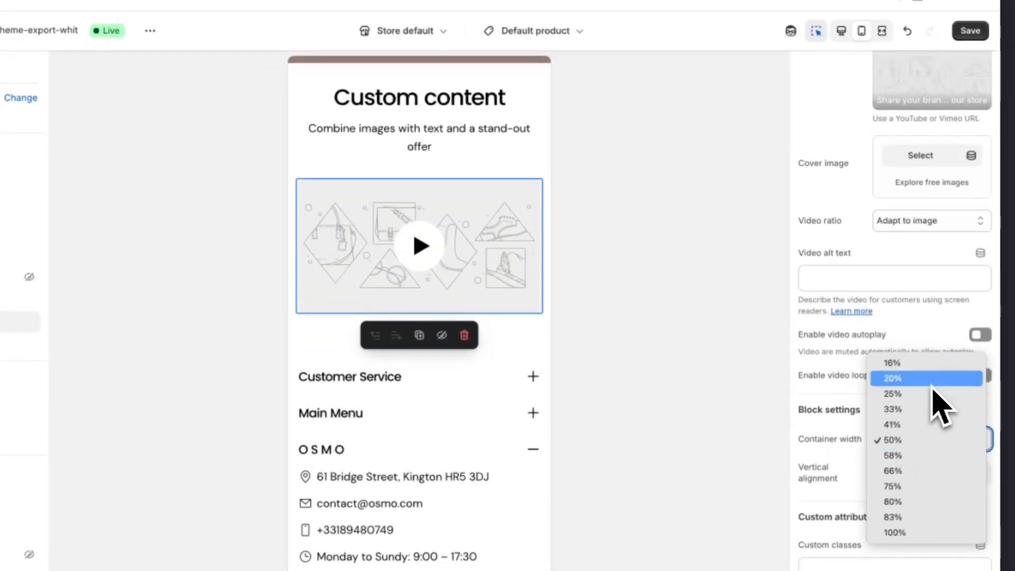
left_click(932, 385)
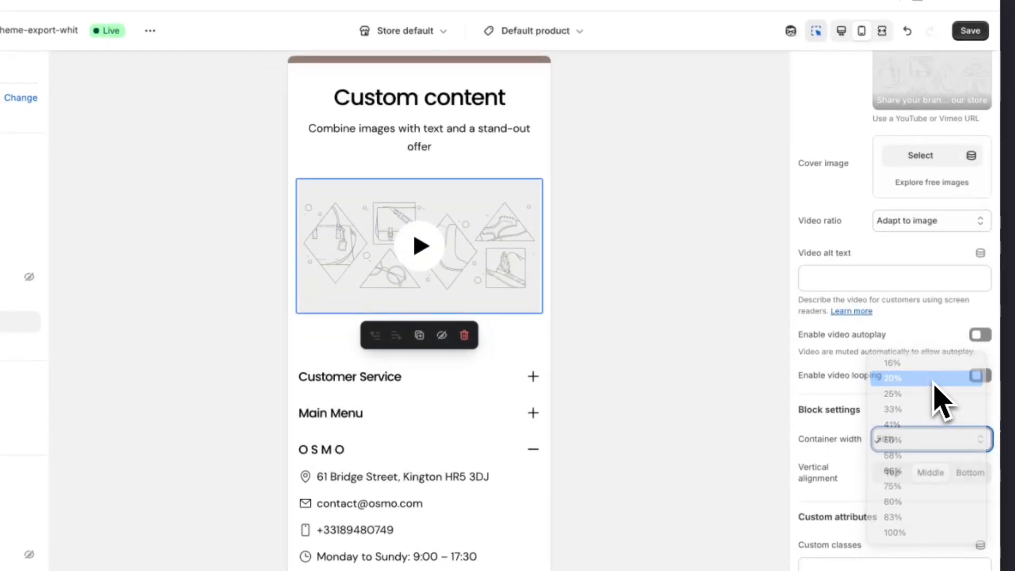
left_click(906, 225)
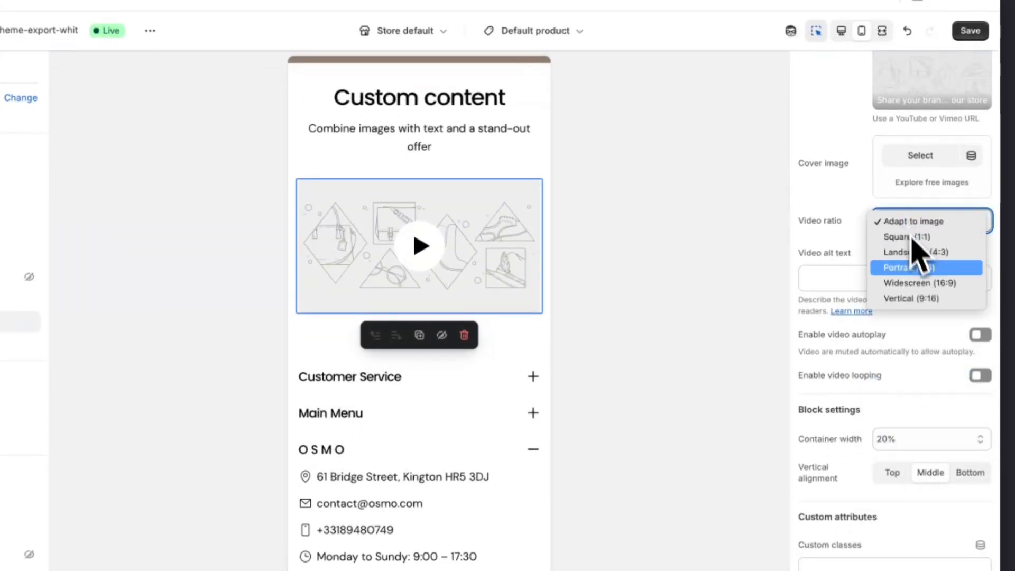
left_click(901, 275)
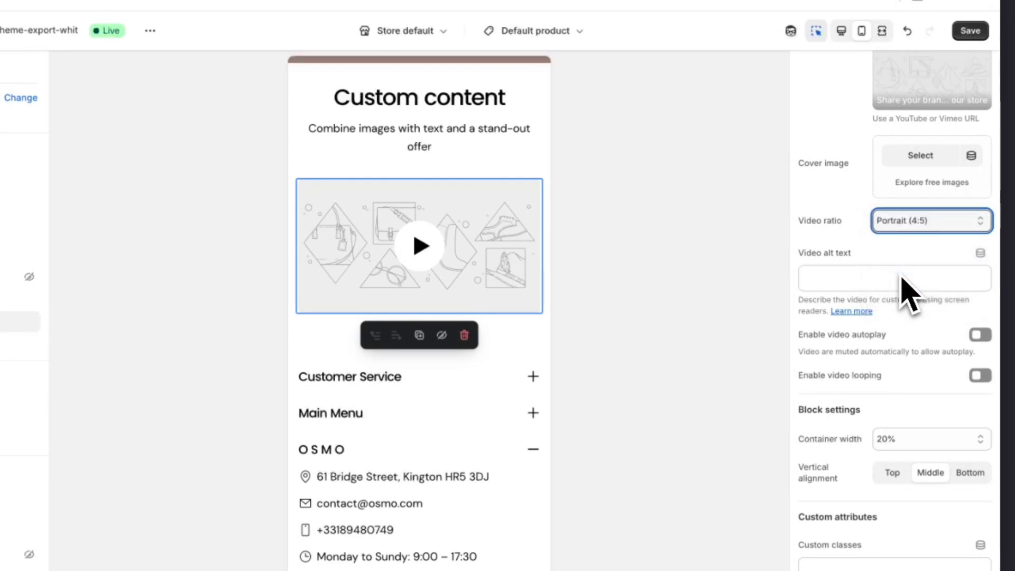
- Duplicate the Video block twice within the Custom content section
scroll(931, 217, "up", 3)
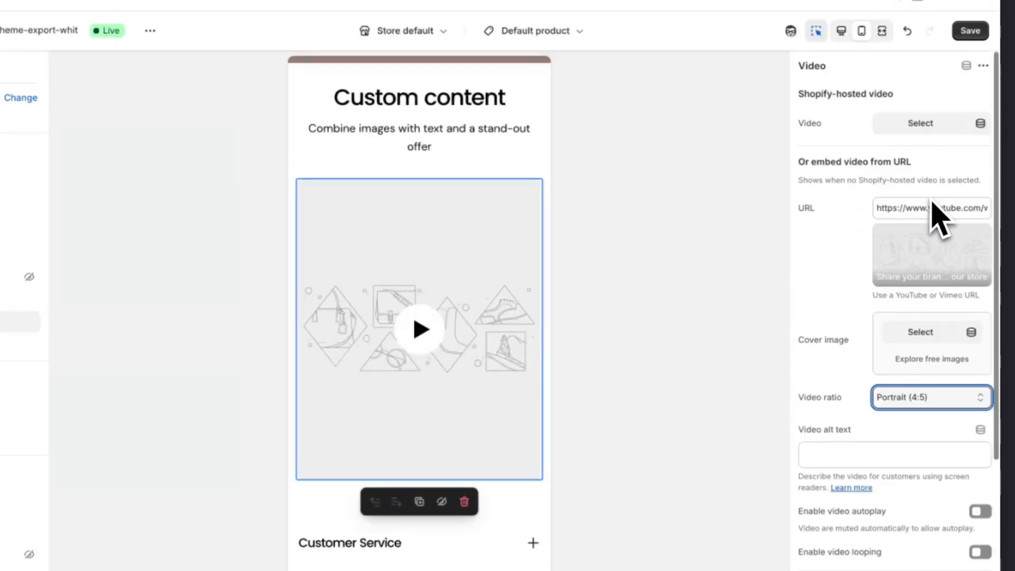
left_click(984, 66)
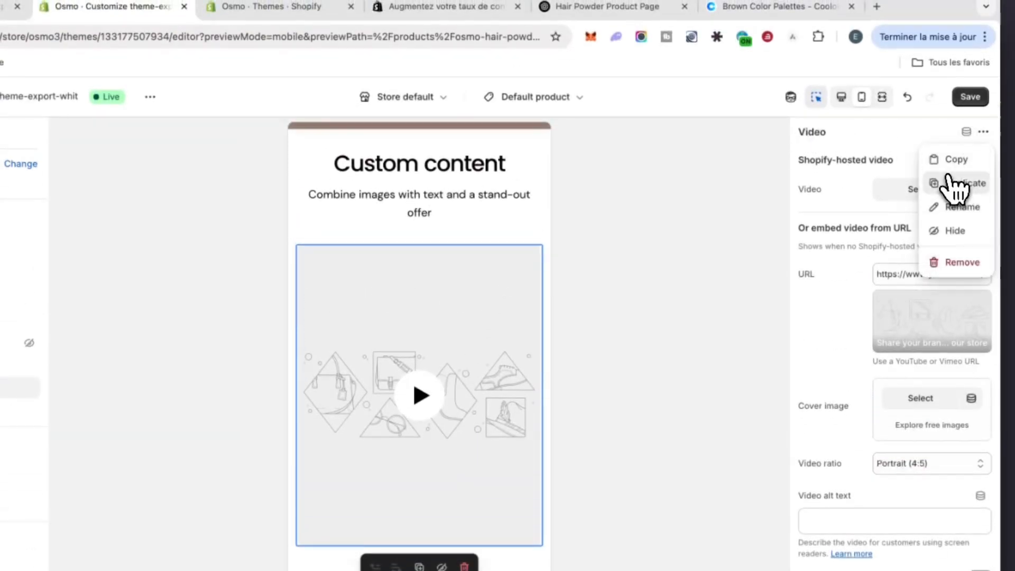
left_click(950, 181)
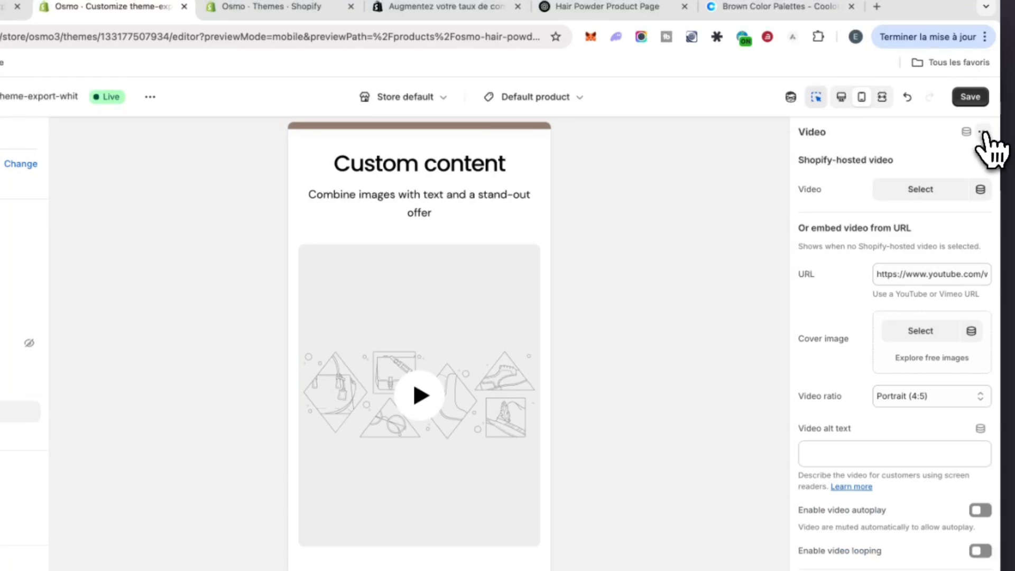
left_click(984, 133)
left_click(955, 183)
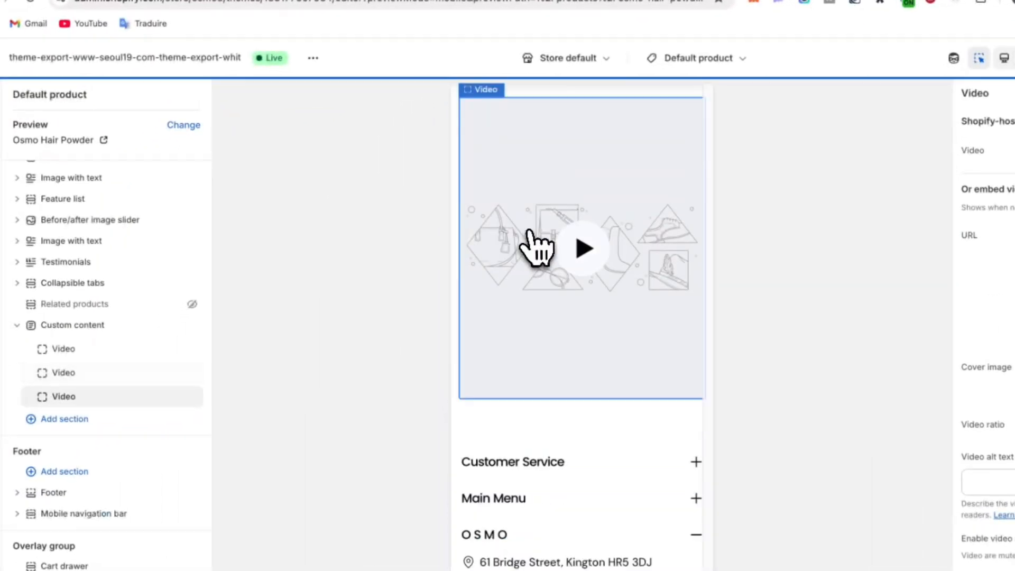
- Enable swipe on mobile for the Custom content section and swipe through the video blocks in the preview
left_click(48, 328)
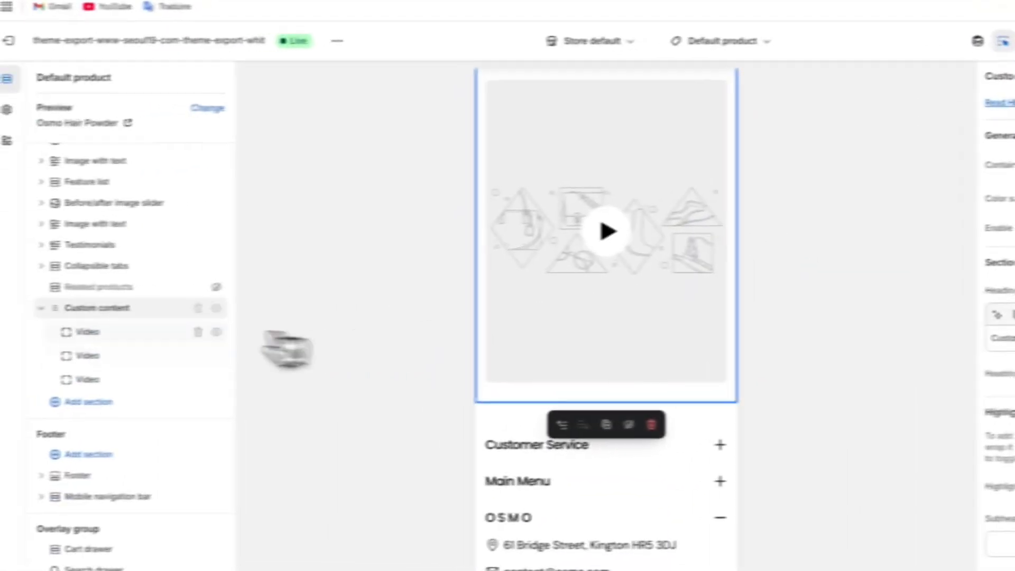
scroll(999, 388, "down", 5)
scroll(915, 378, "down", 4)
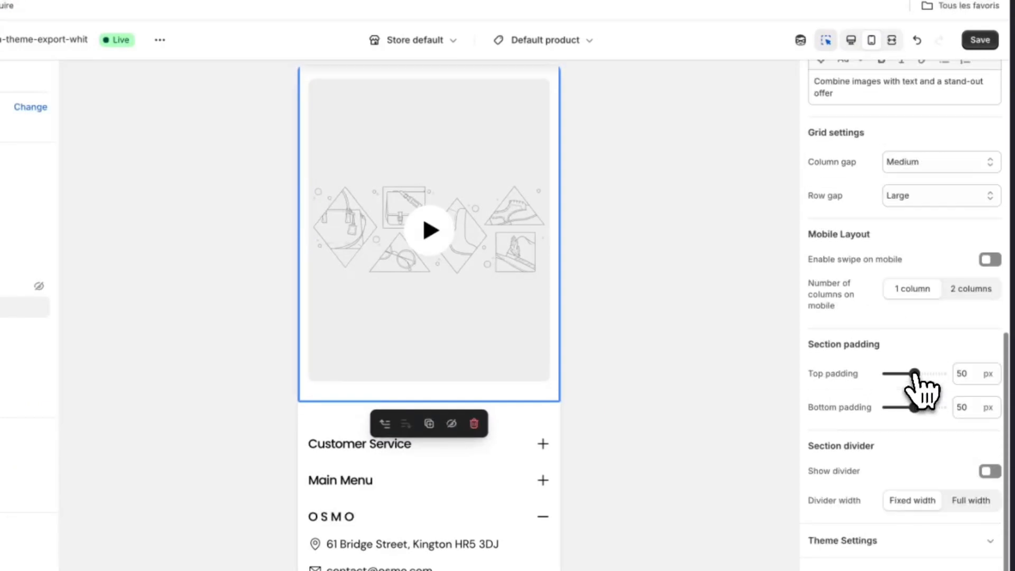
left_click(980, 250)
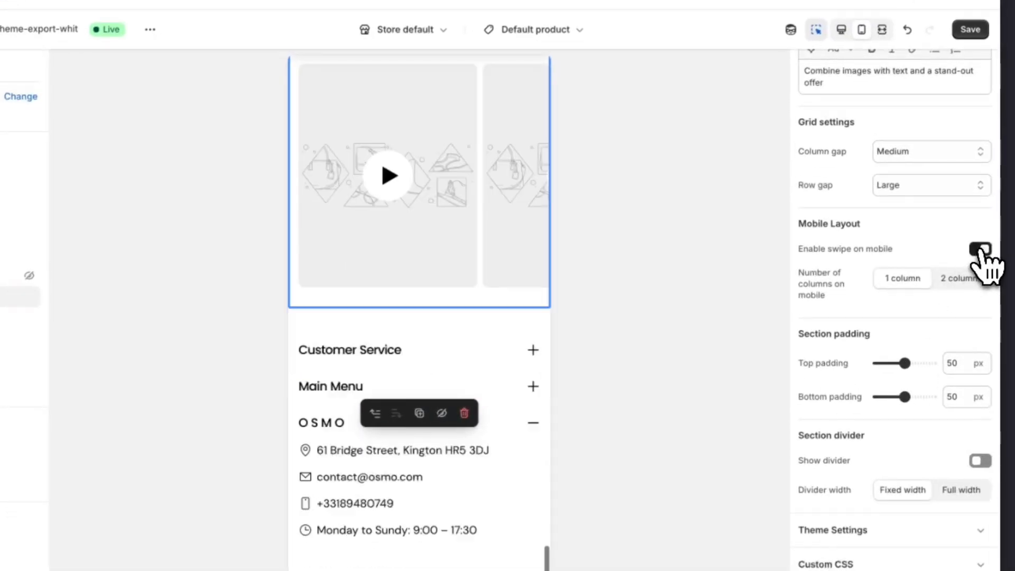
scroll(426, 255, "up", 5)
scroll(460, 328, "right", 3)
scroll(460, 328, "left", 3)
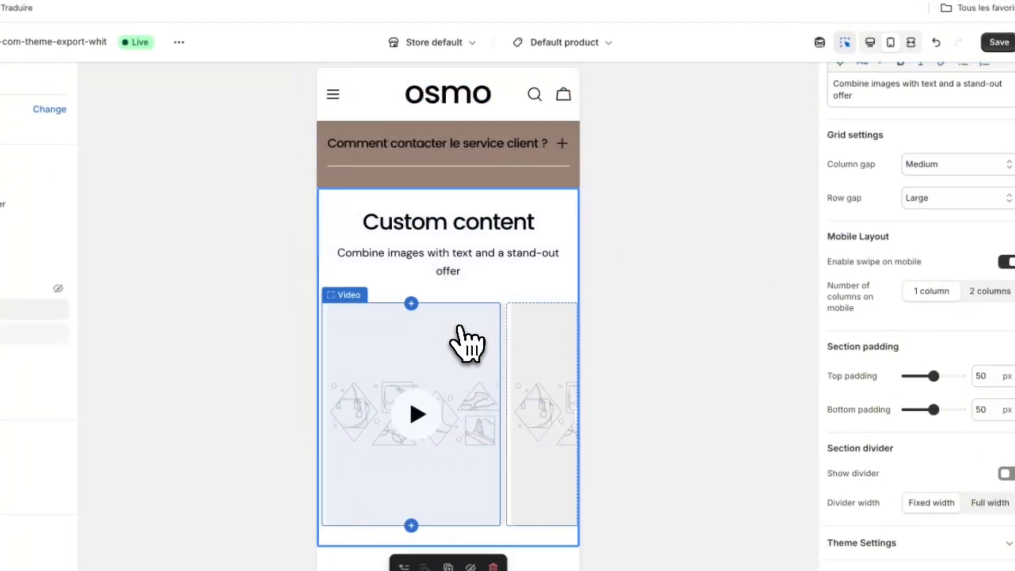
scroll(461, 328, "right", 3)
scroll(989, 267, "up", 8)
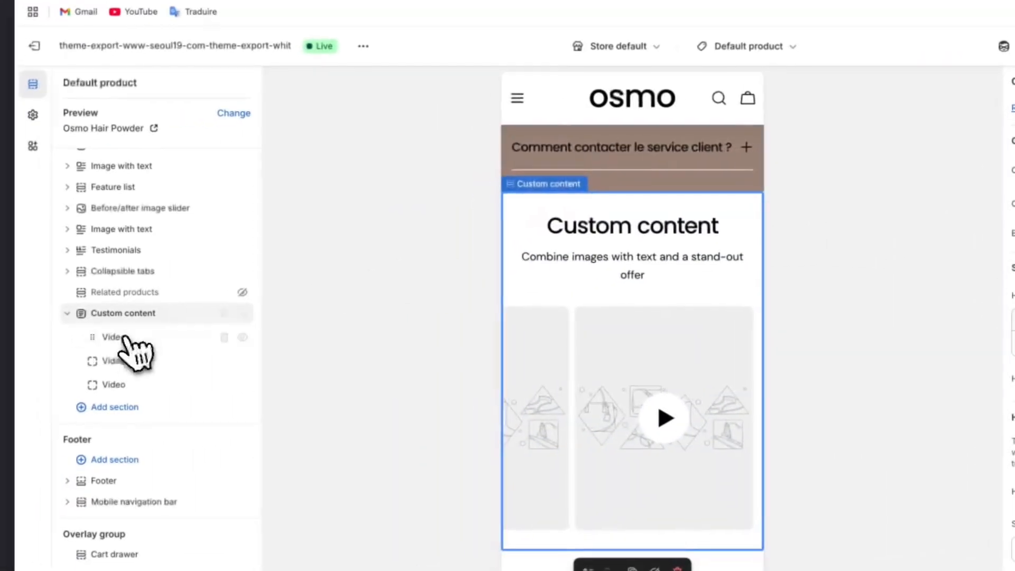
- Open the Shopify-hosted video selection for the first Video block and close it without choosing a file
left_click(123, 337)
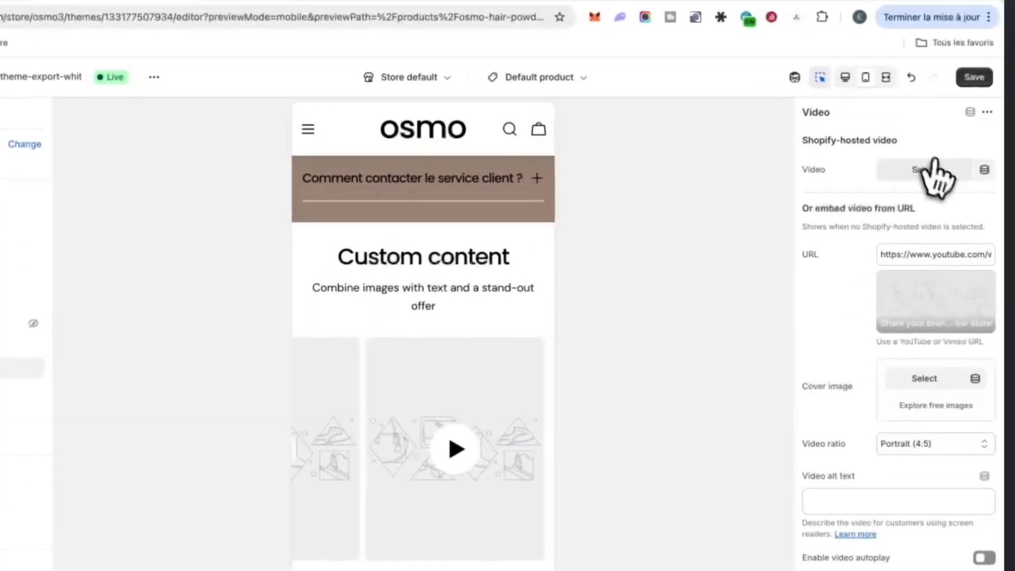
left_click(933, 168)
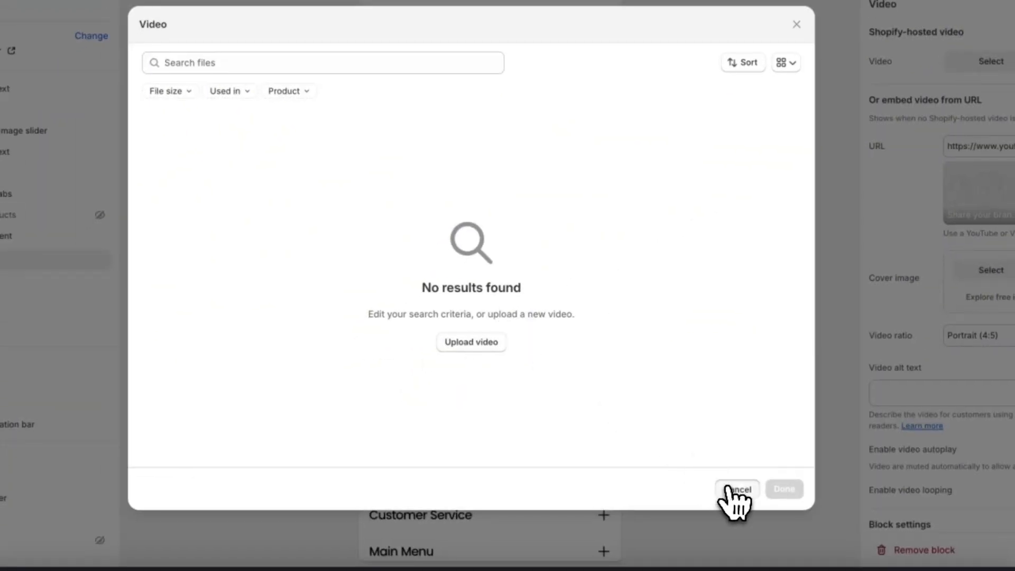
left_click(730, 488)
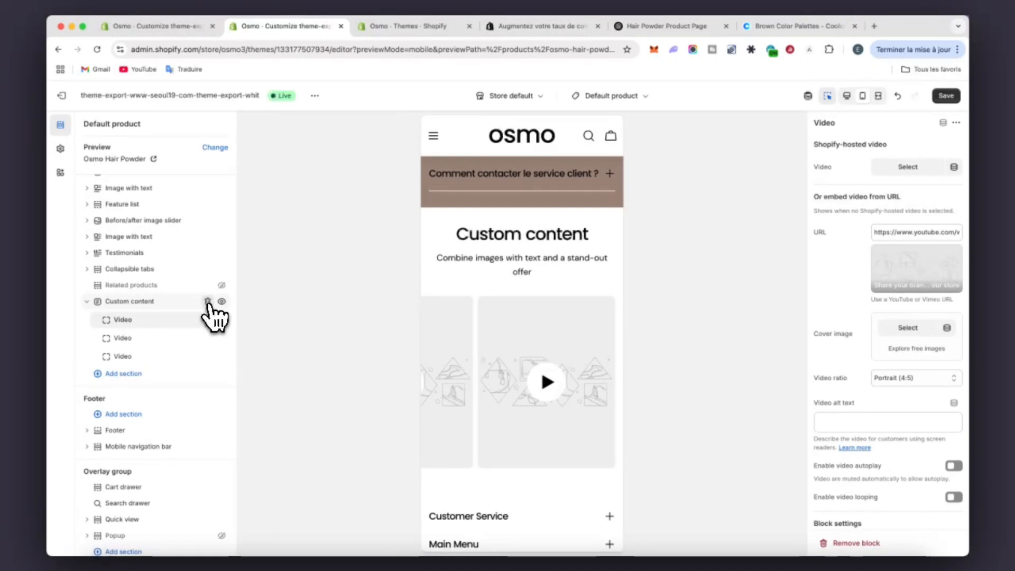
- Delete the Custom content section with its Video blocks from the default product template
left_click(208, 301)
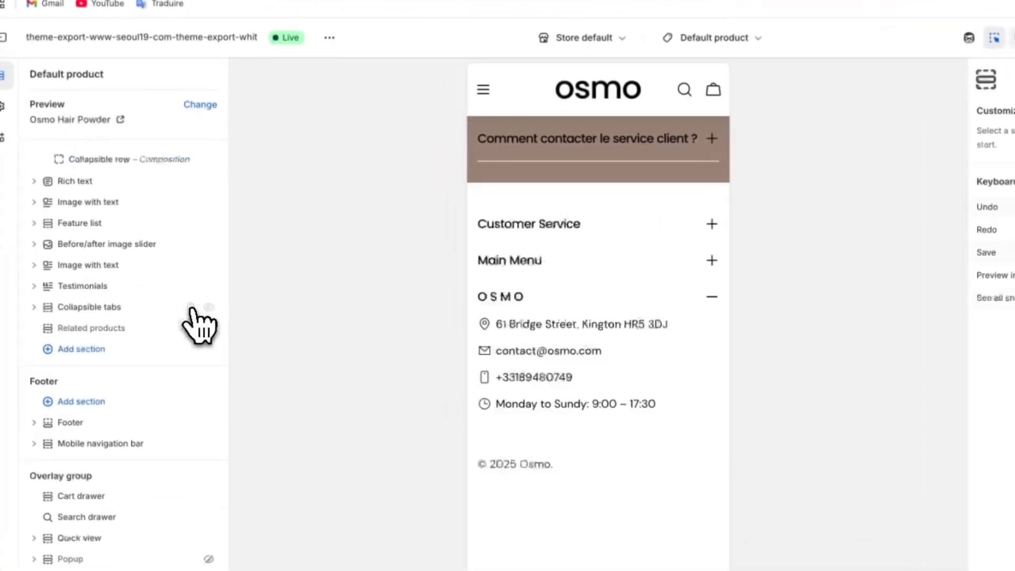
scroll(437, 308, "up", 10)
scroll(570, 325, "up", 10)
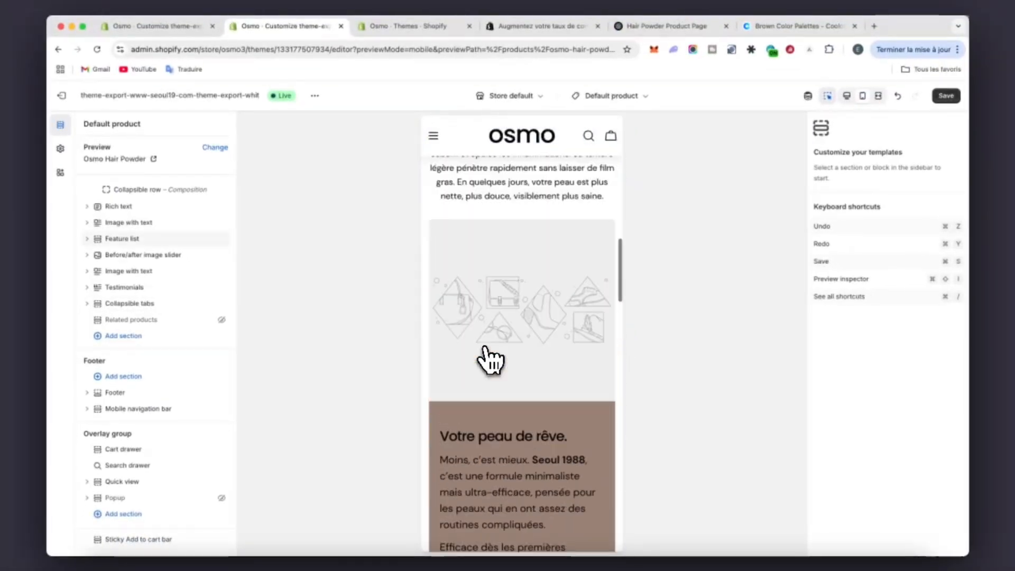
- Review the mobile product page preview from the gallery and product details down to the rich text and image sections
scroll(491, 361, "up", 15)
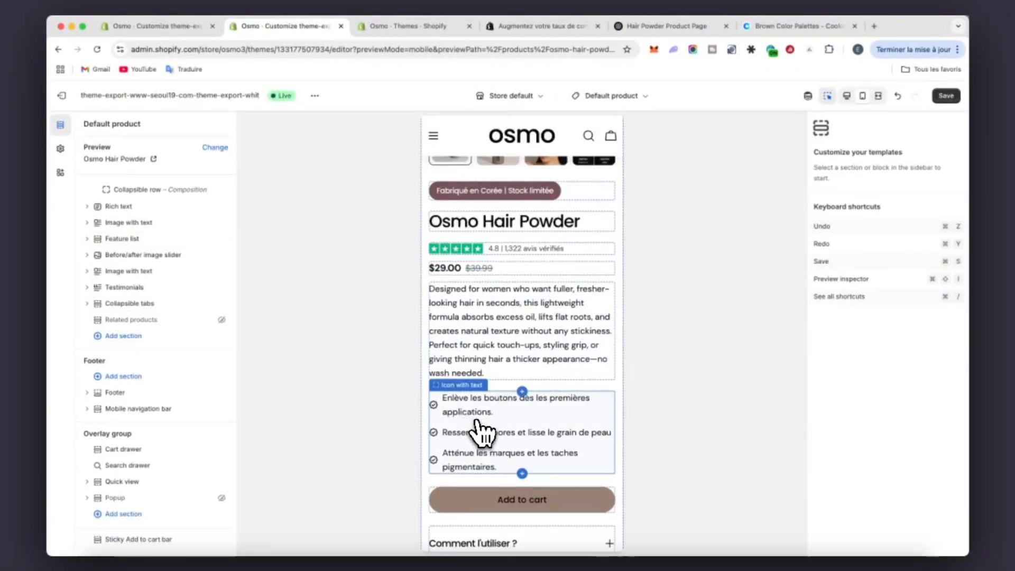
scroll(480, 433, "down", 1)
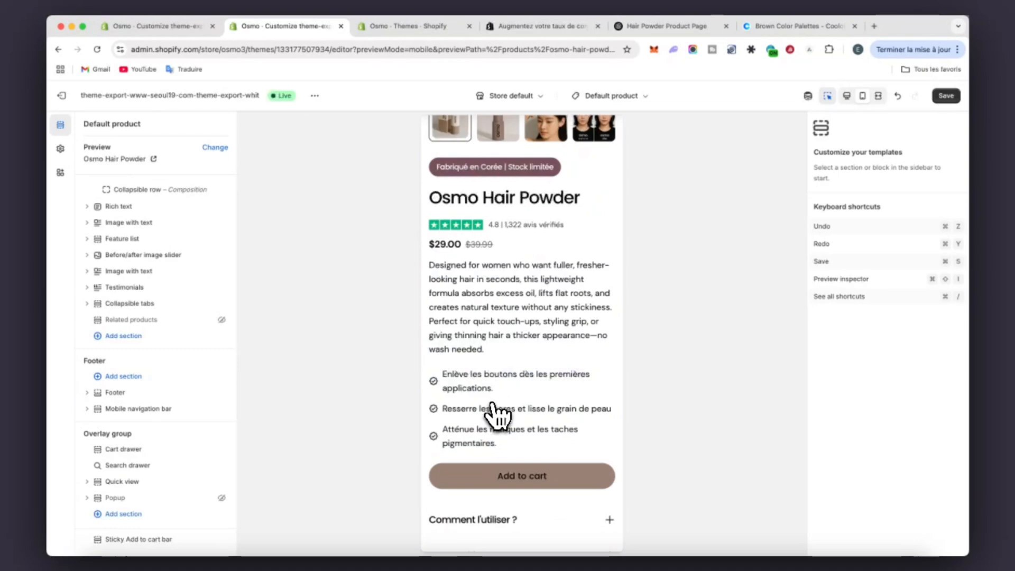
scroll(494, 414, "down", 5)
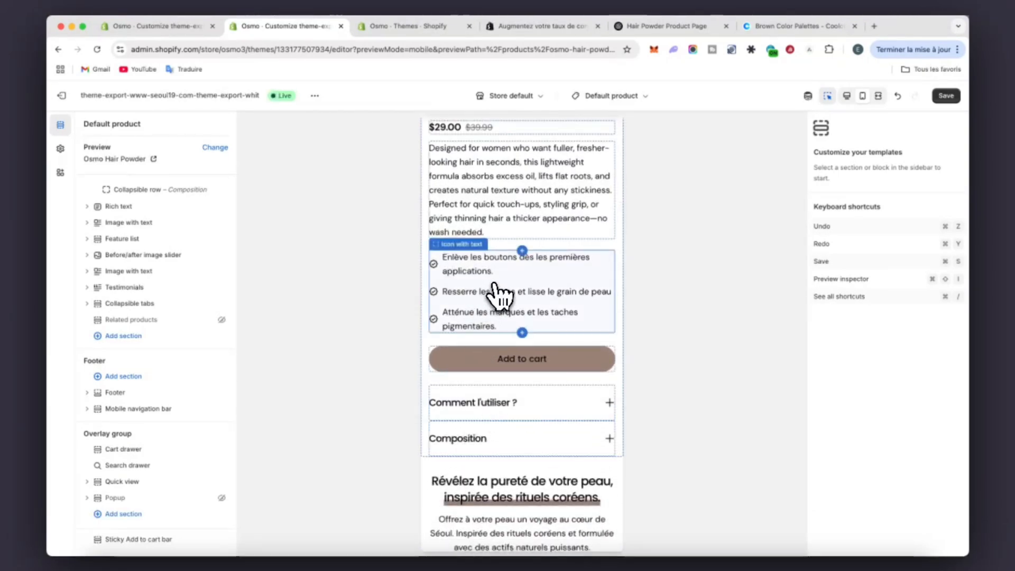
scroll(499, 297, "up", 2)
scroll(497, 328, "down", 5)
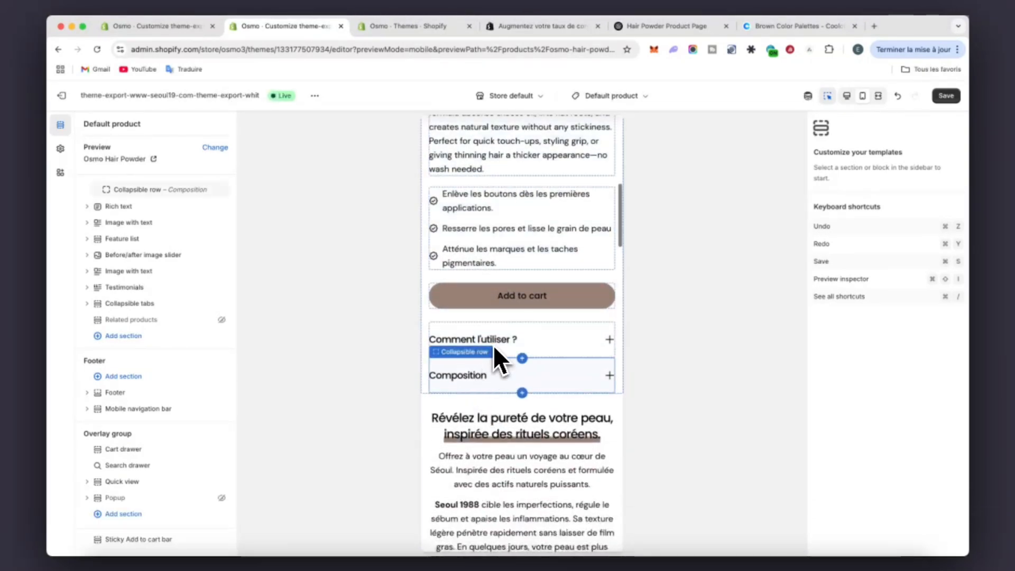
scroll(491, 350, "down", 12)
scroll(491, 349, "up", 10)
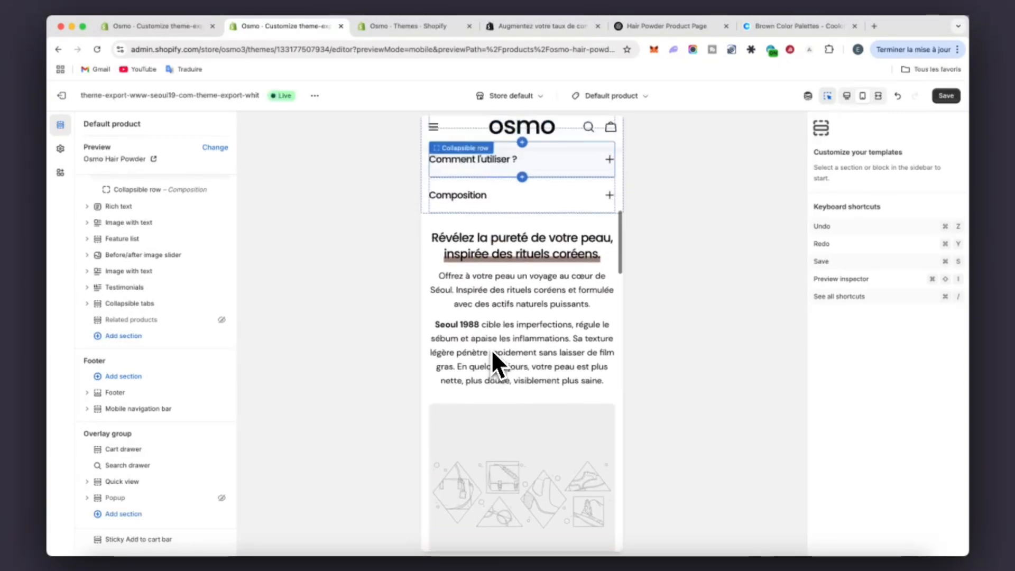
scroll(490, 349, "up", 20)
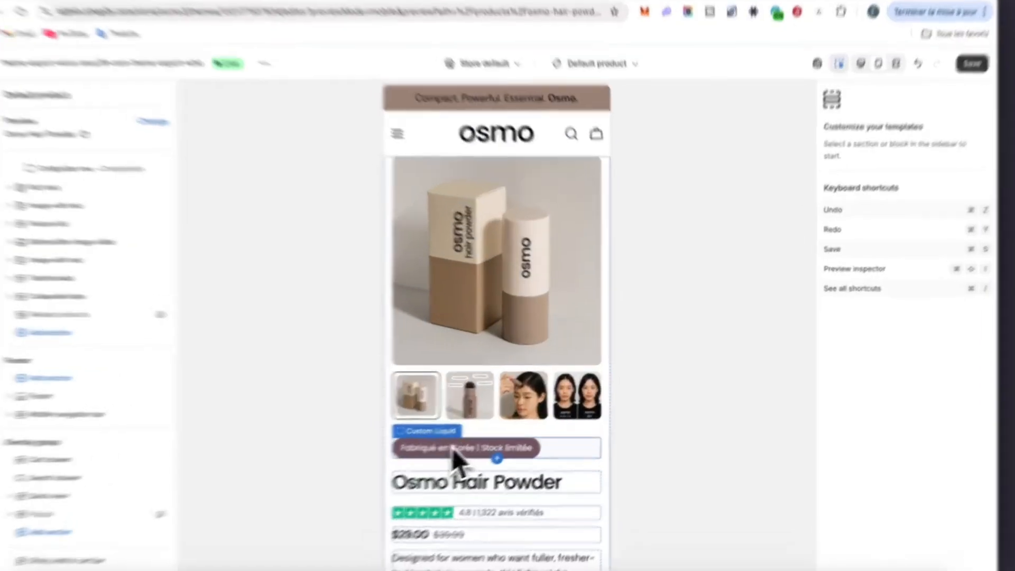
- Select the Custom Liquid badge above the product title and open color Scheme 5 in the theme's color settings
left_click(473, 439)
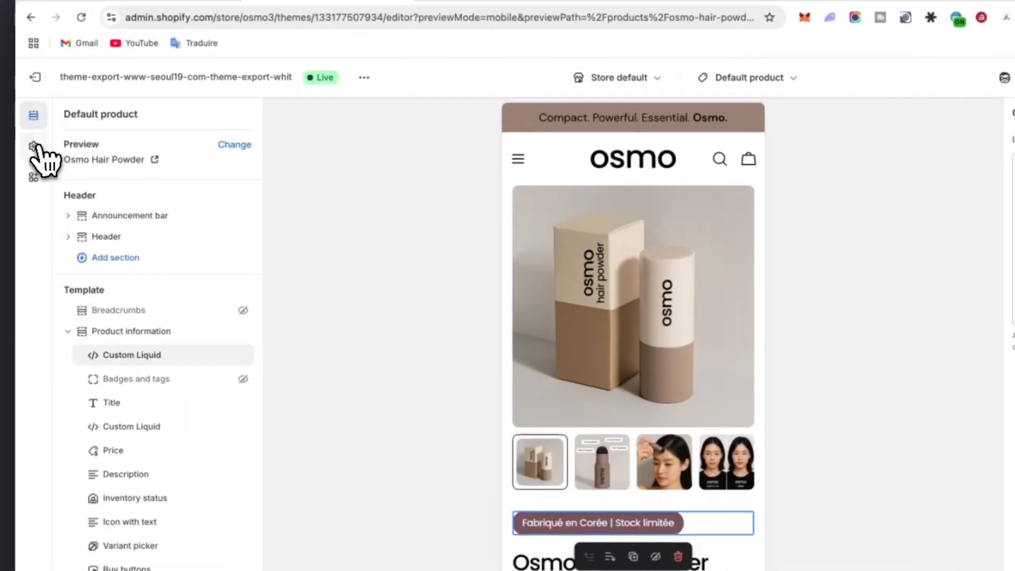
left_click(37, 146)
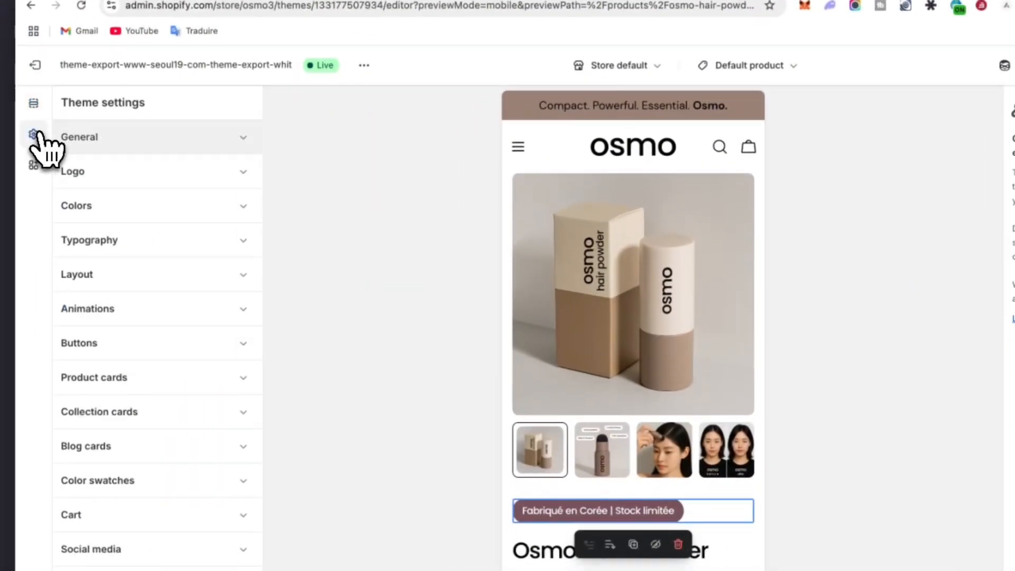
left_click(115, 217)
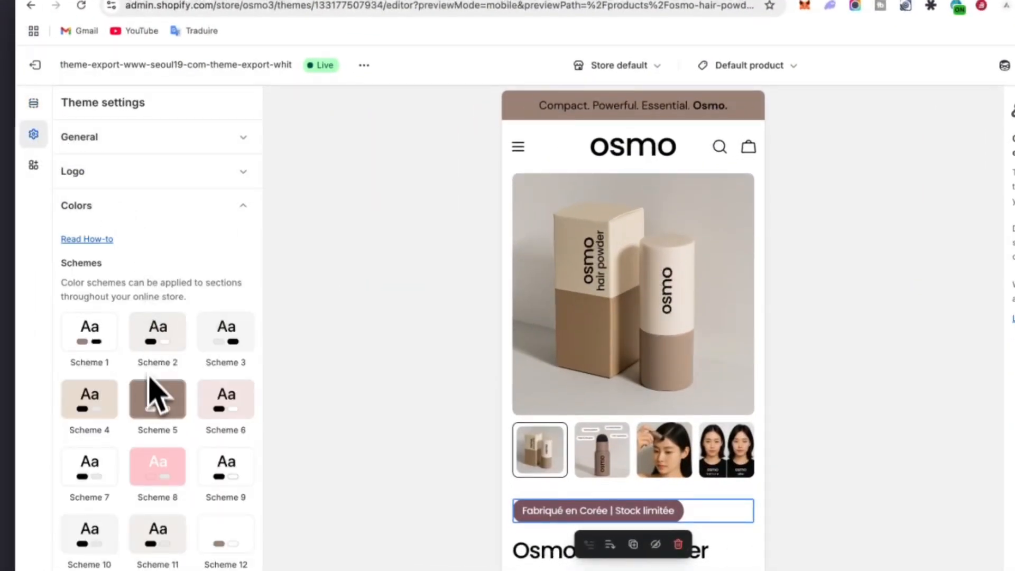
left_click(157, 398)
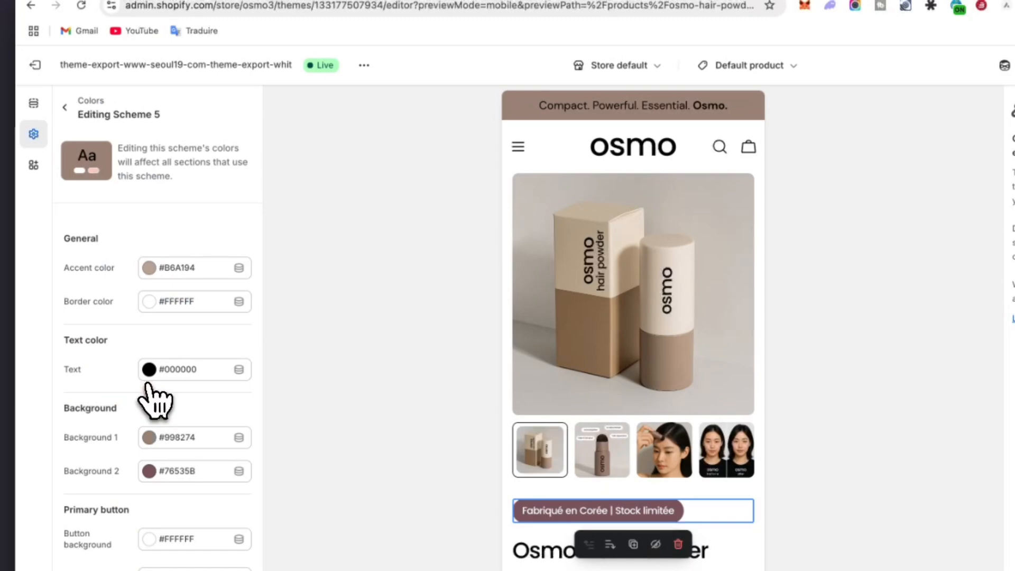
- Recolor the "Fabriqué en Corée | Stock limitée" badge code using Scheme 5's accent color #B6A194 for border and background, and #000000 for text
left_click(176, 272)
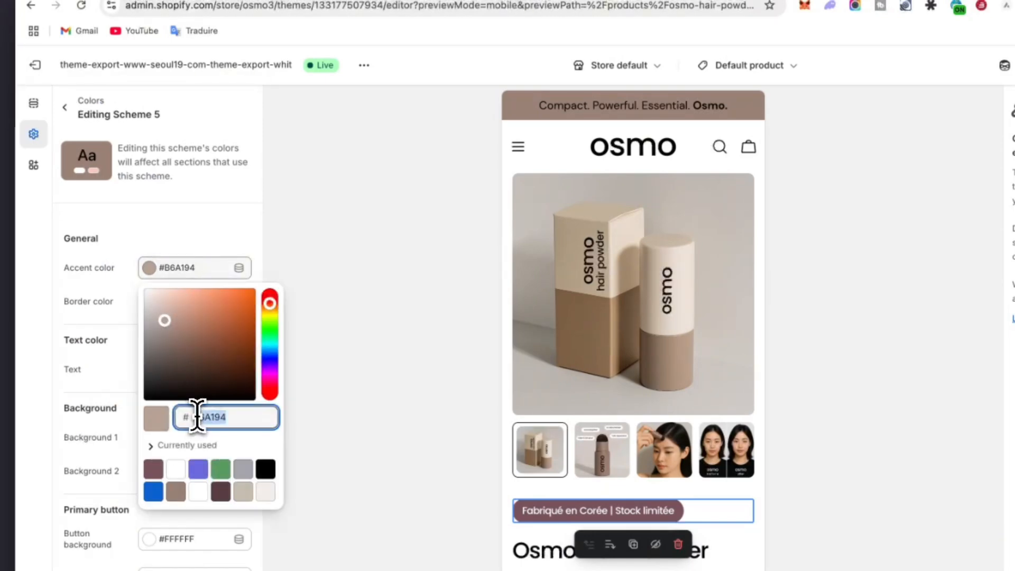
left_click(33, 103)
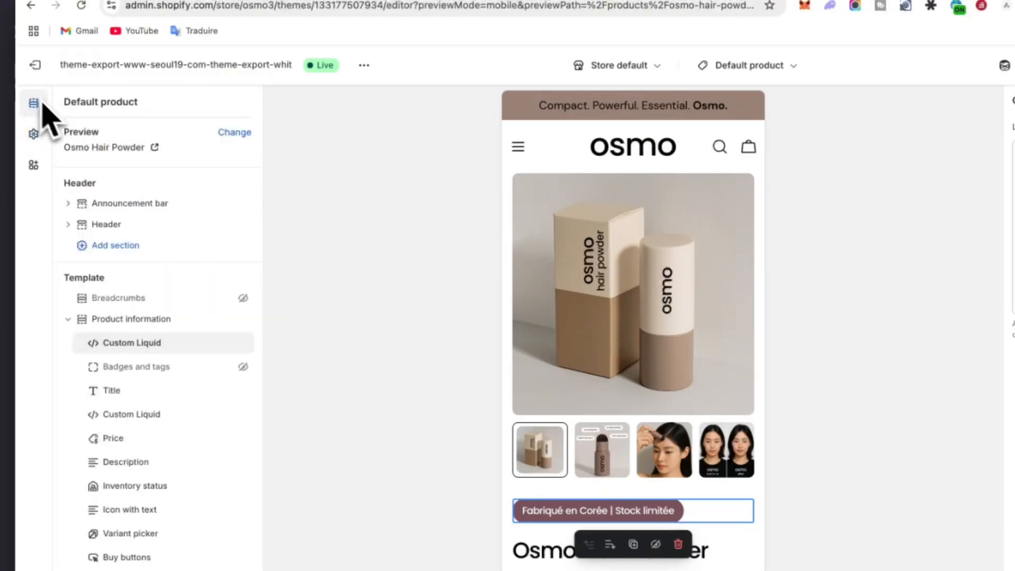
left_click(139, 347)
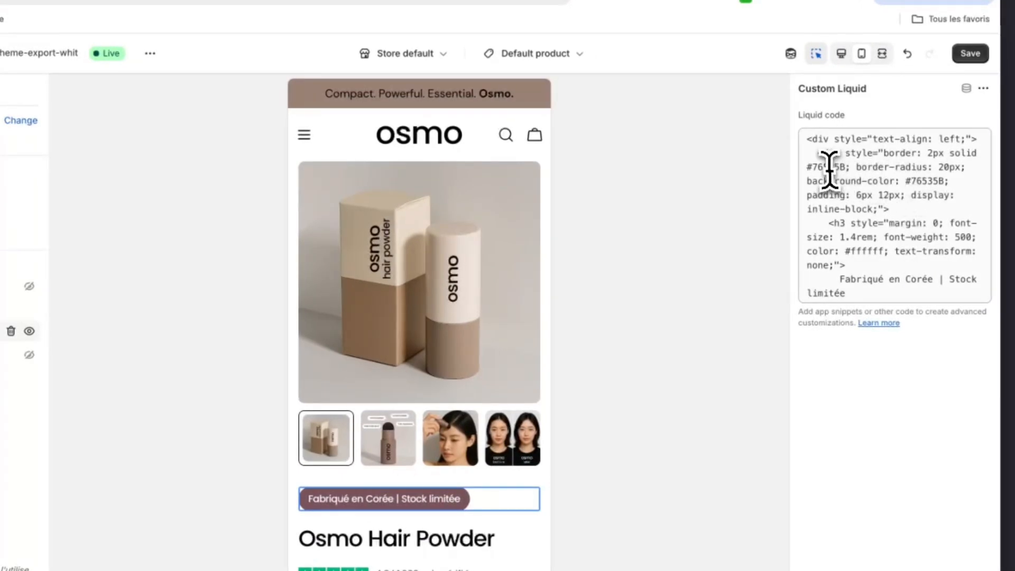
double_click(828, 167)
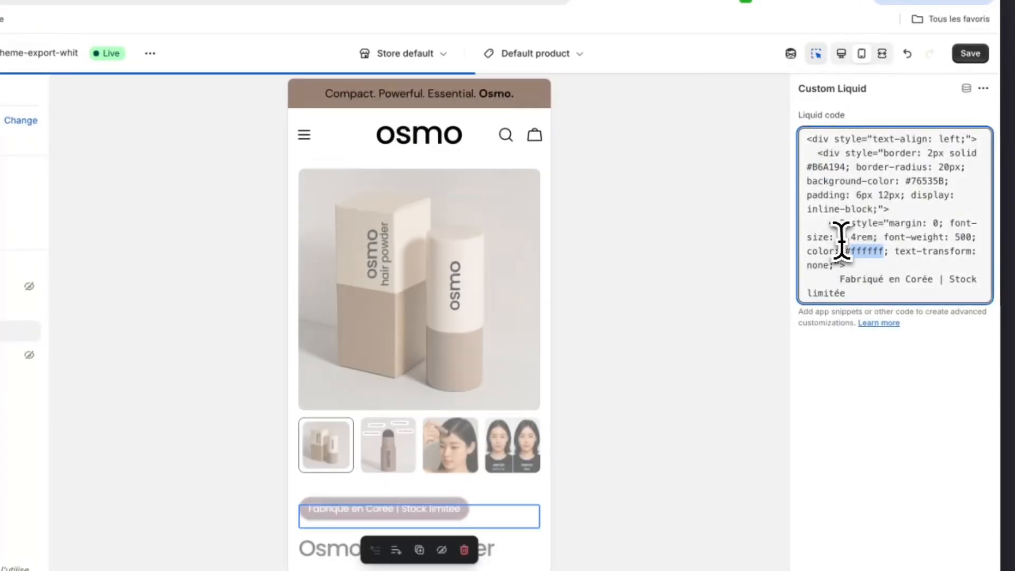
scroll(508, 204, "down", 2)
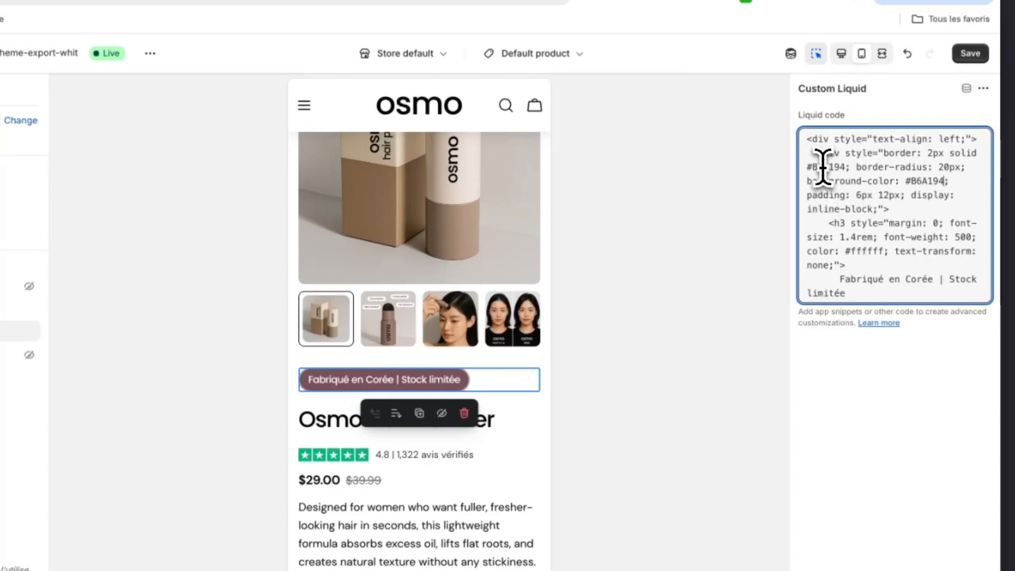
double_click(928, 181)
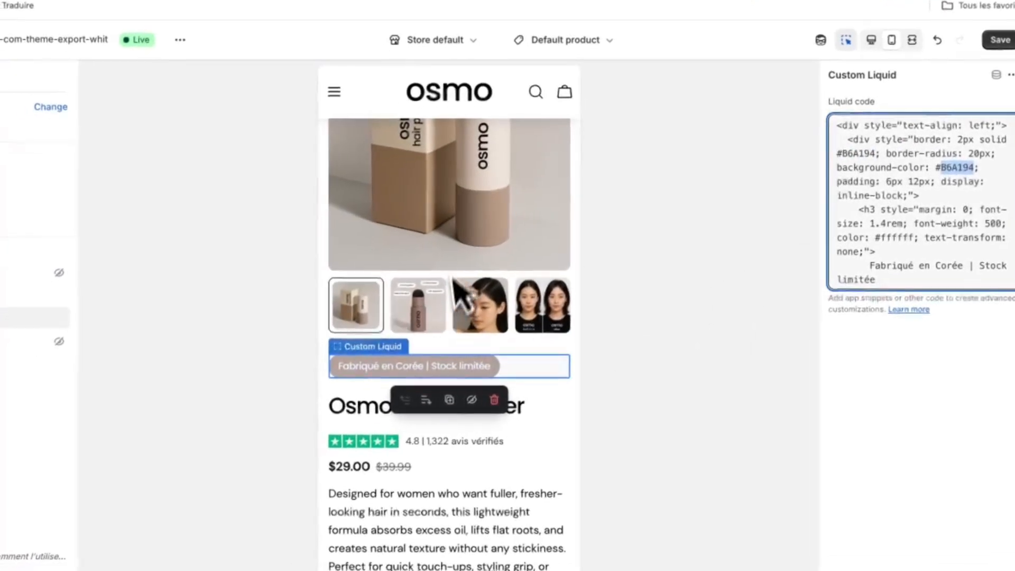
double_click(897, 237)
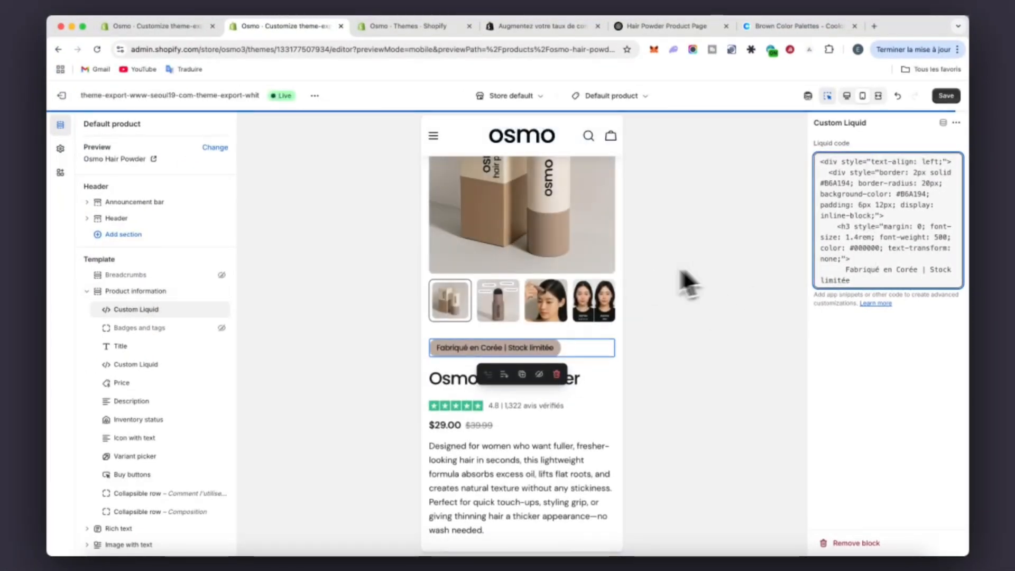
- Change the wording after "4.8 | 1,322" in the Custom Liquid rating block below the product title to "verified reviews"
scroll(548, 439, "down", 3)
left_click(546, 433)
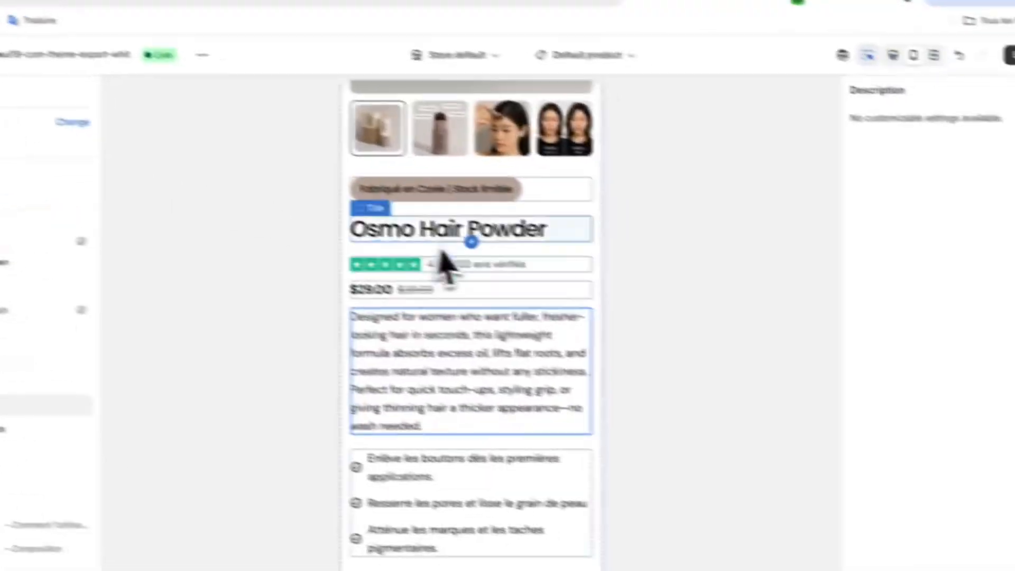
scroll(492, 254, "up", 3)
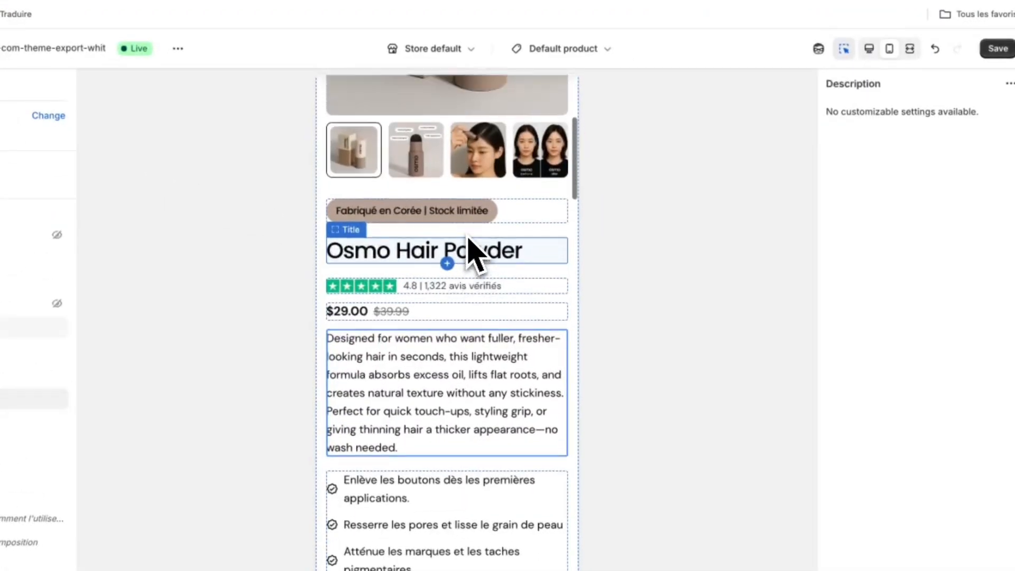
left_click(458, 339)
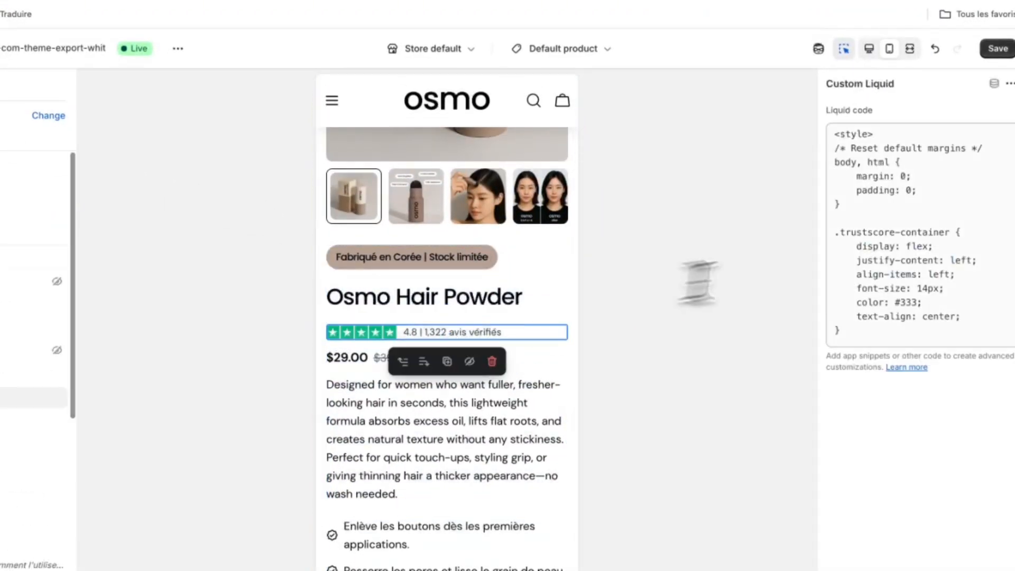
scroll(906, 254, "down", 5)
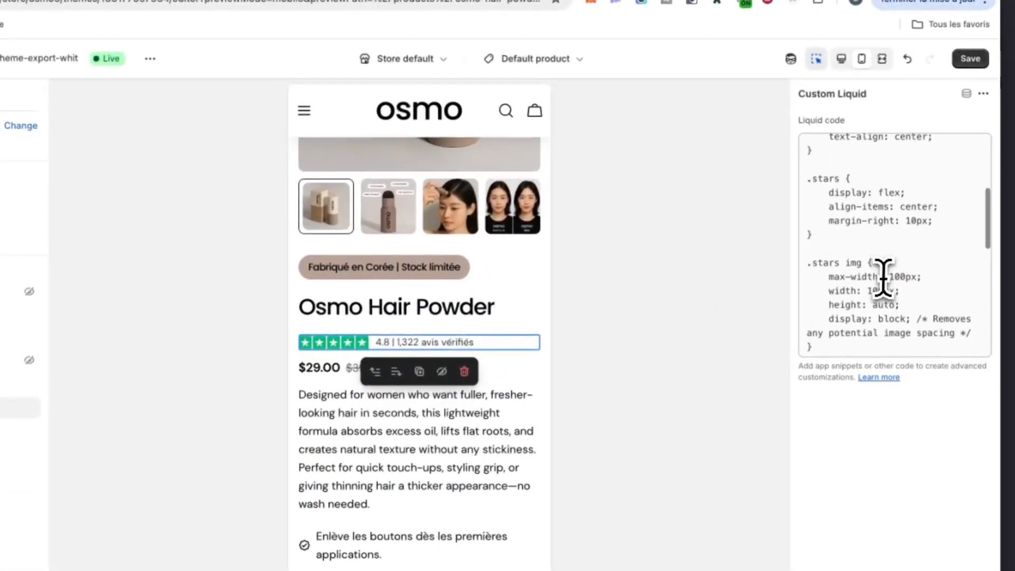
scroll(883, 277, "down", 5)
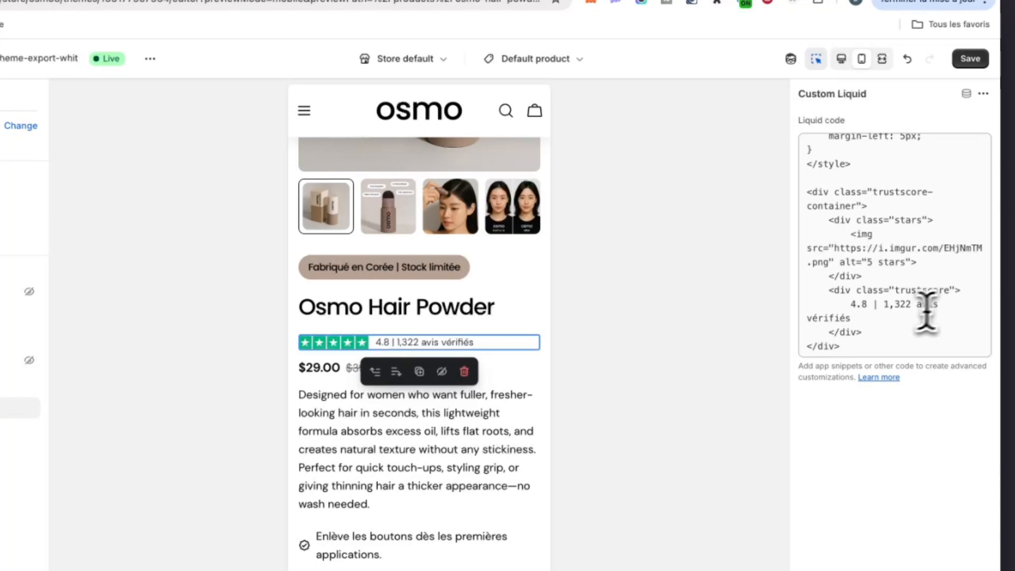
left_click(890, 317)
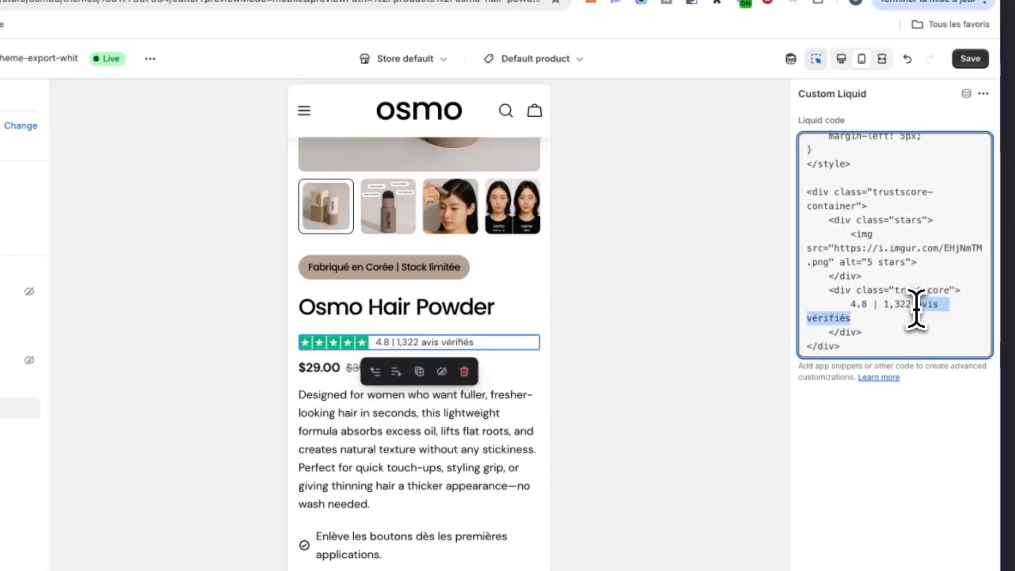
key("BackSpace")
type("verfie")
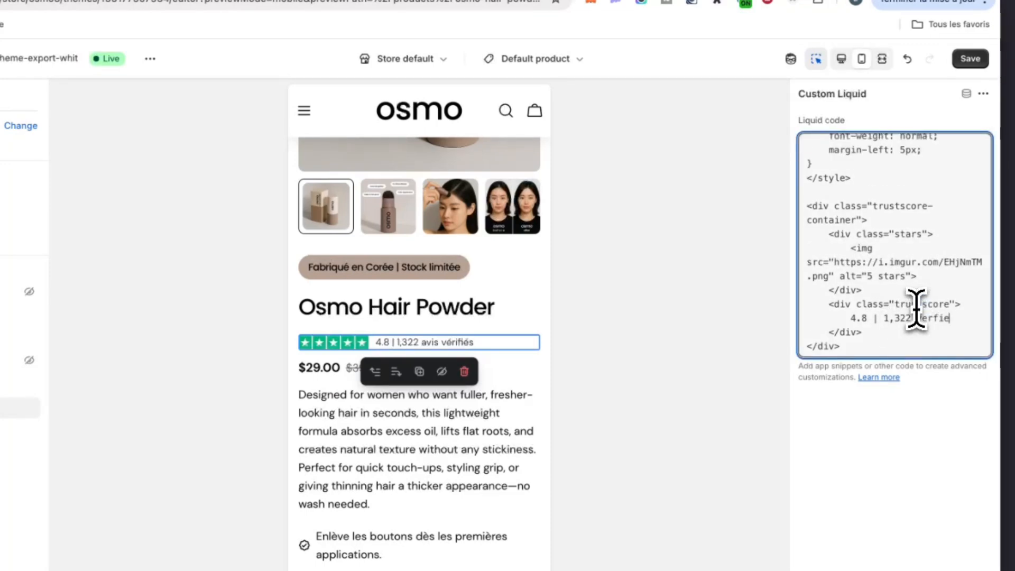
key("BackSpace")
key("BackSpace")
key("BackSpace")
type("i")
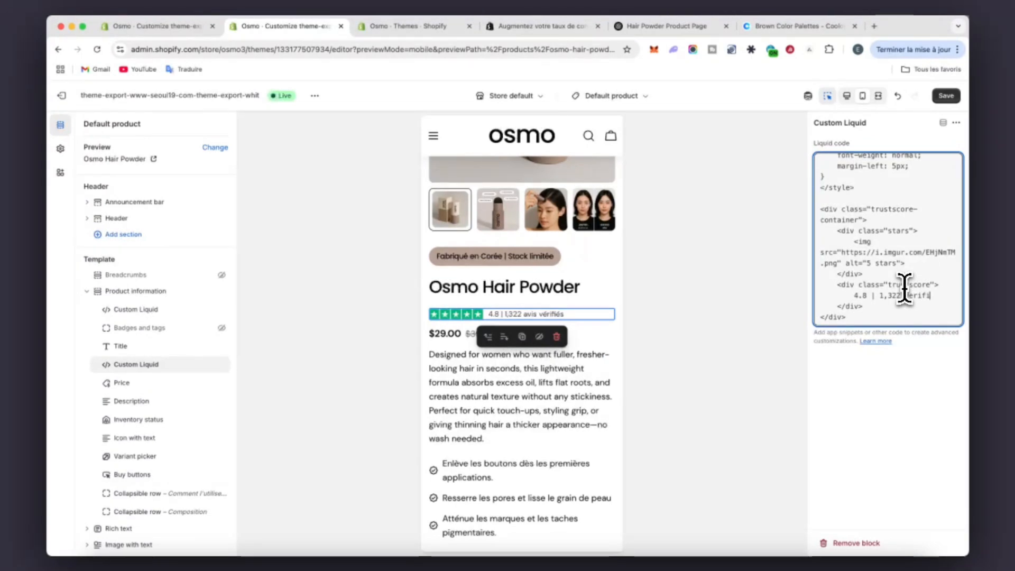
type("fied reviews")
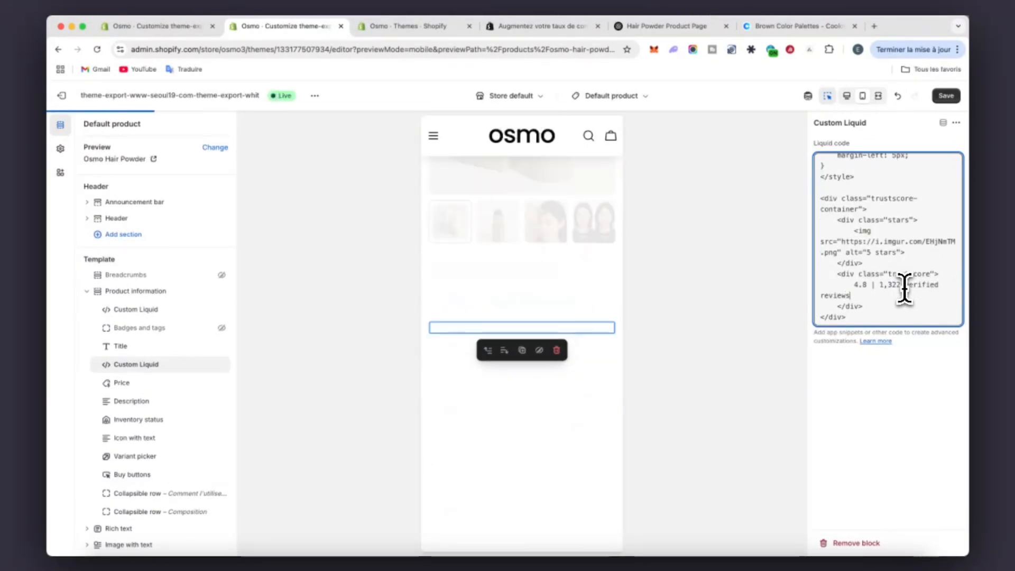
scroll(577, 191, "down", 3)
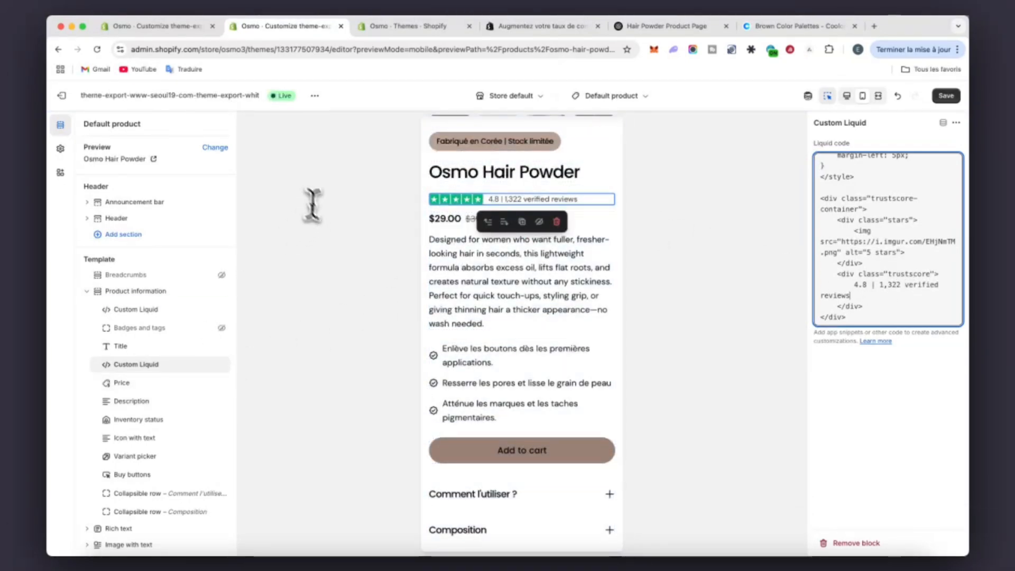
- Open the store admin from the theme editor in a new browser tab and launch the Amose Bundle app
key("ctrl+shift+Tab")
right_click(61, 94)
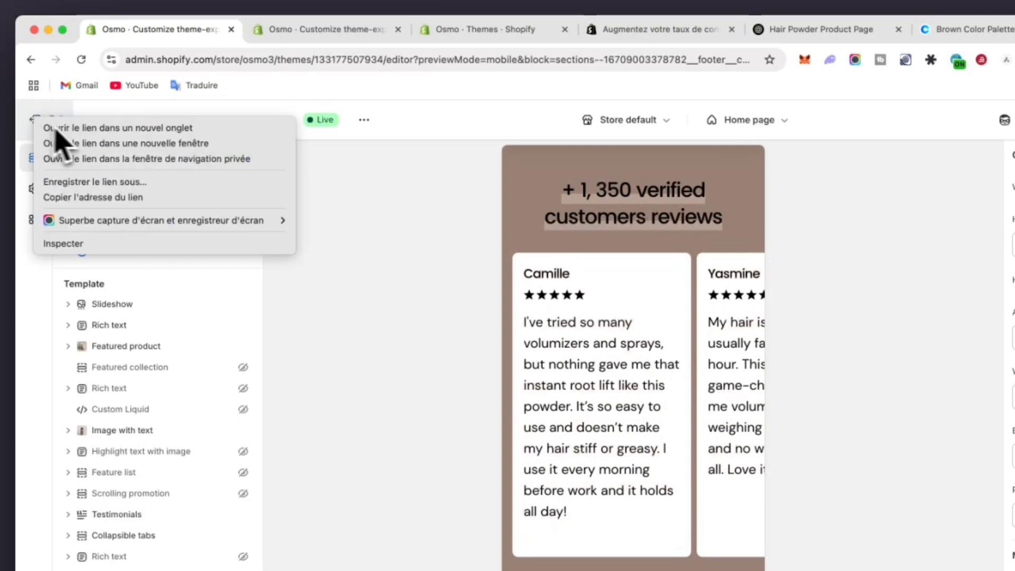
left_click(85, 129)
left_click(440, 37)
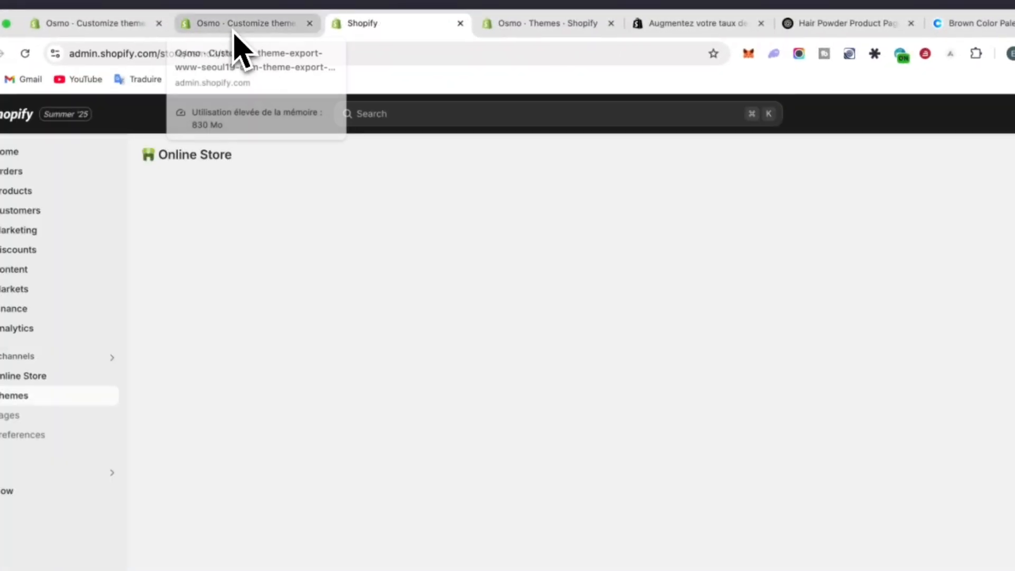
left_click(234, 33)
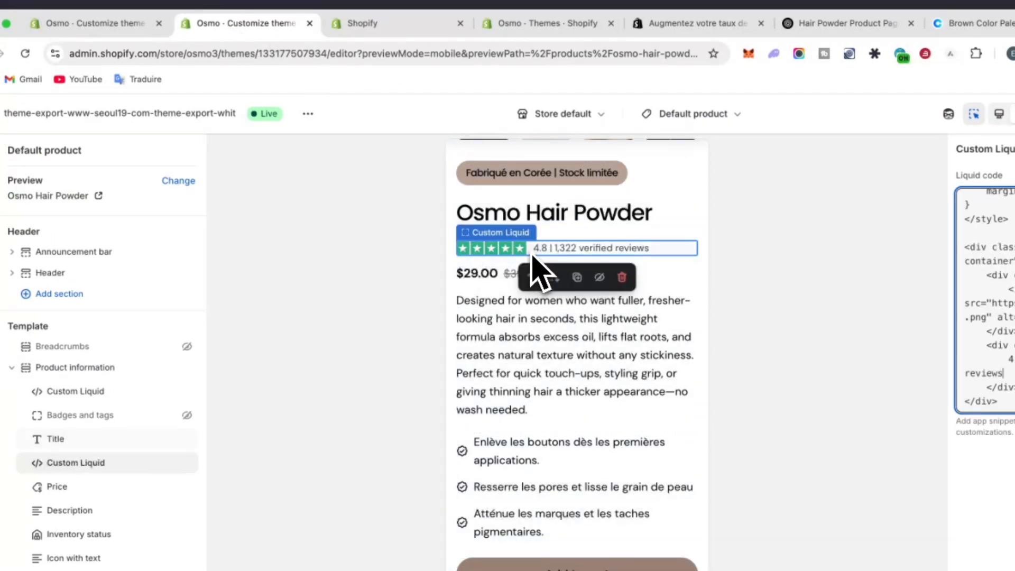
left_click(378, 25)
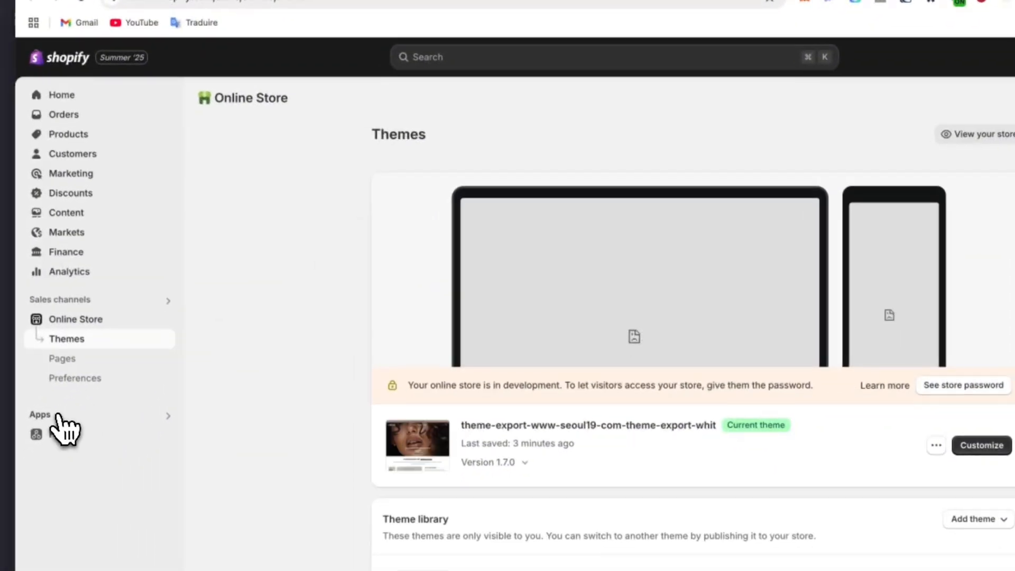
left_click(58, 416)
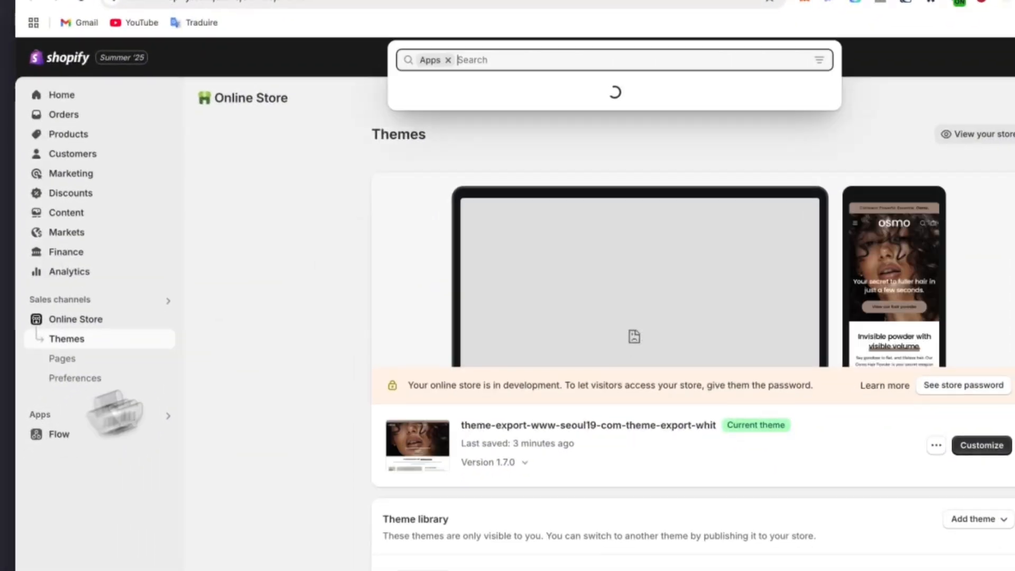
left_click(487, 120)
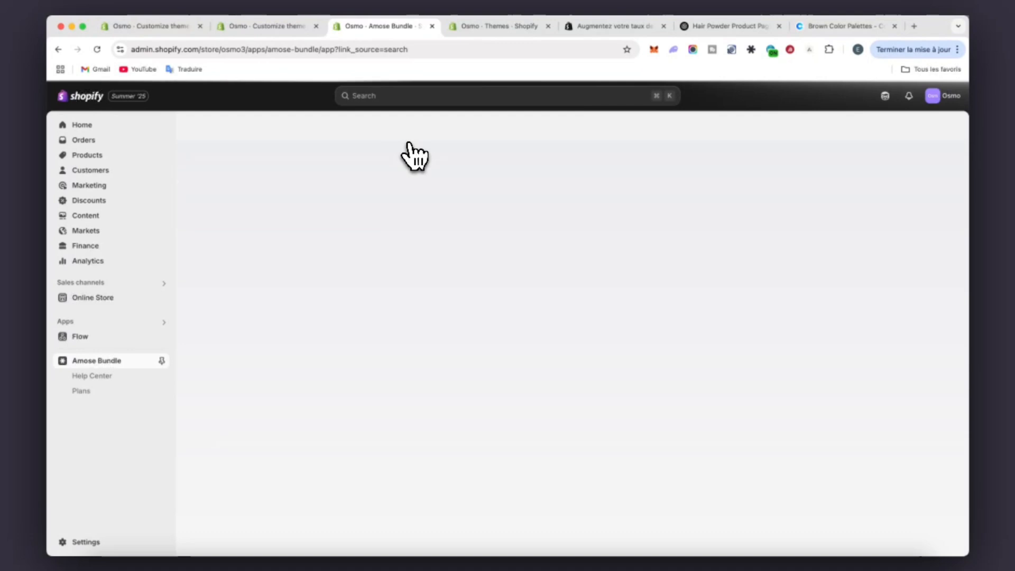
- View the code and instructions for adding the Animated Stock Urgency feature to the store, and close them
scroll(456, 310, "down", 10)
scroll(456, 316, "up", 5)
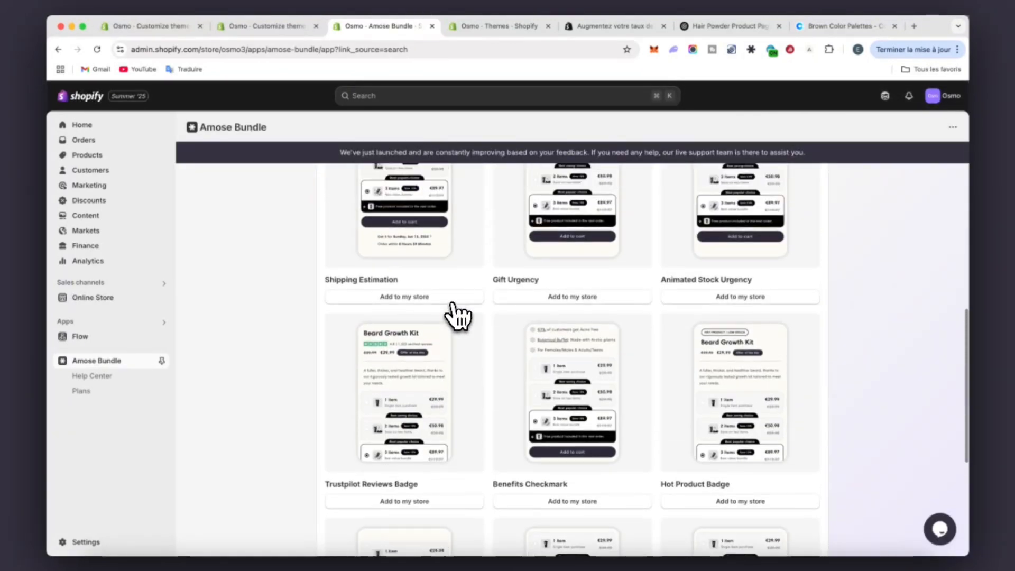
scroll(456, 316, "down", 1)
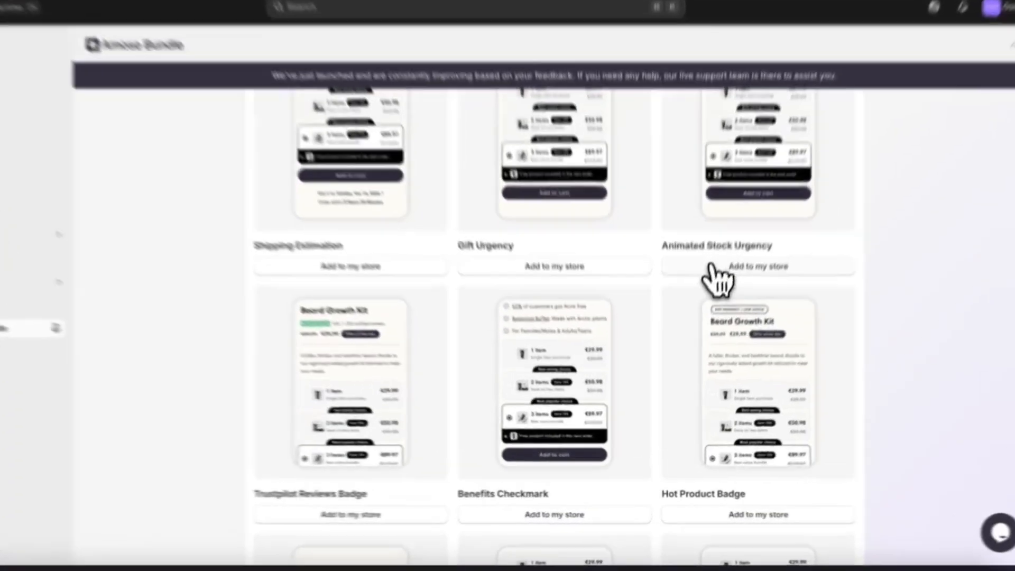
left_click(735, 350)
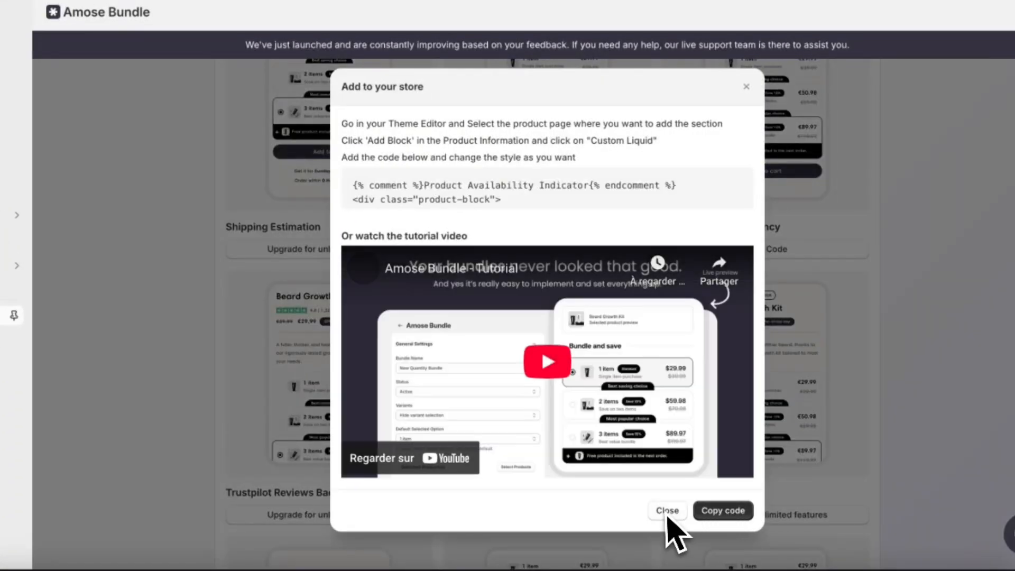
left_click(667, 510)
- Look through the conversion feature templates on pages 1 and 2 of the Amose Bundle gallery
scroll(542, 349, "down", 5)
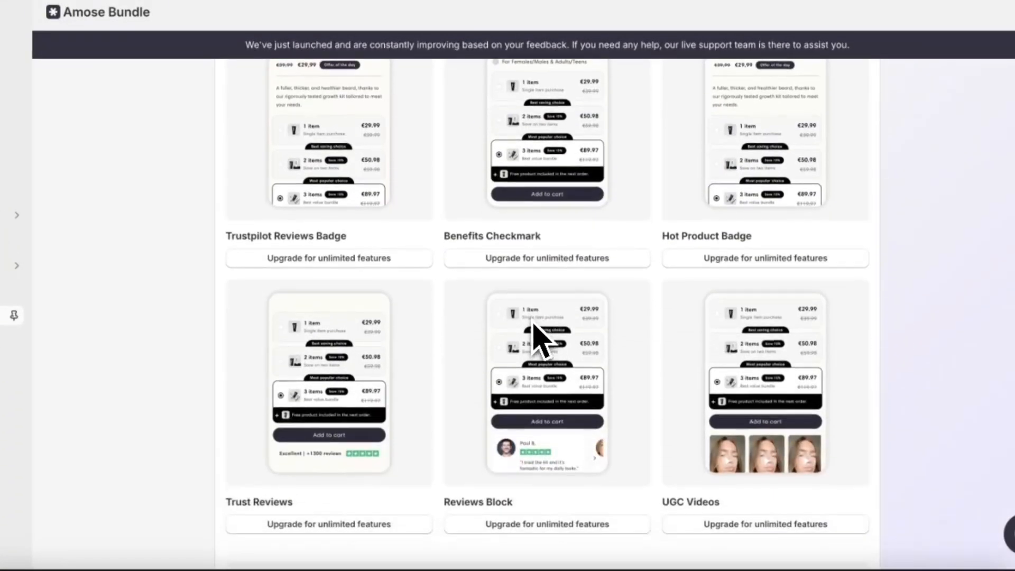
scroll(537, 338, "up", 2)
scroll(533, 326, "down", 4)
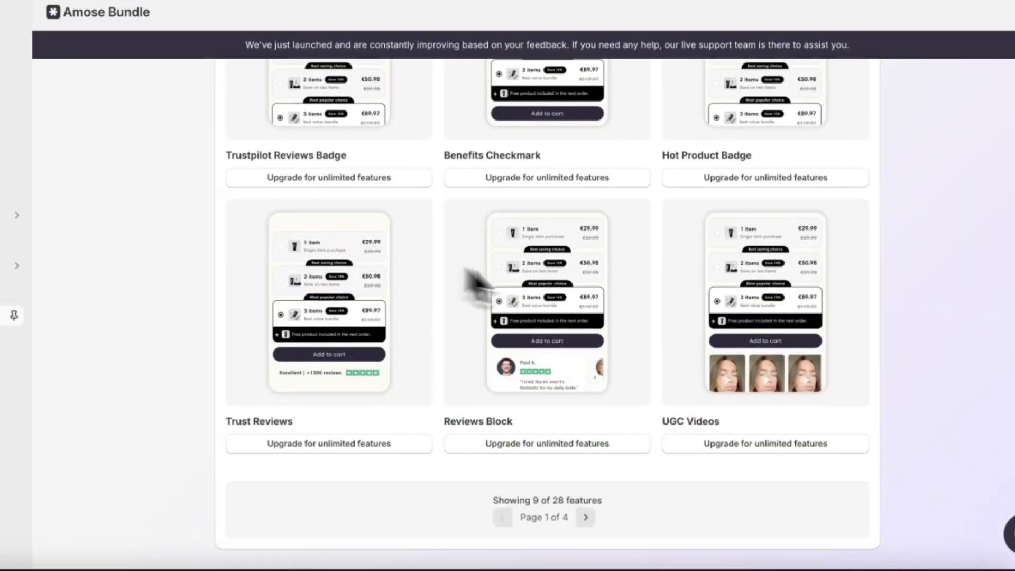
left_click(587, 517)
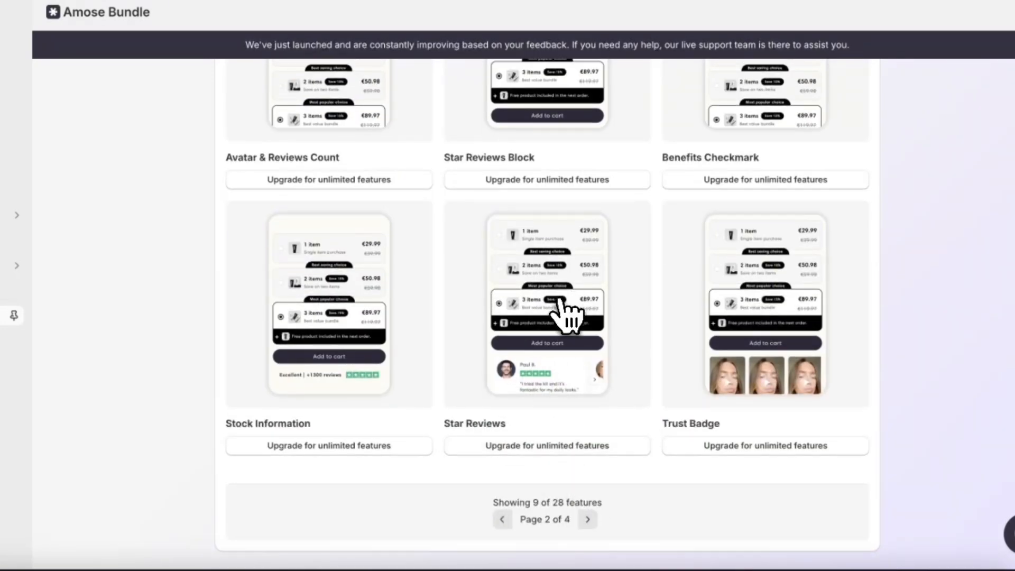
scroll(561, 312, "up", 2)
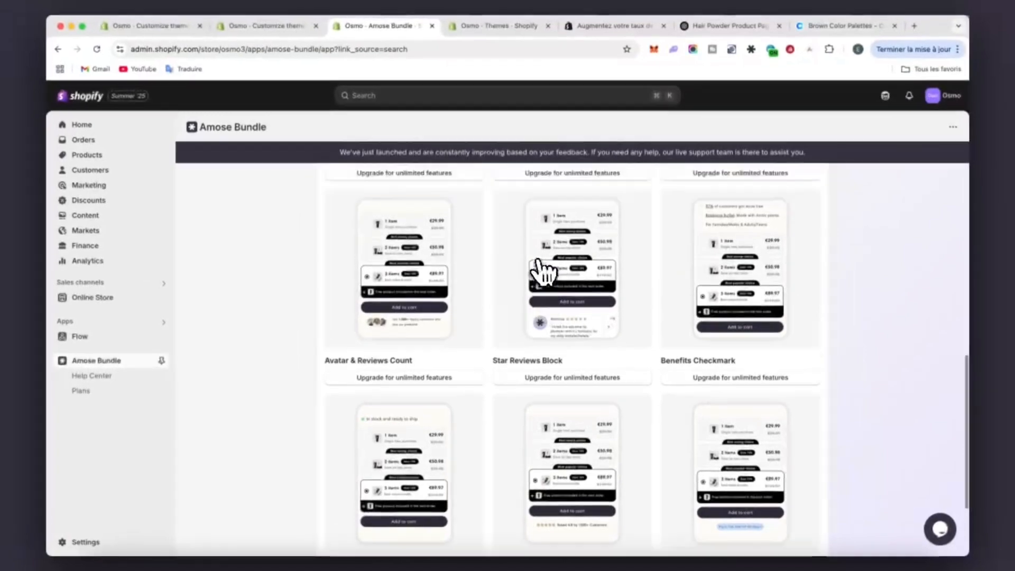
scroll(505, 197, "up", 4)
scroll(544, 273, "up", 3)
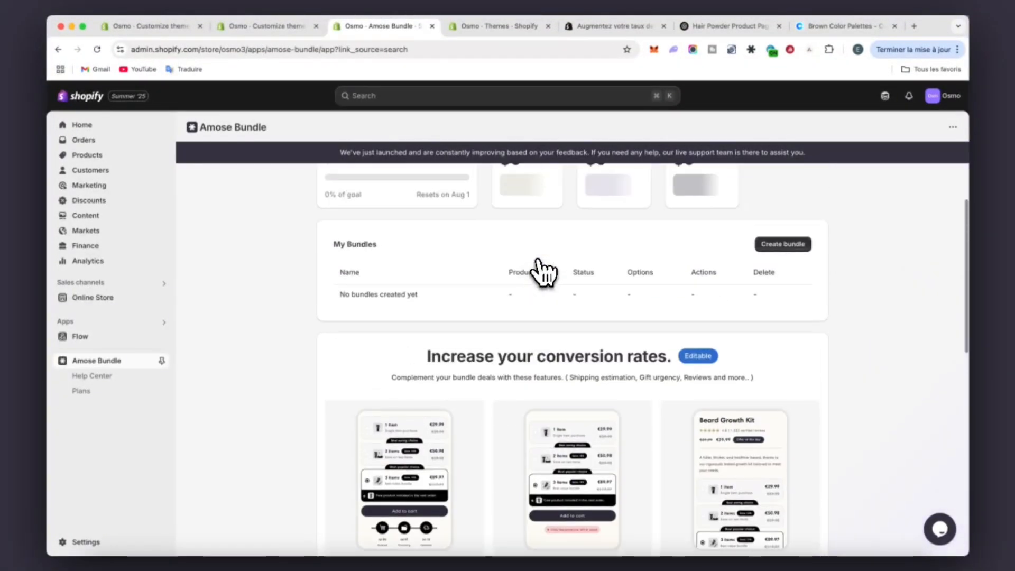
scroll(573, 370, "down", 6)
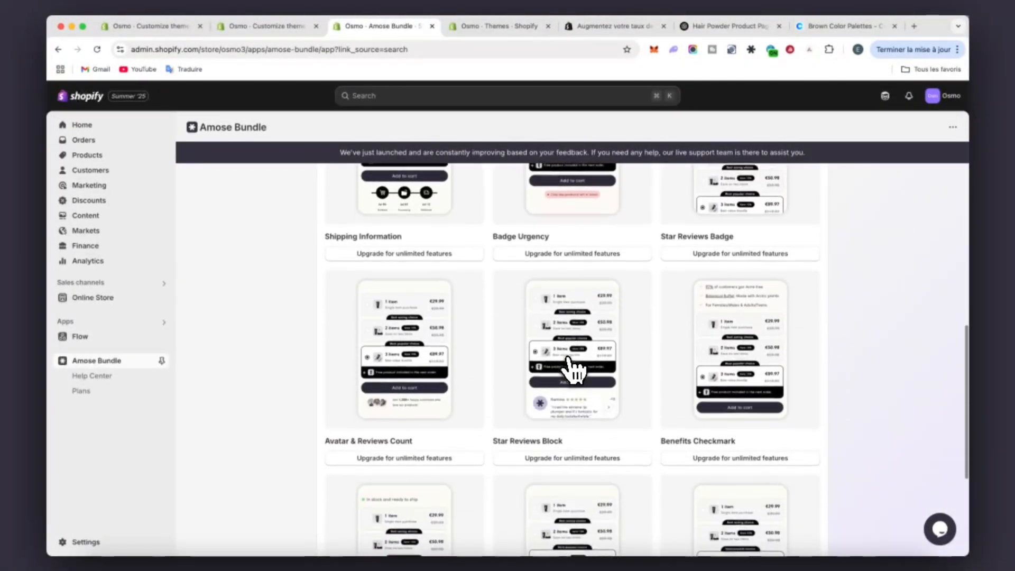
scroll(574, 370, "up", 3)
scroll(624, 335, "down", 2)
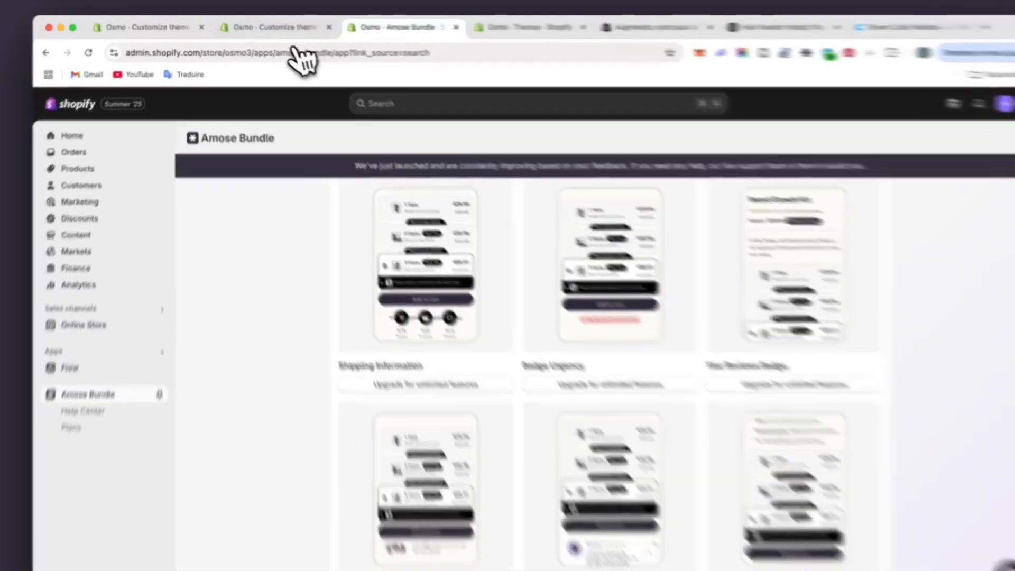
- Return to the product page editor and add a Custom Liquid block between Price and Description
left_click(272, 26)
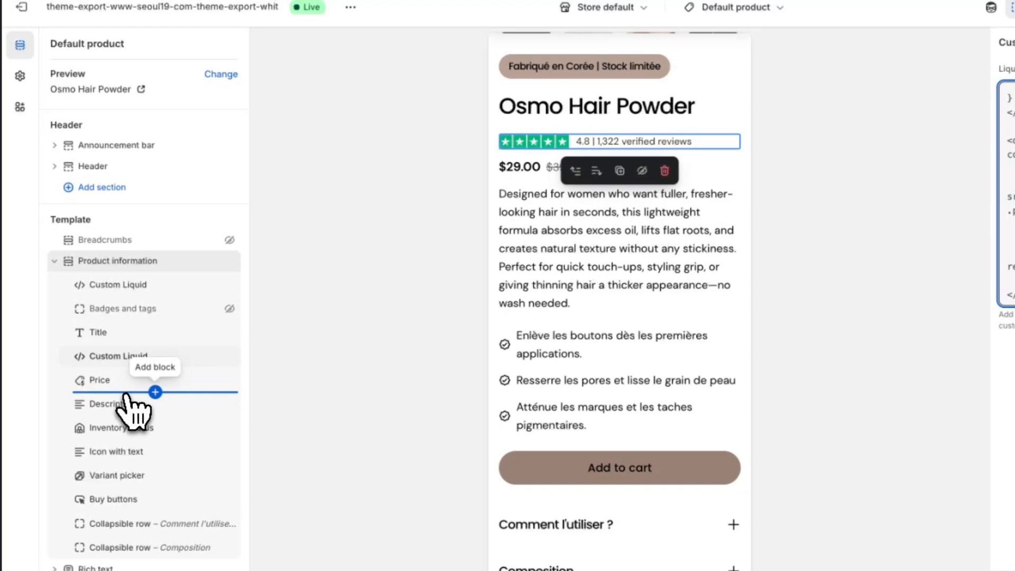
left_click(155, 391)
left_click(339, 347)
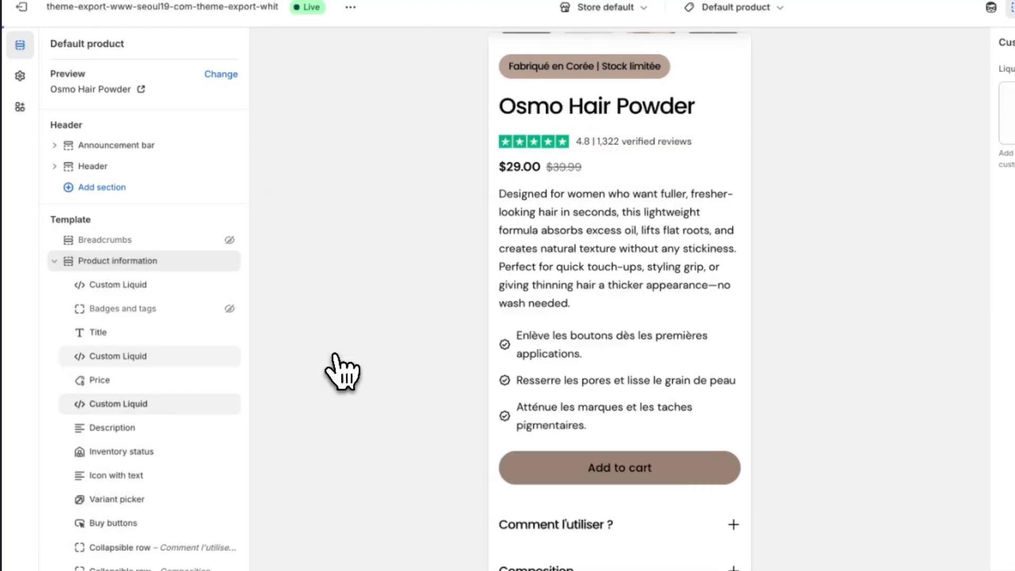
- Paste the stock urgency code into the new Custom Liquid block and move the block between Icon with text and Variant picker
left_click(914, 148)
key("ctrl+v")
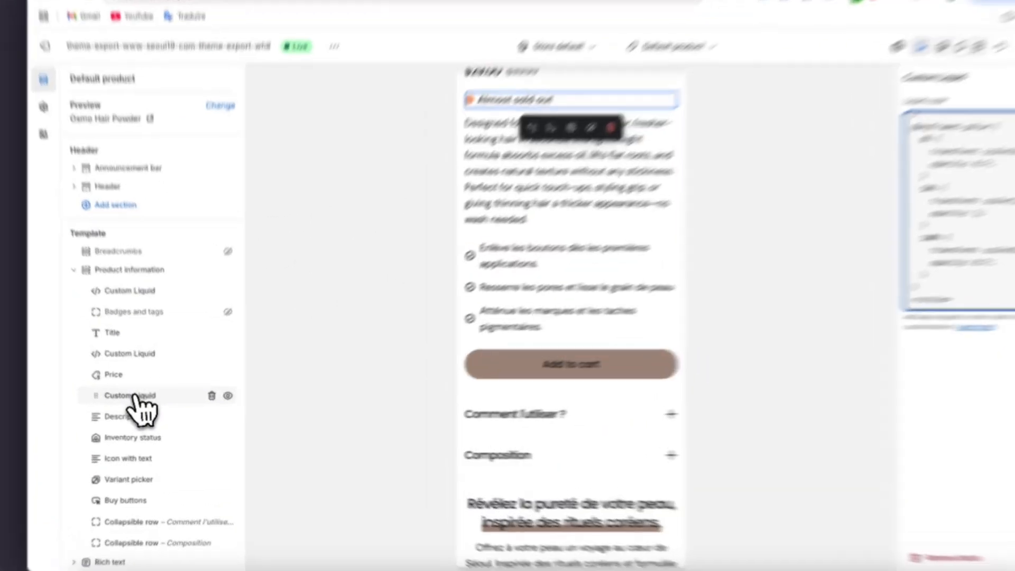
left_click_drag(137, 401, 135, 419)
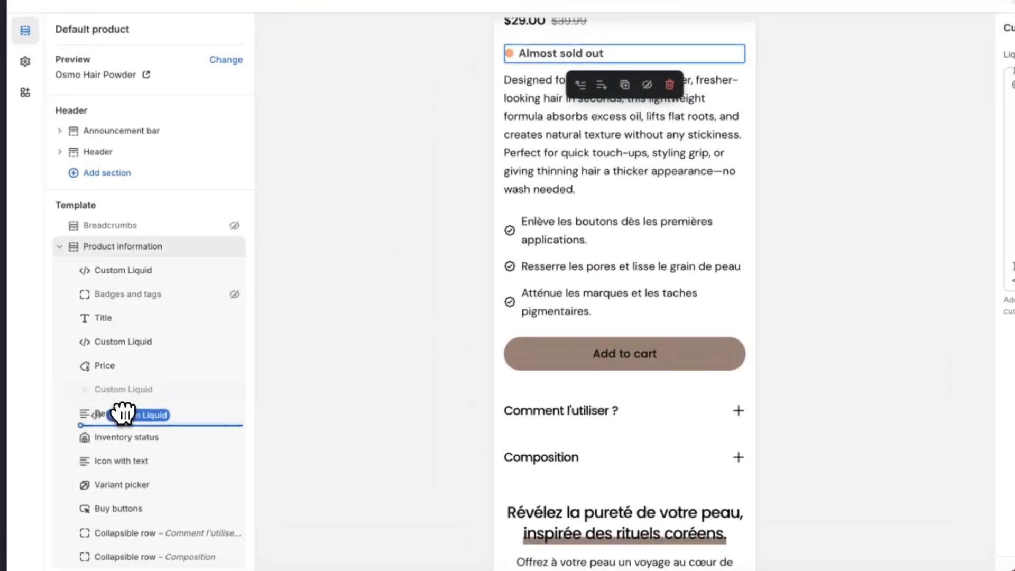
left_click_drag(112, 461, 112, 461)
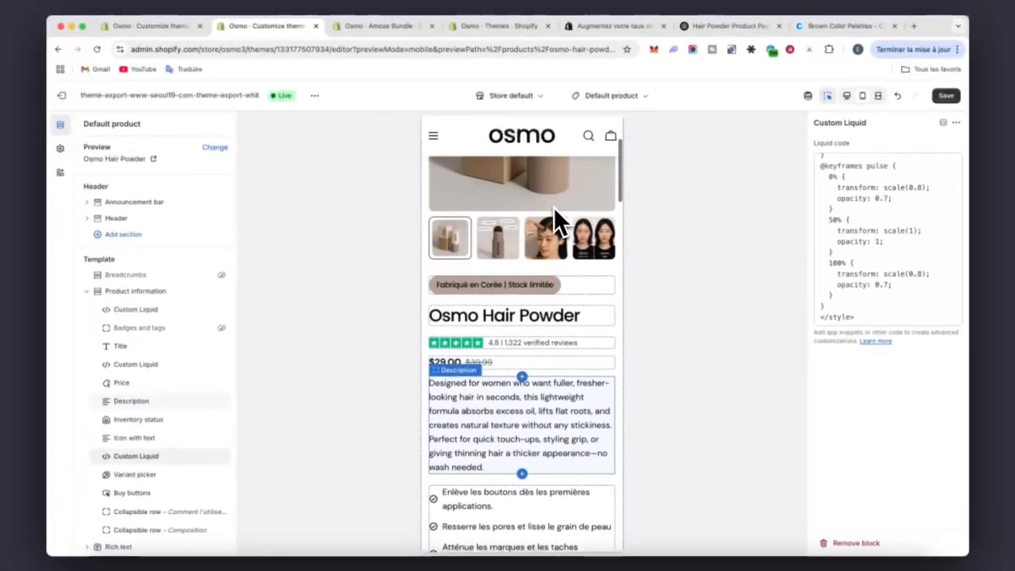
scroll(552, 248, "down", 3)
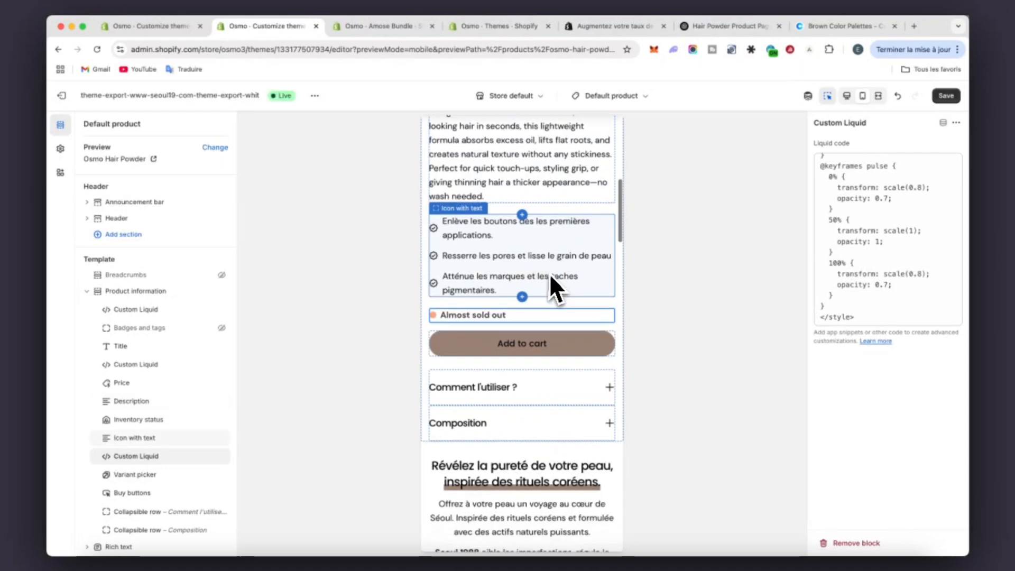
scroll(174, 444, "down", 3)
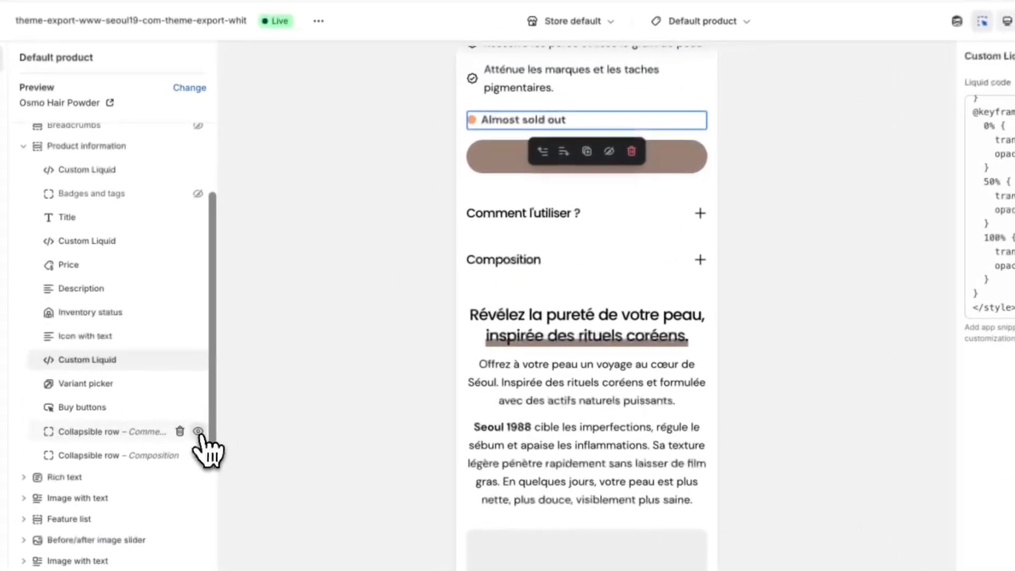
- Hide the "Comment l'utiliser" and "Composition" collapsible rows in the product information and save the theme
left_click(221, 412)
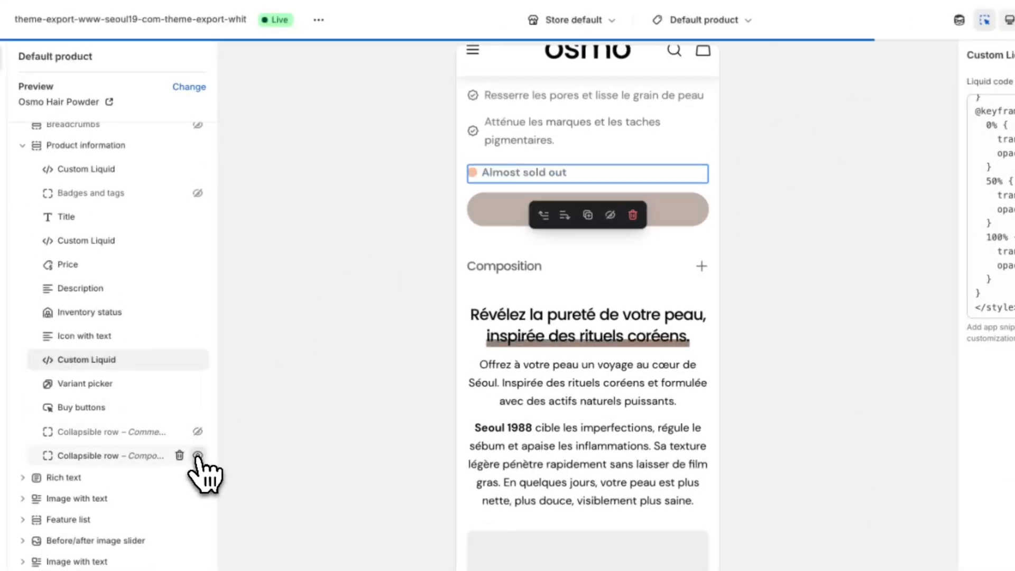
left_click(221, 430)
scroll(489, 405, "up", 10)
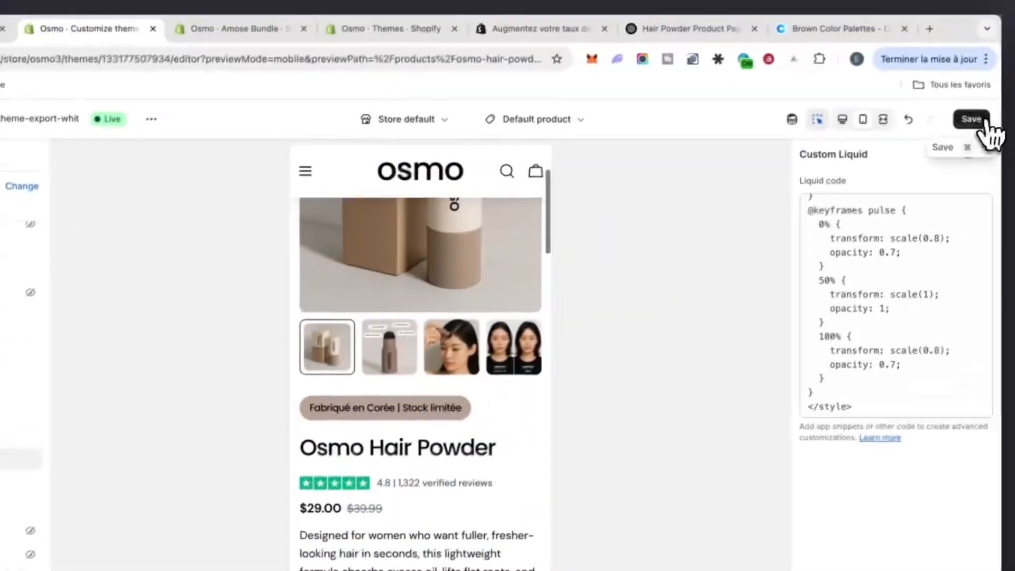
left_click(985, 122)
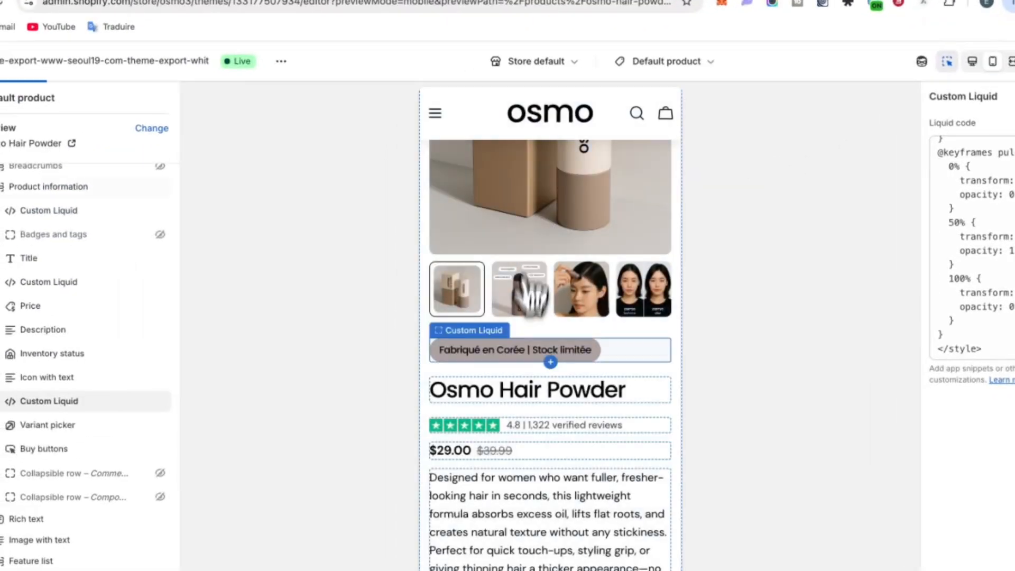
scroll(389, 415, "up", 3)
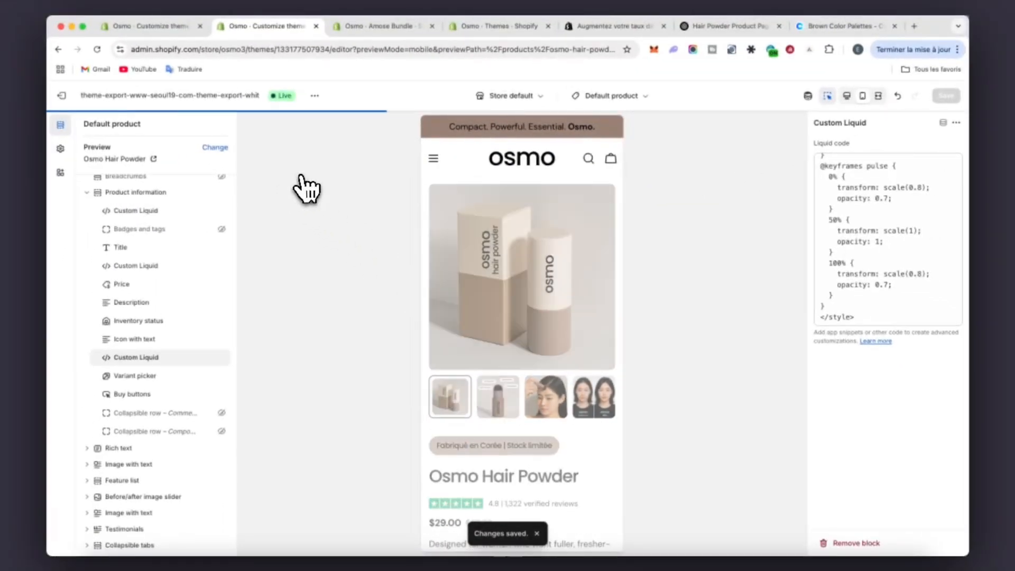
- Replace "Fabriqué en Corée" with "Made in Korea" in the Custom Liquid badge above the product title
scroll(497, 304, "down", 5)
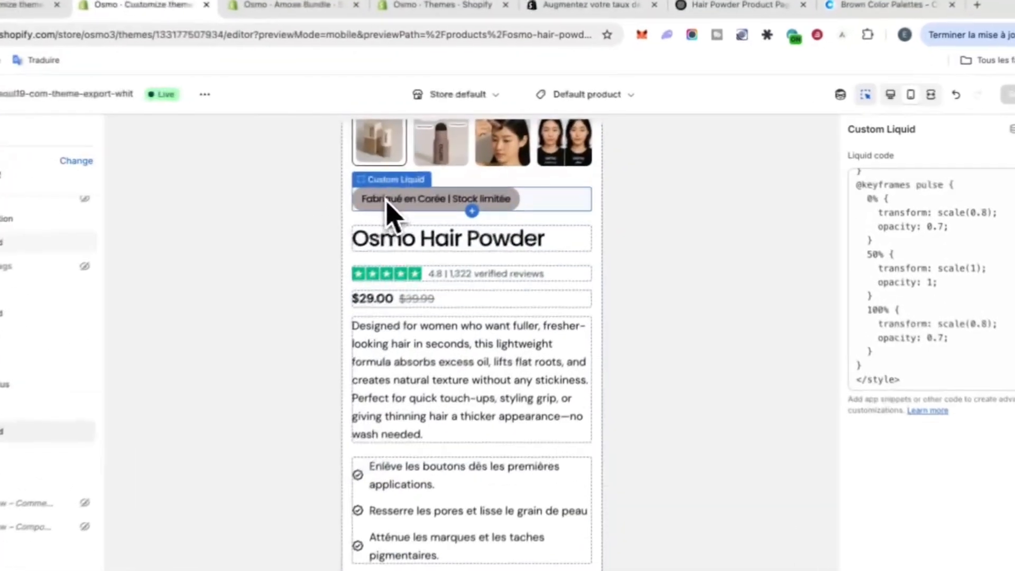
left_click(386, 201)
scroll(888, 289, "down", 2)
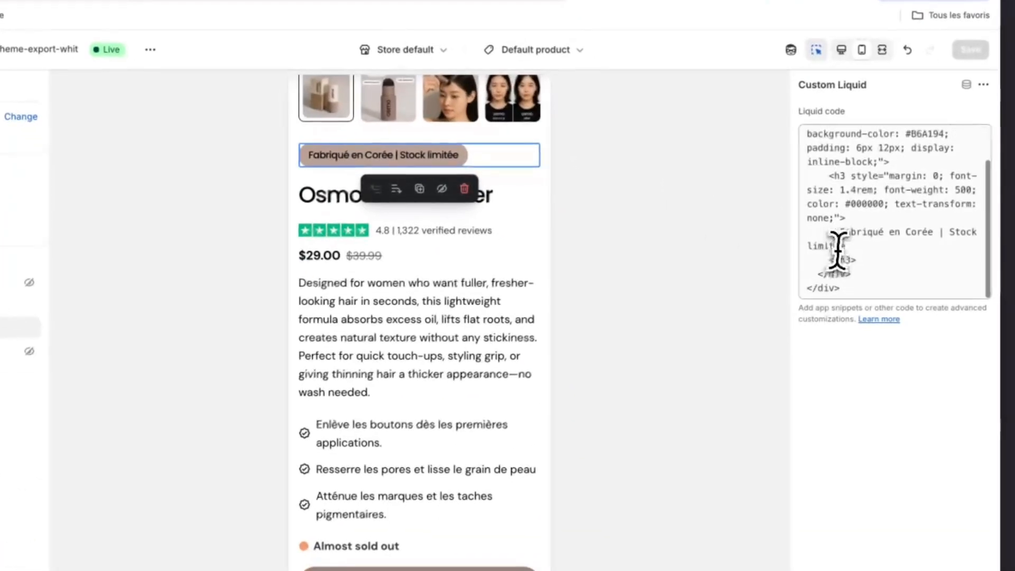
left_click(871, 244)
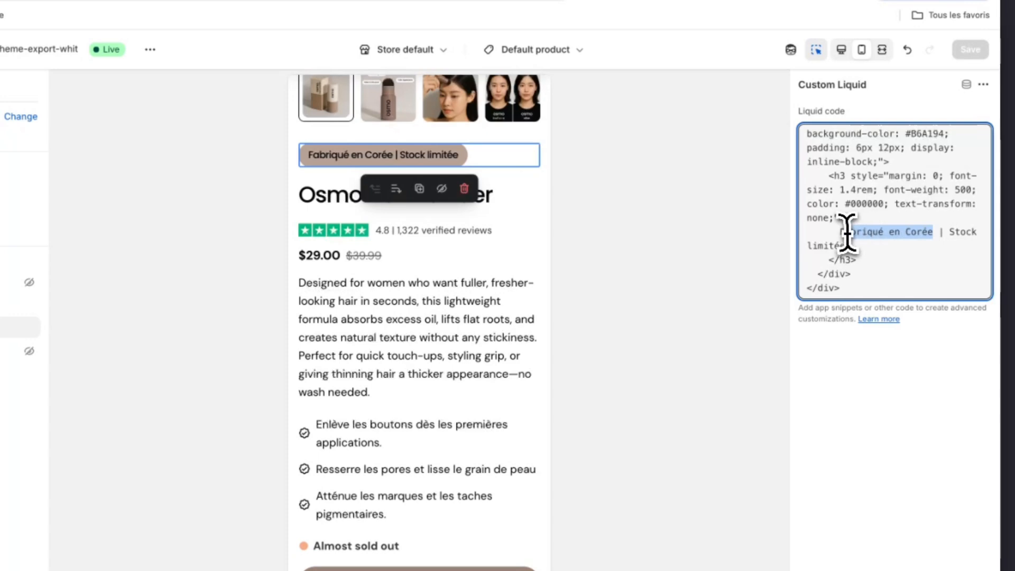
key("BackSpace")
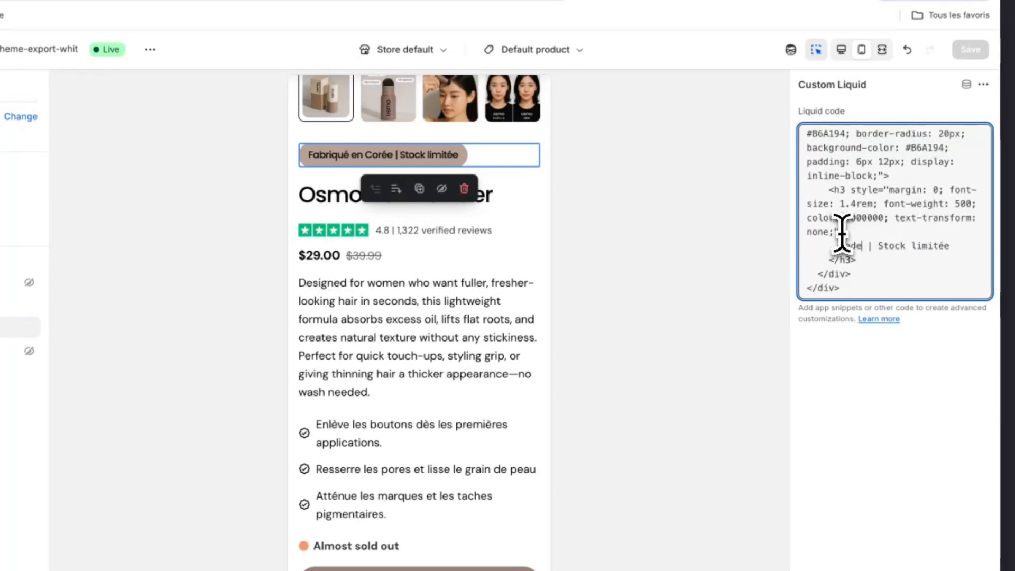
type("Korea")
- Set the ChatGPT_Image_14 picture of the woman applying the product as the image of the "Votre peau de rêve" Image with text section
scroll(482, 331, "down", 10)
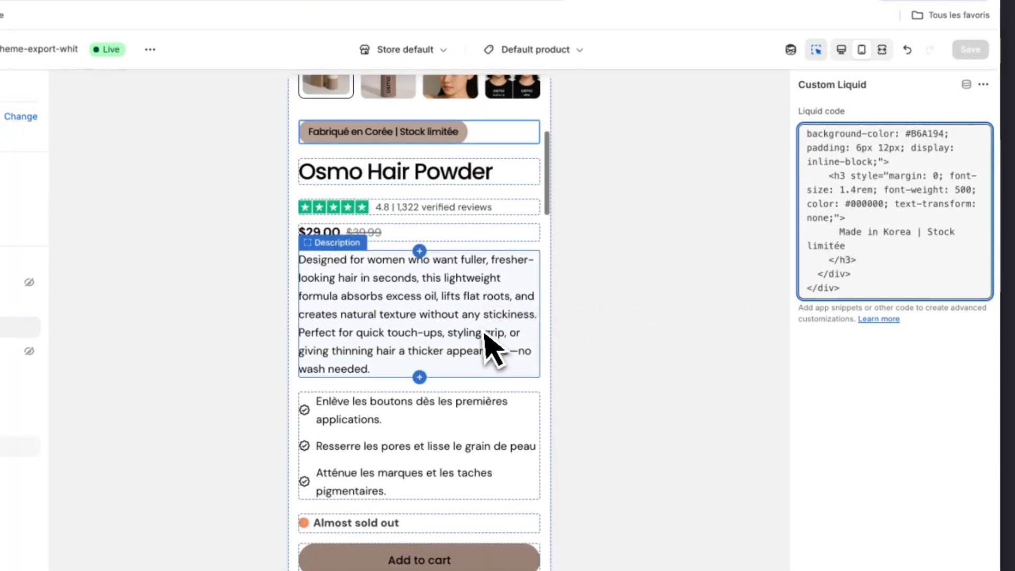
left_click(368, 420)
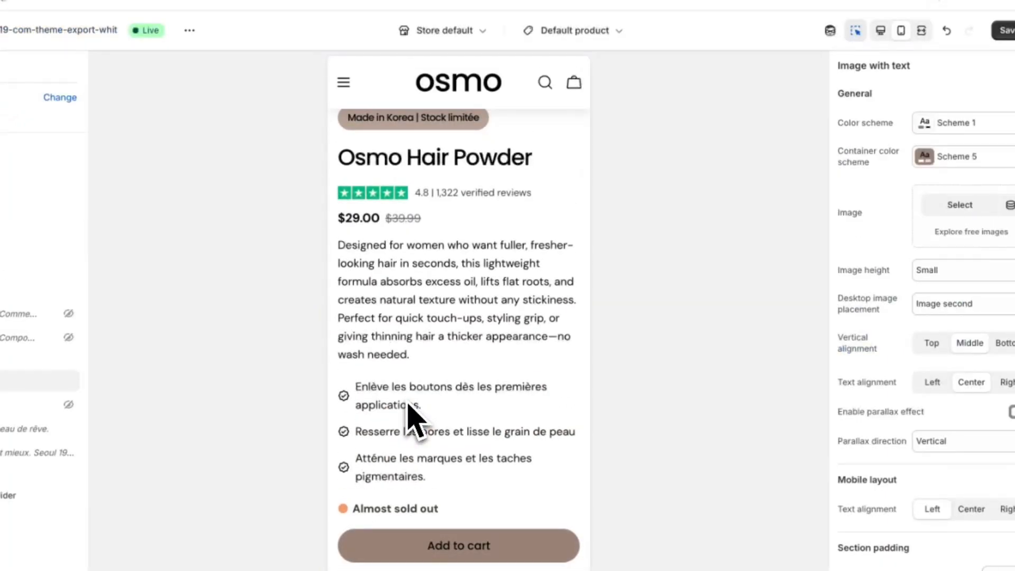
left_click(957, 206)
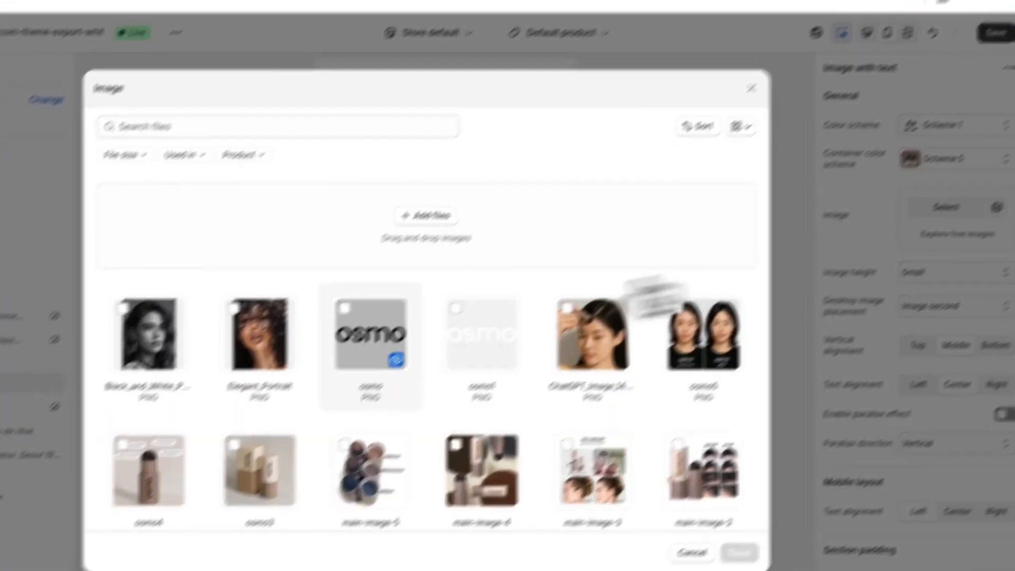
scroll(613, 381, "down", 1)
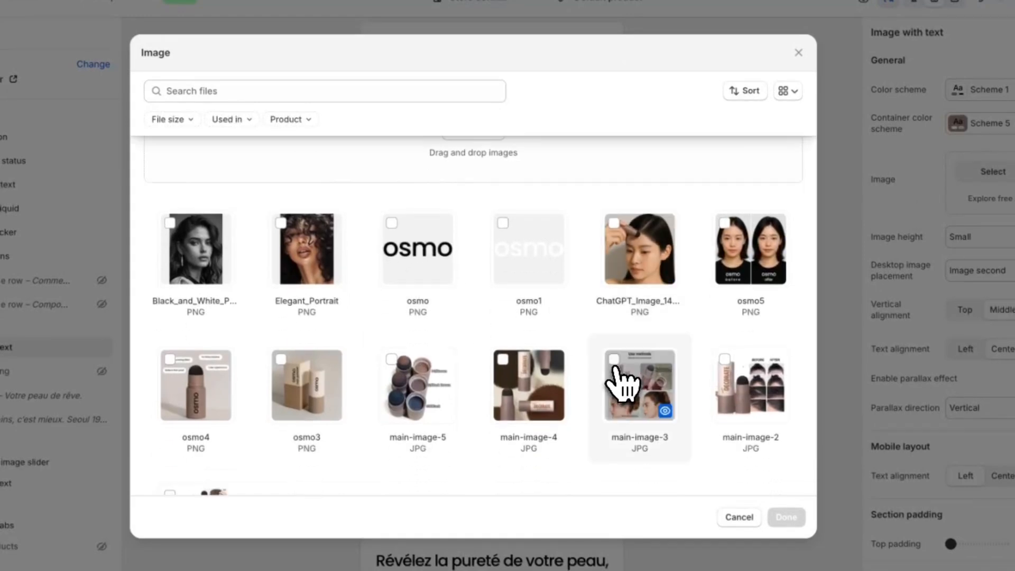
left_click(633, 271)
left_click(787, 517)
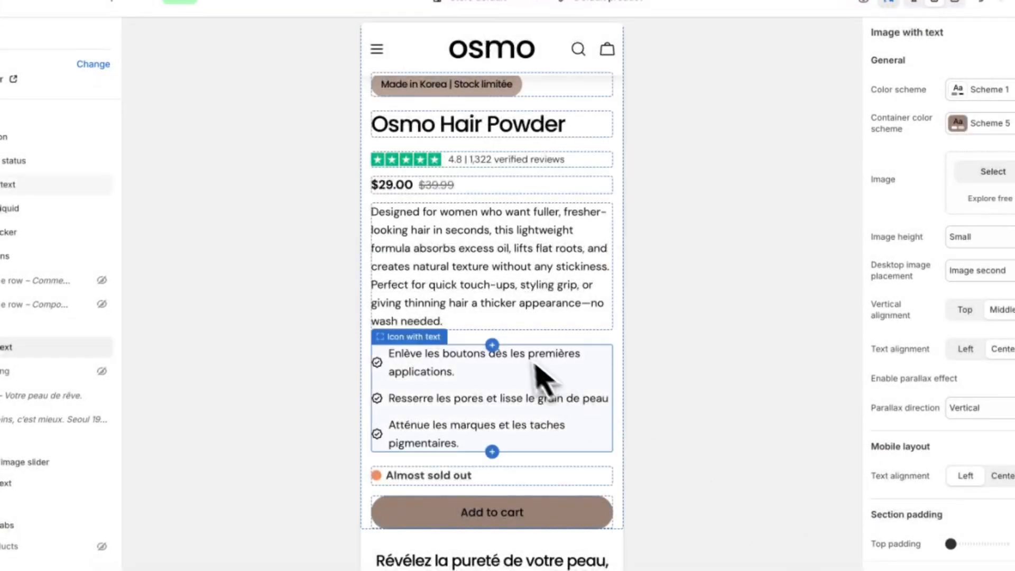
- Set the osmo5 before/after picture as the image of the "Élimine les taches" Image with text section
scroll(529, 365, "down", 10)
scroll(516, 363, "down", 10)
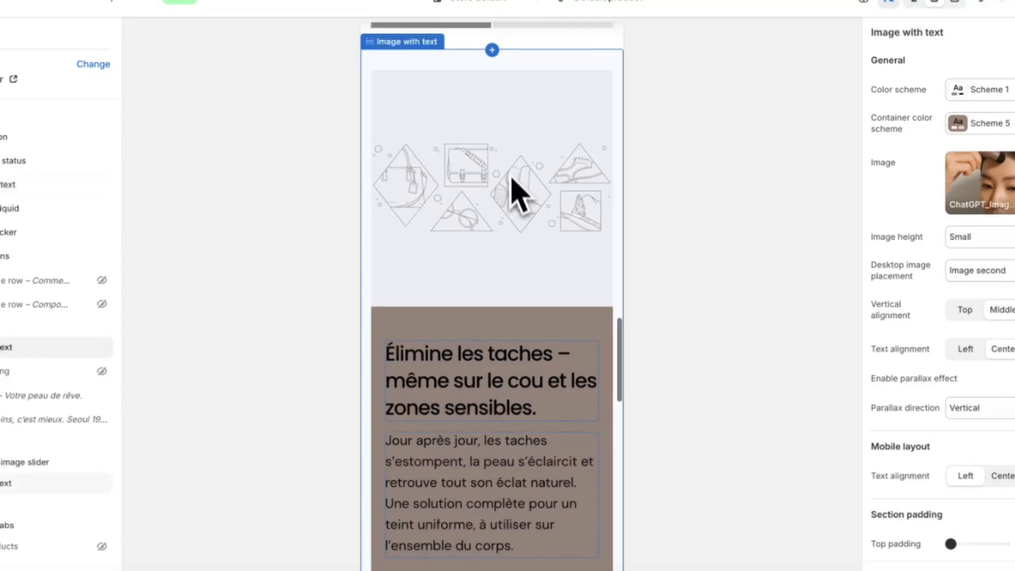
left_click(516, 195)
left_click(984, 139)
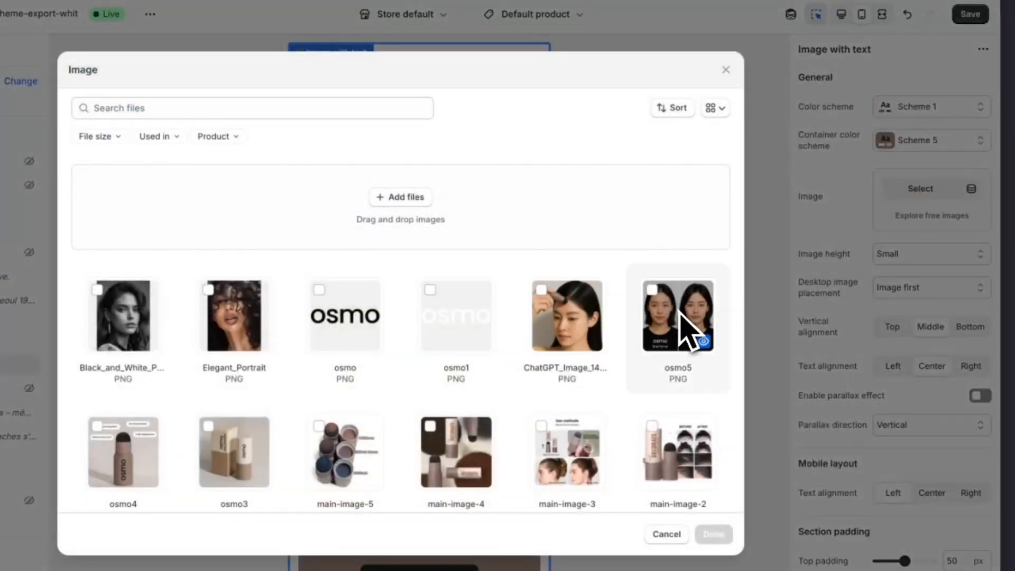
left_click(751, 282)
left_click(713, 534)
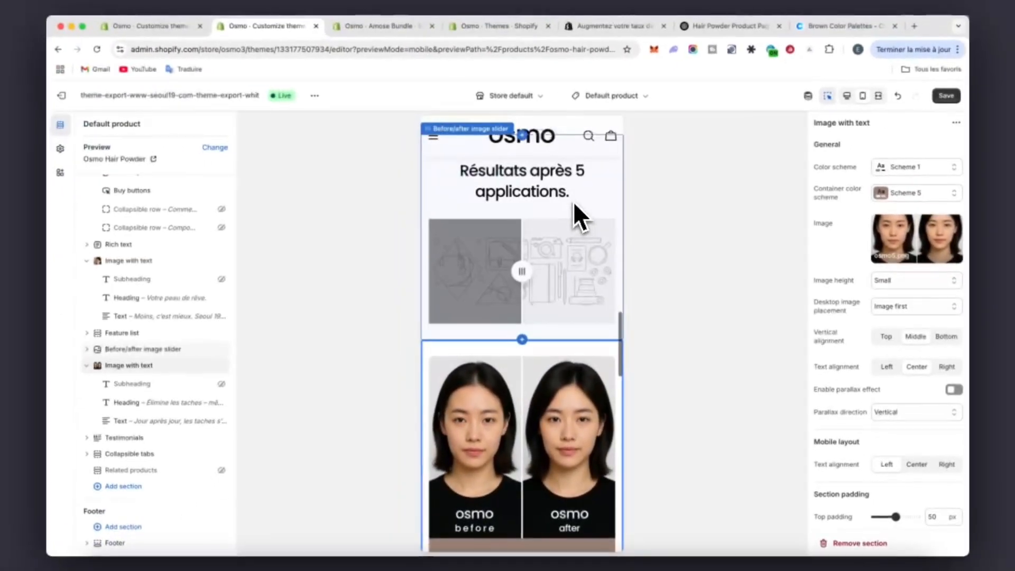
- Hide the Before/after image slider section headed "Résultats après 5 applications"
left_click(558, 262)
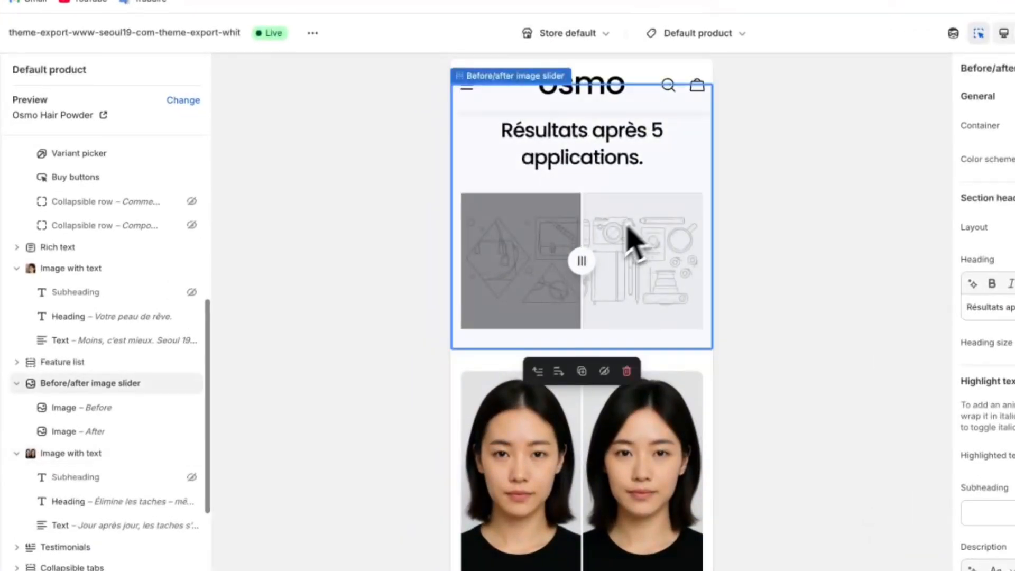
left_click(191, 383)
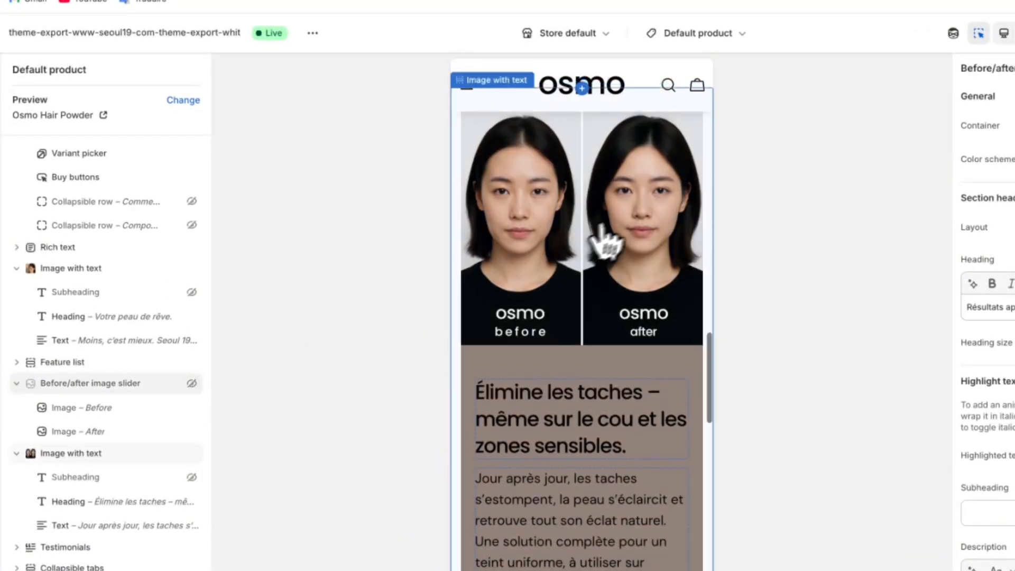
scroll(619, 238, "up", 5)
scroll(508, 184, "down", 5)
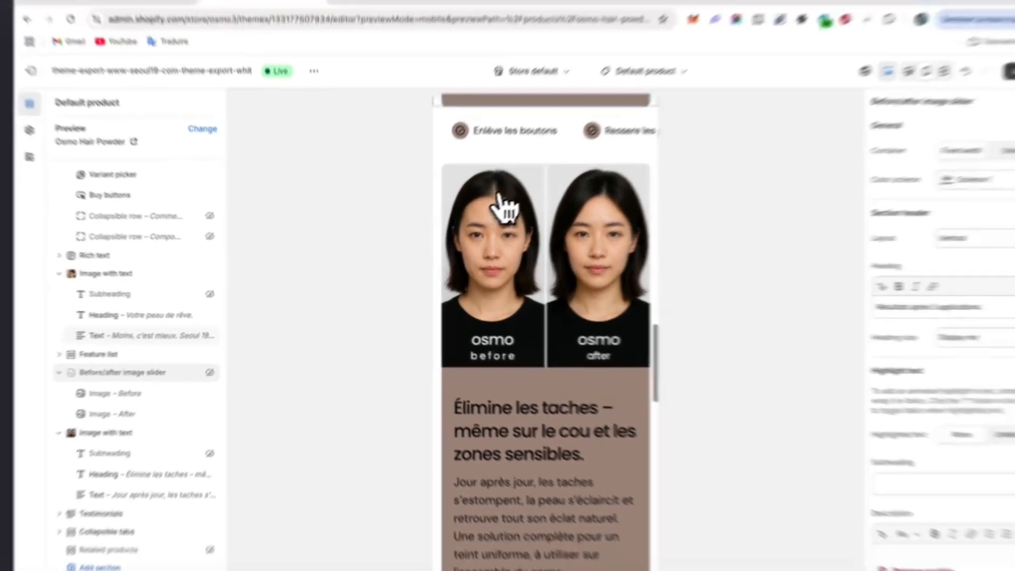
- Review the mobile product page preview from the product gallery down through the testimonials and FAQ to the footer
scroll(524, 180, "up", 10)
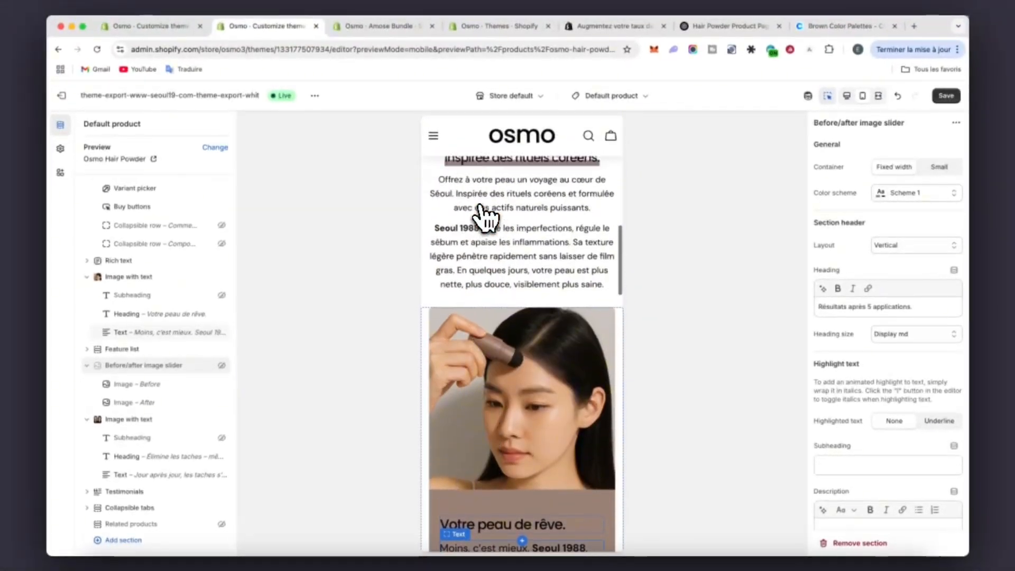
scroll(483, 217, "up", 10)
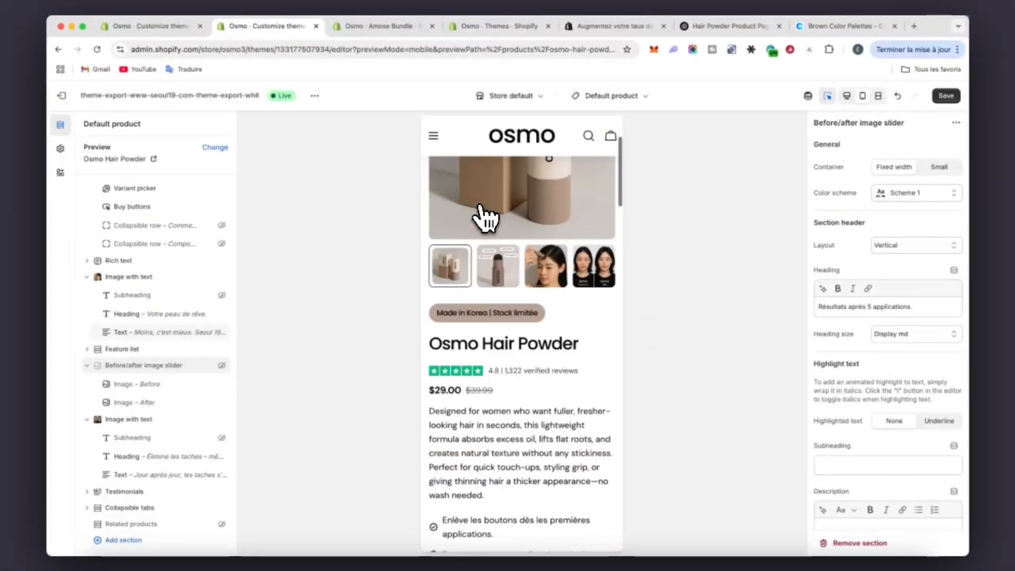
scroll(482, 217, "down", 7)
scroll(482, 217, "down", 3)
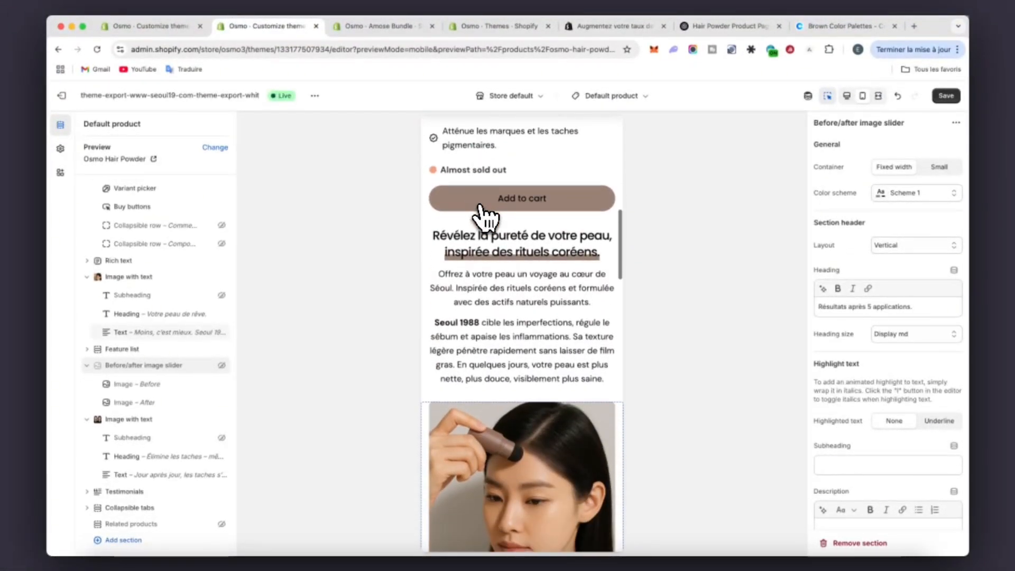
scroll(483, 217, "up", 1)
scroll(479, 288, "up", 1)
scroll(479, 294, "down", 15)
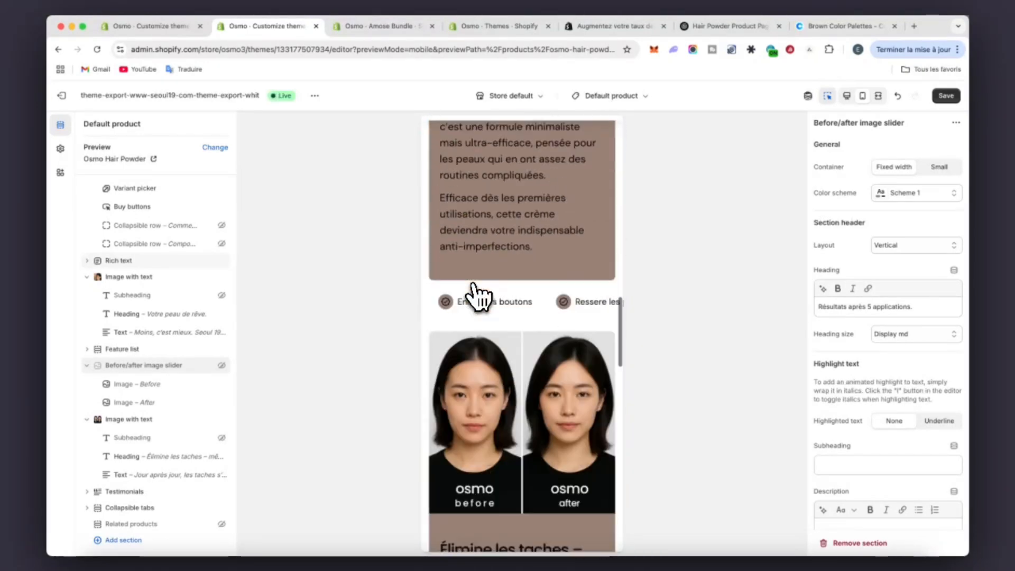
scroll(478, 298, "down", 15)
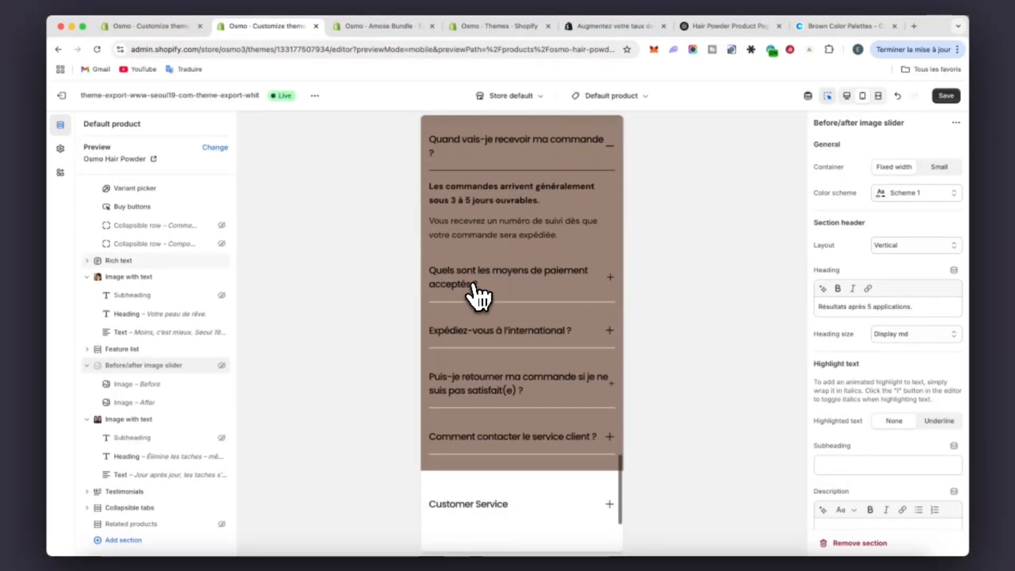
scroll(478, 297, "up", 10)
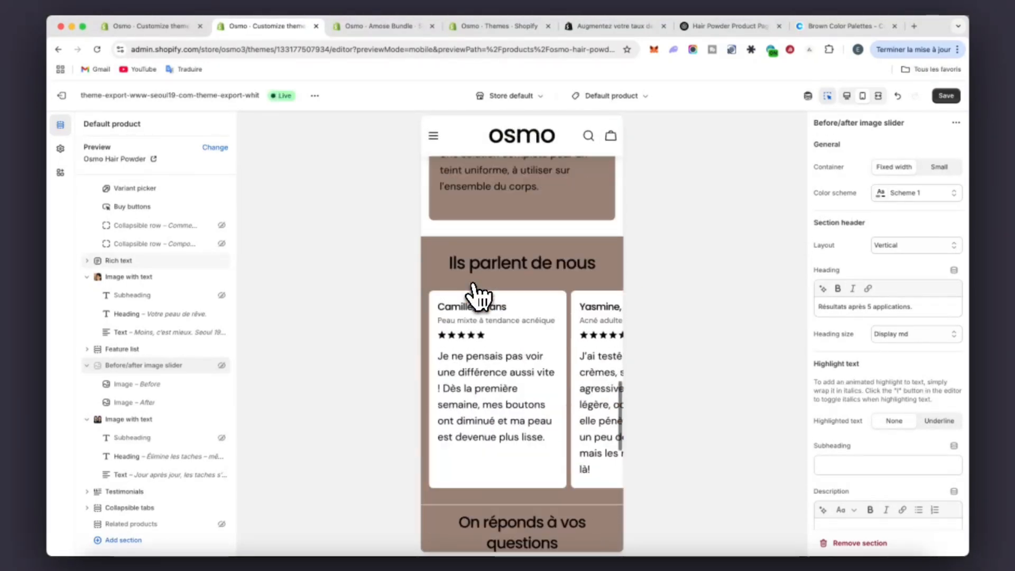
scroll(479, 297, "down", 3)
scroll(479, 293, "up", 15)
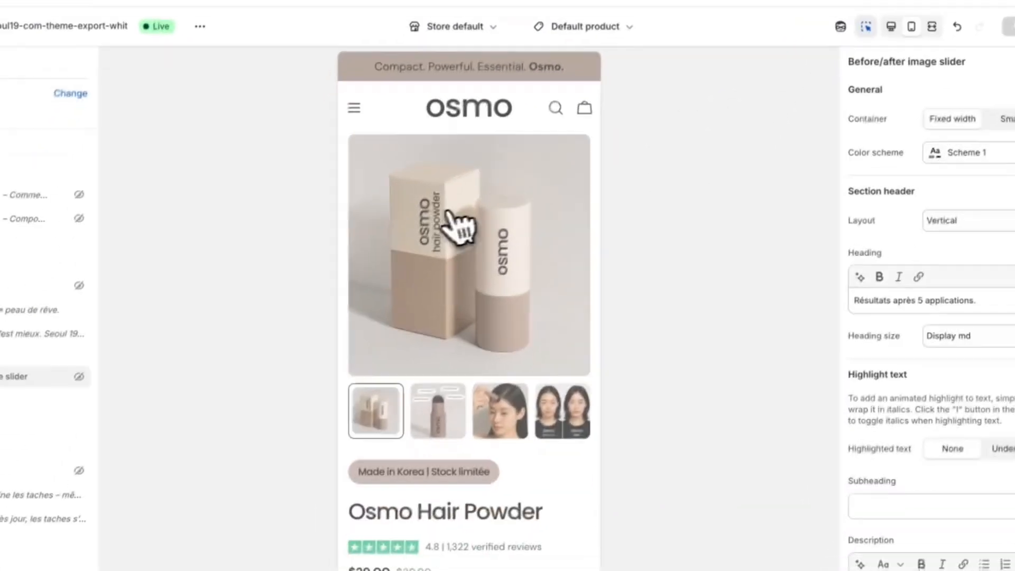
scroll(475, 204, "down", 1)
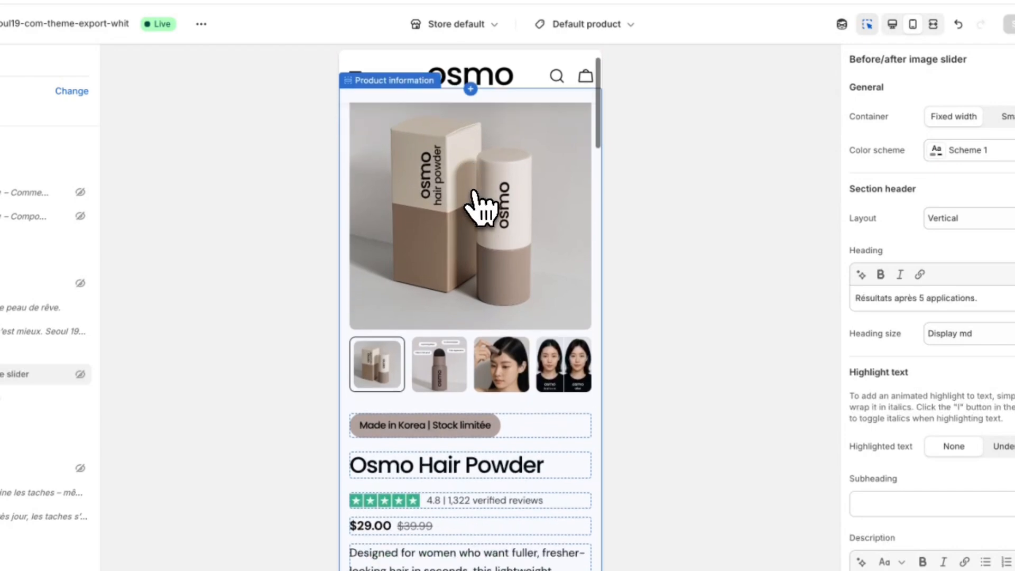
scroll(480, 204, "up", 1)
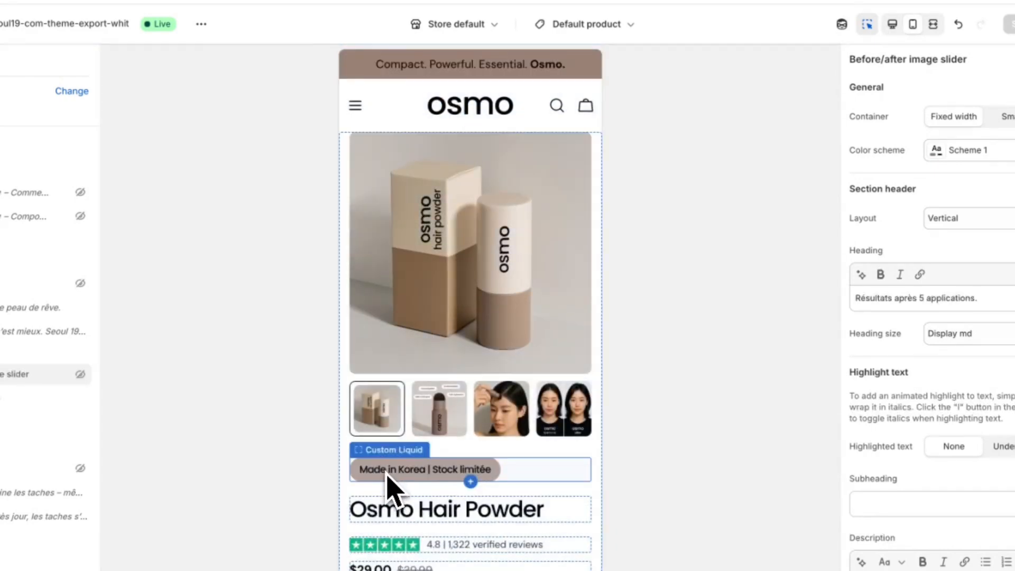
- Change the badge text in the Custom Liquid block above the product title to "Made in Korea | Limited Stock"
left_click(387, 474)
scroll(957, 222, "down", 2)
left_click(973, 218)
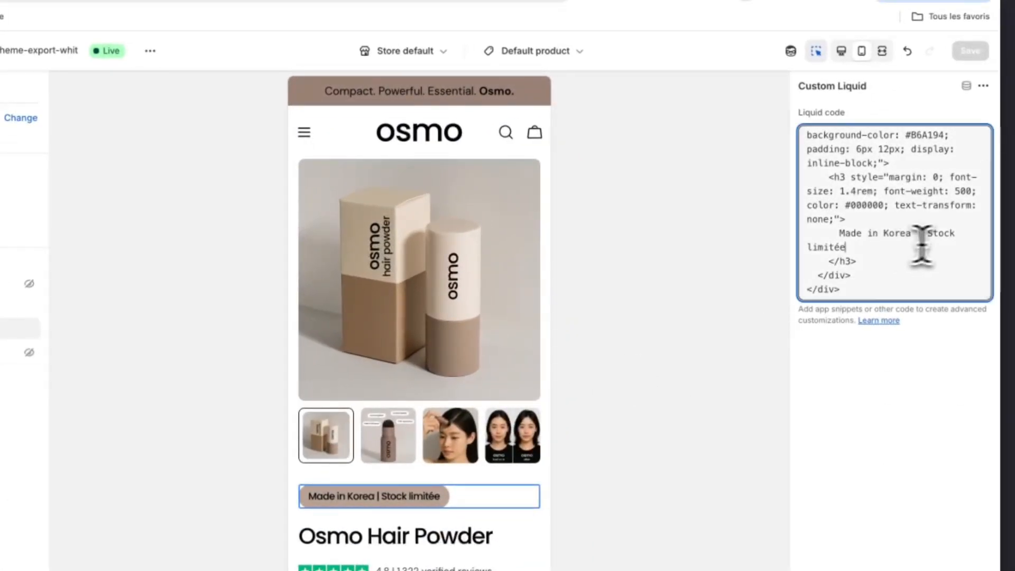
type("Lim")
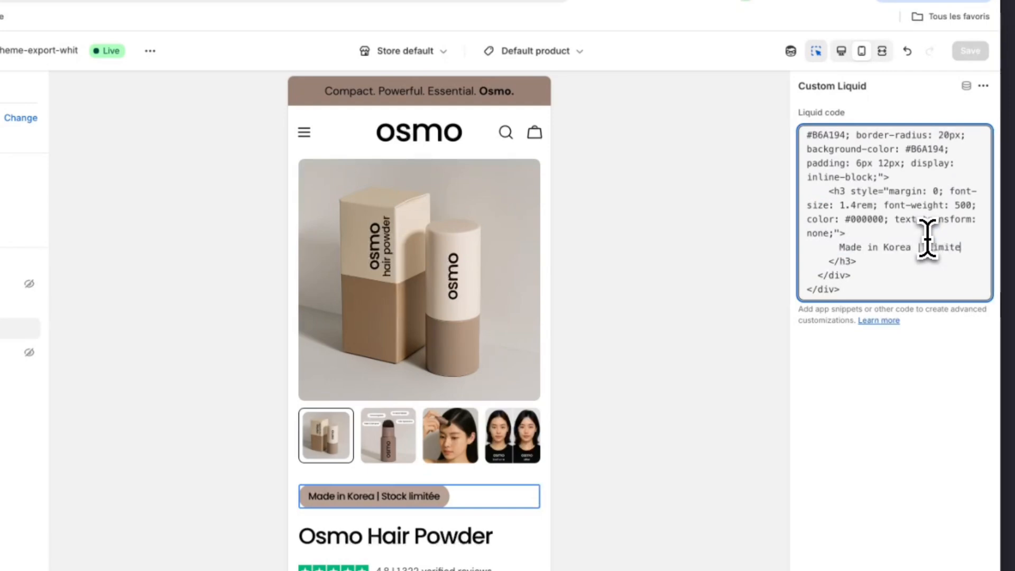
type("ited Stock")
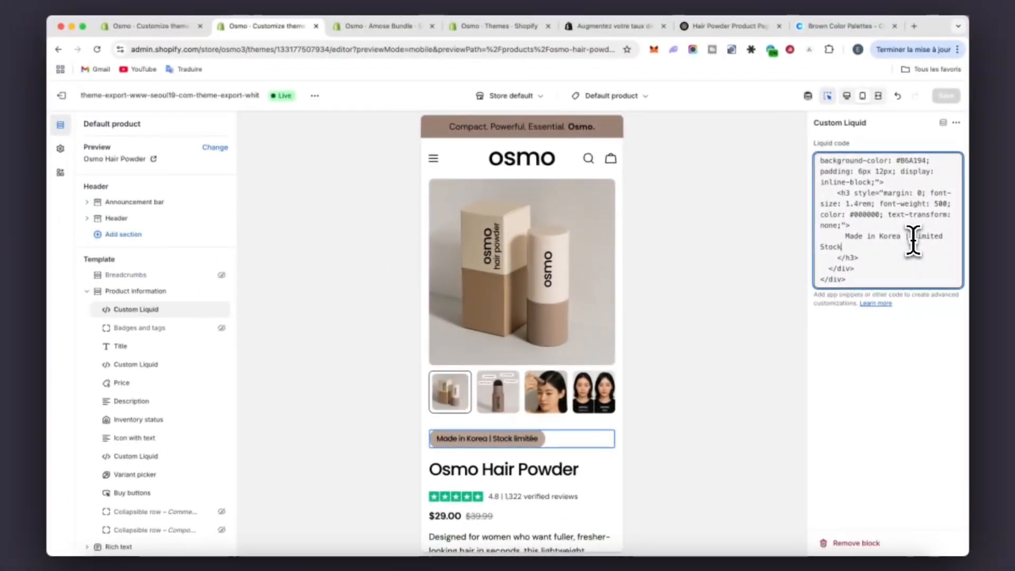
- Open the settings of the Icon with text benefits block below the product description
scroll(582, 280, "down", 5)
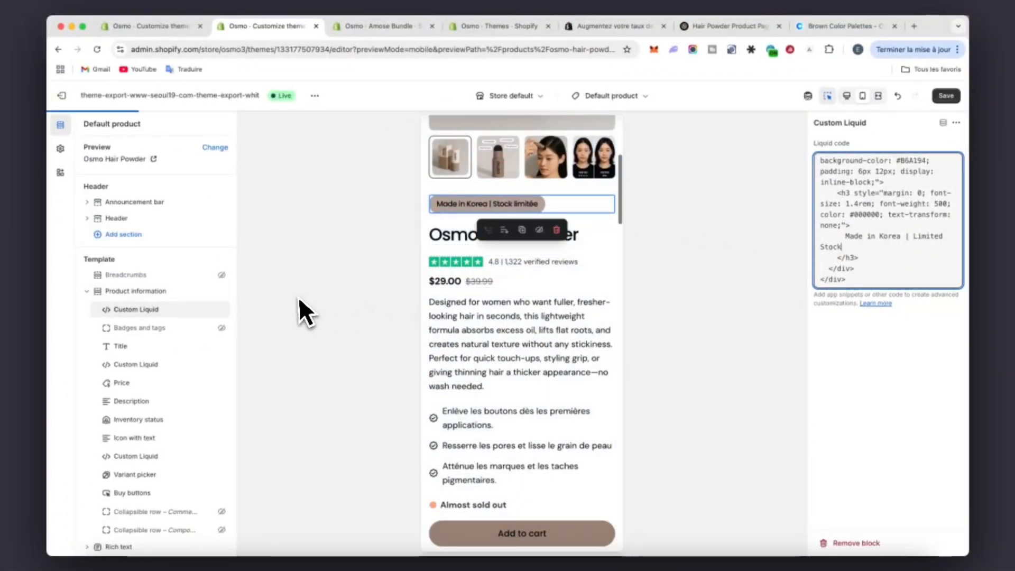
left_click(516, 263)
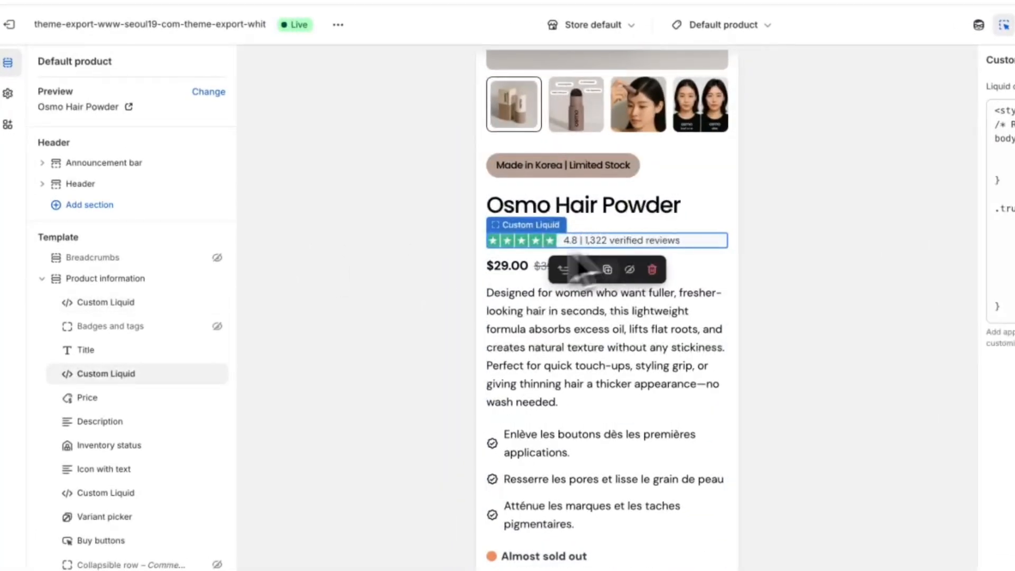
mouse_move(131, 375)
left_mouse_down()
mouse_move(121, 357)
mouse_move(152, 344)
mouse_move(127, 385)
left_mouse_up()
scroll(670, 450, "down", 1)
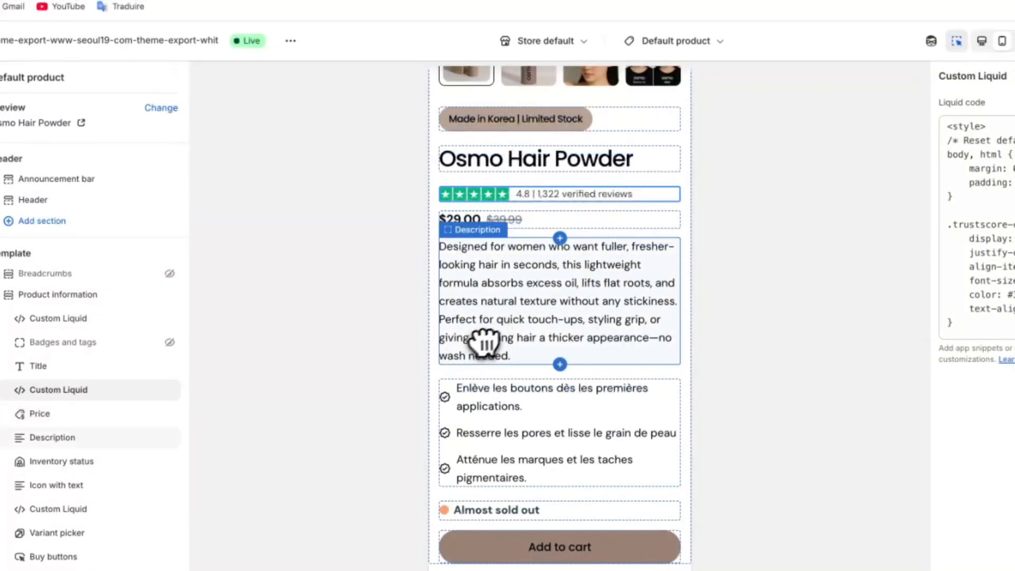
scroll(453, 384, "down", 3)
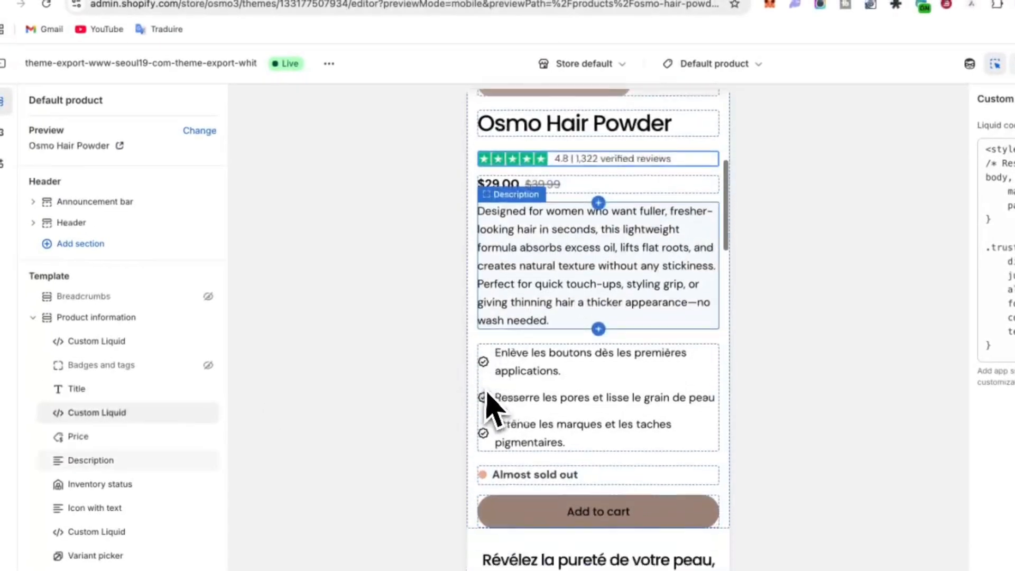
left_click(519, 329)
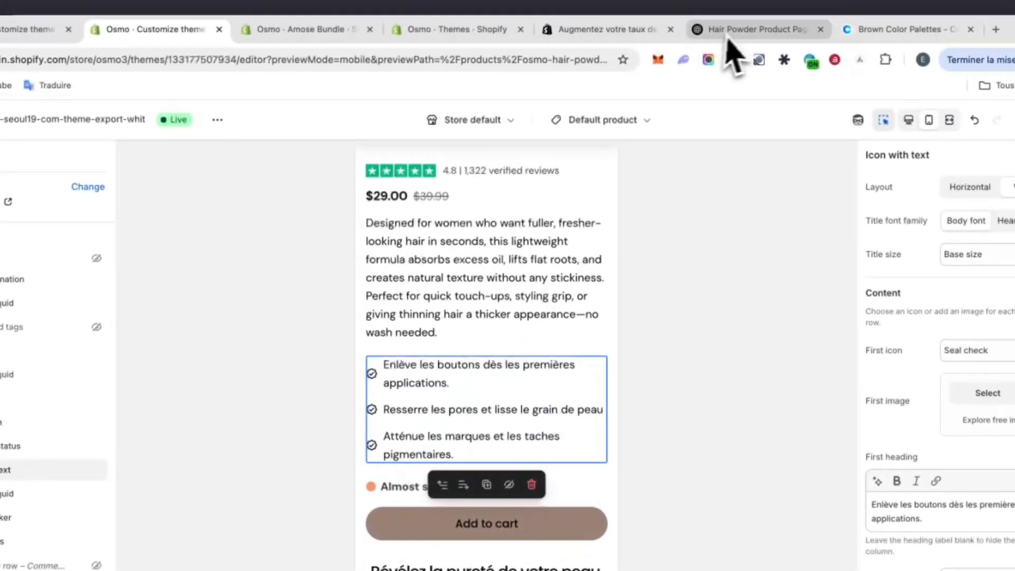
- Replace the block's first heading with the "Instant Volume: Adds body and lift from the roots without buildup." line from ChatGPT's Why You'll Love It list
left_click(730, 46)
scroll(447, 276, "up", 5)
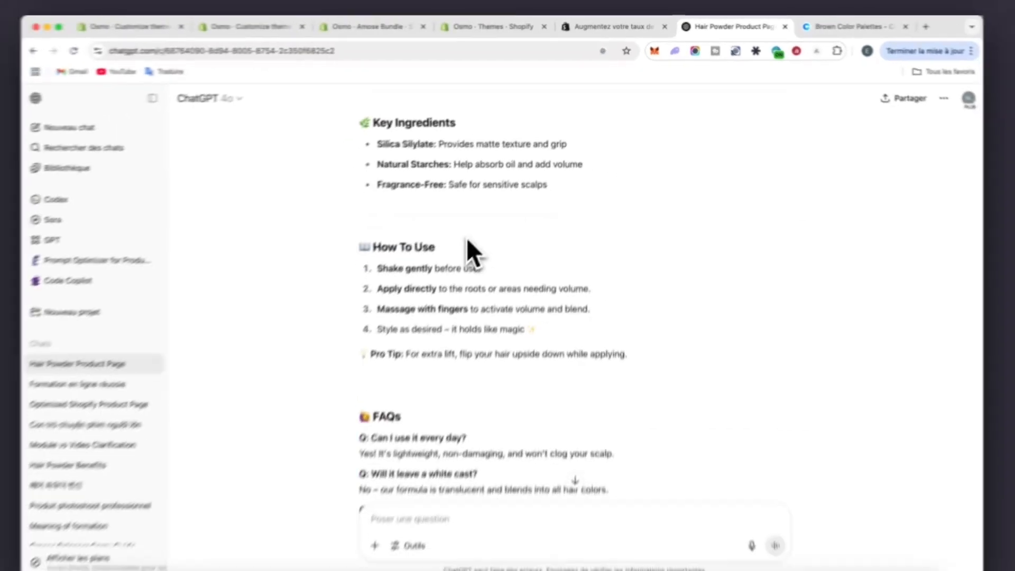
scroll(459, 237, "up", 5)
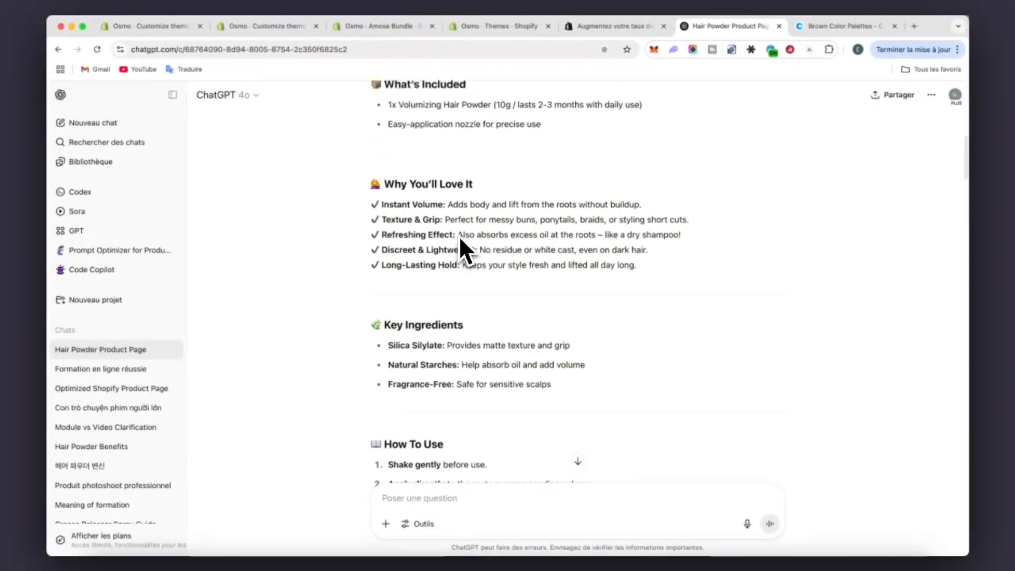
scroll(460, 240, "up", 2)
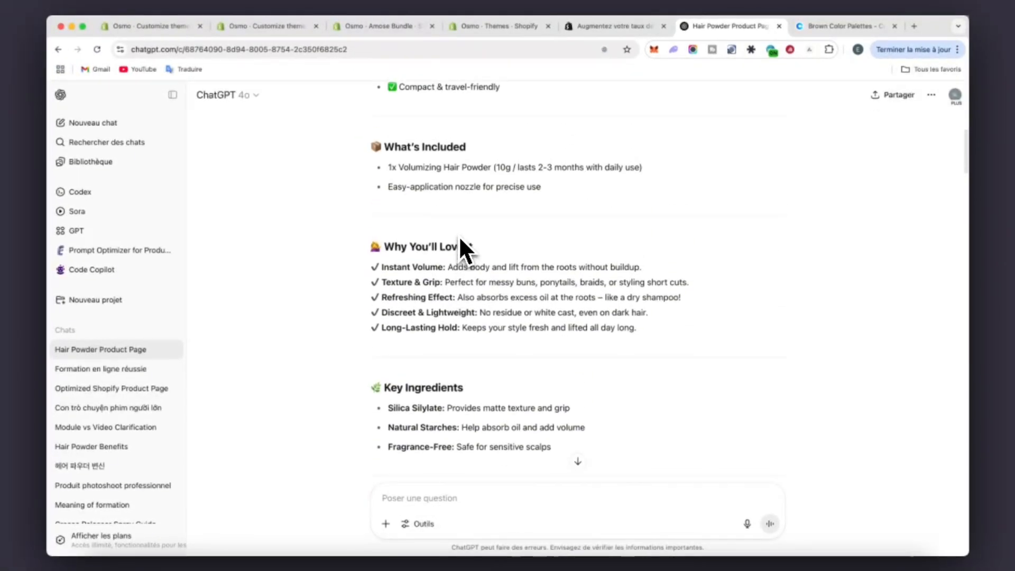
scroll(460, 239, "down", 1)
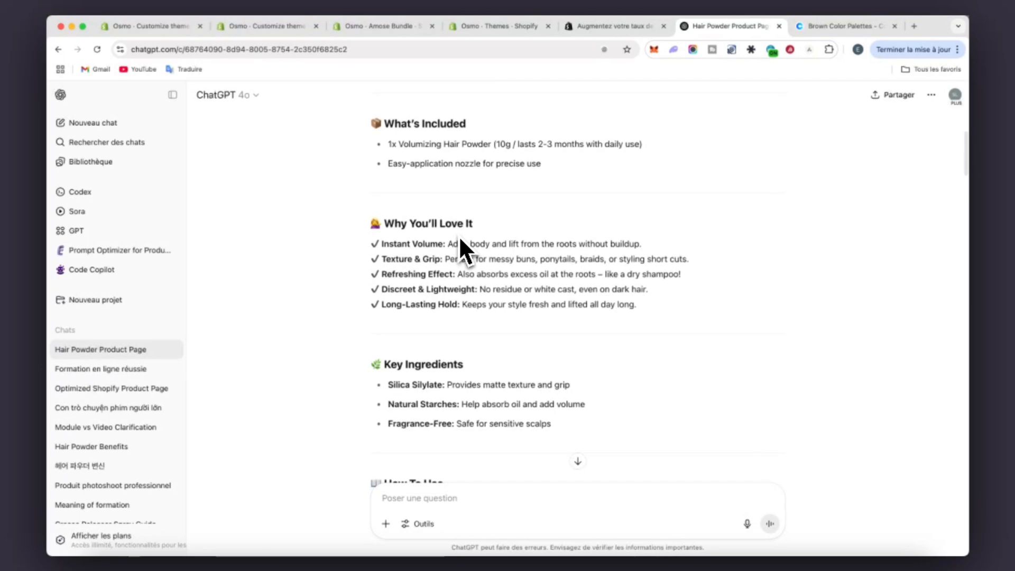
left_click_drag(620, 245, 649, 249)
left_click_drag(708, 311, 357, 294)
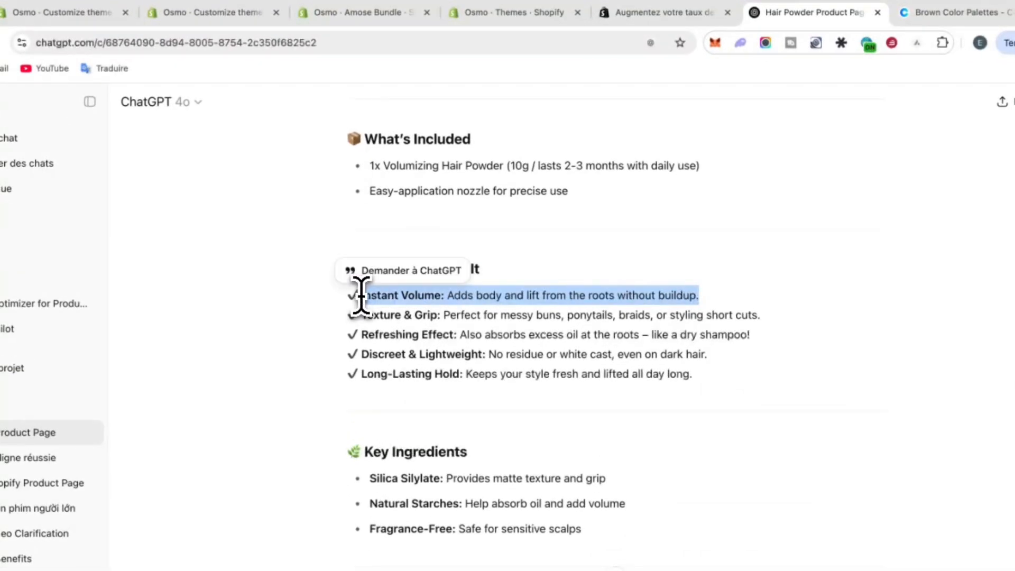
left_click(211, 12)
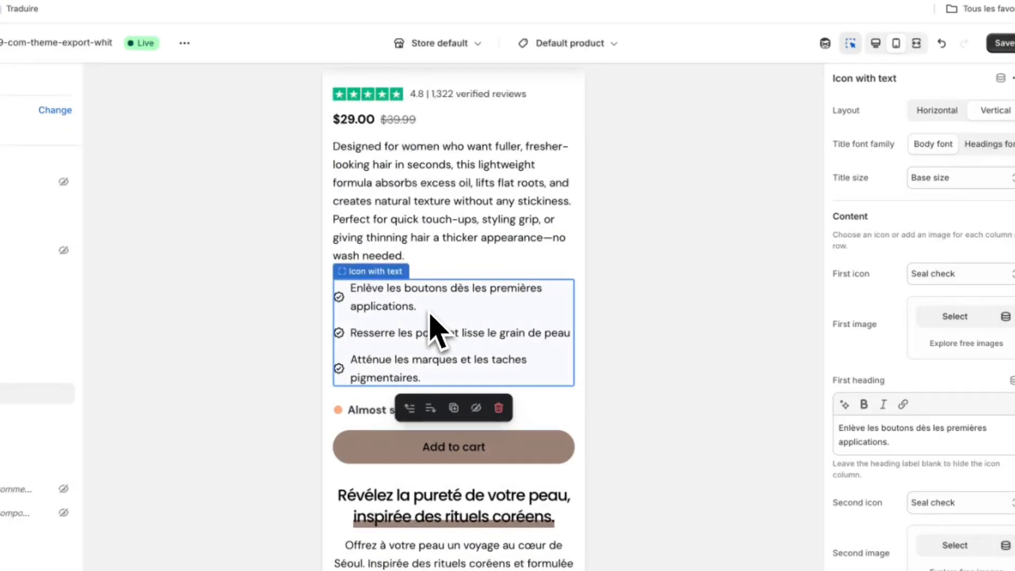
scroll(951, 293, "down", 3)
left_click_drag(923, 265, 781, 236)
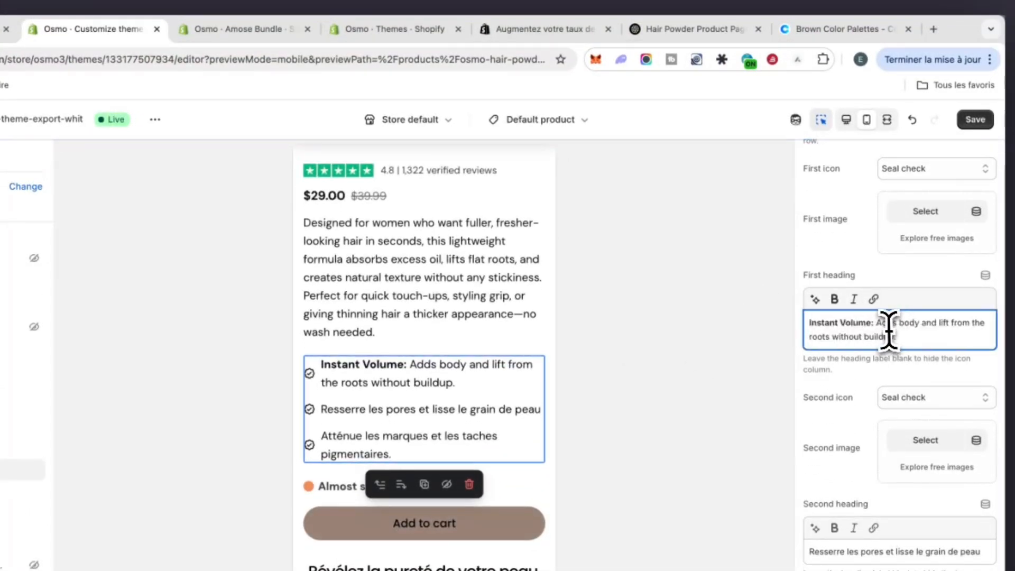
- Shorten the first heading to "Instant Volume" and remove its bold formatting
key("BackSpace")
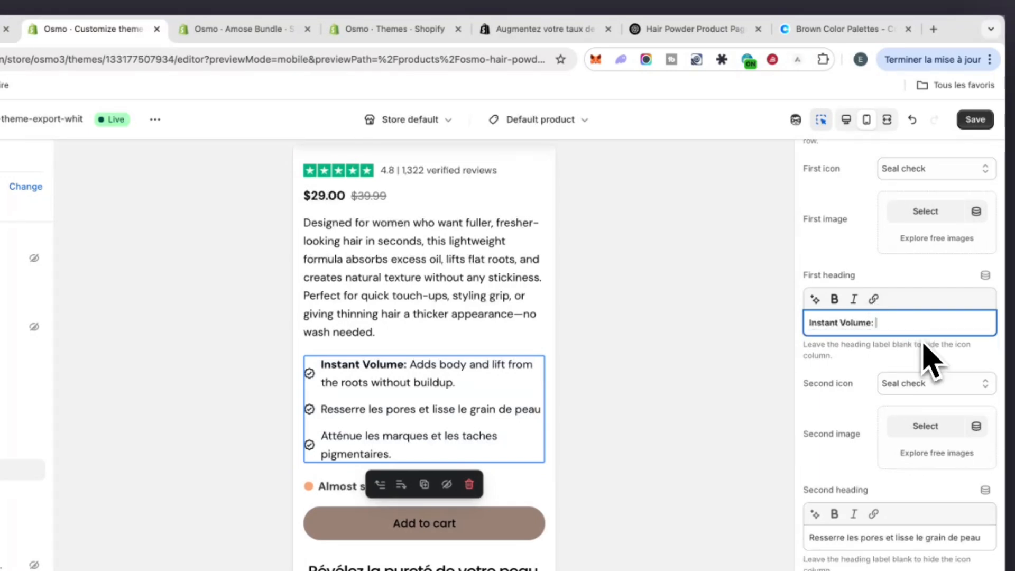
key("BackSpace")
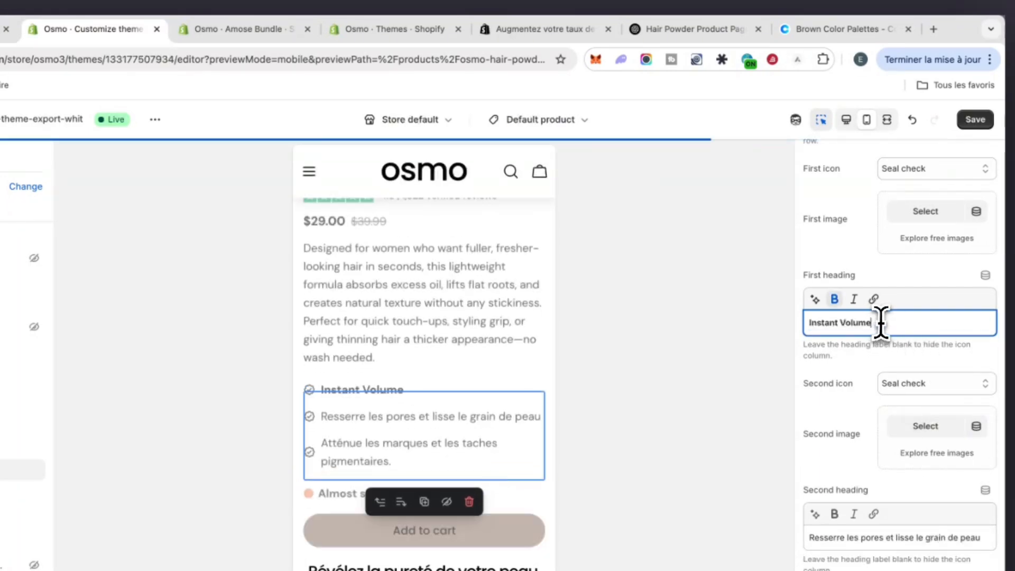
left_click_drag(882, 322, 798, 341)
left_click(836, 300)
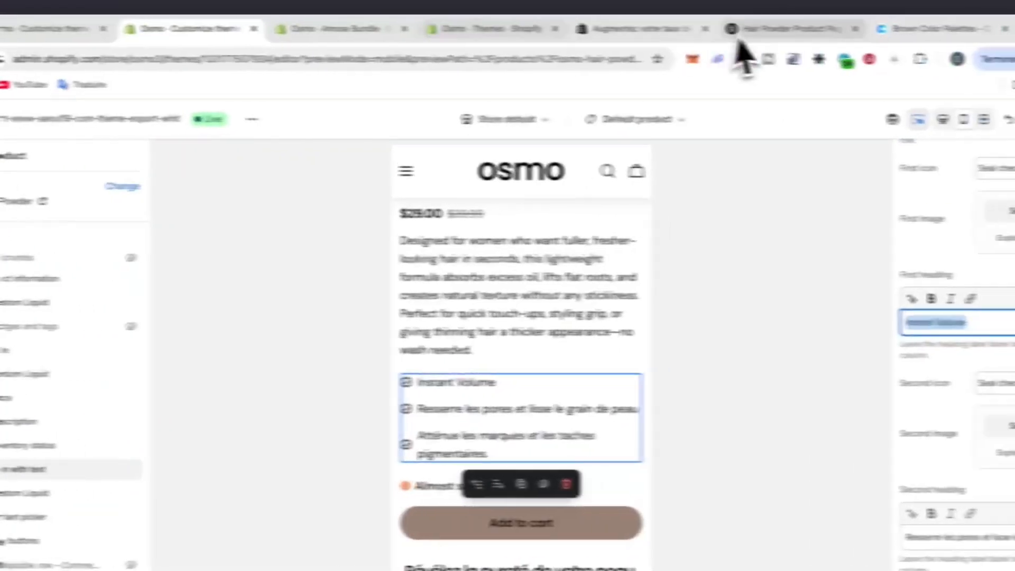
- Set the first heading of the Icon with text block to "Instant root lift & volume", copied from ChatGPT's Product Highlights
left_click(790, 30)
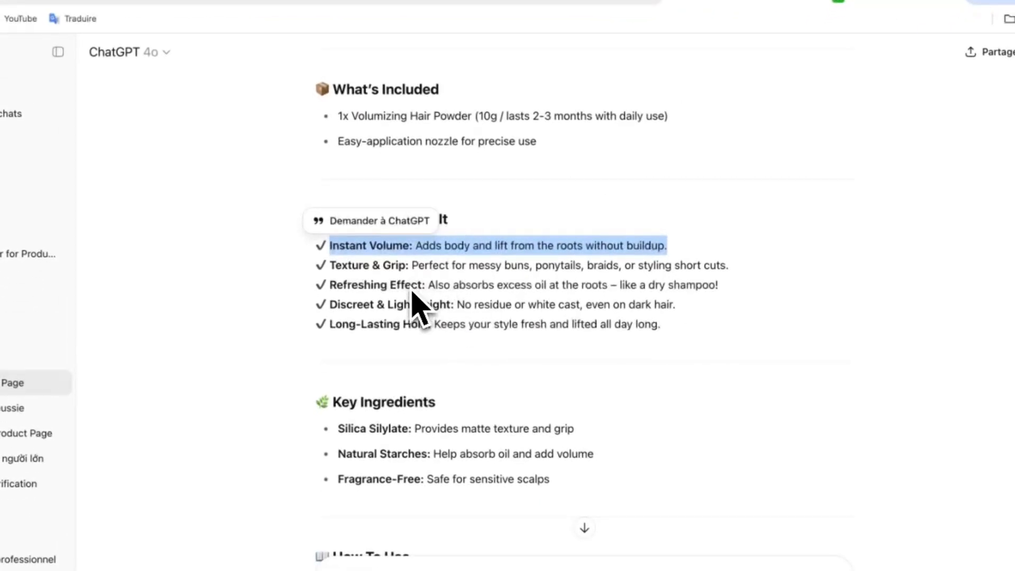
scroll(410, 264, "down", 1)
left_click(471, 262)
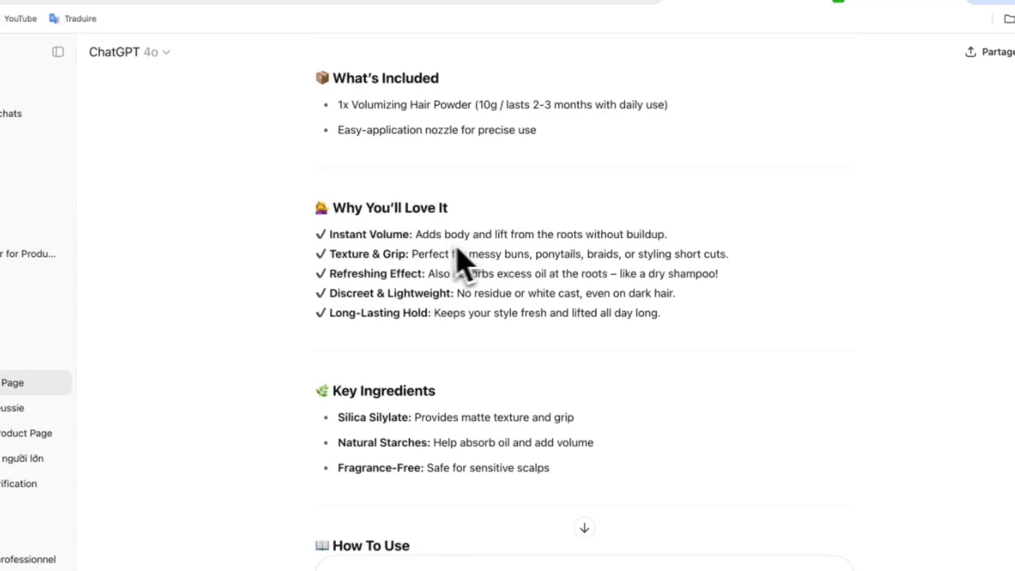
scroll(678, 253, "down", 10)
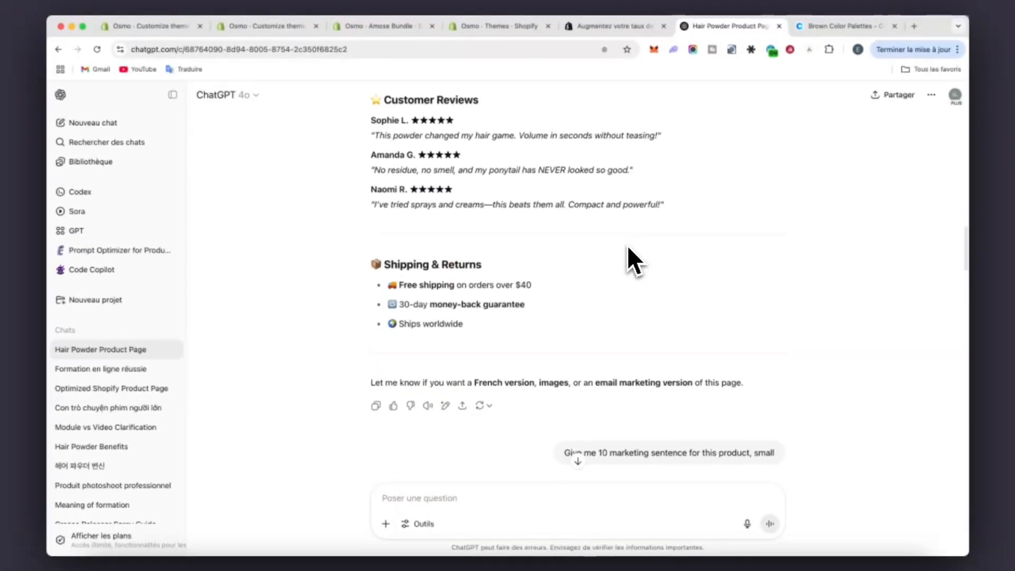
scroll(627, 245, "up", 15)
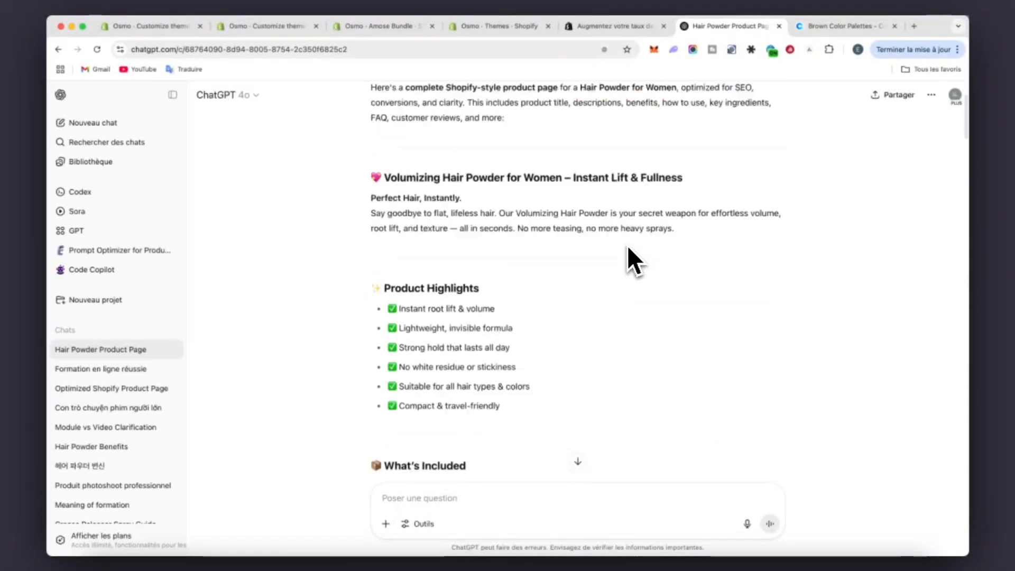
scroll(628, 245, "down", 2)
left_click_drag(493, 277, 403, 277)
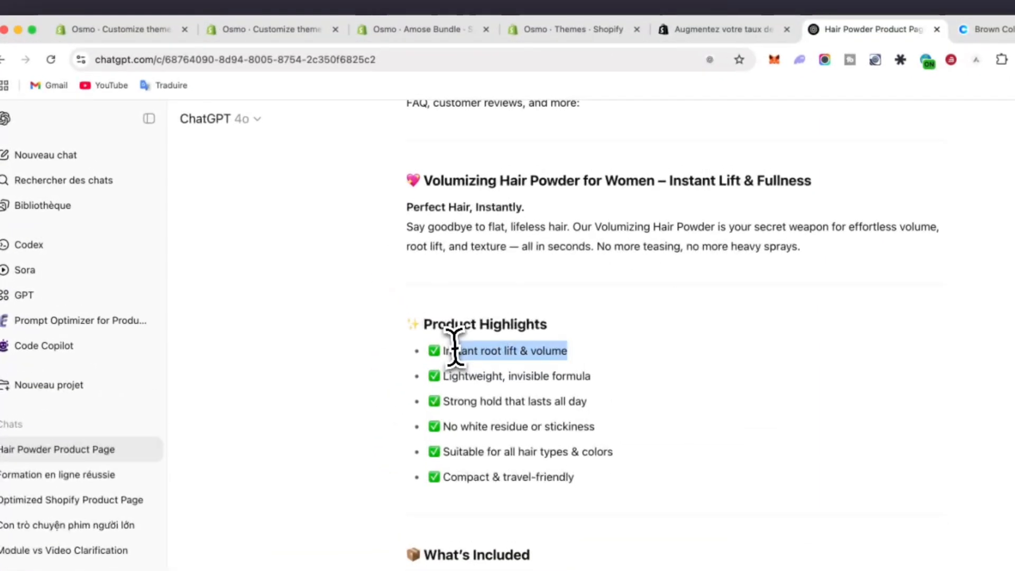
key("super+c")
left_click(264, 29)
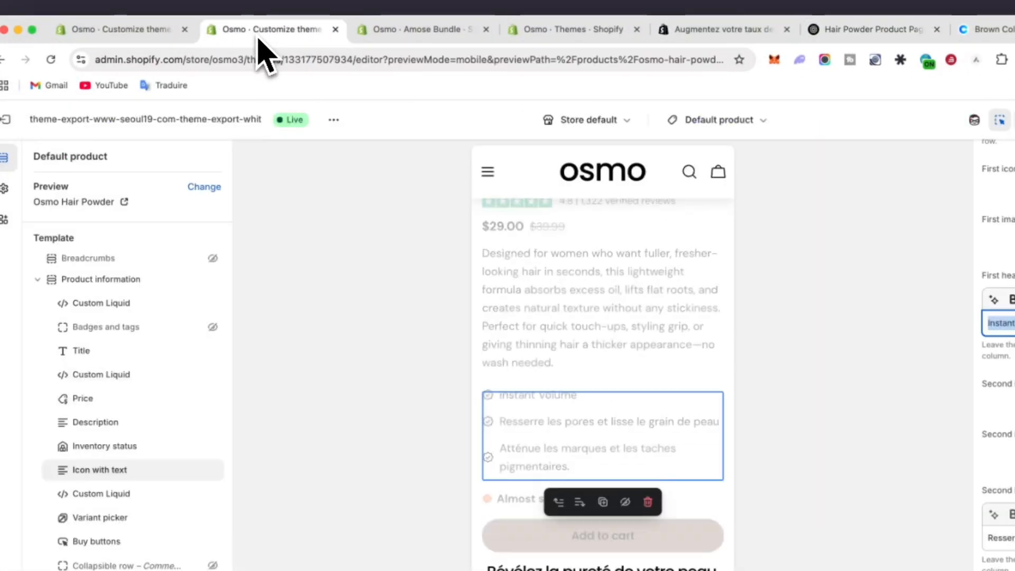
triple_click(846, 323)
key("super+v")
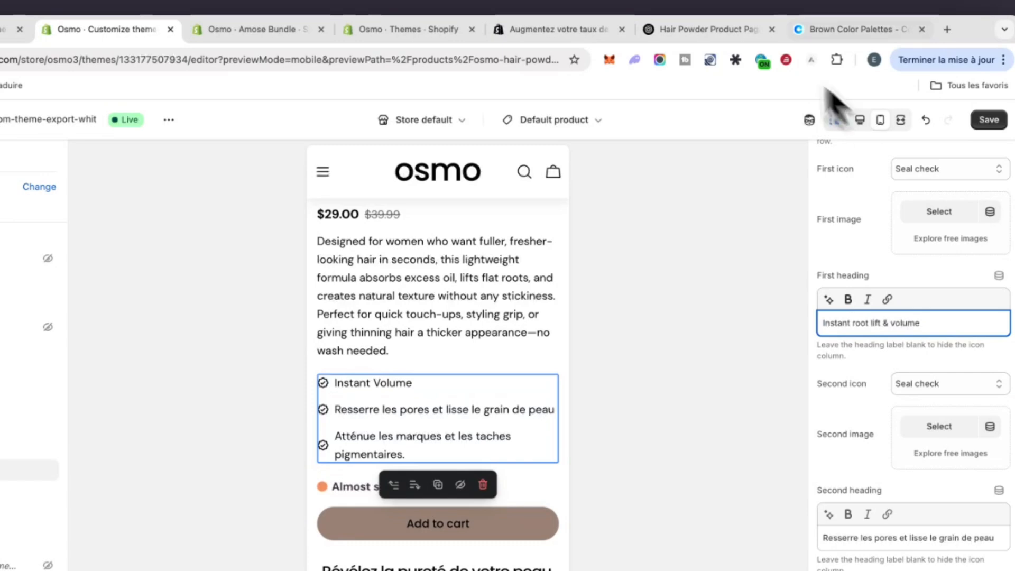
- Copy "Lightweight, invisible formula" from ChatGPT's Product Highlights into the second heading of the Icon with text block
left_click(703, 29)
left_click_drag(413, 377, 433, 382)
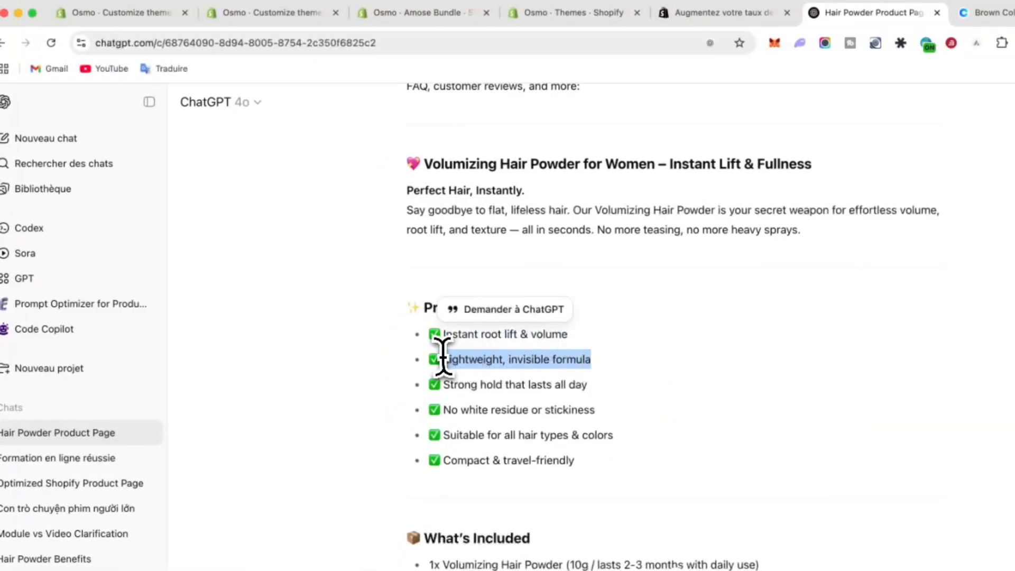
left_click(222, 13)
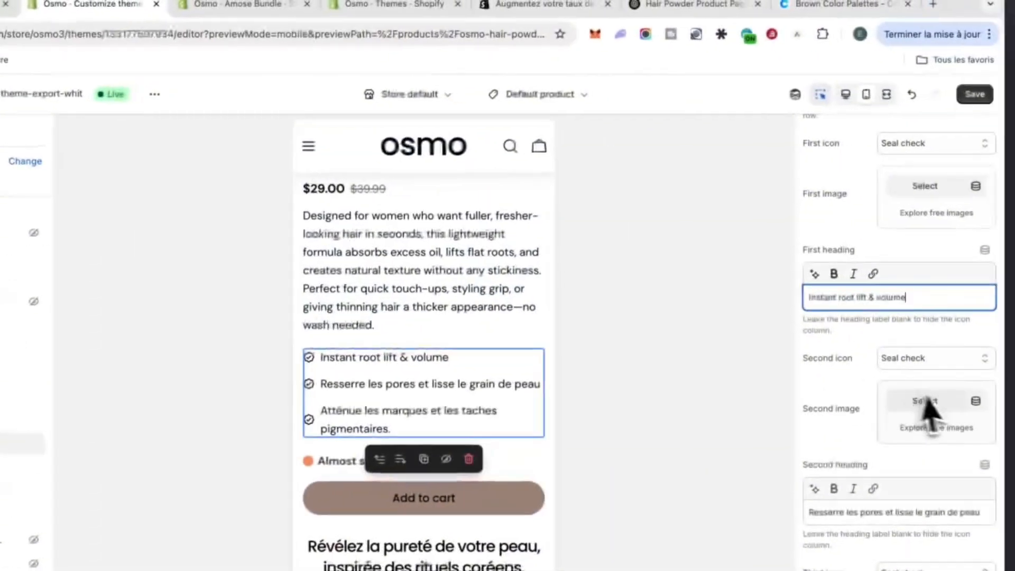
scroll(930, 415, "down", 3)
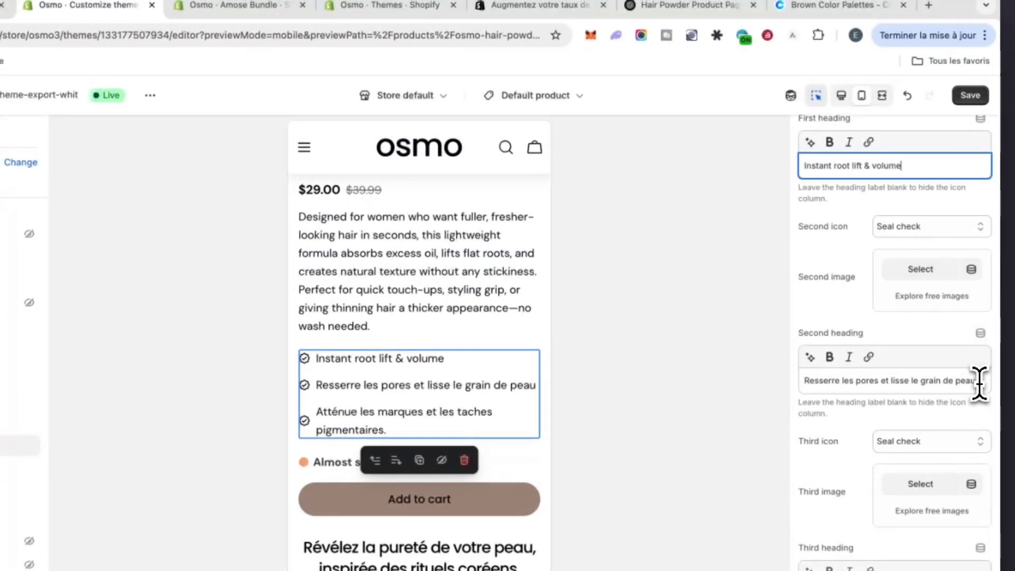
triple_click(979, 381)
key("super+v")
- Copy "Strong hold that lasts all day" from ChatGPT's Product Highlights into the third heading of the Icon with text block
left_click(687, 6)
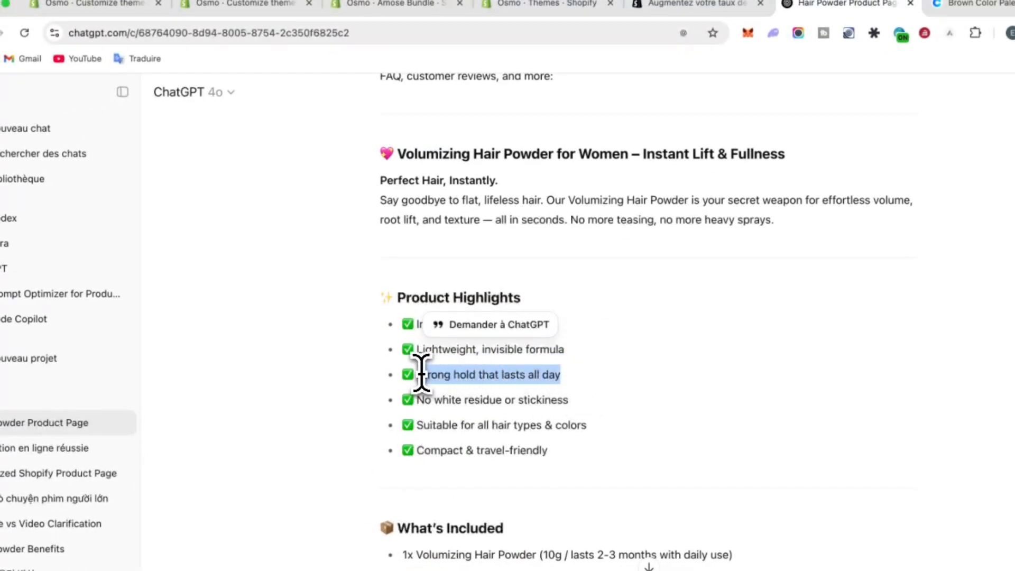
left_click(243, 4)
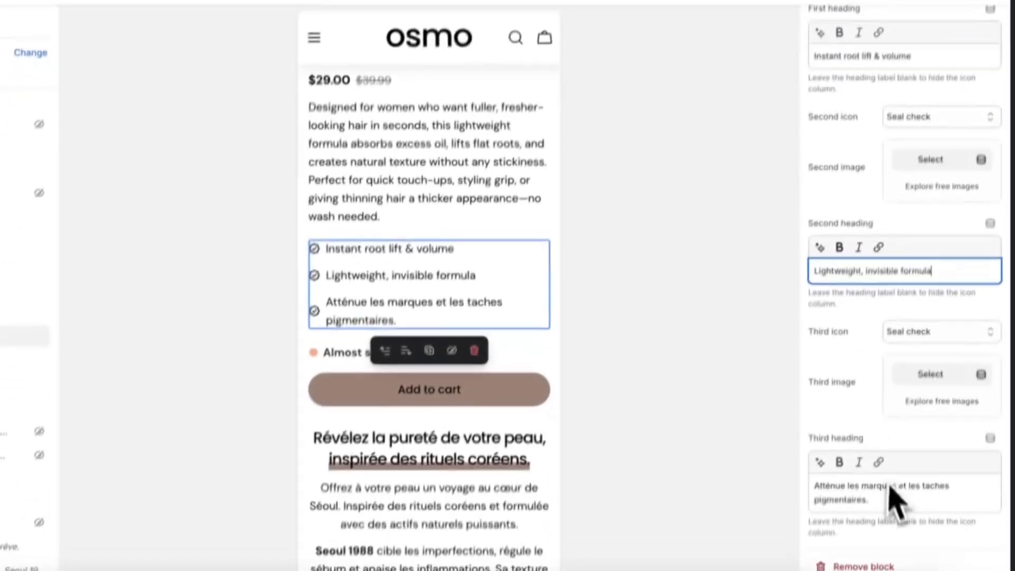
triple_click(890, 490)
key("super+v")
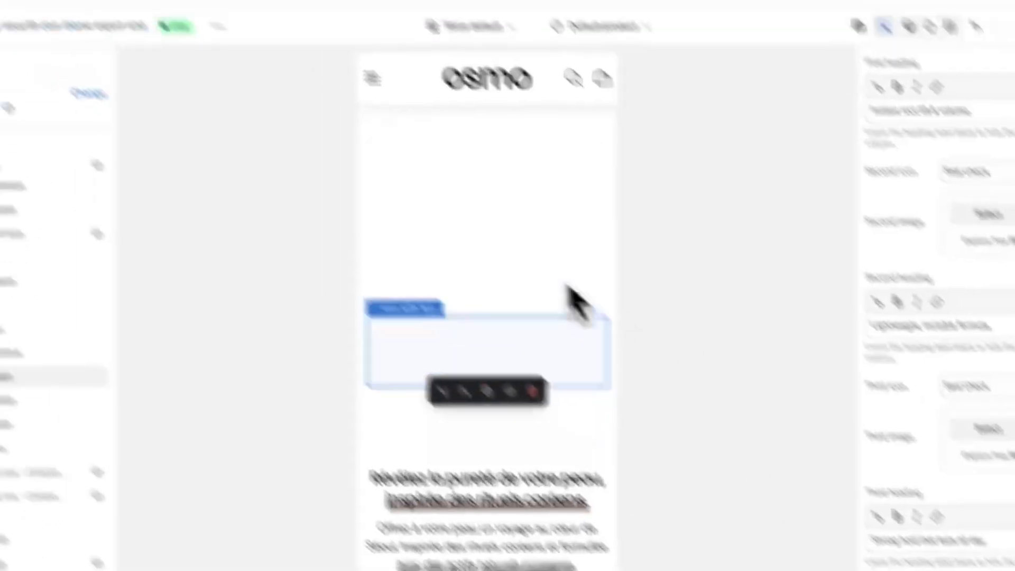
- Open the Osmo Hair Powder product for editing in the Shopify admin's product list
scroll(442, 202, "up", 5)
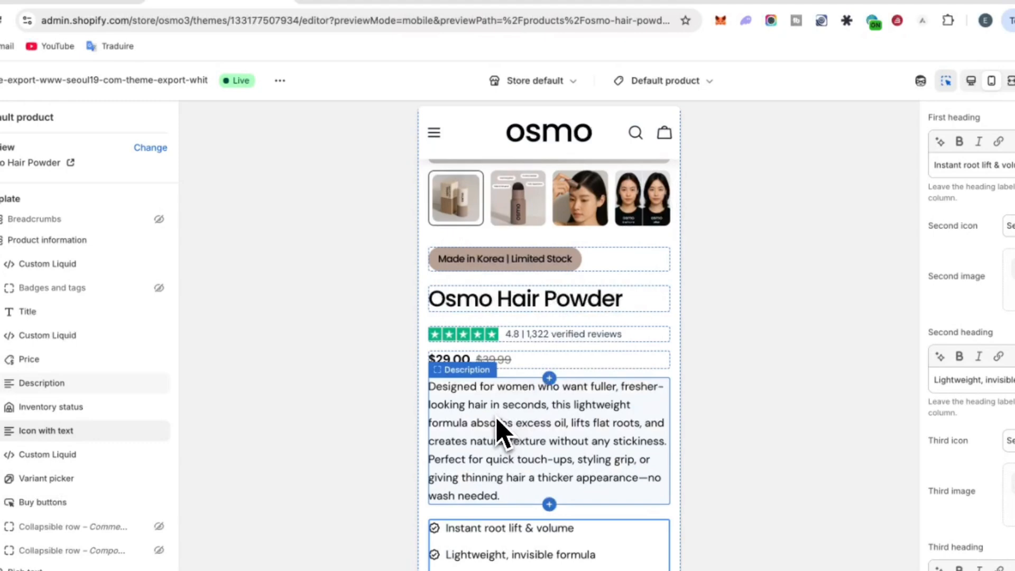
left_click(500, 429)
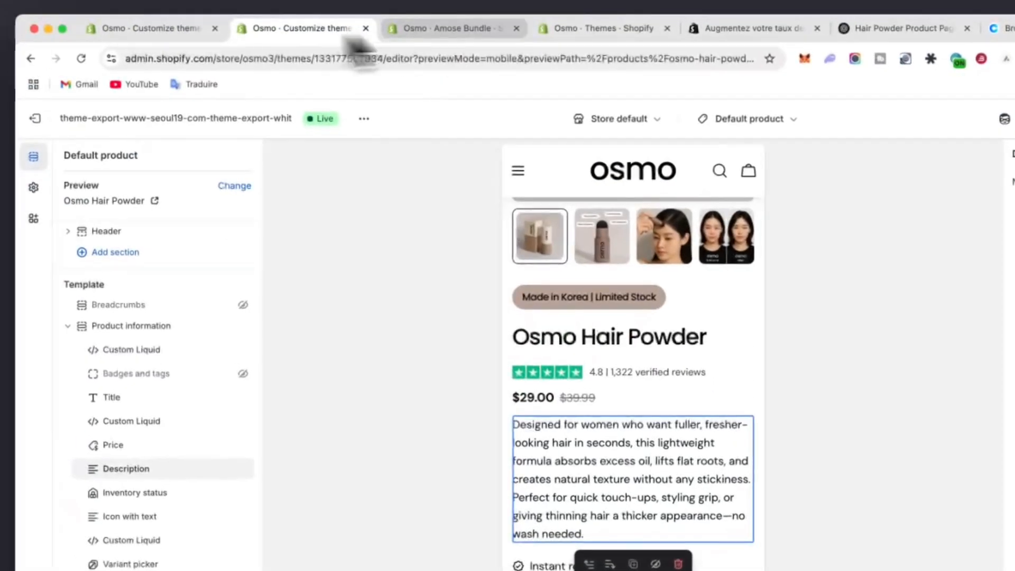
left_click(171, 35)
left_click(48, 123)
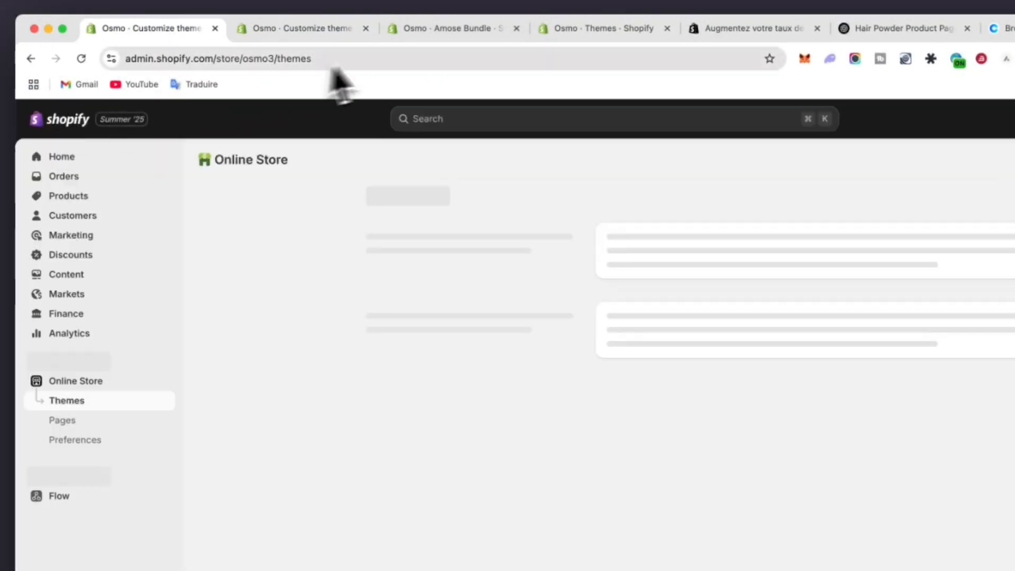
left_click(85, 198)
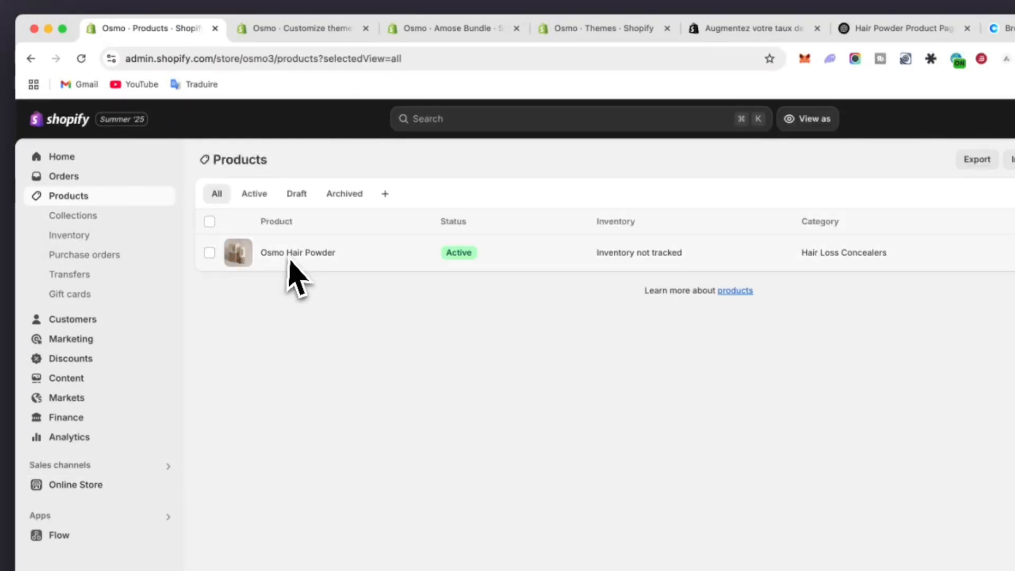
left_click(290, 258)
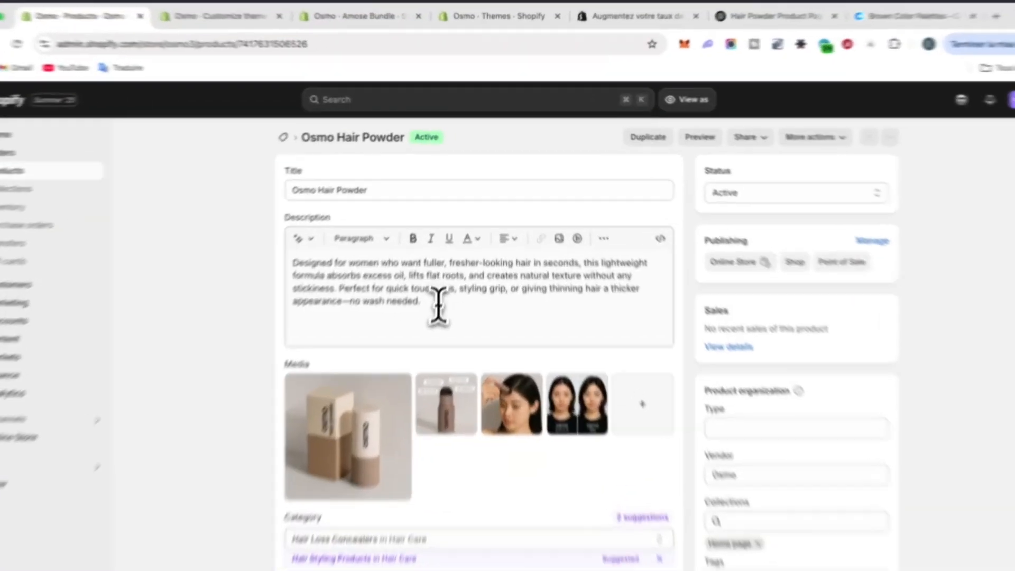
- Delete the description's last sentence, beginning "Perfect for quick touch-ups", and save the product
left_click_drag(443, 265, 369, 254)
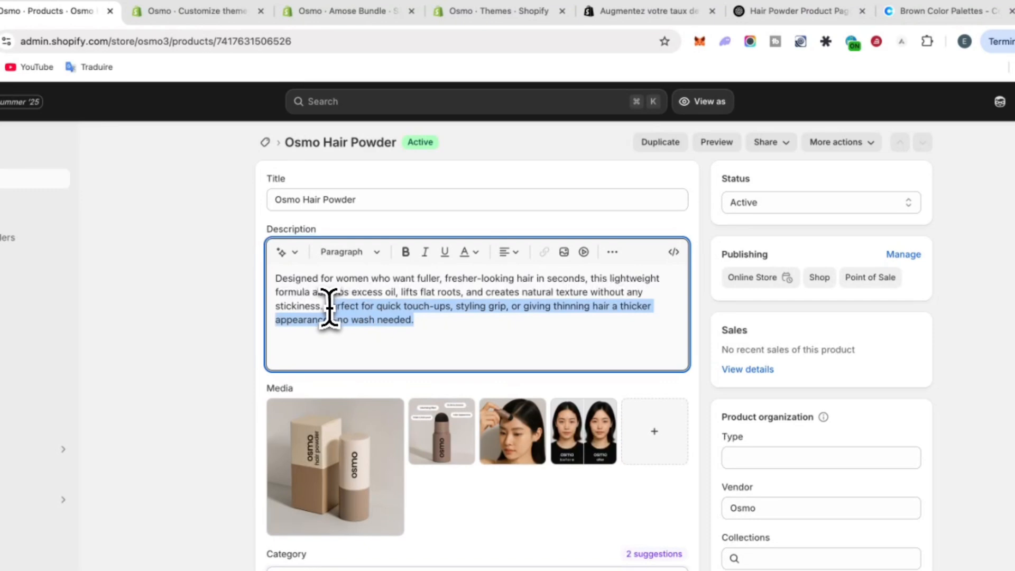
key("BackSpace")
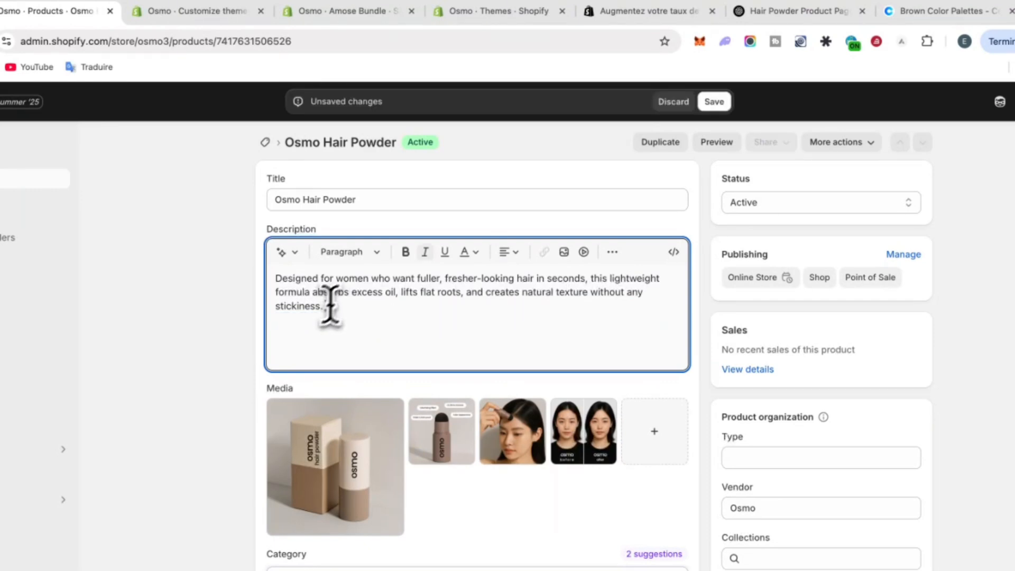
left_click(717, 103)
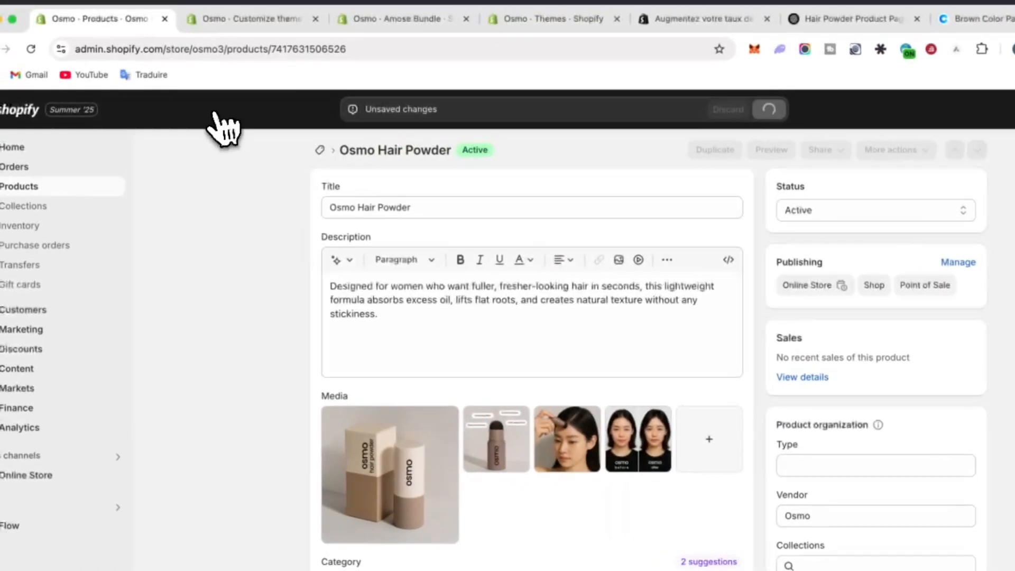
- Replace the Rich text section's French heading with "Perfect Hair, Instantly.", copied from ChatGPT's product copy
left_click(244, 26)
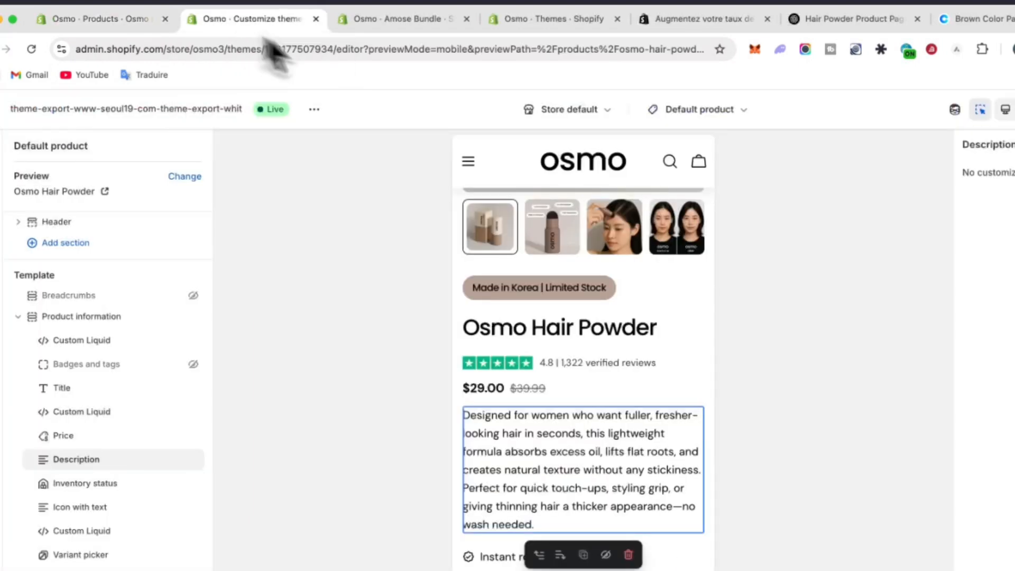
scroll(597, 359, "down", 5)
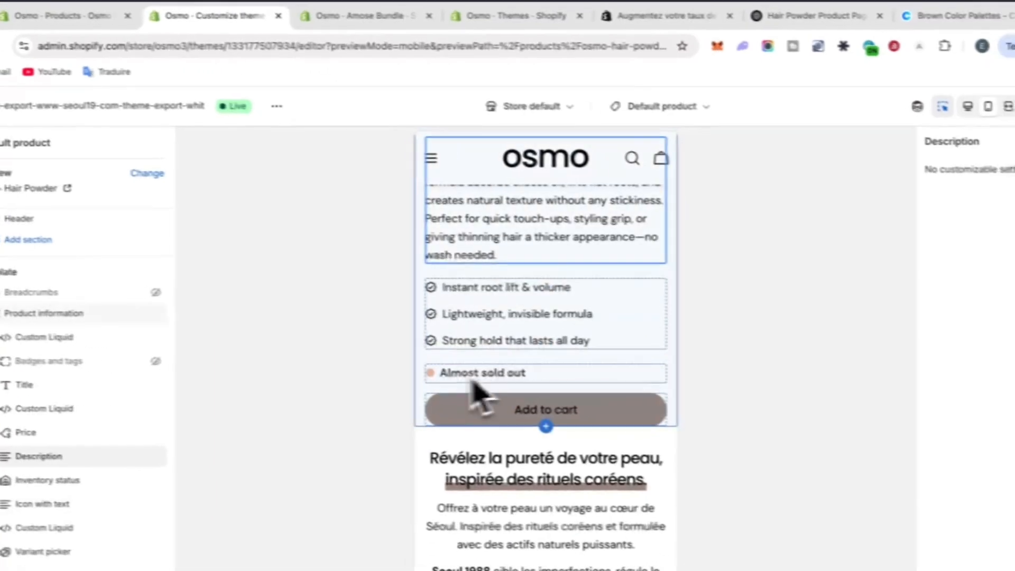
scroll(552, 394, "down", 5)
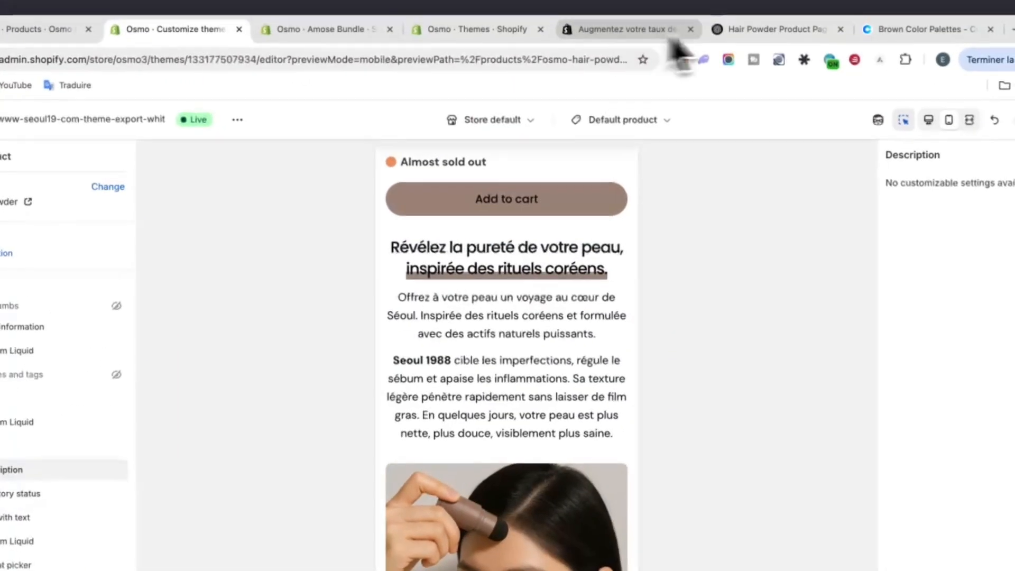
left_click(751, 20)
scroll(487, 277, "down", 10)
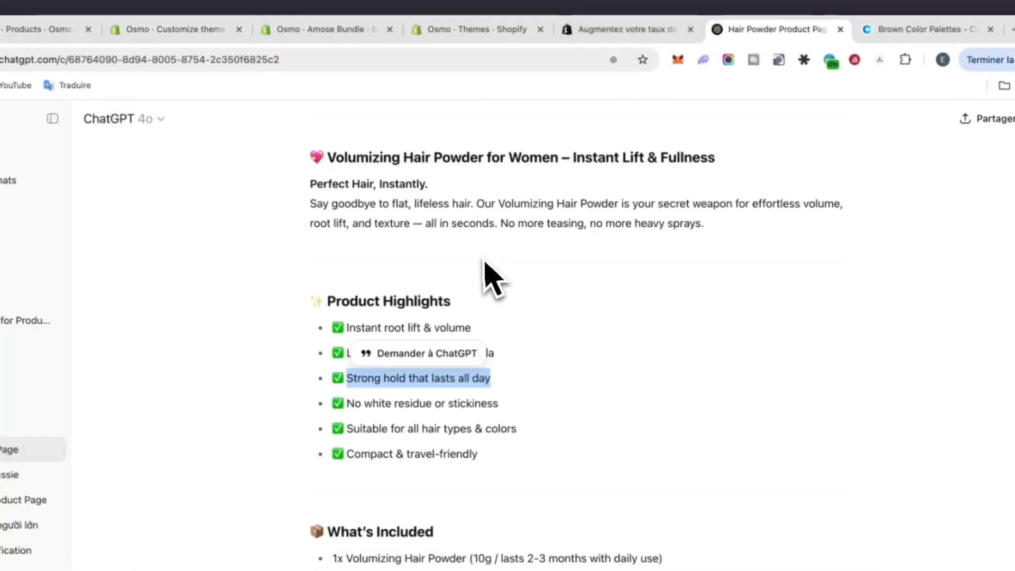
scroll(487, 277, "up", 10)
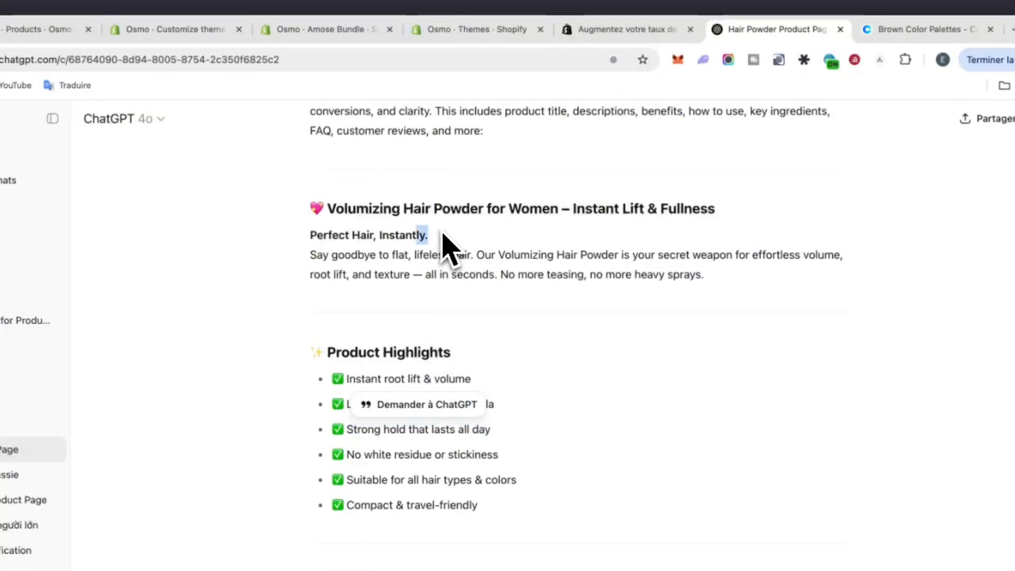
left_click(50, 29)
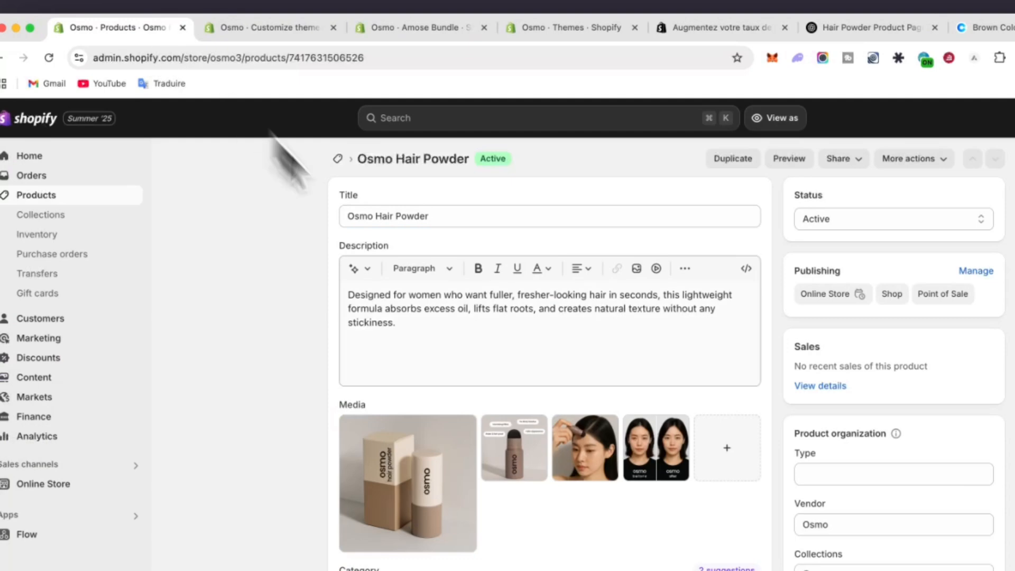
left_click(262, 31)
left_click(584, 267)
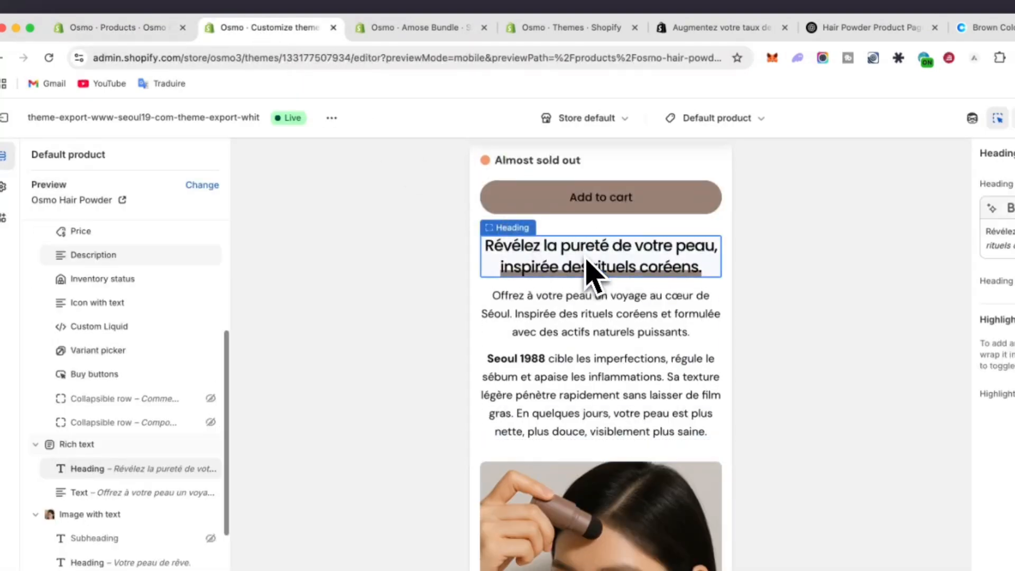
triple_click(874, 208)
key("super+v")
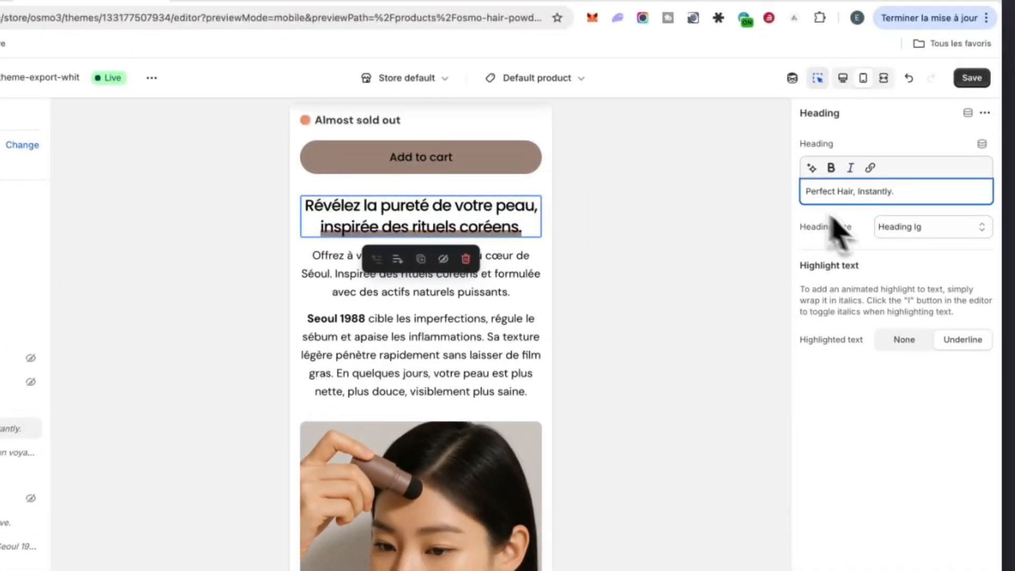
- Set the Rich text heading's size to Display md and italicize all its text to apply the underline highlight
left_click(902, 227)
left_click(909, 276)
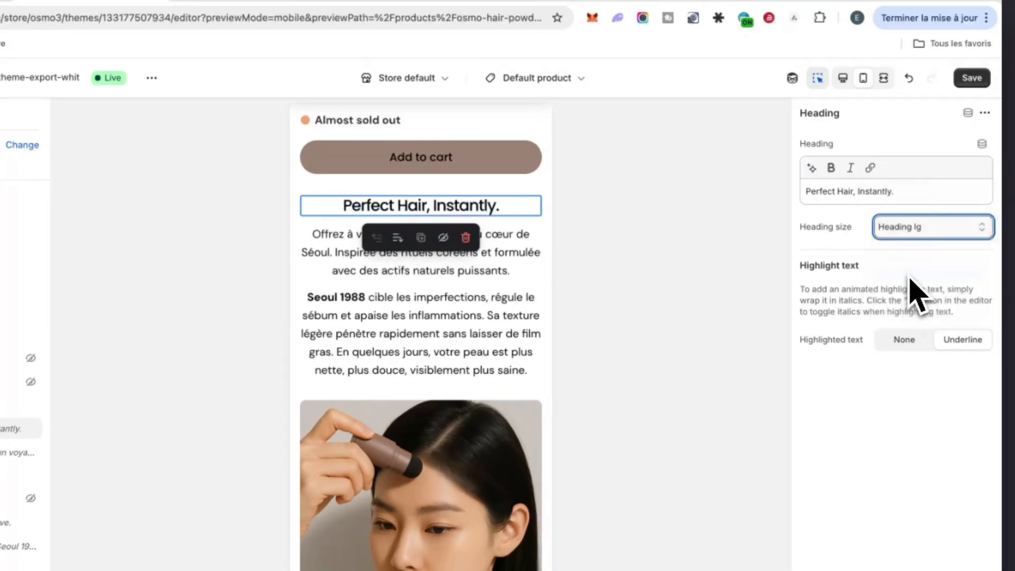
left_click_drag(906, 191, 814, 195)
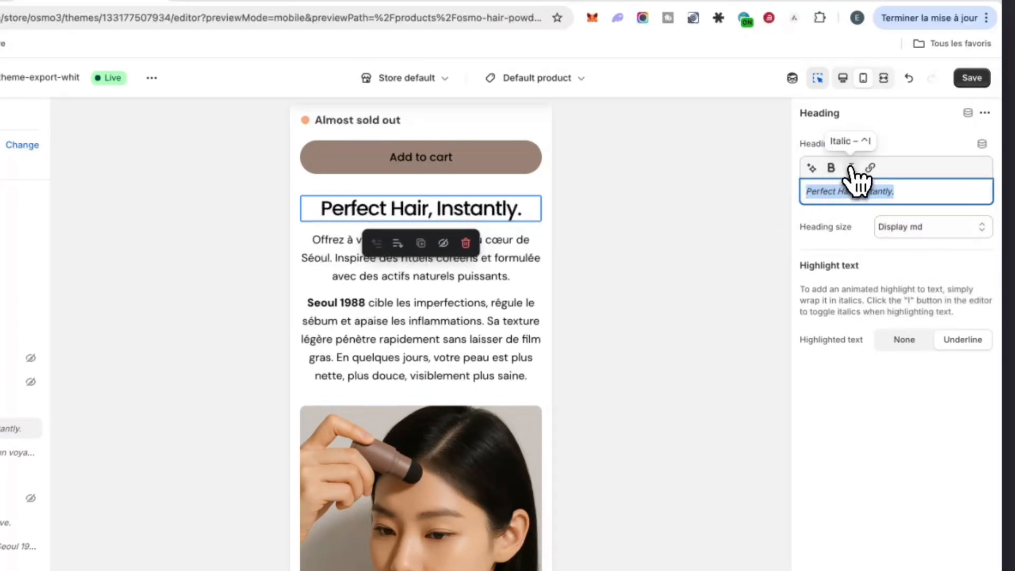
- Replace the Rich text section's French body text with ChatGPT's paragraph beginning "Say goodbye to flat, lifeless hair"
scroll(418, 334, "down", 1)
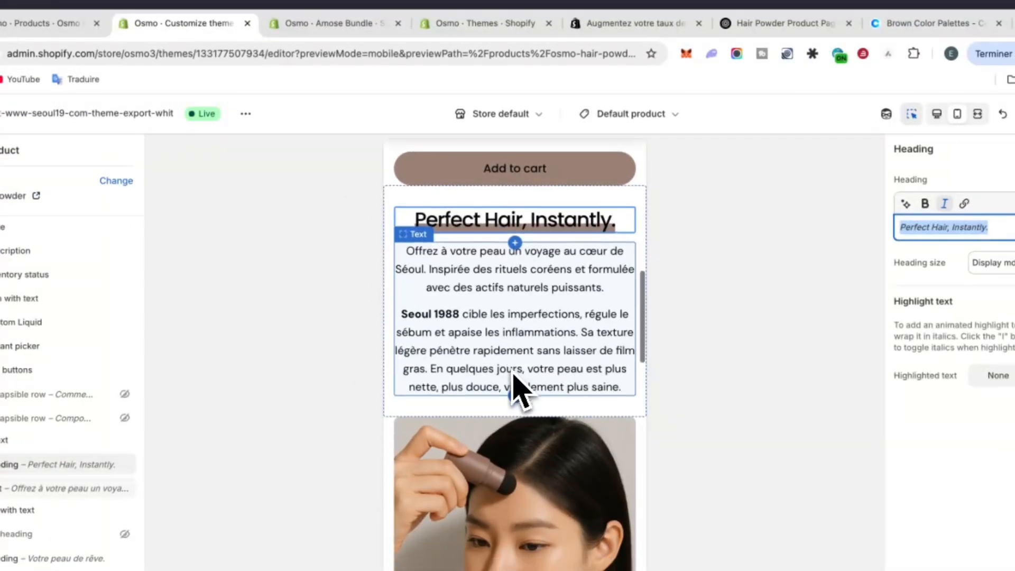
left_click(781, 32)
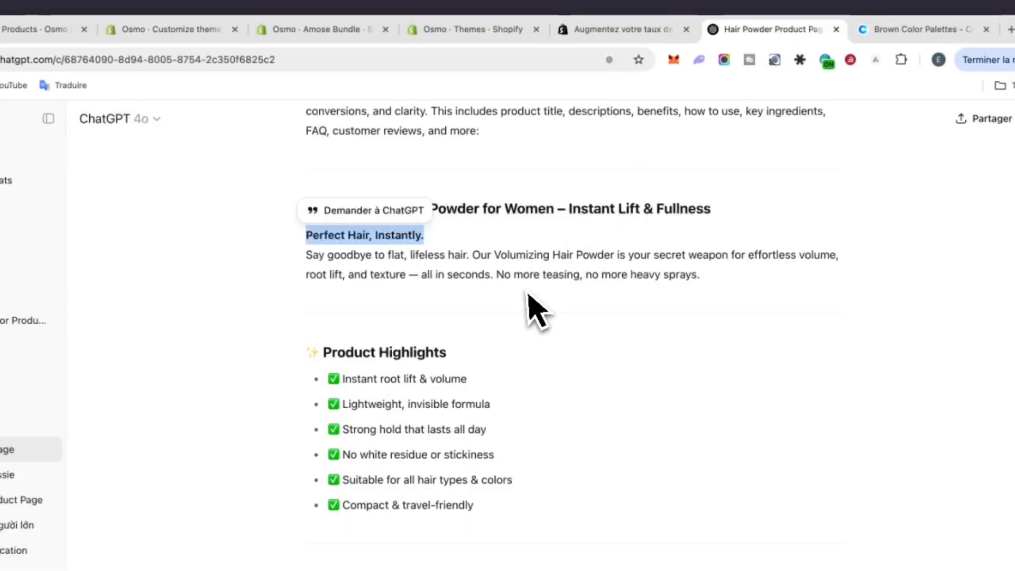
left_click_drag(704, 273, 308, 262)
key("super+c")
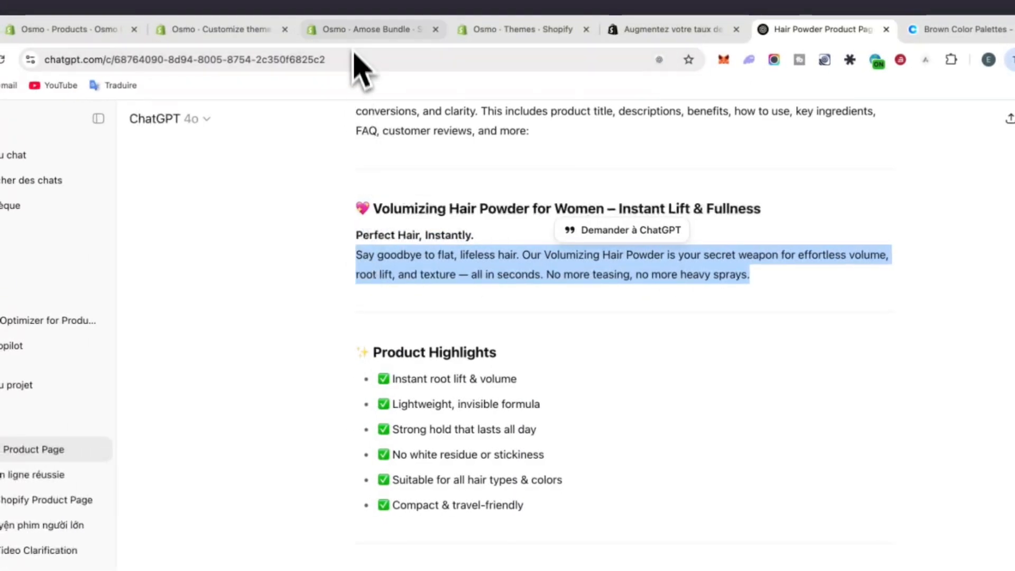
left_click(370, 29)
left_click(235, 29)
left_click(452, 326)
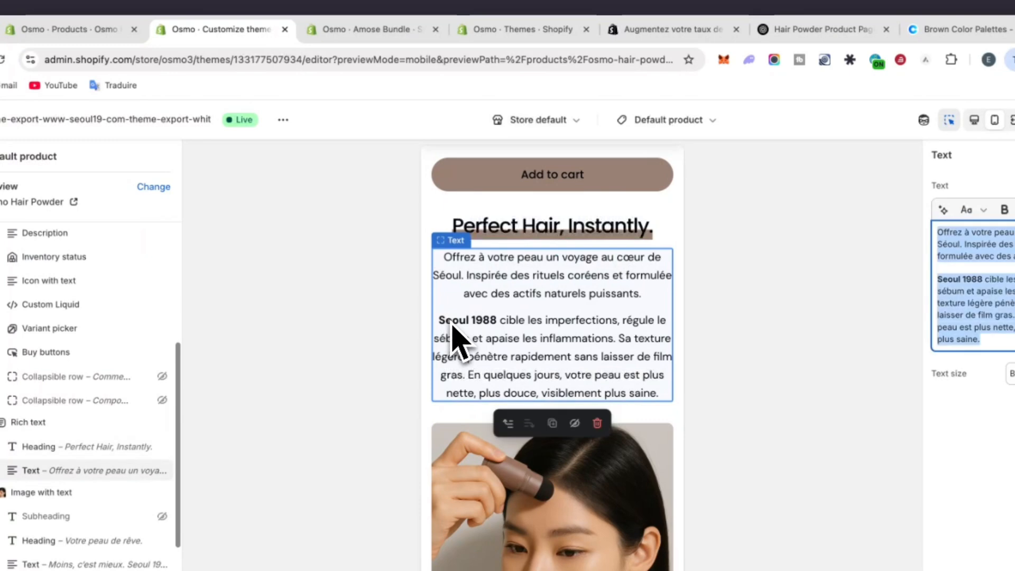
key("super+v")
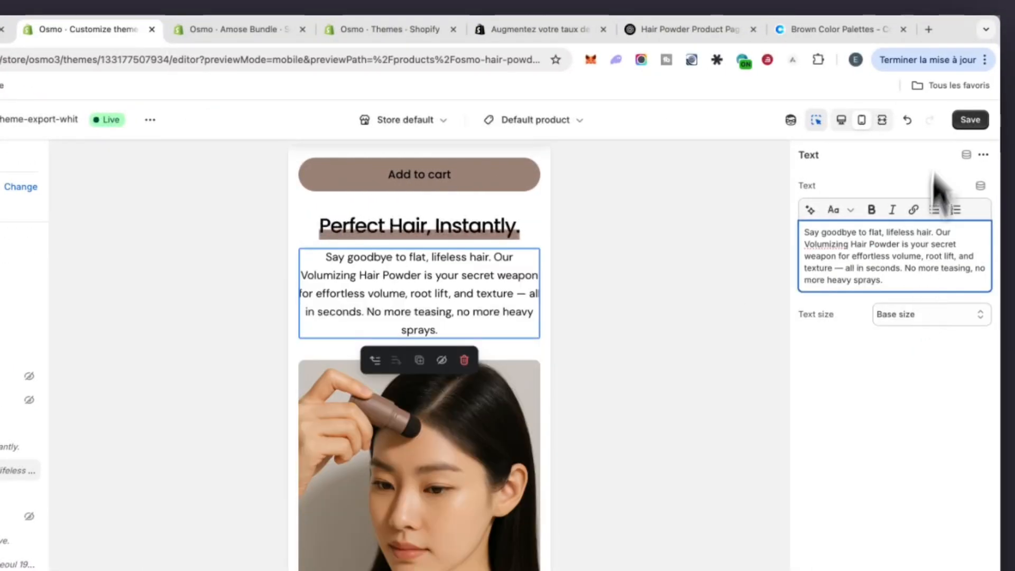
- Replace the word "Volumizing" with "Osmo" in the Rich text section's body text
double_click(811, 244)
key("BackSpace")
type("Osmo")
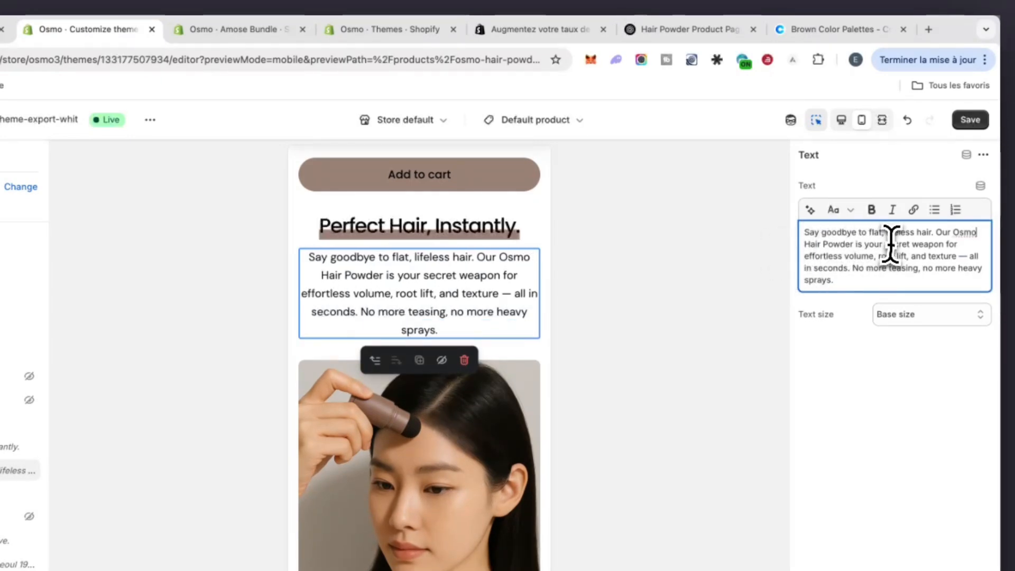
- Move "No more teasing, no more heavy sprays." into its own paragraph and delete the ending "— all in seconds." before it
left_click(854, 268)
key("Return")
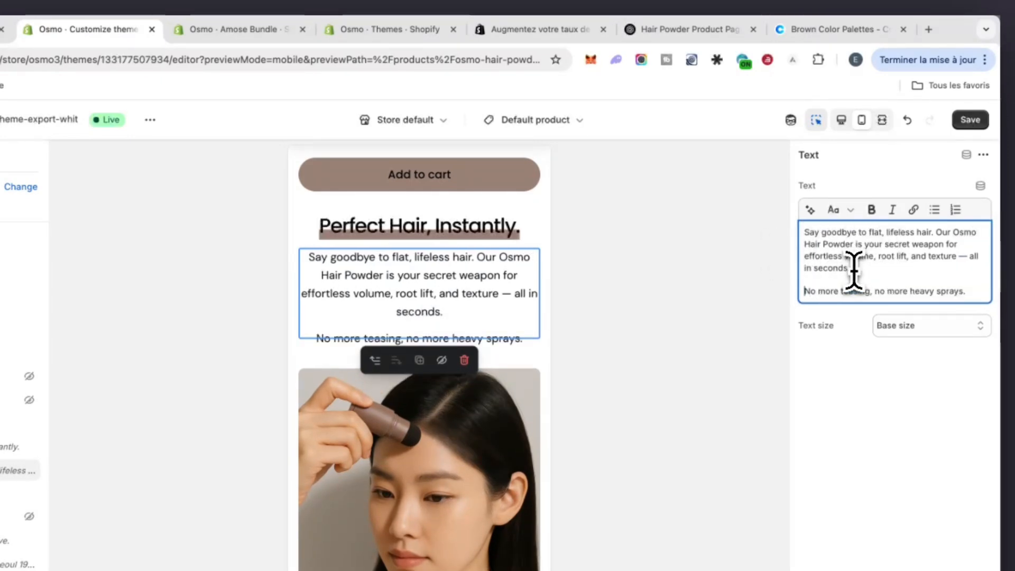
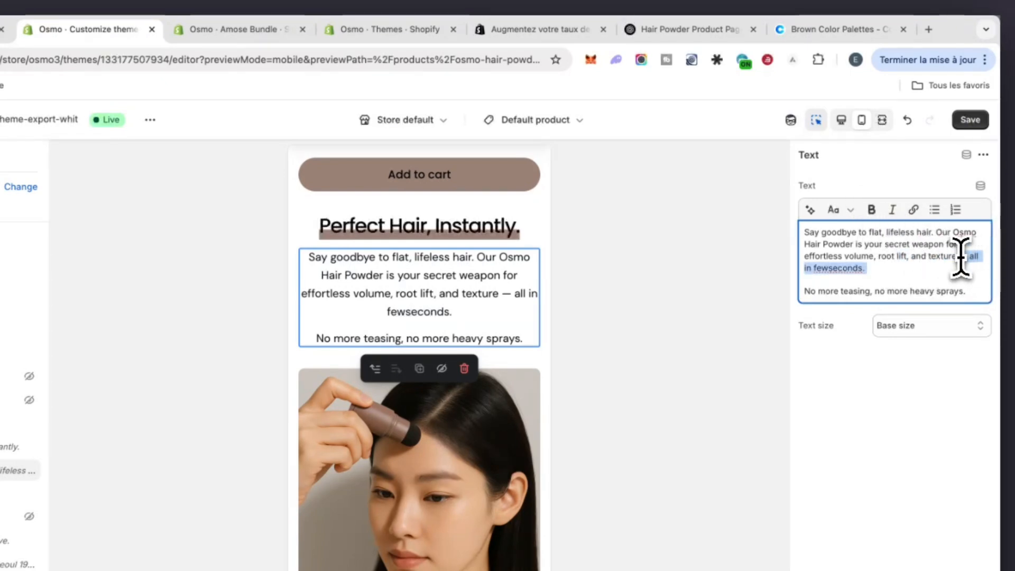
key("BackSpace")
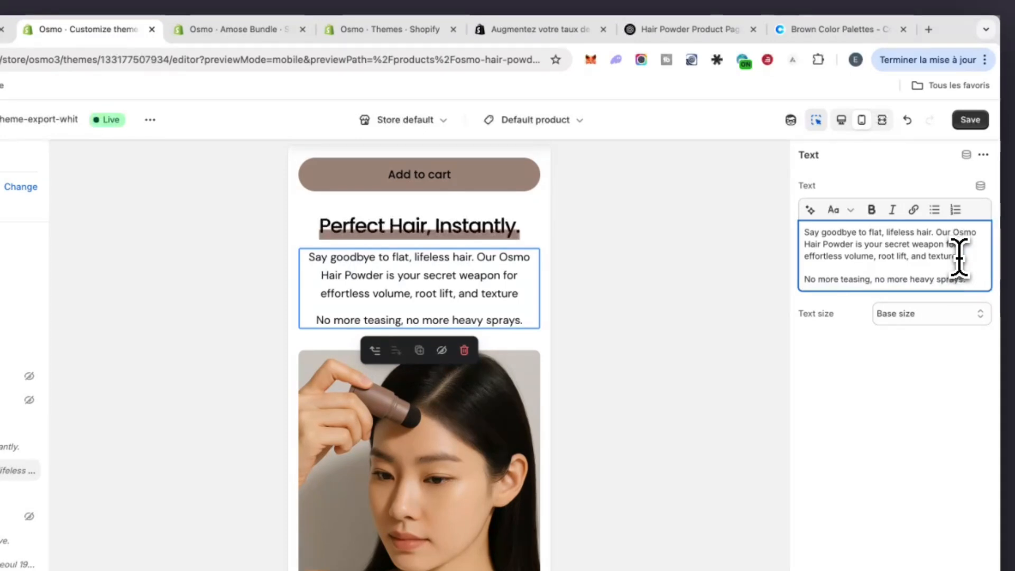
- Switch to the ChatGPT conversation and copy "Your secret to fuller hair." from the list of 10 short marketing sentences
scroll(489, 346, "down", 2)
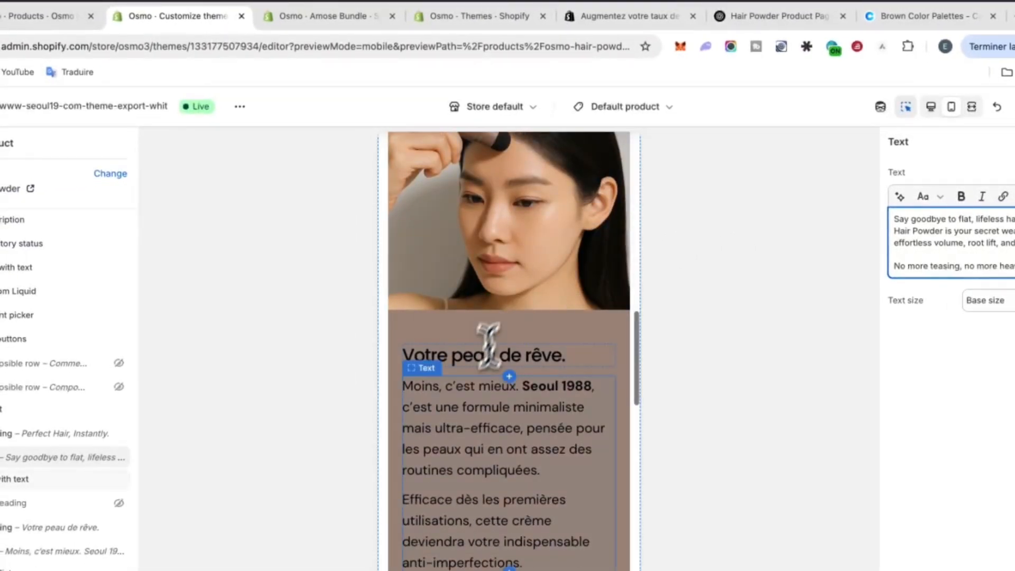
left_click(452, 20)
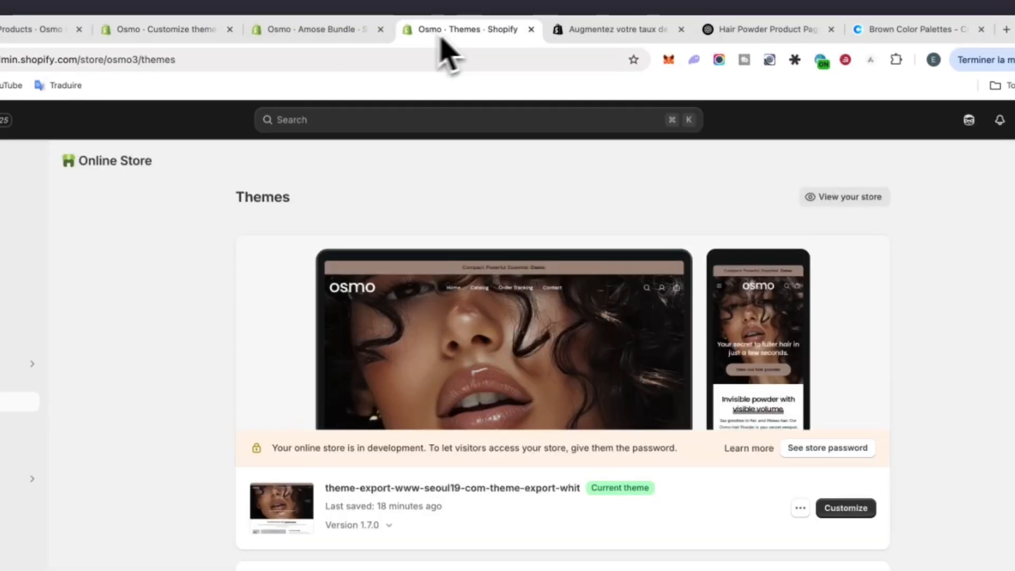
left_click(713, 36)
scroll(487, 265, "down", 5)
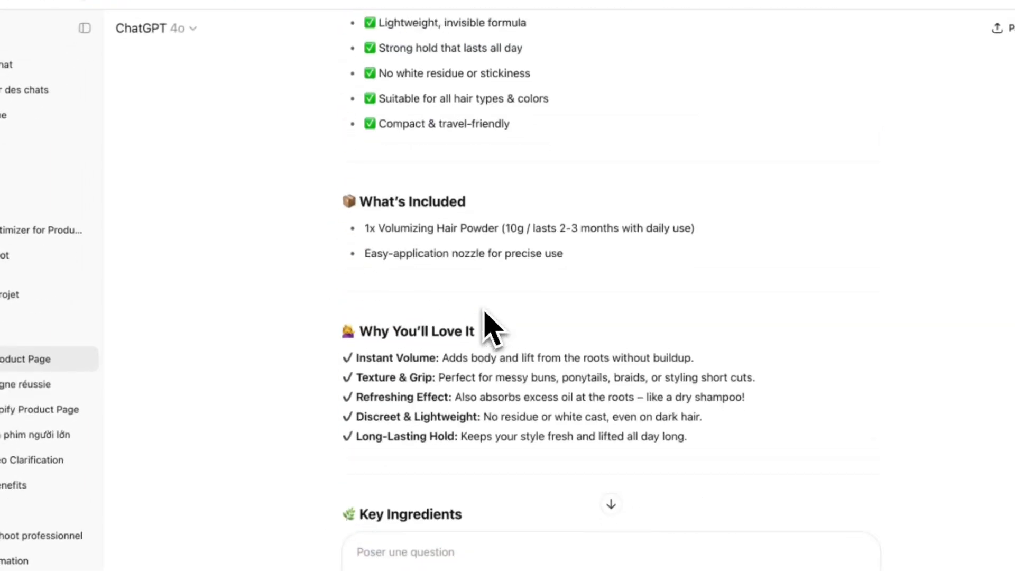
scroll(483, 309, "up", 7)
scroll(479, 310, "down", 15)
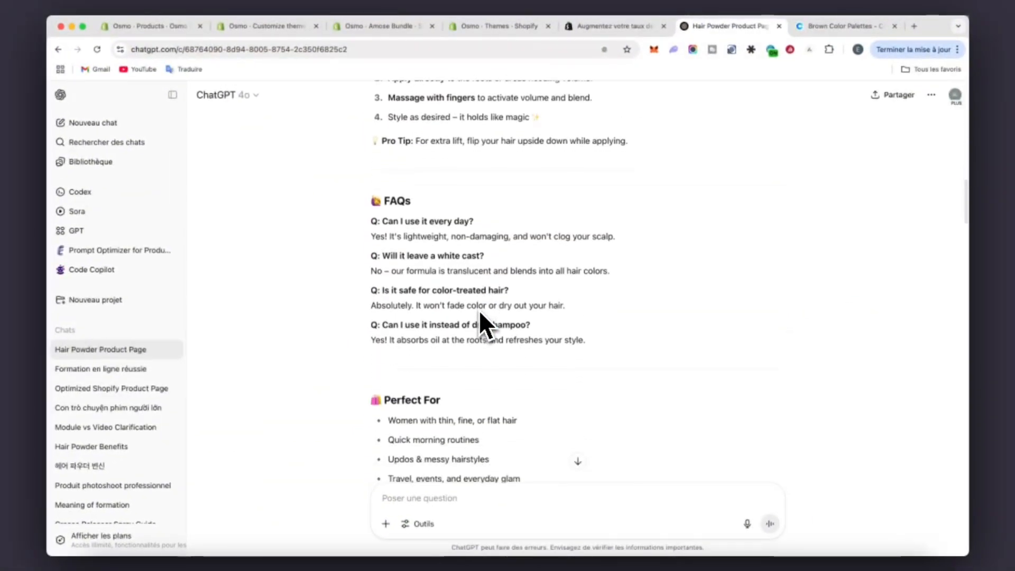
scroll(479, 310, "down", 6)
scroll(479, 310, "up", 10)
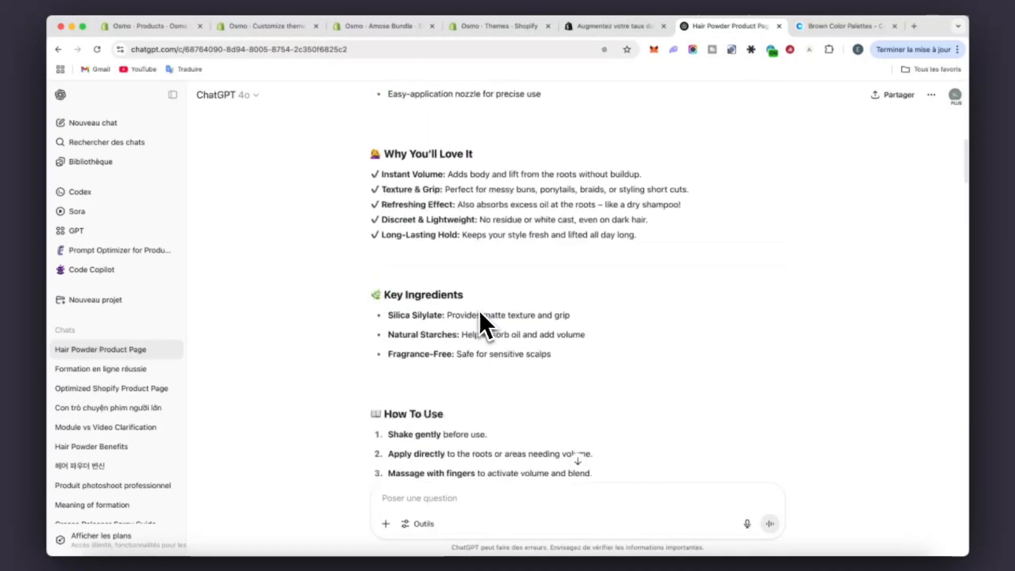
scroll(479, 310, "down", 15)
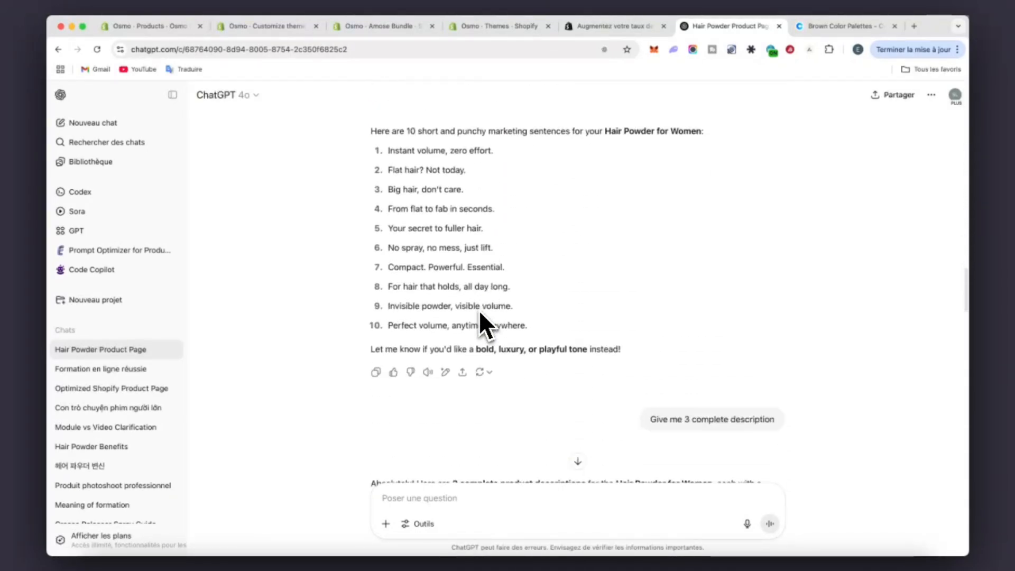
scroll(479, 310, "down", 1)
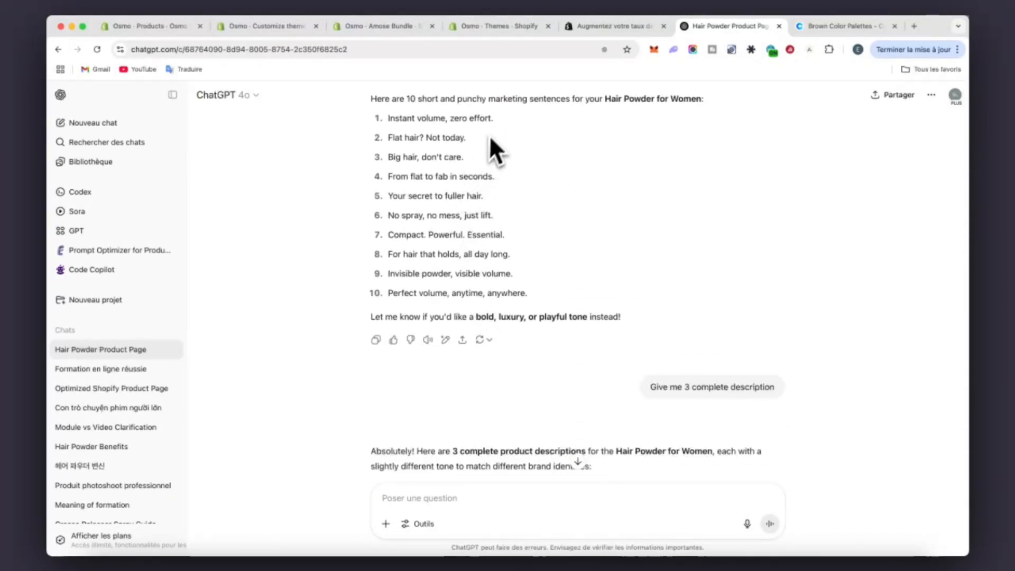
left_click_drag(485, 197, 399, 196)
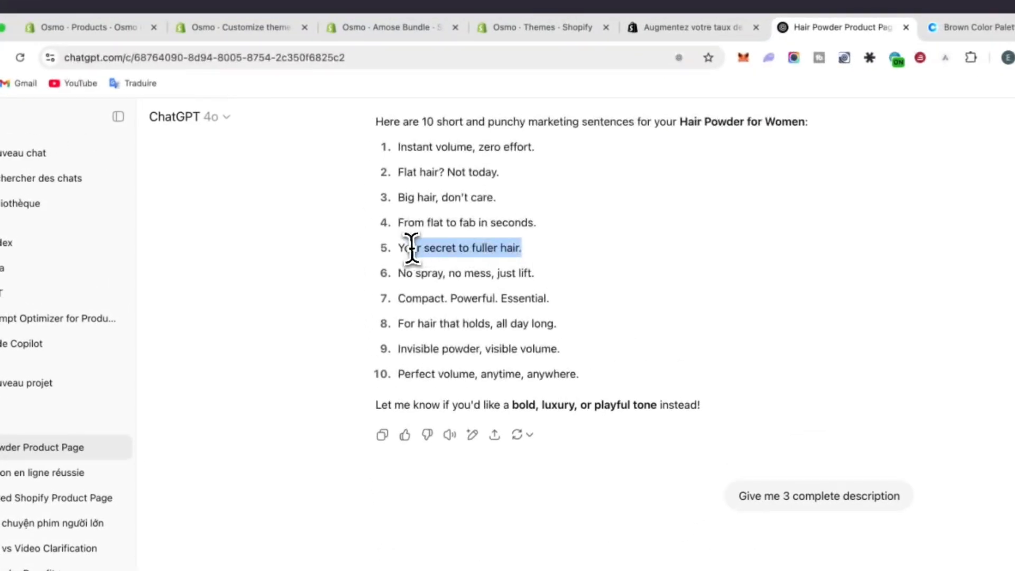
- Return to the theme editor and review the French sections below the Rich text, from Image with text to the testimonials
left_click(366, 35)
left_click(193, 35)
scroll(687, 465, "down", 10)
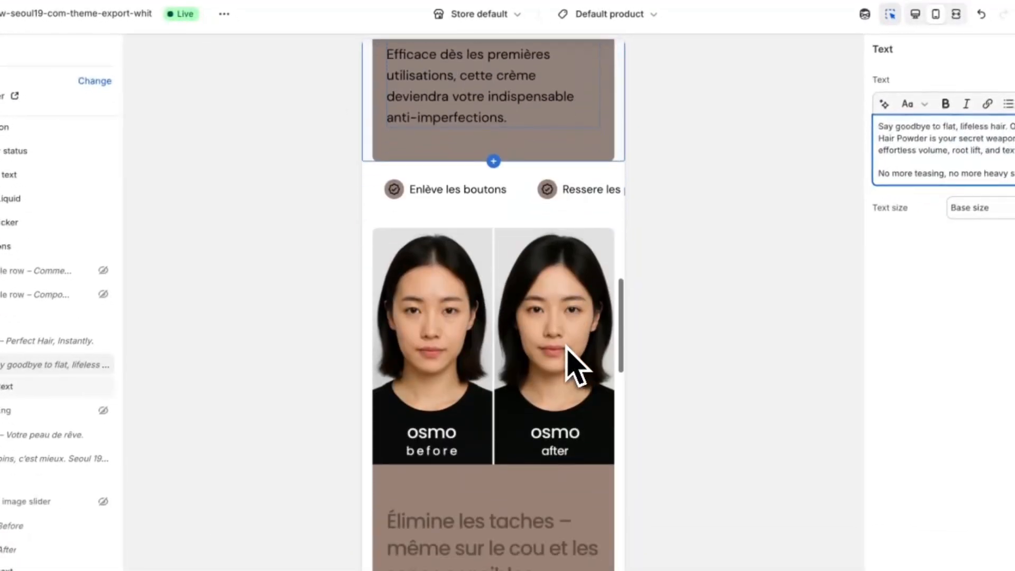
scroll(567, 345, "down", 5)
scroll(566, 347, "up", 5)
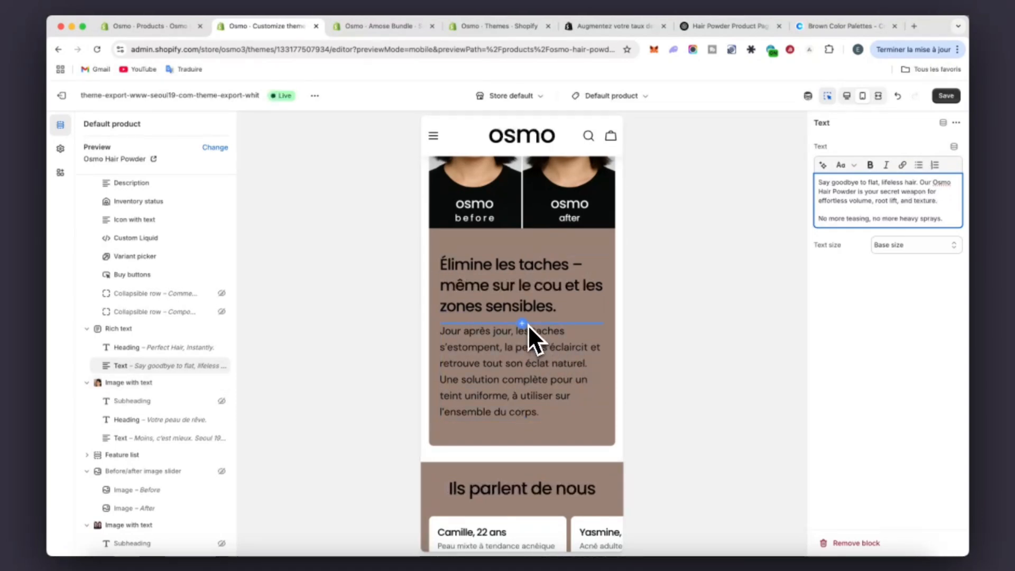
scroll(512, 224, "up", 3)
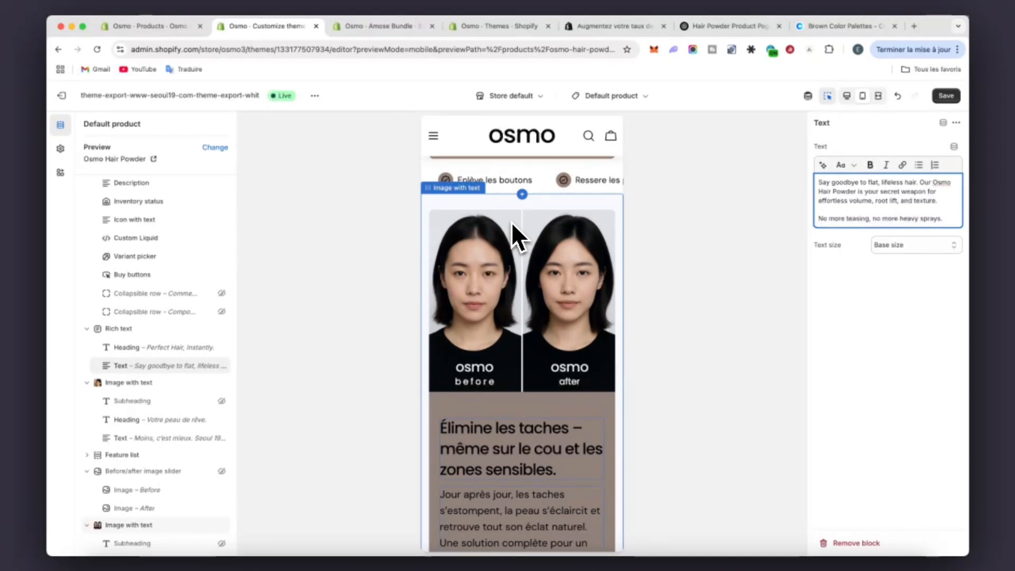
scroll(520, 319, "down", 6)
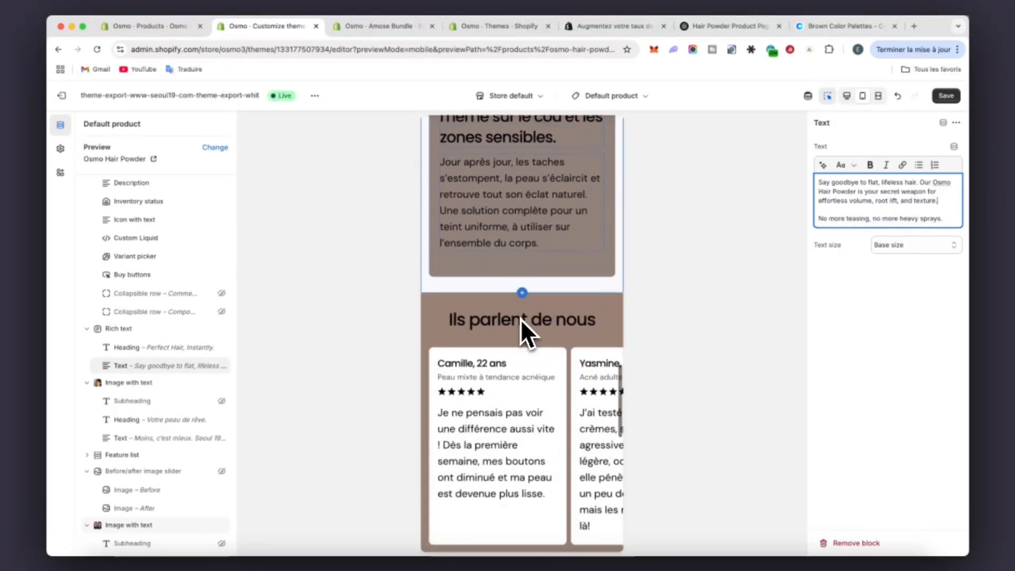
scroll(521, 319, "up", 10)
scroll(496, 348, "down", 1)
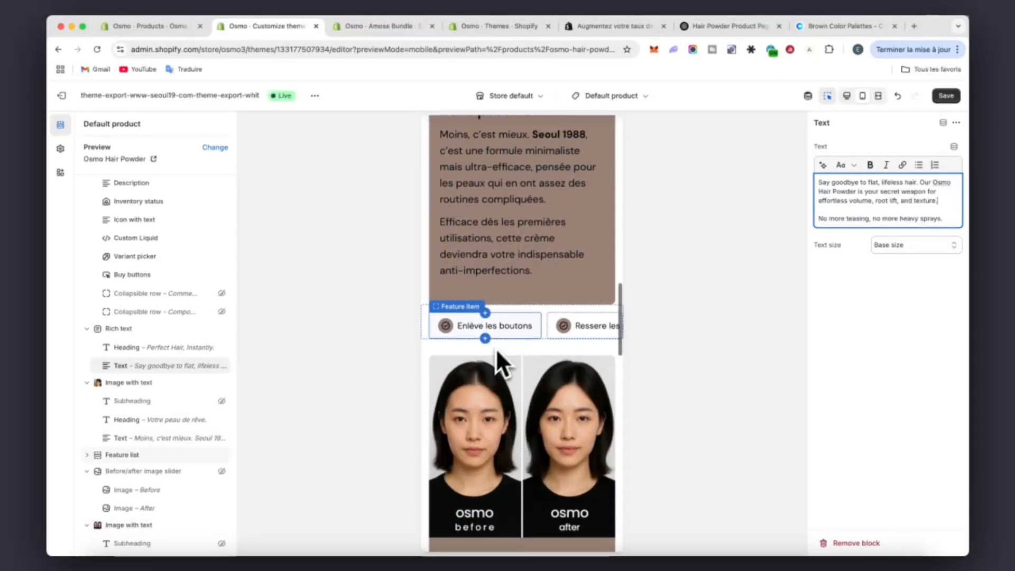
scroll(496, 348, "up", 6)
- Replace the first Image with text heading with "Your secret to fuller hair in a few seconds", sized Display md, italicizing "in a few seconds"
left_click(550, 354)
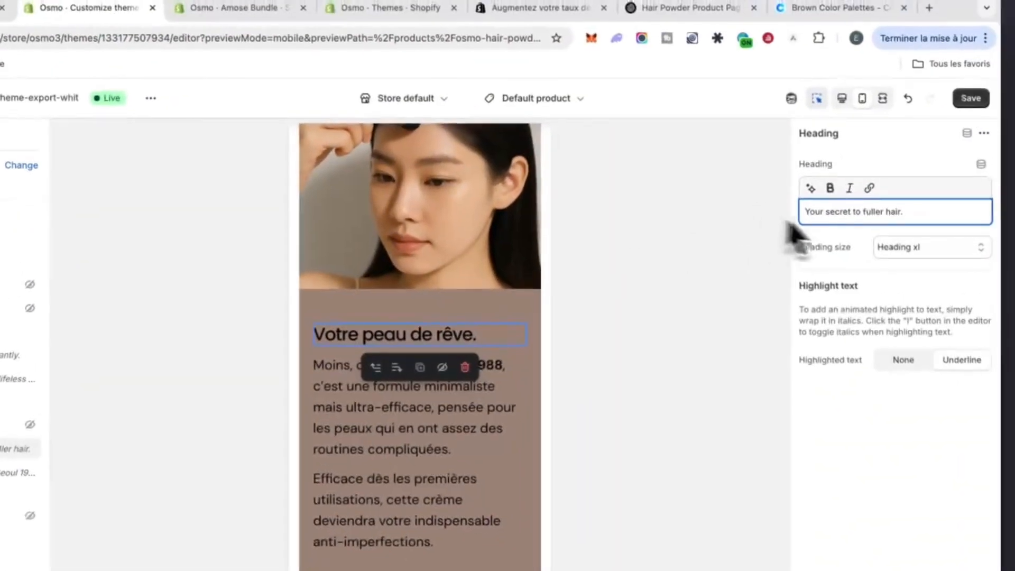
type("in a")
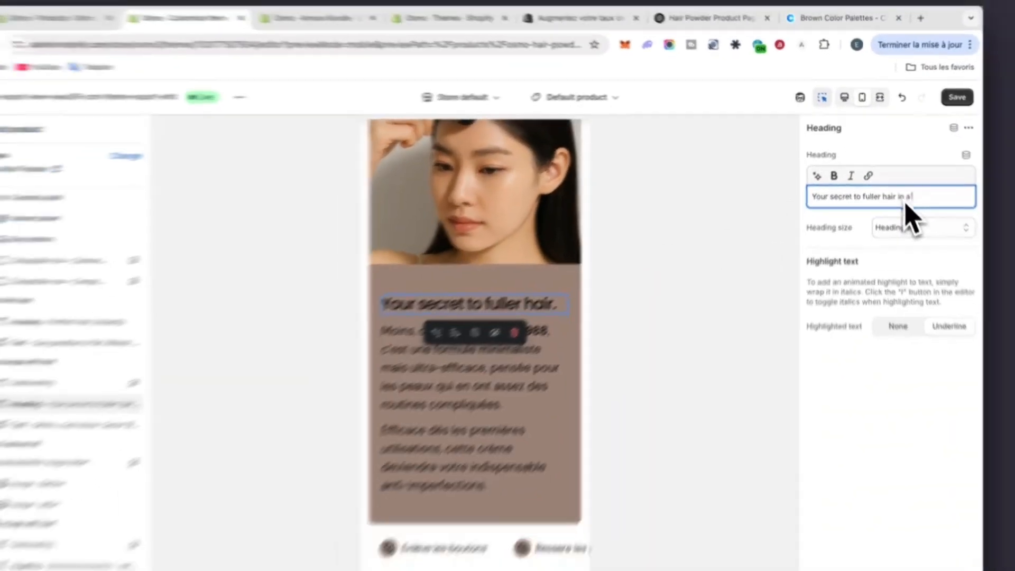
type(" few seconds")
left_click(923, 228)
left_click(900, 268)
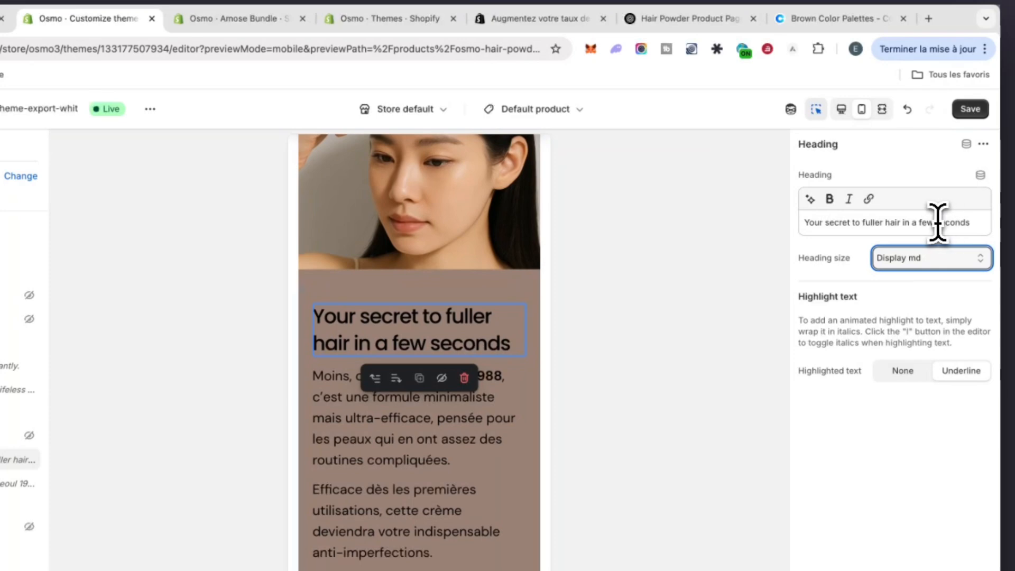
left_click(907, 109)
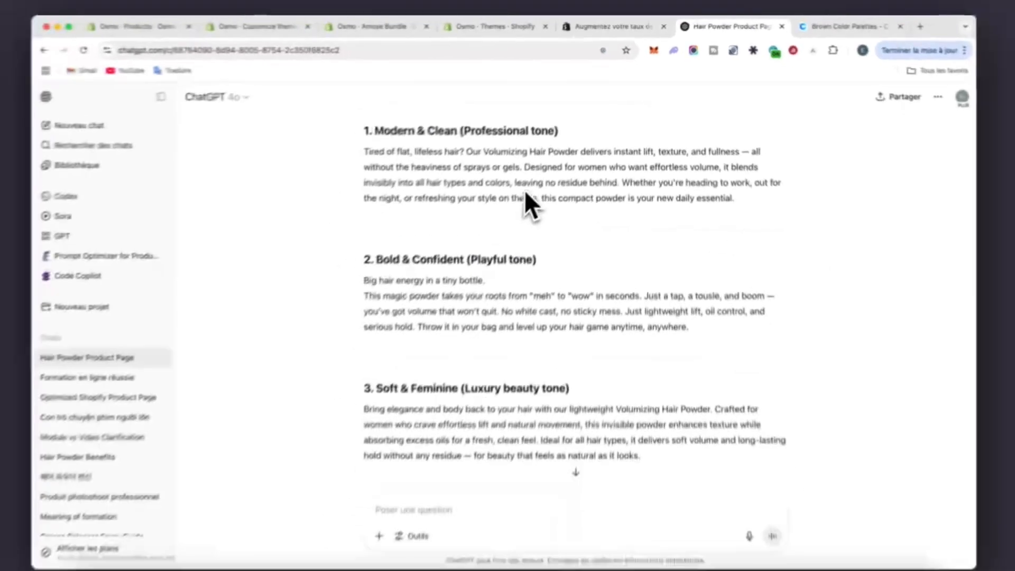
- Replace that section's body text with ChatGPT's Soft & Feminine passage starting at "invisible powder enhances texture", beginning it with "Our"
scroll(509, 322, "down", 5)
left_click_drag(586, 208, 641, 238)
key("super+c")
left_click(275, 26)
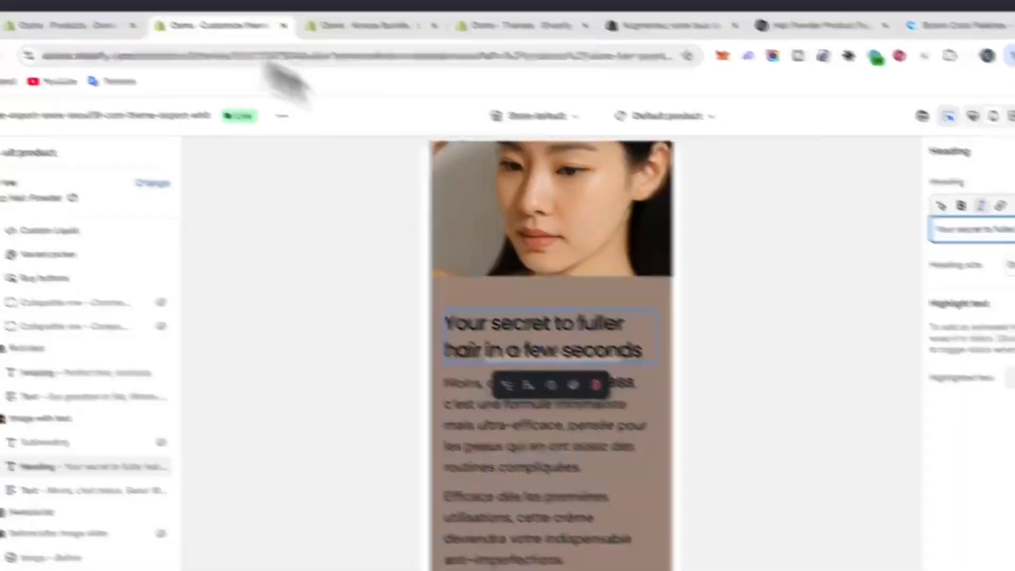
left_click(520, 338)
left_click(887, 201)
key("super+a")
key("super+v")
double_click(822, 181)
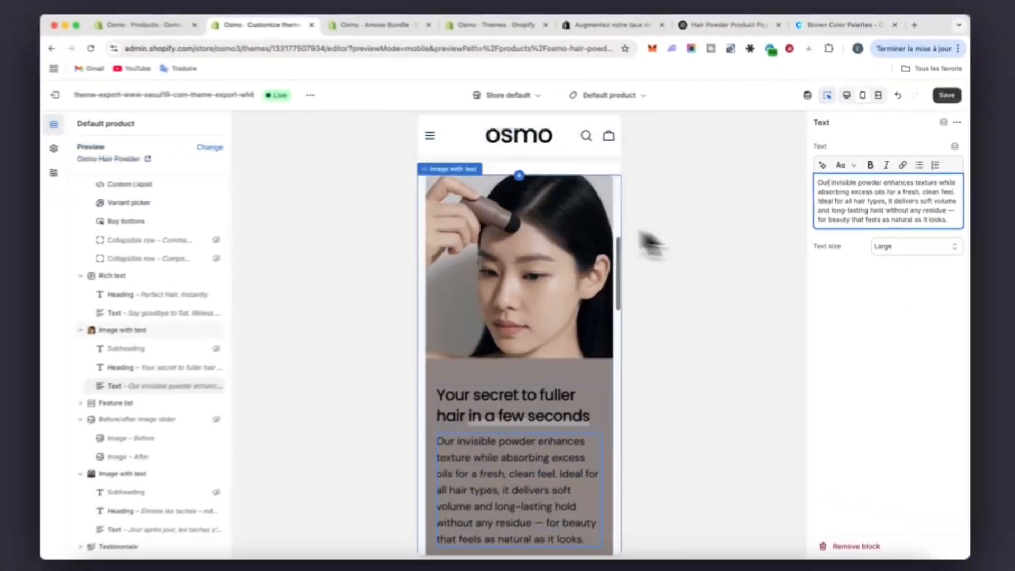
- Unhide the Before/after image slider section and delete the second Image with text section below it
scroll(500, 330, "down", 10)
scroll(493, 344, "down", 15)
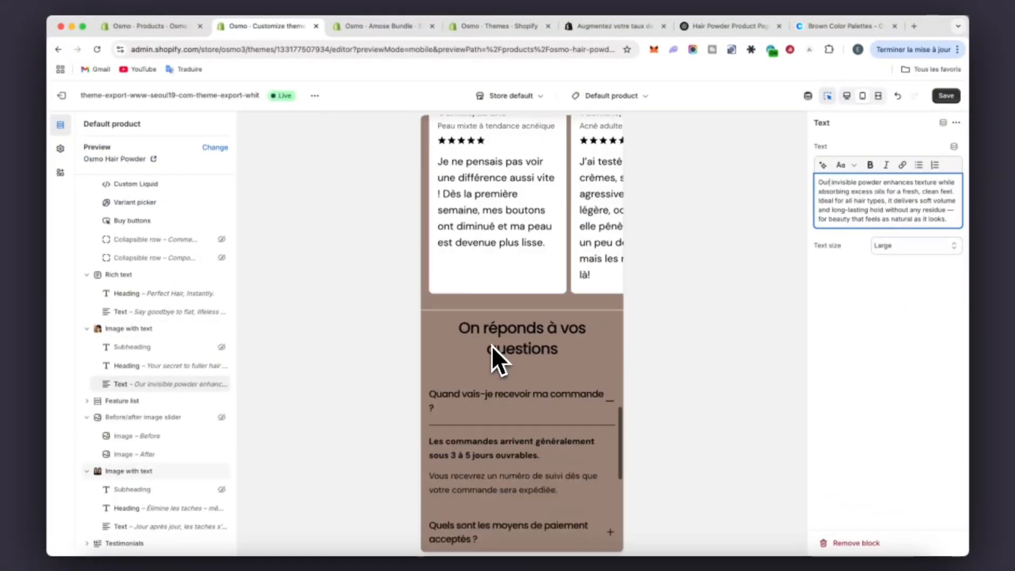
scroll(492, 345, "up", 10)
left_click(221, 417)
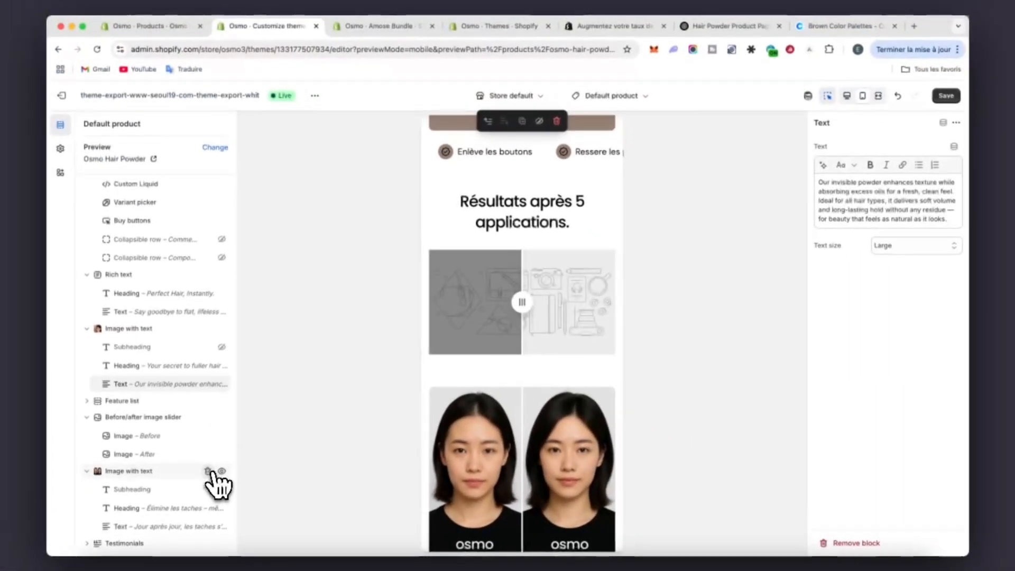
left_click(216, 460)
- Replace the Before/after image slider's heading with "Result after few seconds."
scroll(538, 296, "up", 5)
left_click(538, 297)
left_click(939, 271)
key("super+a")
type("result ")
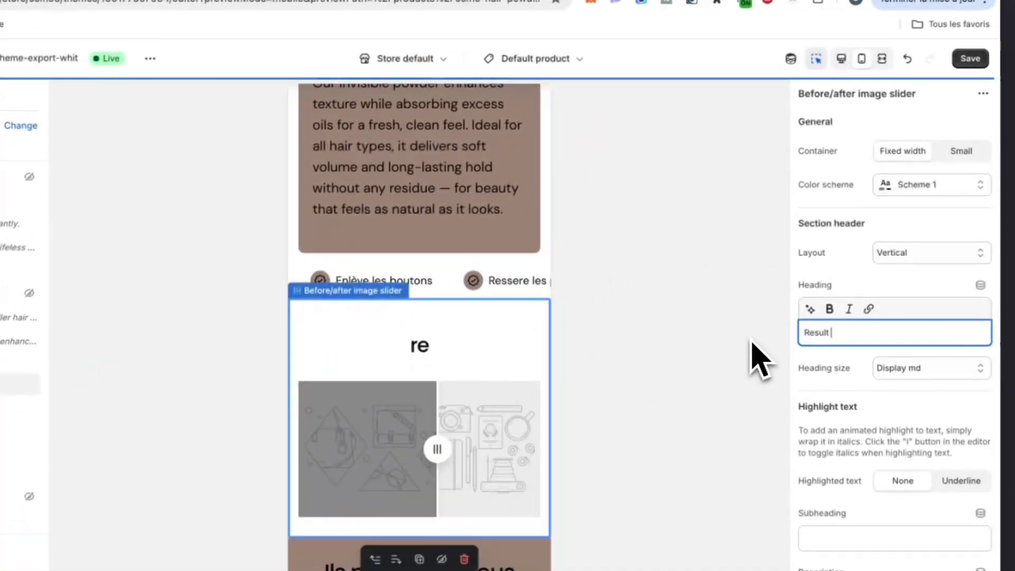
type("after few seconds.")
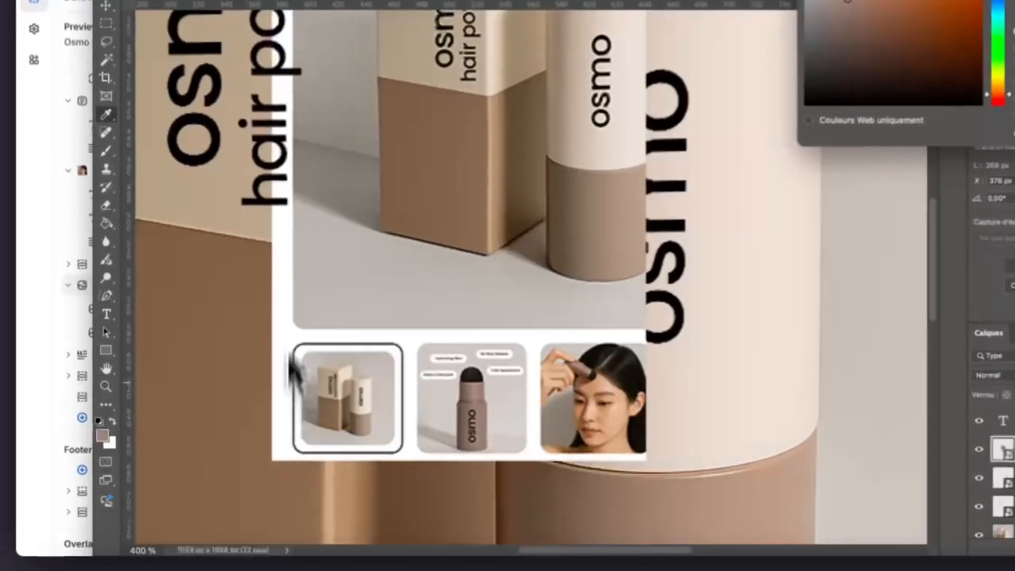
- Switch to Photoshop and bring up the before/after portrait document "ChatGPT Image 14 juil. 2025, 13_46_57.png"
left_click(915, 60)
key("super+minus")
key("super+minus")
key("super+minus")
left_click(606, 111)
left_click(728, 110)
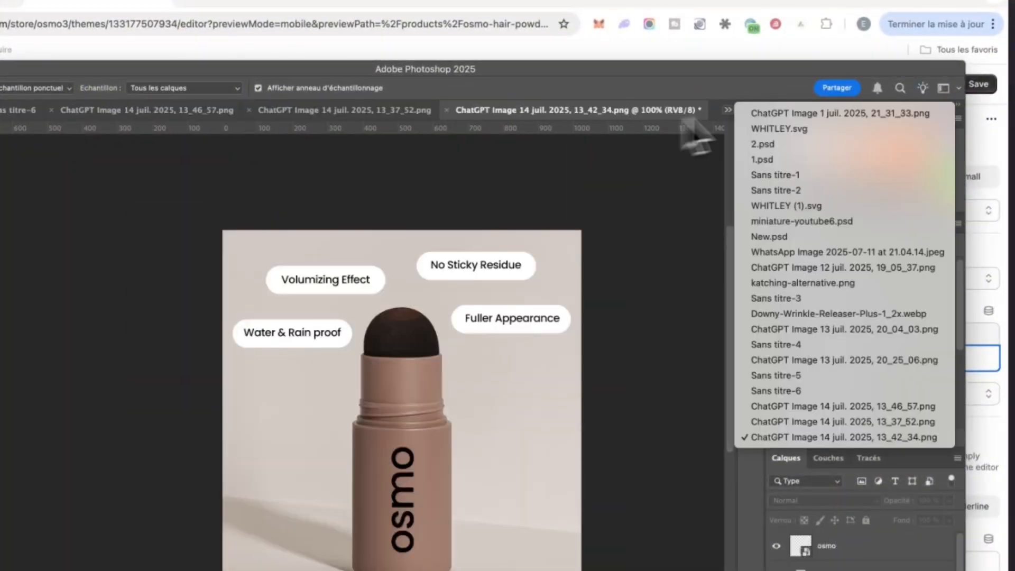
left_click(798, 406)
key("super+plus")
key("super+plus")
key("super+minus")
- Try cropping the image to the before portrait, and undo the crop
left_click(117, 185)
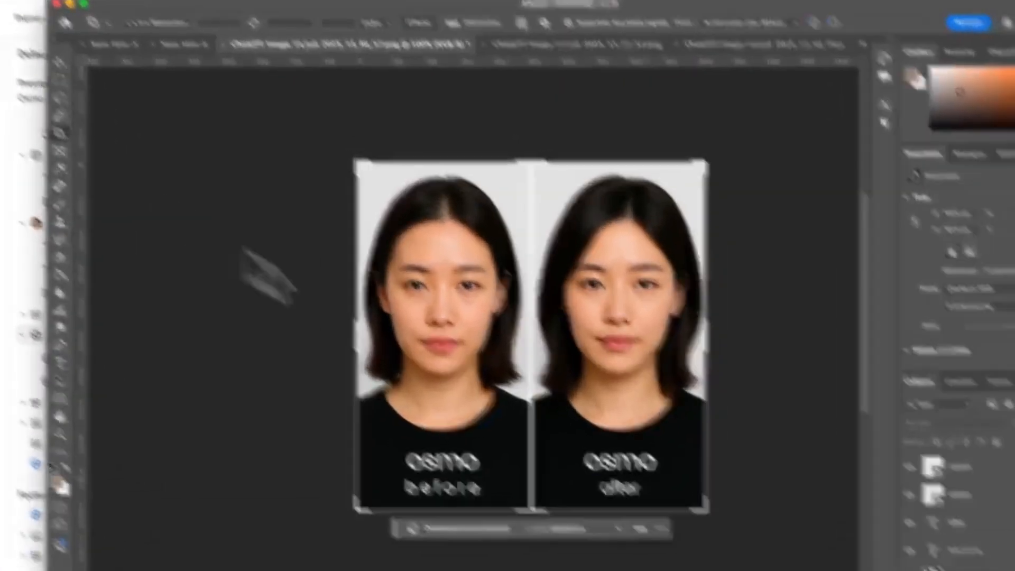
left_click_drag(706, 510, 584, 463)
key("super+z")
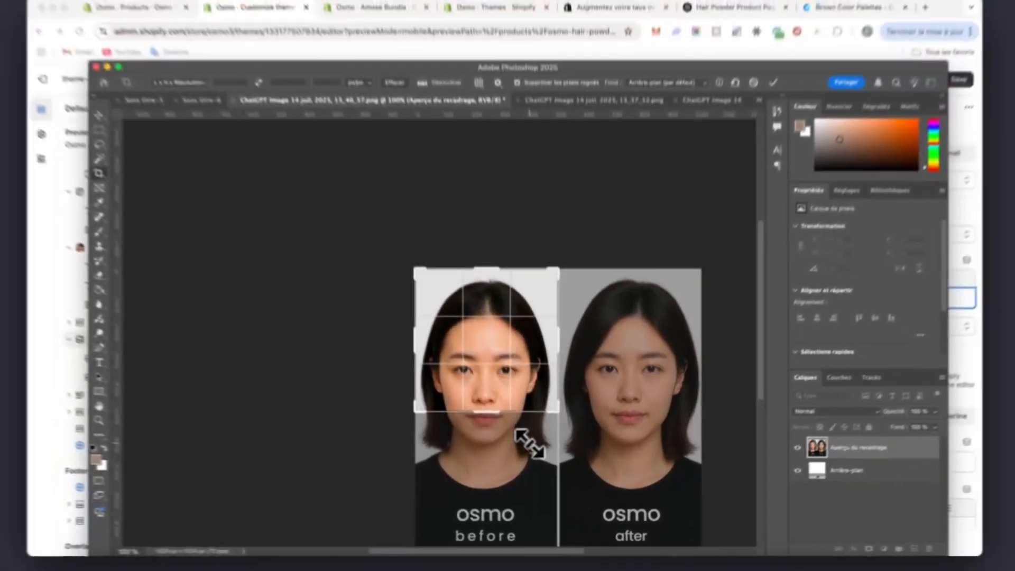
left_click_drag(530, 444, 560, 490)
left_click(773, 82)
key("super+plus")
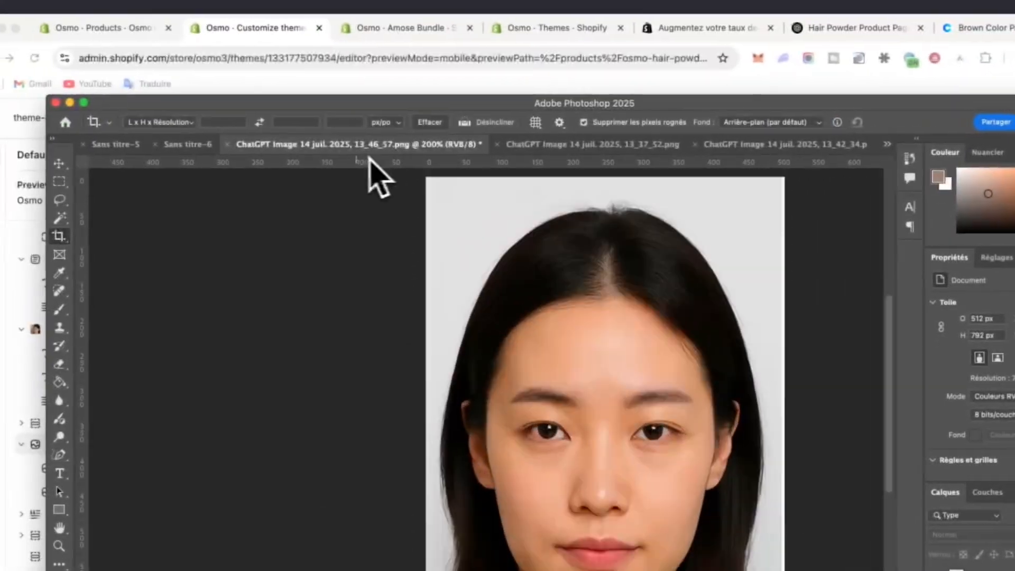
key("super+z")
key("super+z")
key("super+z")
key("super+z")
- Crop the image to a square of about 481 × 481 px around the before portrait's face, excluding the lettering
key("super+minus")
left_click(59, 237)
left_click_drag(698, 518, 596, 462)
left_click_drag(570, 390, 567, 388)
key("Escape")
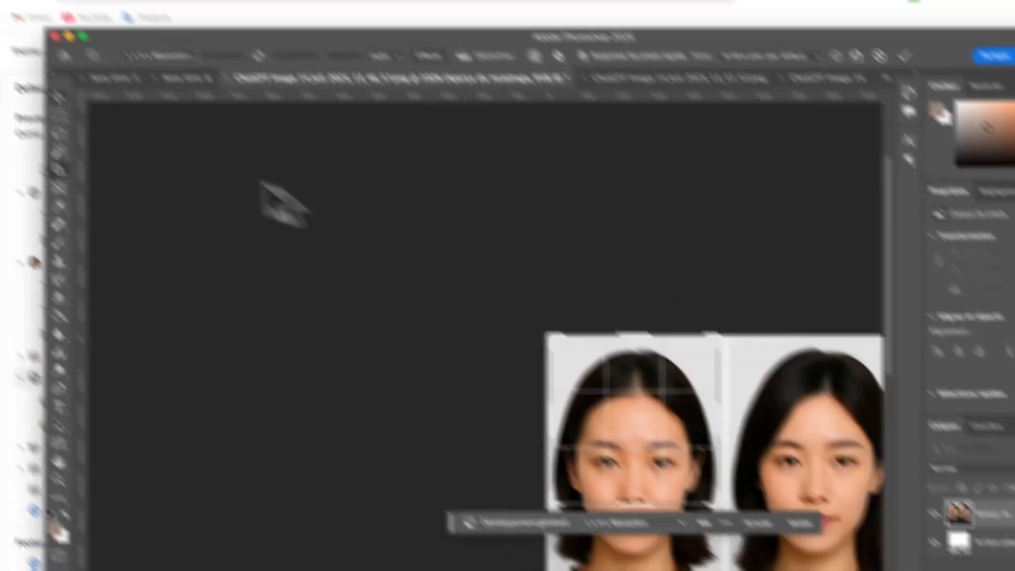
- Save a PNG copy of the cropped before portrait as bef1.png in the Téléchargements folder
left_click(87, 1)
left_click(182, 109)
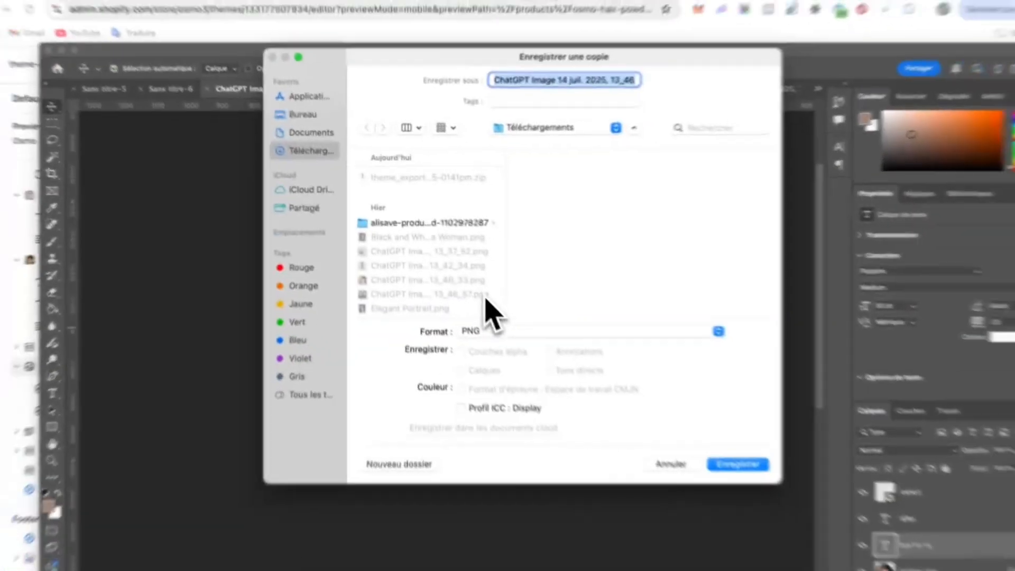
type("b e f o r e")
key("Return")
- Undo the before crop and crop the image to a square of about 479 × 479 px around the after portrait's face
key("super+z")
left_click(115, 186)
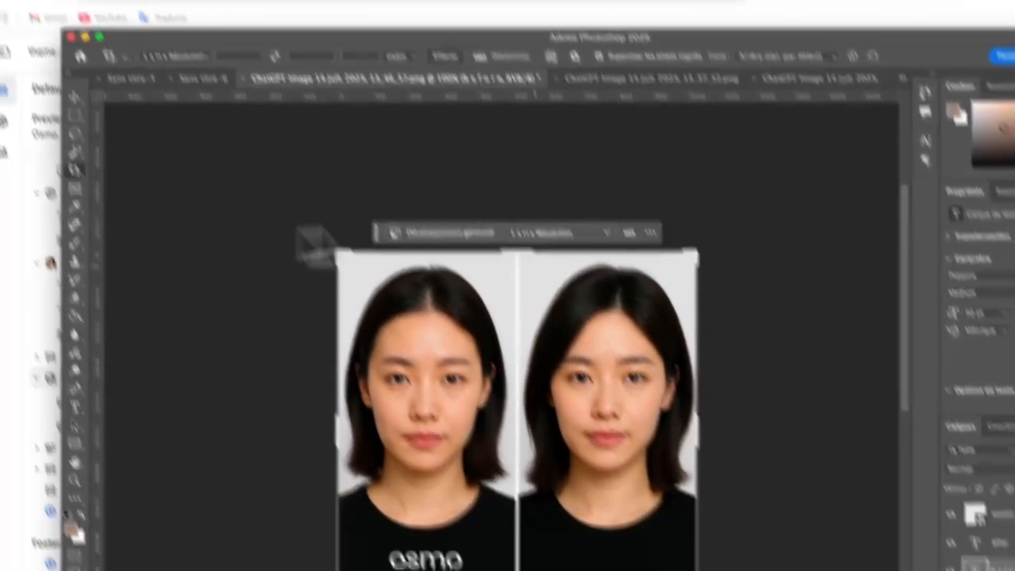
left_click_drag(319, 249, 395, 283)
left_click_drag(461, 312, 462, 501)
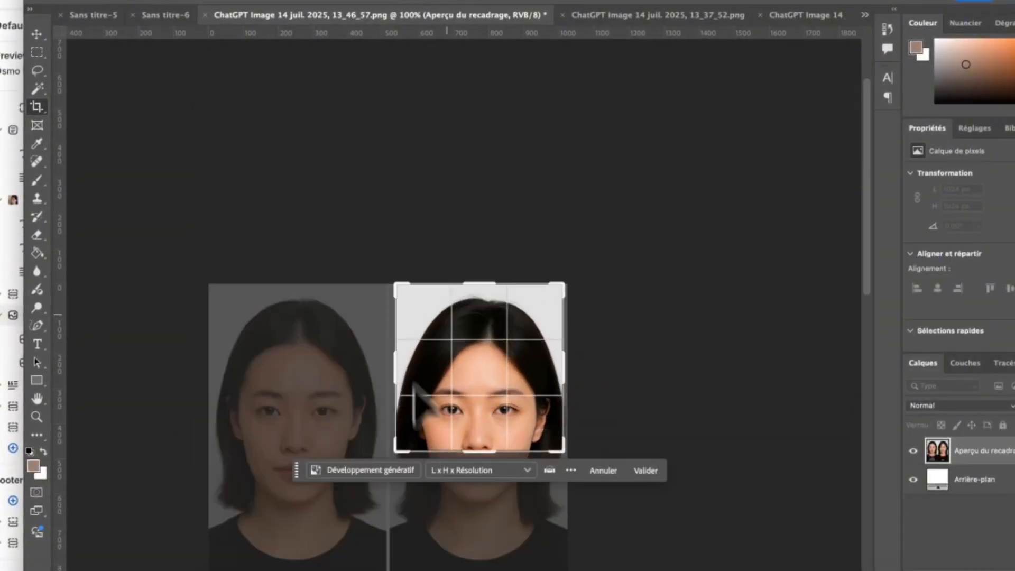
left_click(798, 118)
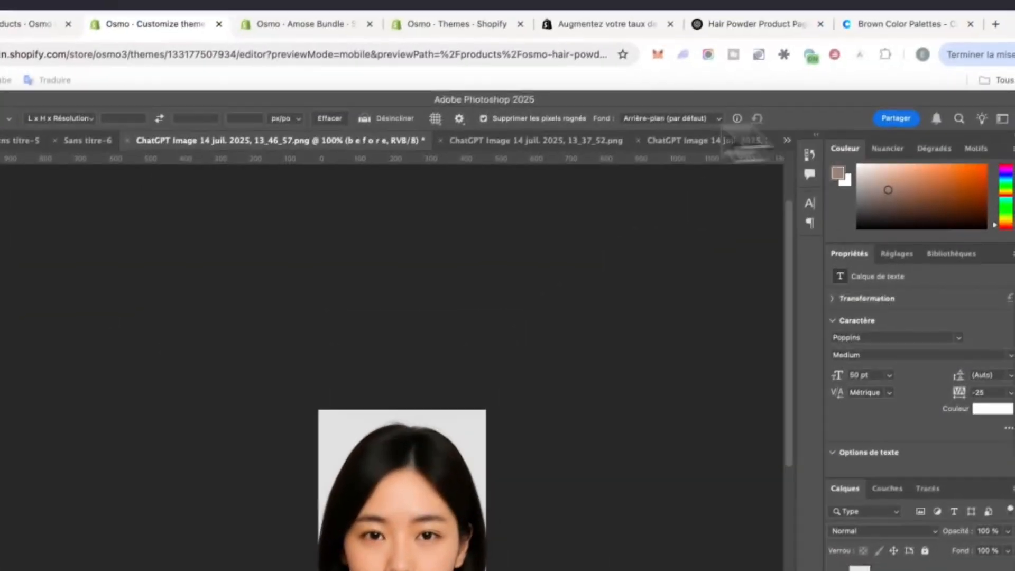
- Save a PNG copy of the cropped after portrait as bef2.png in the Téléchargements folder
left_click(114, 2)
left_click(154, 170)
type("after")
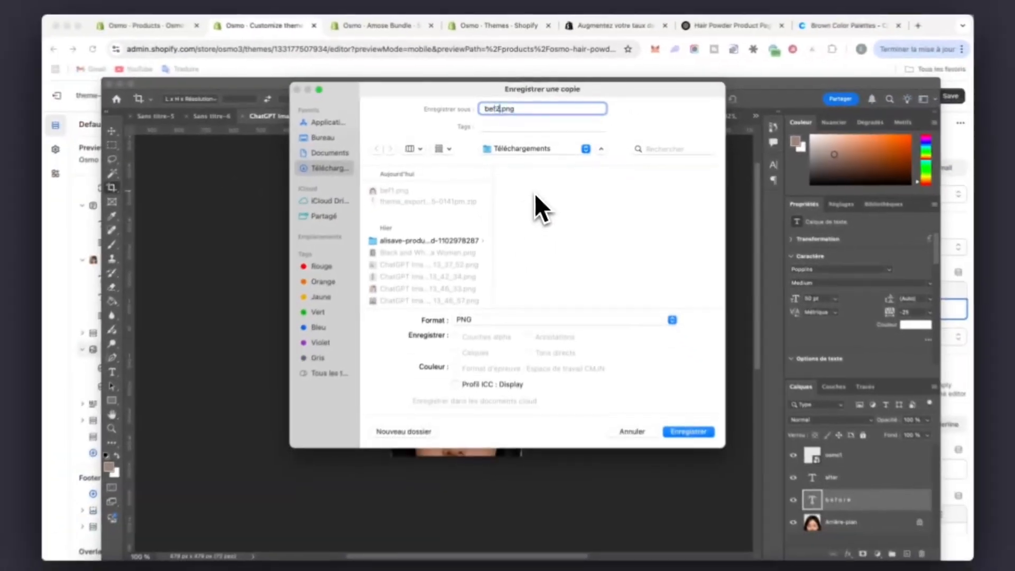
key("Return")
key("Return")
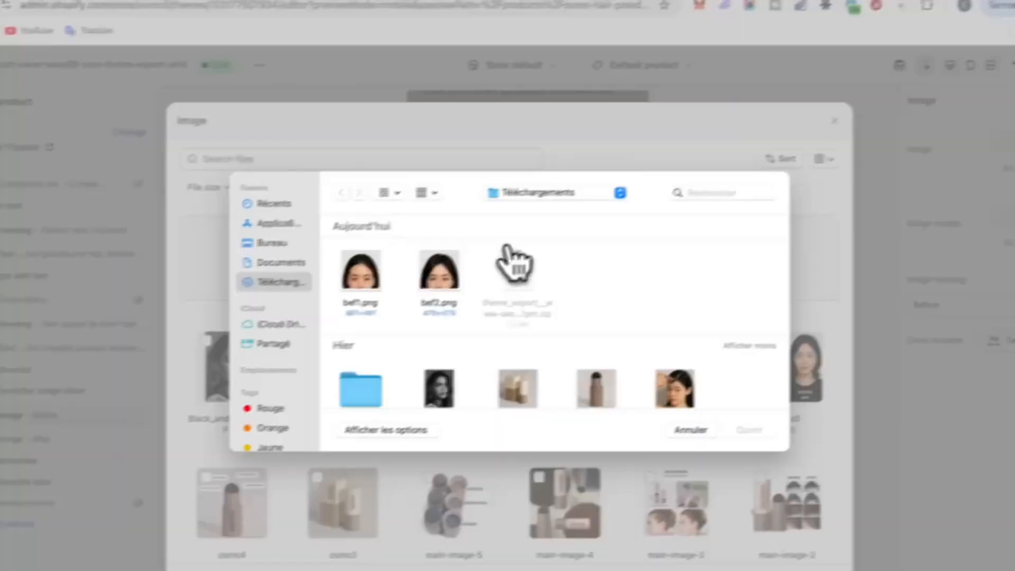
- Upload bef1.png for the before/after slider's Before image and bef2.png for its After image
left_click(373, 284)
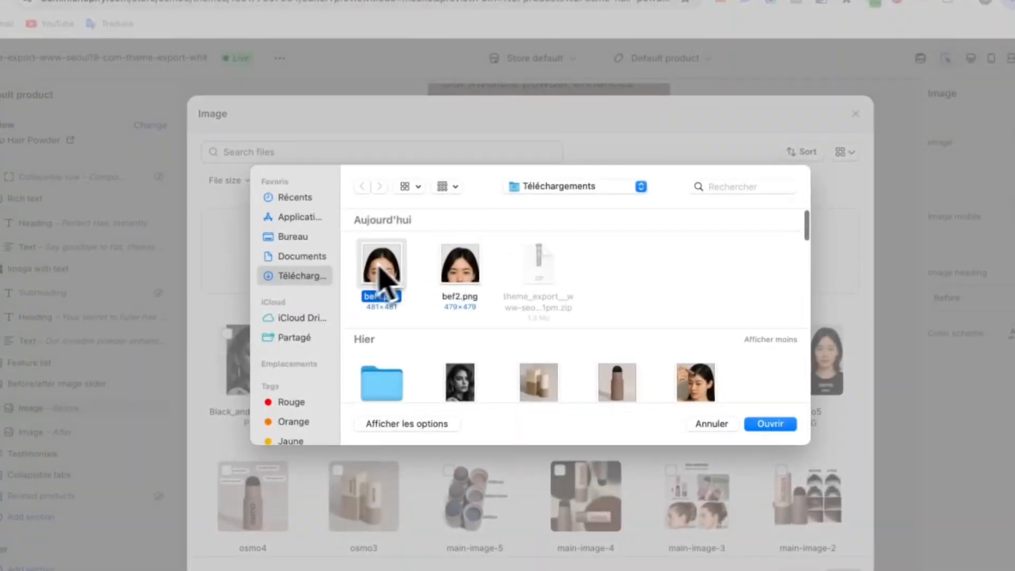
key("Return")
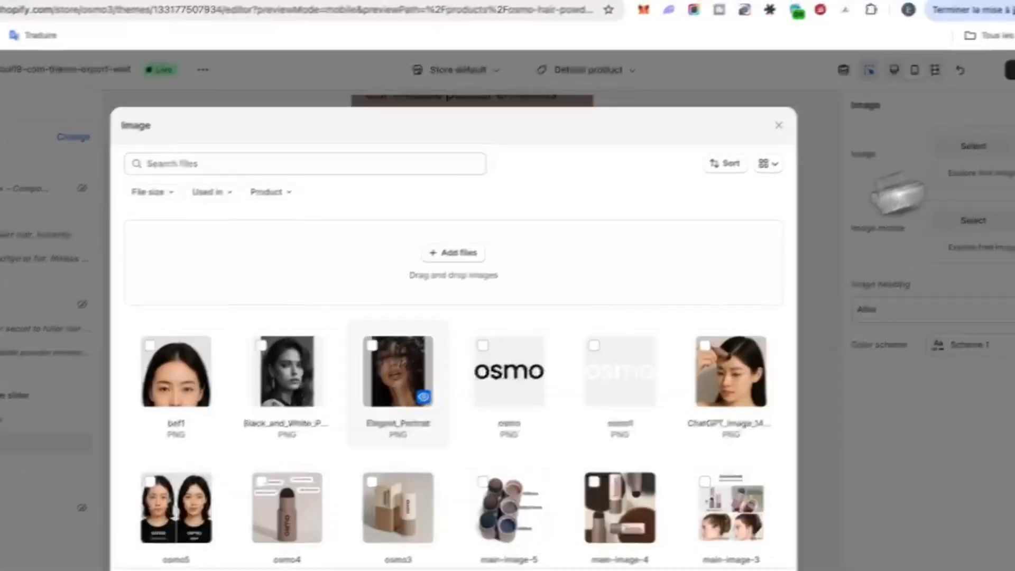
left_click(453, 253)
double_click(478, 253)
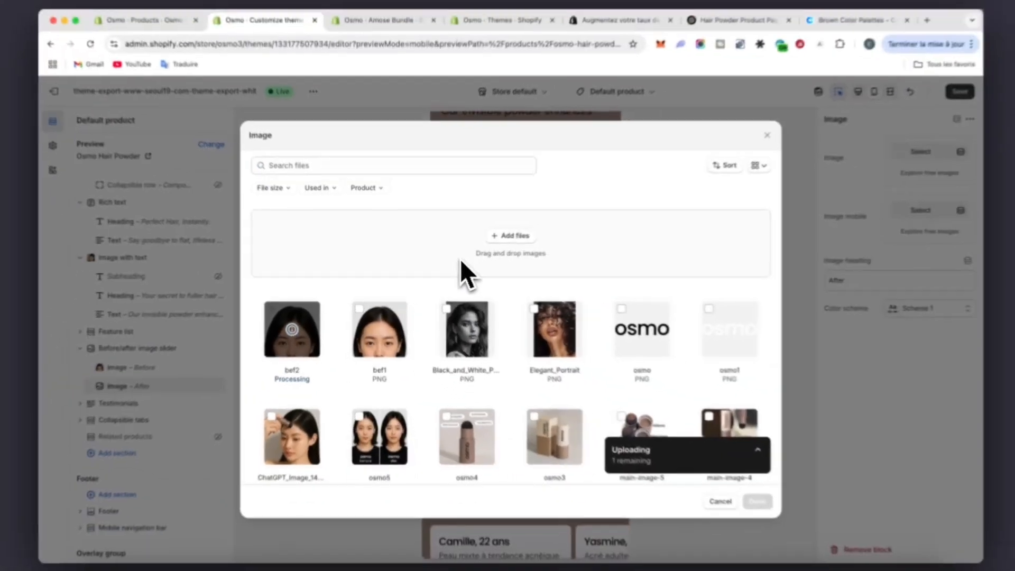
left_click(749, 496)
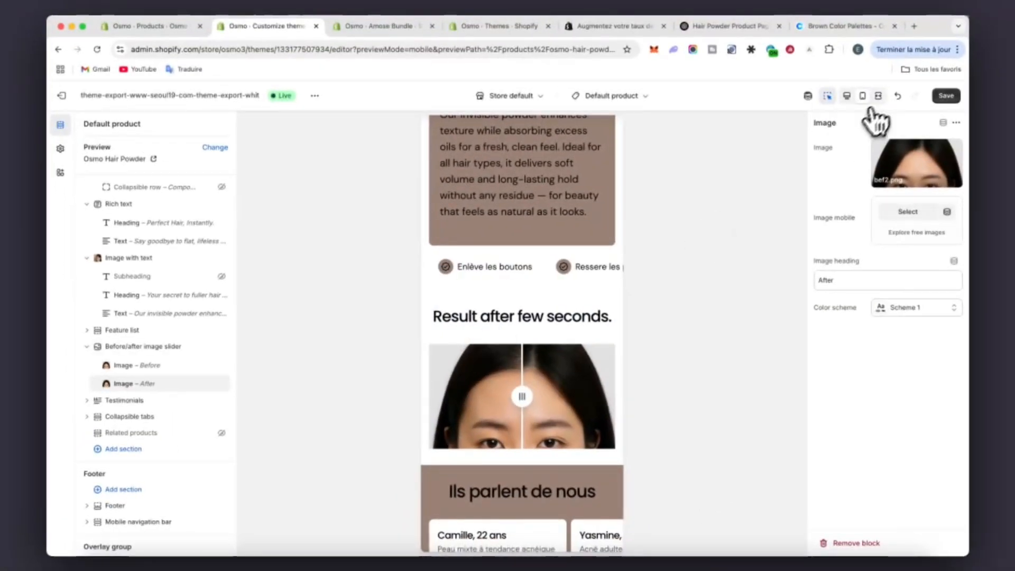
- Replace the feature items with ChatGPT's highlights on all hair types & colors, no white residue or stickiness, Compact & travel-friendly, and Lightweight, invisible formula
left_click(729, 26)
scroll(487, 291, "down", 10)
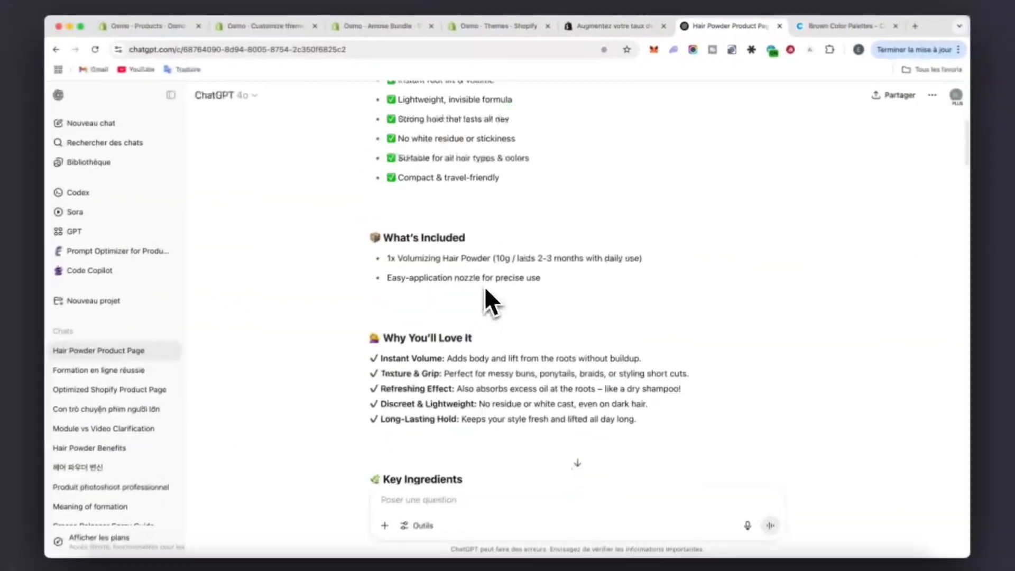
scroll(484, 287, "down", 1)
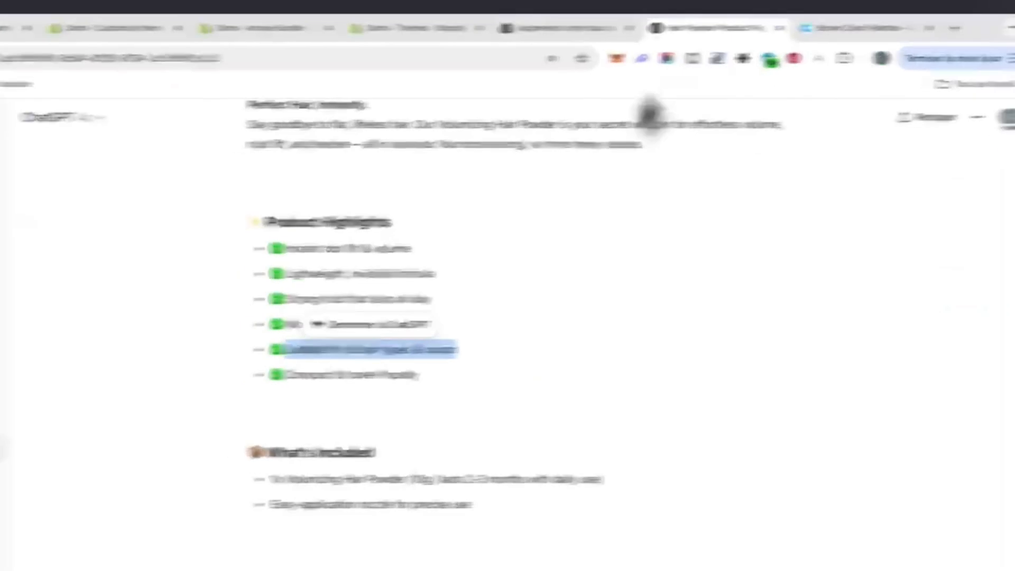
left_click_drag(517, 244, 412, 244)
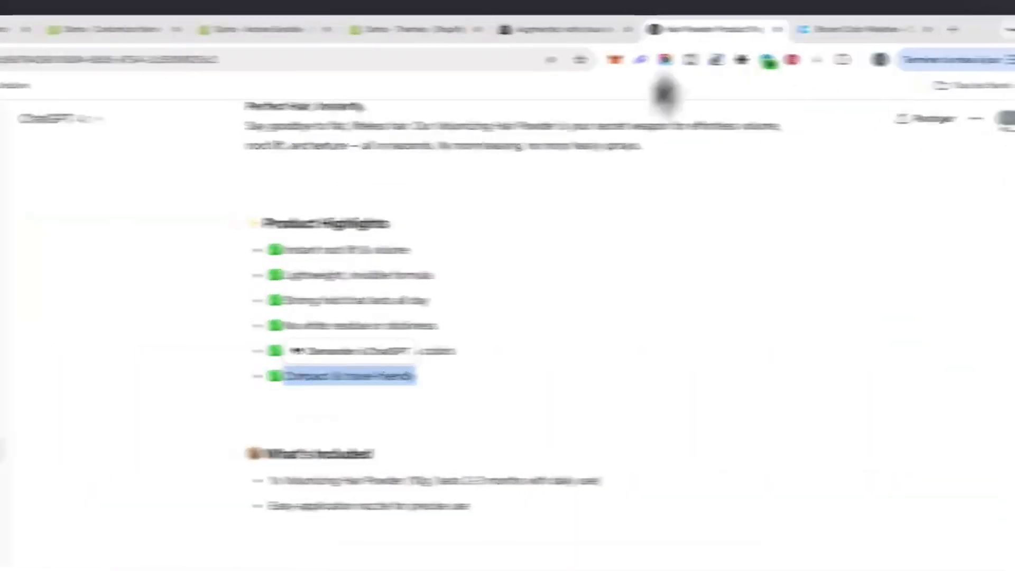
left_click_drag(583, 275, 426, 274)
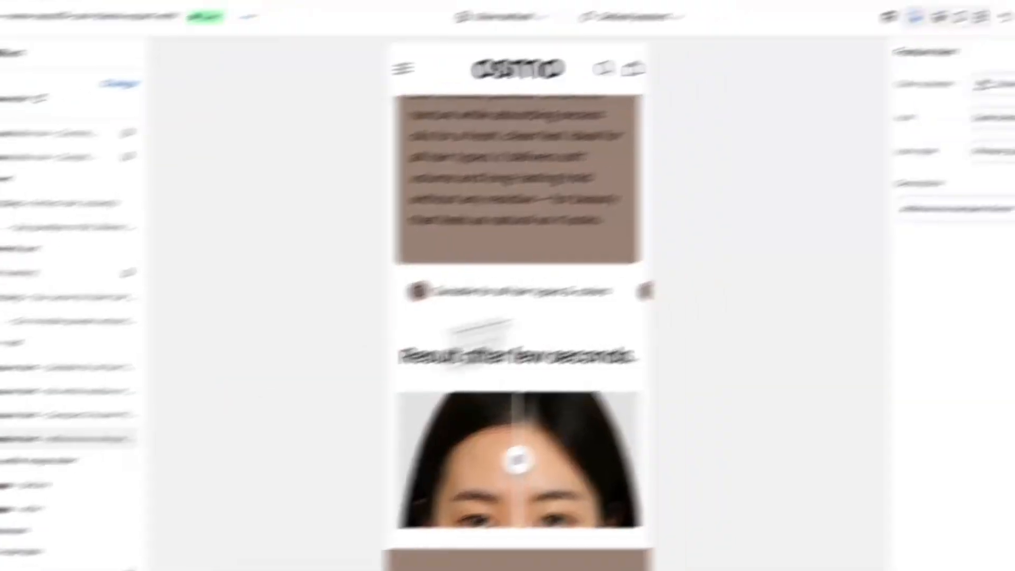
- Set the Testimonials section heading to "They talk about us"
scroll(466, 339, "down", 4)
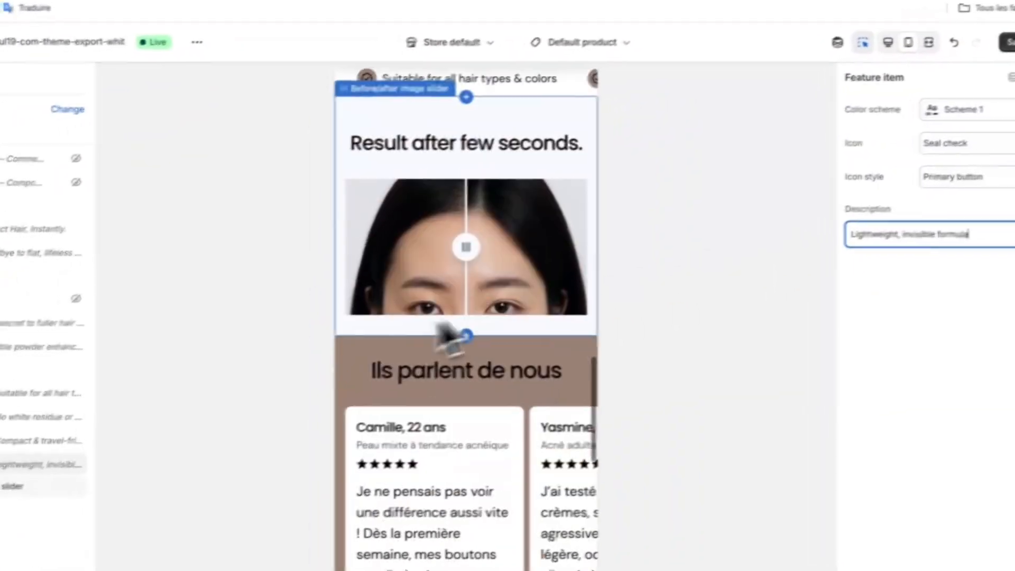
left_click(458, 362)
left_click_drag(894, 273, 775, 282)
type("They ta")
type("lk about us")
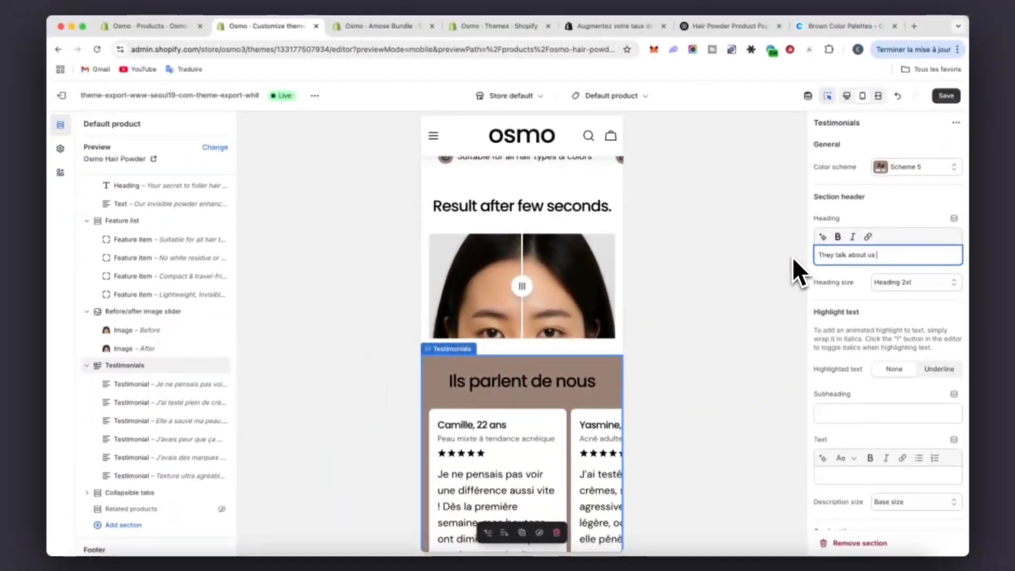
- Set the Testimonials heading to Display md with underline highlighting and change its text to the italic "+ 1,350 verified customers reviews"
left_click(918, 314)
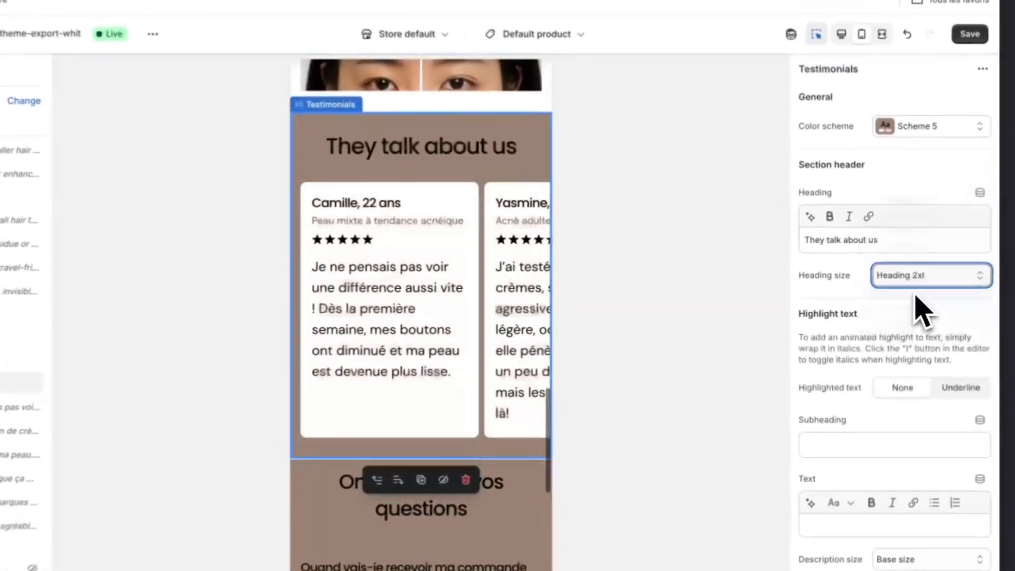
left_click(893, 339)
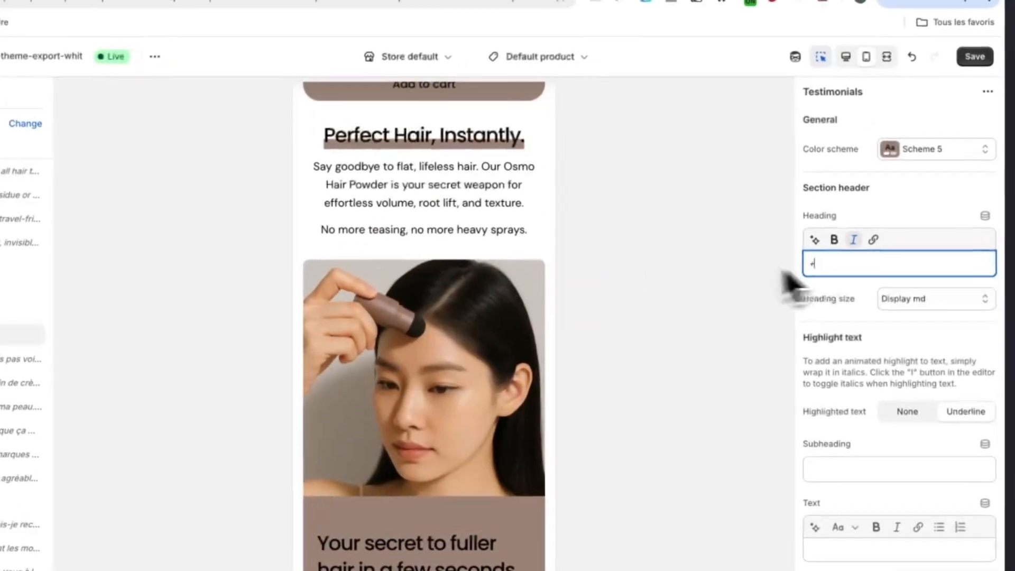
type("1,350 vie")
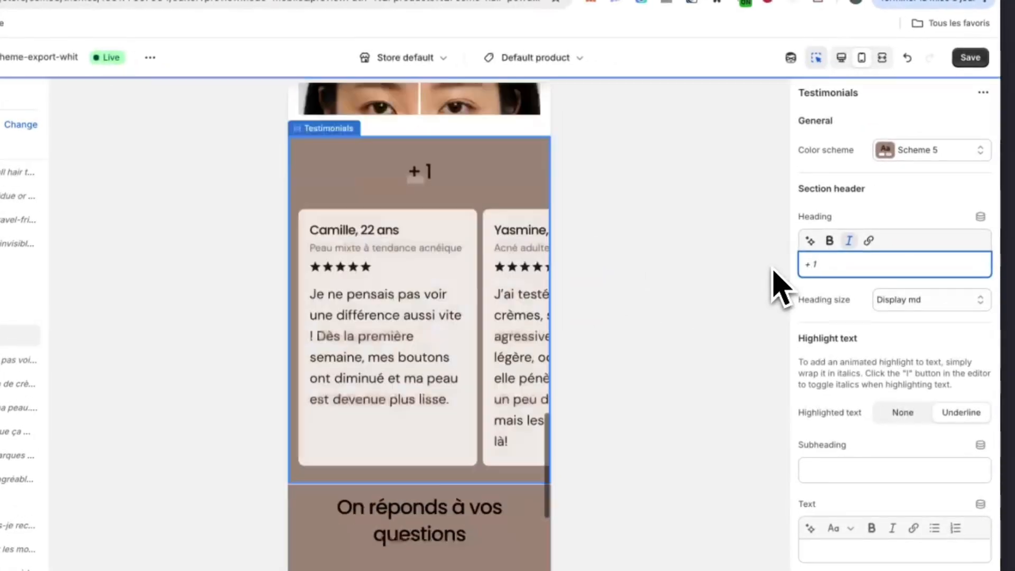
type("ified customers")
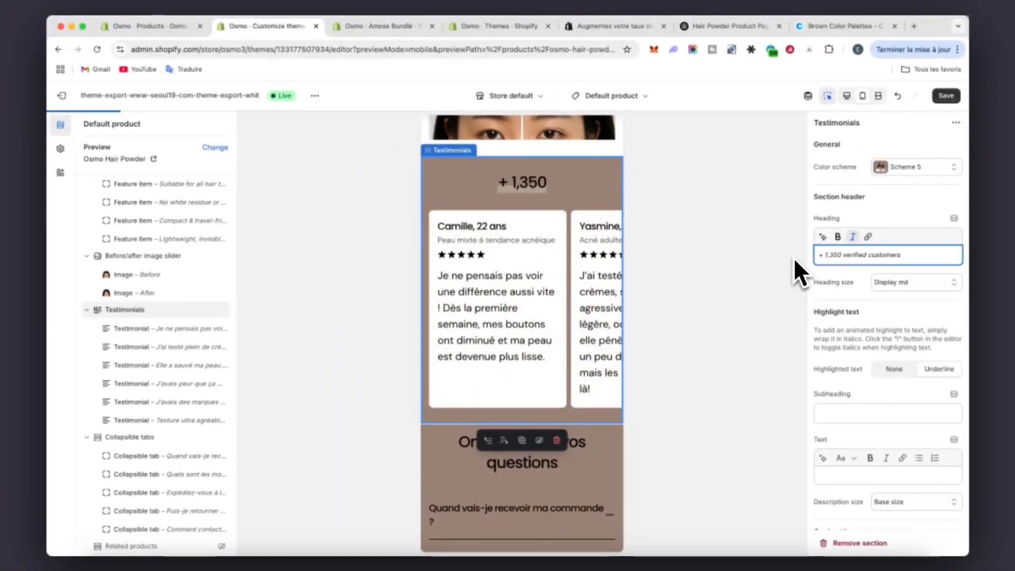
type(" reviews")
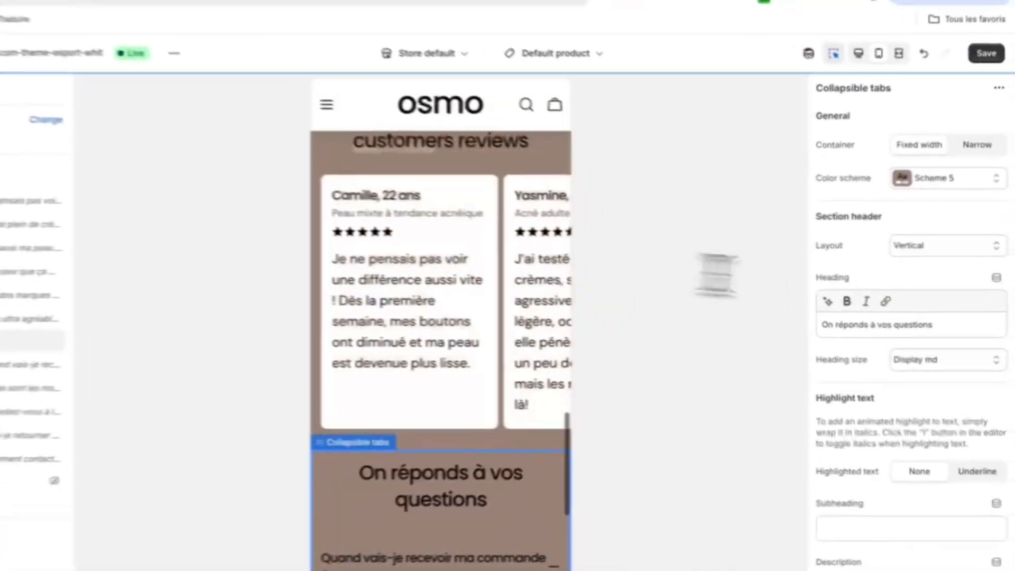
- Change the Collapsible tabs heading to an italic "We answers your questions." with underline highlighting, and save the theme
type("We answe")
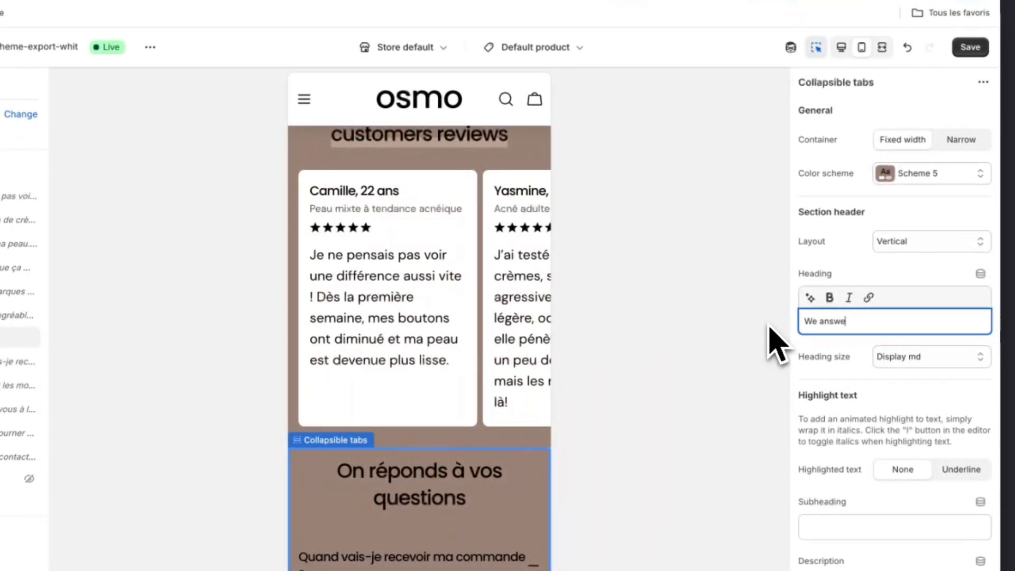
type("rs your questions.")
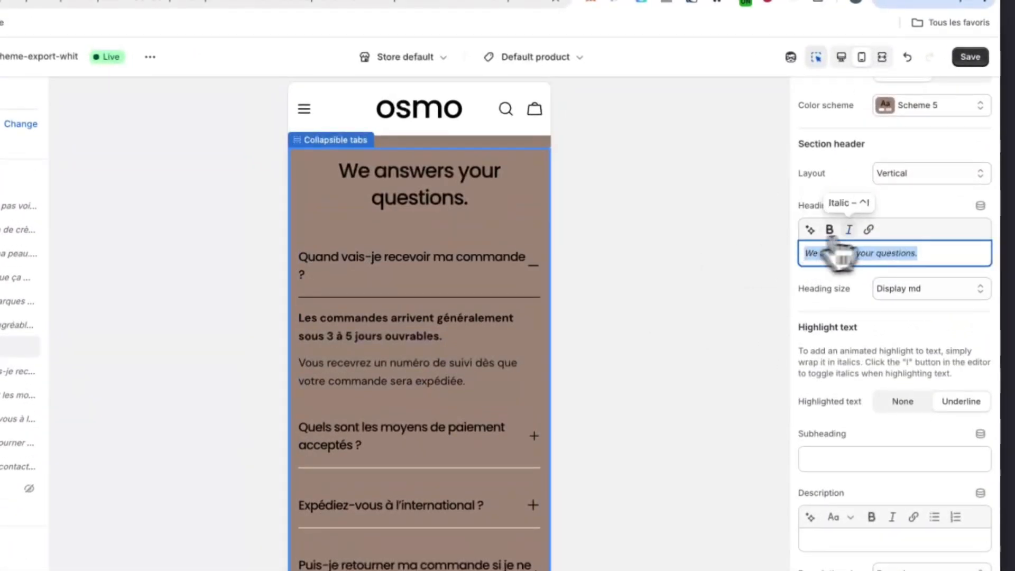
scroll(478, 220, "up", 8)
scroll(477, 218, "down", 4)
scroll(476, 219, "up", 2)
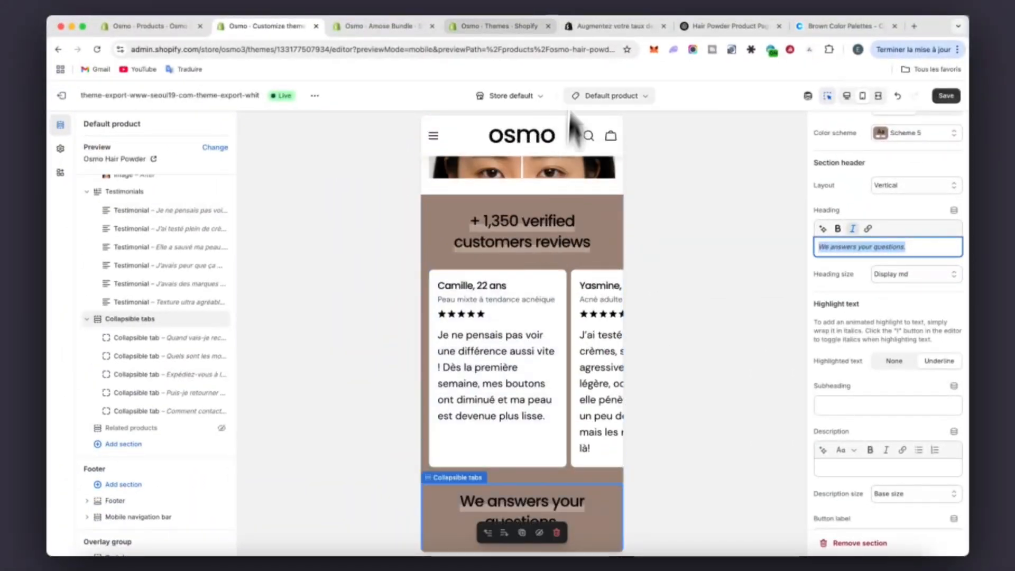
scroll(509, 246, "up", 10)
scroll(497, 259, "down", 3)
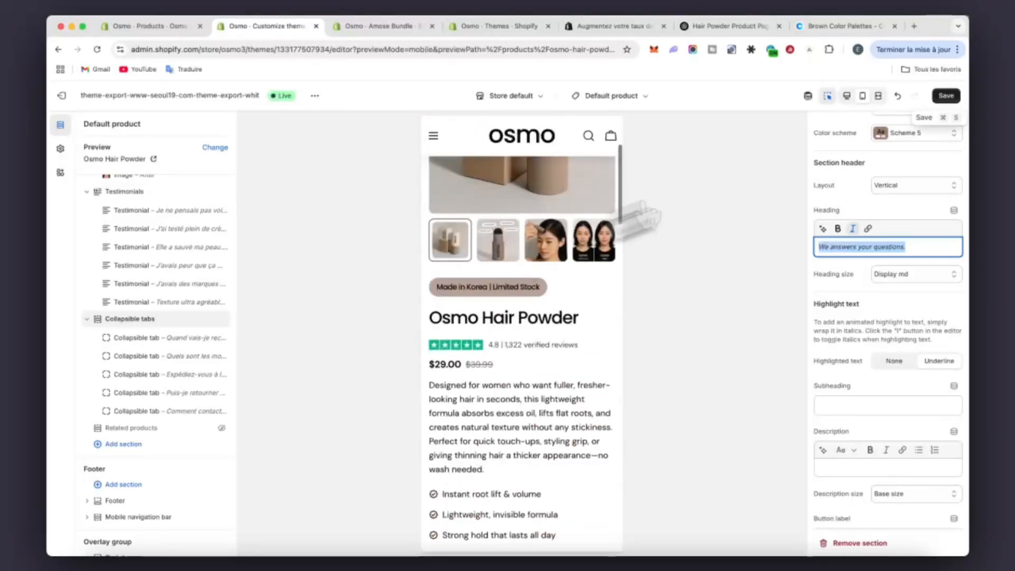
left_click(946, 96)
- Check the product page in the fullscreen preview and set the before/after slider's image height to Large
scroll(579, 204, "up", 15)
left_click(878, 96)
scroll(585, 247, "down", 4)
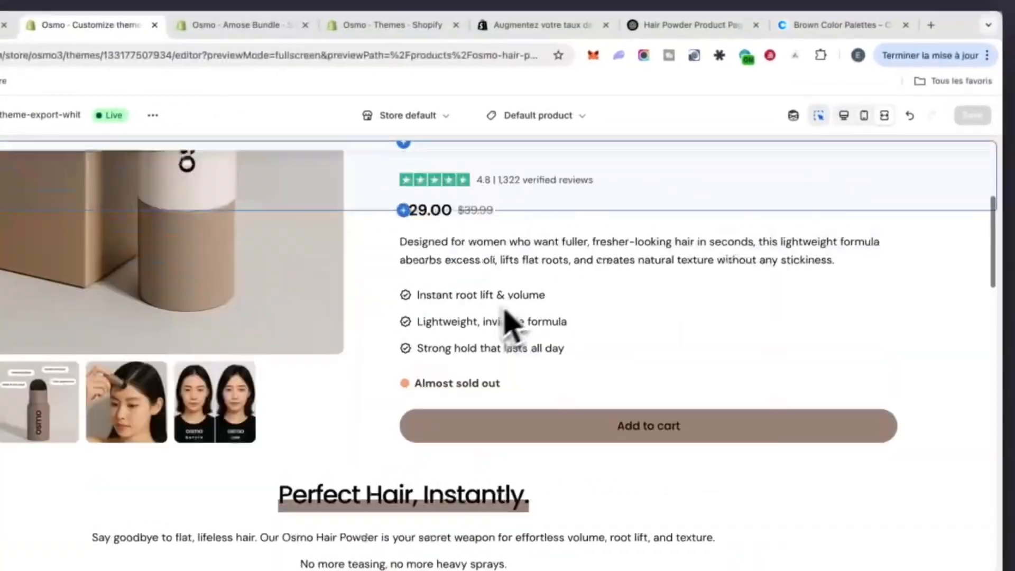
scroll(506, 252, "down", 8)
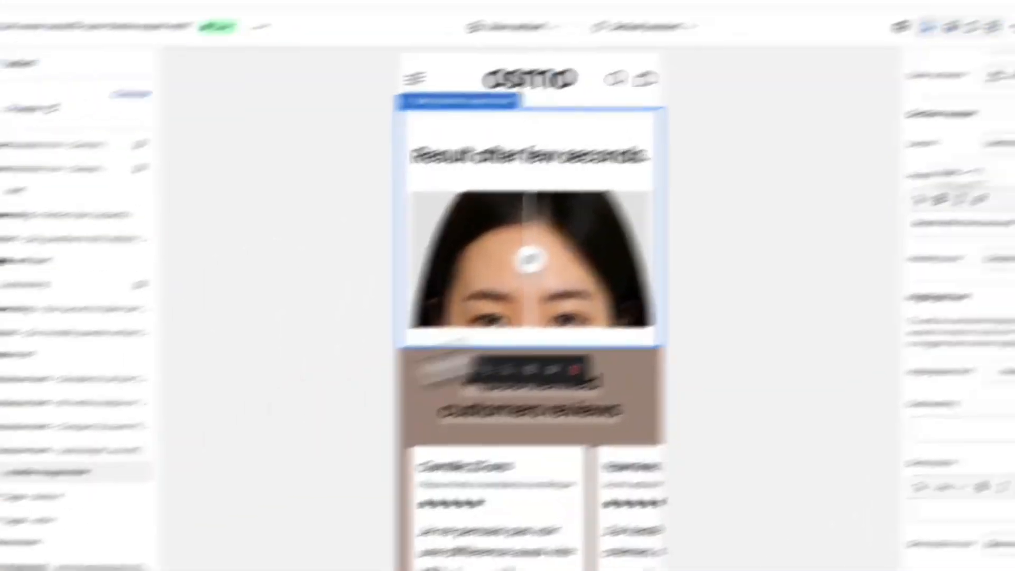
scroll(873, 294, "down", 5)
left_click(933, 295)
left_click(909, 307)
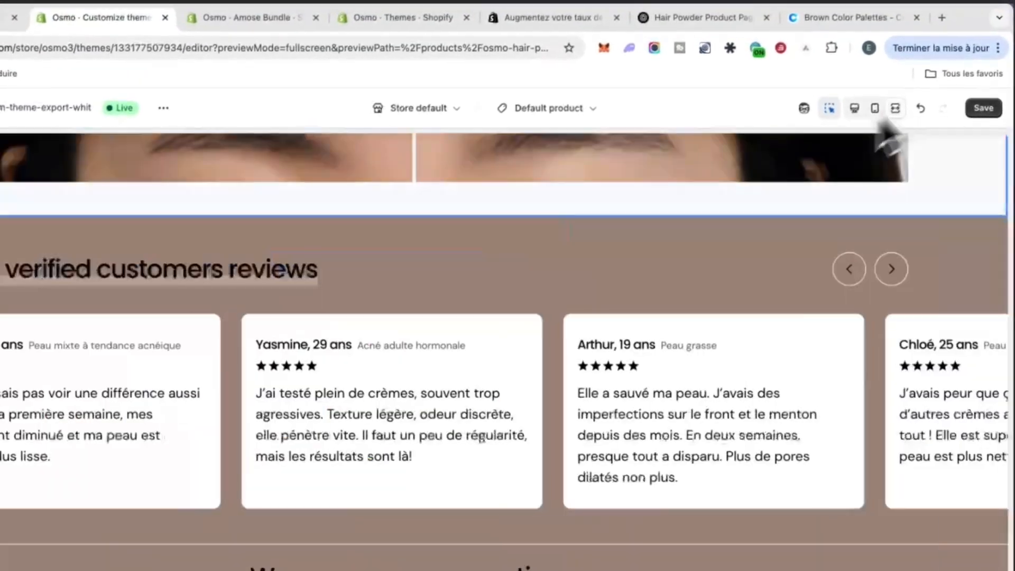
left_click(934, 296)
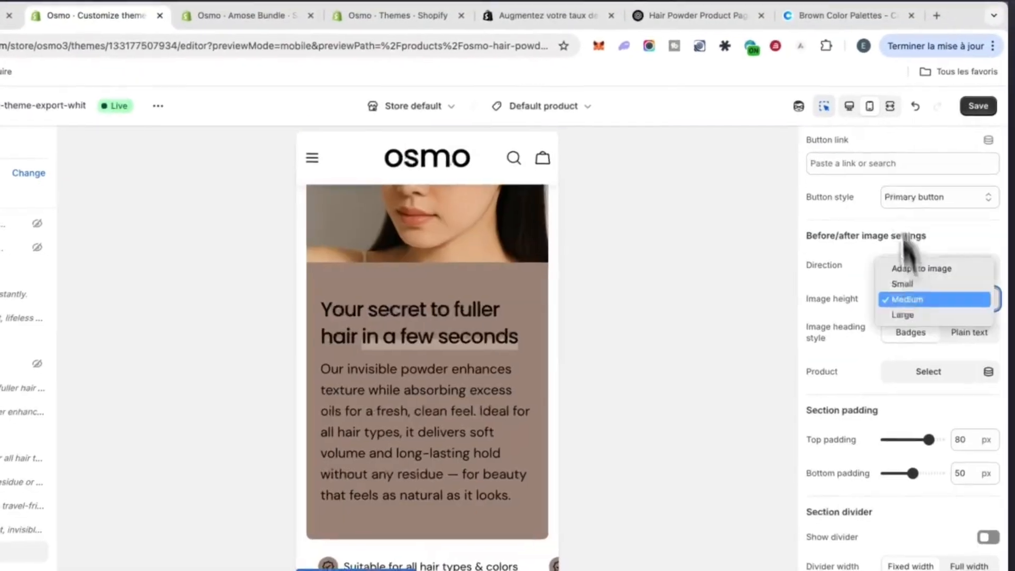
left_click(907, 313)
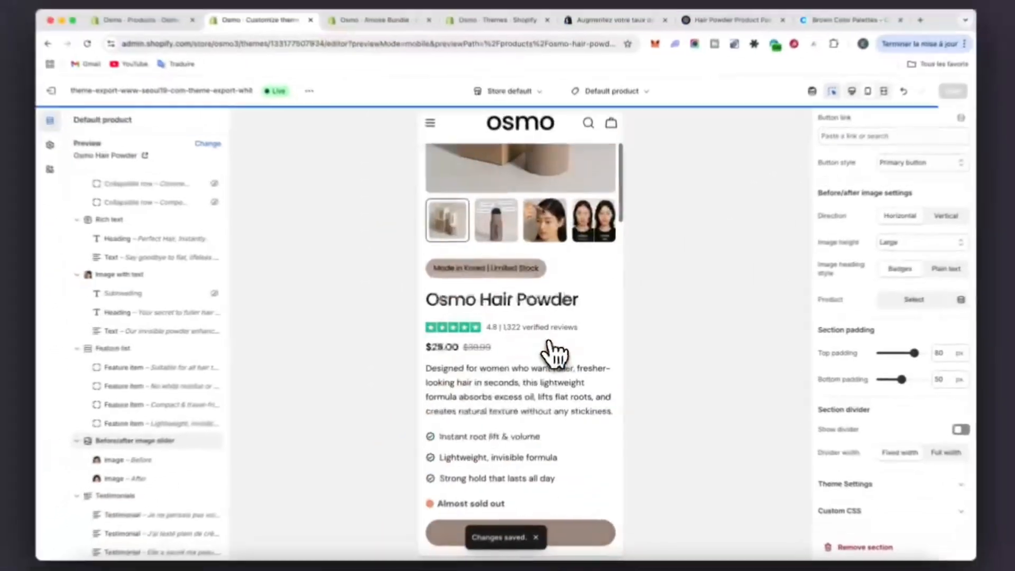
- Change the heading of the first collapsible row below the Add to cart button to "How to use it ?"
scroll(547, 351, "up", 2)
scroll(550, 351, "down", 5)
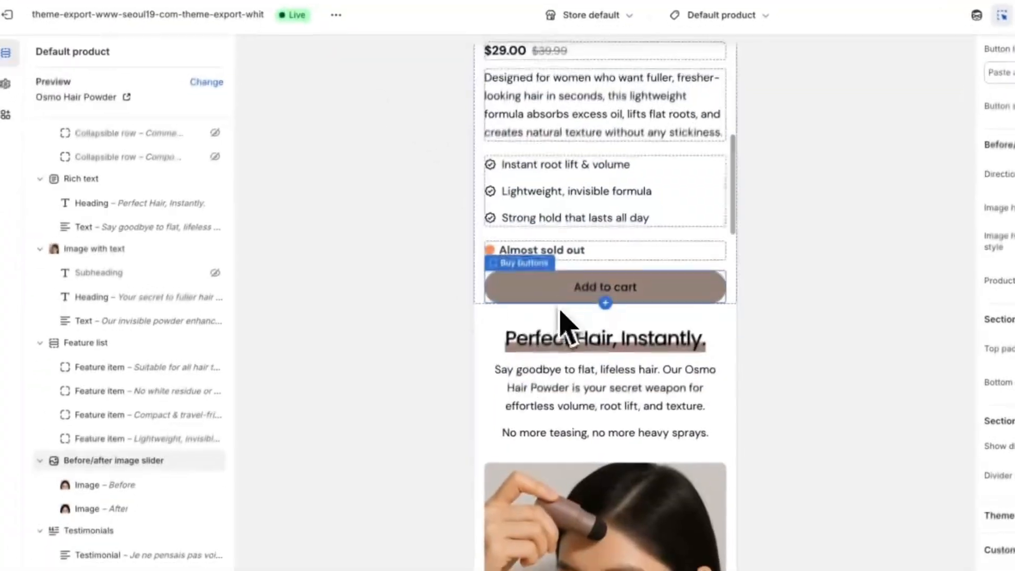
scroll(192, 306, "up", 3)
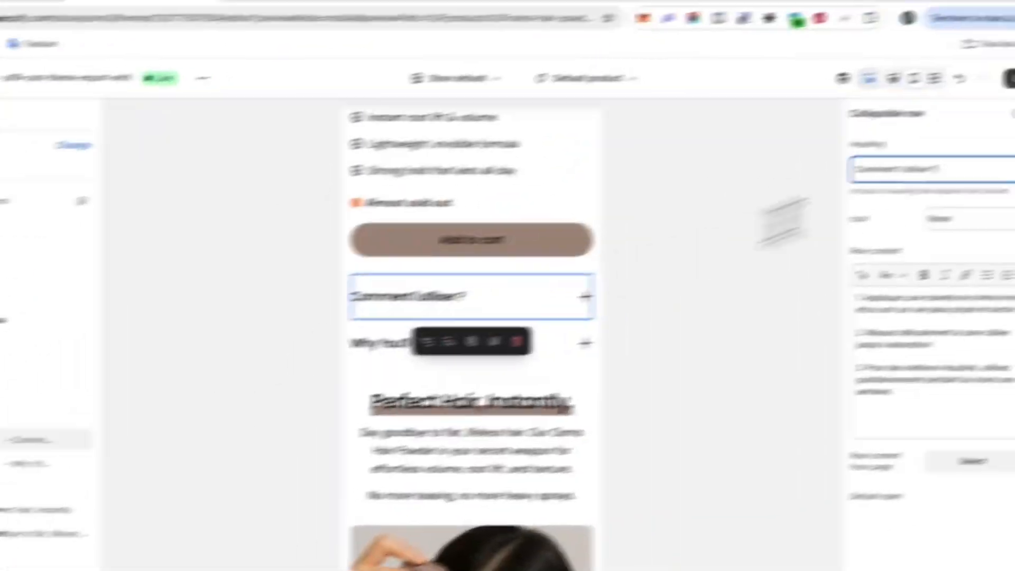
type("How to use (t ?")
- Copy the How To Use steps and Pro Tip from ChatGPT into the "How to use it ?" row content
scroll(536, 229, "down", 2)
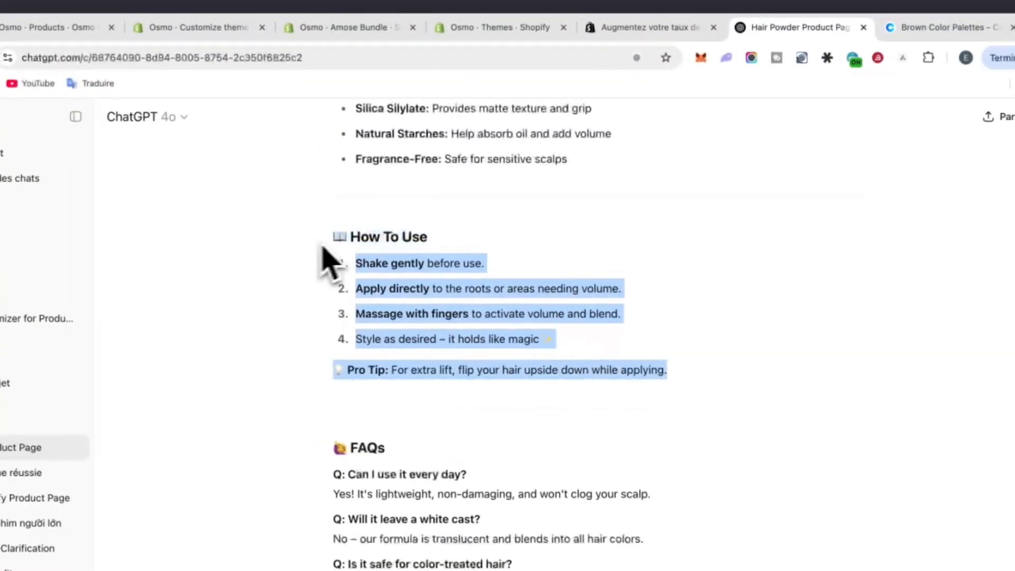
key("ctrl+c")
left_click(134, 29)
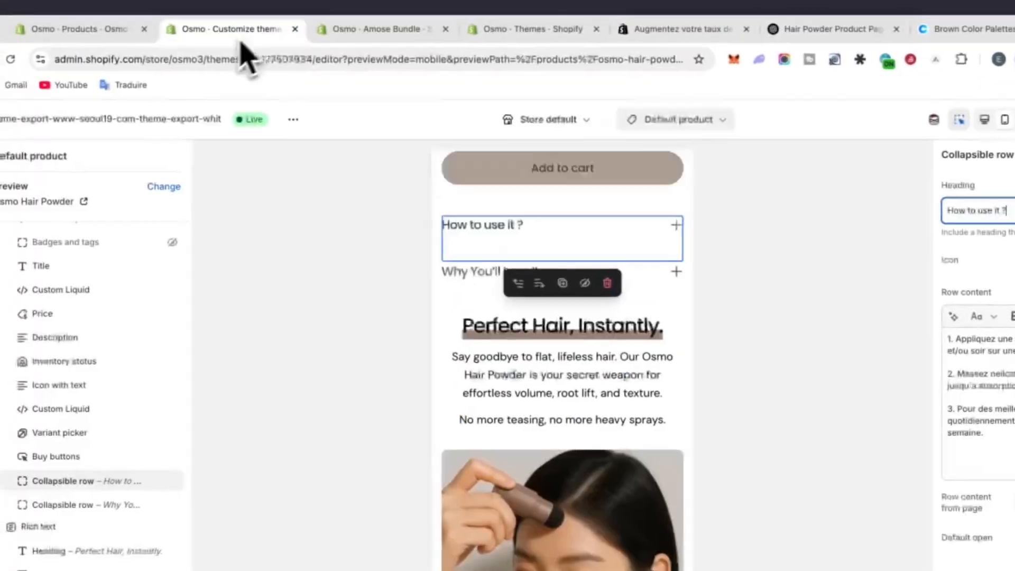
left_click(846, 343)
key("ctrl+v")
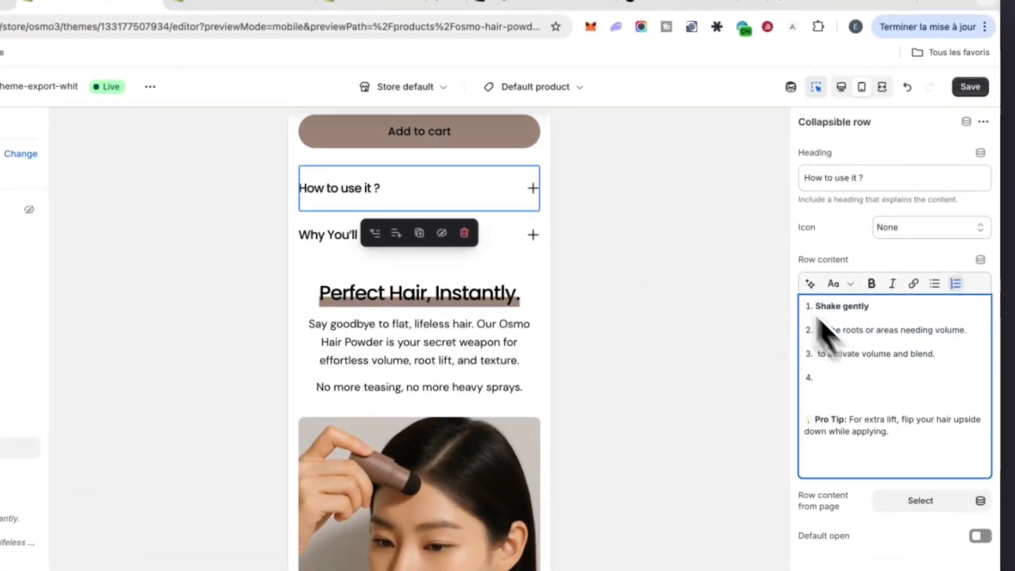
- Complete the first two how-to-use steps by adding "before use" after "Shake gently" and "Apply directly" before "to the roots"
left_click(871, 306)
left_click(635, 5)
left_click(245, 6)
left_click(122, 4)
type("before use")
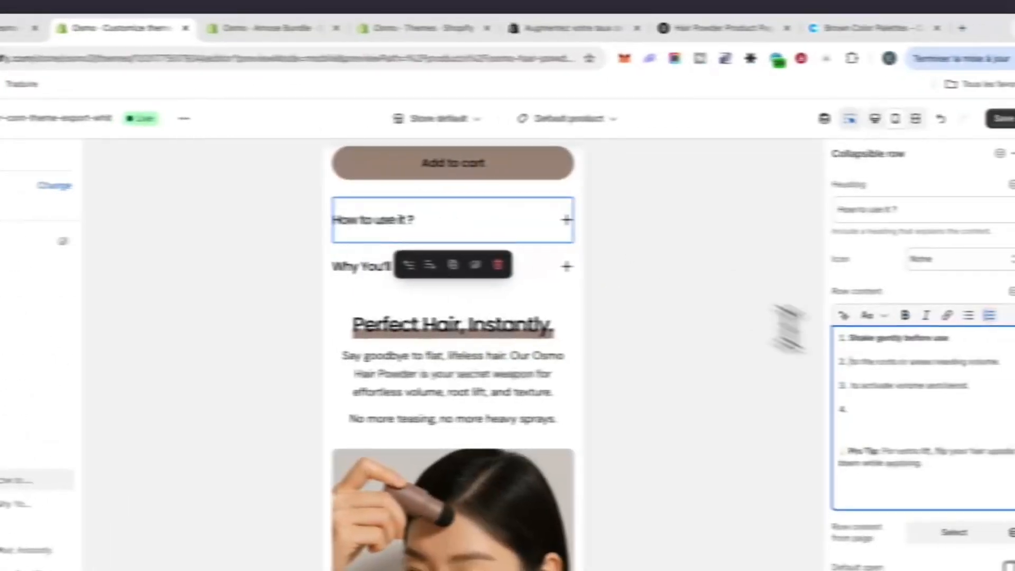
left_click(827, 363)
type("Apply directly")
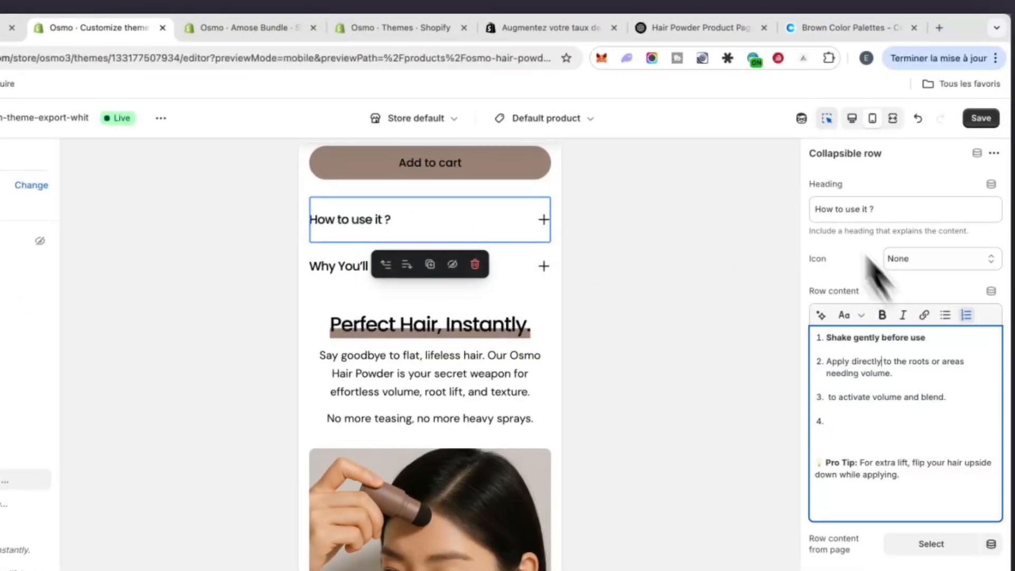
- Complete the third how-to-use step with "Massage with fingers" before "to activate volume and blend", following the ChatGPT text
left_click(700, 27)
left_click(143, 28)
left_click(829, 397)
type("Massage with fingers")
- Enter "Style as desired - it holds like magic" as the fourth how-to-use step and close the gap above the Pro Tip
left_click(650, 17)
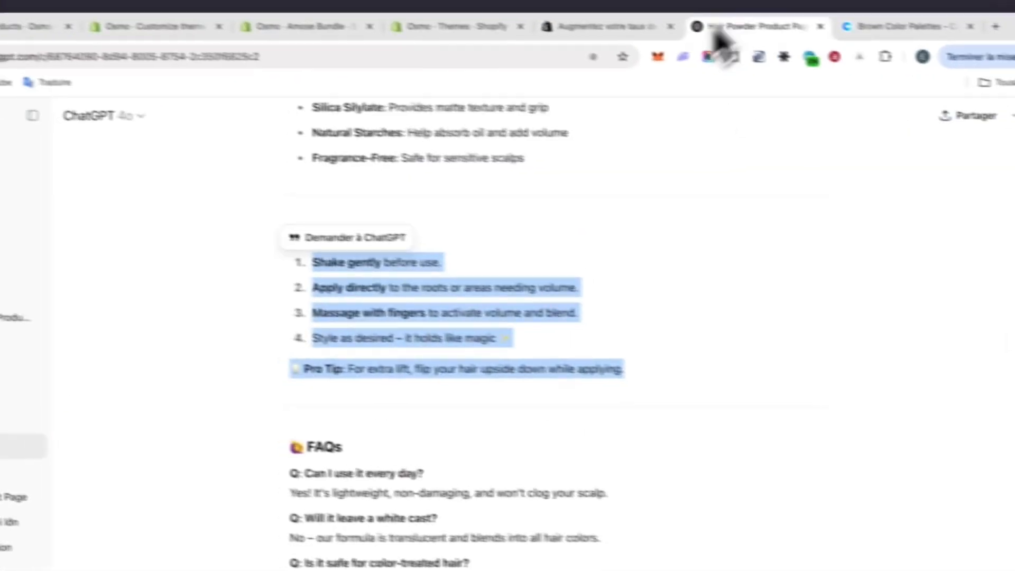
left_click(88, 17)
left_click(824, 422)
type("Style as desired - it ho")
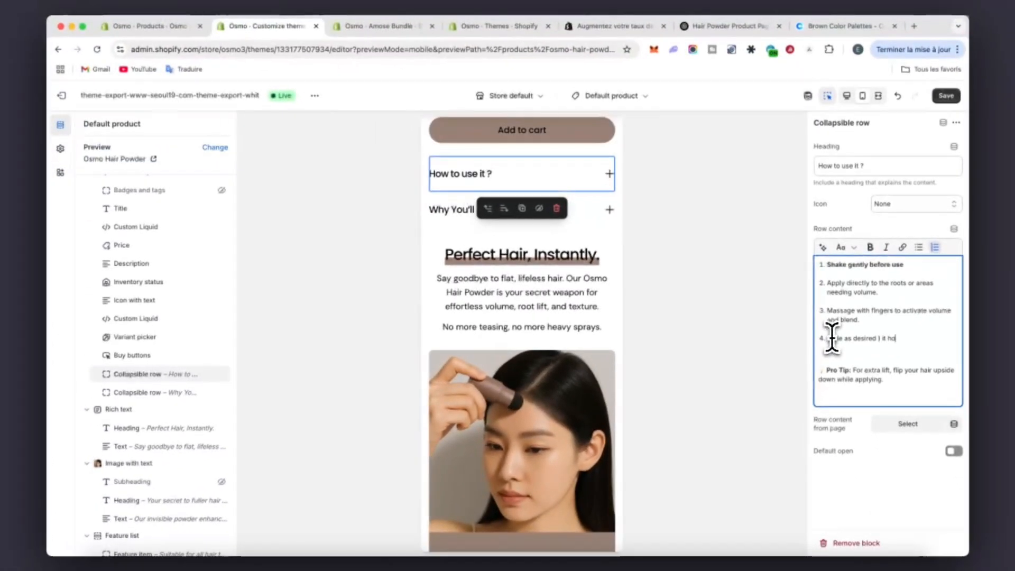
left_click(719, 8)
left_click(230, 8)
key("BackSpace")
key("BackSpace")
key("BackSpace")
key("BackSpace")
key("BackSpace")
type("- it holds like magic")
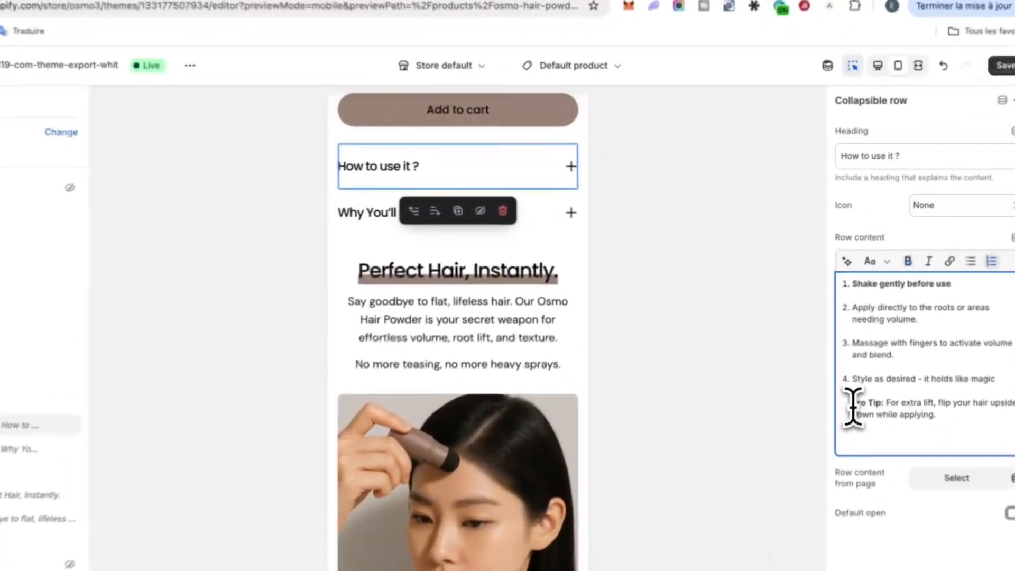
left_click(837, 397)
scroll(496, 232, "up", 12)
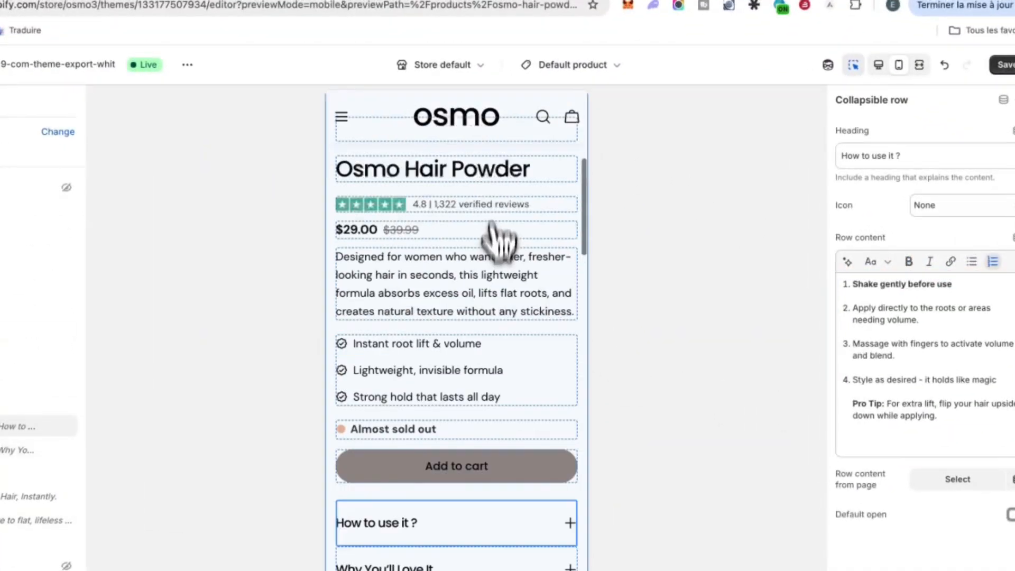
- Save the "How to use it ?" changes and copy the hair volumizer review from ChatGPT into the first testimonial's content
left_click(1004, 64)
scroll(494, 233, "down", 18)
scroll(539, 214, "down", 8)
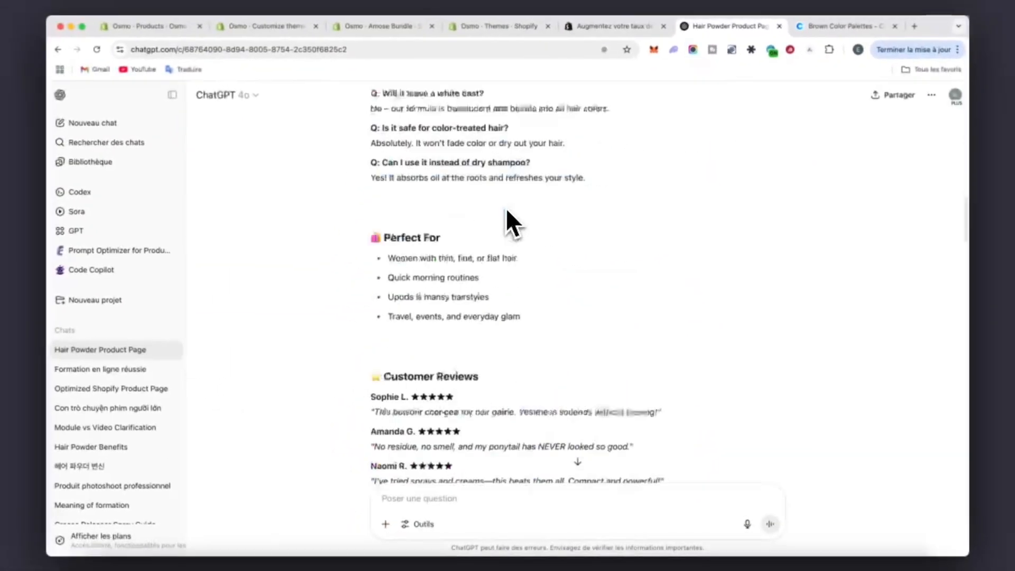
scroll(505, 208, "down", 10)
scroll(464, 265, "up", 4)
triple_click(465, 265)
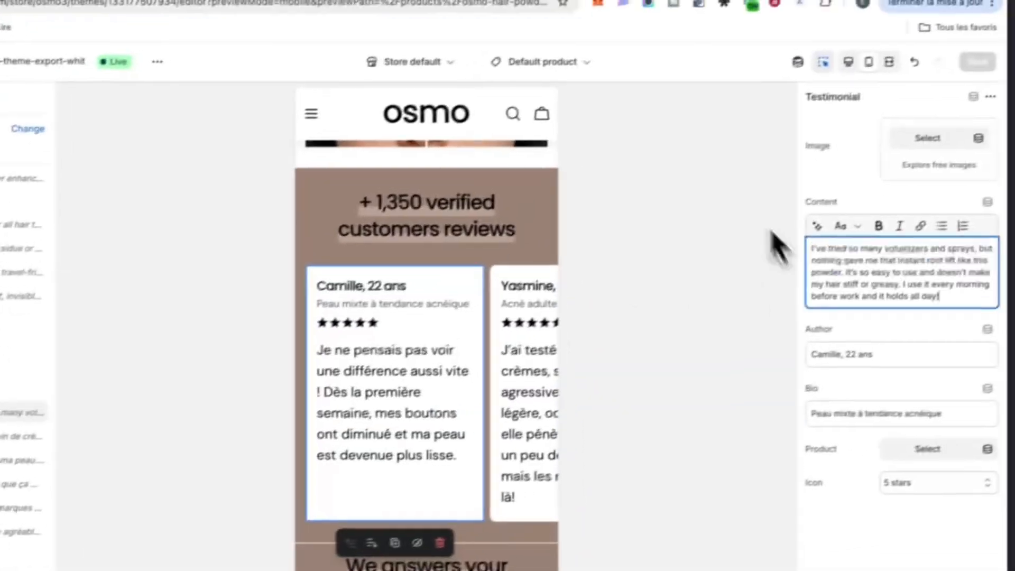
- Remove the age from the first testimonial's author and clear its skin-type bio
key("BackSpace")
key("BackSpace")
key("BackSpace")
key("BackSpace")
key("BackSpace")
key("BackSpace")
key("BackSpace")
key("BackSpace")
key("Tab")
key("ctrl+a")
key("BackSpace")
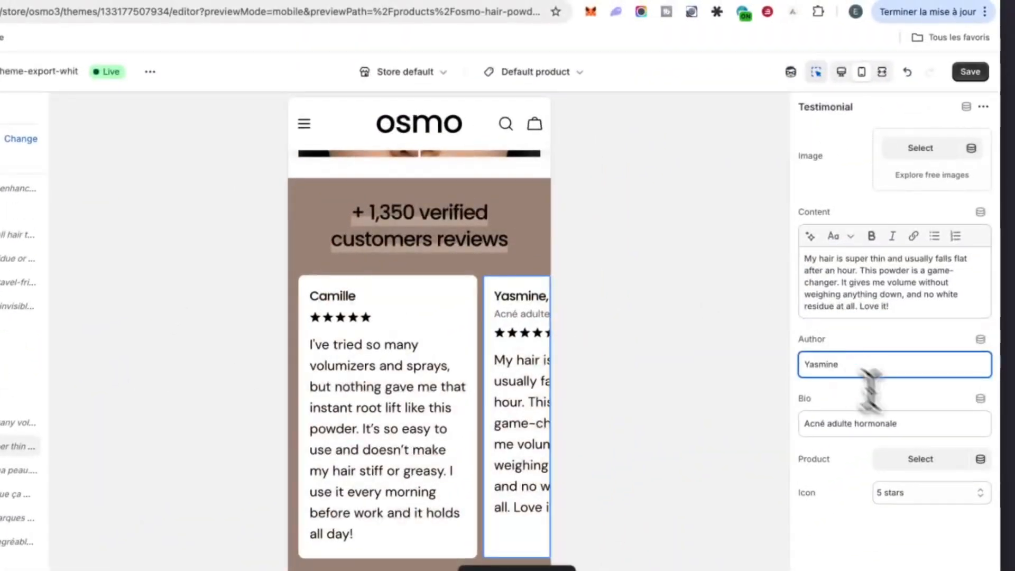
- Clear the "Acné adulte hormonale" bio of the second testimonial
key("Tab")
key("ctrl+a")
key("BackSpace")
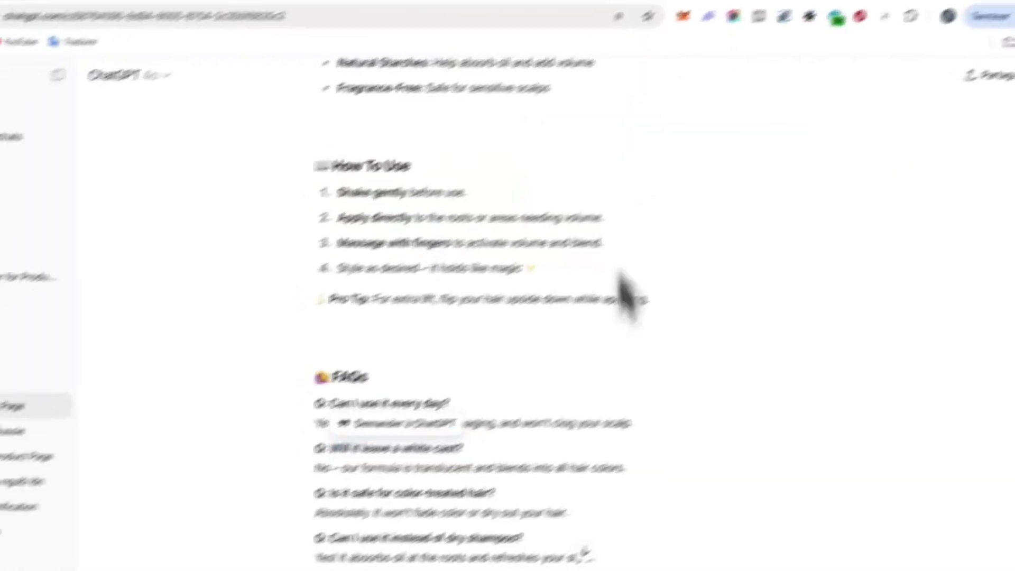
- Copy the ChatGPT answers about white cast, color-treated hair and dry shampoo into the matching FAQ rows on the product page
left_click_drag(659, 429, 349, 430)
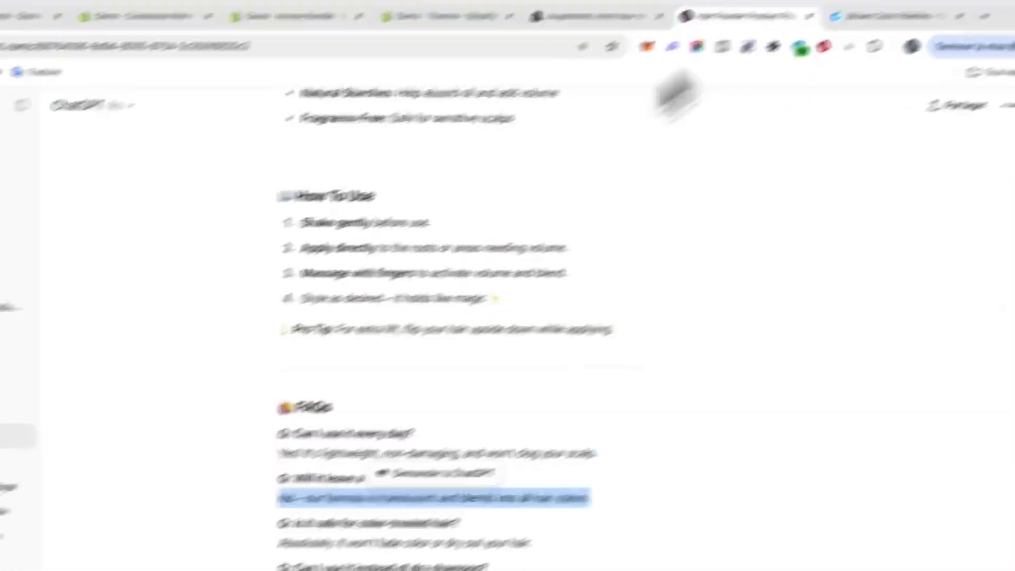
left_click_drag(537, 473, 360, 475)
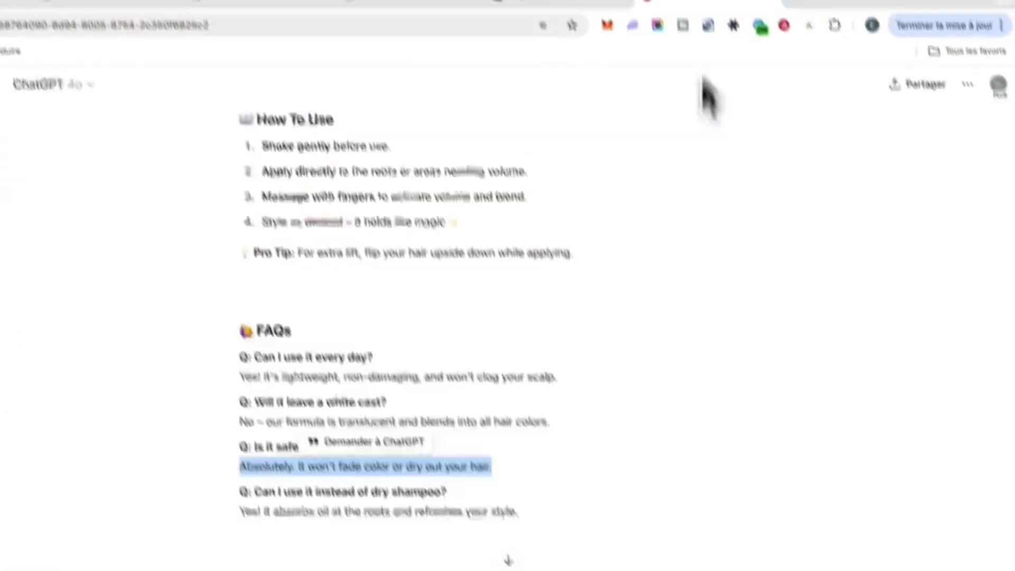
left_click_drag(625, 467, 346, 443)
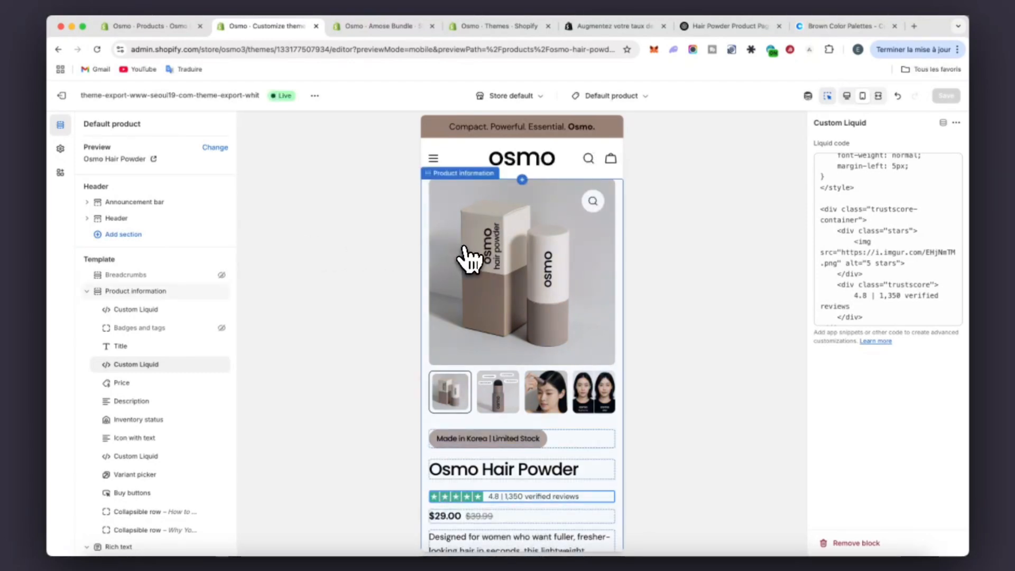
- Review the product information in the preview, from the image gallery through the add-to-cart button to the collapsible rows
scroll(465, 257, "down", 4)
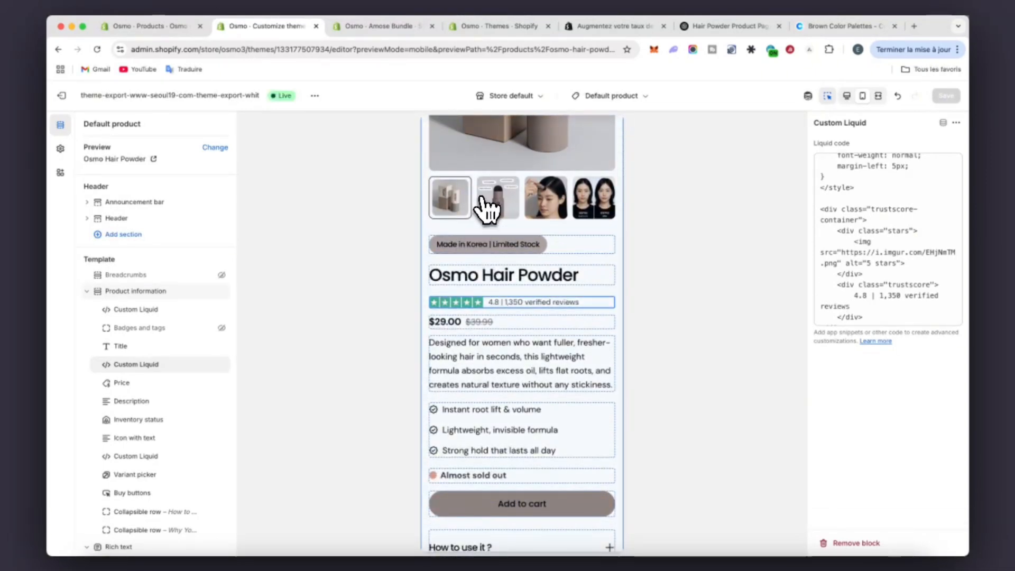
scroll(515, 280, "down", 5)
scroll(518, 294, "up", 6)
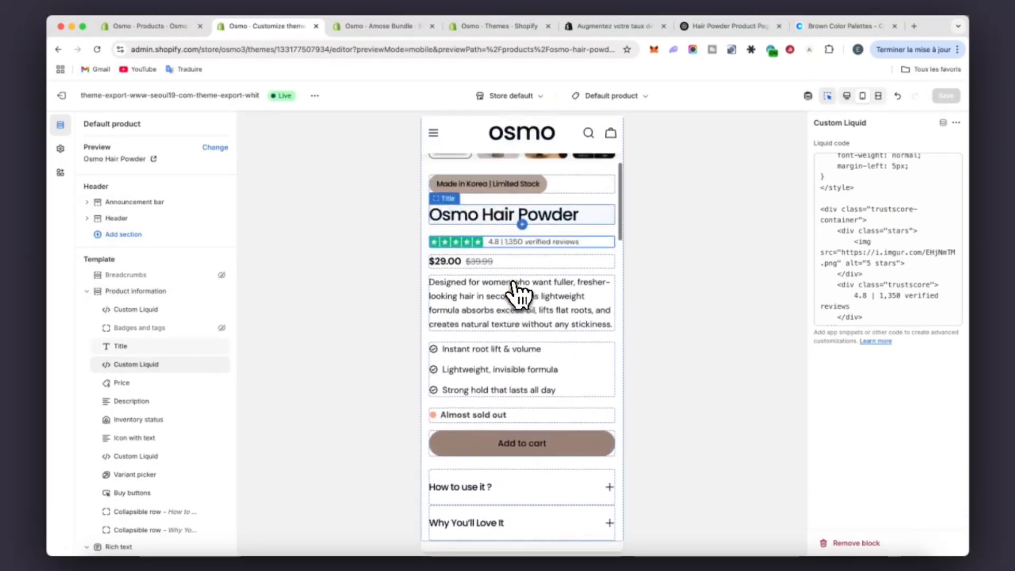
scroll(516, 291, "up", 1)
scroll(518, 288, "down", 7)
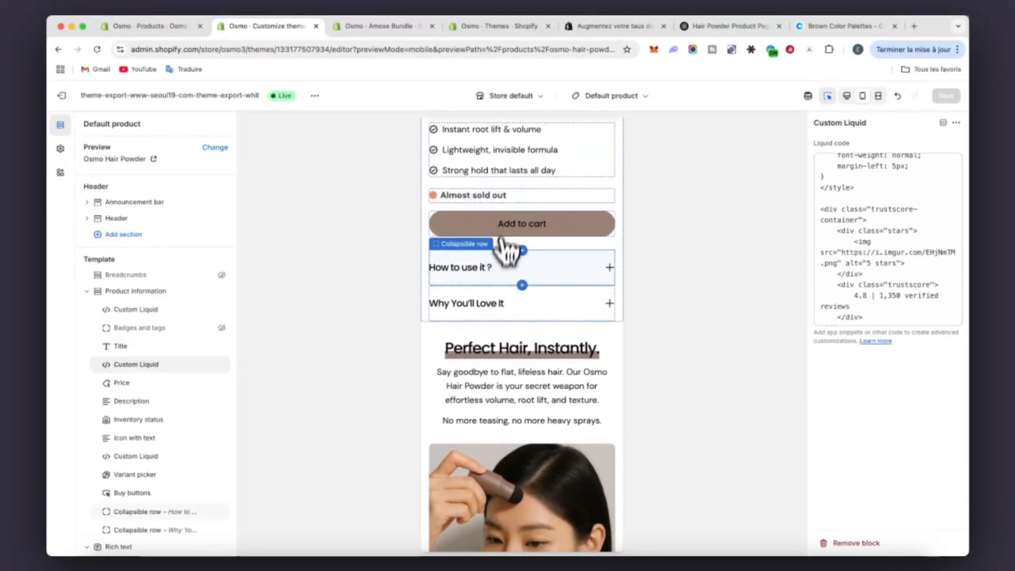
scroll(159, 439, "down", 3)
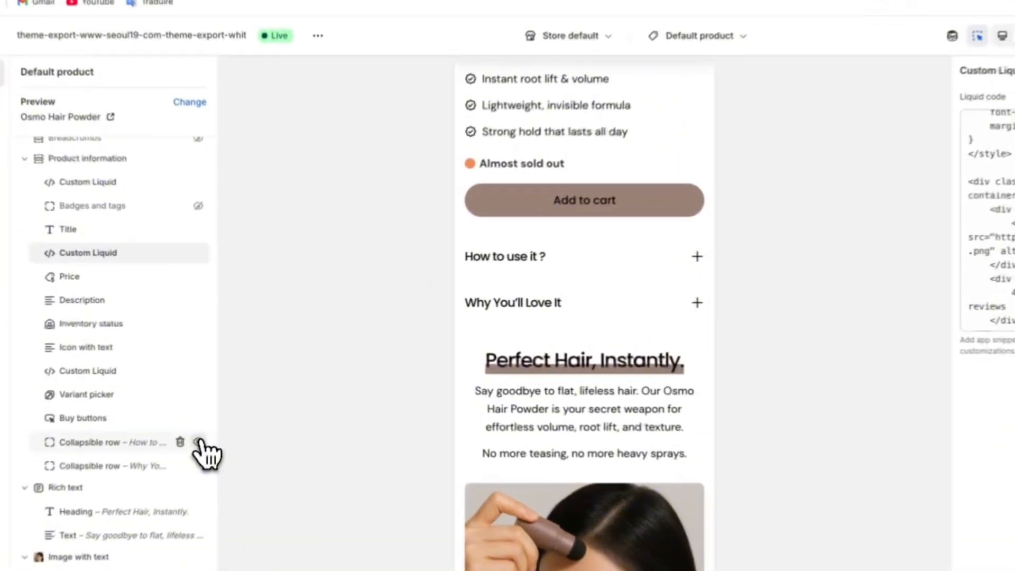
- Hide and show the "How to use it ?" row again, and expand it in the preview to check its steps
left_click(222, 412)
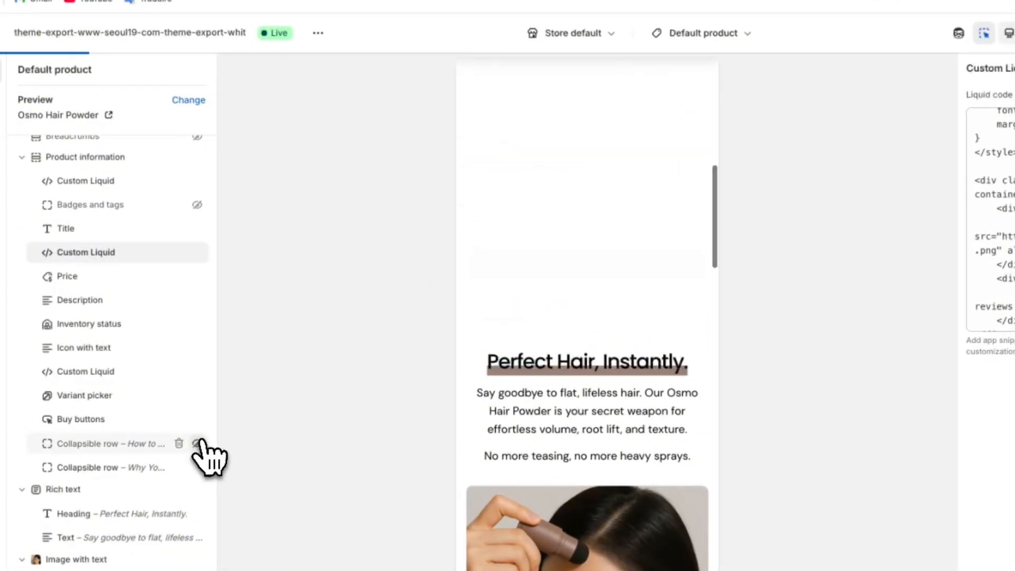
left_click(197, 443)
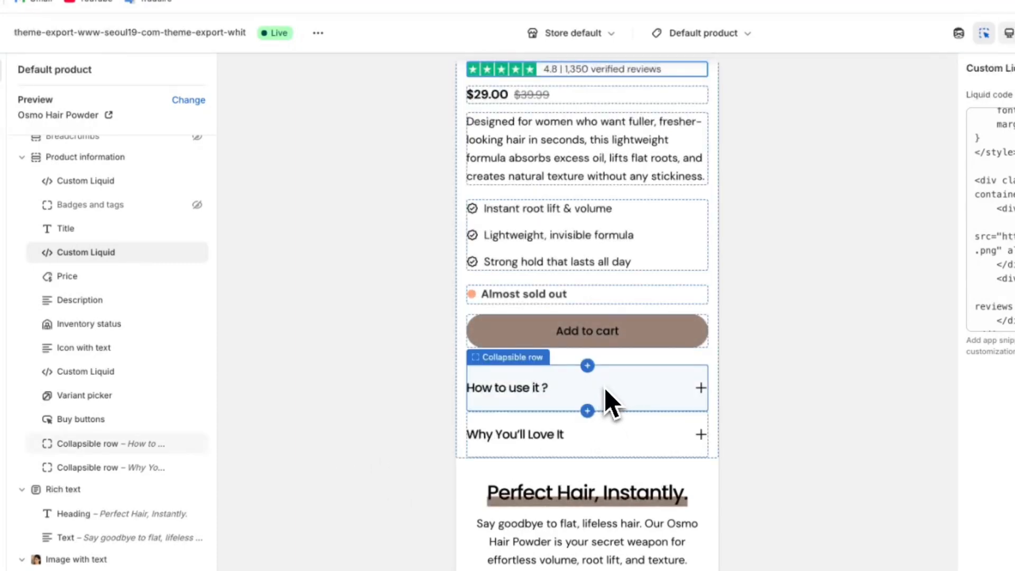
left_click(604, 389)
left_click(529, 398)
scroll(528, 415, "down", 5)
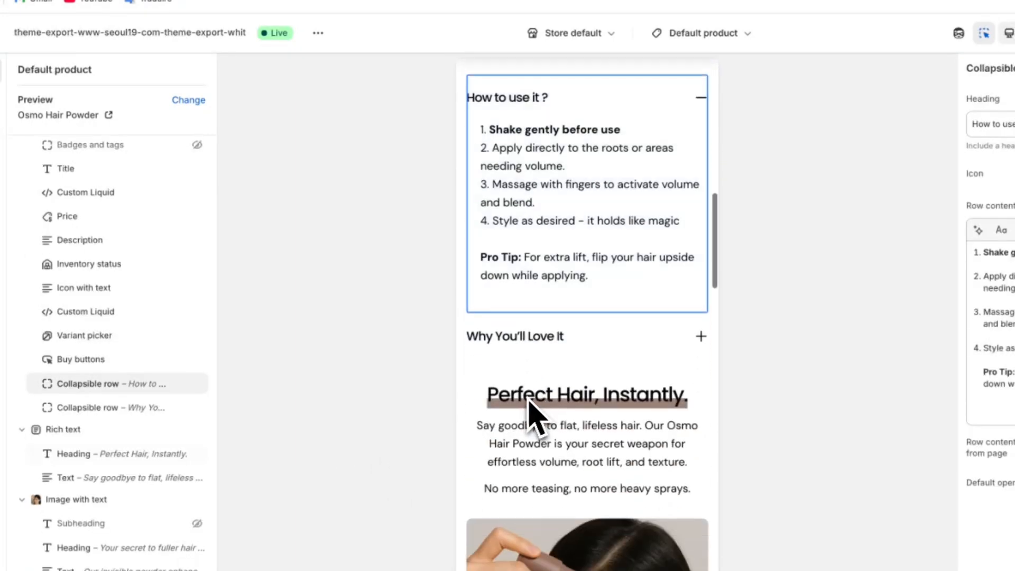
scroll(563, 195, "up", 1)
left_click(556, 163)
- Review the remaining page sections in the preview: image with text, before/after slider, customer reviews and FAQ
scroll(560, 185, "down", 10)
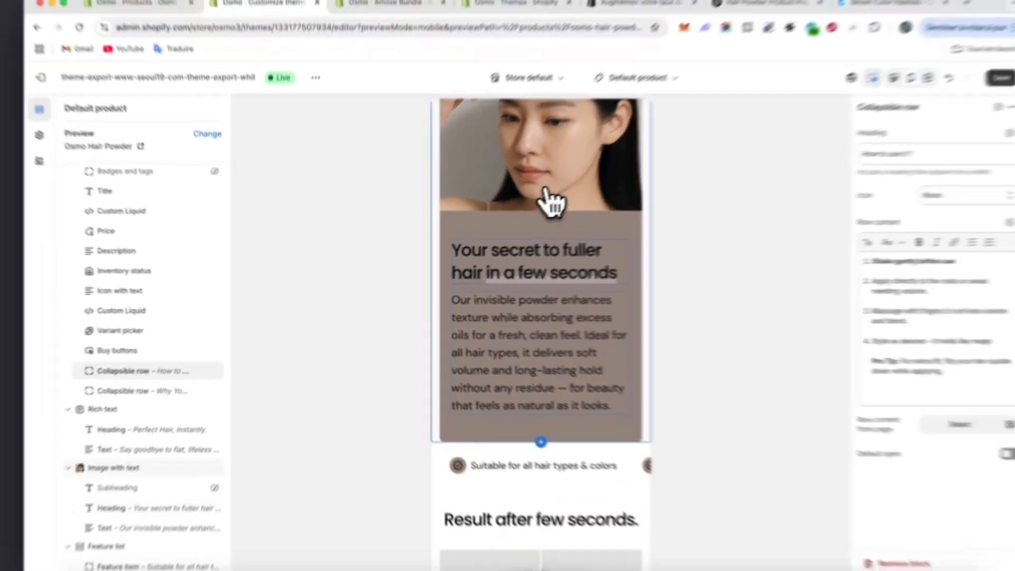
scroll(600, 222, "down", 4)
scroll(530, 280, "down", 3)
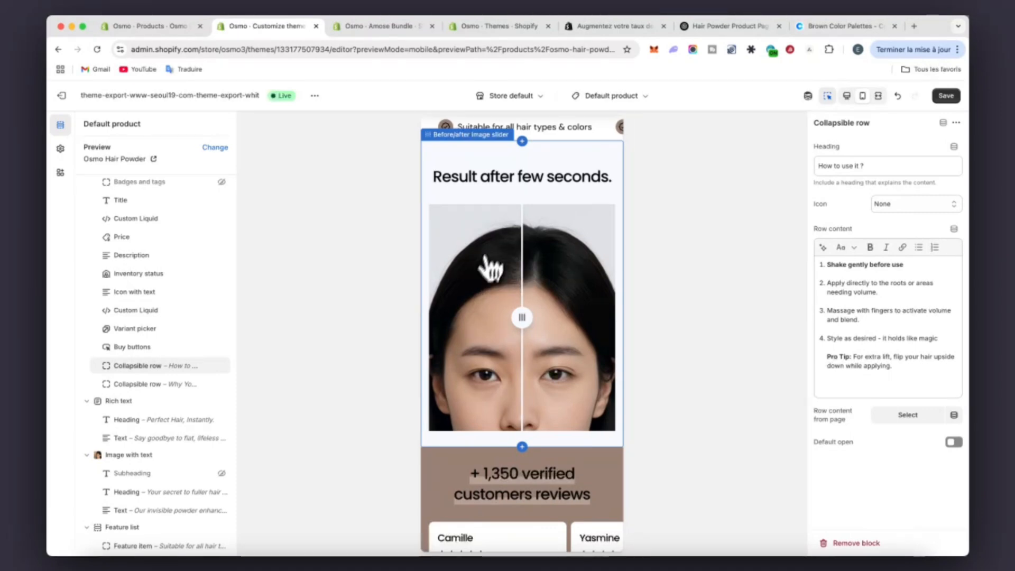
scroll(550, 267, "down", 3)
scroll(554, 266, "up", 6)
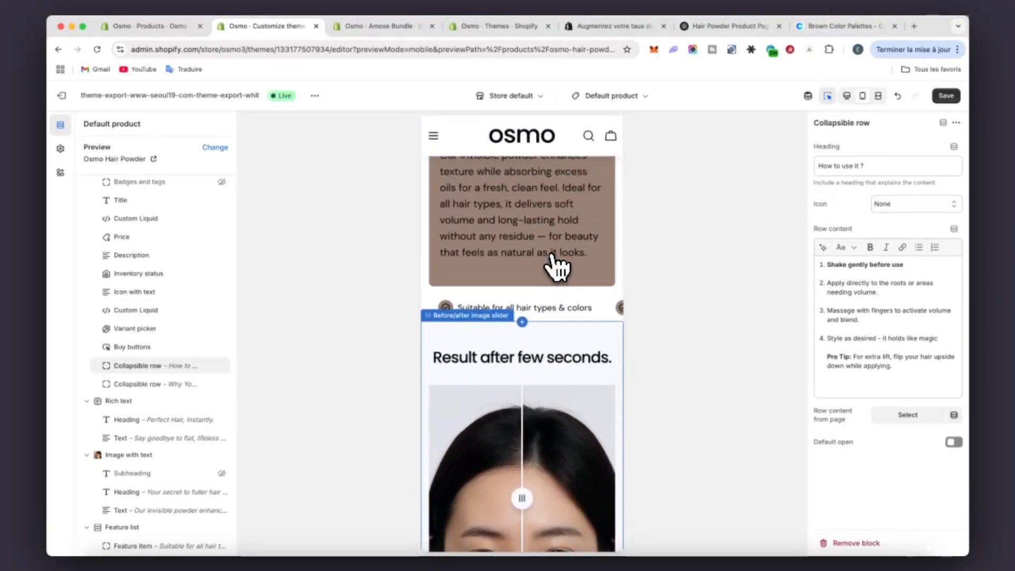
scroll(555, 266, "down", 9)
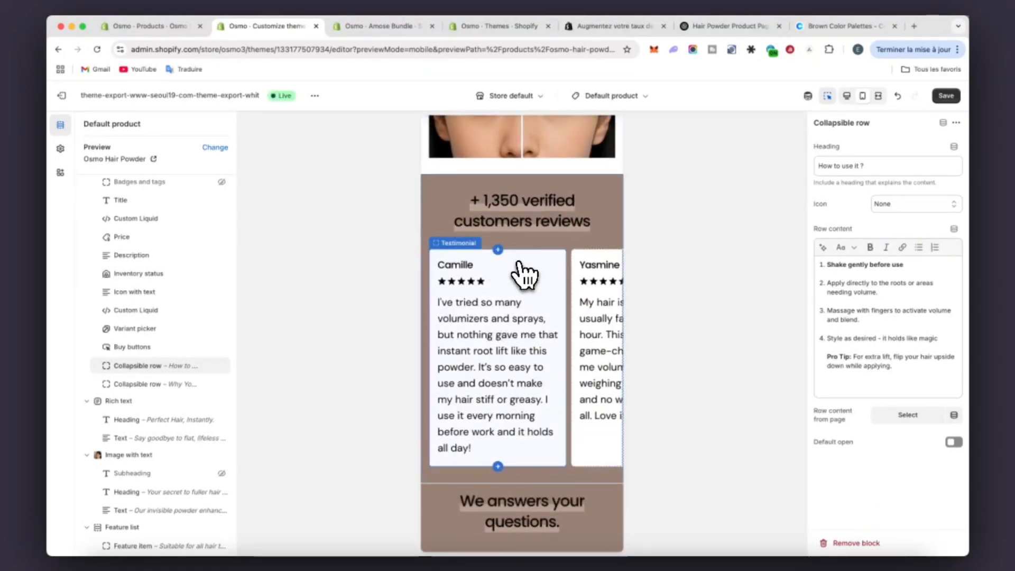
scroll(521, 275, "down", 5)
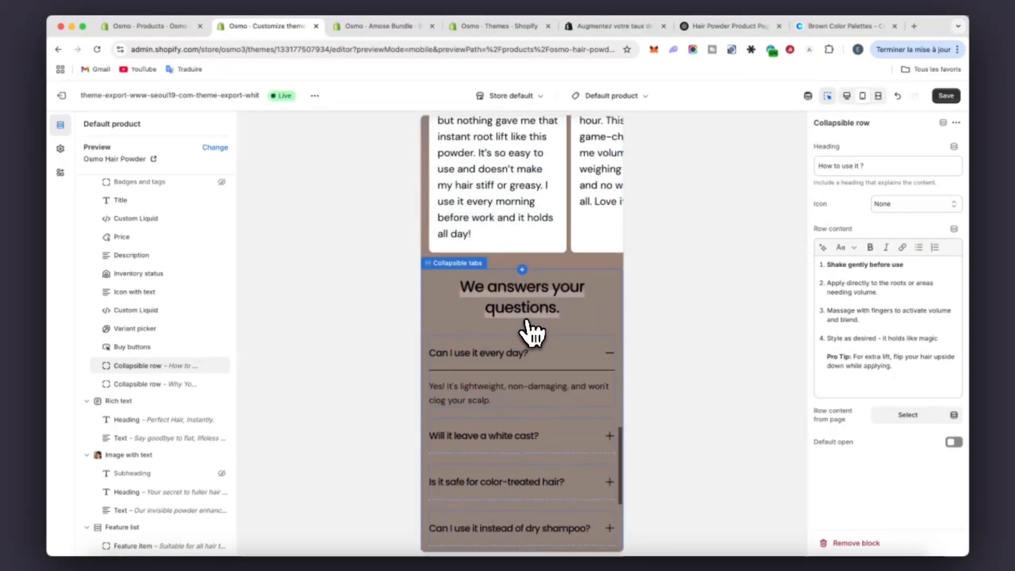
scroll(532, 333, "up", 5)
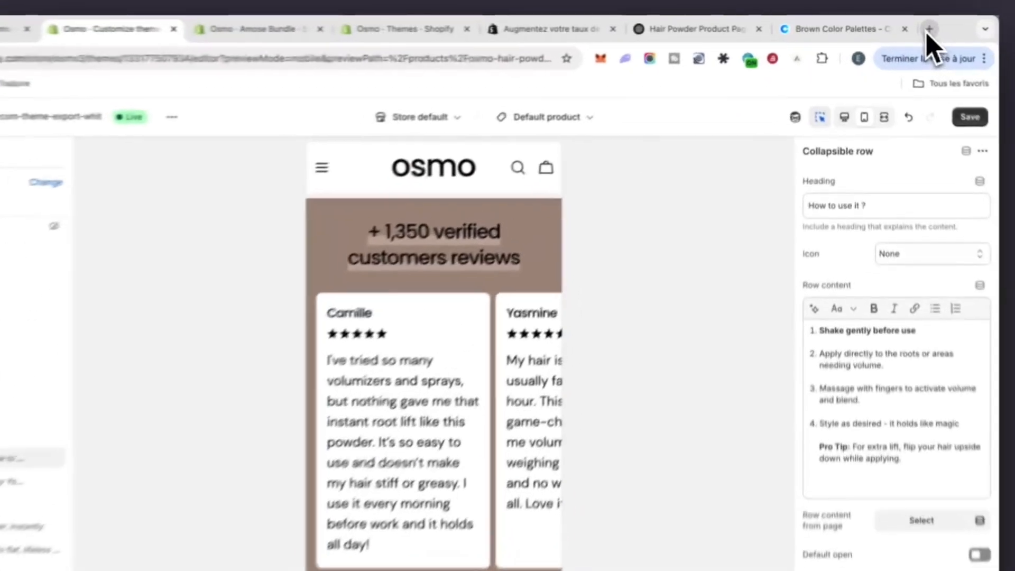
- Open seoul19.com in a new browser tab and go to its Crème SEOUL 1988 product page
left_click(915, 25)
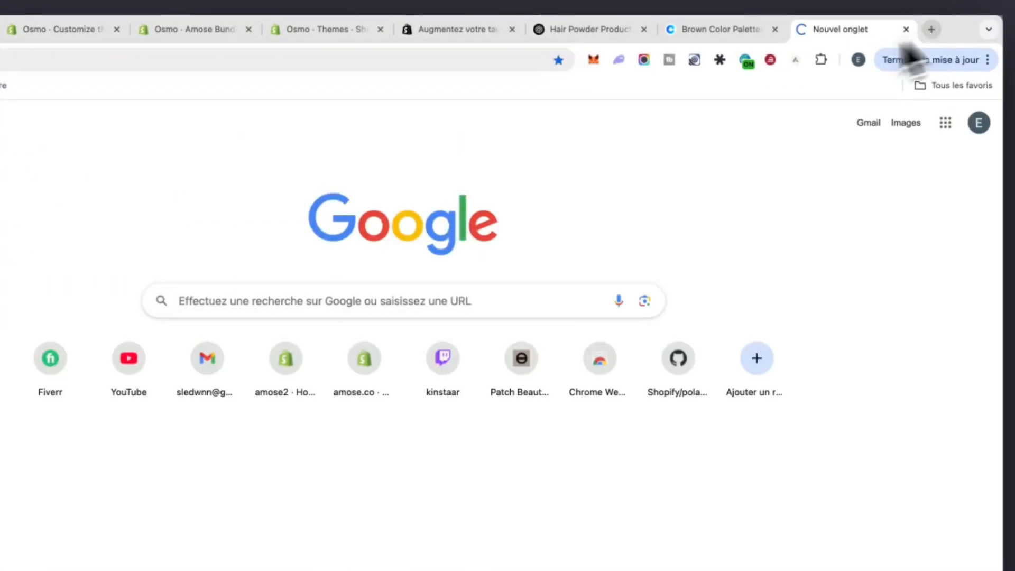
type("seoul19.com")
key("Return")
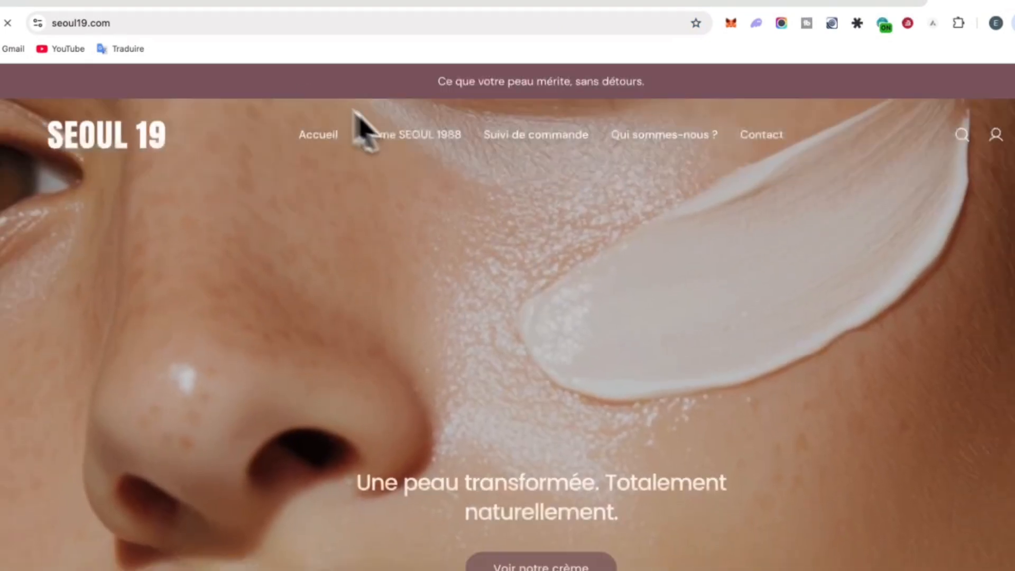
left_click(416, 139)
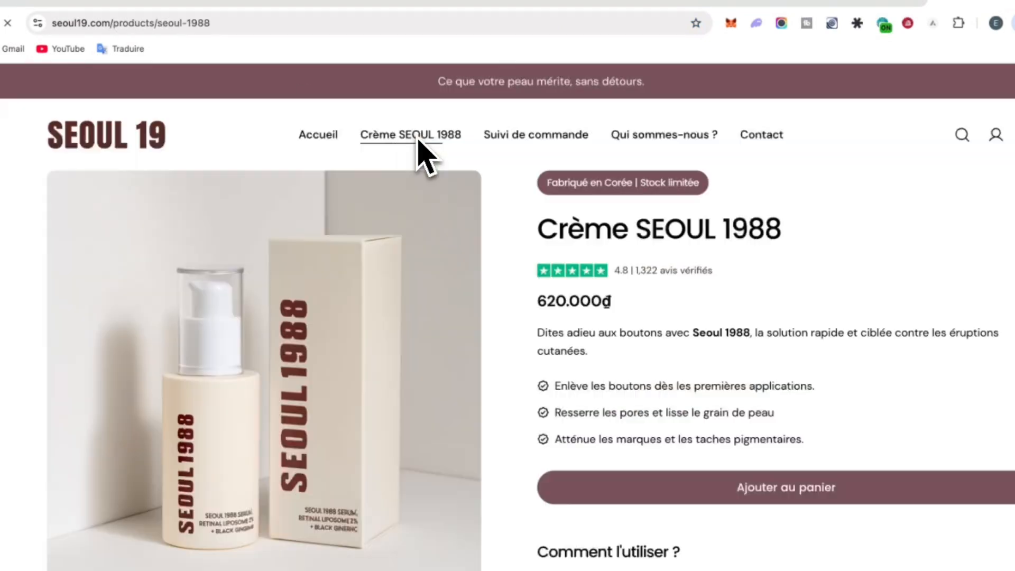
- Examine the layout of the SEOUL 1988 product page down to the customer testimonials with product photos
scroll(507, 389, "down", 10)
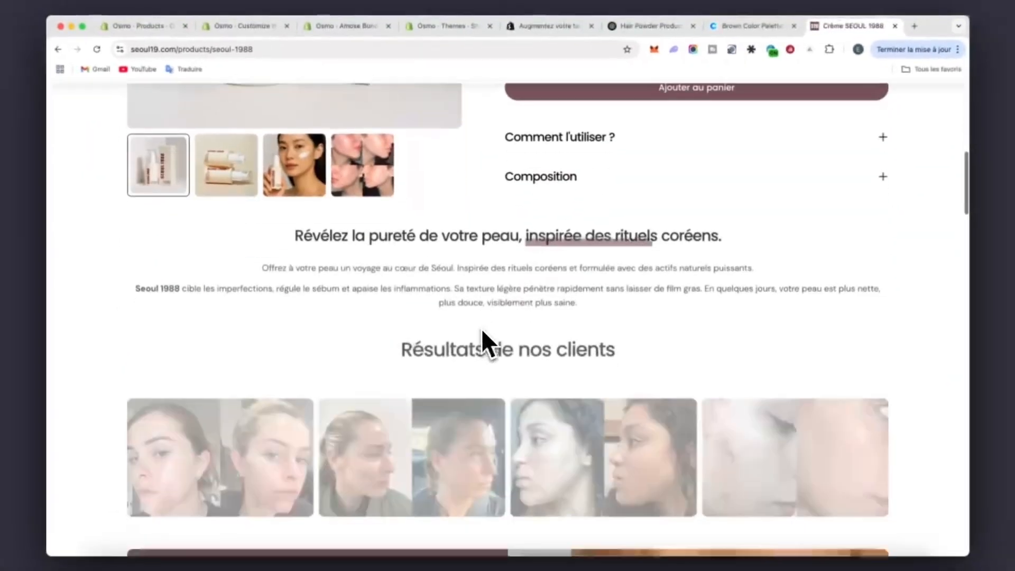
scroll(481, 328, "down", 12)
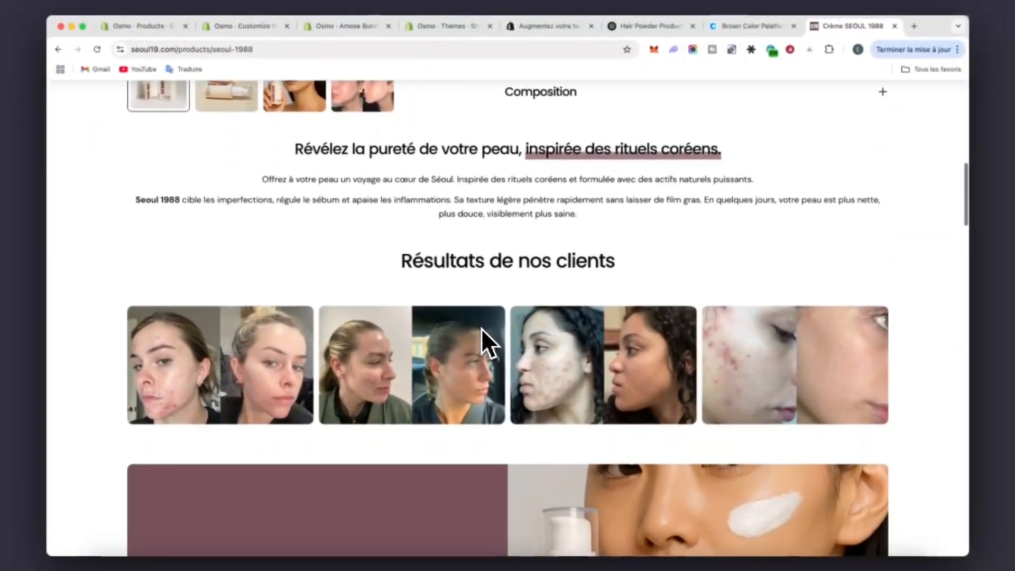
scroll(481, 328, "down", 9)
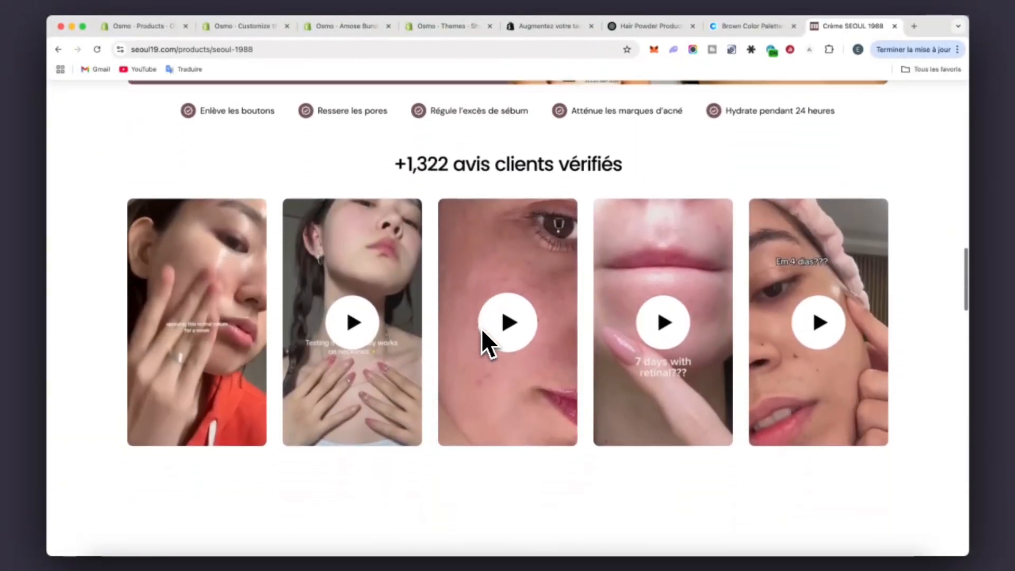
scroll(482, 328, "down", 8)
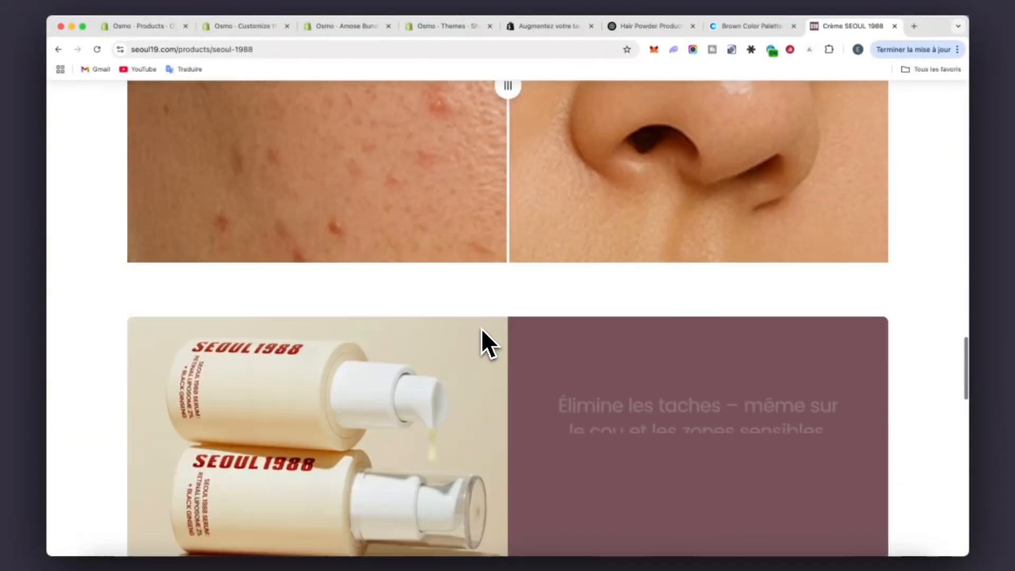
scroll(481, 328, "down", 6)
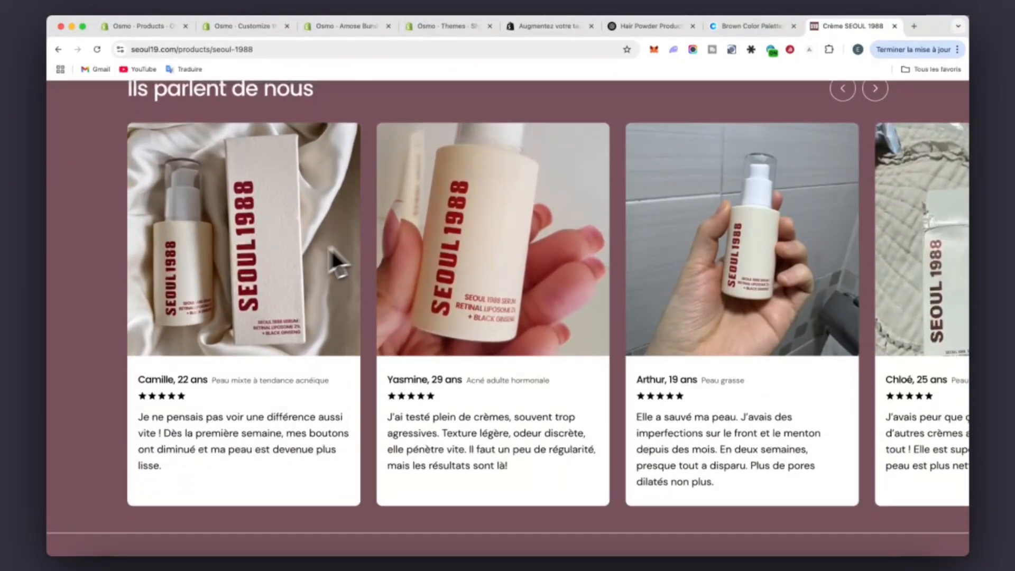
scroll(769, 239, "up", 1)
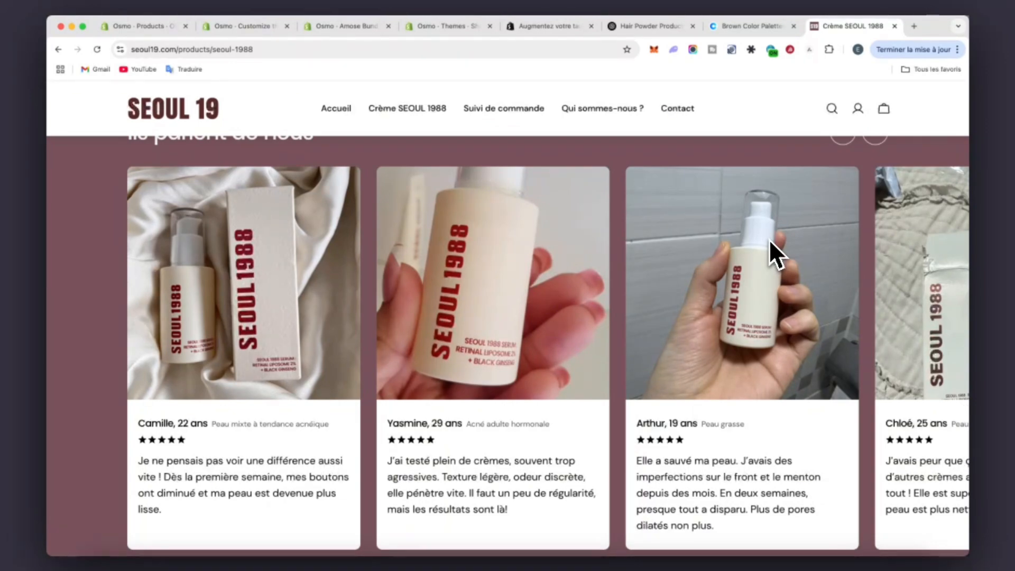
- Compare the Osmo customer reviews section in the theme editor with the photo testimonials under "Ils parlent de nous" on the SEOUL 19 page
left_click(340, 27)
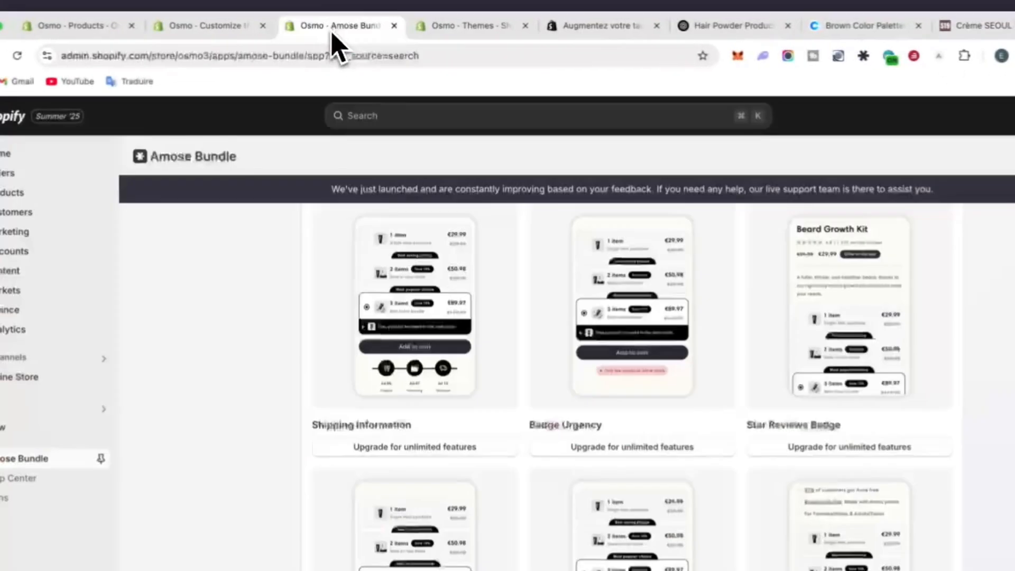
left_click(209, 32)
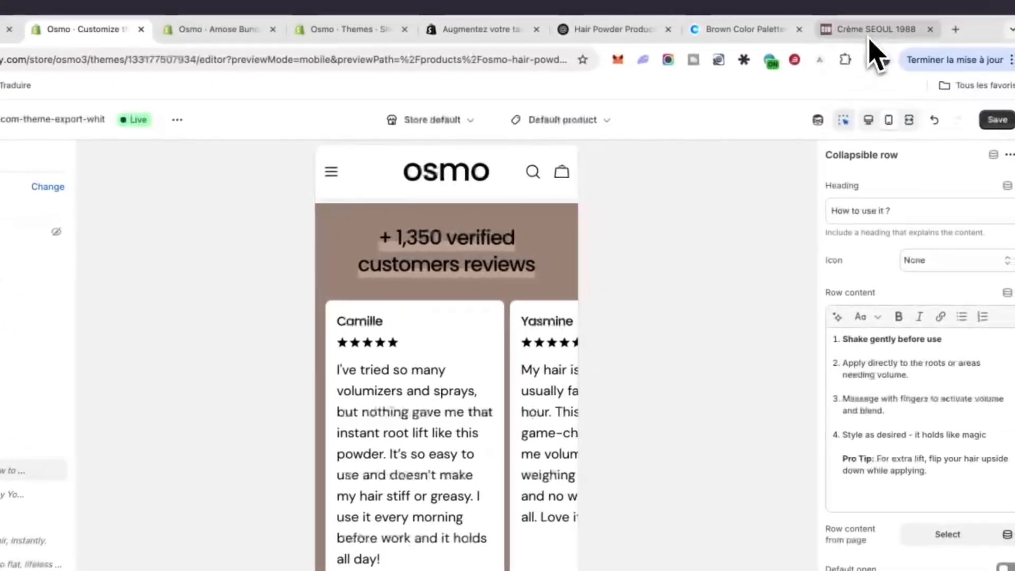
left_click(978, 25)
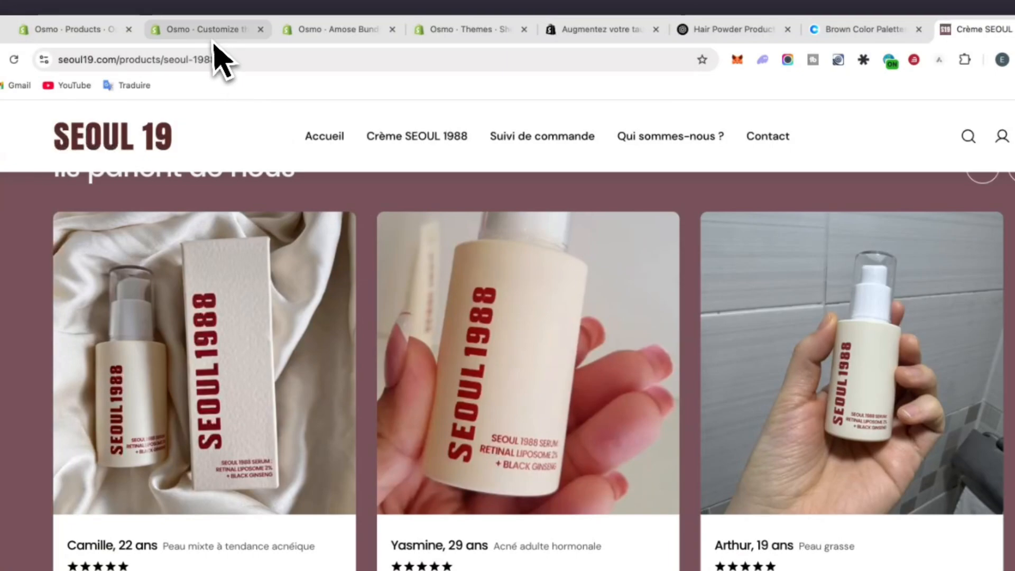
left_click(211, 33)
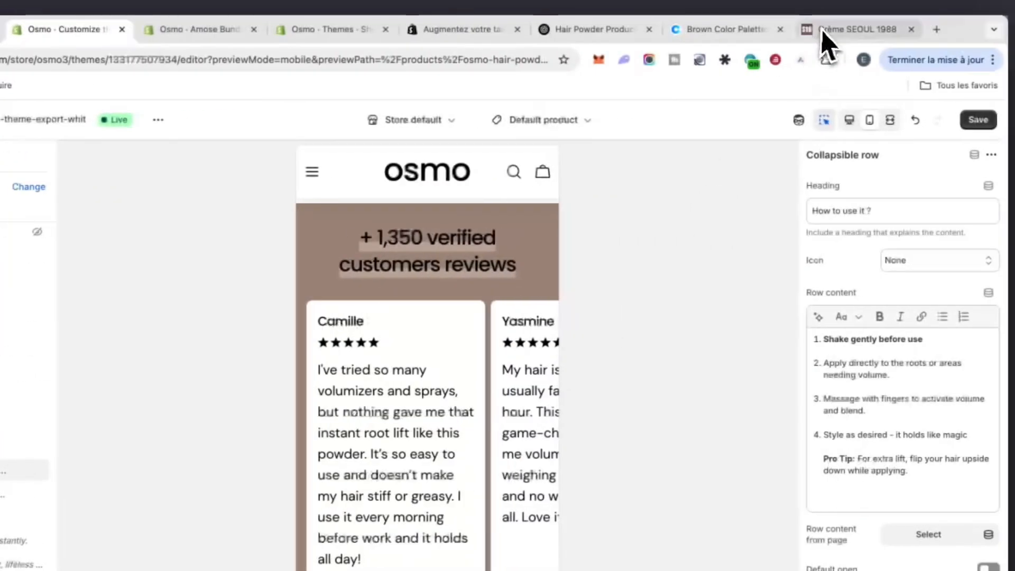
left_click(968, 33)
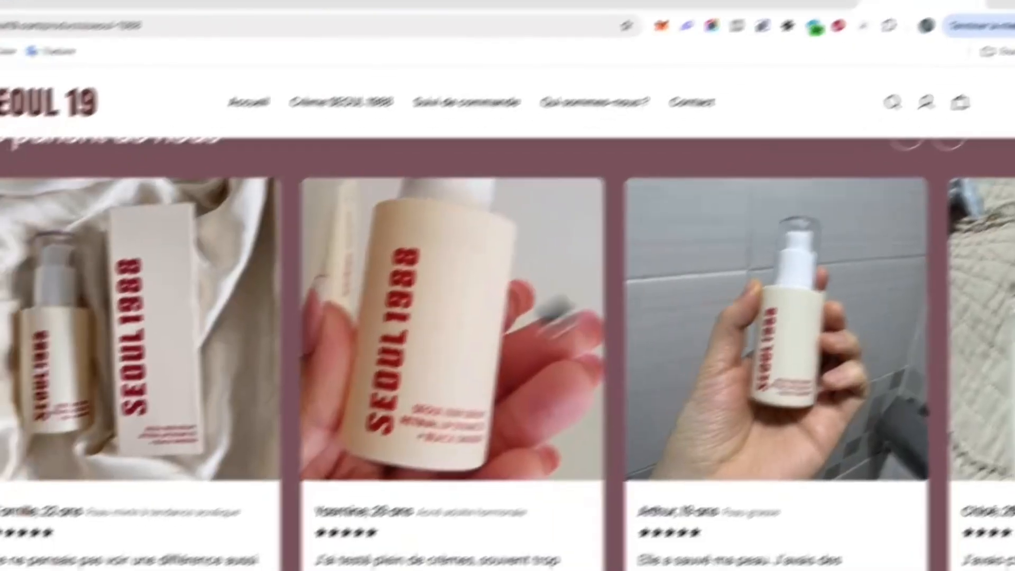
scroll(552, 401, "down", 1)
scroll(551, 399, "up", 2)
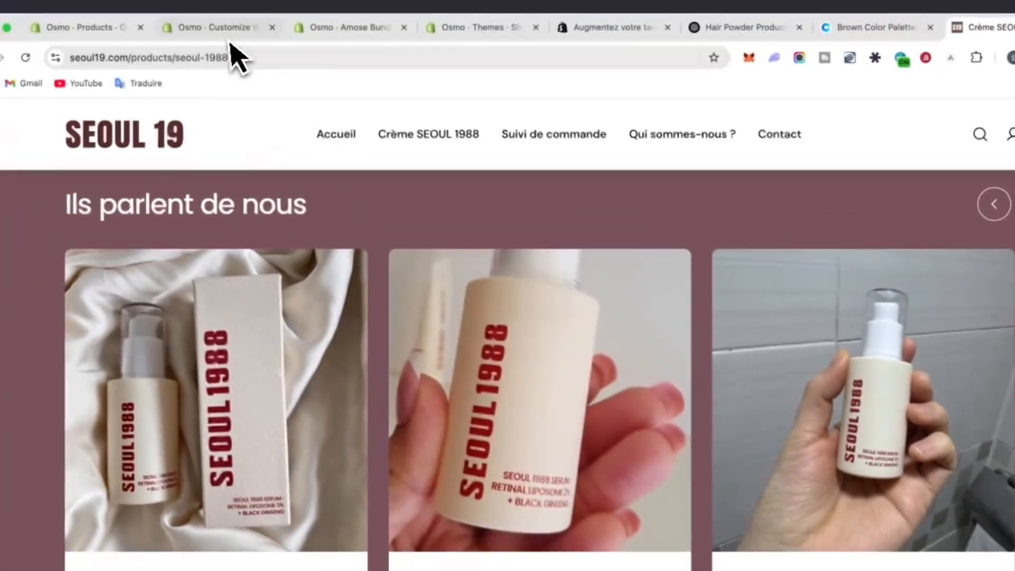
- Return to the theme editor and review the whole Osmo Hair Powder product page in the mobile preview, from footer to header
left_click(225, 34)
scroll(604, 351, "up", 2)
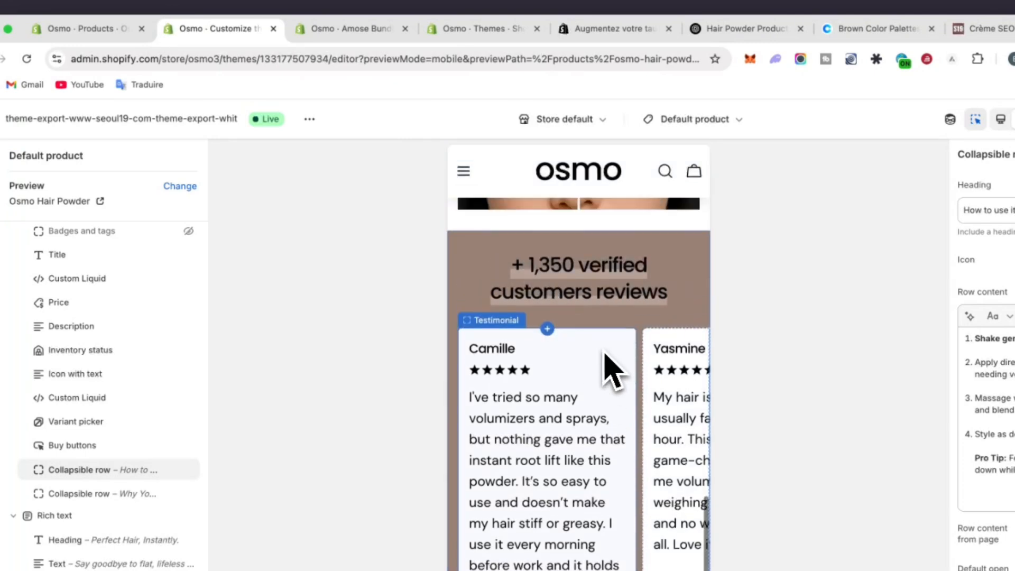
scroll(604, 351, "down", 2)
scroll(544, 280, "down", 8)
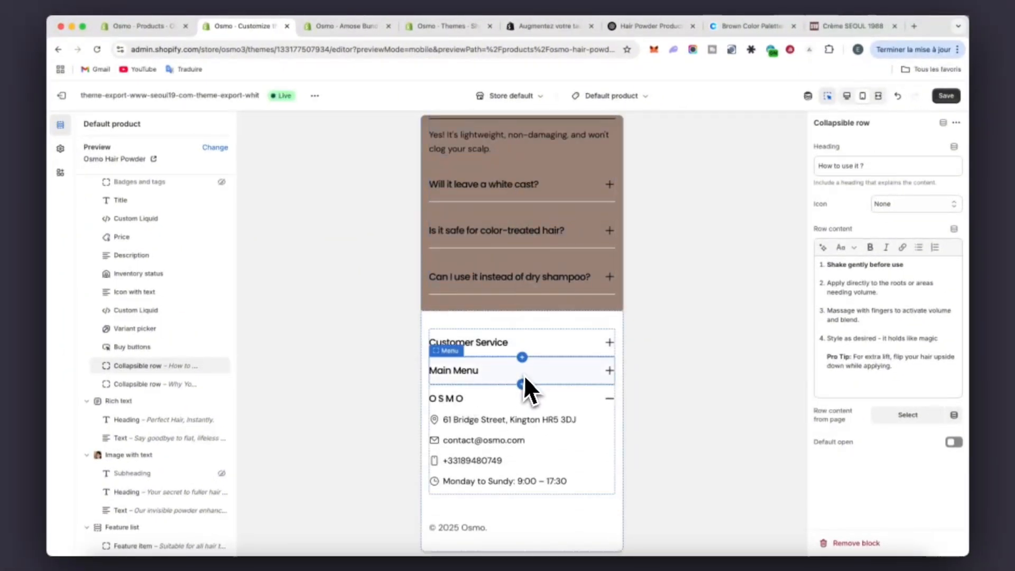
scroll(568, 215, "up", 10)
scroll(569, 213, "up", 10)
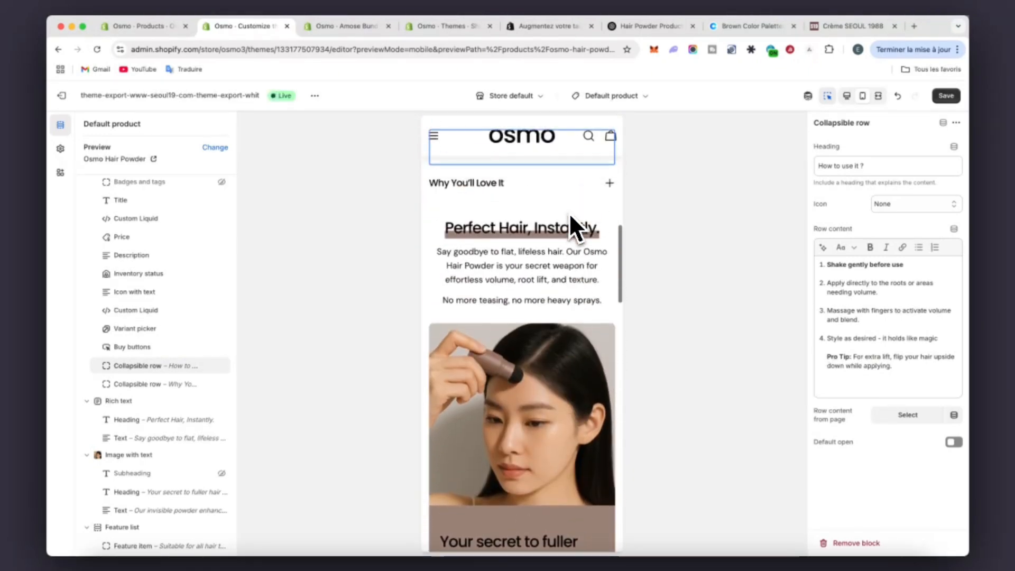
scroll(569, 213, "down", 8)
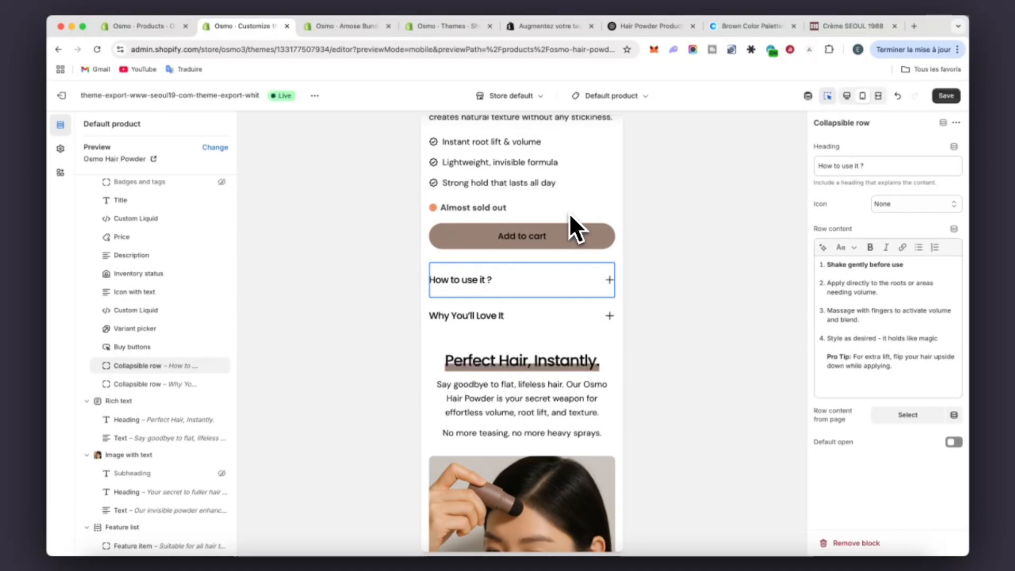
scroll(570, 216, "up", 1)
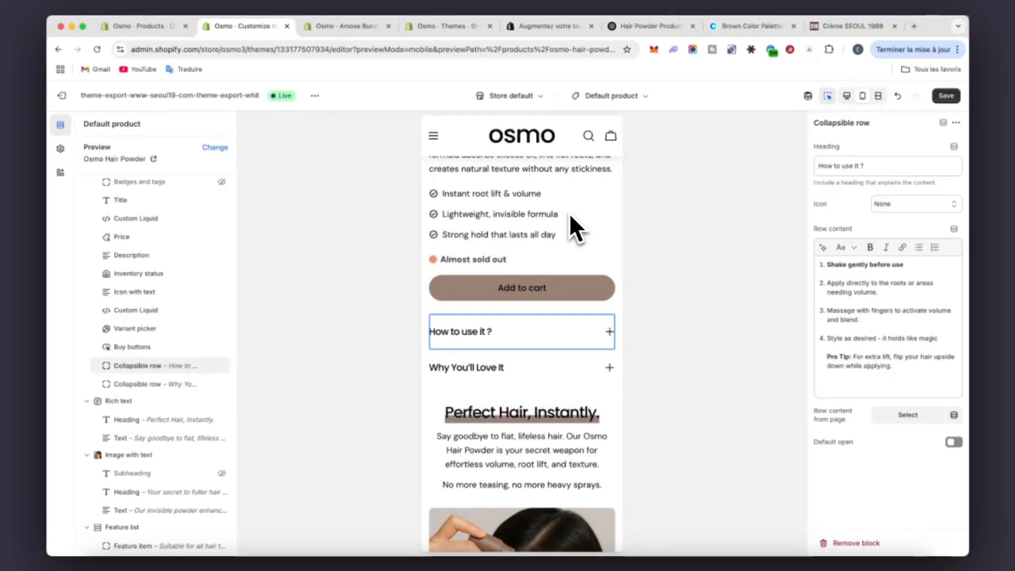
scroll(506, 187, "up", 10)
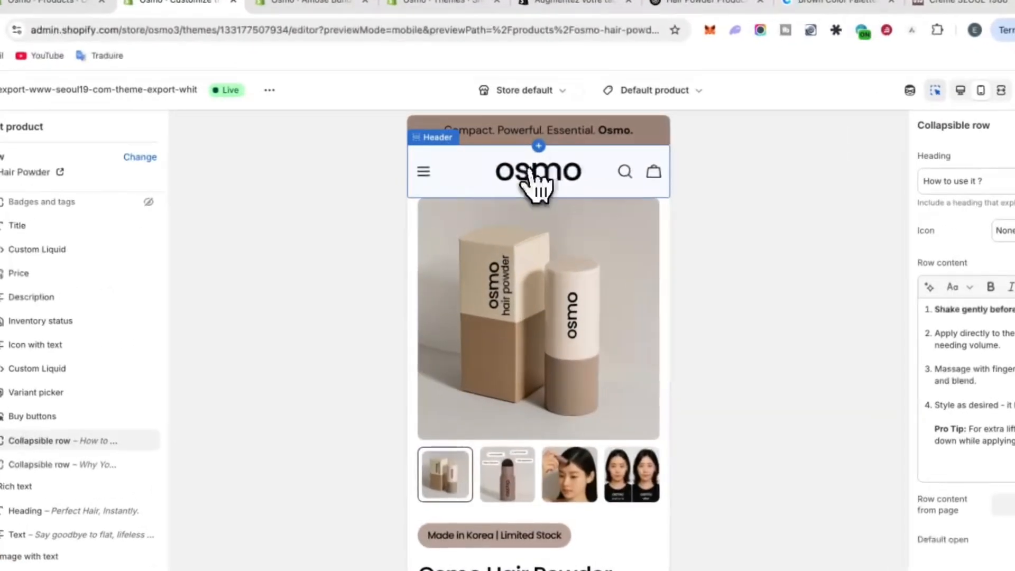
- Go from the product page to the home page in the preview and examine the items in its mobile navigation menu
left_click(515, 156)
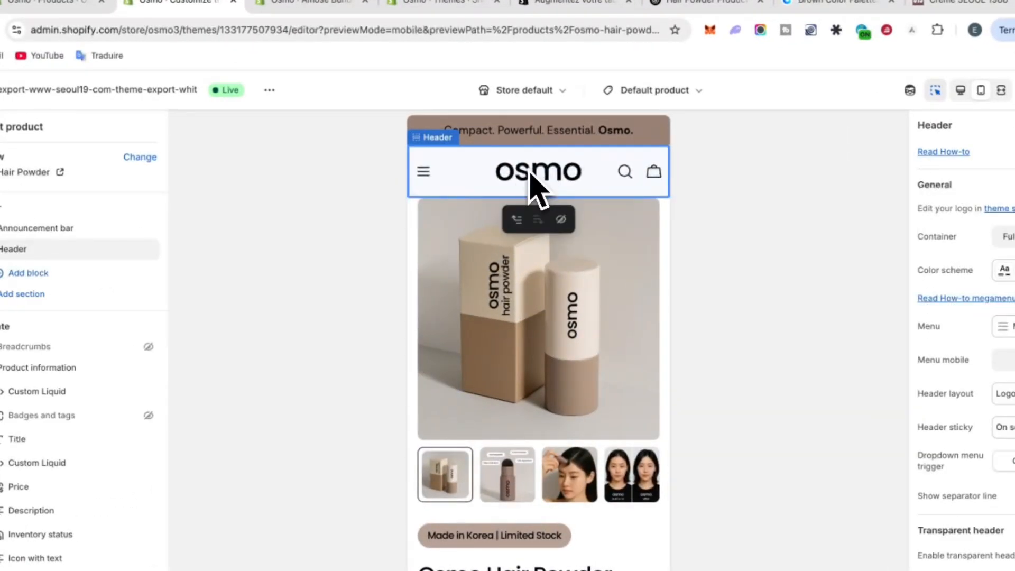
left_click(529, 172)
left_click(425, 176)
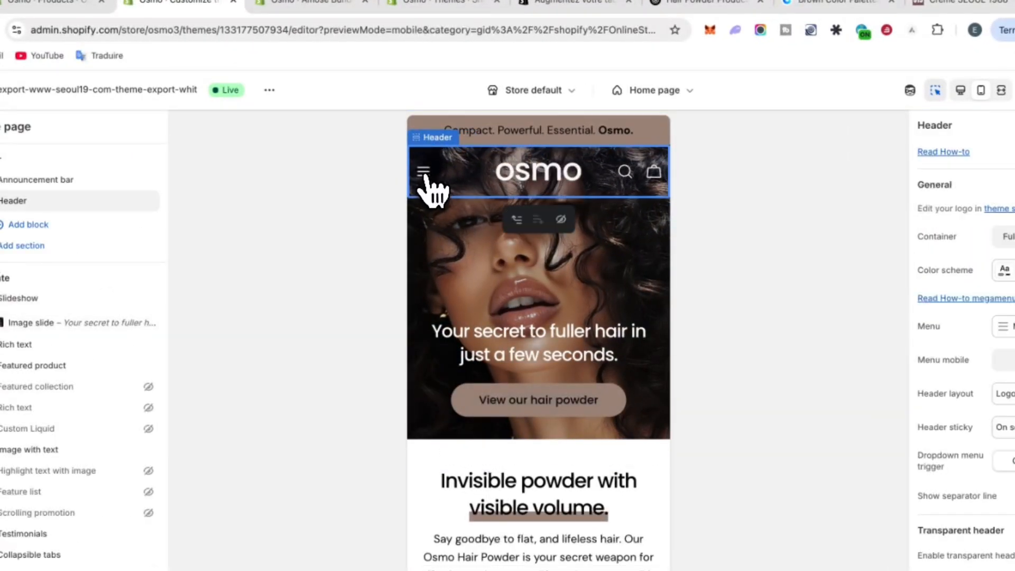
left_click(424, 176)
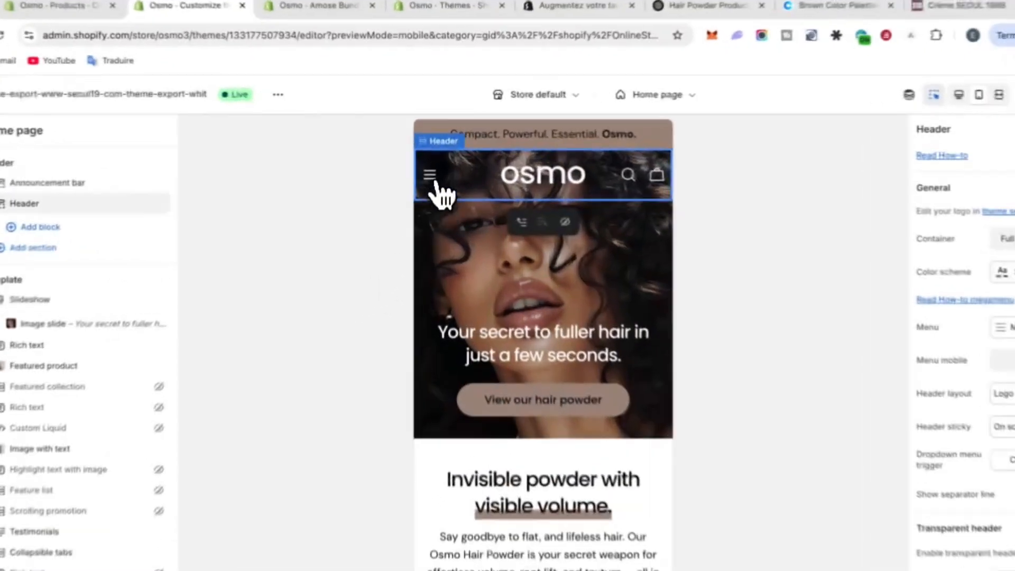
left_click(433, 158)
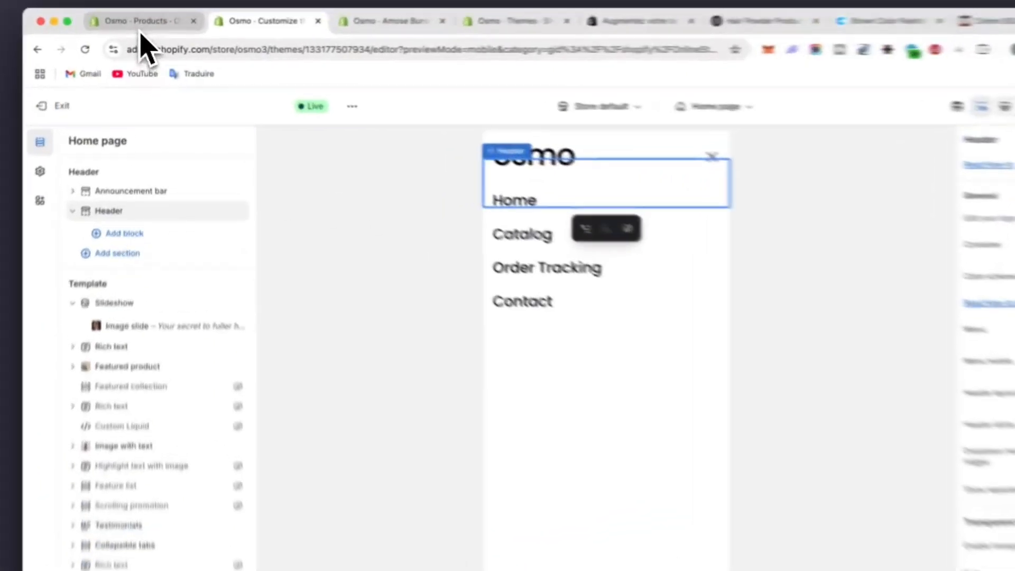
- In the Shopify admin, open the store's Main menu for editing
left_click(138, 29)
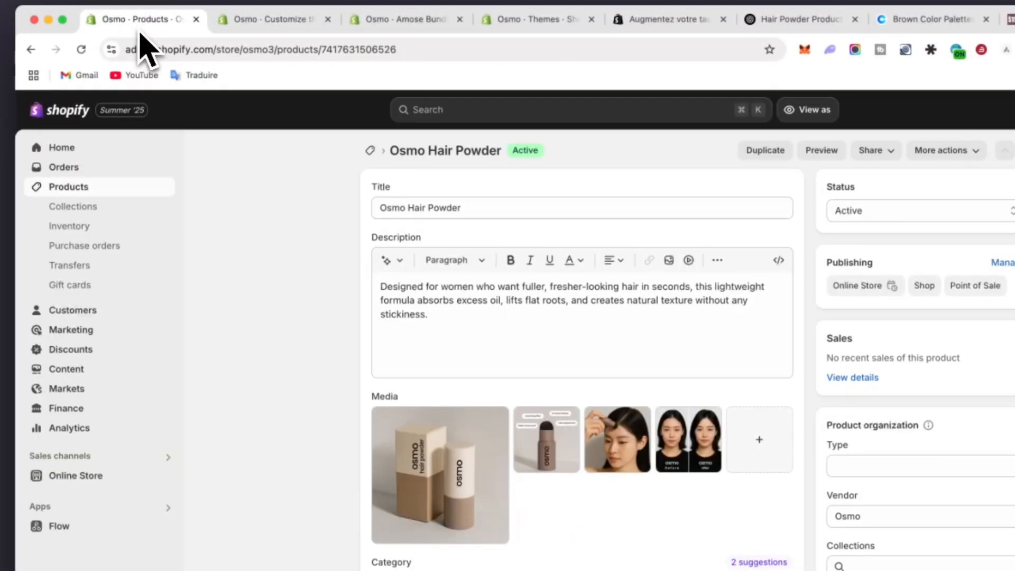
left_click(82, 365)
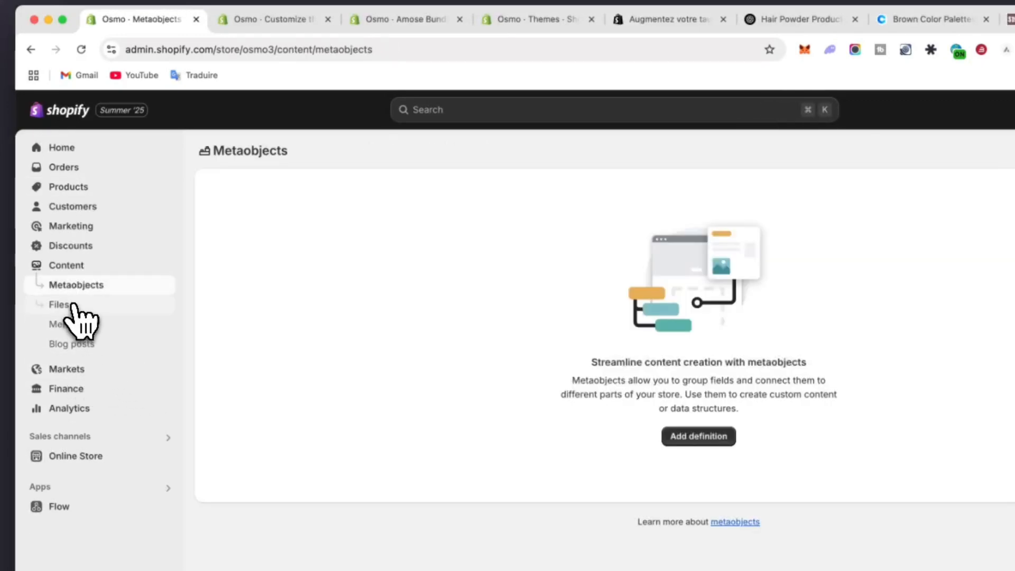
left_click(68, 329)
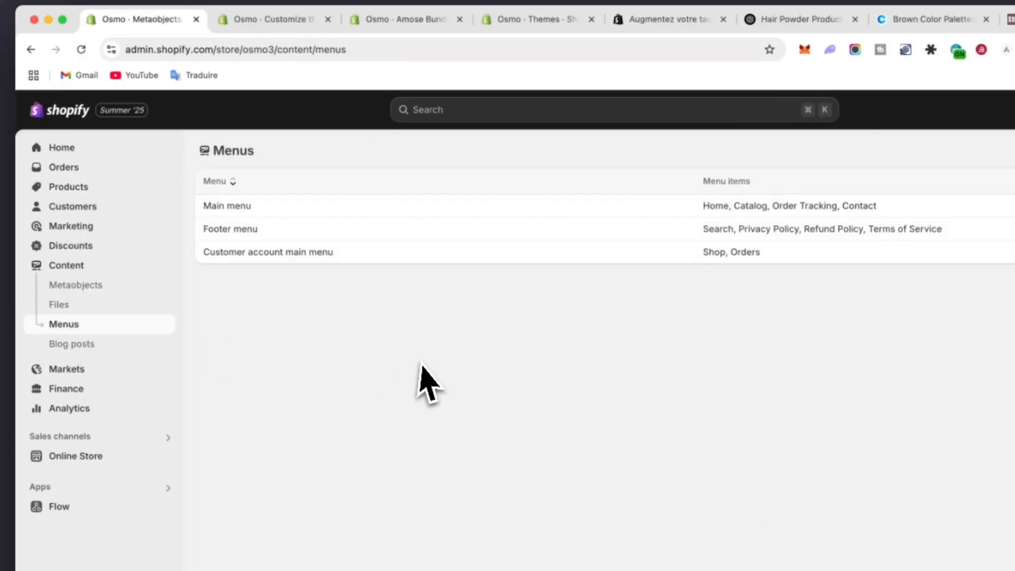
left_click(230, 204)
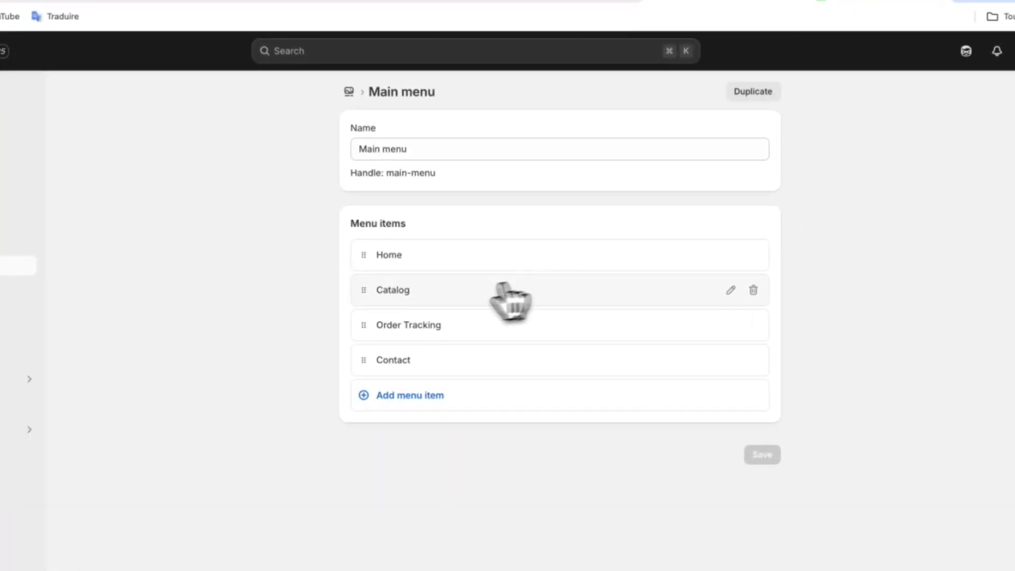
- Link the Catalog menu item to the Osmo Hair Powder product, relabel it "Osmo Hair Powder" and save the menu
left_click(732, 292)
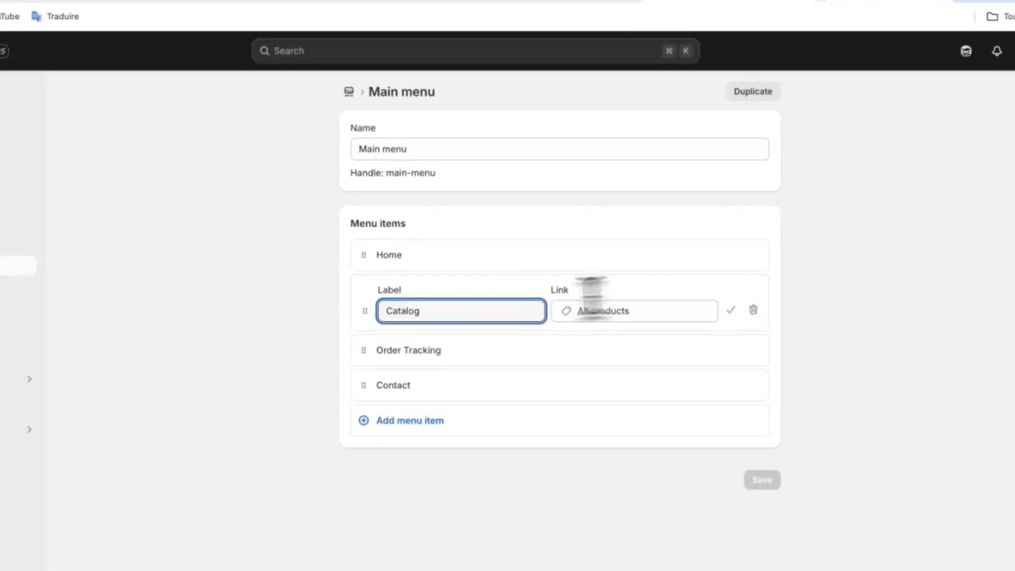
left_click(621, 307)
left_click(630, 449)
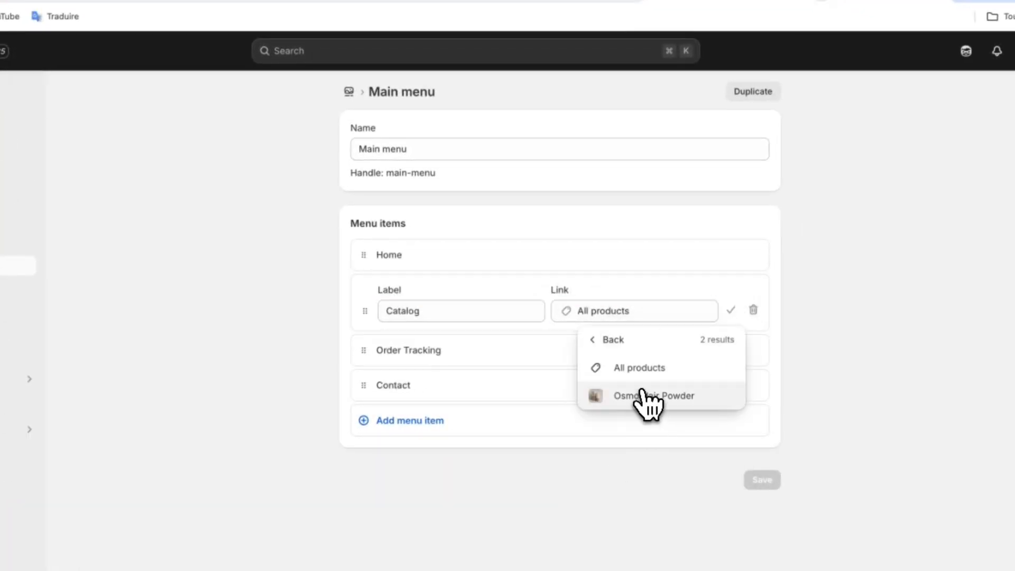
left_click(642, 395)
left_click(393, 311)
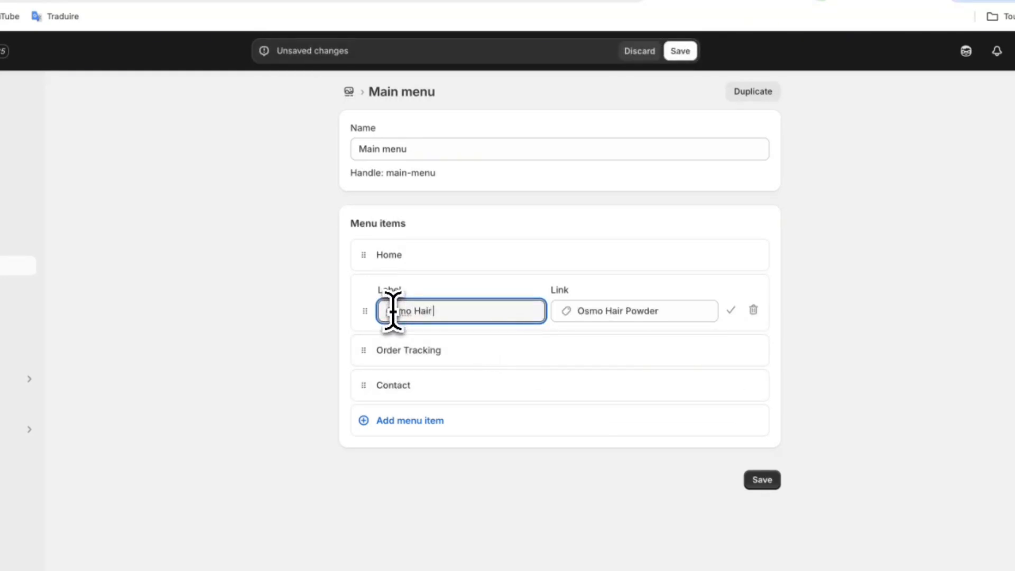
left_click(731, 311)
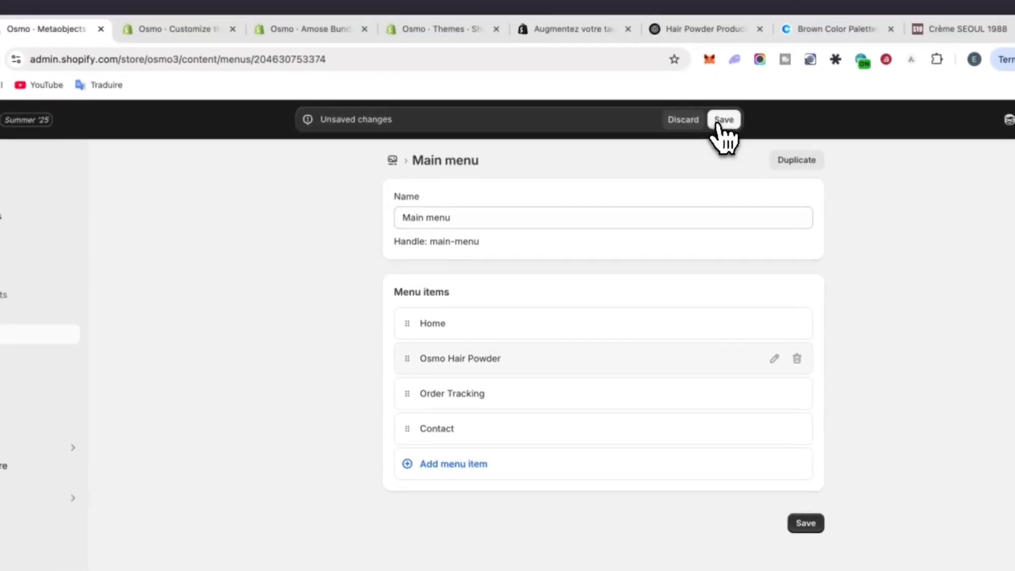
left_click(724, 120)
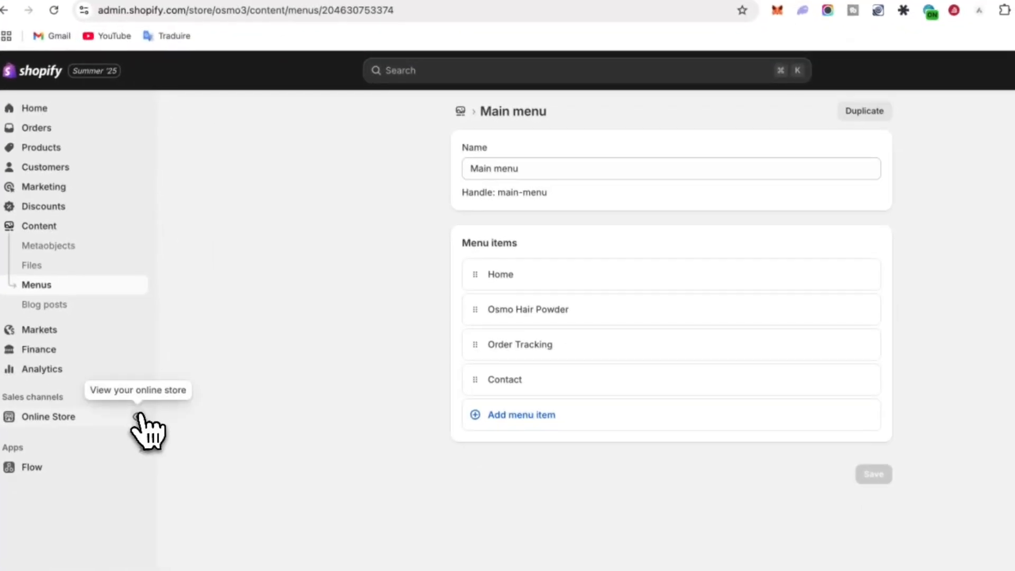
- Open the live online store and show it in a phone-sized view with the browser's developer tools
left_click(153, 460)
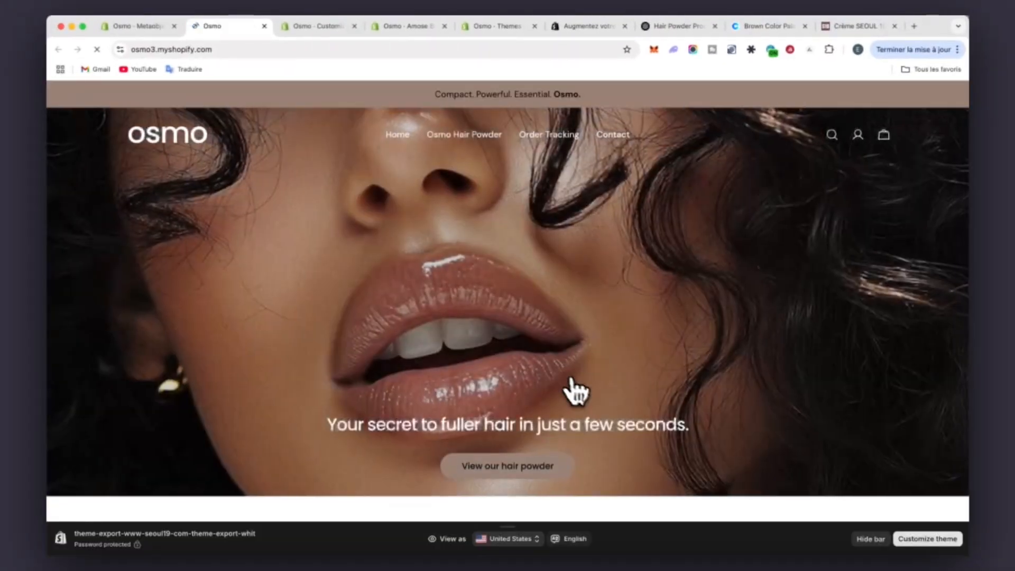
scroll(576, 392, "down", 5)
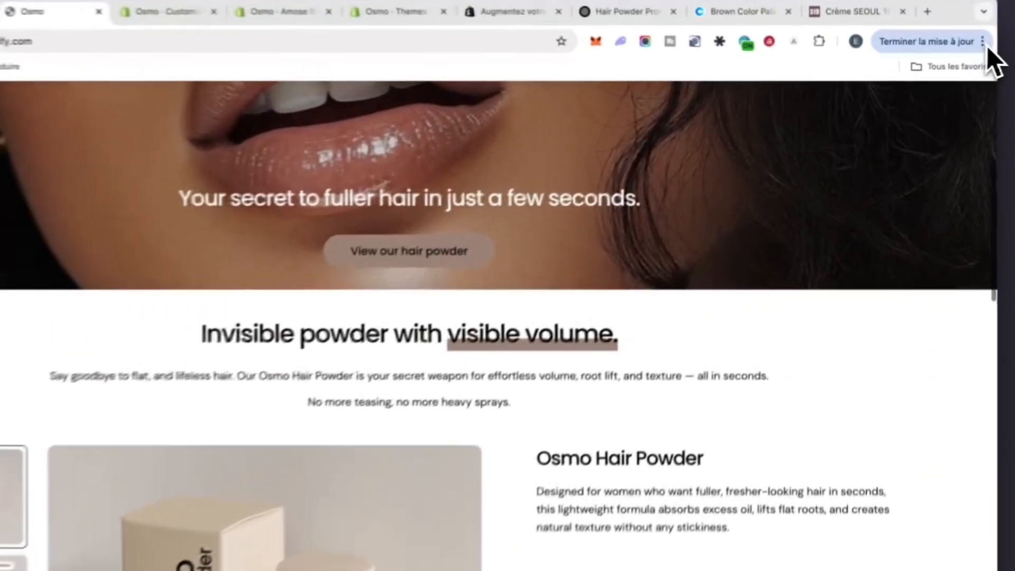
left_click(983, 43)
mouse_move(759, 478)
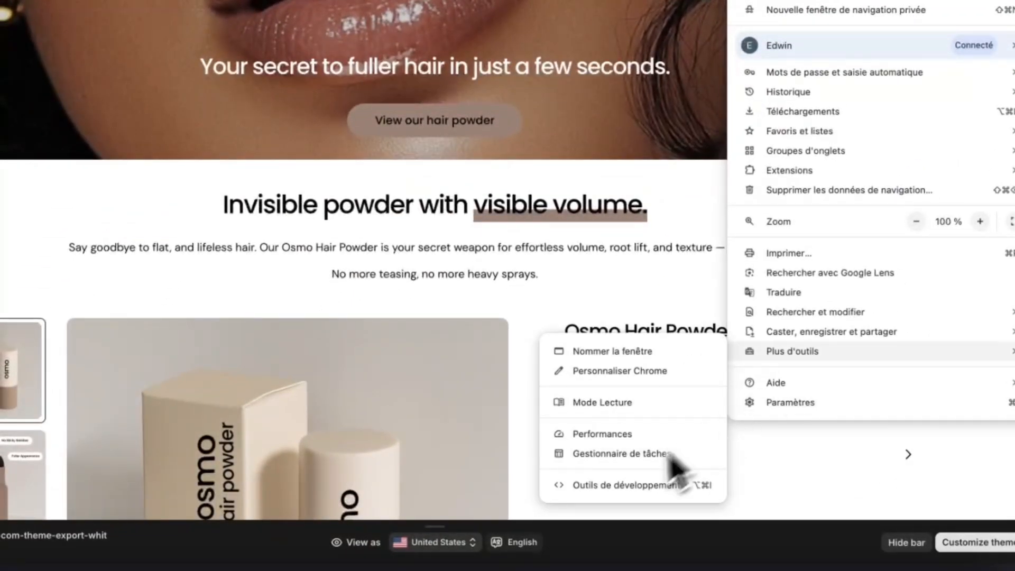
left_click(628, 486)
- Review the live home page in the iPhone 12 Pro view from the hero image down to the footer
scroll(378, 241, "up", 5)
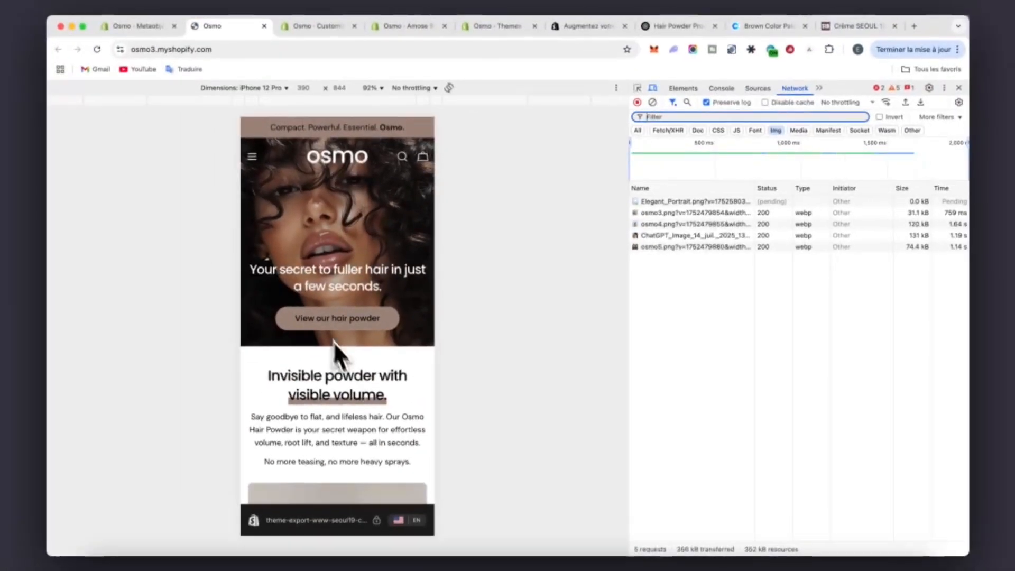
scroll(328, 360, "down", 5)
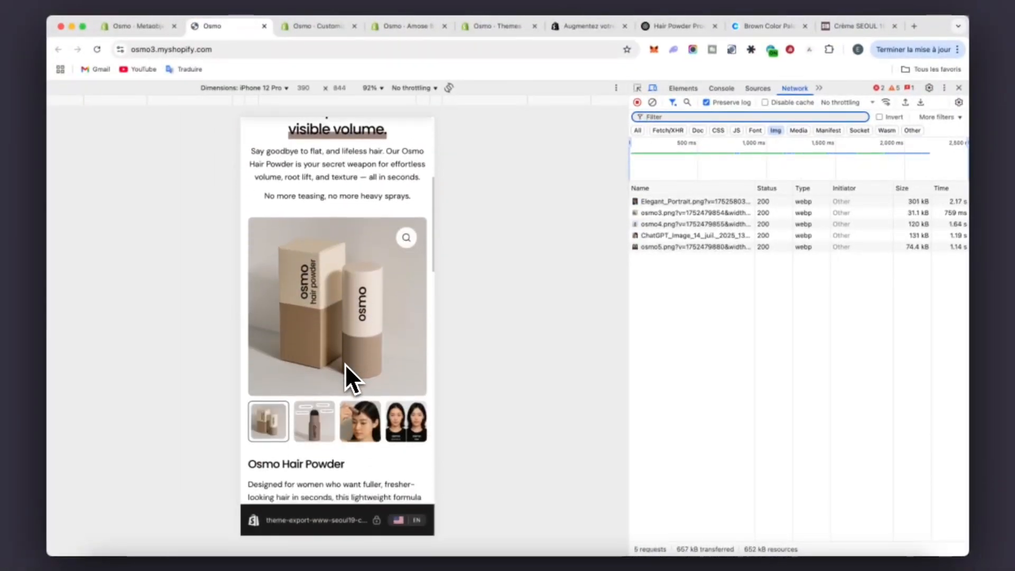
scroll(346, 365, "down", 20)
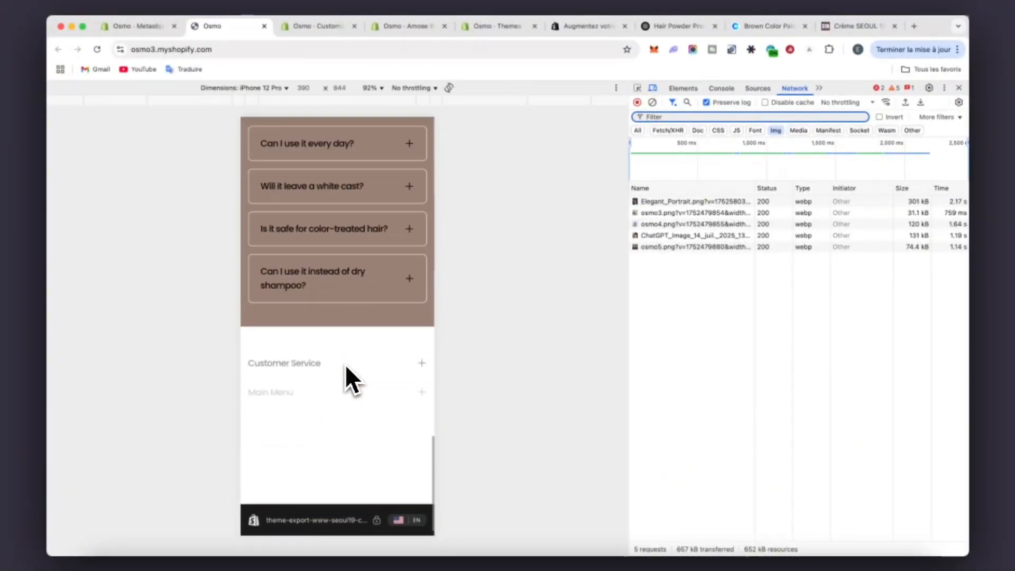
scroll(347, 366, "up", 20)
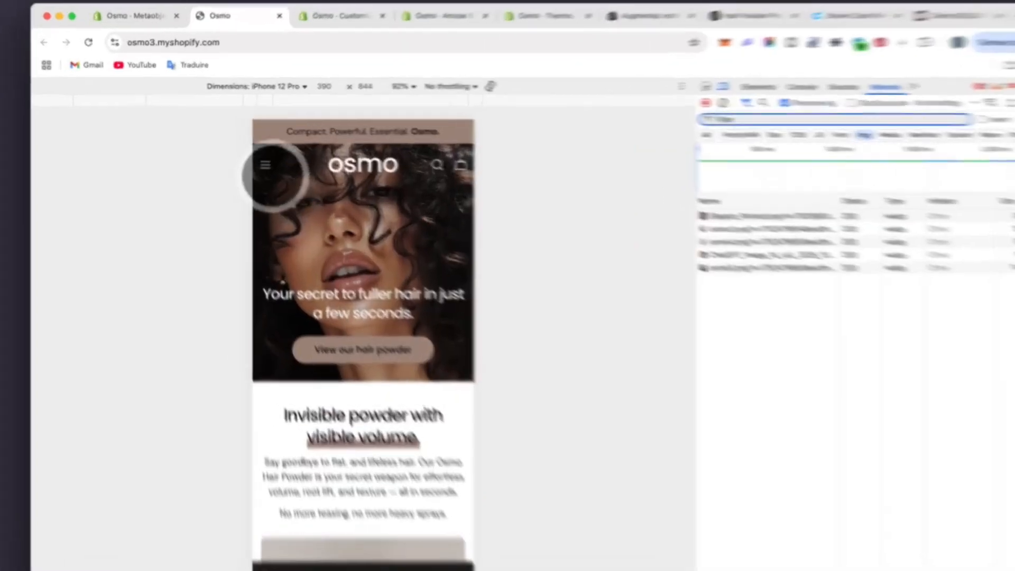
- Check the Order Tracking page and the Contact page of the live store through its mobile navigation menu
left_click(267, 167)
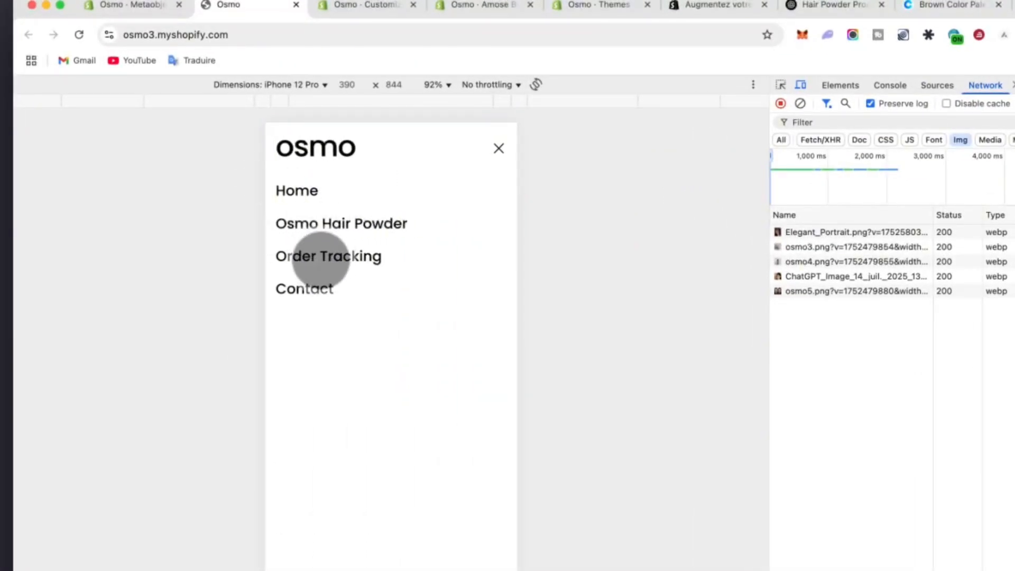
left_click(320, 259)
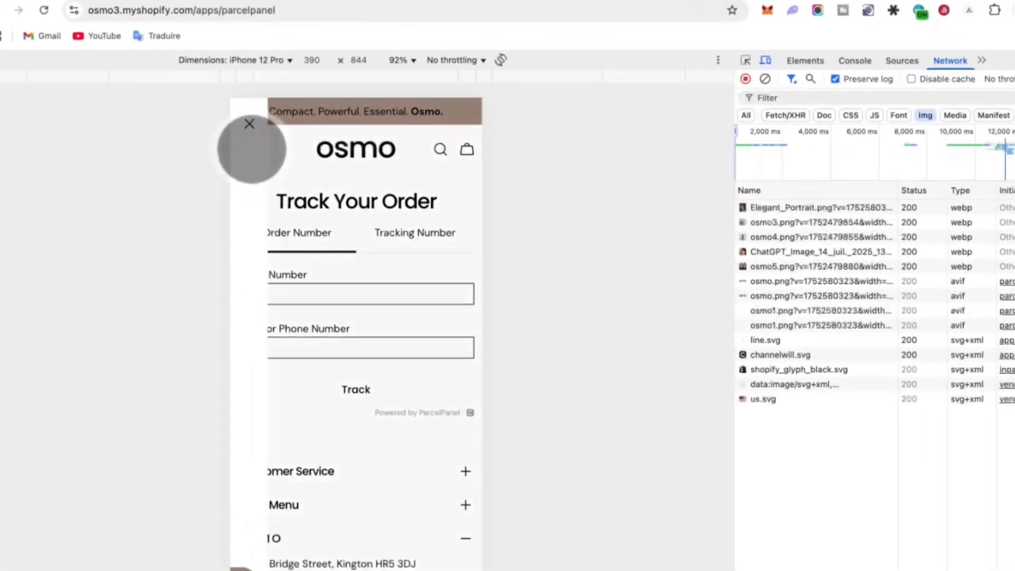
left_click(252, 157)
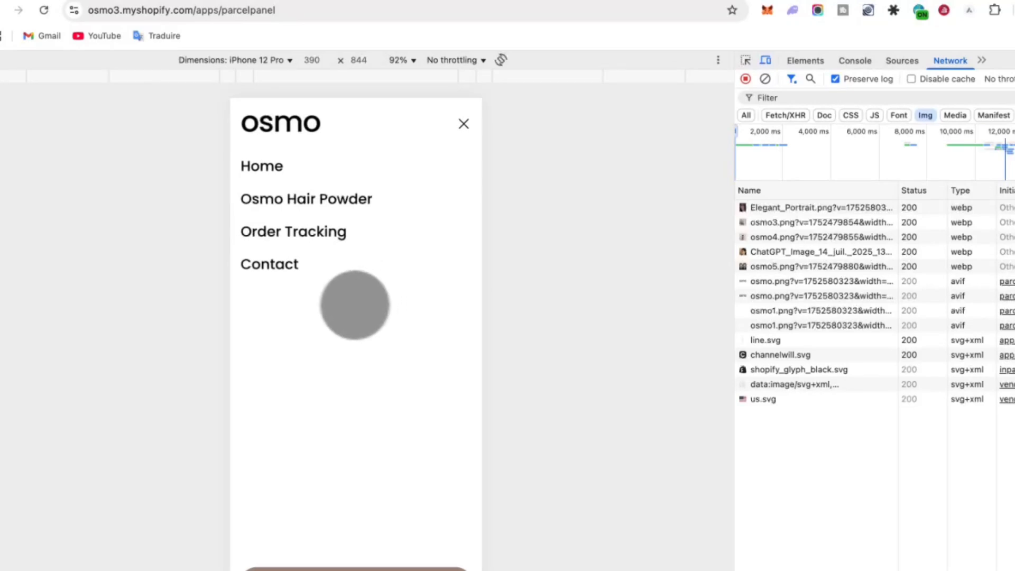
left_click(273, 267)
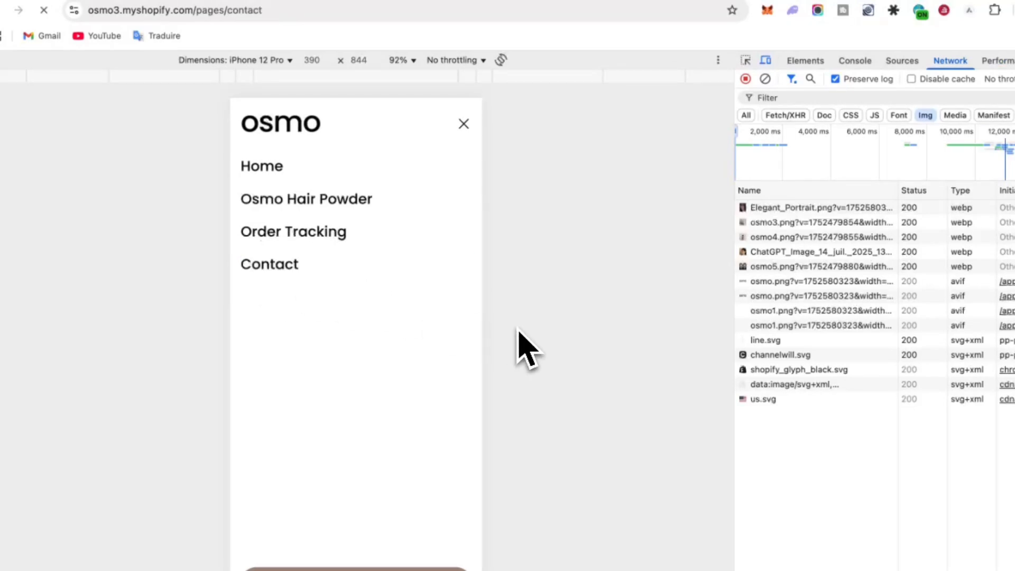
scroll(335, 370, "down", 3)
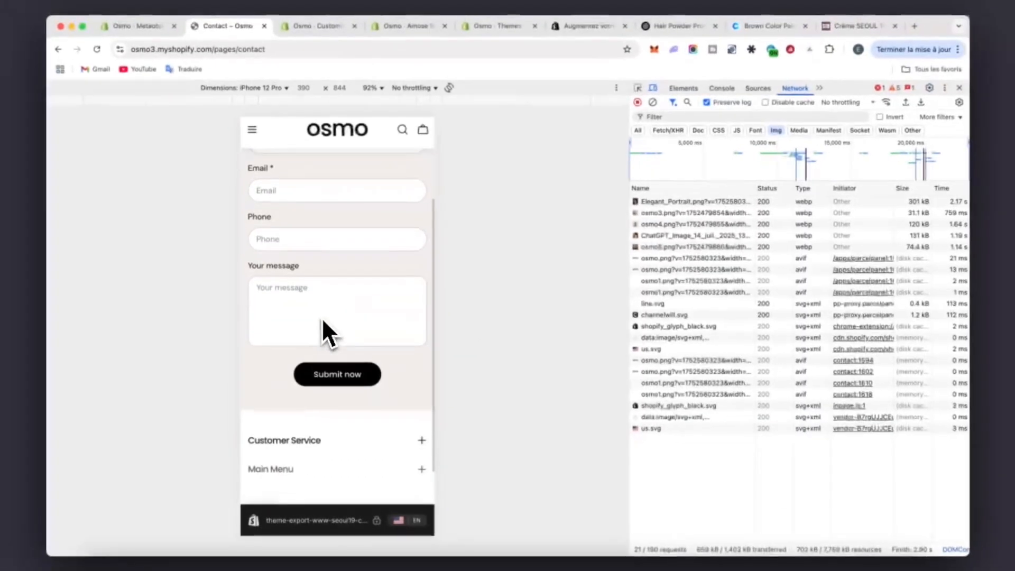
scroll(321, 317, "up", 5)
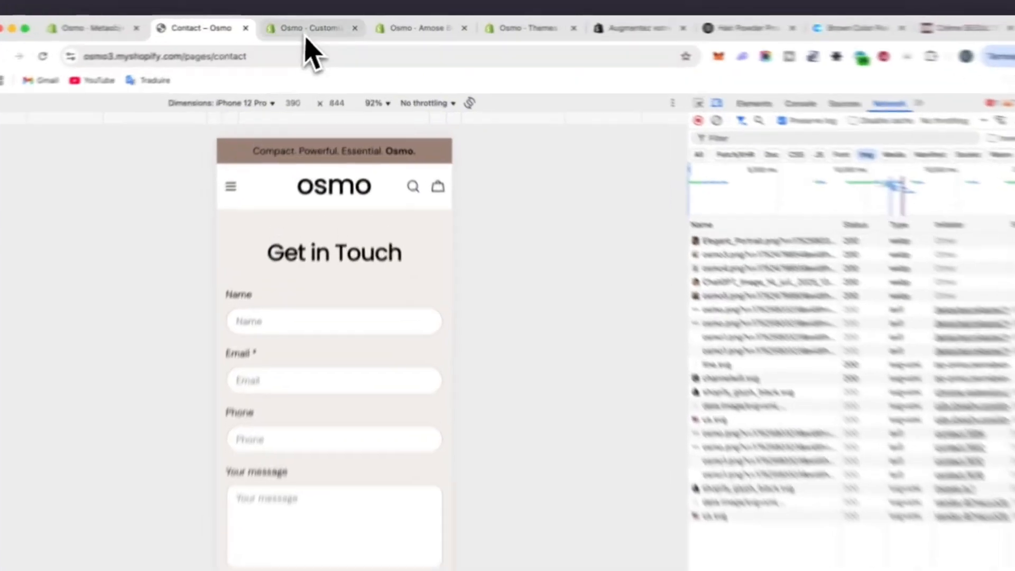
- Switch to the theme editor and open the Contact page template from the previewed store menu
left_click(316, 26)
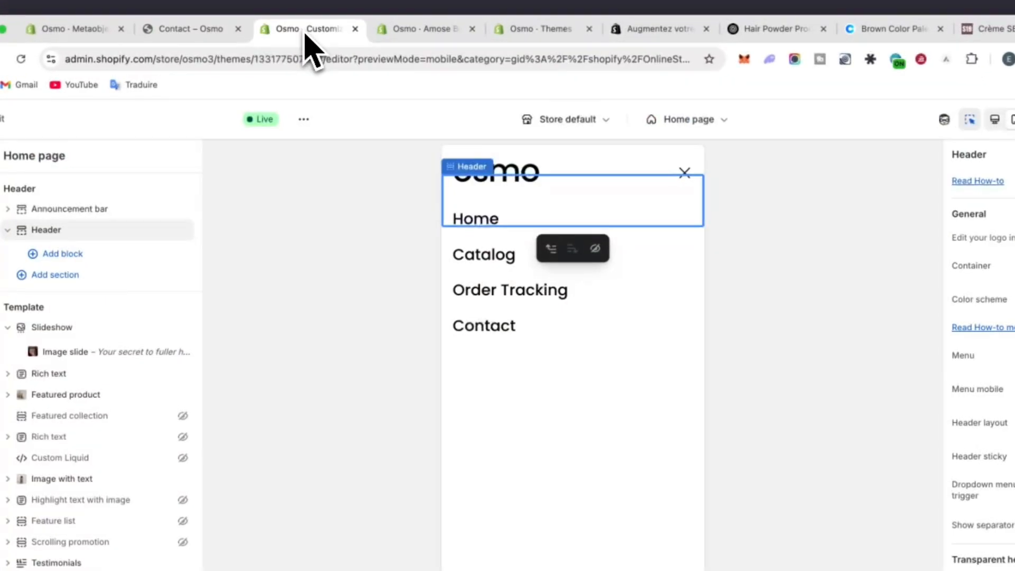
left_click(484, 325)
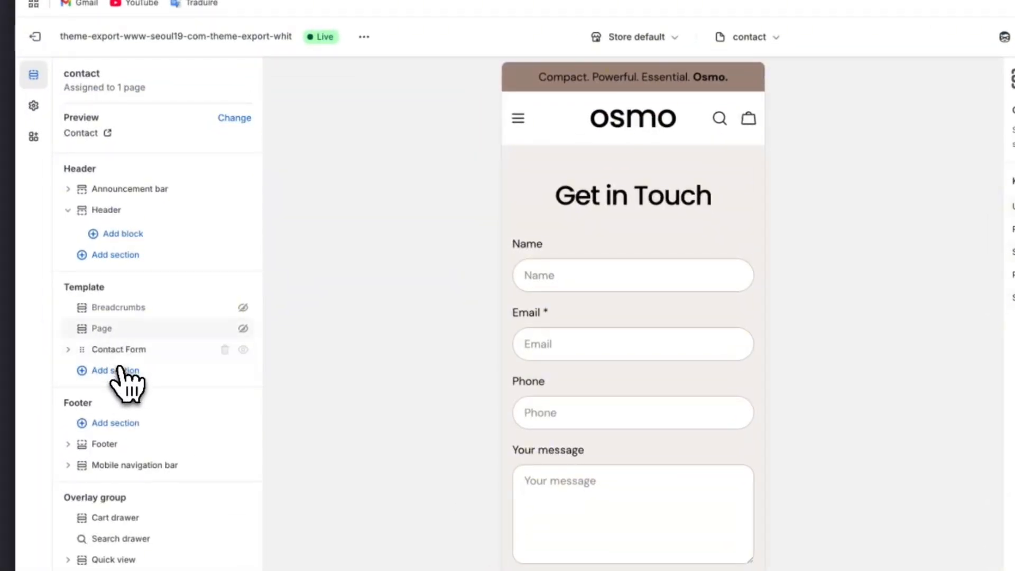
left_click(121, 371)
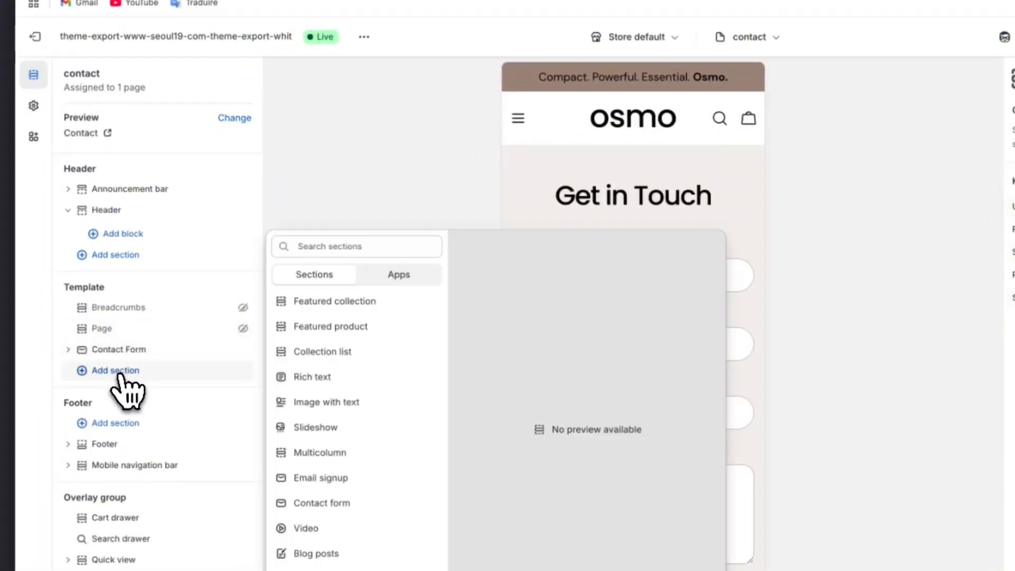
left_click(389, 159)
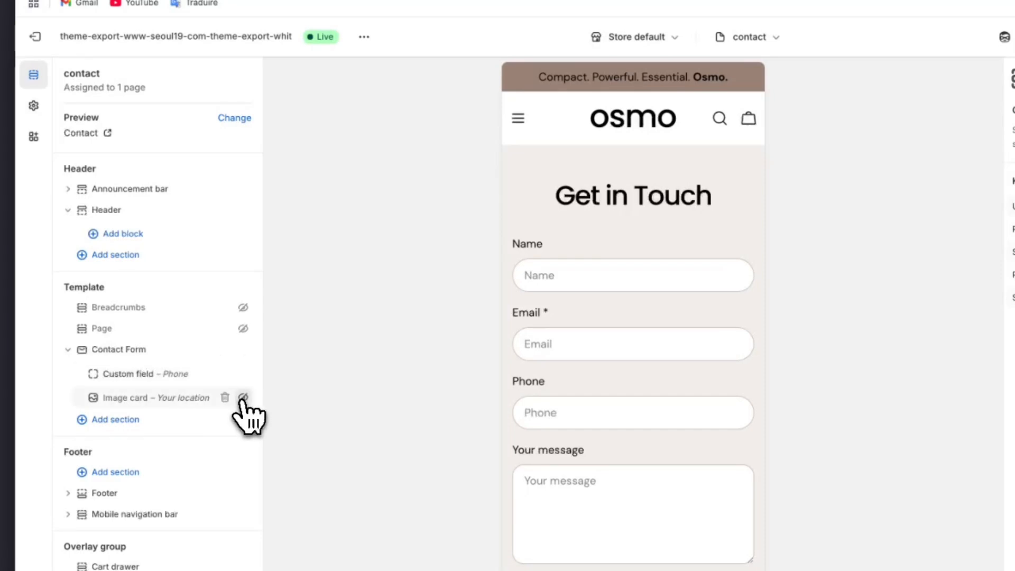
- Try showing the Contact Form's image card block in mobile and full-width previews, and hiding its Phone field
scroll(605, 315, "down", 5)
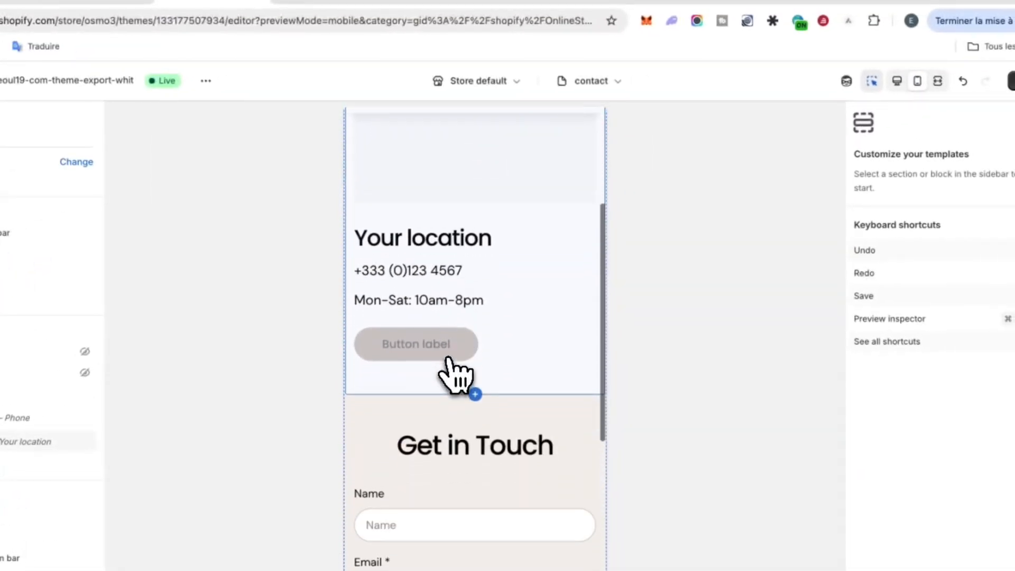
scroll(605, 315, "up", 5)
left_click(938, 80)
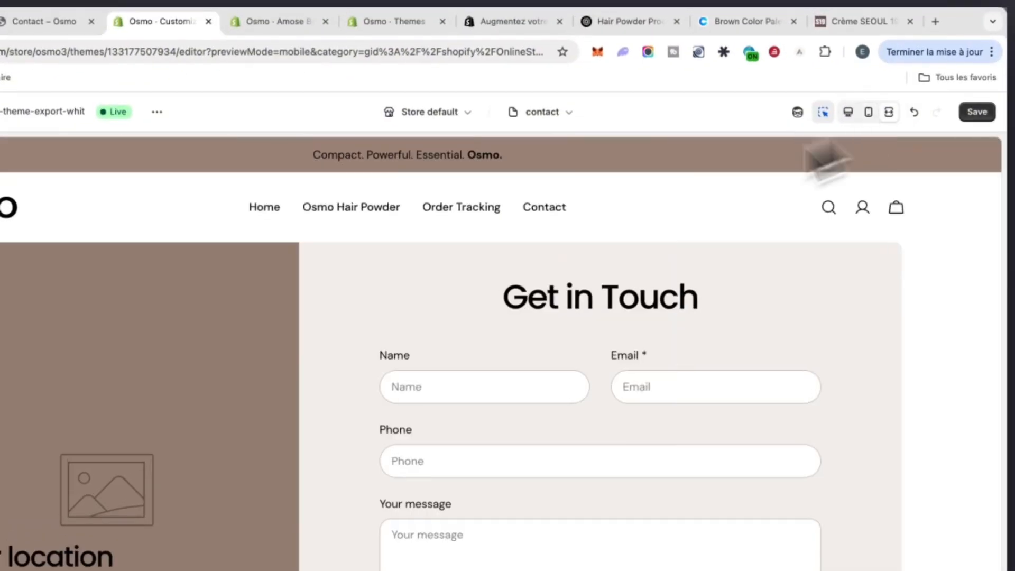
scroll(479, 312, "down", 6)
scroll(478, 311, "up", 7)
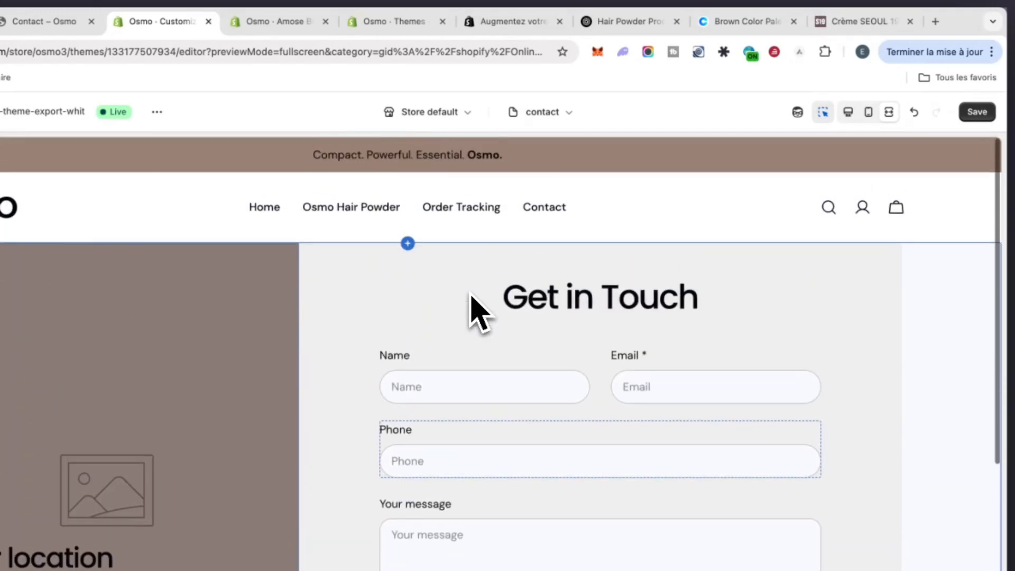
left_click(888, 113)
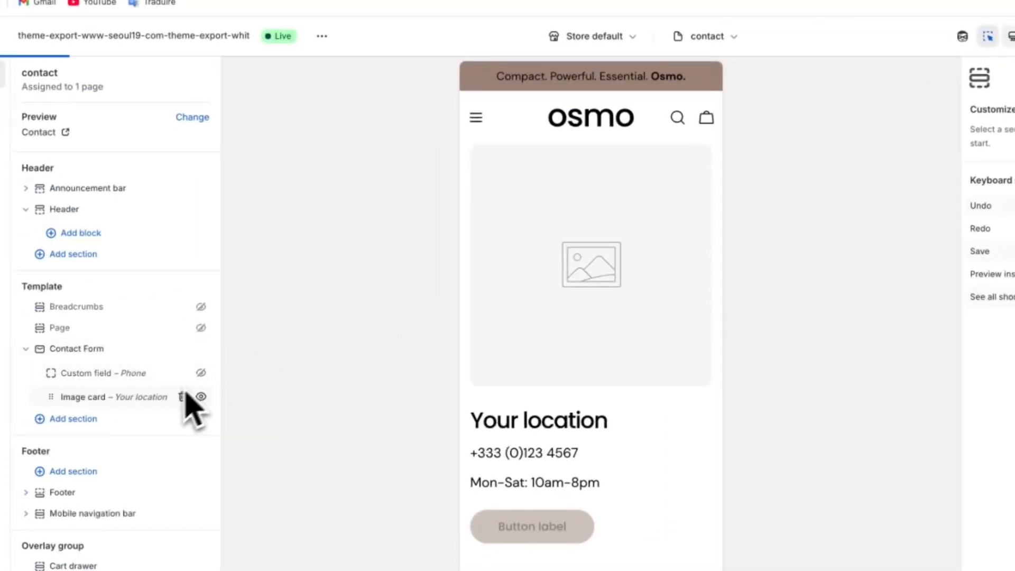
left_click(201, 372)
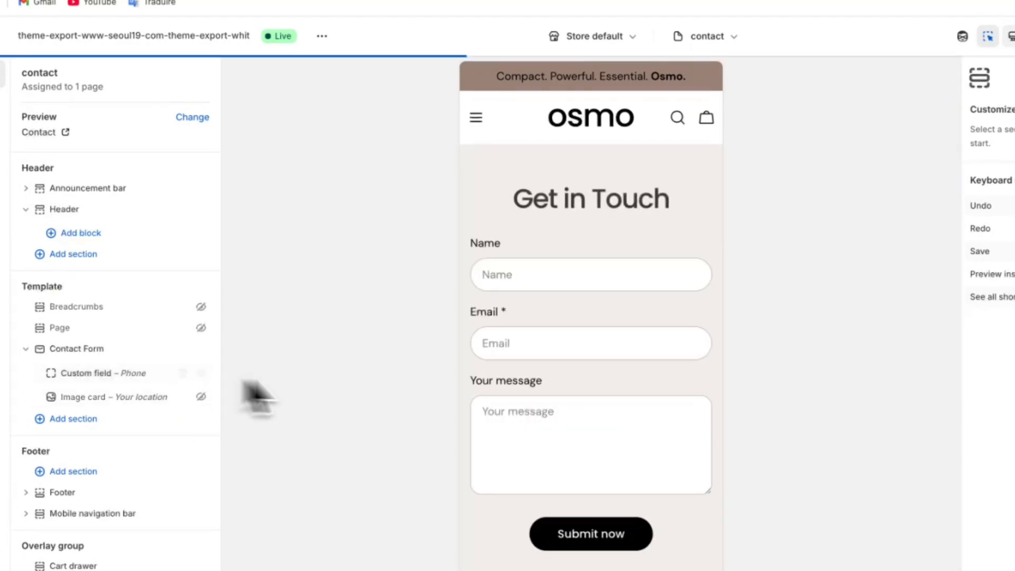
- Set Background 1 of Scheme 2, the contact form's container color scheme, to #998274
left_click(129, 348)
left_click(906, 127)
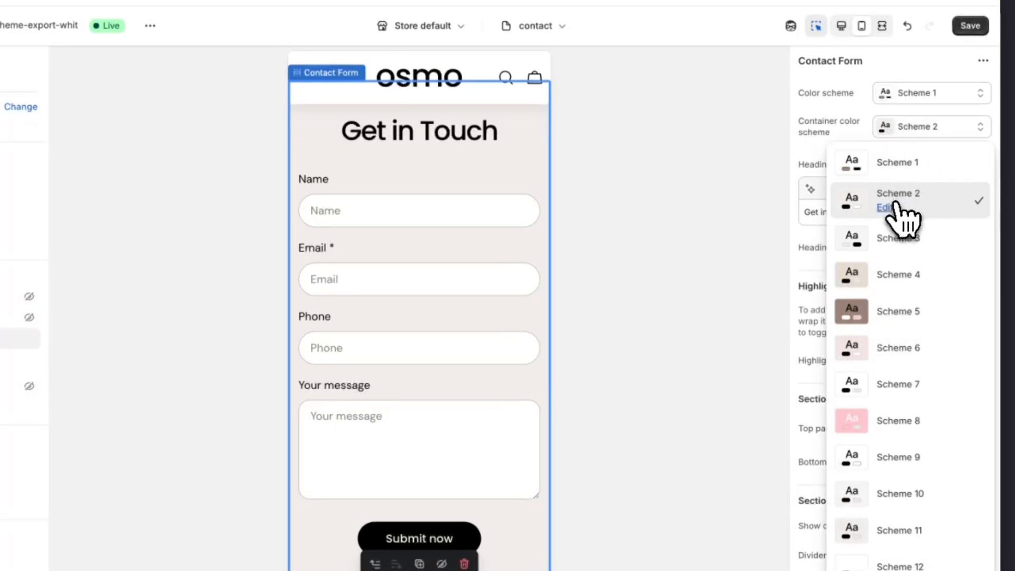
left_click(887, 208)
scroll(893, 228, "down", 5)
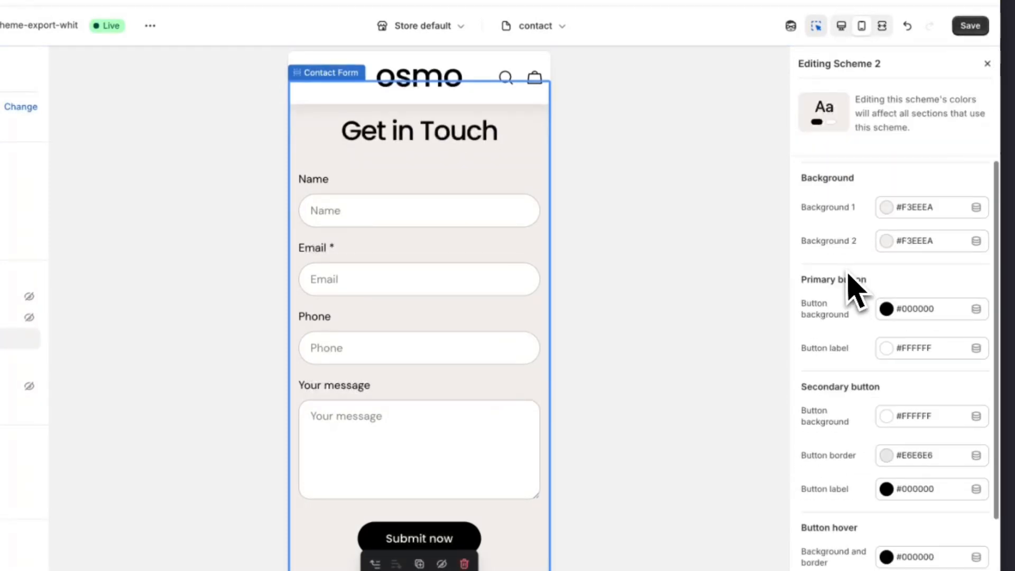
scroll(889, 233, "up", 2)
left_click(886, 206)
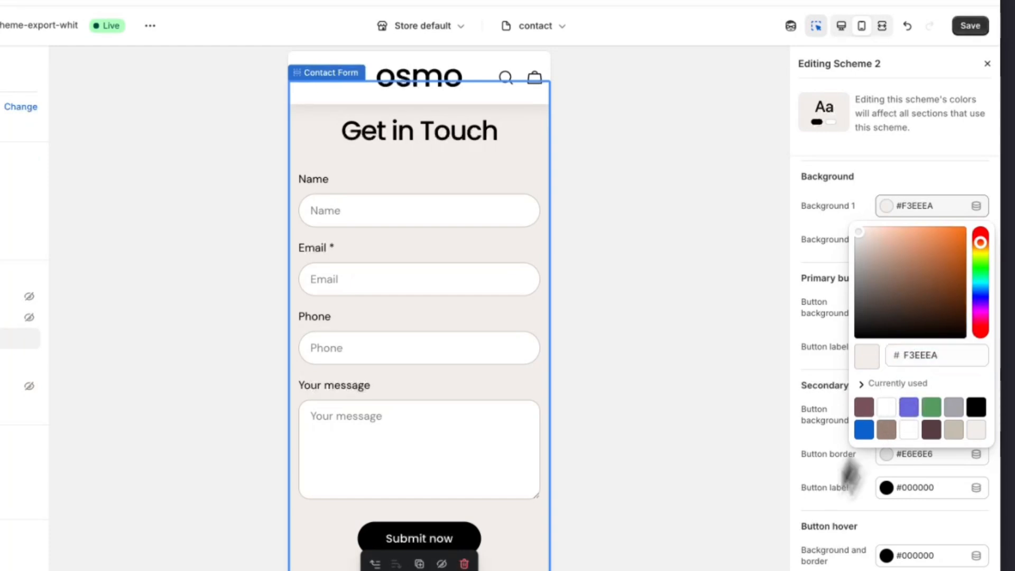
left_click(898, 426)
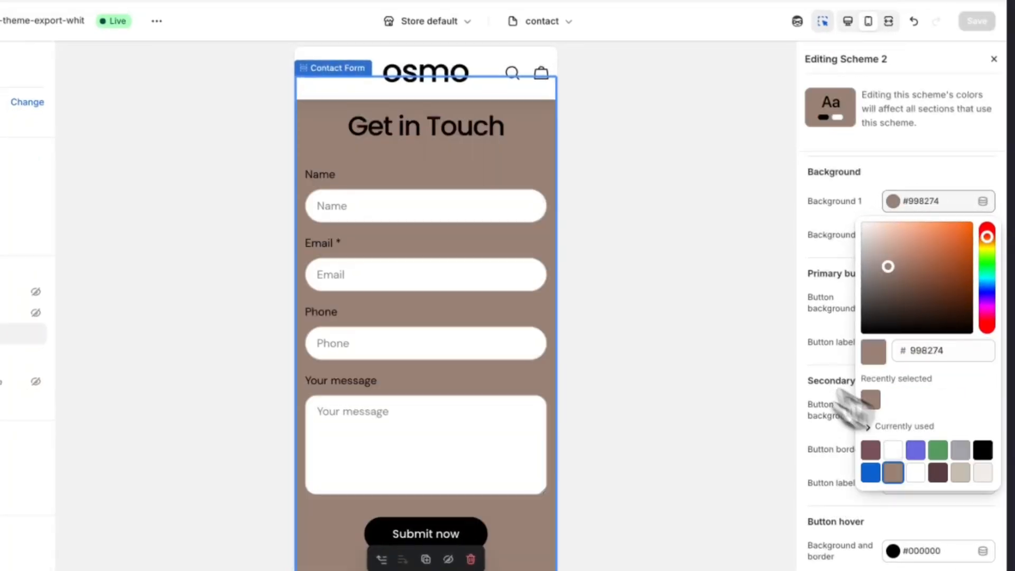
left_click(736, 332)
- Check the recolored contact form in the mobile preview and save the theme
scroll(474, 243, "up", 1)
scroll(474, 244, "down", 3)
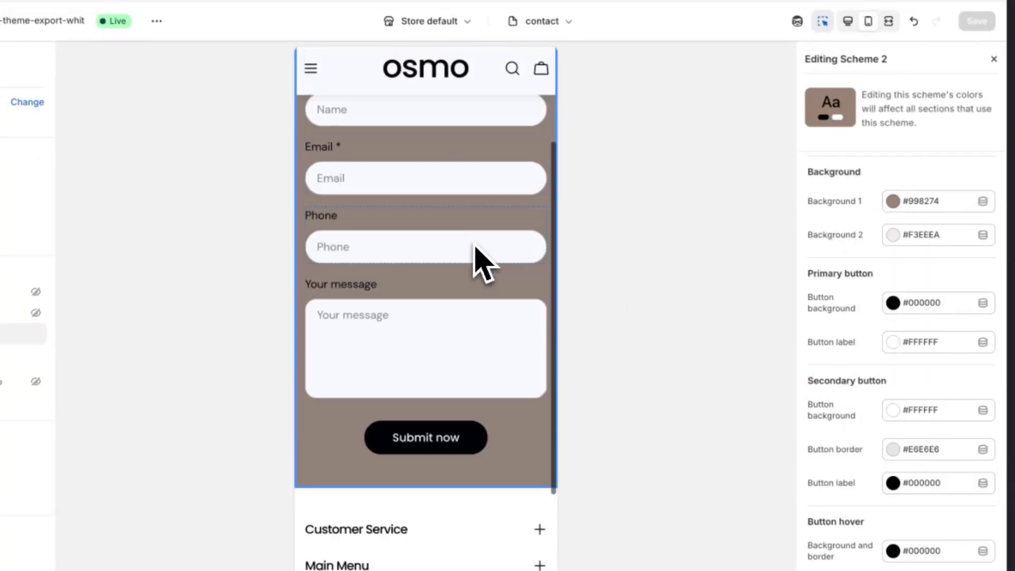
scroll(474, 243, "up", 3)
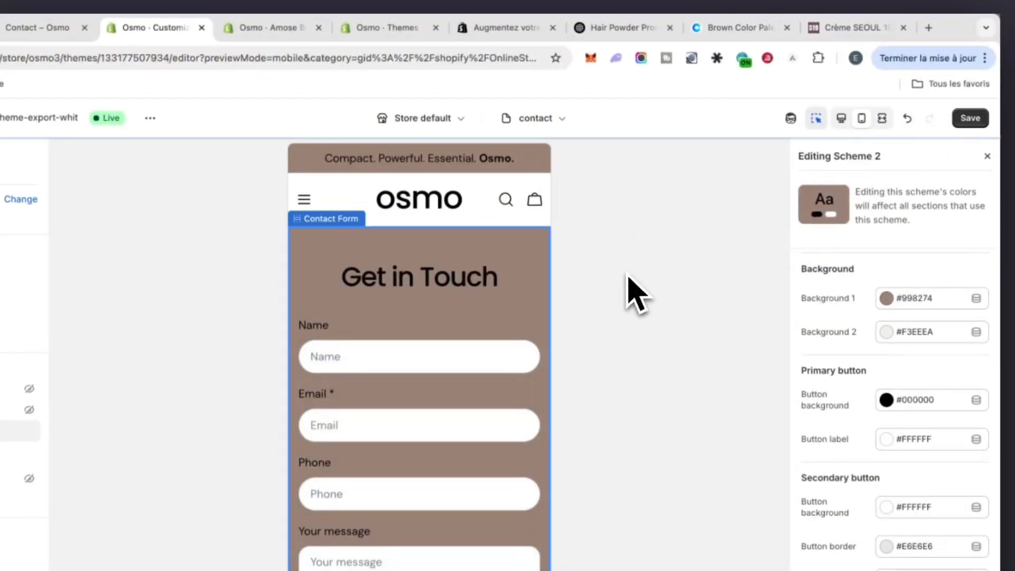
left_click(471, 159)
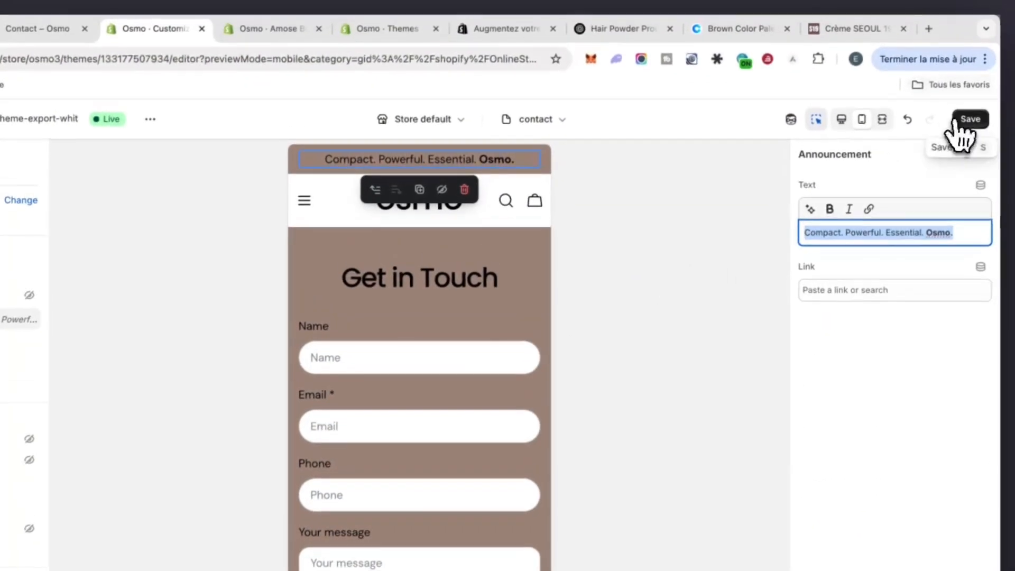
left_click(956, 123)
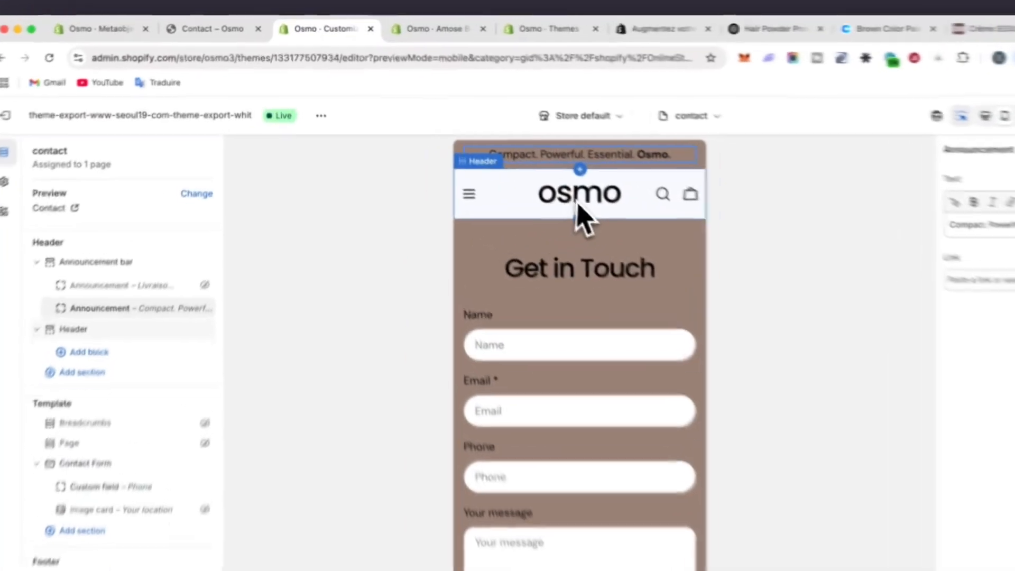
- Leave the theme editor and open the live osmo3 checkout configuration for customization from the store's checkout settings
left_click(516, 165)
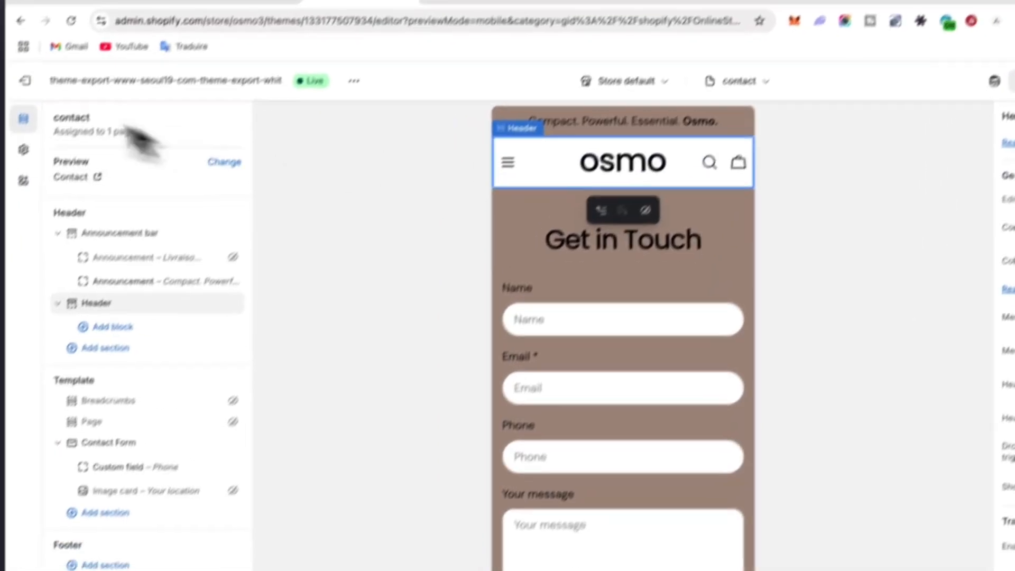
left_click(33, 77)
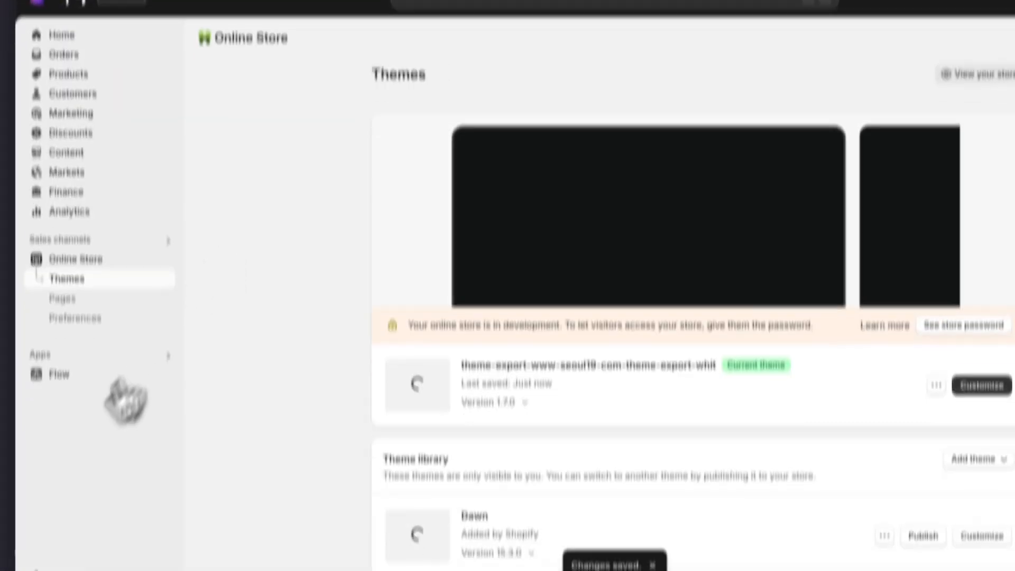
left_click(58, 547)
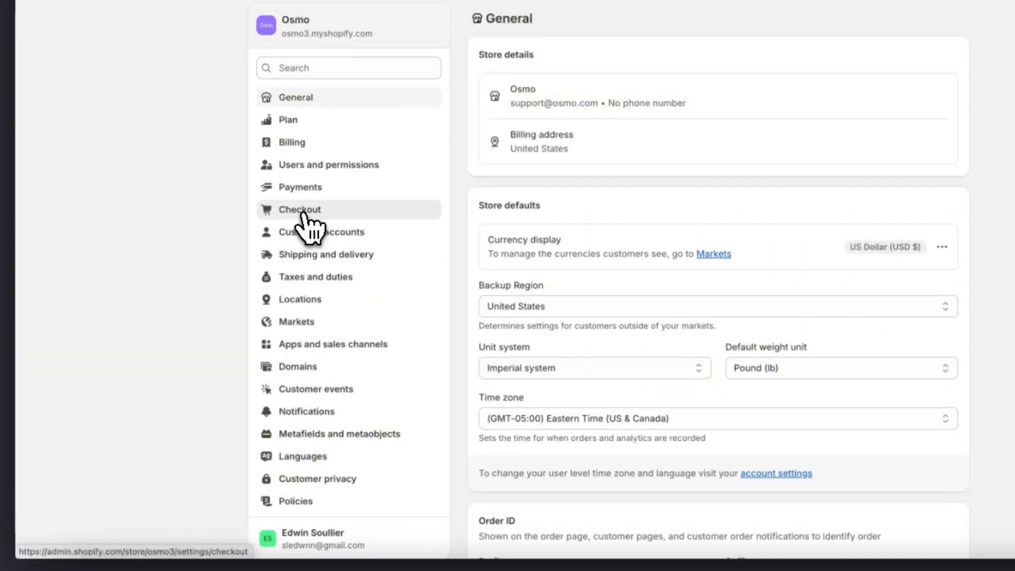
left_click(302, 211)
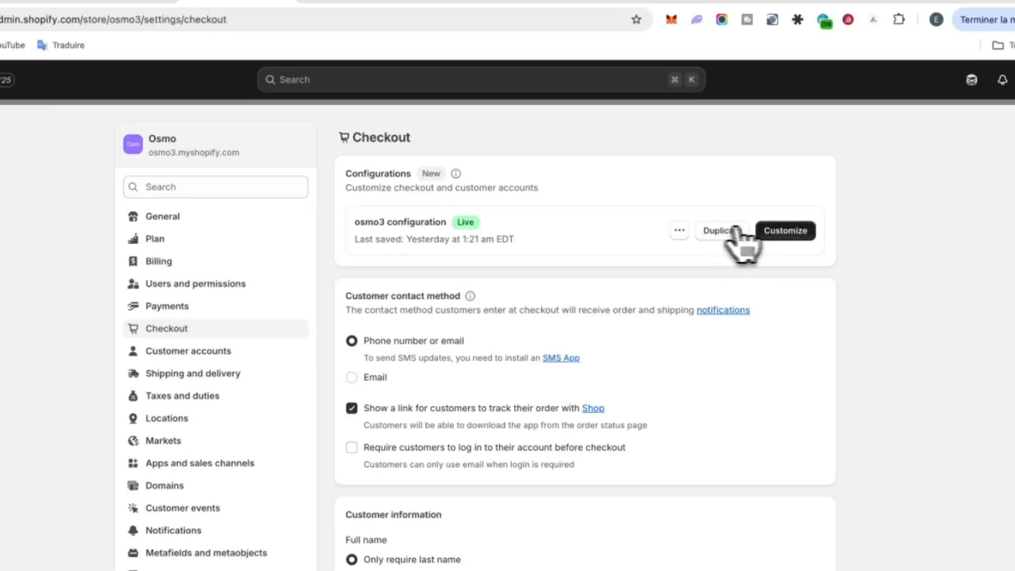
left_click(776, 233)
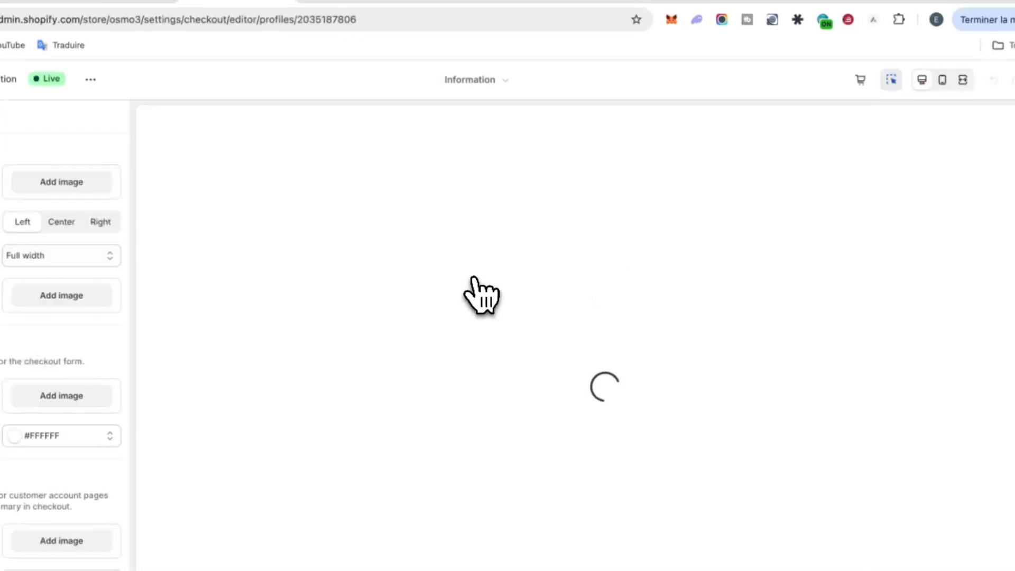
- Add the osmo image as the checkout header logo, centered and 90 px wide, checking it in the mobile view
left_click(59, 182)
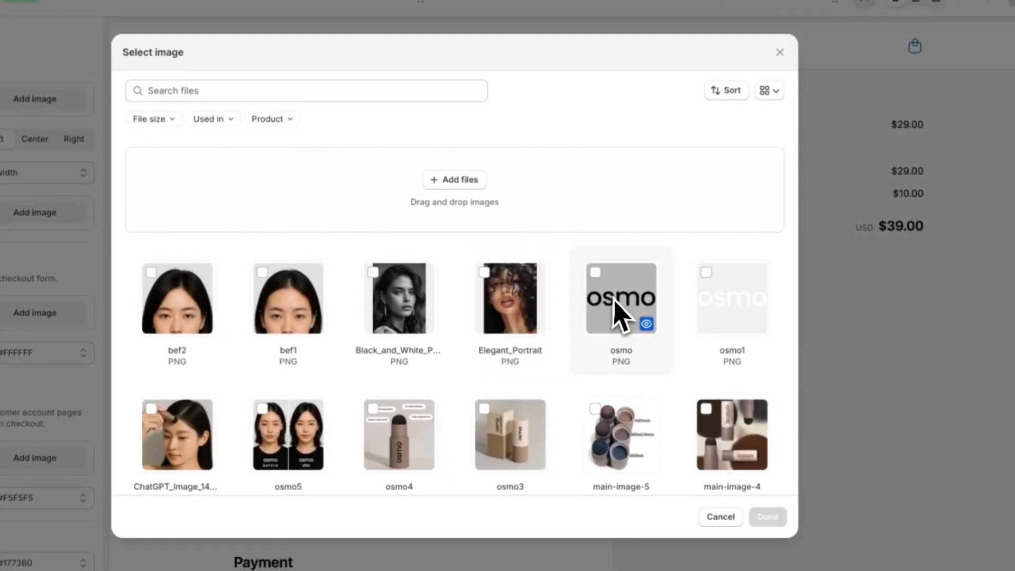
left_click(617, 312)
left_click(768, 517)
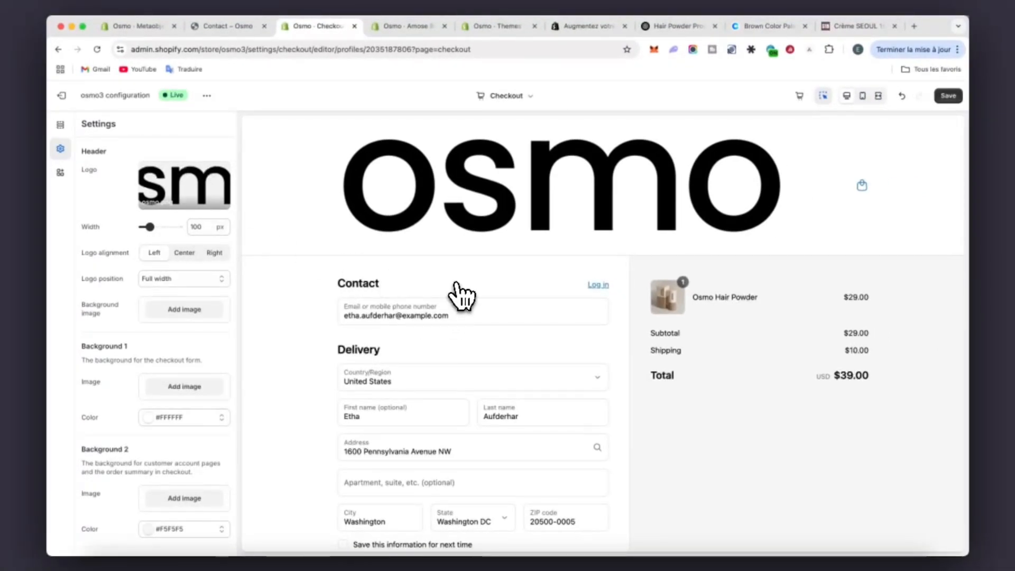
scroll(462, 296, "down", 2)
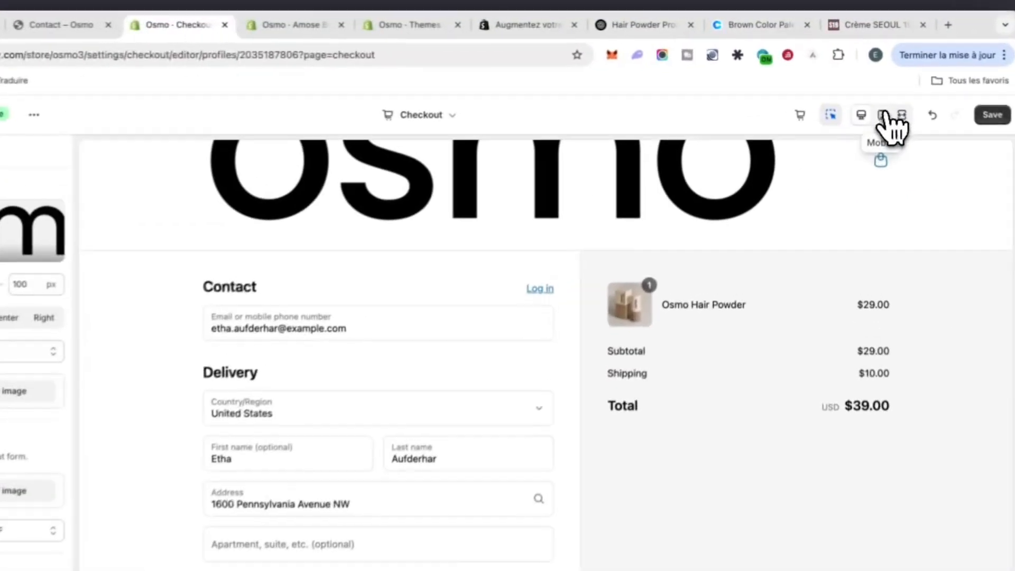
left_click(863, 96)
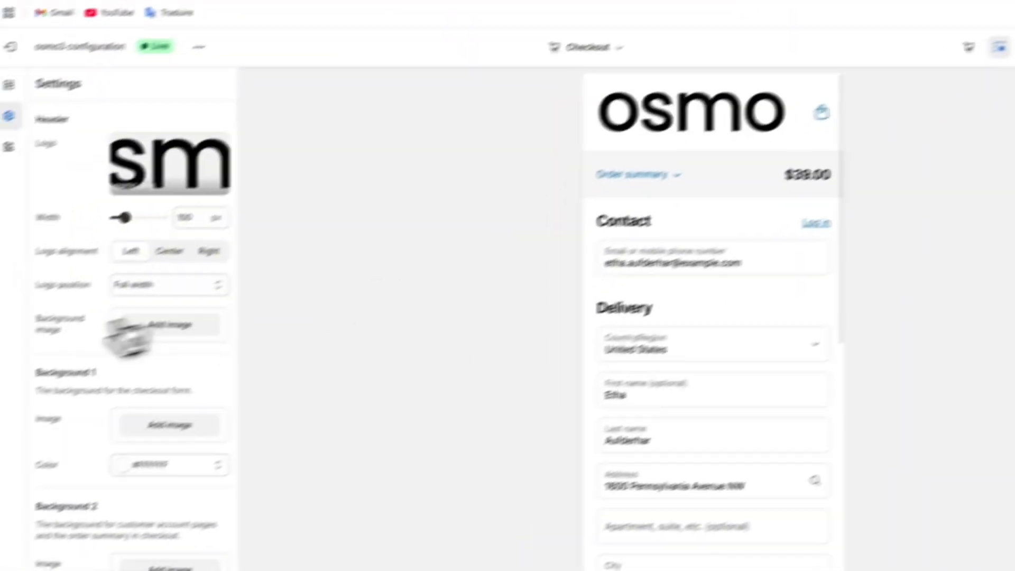
scroll(43, 391, "down", 5)
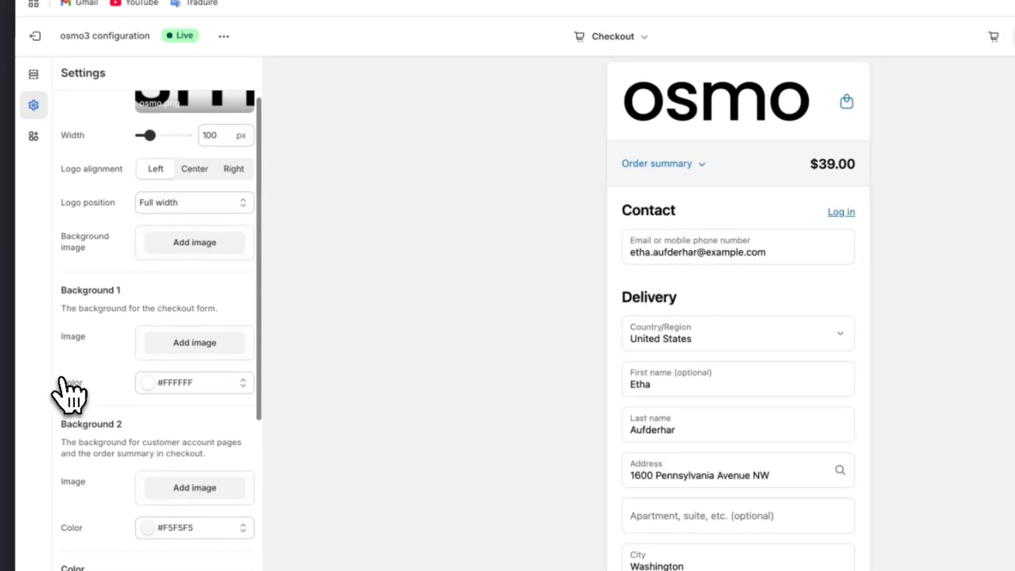
scroll(43, 390, "up", 5)
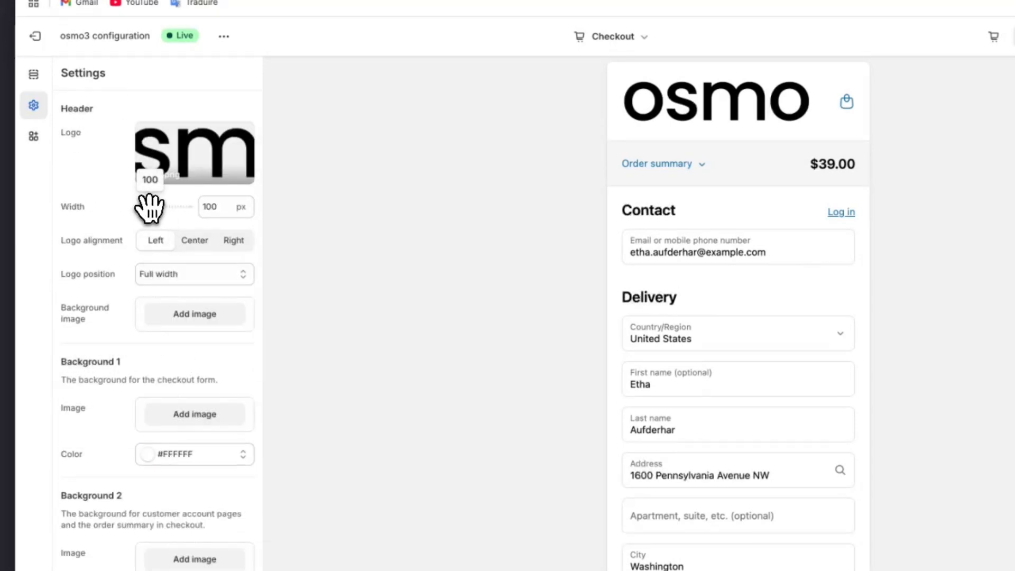
left_click_drag(150, 207, 149, 208)
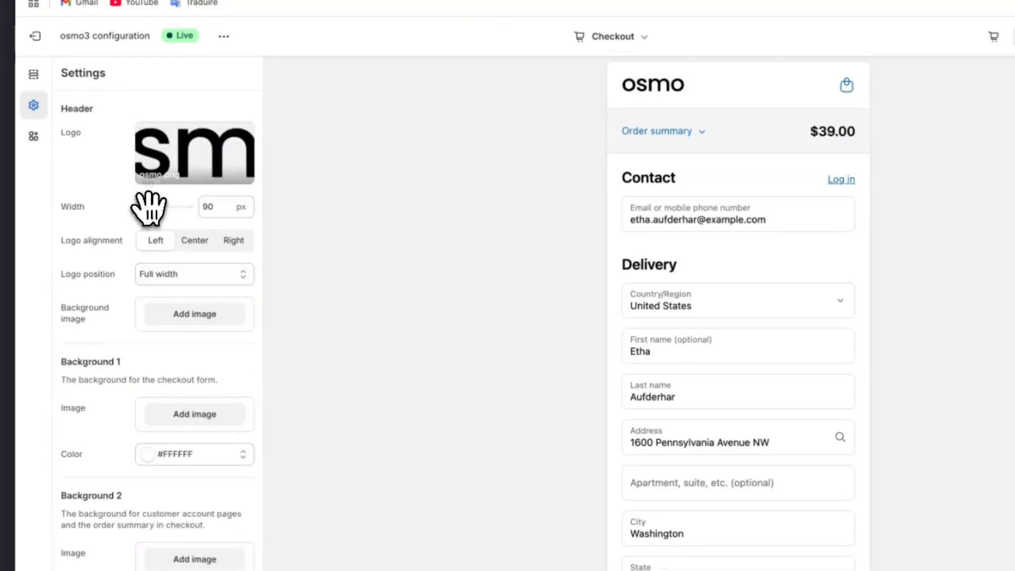
- Set the checkout header's background image to Elegant_Portrait
left_click(177, 316)
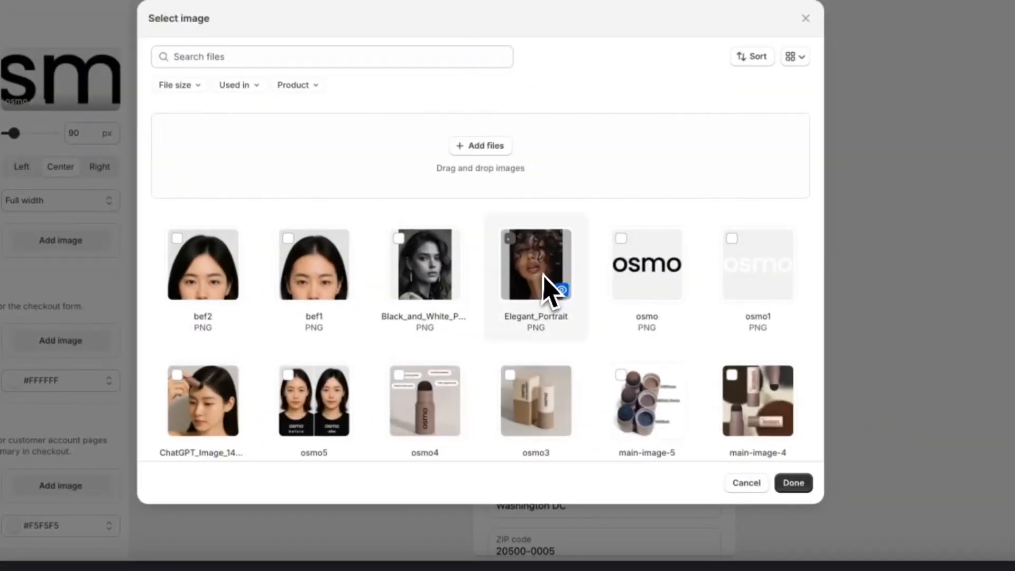
left_click(677, 361)
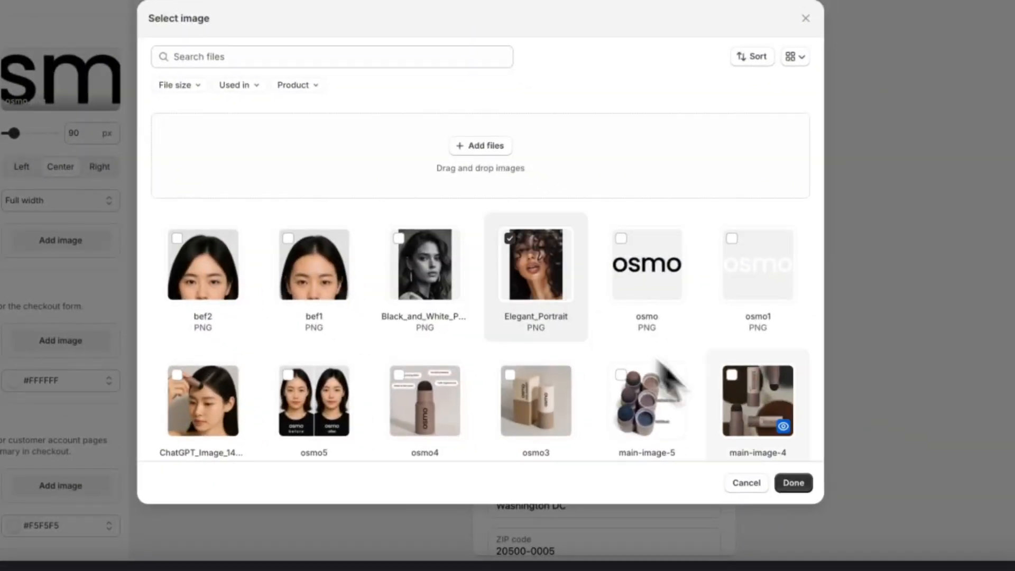
left_click(788, 493)
- Replace the checkout header logo with the white osmo1 image
left_click(57, 90)
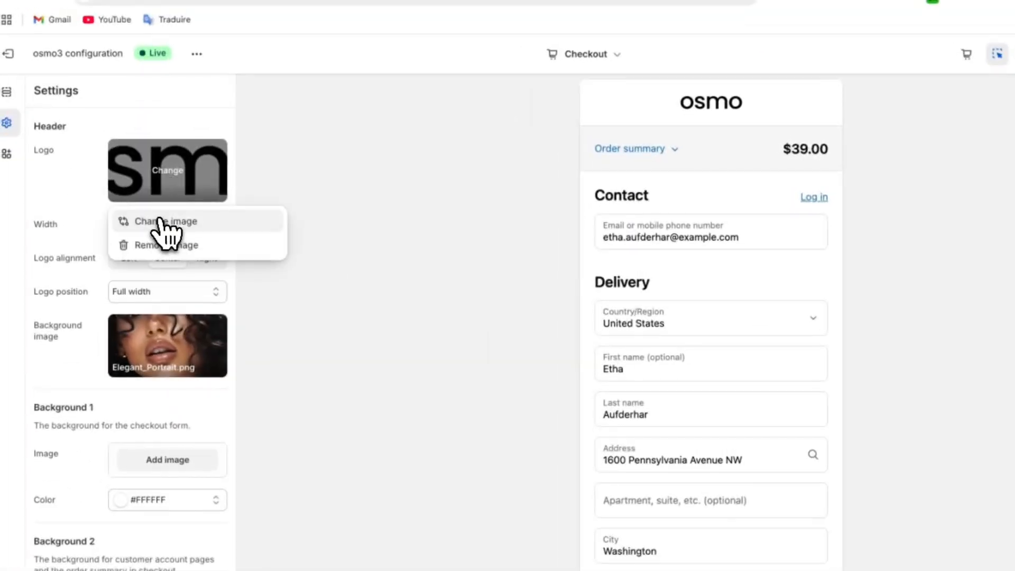
left_click(59, 129)
left_click(846, 370)
left_click(901, 569)
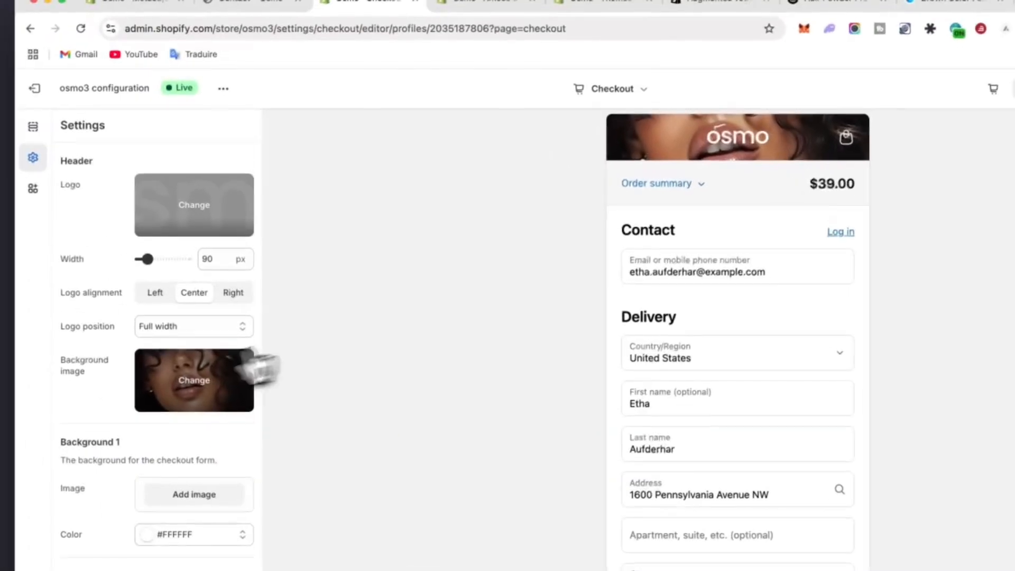
- Copy the Background 1 color code of Scheme 2 from the live theme's color settings
scroll(27, 277, "down", 6)
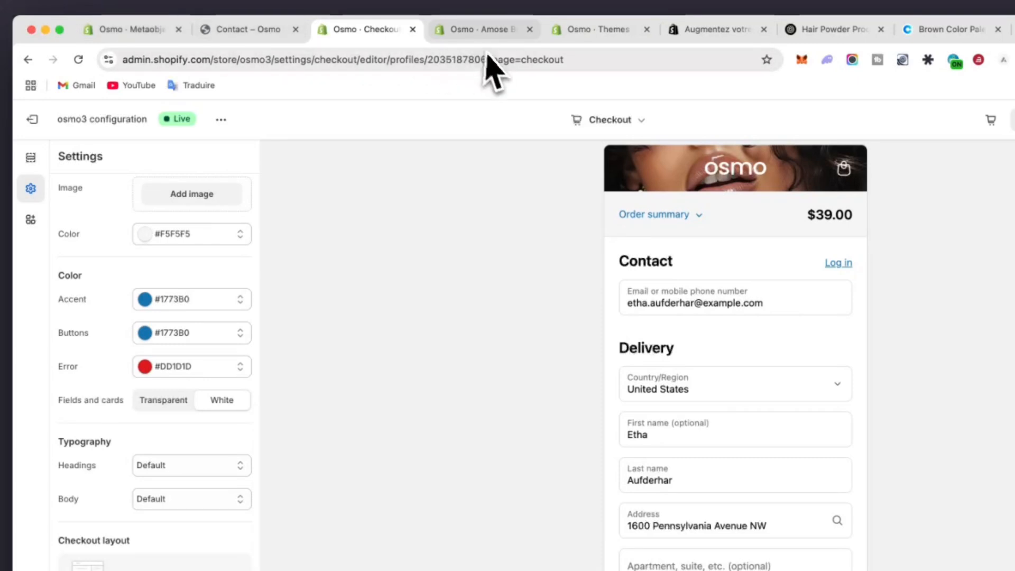
left_click(140, 29)
left_click(99, 464)
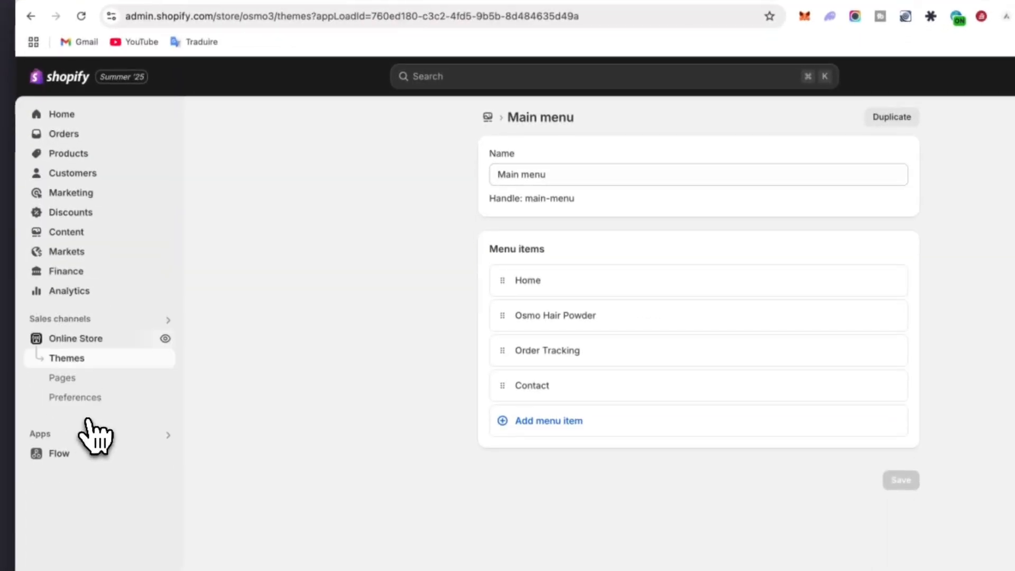
left_click(328, 5)
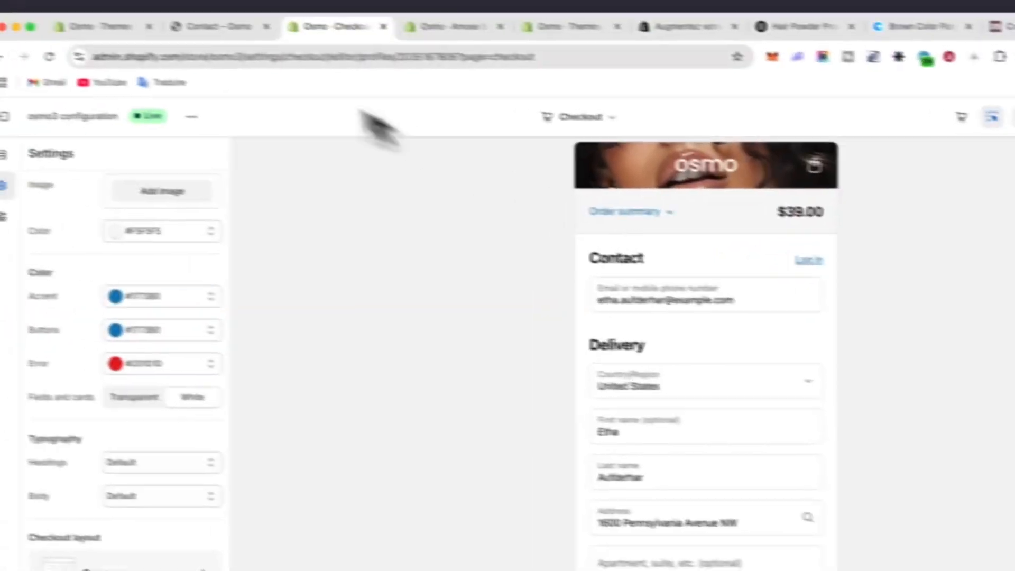
left_click(68, 29)
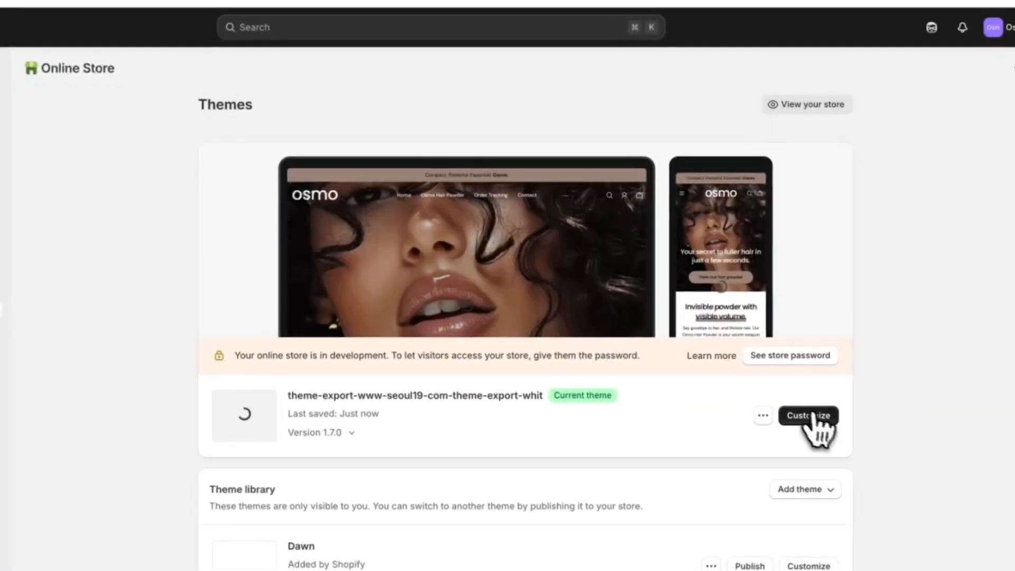
left_click(894, 464)
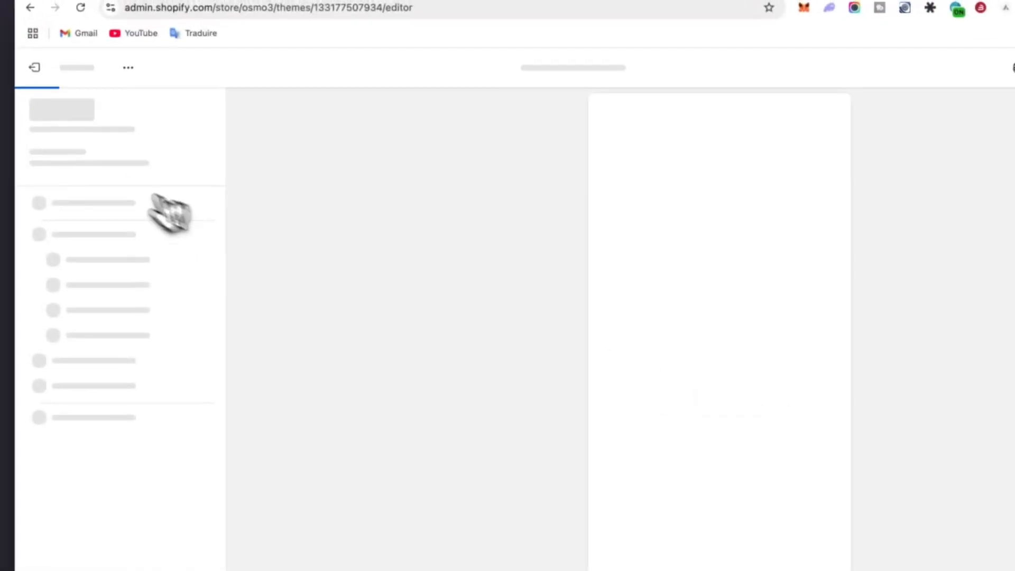
left_click(34, 139)
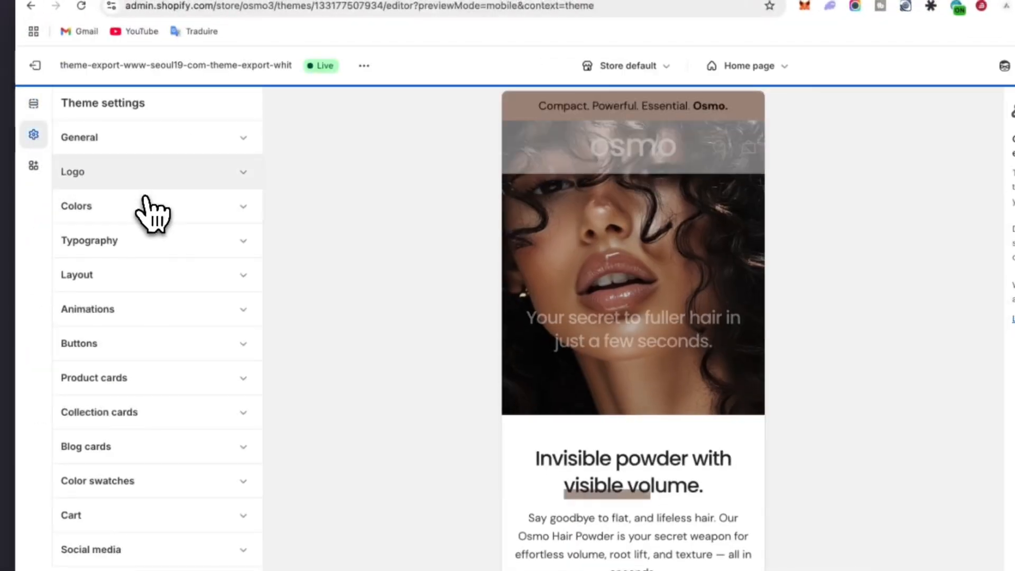
left_click(168, 217)
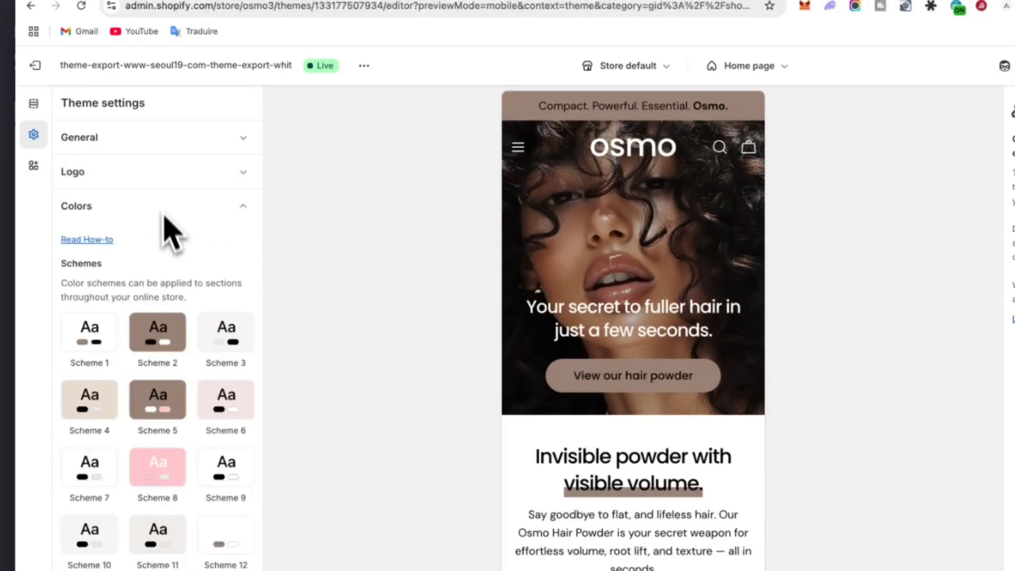
left_click(162, 333)
left_click(177, 439)
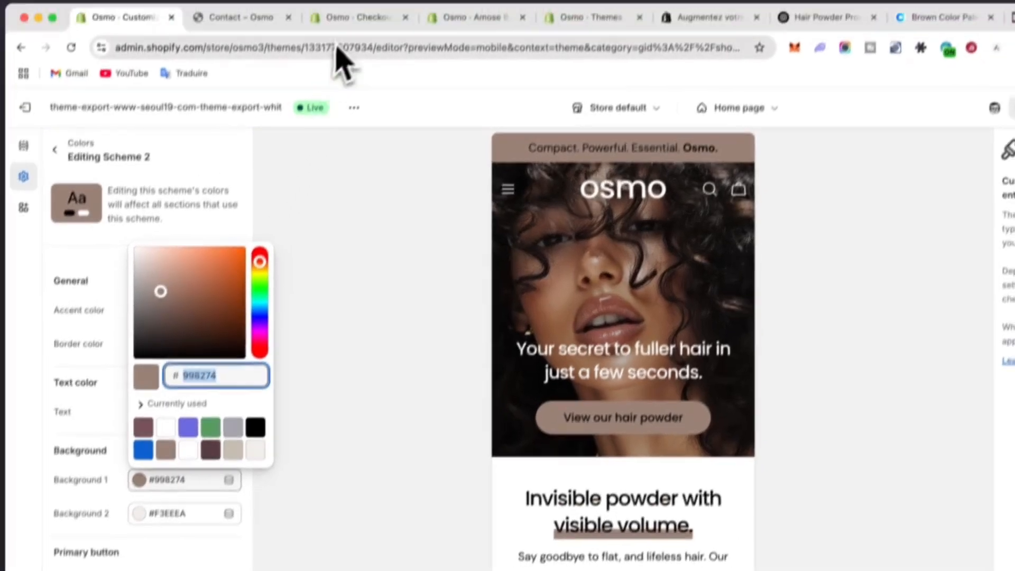
- Set the checkout's accent and button colors to #998274 in the osmo3 configuration
left_click(344, 34)
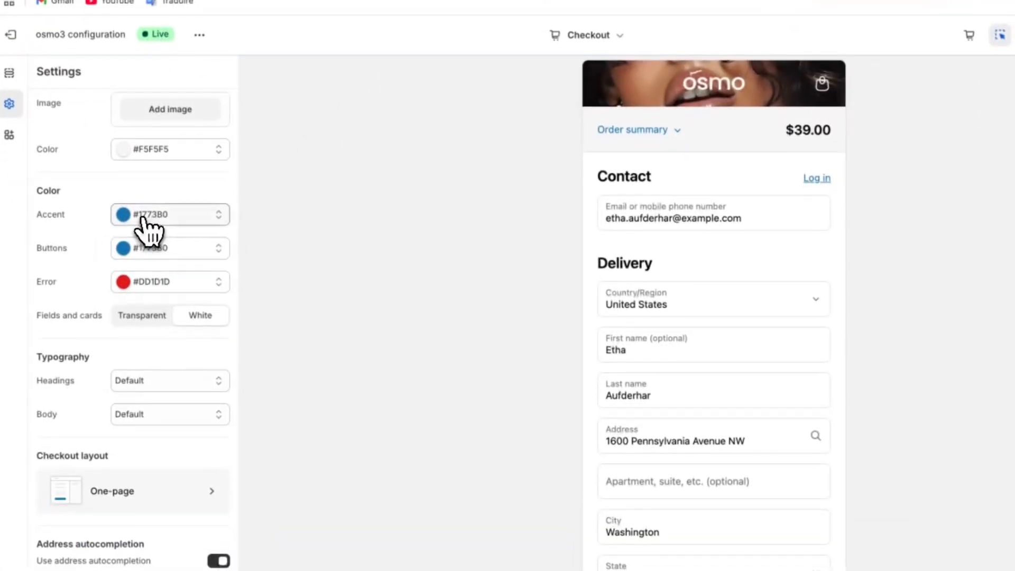
left_click(158, 298)
left_click(338, 380)
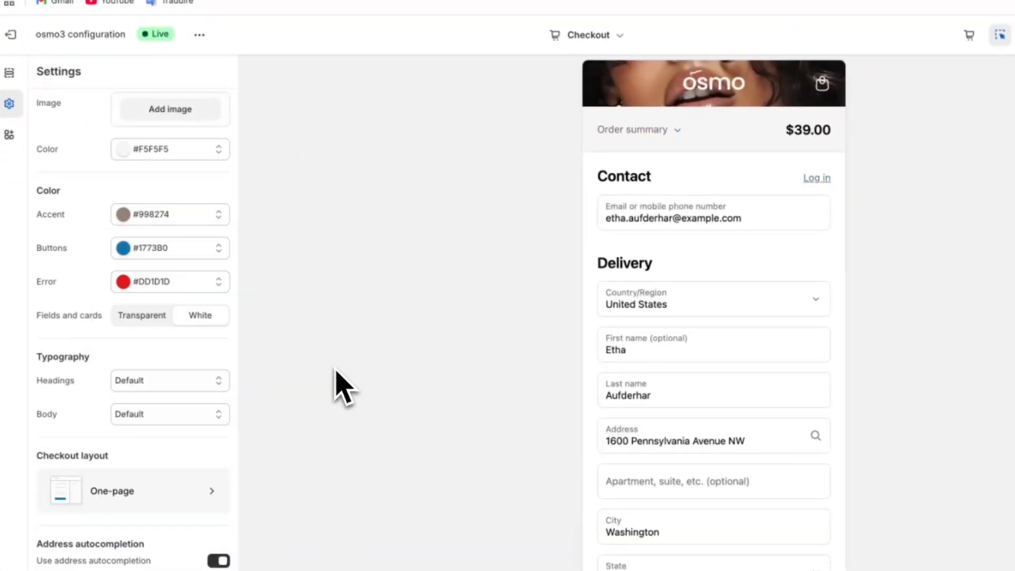
scroll(671, 346, "down", 10)
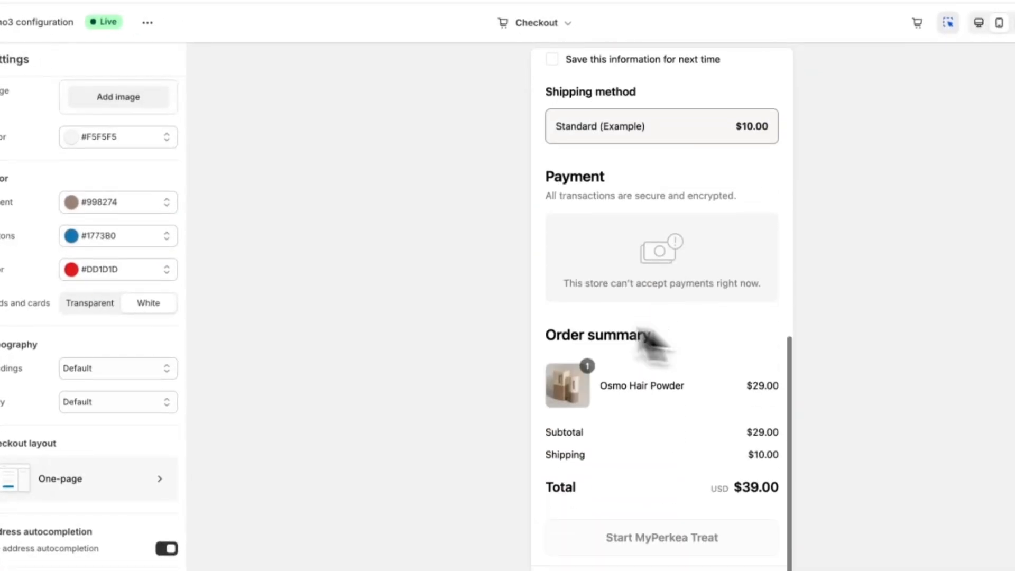
left_click(147, 236)
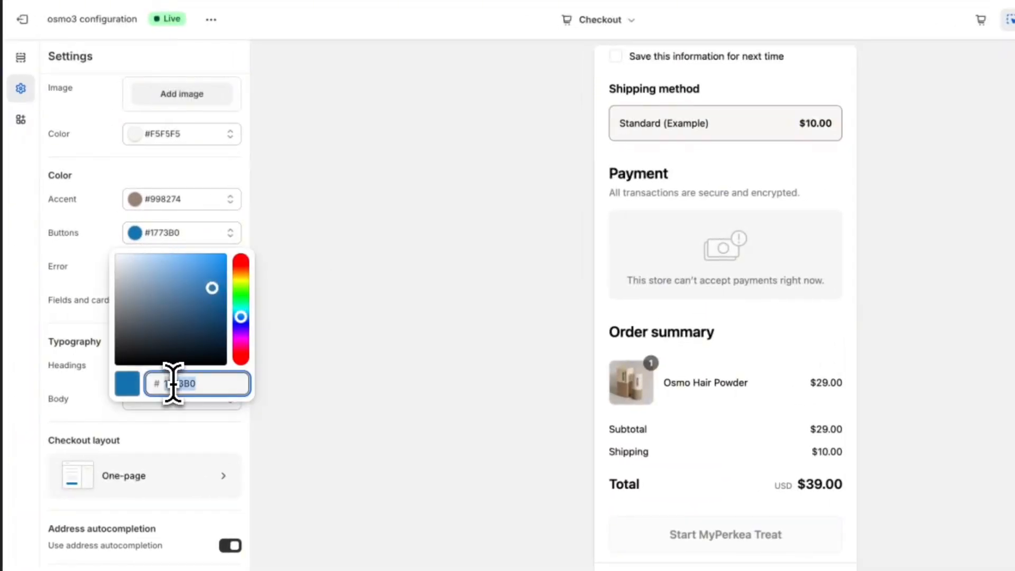
left_click(360, 339)
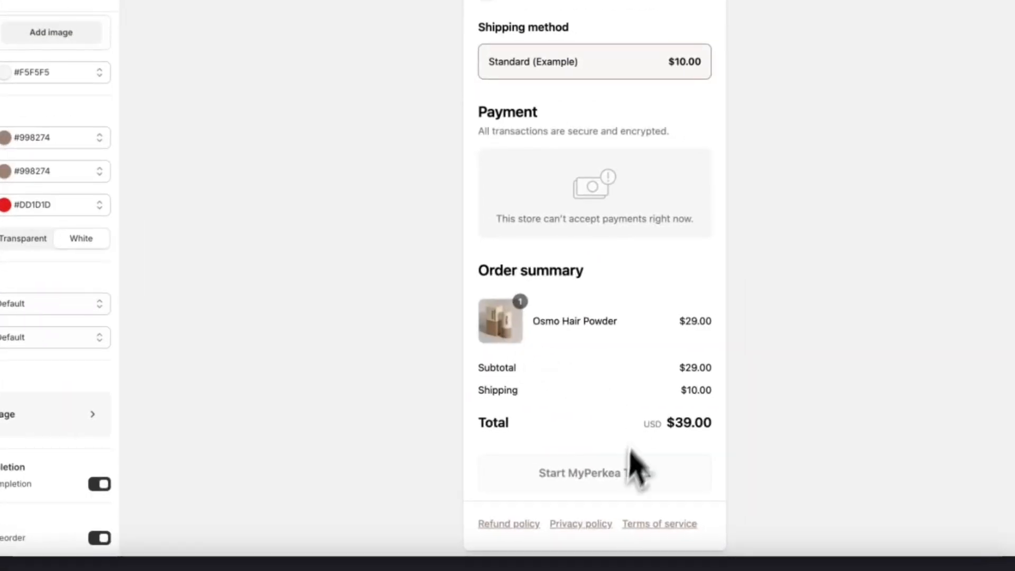
- Review the whole mobile checkout preview and save the checkout configuration
scroll(622, 320, "up", 1)
scroll(617, 317, "up", 10)
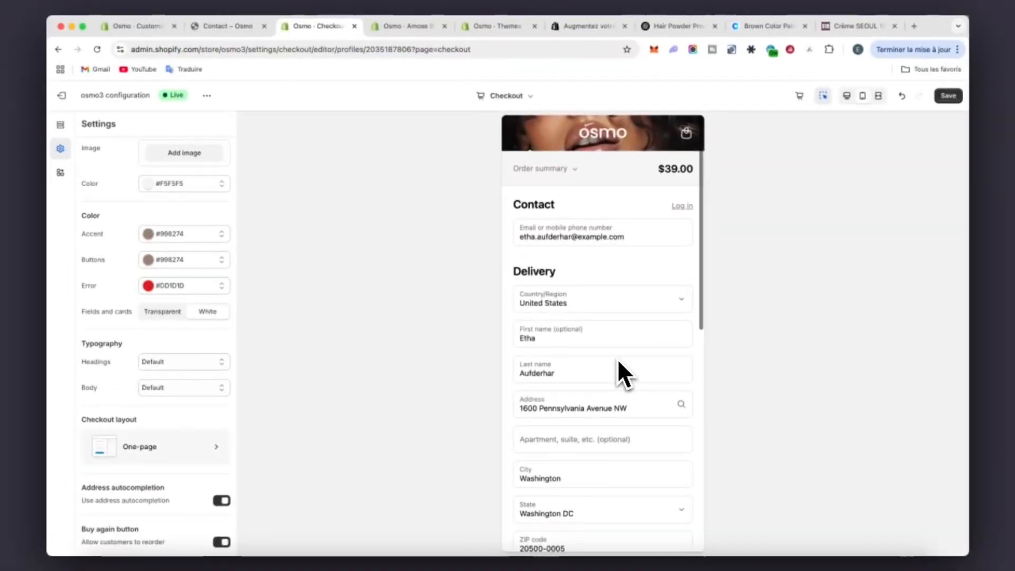
scroll(619, 361, "down", 1)
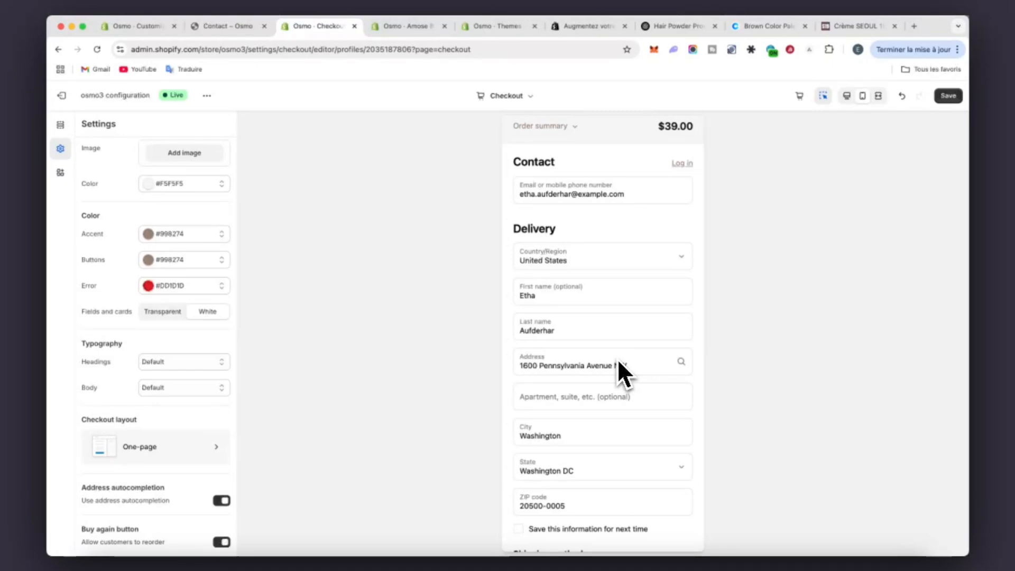
scroll(619, 361, "down", 5)
scroll(618, 359, "down", 3)
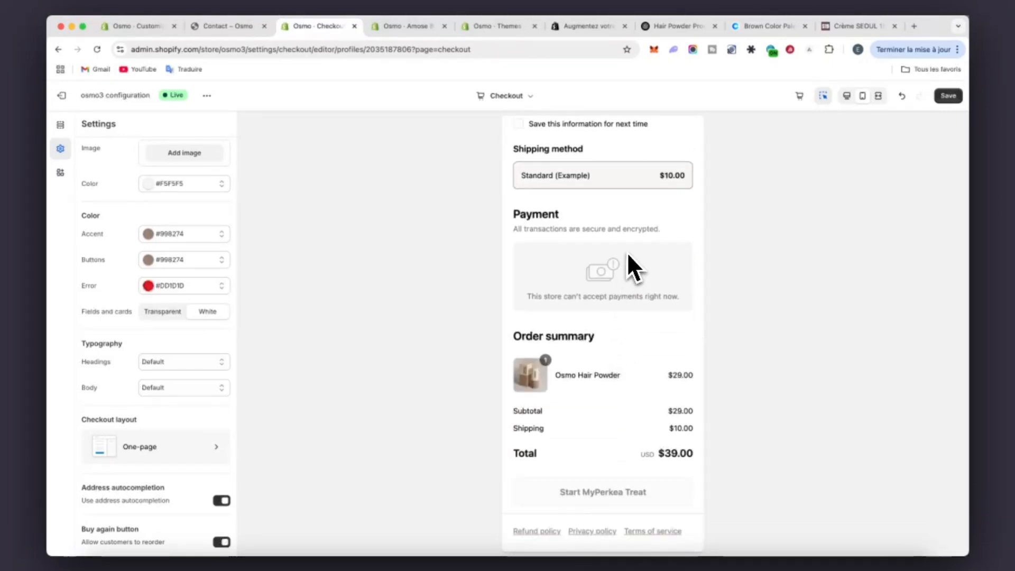
scroll(627, 252, "up", 7)
scroll(628, 253, "down", 7)
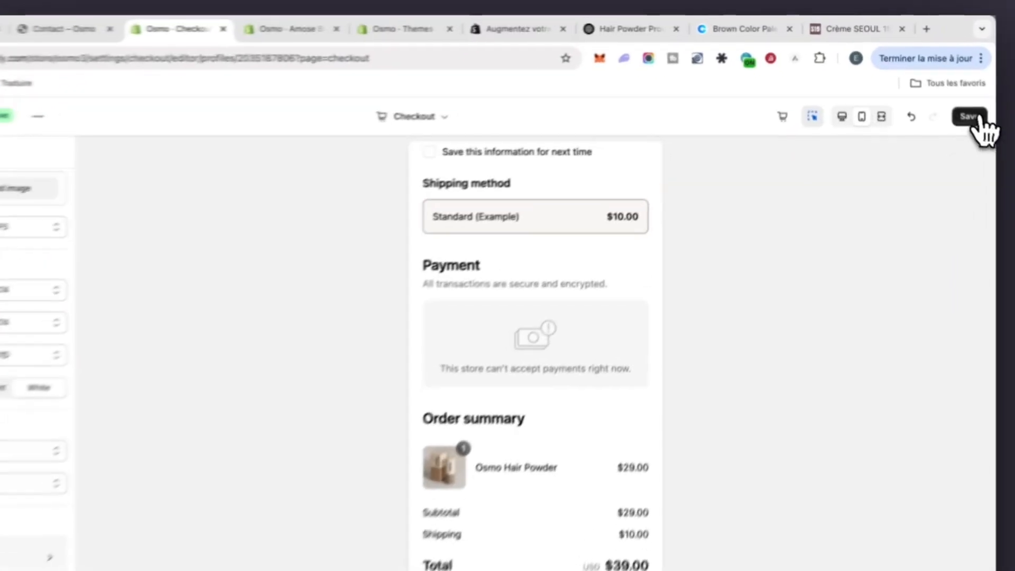
left_click(950, 96)
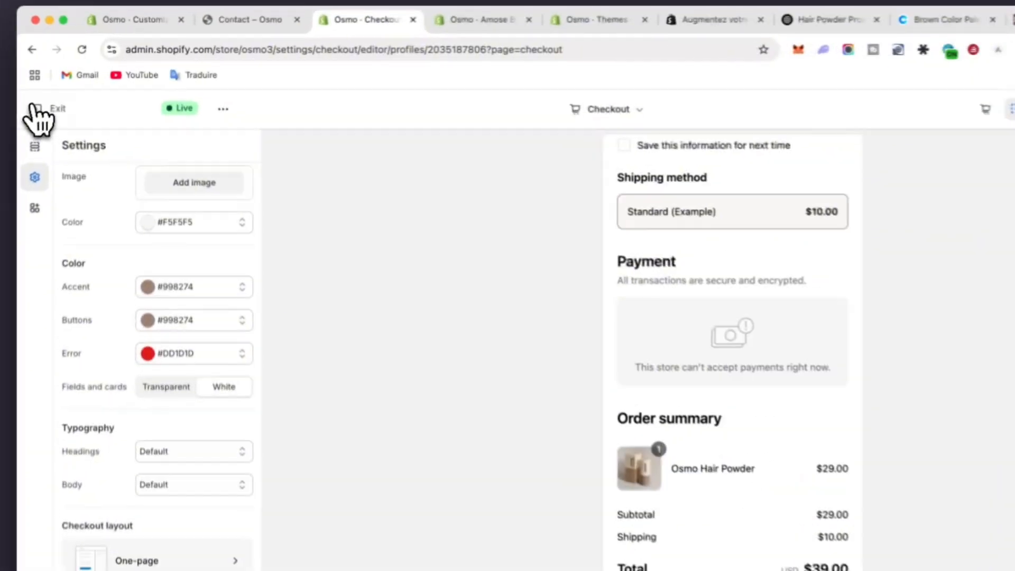
- Leave the checkout editor and the store settings, and open the online store's themes page
left_click(58, 94)
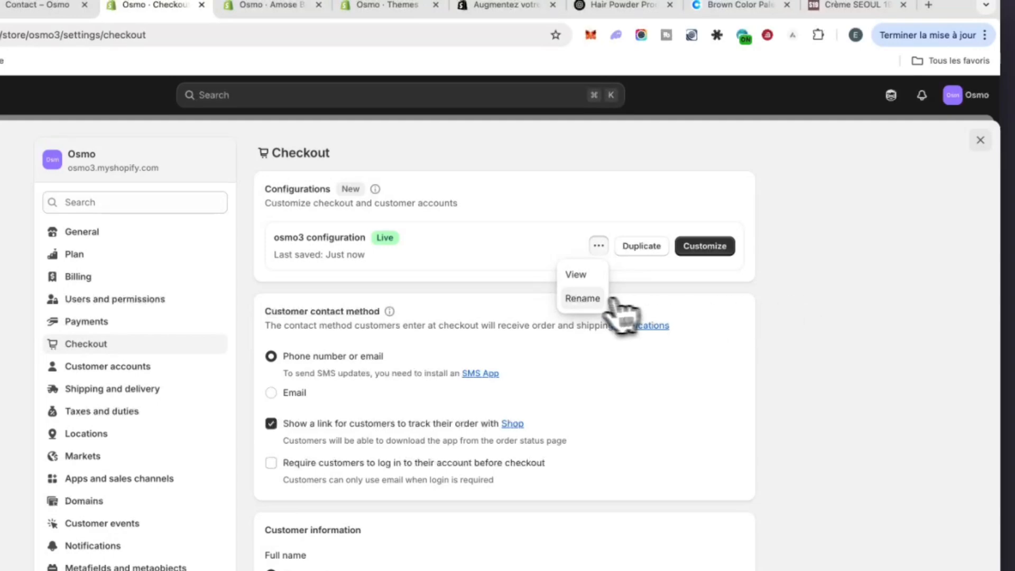
left_click(980, 140)
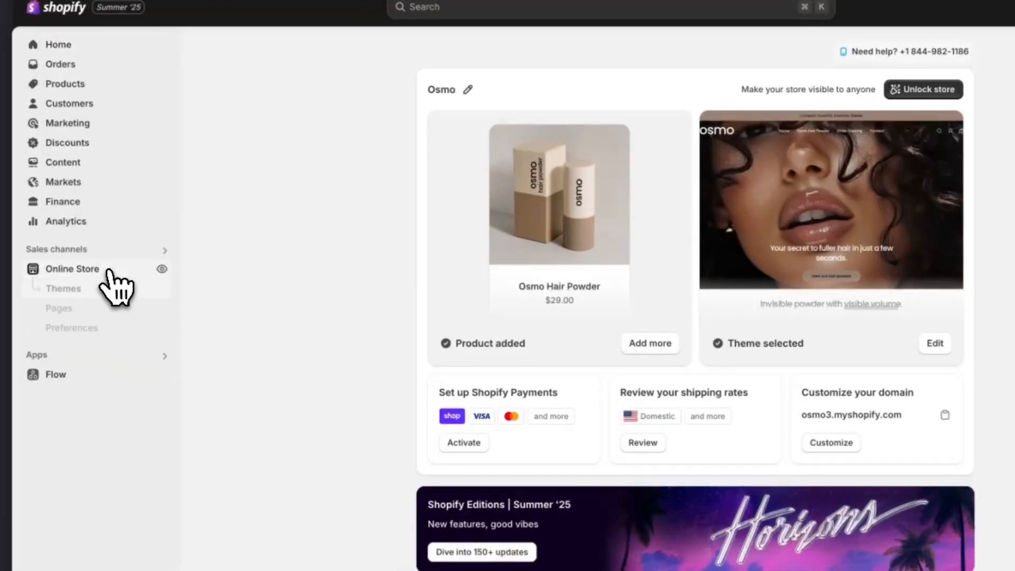
left_click(109, 270)
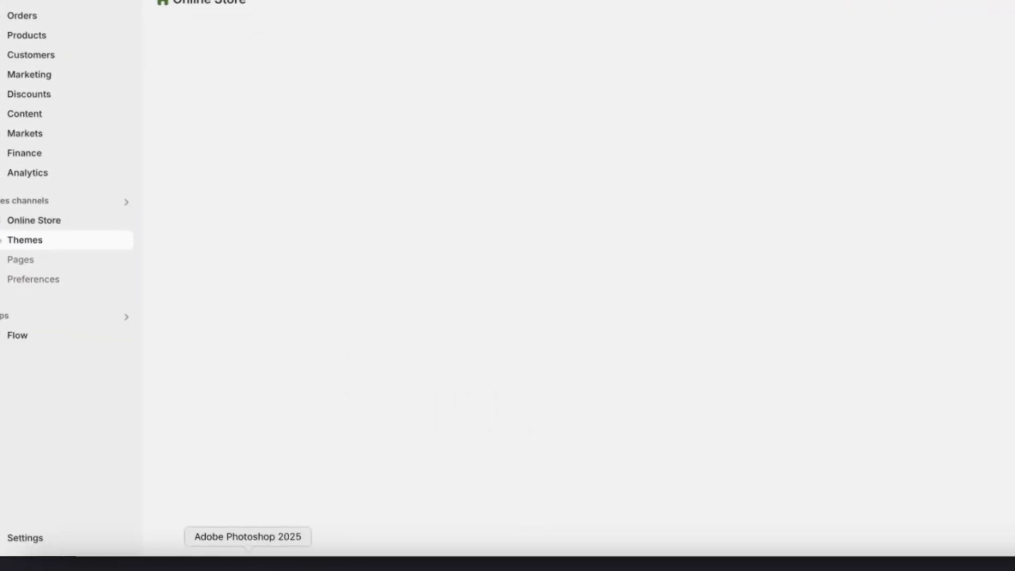
- Switch to Photoshop and fill the background layer of the Sans titre-6 icon with the brown foreground color
left_click(248, 568)
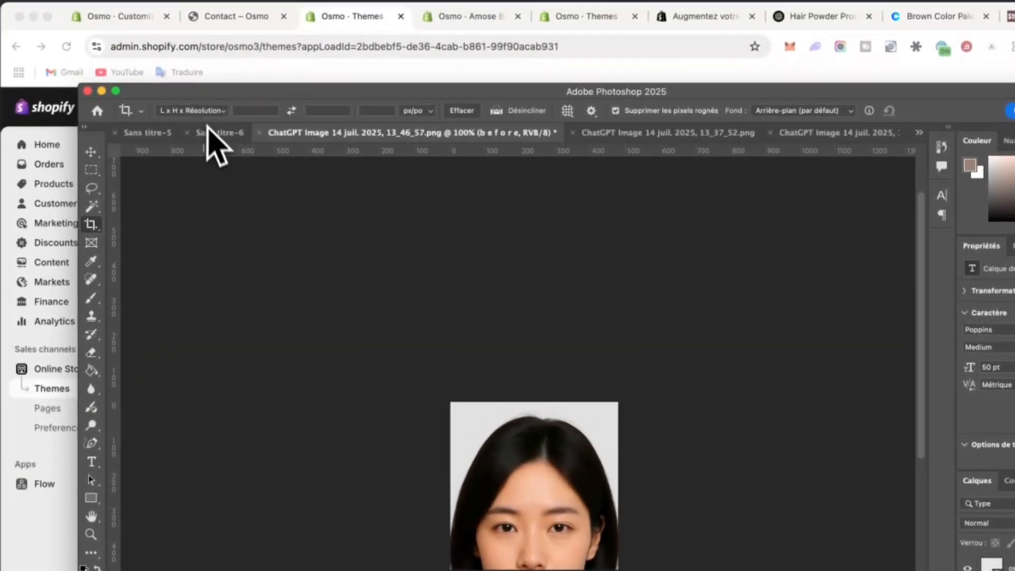
left_click(216, 133)
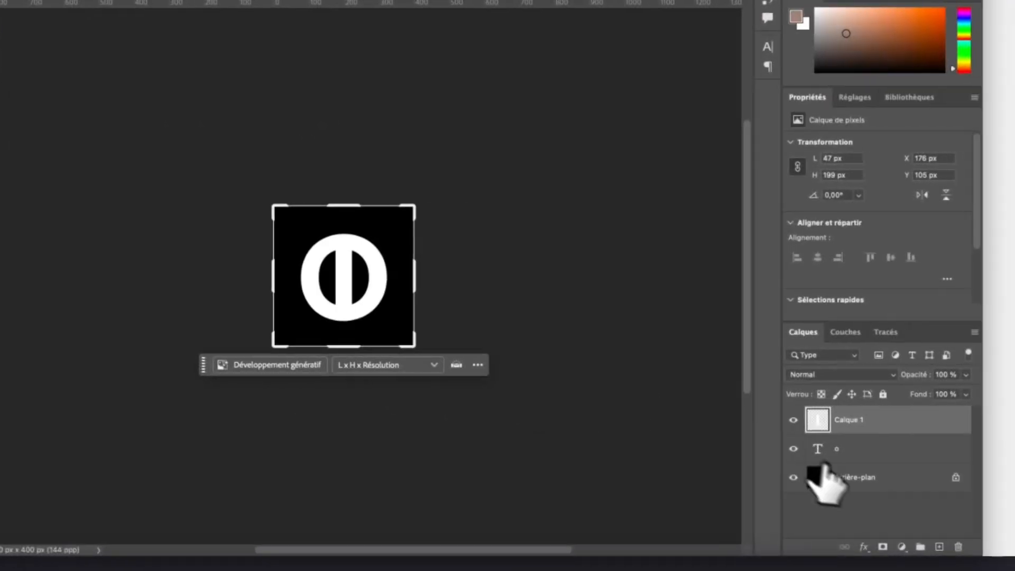
left_click(823, 471)
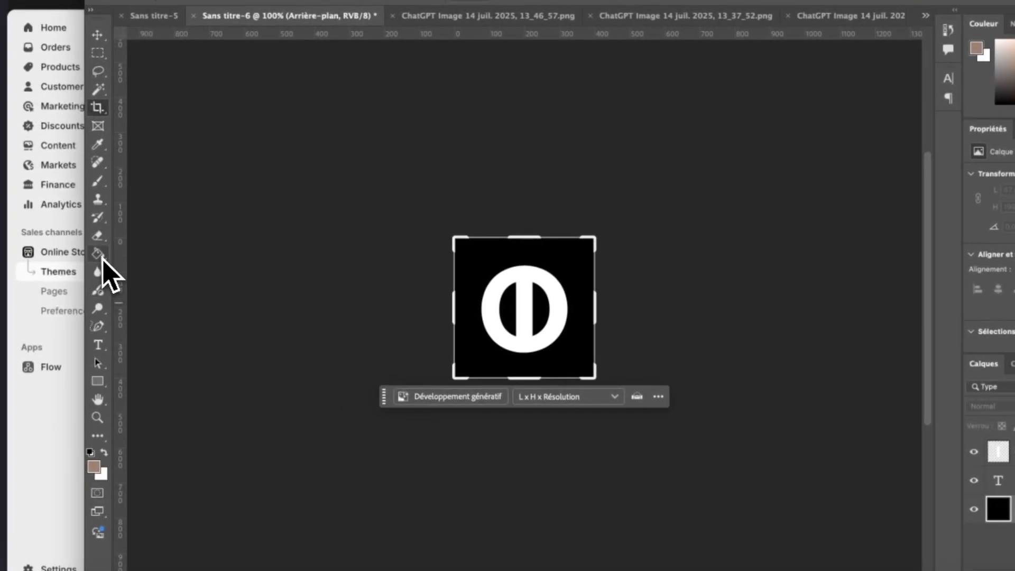
left_click(491, 254)
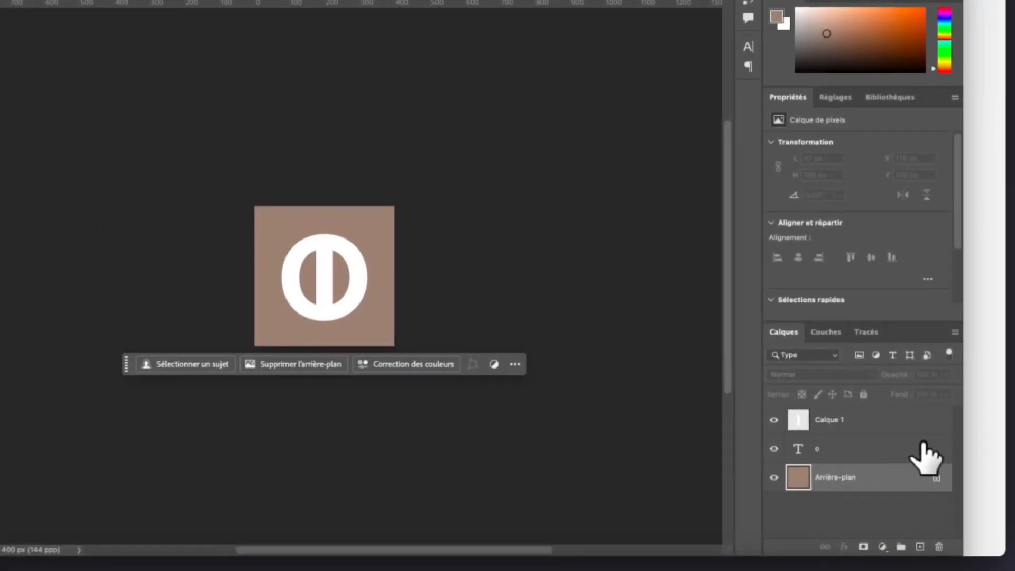
- Apply a black (000000) color overlay to the icon's letter o text layer
double_click(1013, 516)
left_click(479, 365)
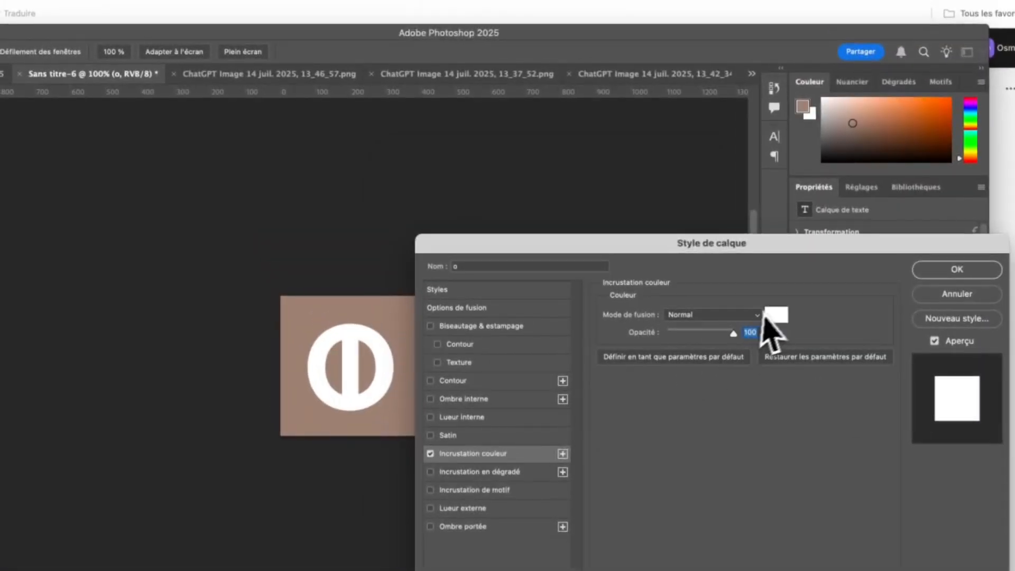
left_click(750, 225)
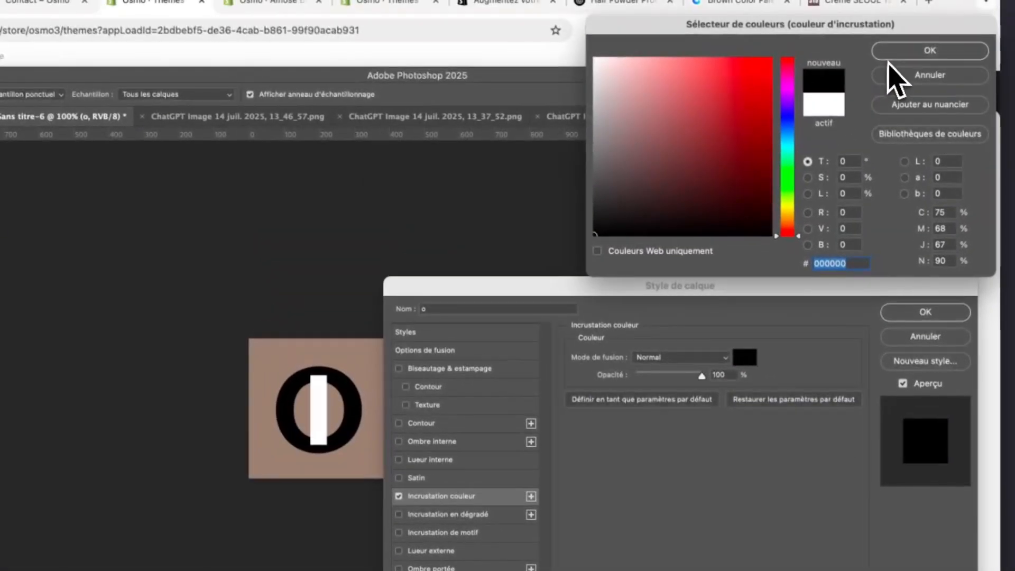
left_click(962, 7)
left_click(904, 313)
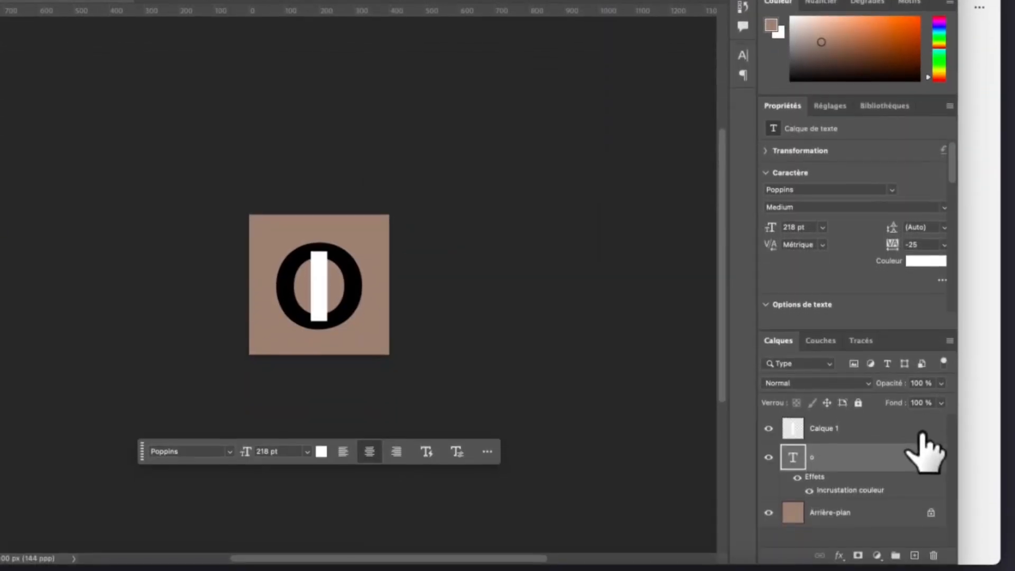
- Apply a black colour overlay to the white vertical bar layer inside the letter o
double_click(926, 550)
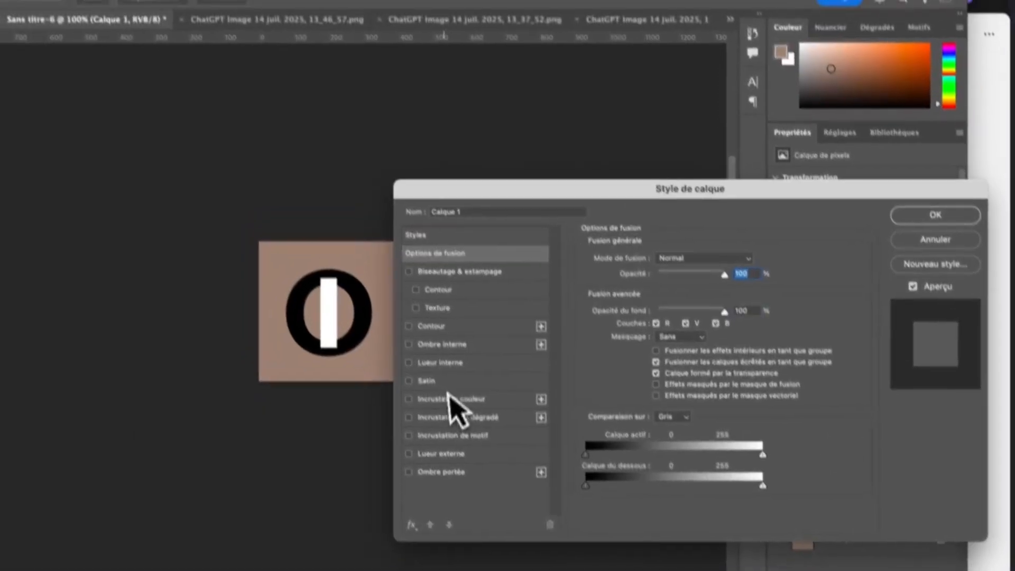
left_click(434, 372)
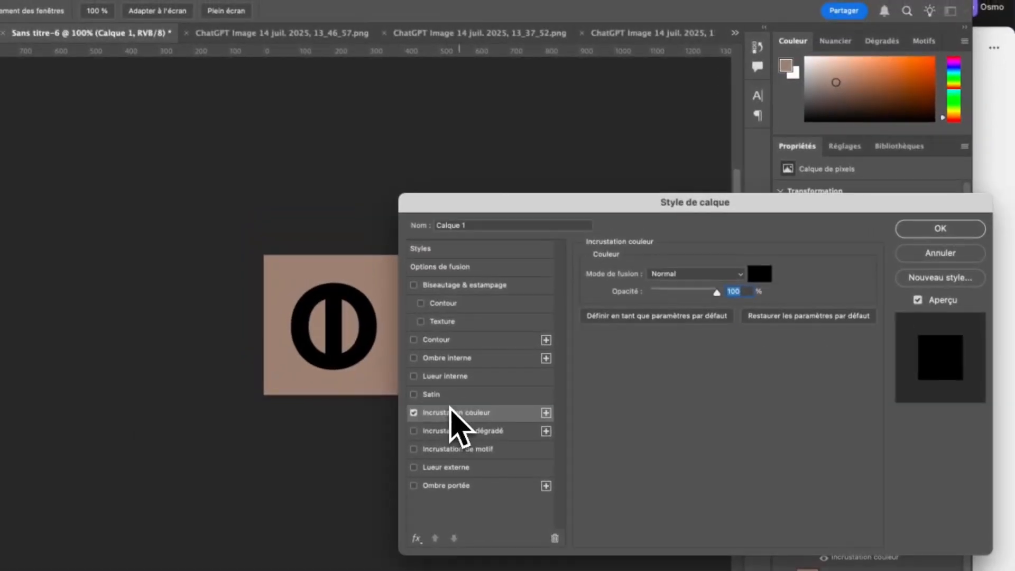
left_click(926, 188)
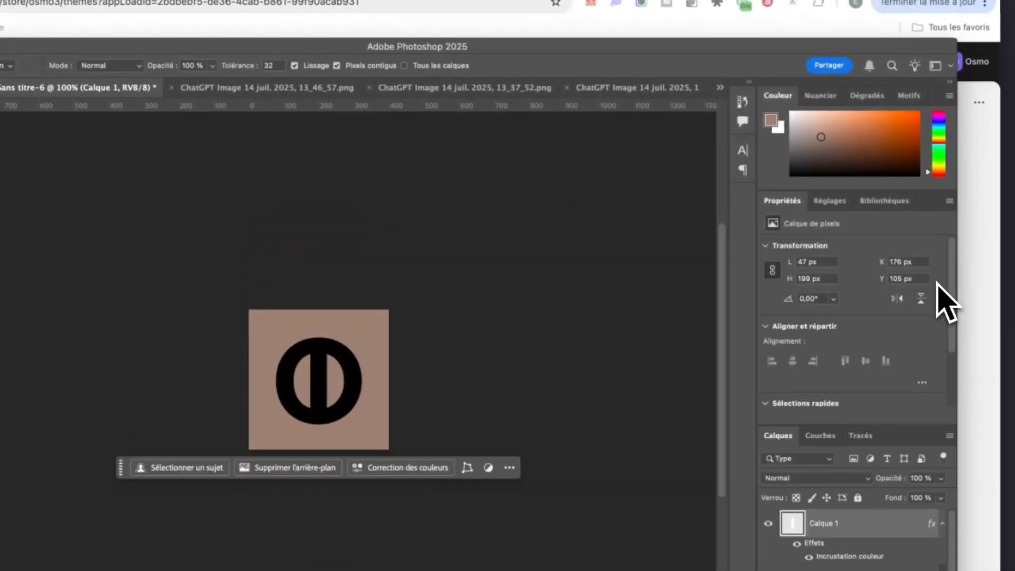
- Save a copy of the icon as favbe in PNG format in Téléchargements, using the large-file, fastest-save option
left_click(138, 2)
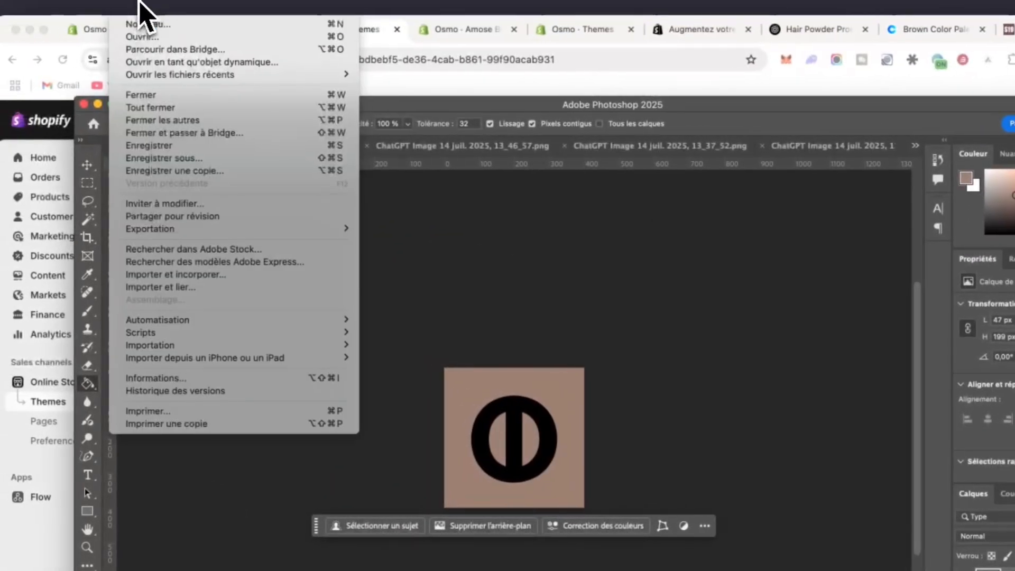
left_click(157, 171)
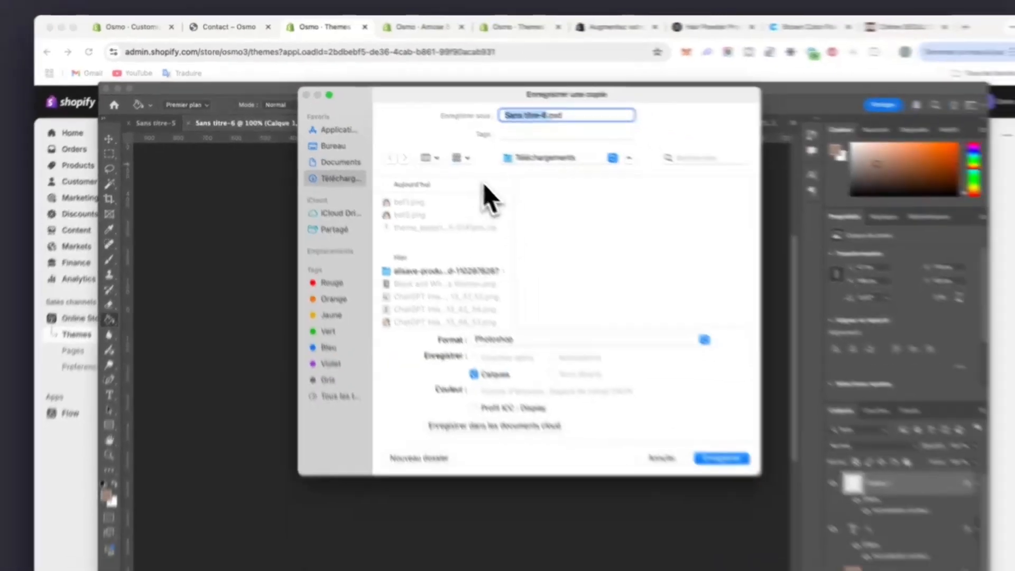
type("fav")
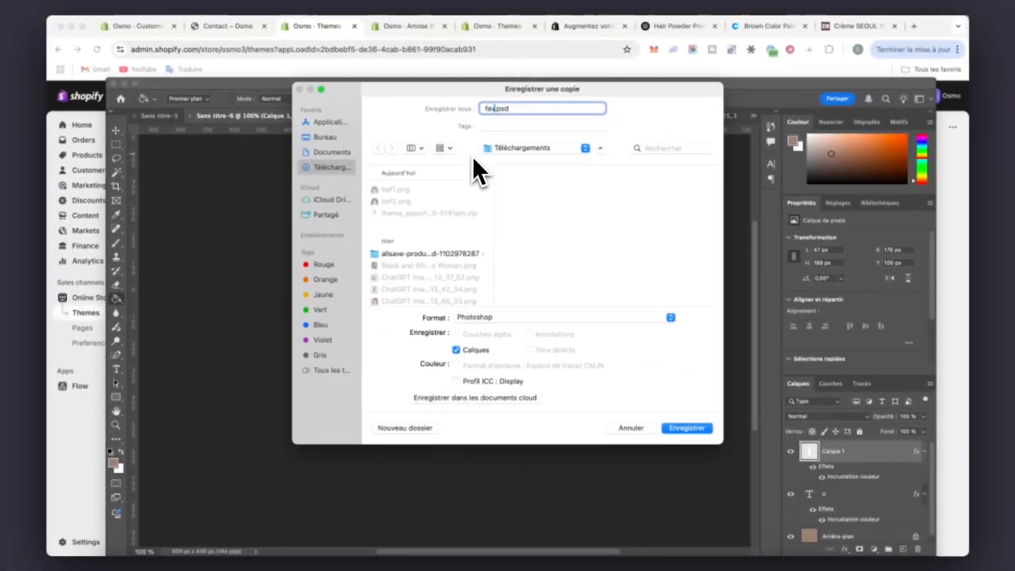
type("be")
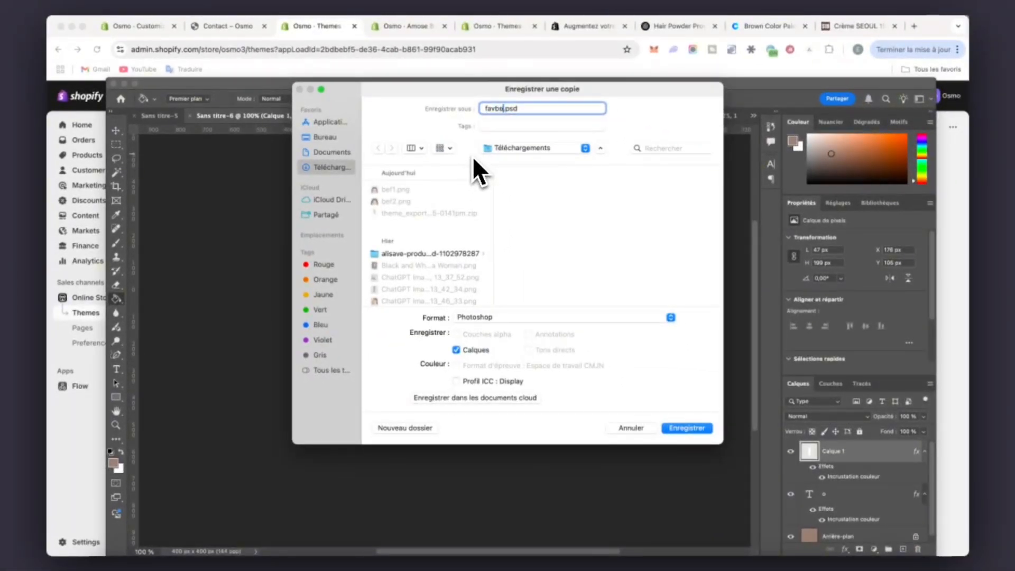
left_click(468, 317)
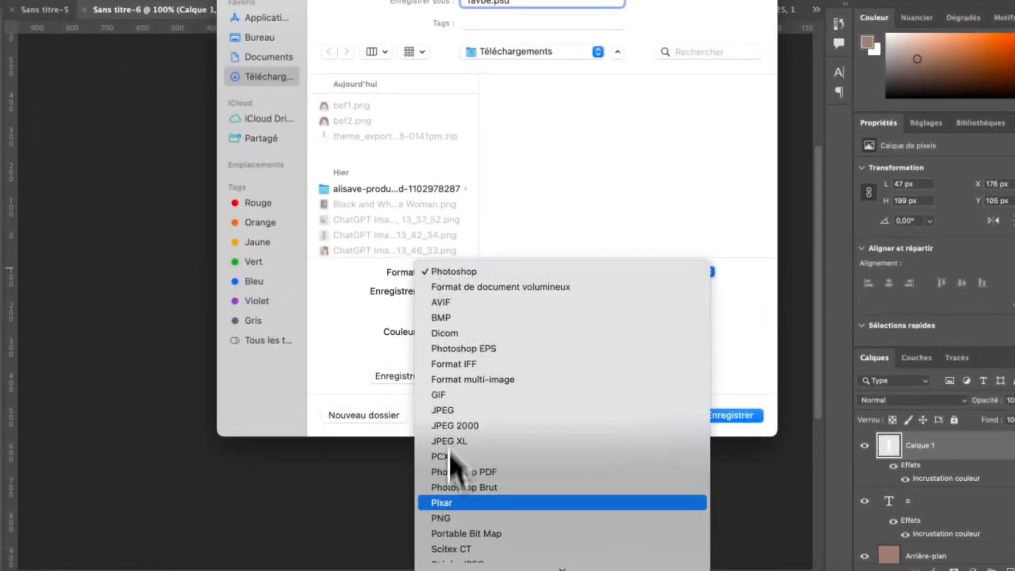
left_click(473, 506)
left_click(715, 416)
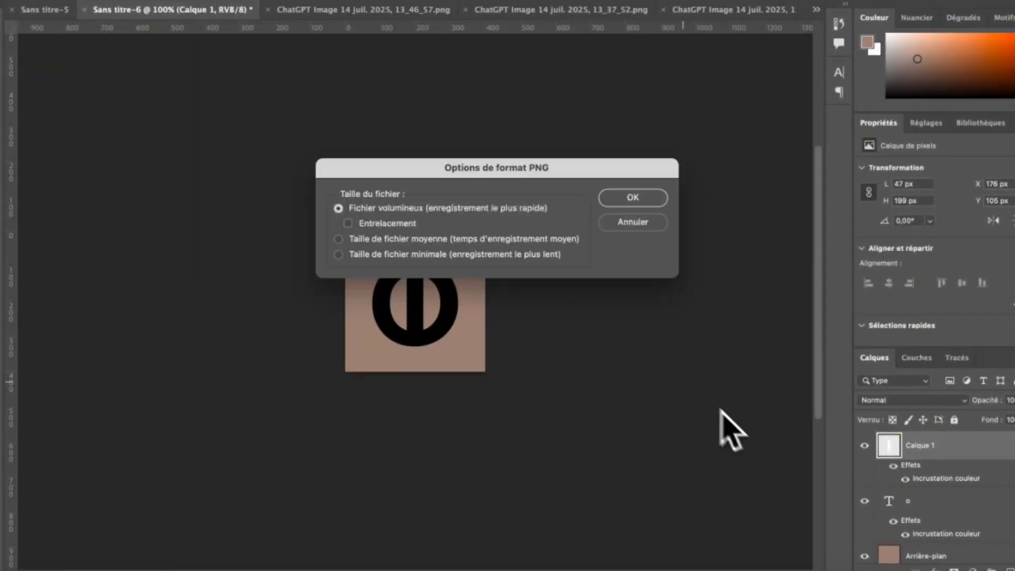
left_click(642, 198)
- Switch to Shopify in the browser, customize the current theme and open the logo section of its theme settings
left_click(63, 439)
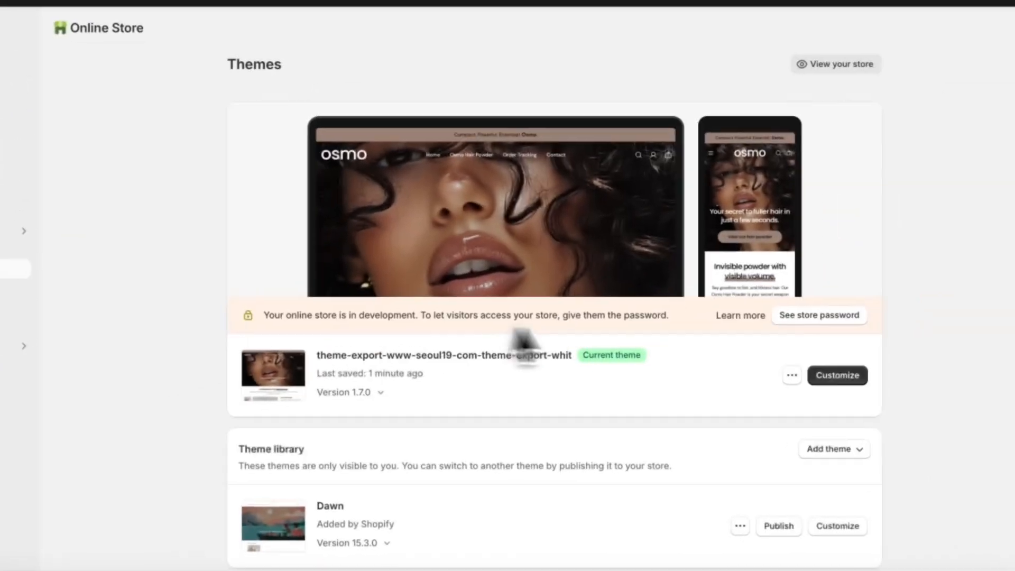
left_click(837, 375)
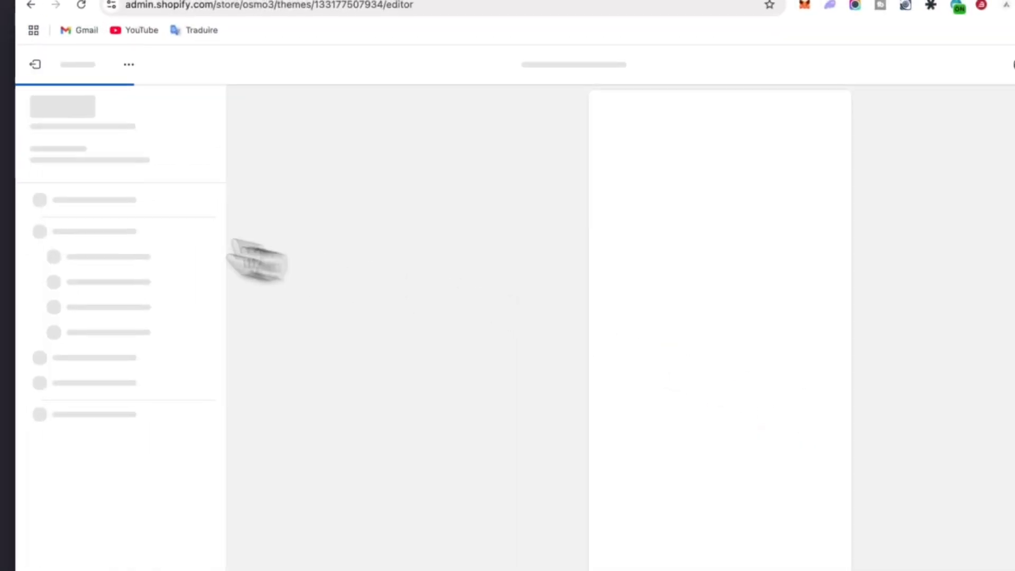
left_click(32, 144)
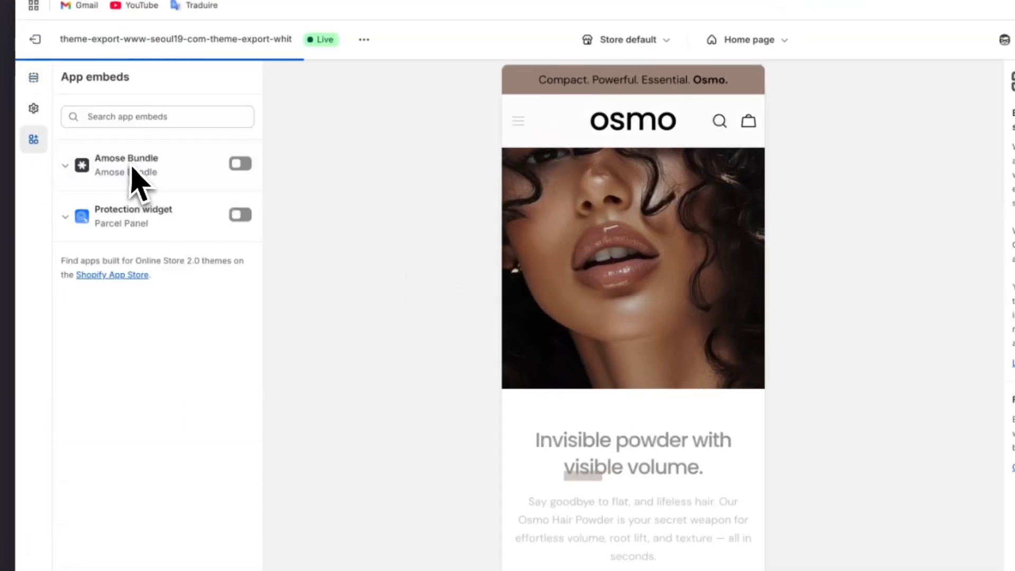
left_click(32, 110)
left_click(137, 150)
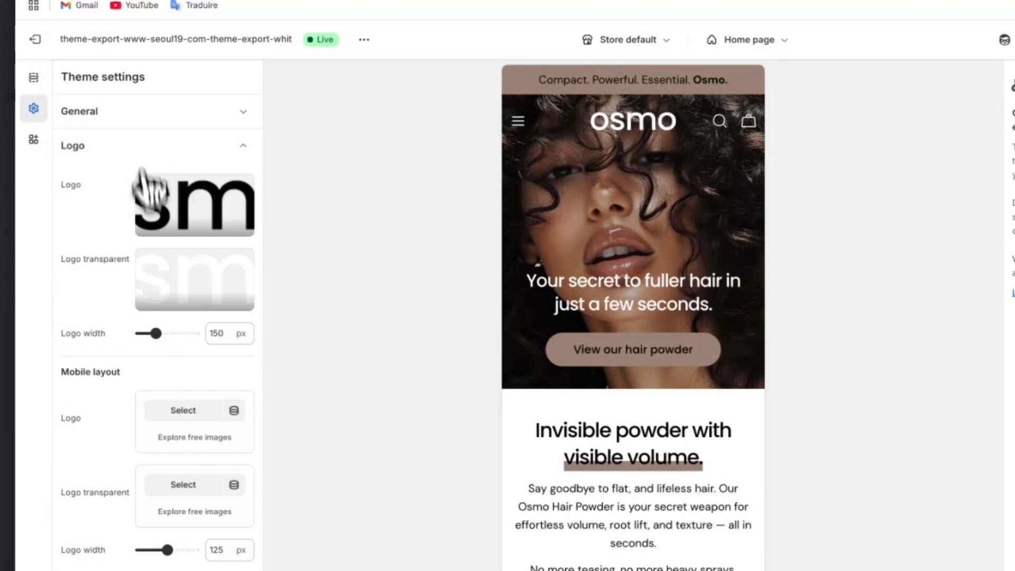
- Upload favbe.png from Téléchargements and set it as the theme's favicon image
scroll(131, 463, "down", 3)
left_click(170, 498)
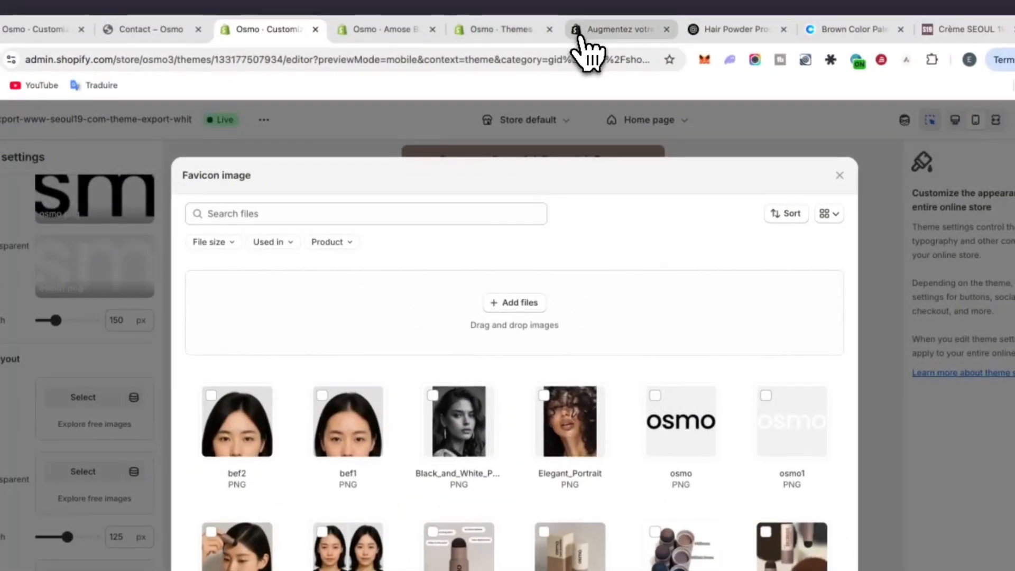
left_click(511, 305)
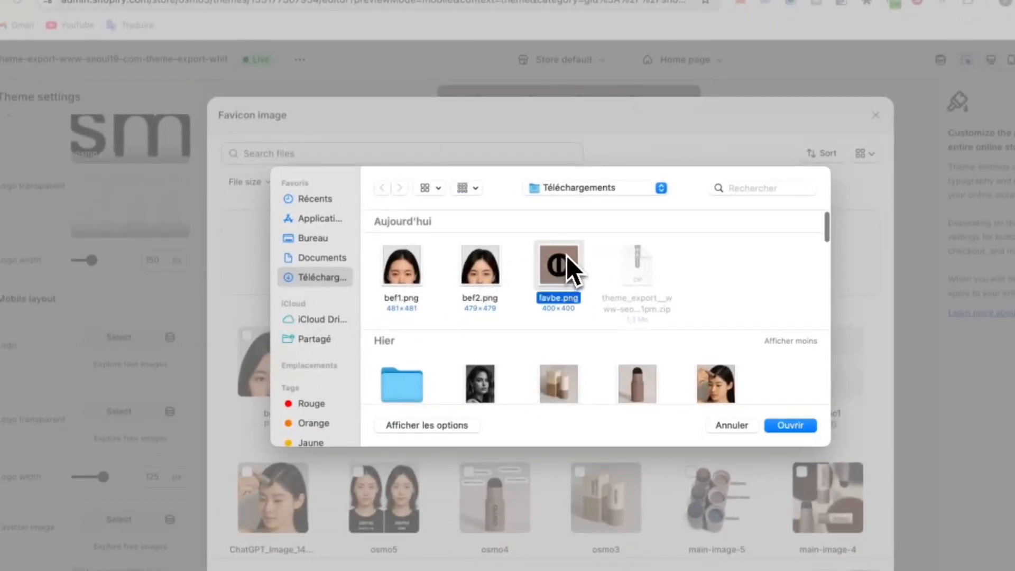
double_click(567, 256)
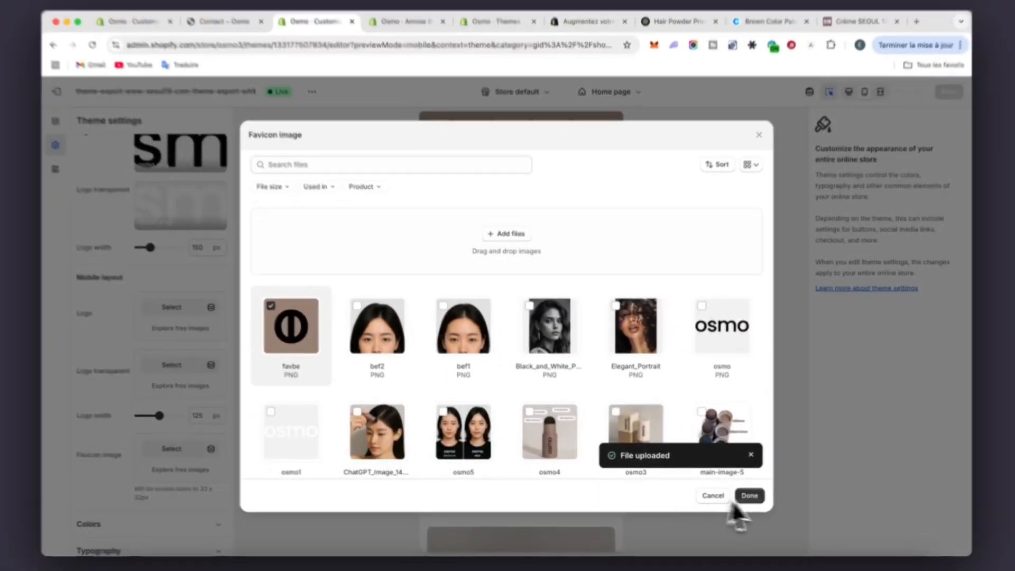
left_click(749, 496)
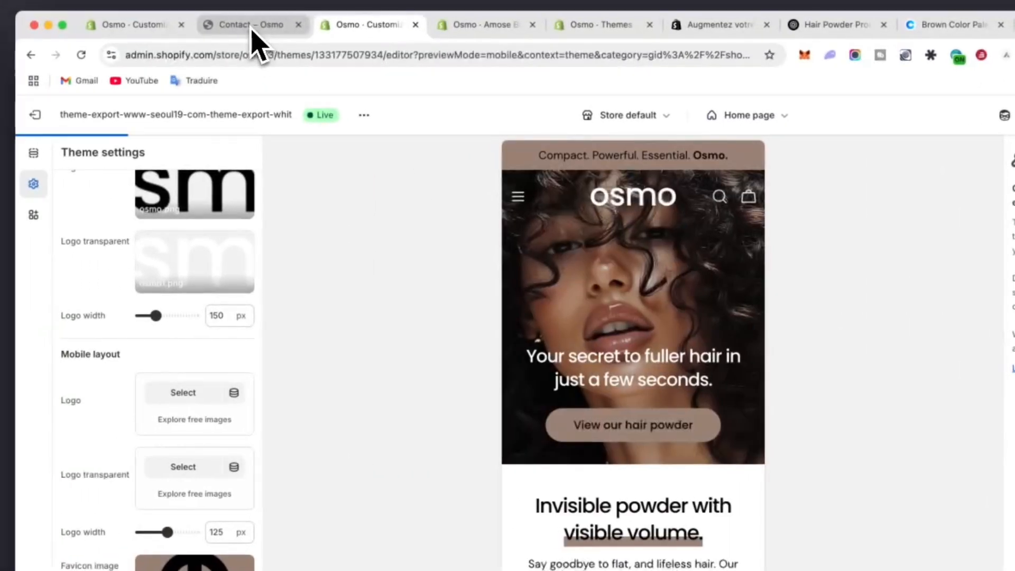
- Check the favicon on the storefront tab and look over the Osmo store's mobile home page
left_click(254, 25)
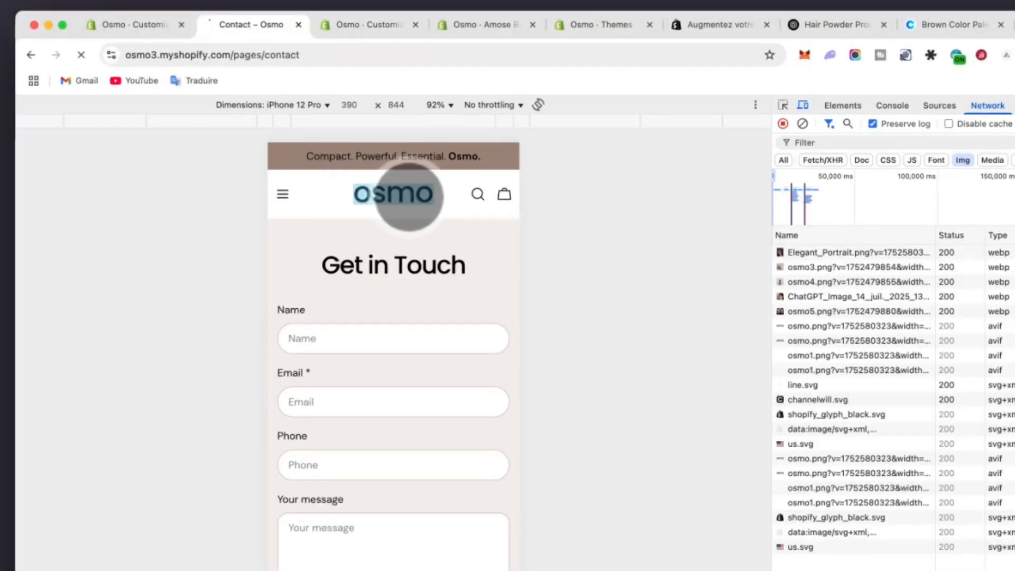
left_click(366, 25)
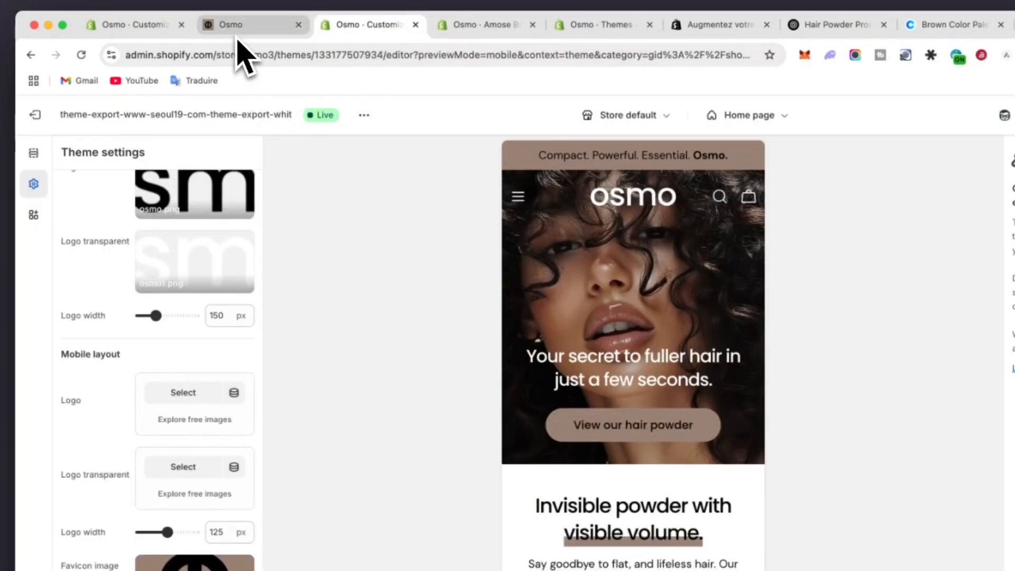
left_click(255, 33)
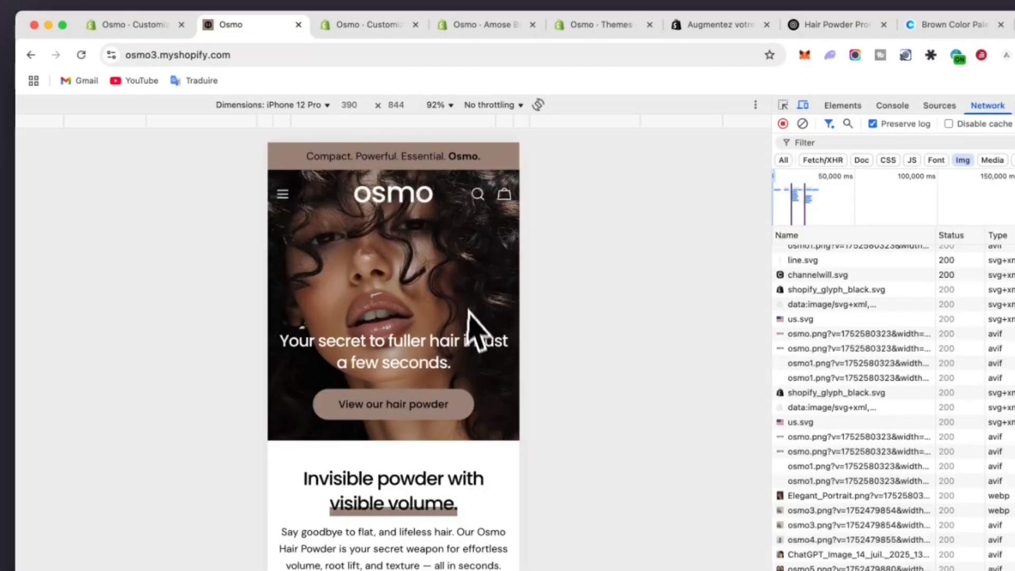
scroll(470, 311, "down", 8)
scroll(471, 321, "up", 8)
- Open the hair powder product from the home page, add it to the cart and try to reach the checkout
left_click(354, 404)
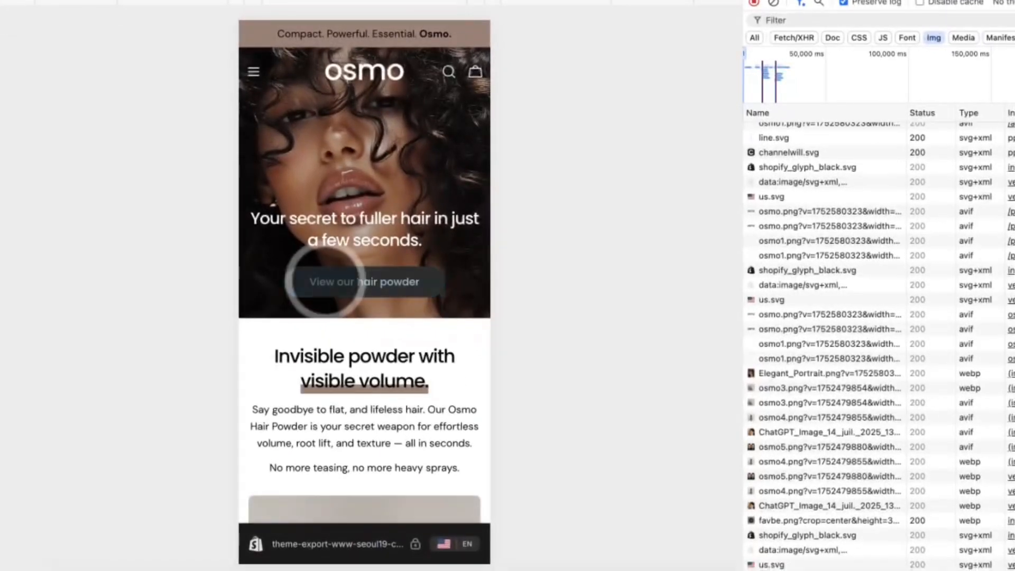
scroll(358, 269, "down", 6)
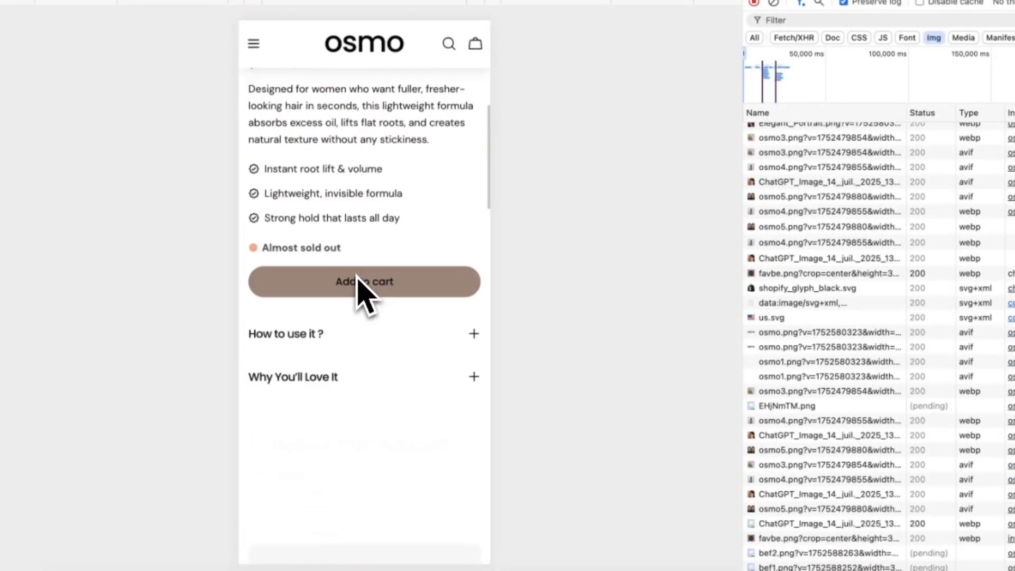
left_click(350, 272)
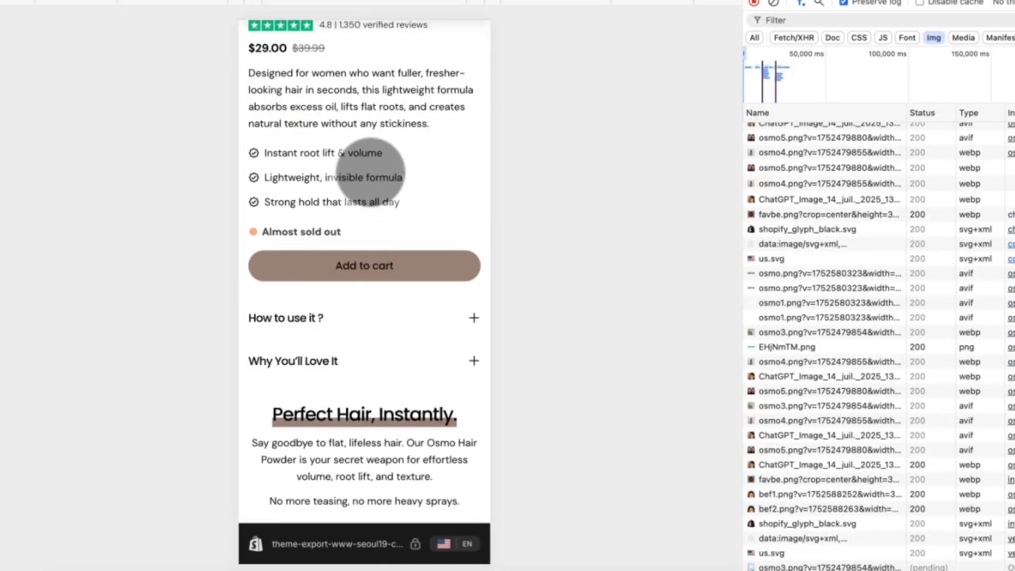
left_click(358, 372)
left_click(410, 540)
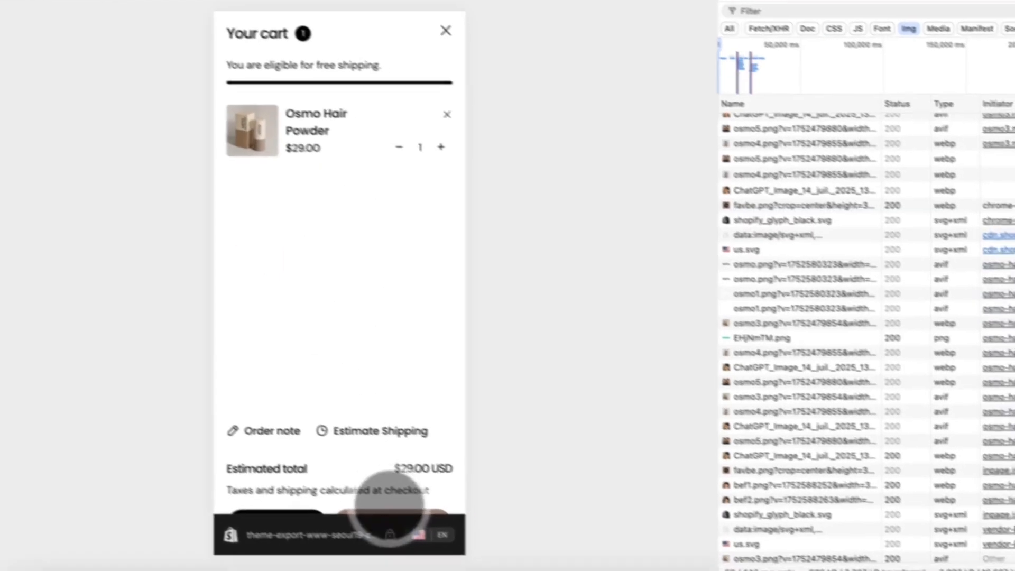
left_click(434, 213)
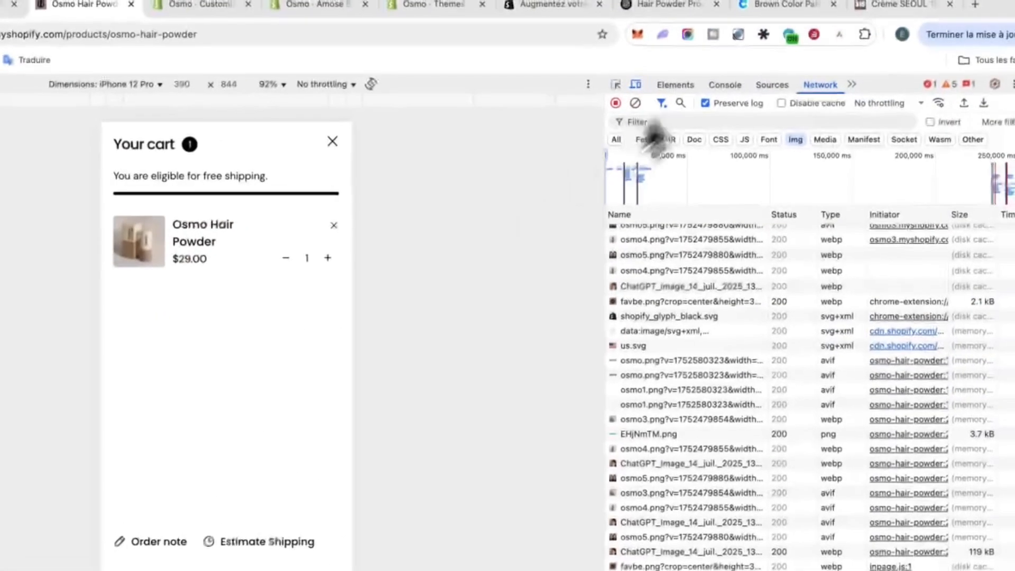
- Switch the storefront from mobile emulation to the desktop view and hide the theme preview bar
left_click(634, 89)
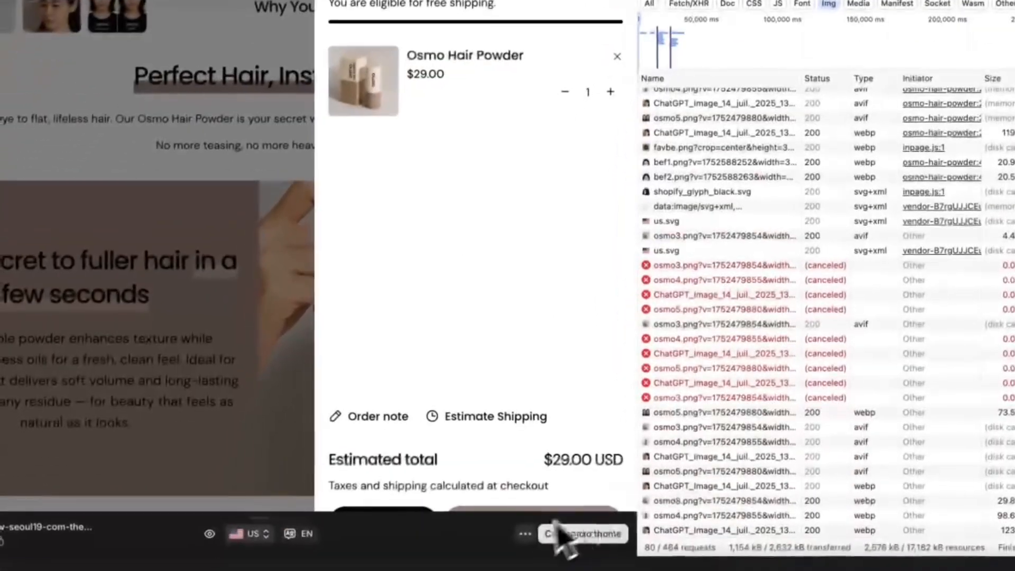
left_click(525, 534)
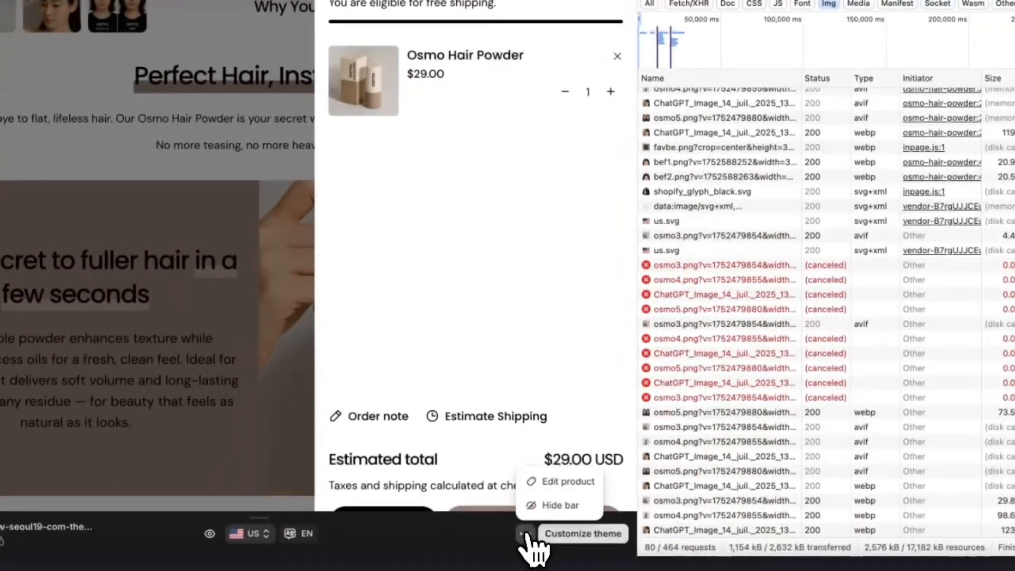
left_click(553, 506)
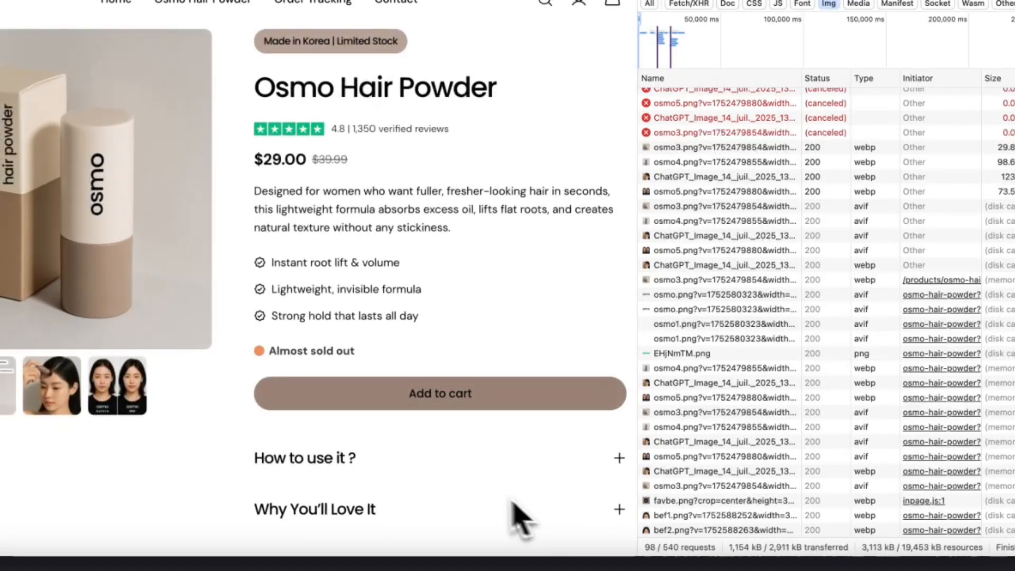
- Add another Osmo Hair Powder to the cart, proceed to checkout and review the contact, delivery and payment sections
left_click(471, 404)
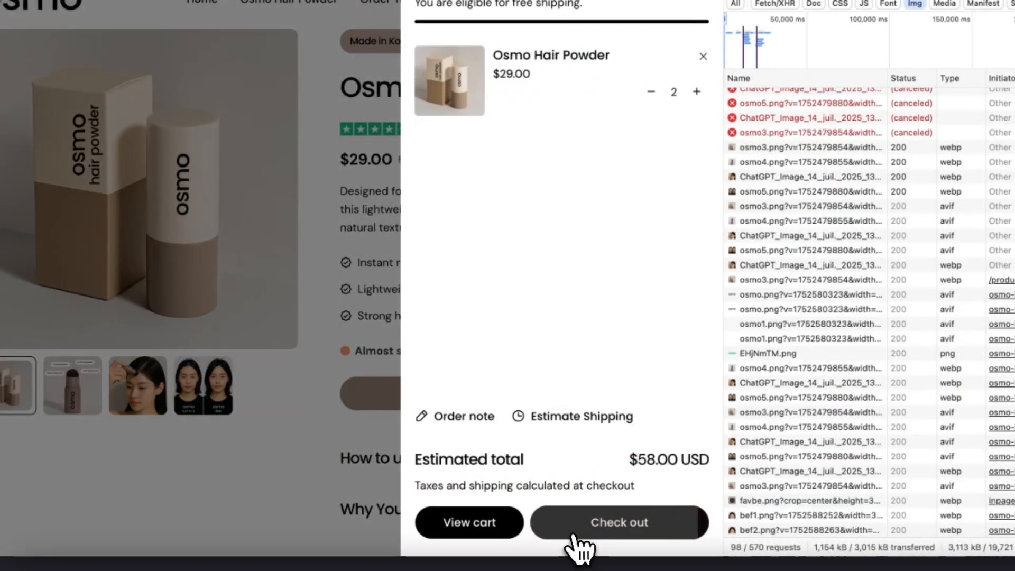
left_click(572, 532)
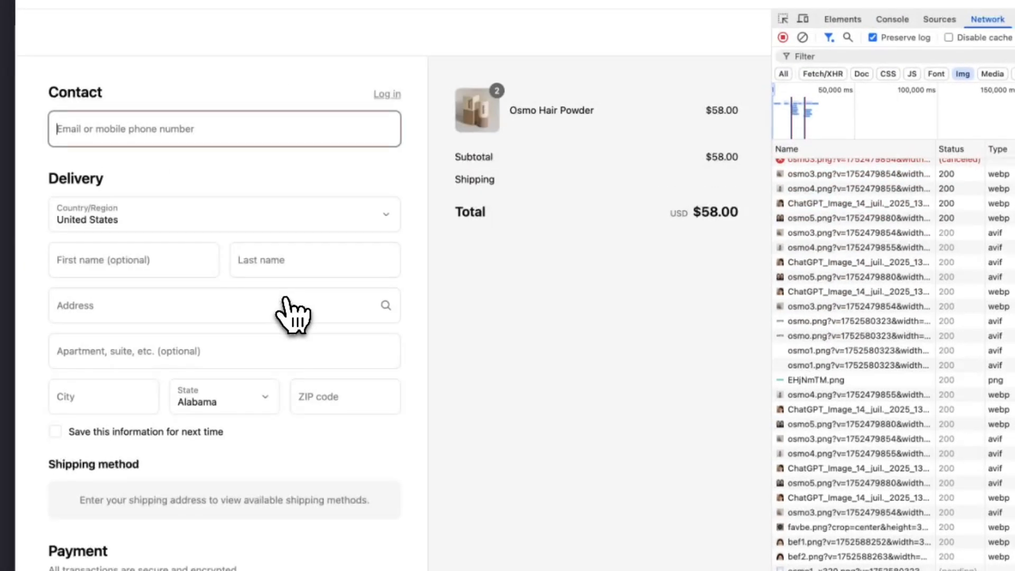
scroll(291, 315, "down", 5)
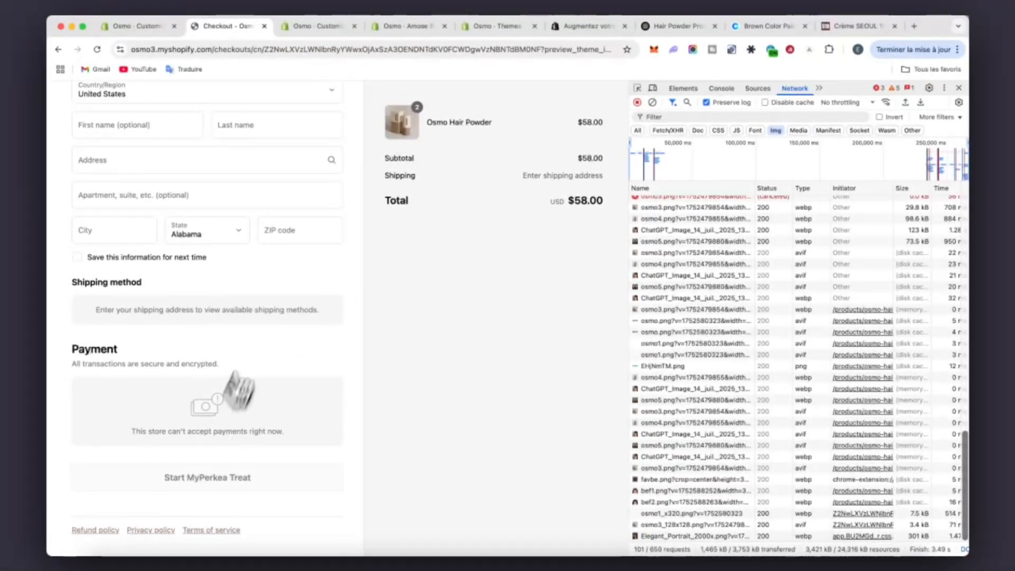
scroll(272, 306, "up", 3)
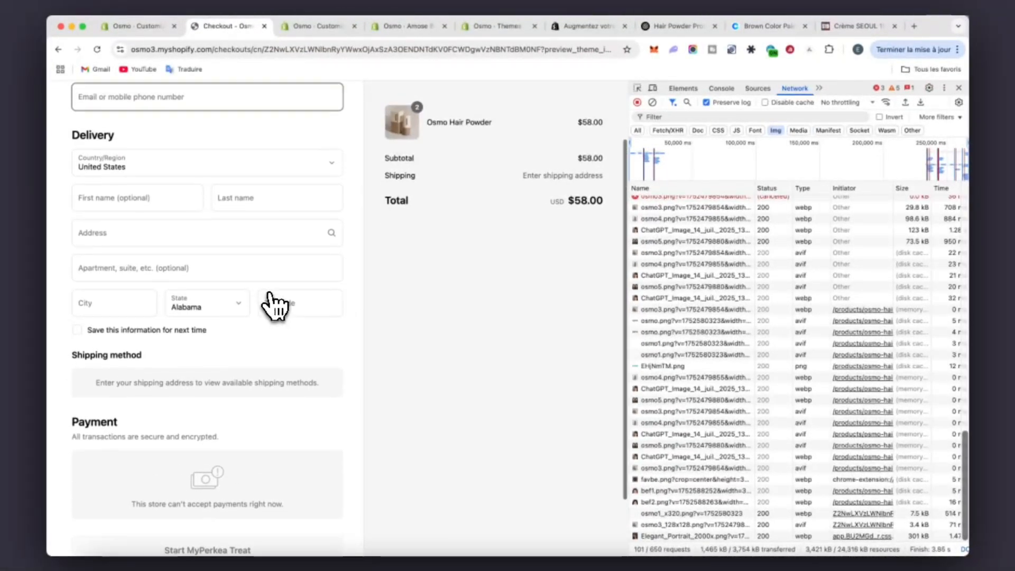
scroll(272, 306, "down", 3)
scroll(274, 306, "up", 4)
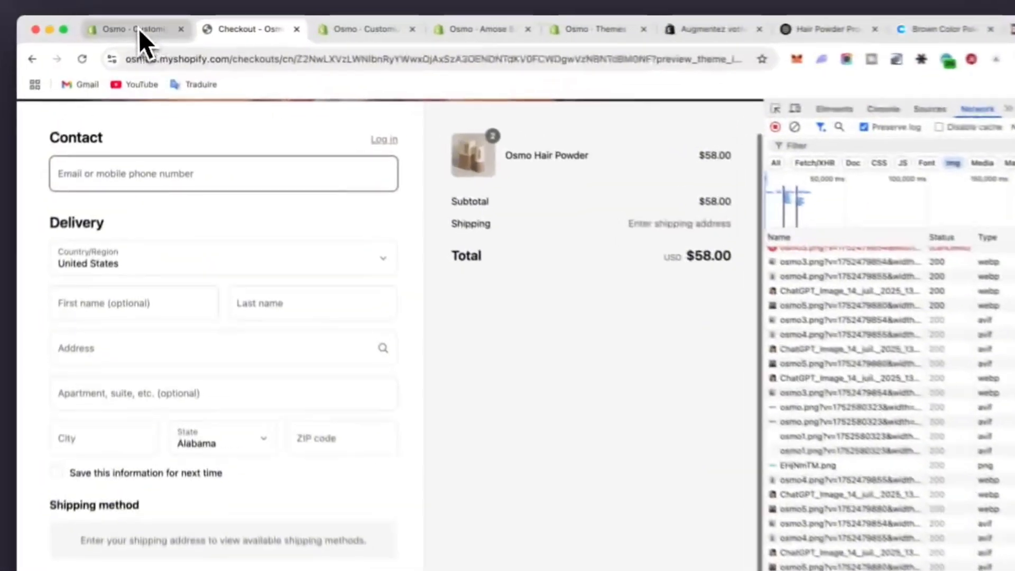
- Exit the theme editor and open the current theme's default content at the Checkout & system category
left_click(139, 26)
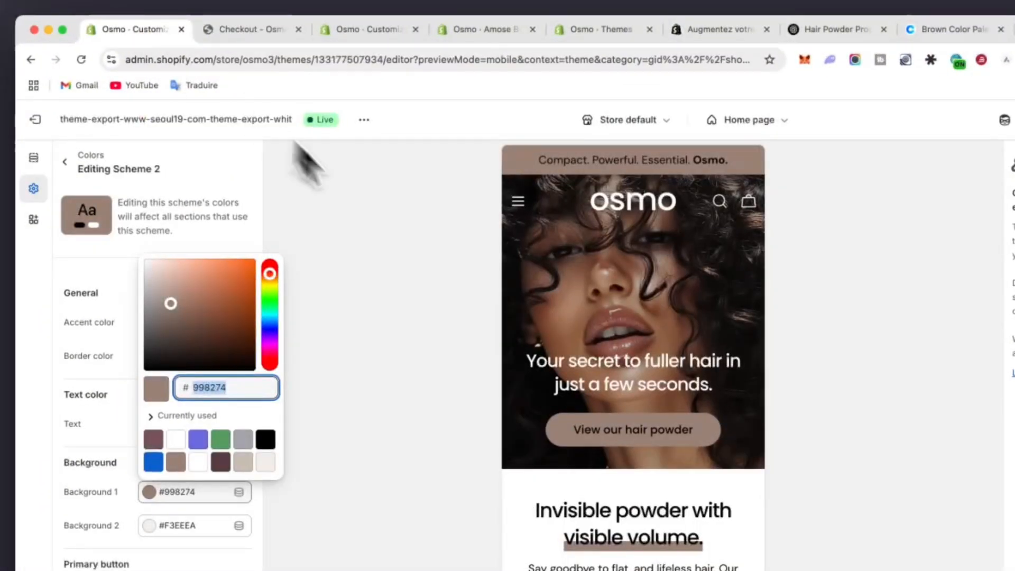
left_click(37, 120)
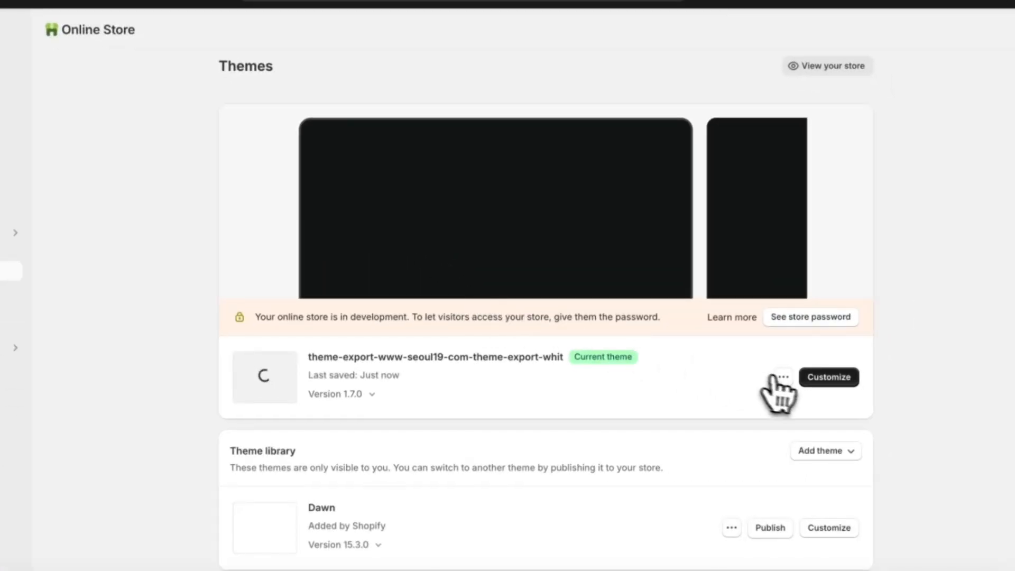
left_click(783, 377)
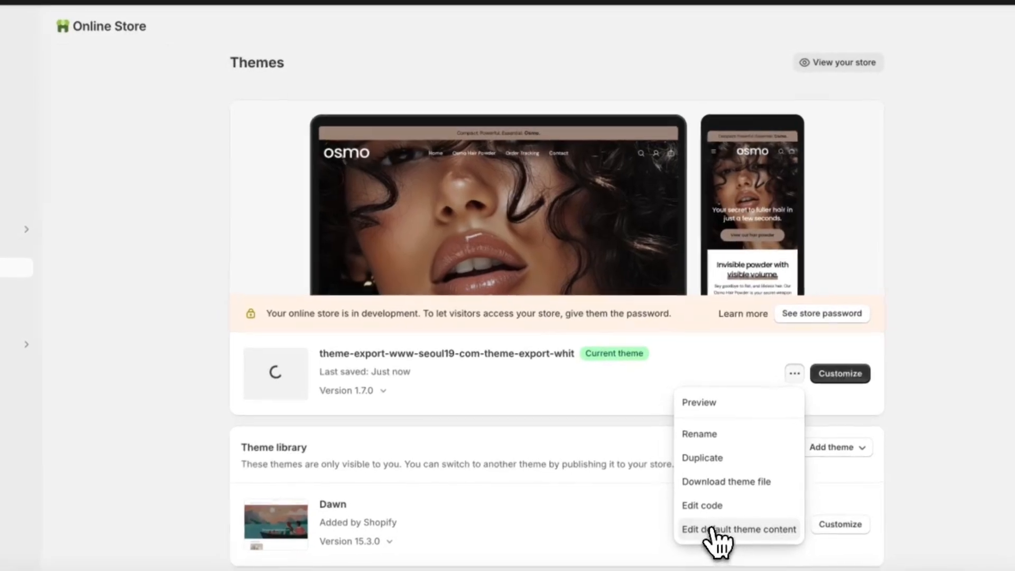
left_click(715, 530)
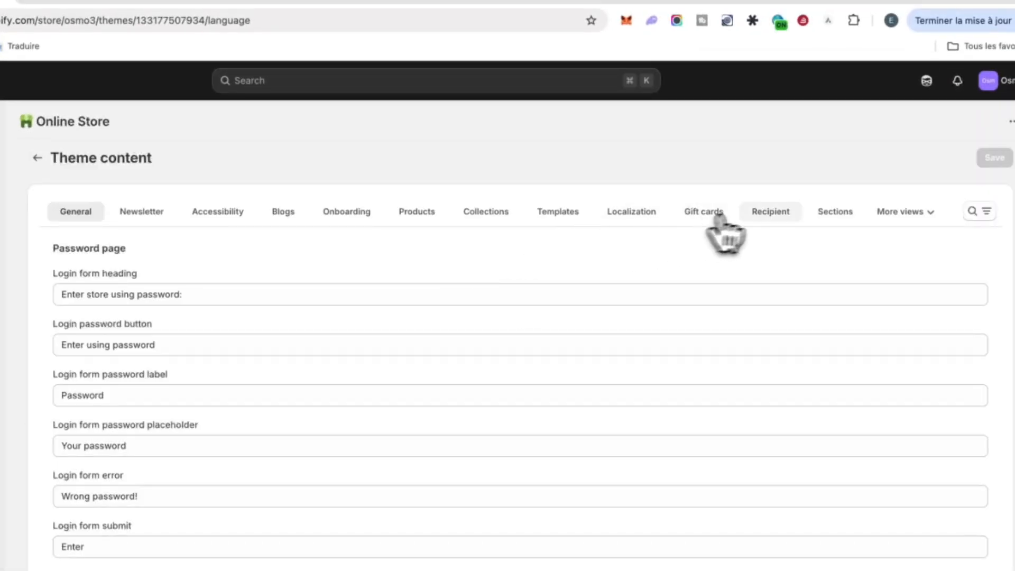
left_click(919, 213)
left_click(888, 249)
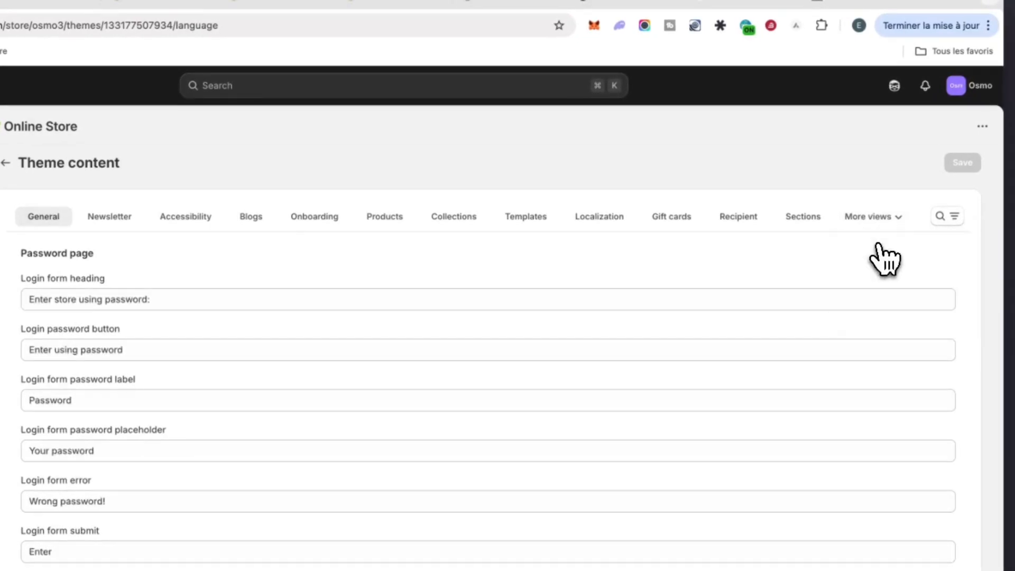
- Search the checkout texts for "perkea", set the Pay now button label to "Pay now" and save
scroll(330, 349, "down", 15)
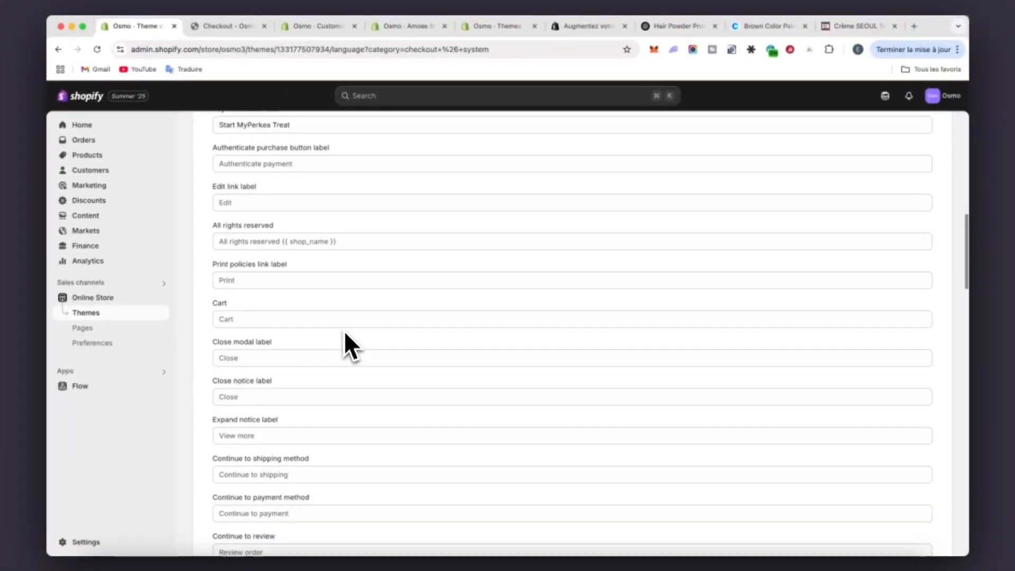
scroll(344, 334, "down", 10)
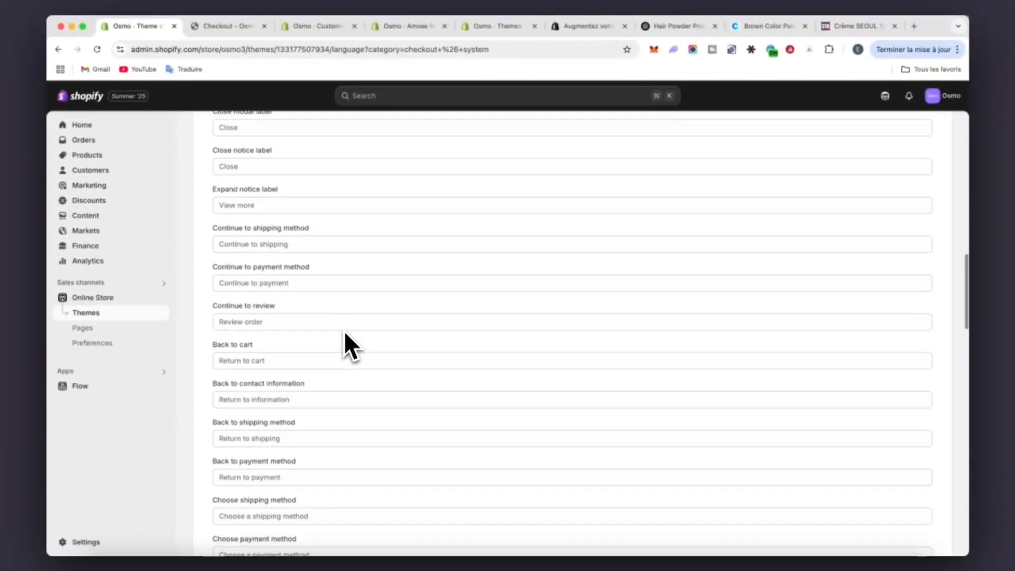
scroll(344, 335, "down", 15)
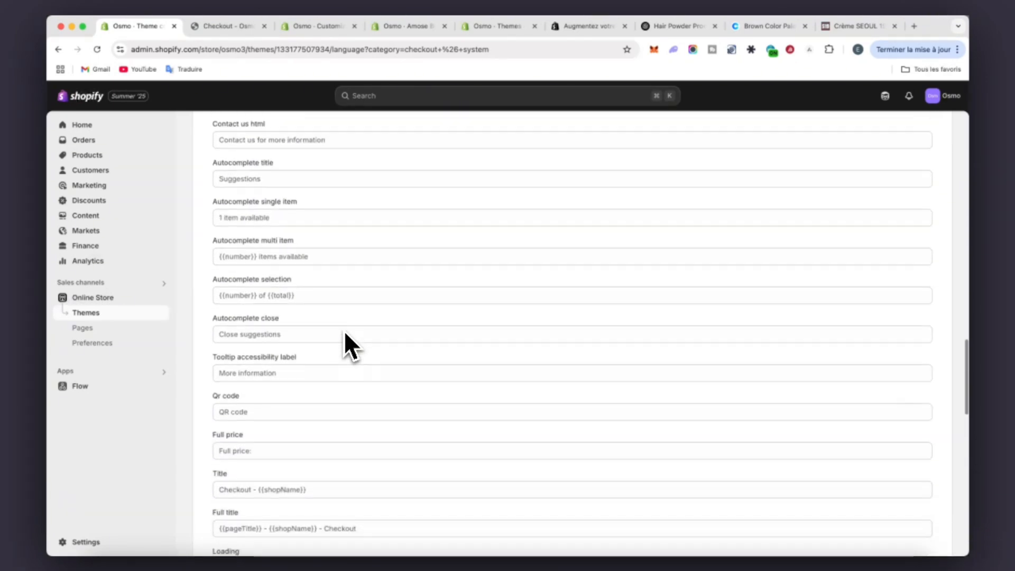
scroll(344, 333, "down", 15)
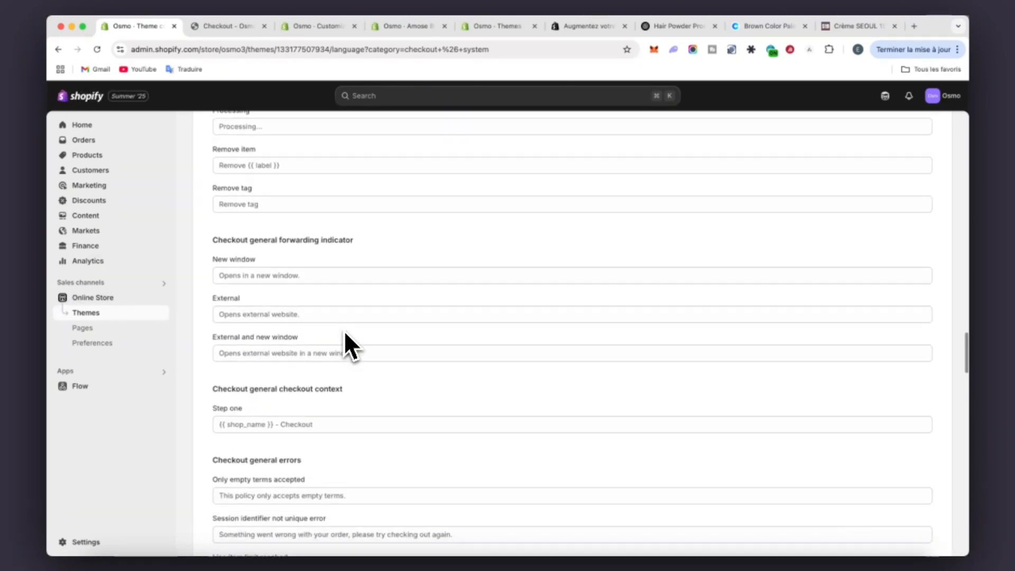
scroll(344, 330, "up", 20)
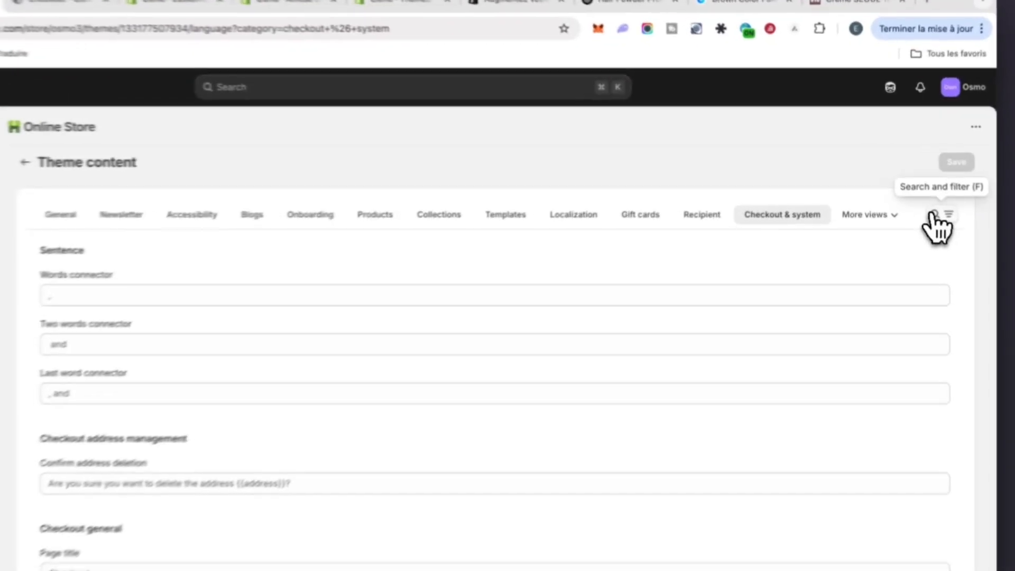
left_click(920, 196)
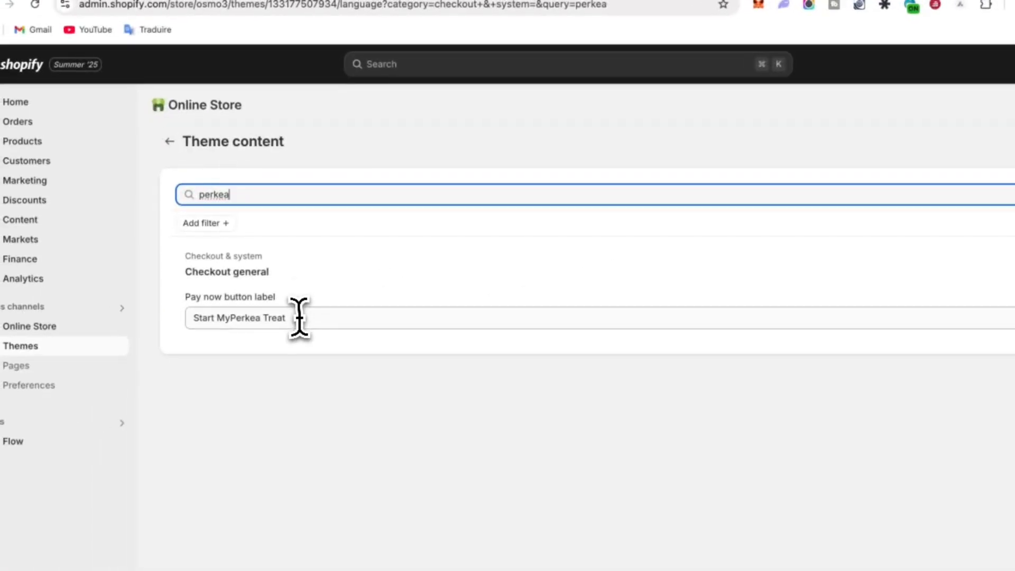
left_click_drag(129, 339, 10, 341)
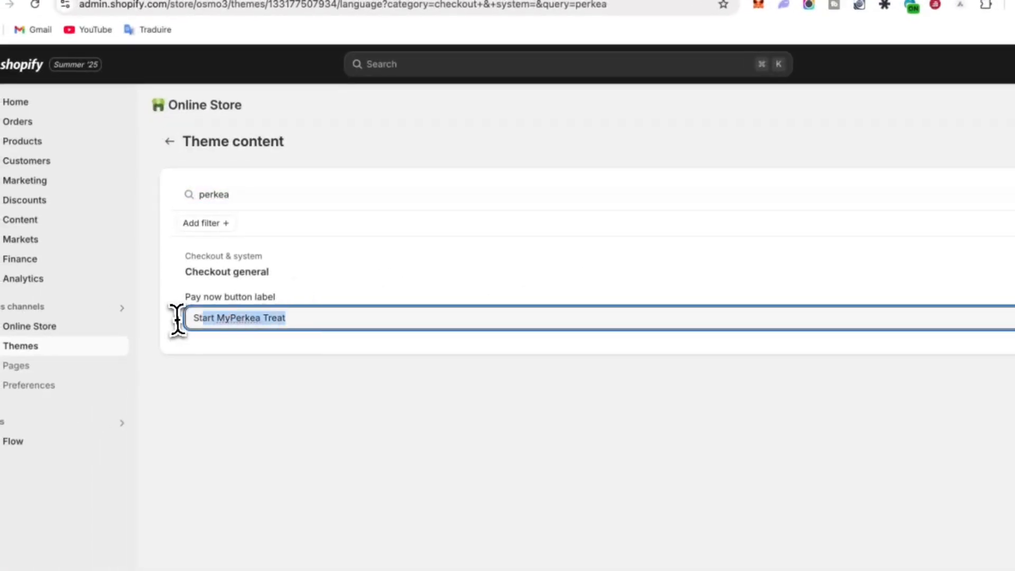
type("Pay now")
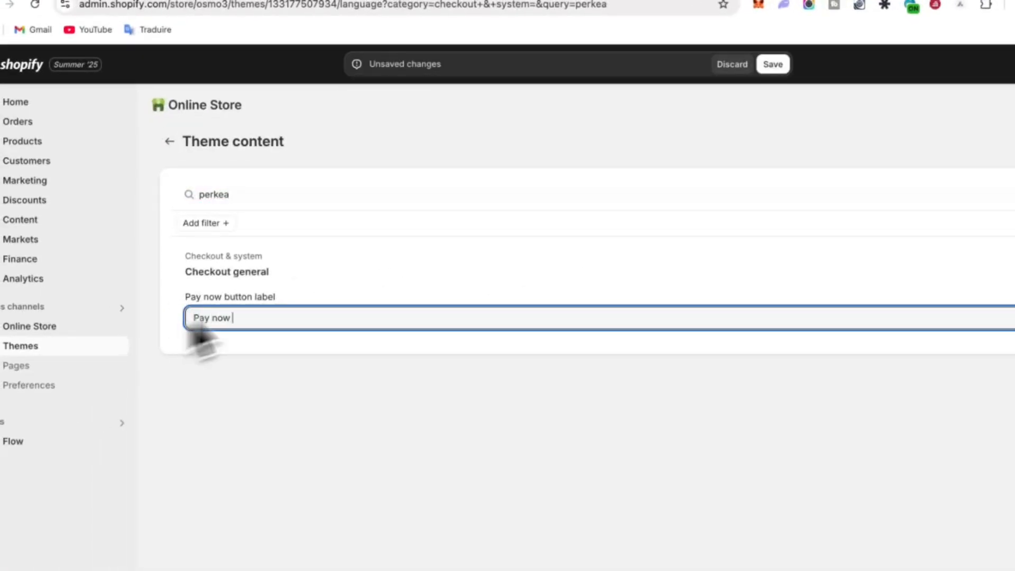
left_click(327, 279)
left_click(963, 196)
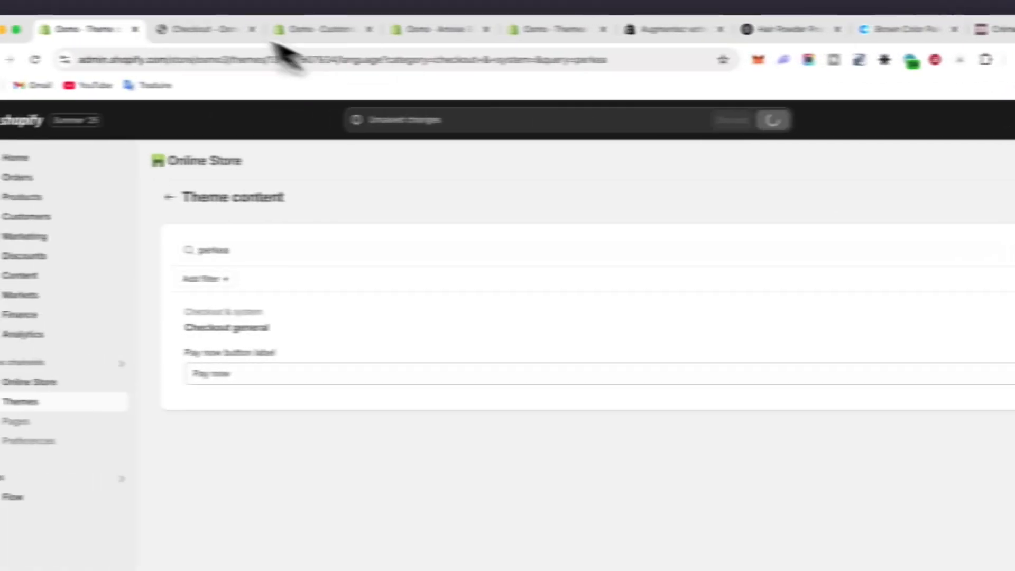
- Reload the Osmo checkout page and check the payment section and its button label
left_click(212, 29)
scroll(349, 492, "down", 3)
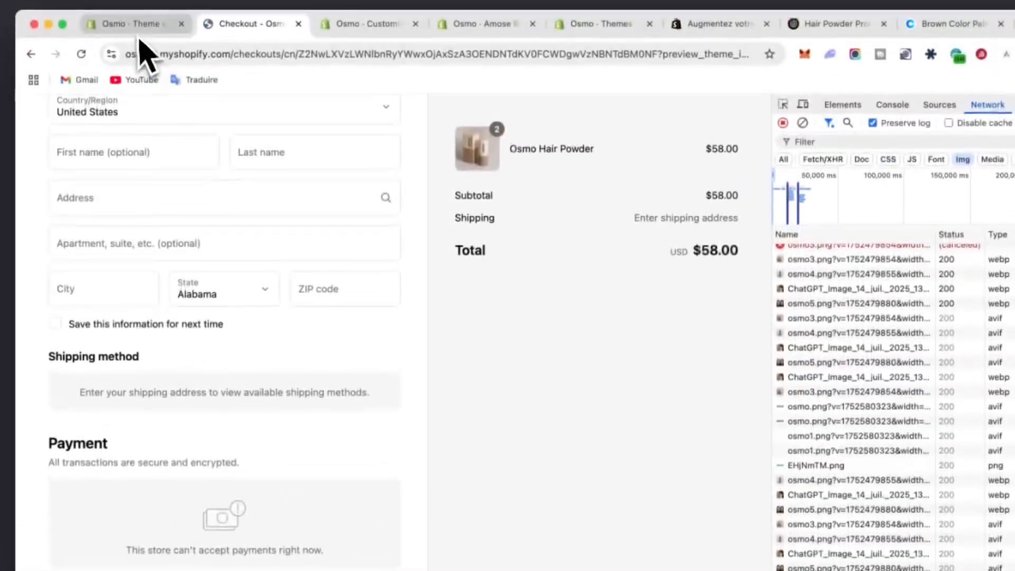
left_click(139, 36)
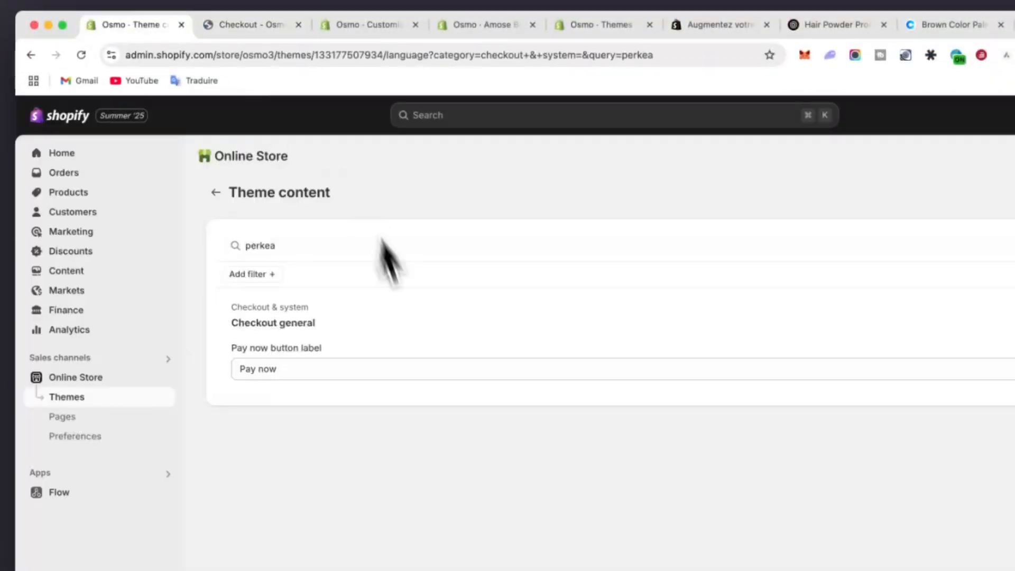
left_click(231, 27)
left_click(82, 55)
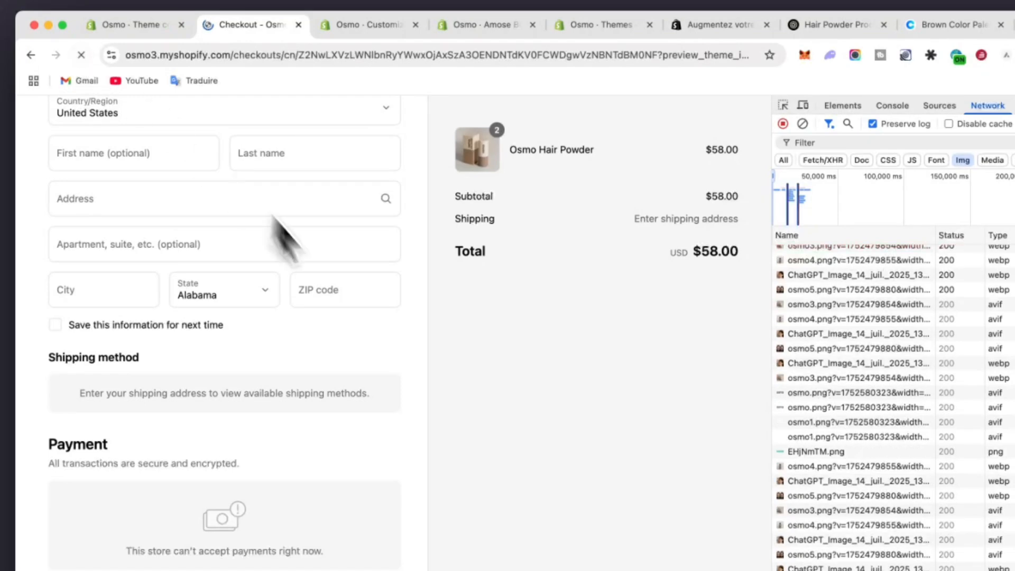
scroll(307, 362, "down", 2)
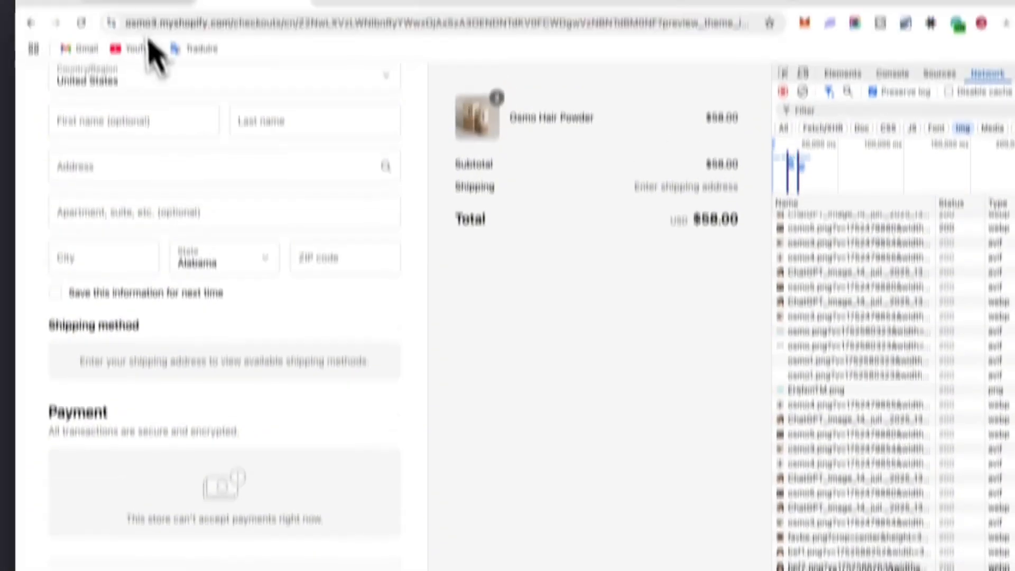
- Try clearing the custom Pay now button label and leave the theme content page without saving
left_click(138, 32)
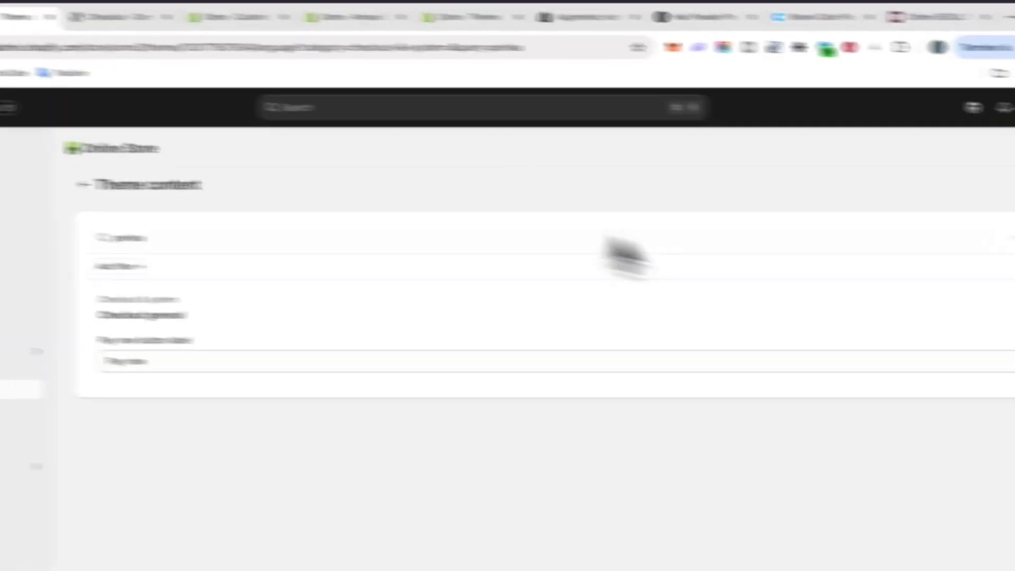
left_click(272, 368)
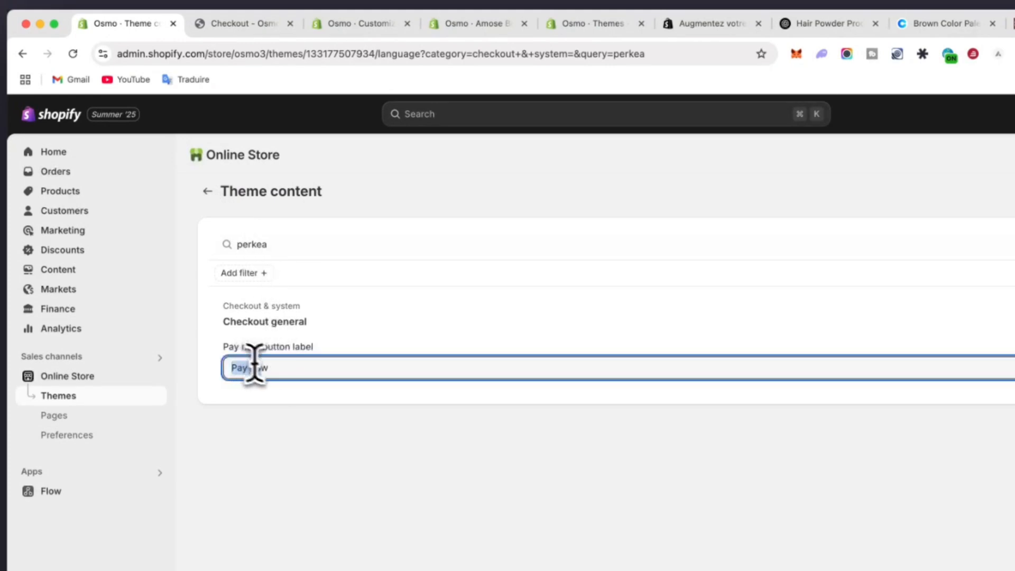
key("BackSpace")
left_click(214, 27)
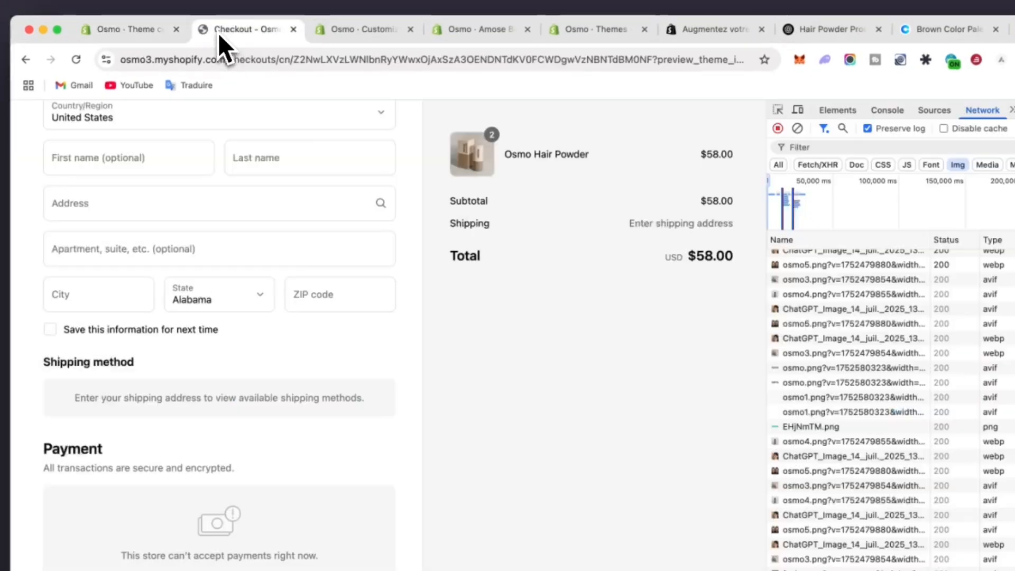
left_click(119, 30)
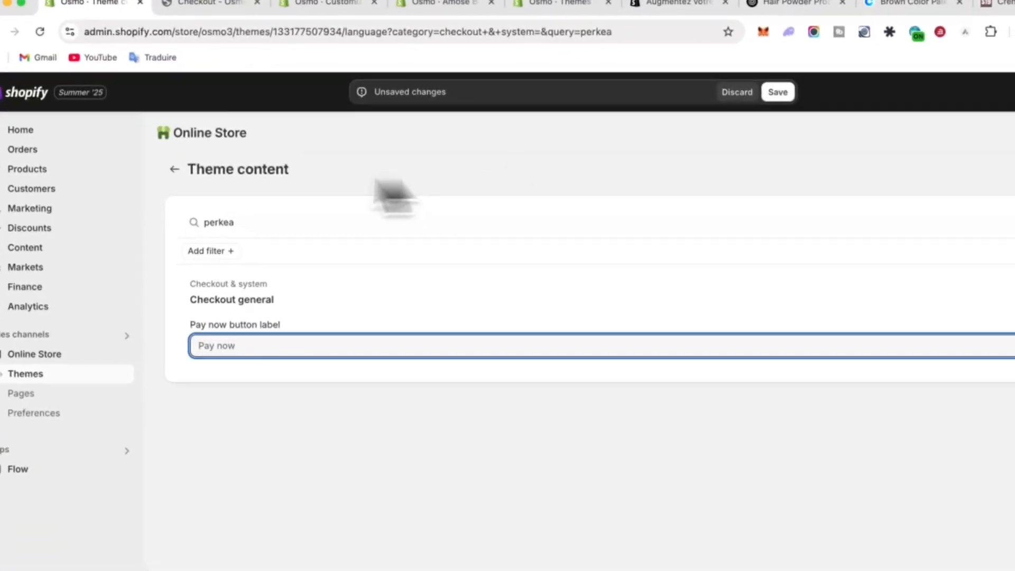
left_click(173, 169)
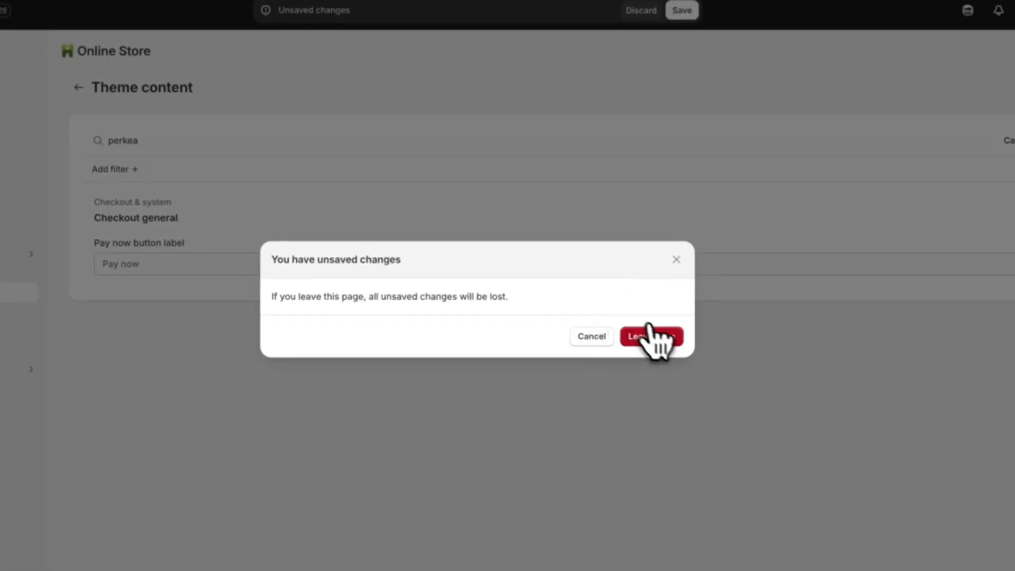
left_click(658, 339)
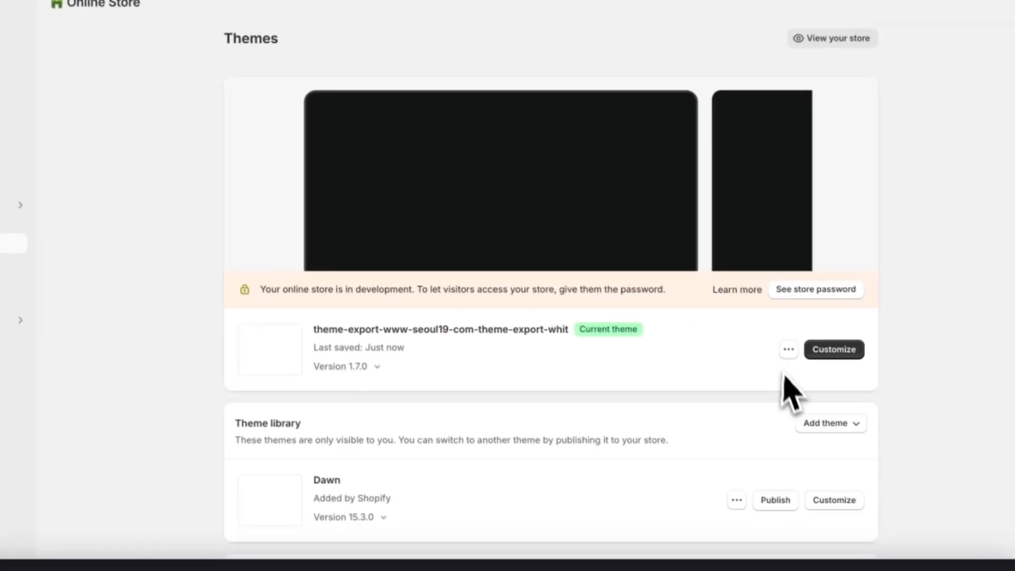
- Open the store's Languages settings and review the published languages
left_click(788, 346)
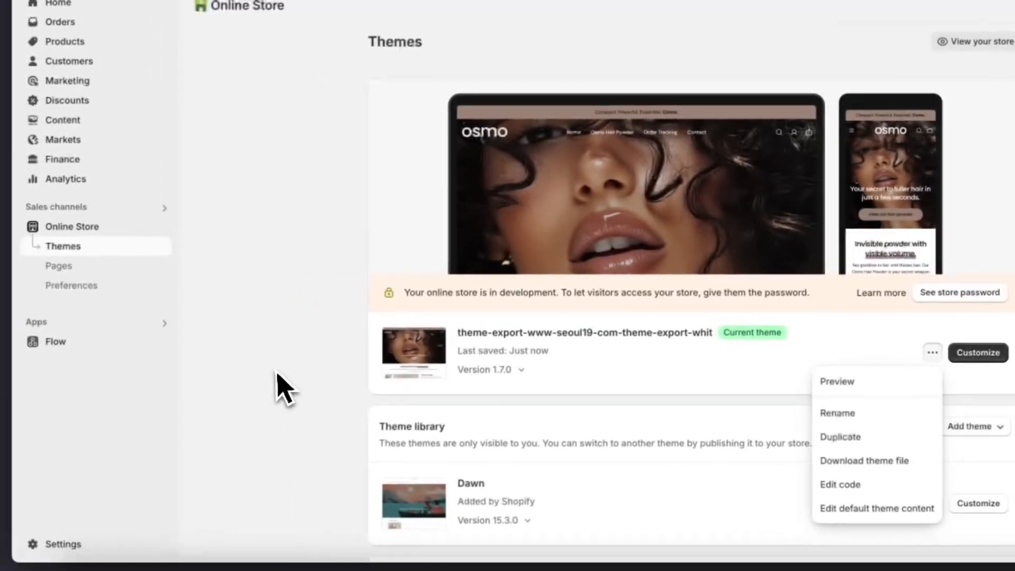
left_click(131, 365)
left_click(56, 543)
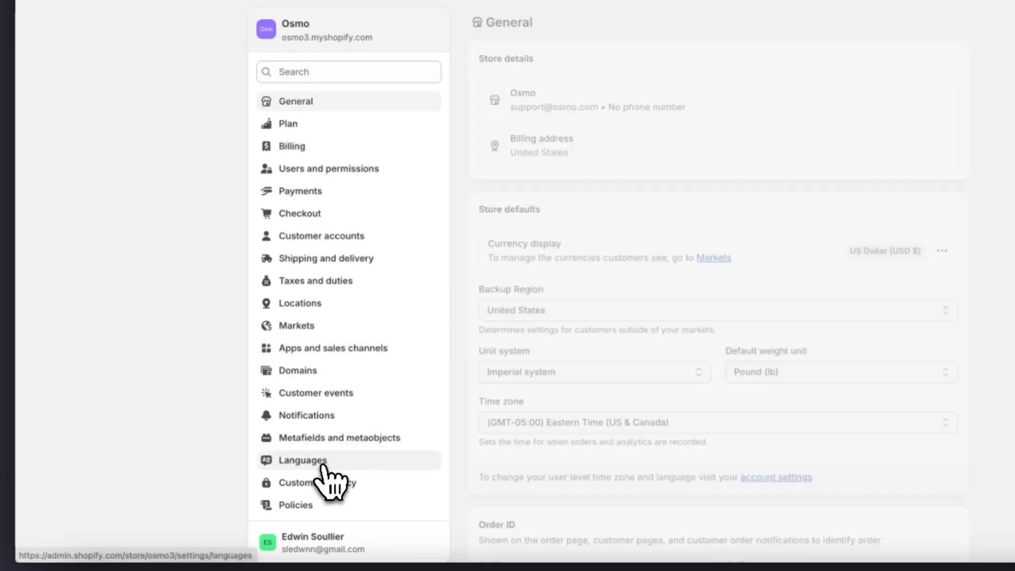
left_click(326, 465)
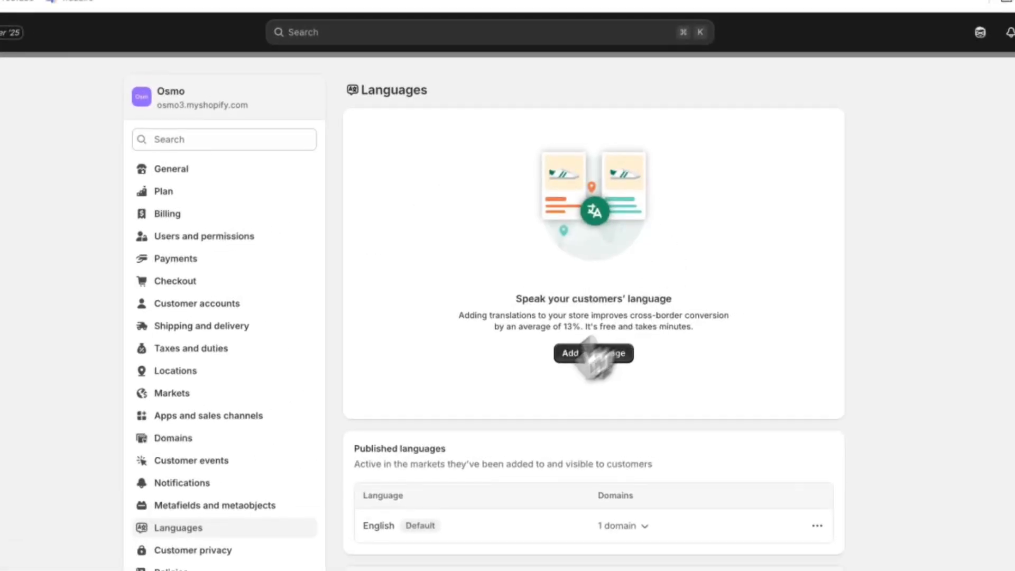
scroll(595, 360, "down", 2)
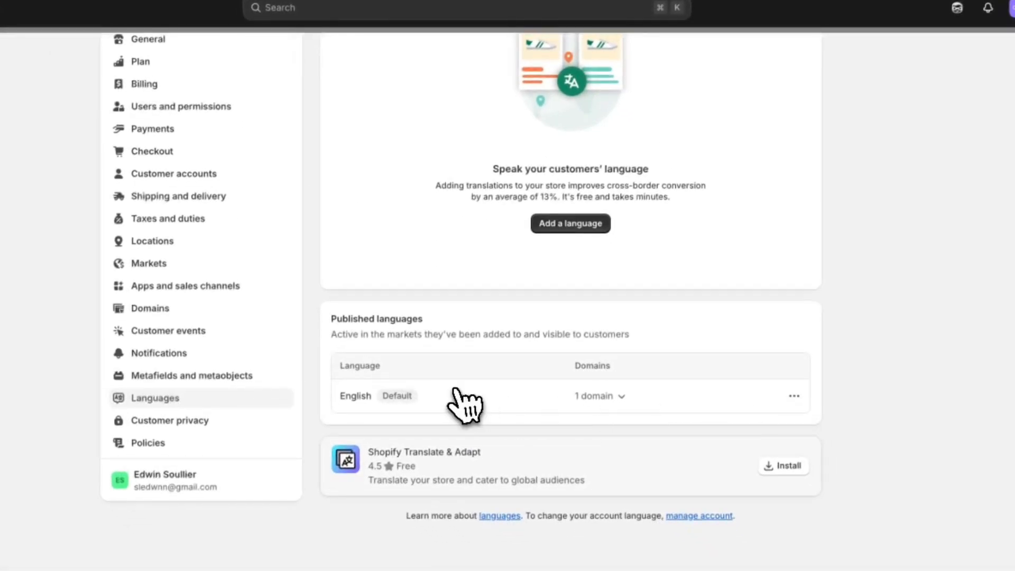
- Look over the choices for the store's default language, keep English and close the settings
left_click(794, 397)
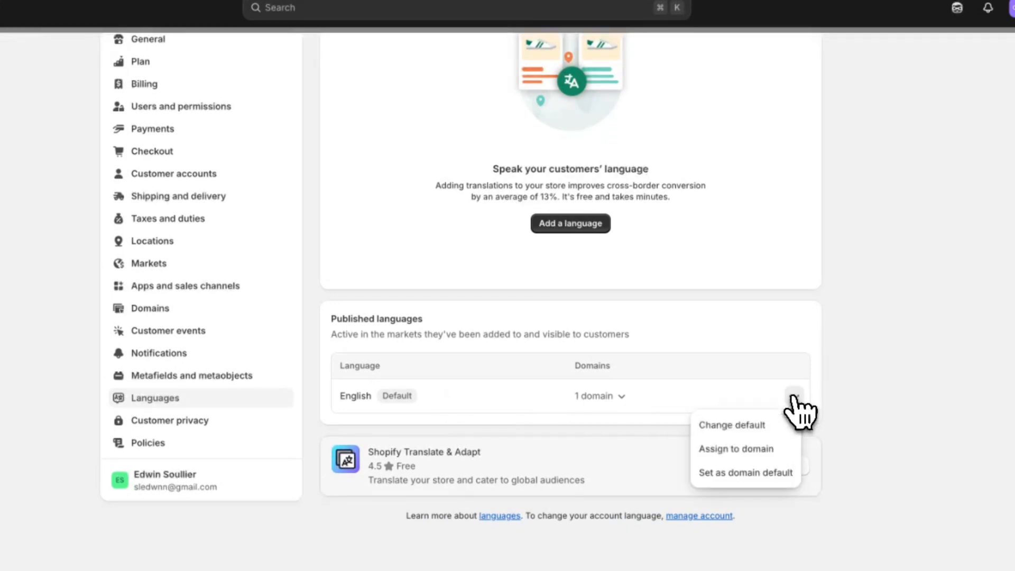
left_click(727, 430)
left_click(351, 233)
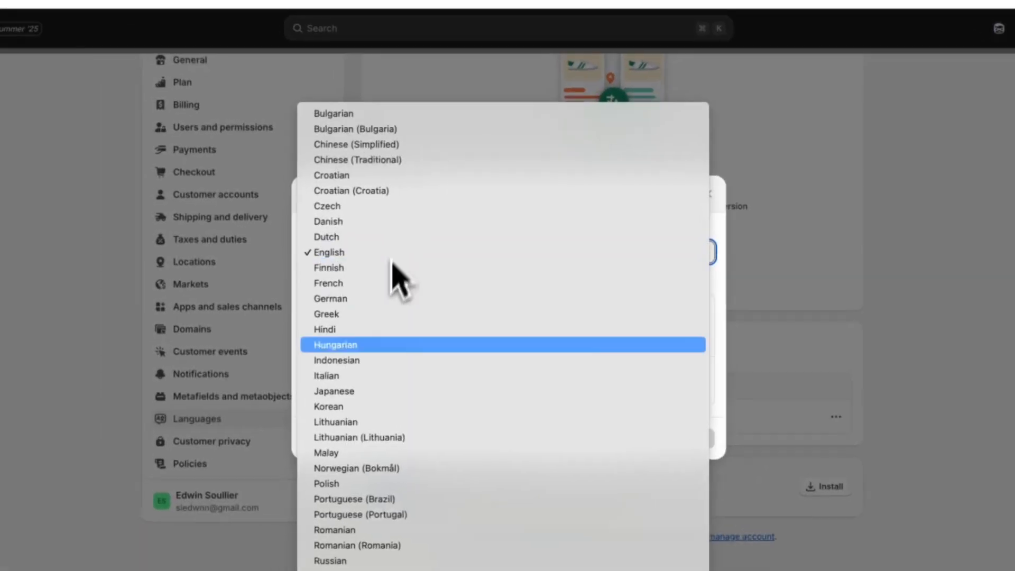
left_click(726, 223)
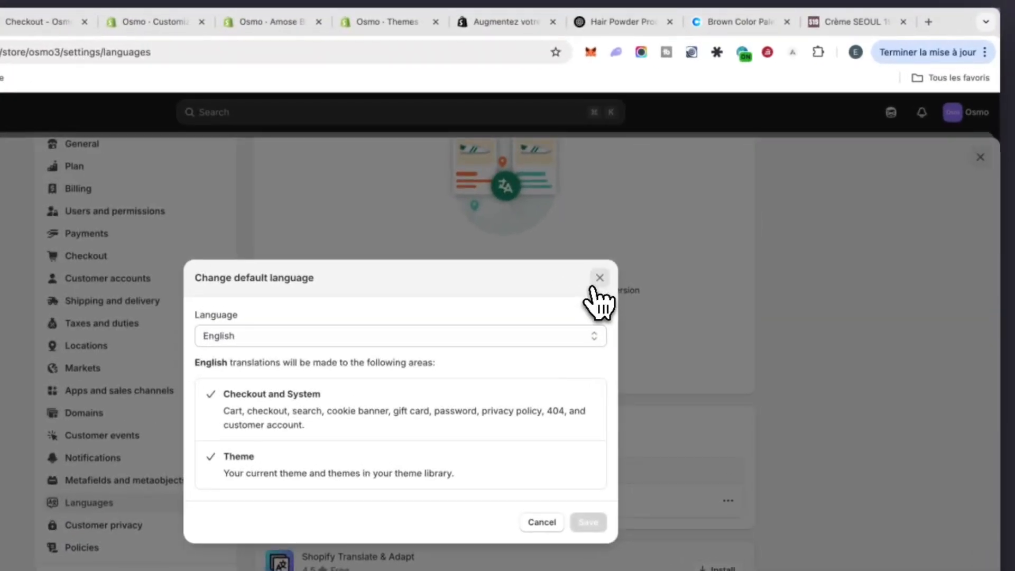
left_click(661, 223)
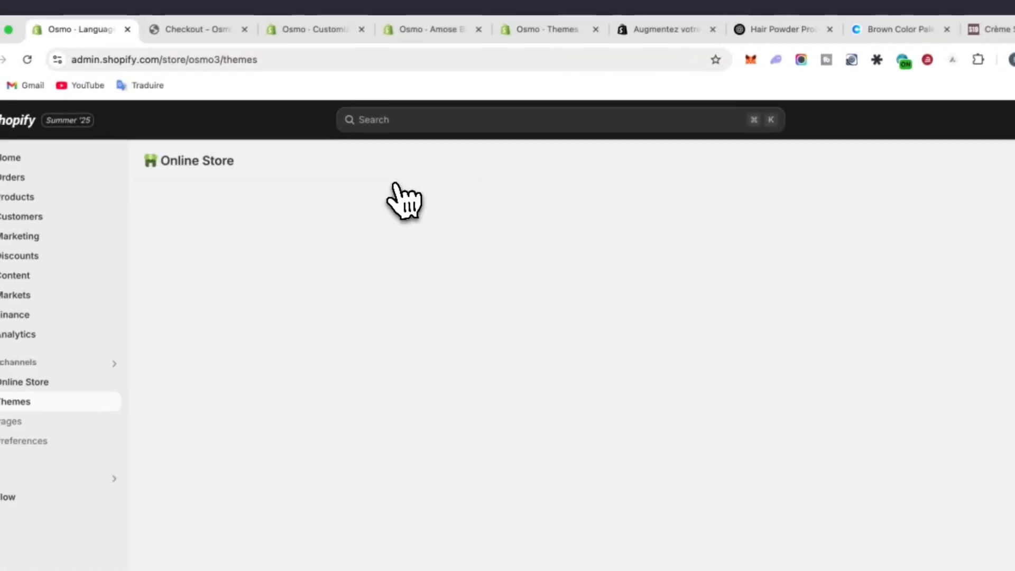
- Check the Pay now button on the checkout page and reopen the current theme's default theme content
left_click(198, 29)
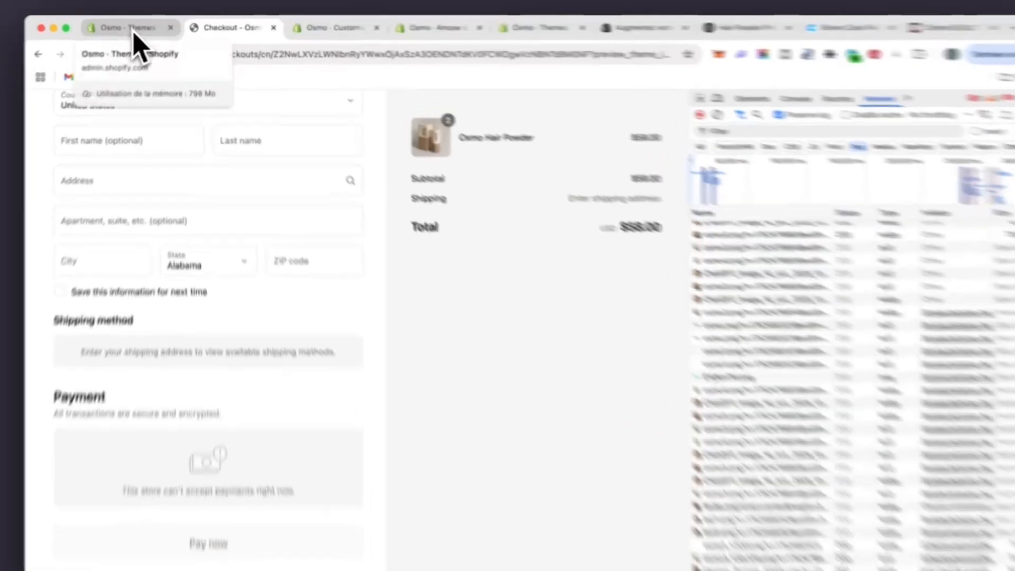
left_click(139, 27)
left_click(922, 507)
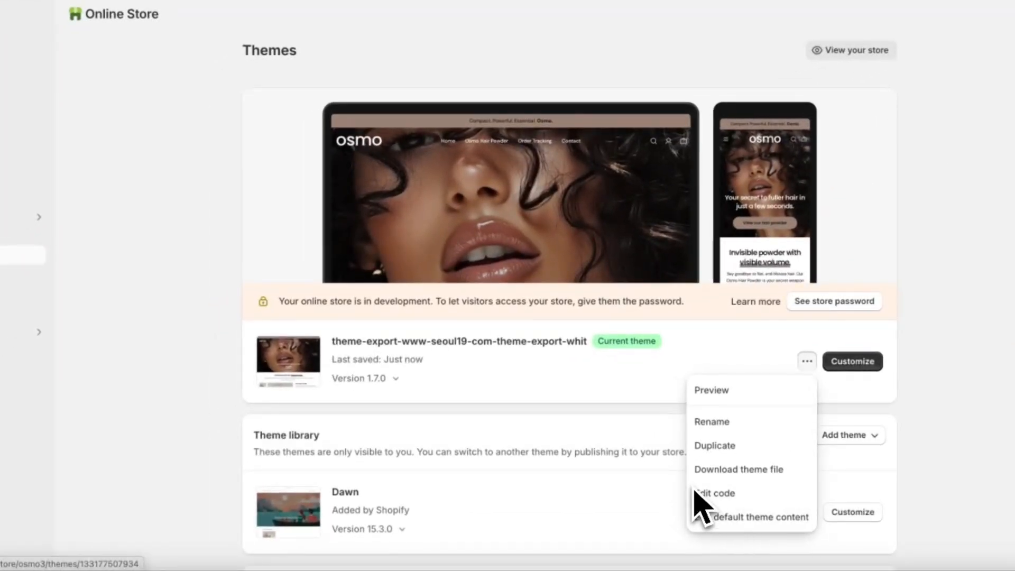
left_click(719, 516)
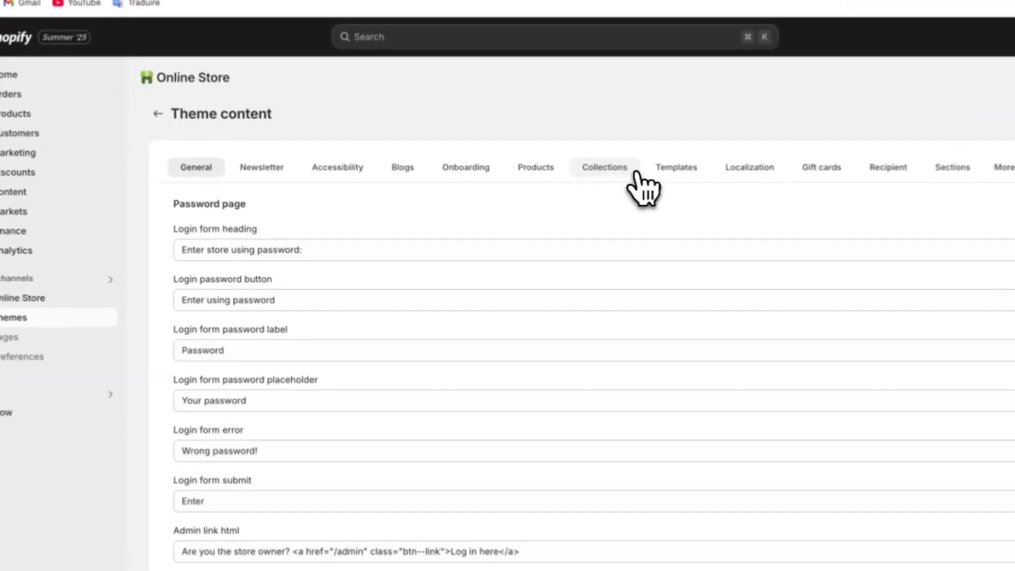
- Look over the theme's Collections texts, check the checkout page and return to the storefront
left_click(567, 204)
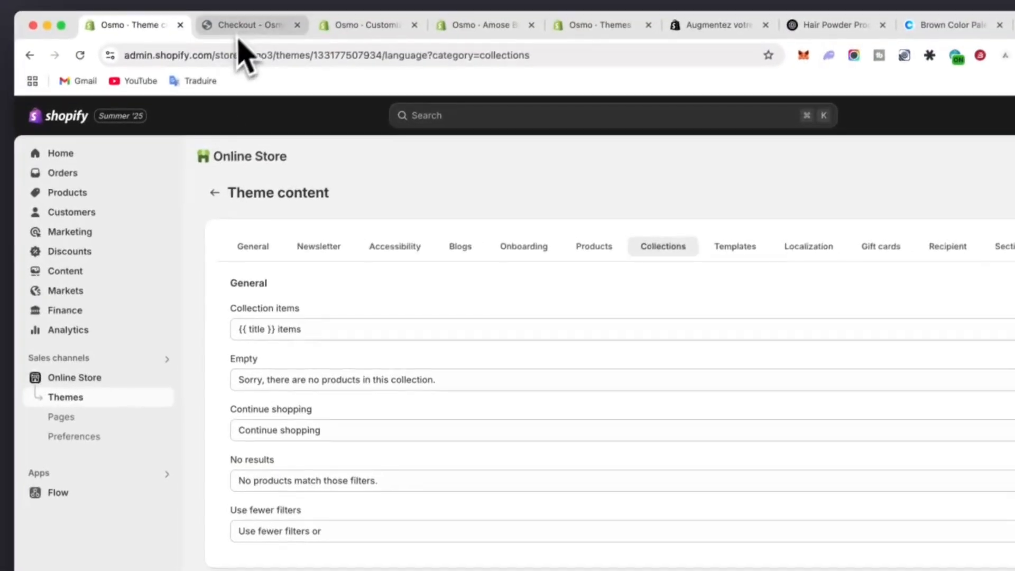
left_click(237, 30)
scroll(143, 151, "up", 5)
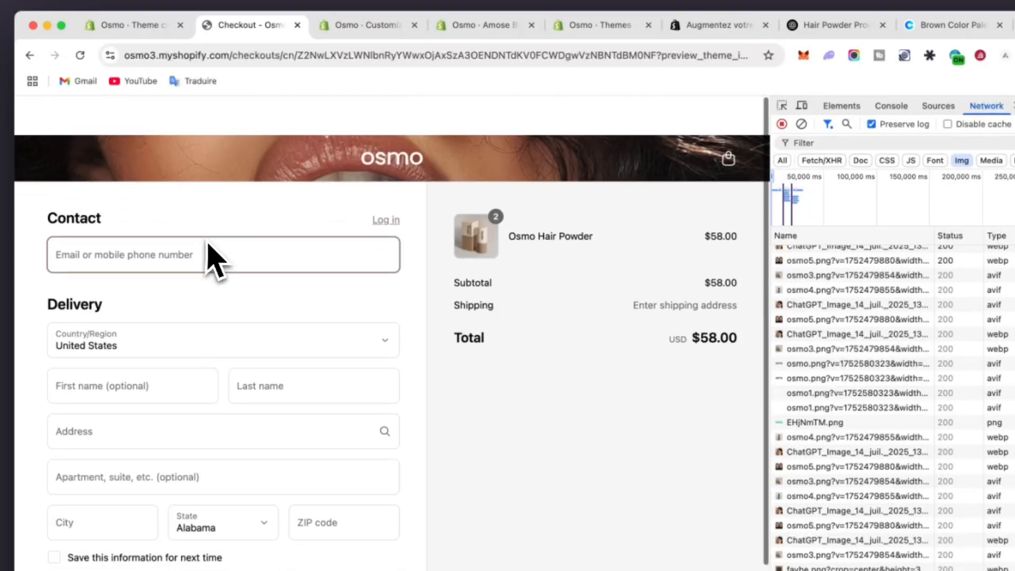
left_click(391, 140)
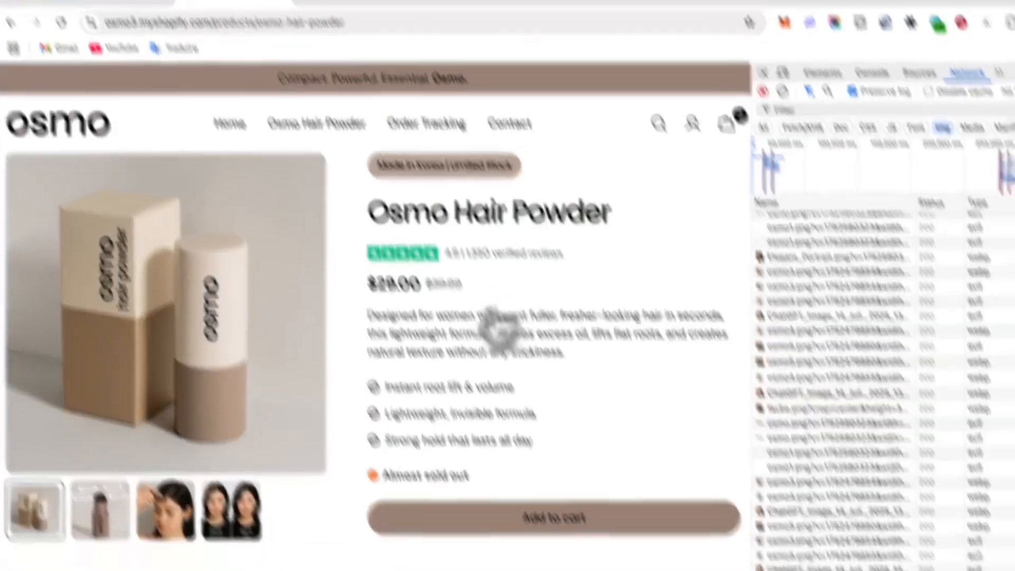
- Review the Osmo Hair Powder product page down to the before/after comparison and customer reviews
scroll(413, 339, "down", 10)
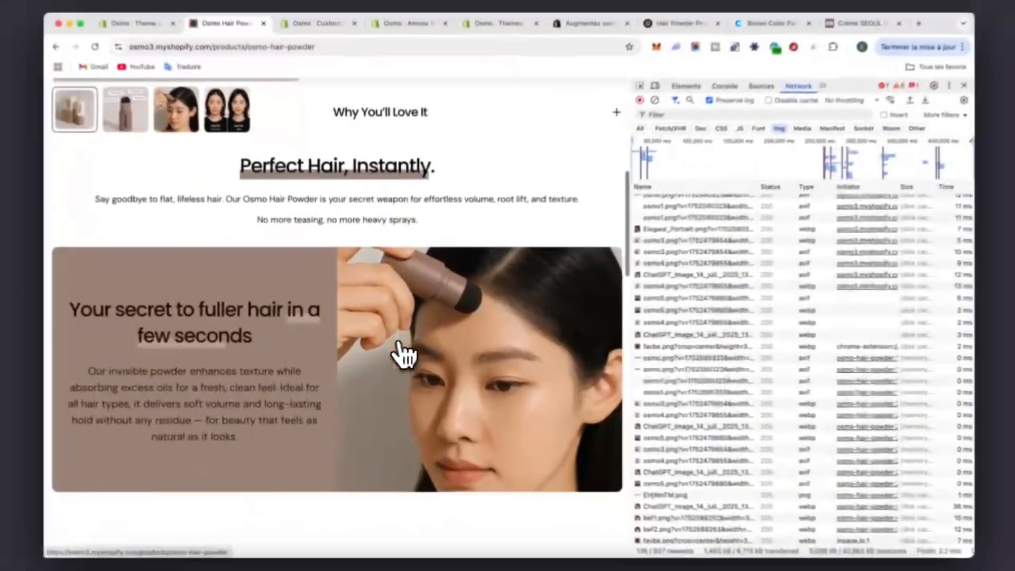
scroll(403, 354, "up", 5)
scroll(404, 354, "down", 15)
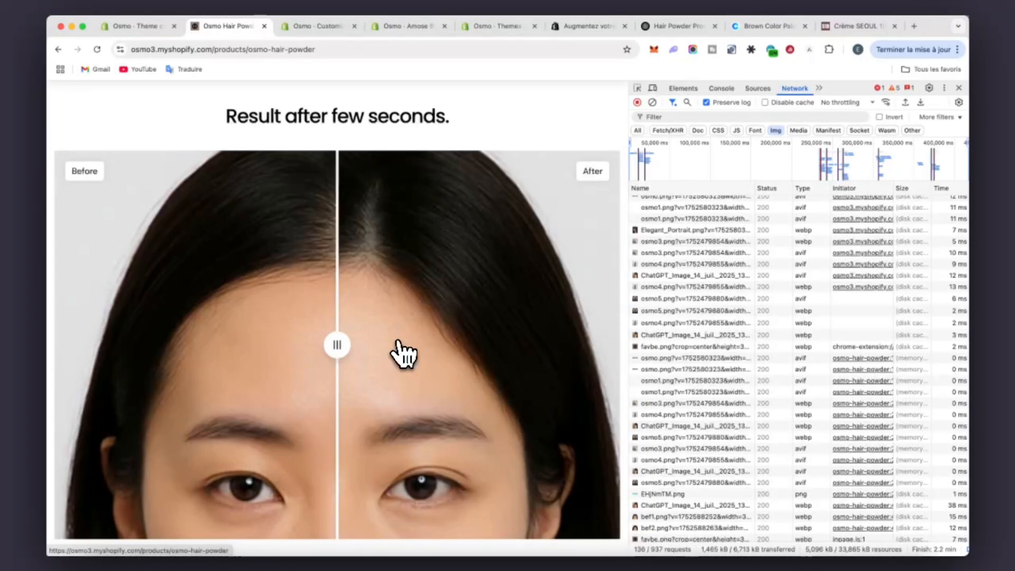
scroll(405, 354, "down", 3)
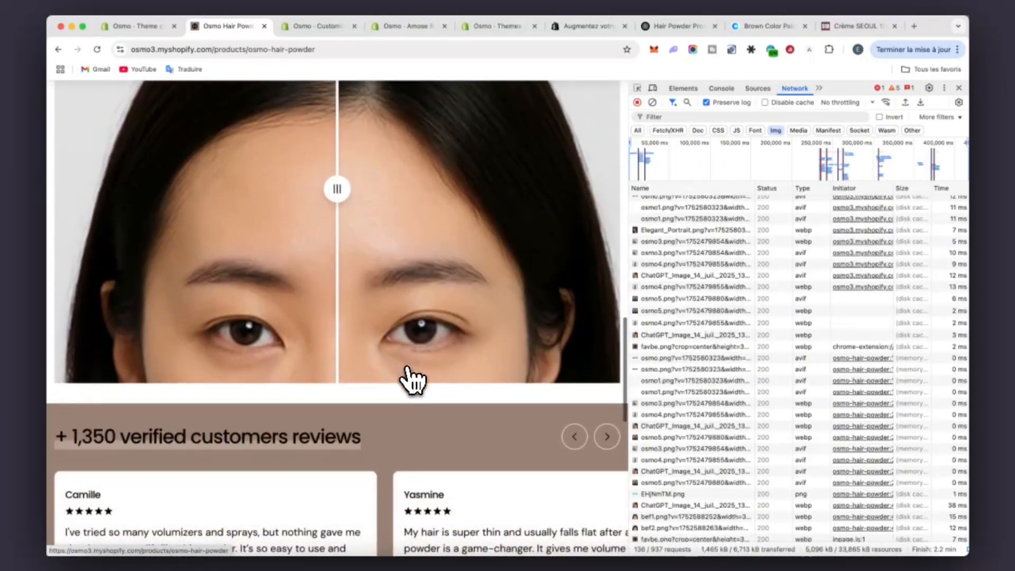
scroll(539, 275, "down", 7)
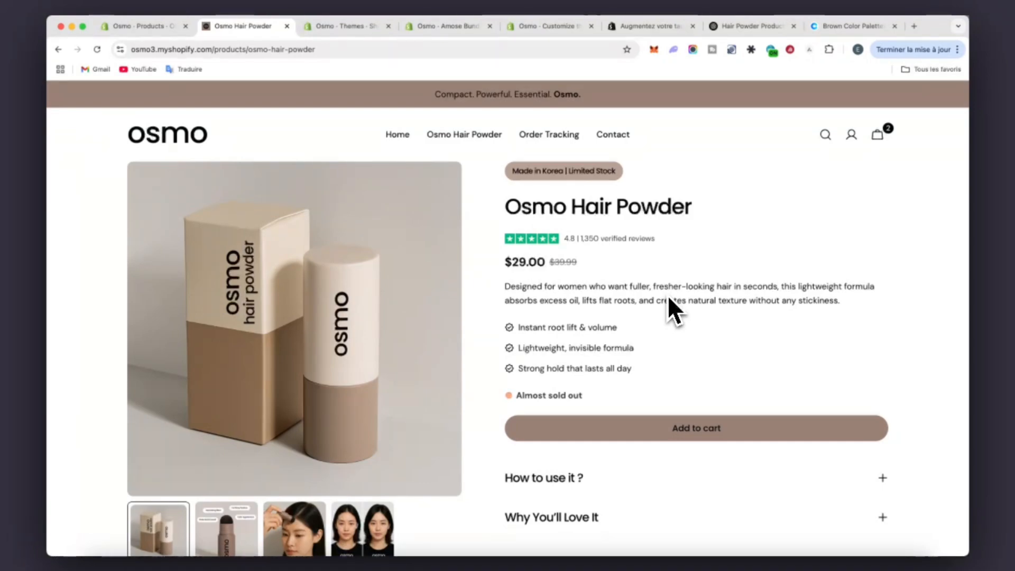
- View the Amose Bundles & Quantity Break listing in the Shopify App Store and recheck the product page's purchase area
left_click(650, 26)
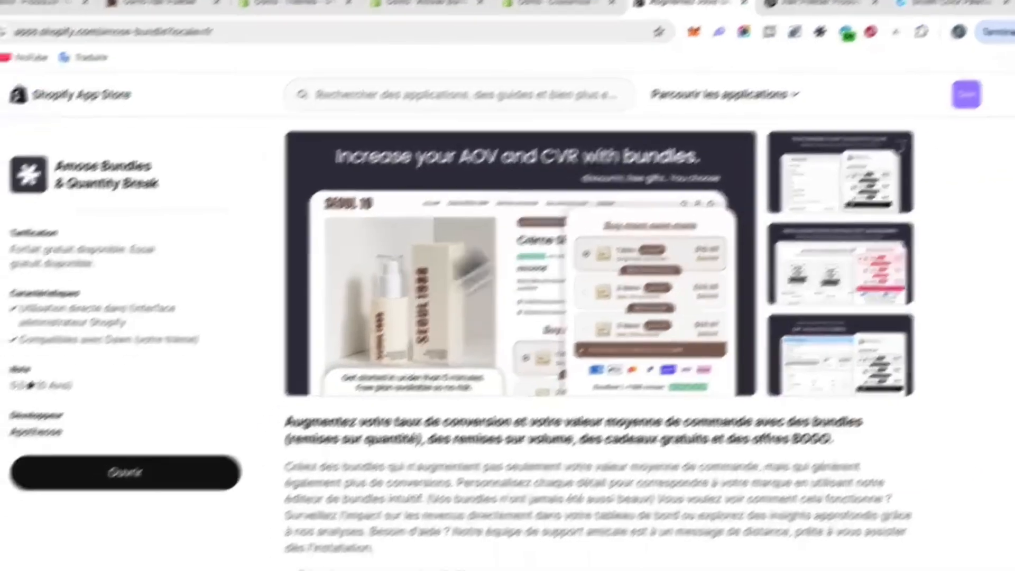
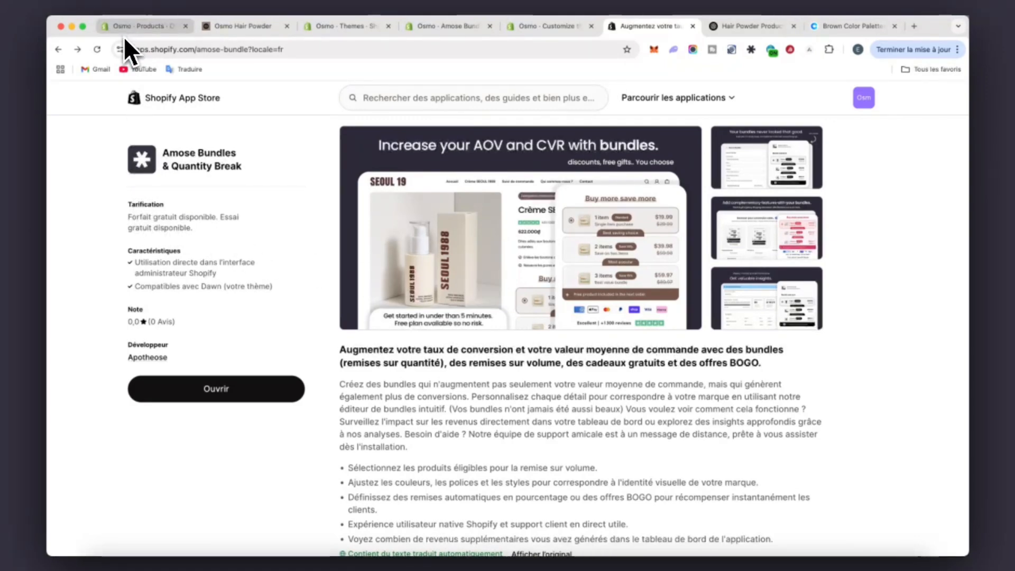
left_click(255, 26)
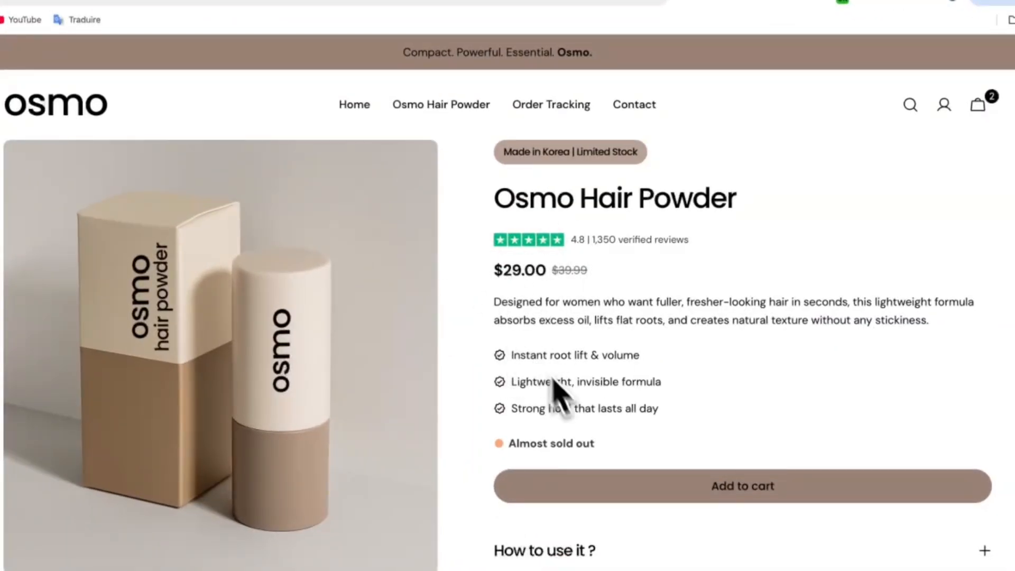
scroll(578, 438, "down", 1)
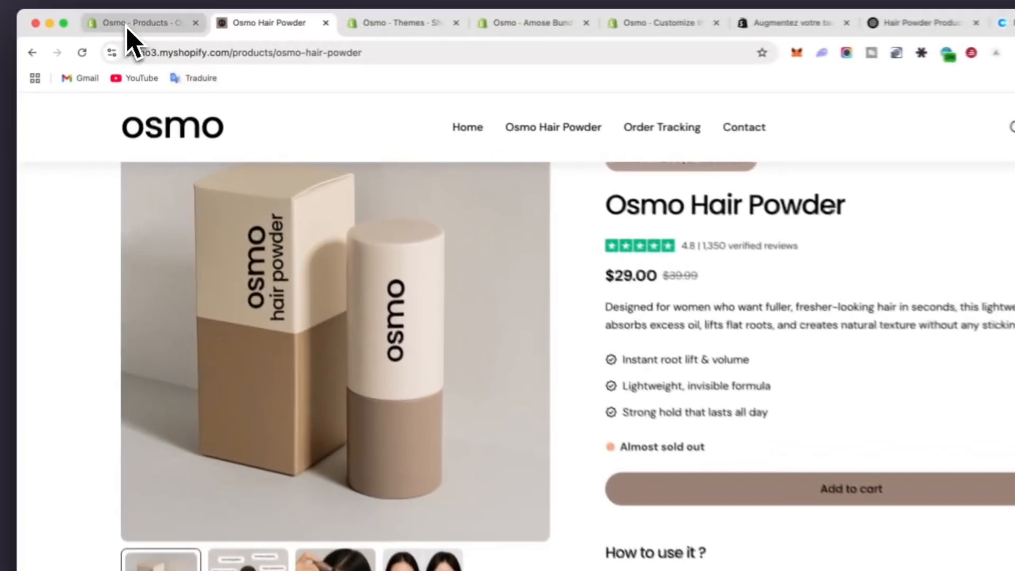
- Open the Amose Bundle app from the store admin
left_click(136, 25)
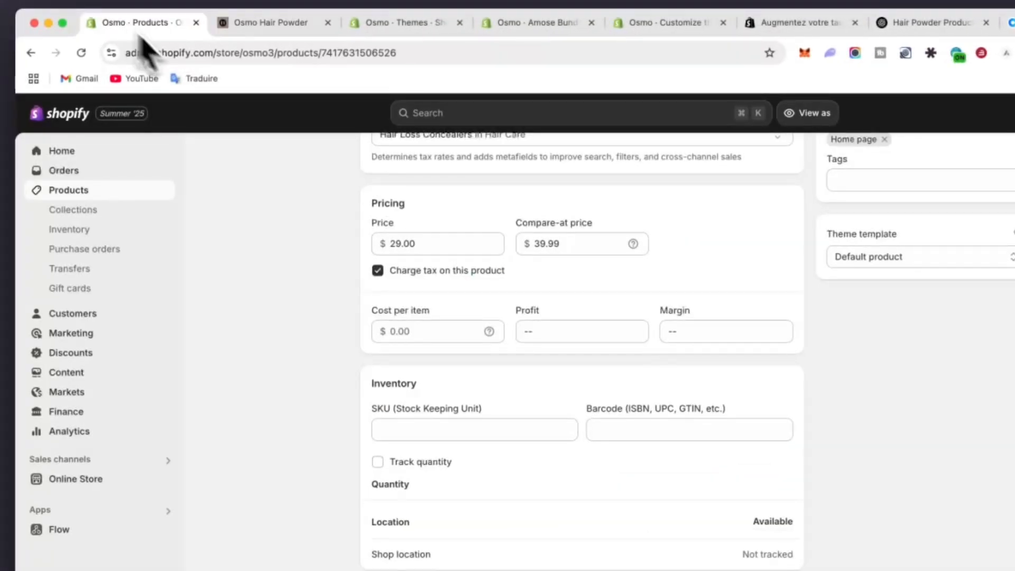
left_click(47, 439)
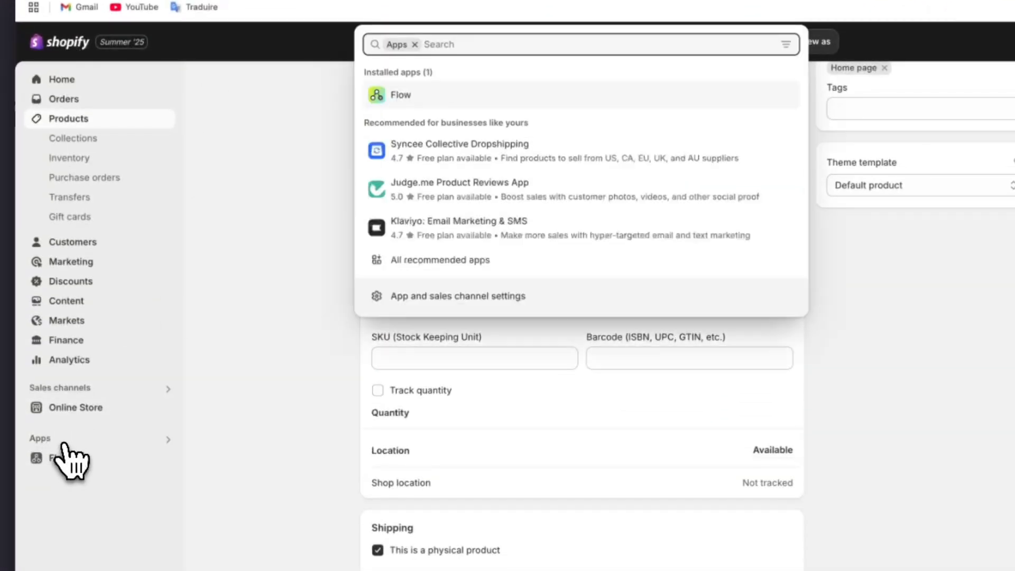
left_click(475, 97)
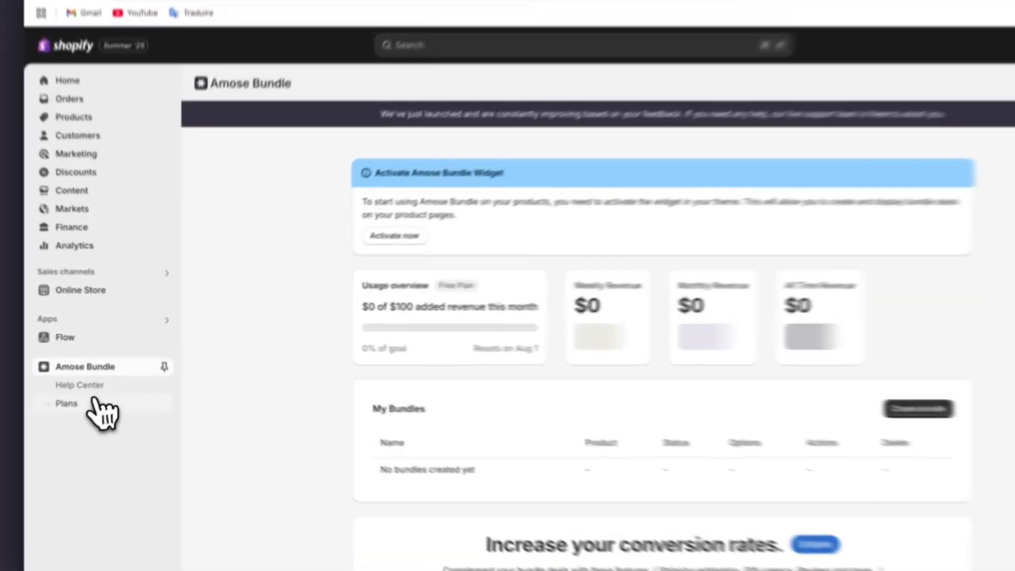
- Review the Amose Bundle plans and the complementary conversion features on the app's overview page
left_click(99, 389)
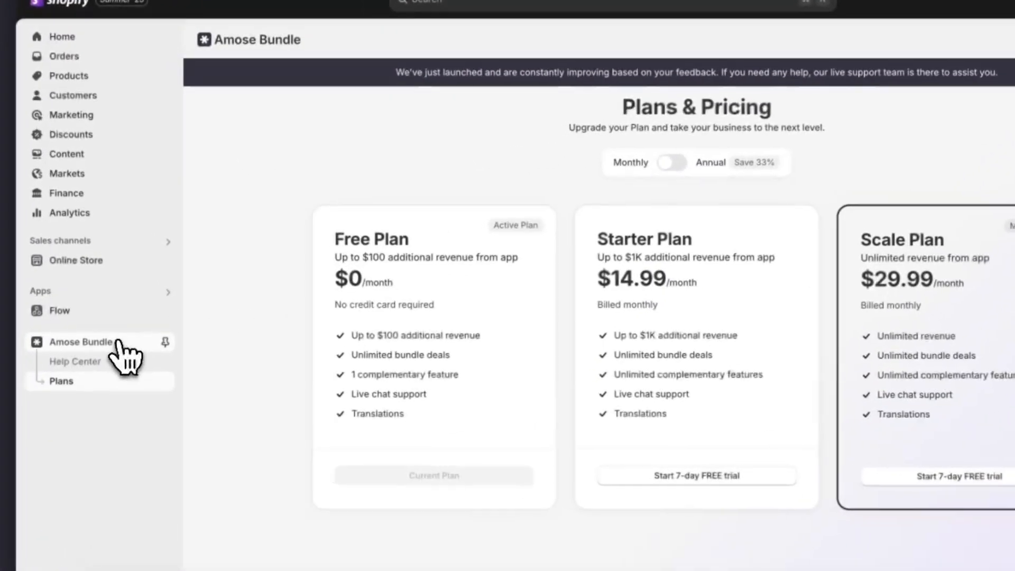
left_click(119, 355)
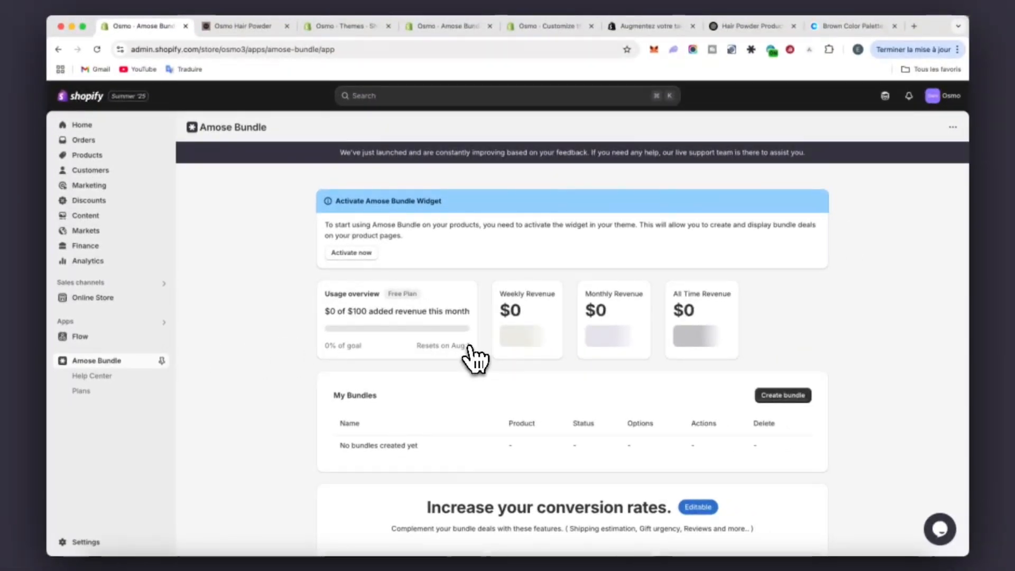
scroll(472, 357, "down", 10)
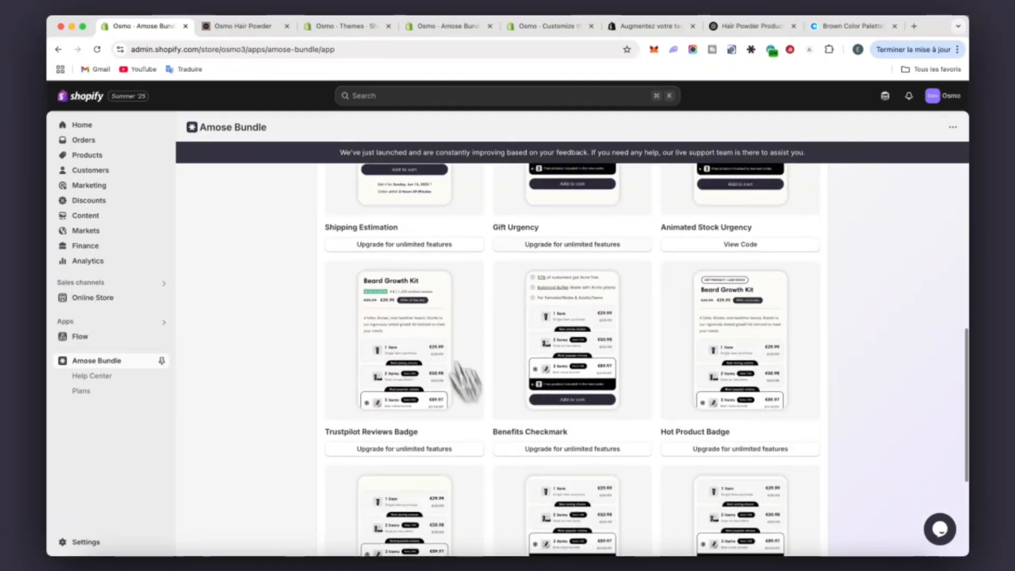
scroll(550, 312, "up", 7)
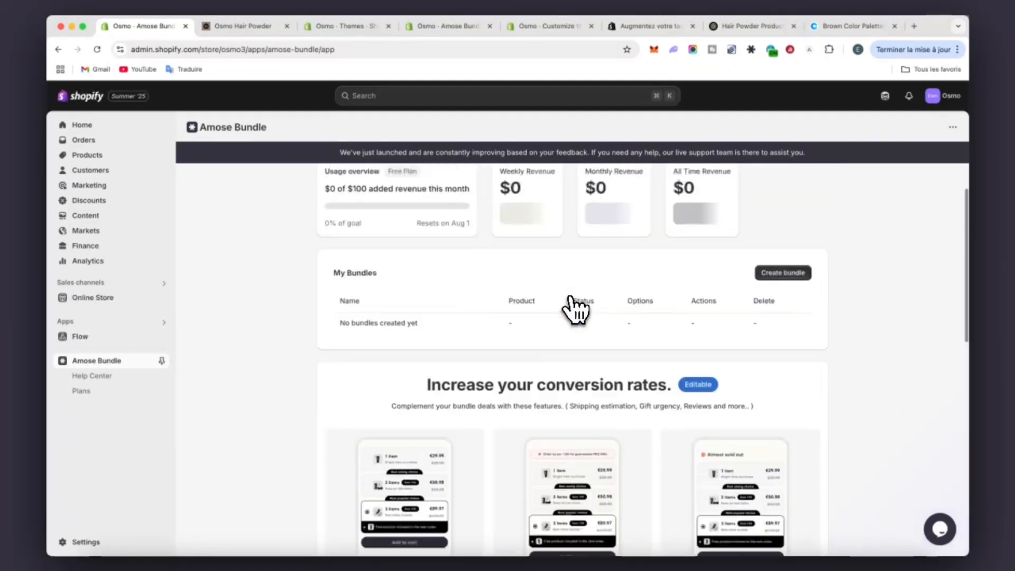
scroll(576, 309, "up", 2)
scroll(580, 363, "down", 5)
scroll(518, 401, "up", 5)
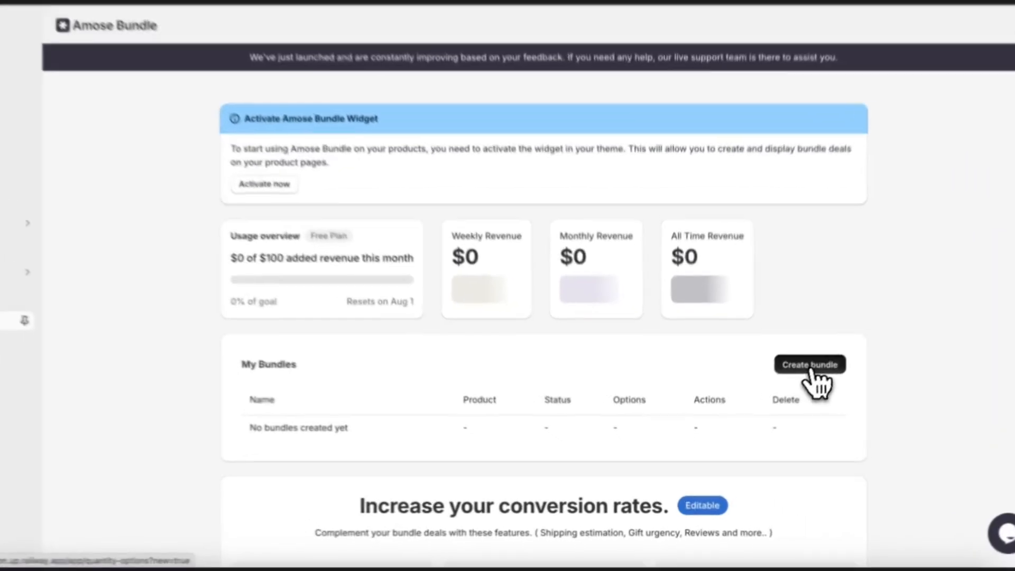
- Create a new quantity bundle and select Osmo Hair Powder as its product
left_click(812, 369)
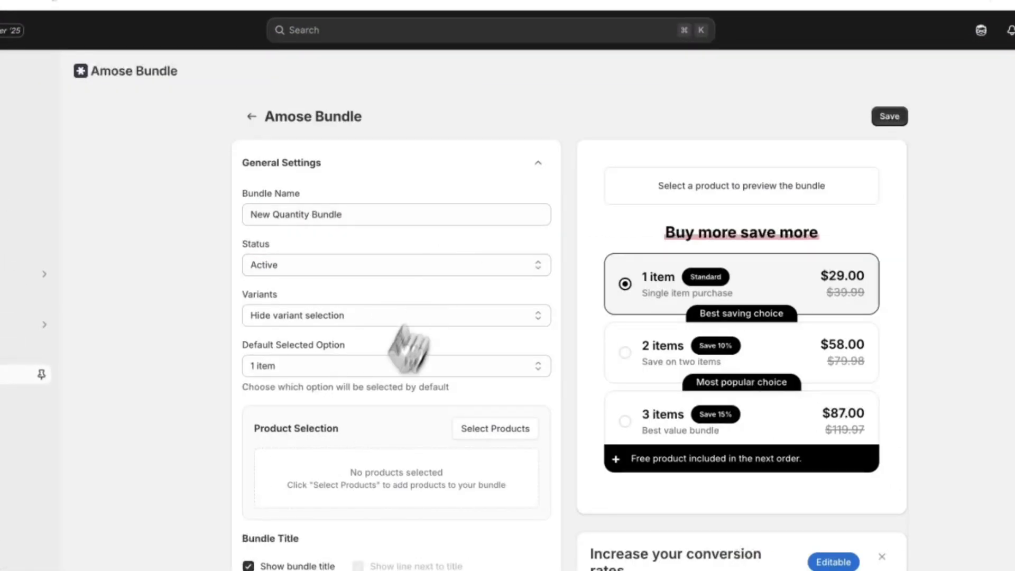
scroll(408, 348, "down", 3)
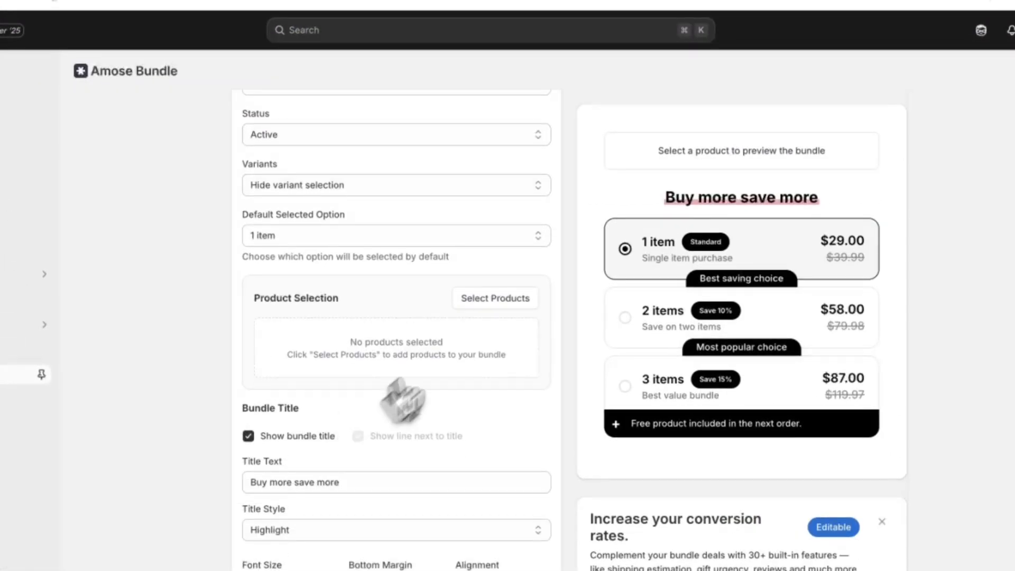
left_click(489, 304)
left_click(487, 370)
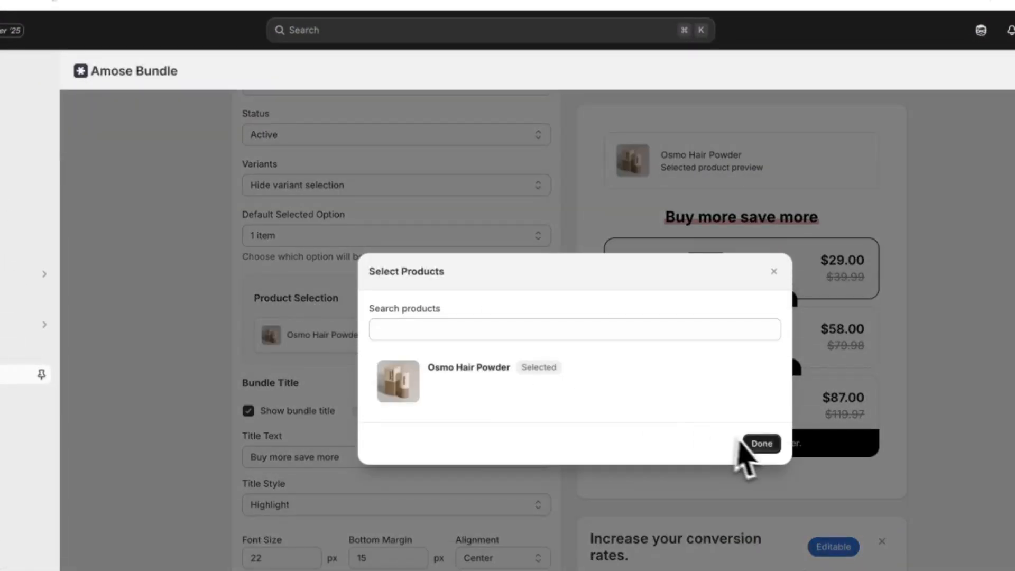
left_click(756, 444)
- Try the brown color preset on the bundle
scroll(445, 332, "down", 3)
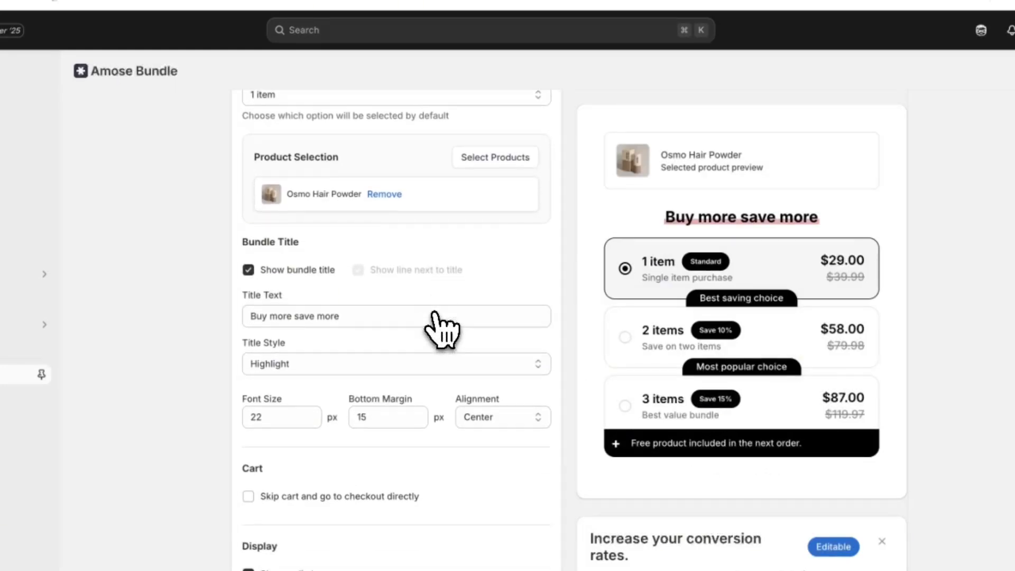
scroll(400, 329, "down", 6)
scroll(349, 182, "up", 1)
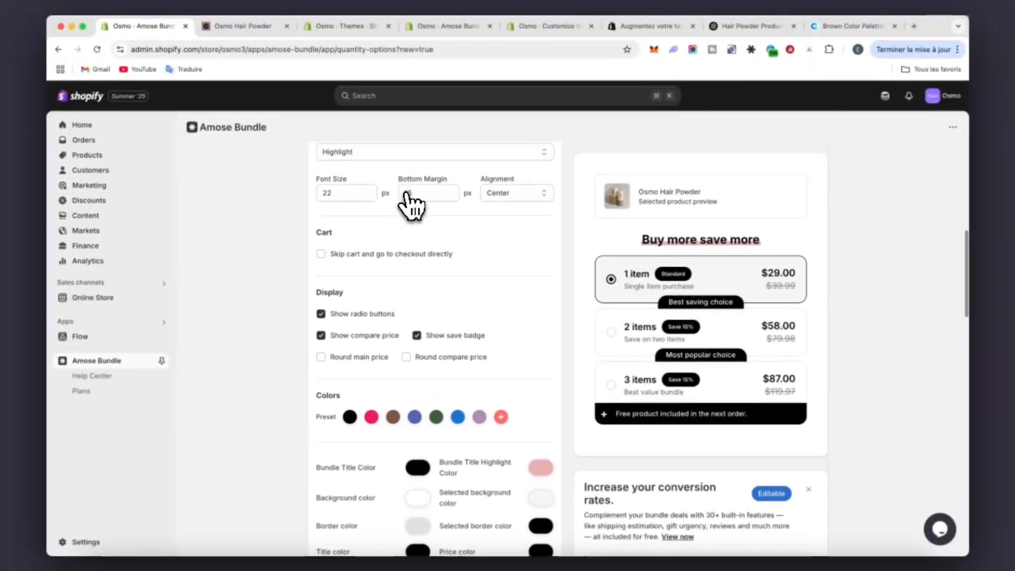
scroll(400, 333, "down", 2)
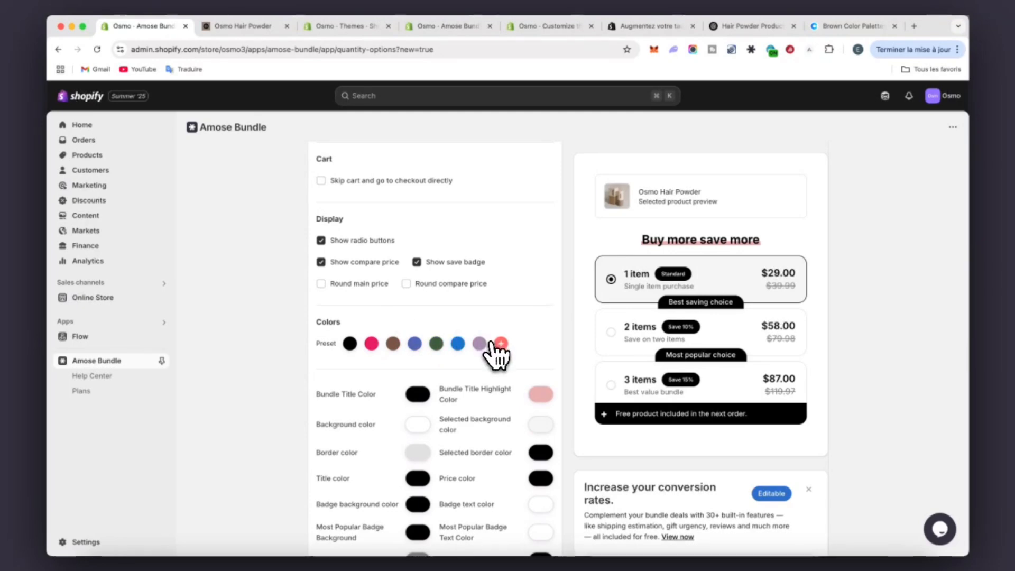
left_click(393, 344)
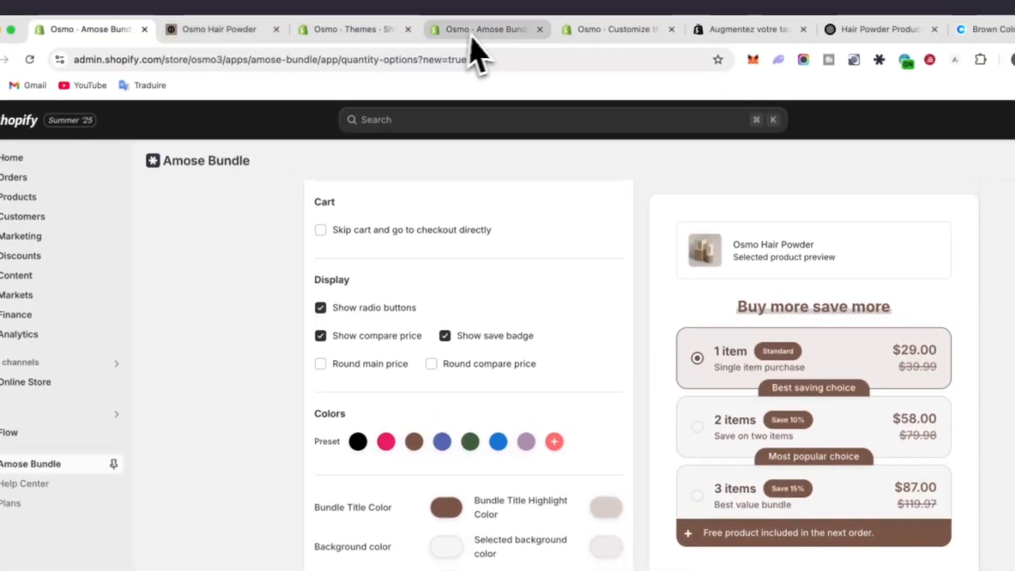
- Switch to Photoshop, open the brown foreground color to read its values, and return to the browser
left_click(481, 18)
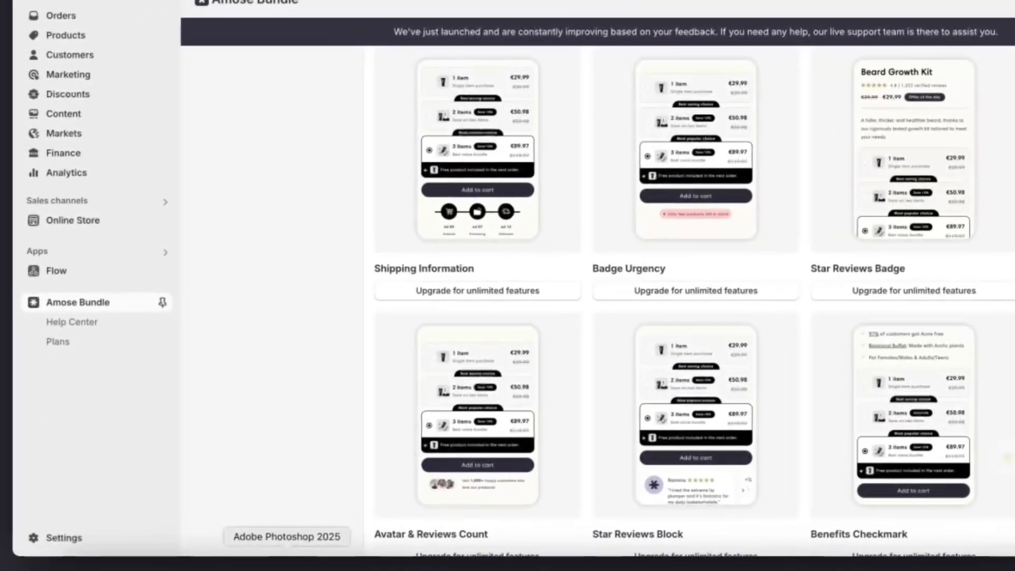
left_click(288, 566)
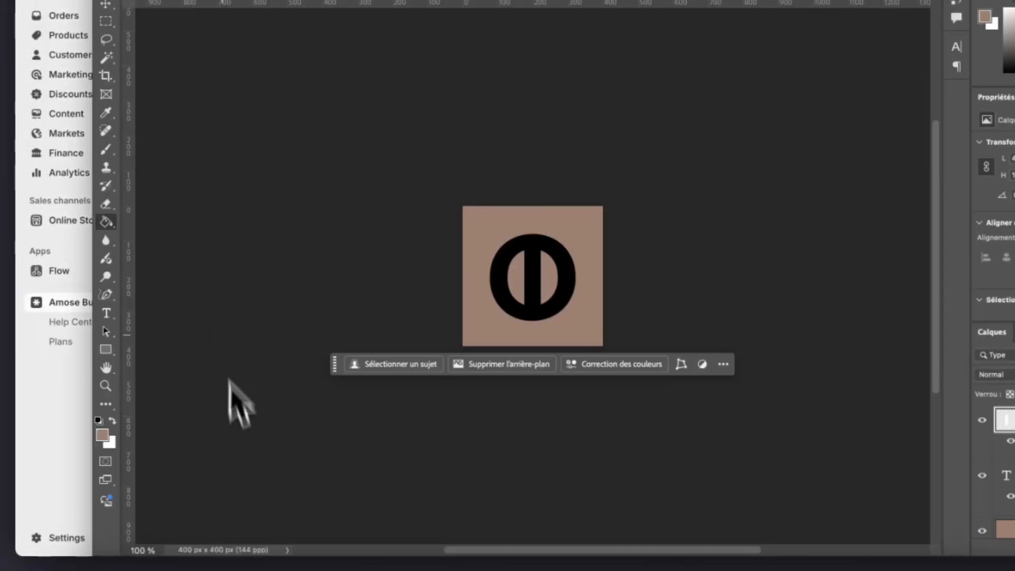
left_click(102, 436)
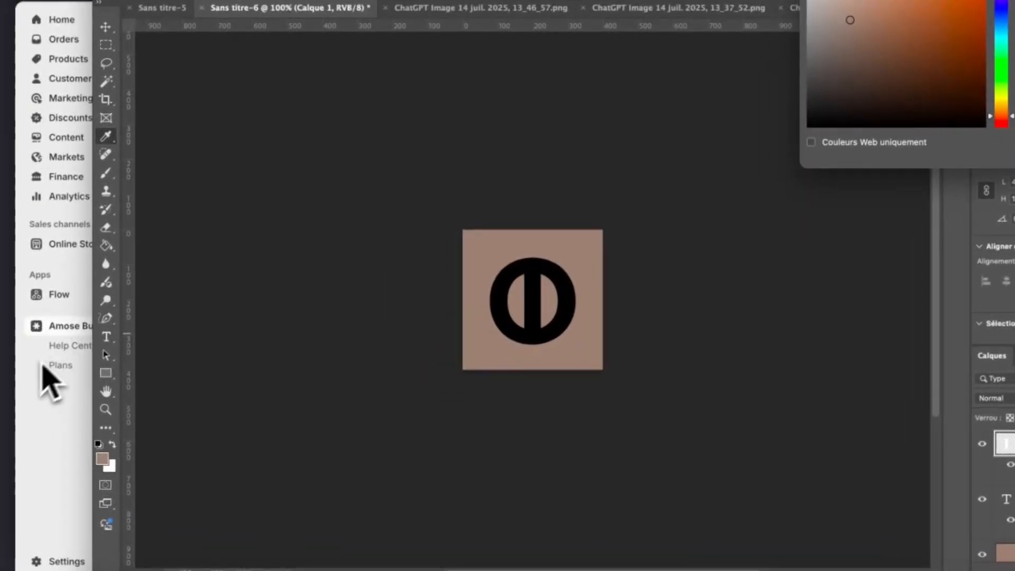
left_click(38, 415)
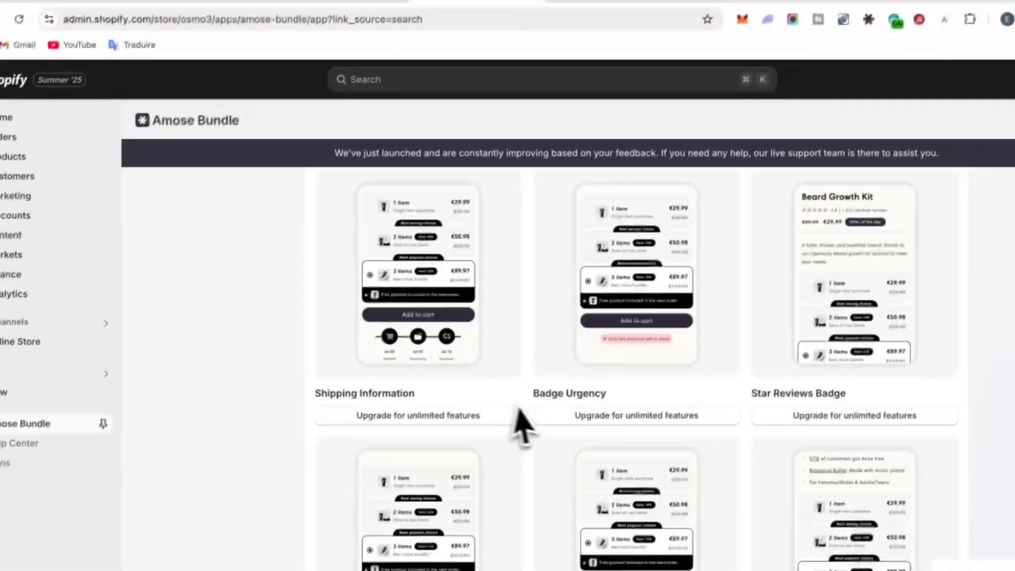
scroll(523, 413, "up", 3)
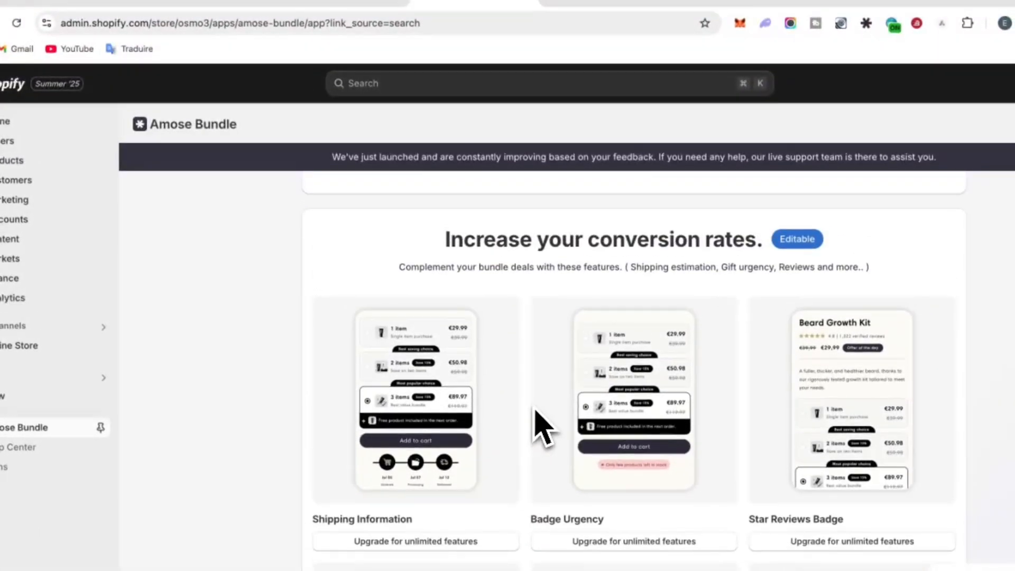
scroll(539, 425, "up", 5)
left_click(613, 30)
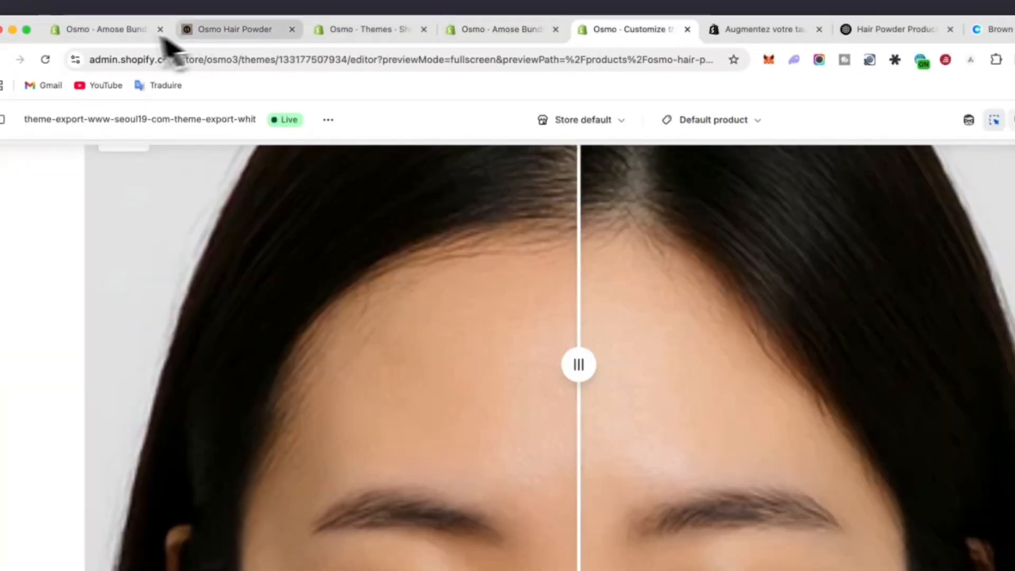
- Return to the bundle editor and set the custom preset color to RGB 23, 24, 60, rechecking the brown's values in Photoshop
left_click(135, 30)
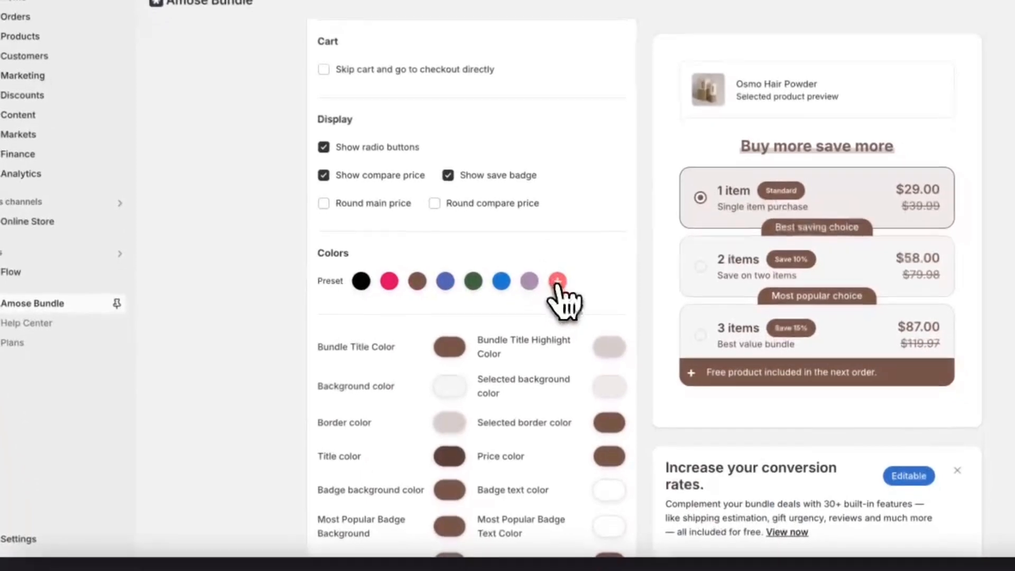
left_click(587, 434)
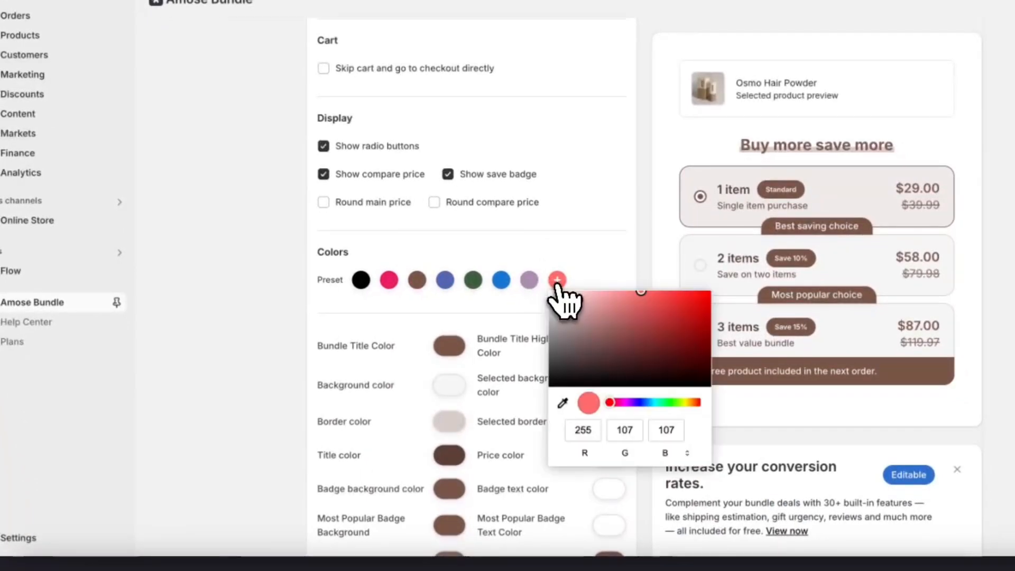
type("25")
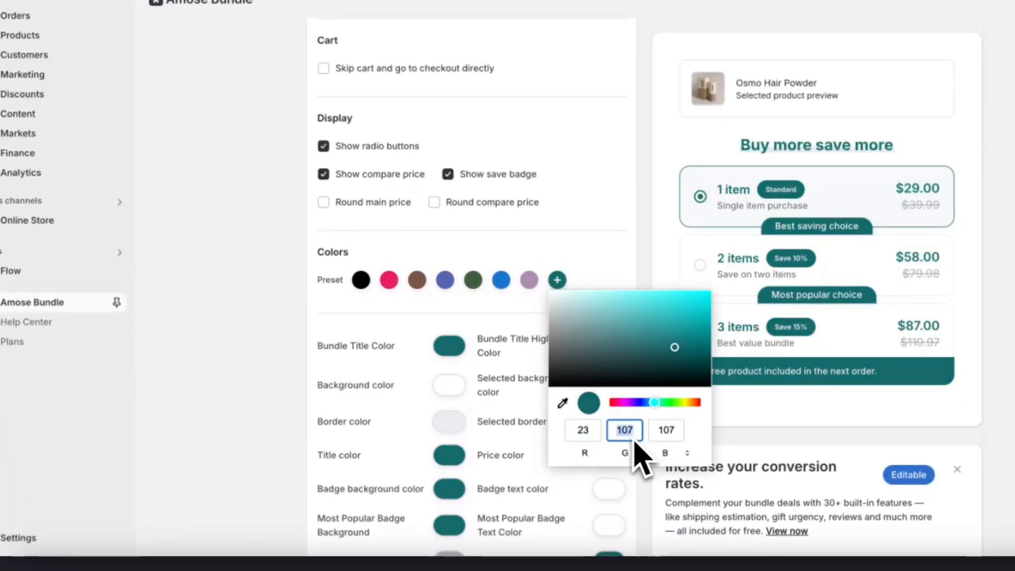
type("24")
left_click(241, 553)
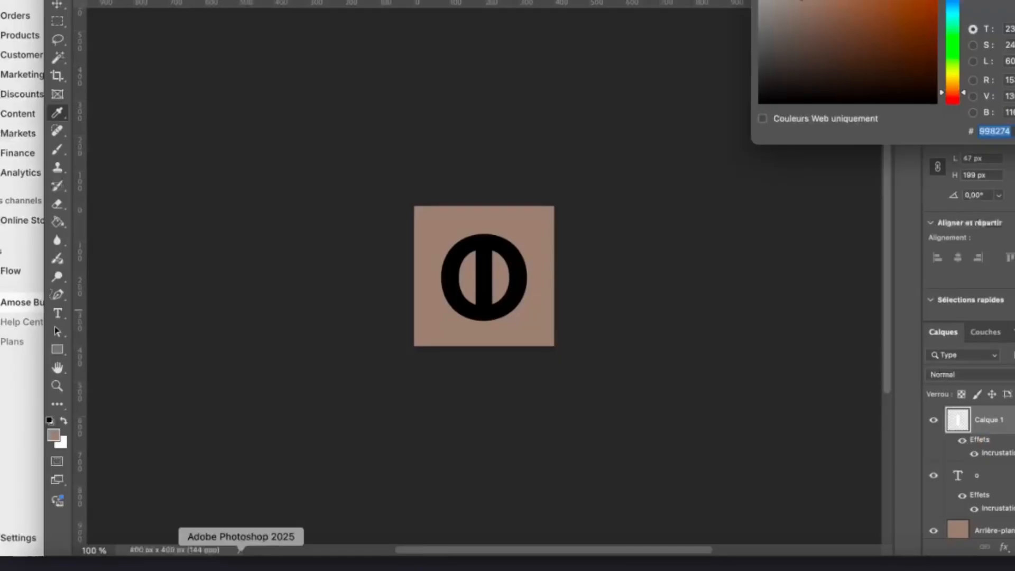
left_click(1, 401)
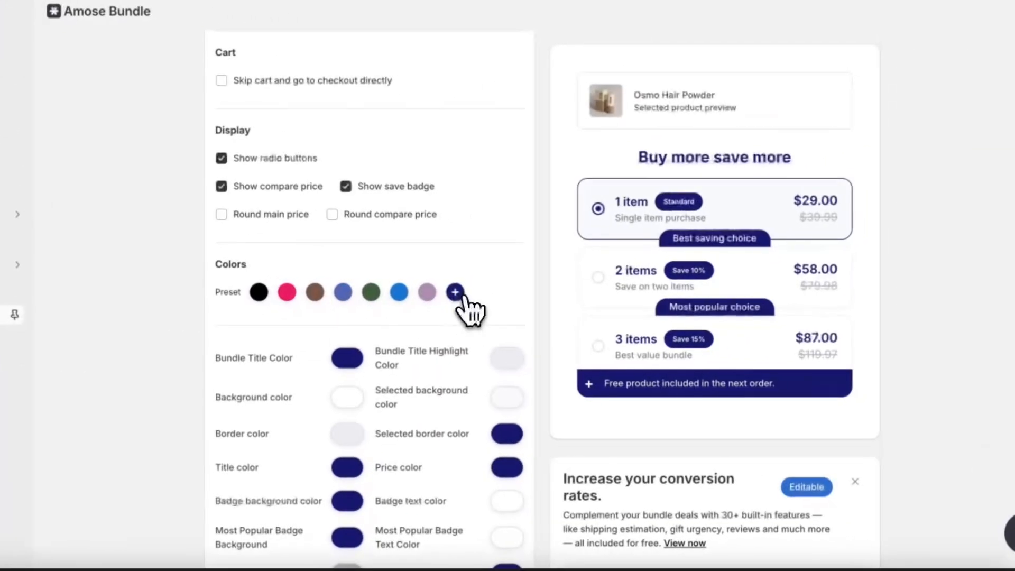
left_click(606, 300)
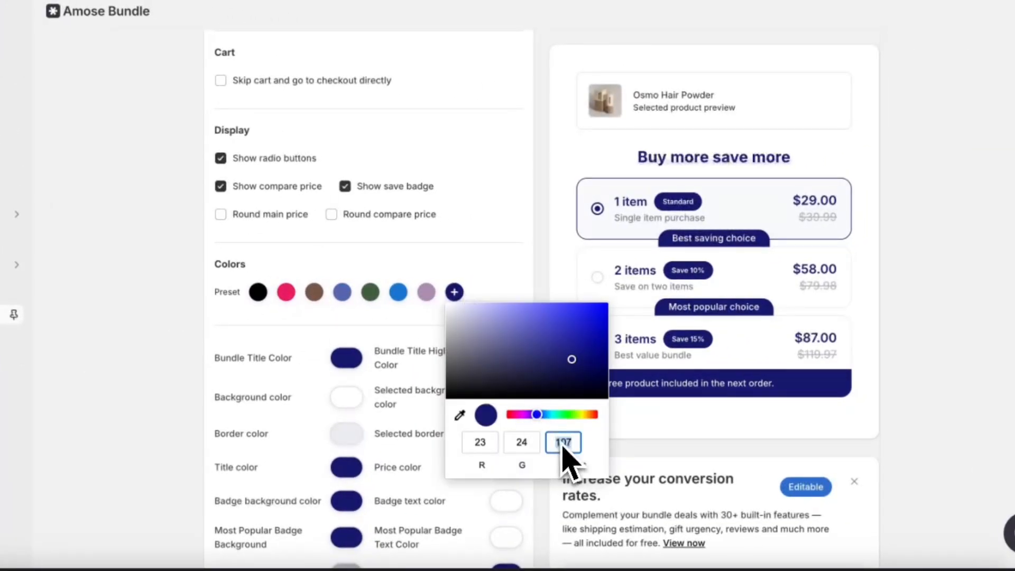
type("60")
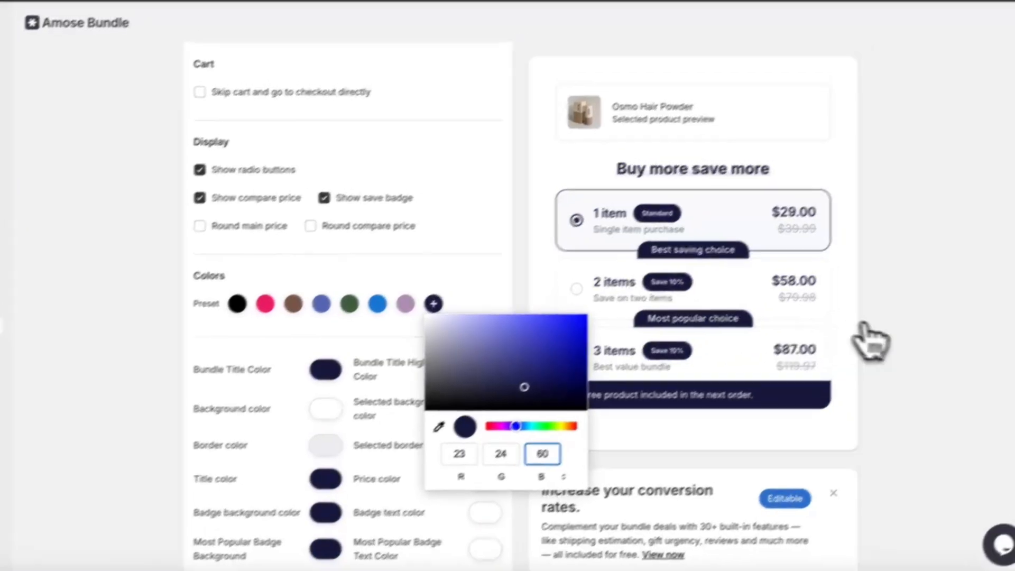
left_click(904, 324)
- Recheck the brown's RGB values in Photoshop and set the custom preset color's red to 150 and green to 133
left_click(434, 304)
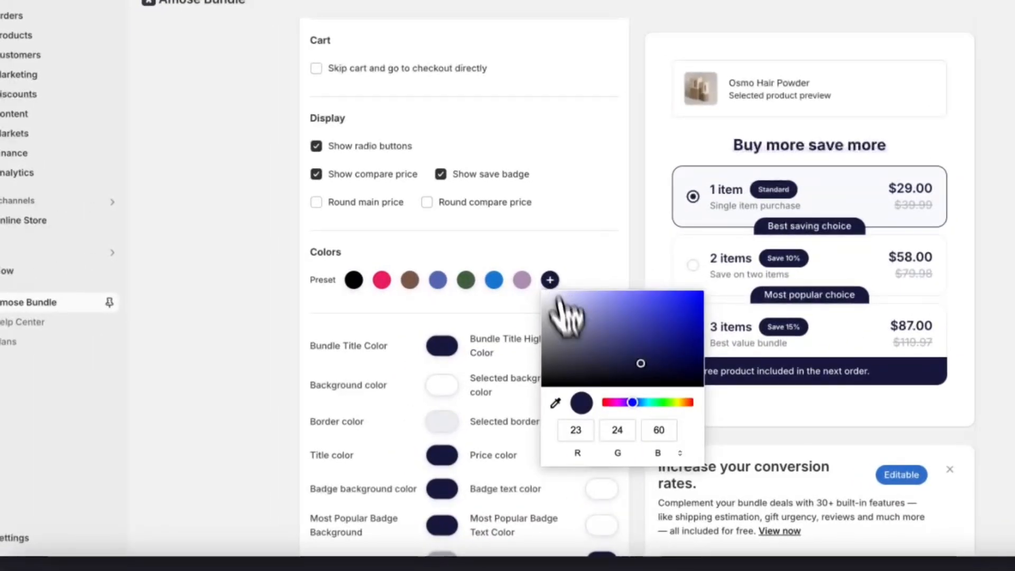
left_click(234, 564)
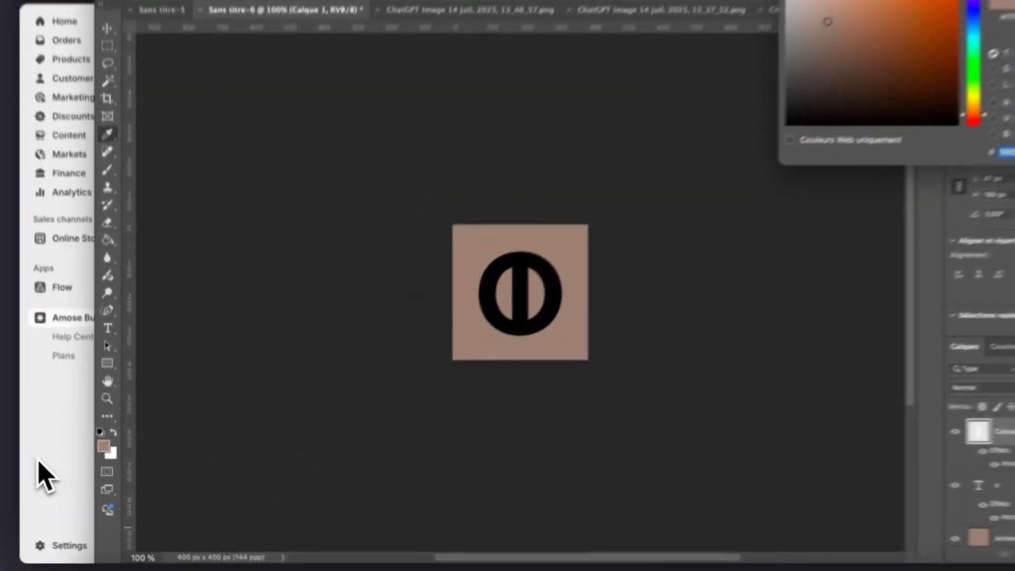
left_click(60, 474)
left_click(502, 342)
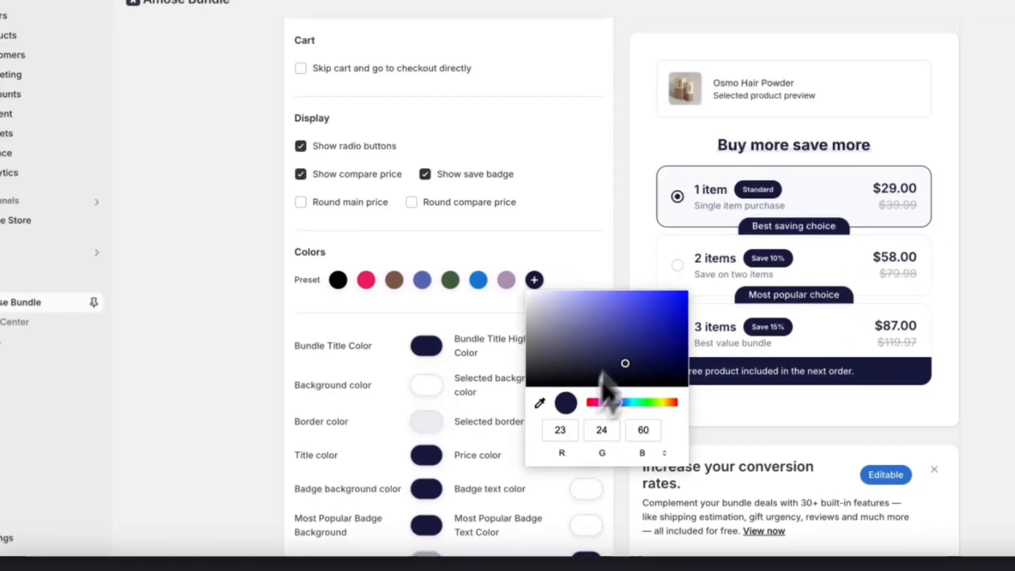
type("15")
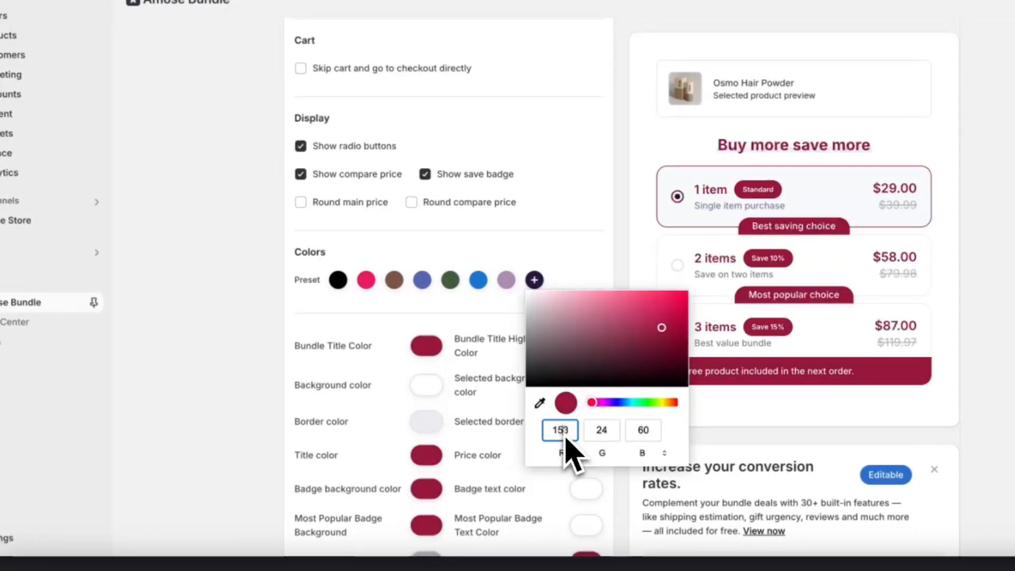
key("Delete")
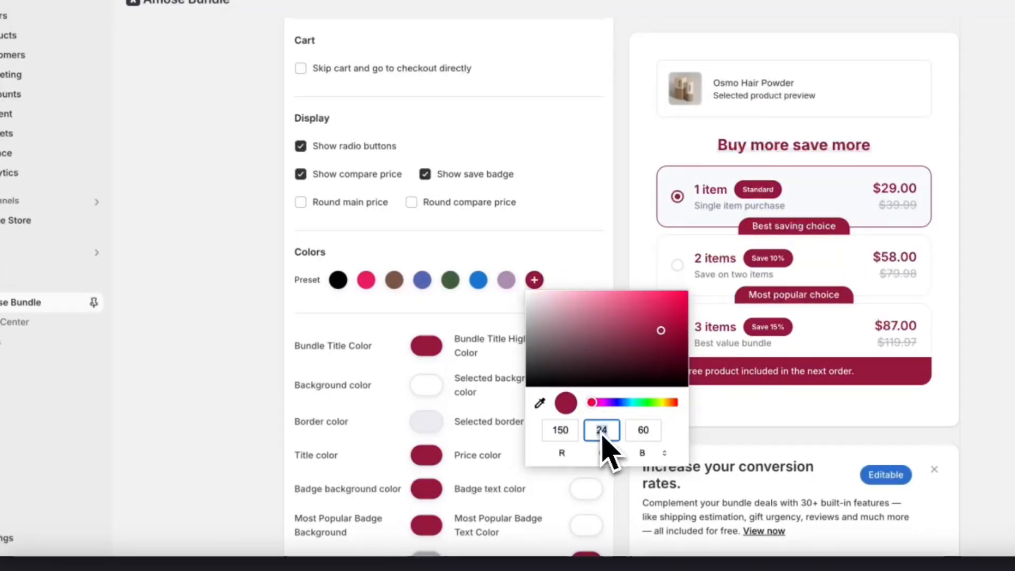
type("130")
- Check the brown in Photoshop again and set the custom preset color's green to 130 and blue to 116
left_click(217, 550)
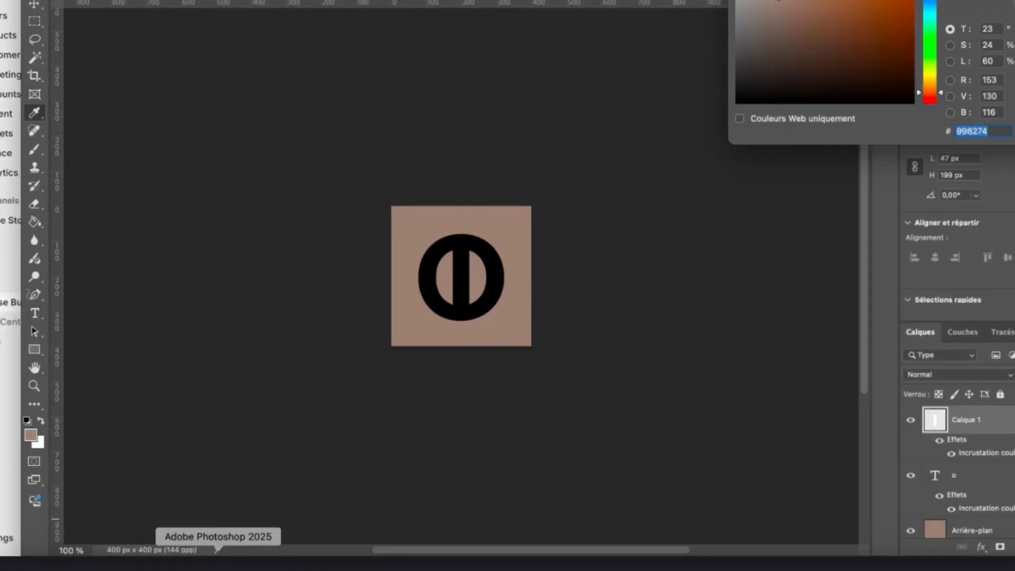
left_click(53, 463)
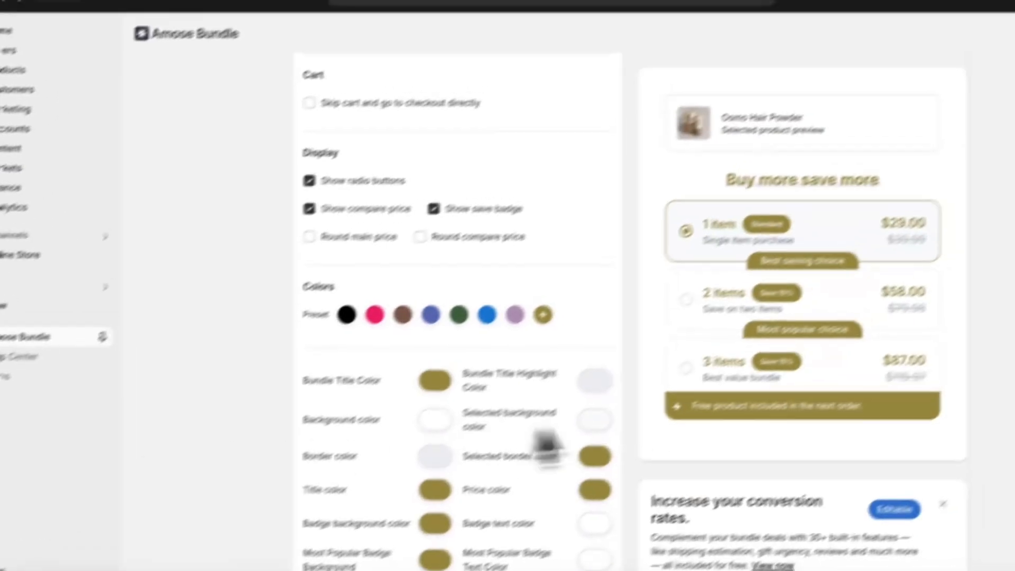
left_click(543, 315)
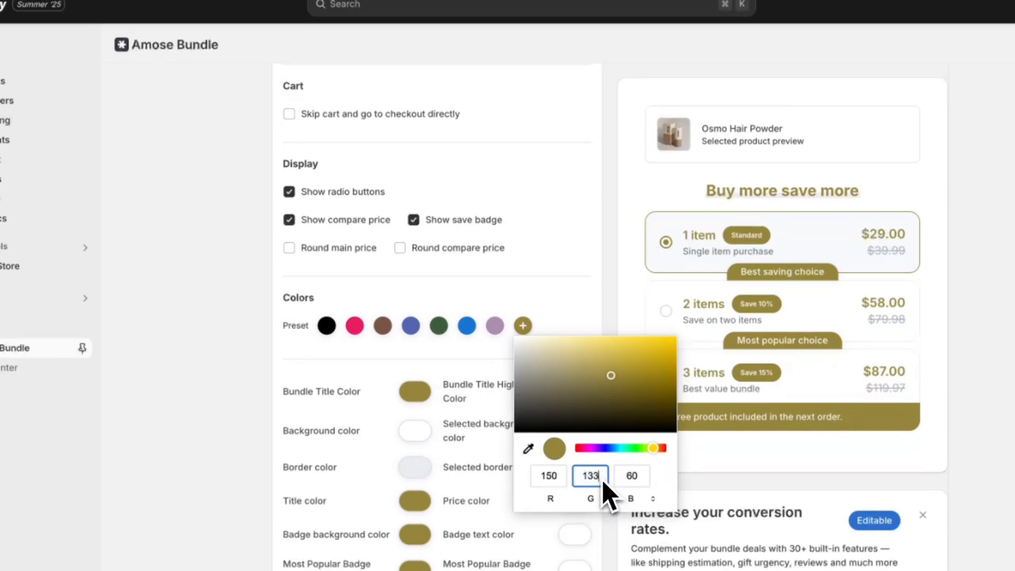
key("BackSpace")
type("0")
left_click(634, 484)
type("116")
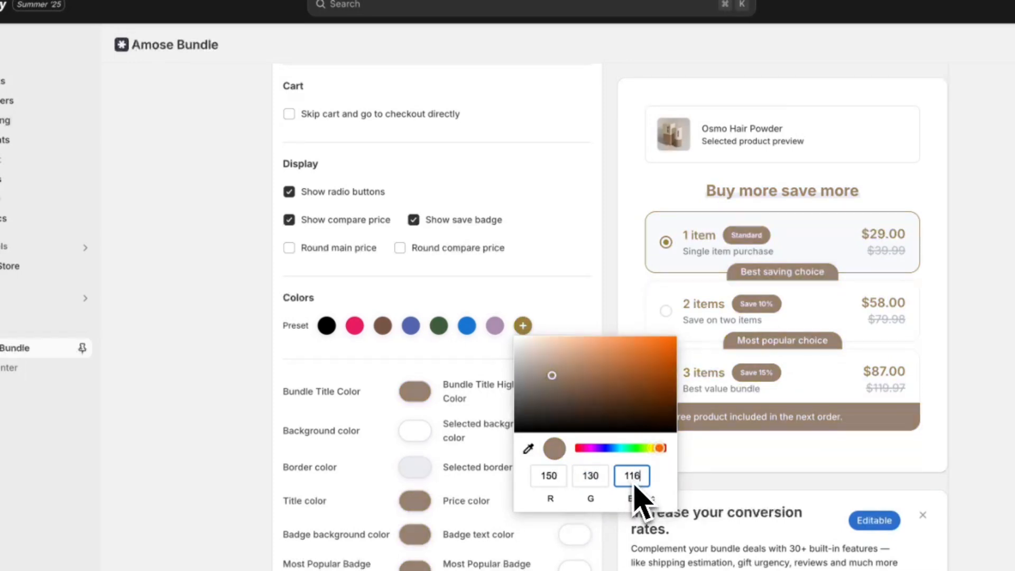
left_click(248, 418)
- Remove the 3-item option from the bundle
scroll(523, 317, "down", 6)
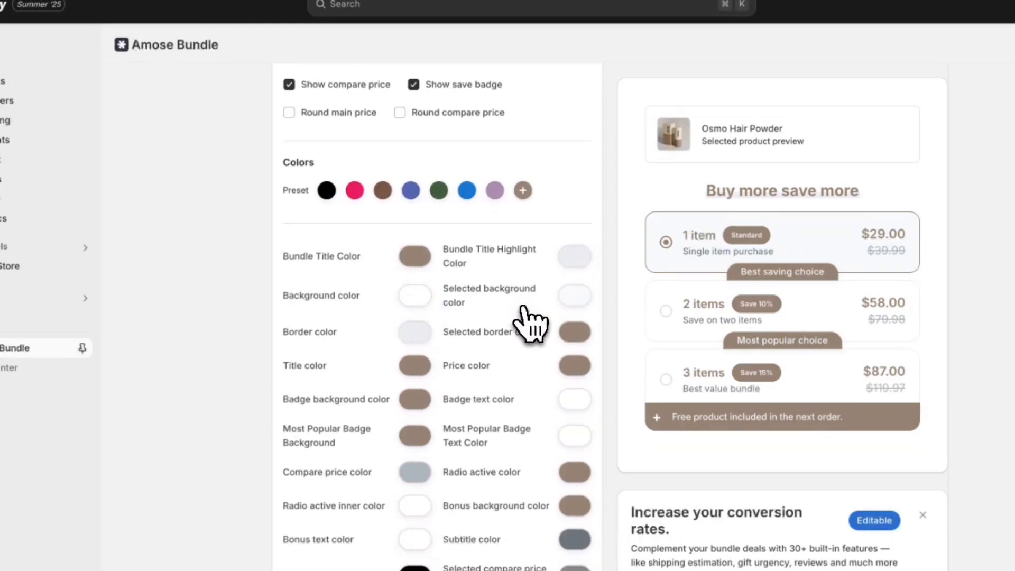
scroll(524, 317, "down", 14)
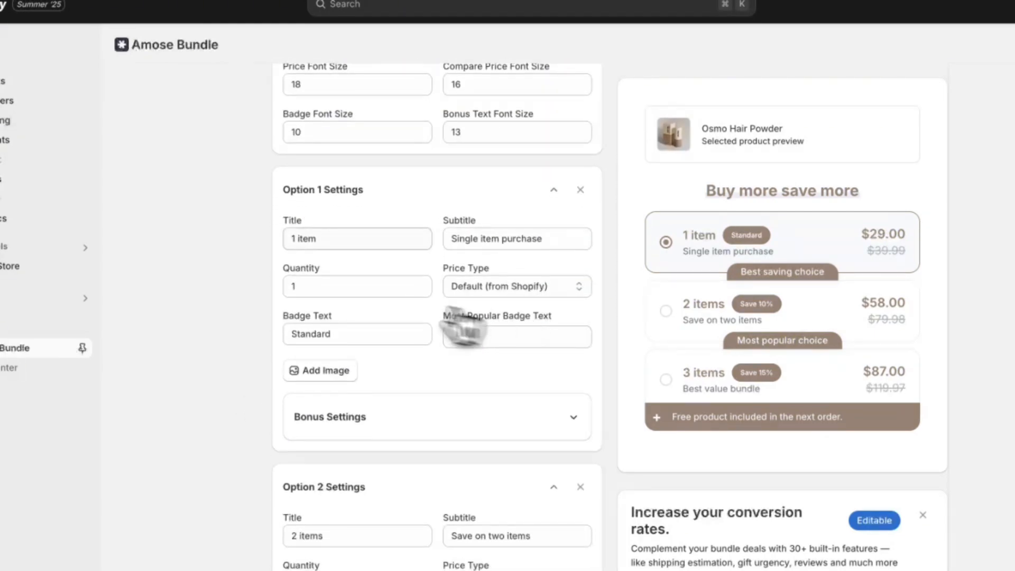
scroll(459, 264, "down", 1)
scroll(457, 254, "down", 5)
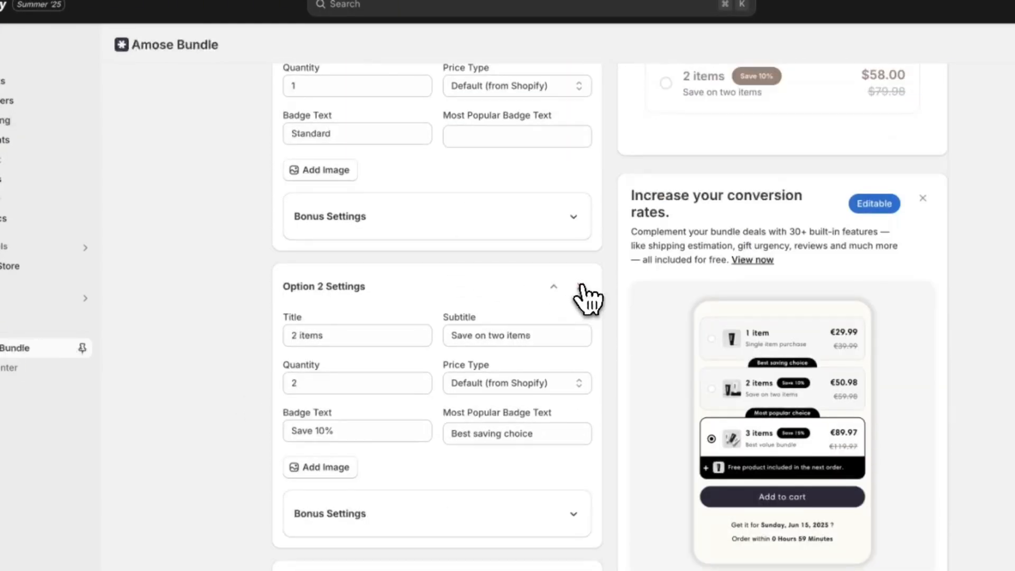
scroll(497, 238, "up", 6)
scroll(492, 356, "down", 4)
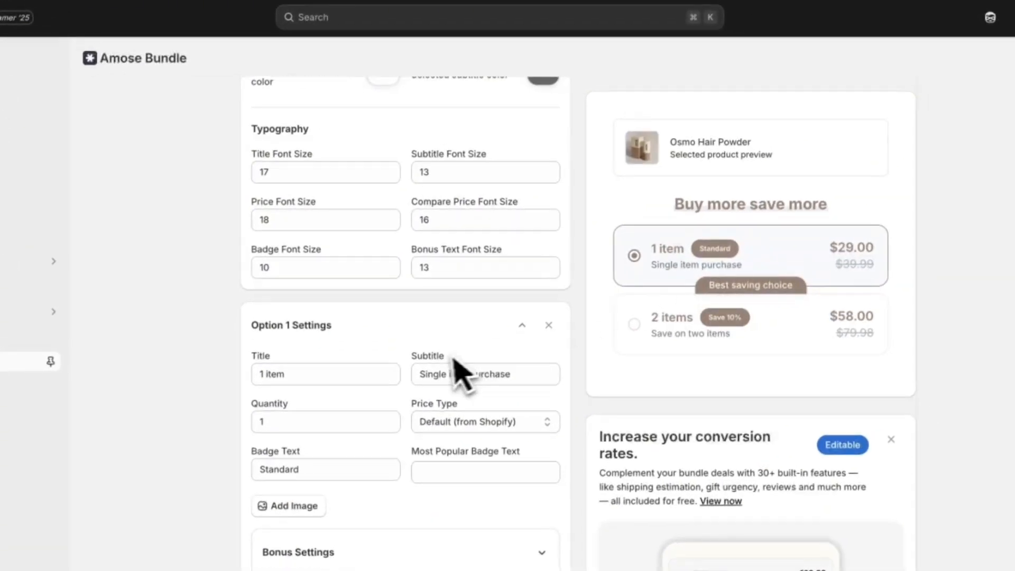
- Change the title of option 2 to "Buy 2 Get 1"
scroll(439, 365, "down", 2)
triple_click(301, 373)
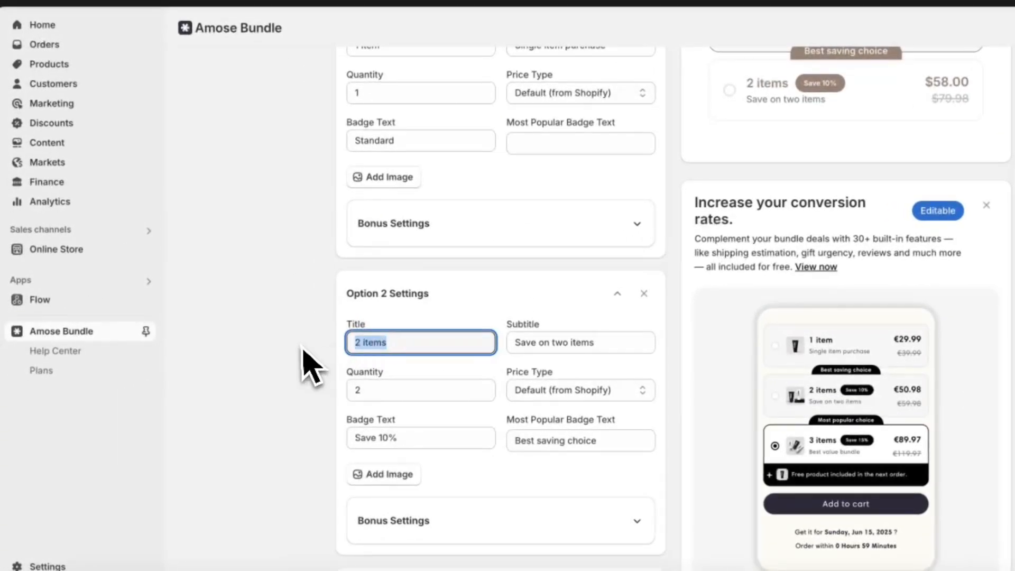
type("2Bu")
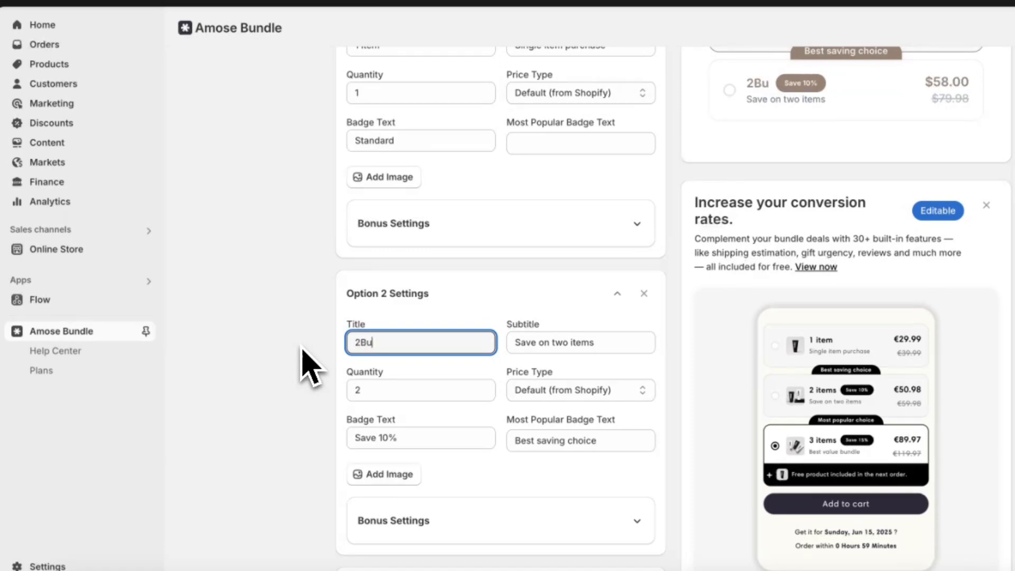
key("BackSpace")
key("BackSpace")
key("BackSpace")
type("Buy")
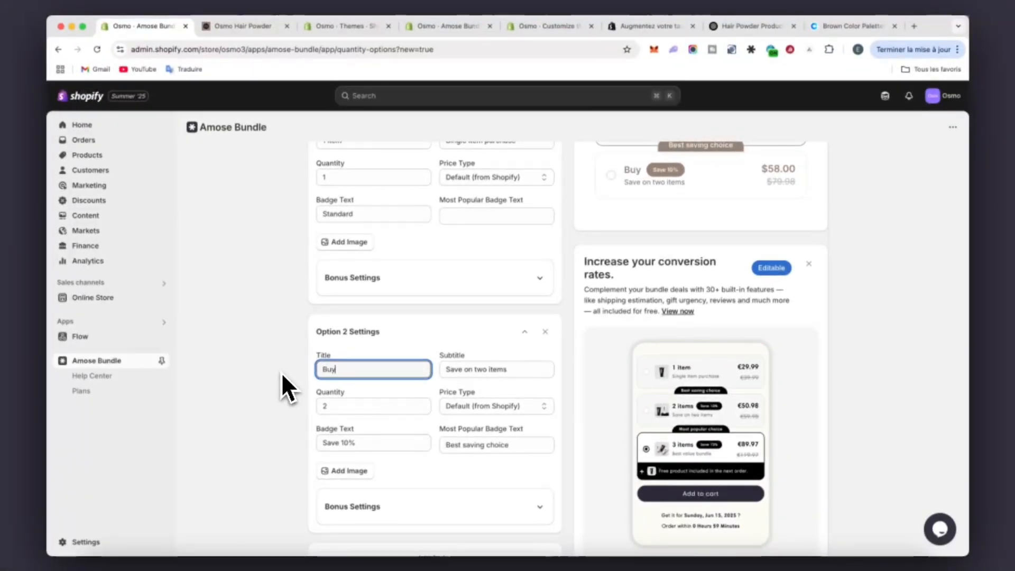
type(" 2 Get")
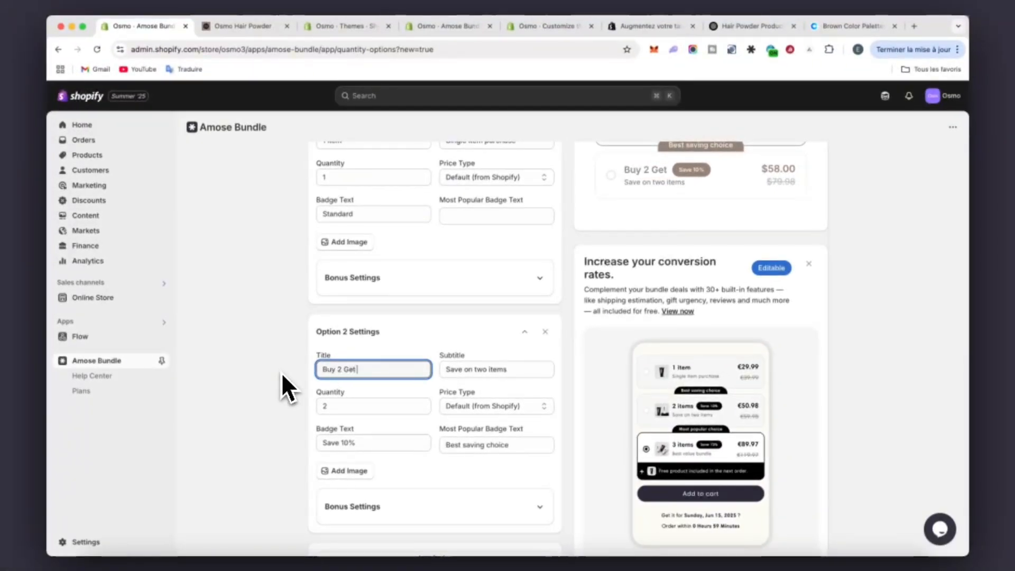
type(" 1")
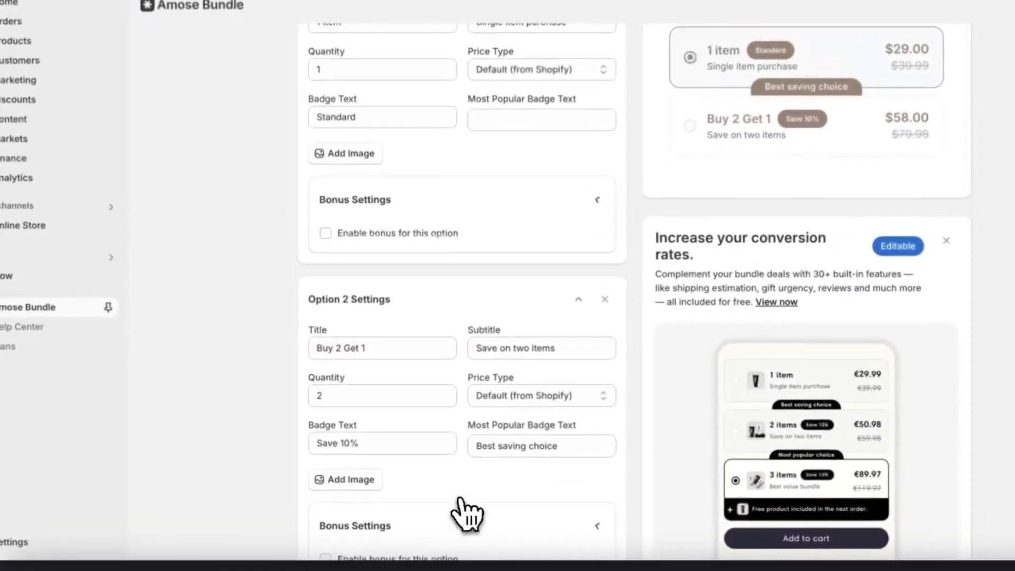
- Enable the bonus for option 2 with the bonus text "Free hair powder included"
scroll(449, 505, "down", 2)
left_click(399, 475)
scroll(402, 484, "down", 5)
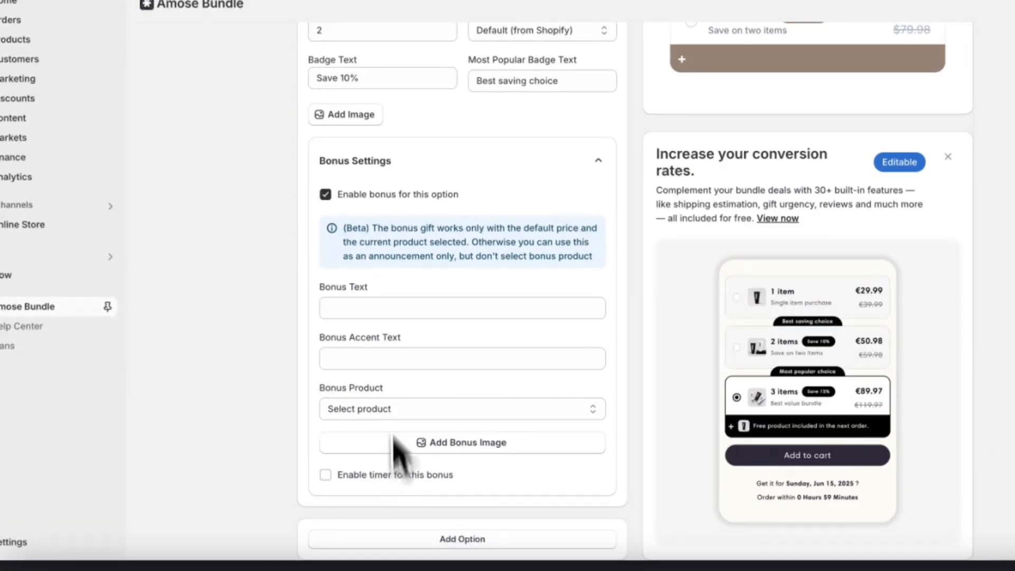
left_click(382, 309)
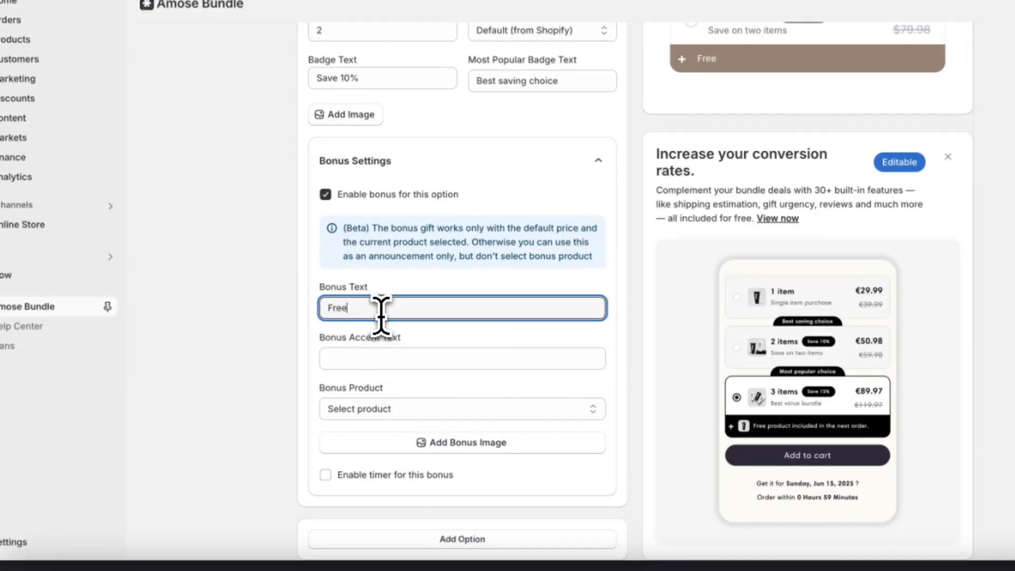
type("Free hair powder included")
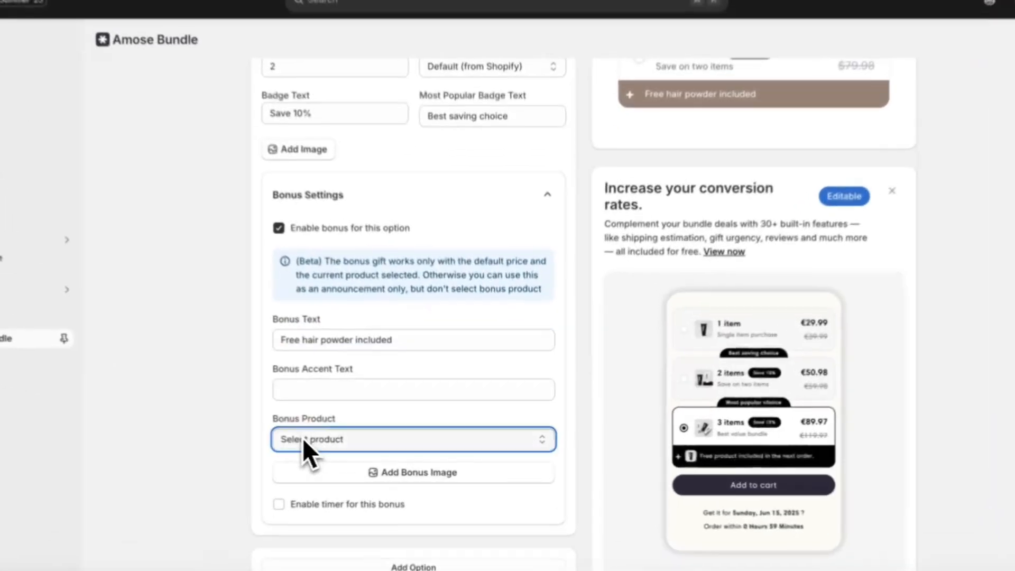
- Select Osmo Hair Powder as option 2's bonus product and add the beige product photo as its bonus image
left_click(351, 438)
left_click(312, 455)
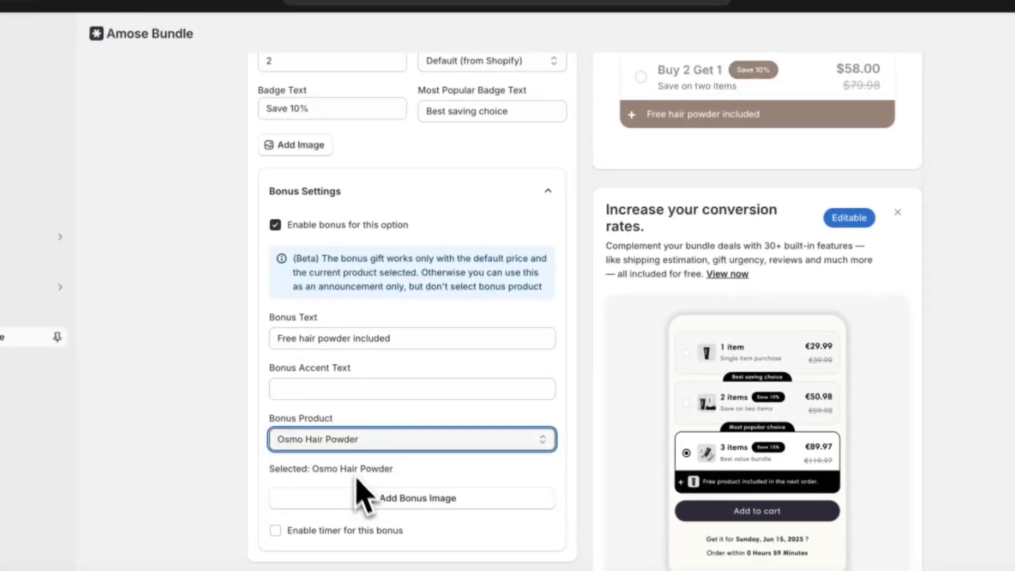
left_click(370, 497)
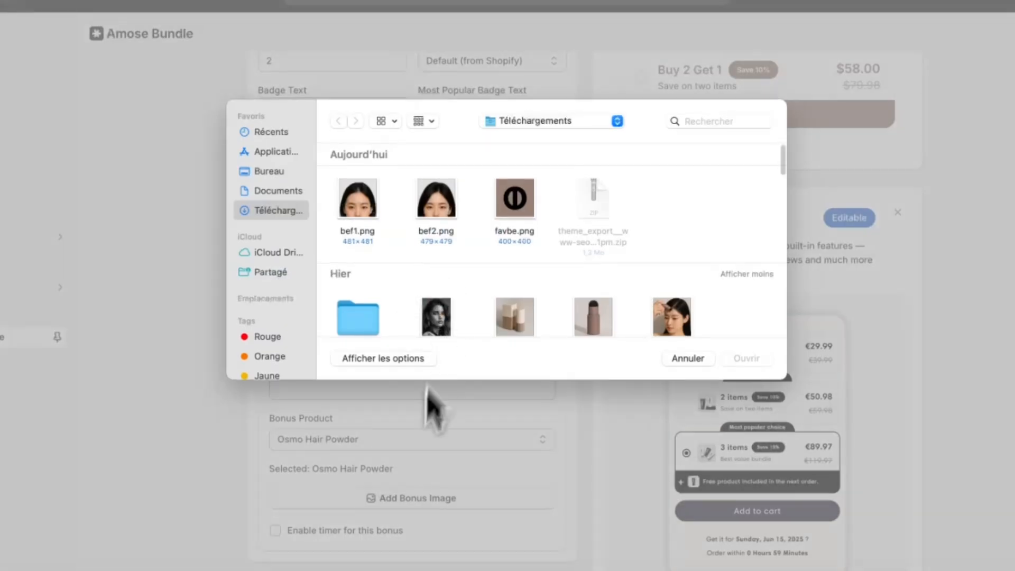
scroll(526, 228, "down", 3)
double_click(524, 227)
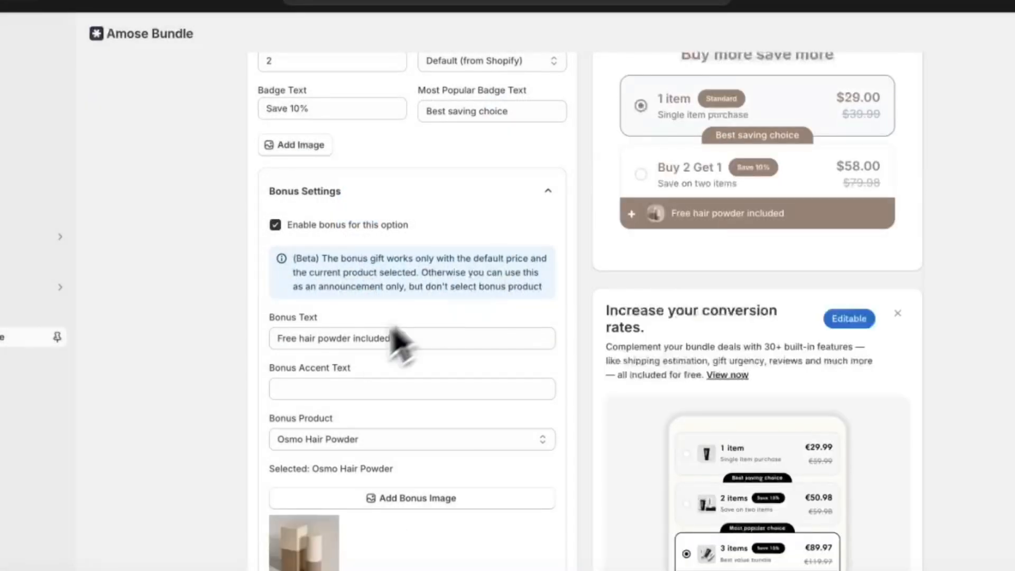
- Add the beige product photo from Downloads as the image of option 2
scroll(351, 374, "up", 5)
left_click(289, 317)
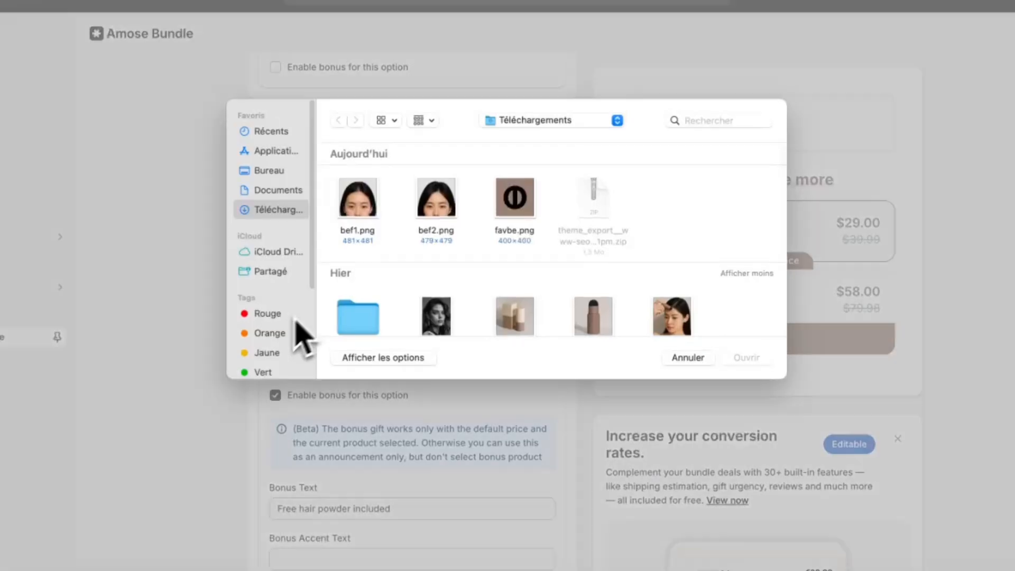
scroll(494, 290, "down", 3)
left_click(522, 244)
double_click(523, 249)
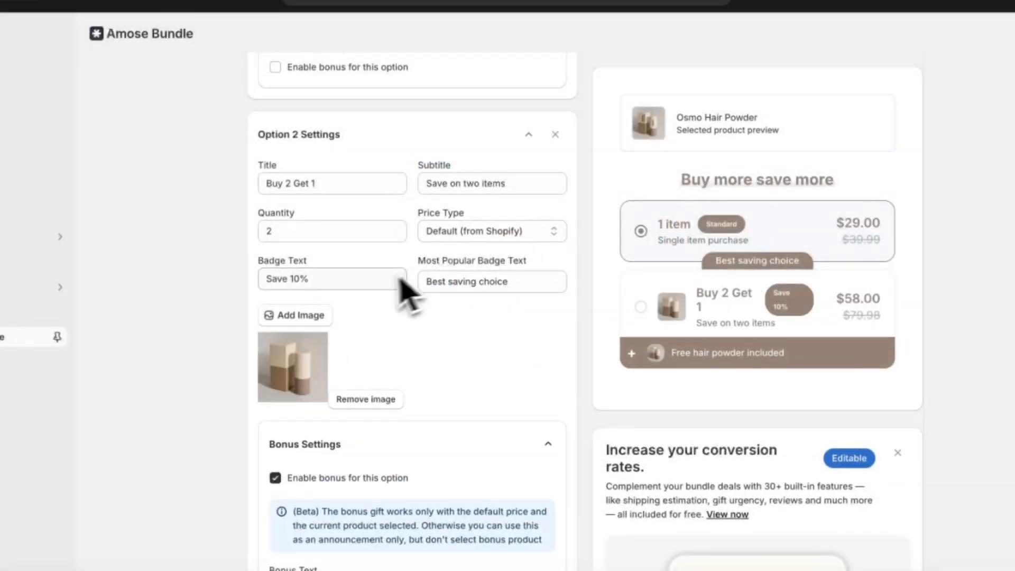
- Add the beige product photo from Downloads as the image of option 1
scroll(375, 295, "up", 3)
scroll(339, 275, "up", 3)
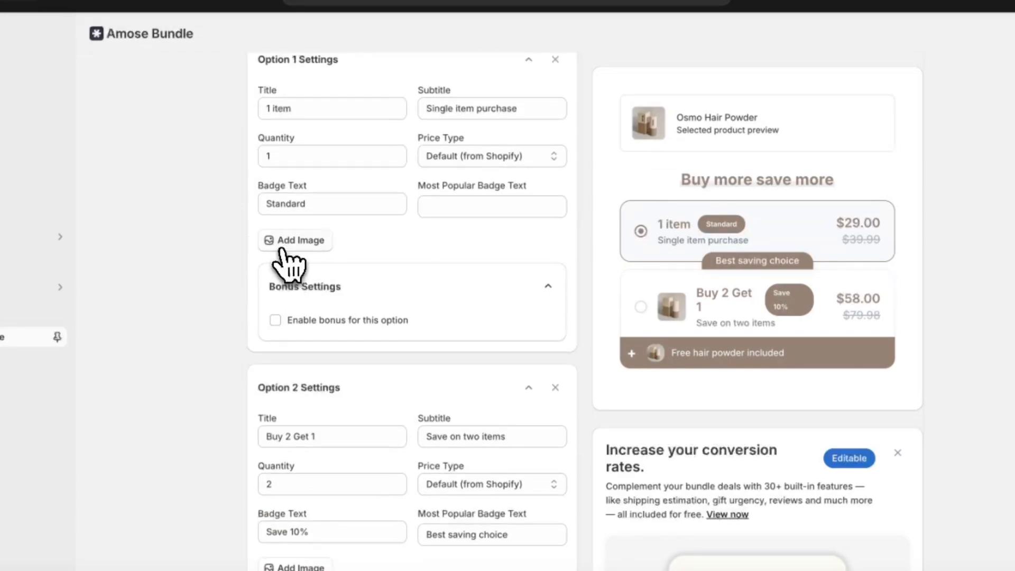
left_click(285, 238)
scroll(510, 240, "down", 3)
left_click(515, 244)
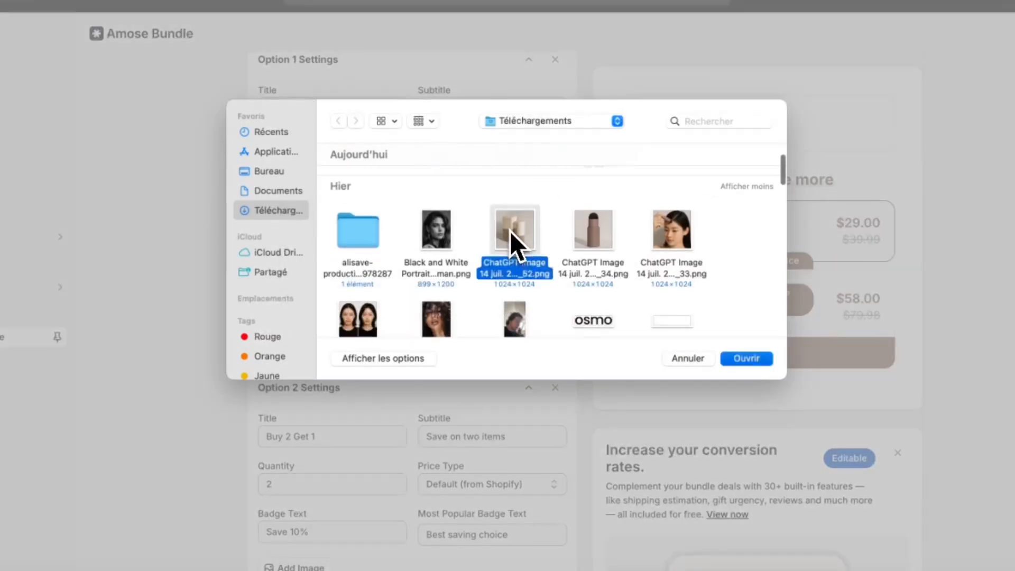
double_click(517, 233)
- Clear the badge text of option 2
scroll(351, 350, "down", 5)
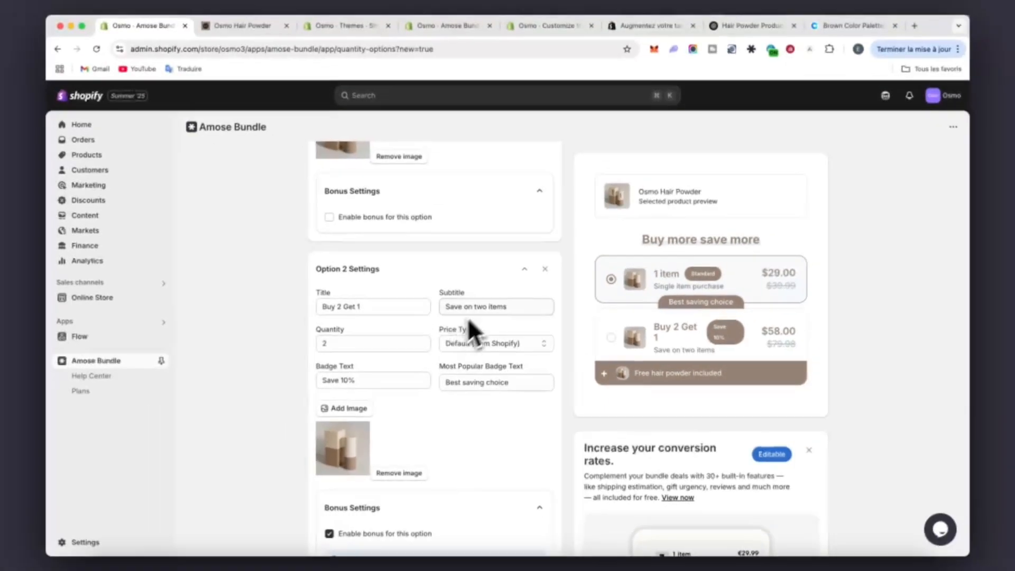
scroll(452, 306, "up", 8)
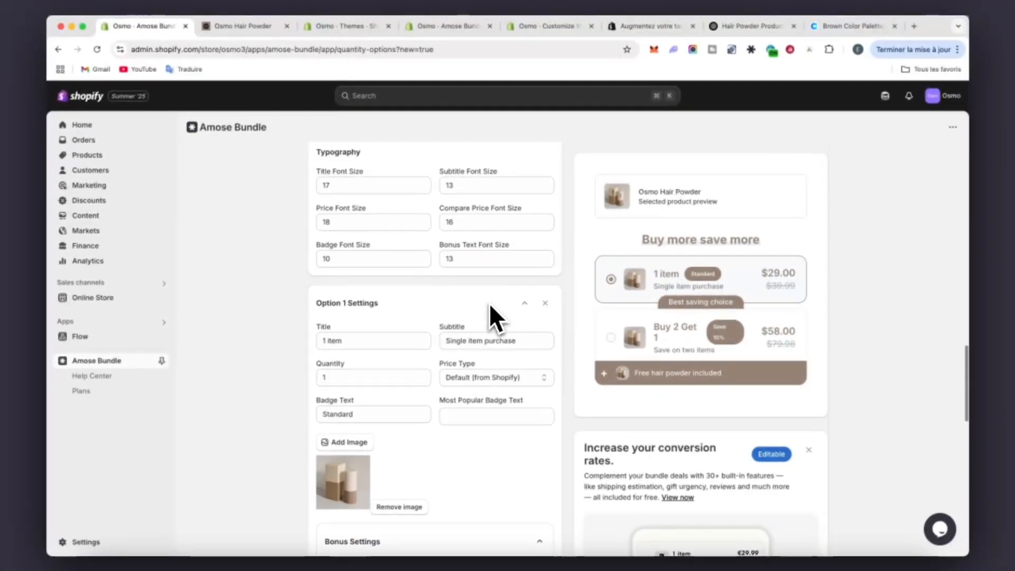
scroll(440, 389, "down", 6)
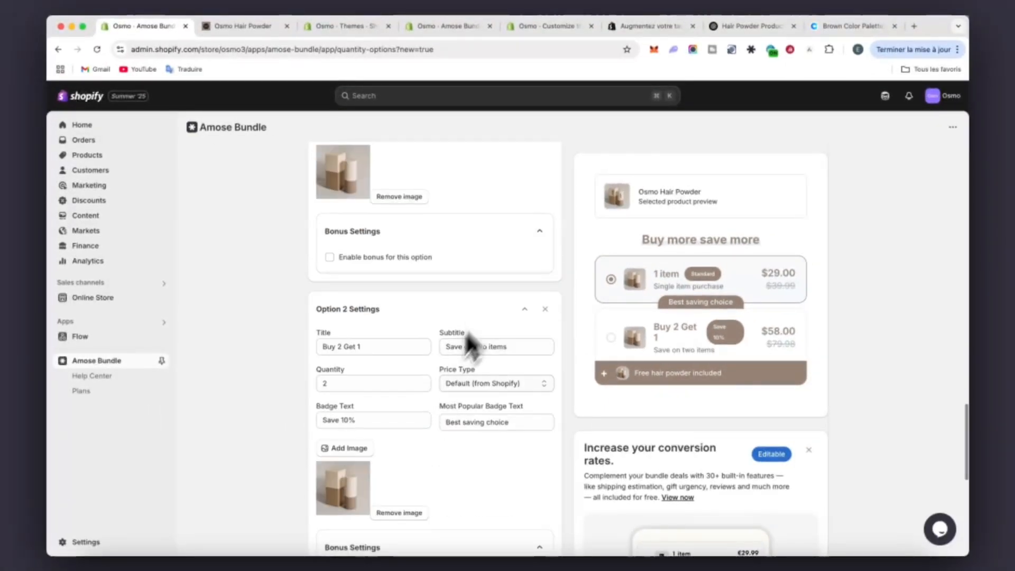
triple_click(353, 421)
key("BackSpace")
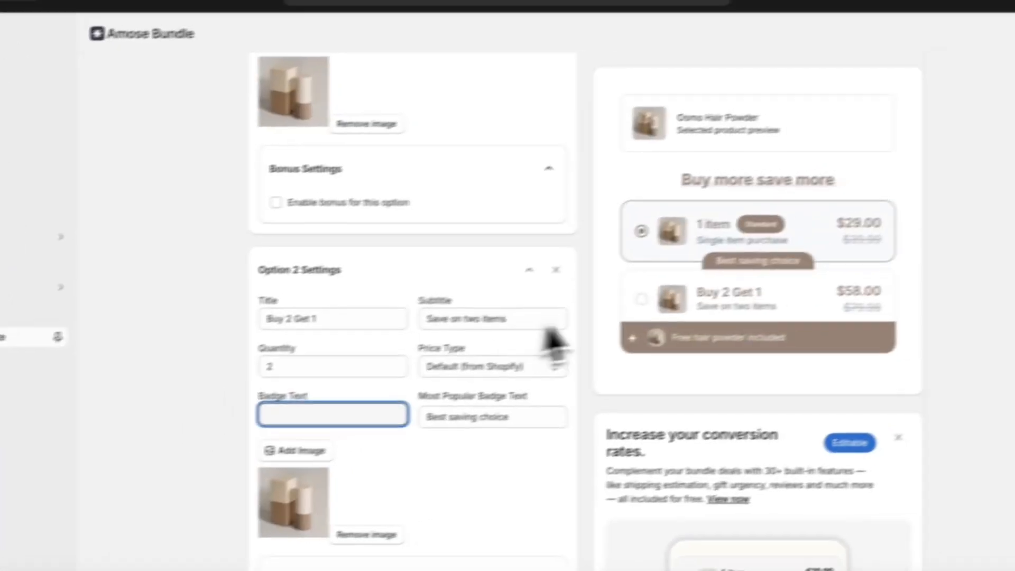
left_click_drag(569, 309, 447, 311)
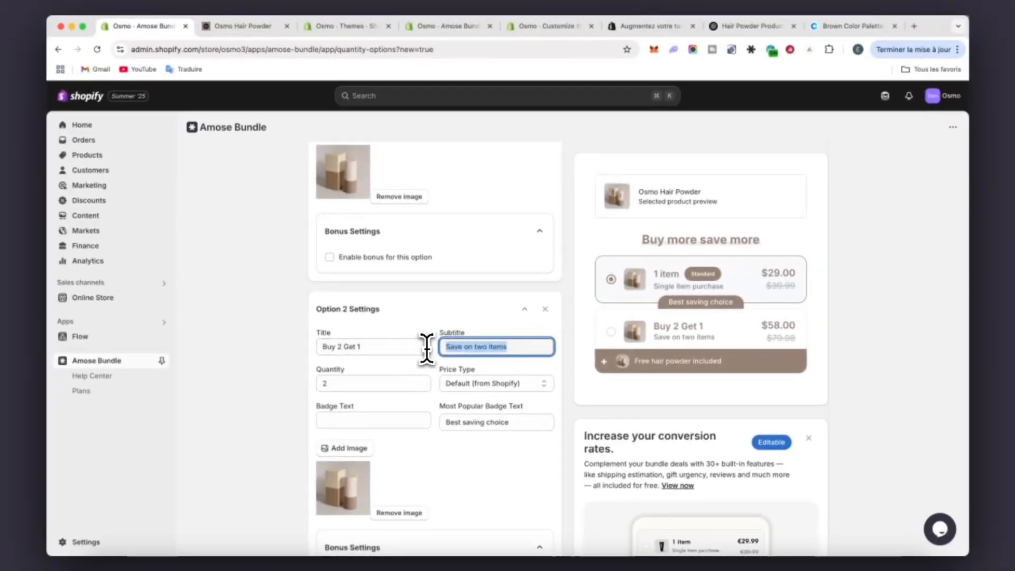
- Change the title of option 1 to "1 Powder"
scroll(422, 248, "up", 5)
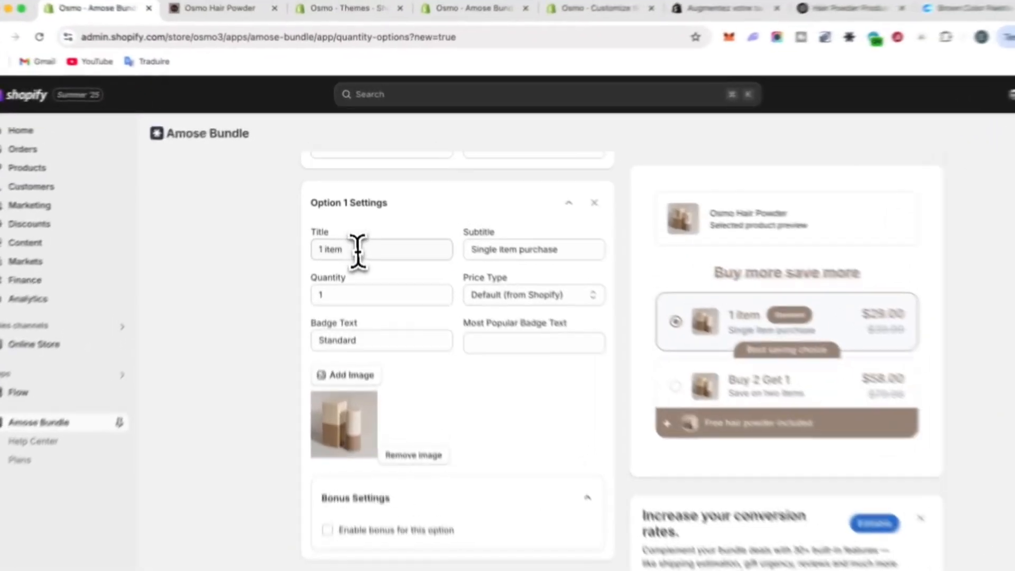
left_click(334, 249)
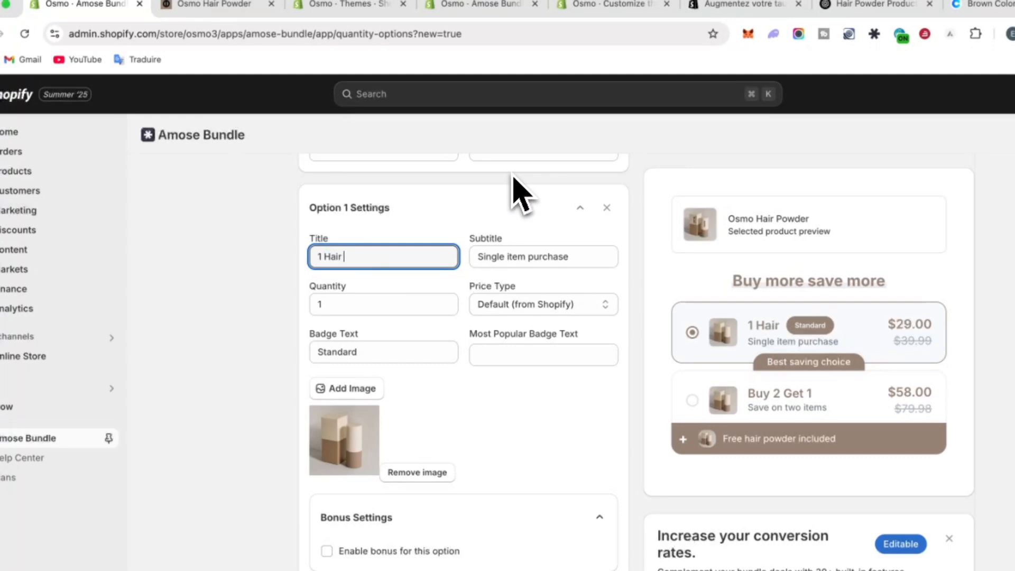
type("Hair Powder")
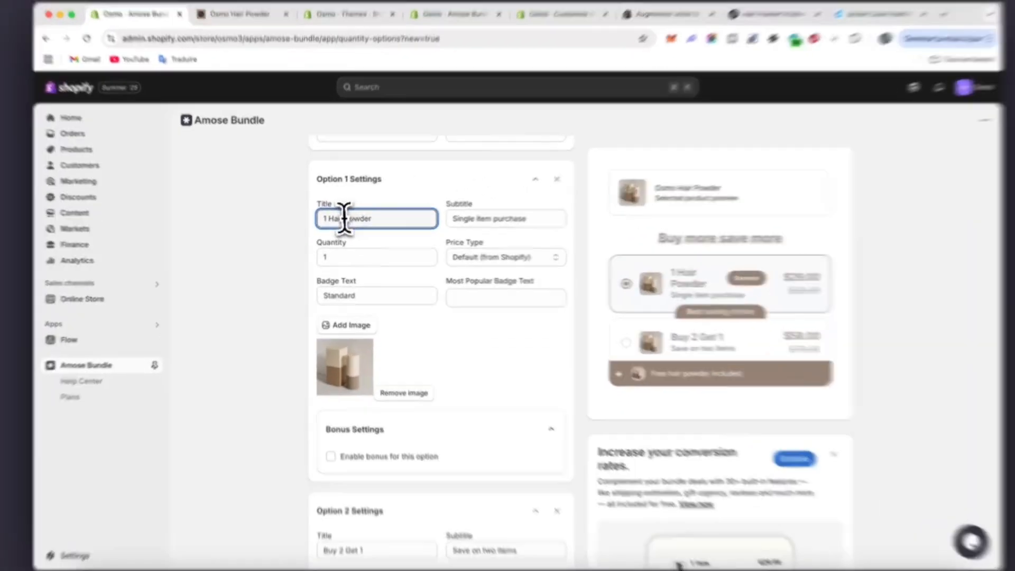
double_click(338, 221)
key("BackSpace")
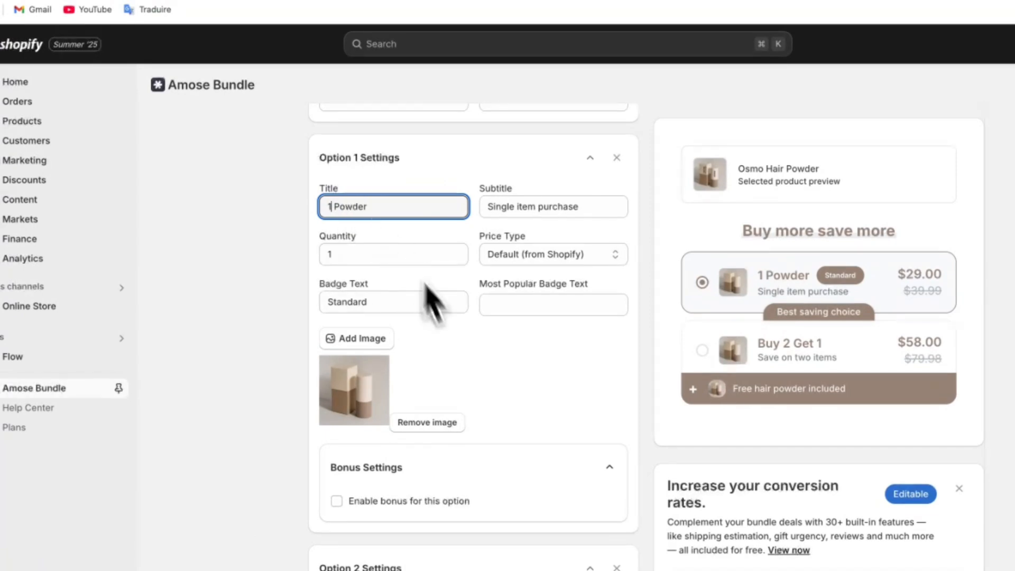
- Review the typography, option 1 and option 2 settings against the bundle preview
scroll(452, 374, "down", 10)
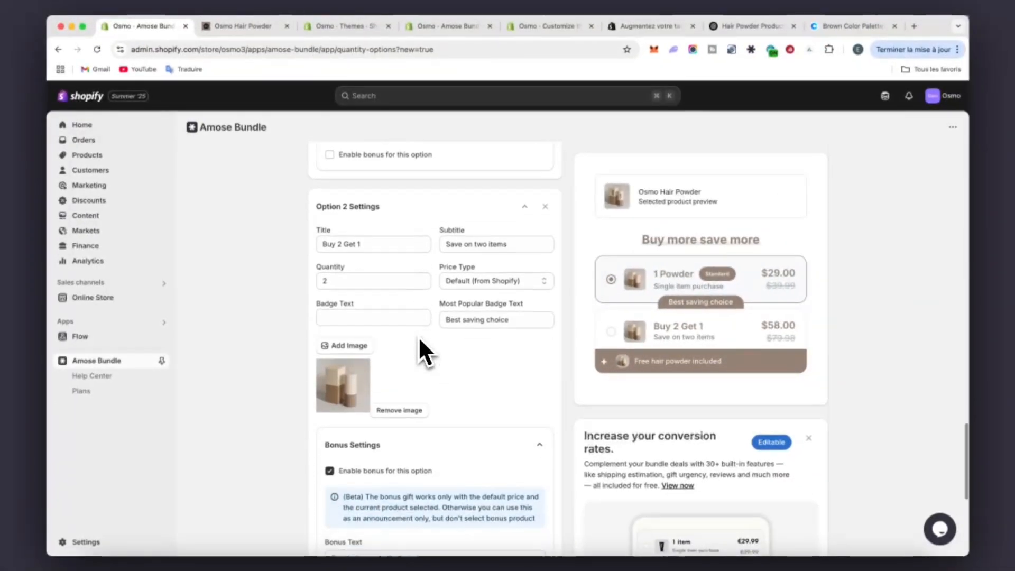
scroll(518, 245, "up", 3)
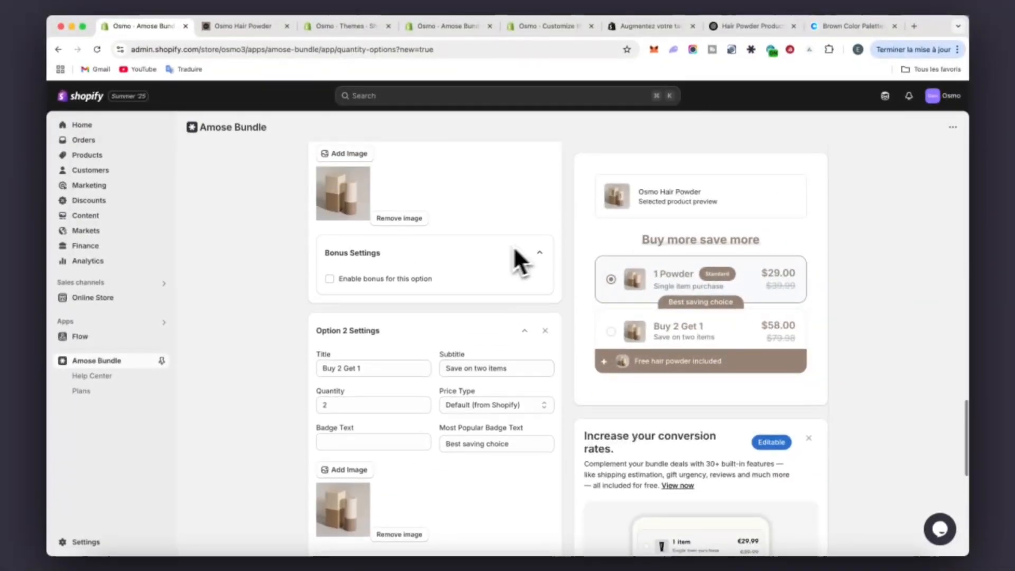
scroll(438, 268, "up", 8)
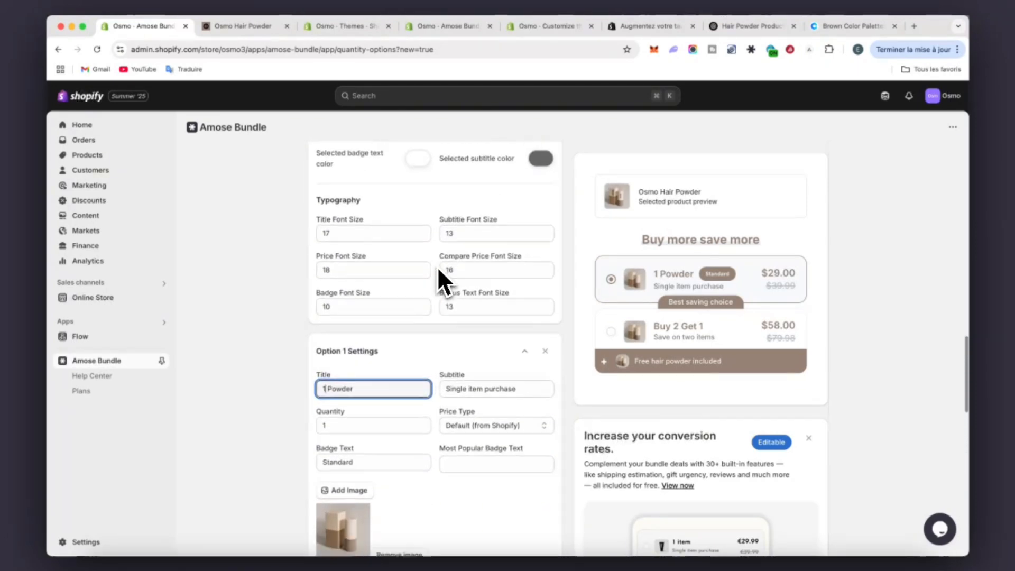
scroll(439, 271, "down", 15)
scroll(438, 271, "up", 10)
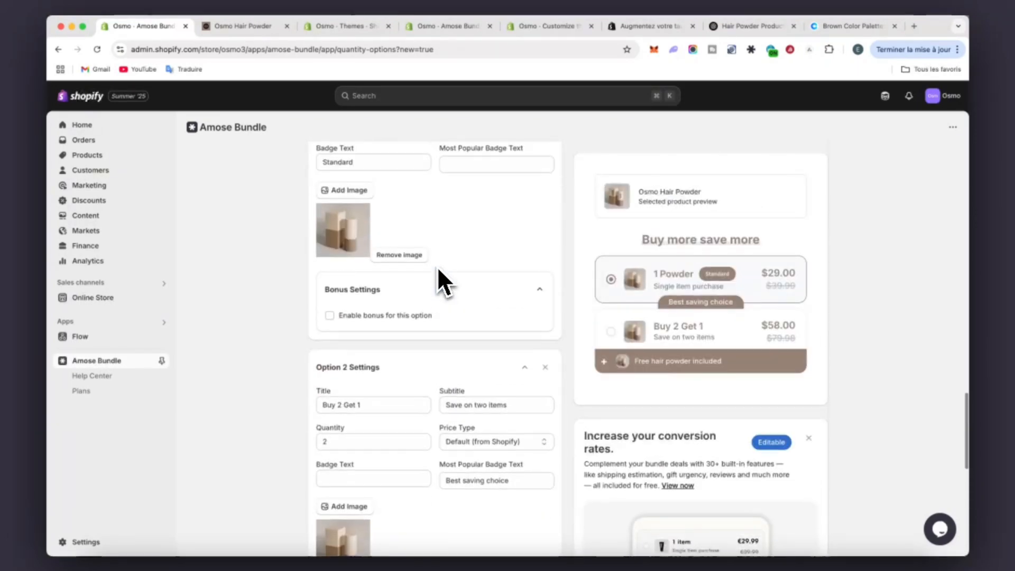
scroll(437, 269, "up", 3)
scroll(433, 338, "down", 4)
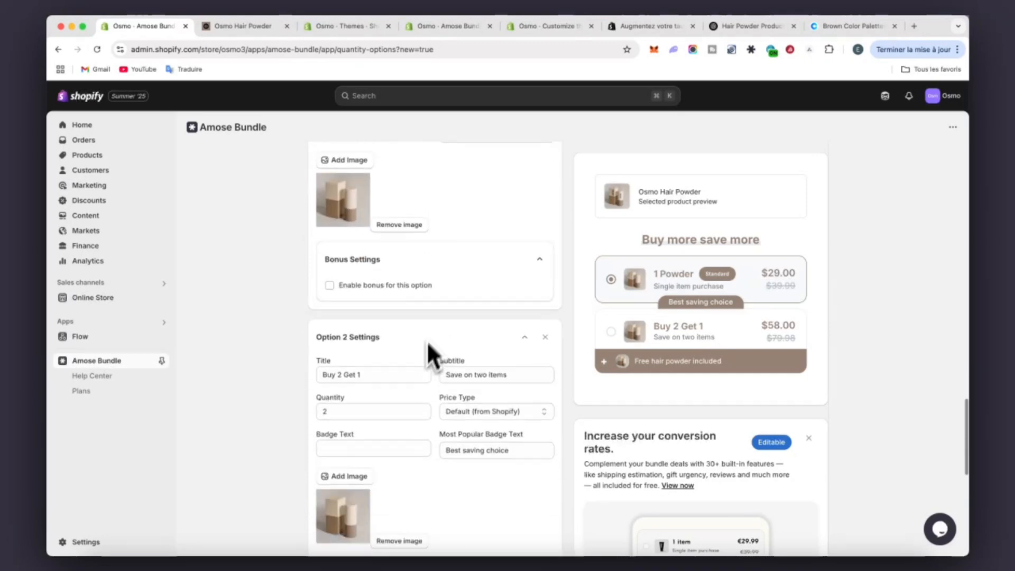
scroll(426, 340, "down", 4)
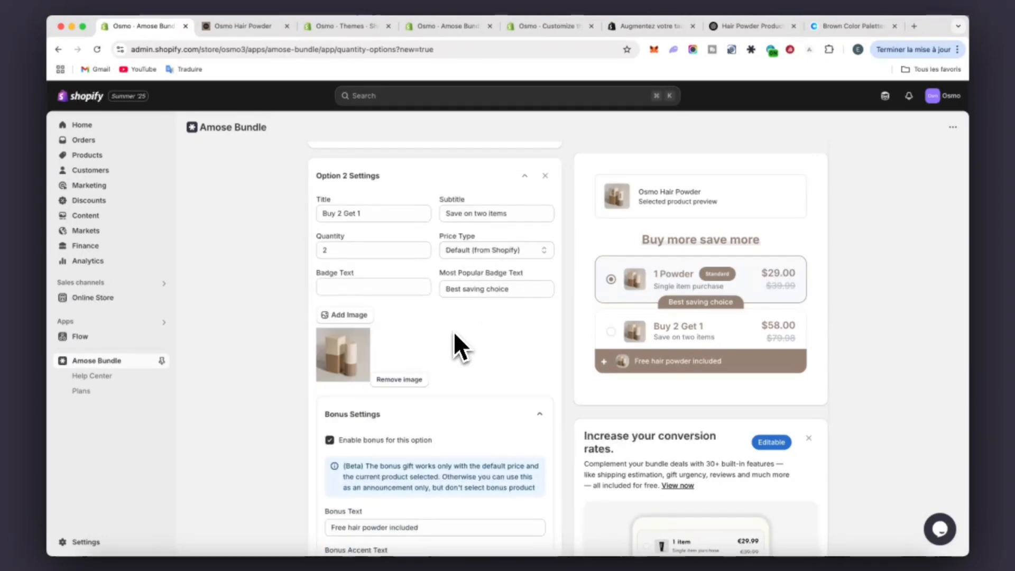
scroll(417, 364, "up", 10)
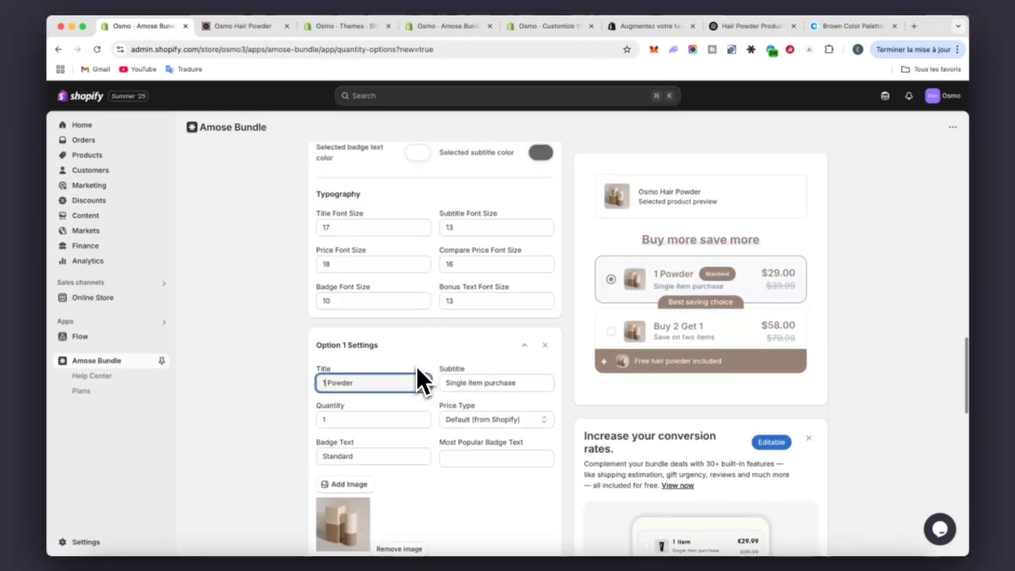
- Set the bundle title highlight color to a light beige, RGB 229, 211, 200, sampled with the eyedropper
scroll(417, 366, "up", 12)
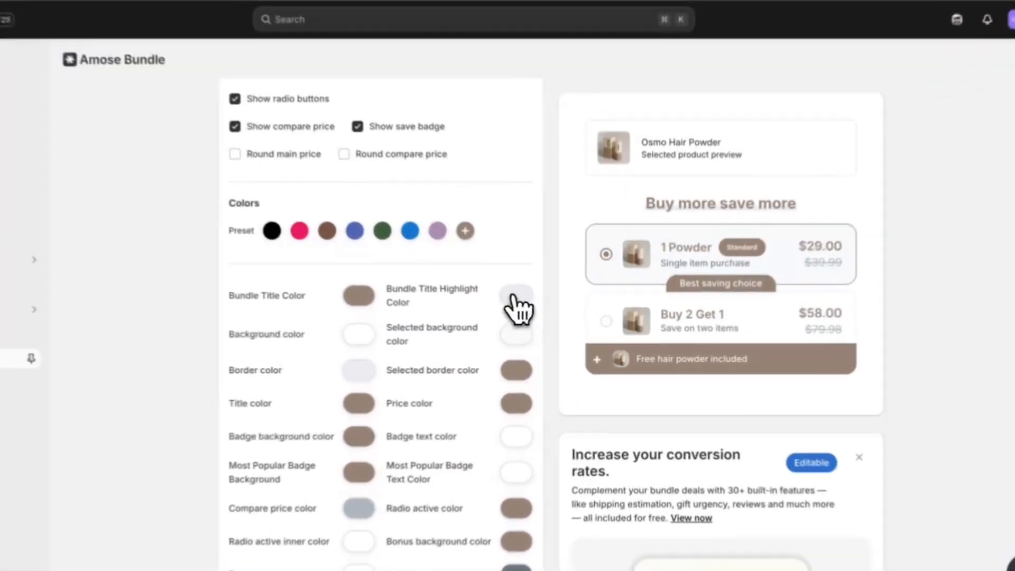
left_click(514, 295)
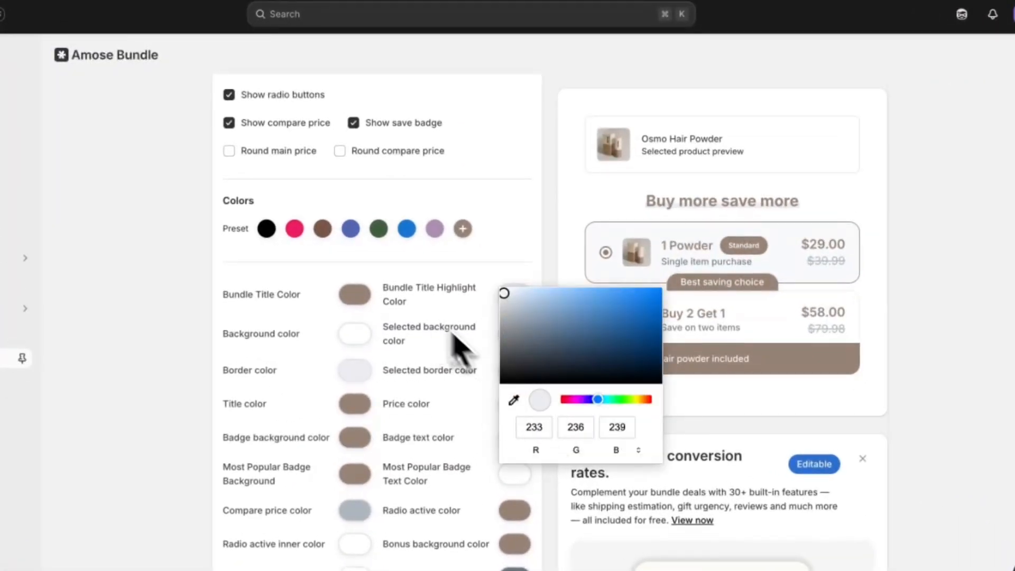
left_click(513, 399)
left_click(353, 297)
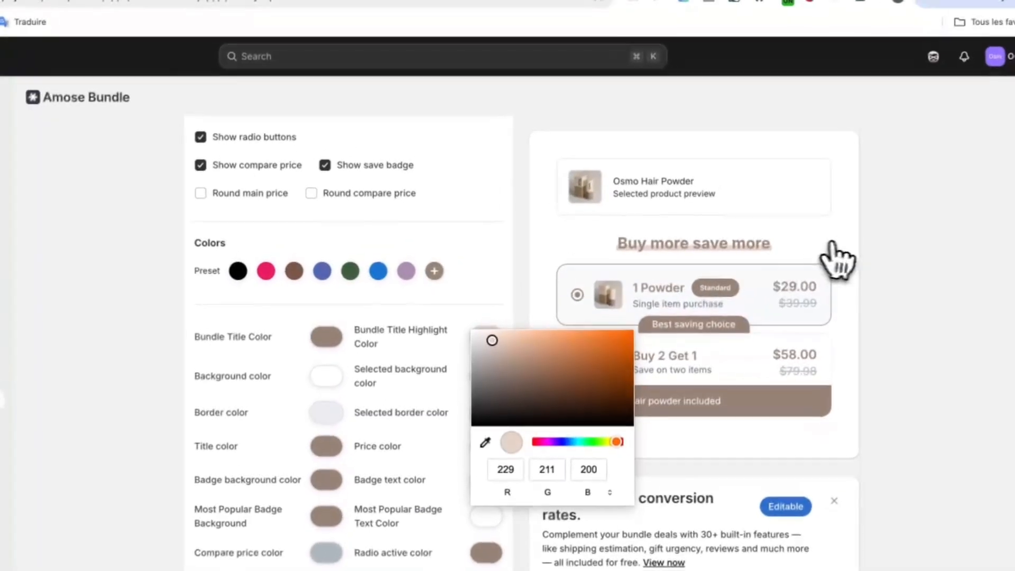
left_click(861, 202)
- Save the quantity bundle settings
scroll(476, 262, "up", 4)
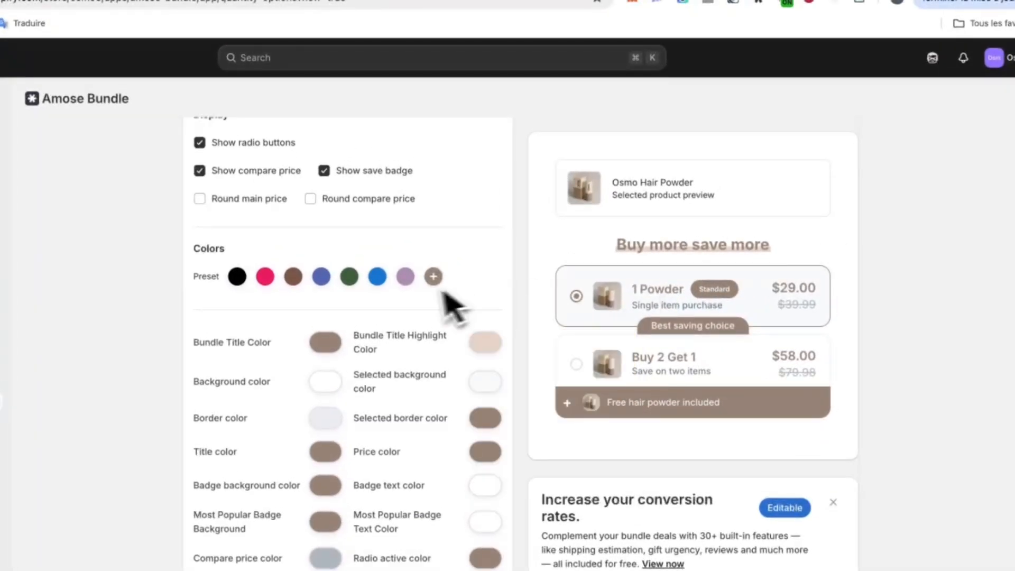
scroll(414, 292, "up", 6)
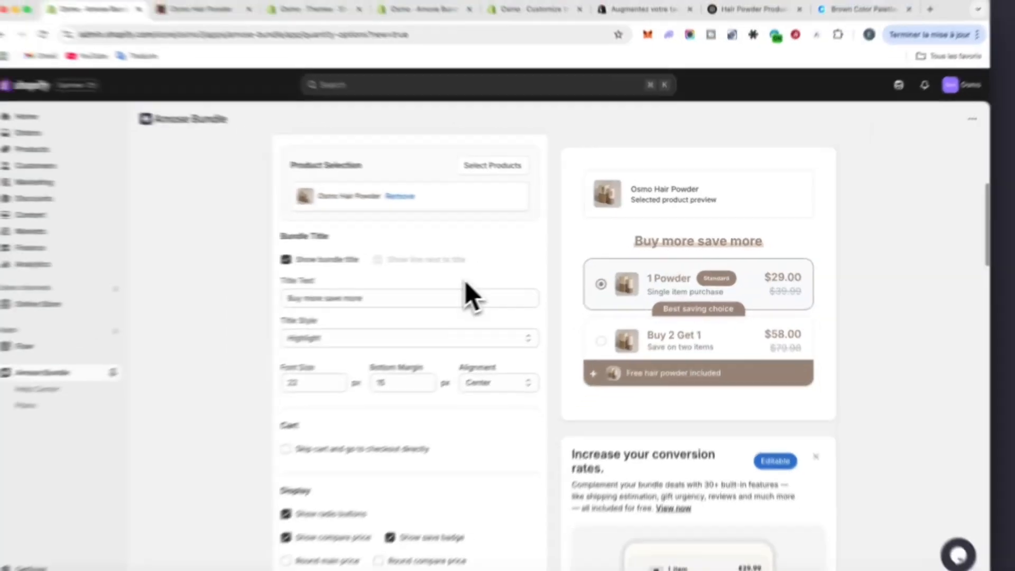
scroll(486, 275, "up", 2)
scroll(486, 276, "down", 4)
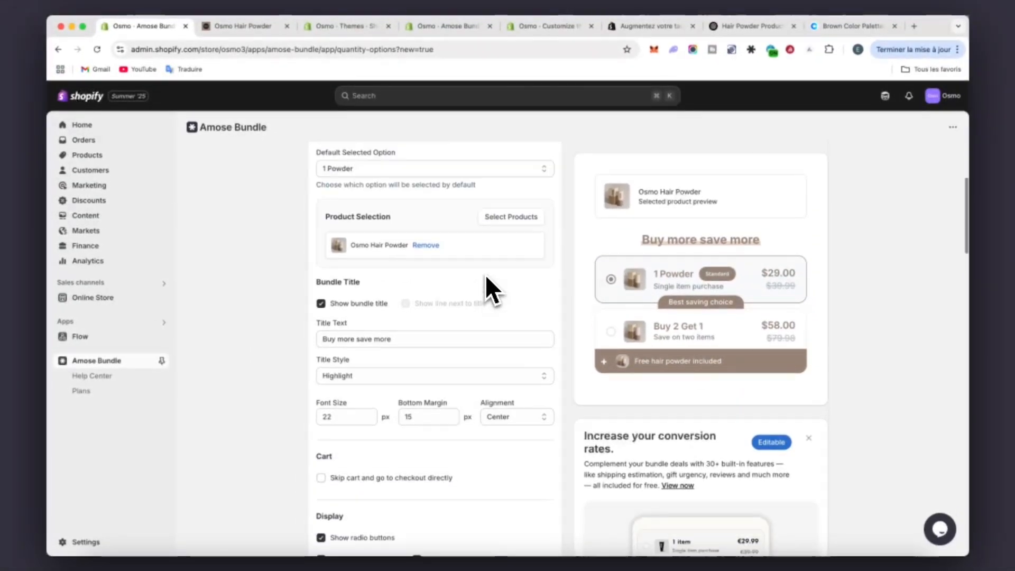
scroll(485, 276, "up", 4)
left_click(817, 162)
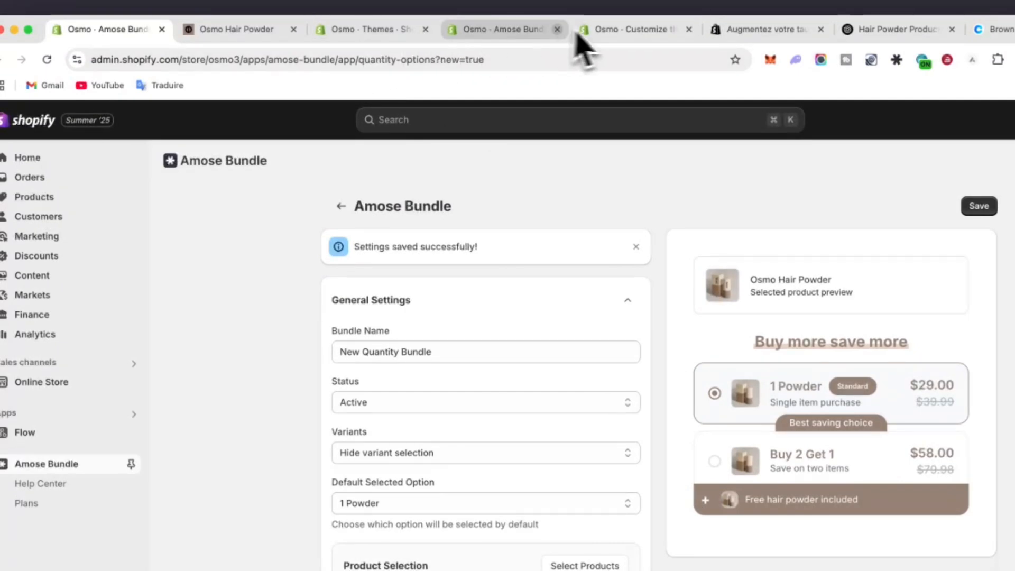
- Switch to the theme editor, show the product page in mobile preview and enable the Amose Bundle app embed
left_click(603, 29)
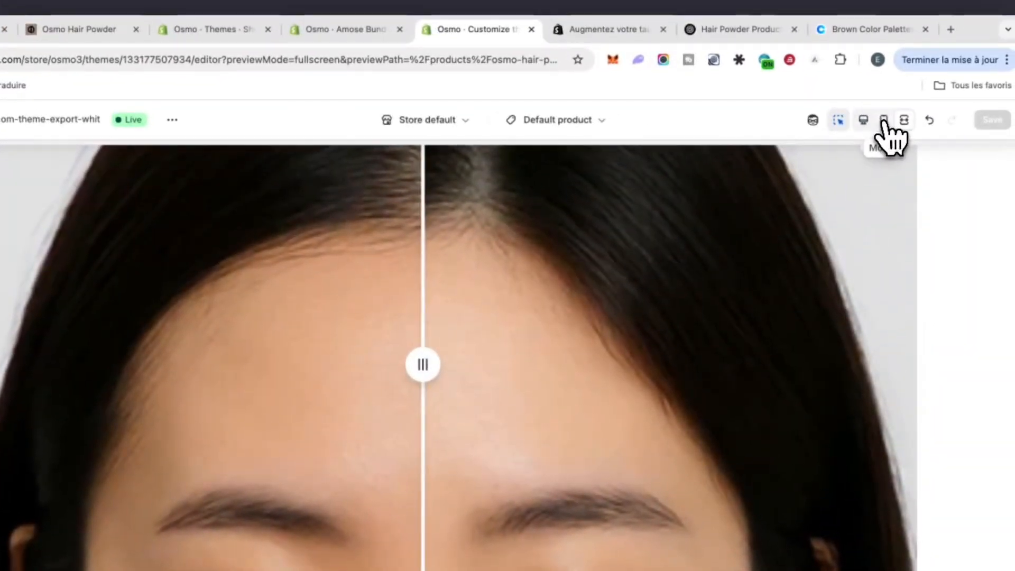
left_click(884, 121)
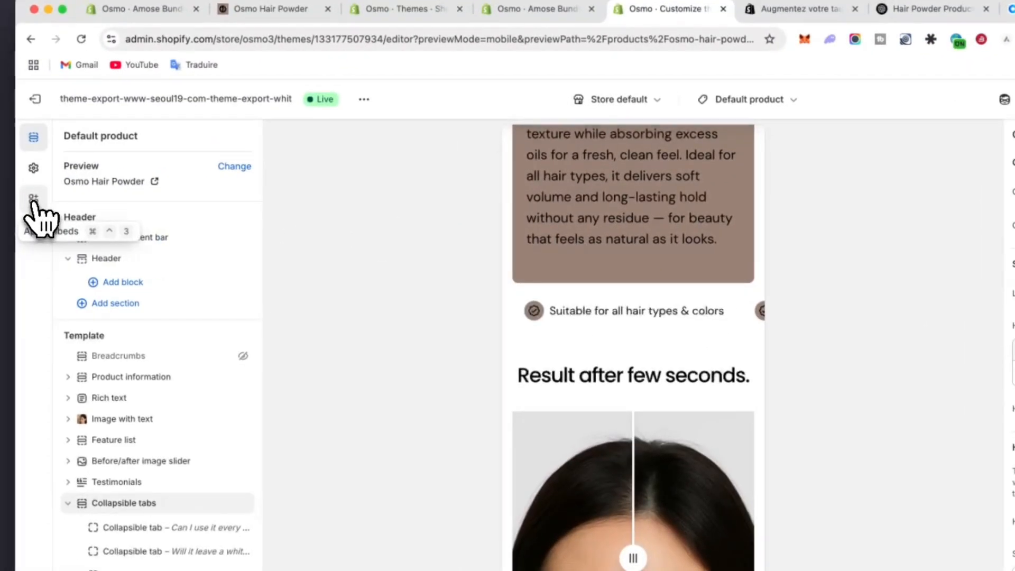
left_click(34, 201)
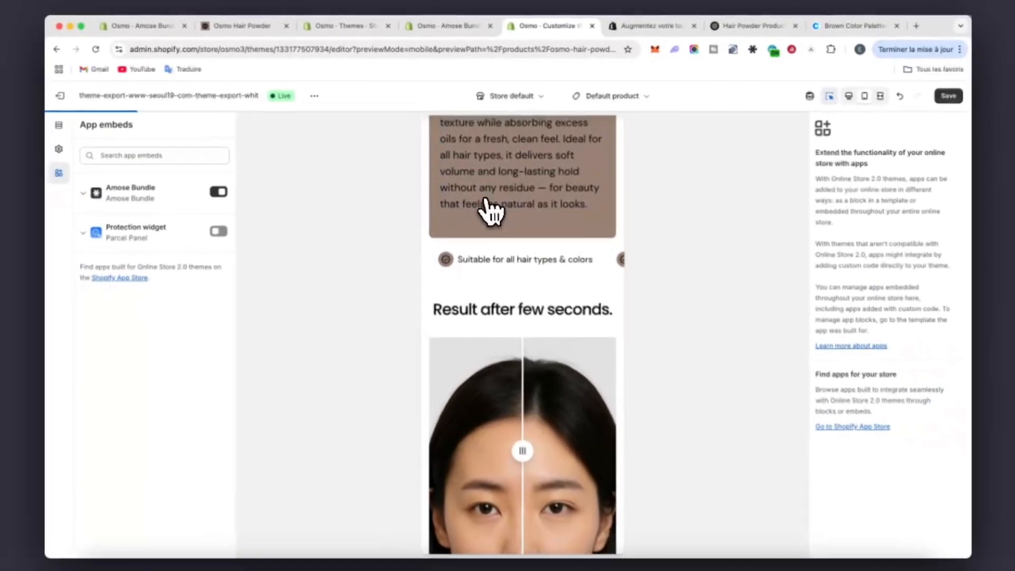
- Check how the quantity bundle looks above the add-to-cart button in the mobile product page preview
scroll(688, 264, "up", 10)
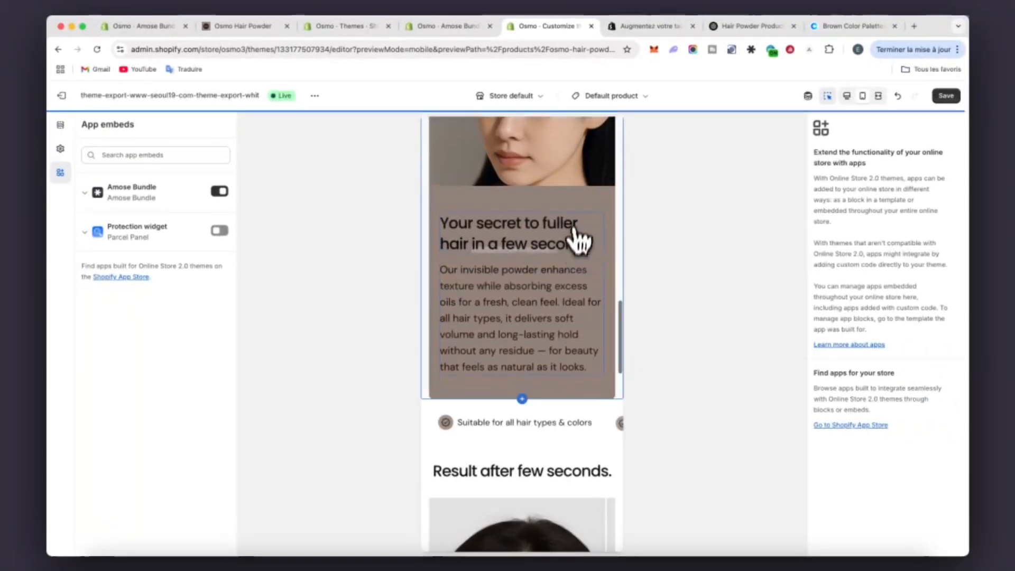
scroll(574, 259, "up", 5)
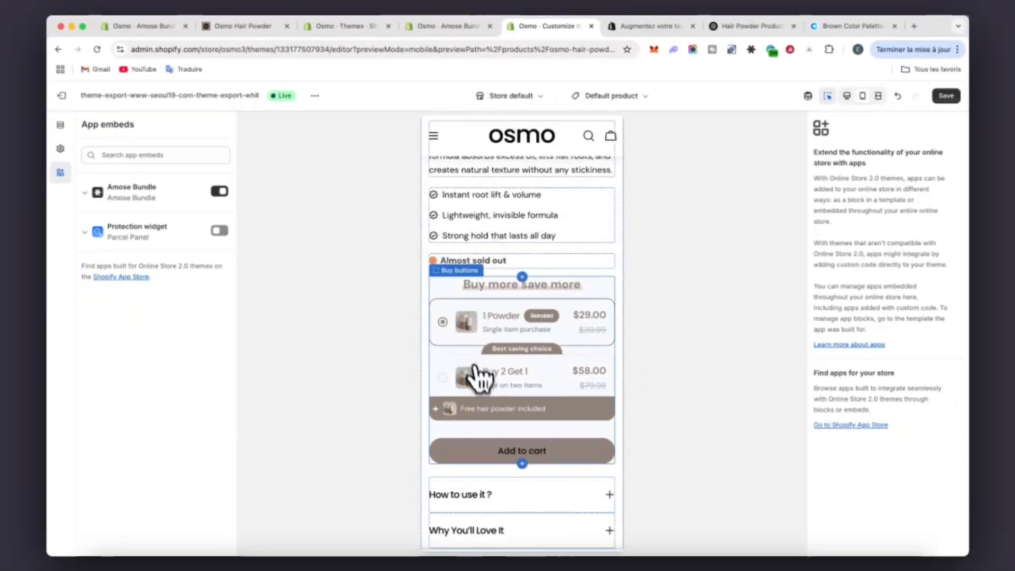
scroll(482, 391, "up", 2)
scroll(478, 391, "up", 1)
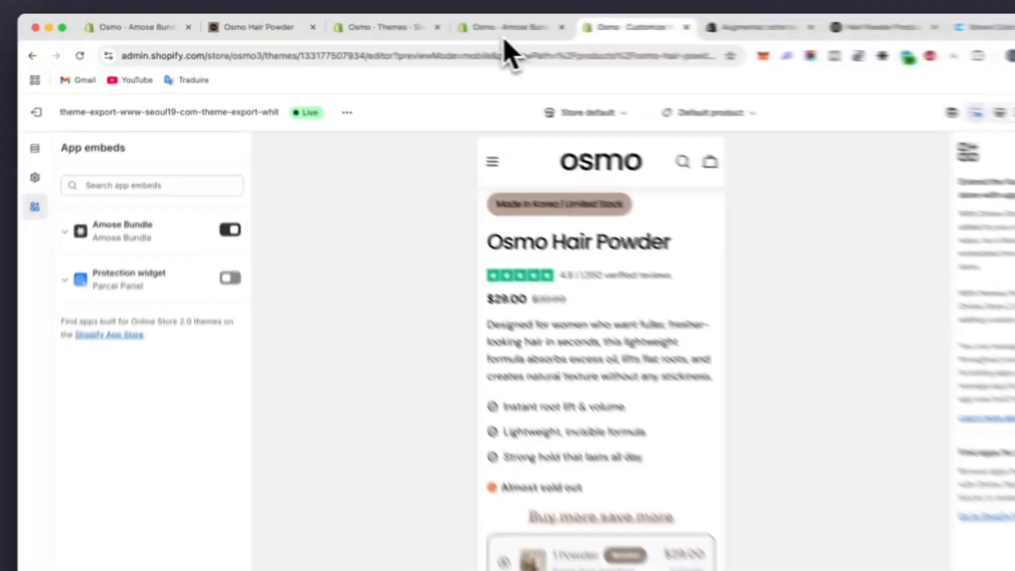
- Return to the Amose quantity bundle settings, hide the bundle title and save the bundle
left_click(429, 26)
left_click(362, 27)
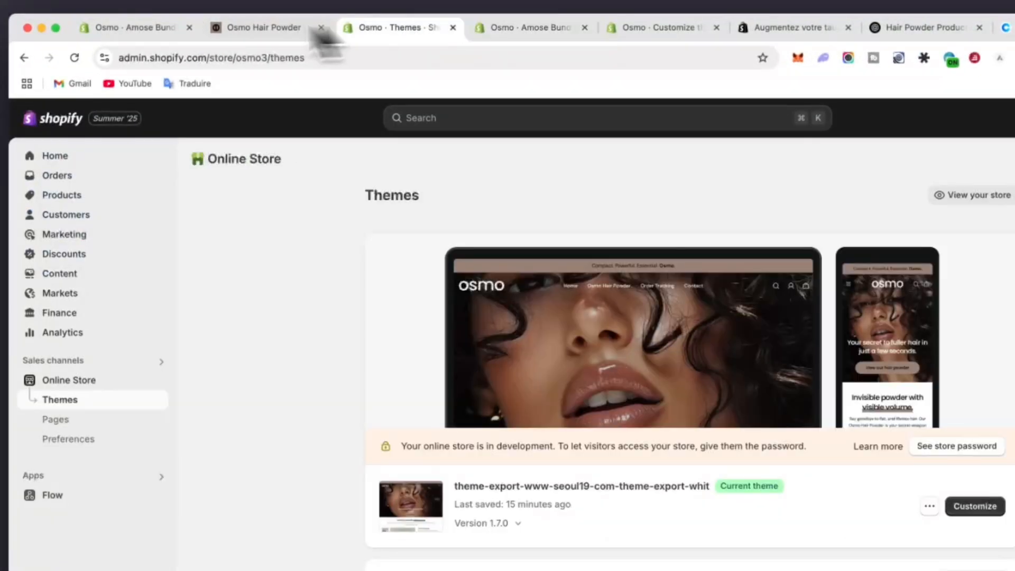
left_click(127, 26)
scroll(402, 296, "down", 3)
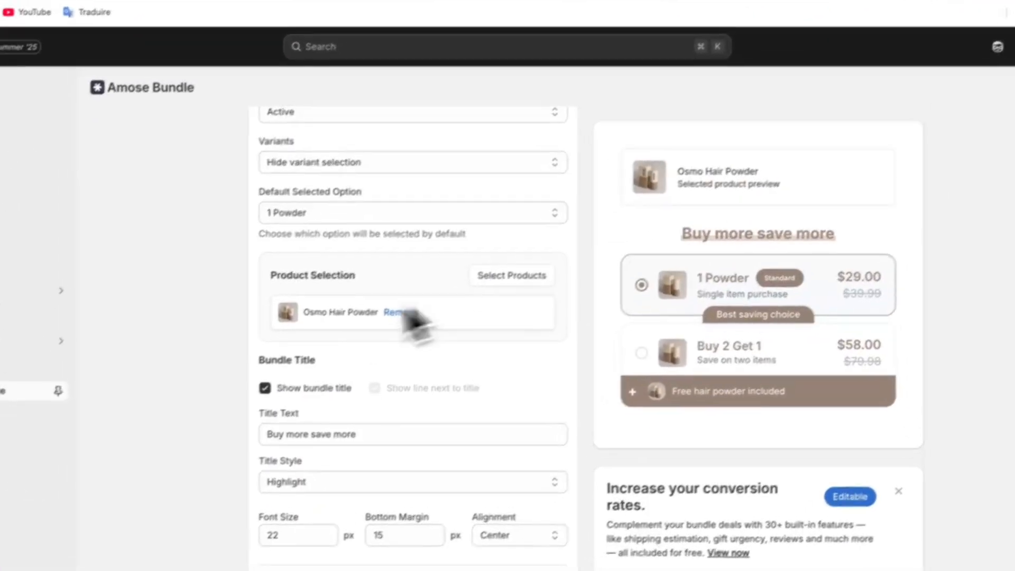
left_click(265, 387)
scroll(560, 251, "up", 4)
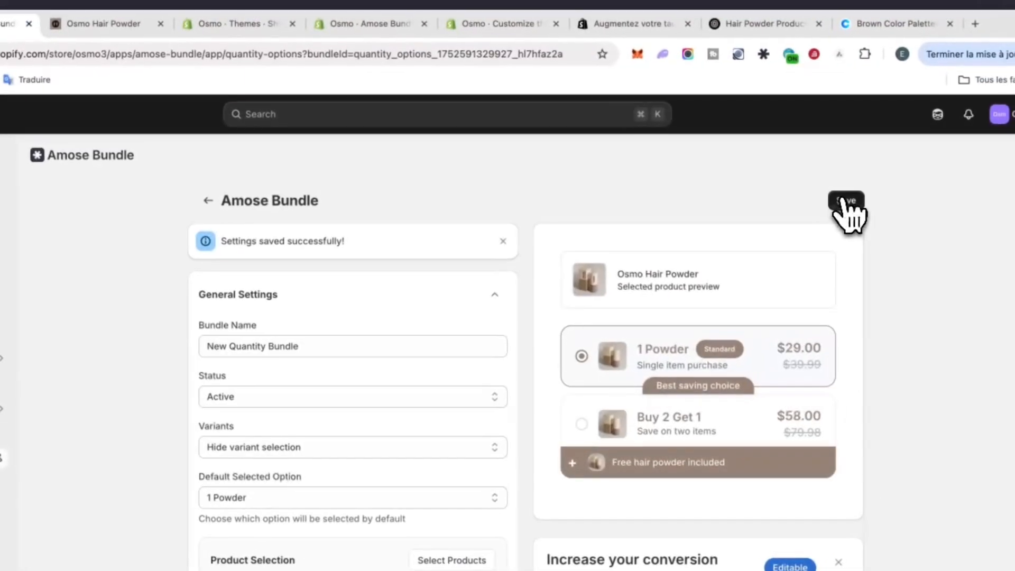
left_click(917, 126)
scroll(423, 338, "down", 10)
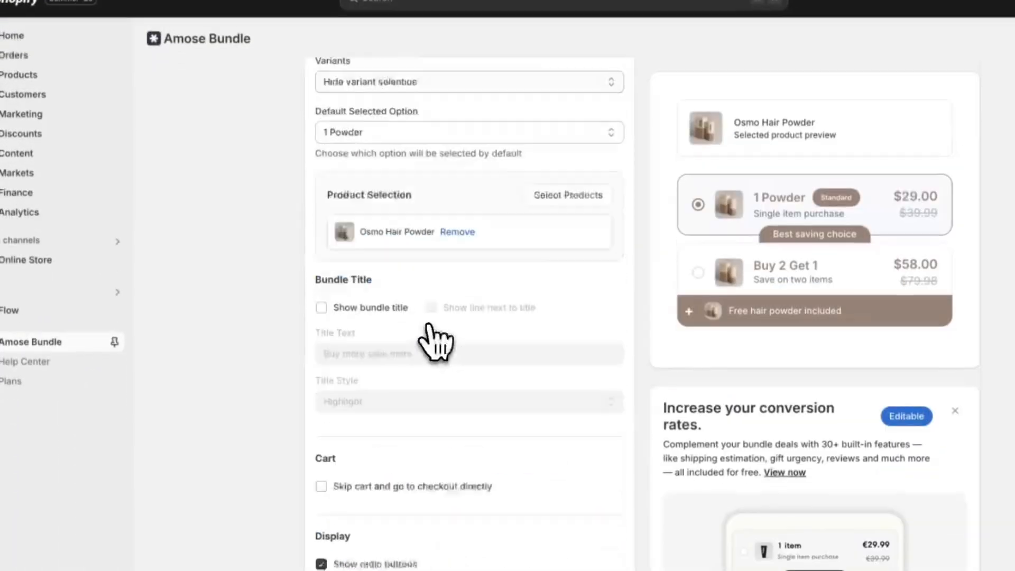
- Enable the bonus timer for the Buy 2 Get 1 option and change the bonus text to "Free hair powder included for"
left_click(364, 507)
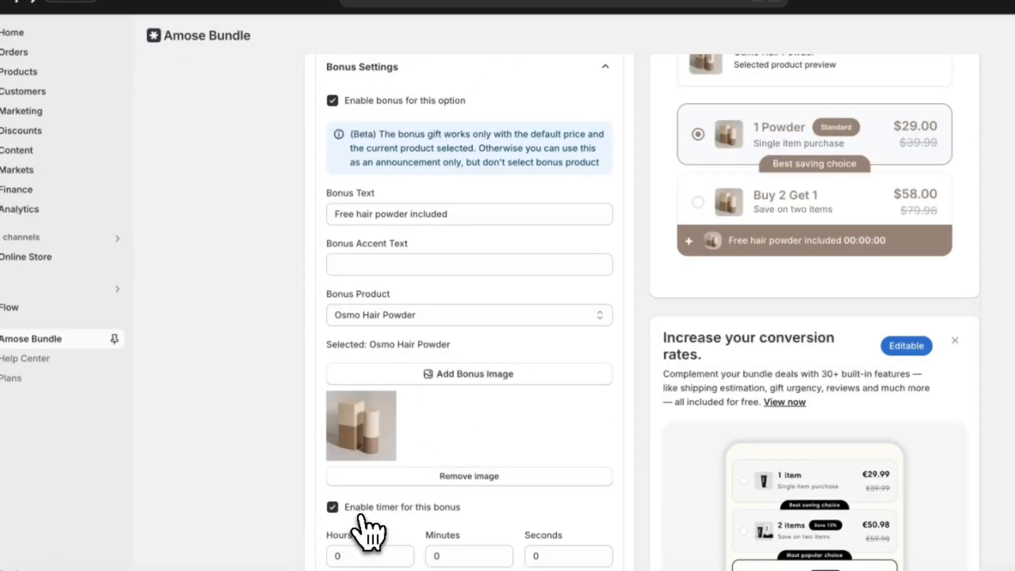
scroll(364, 516, "down", 3)
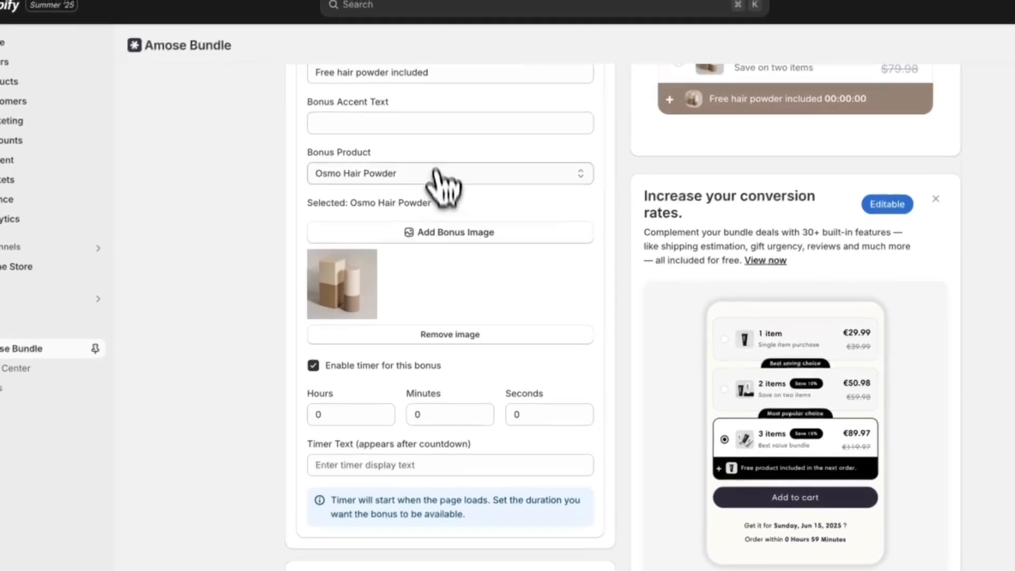
scroll(423, 243, "up", 2)
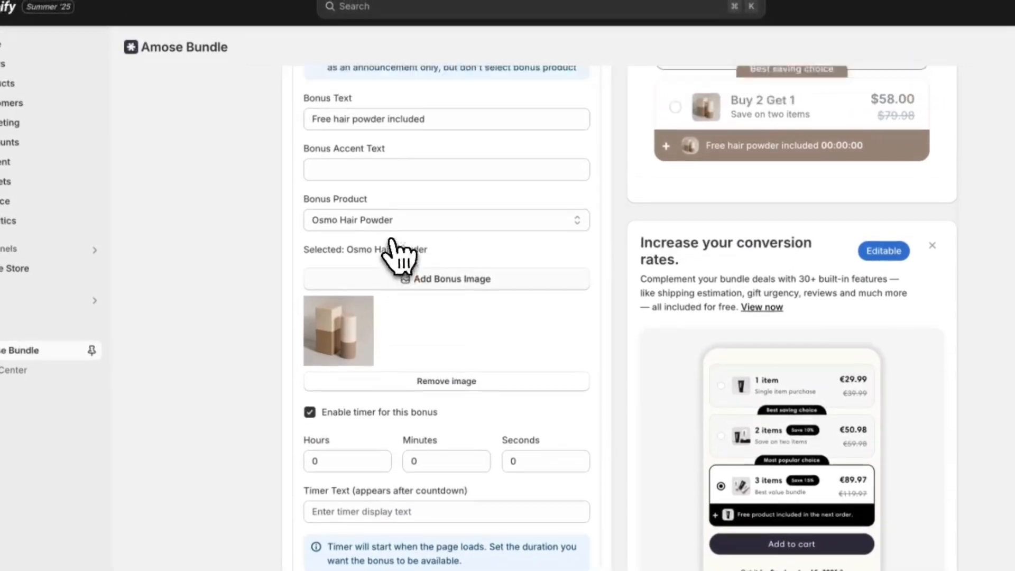
left_click(461, 62)
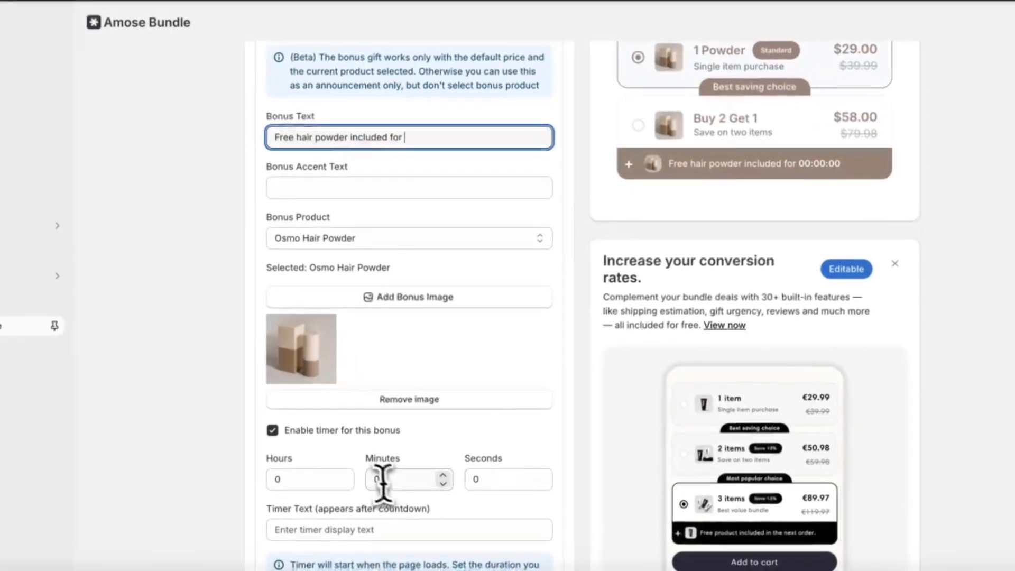
- Set the bonus timer to 10 minutes with the timer text "minutes" and save the bundle
left_click(412, 504)
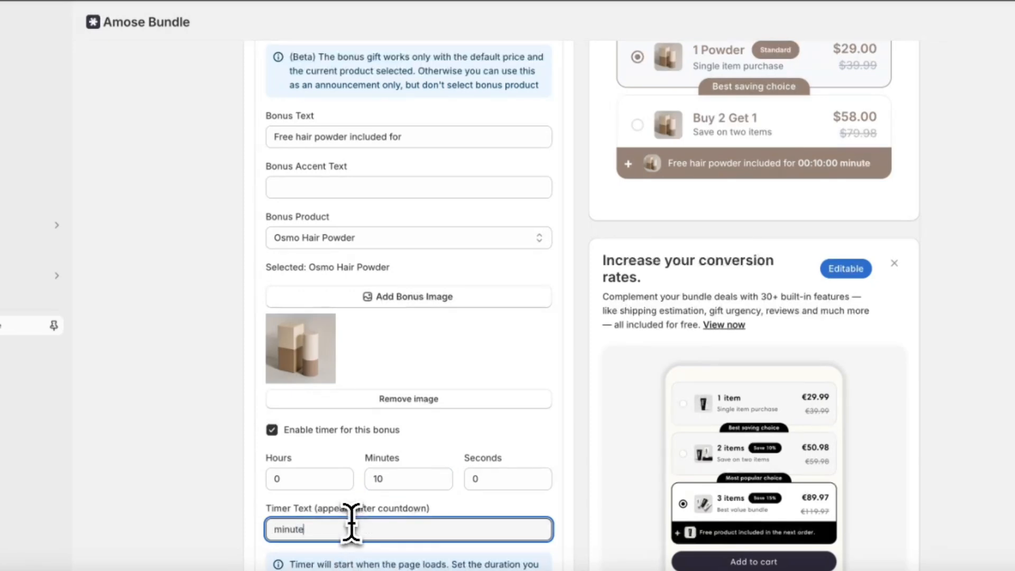
scroll(403, 312, "up", 20)
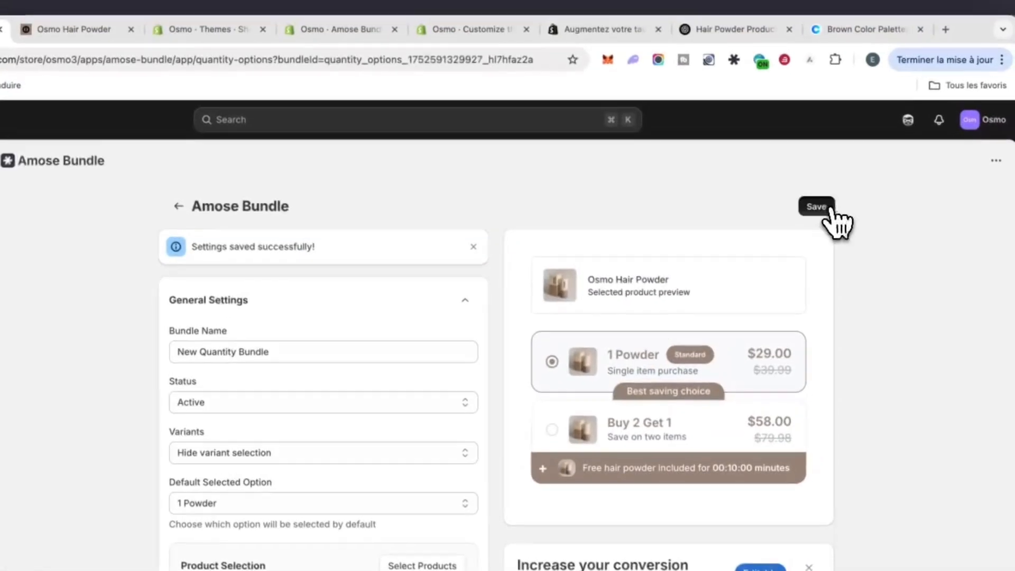
left_click(856, 144)
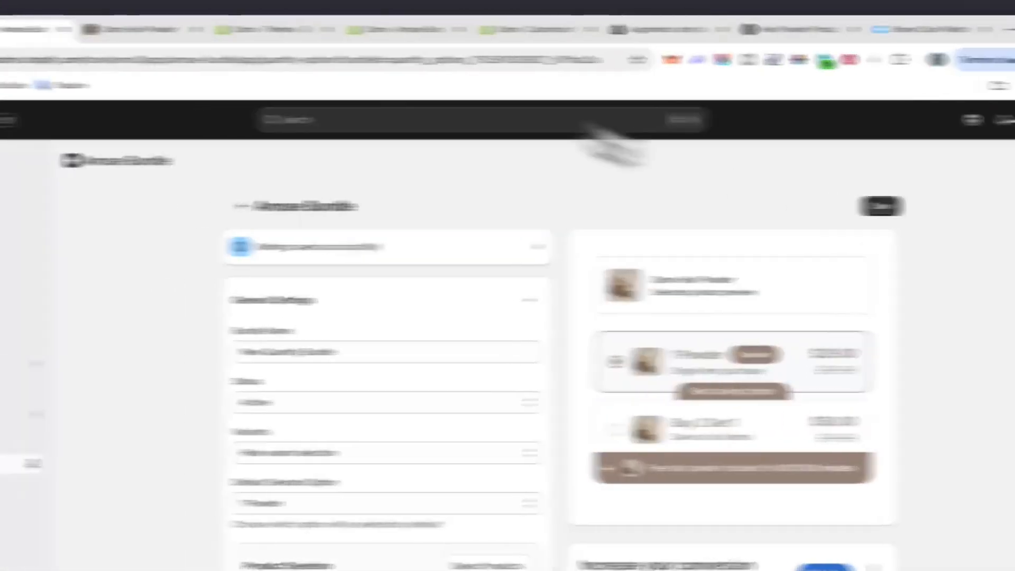
- Switch to the theme editor and save the theme with the Amose Bundle embed enabled
left_click(166, 28)
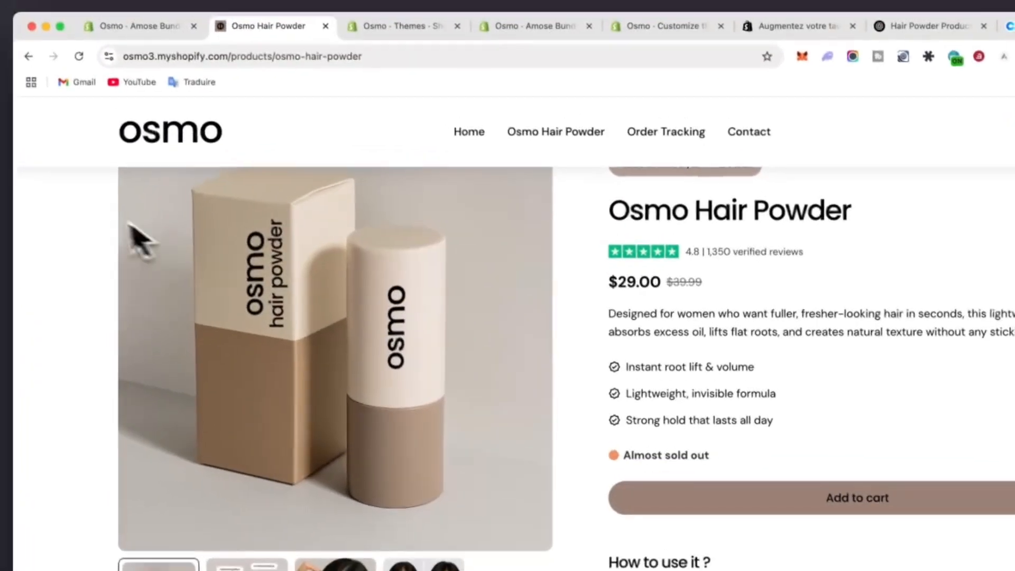
left_click(132, 30)
left_click(536, 29)
left_click(643, 30)
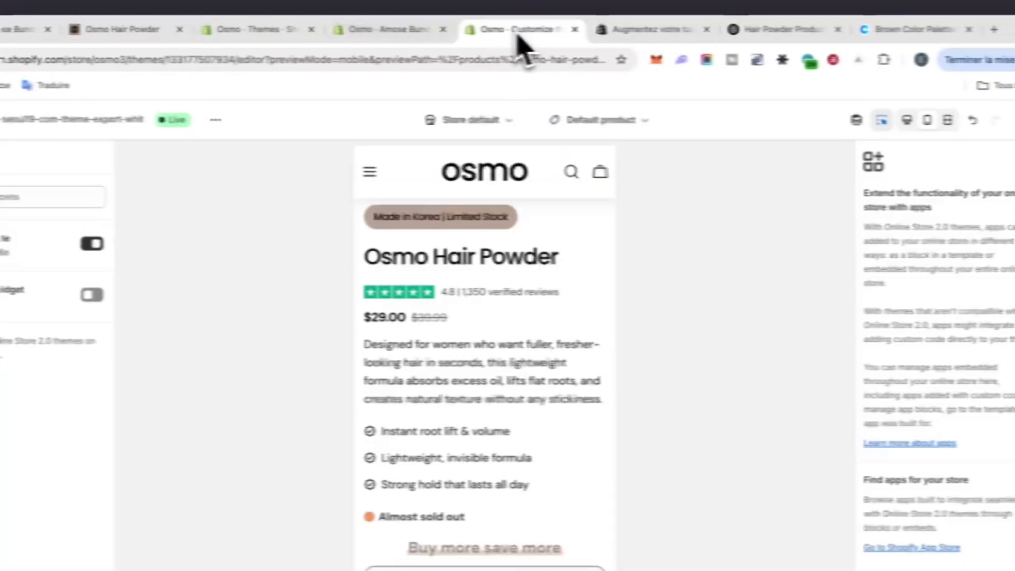
left_click(986, 115)
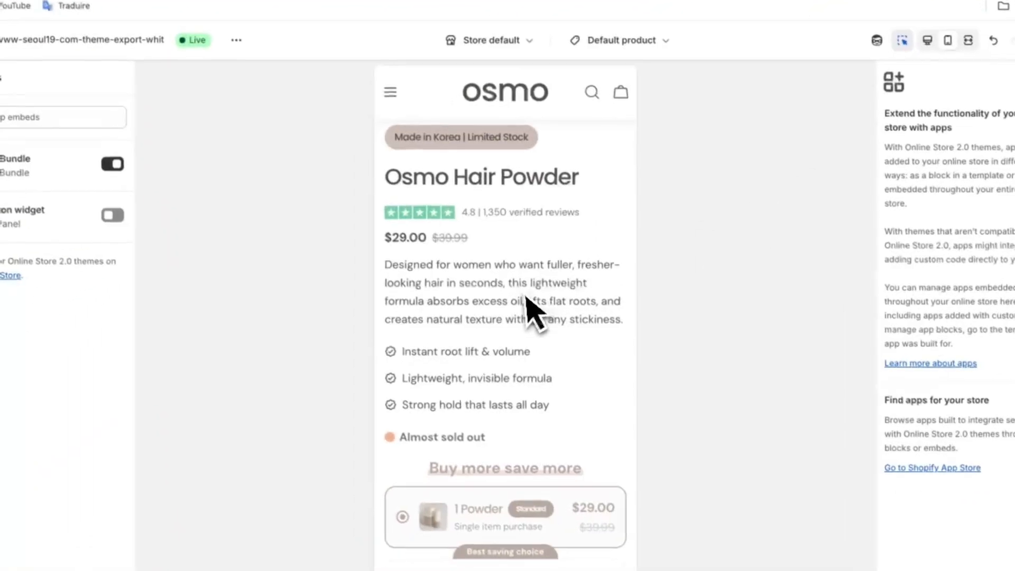
- Examine the bundle and its bonus countdown on the product page in the mobile and fullscreen previews
scroll(526, 313, "down", 5)
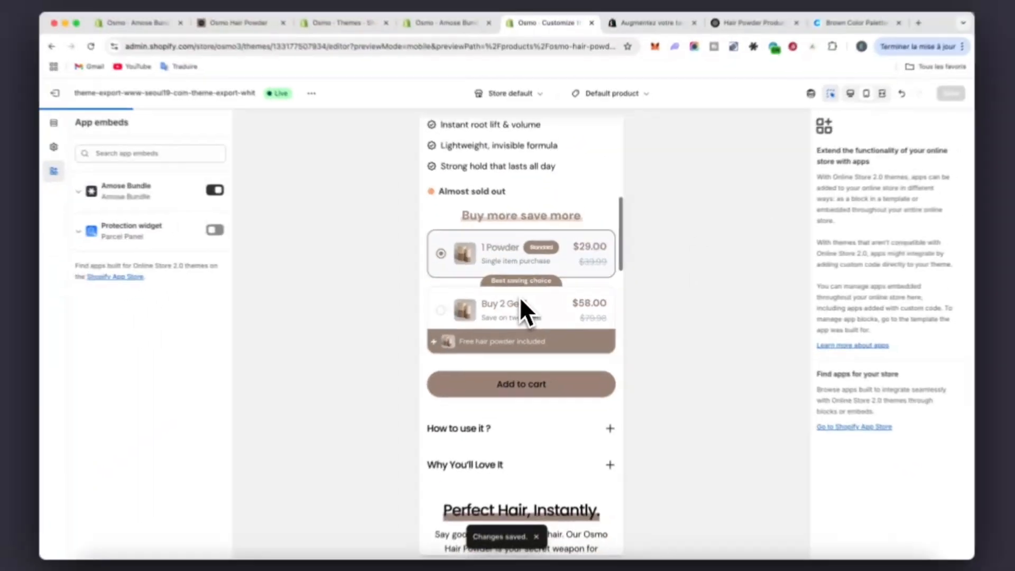
scroll(474, 291, "up", 2)
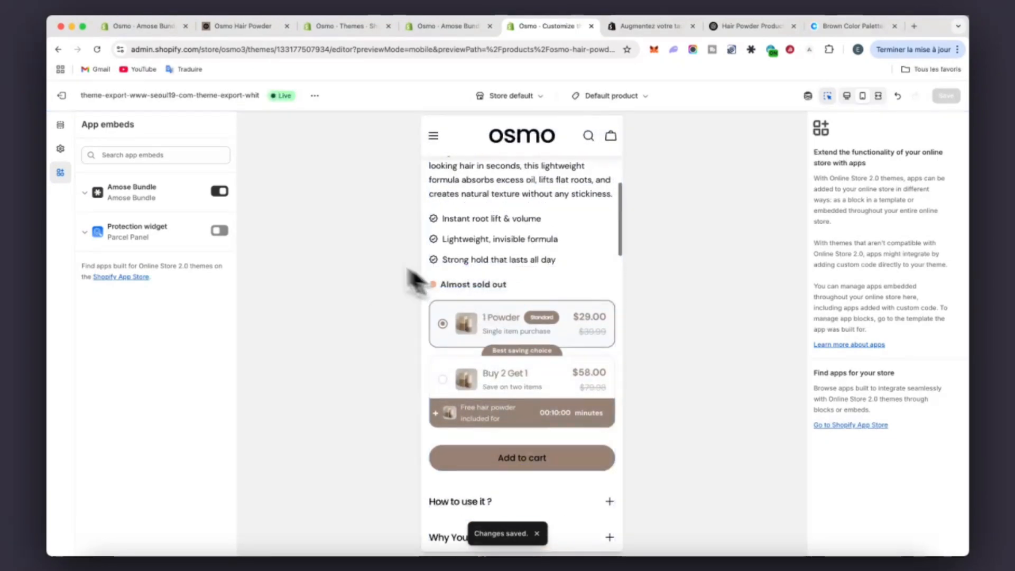
scroll(505, 230, "down", 3)
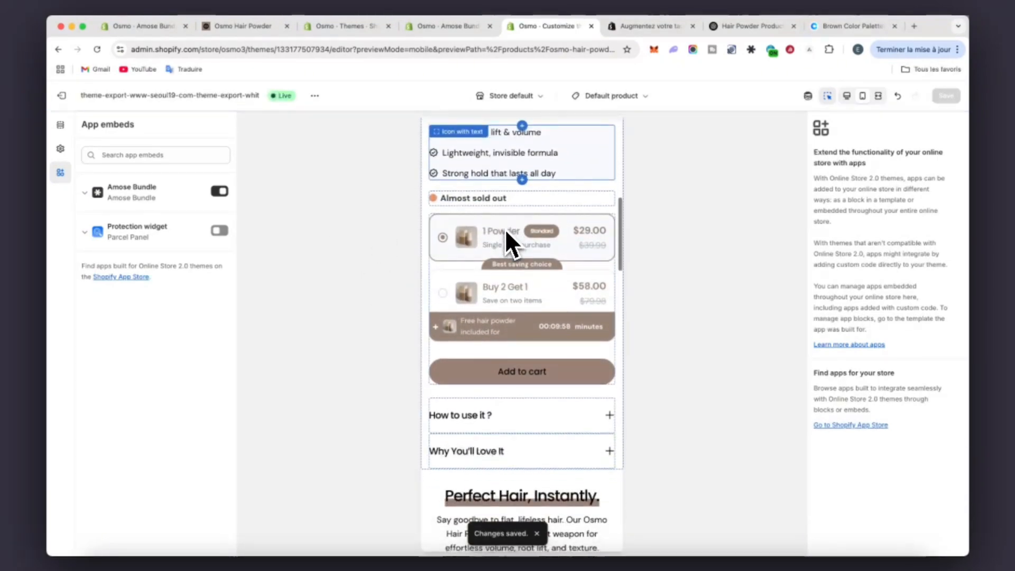
scroll(506, 230, "up", 3)
scroll(506, 229, "up", 2)
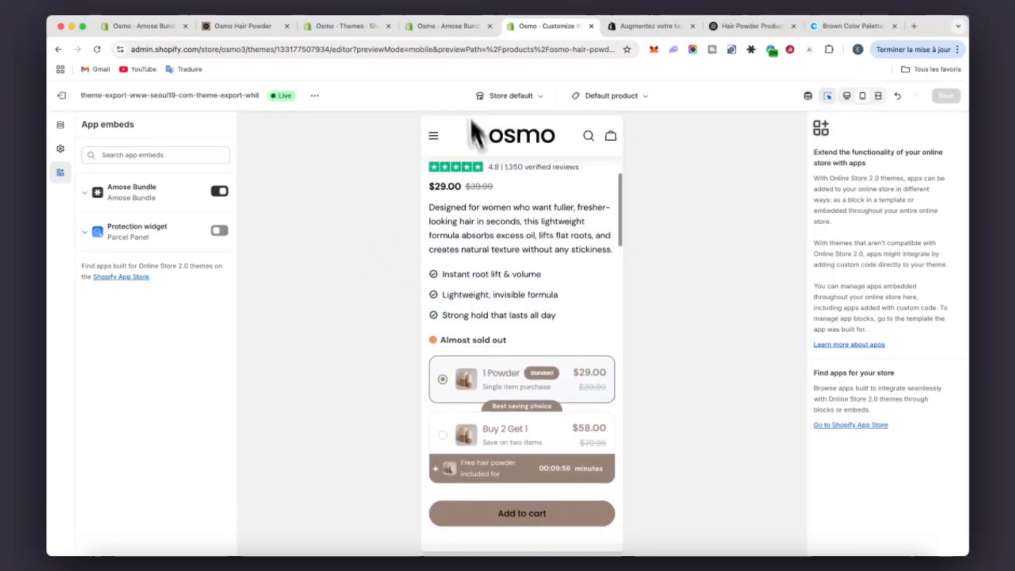
scroll(487, 303, "up", 1)
left_click(879, 96)
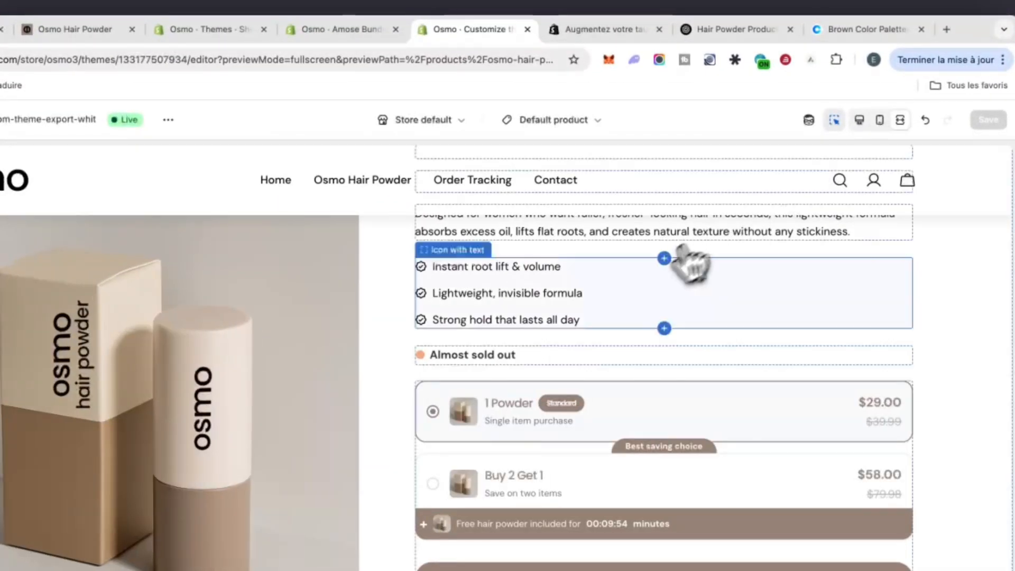
scroll(423, 304, "down", 5)
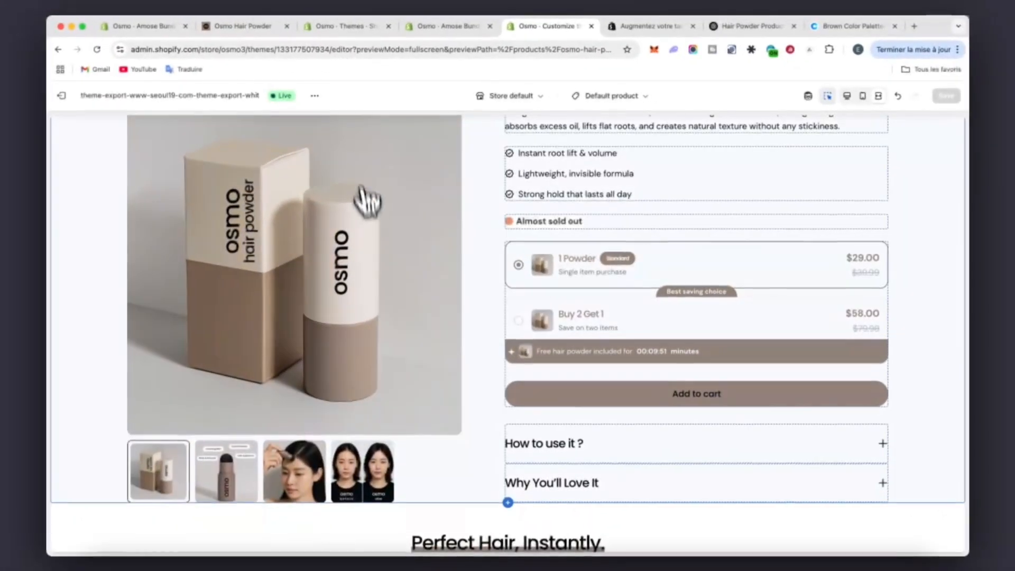
scroll(370, 228, "up", 3)
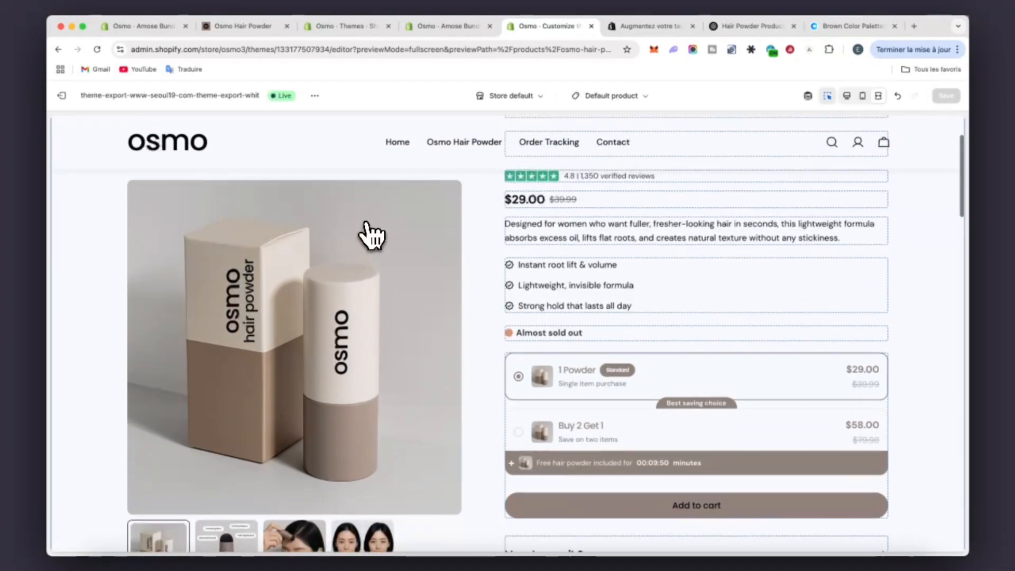
- Return to the Amose bundle settings and set the Buy 2 Get 1 option's most popular badge text to "Most popular choice"
left_click(338, 26)
left_click(156, 26)
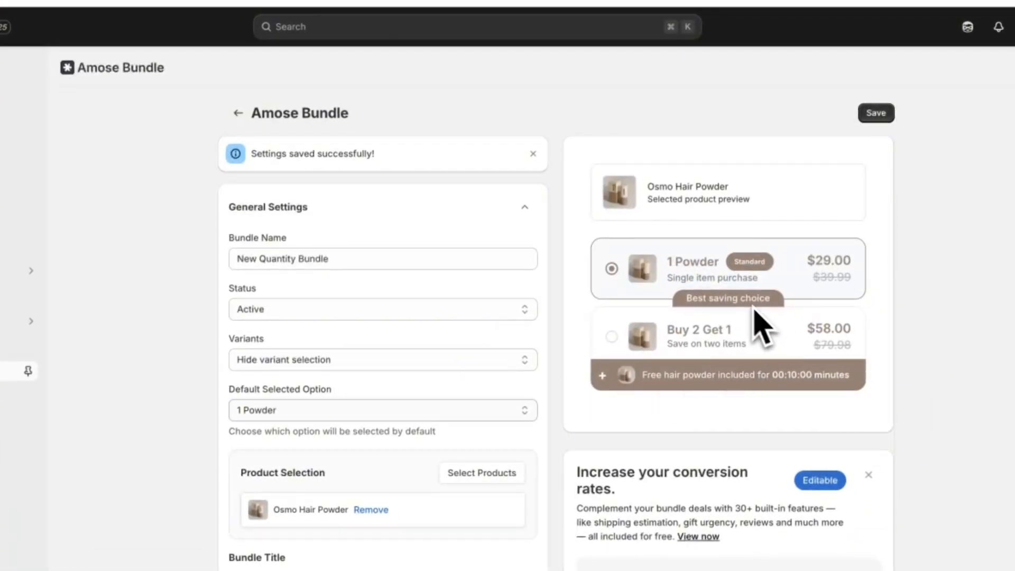
scroll(415, 420, "down", 15)
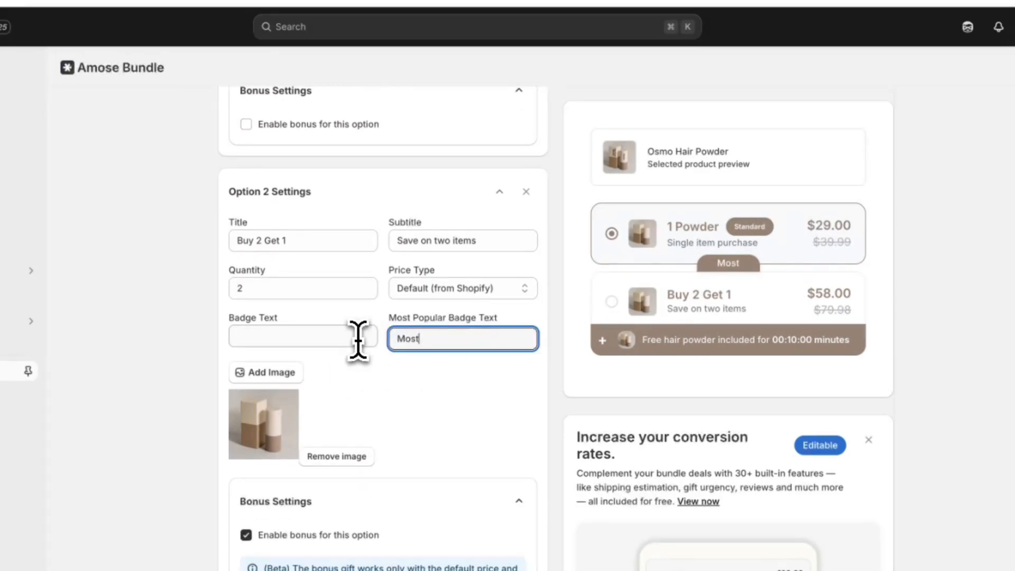
type("pular choice")
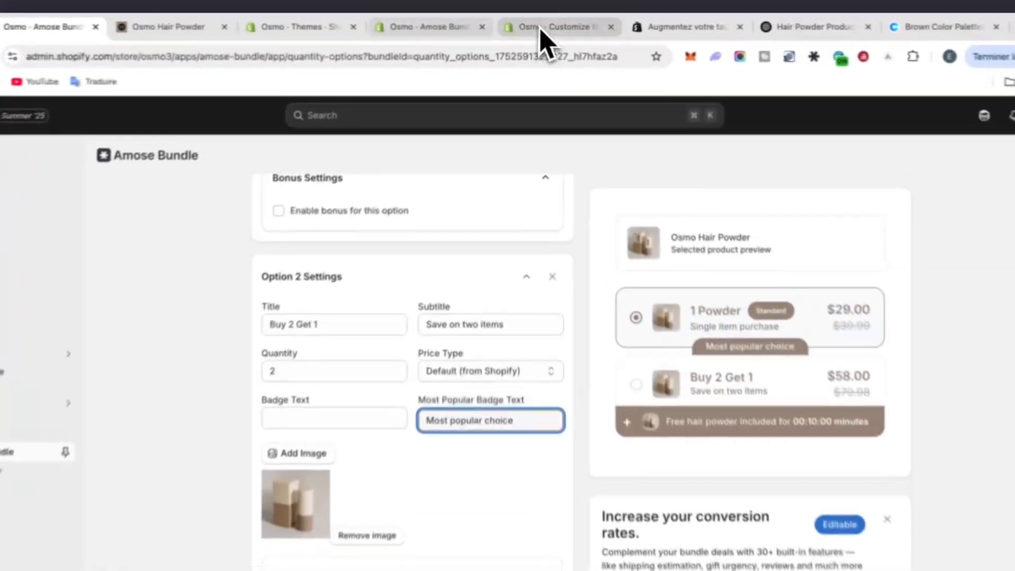
- Check the bundle in the theme editor's mobile preview and shorten the Buy 2 Get 1 bonus text to "Free powder included for"
left_click(537, 26)
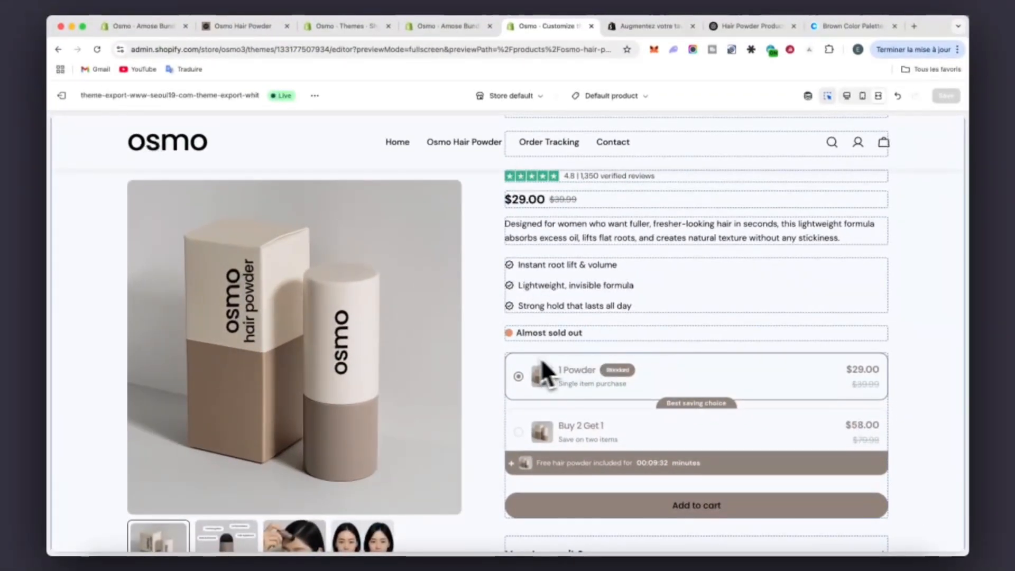
scroll(578, 289, "down", 4)
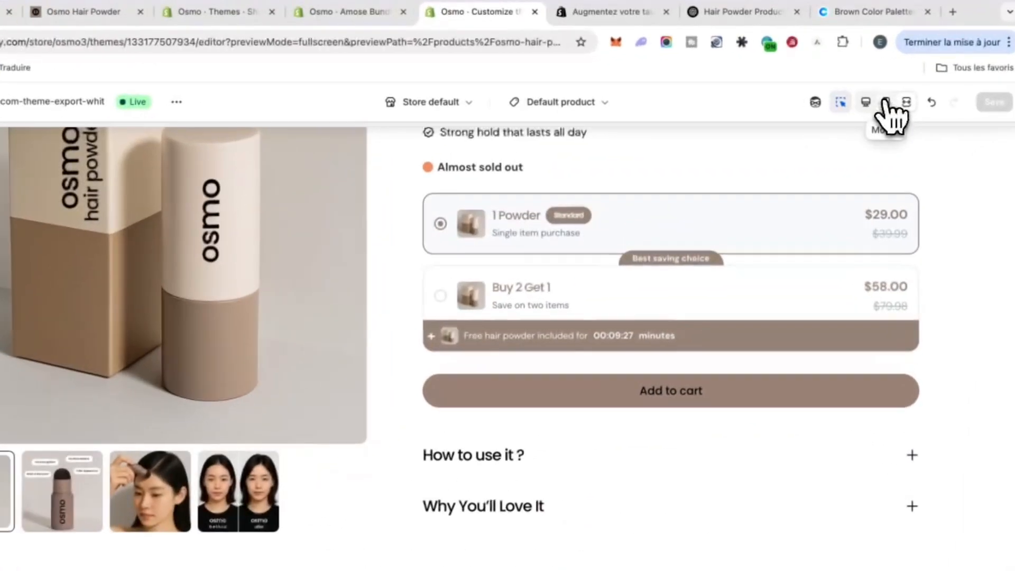
left_click(863, 96)
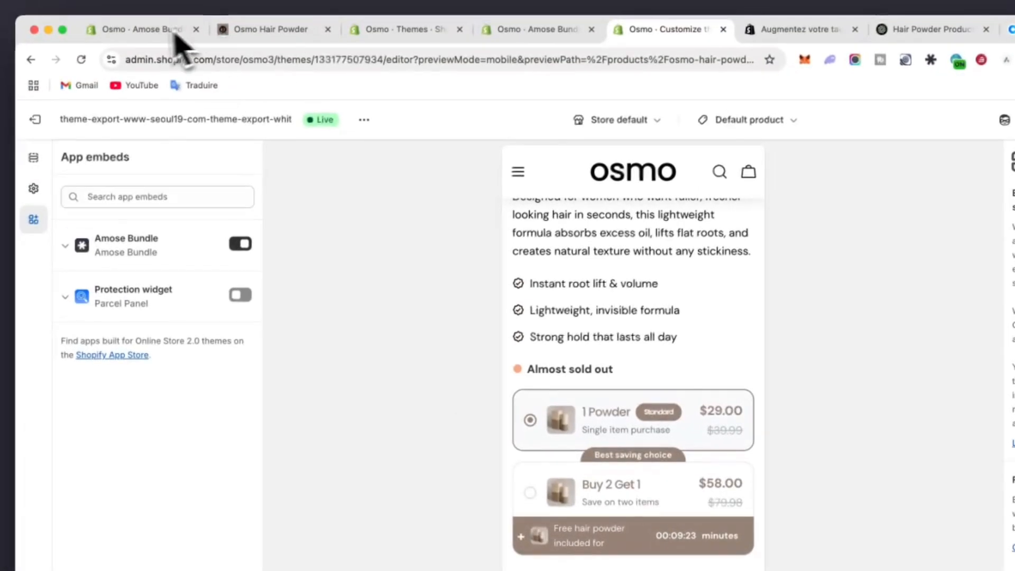
left_click(177, 35)
scroll(452, 387, "down", 10)
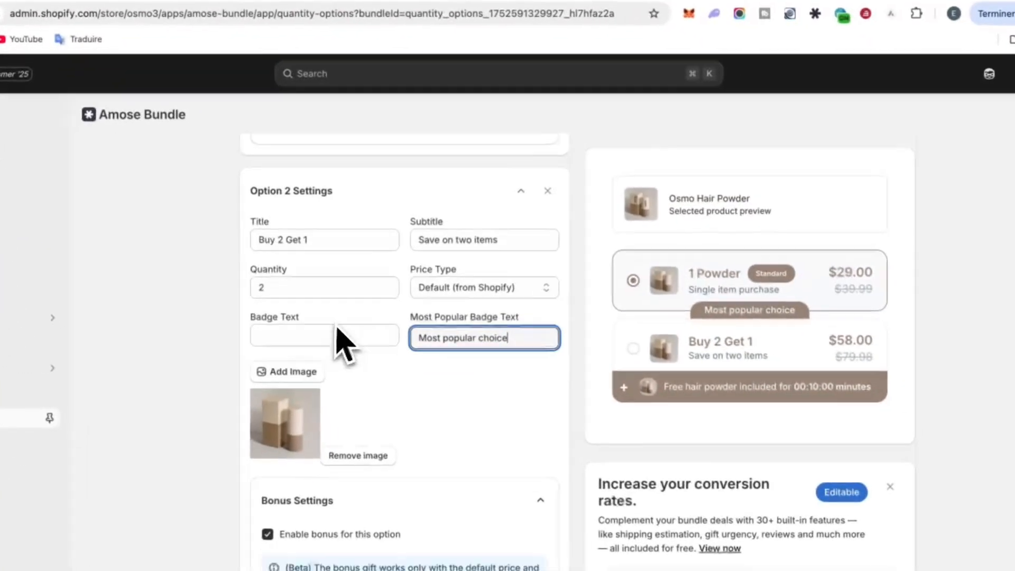
scroll(473, 225, "up", 1)
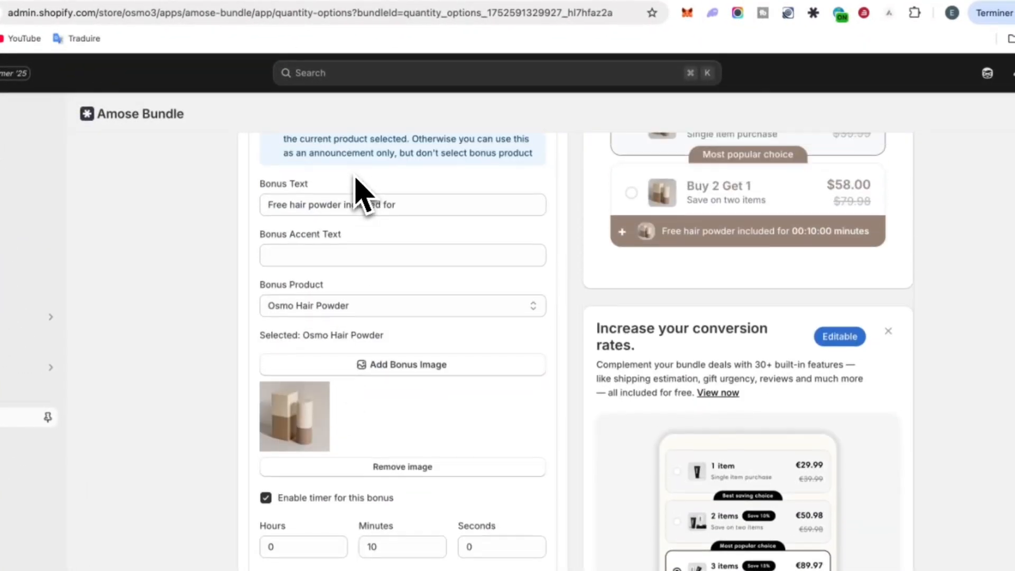
scroll(355, 178, "up", 1)
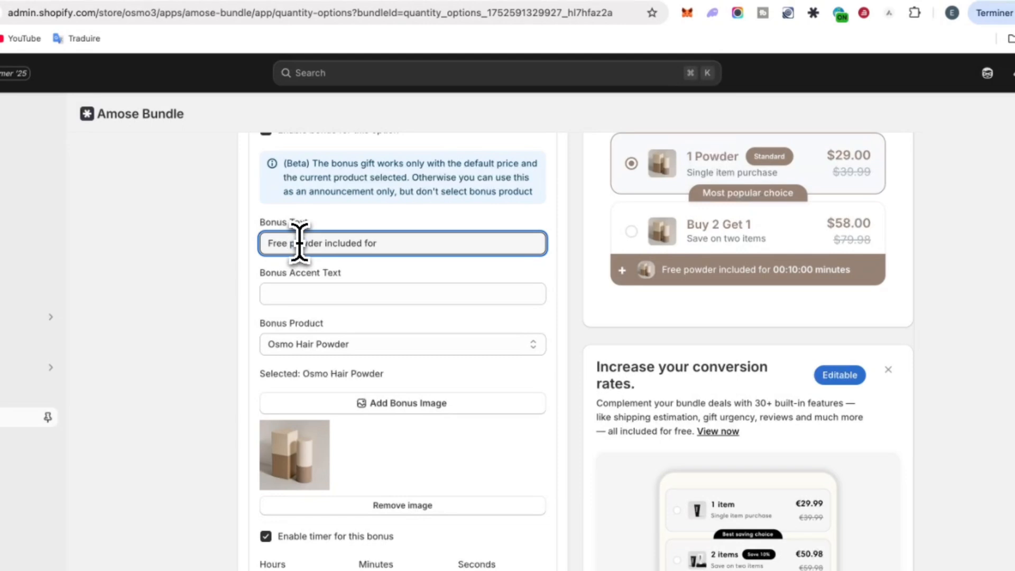
scroll(482, 280, "up", 10)
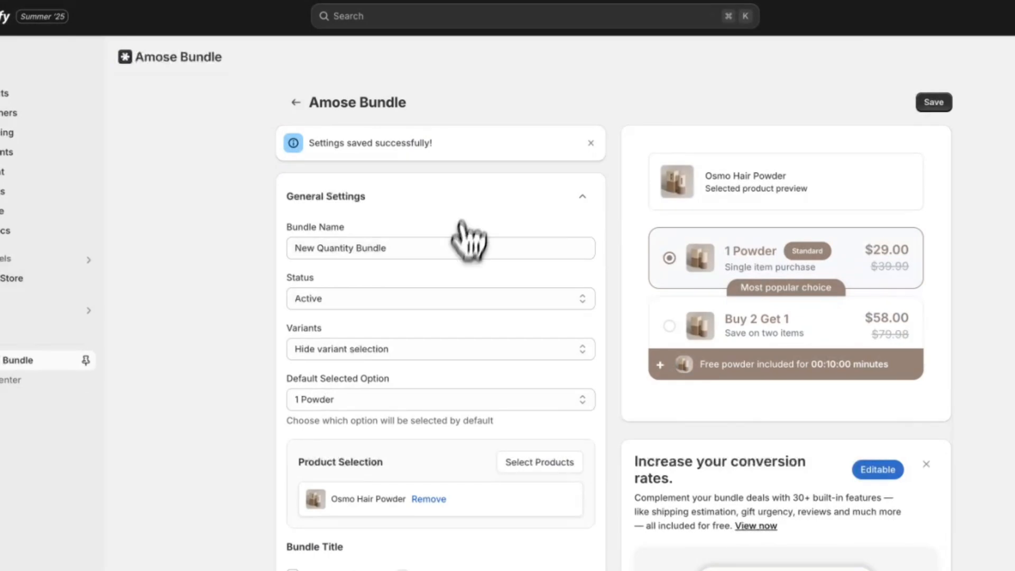
- Try black as the most popular badge's text color, and restore it to white
scroll(412, 419, "down", 20)
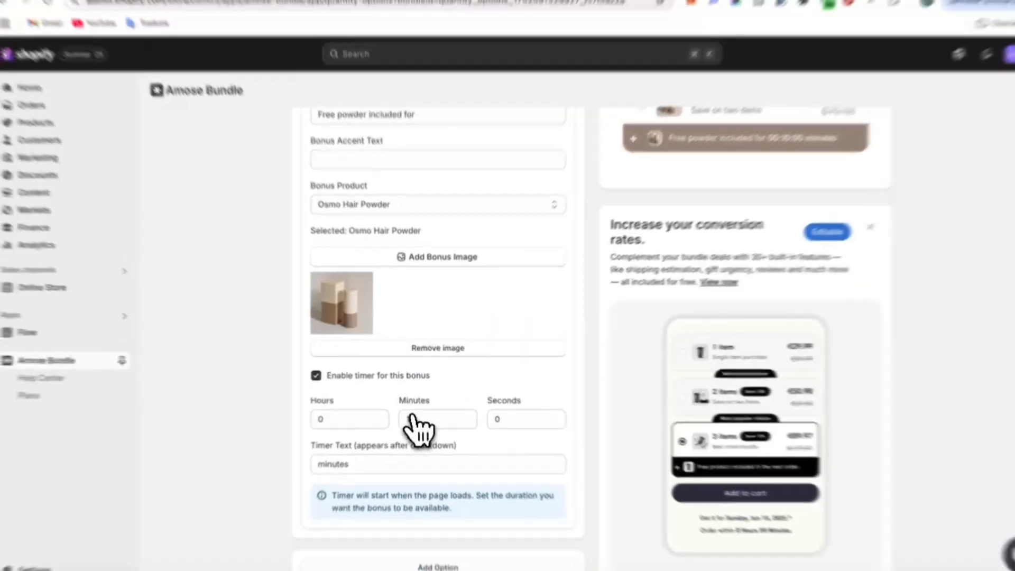
scroll(412, 412, "up", 10)
scroll(417, 420, "up", 10)
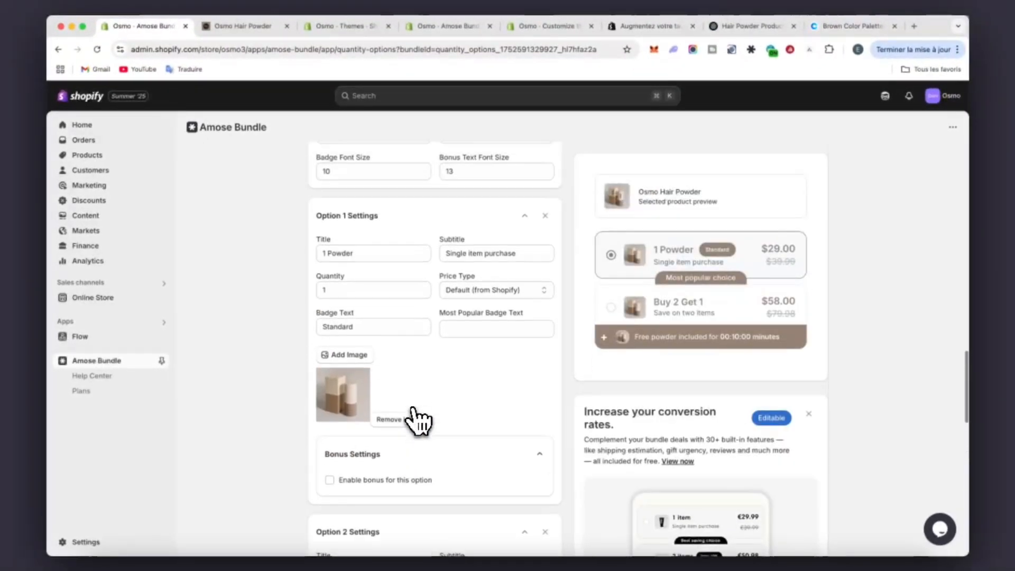
scroll(418, 420, "up", 1)
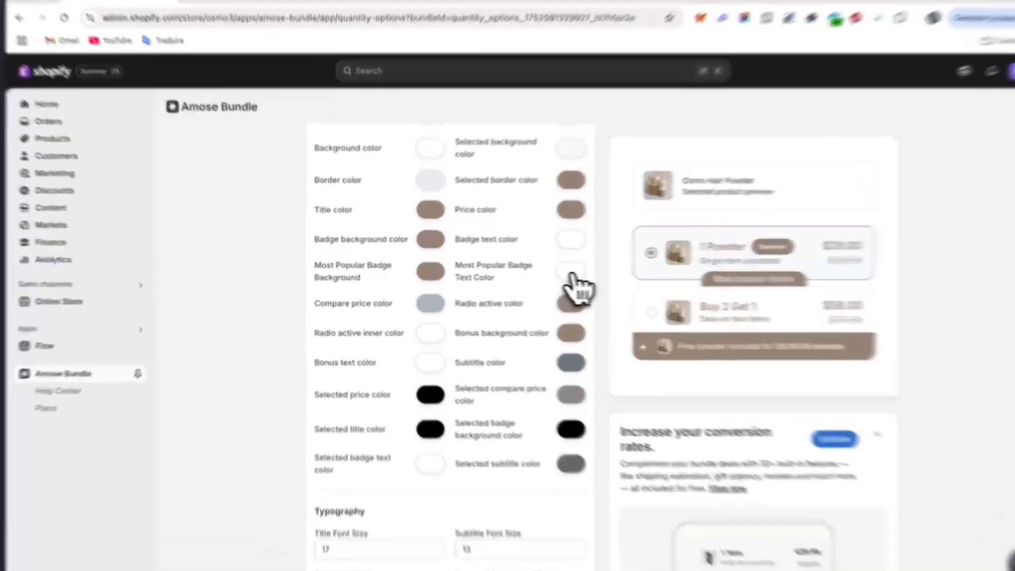
left_click(541, 271)
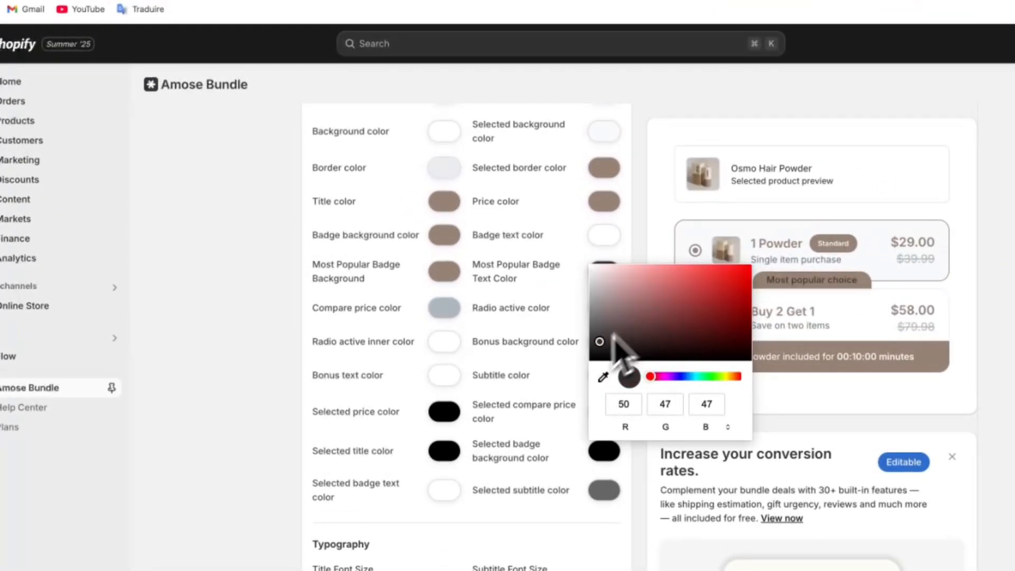
left_click(196, 403)
scroll(469, 414, "down", 2)
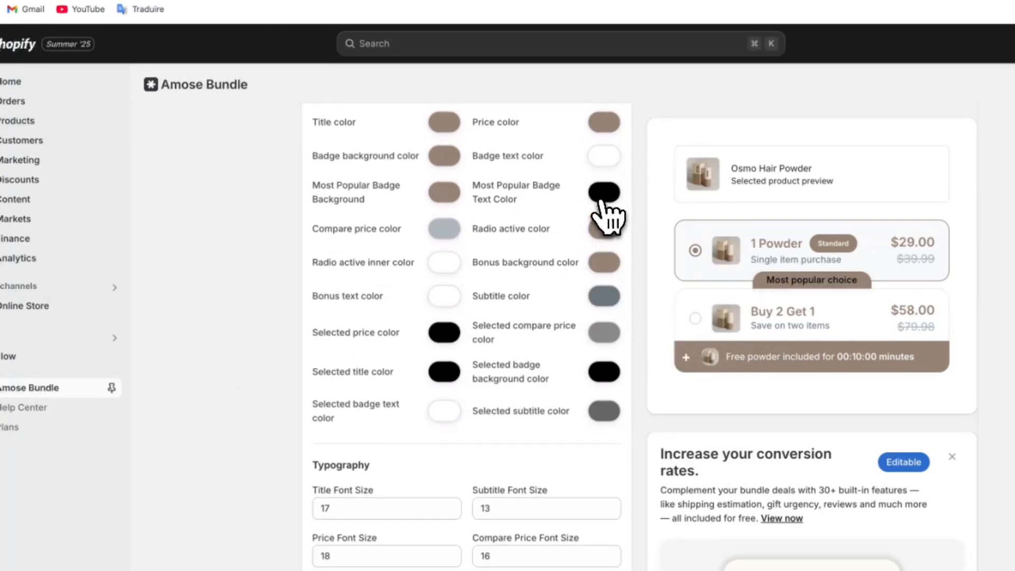
left_click(604, 193)
left_click(293, 212)
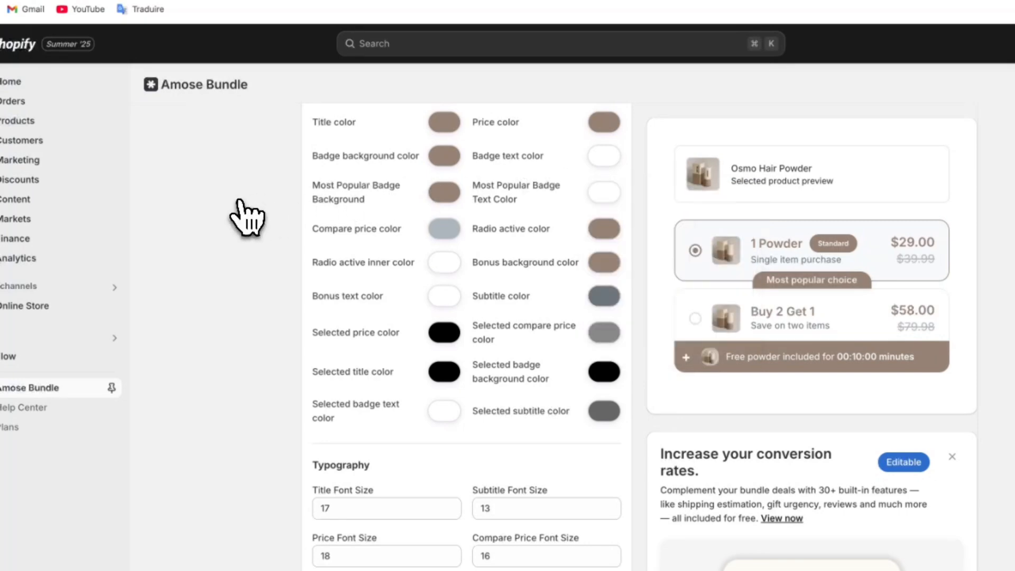
- Switch to the live Osmo Hair Powder product page and select the Buy 2 Get 1 bundle option
scroll(449, 238, "up", 10)
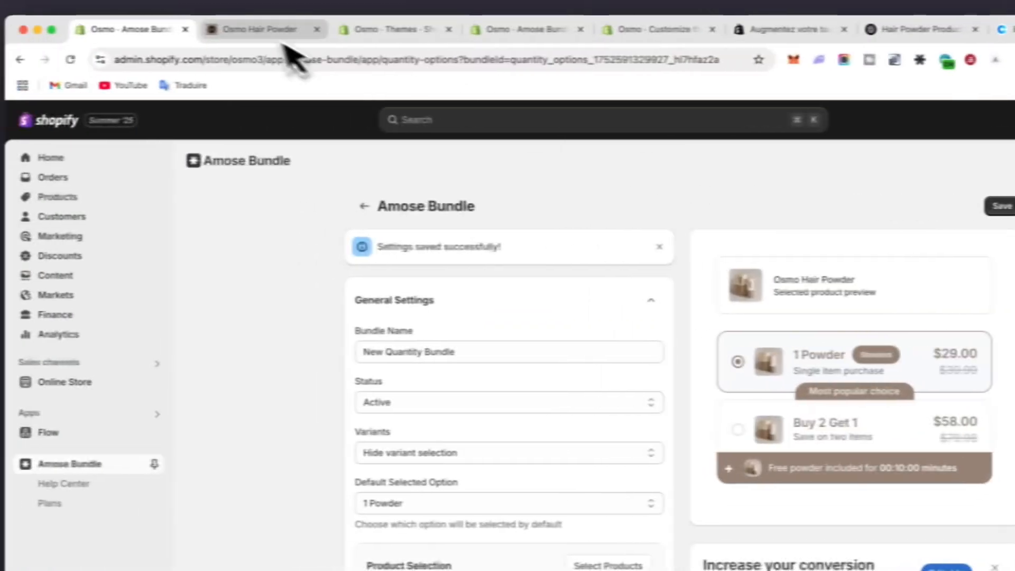
left_click(288, 34)
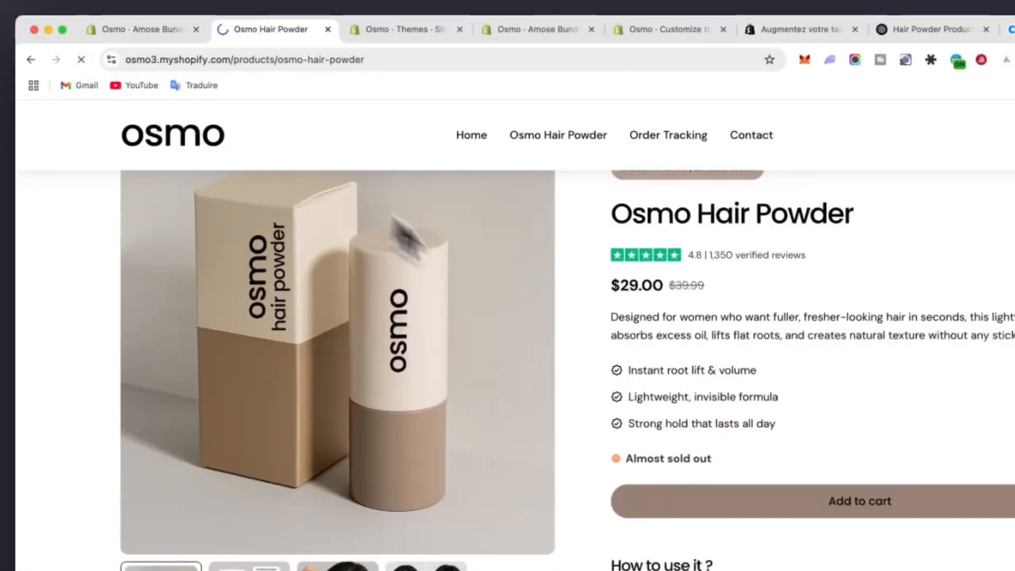
scroll(740, 371, "down", 3)
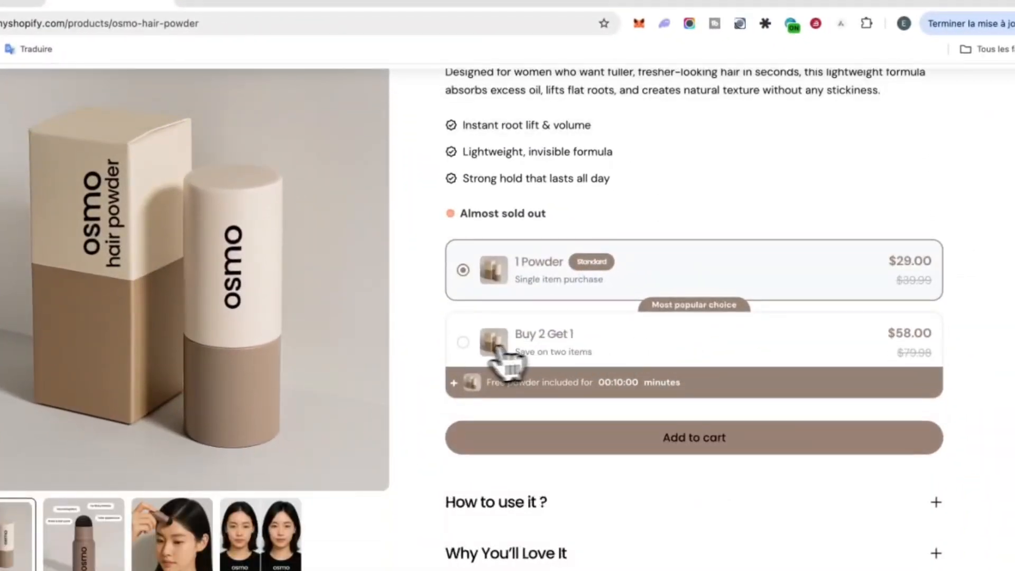
left_click(628, 378)
scroll(608, 243, "up", 6)
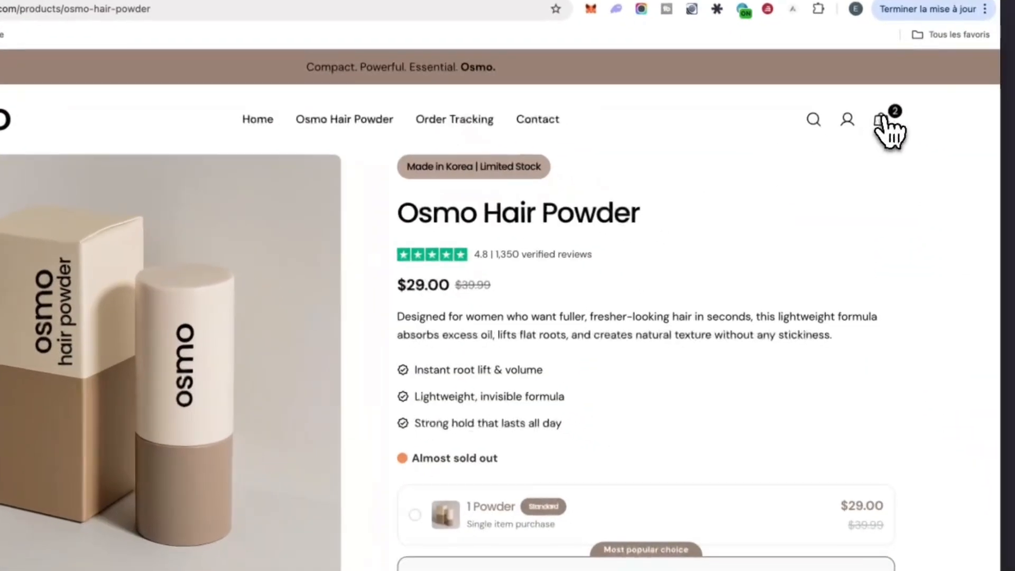
- Remove the existing Osmo Hair Powder items from the store cart and close the cart
left_click(883, 124)
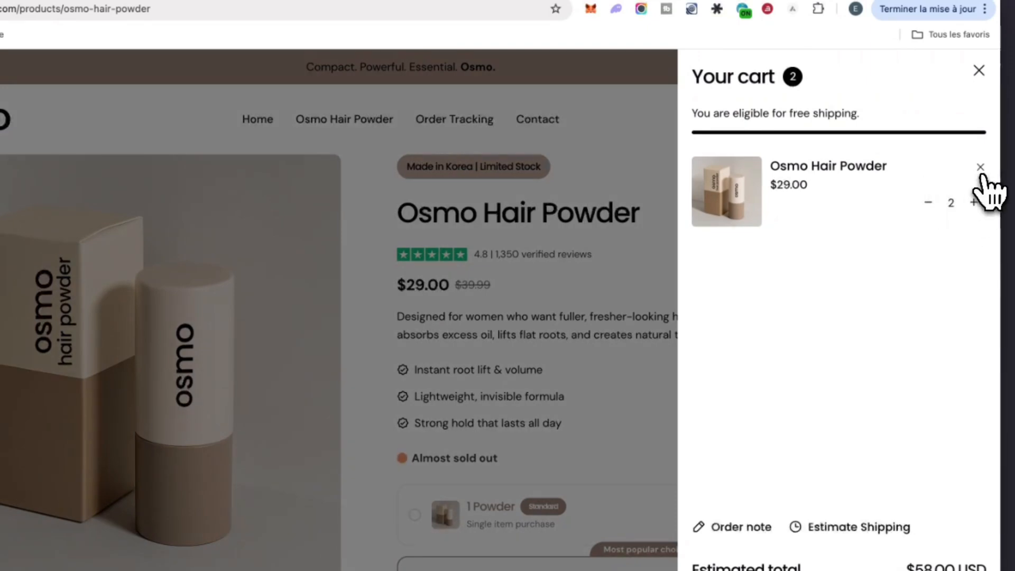
left_click(979, 167)
left_click(978, 71)
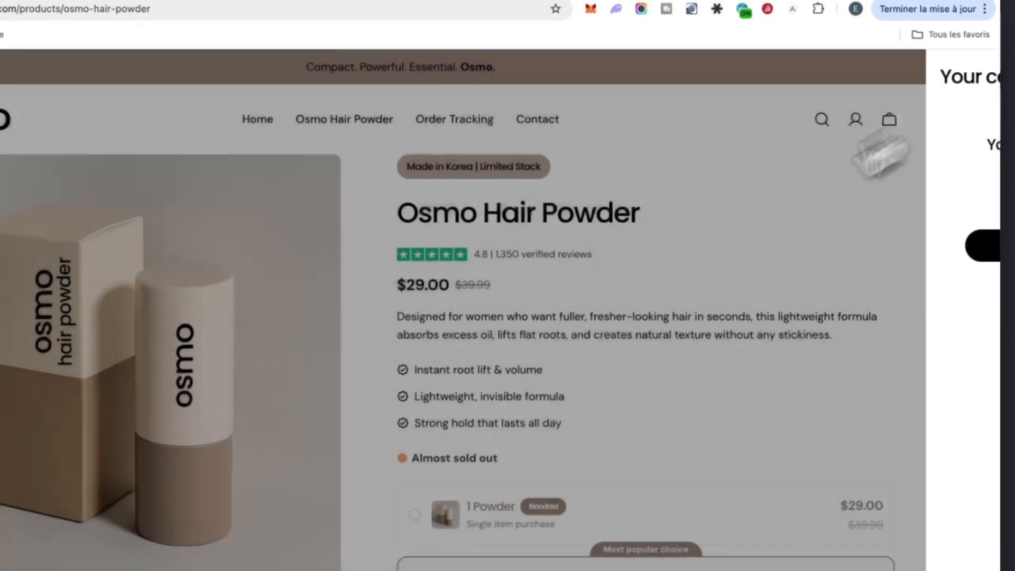
- Add the Buy 2 Get 1 bundle to the cart and review the bonus item, discount labels and estimated total
scroll(628, 314, "down", 3)
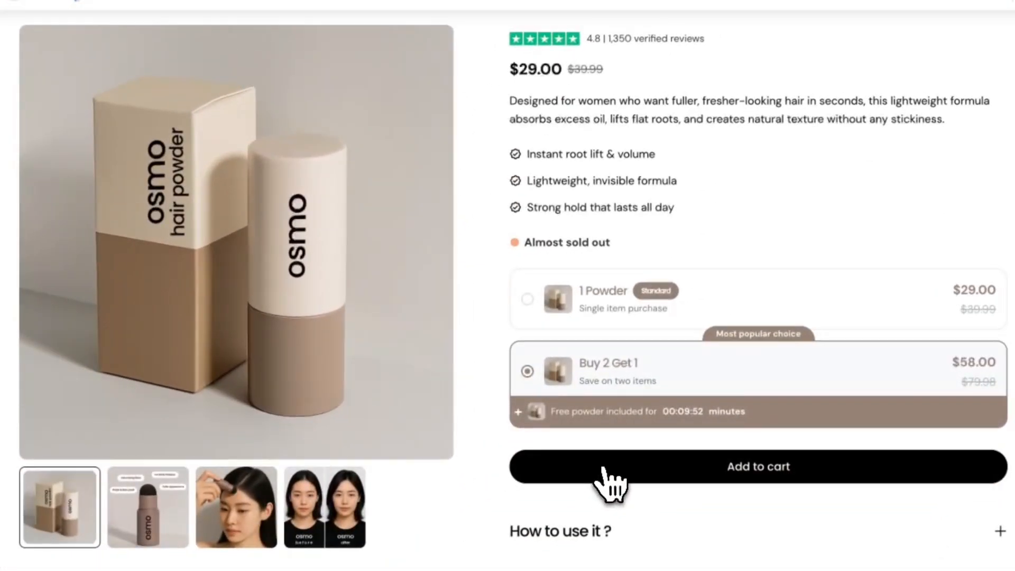
left_click(604, 470)
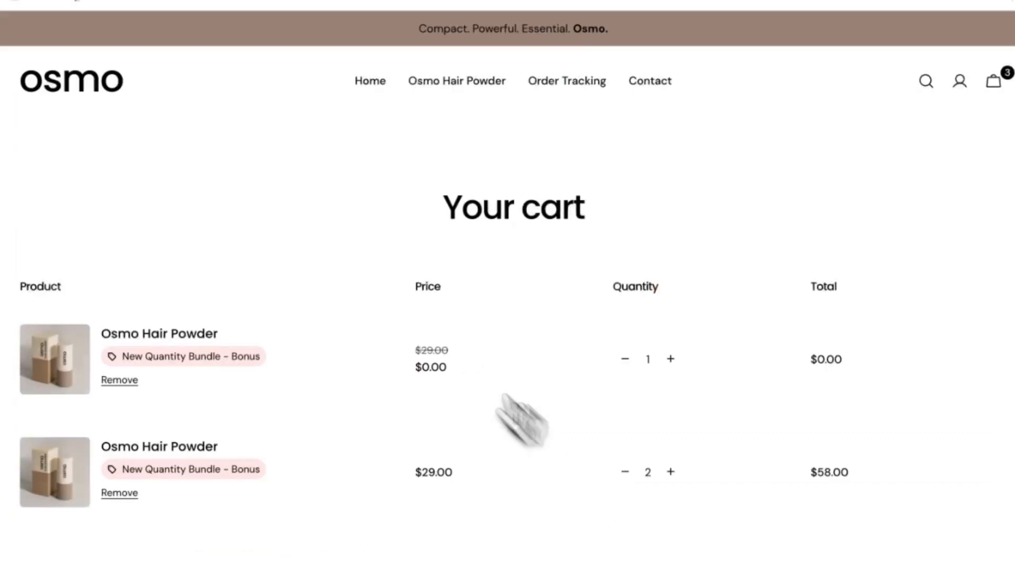
scroll(370, 296, "down", 3)
scroll(421, 295, "up", 2)
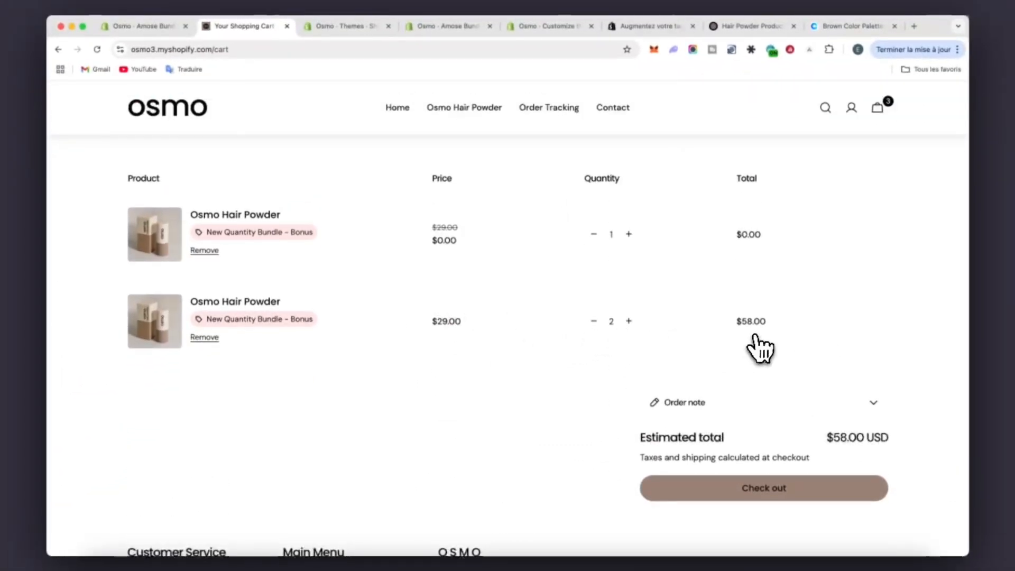
scroll(793, 264, "down", 1)
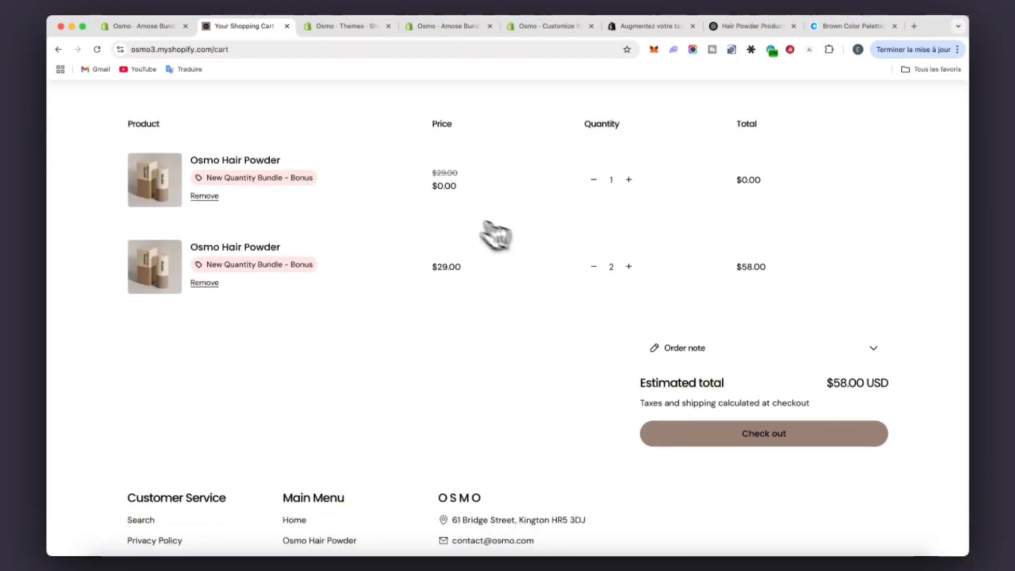
scroll(475, 227, "up", 3)
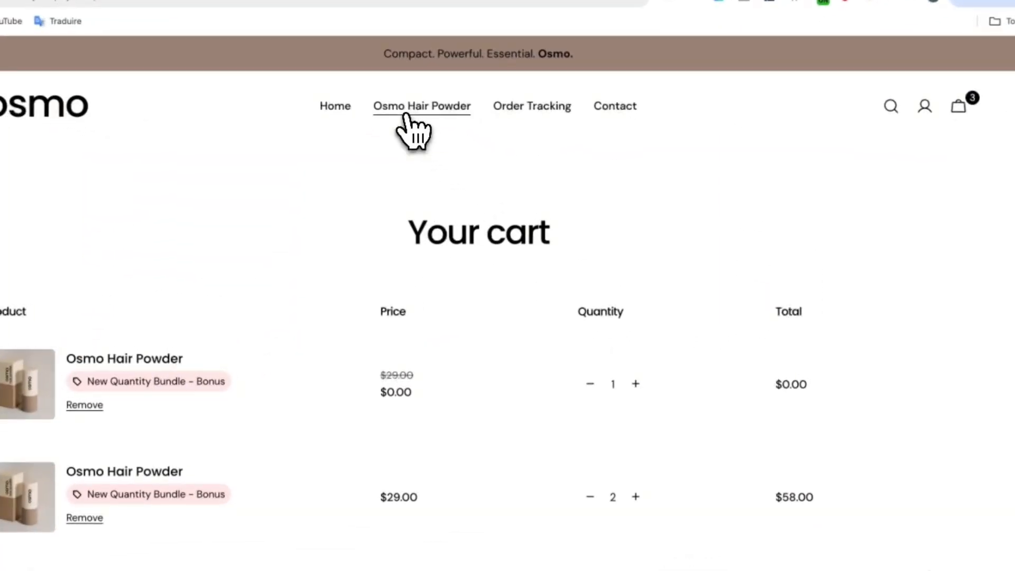
- Rename the Amose quantity bundle to "FREE", save it, and return to the Osmo Hair Powder product page
left_click(408, 117)
scroll(667, 317, "down", 4)
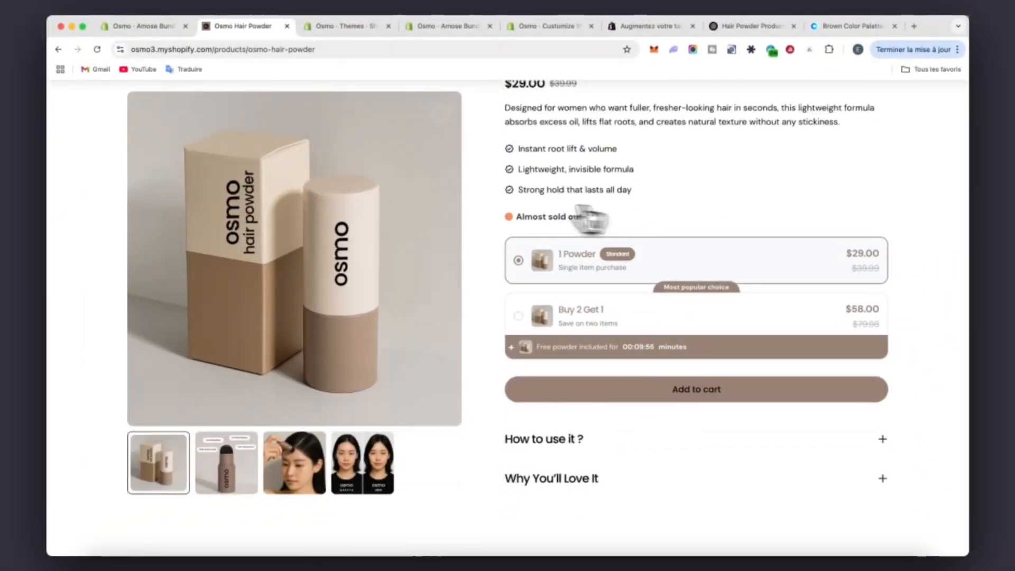
left_click(140, 25)
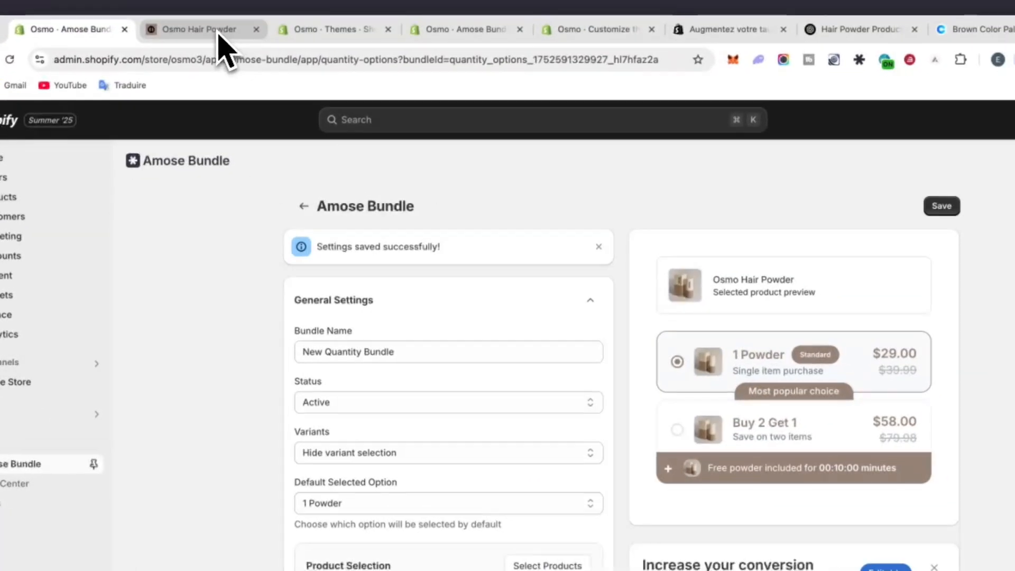
left_click(284, 11)
scroll(579, 322, "up", 5)
left_click(69, 29)
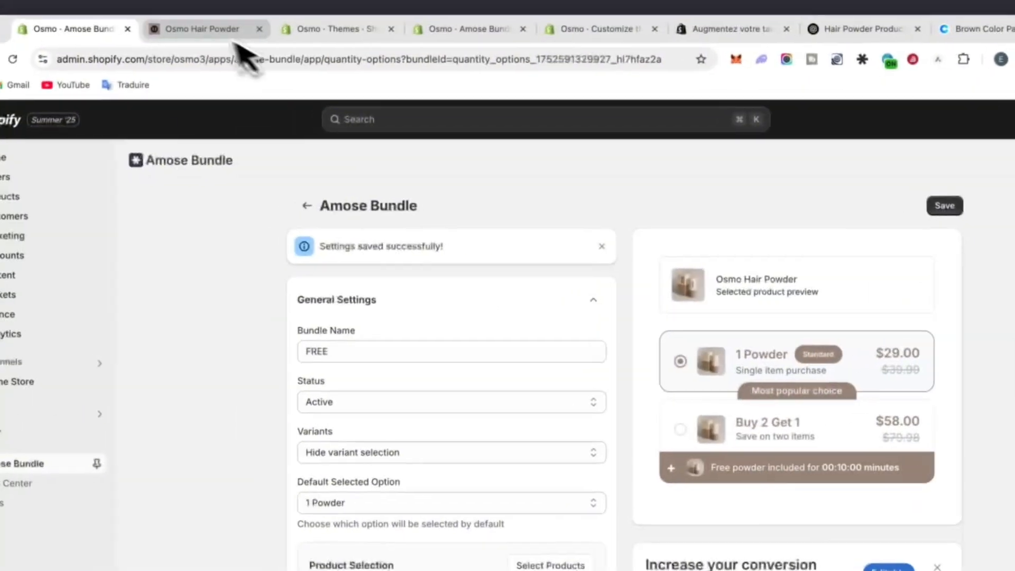
left_click(241, 30)
scroll(732, 256, "down", 6)
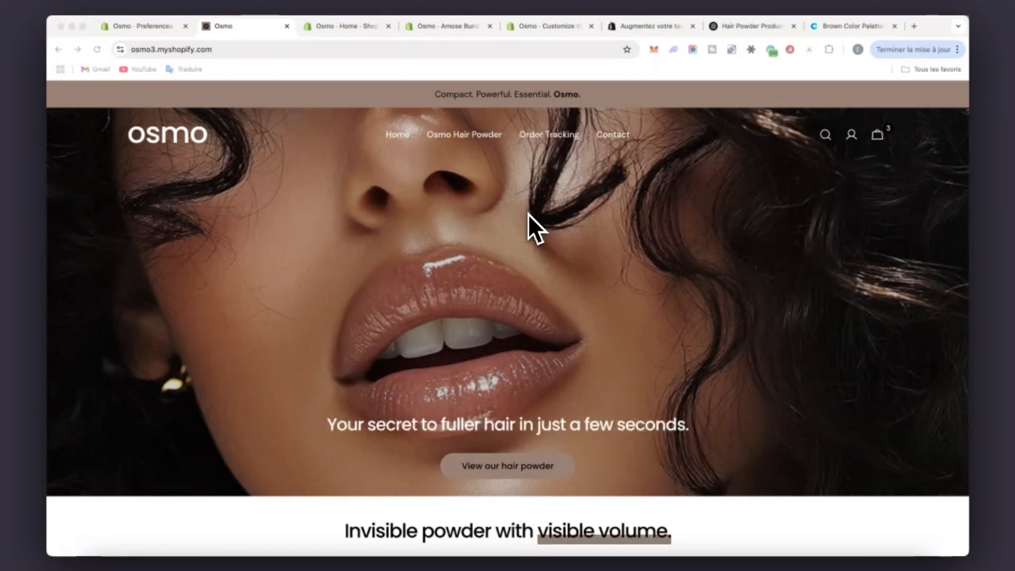
- Examine the live Osmo home page's hero banner, introduction text, featured product and "Perfect Hair, Instantly." section
scroll(485, 229, "down", 1)
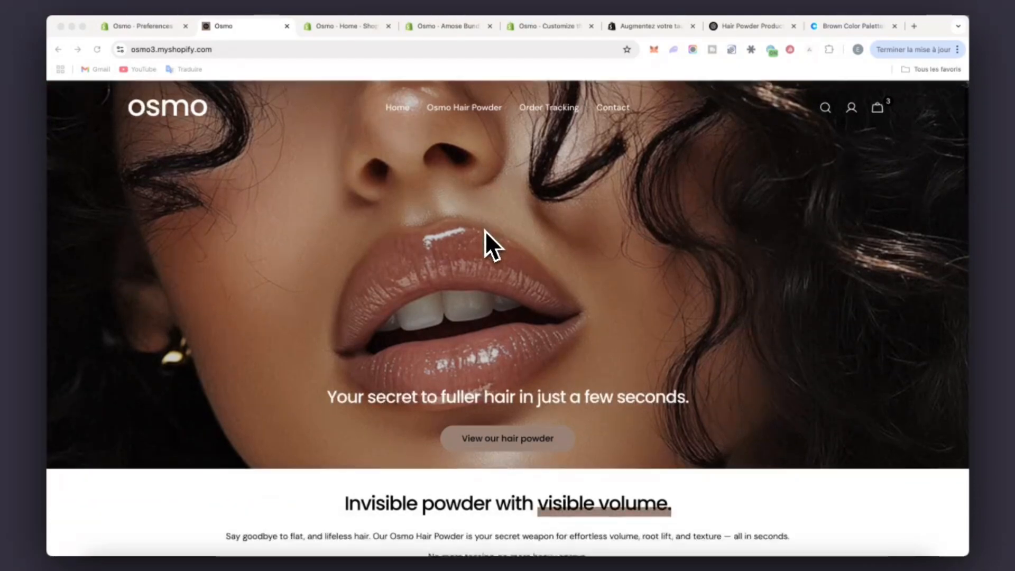
scroll(486, 231, "down", 8)
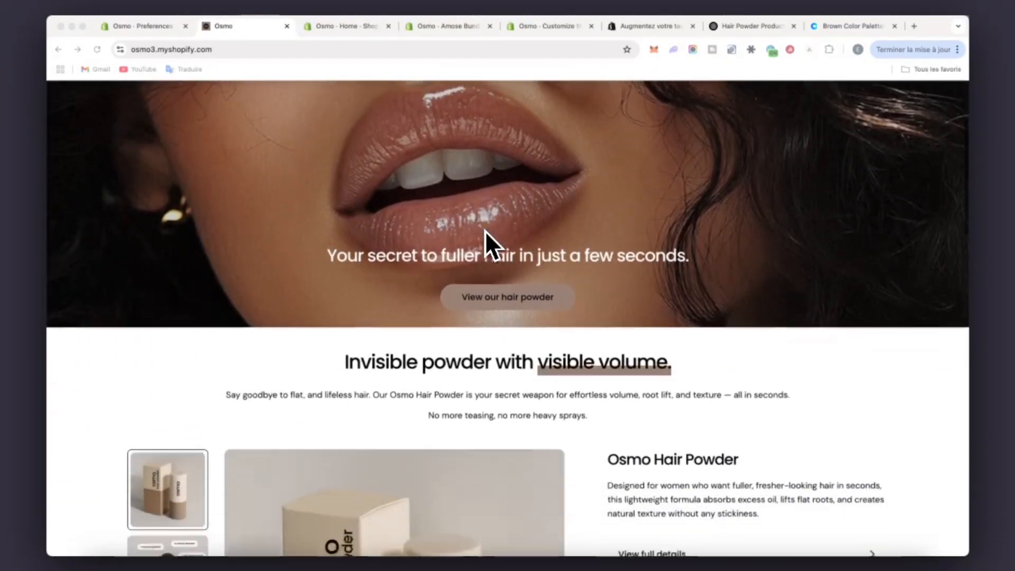
scroll(484, 230, "up", 9)
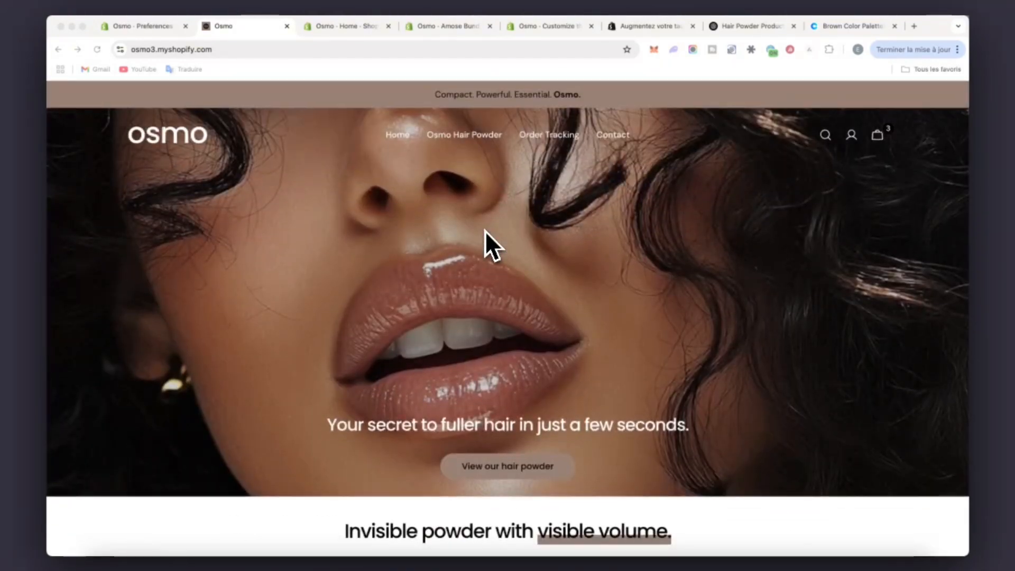
scroll(485, 231, "down", 7)
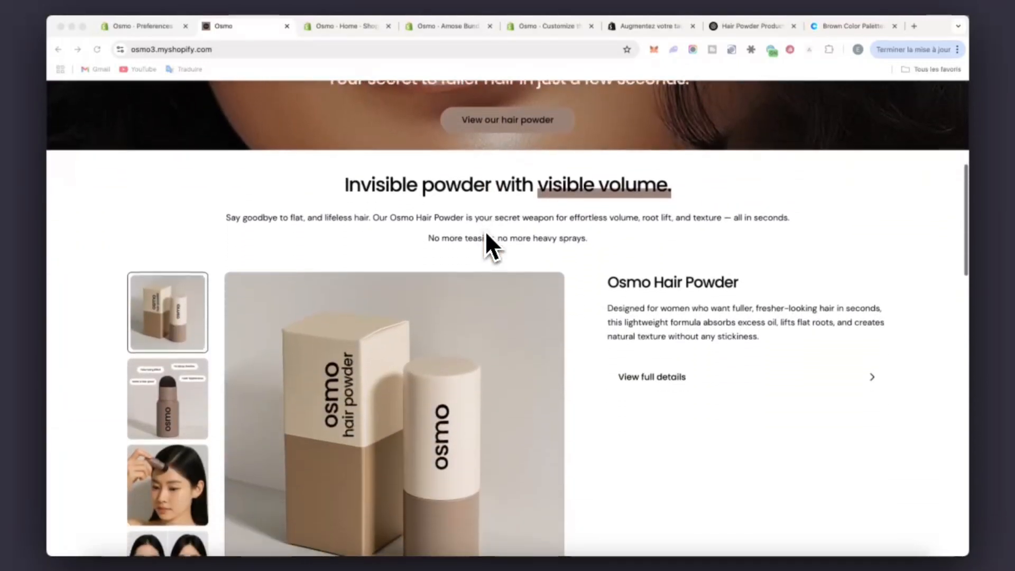
scroll(484, 231, "up", 2)
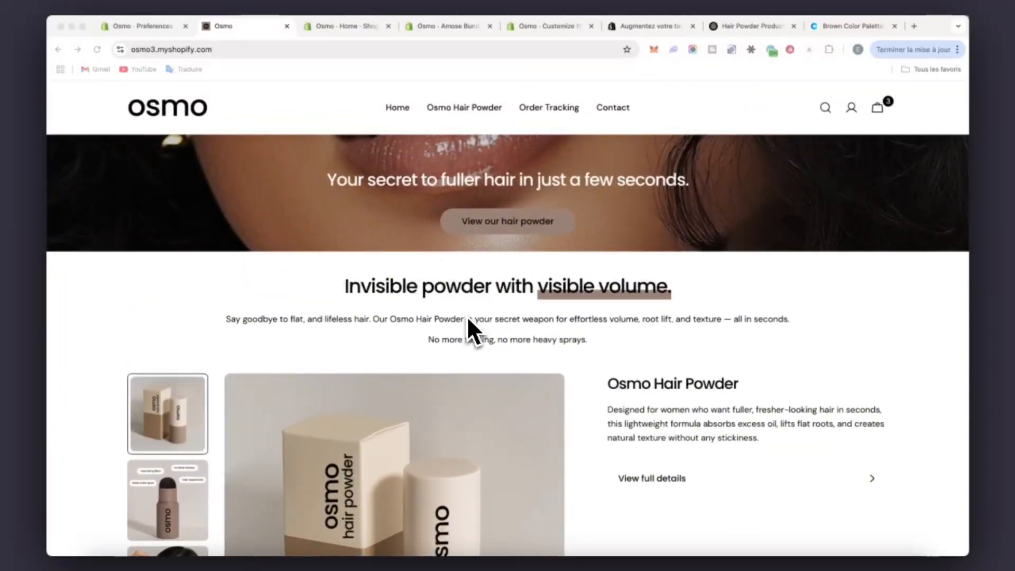
scroll(484, 316, "down", 1)
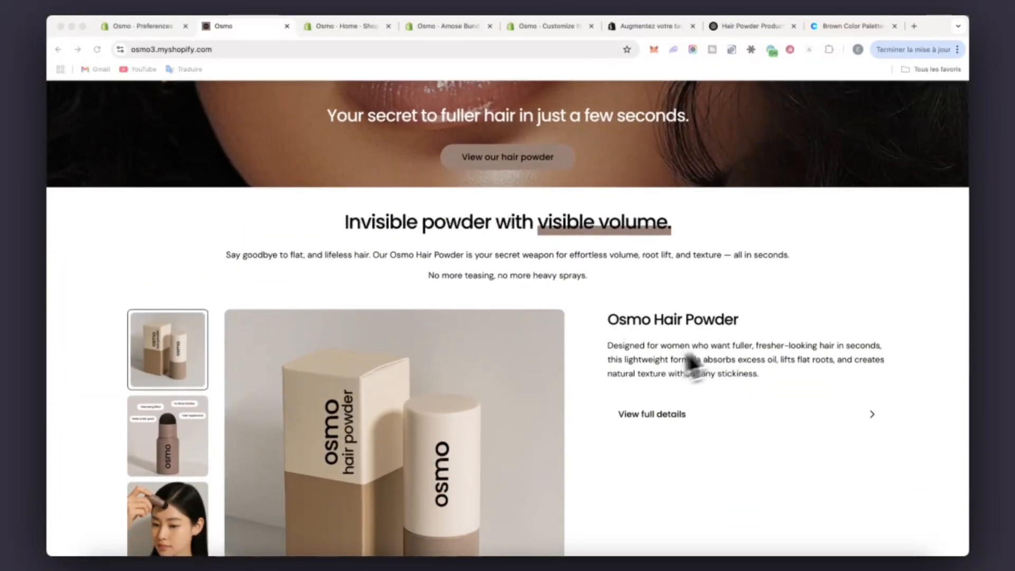
scroll(639, 295, "down", 4)
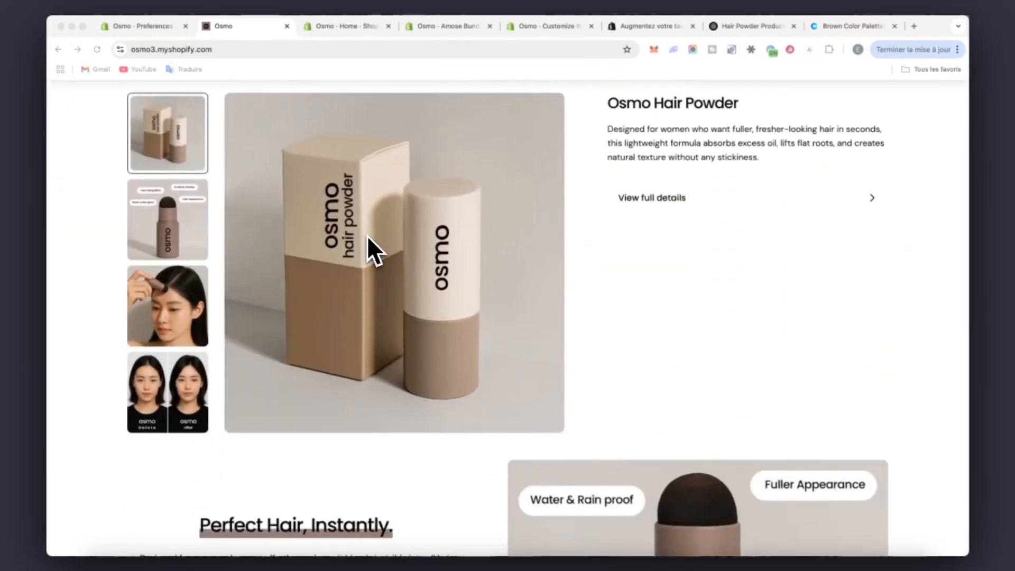
scroll(510, 208, "down", 5)
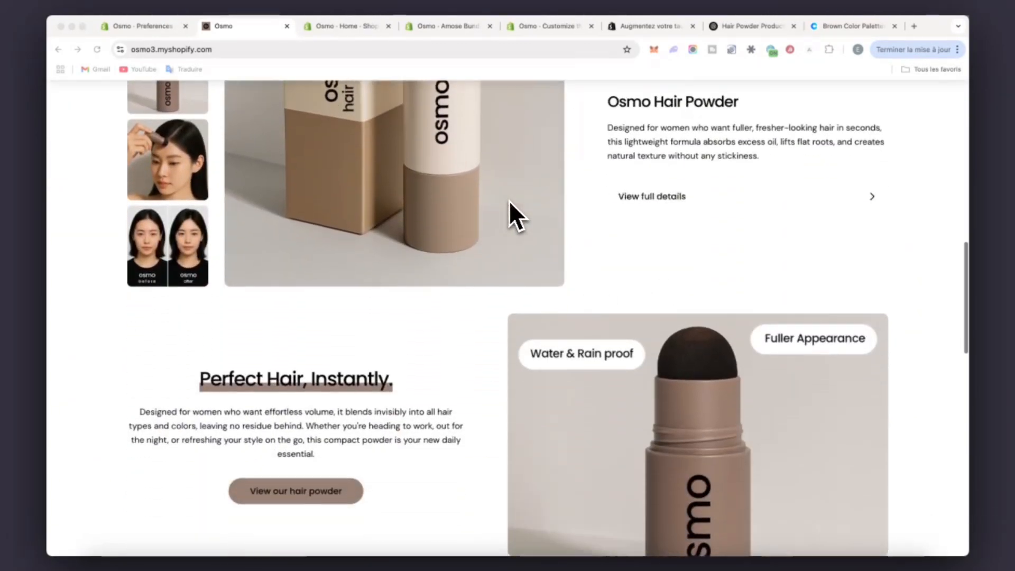
scroll(510, 202, "down", 1)
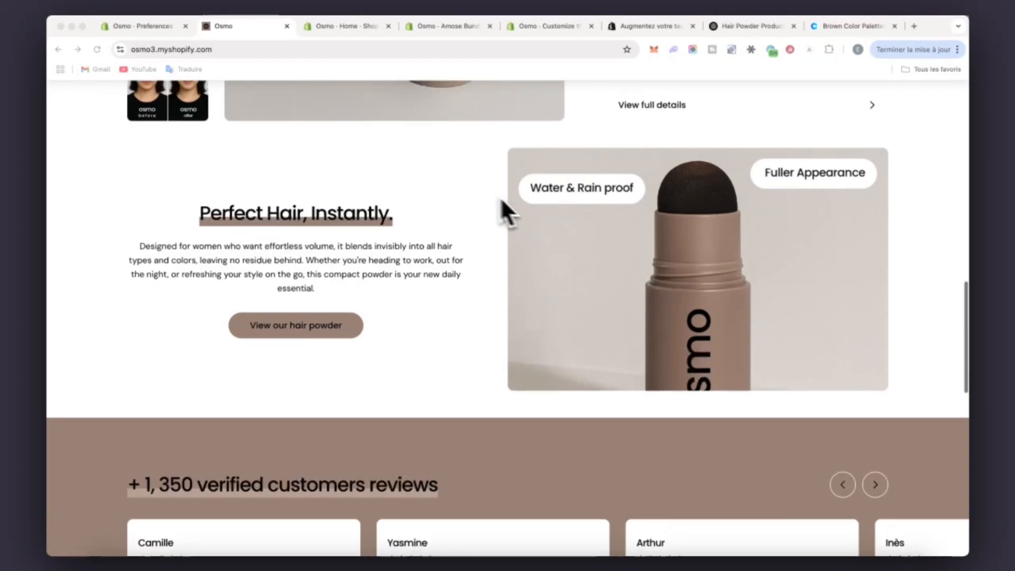
- Review the home page's customer reviews and "They talk about us" questions, and recheck its banner and featured product
scroll(382, 227, "up", 6)
scroll(382, 227, "down", 5)
scroll(381, 230, "down", 5)
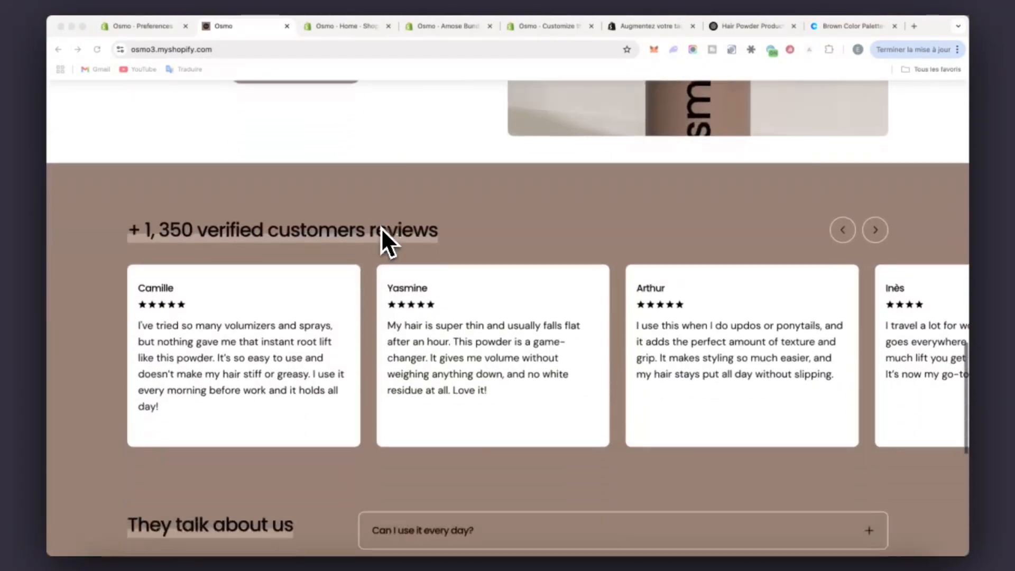
scroll(381, 230, "up", 3)
scroll(487, 253, "down", 2)
scroll(380, 315, "down", 1)
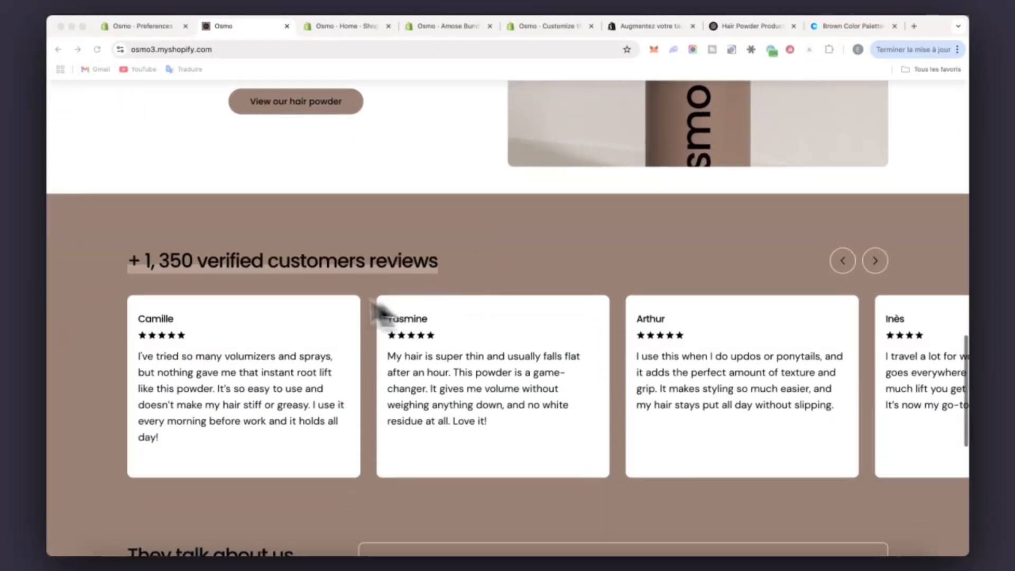
scroll(313, 219, "down", 3)
scroll(308, 206, "up", 2)
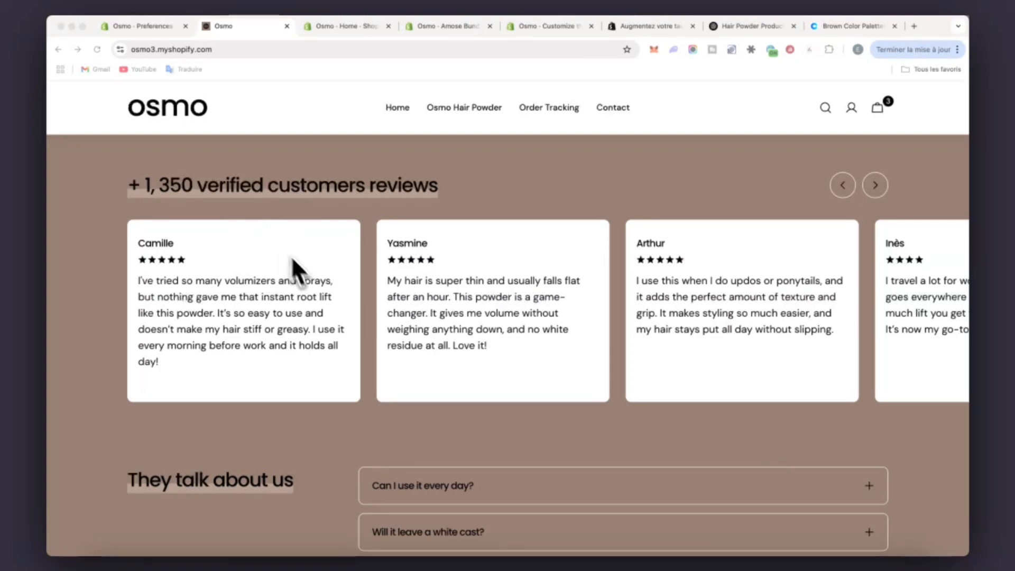
scroll(282, 249, "up", 1)
scroll(283, 262, "down", 5)
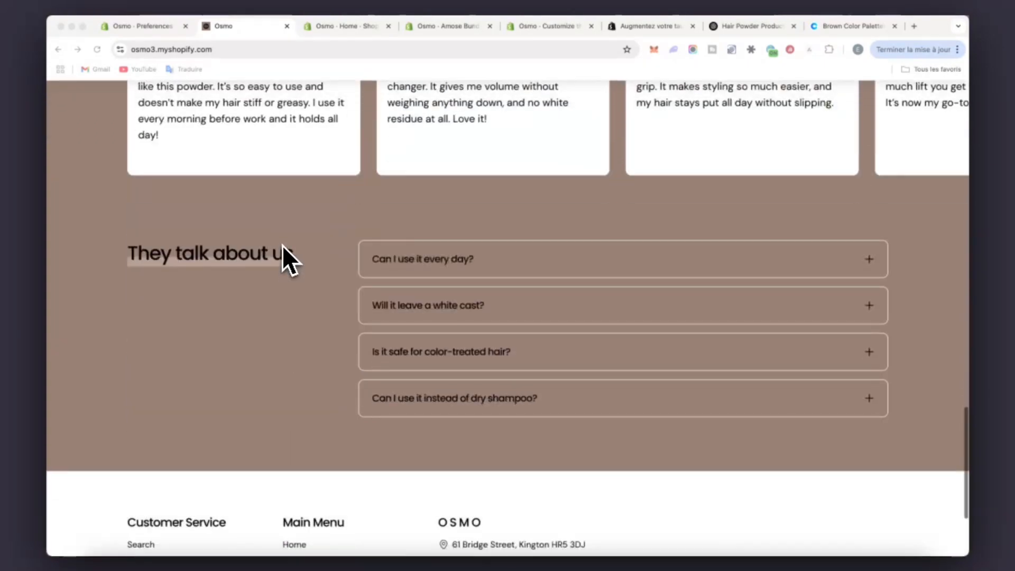
scroll(294, 280, "up", 15)
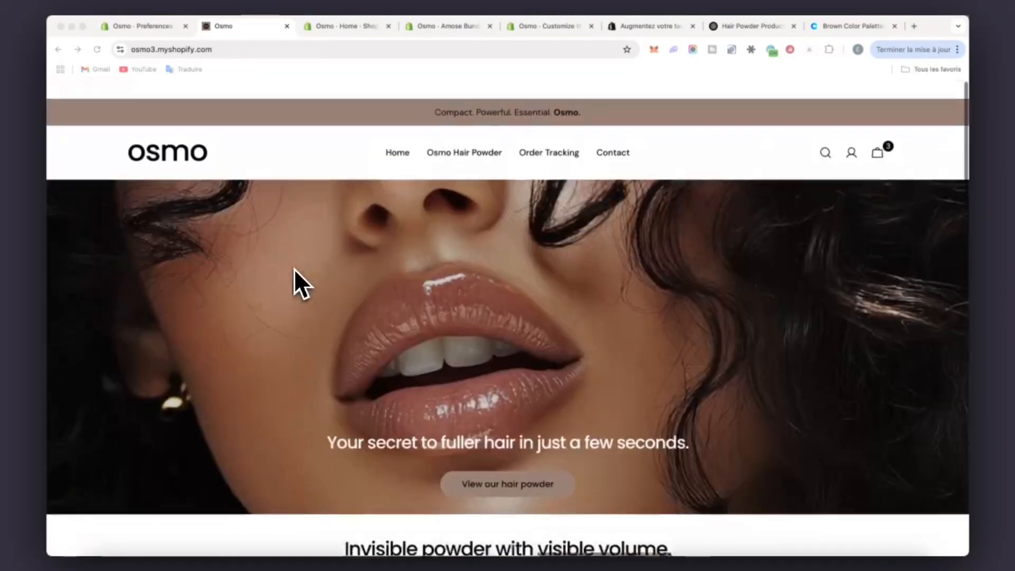
scroll(349, 360, "down", 7)
scroll(272, 397, "down", 2)
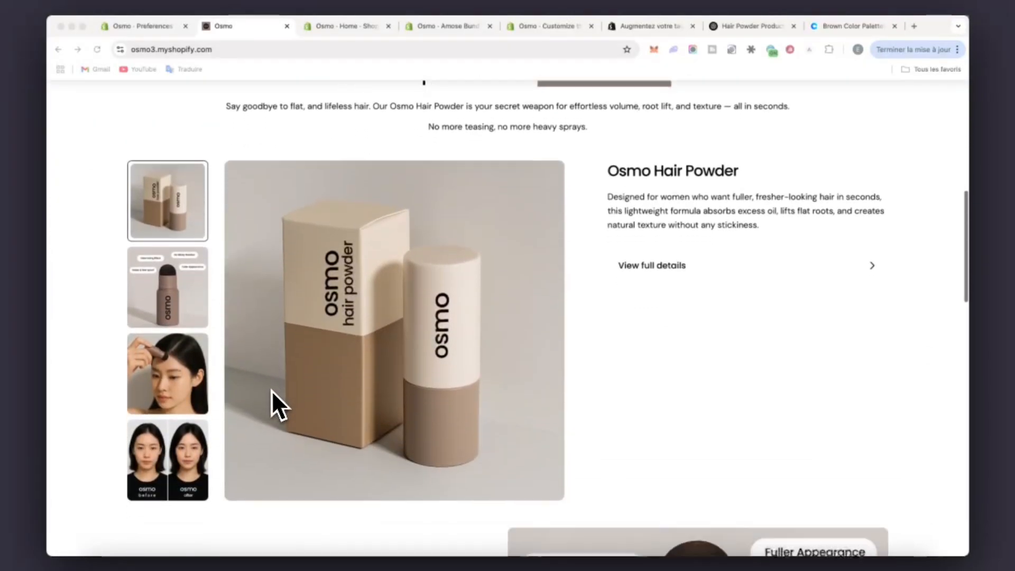
scroll(370, 301, "up", 9)
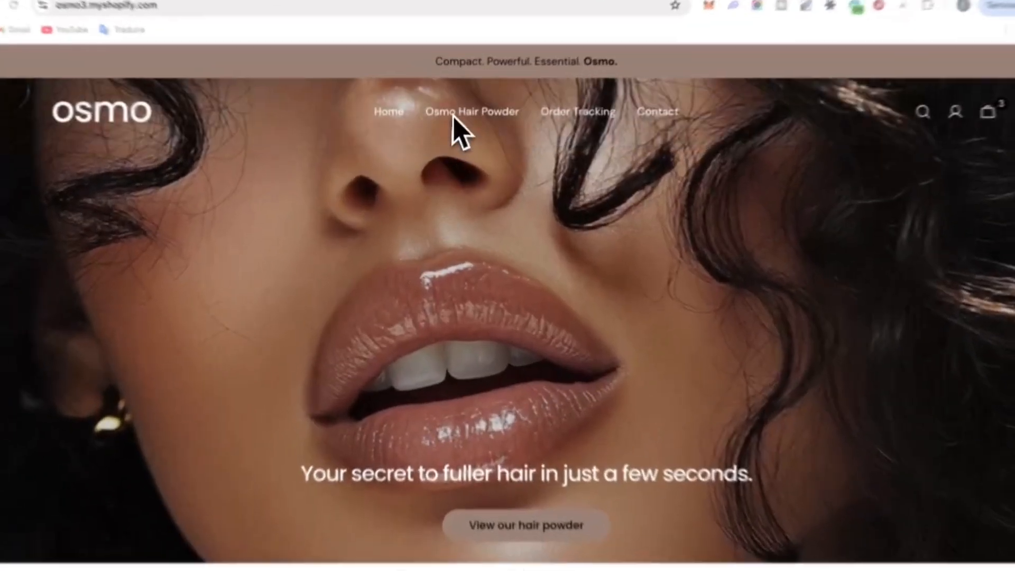
- Open the Osmo Hair Powder product page and examine its bundle, description sections, customer reviews and questions
scroll(516, 418, "down", 6)
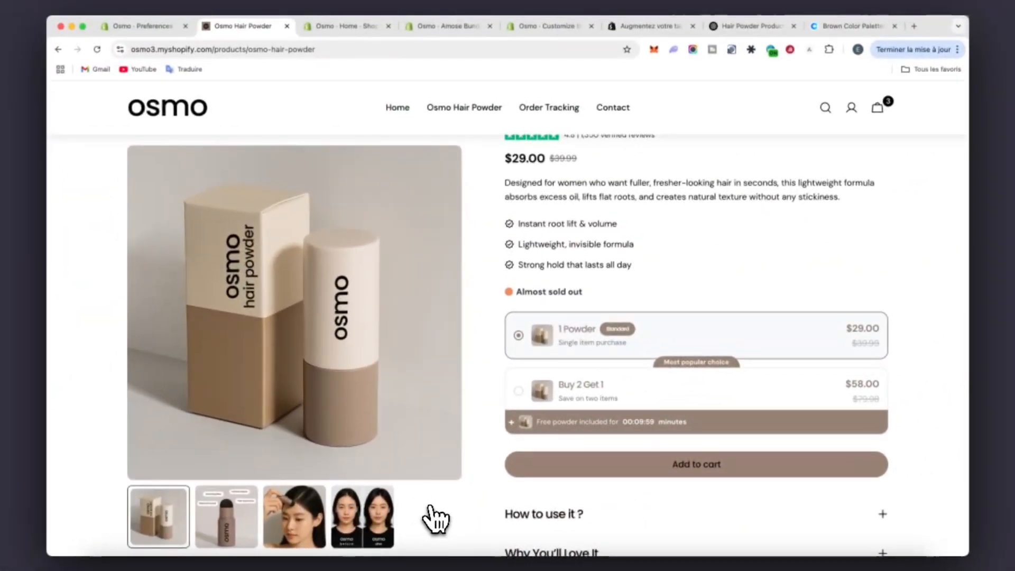
scroll(416, 511, "down", 5)
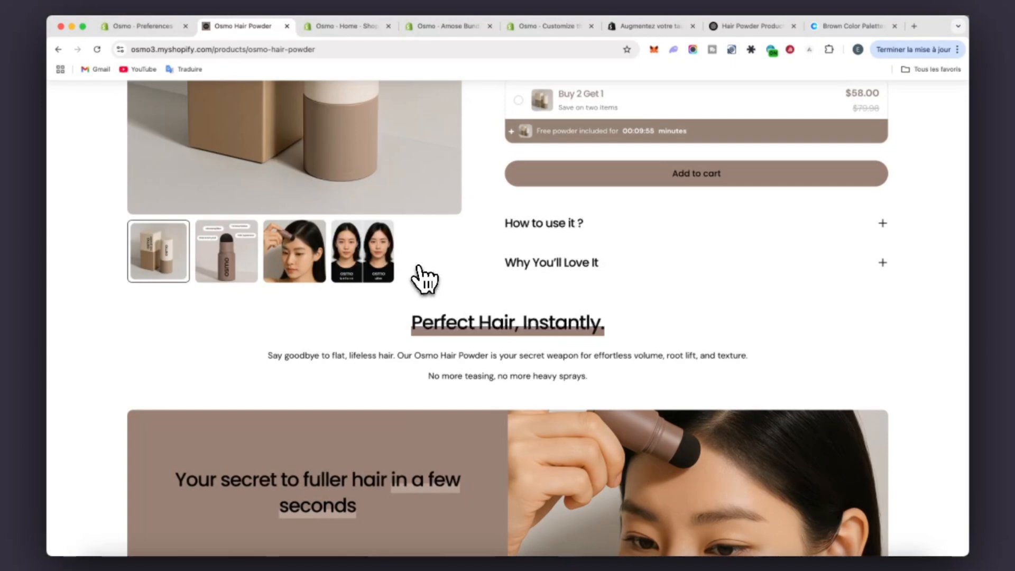
scroll(430, 280, "down", 7)
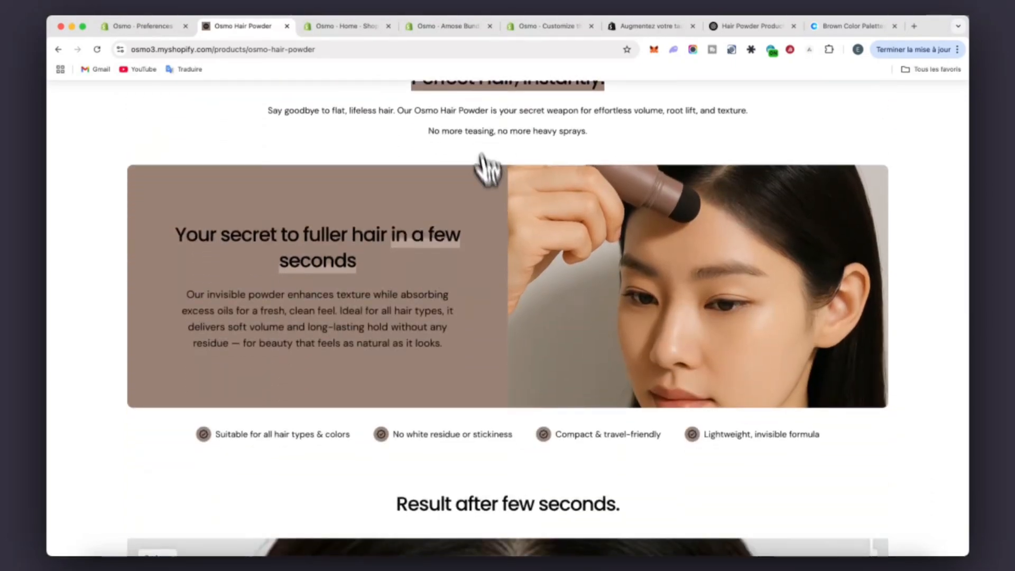
scroll(402, 319, "down", 20)
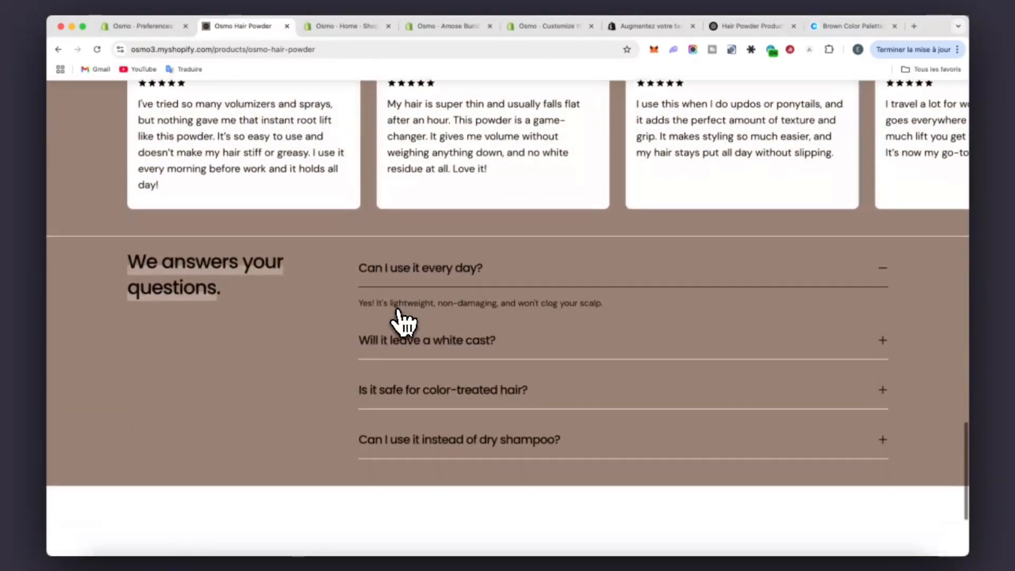
- Open the browser's developer tools on the Osmo Hair Powder page and switch to the iPhone 12 Pro mobile preview
scroll(399, 320, "down", 3)
scroll(399, 320, "up", 20)
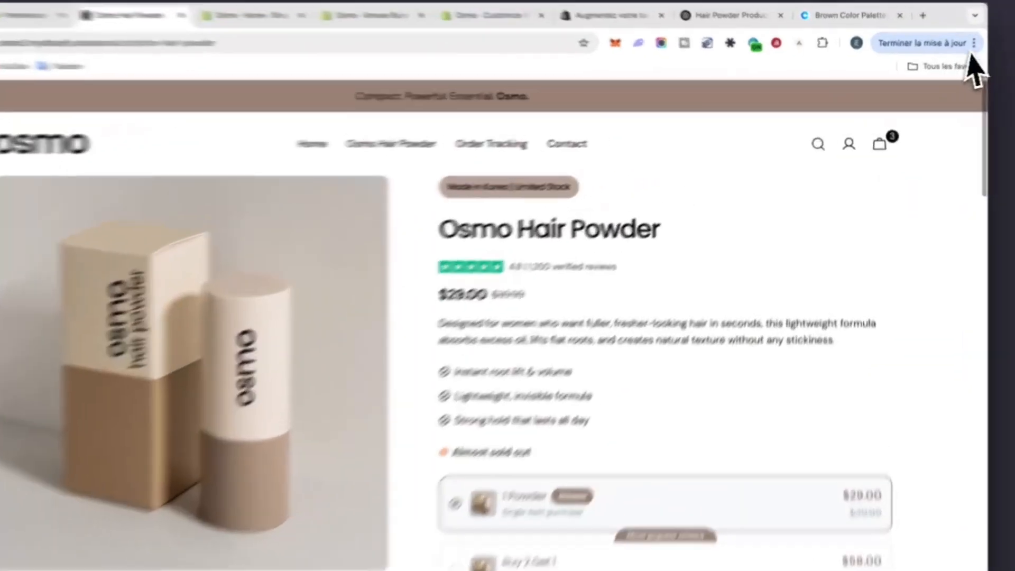
left_click(973, 45)
mouse_move(814, 388)
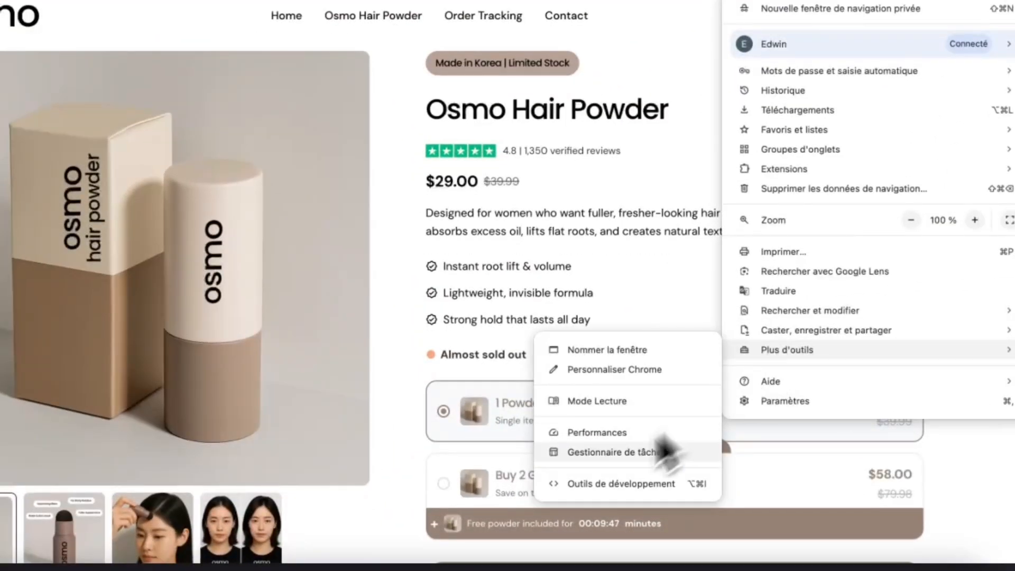
left_click(587, 484)
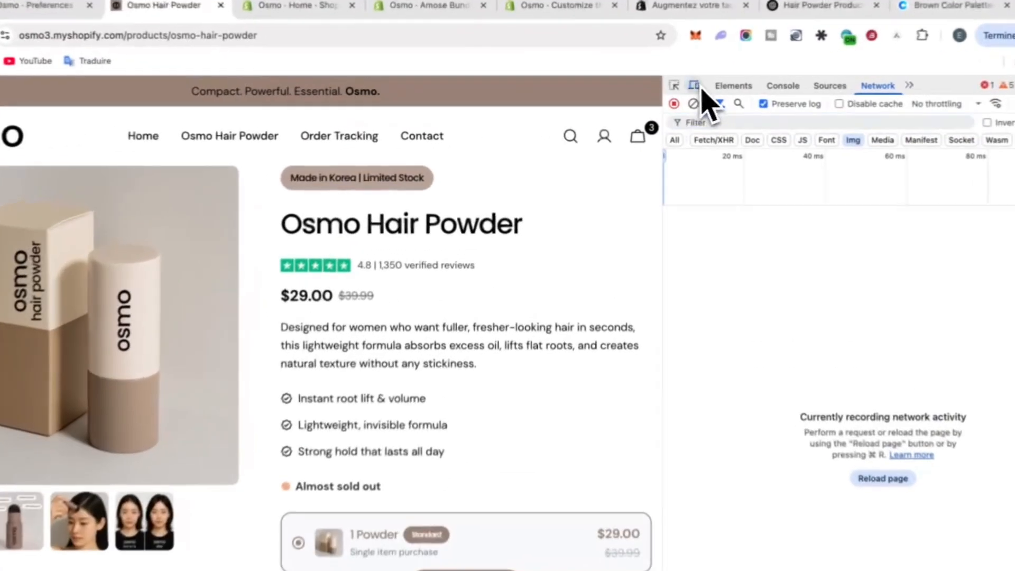
left_click(653, 88)
- Examine the mobile layout of the Osmo Hair Powder page and of the store's home page down to the footer
scroll(328, 374, "down", 15)
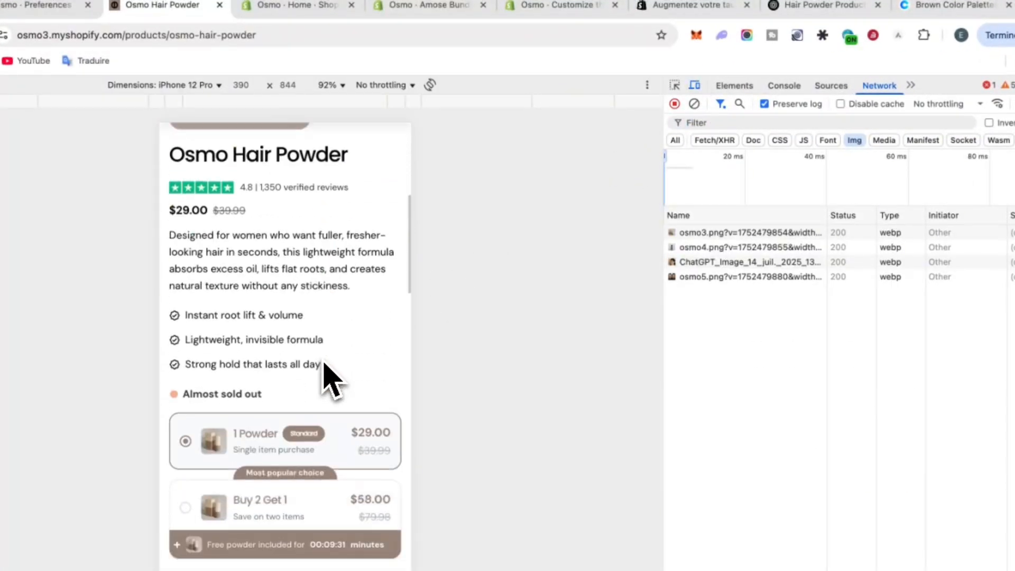
scroll(326, 354, "down", 20)
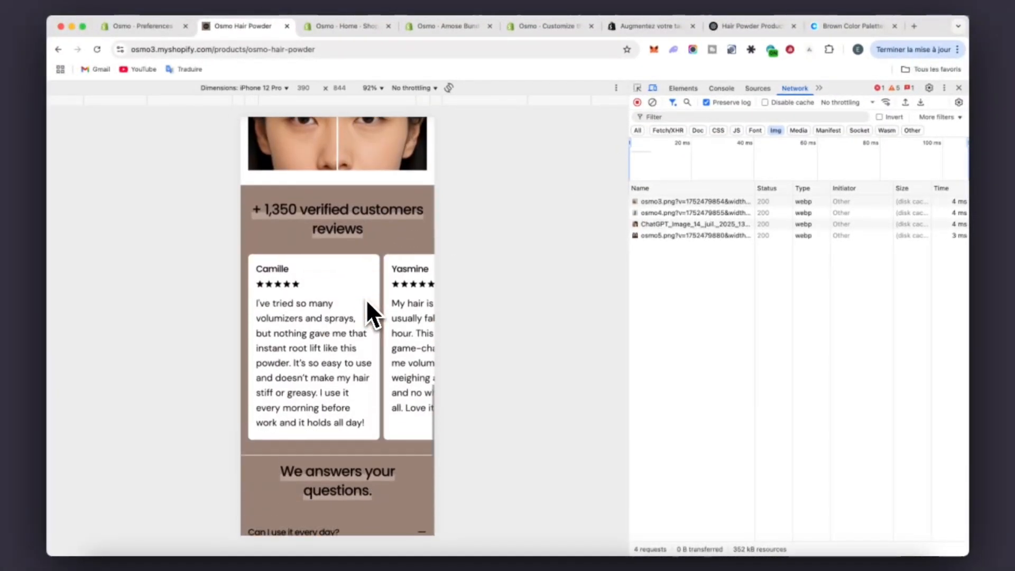
scroll(366, 299, "up", 20)
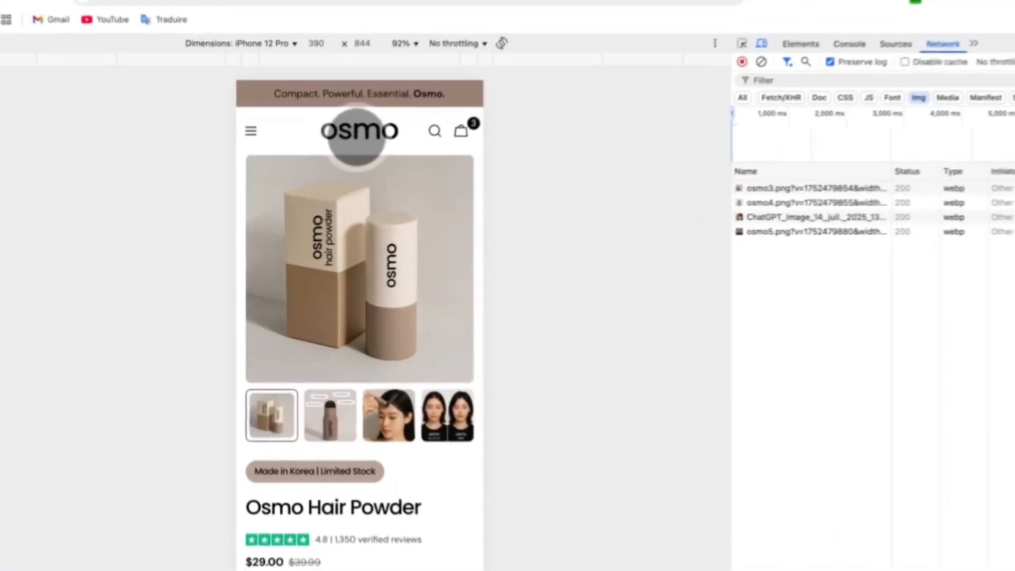
left_click(357, 137)
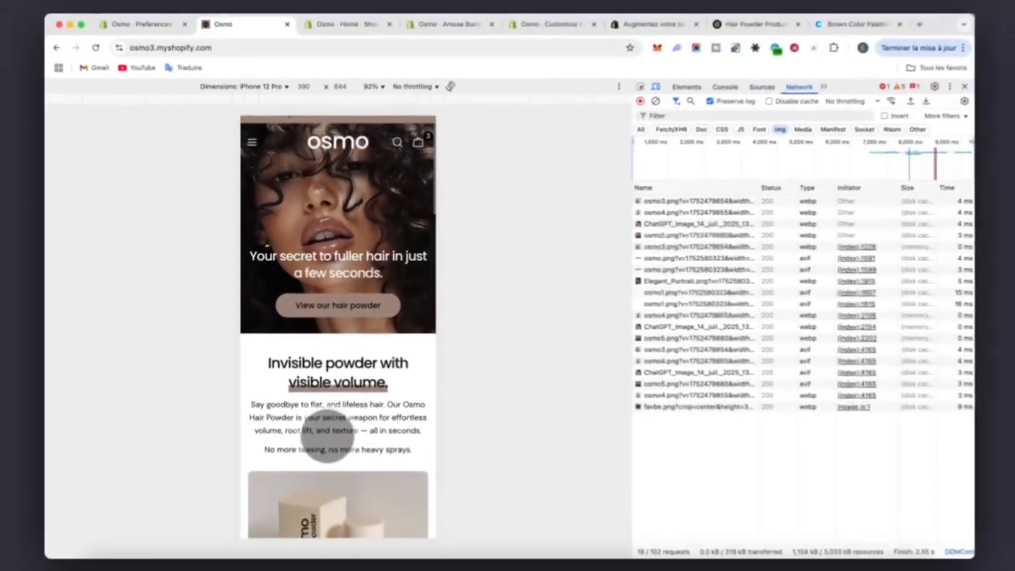
scroll(338, 434, "down", 6)
scroll(325, 438, "down", 15)
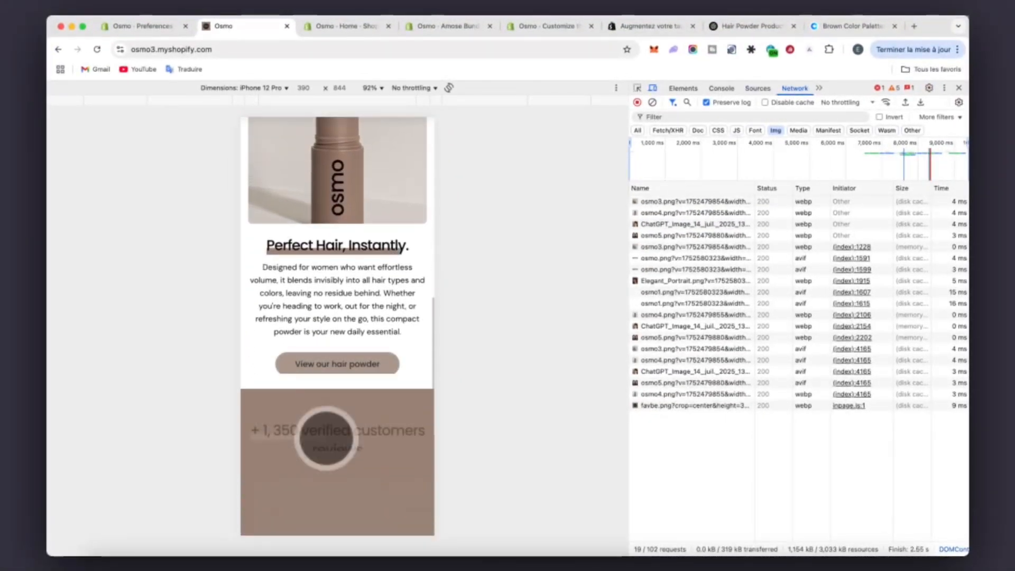
scroll(326, 438, "down", 8)
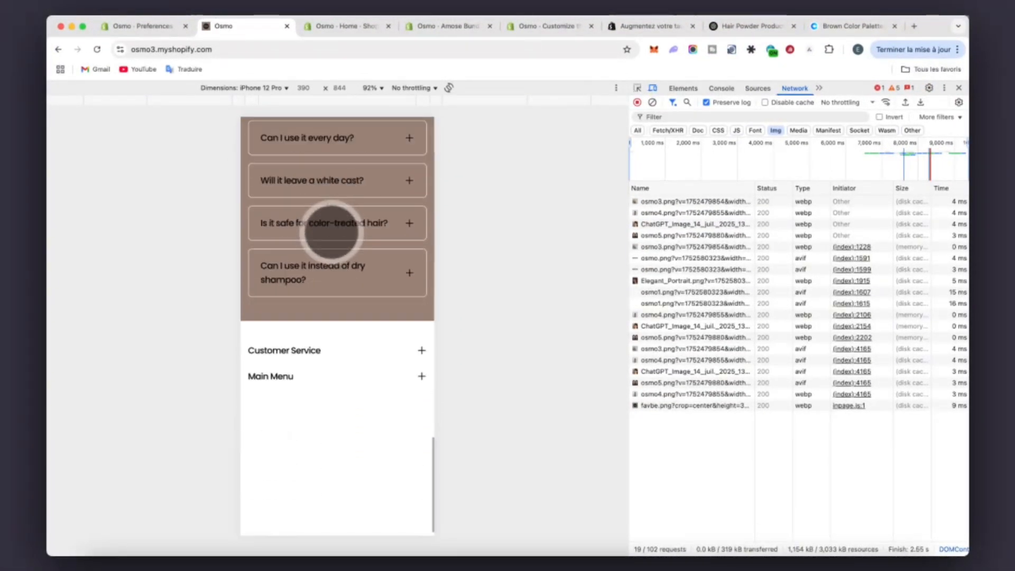
- Set the home page title to "Osmo - Hair Powder" in the Shopify admin's Online Store preferences
left_click(136, 26)
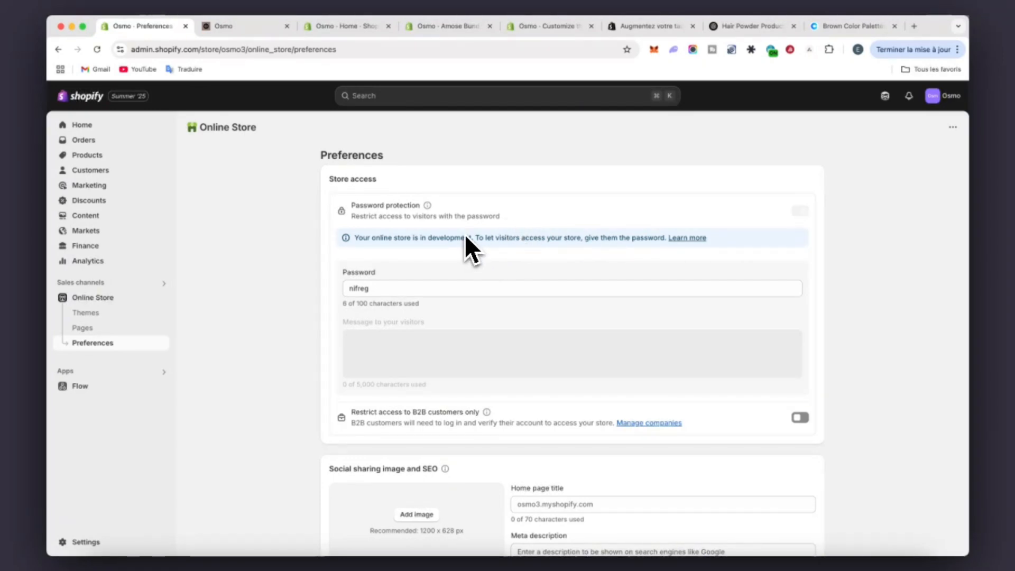
scroll(460, 240, "down", 5)
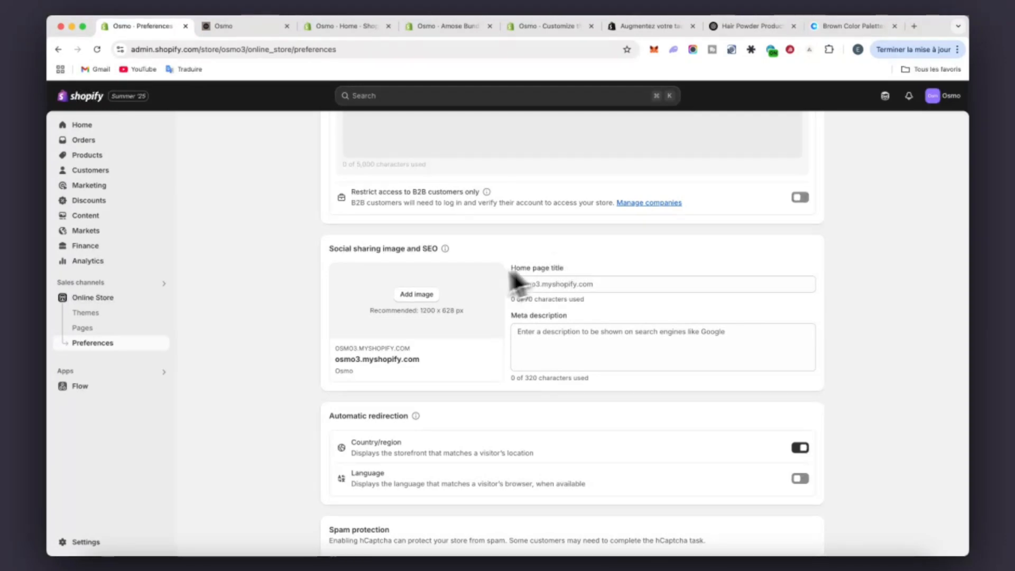
left_click(547, 284)
type("Os")
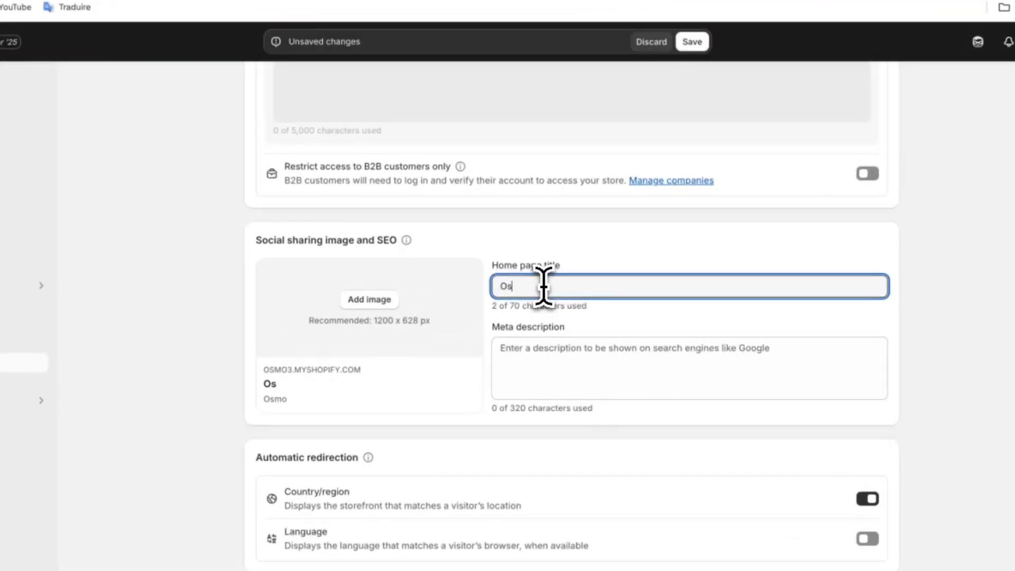
type("mo - Hair Powder")
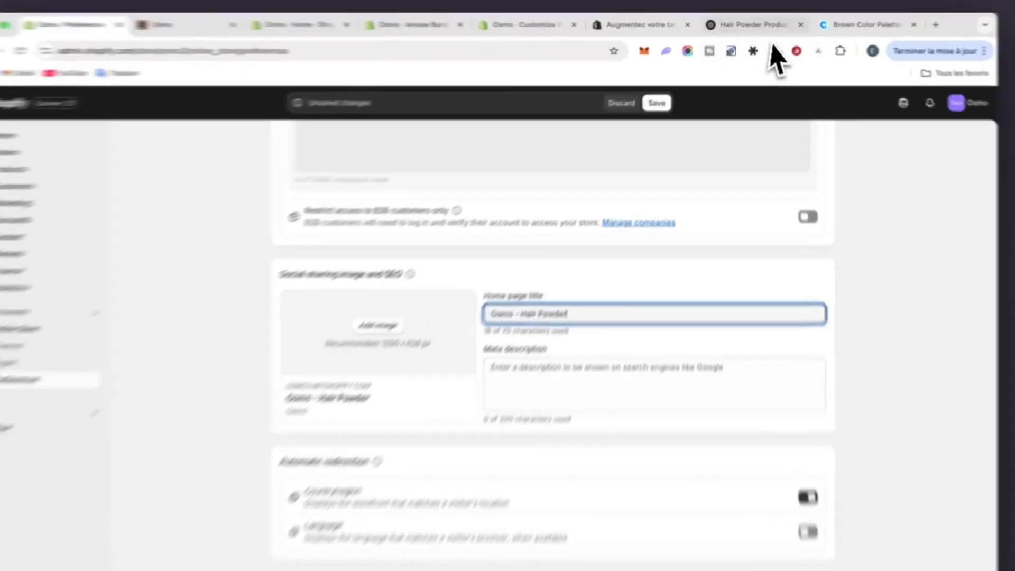
- Copy the "Say goodbye to flat, lifeless hair" paragraph from the ChatGPT product text and paste it as the home page's meta description
left_click(785, 29)
scroll(403, 465, "up", 15)
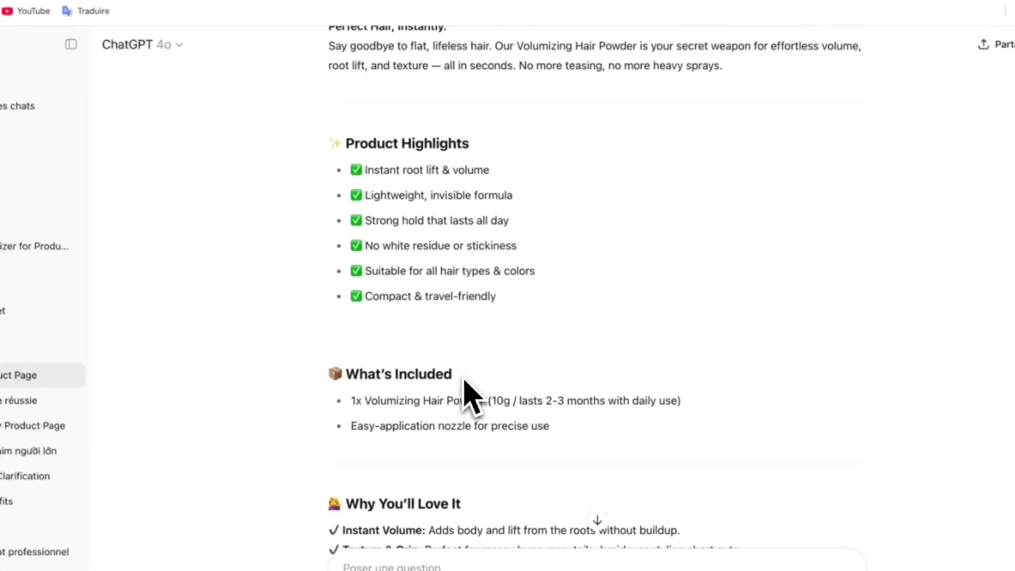
scroll(468, 397, "down", 2)
mouse_move(723, 308)
left_mouse_down()
mouse_move(419, 302)
mouse_move(324, 288)
left_mouse_up()
key("super+c")
left_click(132, 32)
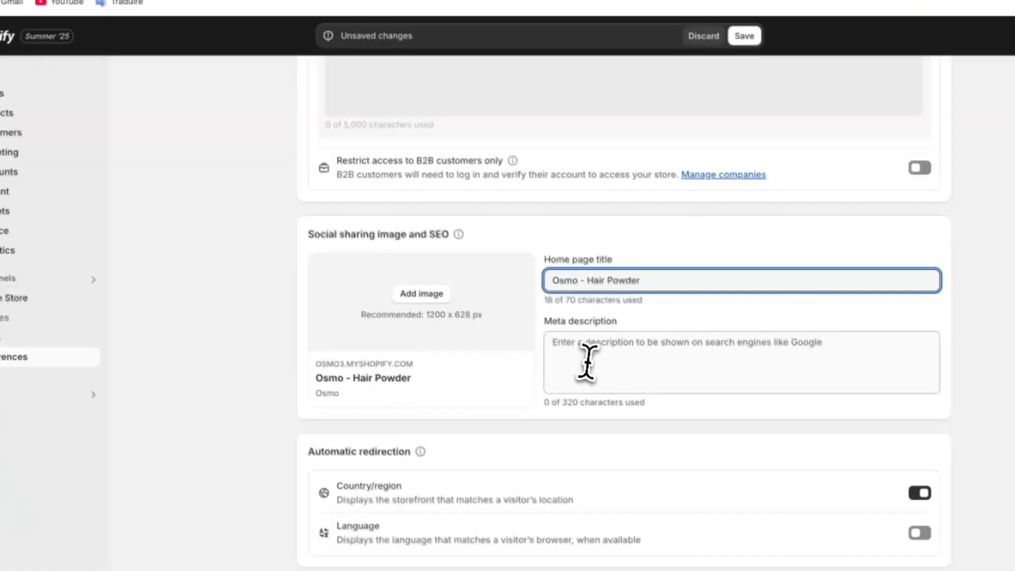
left_click(647, 447)
key("super+v")
- Add "Elegant Portrait.png" as the social sharing image and save the store preferences
left_click(413, 289)
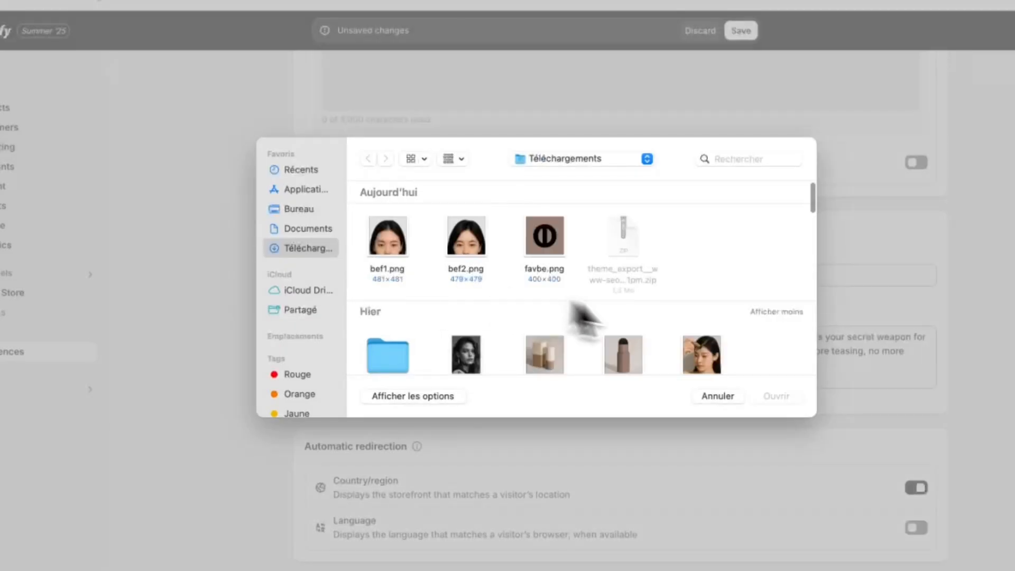
scroll(584, 317, "down", 2)
scroll(593, 324, "down", 4)
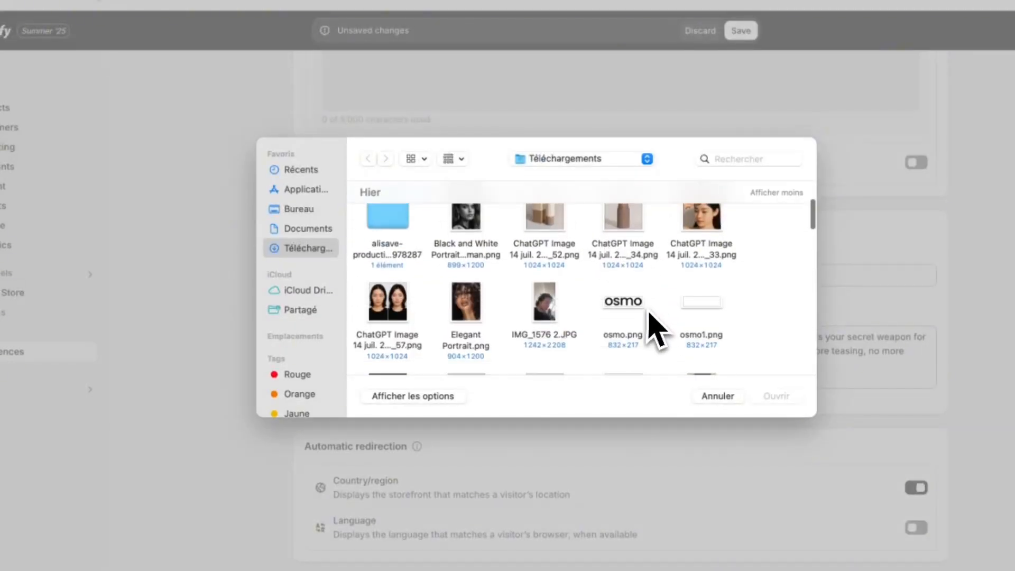
double_click(469, 233)
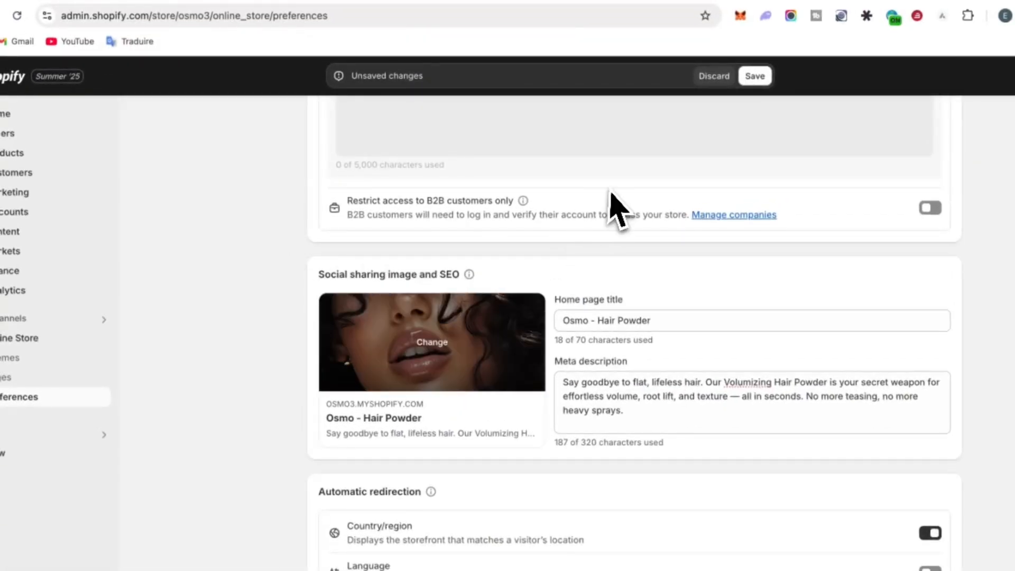
scroll(534, 317, "up", 5)
left_click(755, 75)
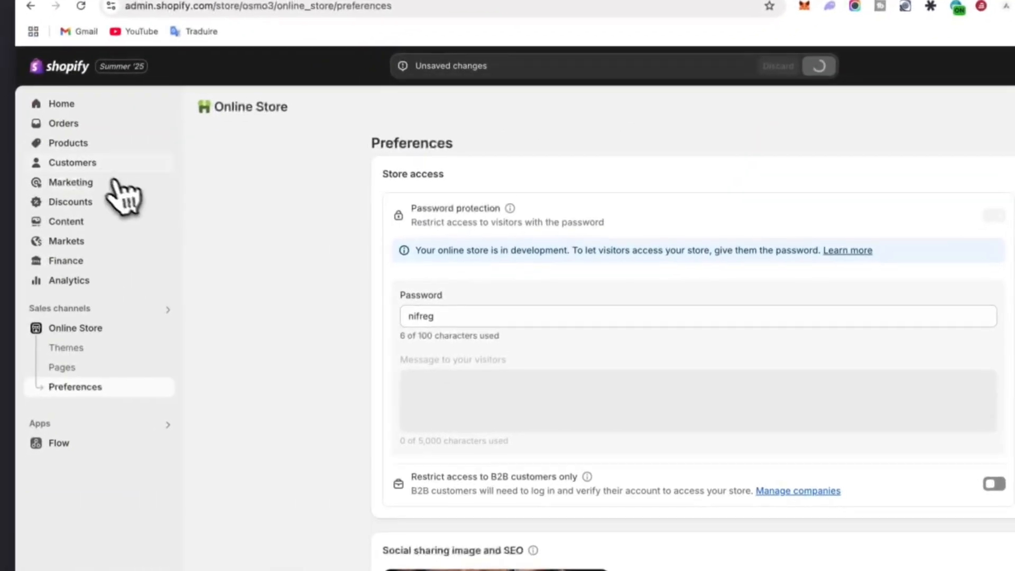
- Open the Osmo Hair Powder product's search engine listing for editing and review its page title, meta description and URL handle
left_click(80, 149)
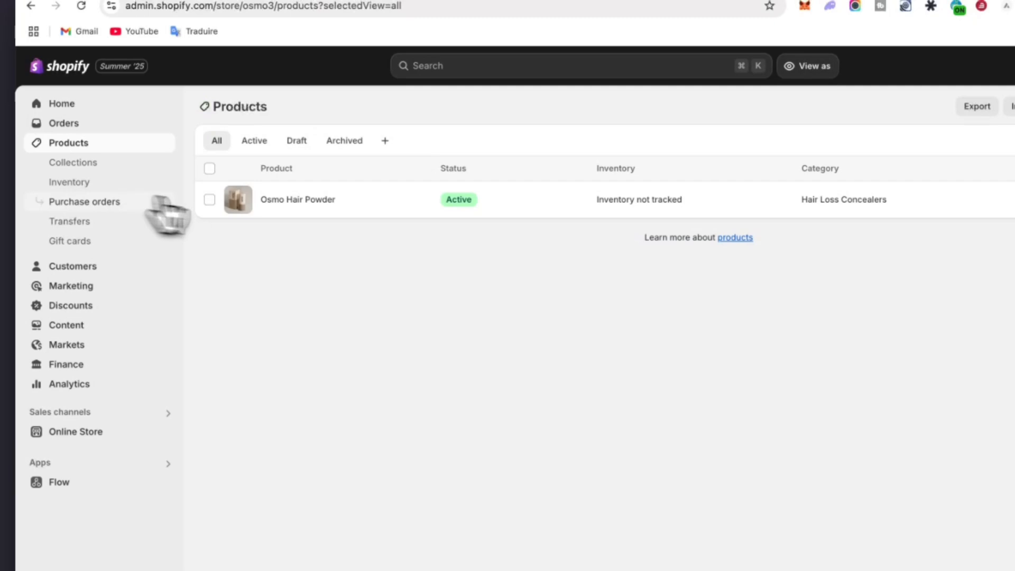
left_click(290, 201)
scroll(363, 381, "down", 10)
scroll(363, 380, "down", 3)
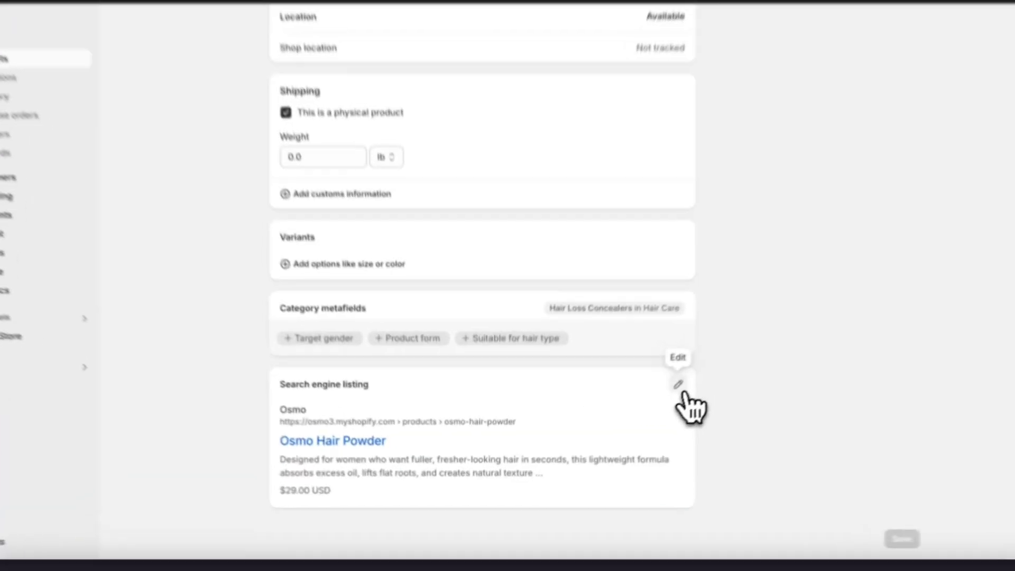
left_click(639, 417)
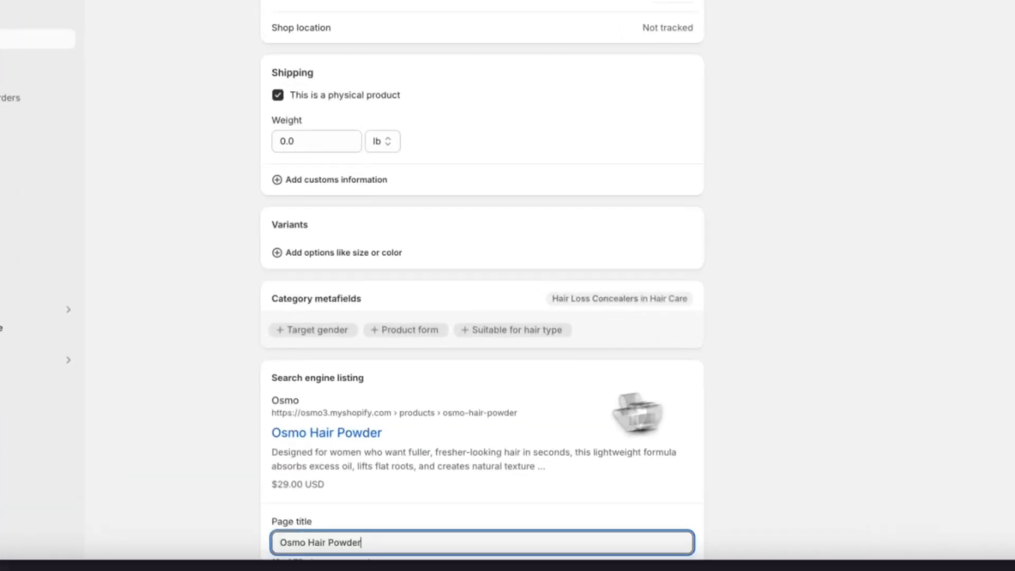
scroll(463, 463, "down", 5)
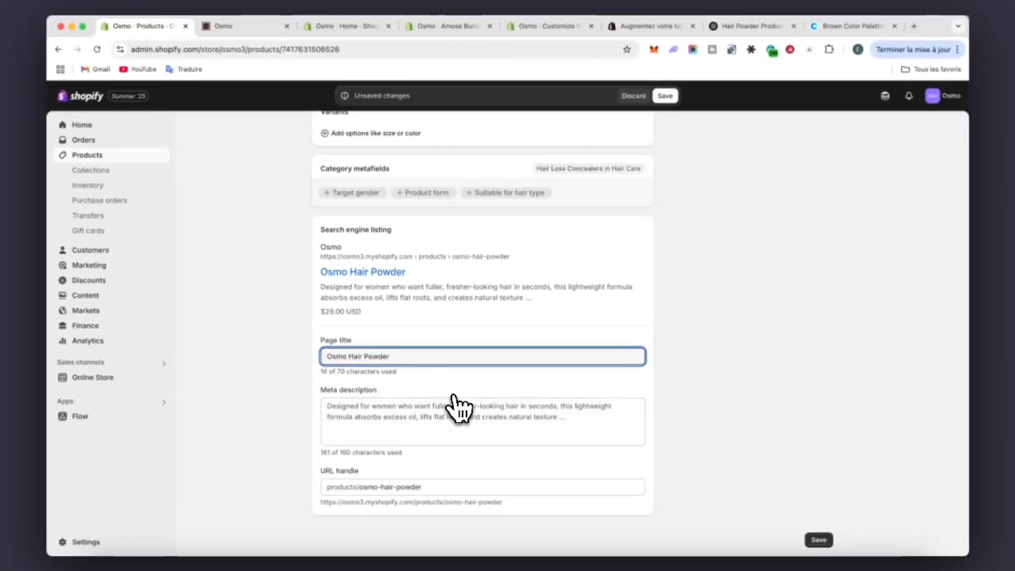
scroll(454, 406, "up", 20)
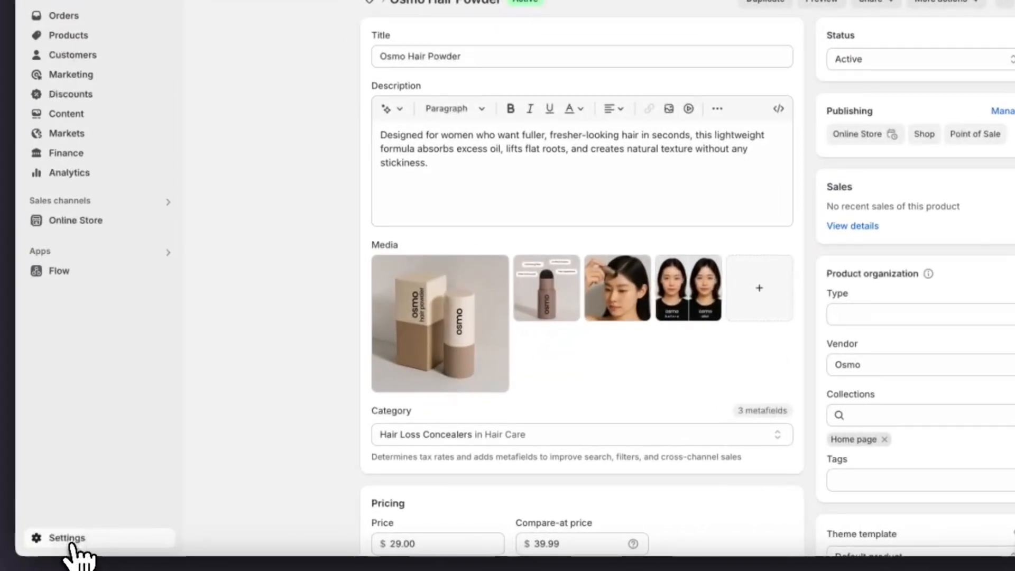
- Open the store's Payments settings and review the Shopify Payments and PayPal activation options
left_click(84, 542)
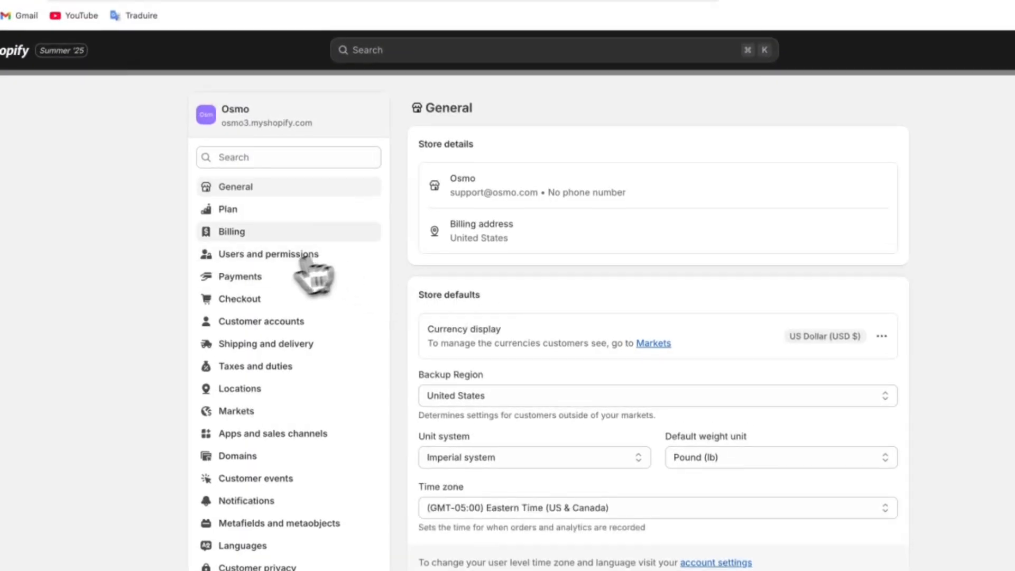
left_click(260, 280)
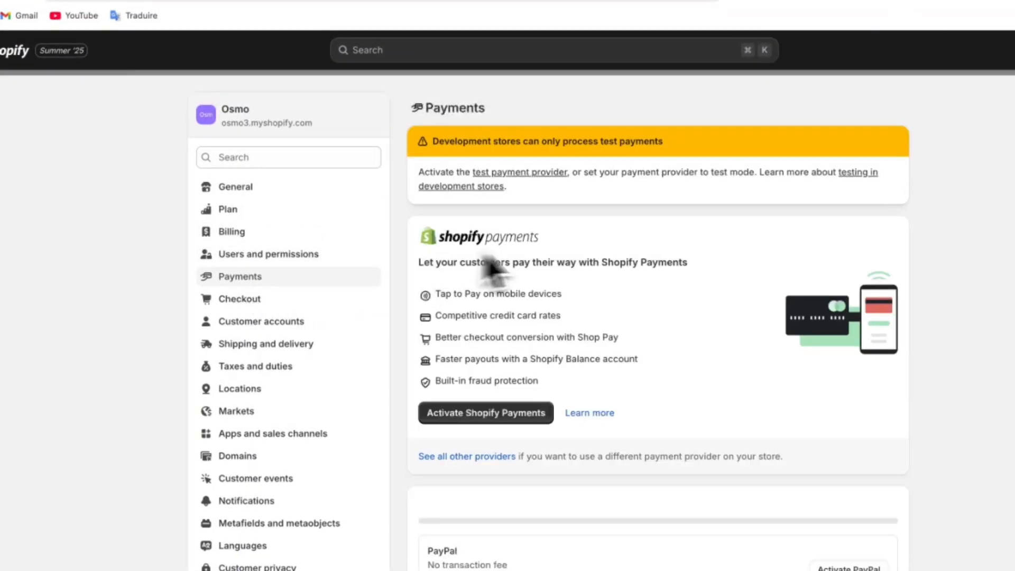
scroll(484, 190, "down", 2)
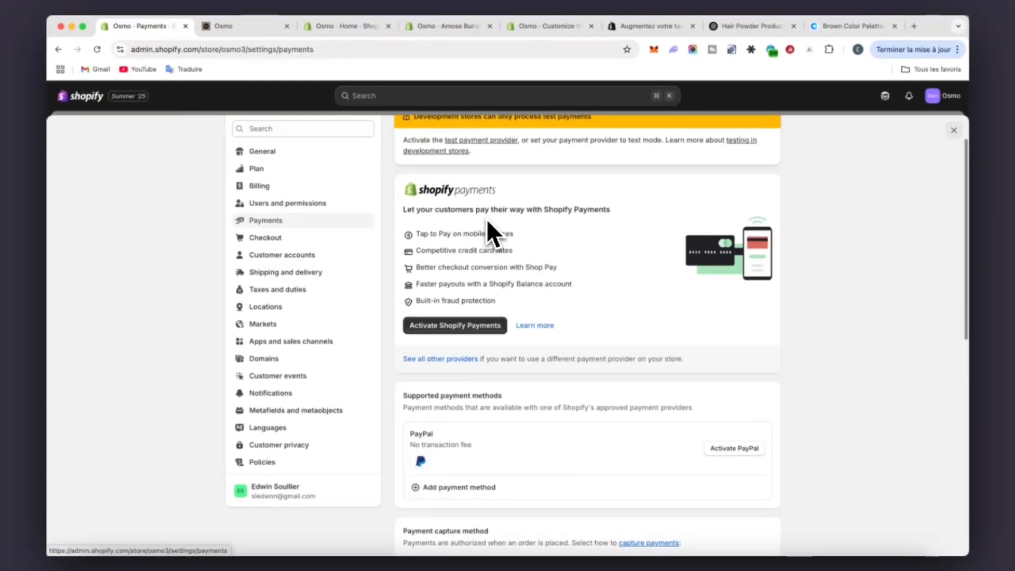
scroll(486, 219, "down", 2)
scroll(487, 219, "up", 2)
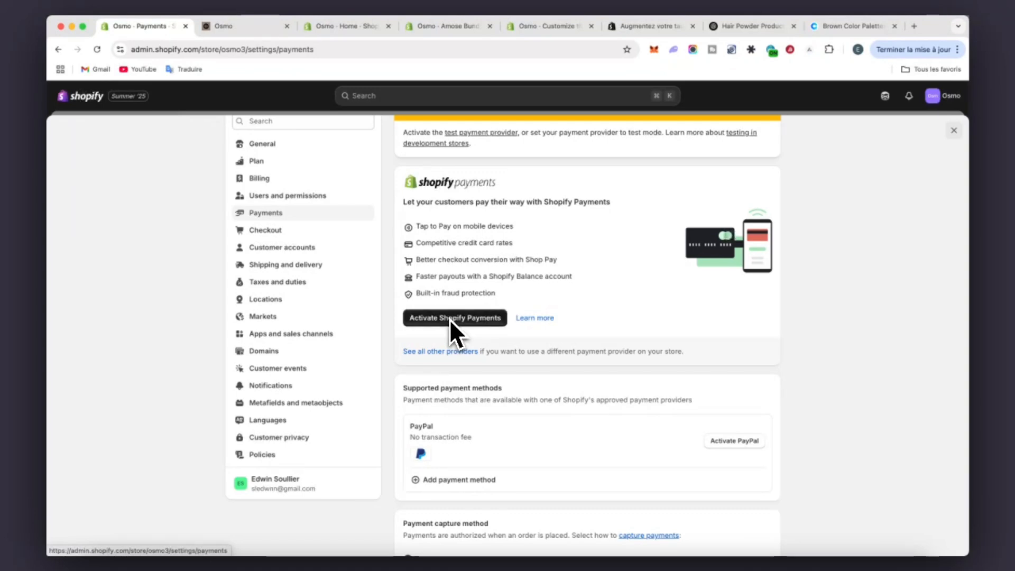
scroll(580, 358, "down", 3)
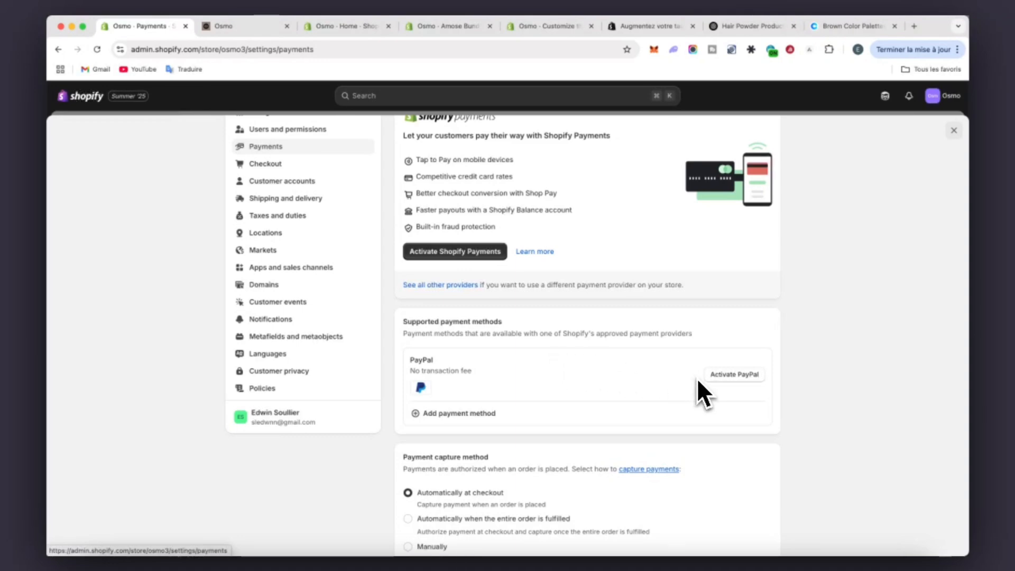
- Search the third-party payment providers for "str" and "stripe", and close the store settings
left_click(447, 286)
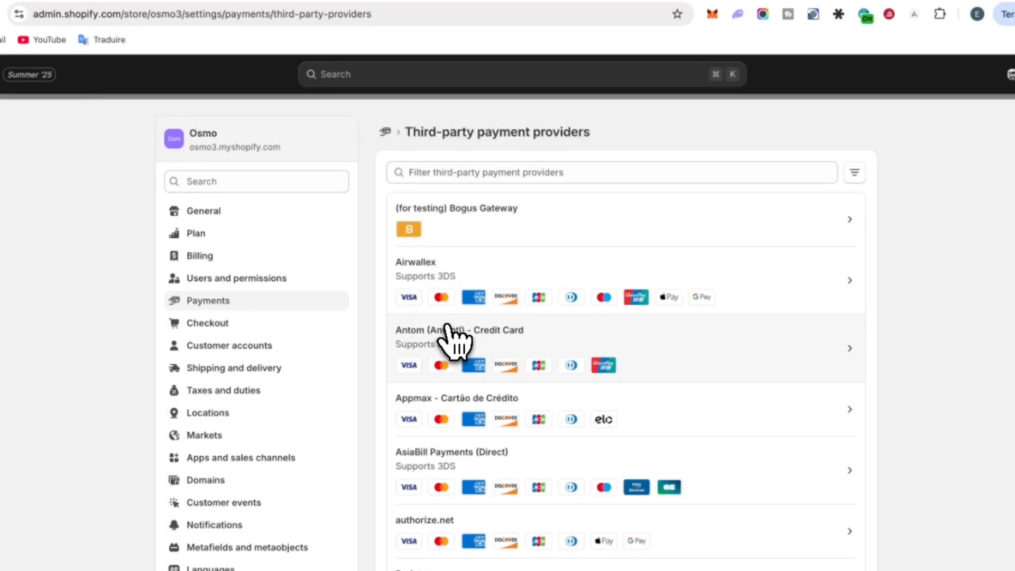
left_click(506, 172)
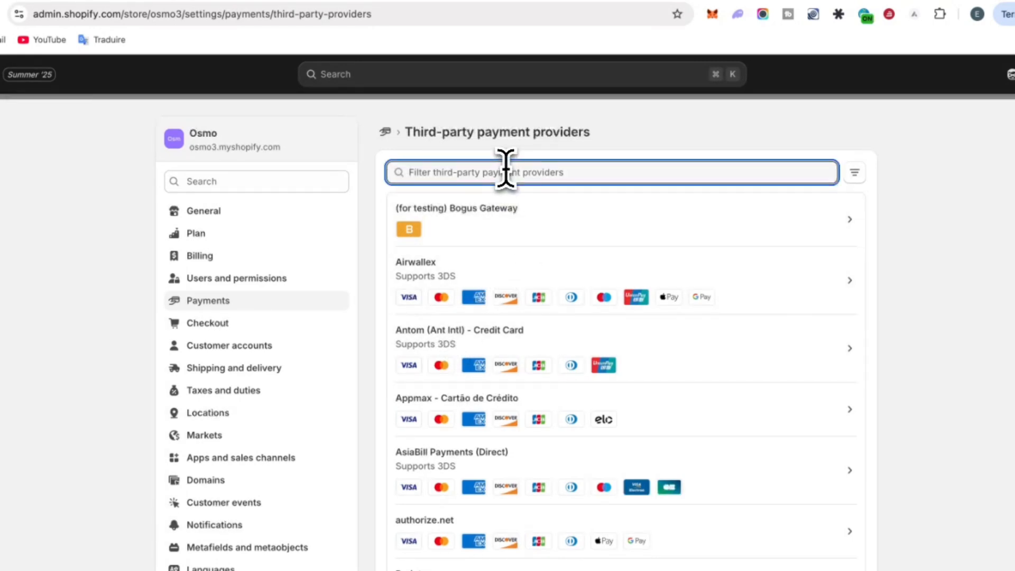
type("str")
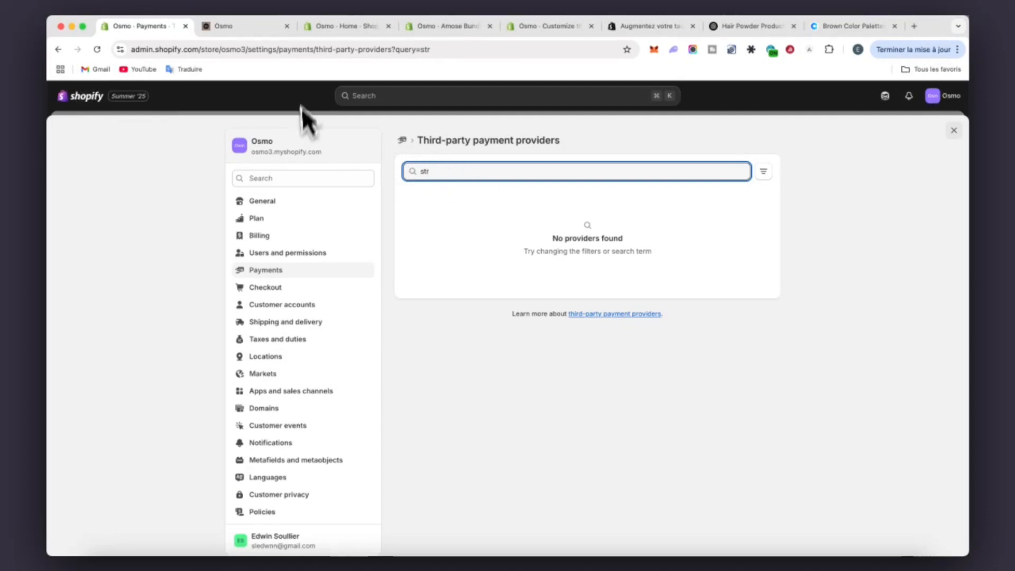
left_click_drag(449, 171, 417, 173)
key("BackSpace")
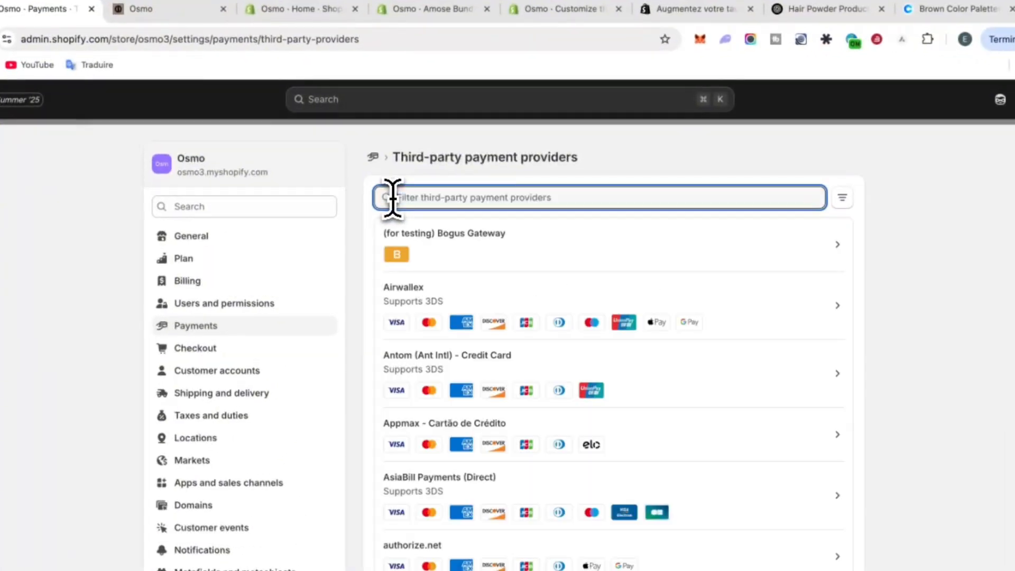
type("stripe")
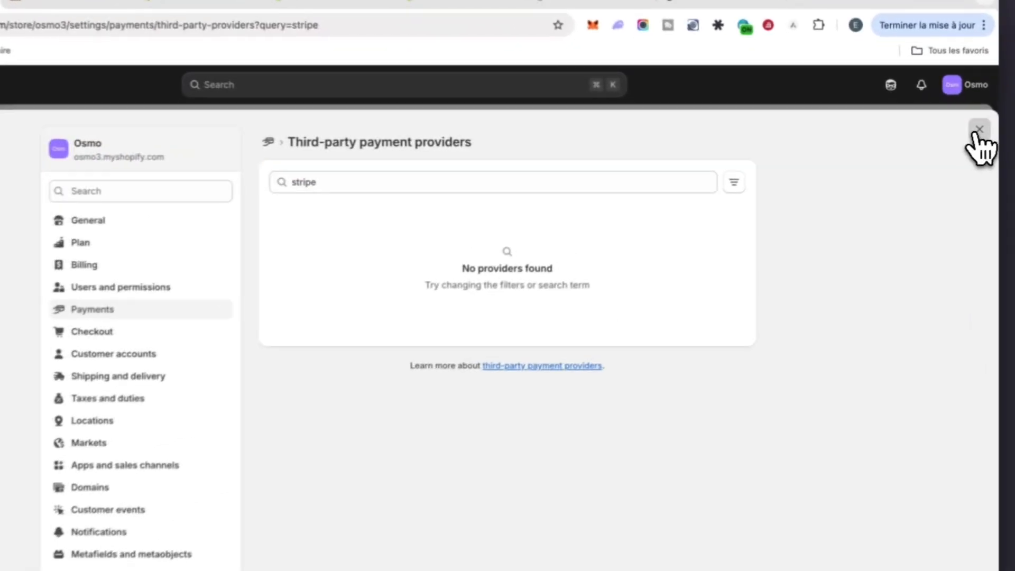
left_click(954, 130)
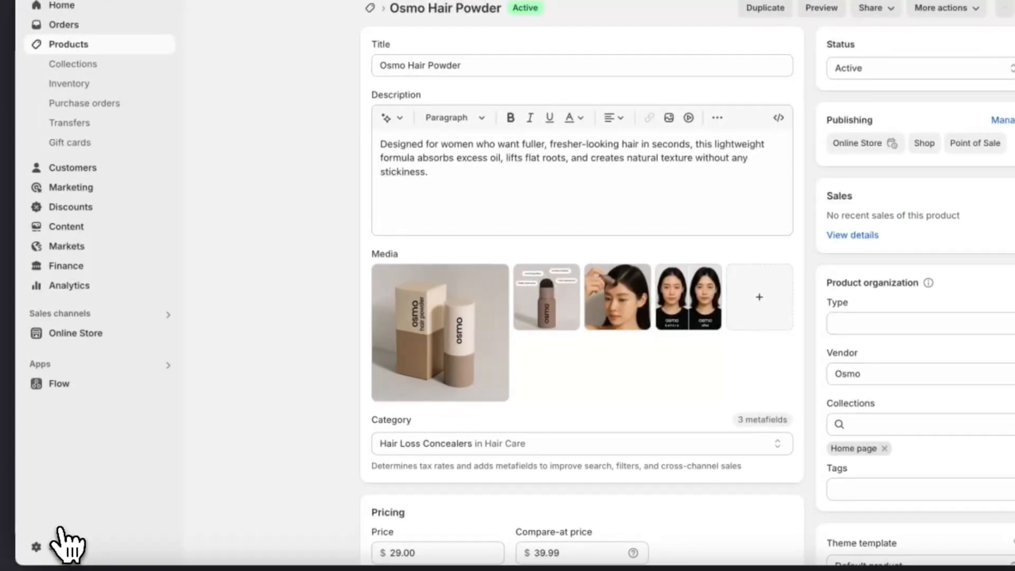
- Open the store's Payments settings again and look over the Shopify Payments and PayPal options
left_click(59, 540)
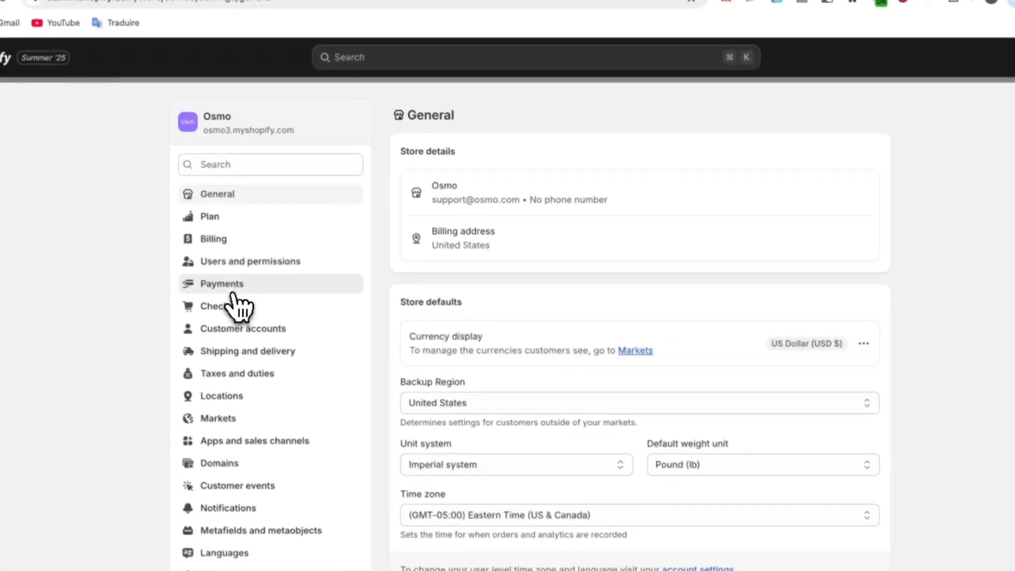
left_click(309, 217)
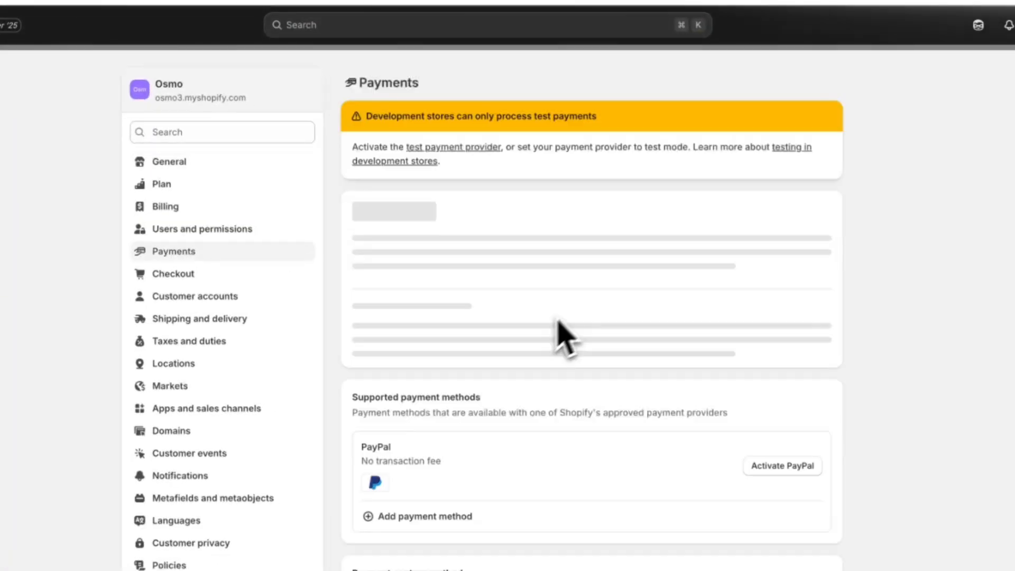
scroll(576, 330, "down", 1)
scroll(575, 310, "down", 1)
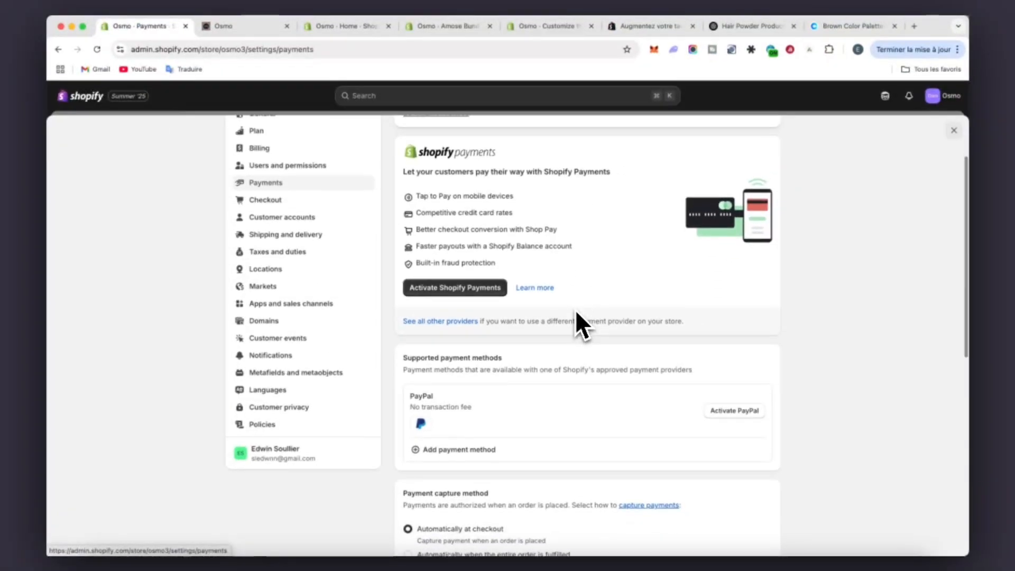
scroll(575, 310, "up", 3)
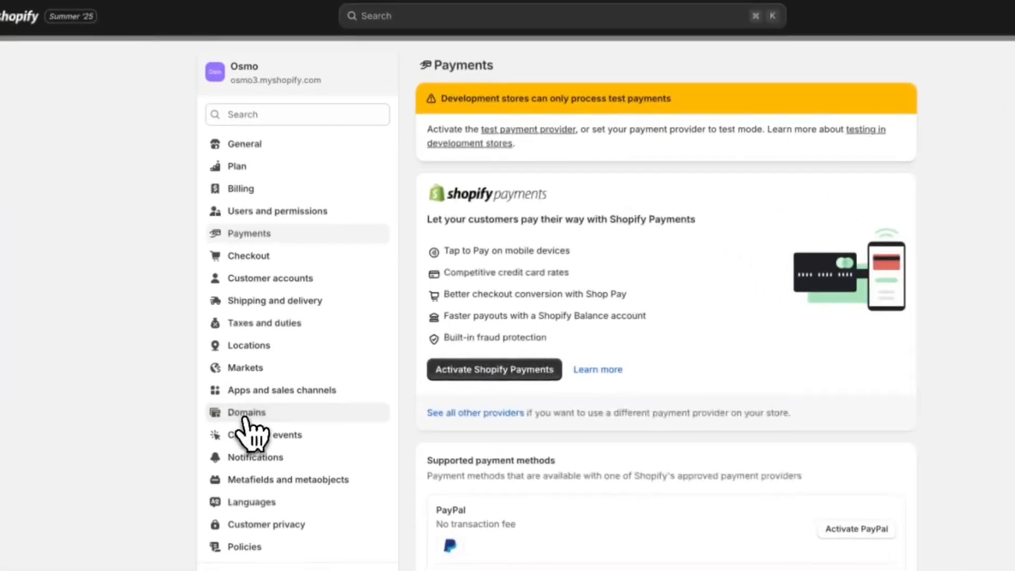
- Open the Domains settings, search for "osmo" as a new domain to buy, and return to the domain overview
left_click(246, 419)
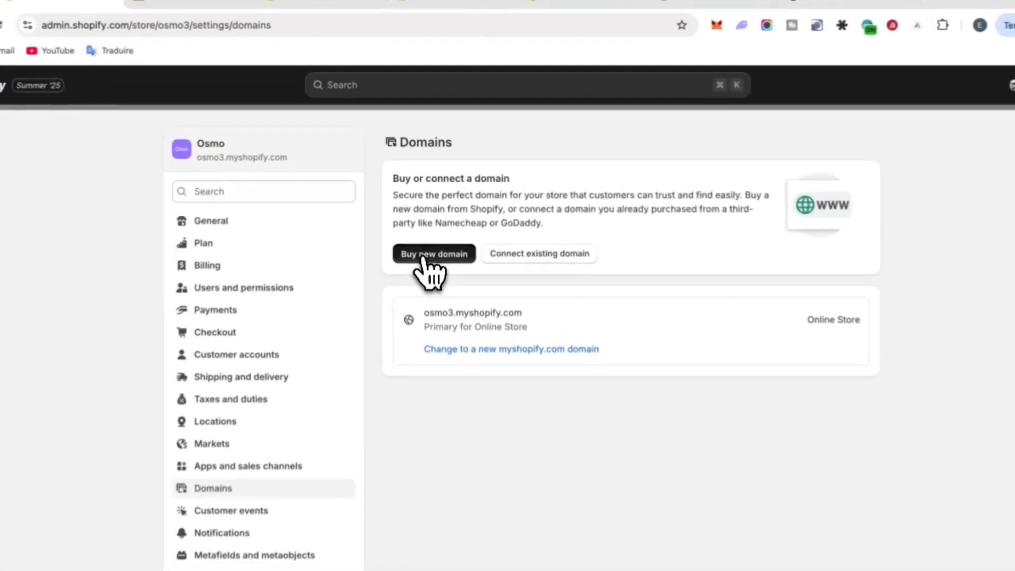
left_click(428, 229)
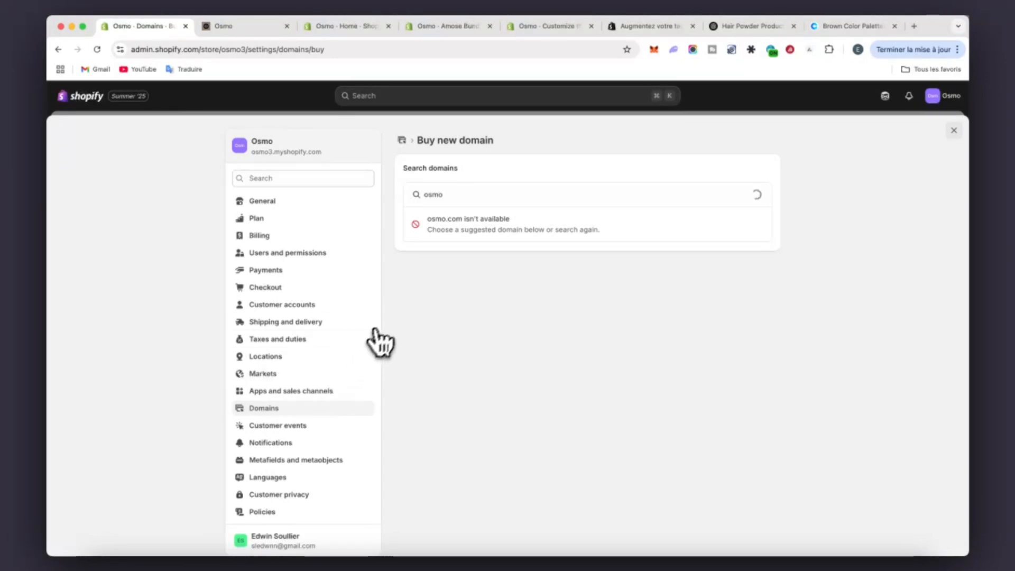
left_click(317, 390)
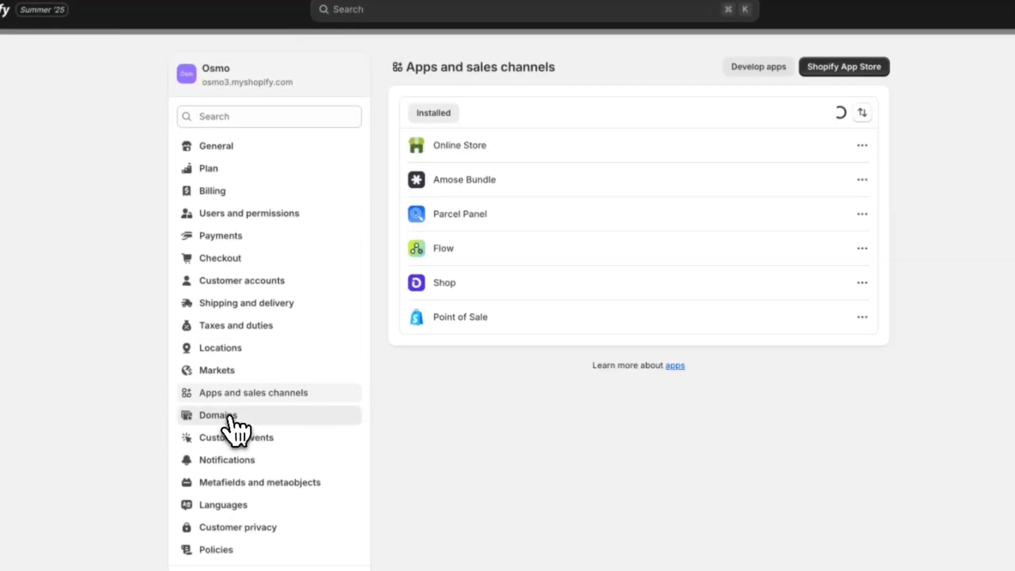
left_click(232, 416)
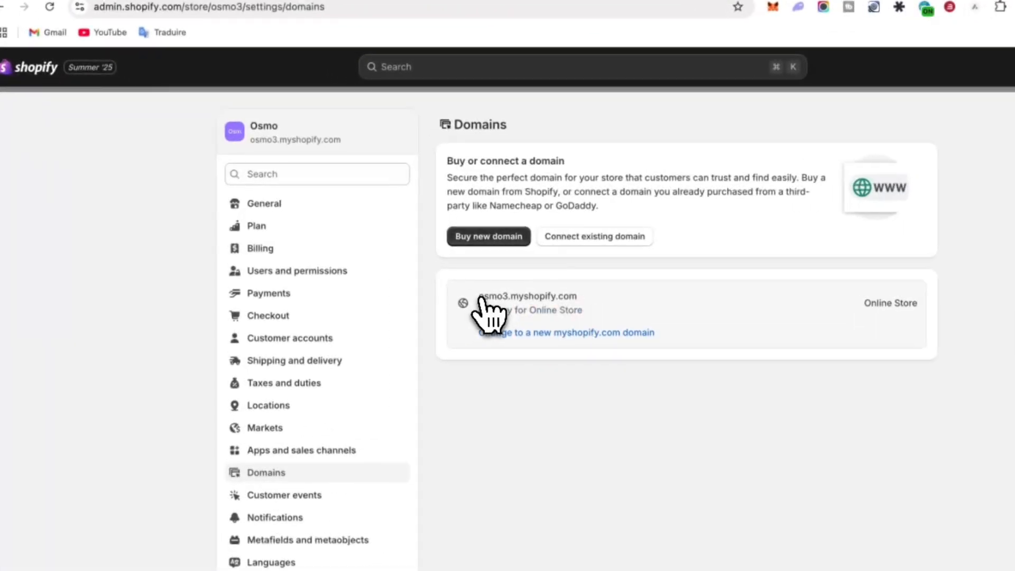
- View the details of the osmo3.myshopify.com domain, and check the option for connecting an existing domain without connecting one
left_click(429, 273)
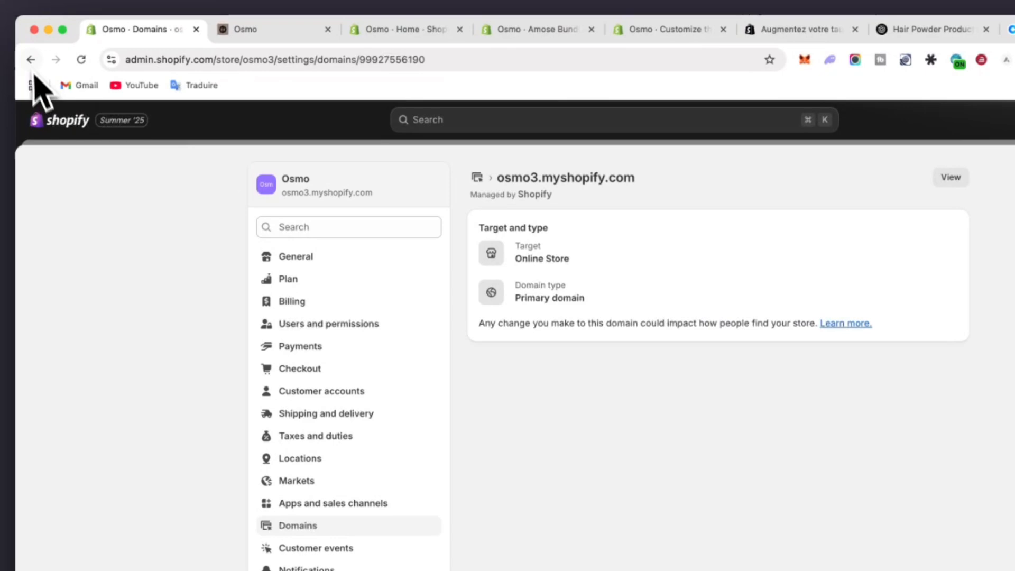
left_click(29, 58)
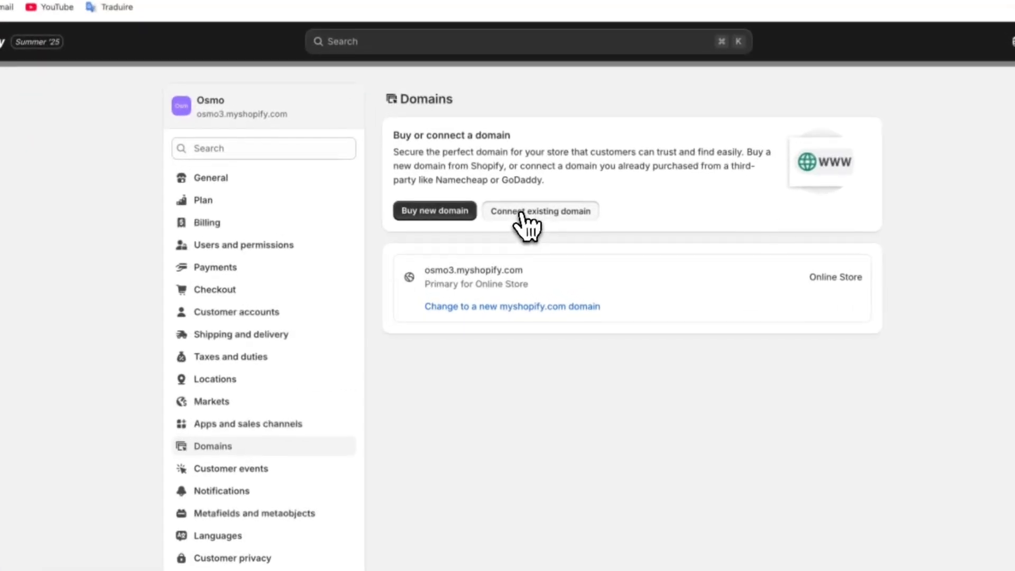
left_click(503, 227)
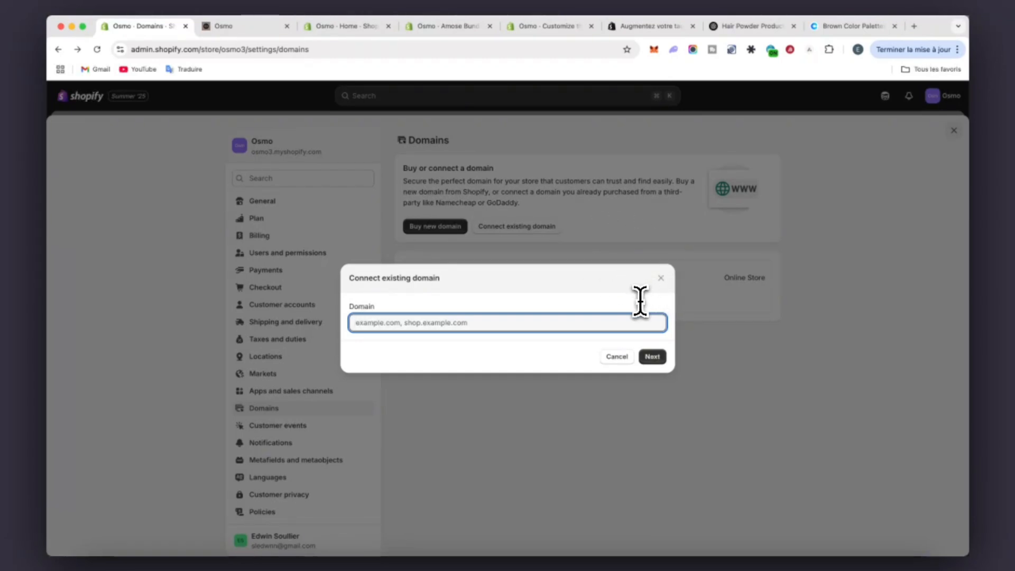
left_click(661, 279)
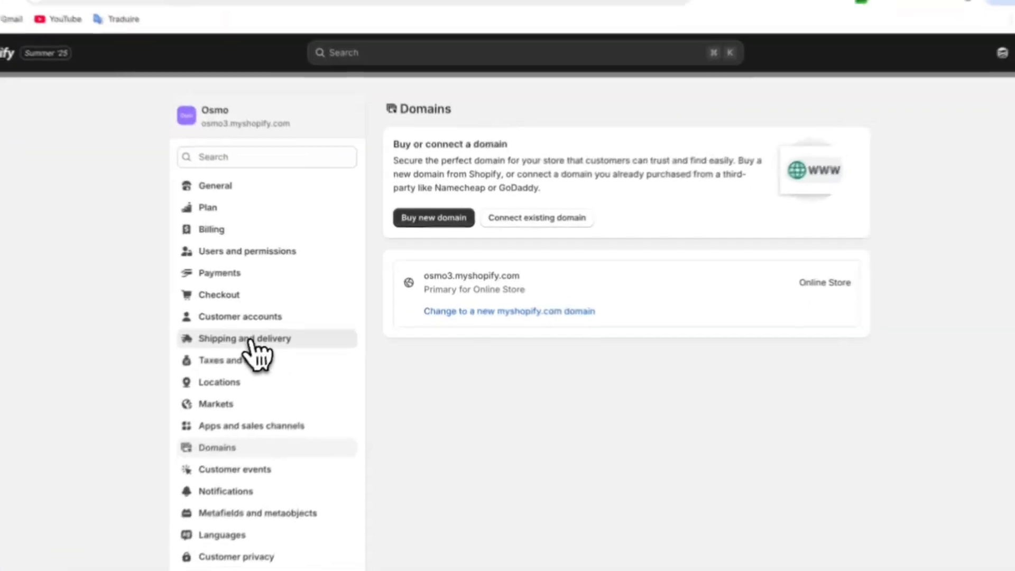
- Open the general shipping rates profile in the Shipping and delivery settings and bring up its domestic shipping rates
left_click(290, 322)
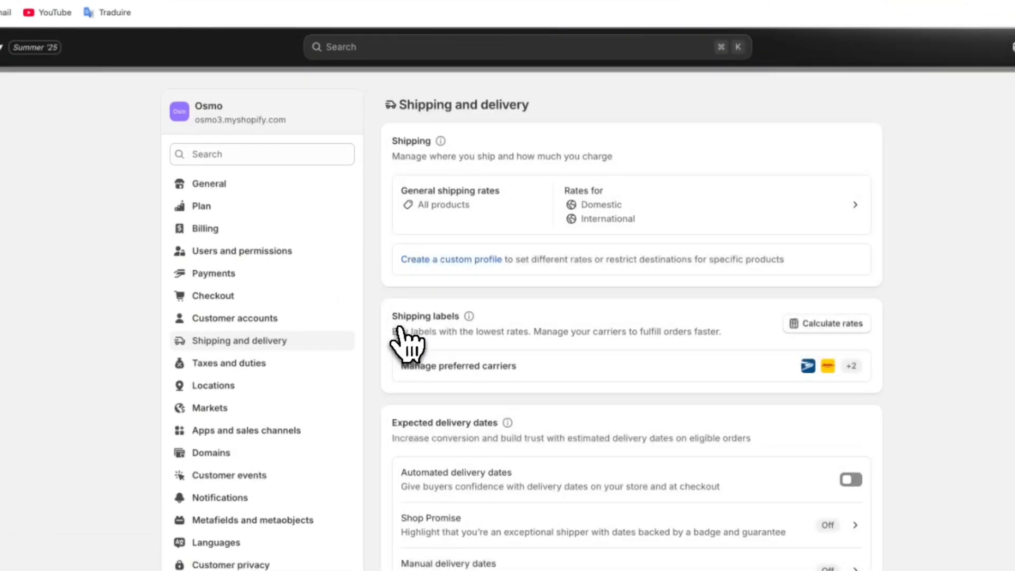
left_click(846, 220)
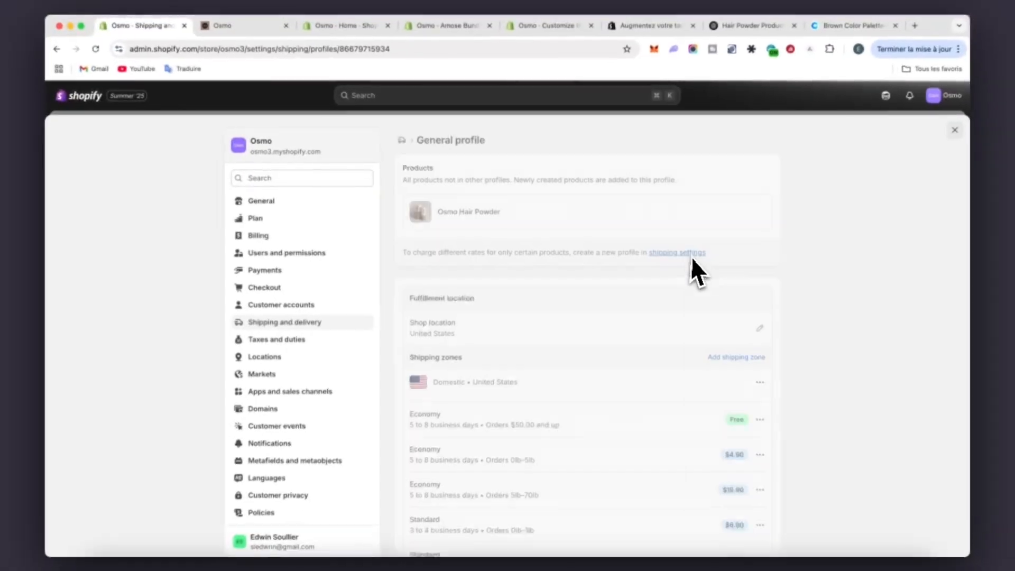
scroll(636, 277, "down", 2)
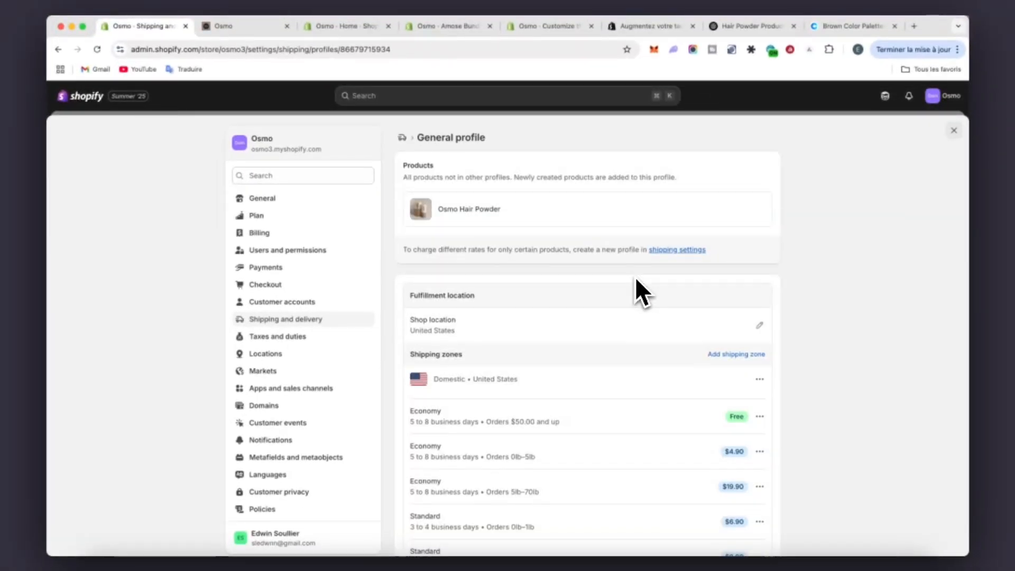
scroll(614, 384, "down", 1)
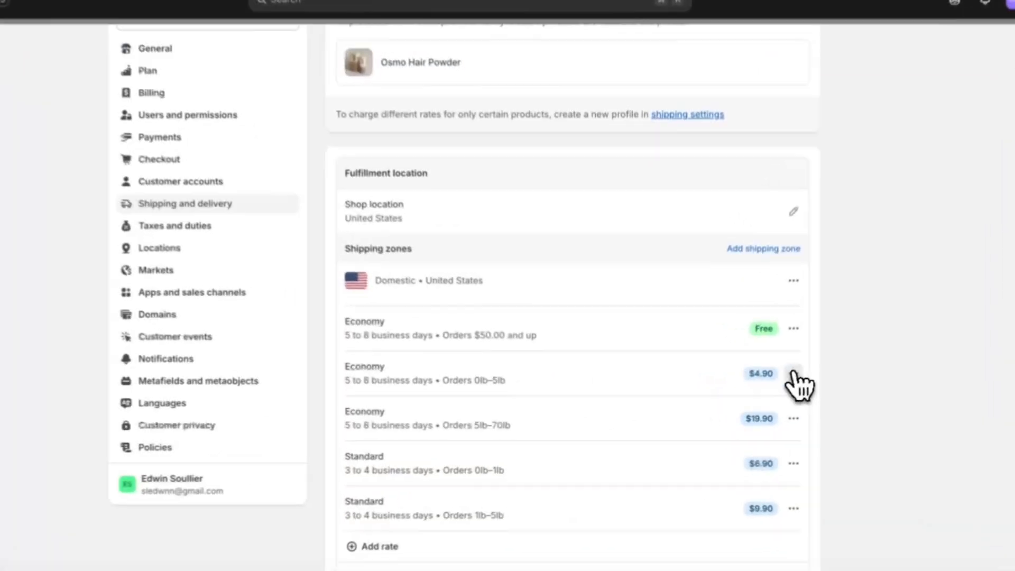
- Delete the $4.90 and $19.90 Economy rates and the $6.90 and $9.90 Standard rates from the Domestic shipping zone
left_click(759, 385)
left_click(781, 425)
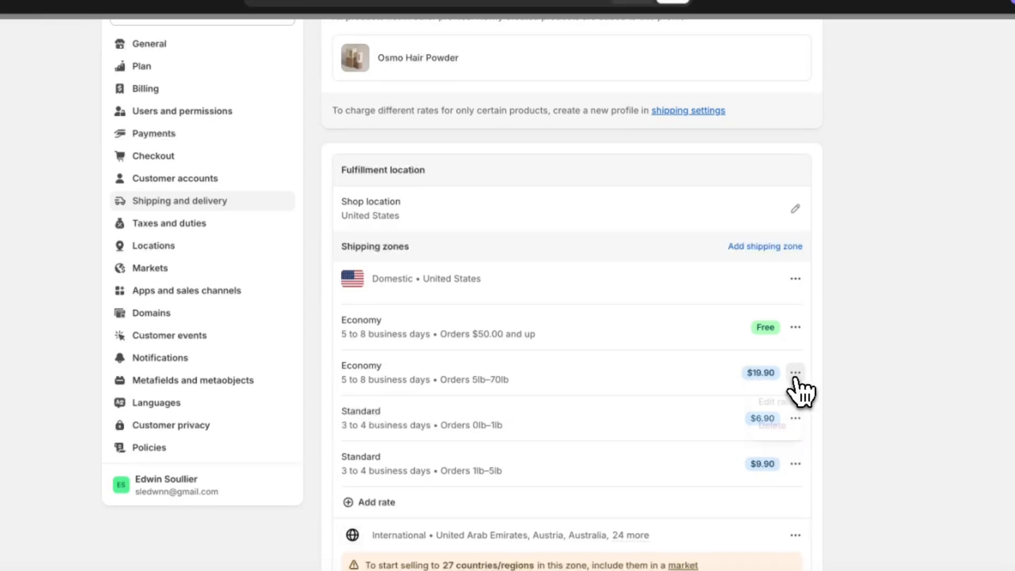
left_click(795, 373)
left_click(773, 426)
left_click(795, 372)
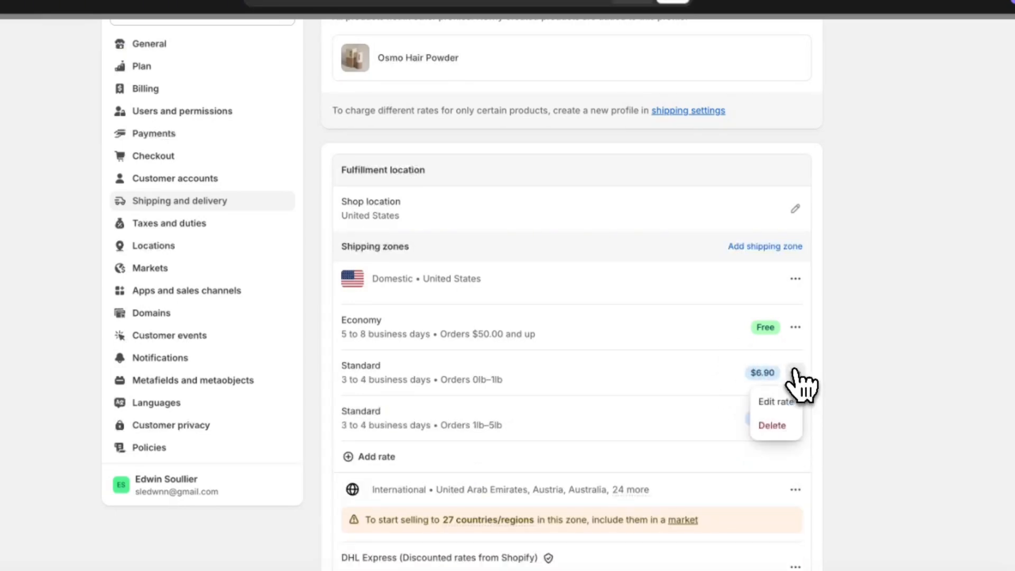
left_click(773, 426)
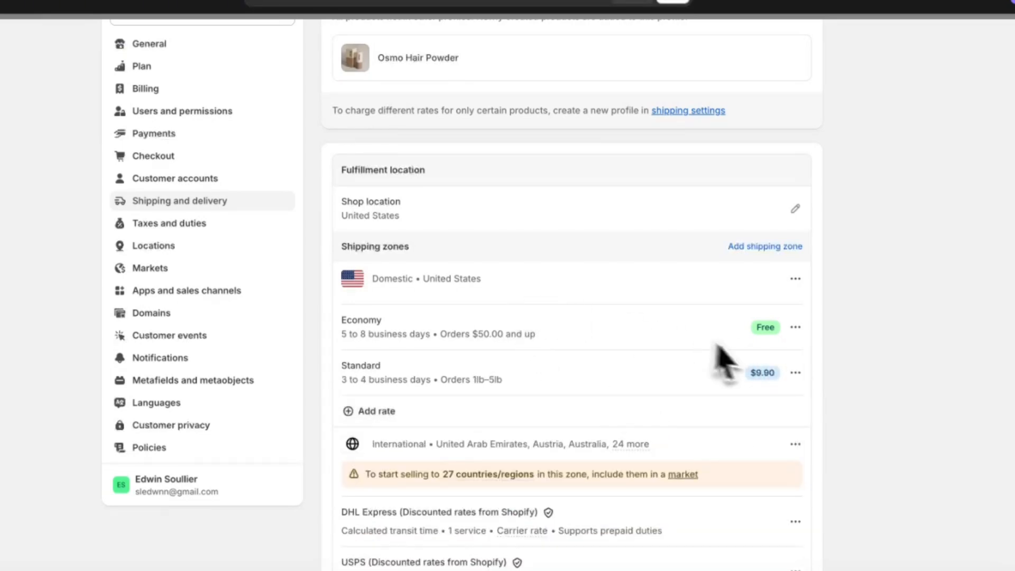
left_click(795, 373)
left_click(769, 426)
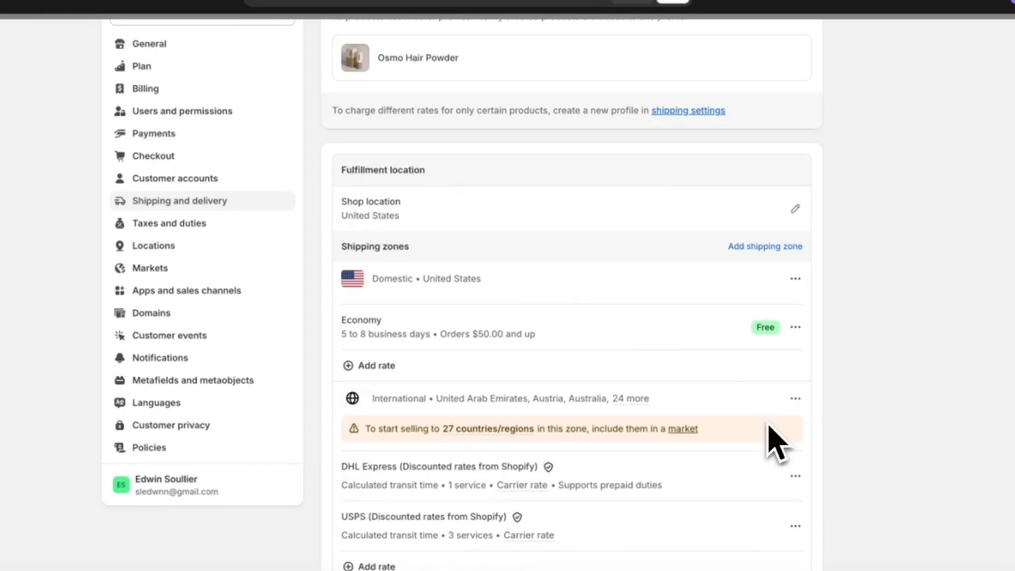
- Clear the minimum order price of the free domestic Economy rate, keeping it at 5 to 8 business days
left_click(795, 328)
left_click(783, 354)
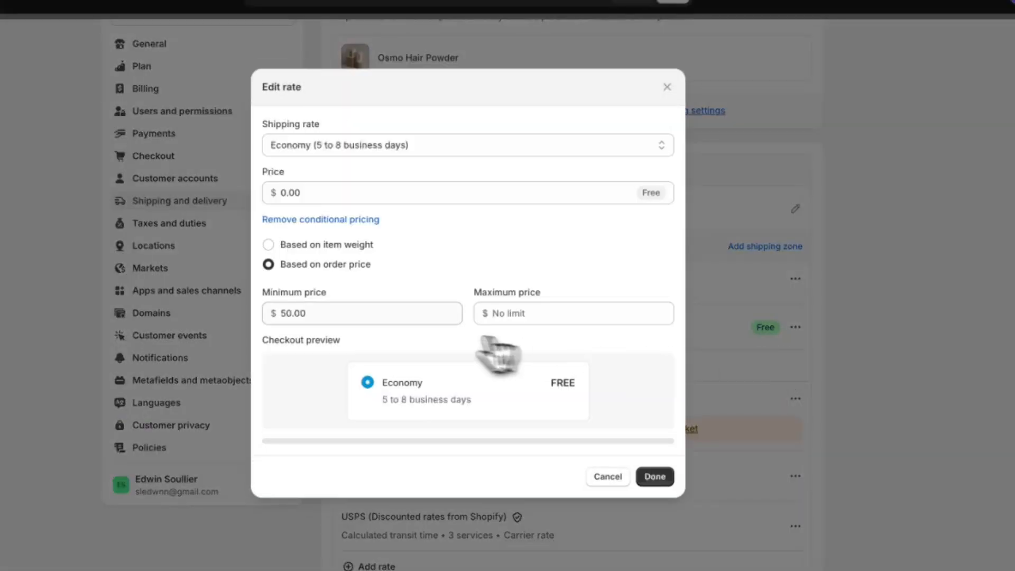
left_click_drag(411, 317, 262, 322)
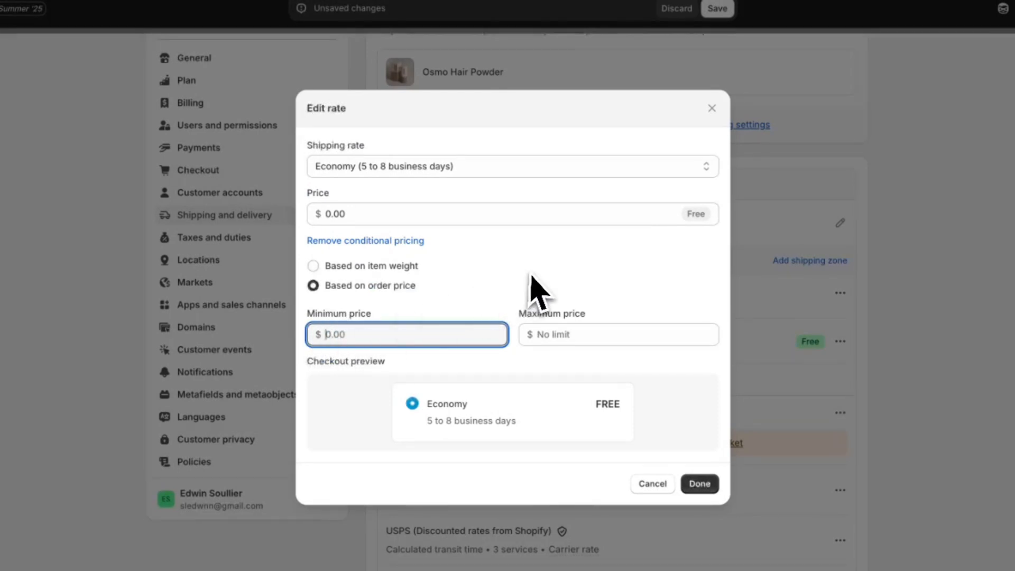
left_click(438, 171)
left_click(496, 271)
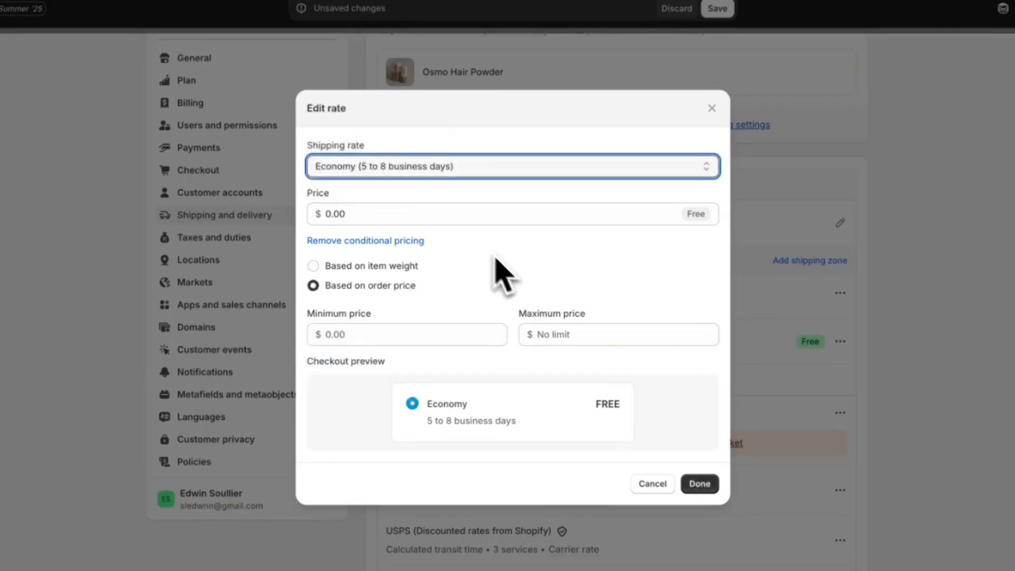
left_click(700, 483)
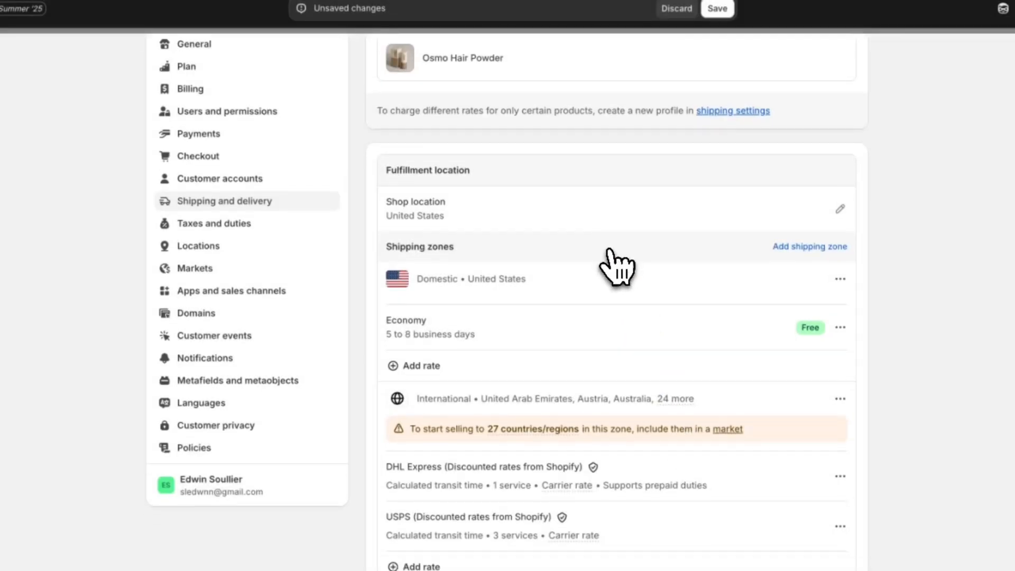
- Review the countries and regions included in the International shipping zone, leaving the selection as it is
scroll(619, 265, "down", 5)
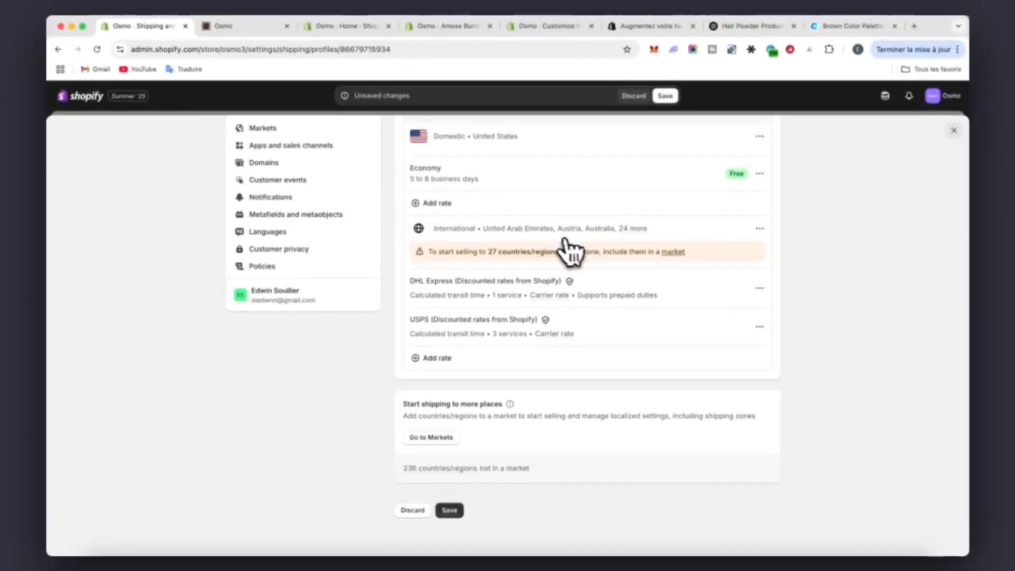
scroll(583, 213, "up", 1)
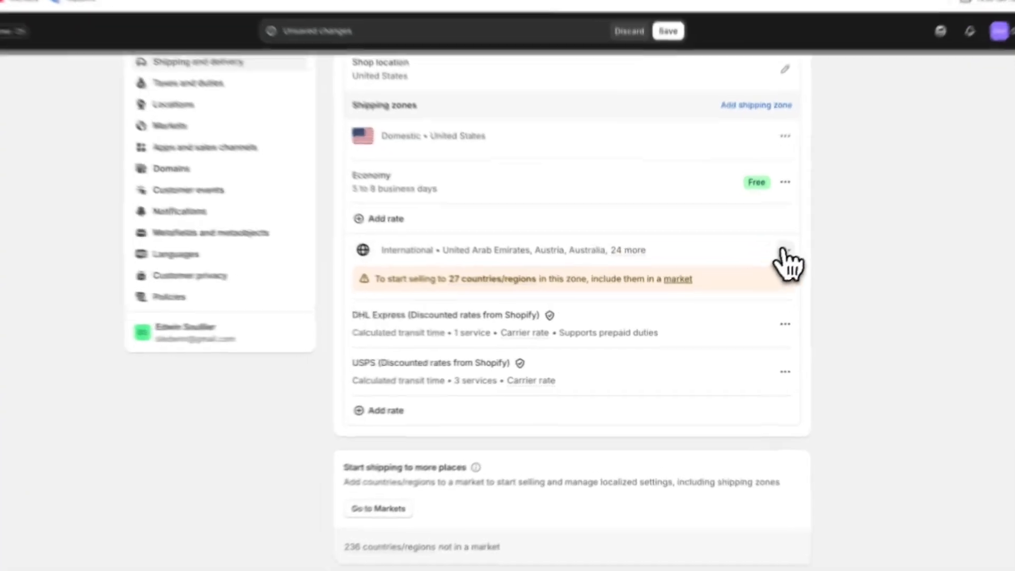
left_click(760, 272)
left_click(766, 273)
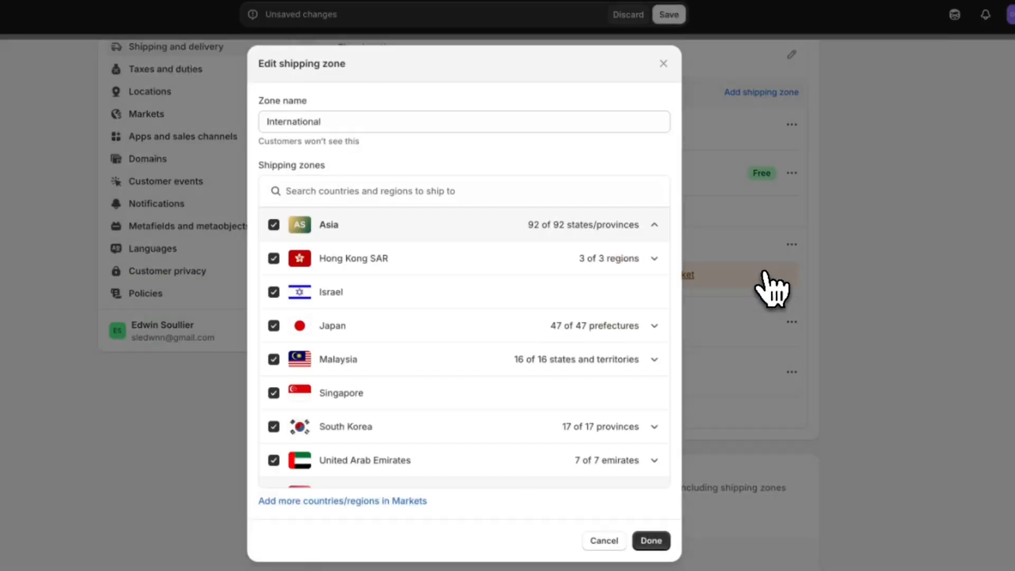
scroll(393, 407, "down", 1)
scroll(394, 413, "down", 10)
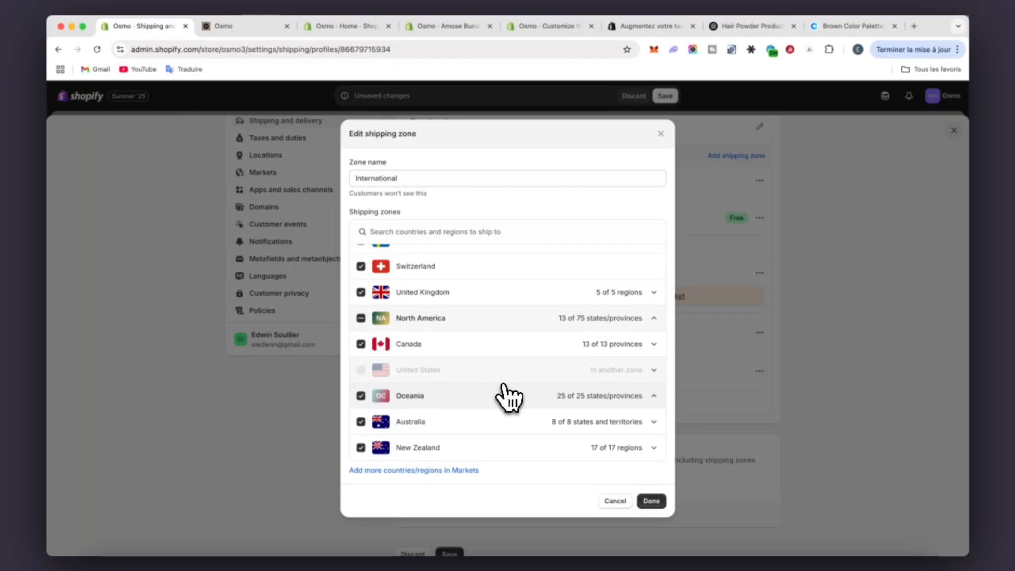
scroll(507, 396, "up", 10)
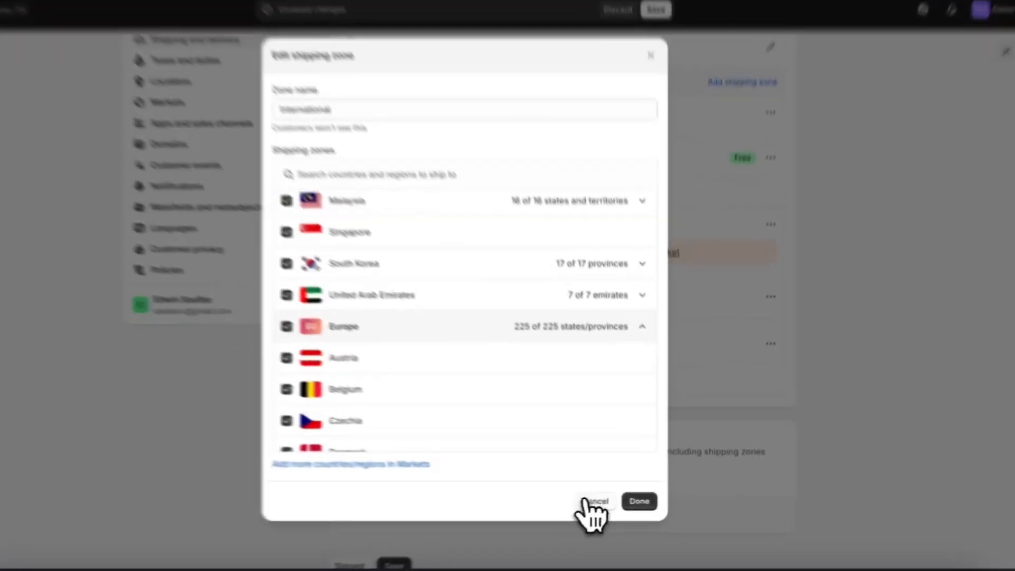
left_click(615, 501)
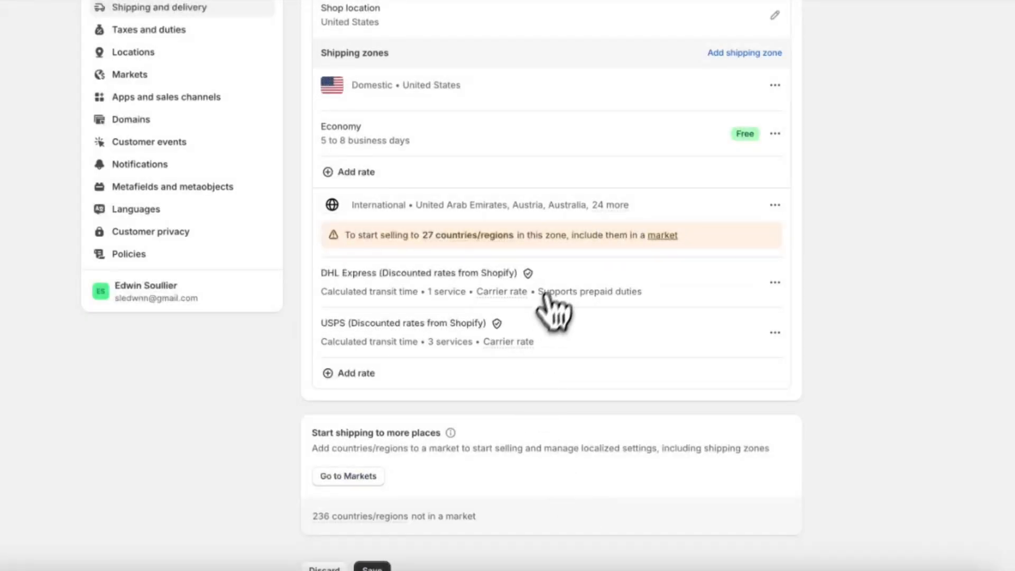
mouse_move(507, 238)
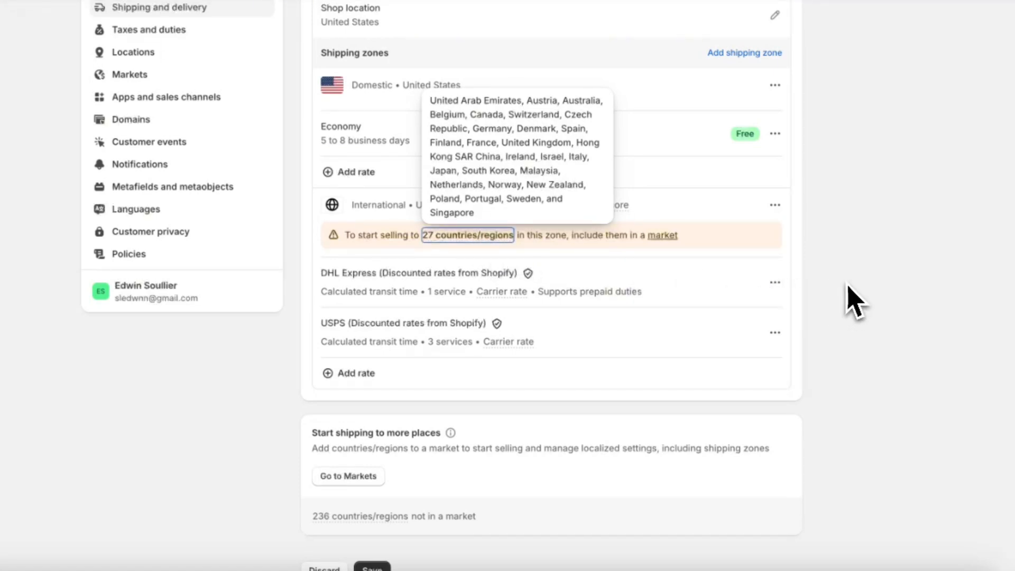
- Delete the DHL Express and USPS carrier rates from the International shipping zone
left_click(775, 283)
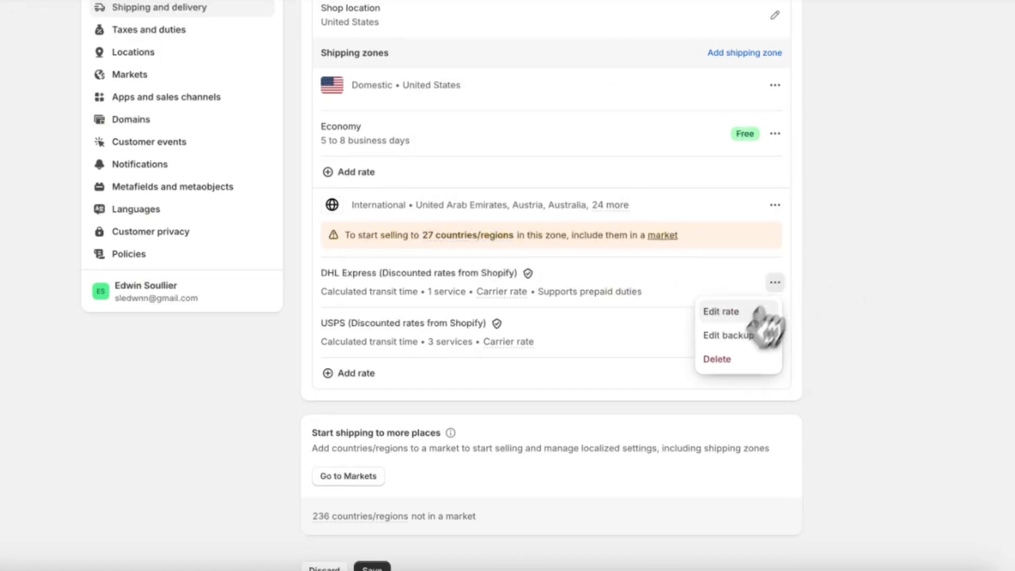
left_click(709, 358)
left_click(775, 282)
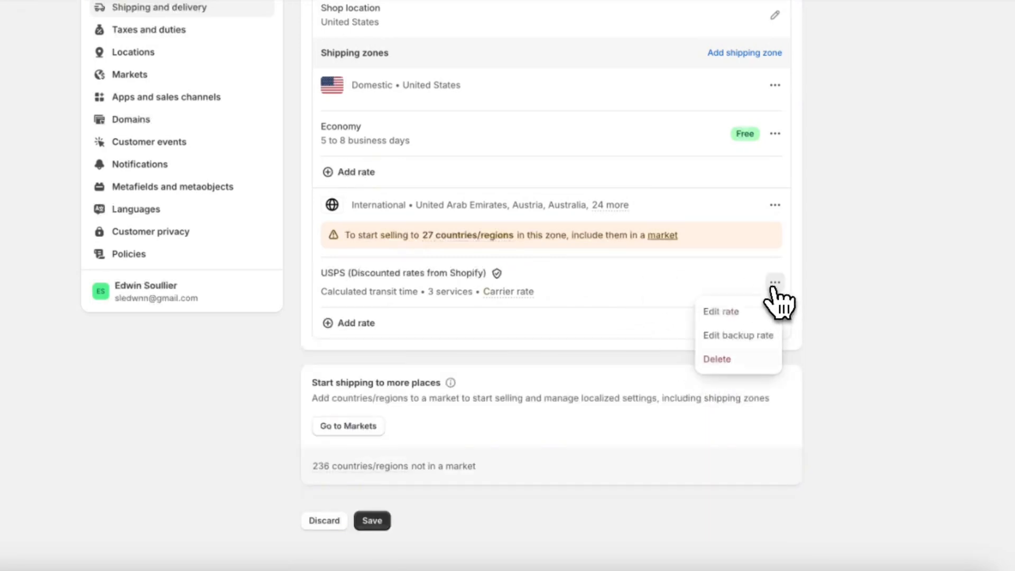
left_click(721, 313)
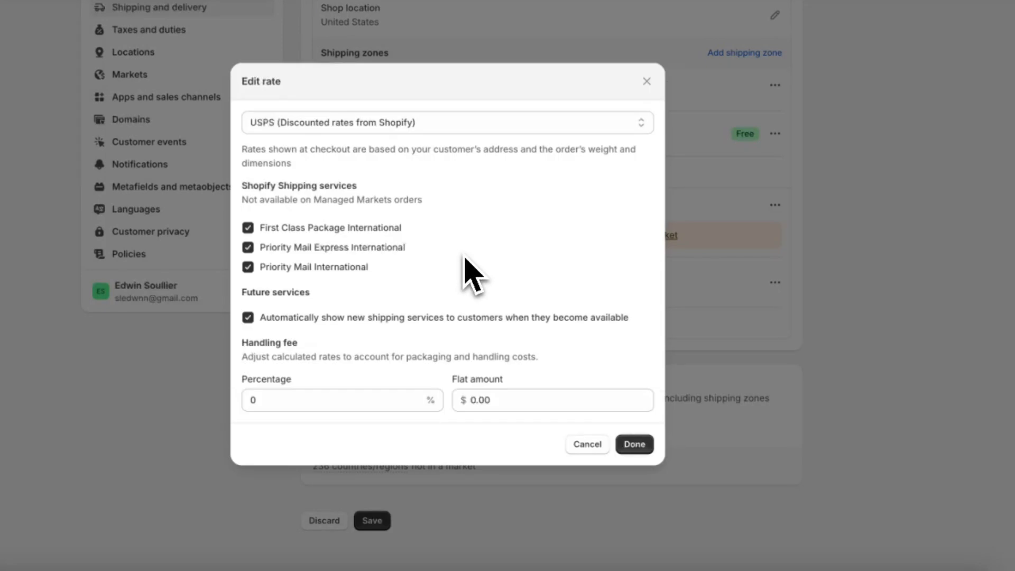
left_click(587, 444)
left_click(775, 282)
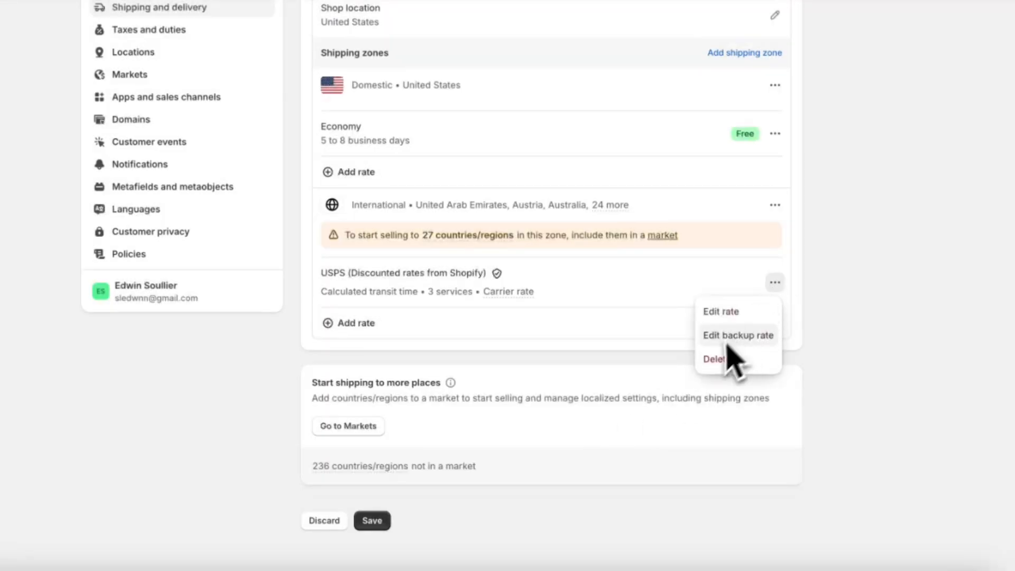
left_click(730, 357)
- Add a free flat Express International rate (1 to 5 business days) to the International shipping zone and save the shipping profile
left_click(426, 296)
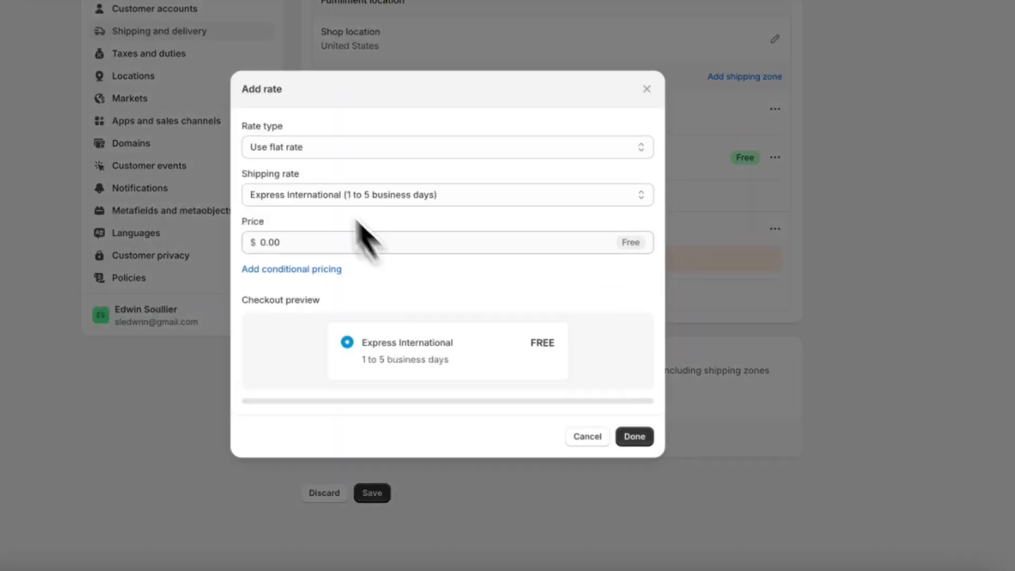
left_click(300, 151)
left_click(299, 247)
left_click(354, 241)
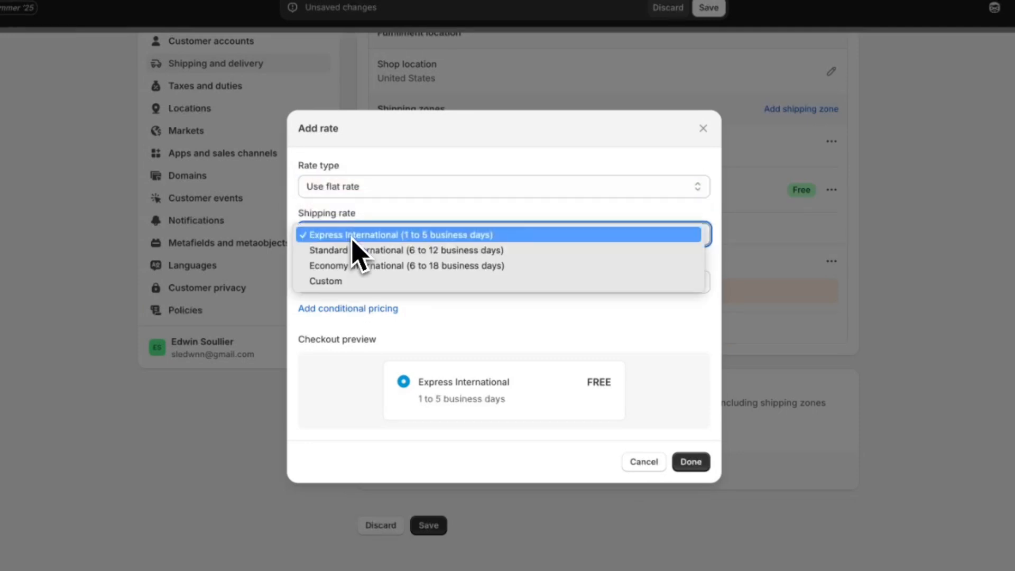
left_click(423, 323)
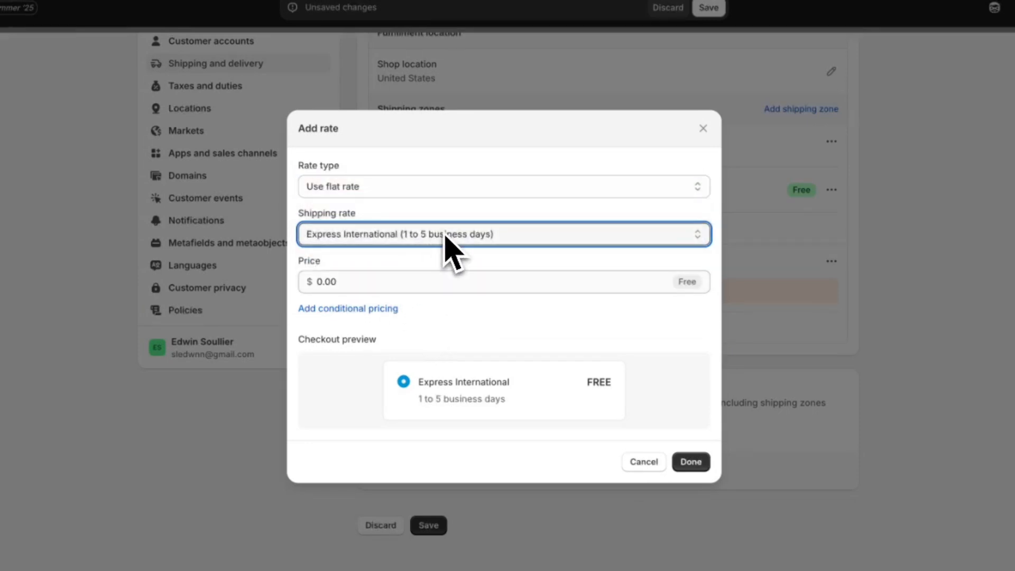
left_click(688, 463)
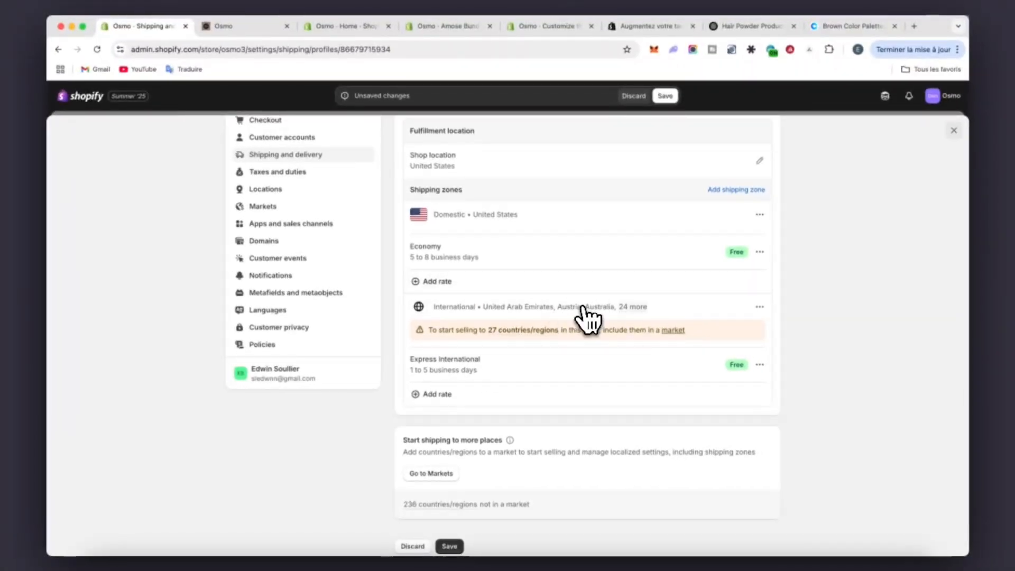
mouse_move(627, 311)
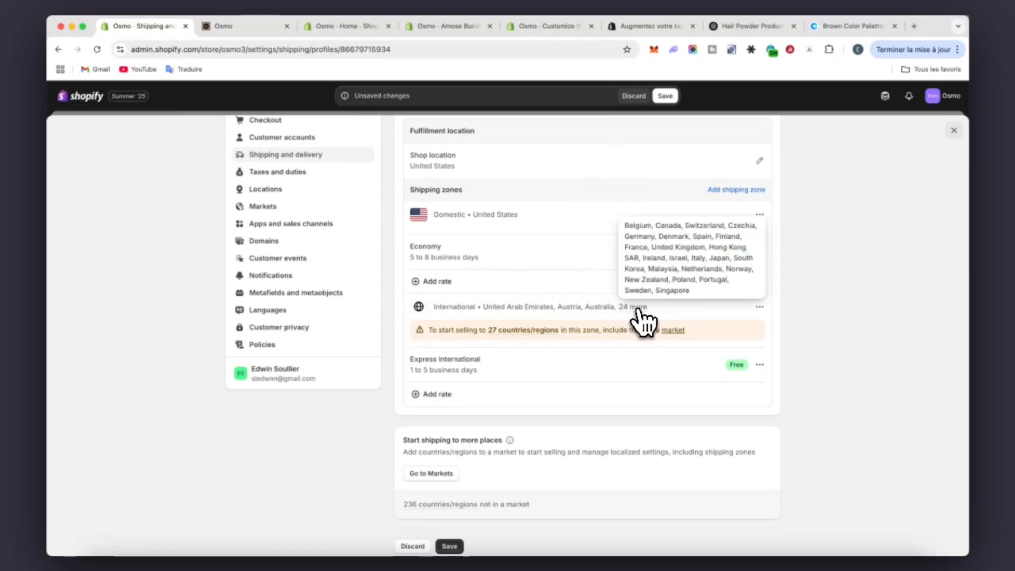
left_click(667, 95)
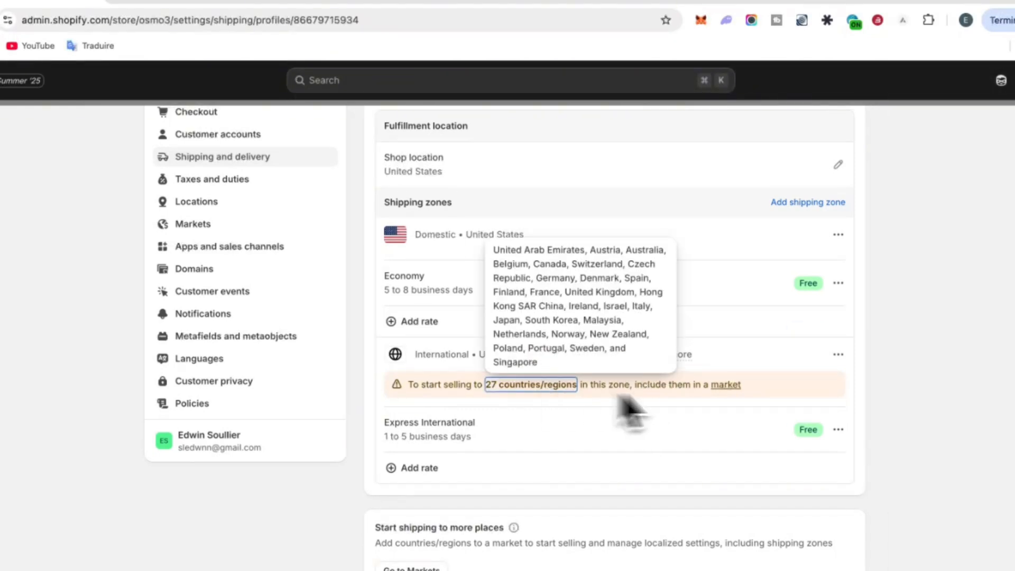
- Start the suggested International market from the shipping zone and try adding Afghanistan, Åland Islands, Albania and Algeria to its regions
left_click(727, 387)
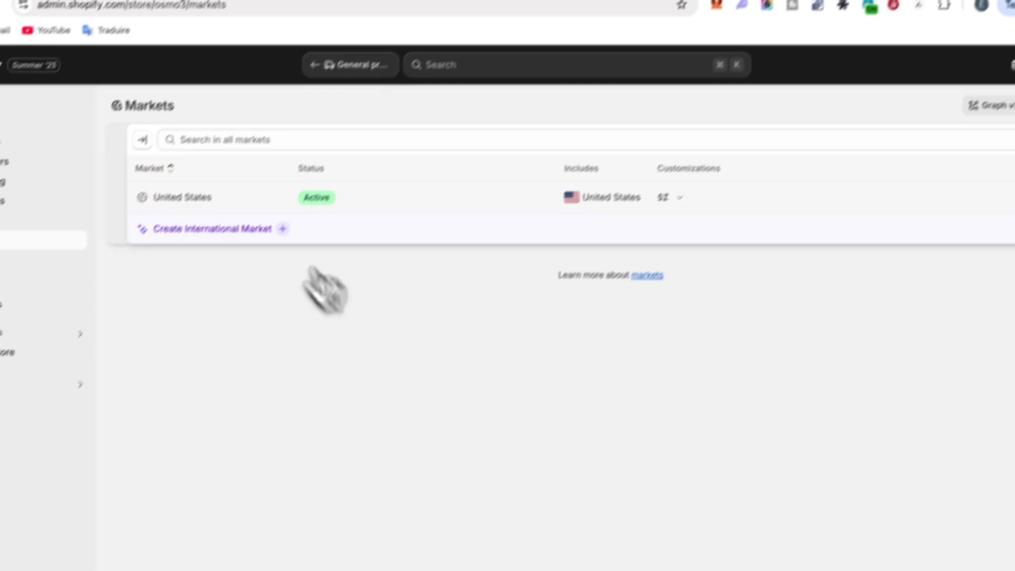
left_click(240, 229)
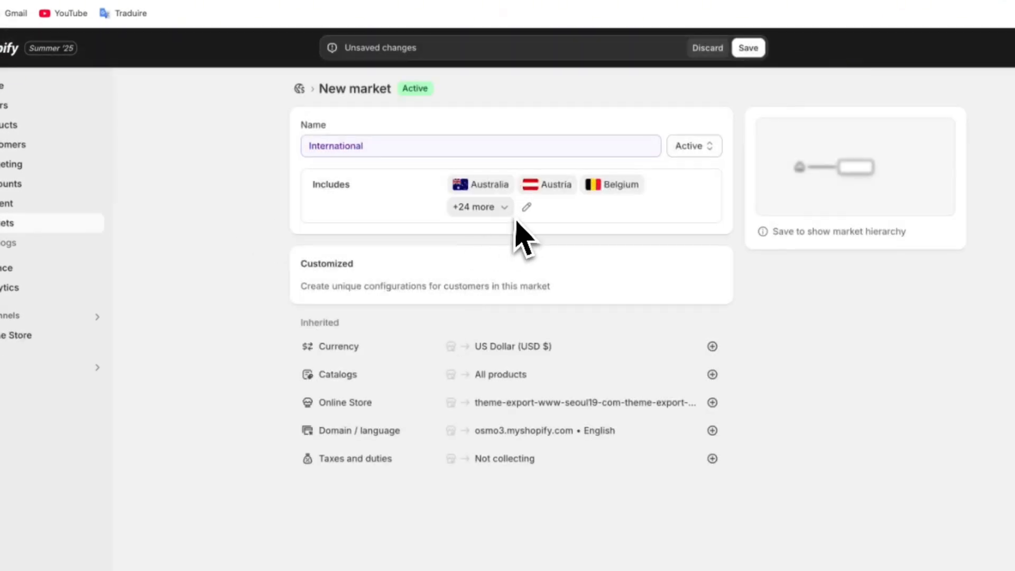
left_click(526, 207)
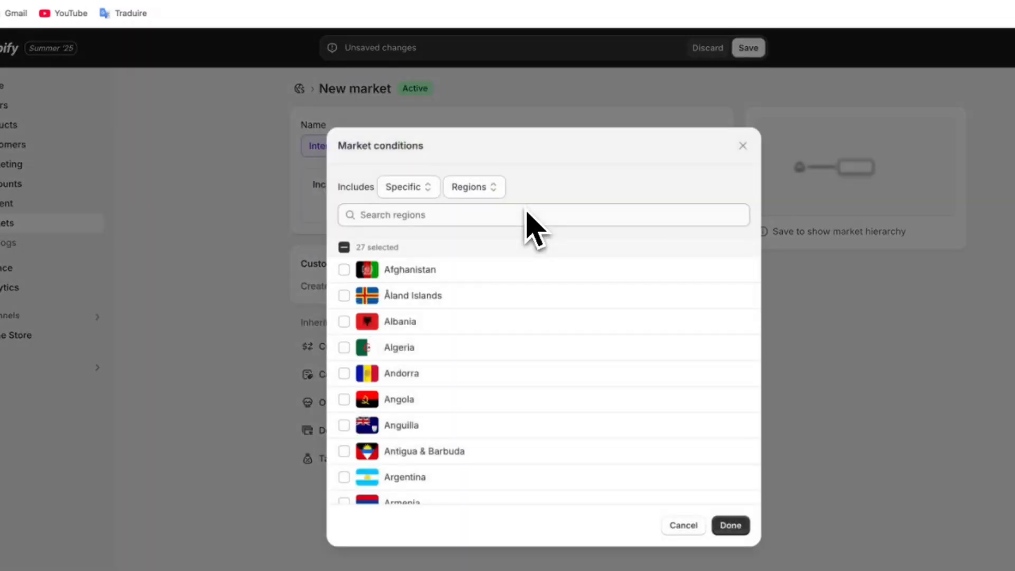
left_click(343, 269)
left_click(344, 295)
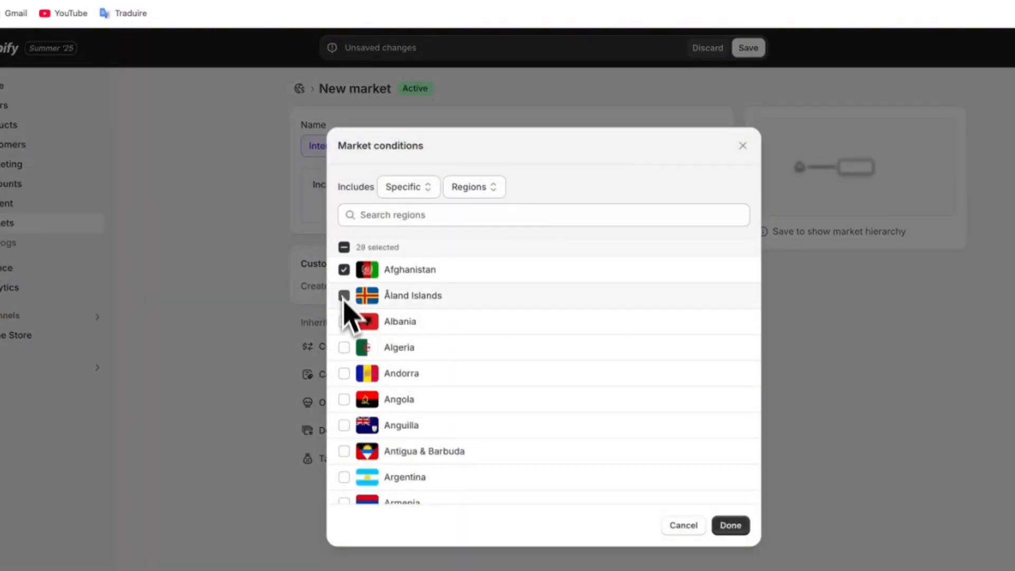
left_click(343, 322)
left_click(344, 347)
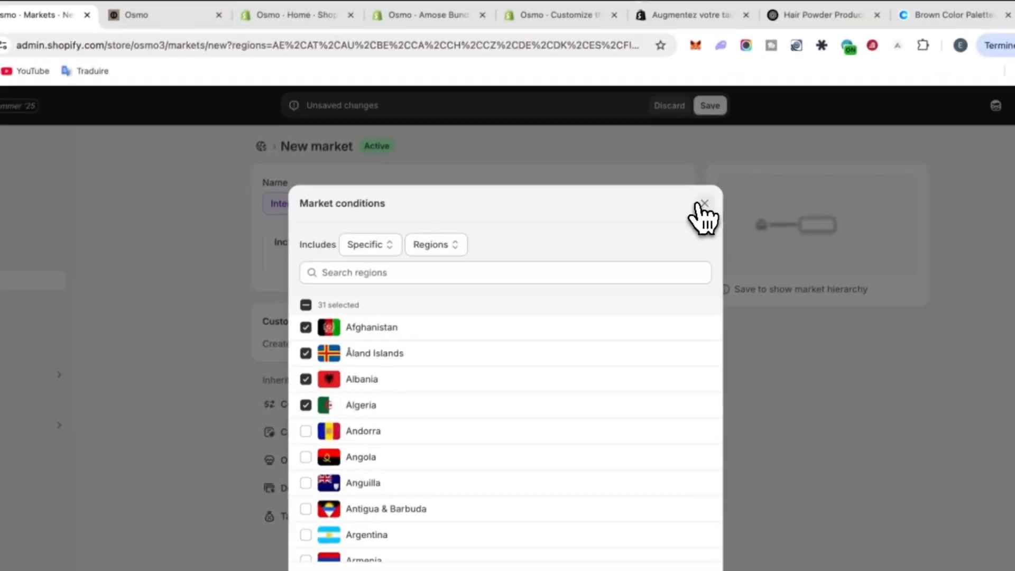
left_click(742, 145)
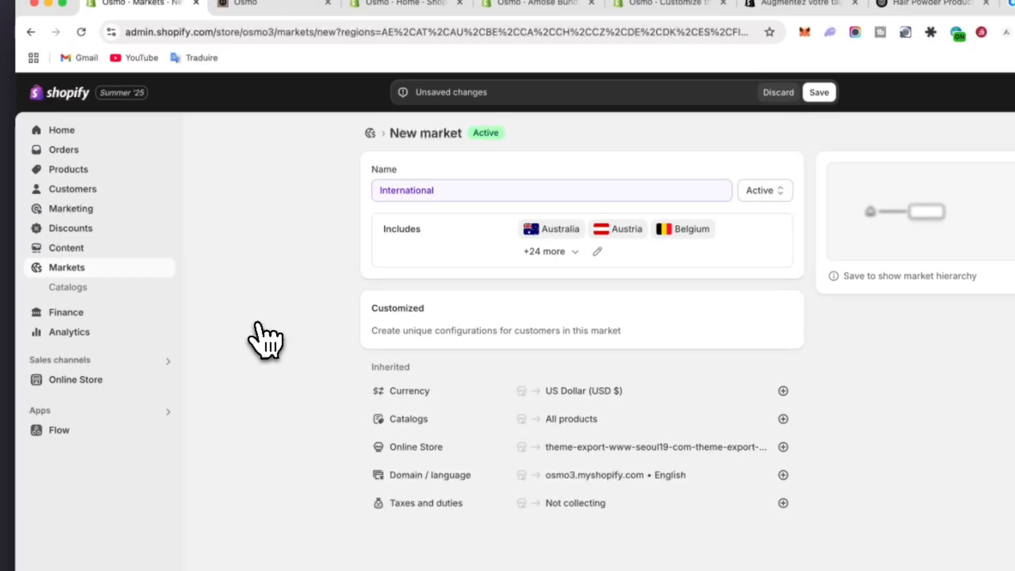
left_click(87, 133)
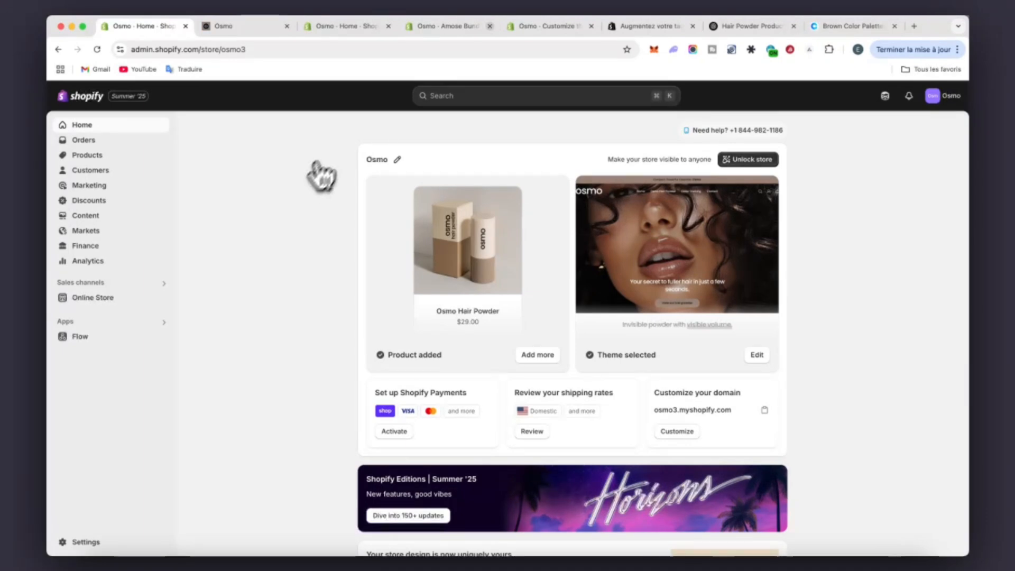
- Open the example store seoul19.com in a new browser tab
left_click(915, 26)
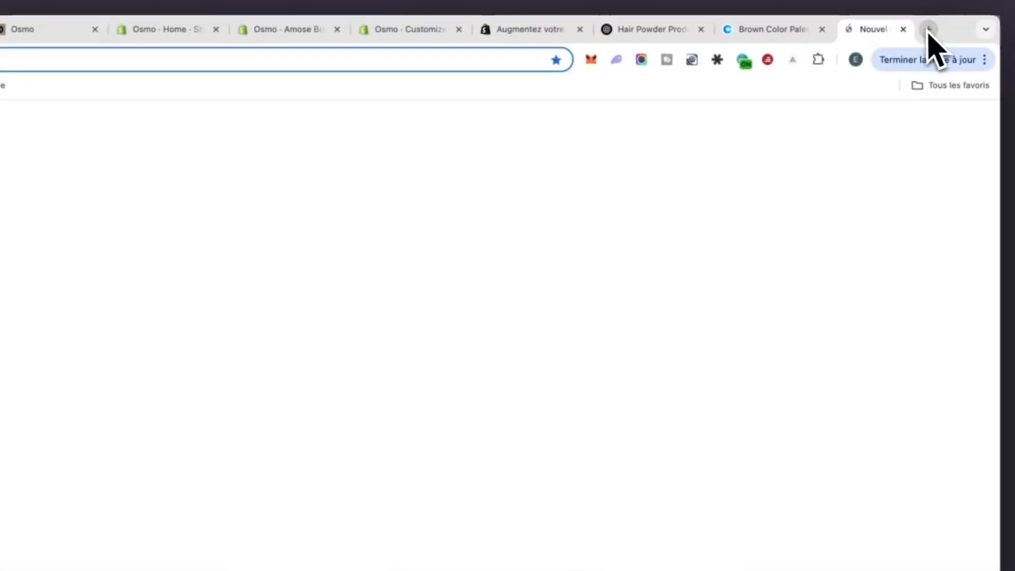
type("seoul19.com")
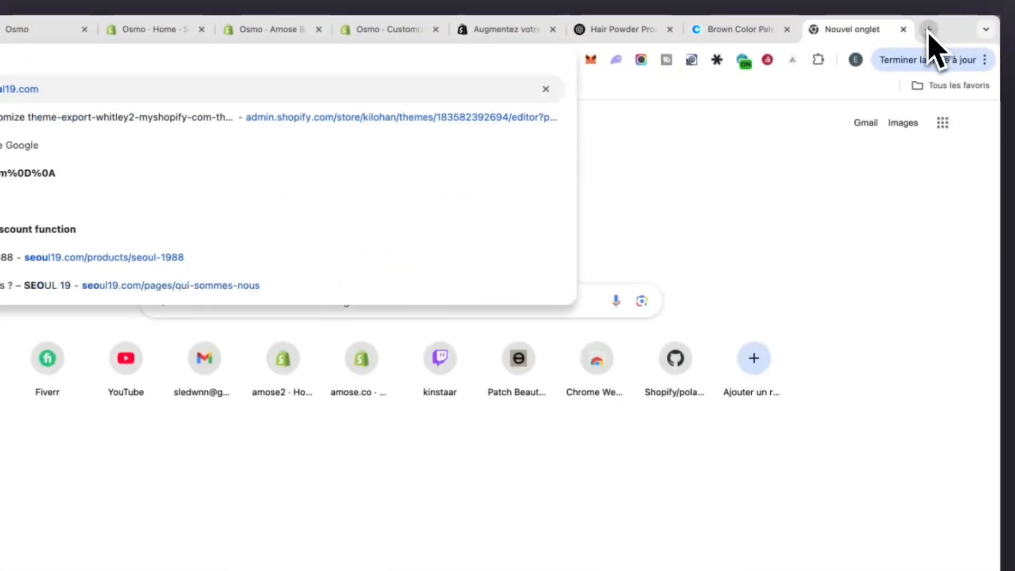
key("Return")
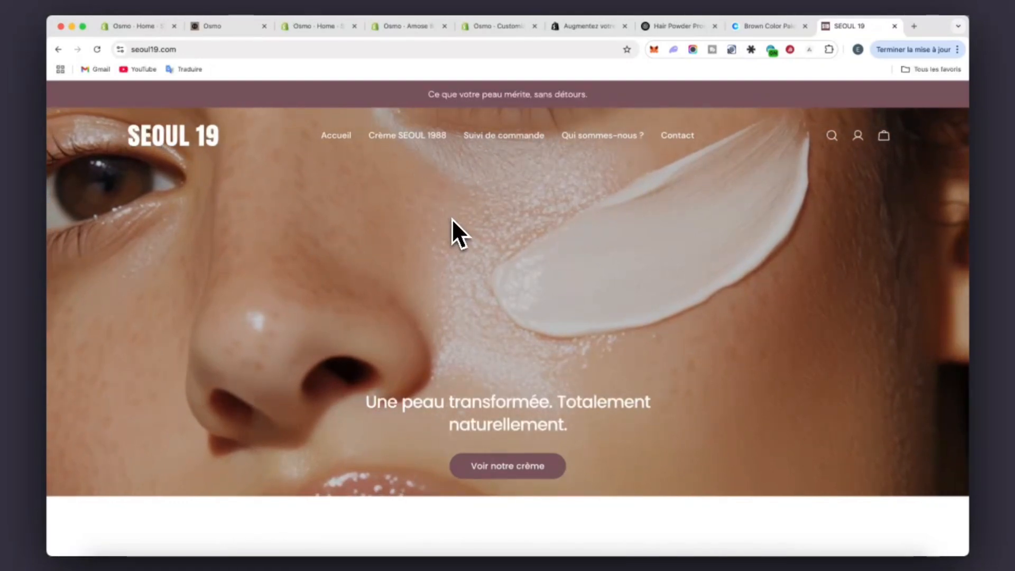
- Switch to the Osmo storefront's mobile preview and look over its home page sections from the FAQ upward
left_click(214, 27)
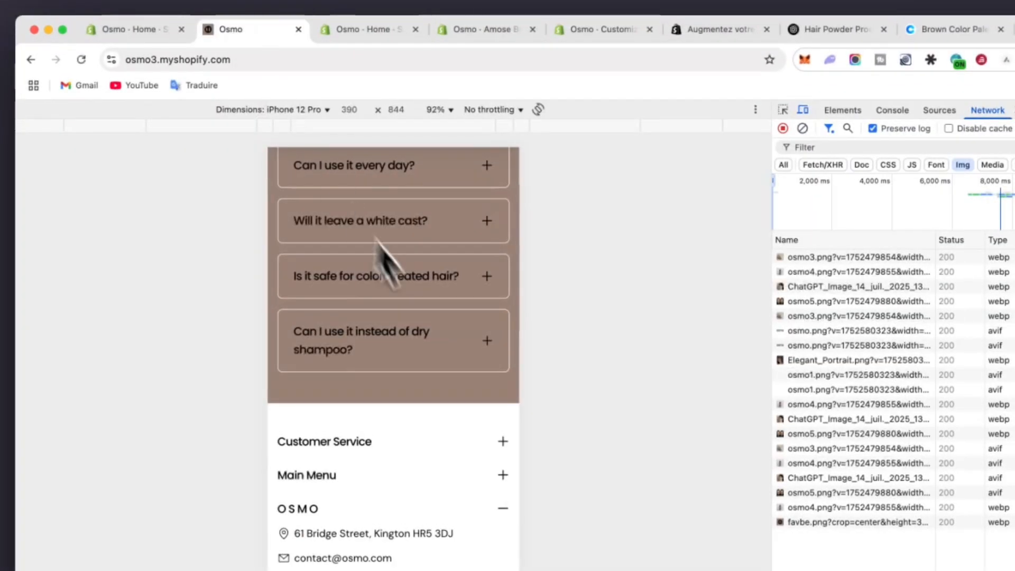
scroll(448, 356, "up", 20)
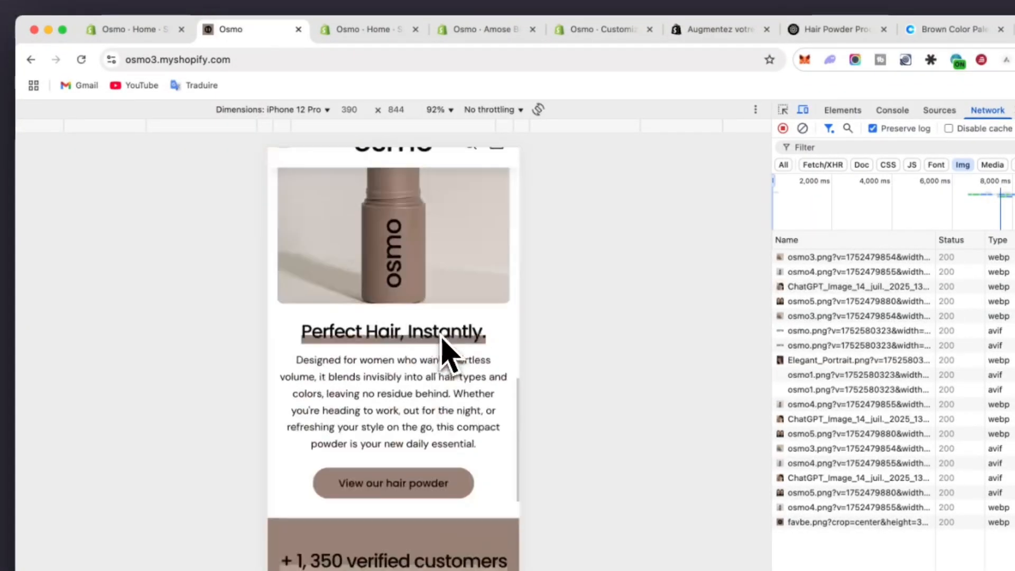